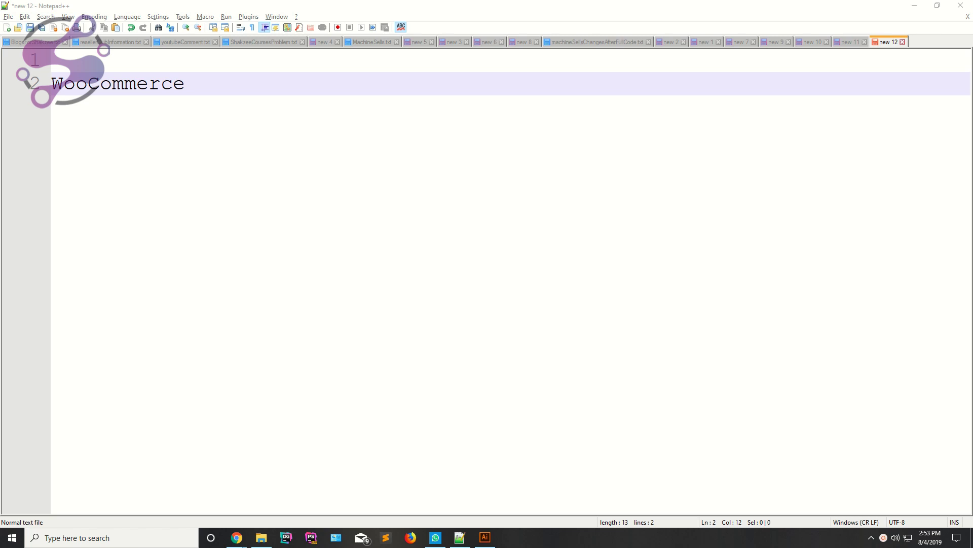
Bring the Notepad++ window with the WooCommerce note to the front.
click(418, 159)
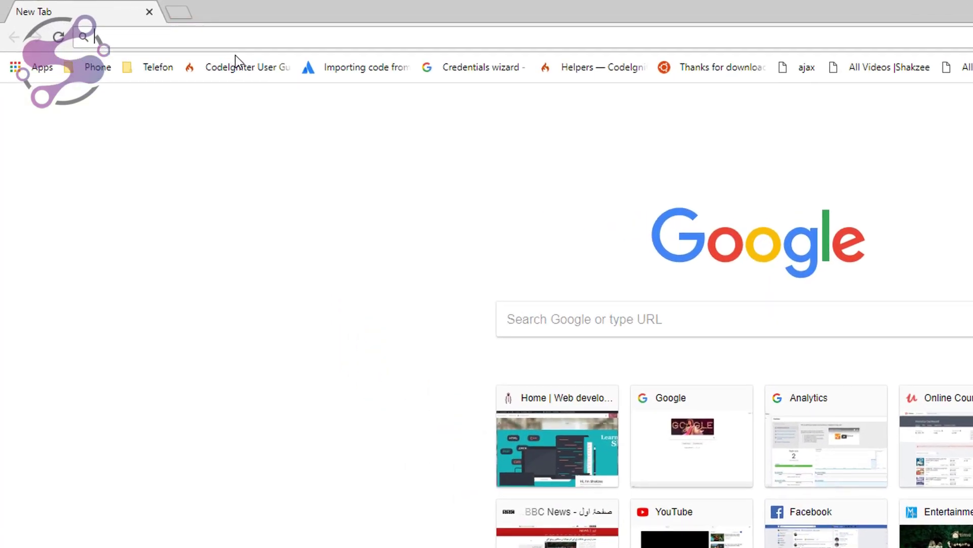
Load wordpress.org in Chrome, then show File Explorer's Downloads folder with the wordpress-4.9.4 archive.
text(wordpress.org)
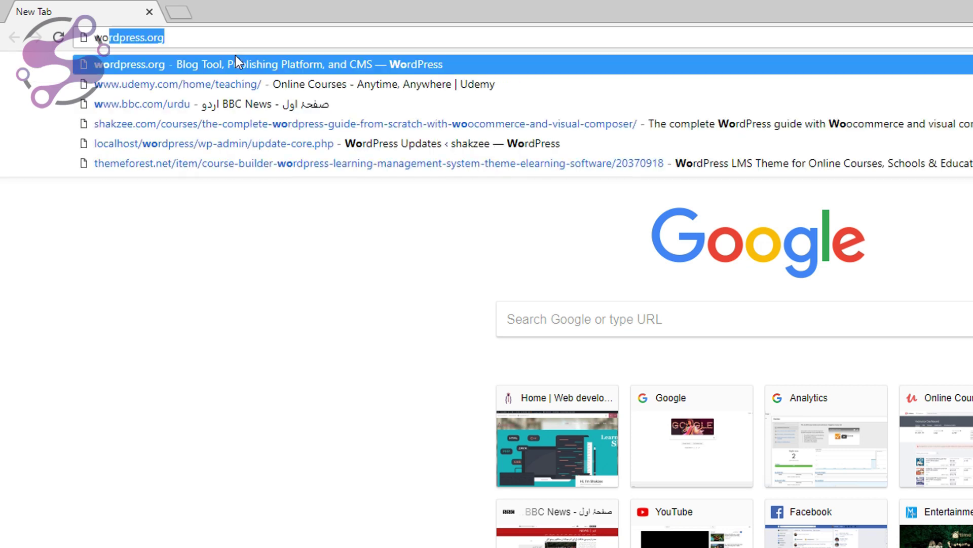
key(Return)
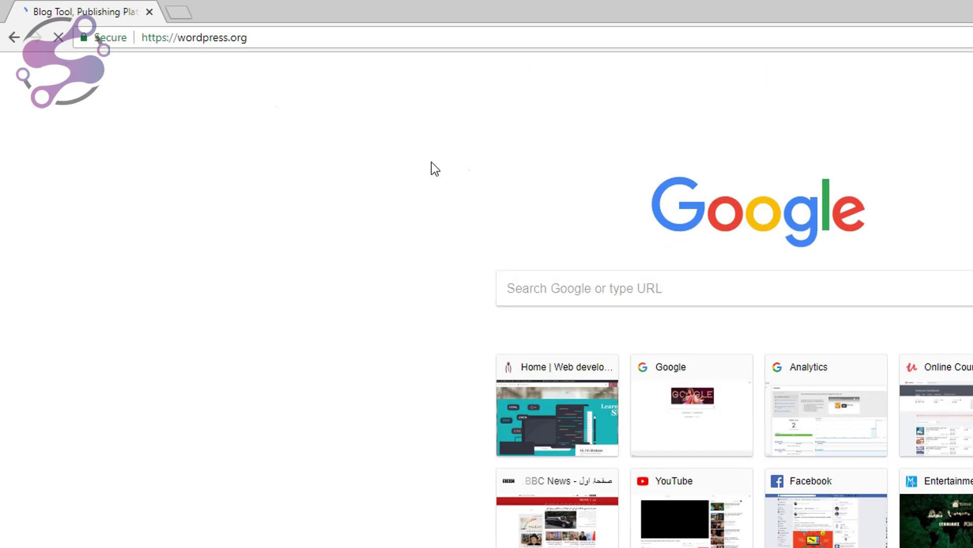
drag(179, 37, 282, 38)
click(288, 37)
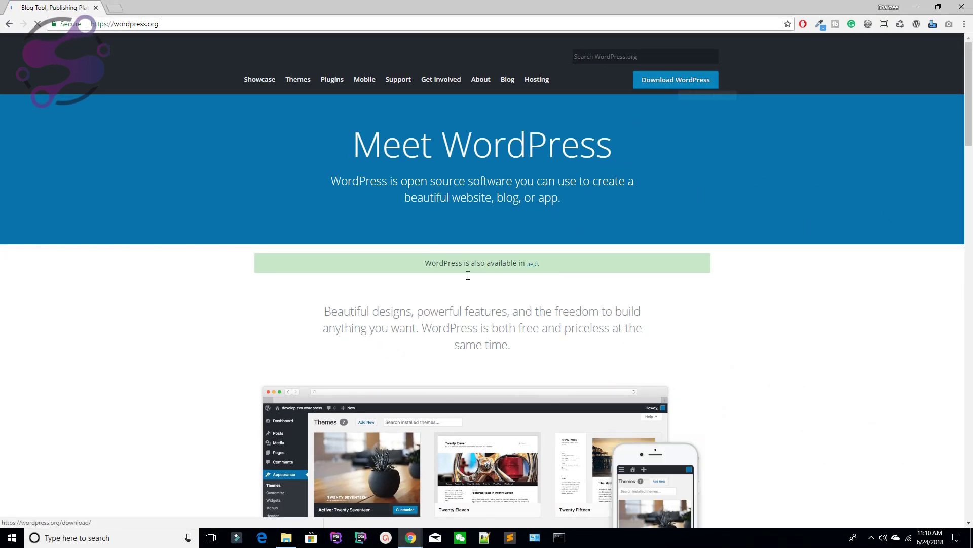
click(287, 538)
click(42, 127)
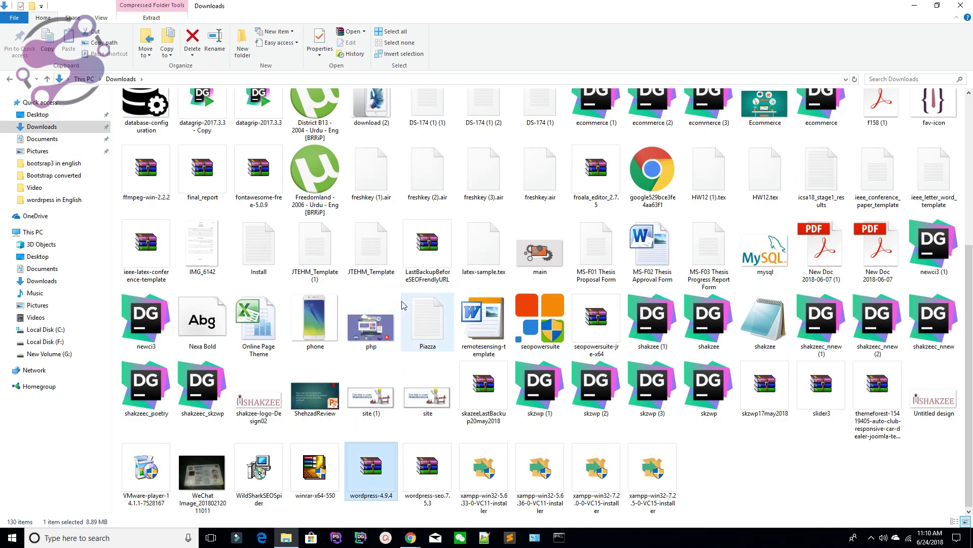
Paste the wordpress-4.9.4 zip archive into C:\xampp\htdocs.
click(45, 329)
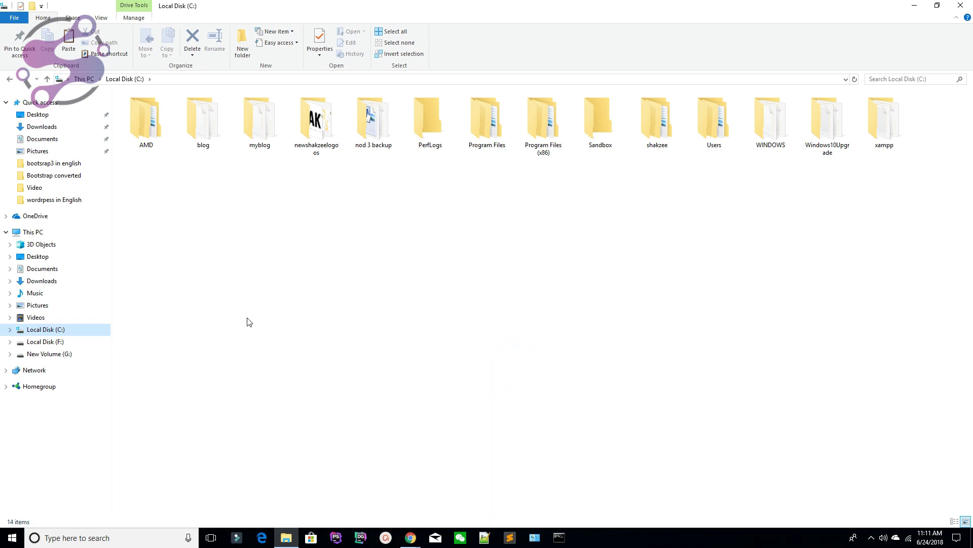
double_click(879, 139)
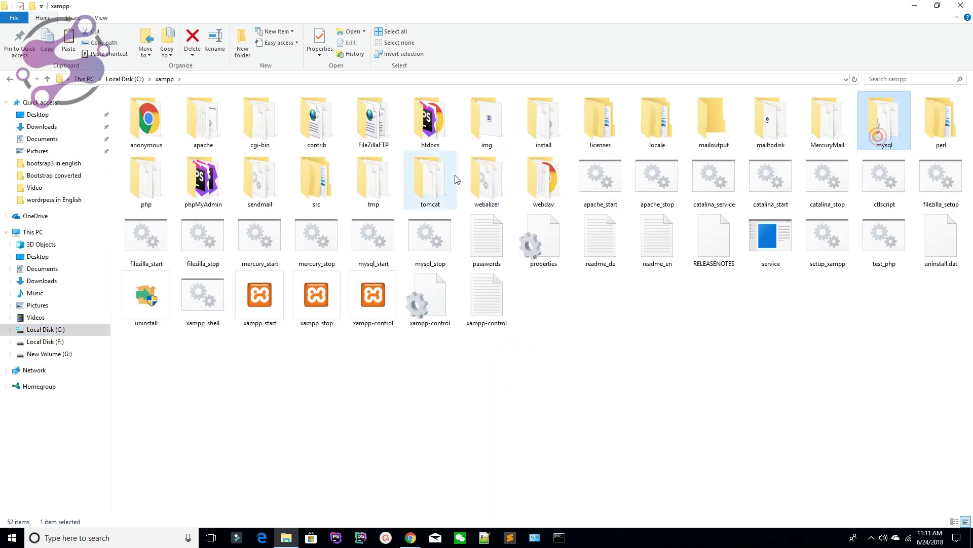
click(435, 121)
double_click(430, 120)
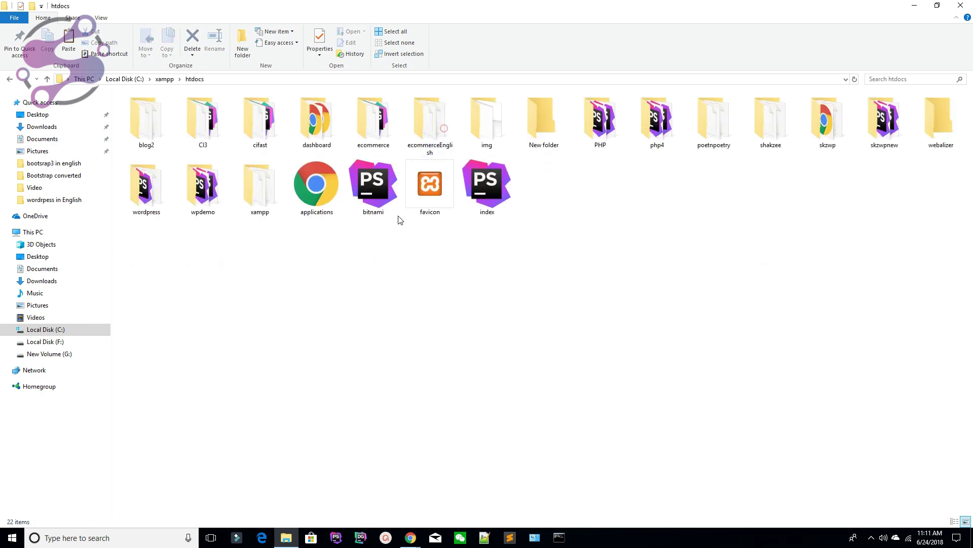
key(ctrl+v)
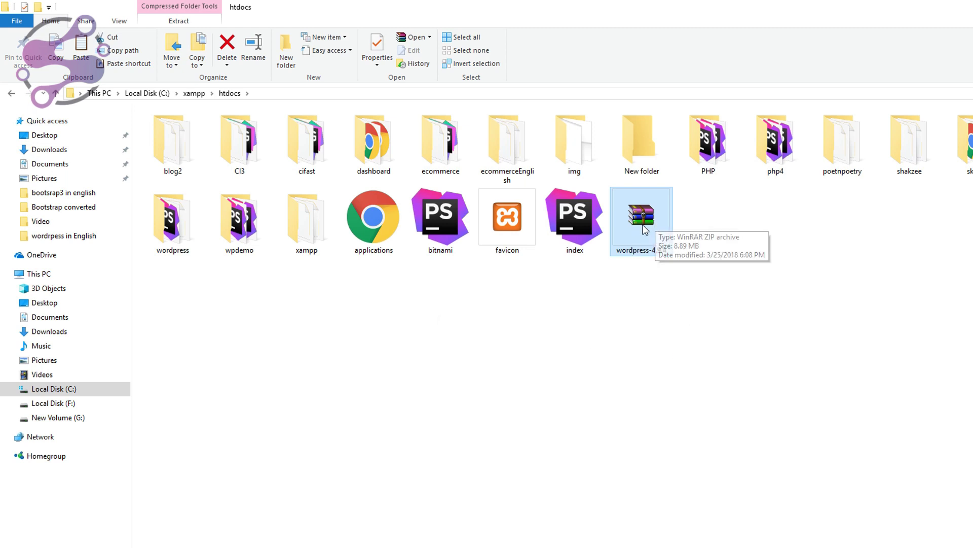
Extract the wordpress-4.9.4 zip to its own folder and rename that folder to woocommerce.
right_click(637, 207)
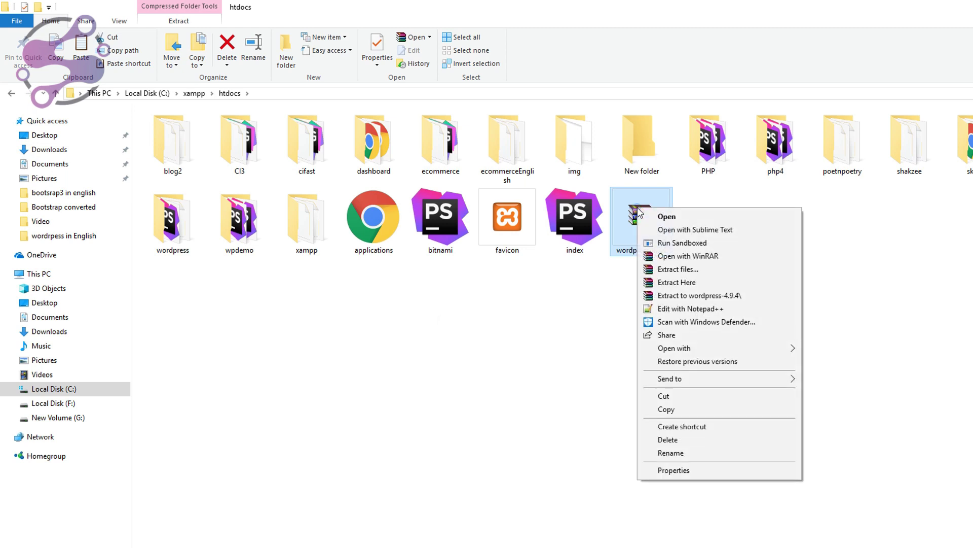
click(671, 298)
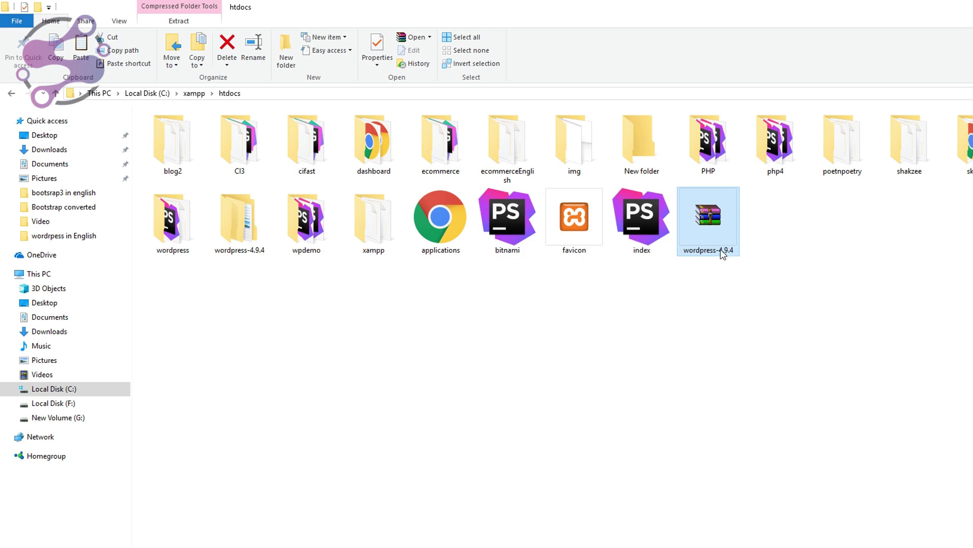
right_click(248, 238)
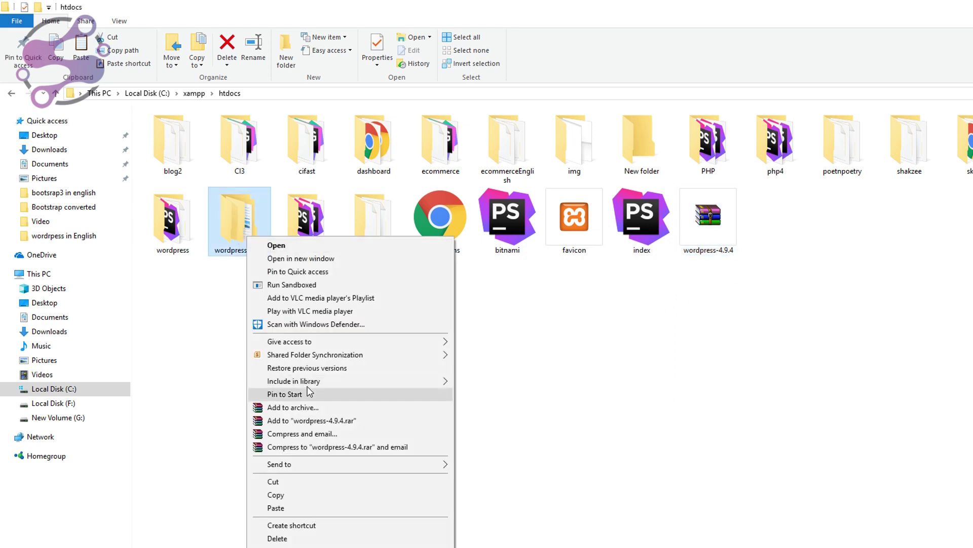
click(284, 545)
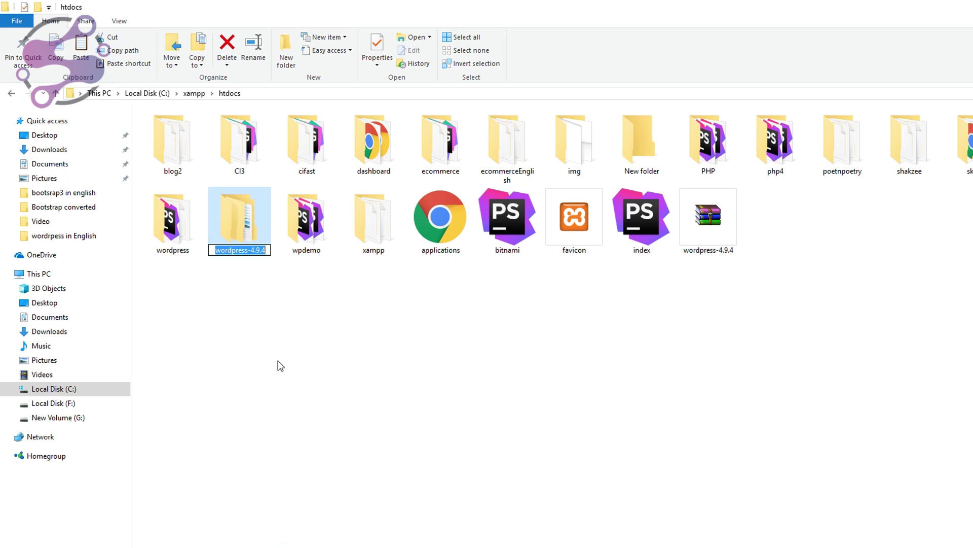
text(woocommerce)
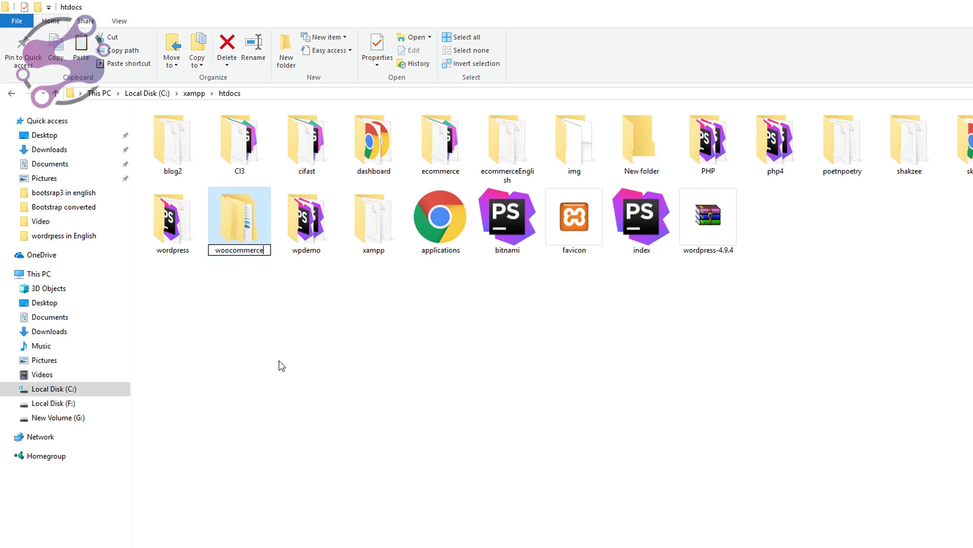
key(Return)
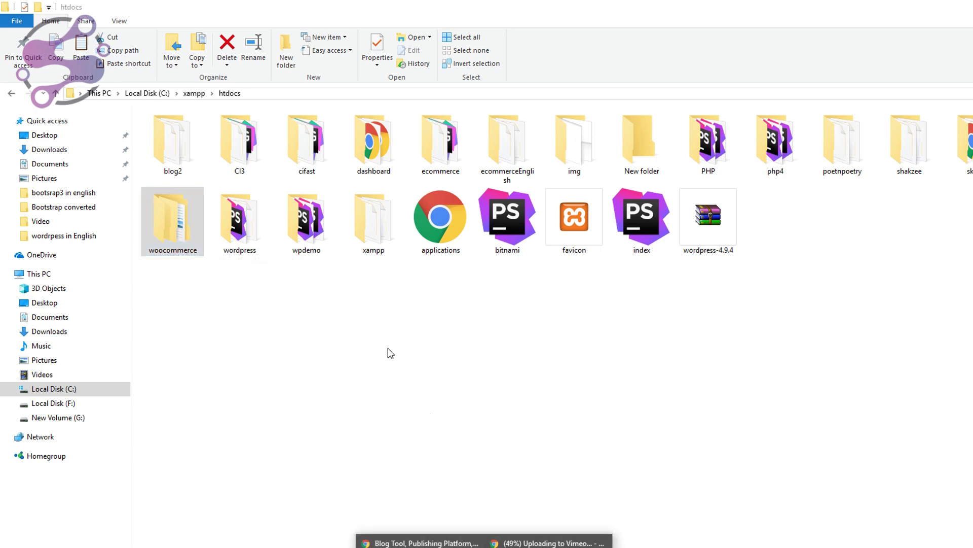
Load localhost/phpmyadmin in Chrome to reach the phpMyAdmin home page.
click(457, 541)
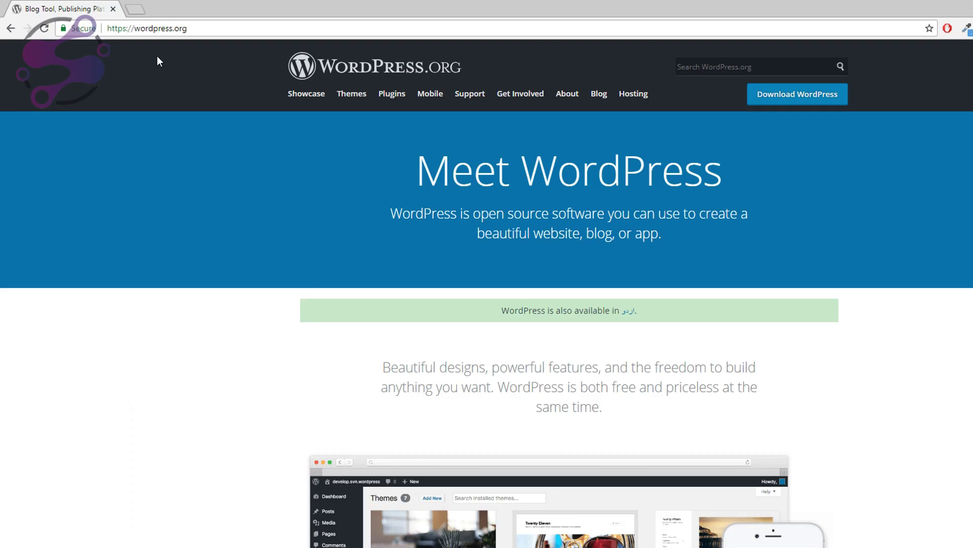
click(132, 28)
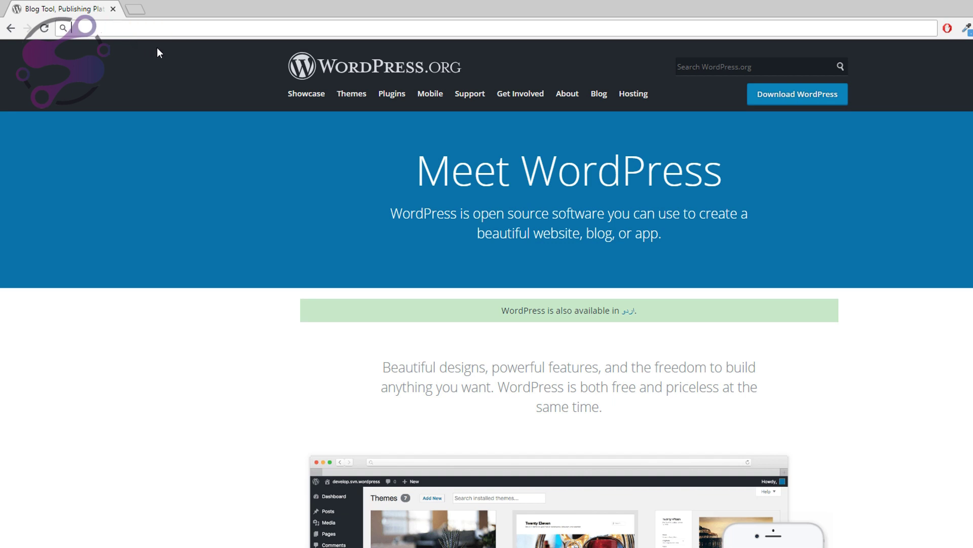
text(localhost/phpmyadmin)
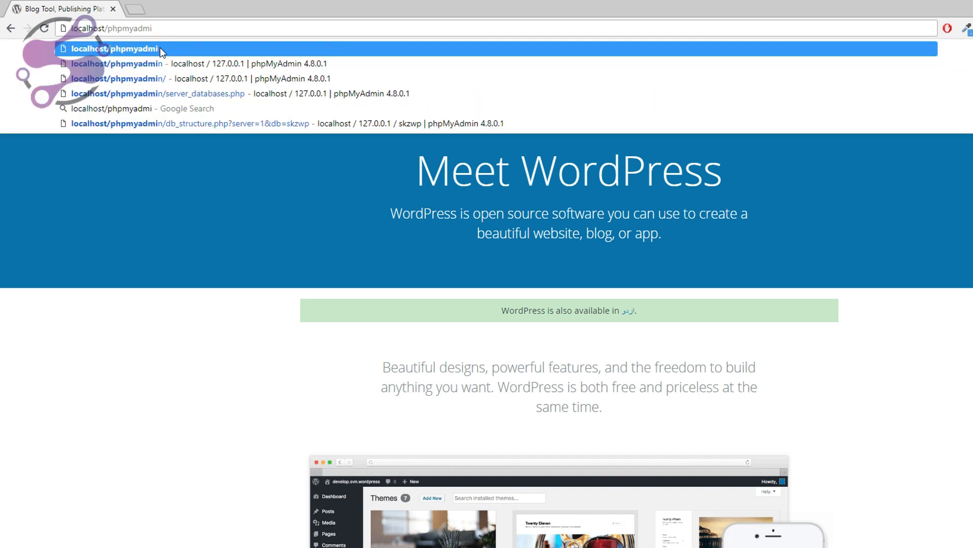
click(162, 52)
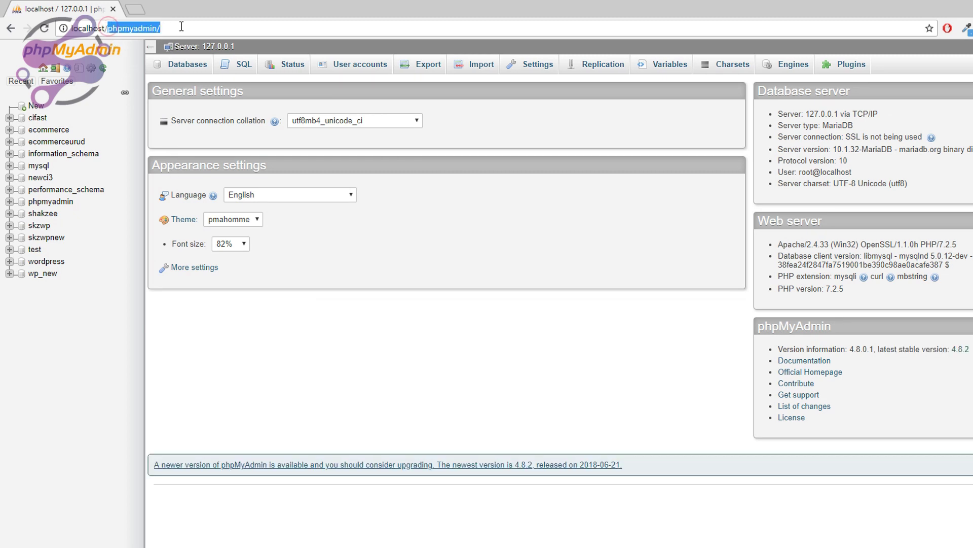
click(112, 32)
double_click(119, 30)
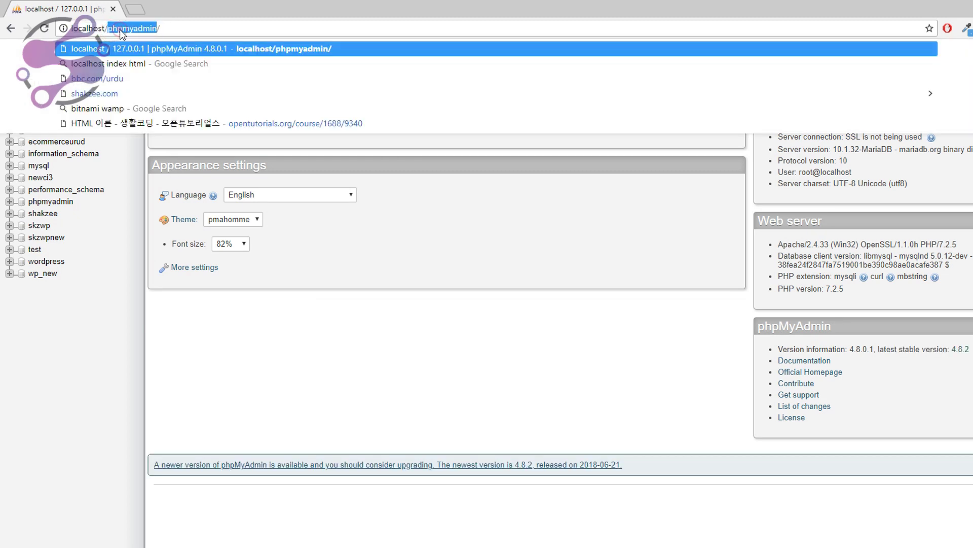
key(Return)
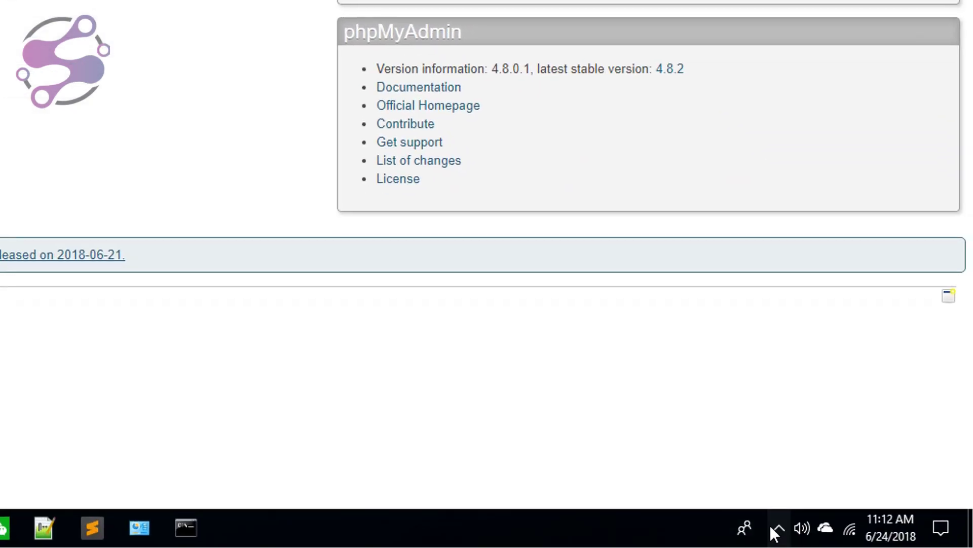
Check that Apache and MySQL are running in XAMPP Control Panel, then close it.
click(776, 527)
click(751, 492)
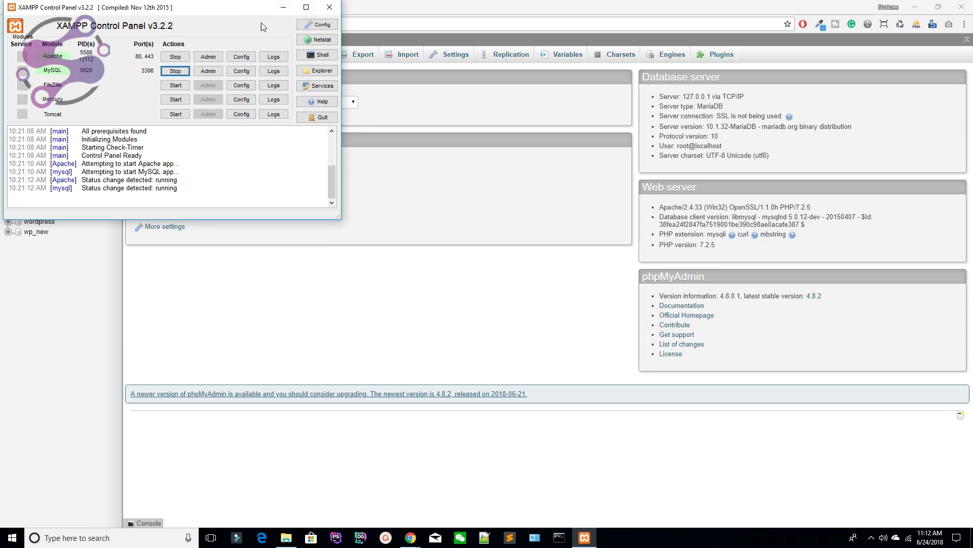
click(329, 9)
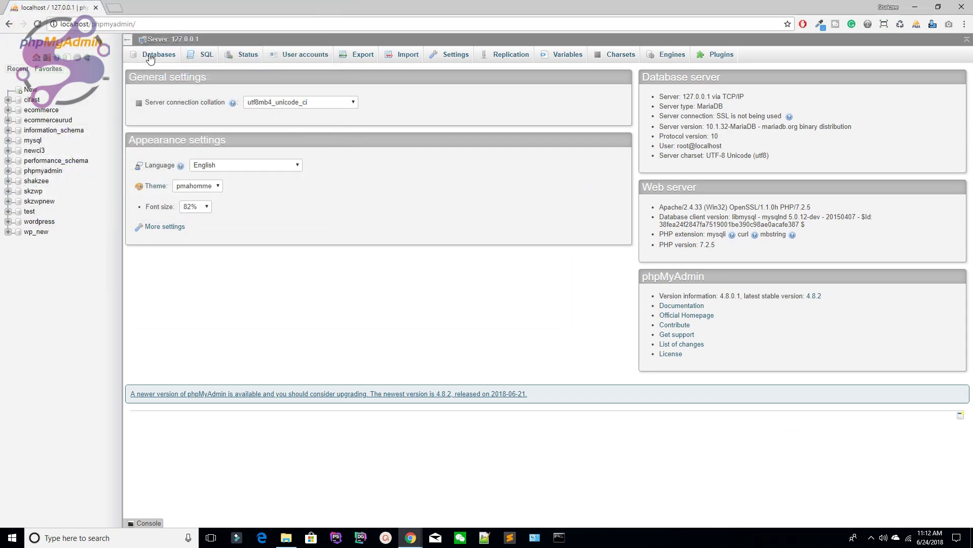
Create a new empty database named woocommerce on the Databases page.
click(165, 56)
click(203, 134)
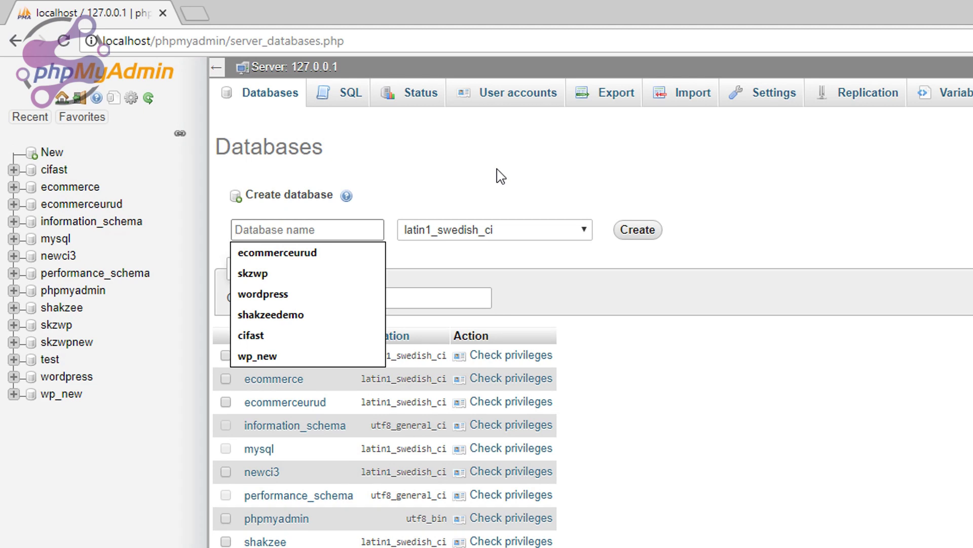
text(wo)
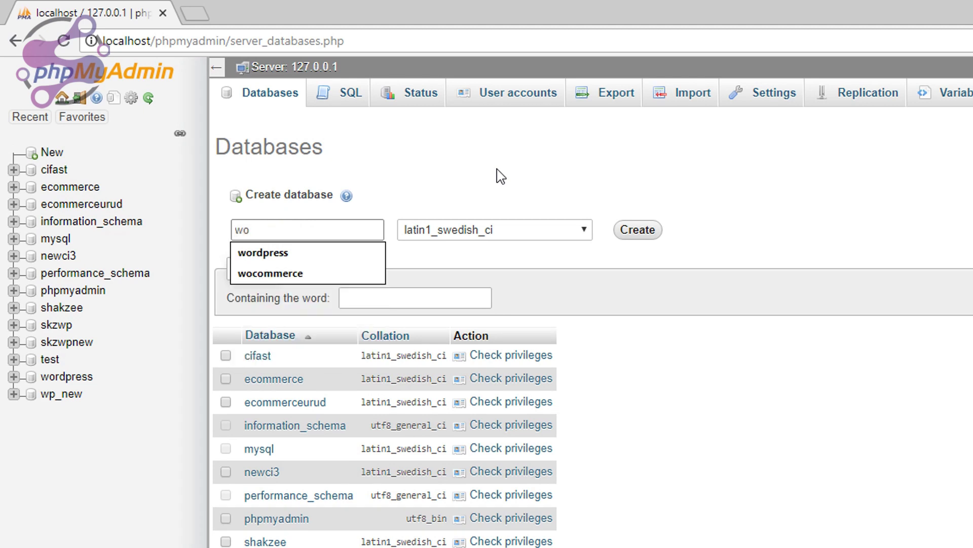
text(ocommerce)
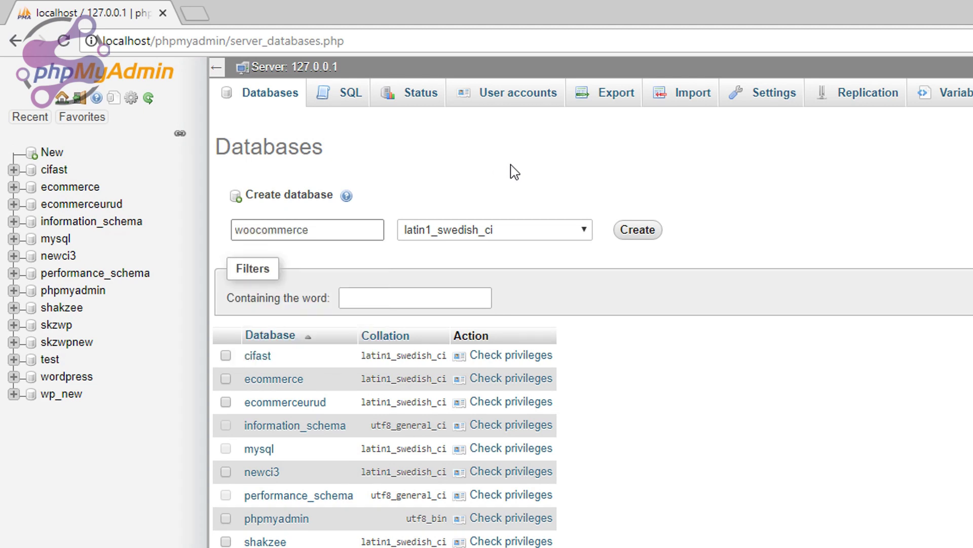
click(643, 232)
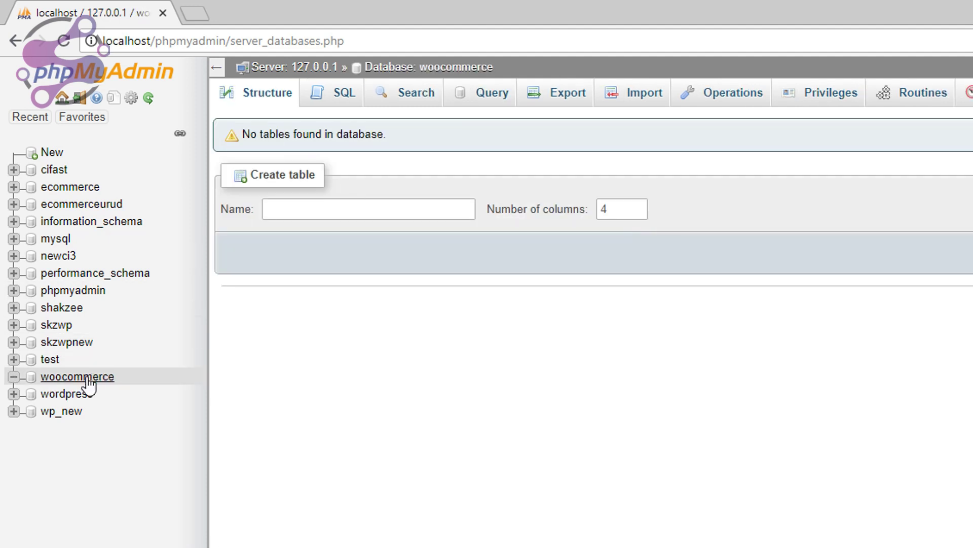
Start entering a new browser address, typed so far as localhost/woo.
click(198, 39)
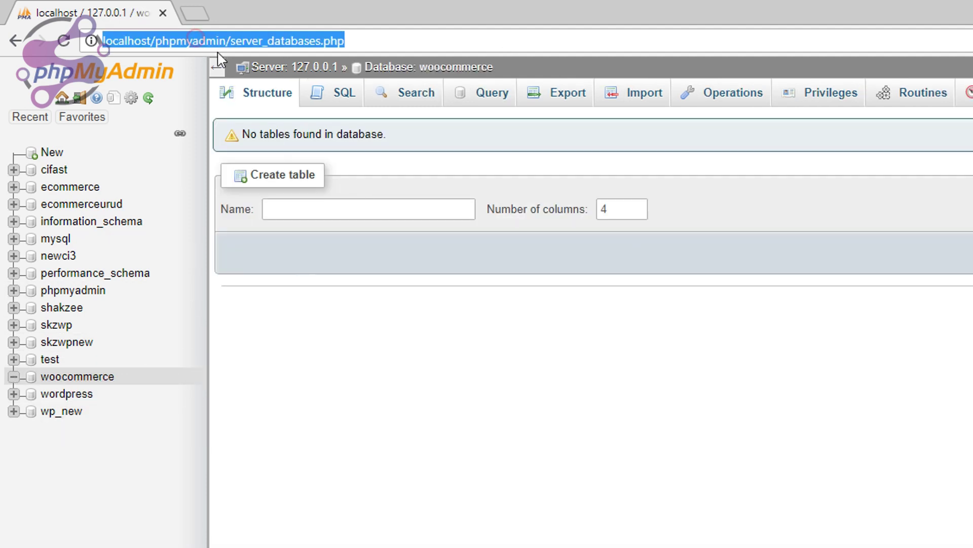
text(localhost/phpmyadmin)
key(BackSpace)
key(BackSpace)
key(BackSpace)
key(BackSpace)
key(BackSpace)
key(BackSpace)
key(BackSpace)
key(BackSpace)
key(BackSpace)
key(BackSpace)
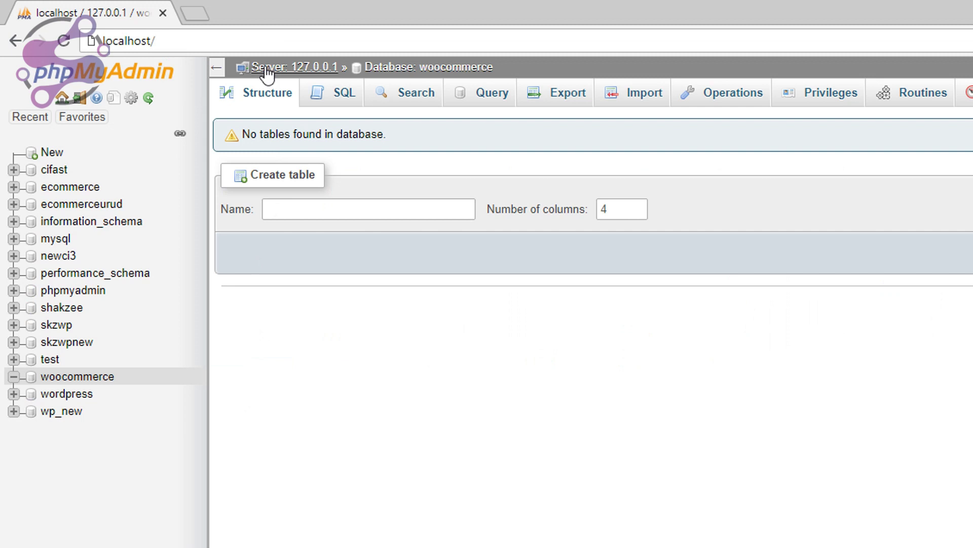
text(woo)
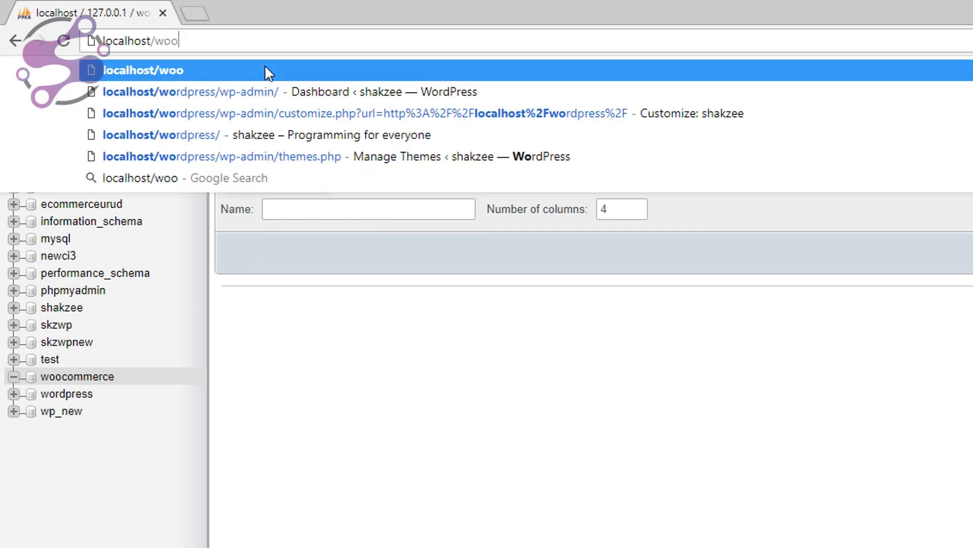
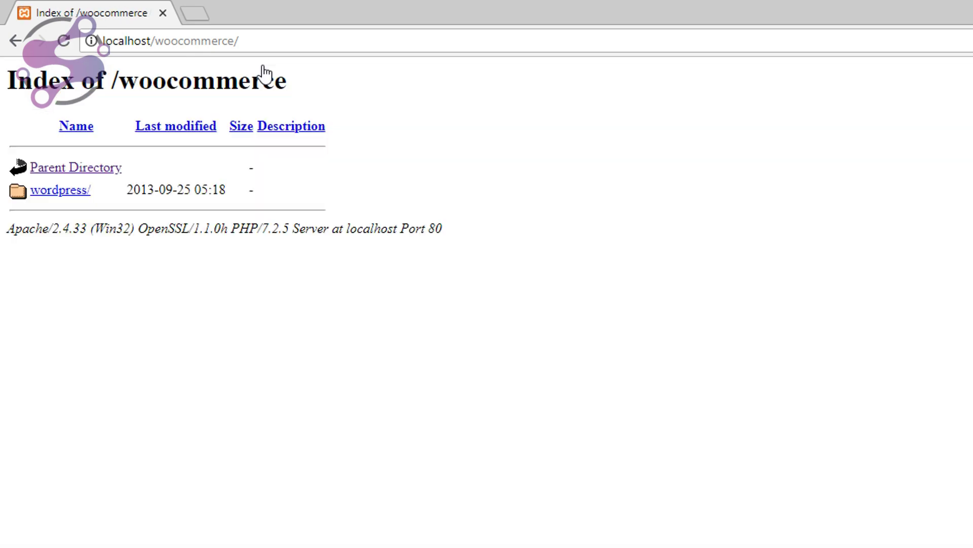
Move all WordPress files from woocommerce\wordpress up into the woocommerce folder.
key(alt+Tab)
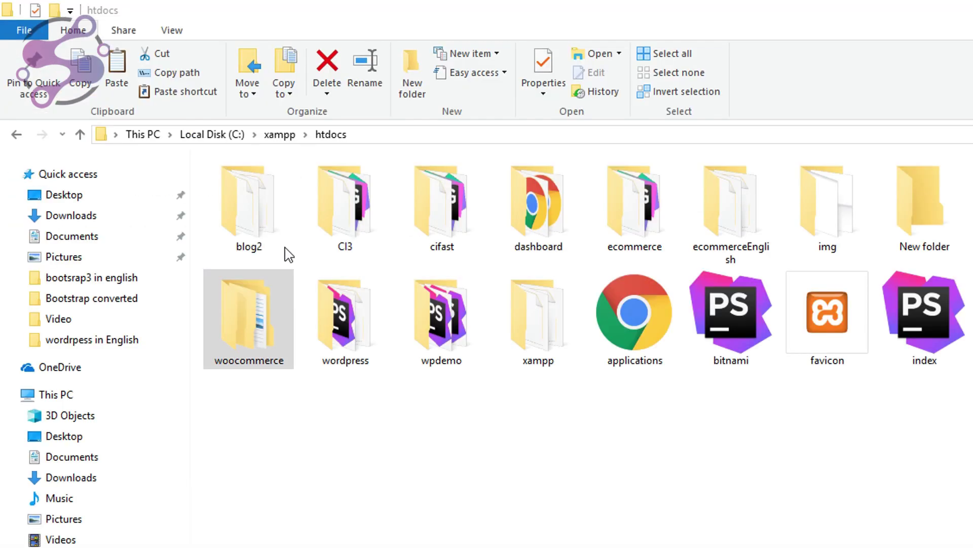
double_click(261, 356)
double_click(282, 192)
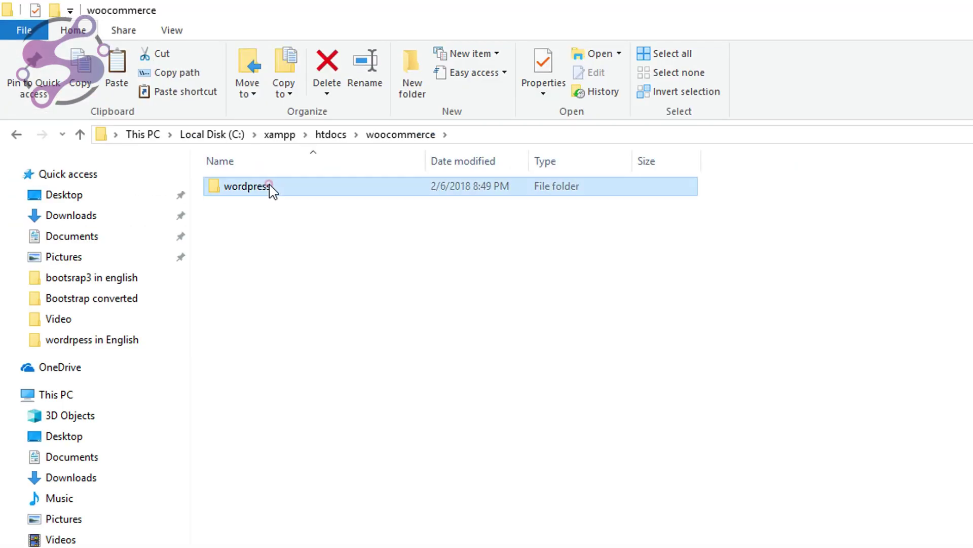
drag(312, 525, 325, 234)
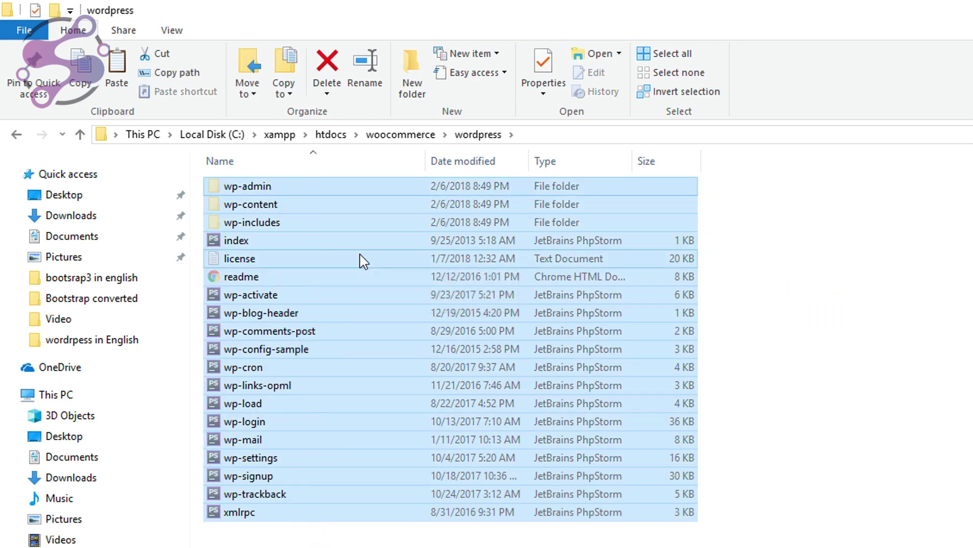
click(401, 134)
key(ctrl+v)
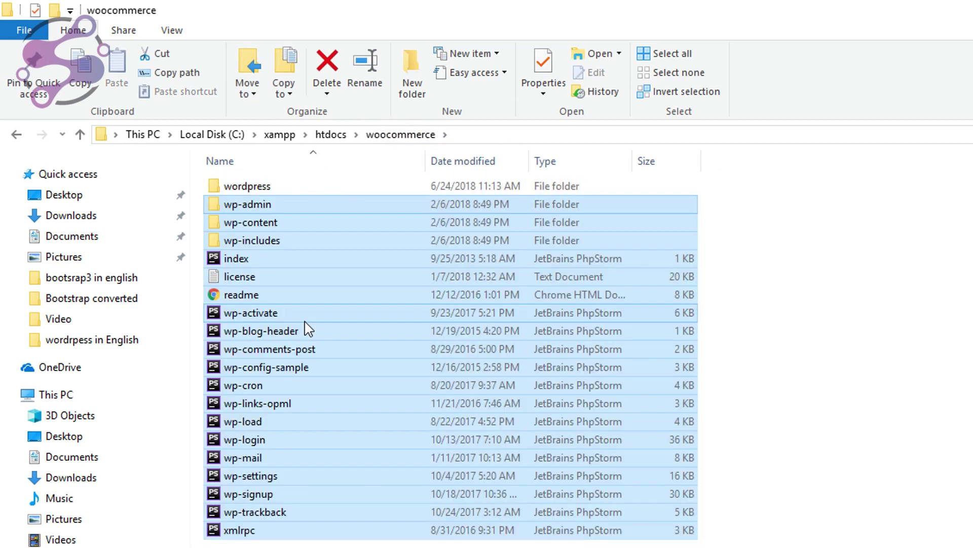
Delete the now-empty wordpress subfolder and return to the browser.
click(920, 244)
click(246, 179)
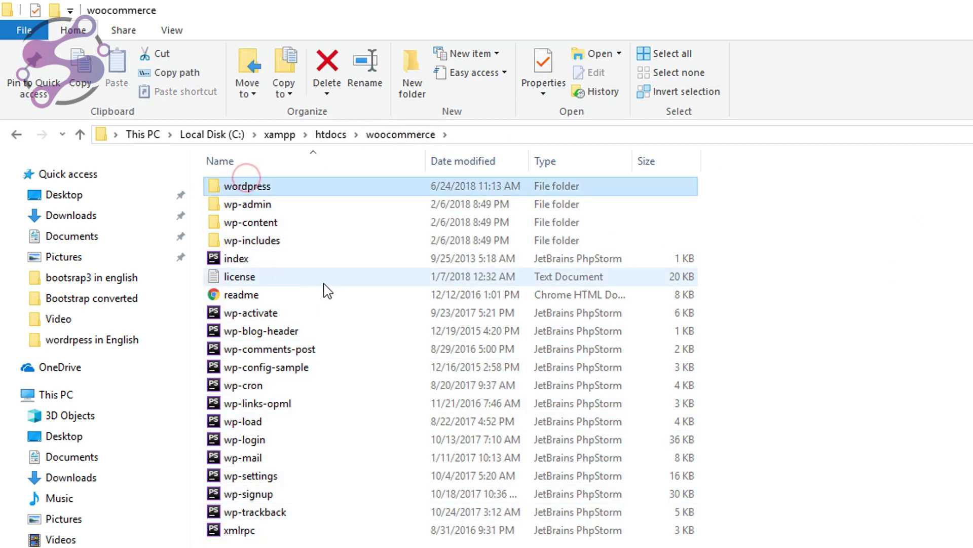
key(Delete)
drag(218, 545, 284, 183)
click(897, 466)
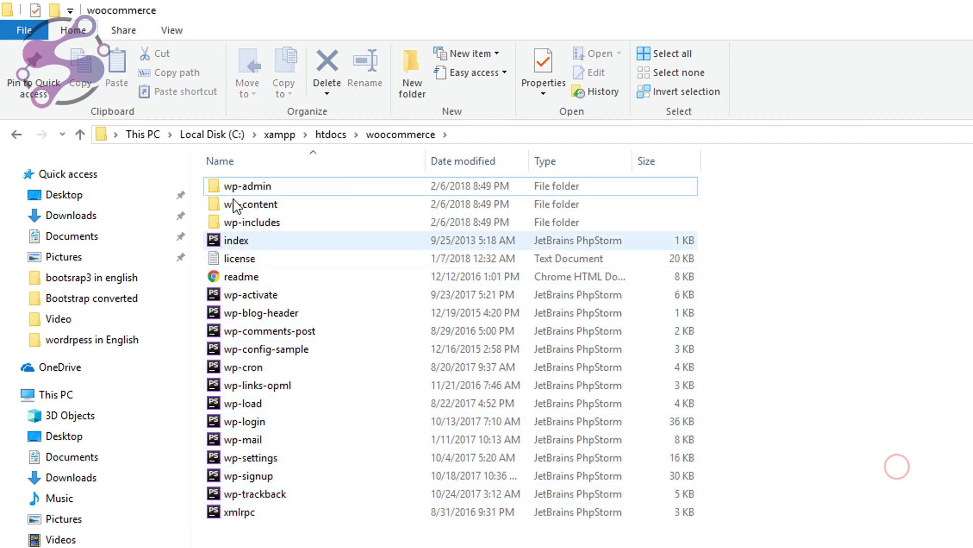
key(alt+Tab)
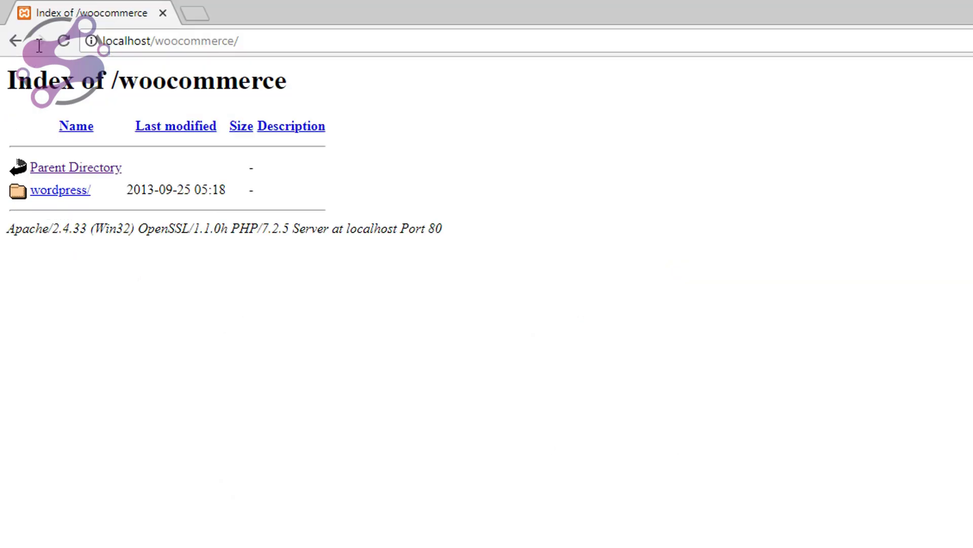
Reload localhost/woocommerce and start setup in English (United States) to reach the database form.
key(F5)
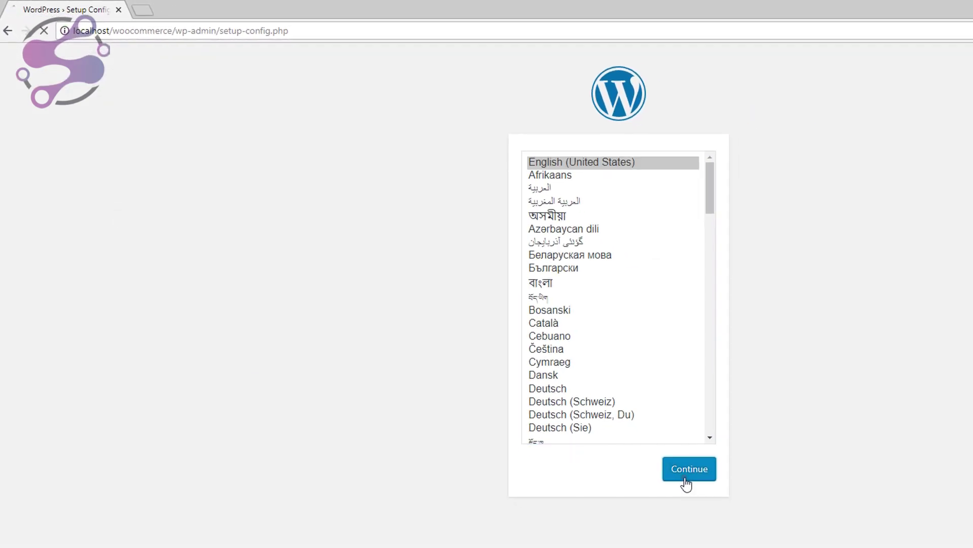
click(756, 513)
drag(409, 194, 481, 261)
click(424, 405)
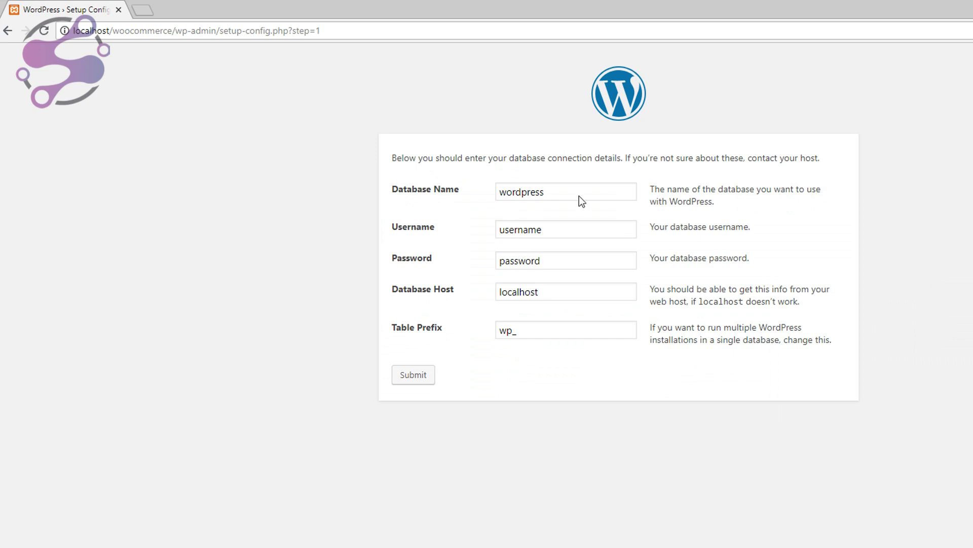
Enter database name woocommerce and database username root.
double_click(535, 198)
drag(561, 192, 470, 193)
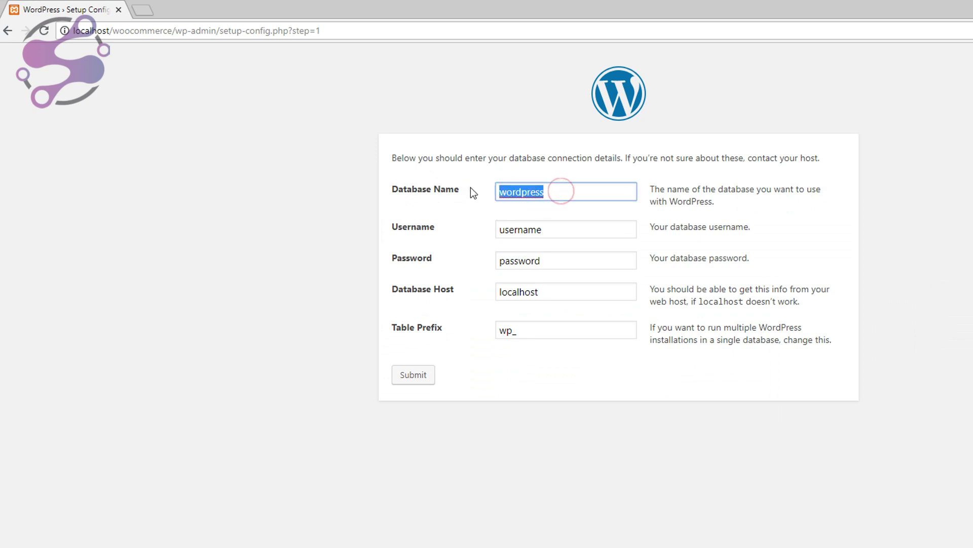
text(wooco)
key(BackSpace)
key(BackSpace)
text(co)
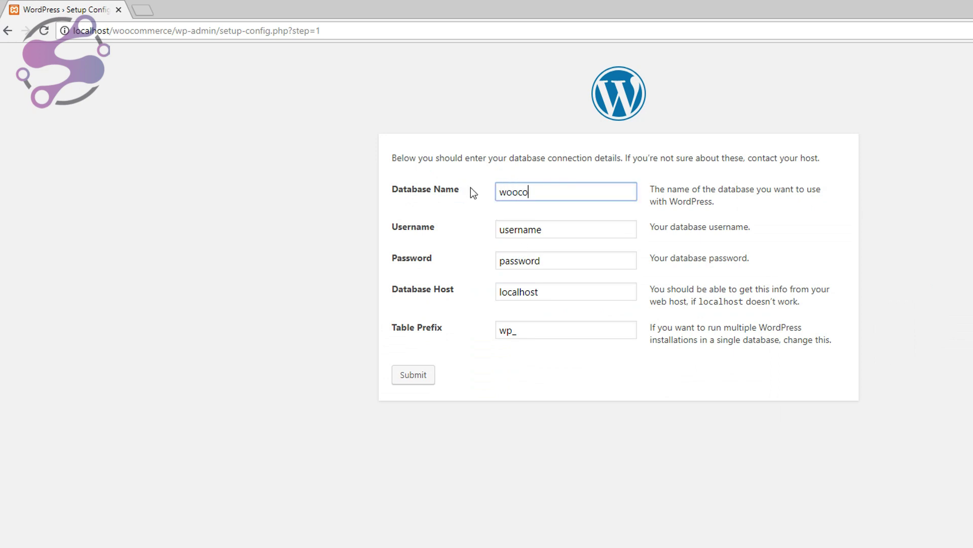
text(mmerce)
key(Tab)
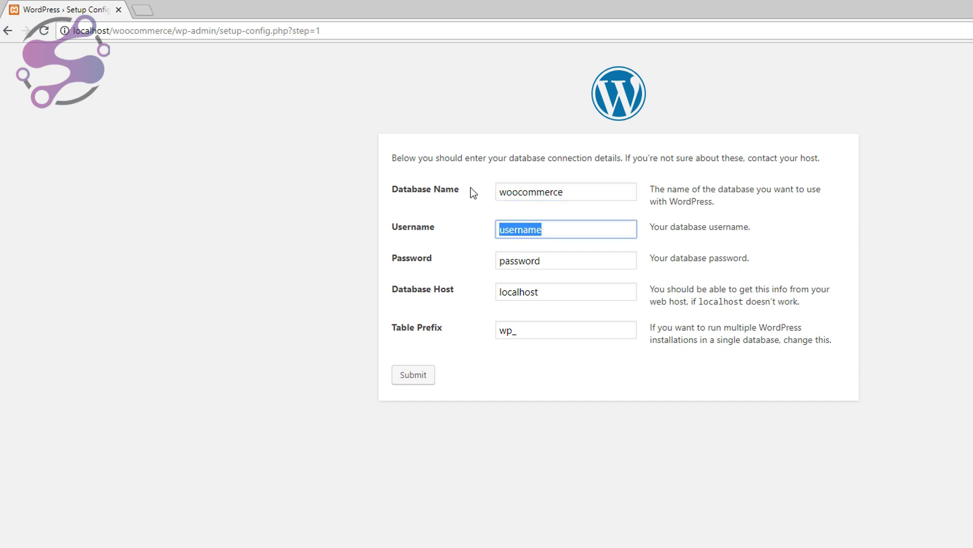
text(root)
Leave the database password blank, set table prefix skz_, and submit the details.
key(Tab)
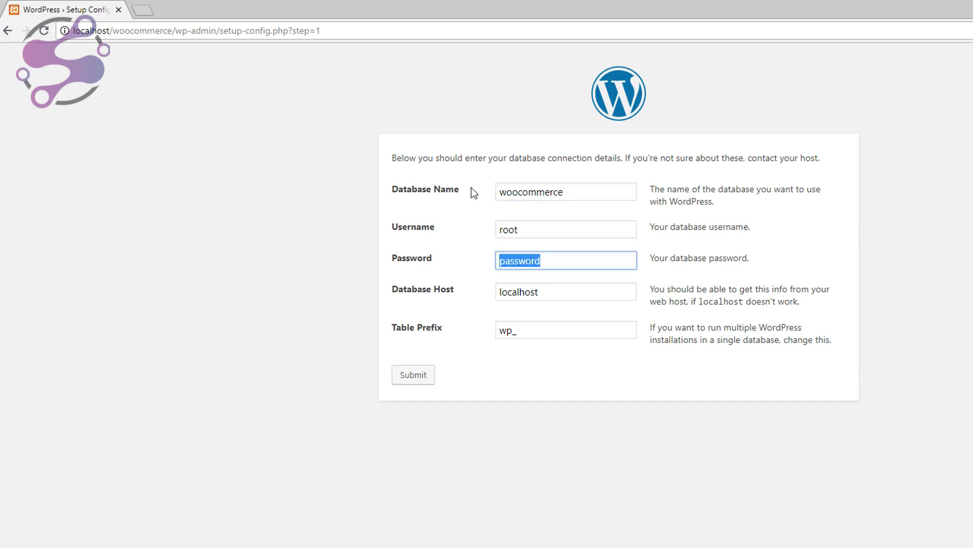
key(BackSpace)
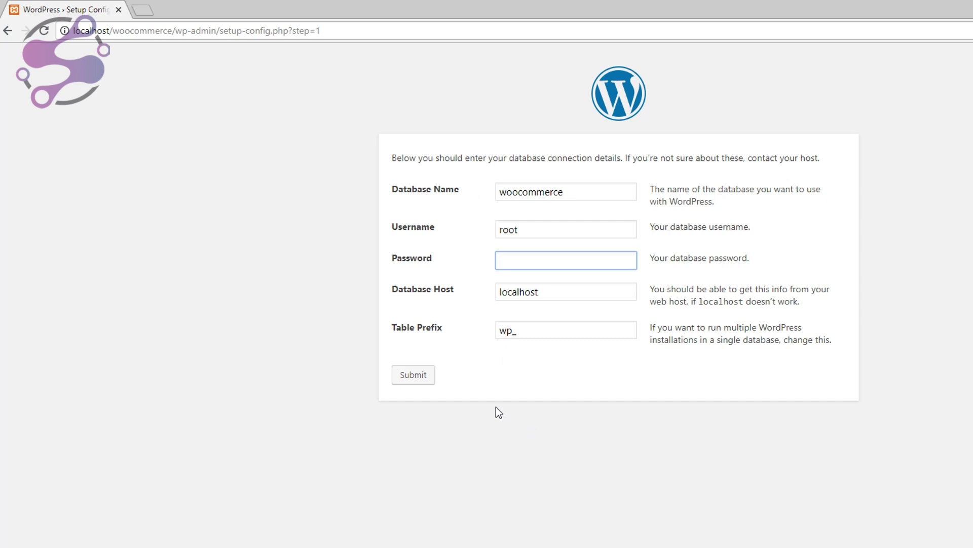
click(432, 335)
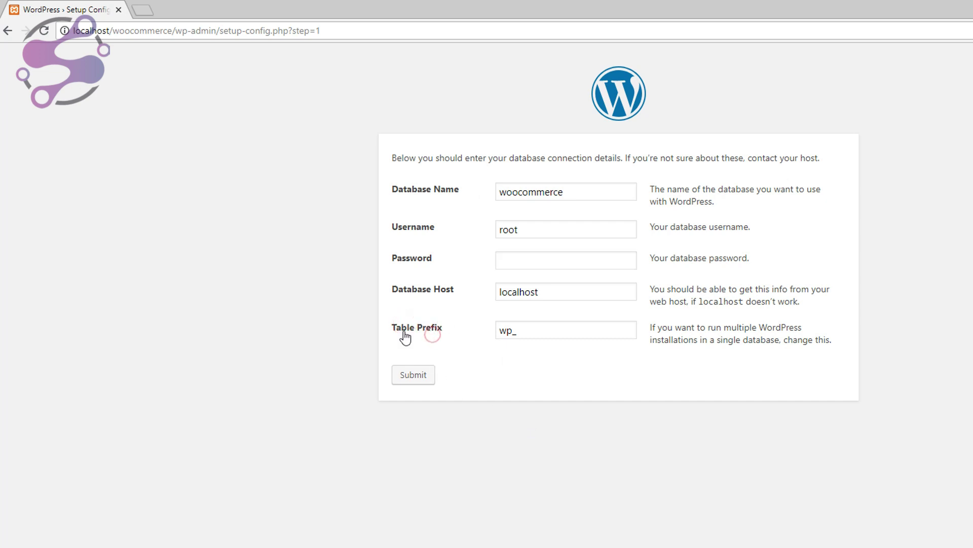
double_click(513, 331)
text(skz_)
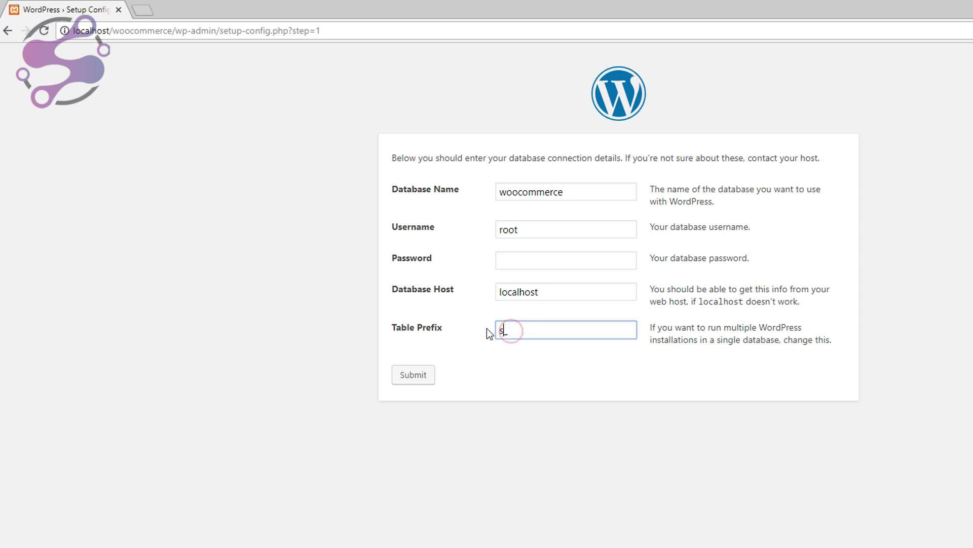
click(454, 428)
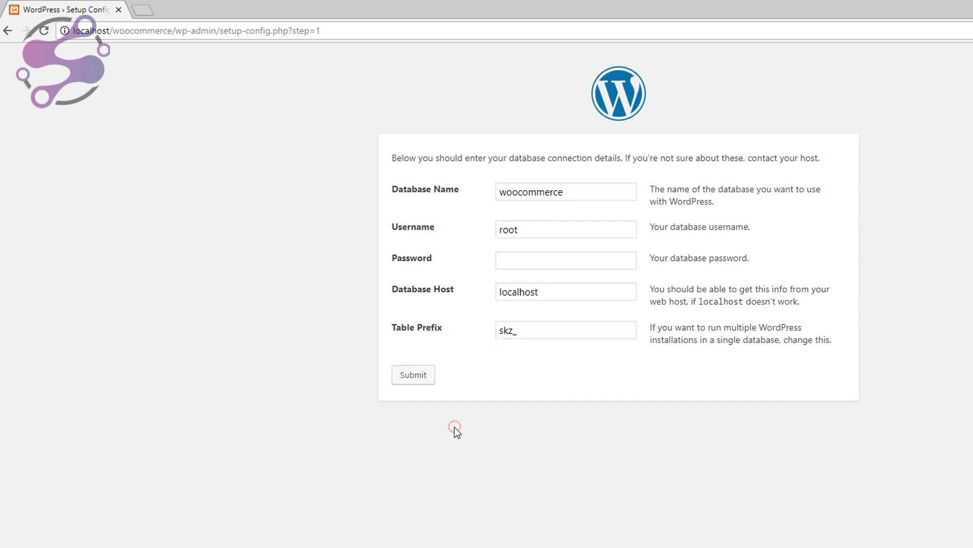
click(401, 375)
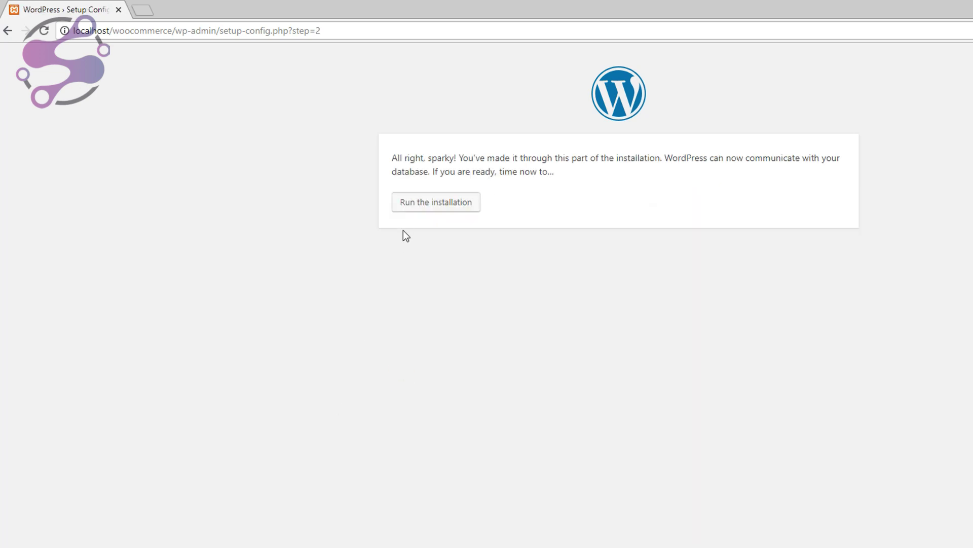
Run the installation with site title woocommerce, an admin username, and a confirmed weak password.
click(405, 203)
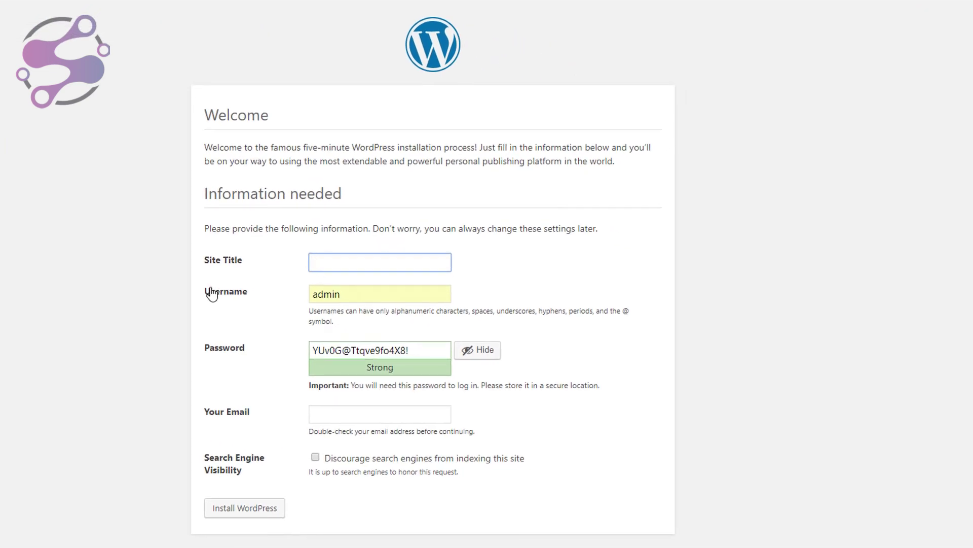
key(Tab)
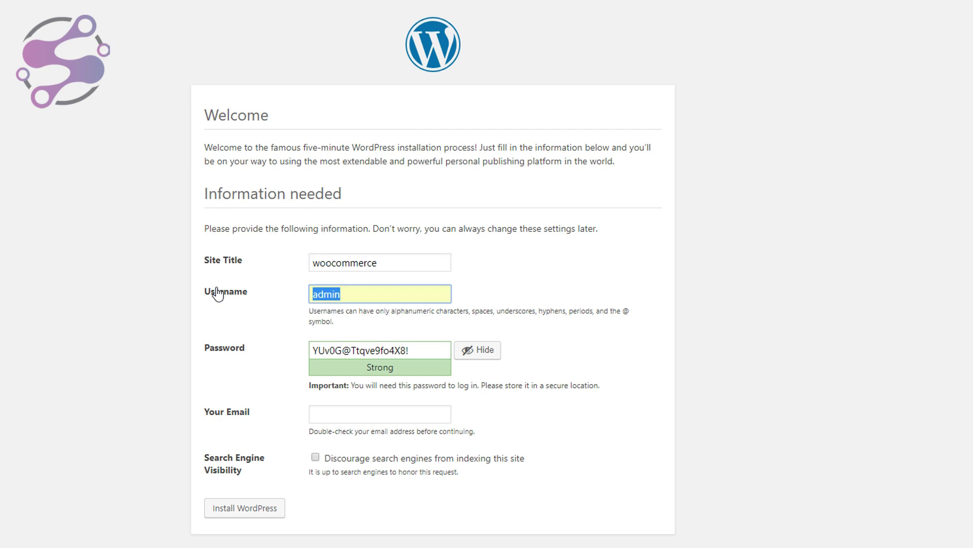
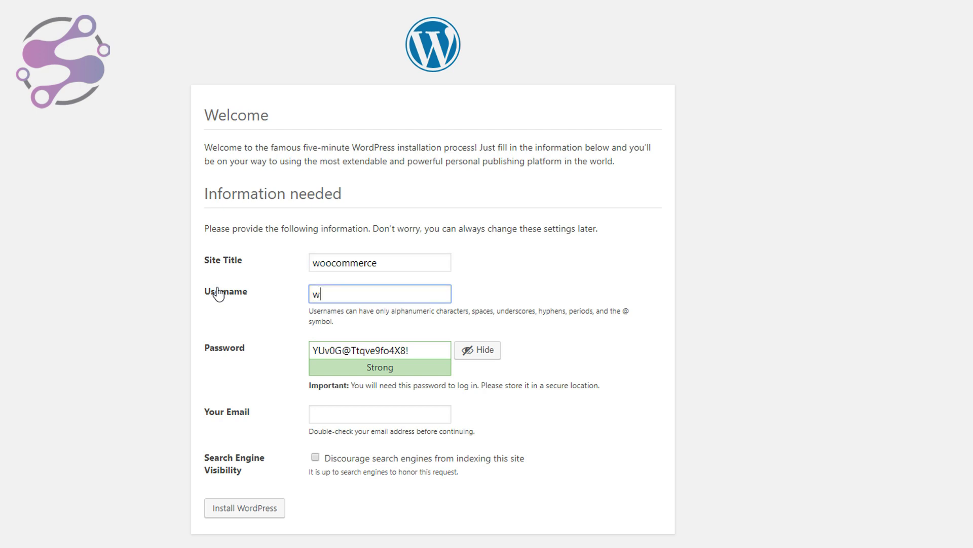
key(Tab)
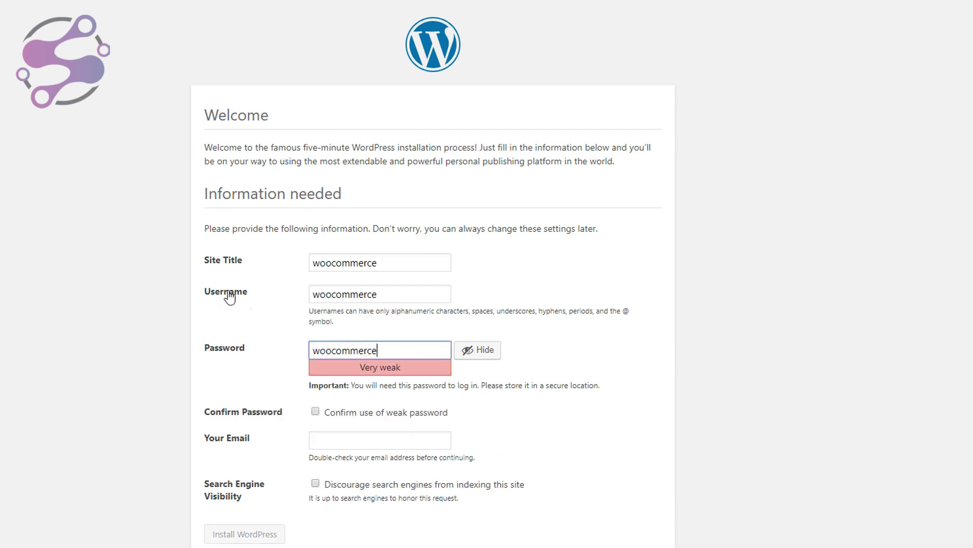
click(316, 411)
Fill in the suggested admin e-mail, install WordPress, and go to the login page.
click(320, 436)
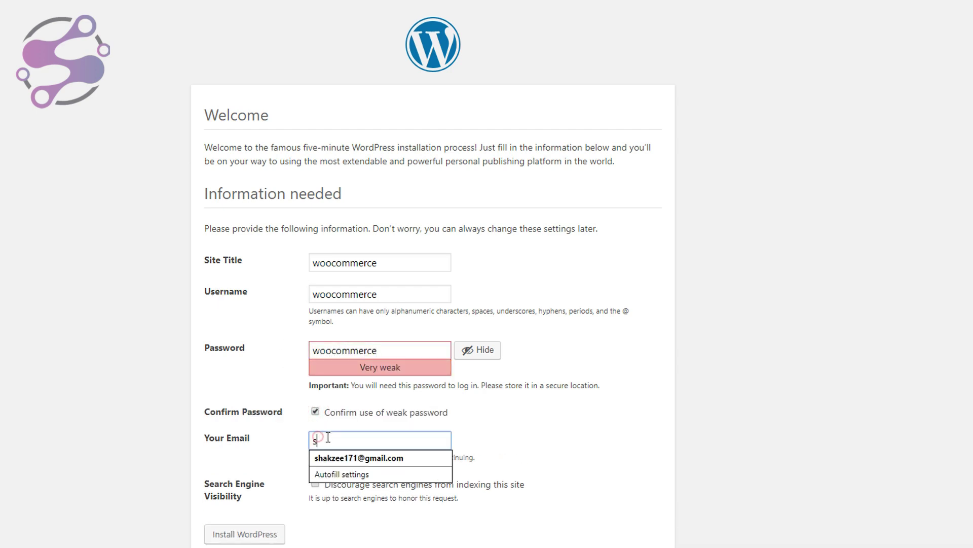
key(Down)
key(Return)
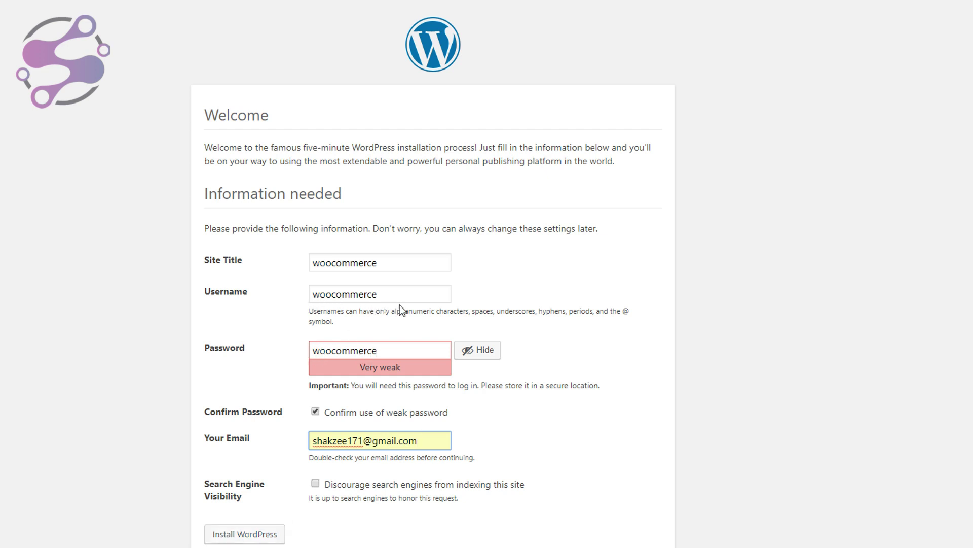
click(242, 538)
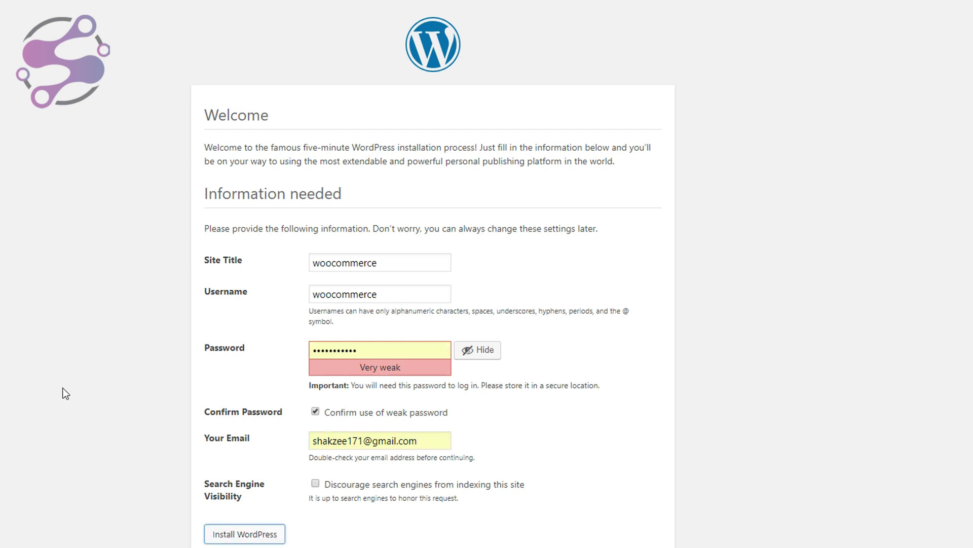
click(239, 256)
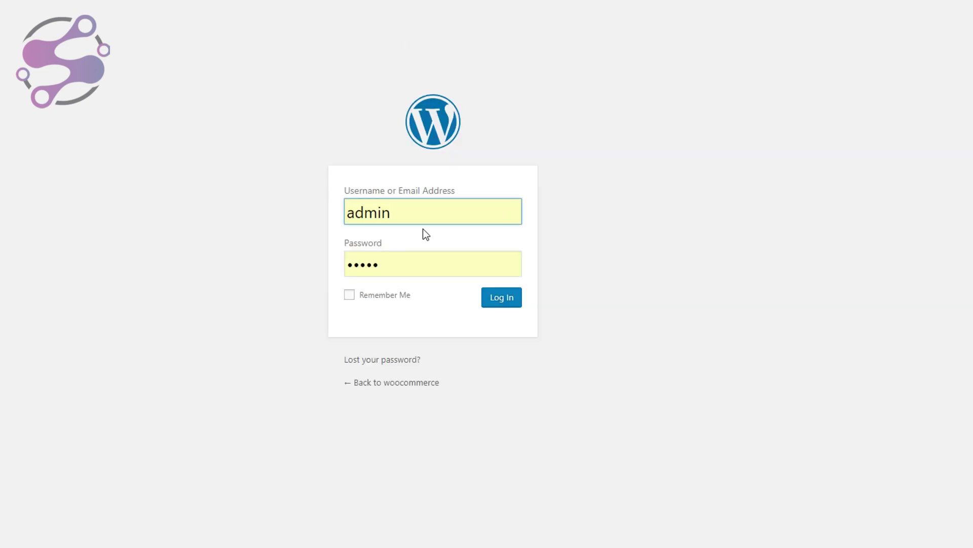
Log in with the new admin username and password.
double_click(419, 217)
text(woocommerce)
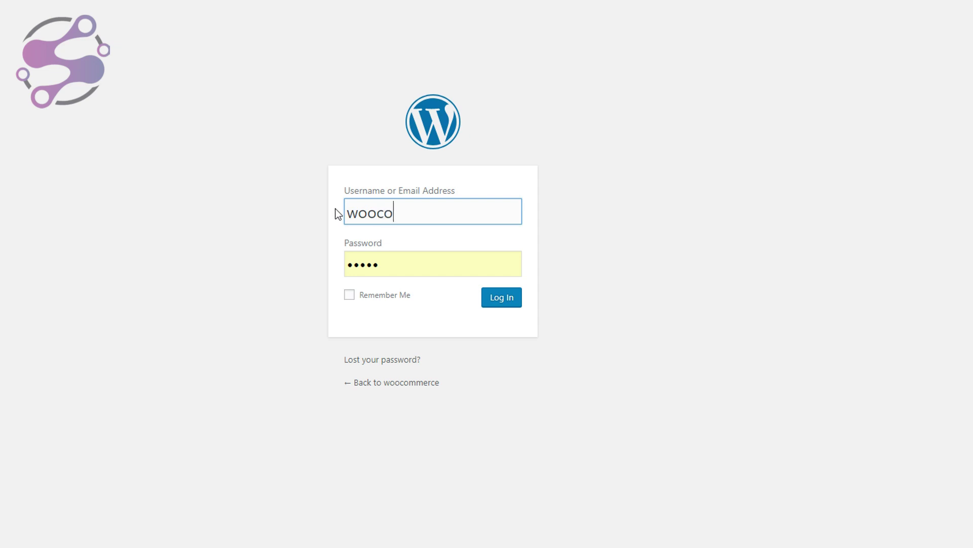
key(Tab)
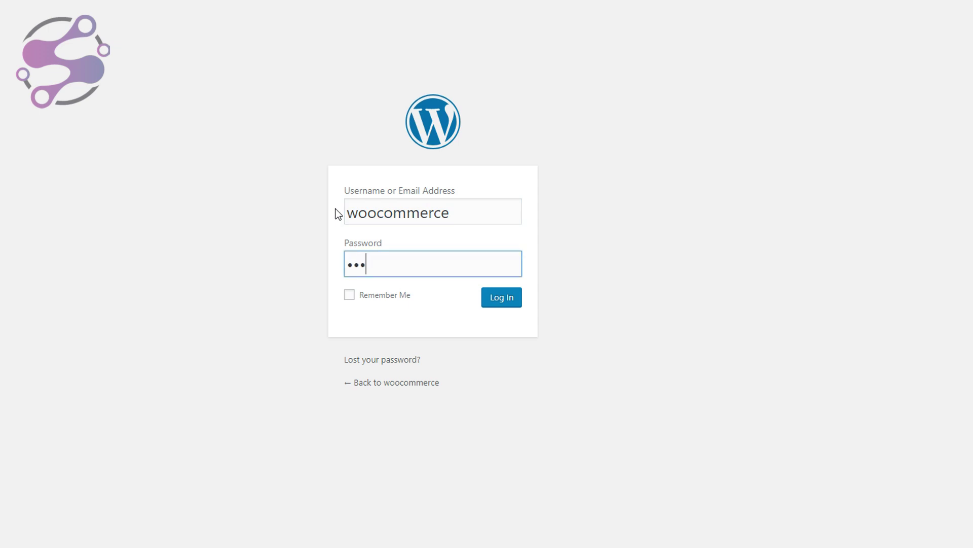
click(357, 292)
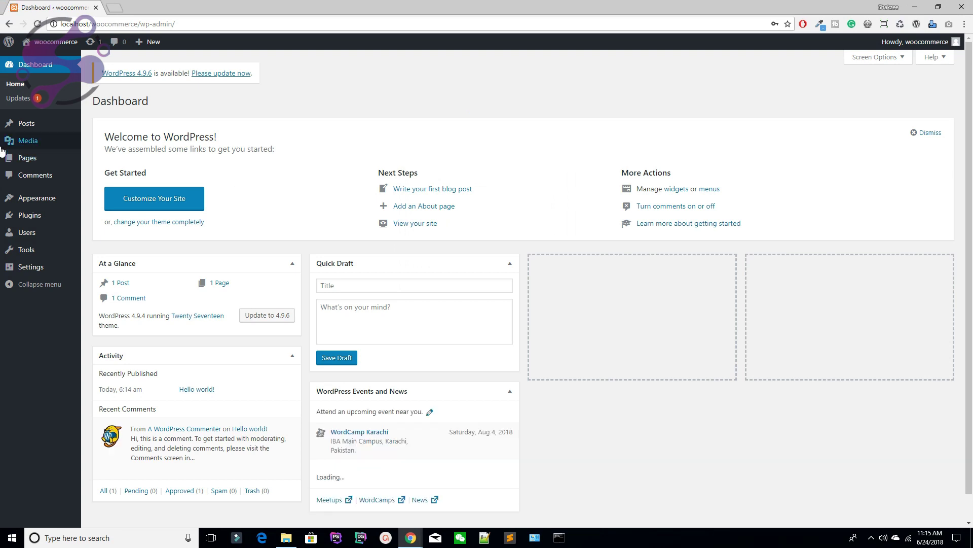
Update WordPress core to 4.9.6 from Dashboard > Updates, then reload the Updates page.
click(38, 104)
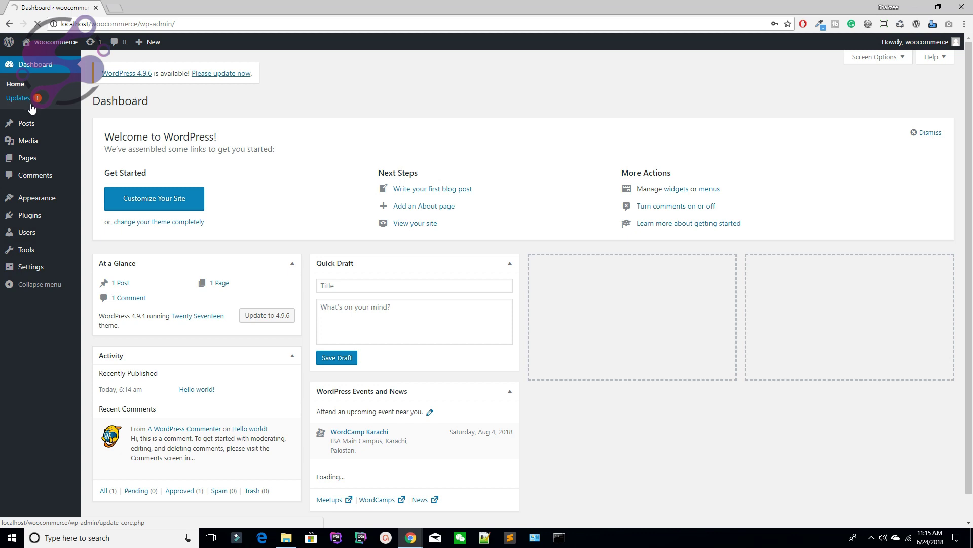
scroll(168, 219, down, 2)
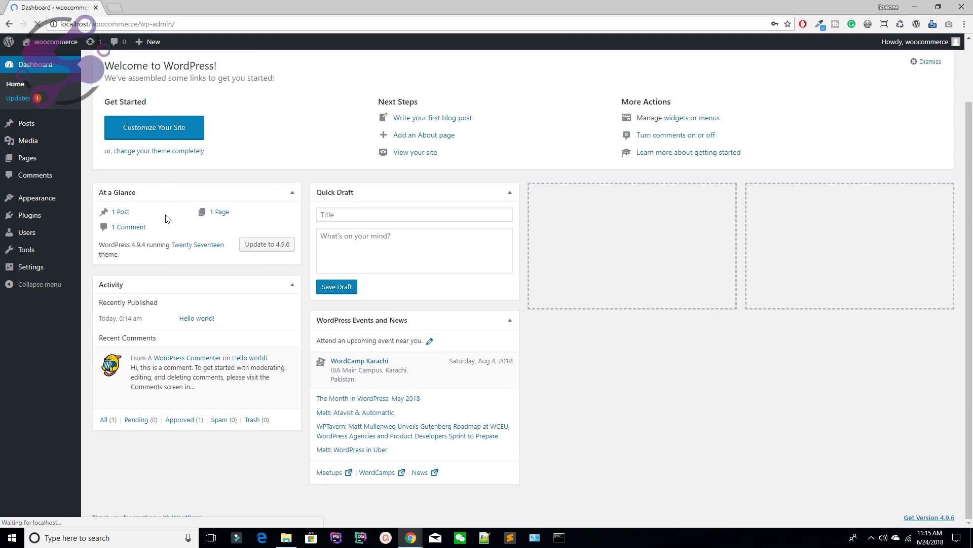
scroll(168, 218, up, 2)
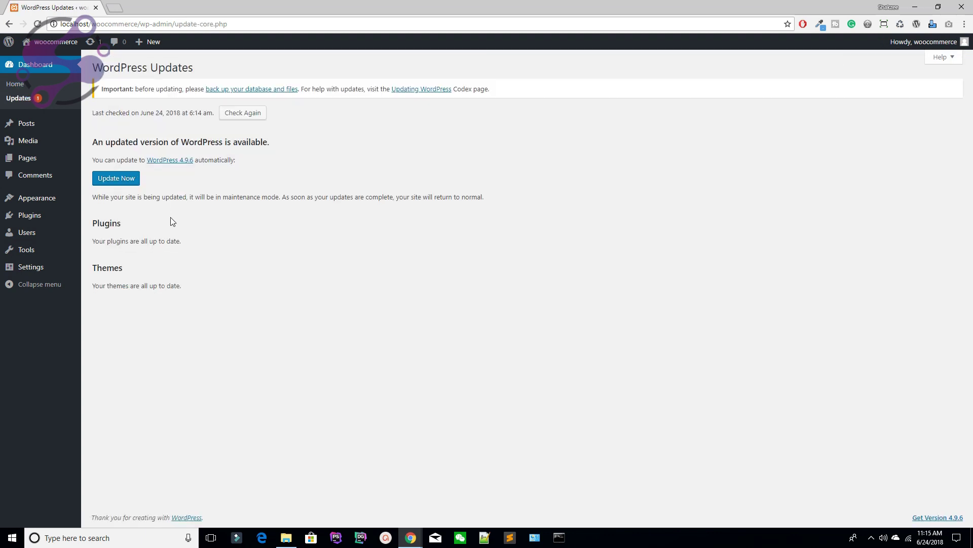
click(117, 178)
click(116, 178)
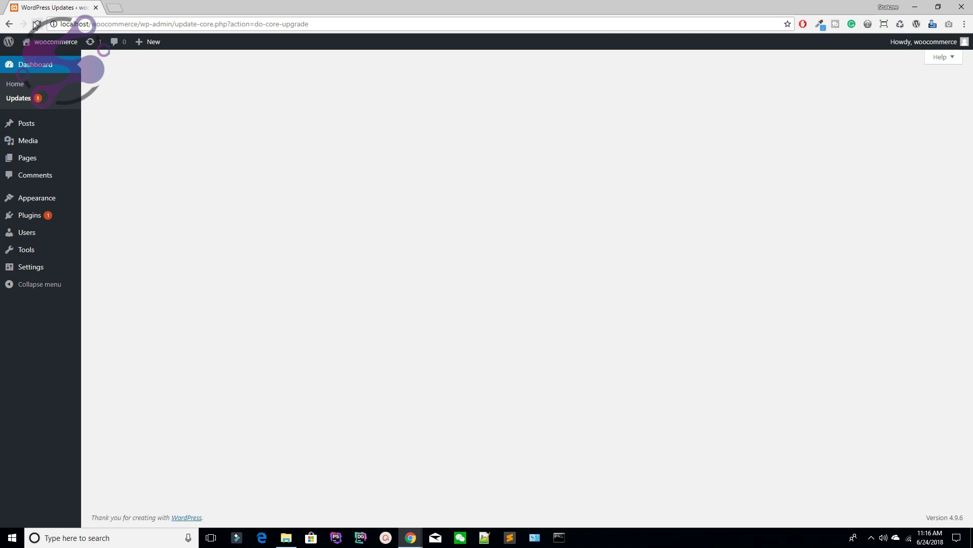
click(19, 98)
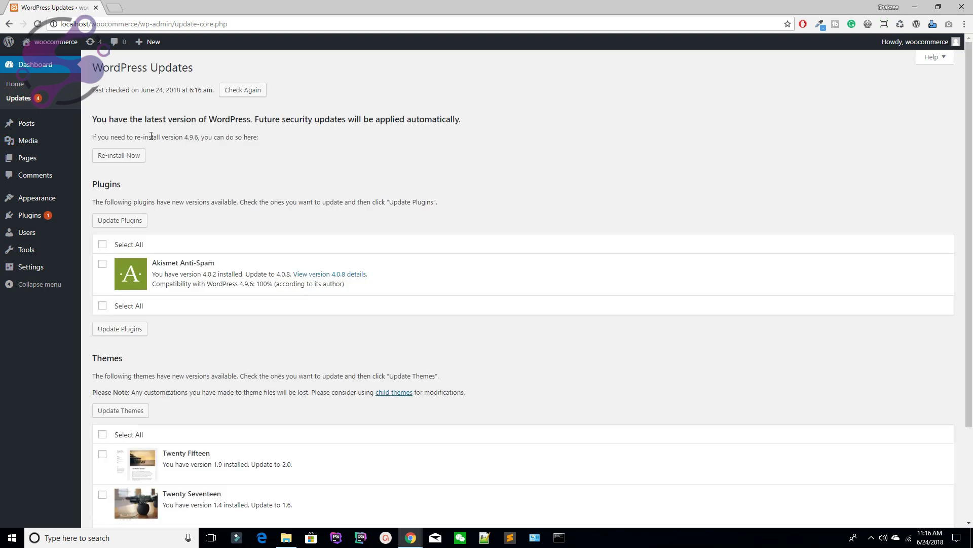
Update Akismet Anti-Spam from Installed Plugins, then go to Add New plugins.
mouse_move(18, 220)
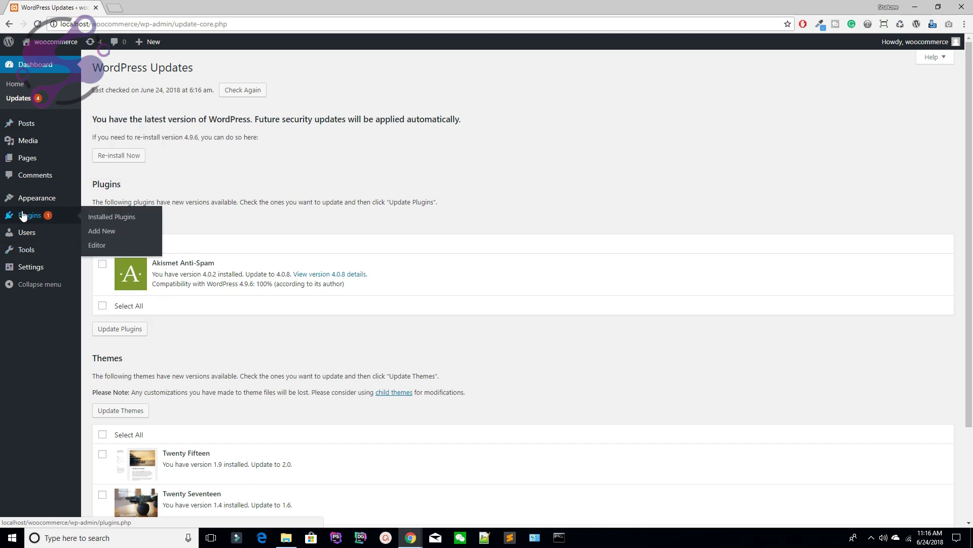
click(106, 215)
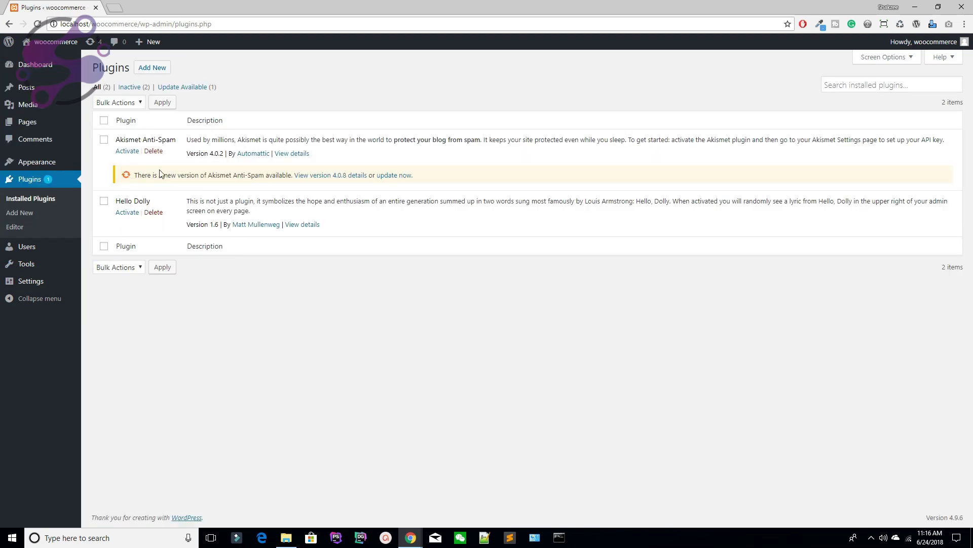
click(394, 176)
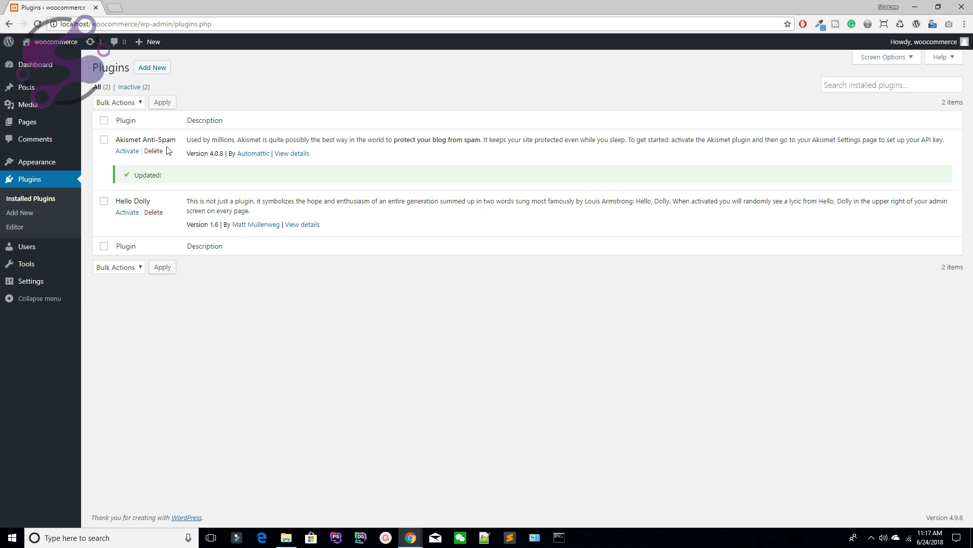
click(158, 76)
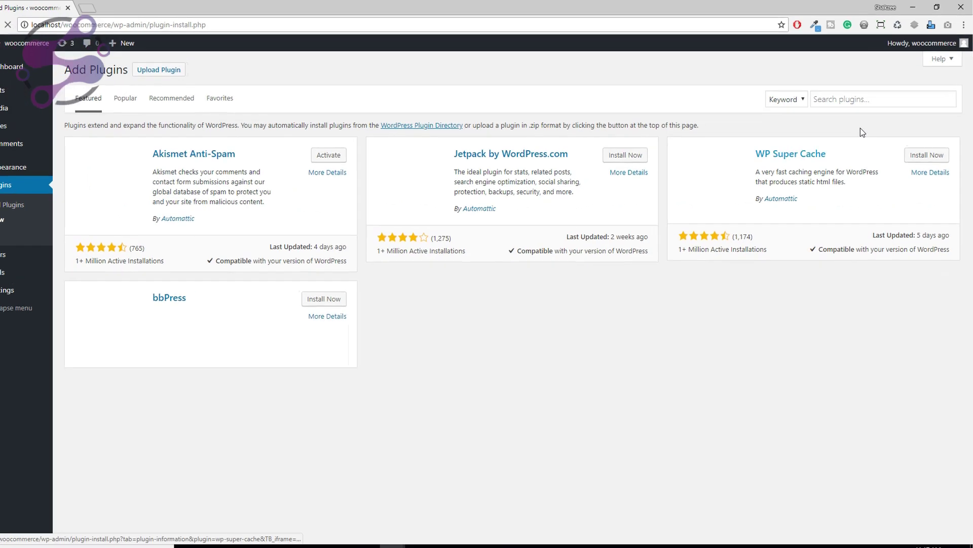
Search plugins for 'woocommerce', install WooCommerce, and activate it.
click(856, 97)
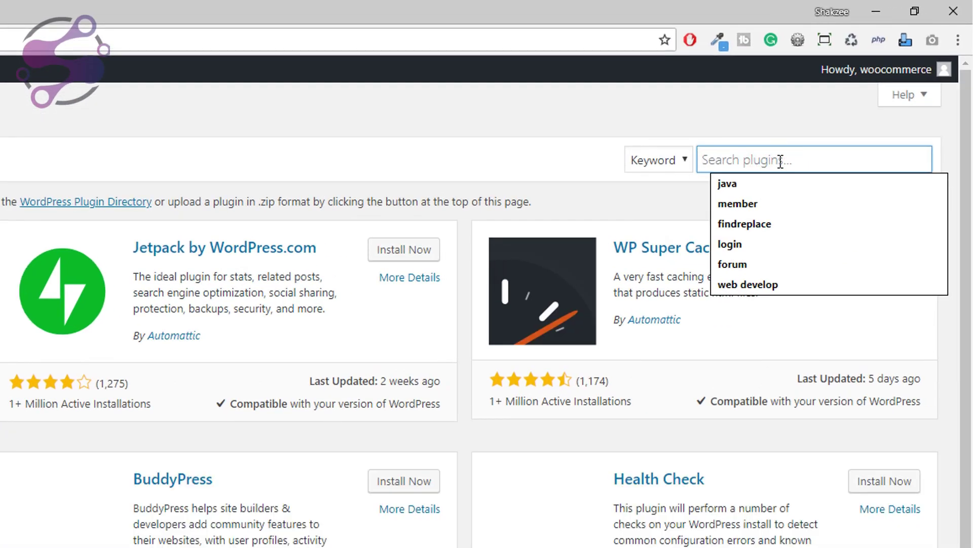
text(woocommerce)
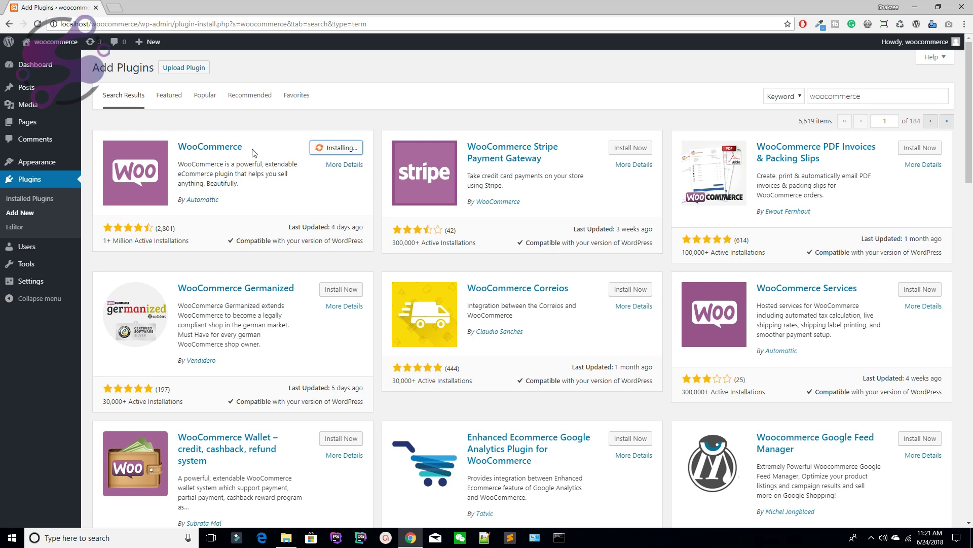
triple_click(759, 175)
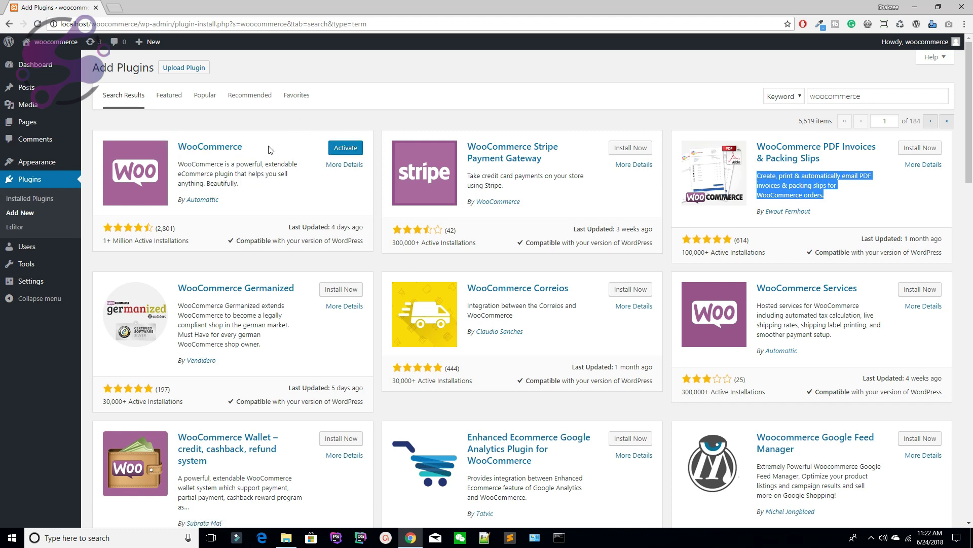
click(345, 148)
Search the store country list for 'pak' and pick Pakistan.
scroll(186, 188, down, 5)
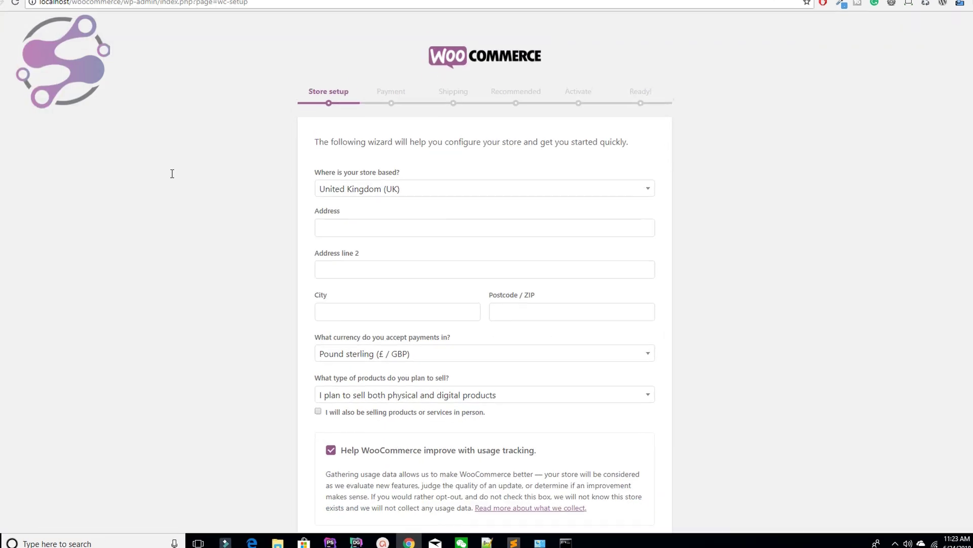
scroll(154, 198, down, 2)
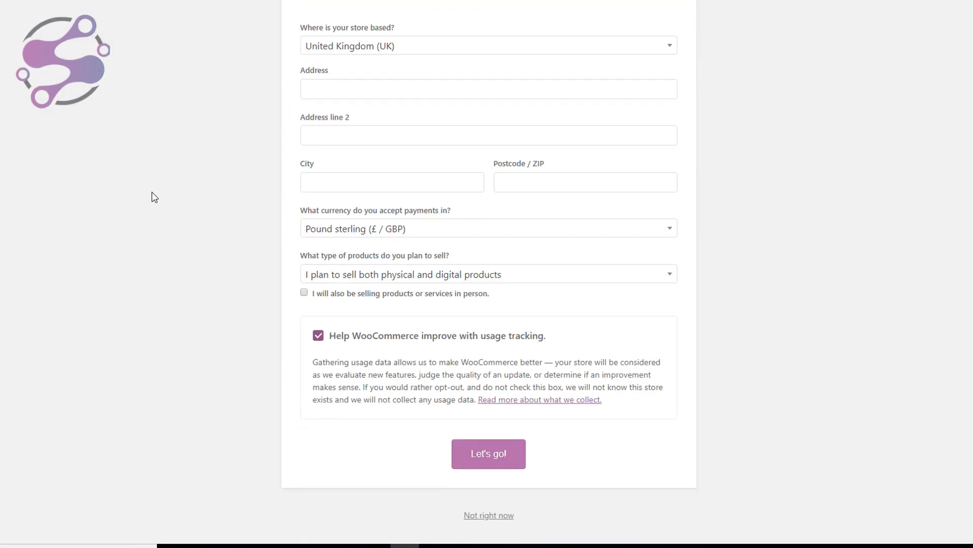
scroll(154, 195, up, 2)
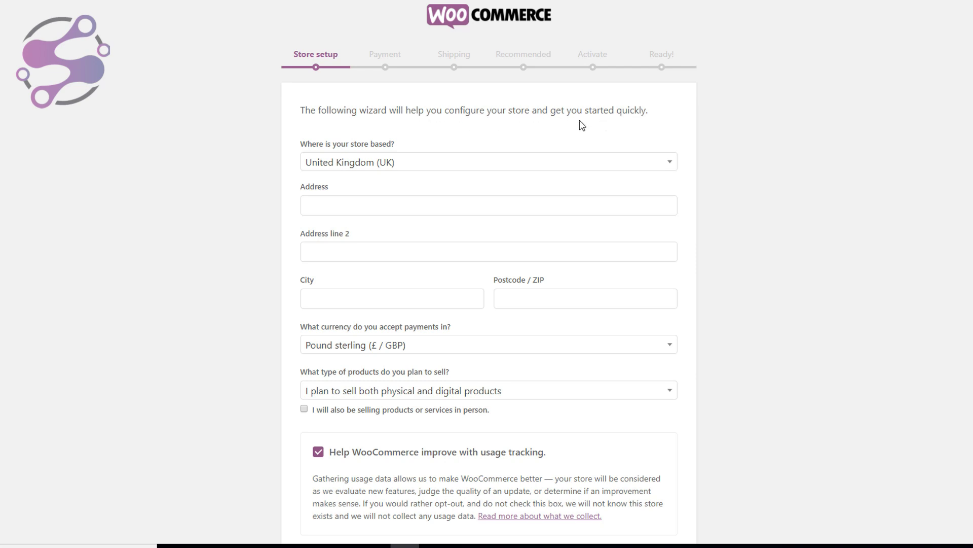
scroll(299, 170, down, 3)
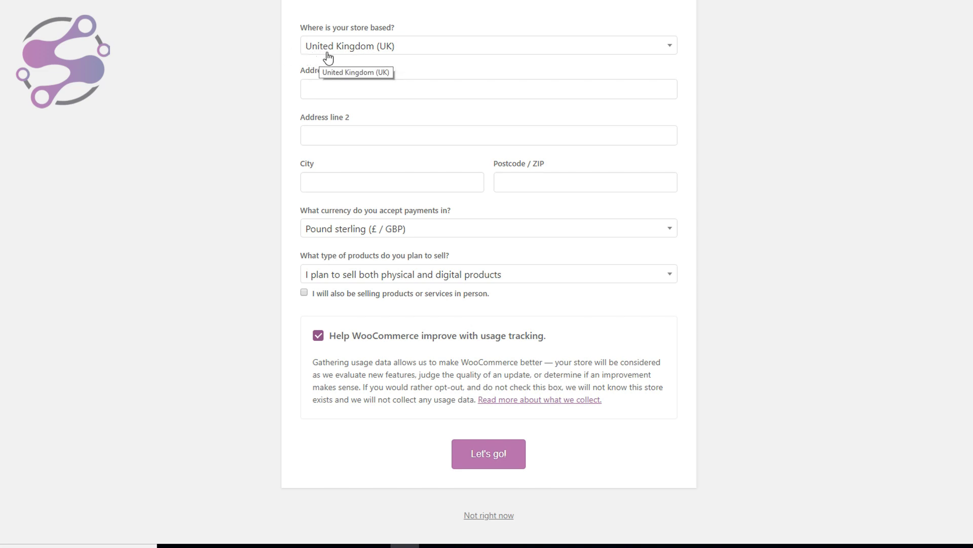
click(410, 53)
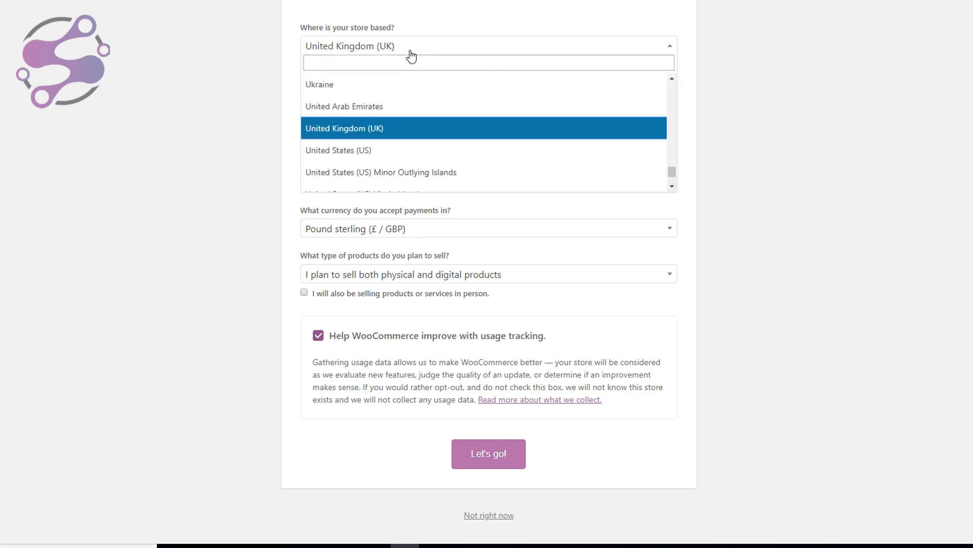
scroll(366, 104, down, 4)
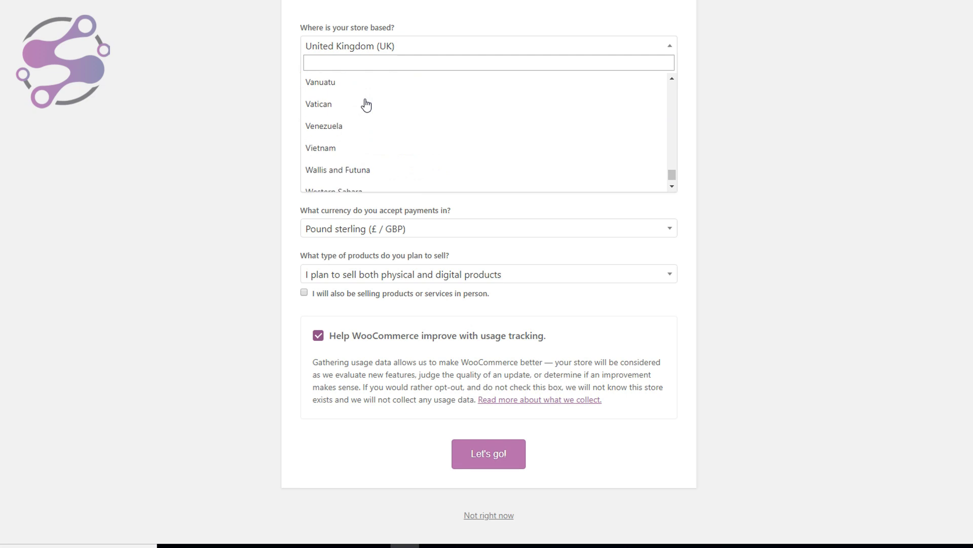
scroll(366, 104, up, 10)
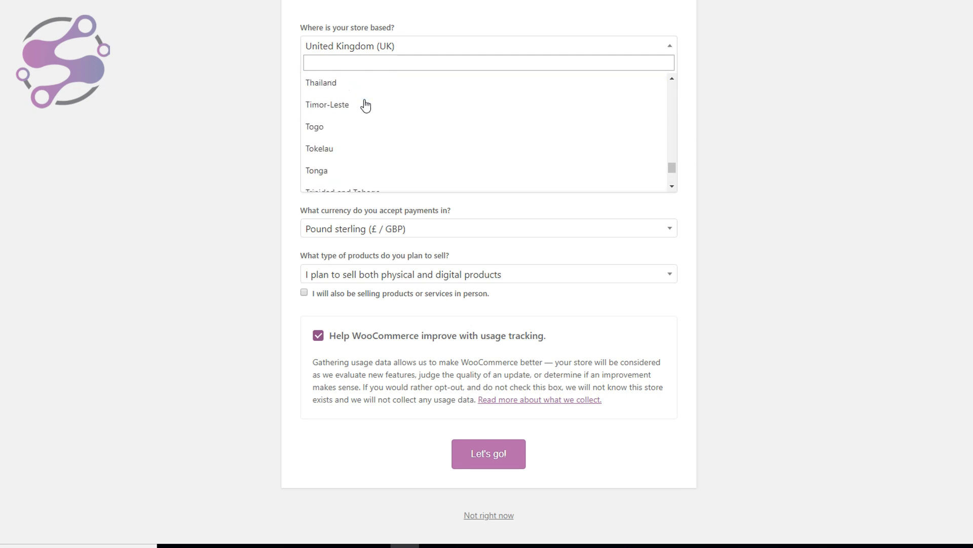
scroll(365, 104, up, 2)
click(376, 63)
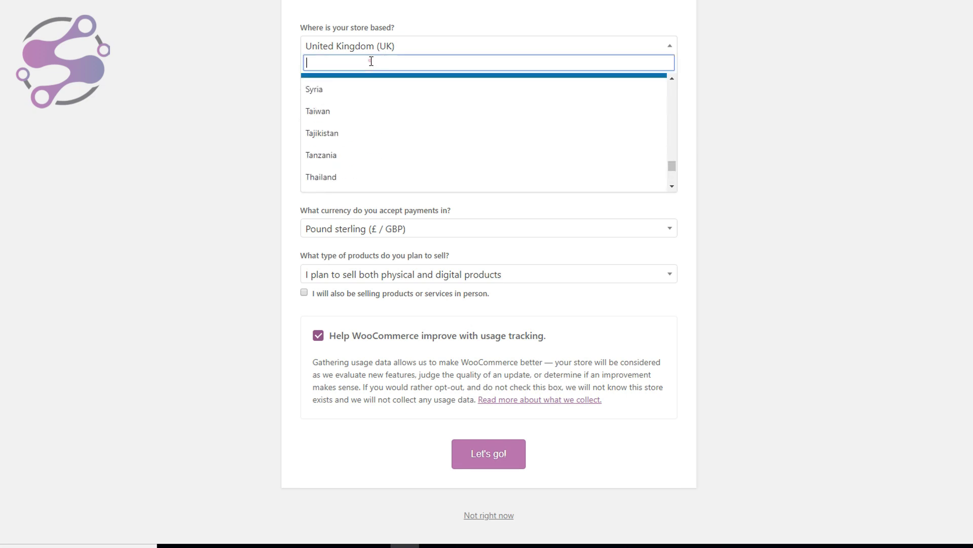
text(pak)
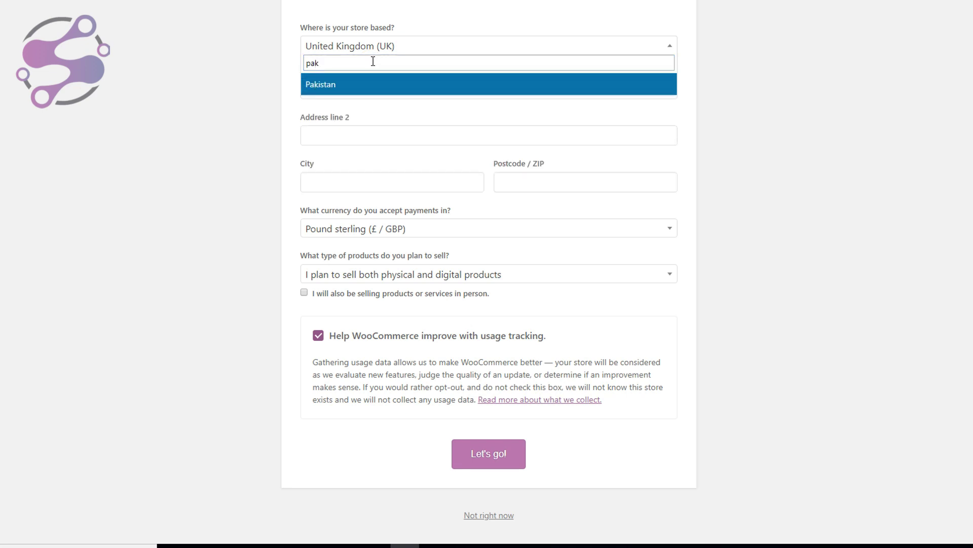
key(Return)
Autofill the store's saved address and set the province to Sindh.
click(317, 105)
click(320, 96)
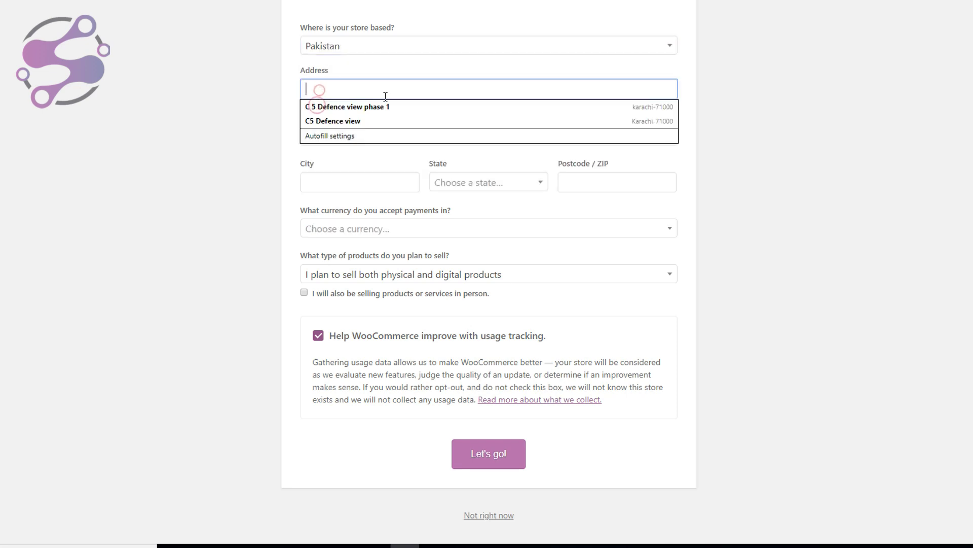
click(355, 101)
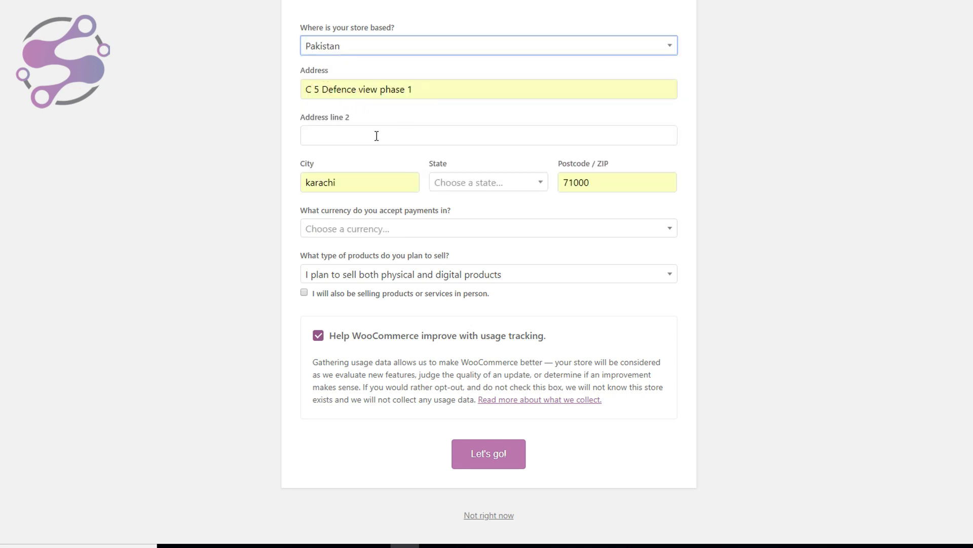
click(477, 185)
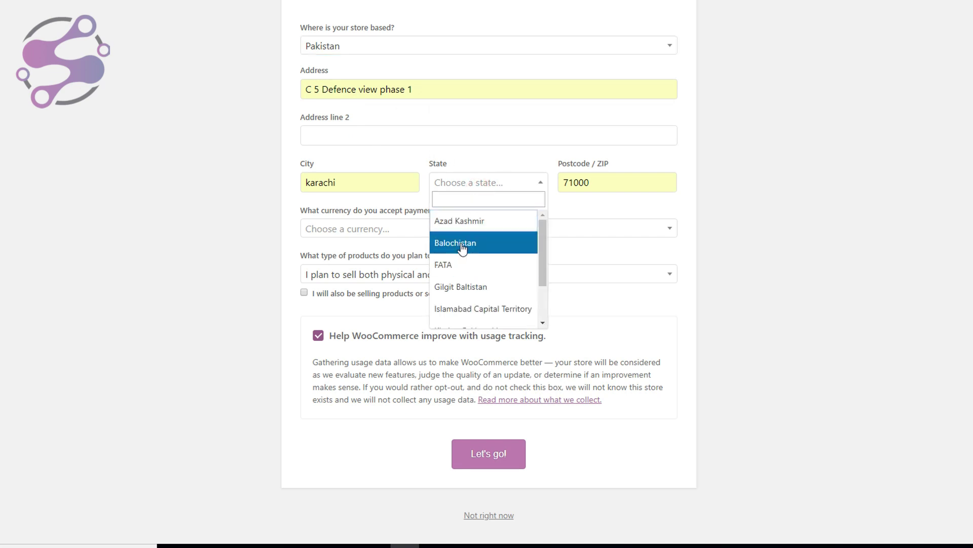
scroll(456, 276, down, 2)
click(440, 317)
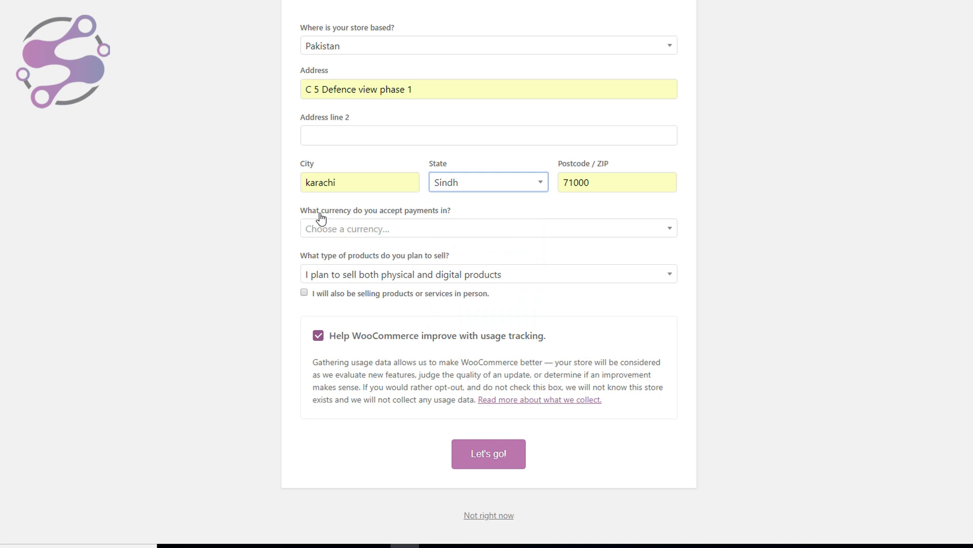
Search currencies for 'united' and choose United States (US) dollar.
click(435, 228)
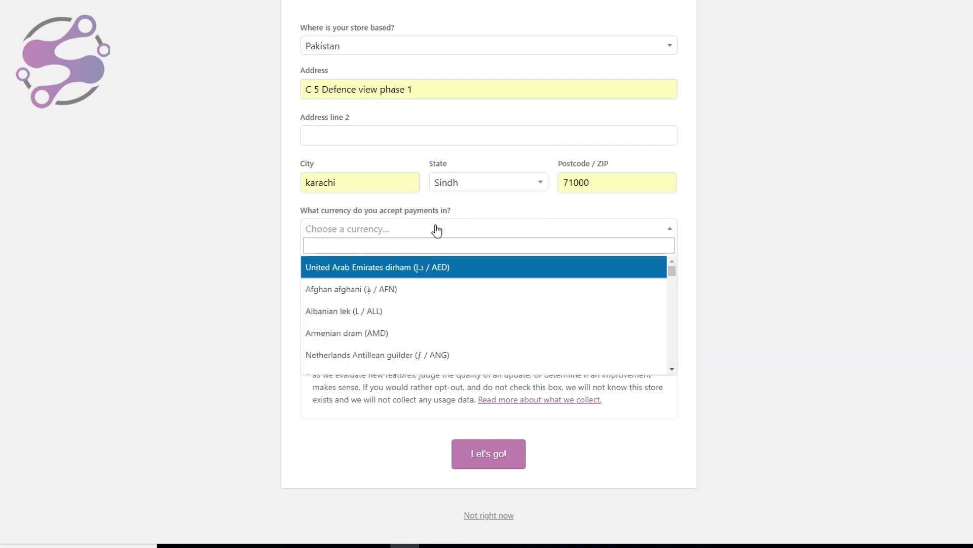
scroll(404, 301, down, 2)
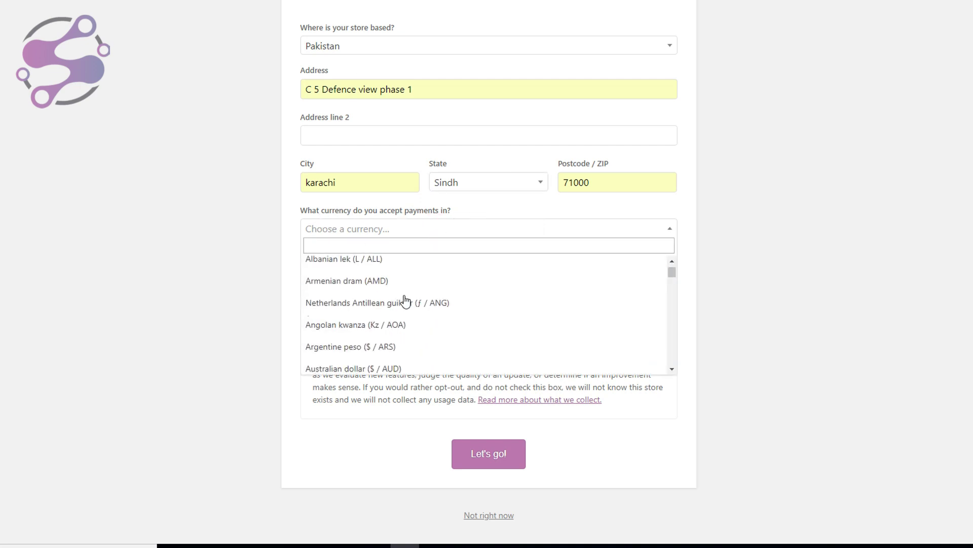
scroll(406, 284, up, 2)
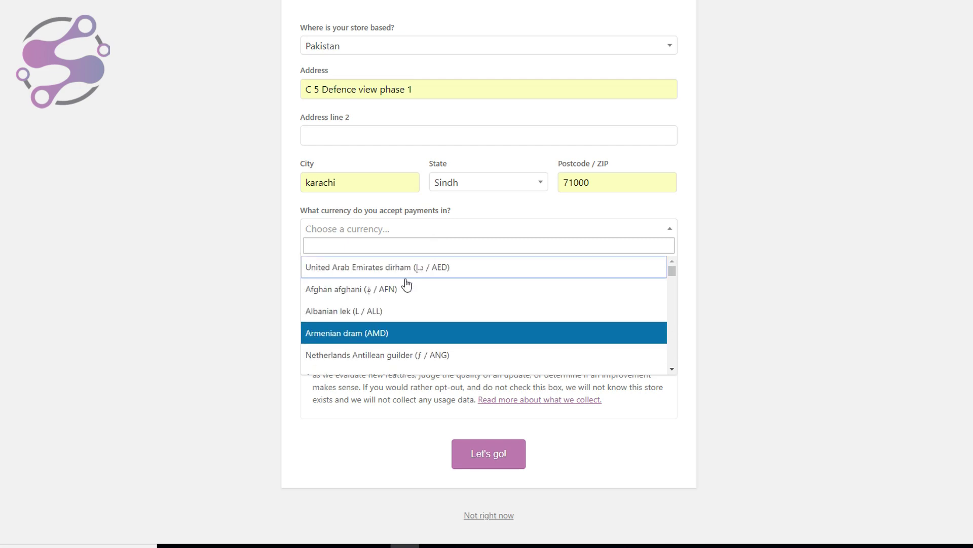
click(727, 245)
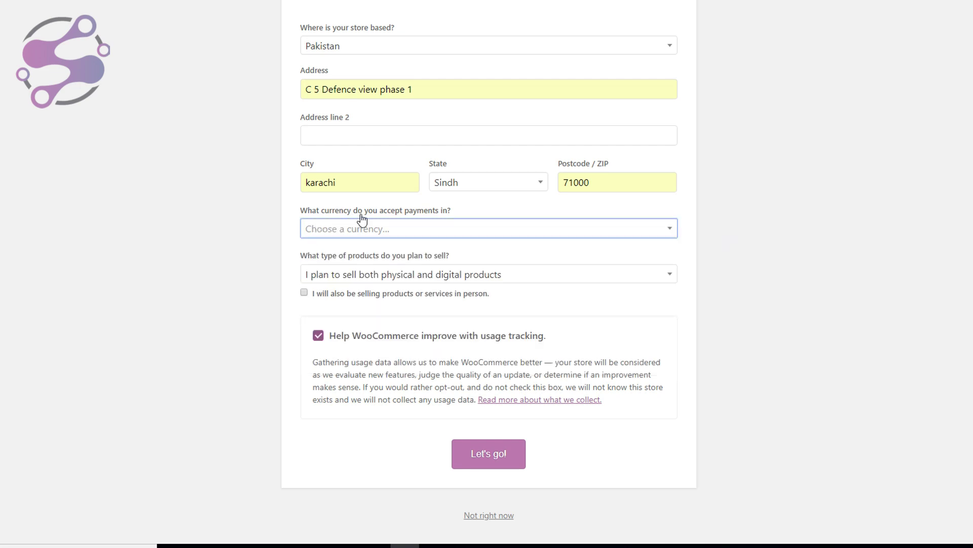
click(389, 231)
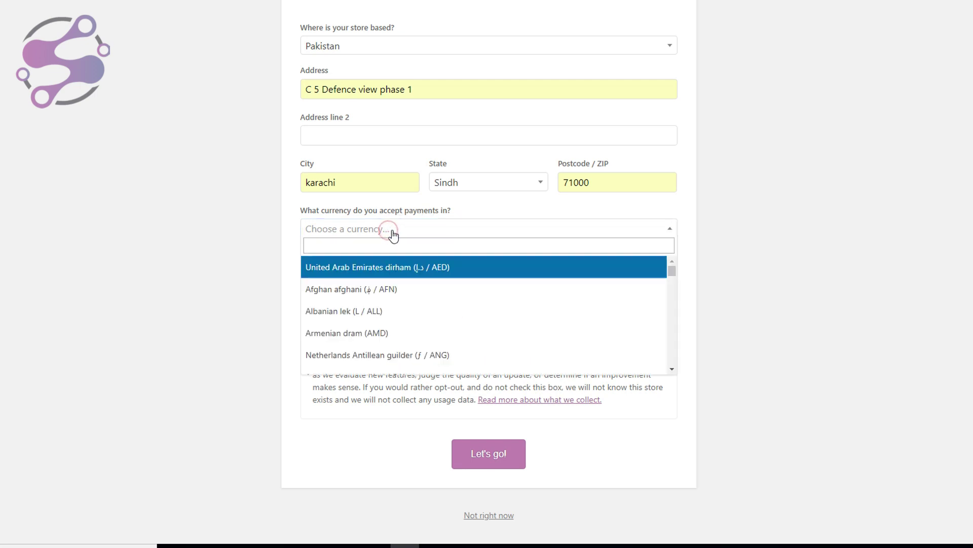
text(united)
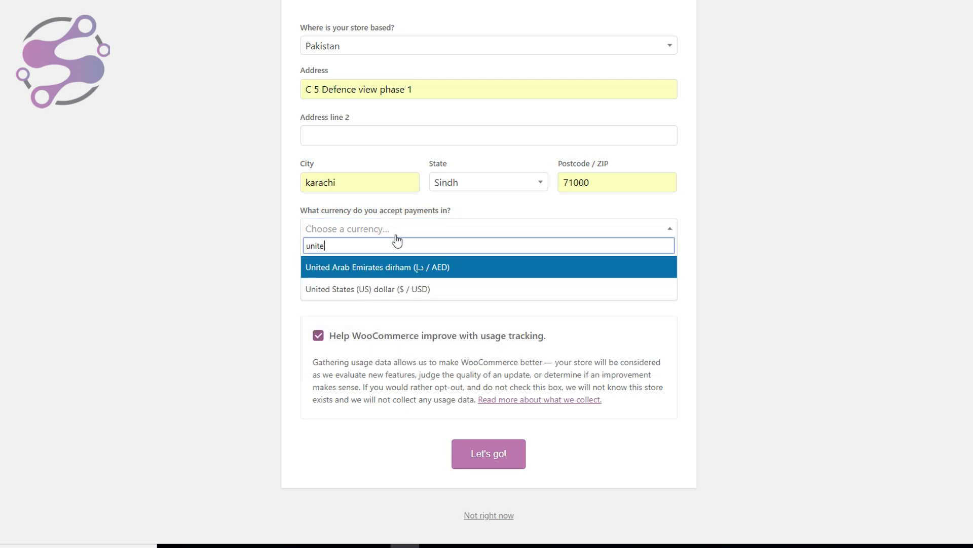
click(374, 288)
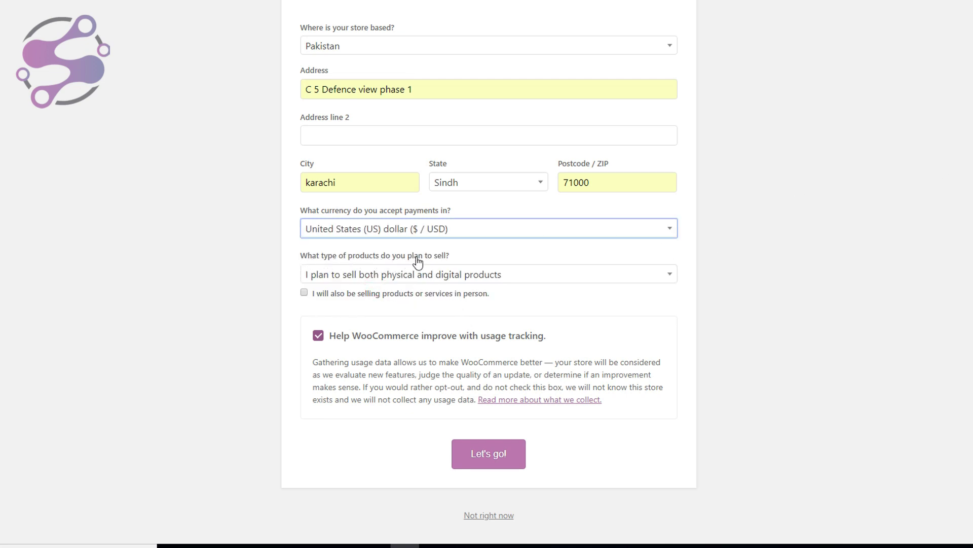
Keep both physical and digital products, tick in-person selling, and continue to Payment.
click(348, 279)
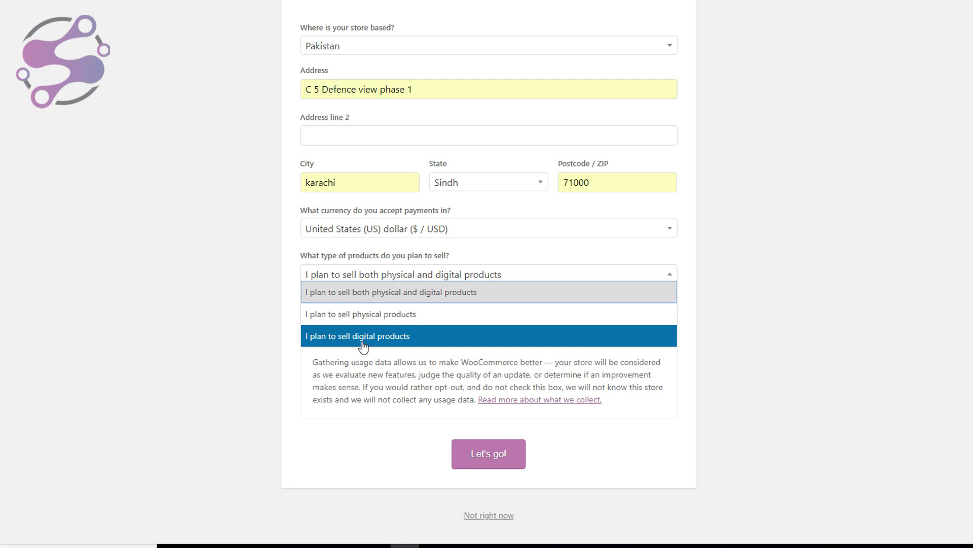
click(358, 296)
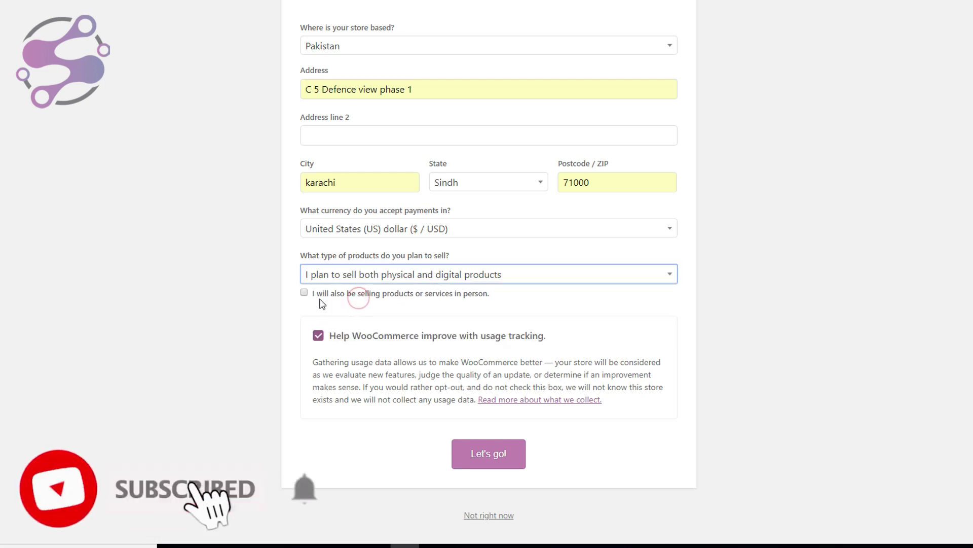
click(612, 275)
click(763, 260)
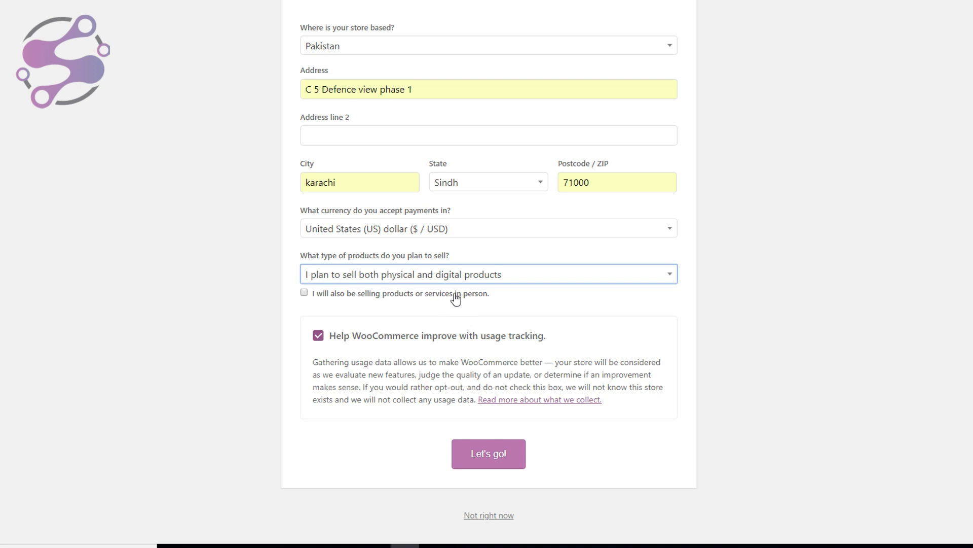
click(306, 298)
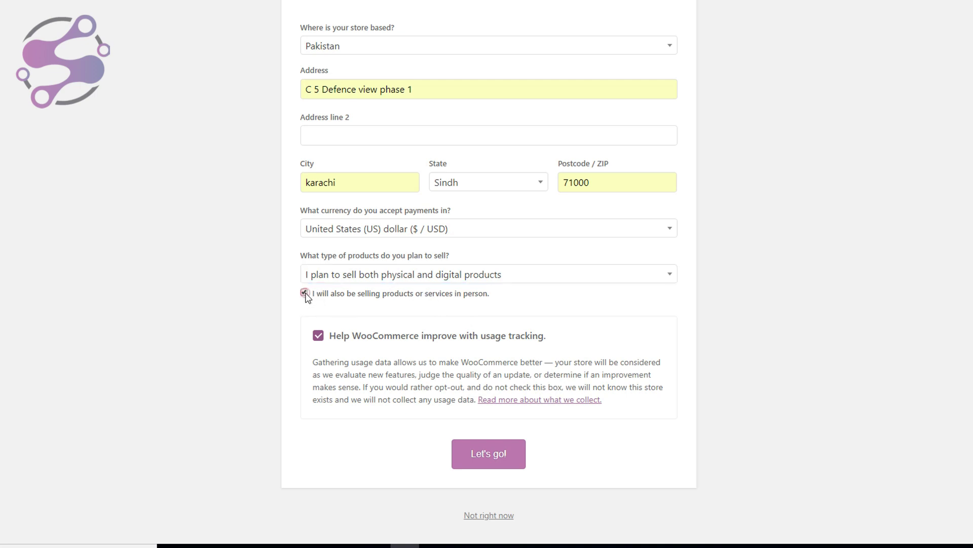
click(505, 442)
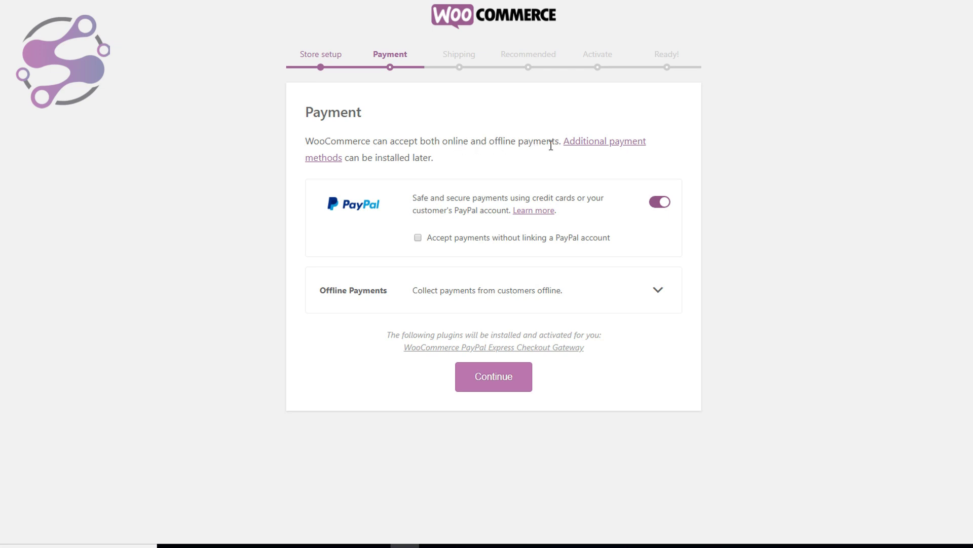
Accept PayPal payments without linking a PayPal account.
click(418, 238)
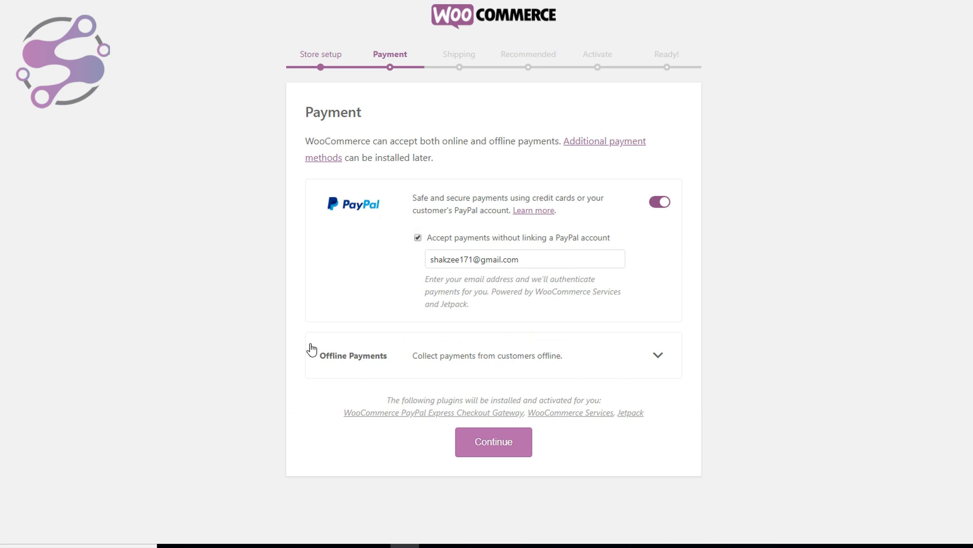
click(659, 364)
scroll(856, 322, down, 2)
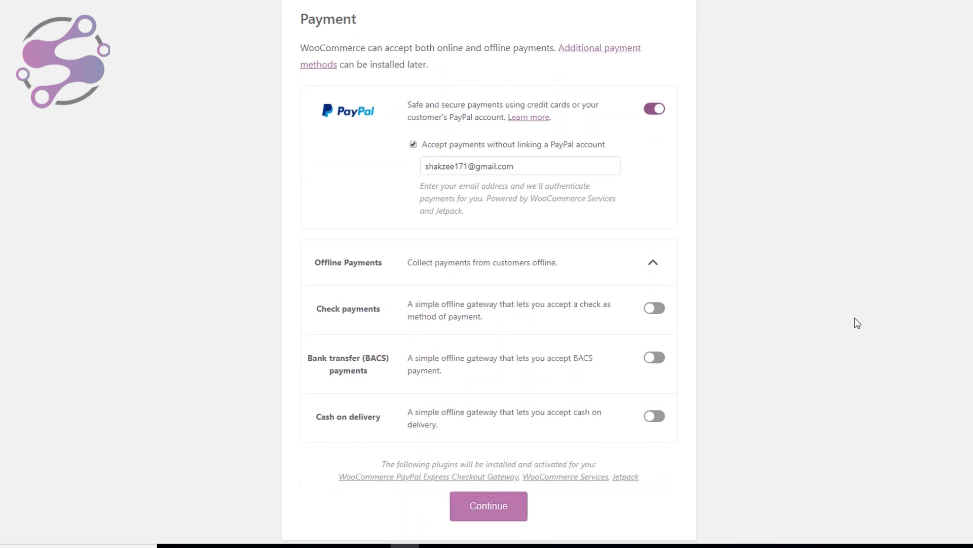
scroll(857, 321, up, 2)
scroll(855, 318, down, 2)
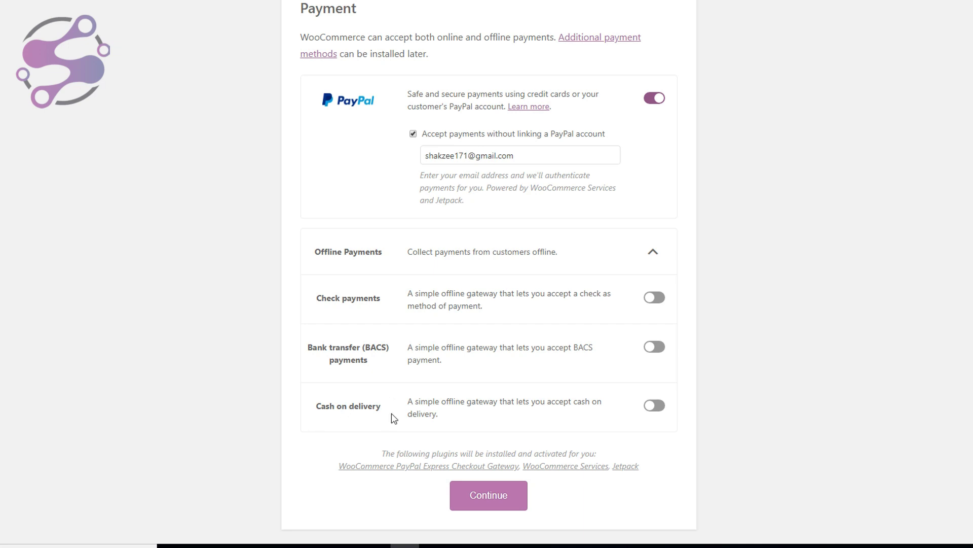
Enable only Cash on delivery, with check and bank transfer payments off, and continue.
click(657, 300)
click(655, 348)
click(658, 407)
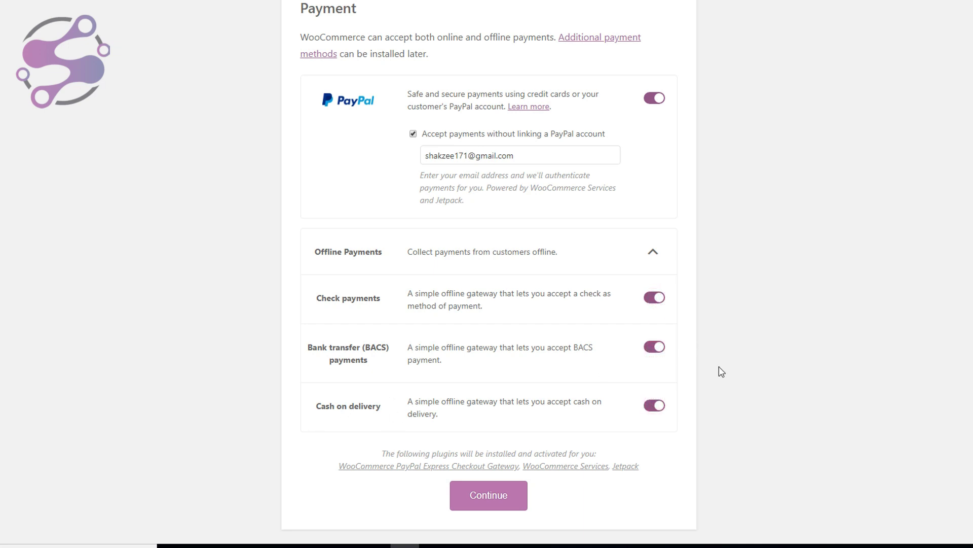
click(651, 344)
click(651, 345)
click(652, 346)
click(652, 296)
scroll(771, 198, up, 2)
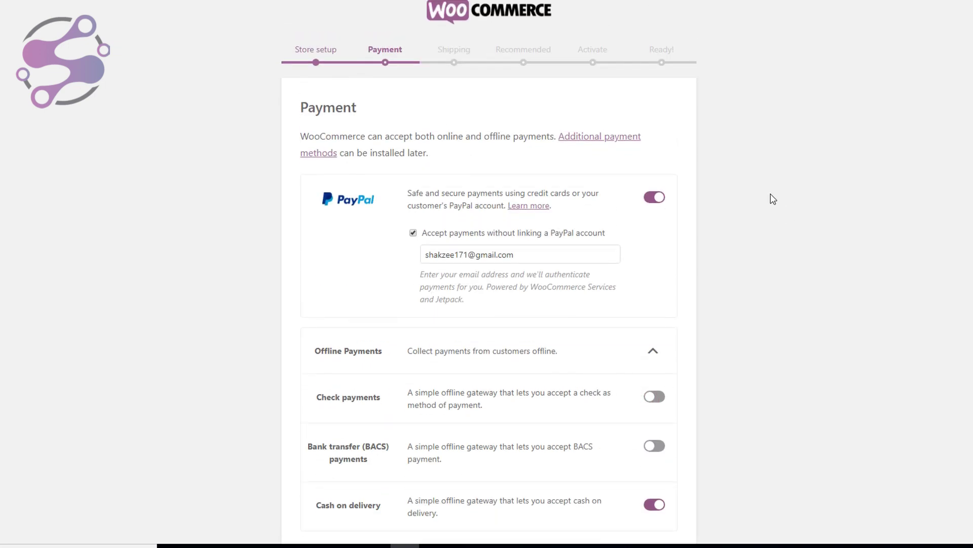
scroll(756, 199, down, 2)
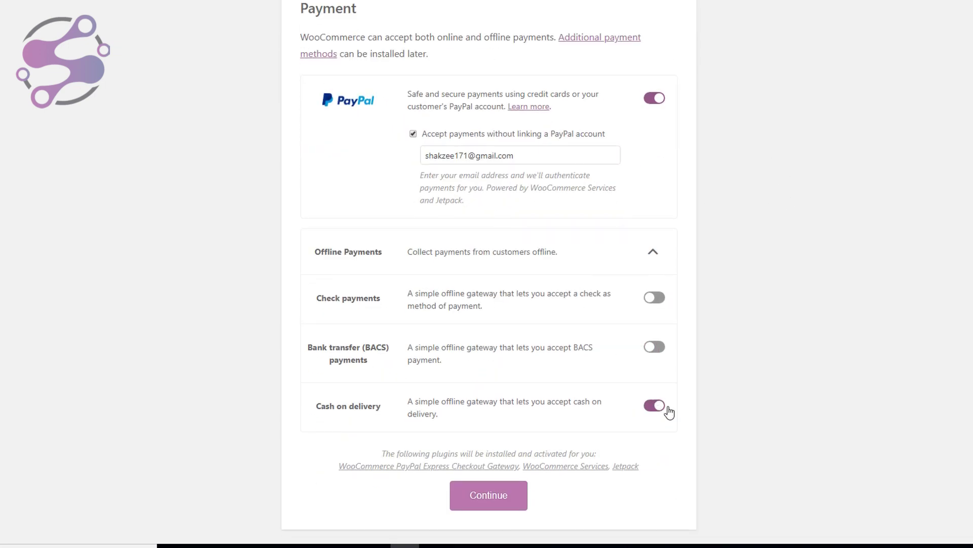
click(474, 502)
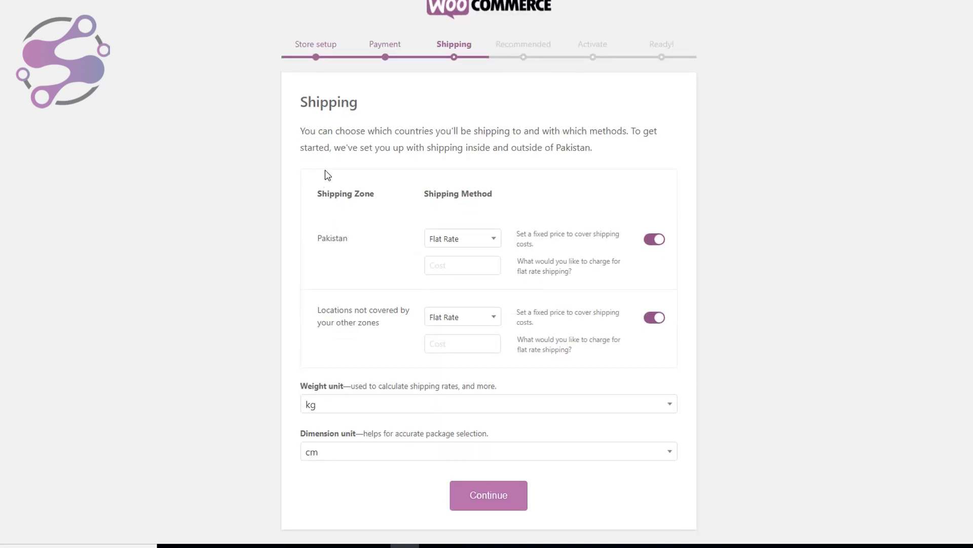
Keep kg as the weight unit and cm as the dimension unit.
drag(310, 131, 589, 148)
click(313, 134)
click(341, 404)
click(231, 390)
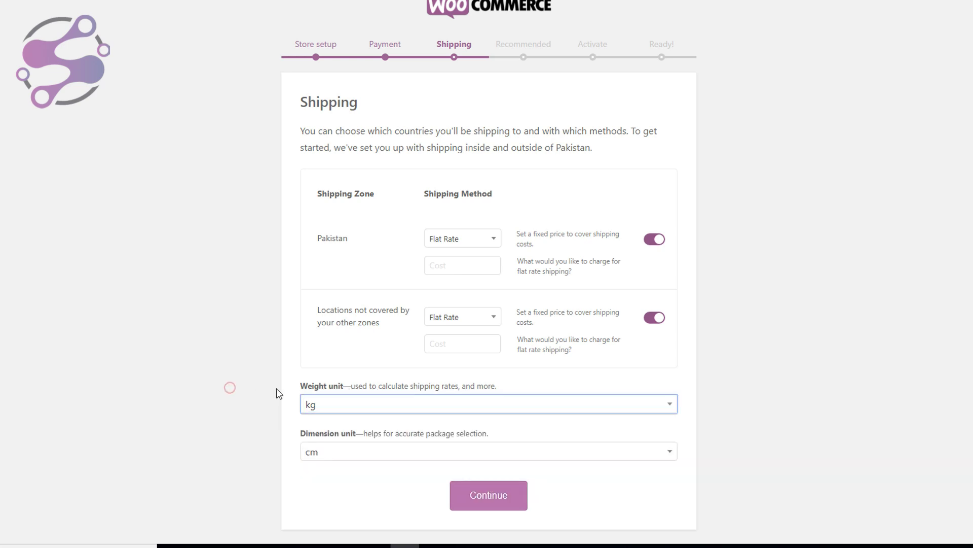
click(347, 465)
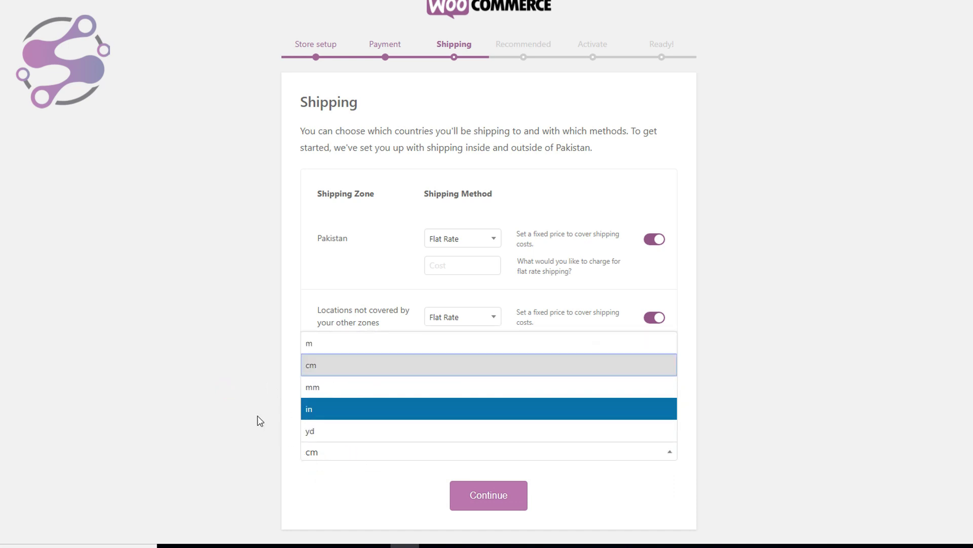
click(221, 416)
click(491, 496)
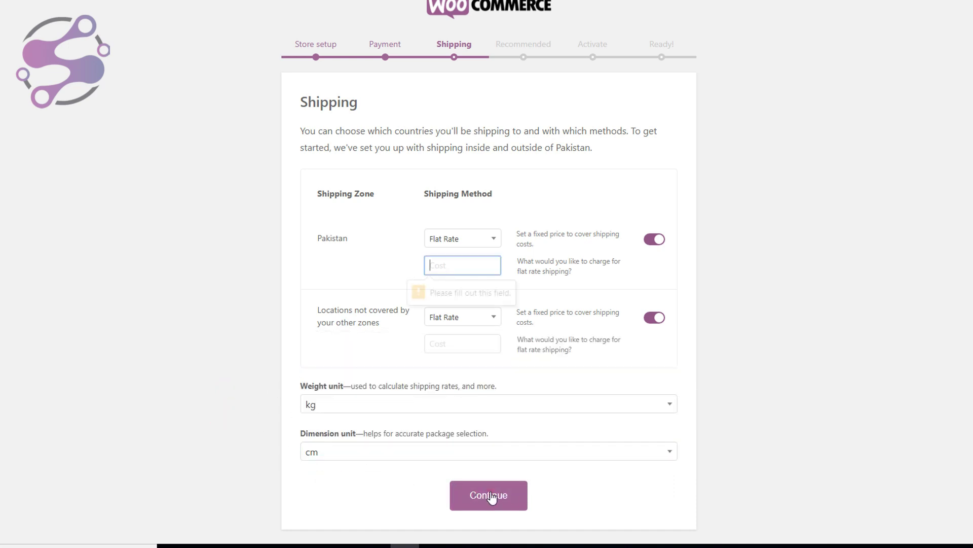
click(769, 233)
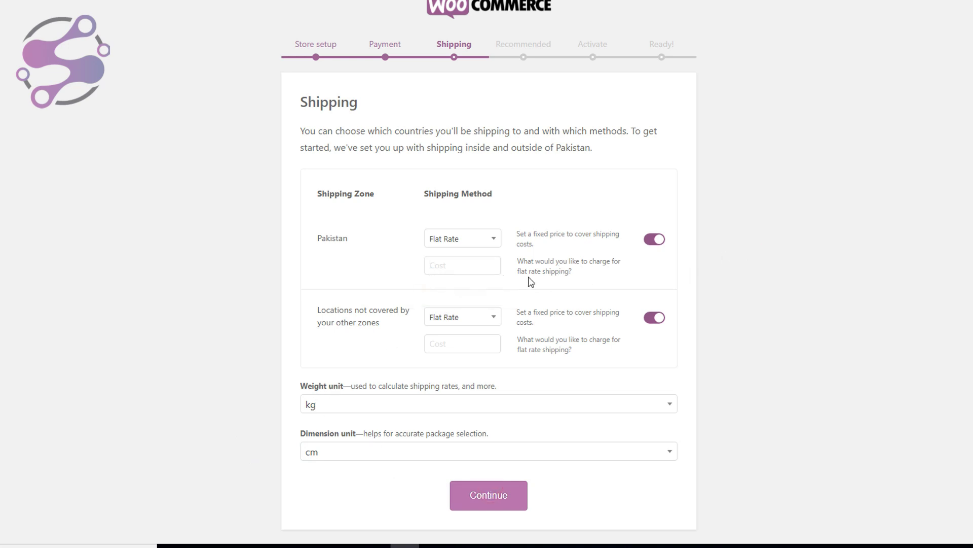
Set a flat rate cost of 2 for Pakistan and for other locations, then continue.
click(443, 264)
click(653, 243)
click(654, 319)
click(652, 240)
click(653, 319)
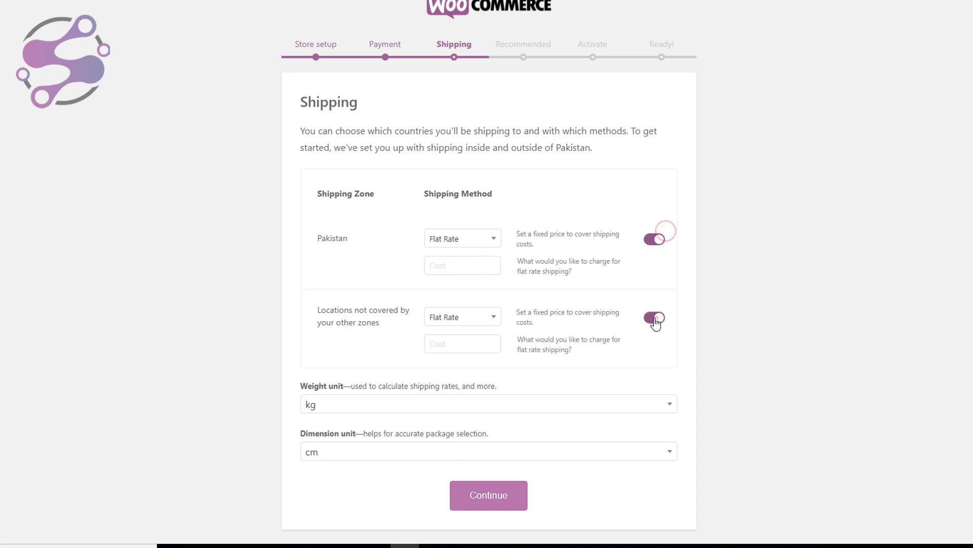
click(456, 268)
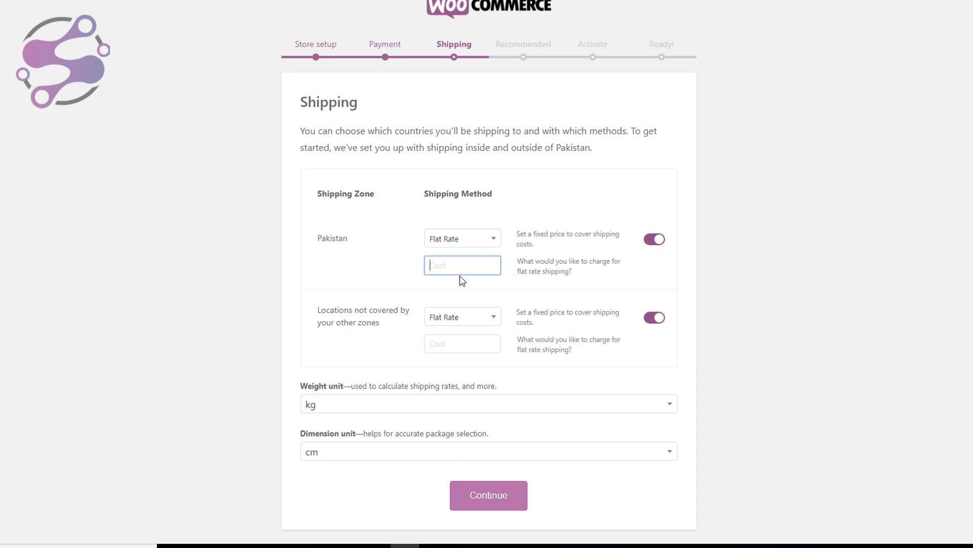
click(829, 278)
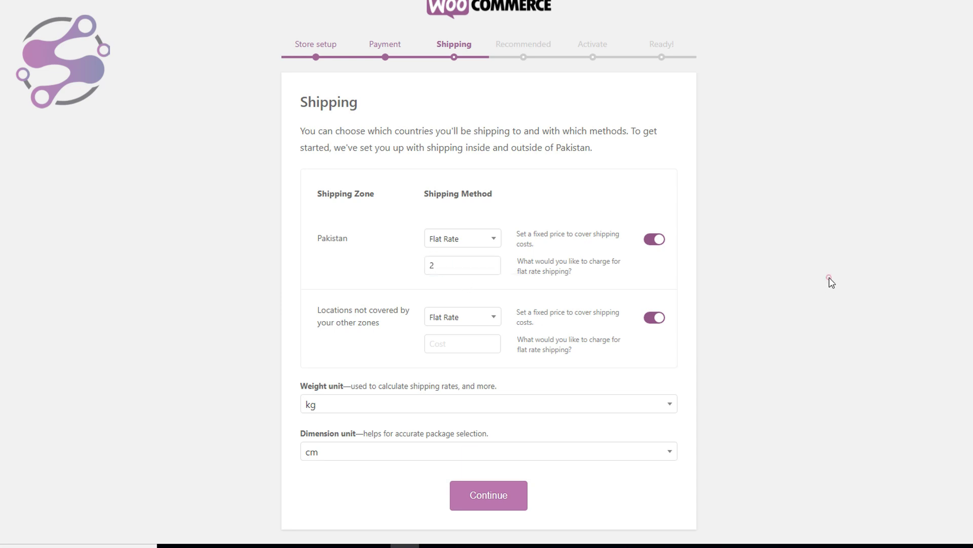
click(457, 345)
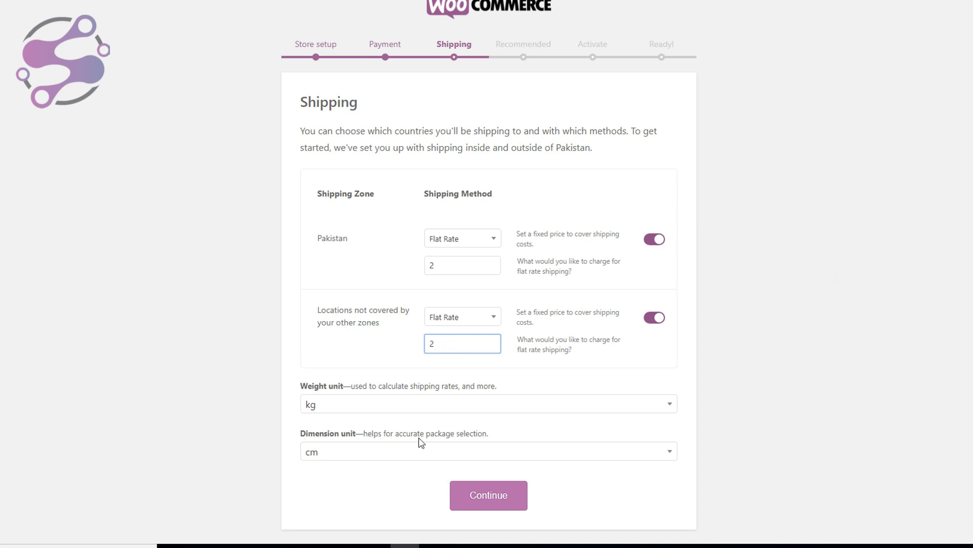
click(490, 495)
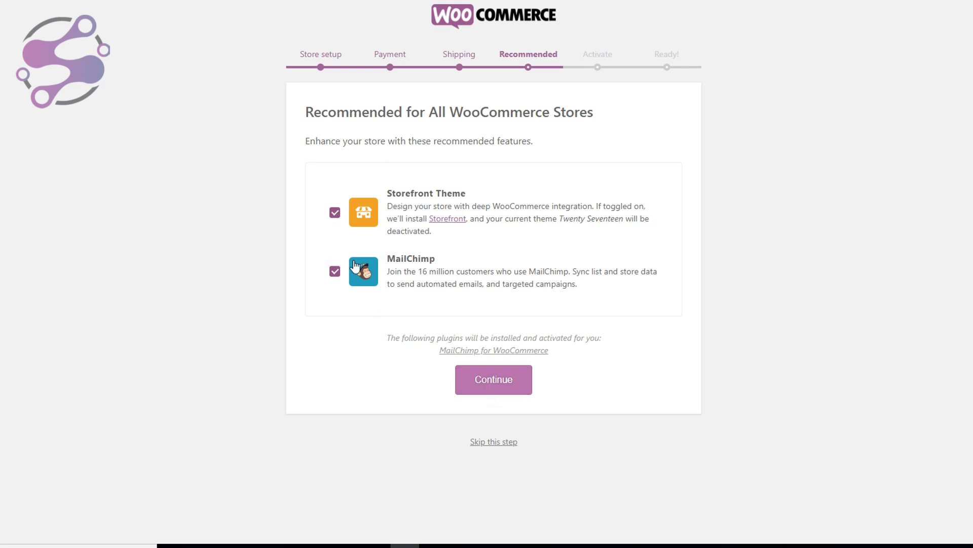
Keep Storefront Theme and MailChimp checked, continue, and skip the Jetpack connection.
click(514, 384)
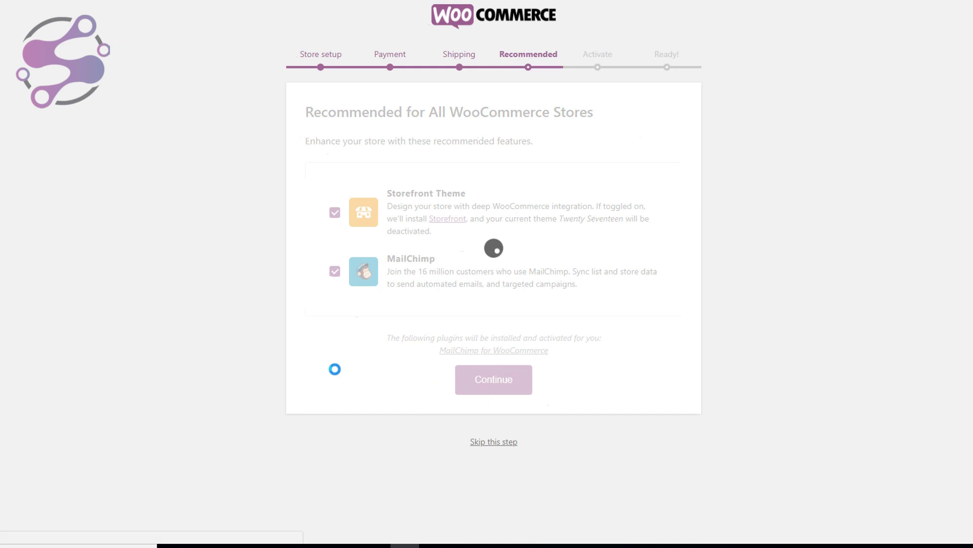
scroll(486, 267, down, 2)
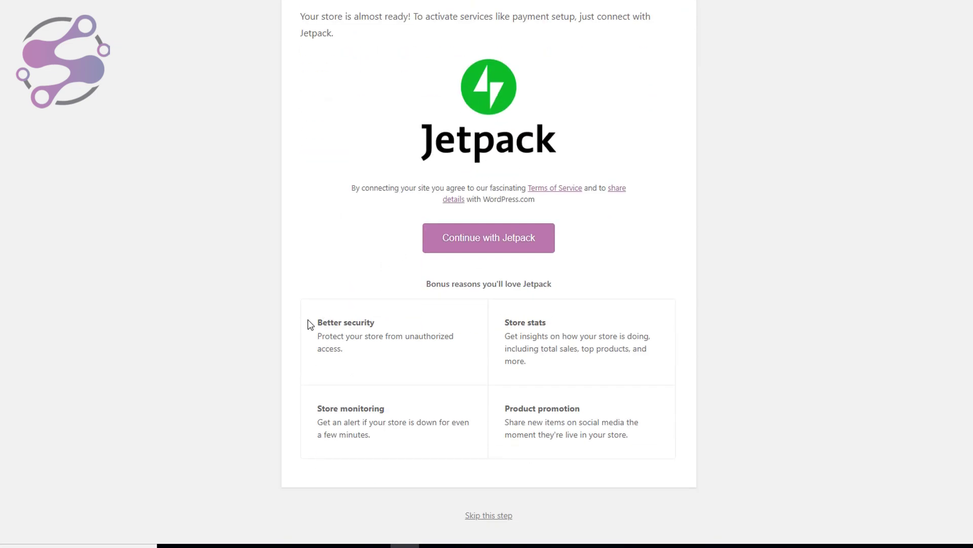
scroll(306, 324, up, 1)
scroll(307, 324, down, 1)
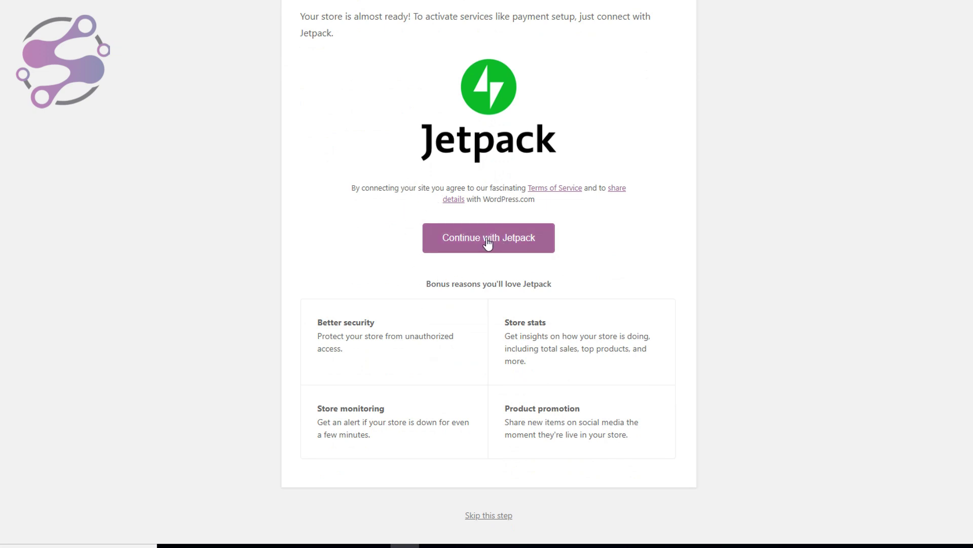
scroll(484, 245, up, 1)
scroll(484, 246, down, 1)
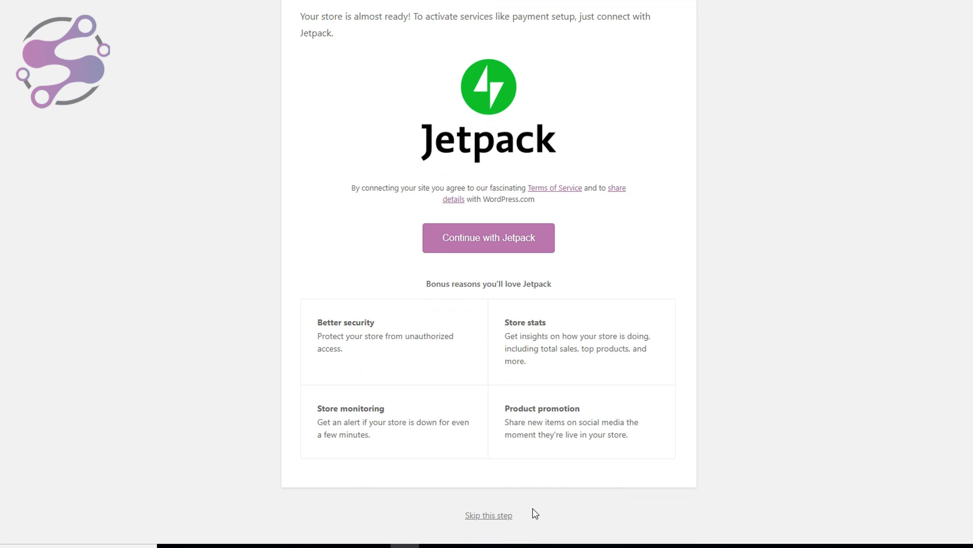
click(487, 516)
scroll(658, 415, up, 1)
scroll(658, 414, up, 1)
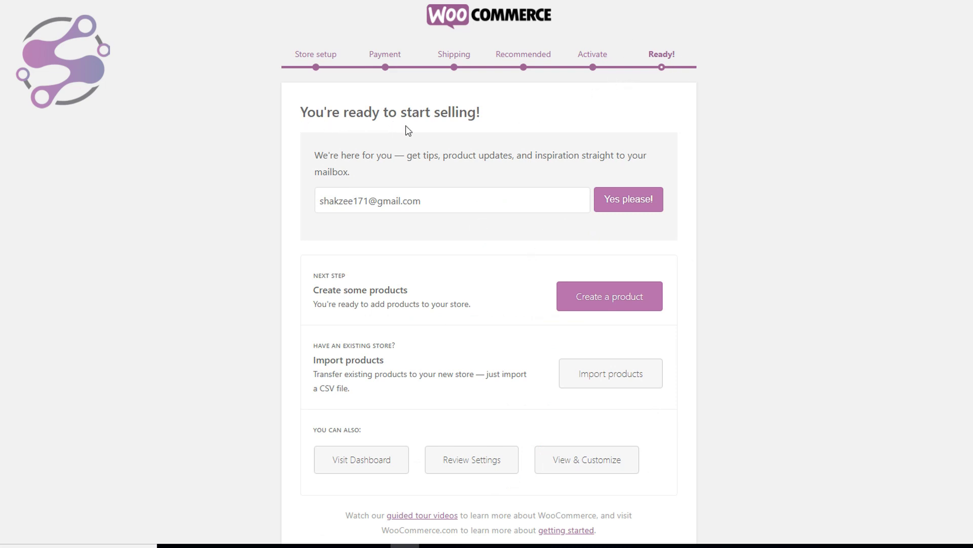
Use Visit Dashboard on the Ready page to reach the WordPress admin dashboard.
scroll(598, 124, down, 1)
drag(460, 171, 248, 173)
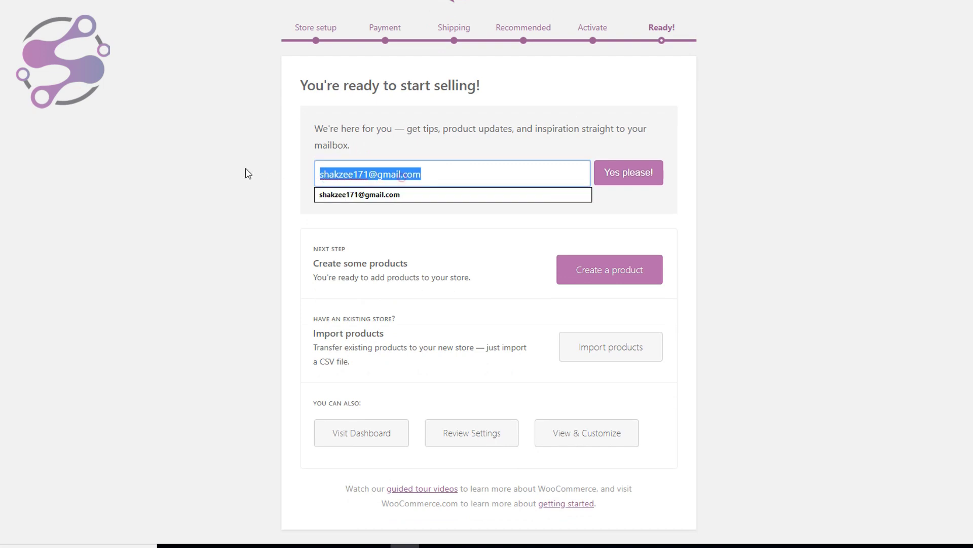
click(246, 172)
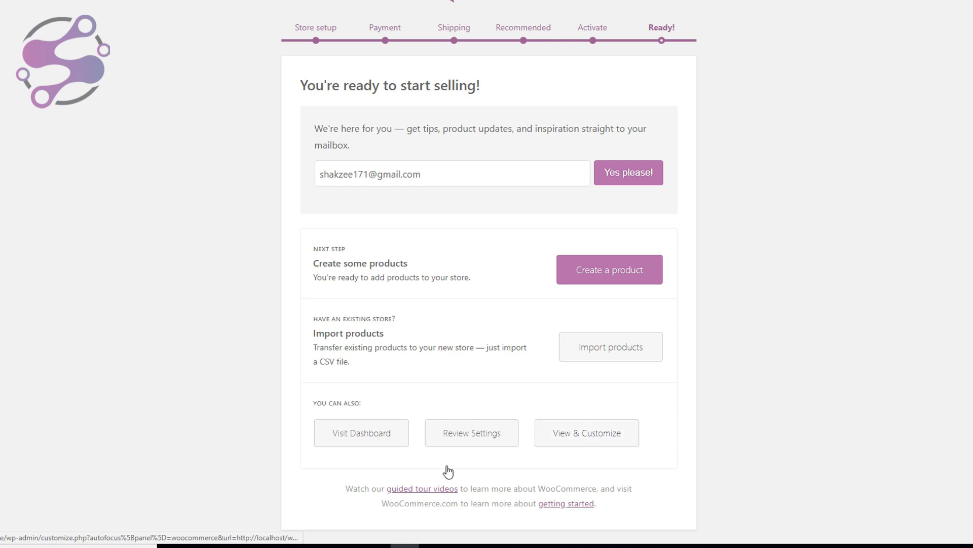
click(335, 433)
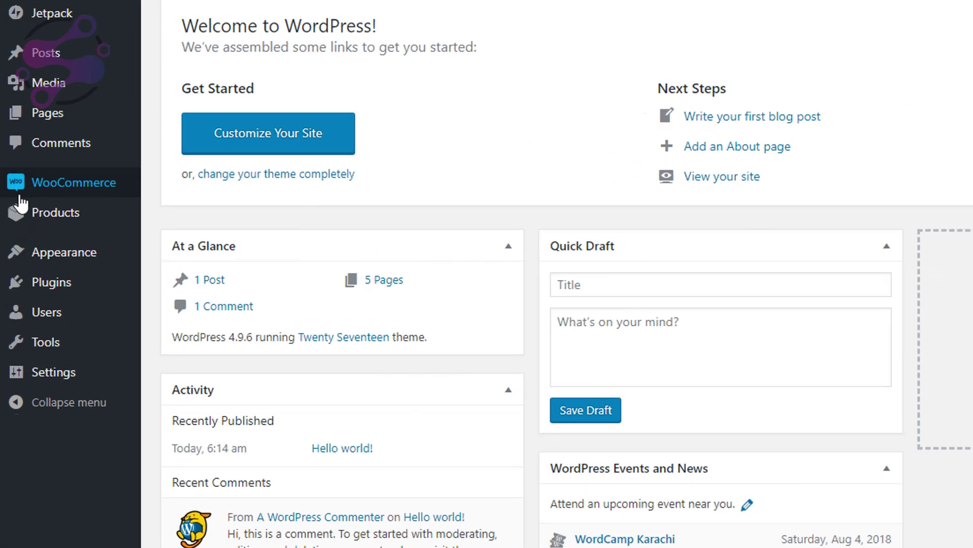
mouse_move(34, 220)
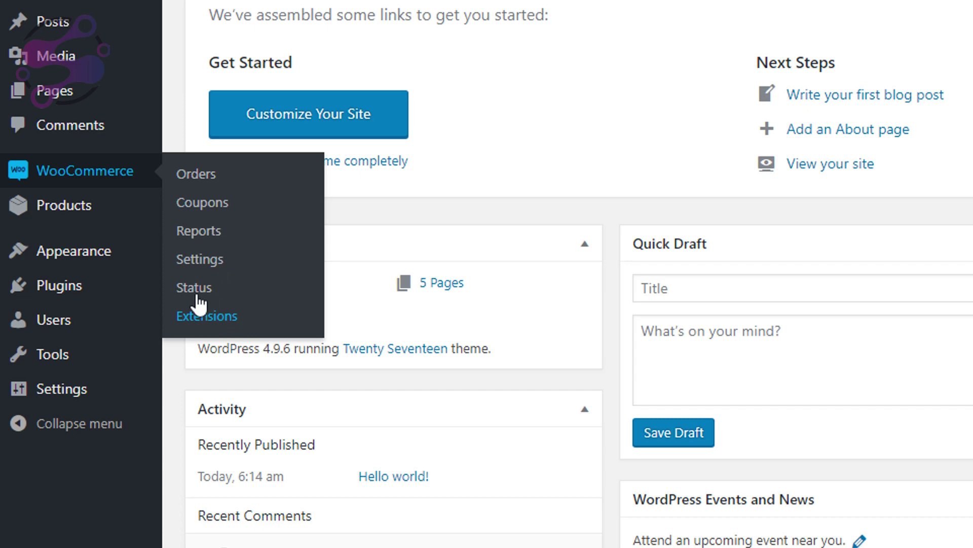
mouse_move(39, 94)
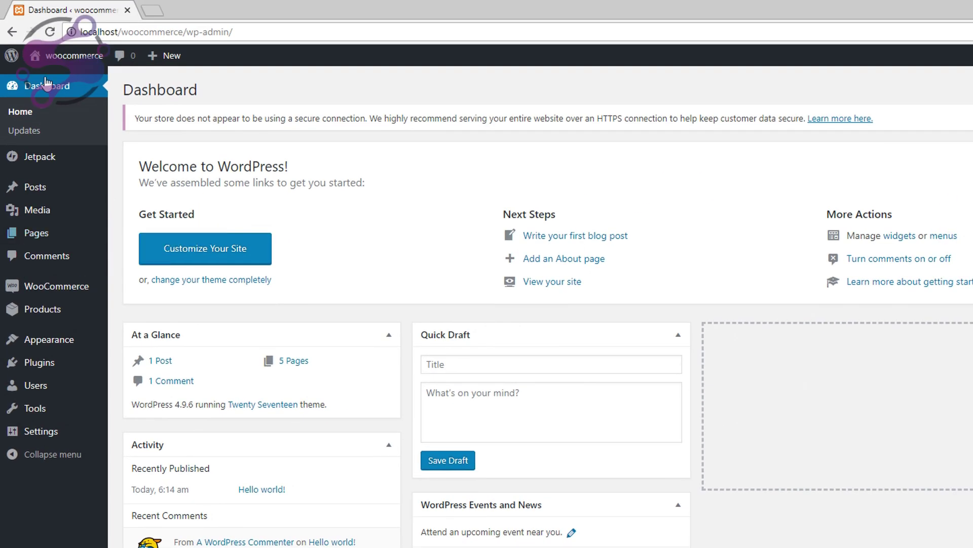
mouse_move(76, 20)
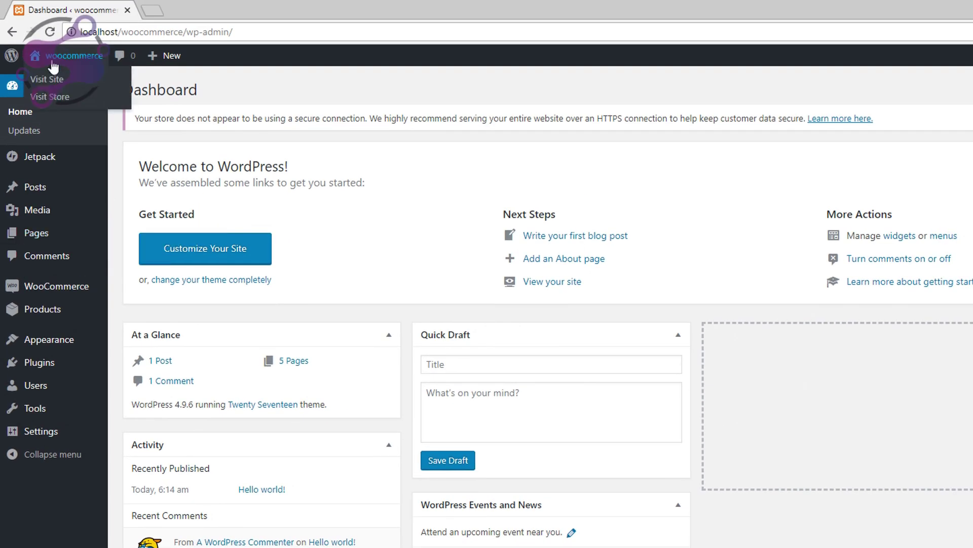
Visit the store's Shop page, which shows no products yet.
click(44, 100)
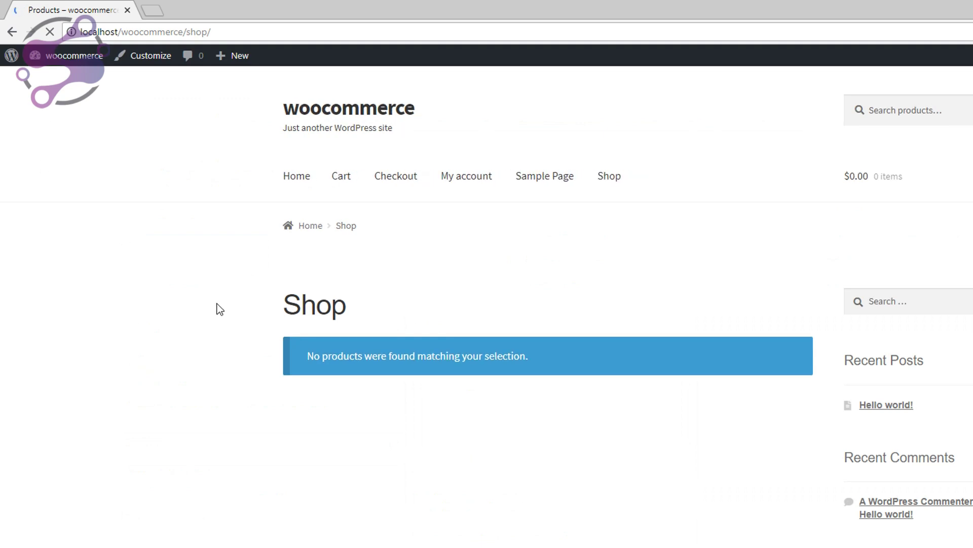
scroll(217, 307, down, 7)
scroll(218, 308, up, 7)
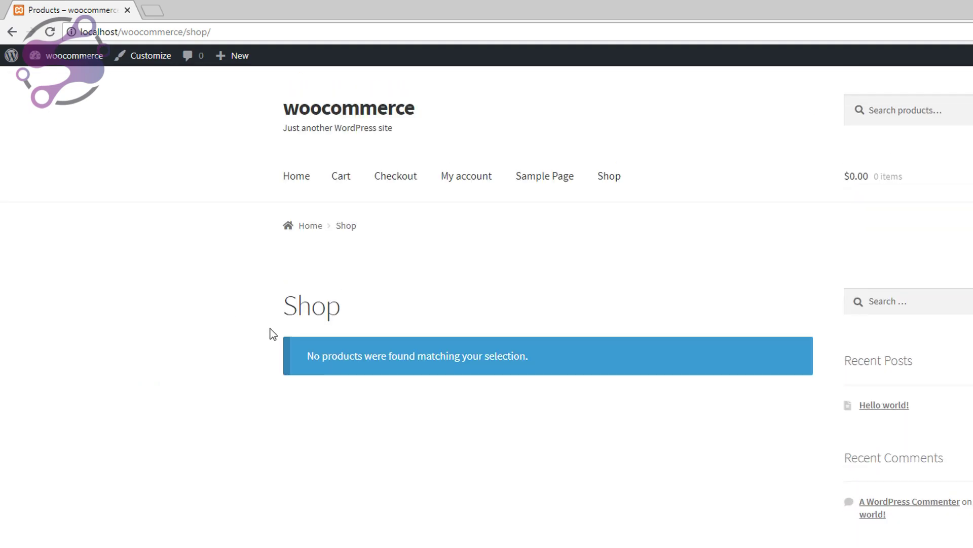
triple_click(303, 342)
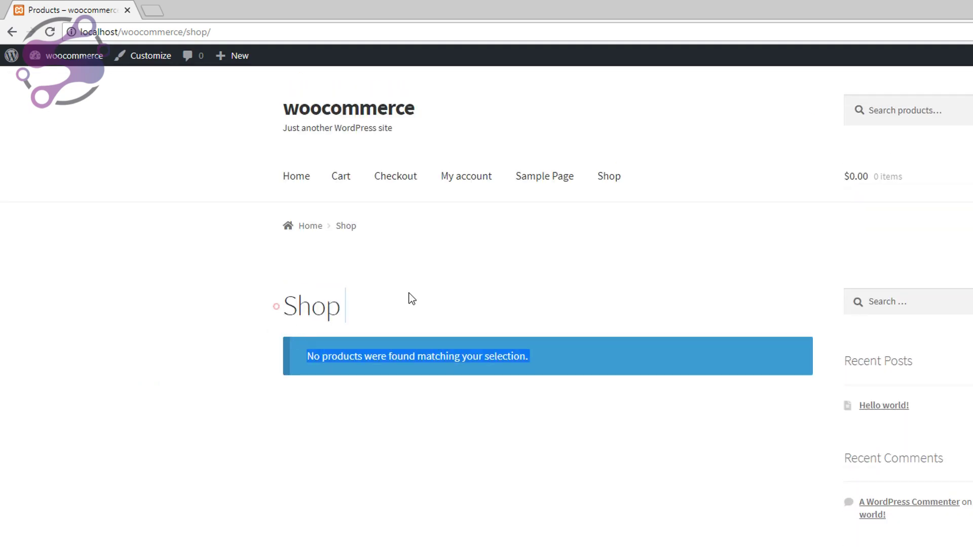
click(442, 293)
Go to the admin Themes page from the site-name menu.
mouse_move(34, 56)
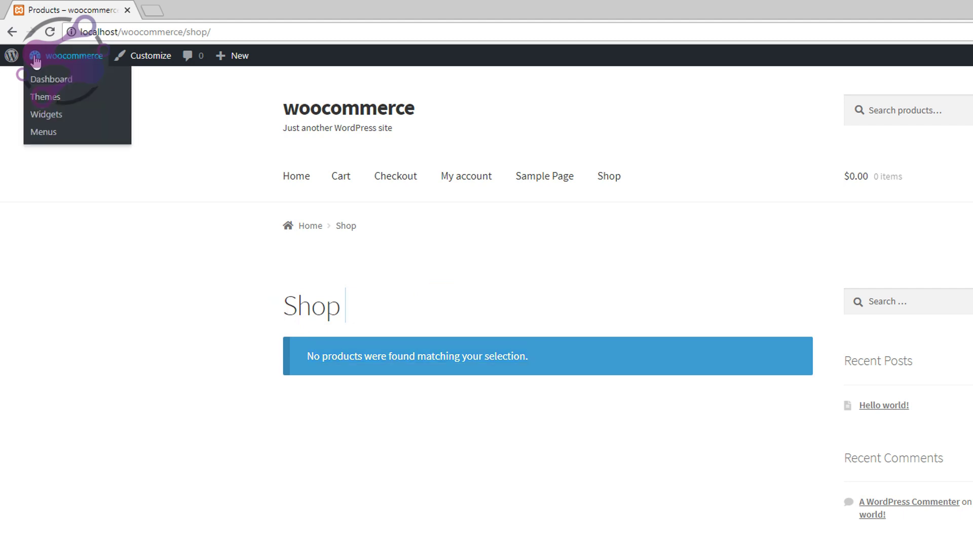
click(37, 78)
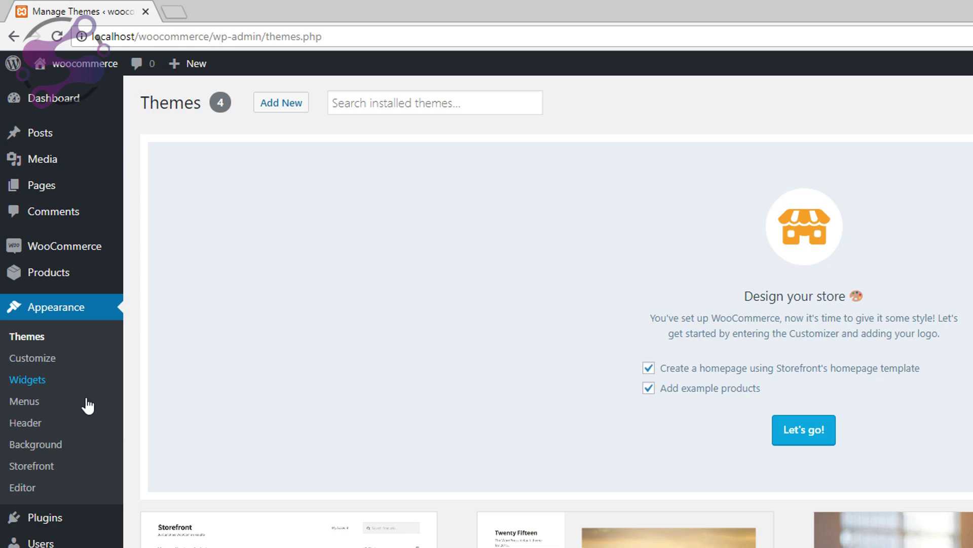
mouse_move(81, 453)
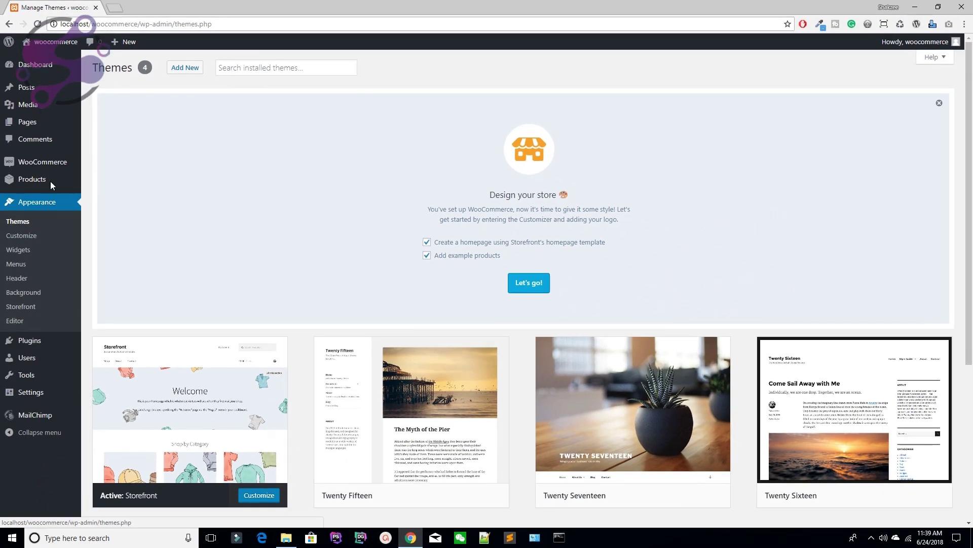
Open Products > All Products to see the empty product list.
mouse_move(28, 181)
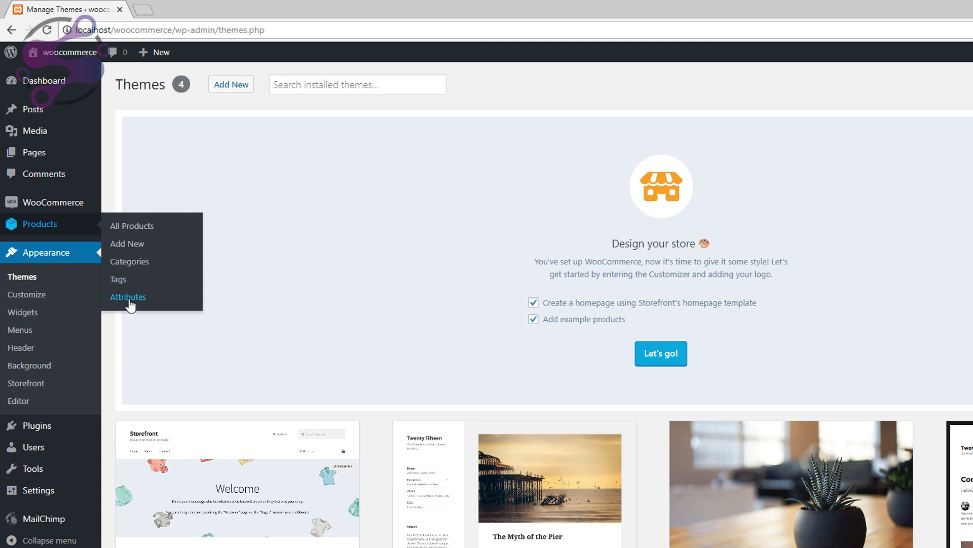
click(33, 227)
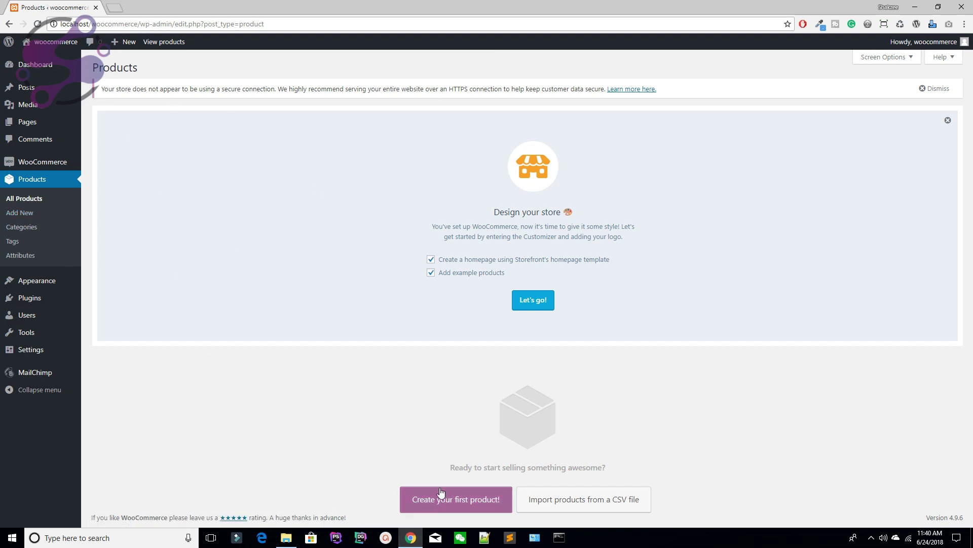
Start a new product with Products > Add New and scroll through the blank form.
click(16, 215)
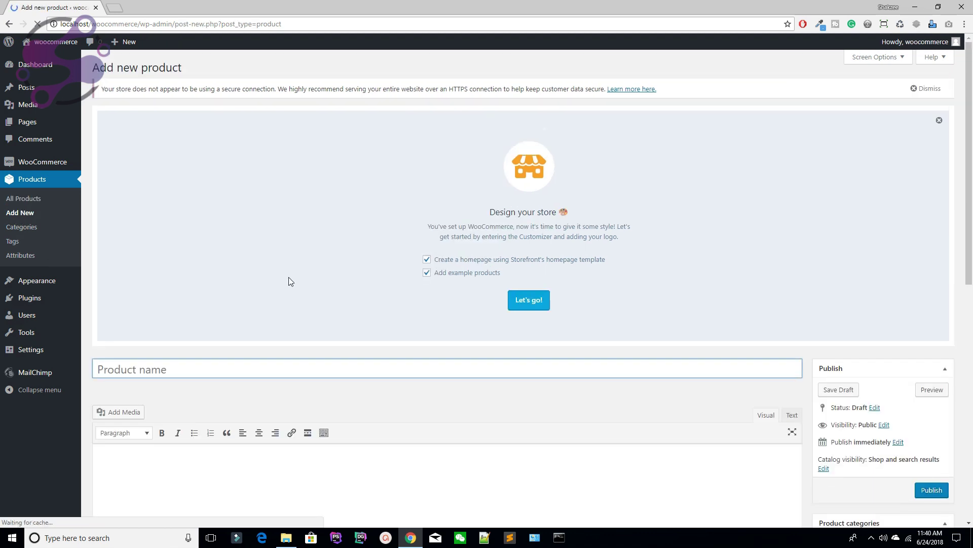
scroll(177, 157, down, 5)
scroll(177, 157, down, 1)
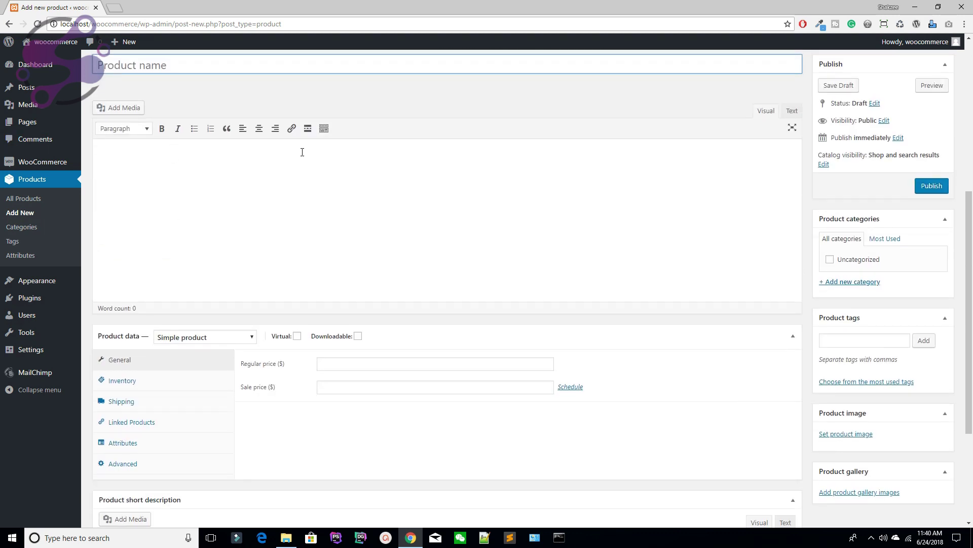
scroll(168, 166, up, 4)
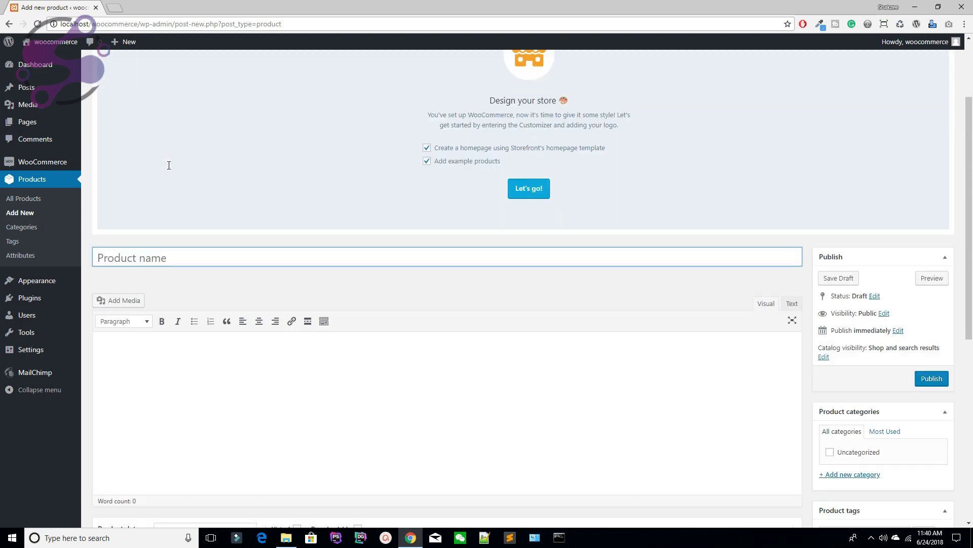
scroll(520, 329, down, 2)
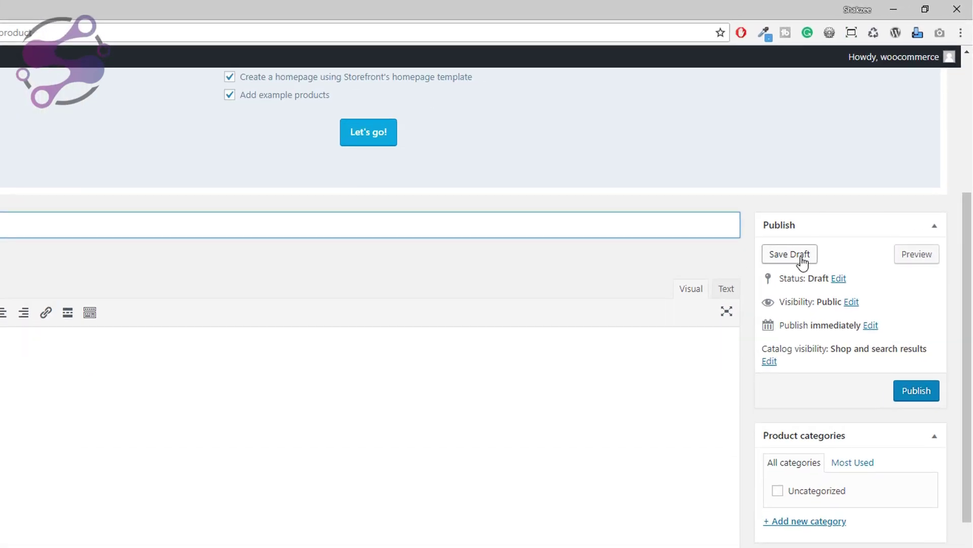
scroll(802, 262, down, 3)
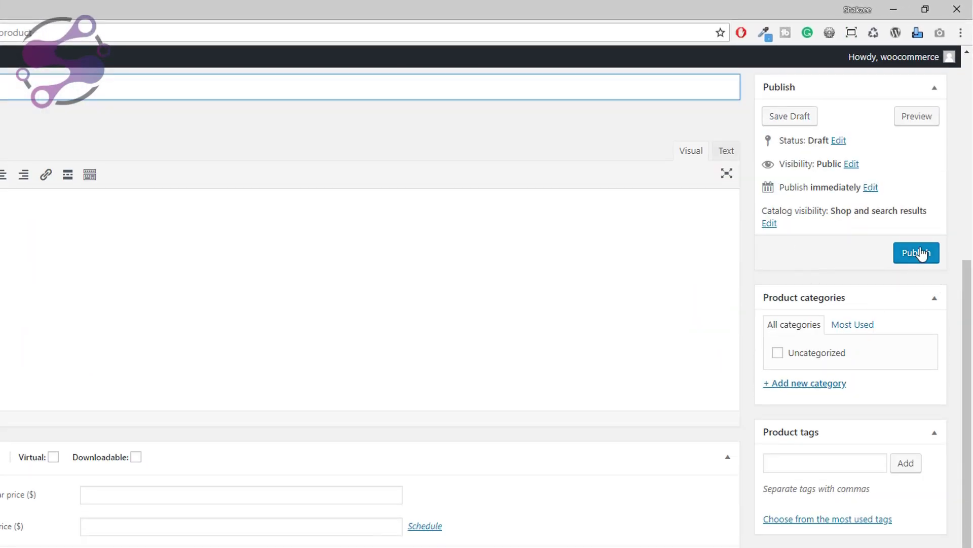
scroll(920, 254, down, 3)
scroll(889, 216, up, 3)
Toggle the Add new category form, then focus the Product tags box.
click(796, 384)
click(795, 384)
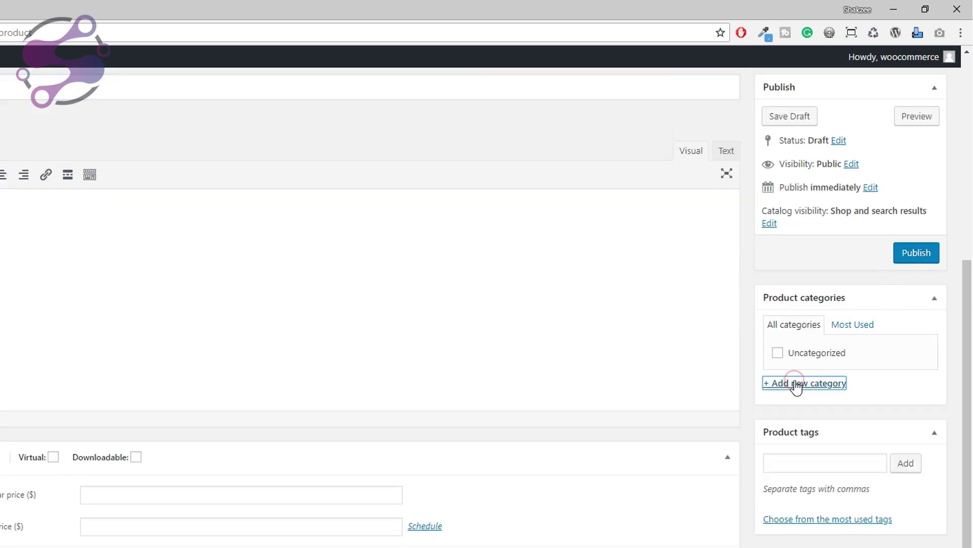
click(794, 384)
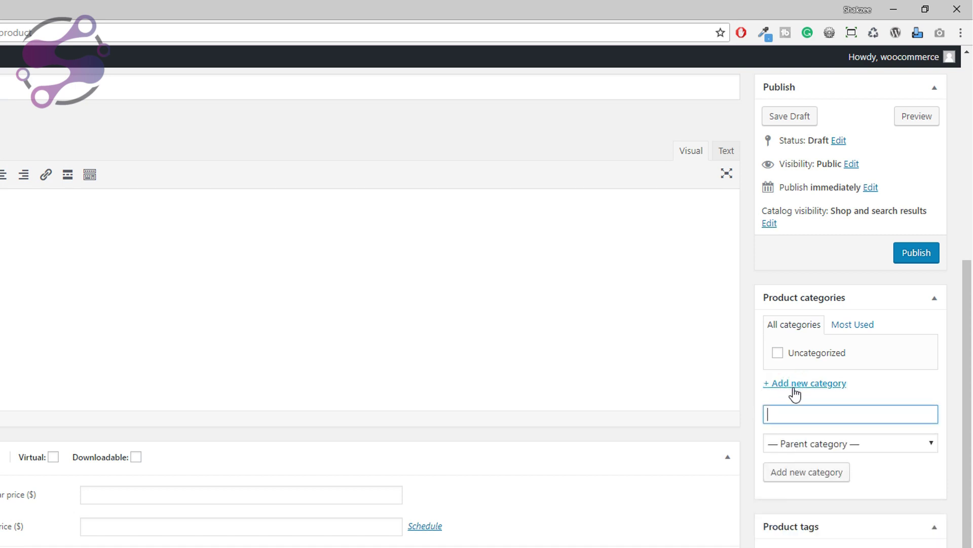
click(788, 386)
scroll(678, 369, down, 4)
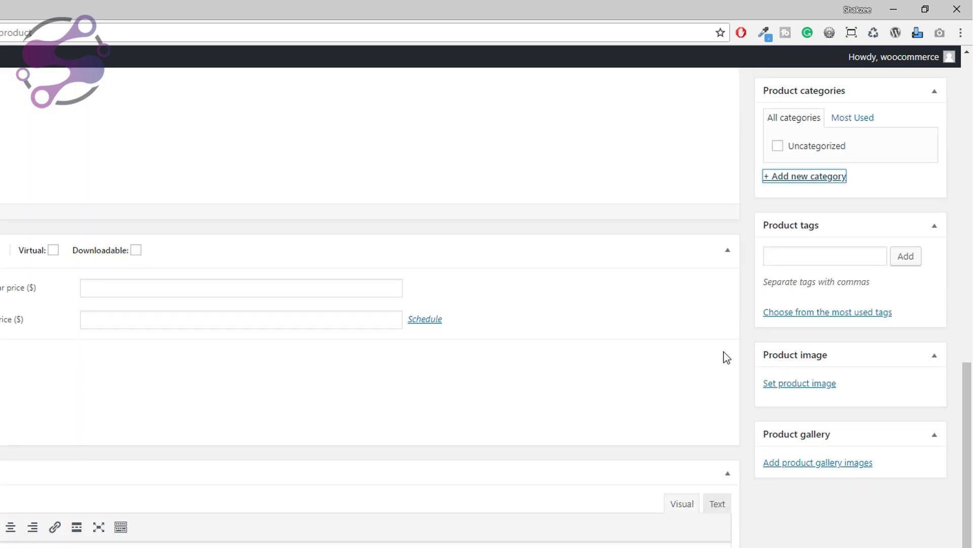
scroll(806, 355, up, 3)
click(791, 395)
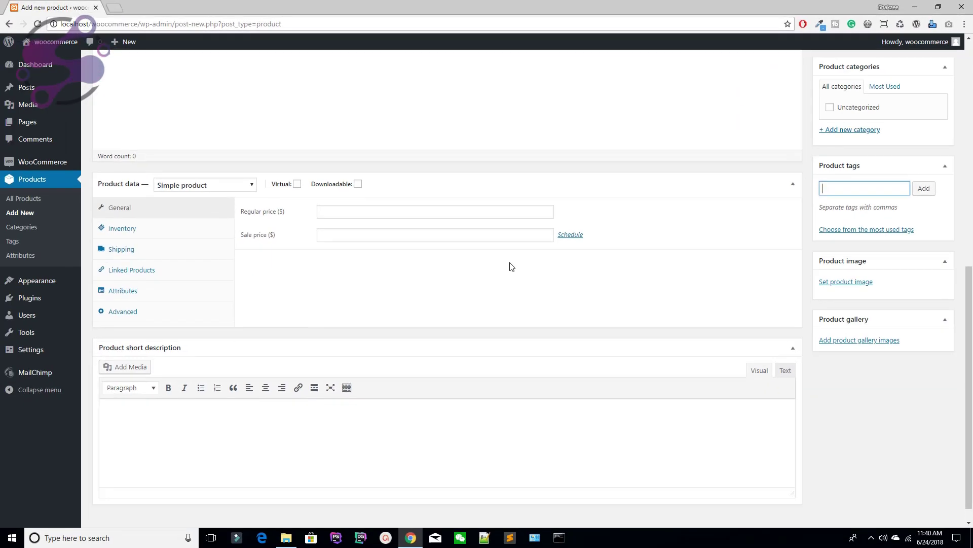
scroll(511, 266, up, 5)
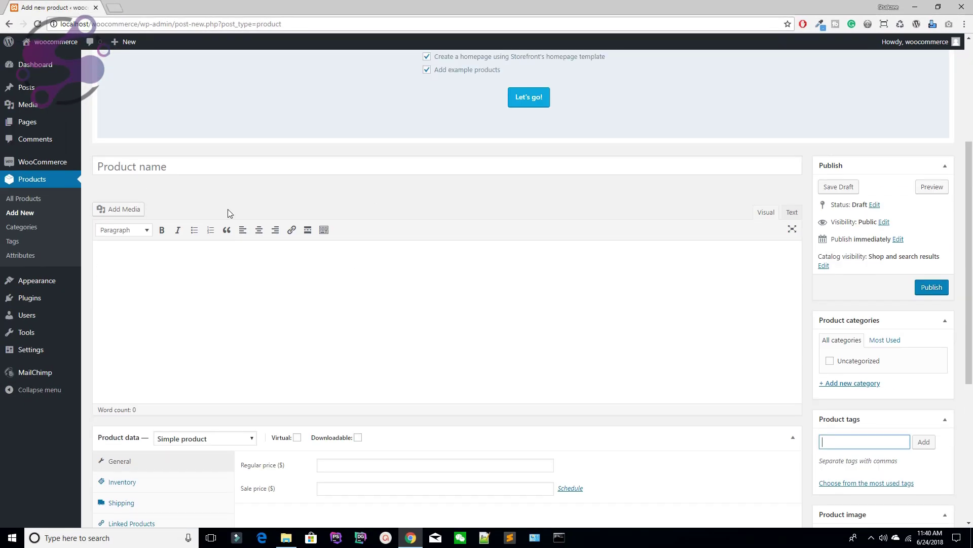
scroll(261, 197, down, 5)
scroll(260, 198, up, 9)
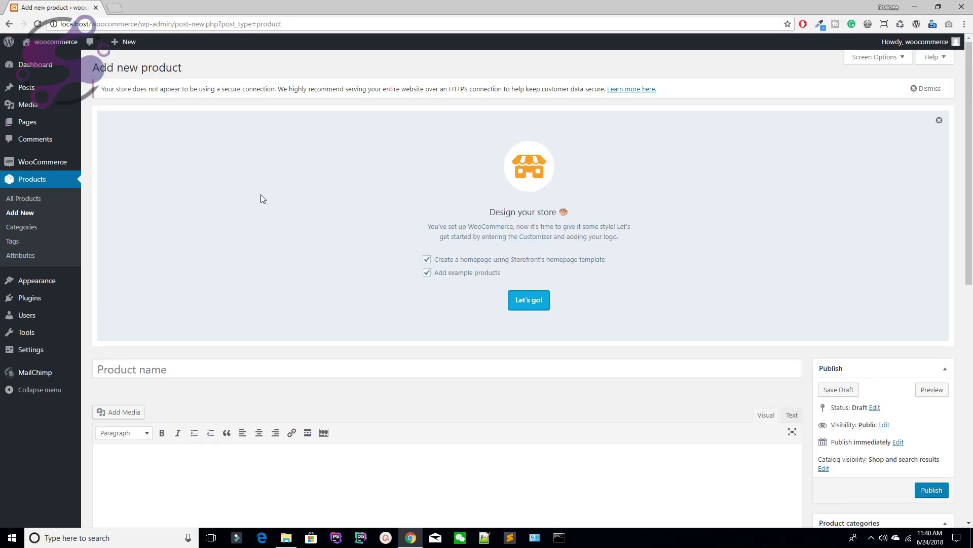
scroll(261, 198, down, 10)
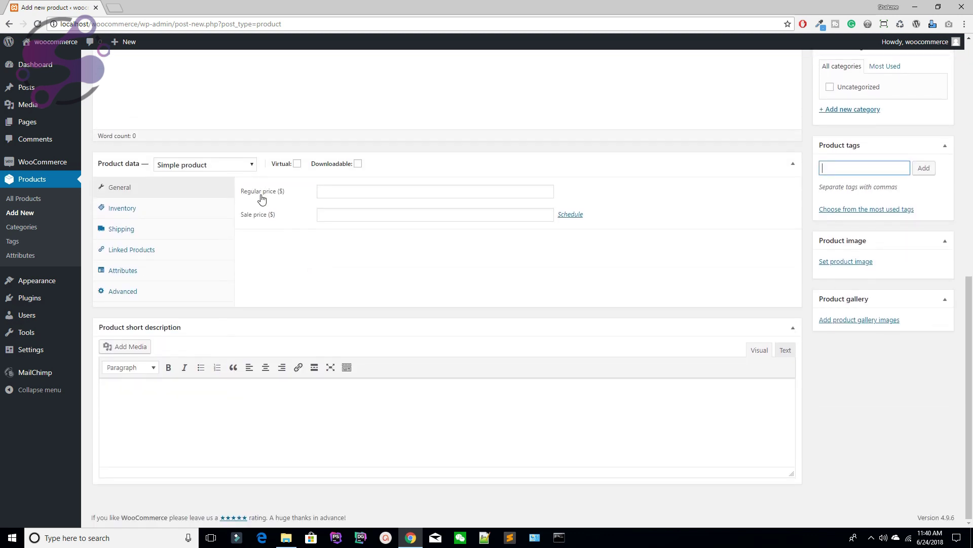
scroll(260, 198, up, 9)
scroll(261, 197, down, 5)
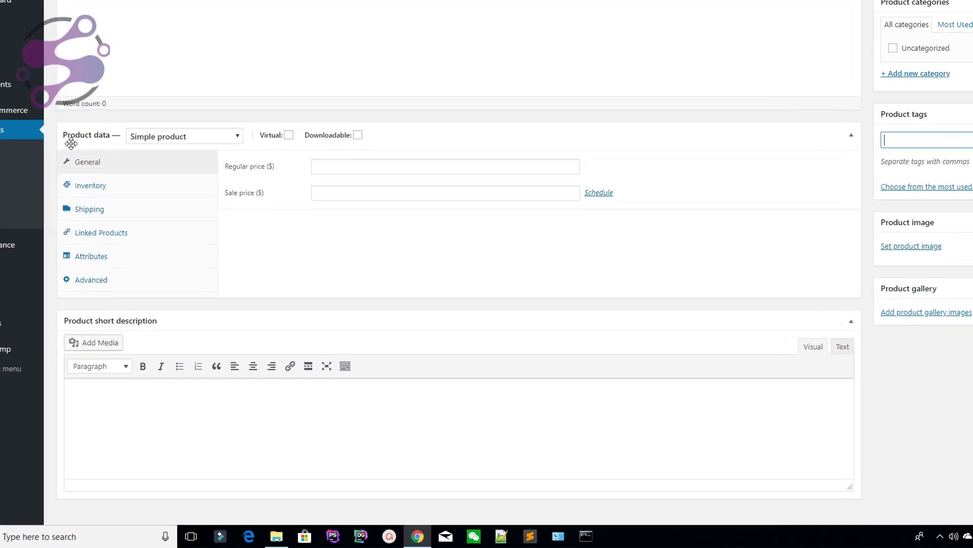
click(135, 76)
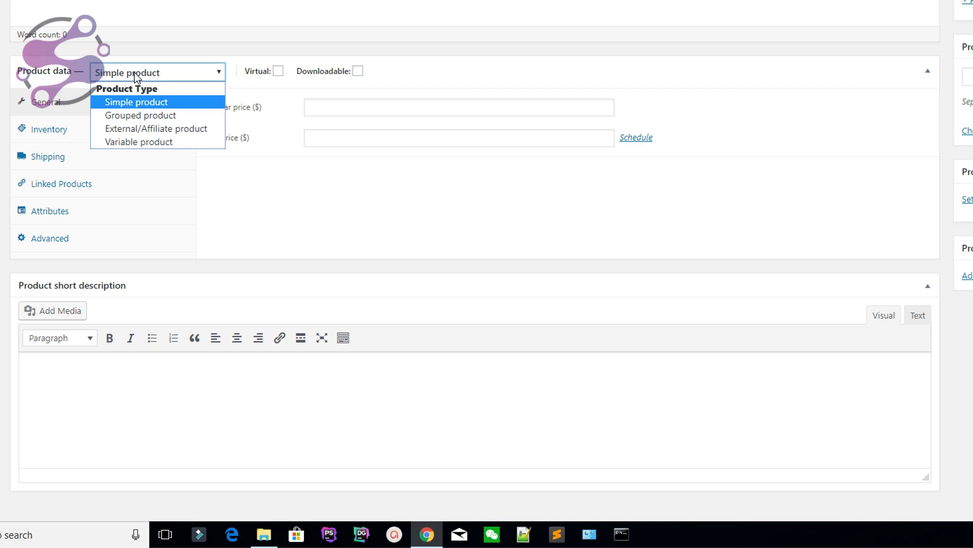
click(120, 106)
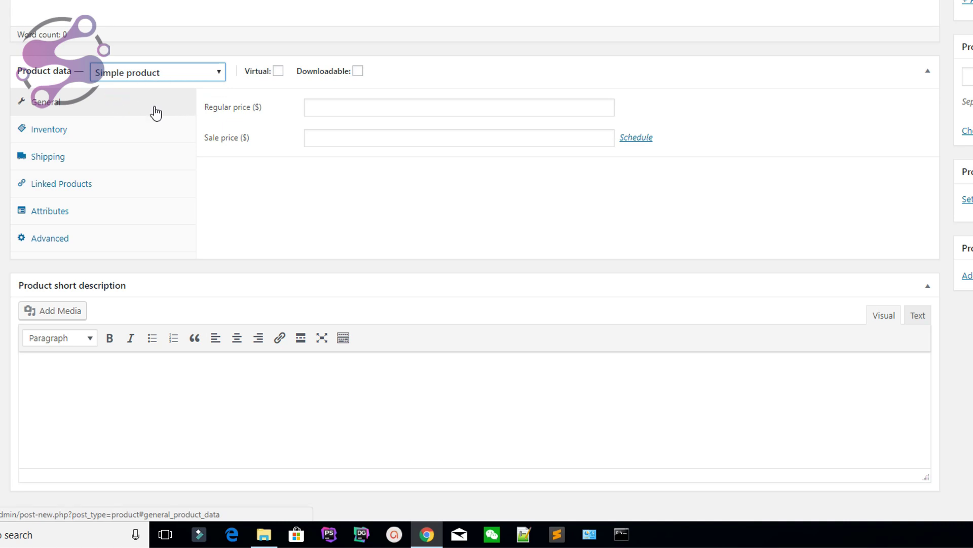
click(136, 87)
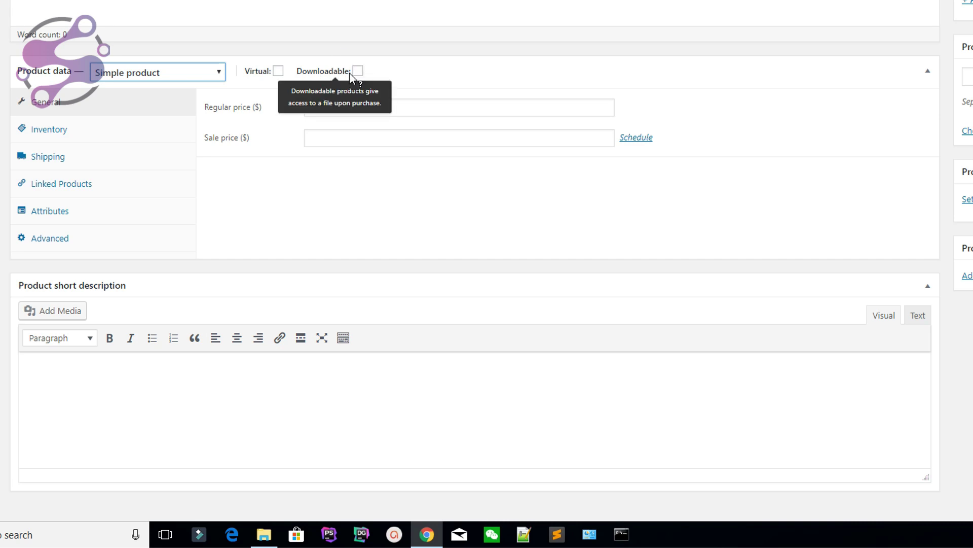
Review the sale date fields and Inventory tab, keeping stock In stock and SKU empty.
click(417, 81)
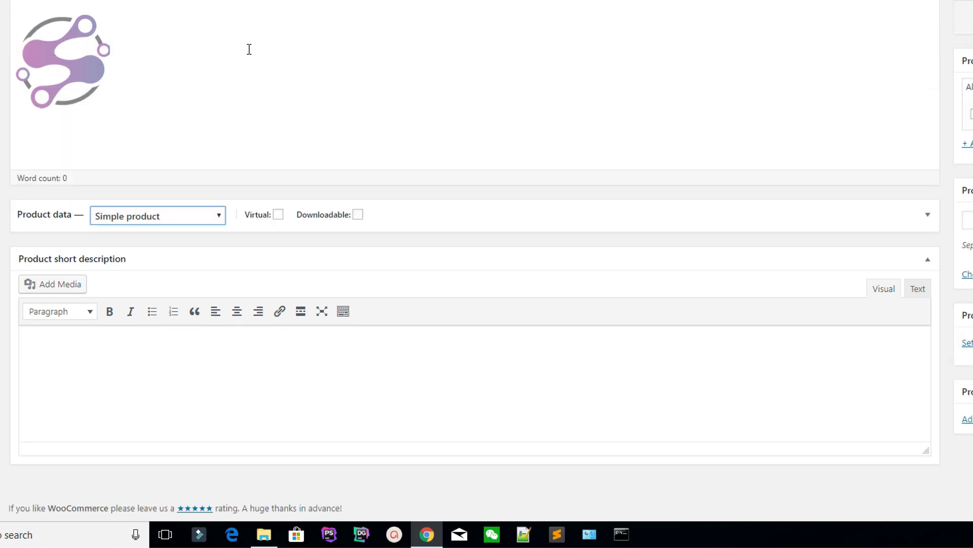
click(48, 210)
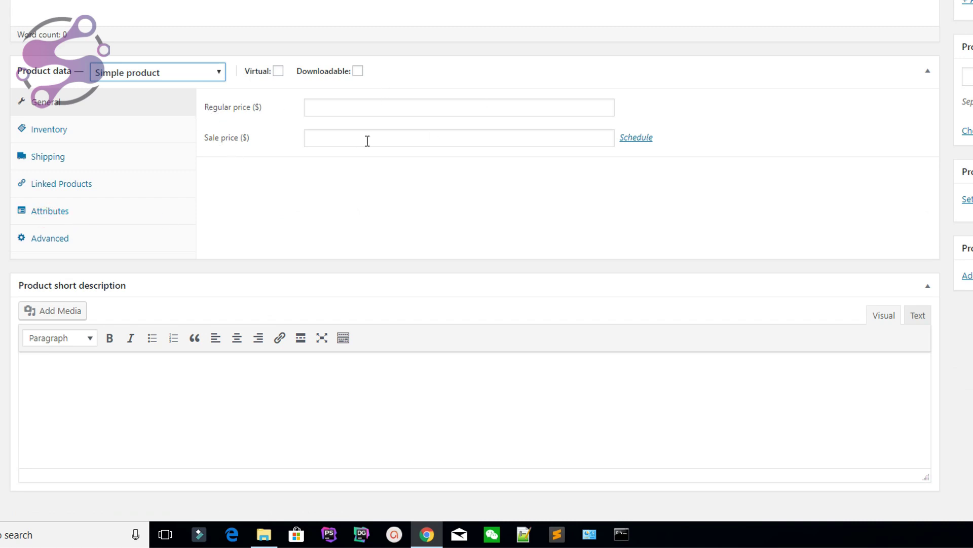
click(637, 137)
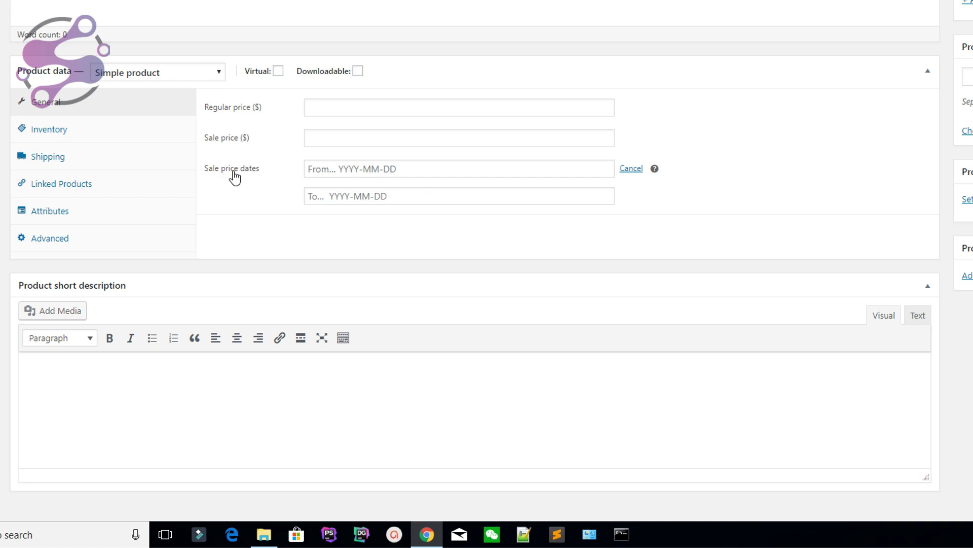
click(31, 140)
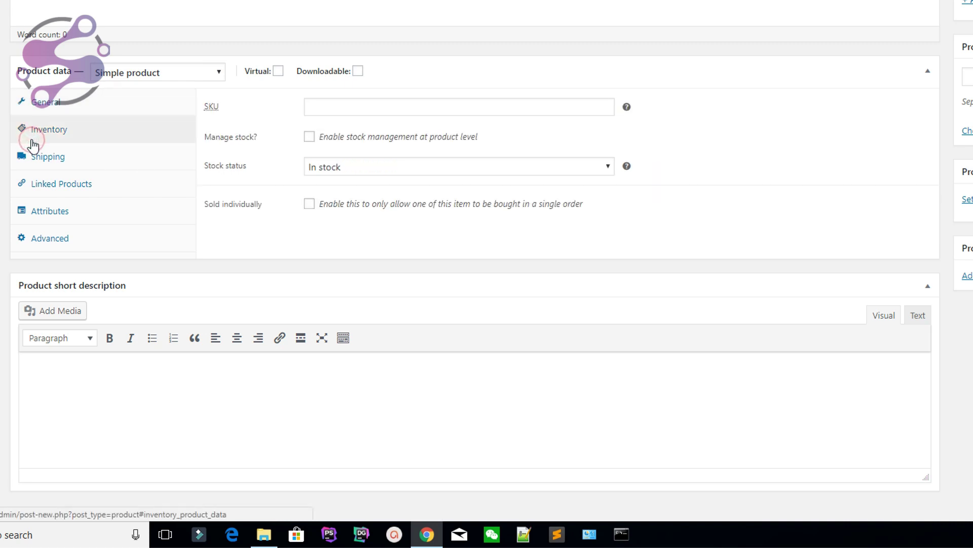
click(340, 168)
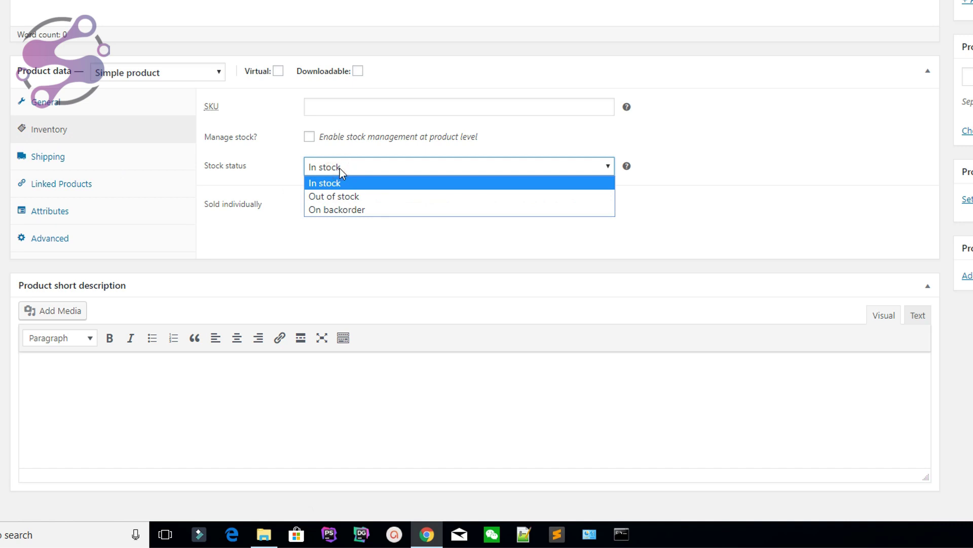
click(340, 169)
click(328, 107)
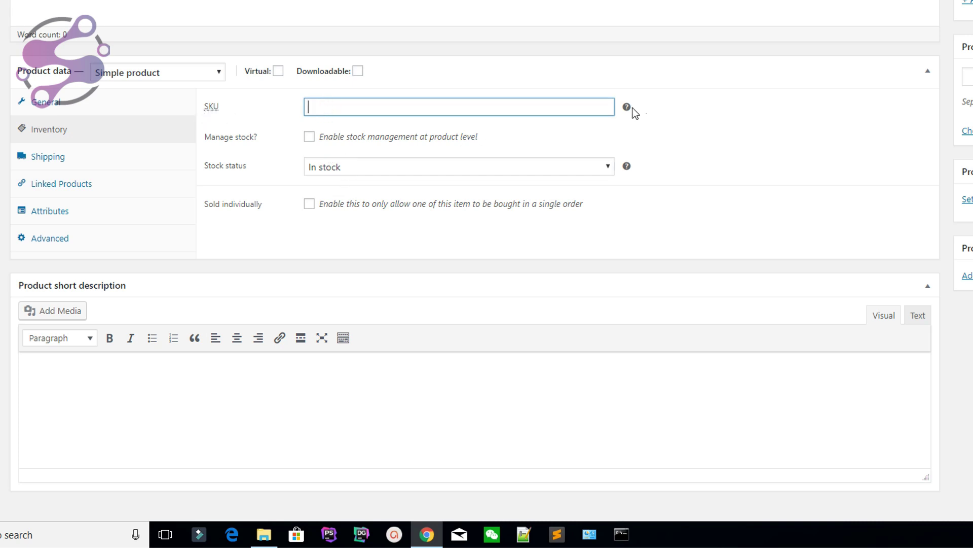
mouse_move(629, 109)
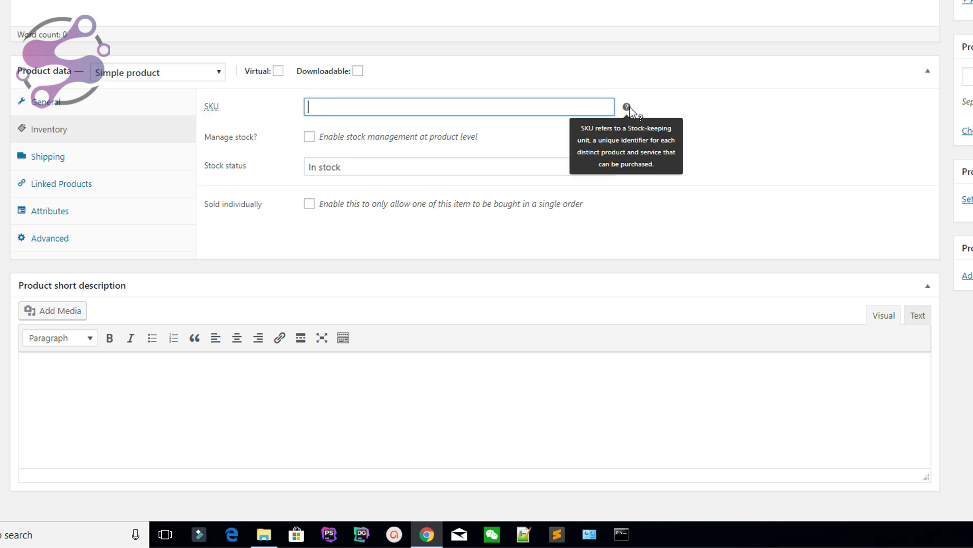
click(709, 121)
Look over the Shipping, Linked Products, Attributes and Advanced tabs without changing anything.
click(59, 159)
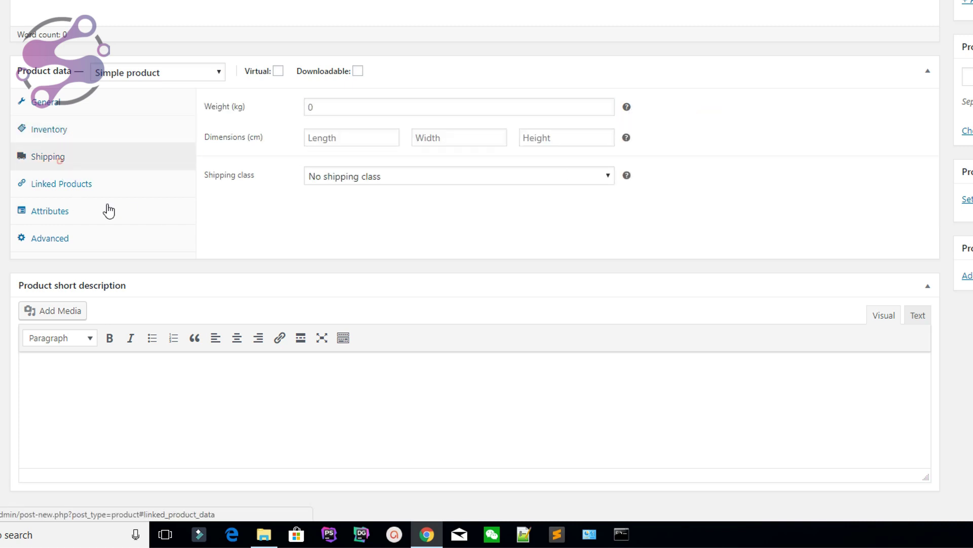
click(339, 106)
click(664, 120)
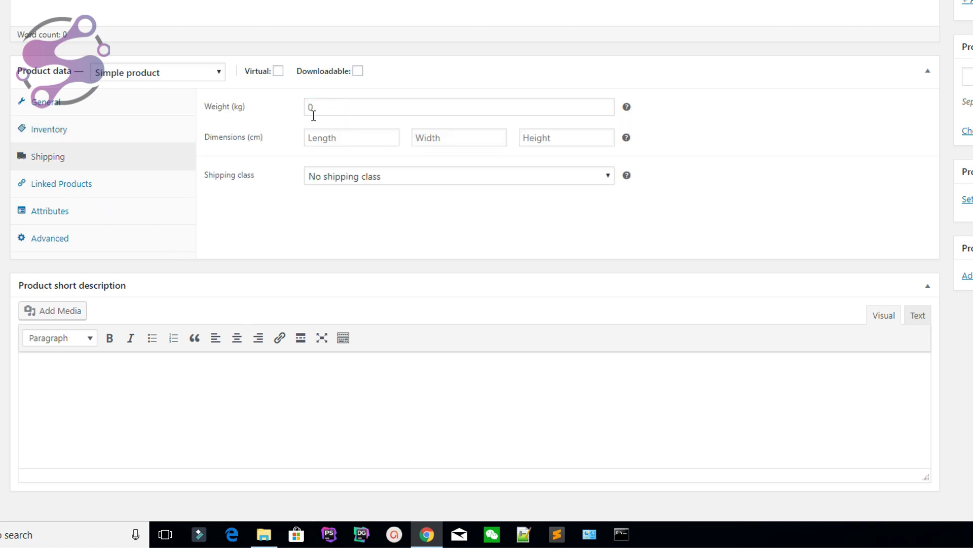
click(58, 185)
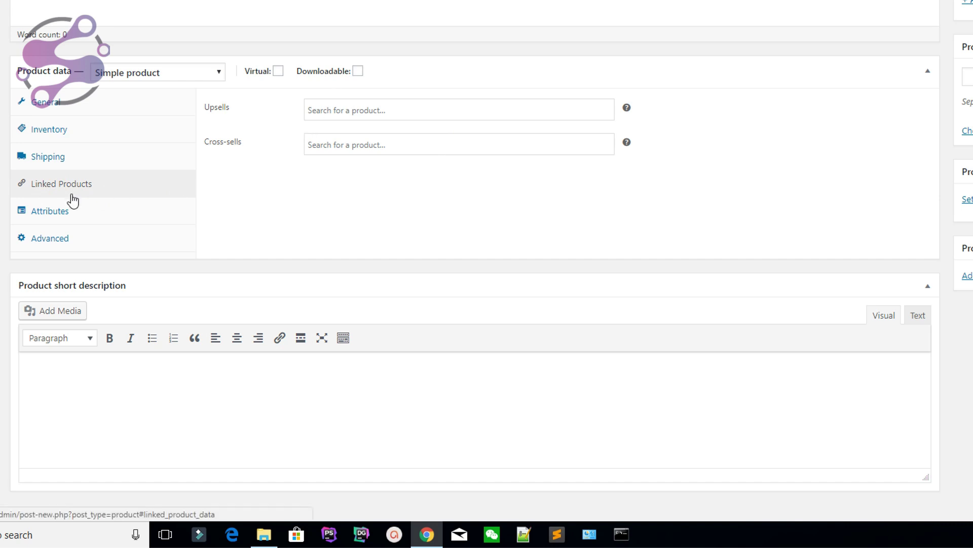
click(48, 210)
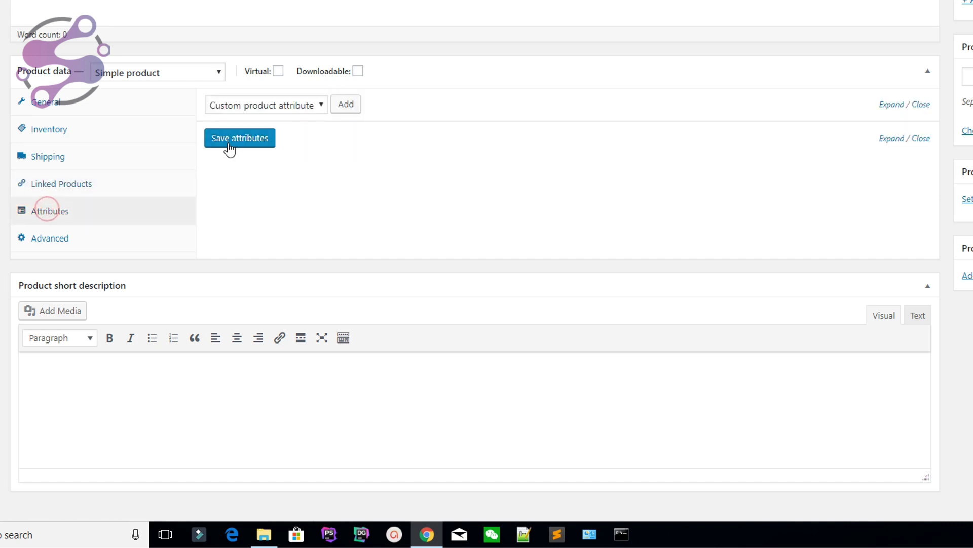
click(300, 105)
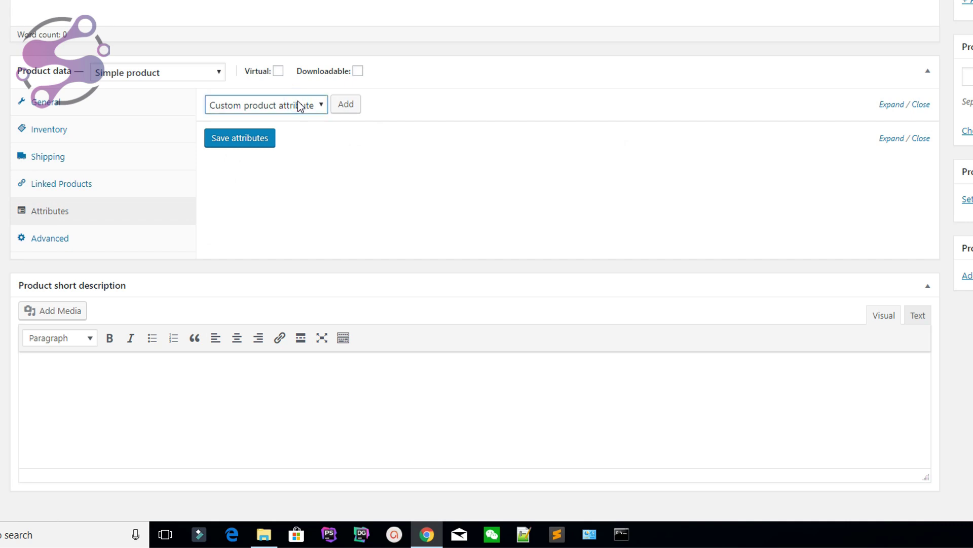
right_click(301, 106)
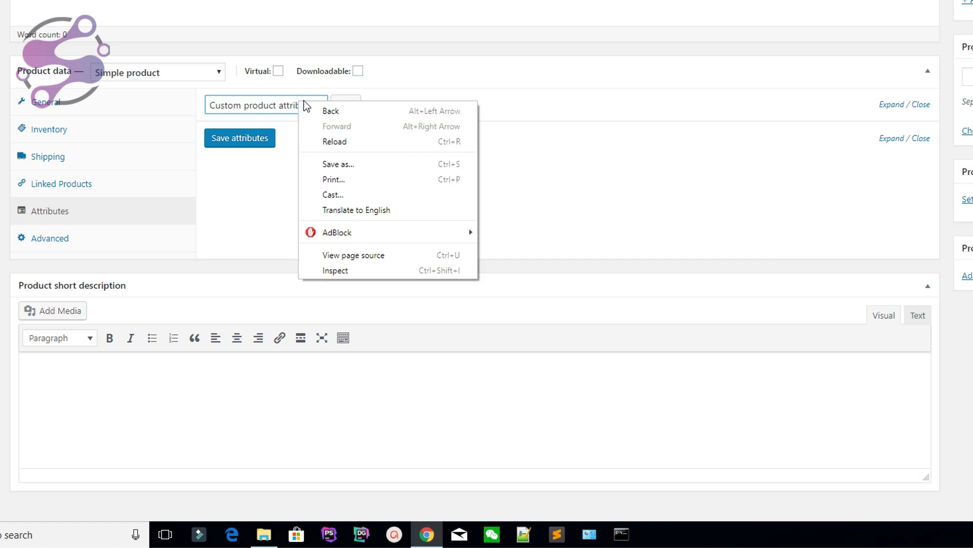
click(600, 167)
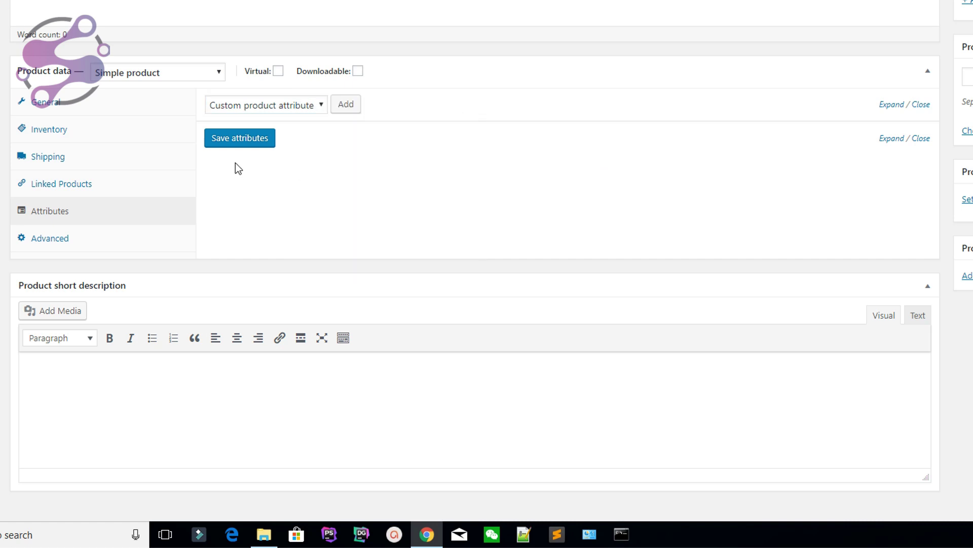
click(49, 238)
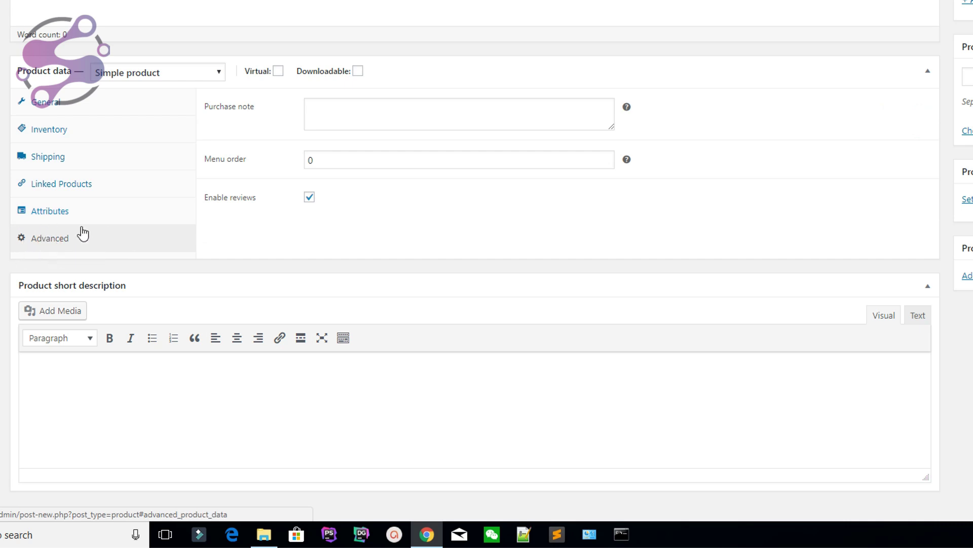
scroll(61, 244, down, 1)
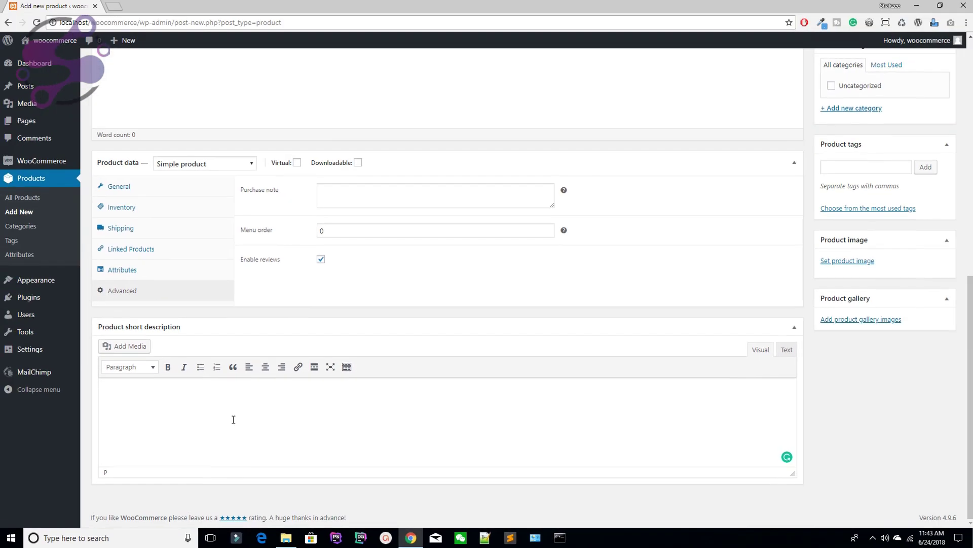
scroll(232, 419, up, 6)
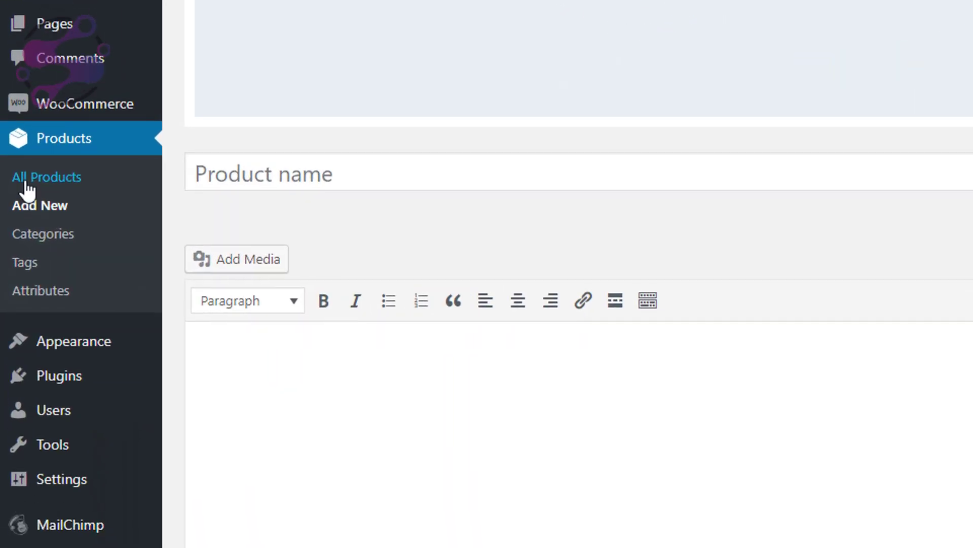
Open WooCommerce > Orders to view the empty orders list.
mouse_move(61, 114)
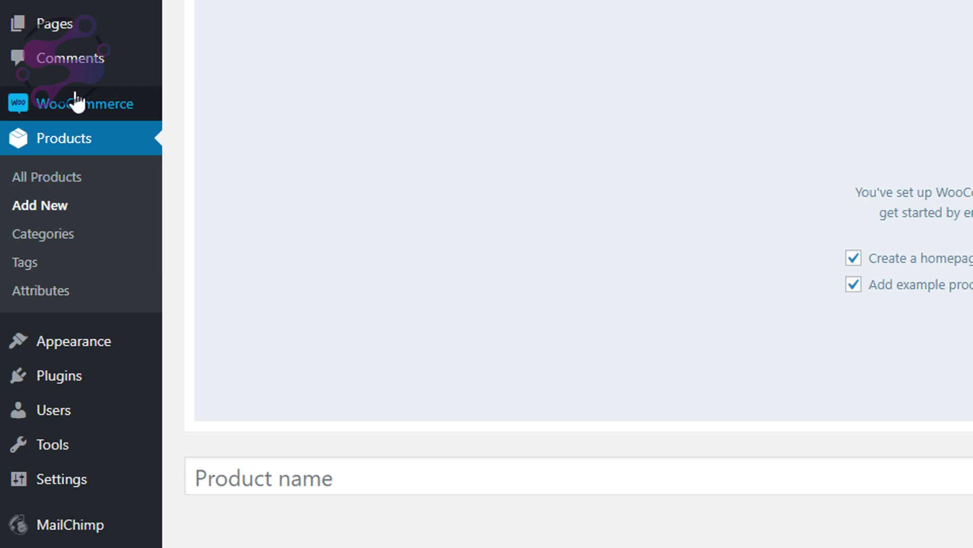
click(198, 107)
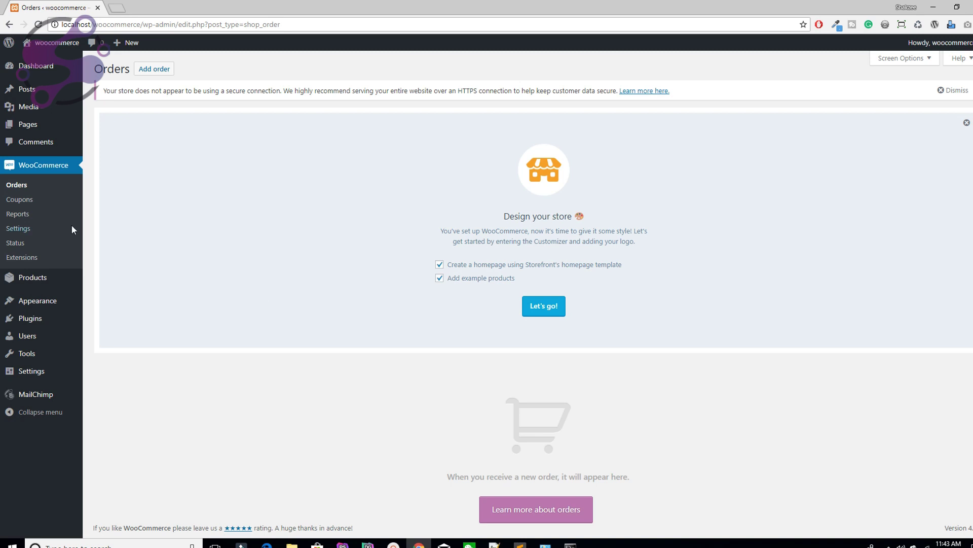
Pass through Coupons to Reports and show sales for the Year range.
click(23, 203)
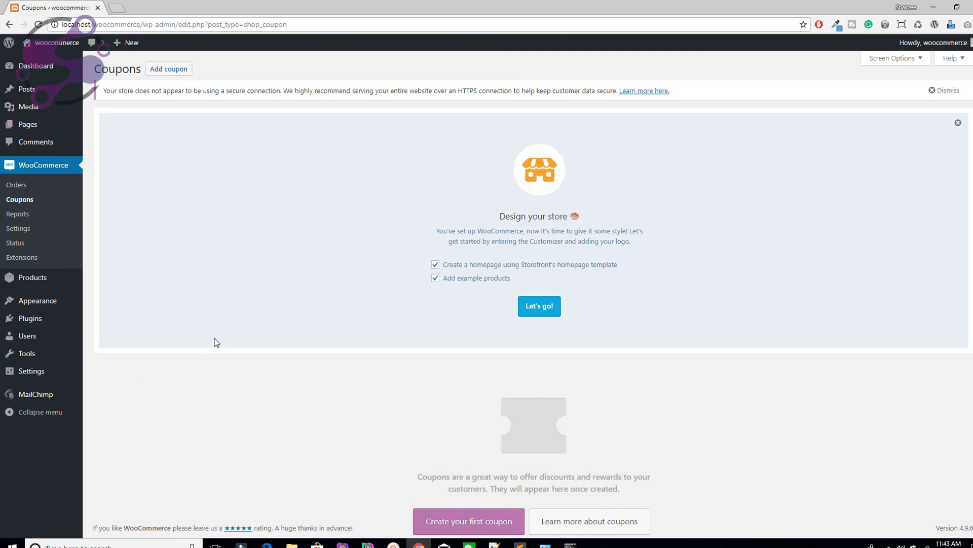
scroll(214, 342, down, 1)
click(17, 213)
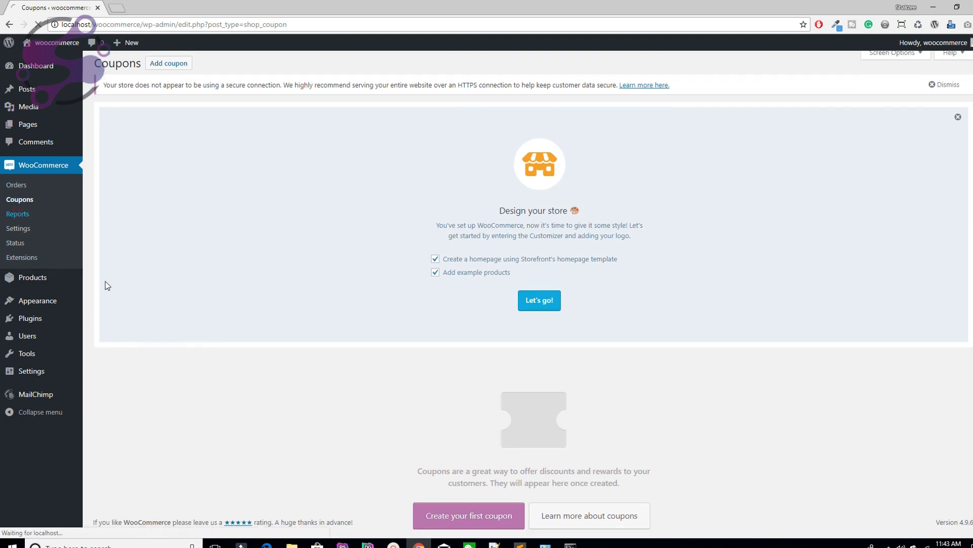
scroll(114, 283, down, 5)
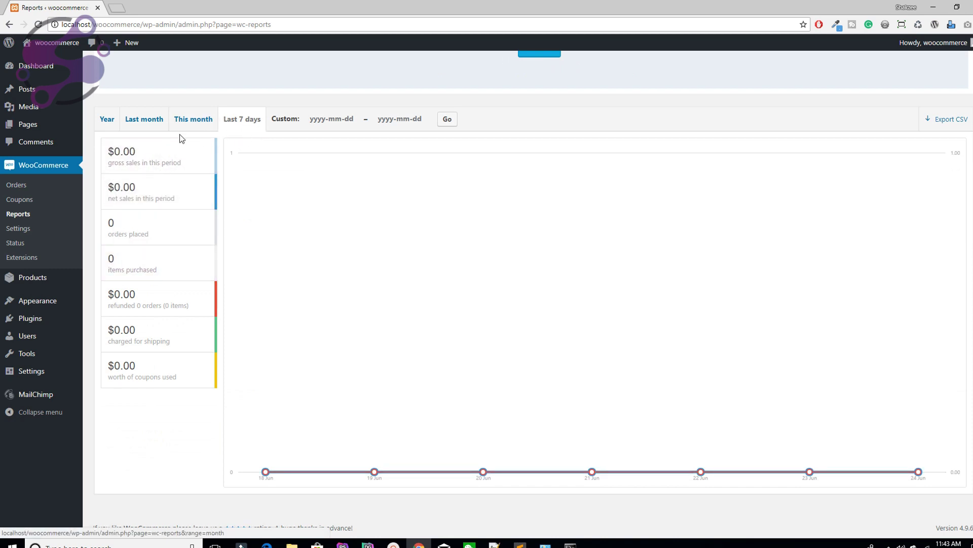
click(142, 121)
click(96, 124)
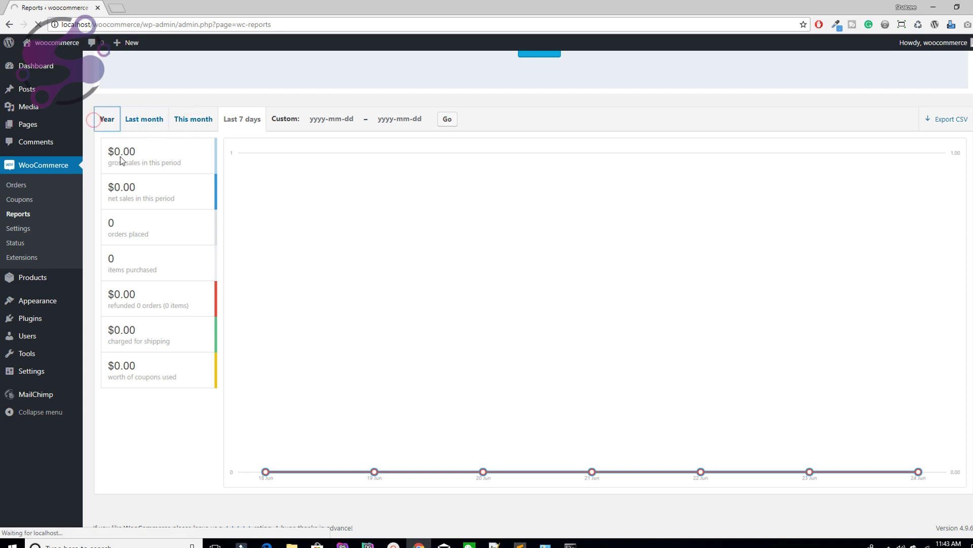
scroll(197, 212, down, 5)
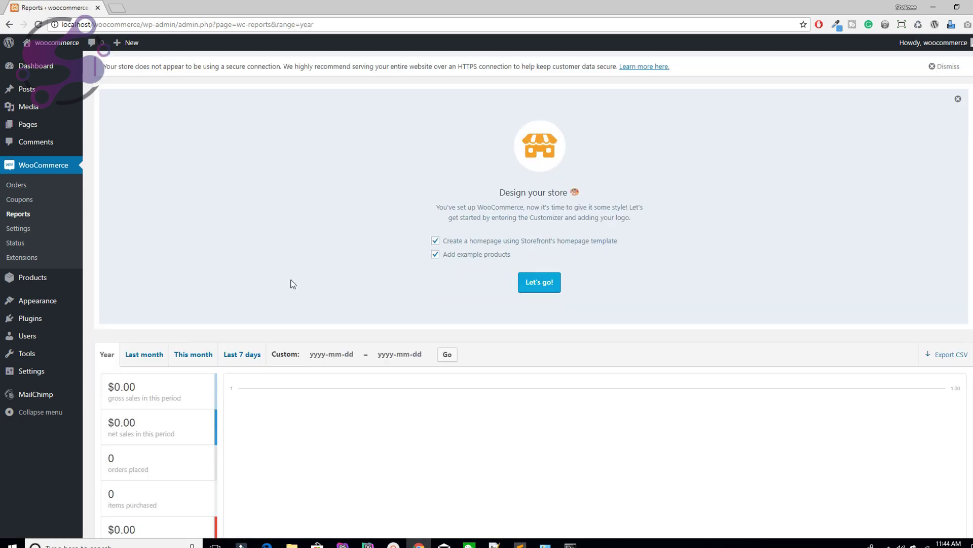
click(20, 235)
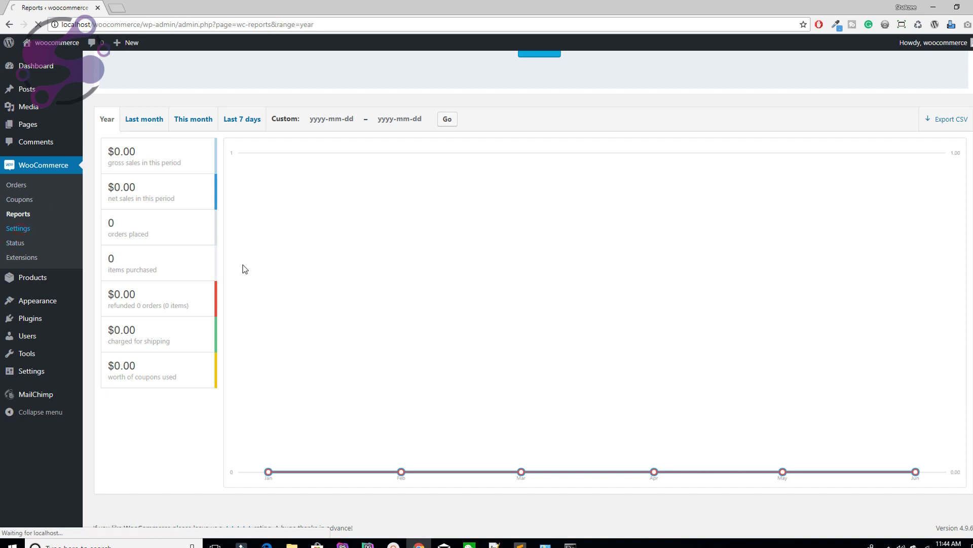
Scroll through the WooCommerce General settings tab.
scroll(359, 263, down, 2)
scroll(359, 261, down, 5)
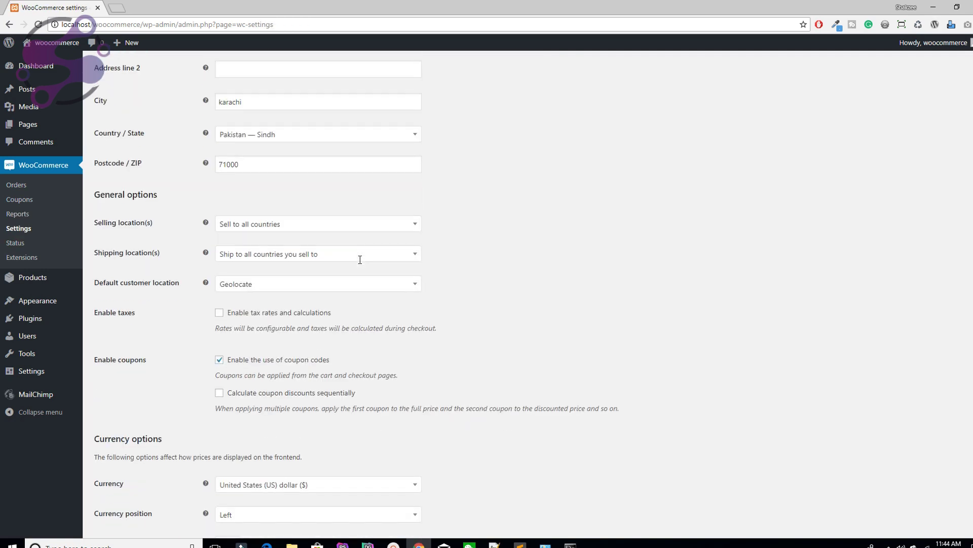
scroll(359, 261, up, 5)
scroll(359, 262, down, 5)
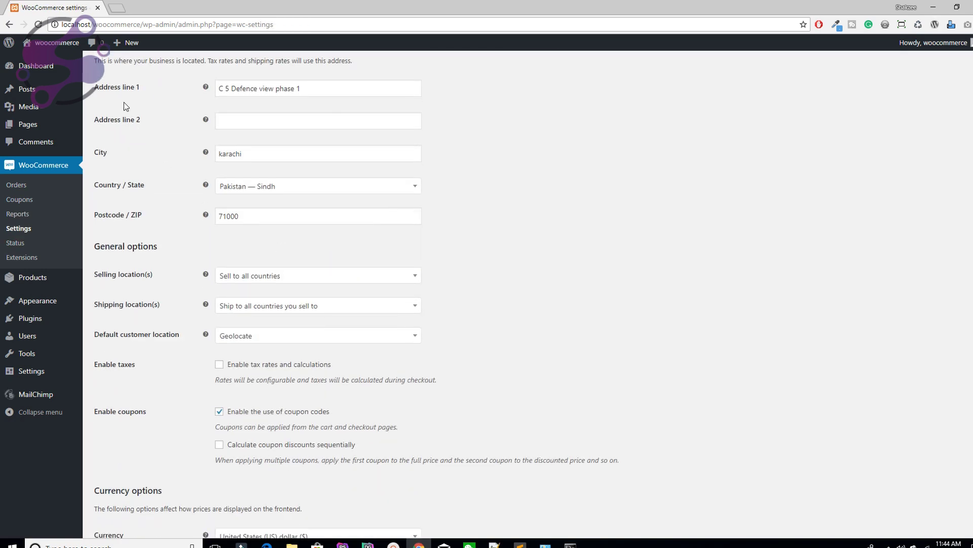
scroll(130, 187, down, 4)
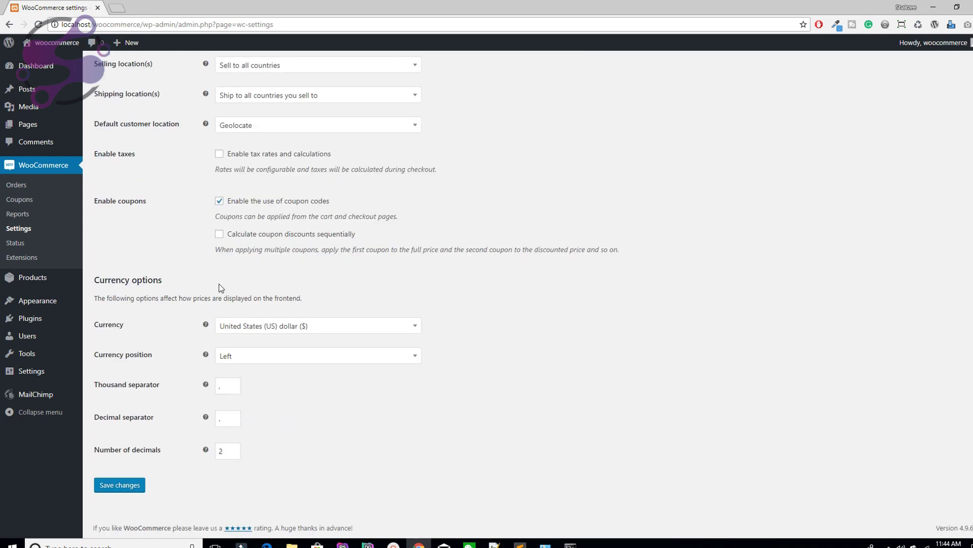
scroll(220, 284, up, 11)
scroll(220, 285, down, 7)
scroll(220, 284, up, 7)
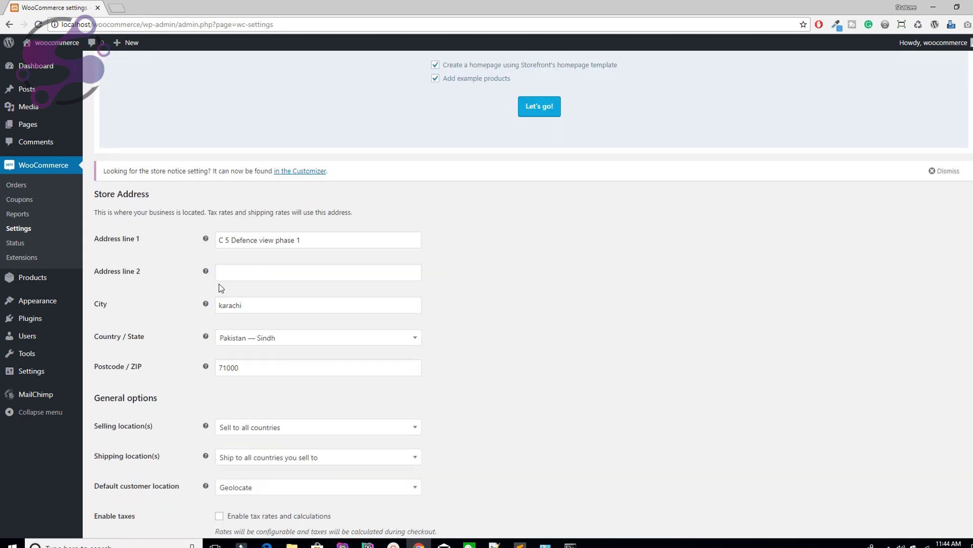
Check the Products tab's Shop page dropdown, keeping Shop as the shop page.
click(158, 75)
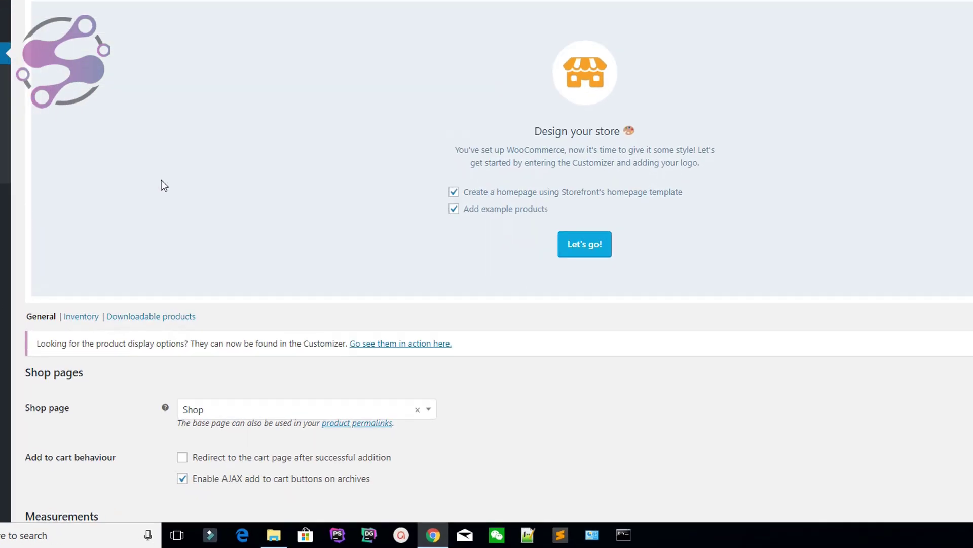
scroll(161, 180, down, 5)
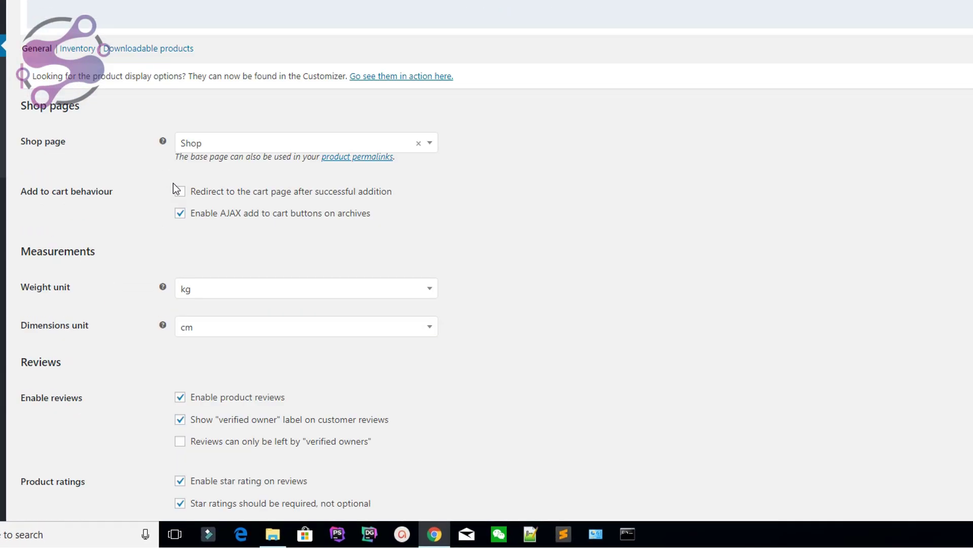
click(203, 151)
click(203, 152)
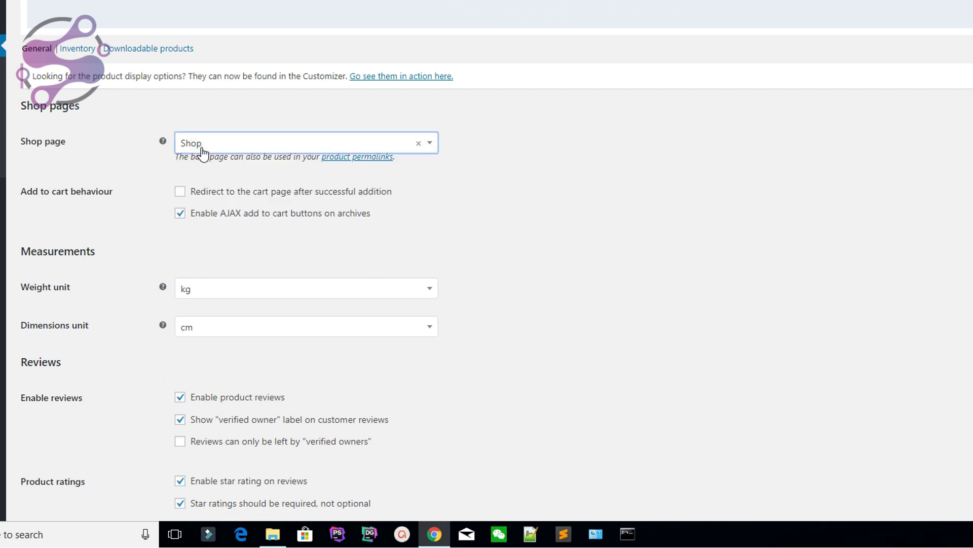
click(204, 151)
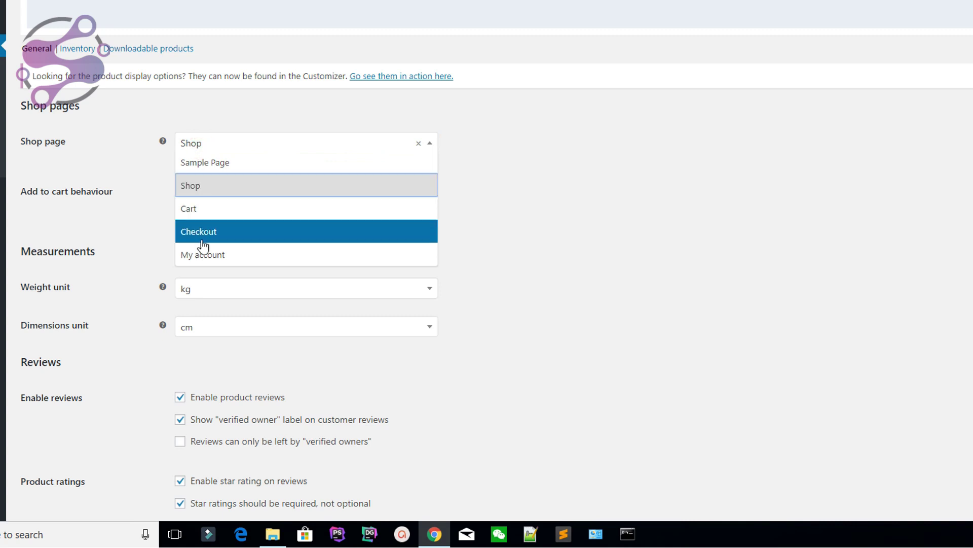
click(80, 206)
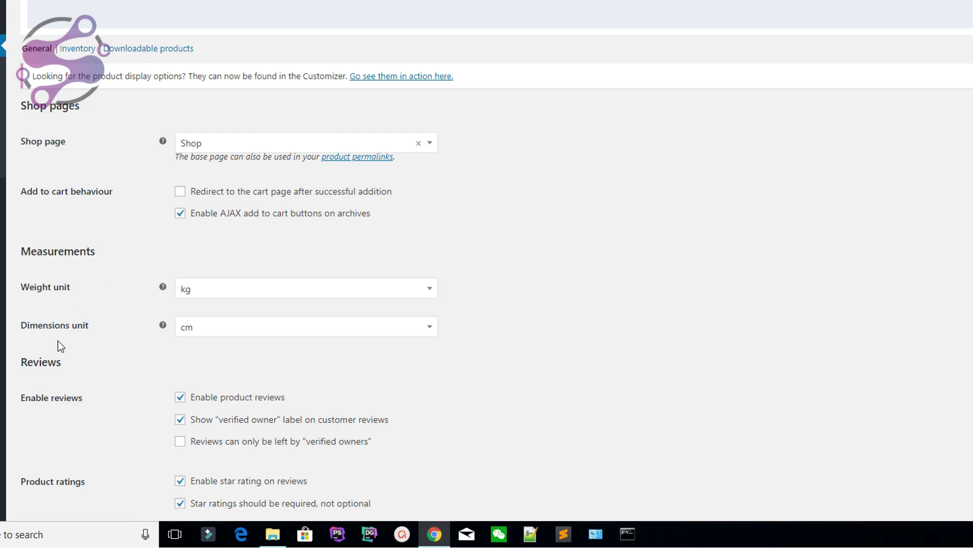
scroll(59, 341, down, 2)
scroll(104, 352, up, 7)
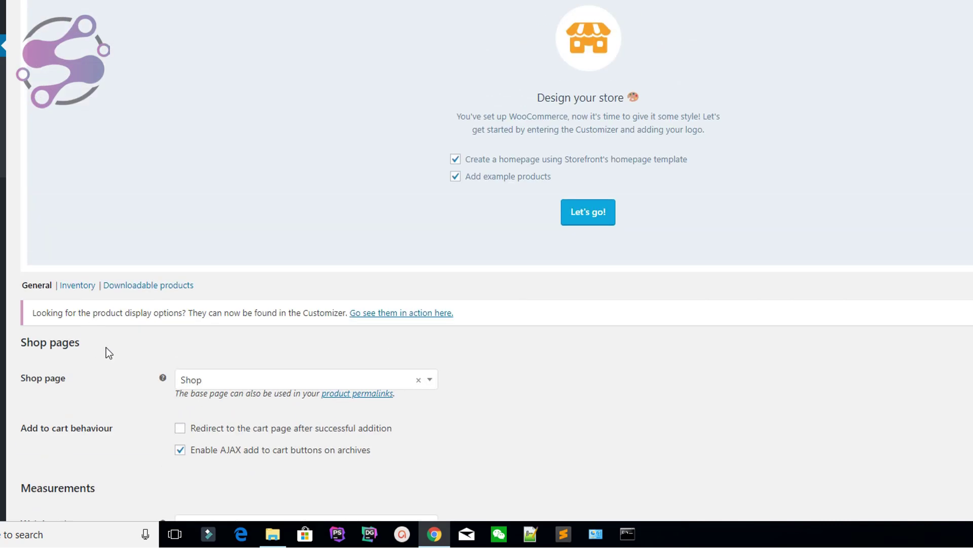
scroll(145, 407, down, 7)
scroll(44, 333, up, 7)
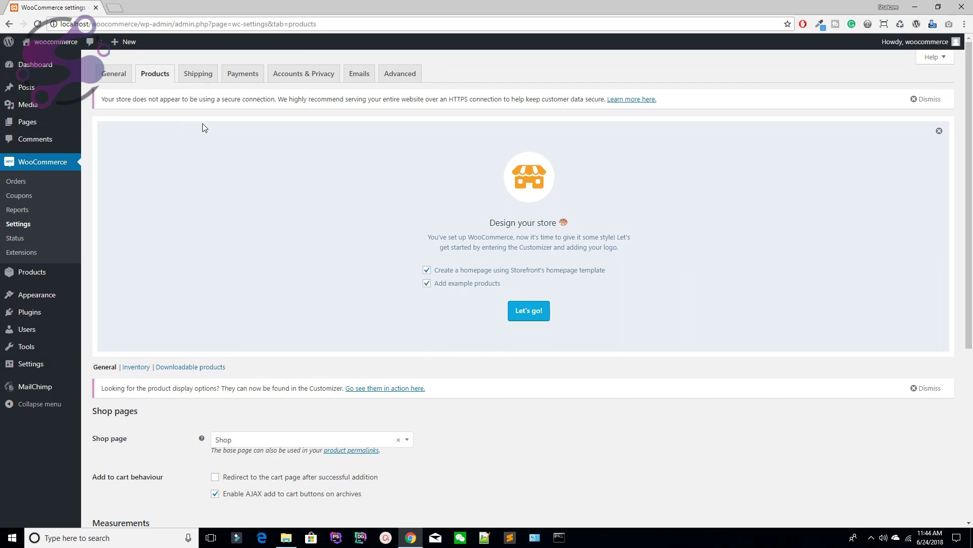
Review the shipping zones, then scroll to the four listed payment methods.
click(198, 74)
scroll(228, 192, down, 1)
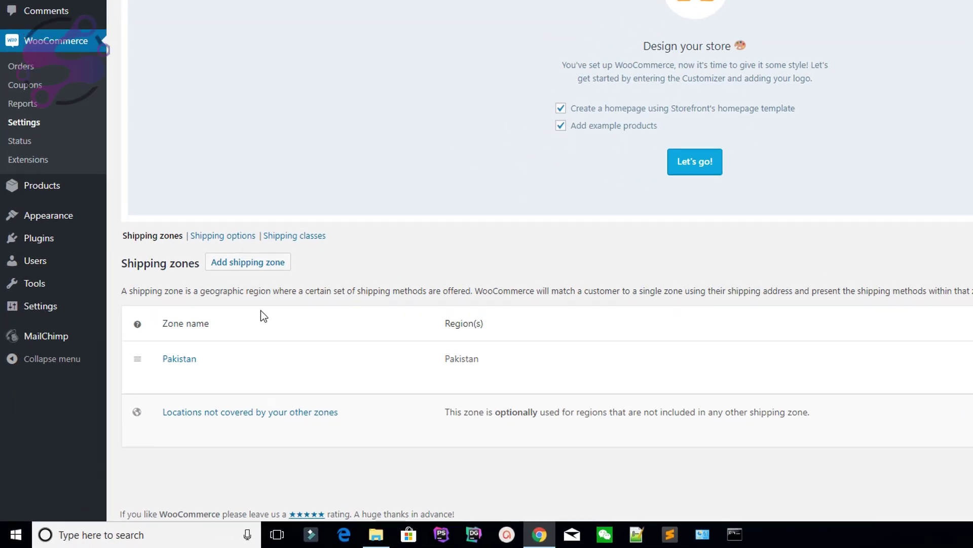
scroll(264, 315, up, 2)
click(243, 74)
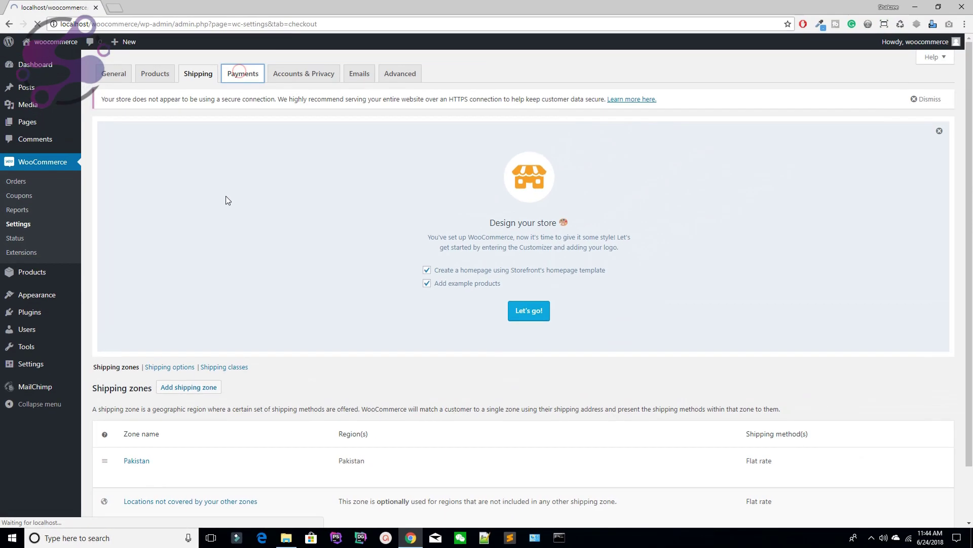
scroll(242, 194, down, 2)
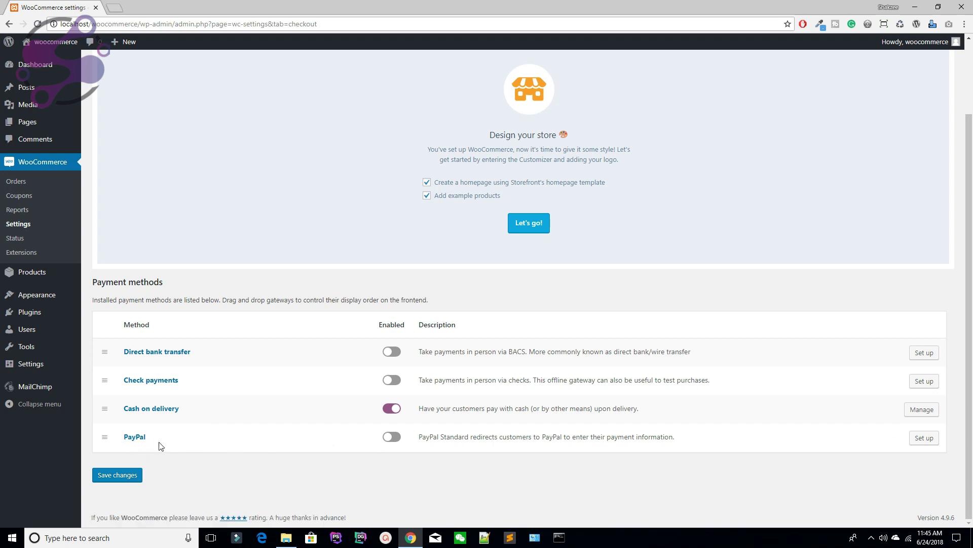
Scroll through PayPal Standard's basic and advanced settings and back to the top.
click(925, 437)
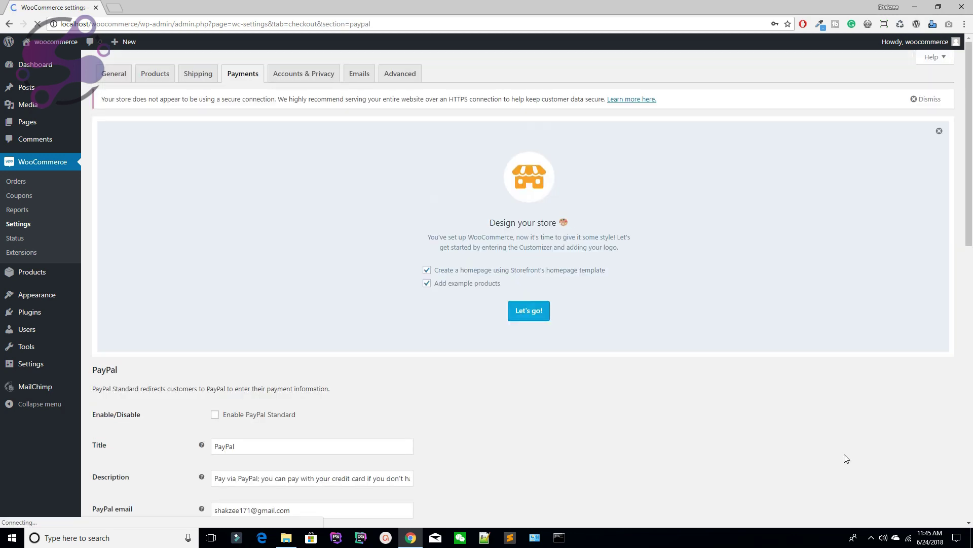
scroll(846, 455, down, 5)
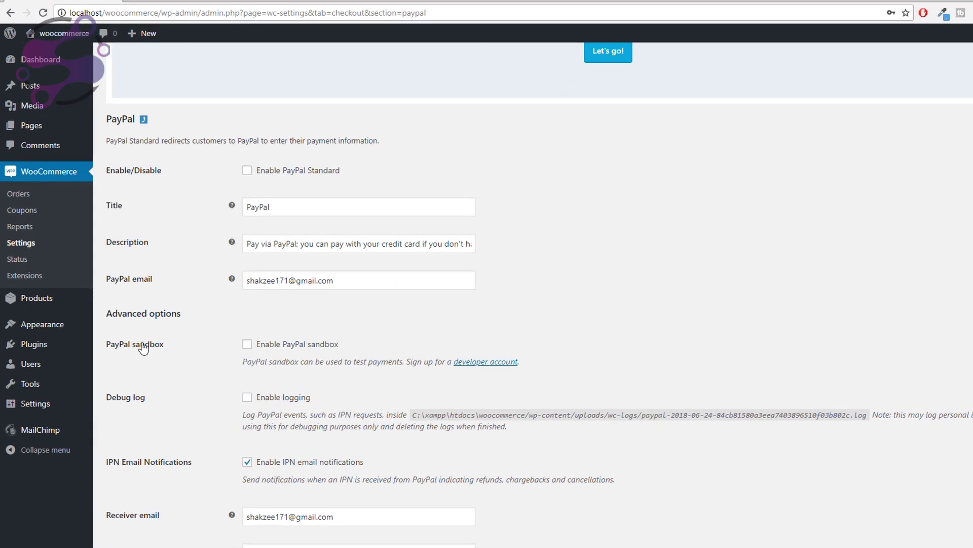
scroll(220, 403, down, 2)
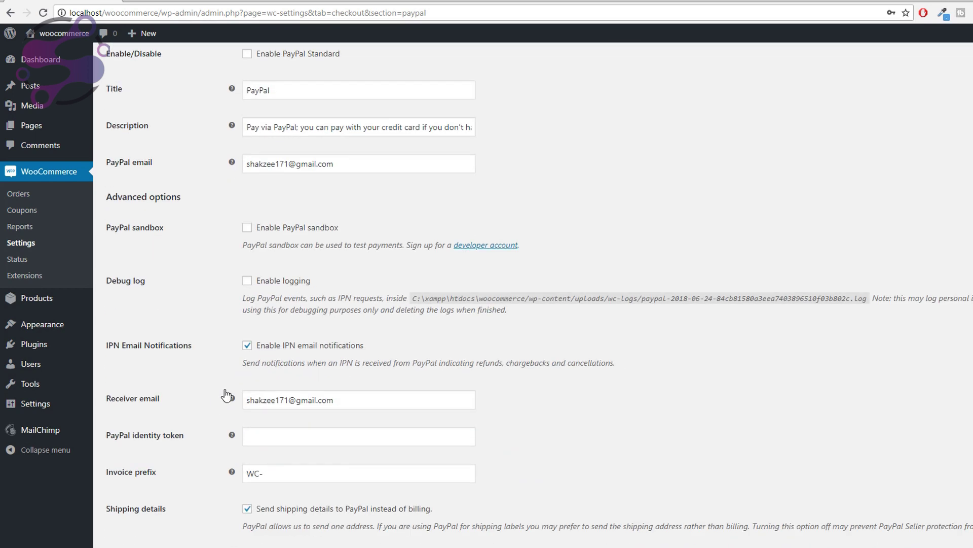
scroll(131, 441, down, 2)
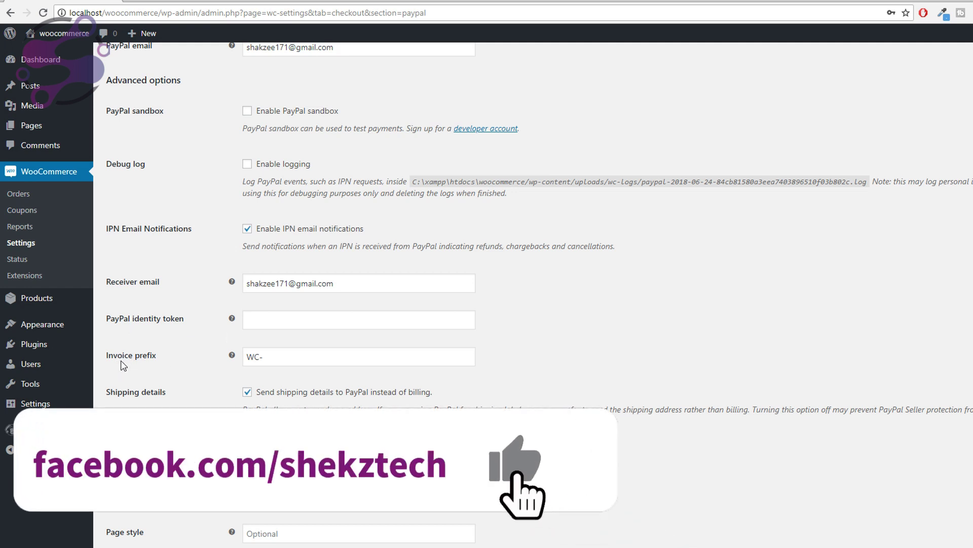
scroll(120, 365, up, 6)
scroll(122, 366, up, 3)
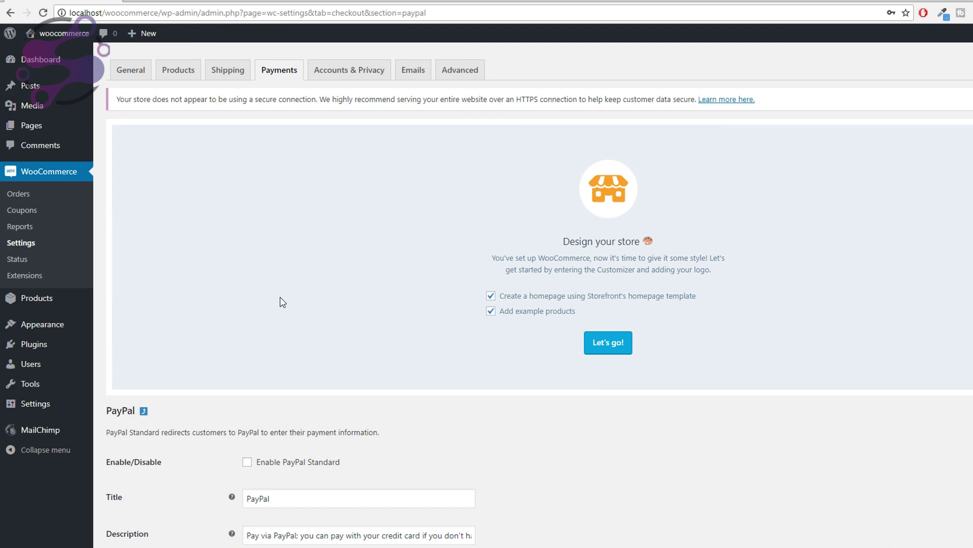
click(337, 76)
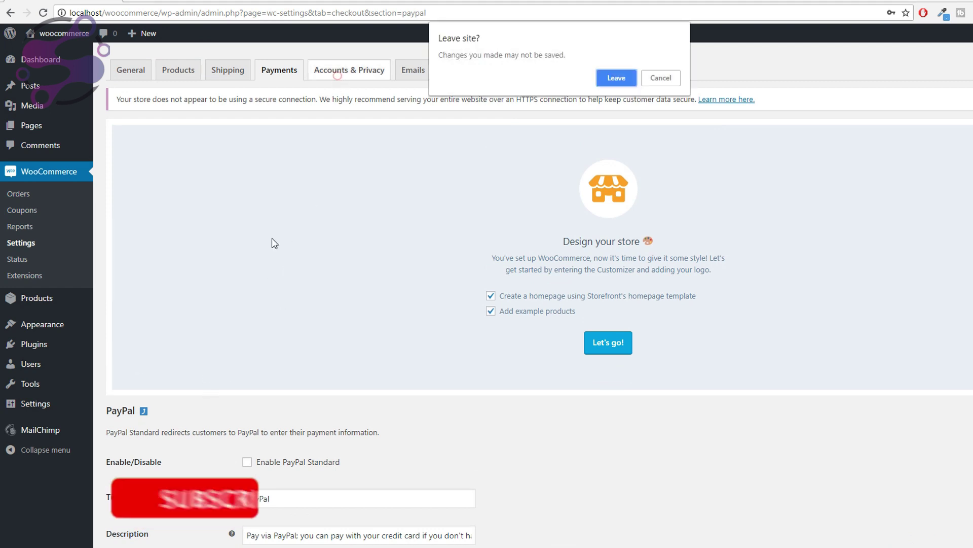
Leave the PayPal page and browse Accounts & Privacy, trying the Privacy page dropdown.
click(620, 77)
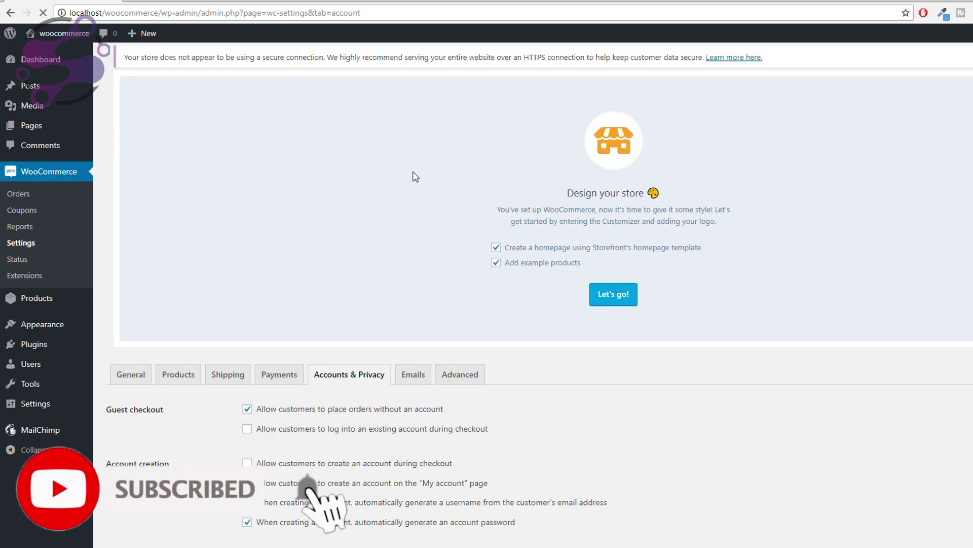
scroll(413, 176, down, 10)
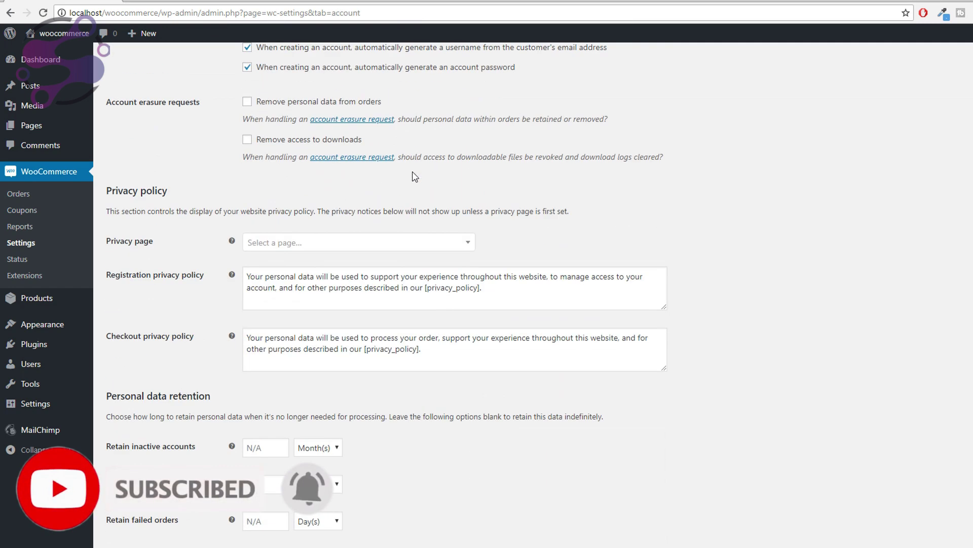
click(269, 141)
click(256, 158)
click(260, 141)
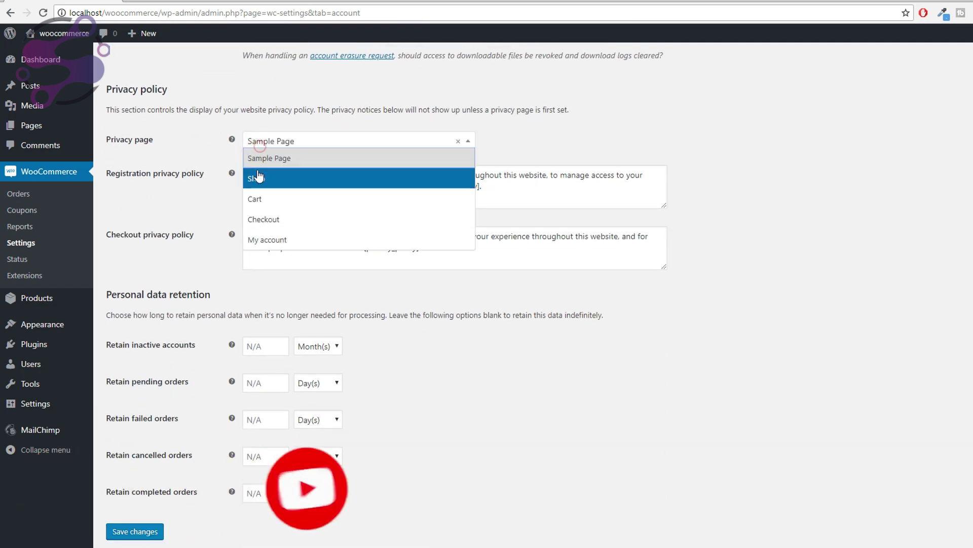
click(644, 137)
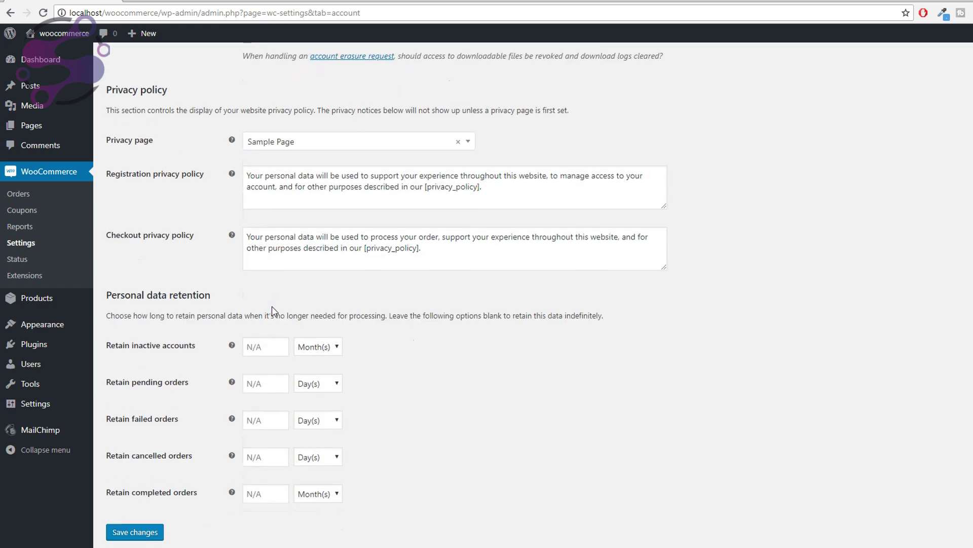
scroll(272, 426, up, 8)
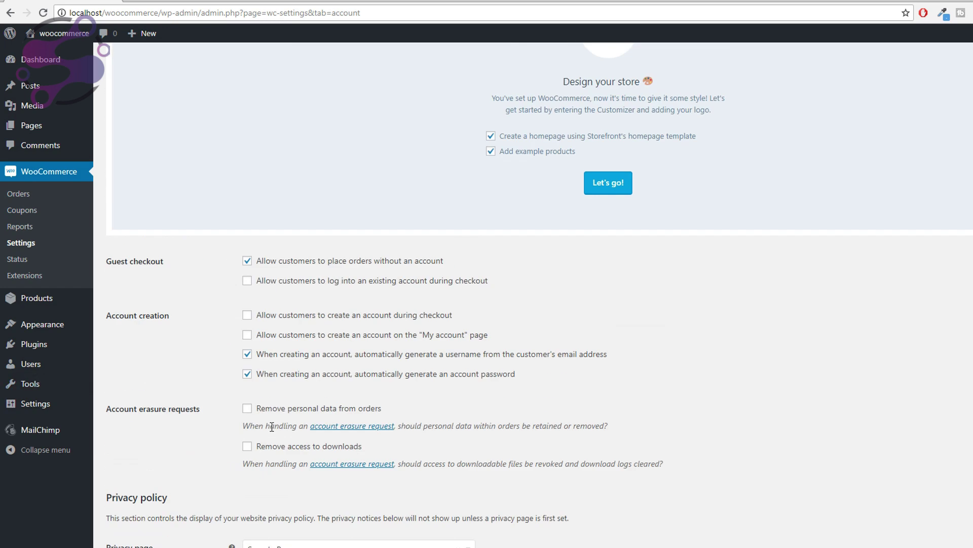
scroll(272, 426, up, 3)
Switch to the Emails tab, confirming to leave Accounts & Privacy.
click(413, 70)
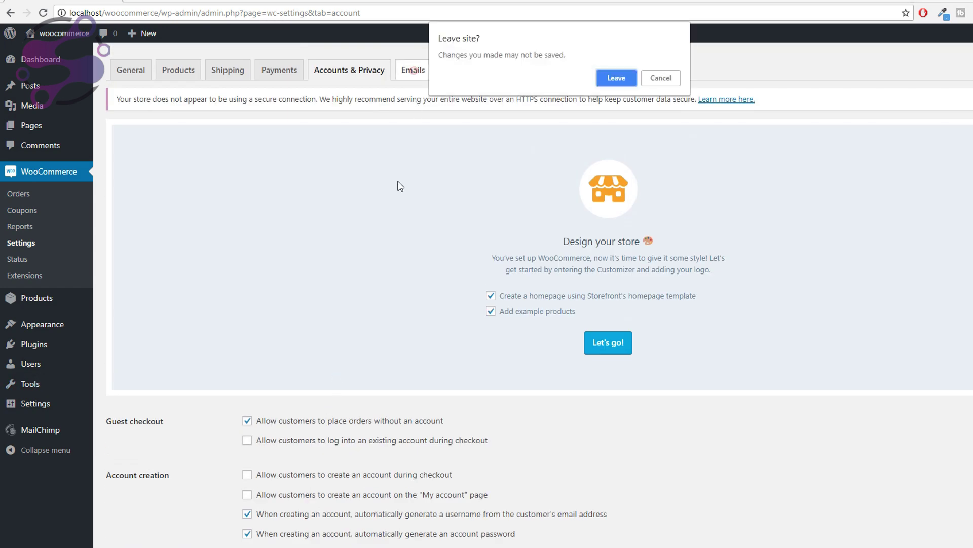
click(613, 76)
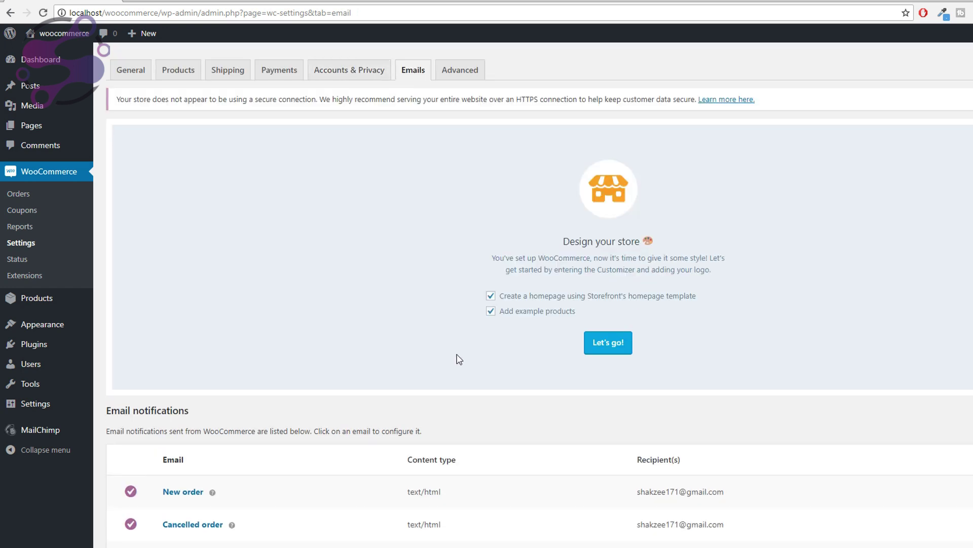
scroll(467, 359, down, 3)
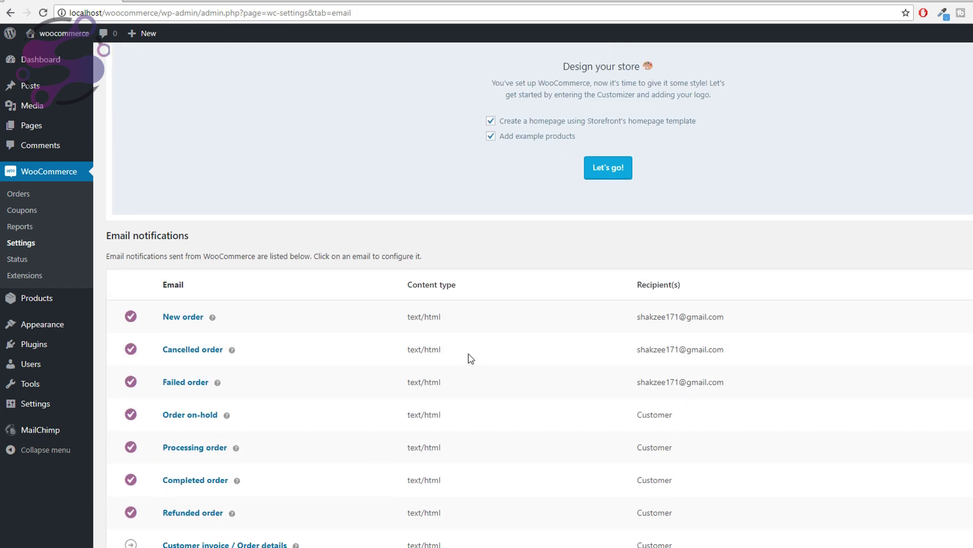
scroll(471, 359, down, 3)
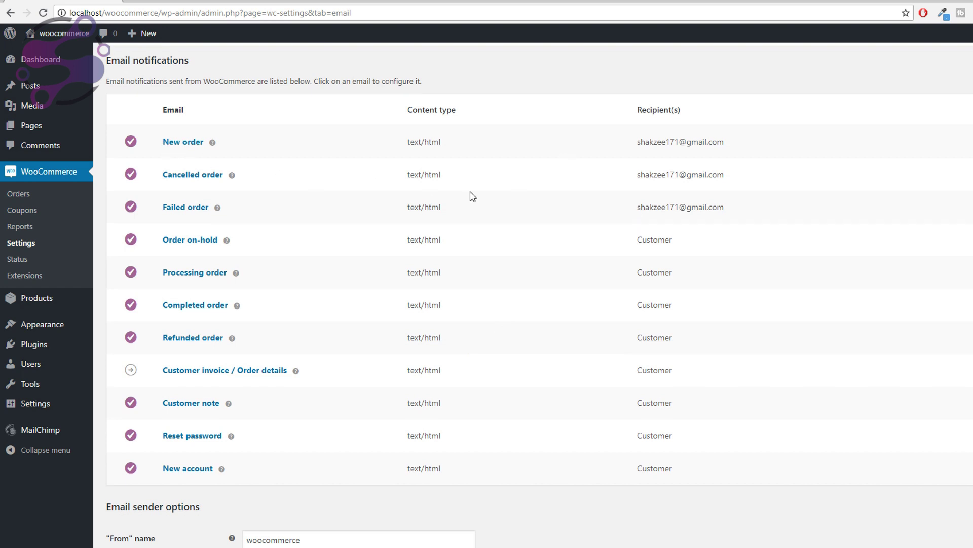
drag(638, 141, 728, 147)
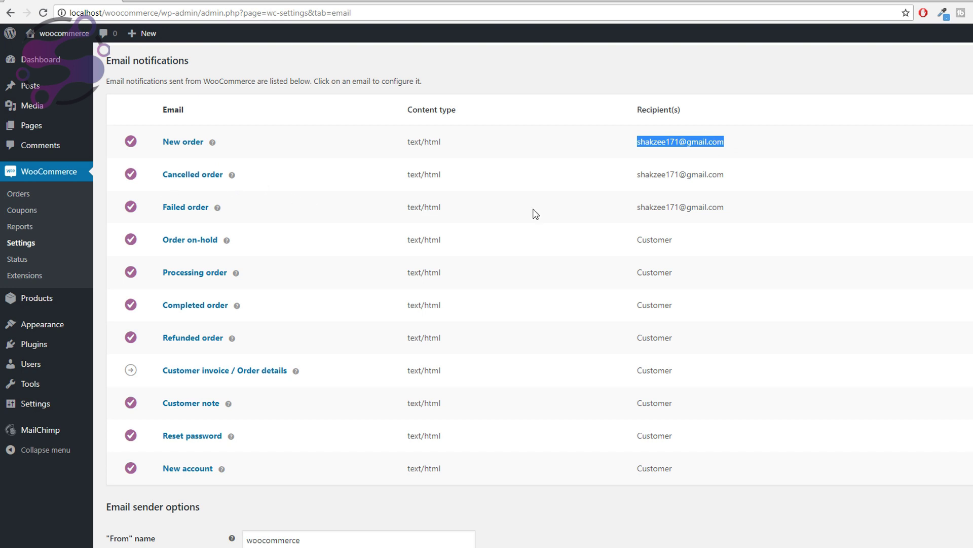
drag(646, 175, 738, 182)
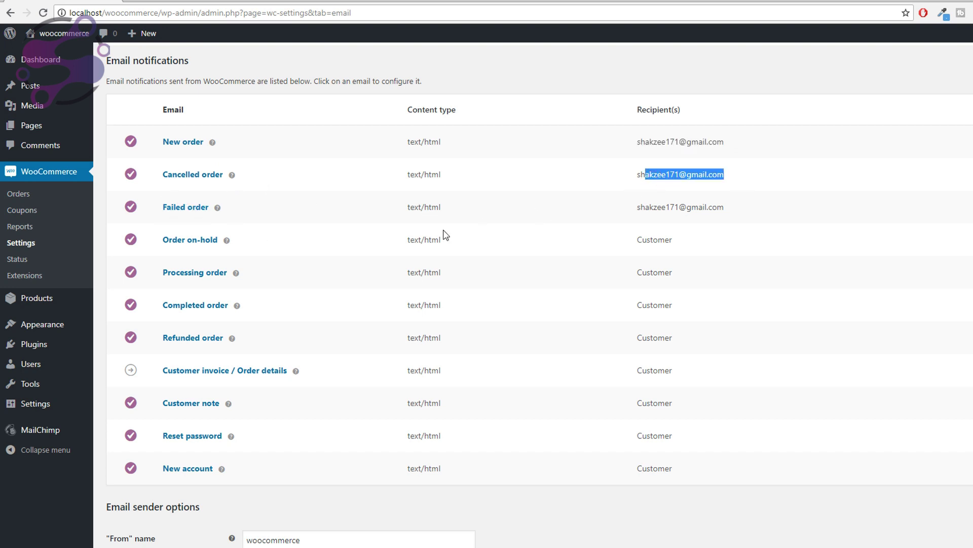
drag(636, 208, 741, 213)
click(652, 223)
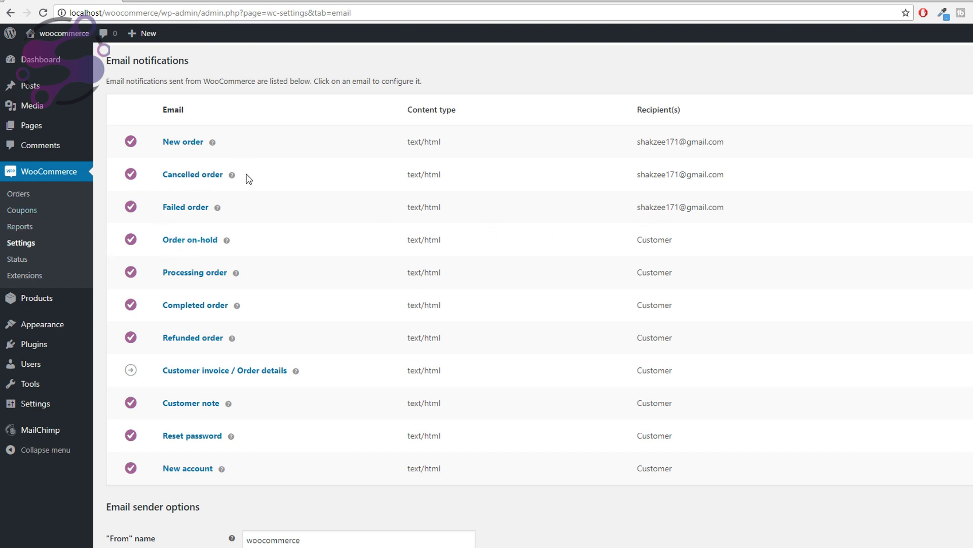
click(638, 239)
click(656, 276)
click(647, 307)
click(648, 336)
drag(641, 257, 715, 461)
click(737, 449)
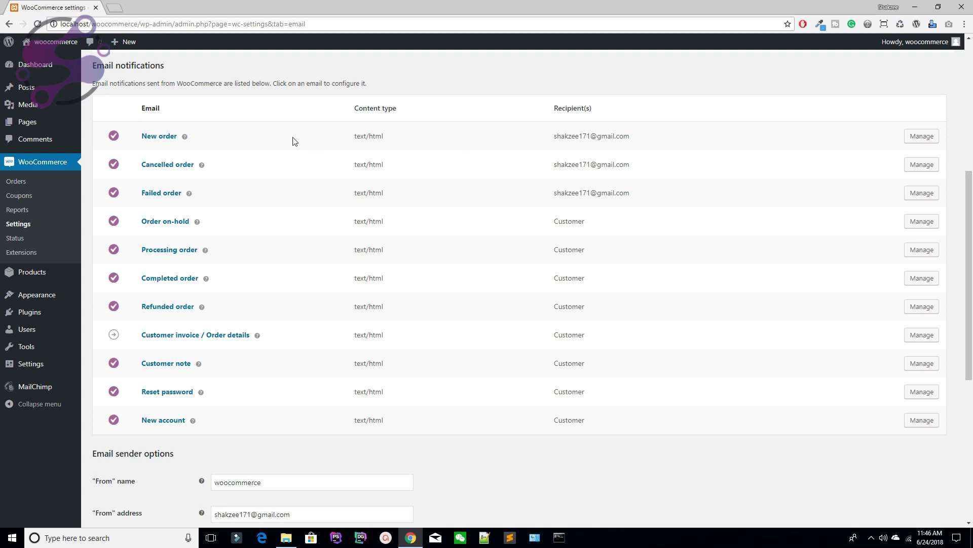
drag(554, 133, 640, 137)
click(611, 152)
Append a second e-mail address to the New order Recipient(s) field and save.
click(920, 135)
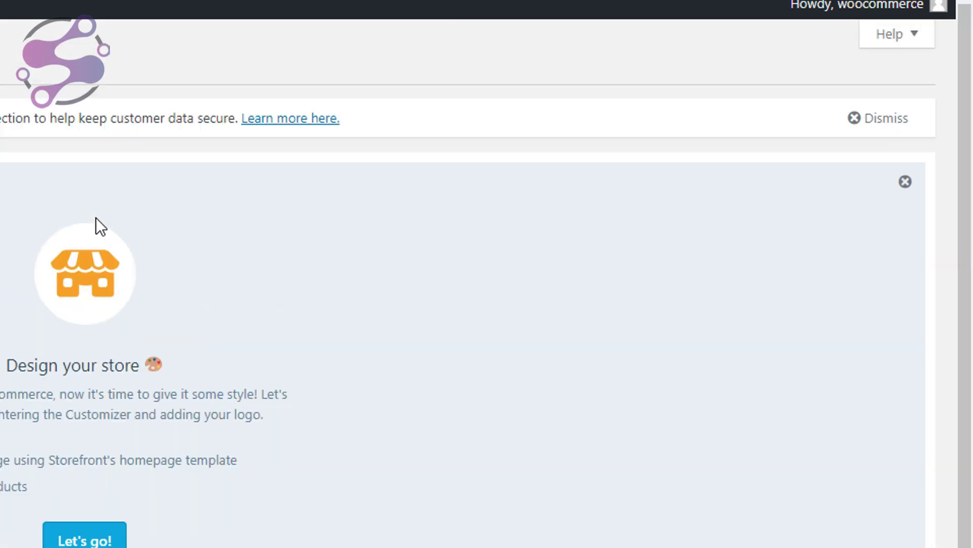
scroll(96, 220, down, 5)
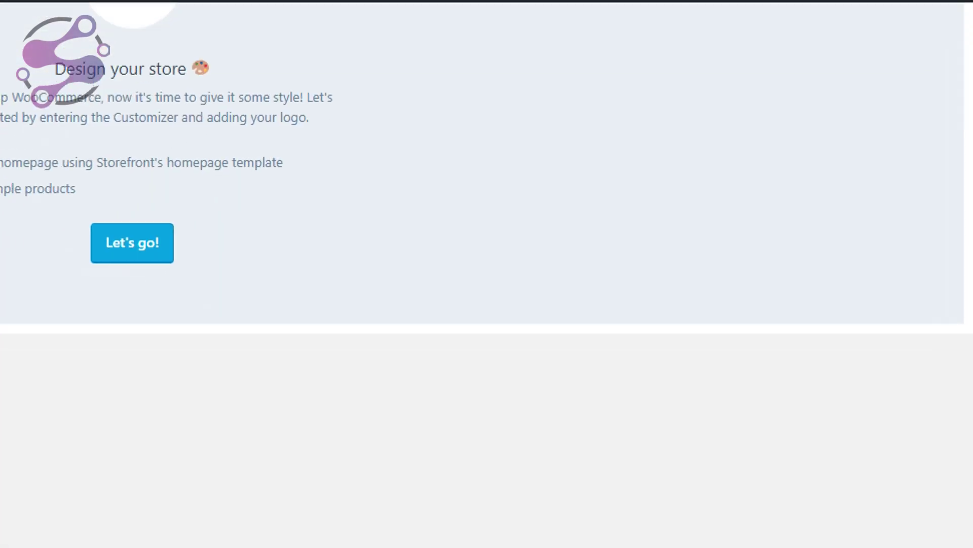
click(270, 269)
text(,)
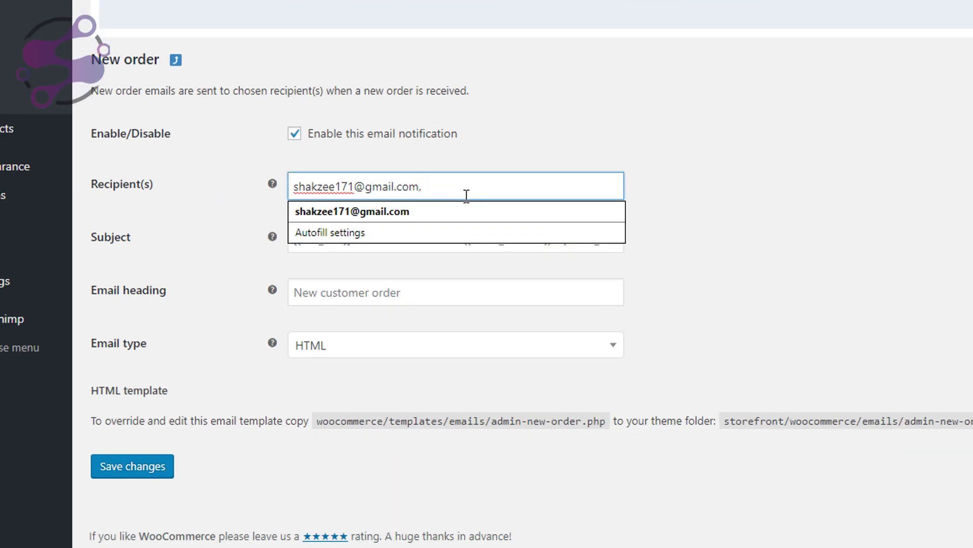
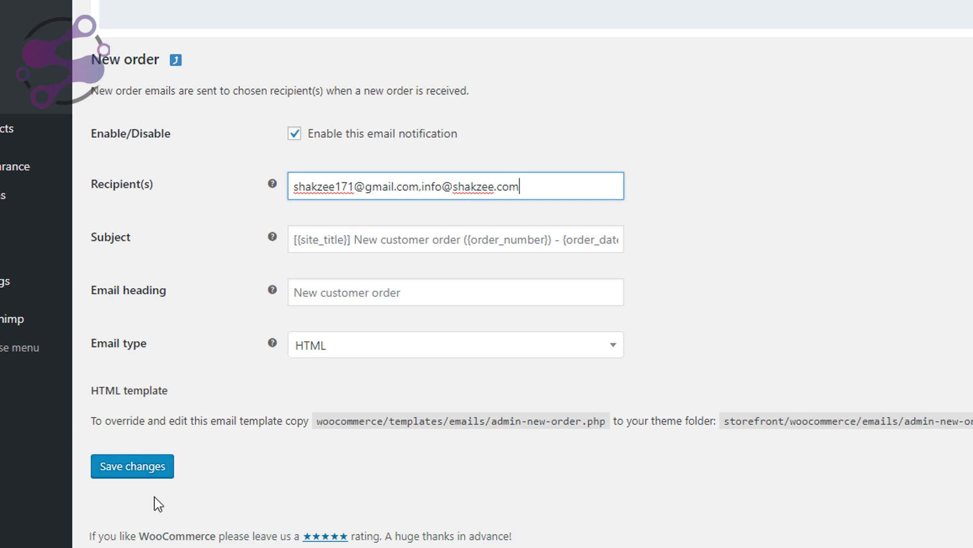
click(122, 465)
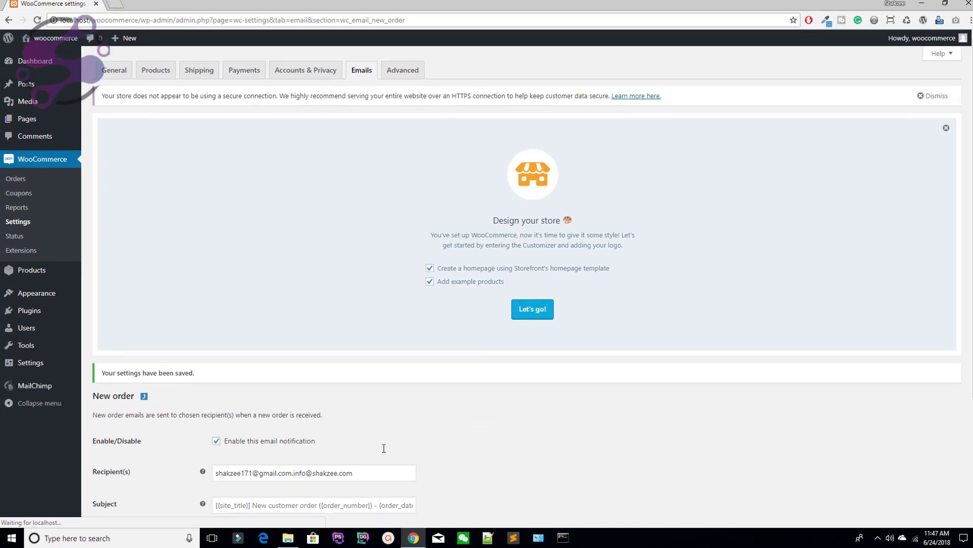
scroll(596, 369, down, 3)
scroll(596, 369, up, 3)
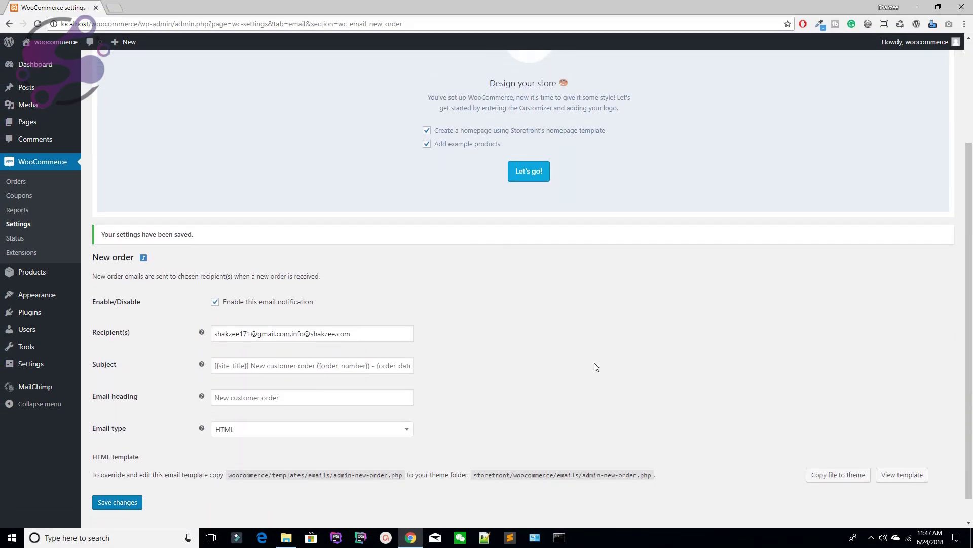
click(360, 73)
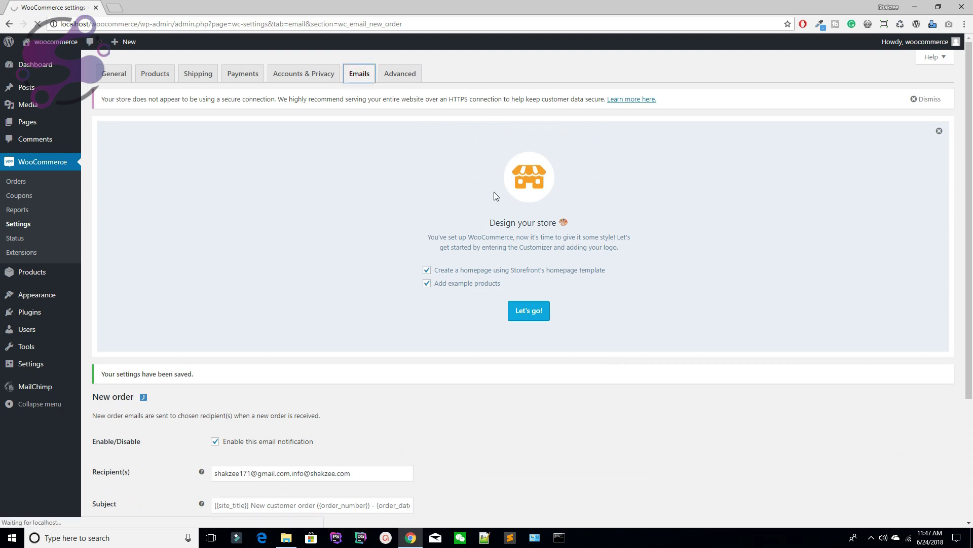
scroll(556, 234, down, 3)
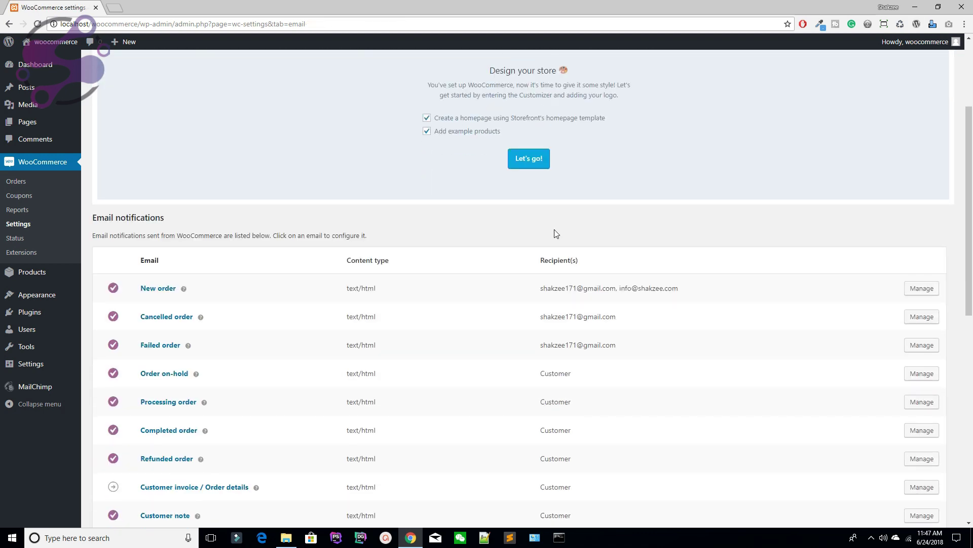
drag(619, 288, 682, 289)
drag(542, 287, 653, 289)
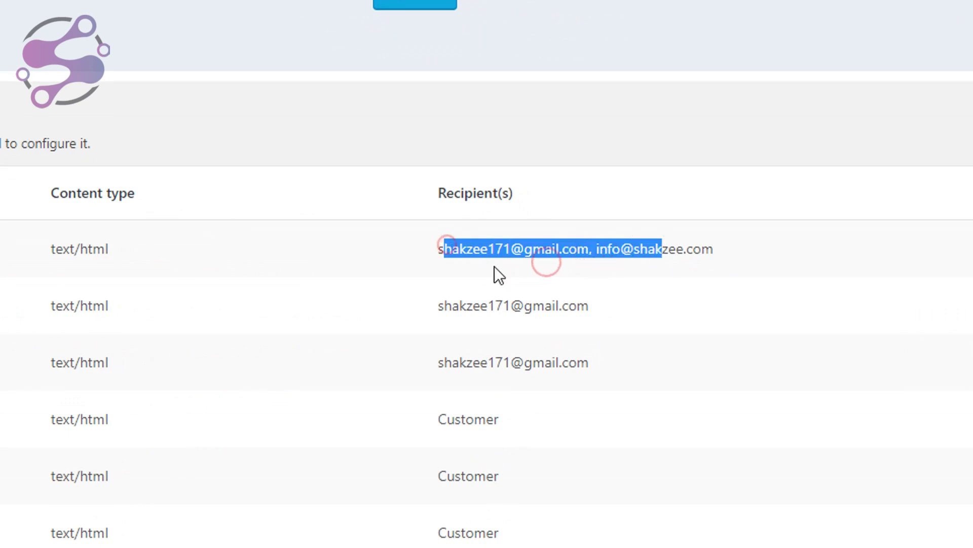
click(569, 297)
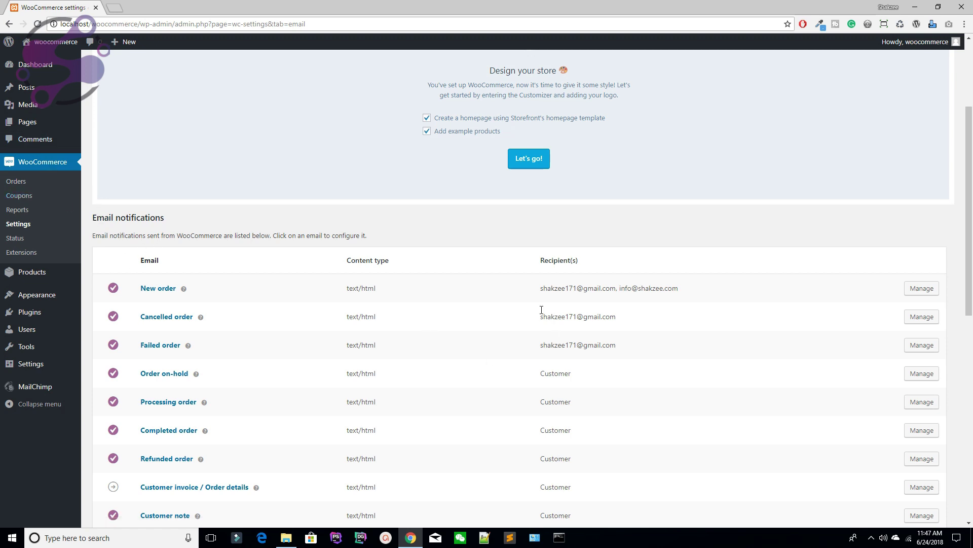
double_click(537, 289)
click(624, 288)
click(648, 290)
scroll(419, 363, down, 4)
scroll(431, 368, up, 1)
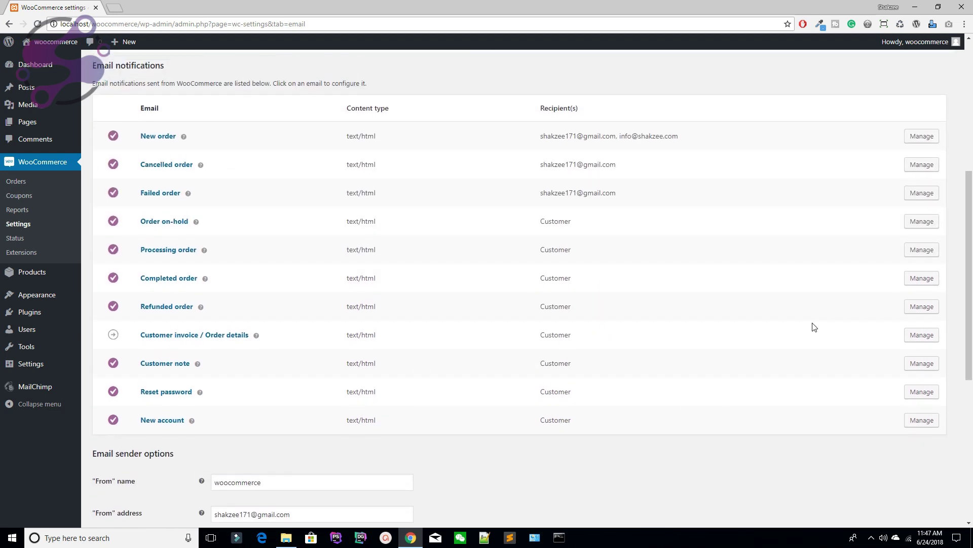
scroll(679, 337, up, 6)
Review the Advanced tab's Page setup, highlighting HTTPS in the SSL note.
click(400, 73)
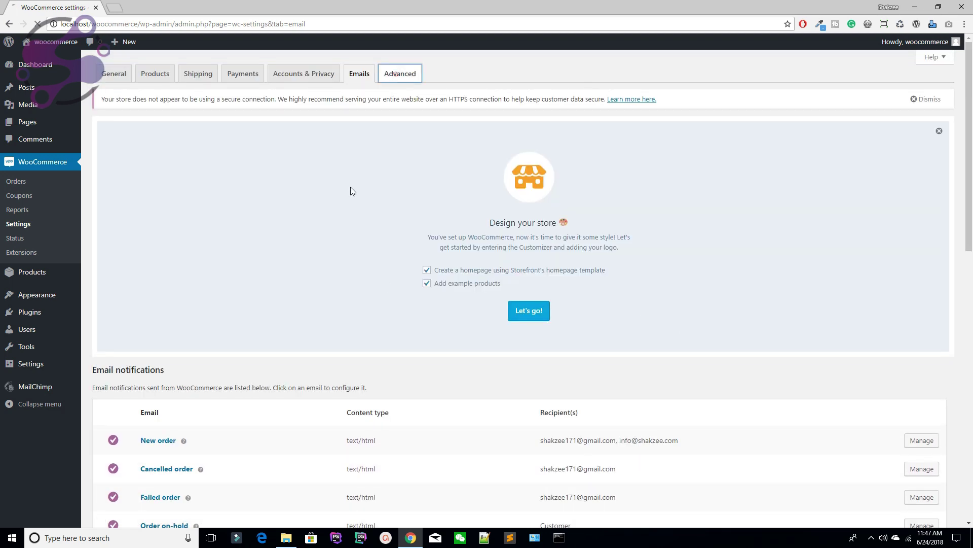
scroll(337, 205, down, 6)
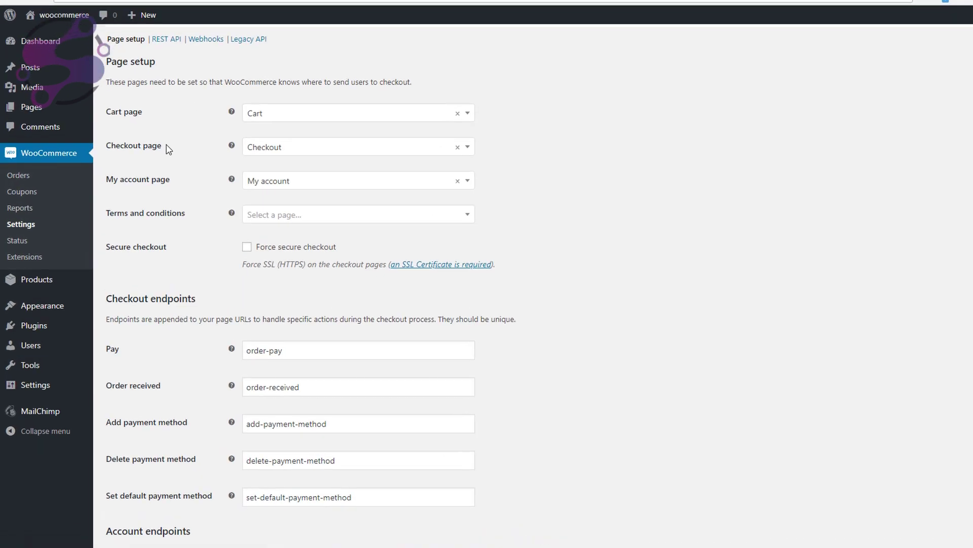
scroll(195, 198, down, 2)
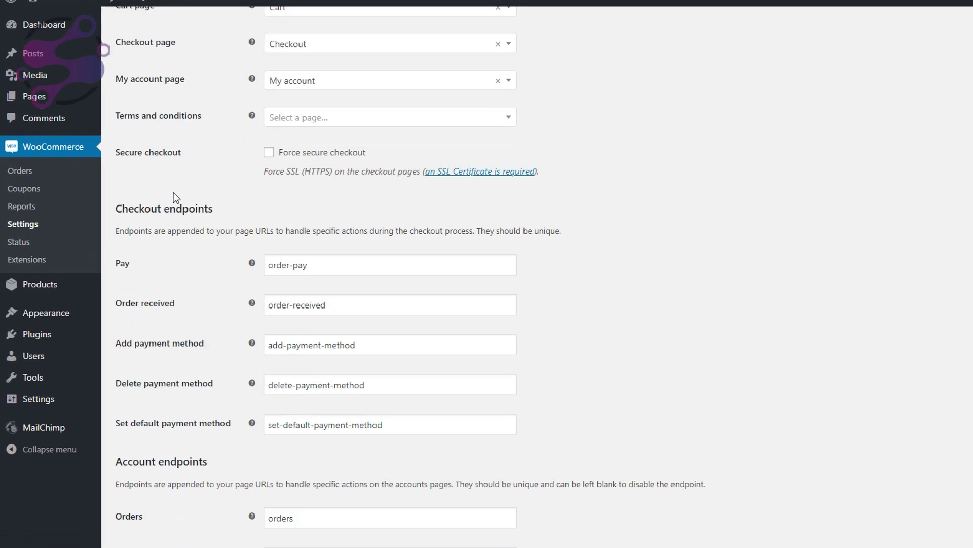
scroll(176, 198, down, 1)
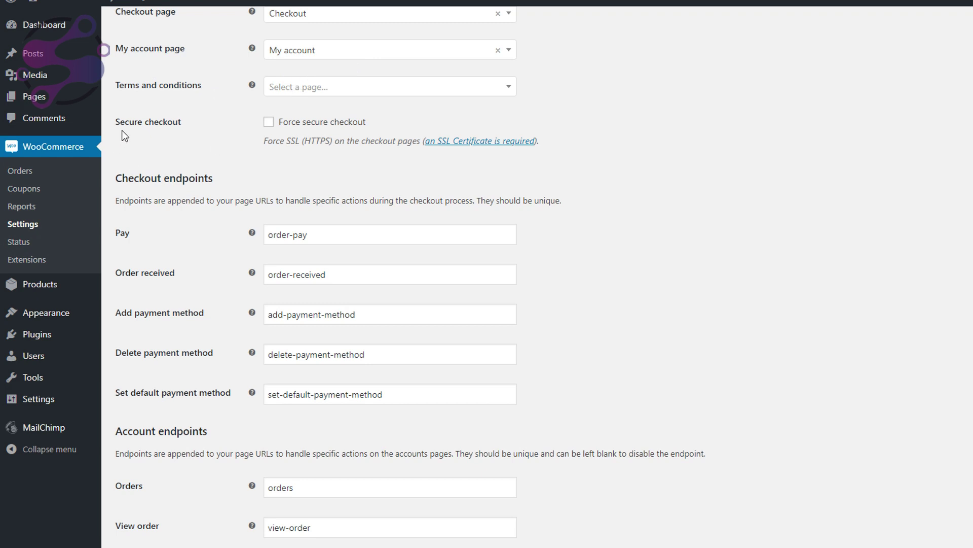
double_click(317, 141)
Scroll through the checkout and account endpoint fields, highlighting the endpoint headings.
scroll(196, 193, down, 2)
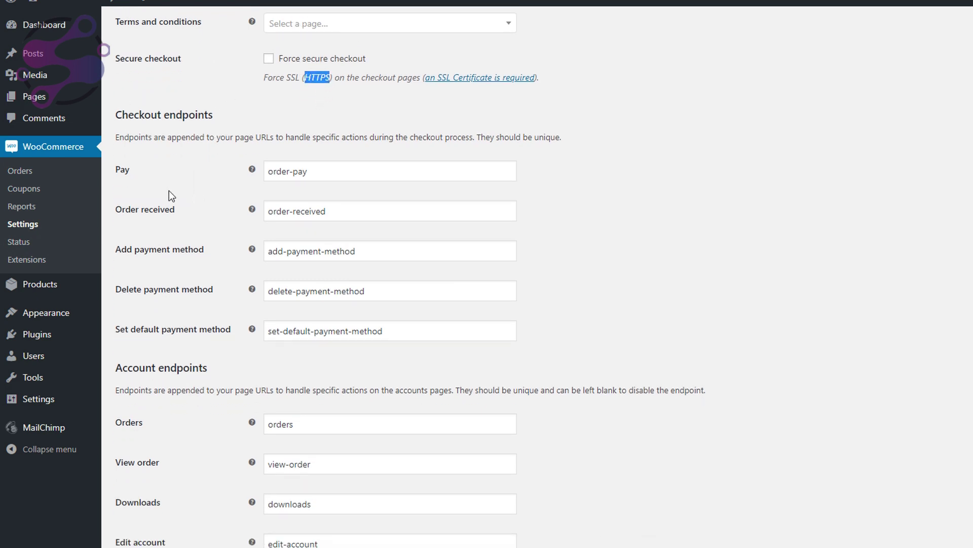
double_click(178, 121)
click(215, 115)
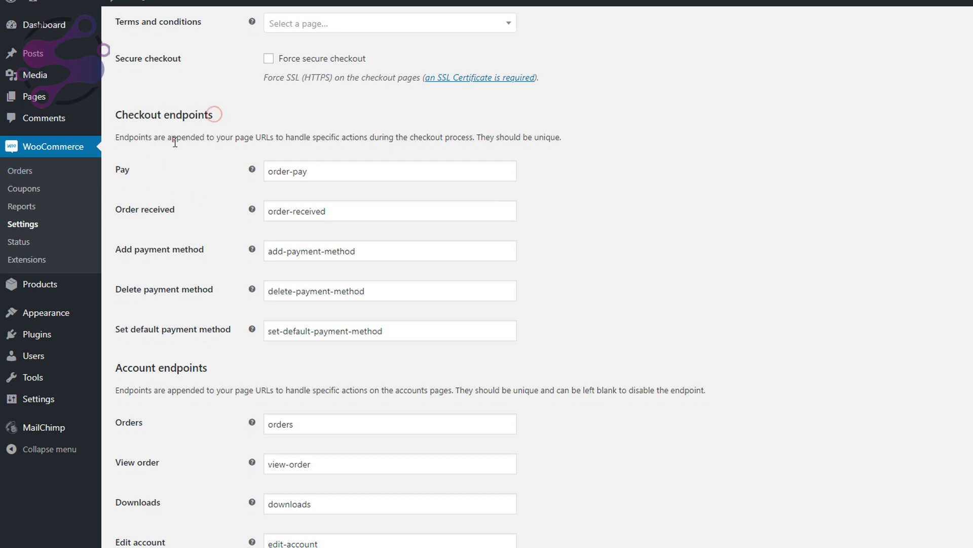
scroll(120, 190, down, 3)
drag(118, 180, 245, 179)
click(243, 178)
scroll(243, 178, down, 1)
scroll(215, 184, up, 12)
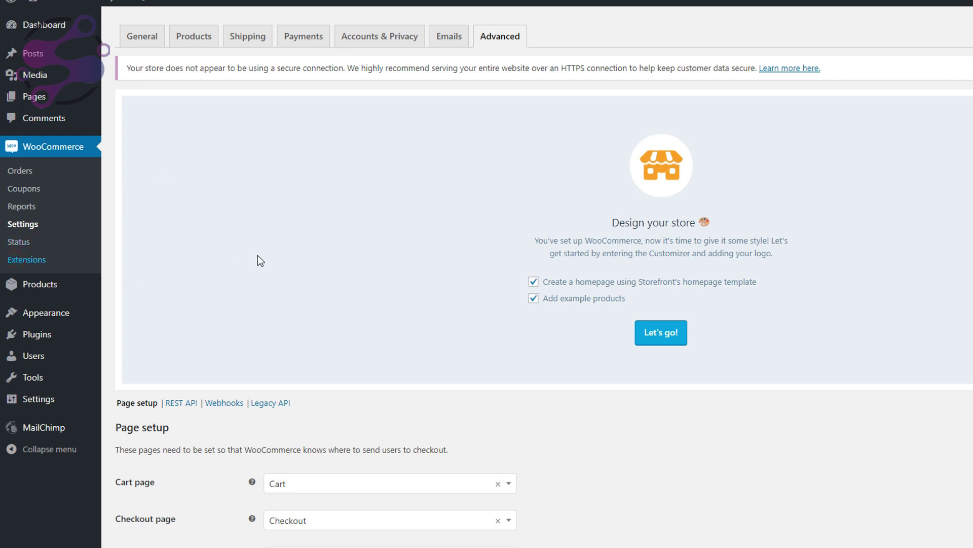
Scroll the Extensions cards such as Subscriptions, Bookings and Memberships.
scroll(448, 276, down, 10)
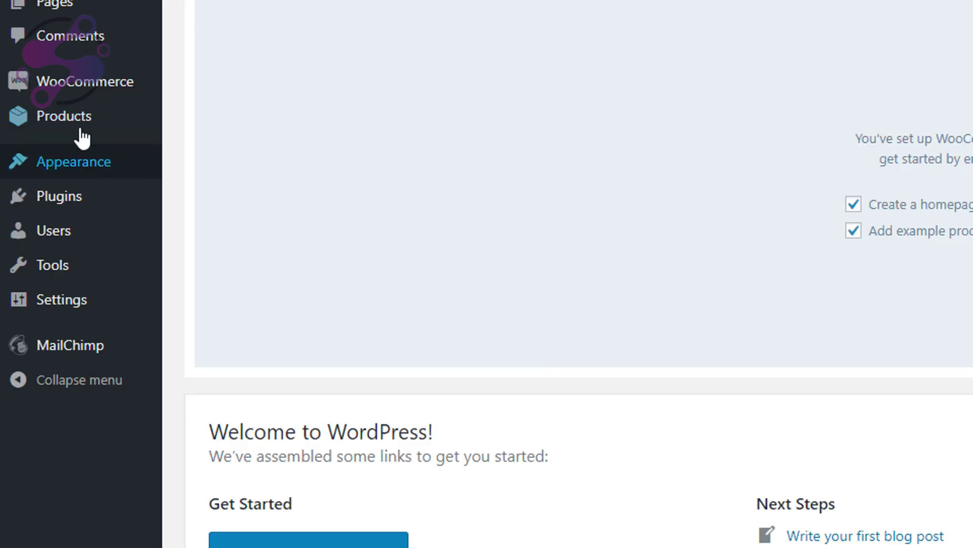
mouse_move(48, 124)
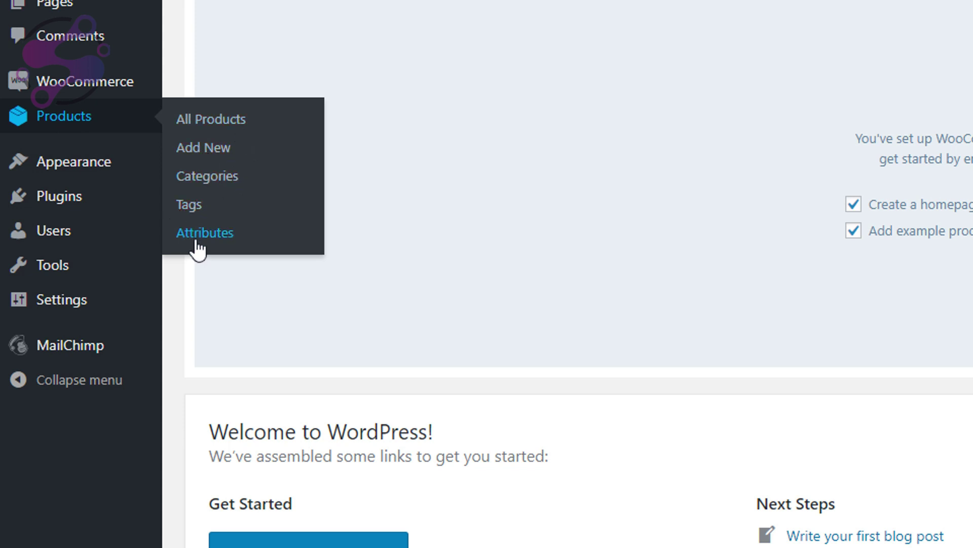
Start a new product titled 'Iphone 6x plus'.
click(204, 154)
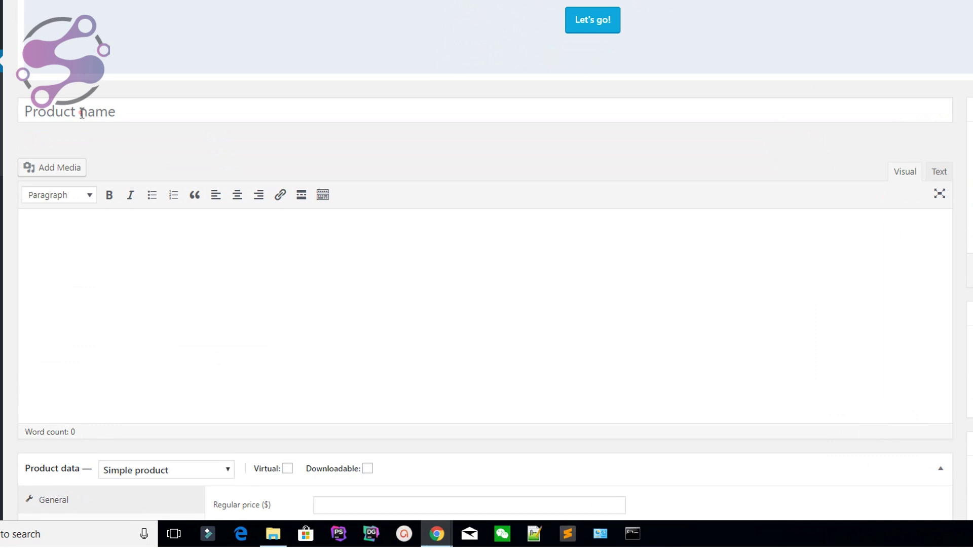
click(127, 190)
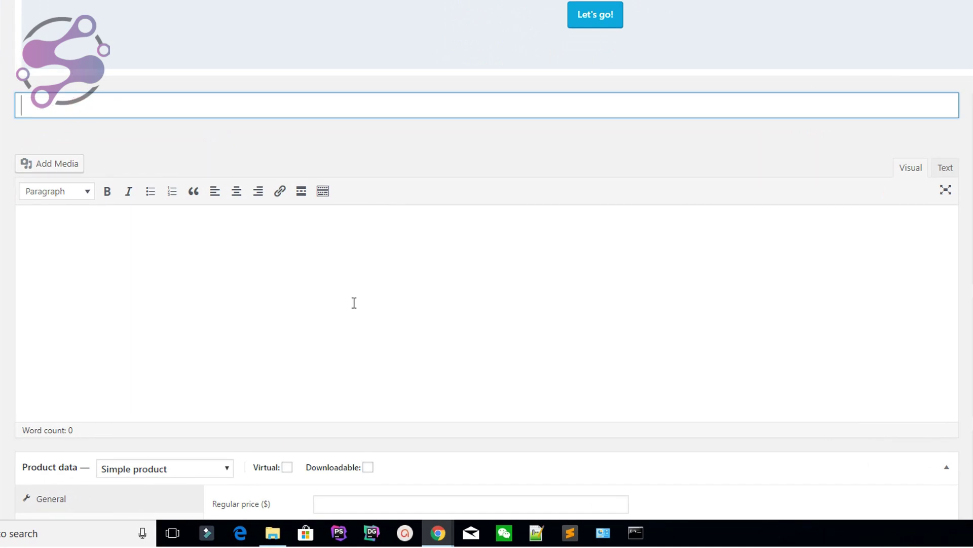
text(Ipghone)
key(BackSpace)
key(BackSpace)
key(BackSpace)
key(BackSpace)
text(hone 6)
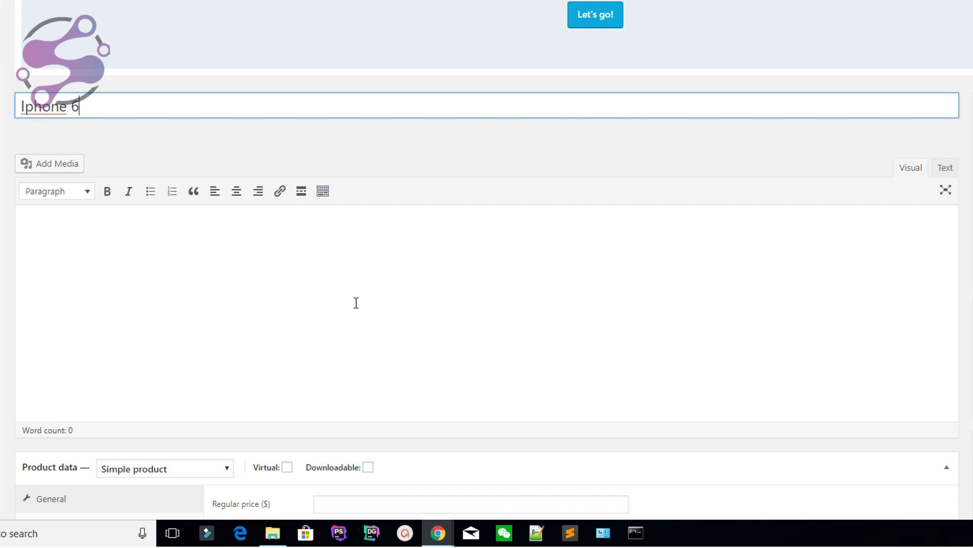
text(x plus)
Write the description 'Iphone 6x plus for sale and bla..!' in the content editor.
click(165, 272)
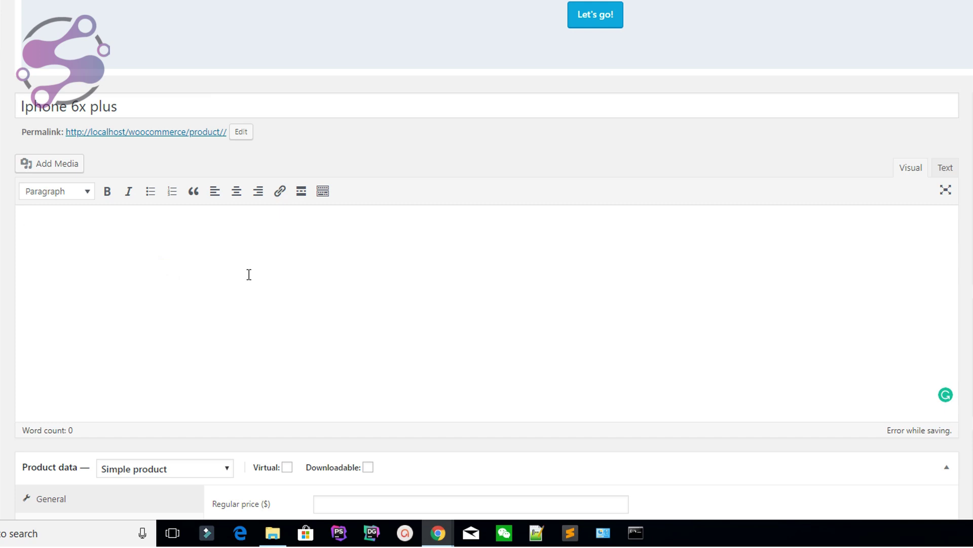
text(Ihpoh)
key(BackSpace)
key(BackSpace)
text(ho)
key(BackSpace)
text(ph)
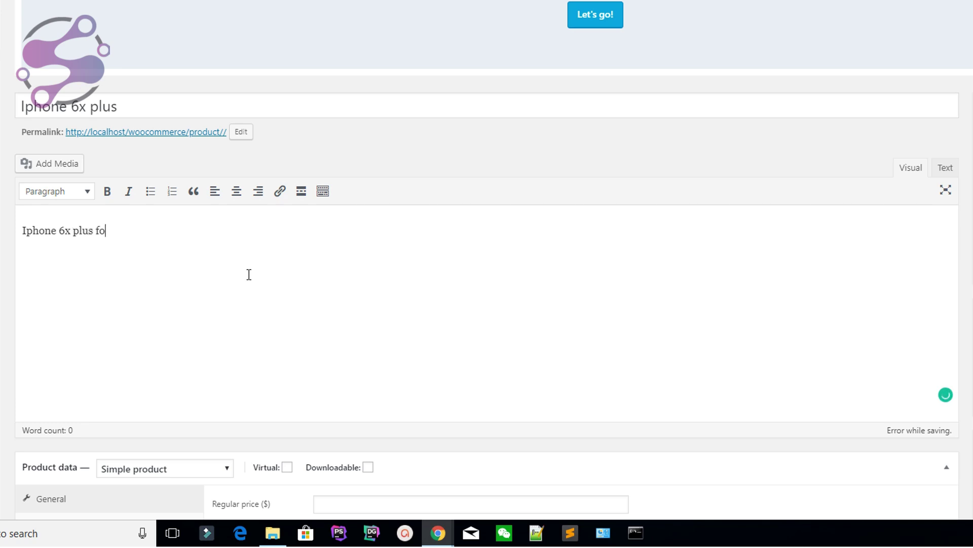
text(and bla..!)
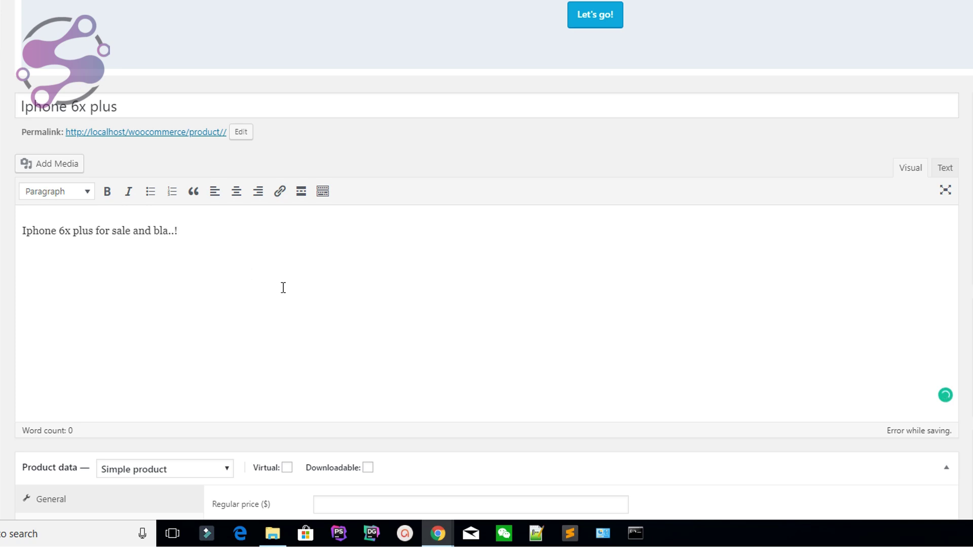
scroll(283, 287, down, 3)
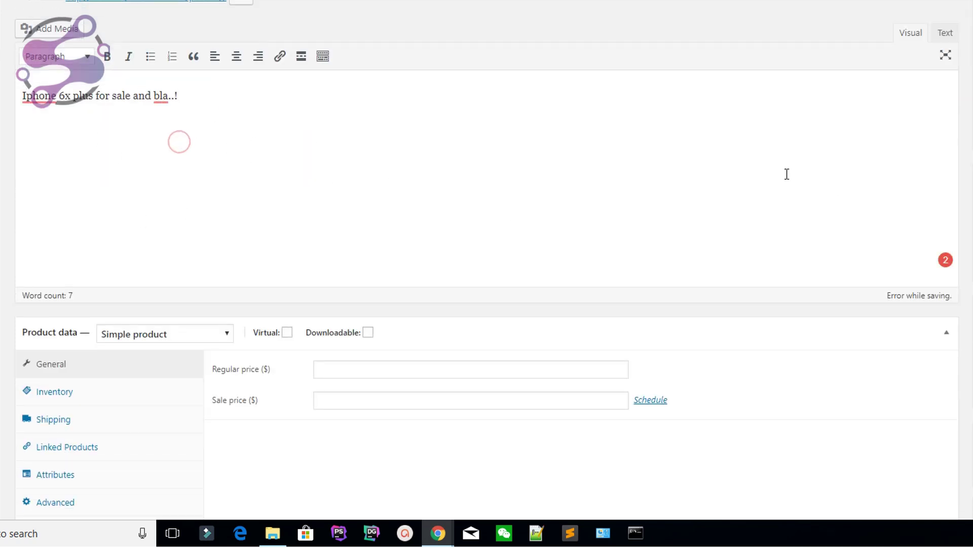
scroll(624, 176, down, 2)
scroll(623, 177, up, 5)
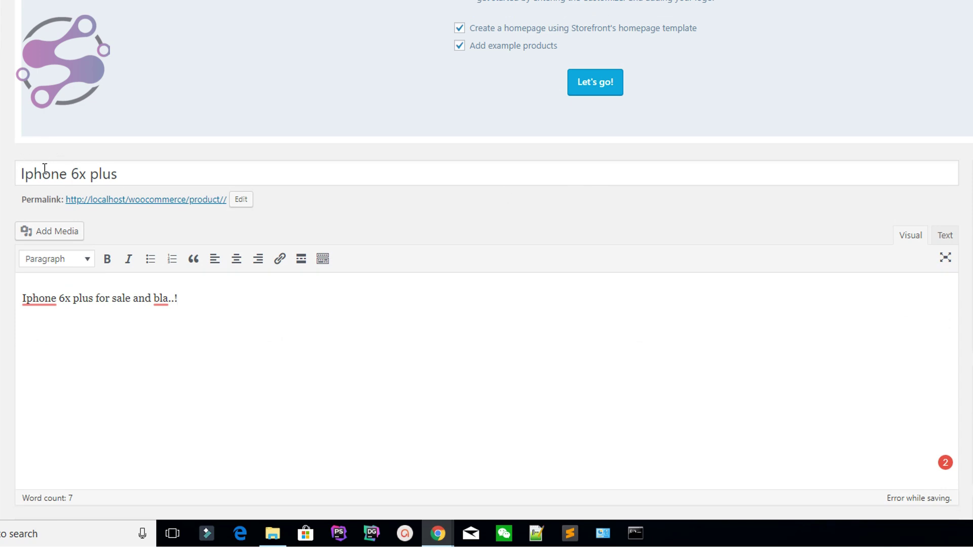
scroll(668, 364, down, 4)
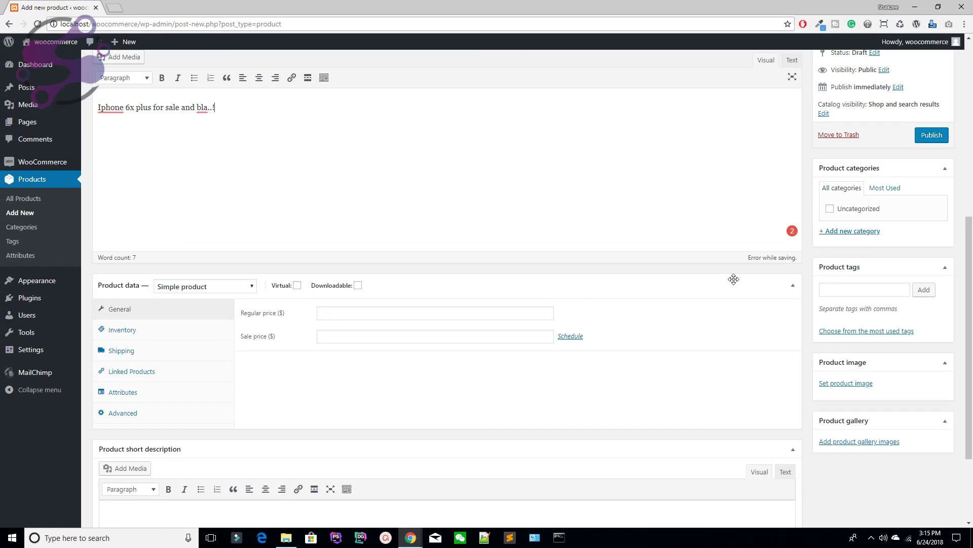
scroll(913, 340, up, 4)
Open Products > Categories in a new tab showing the empty Add new category form.
click(850, 383)
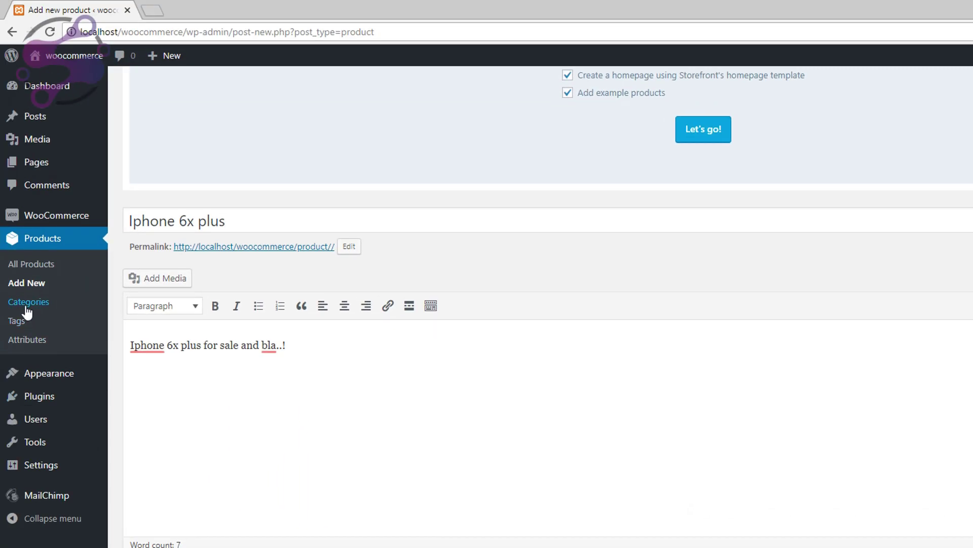
middle_click(29, 304)
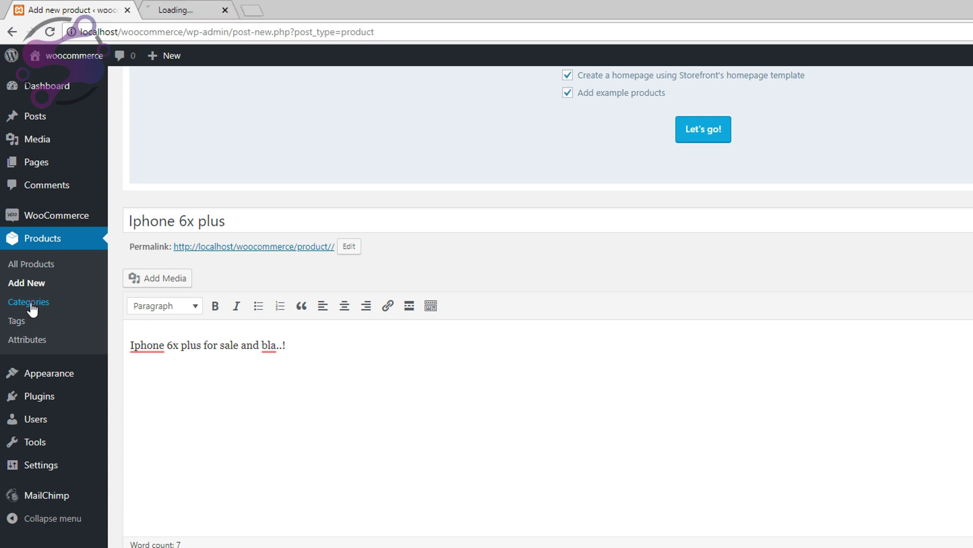
key(ctrl+Tab)
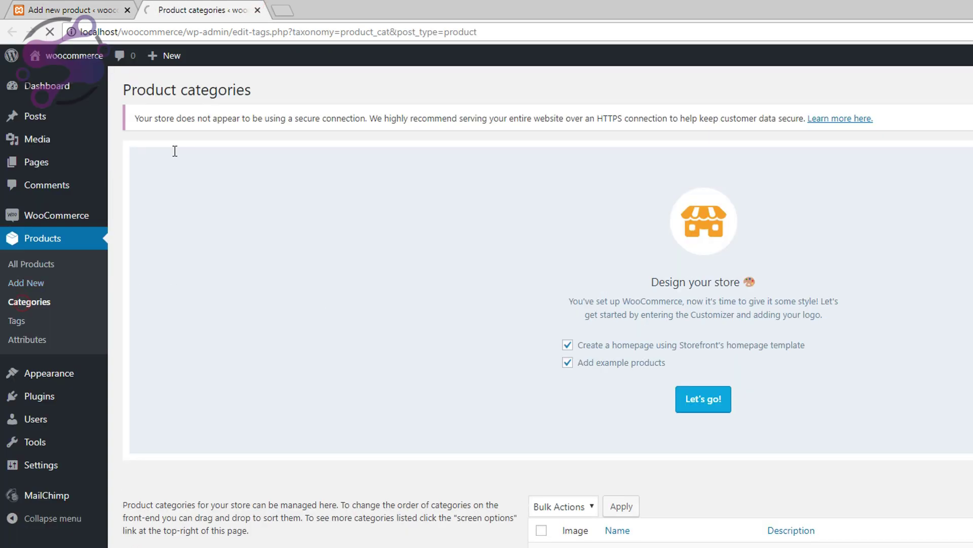
scroll(284, 202, down, 1)
scroll(371, 282, down, 5)
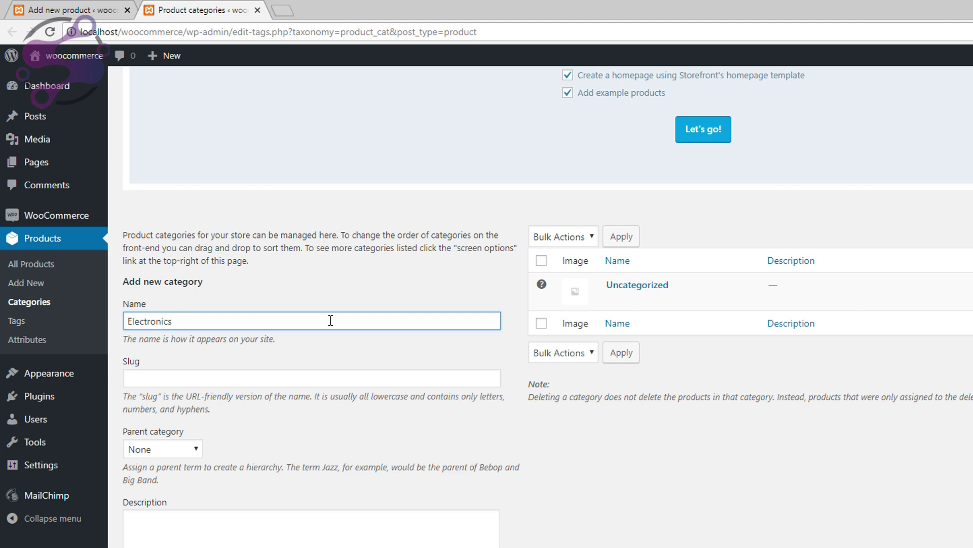
Add the Electronics category with slug Electronics and parent None.
key(Tab)
click(335, 317)
double_click(338, 315)
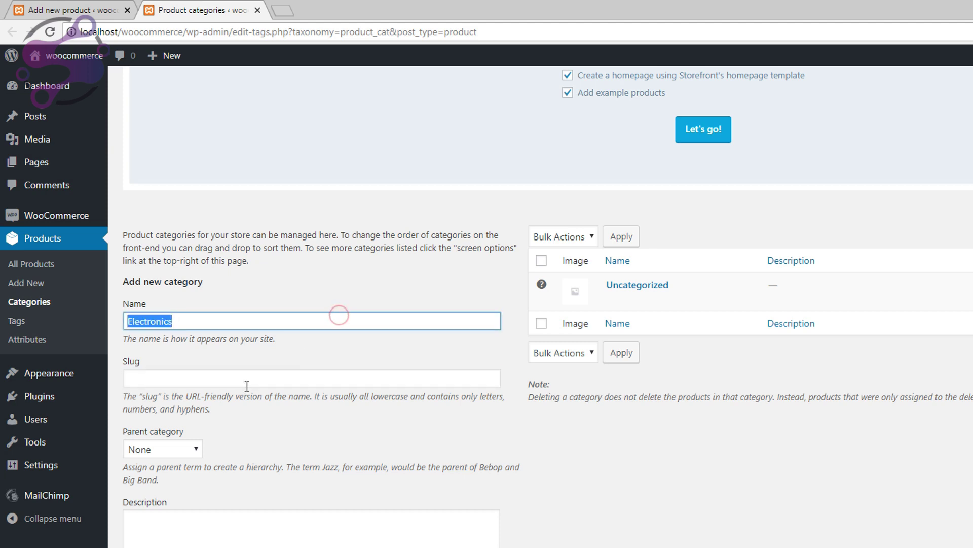
key(ctrl+c)
click(216, 384)
key(ctrl+v)
click(651, 437)
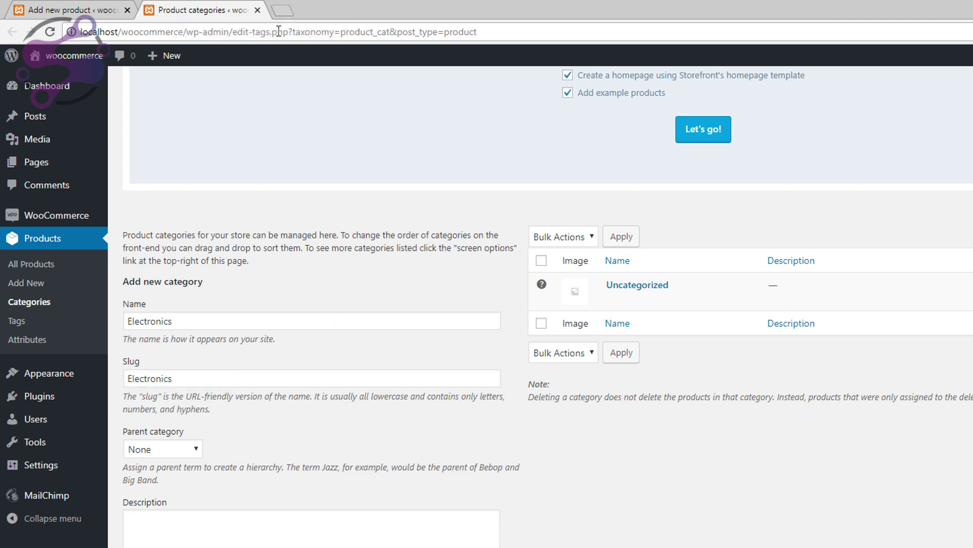
drag(279, 32, 459, 32)
click(459, 32)
click(160, 453)
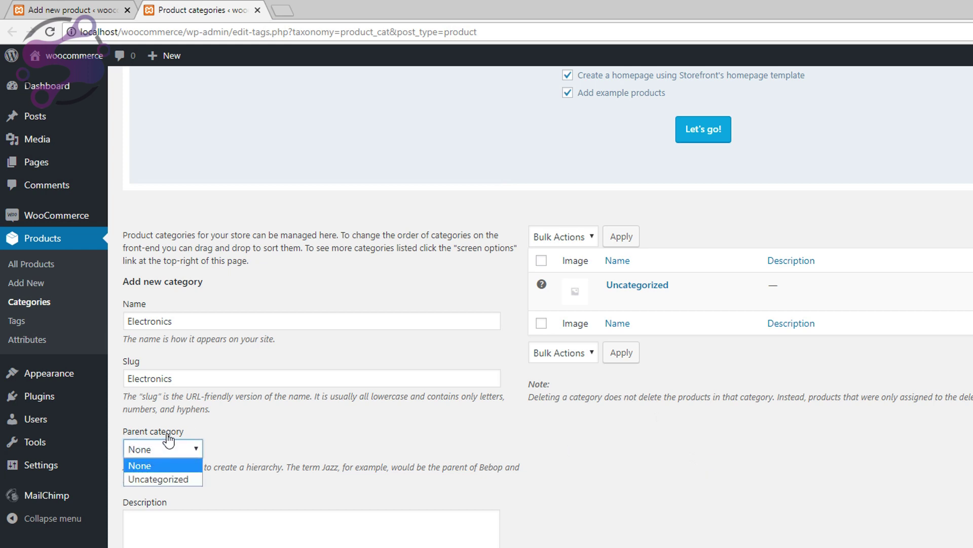
click(654, 494)
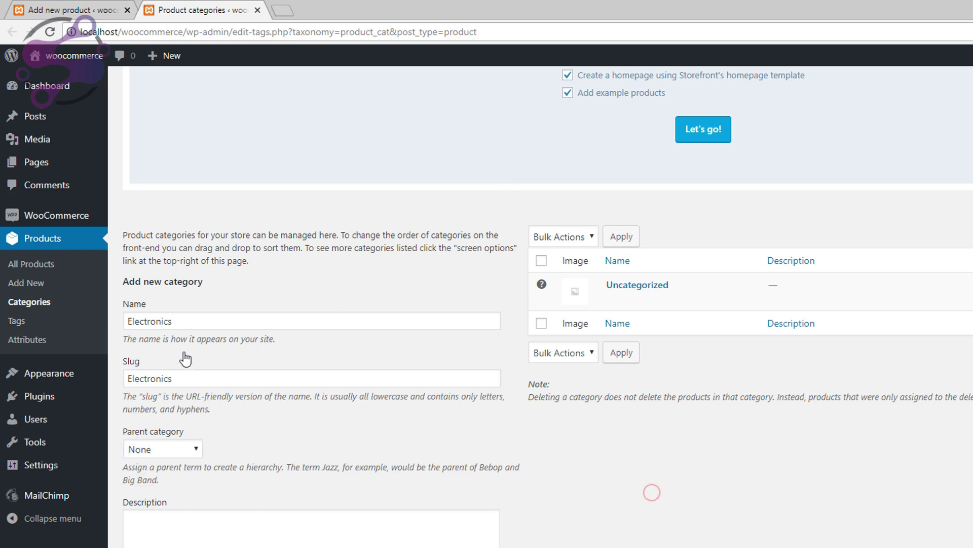
drag(131, 326, 189, 320)
click(192, 319)
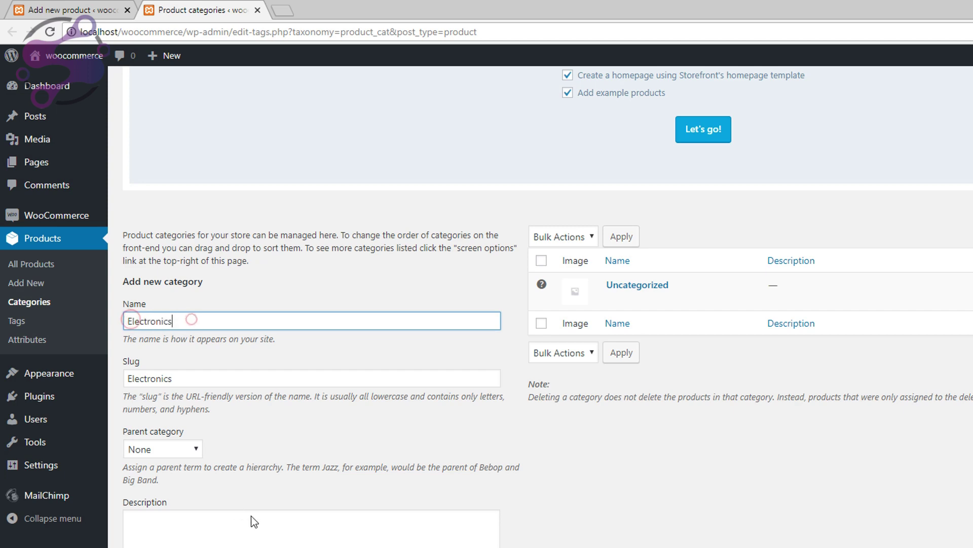
click(178, 537)
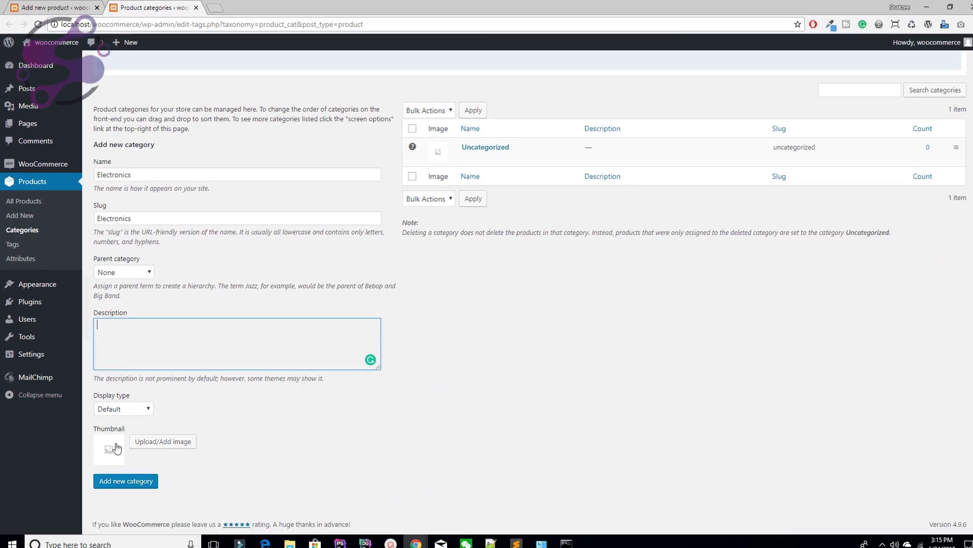
click(124, 475)
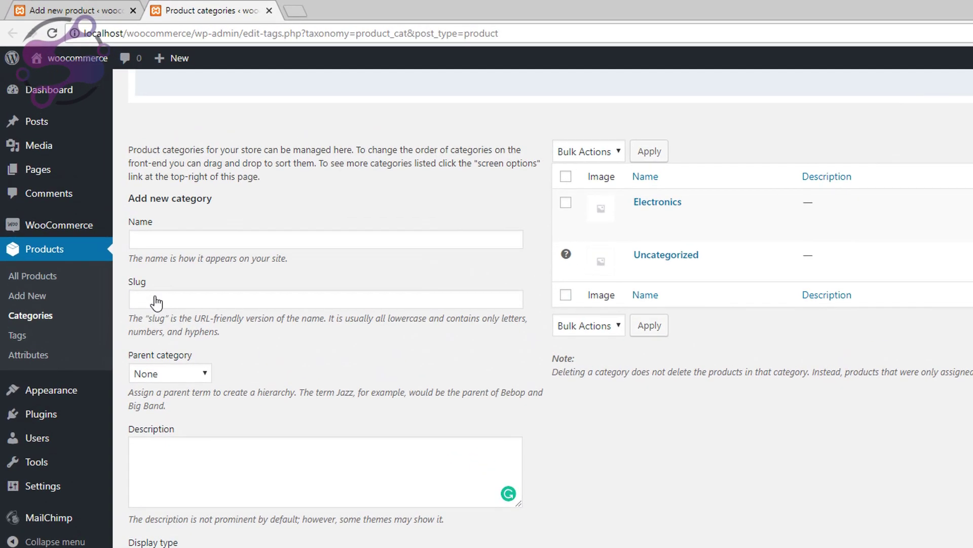
Add the Mobiles category with slug mobiles and parent Electronics.
click(116, 174)
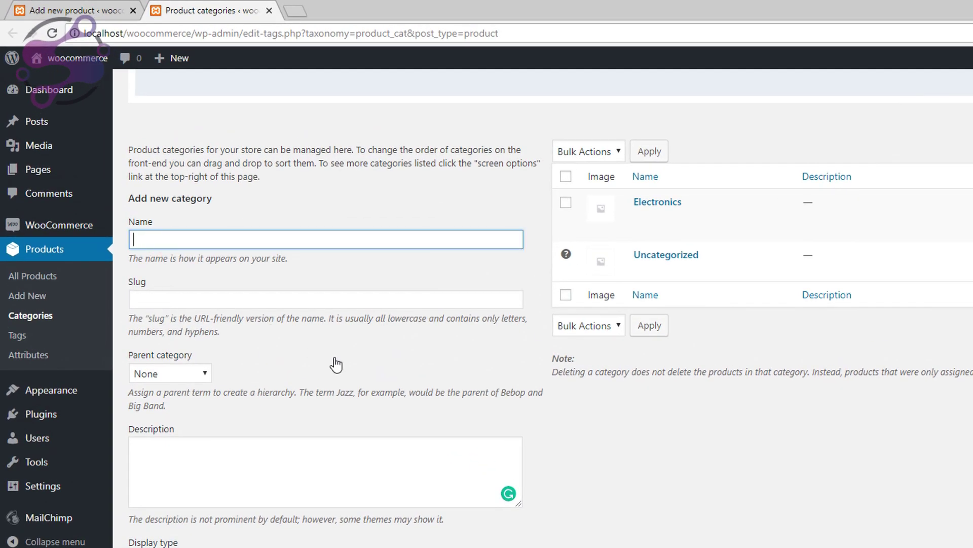
text(PhonMN)
key(ctrl+a)
key(ctrl+c)
click(208, 300)
key(ctrl+v)
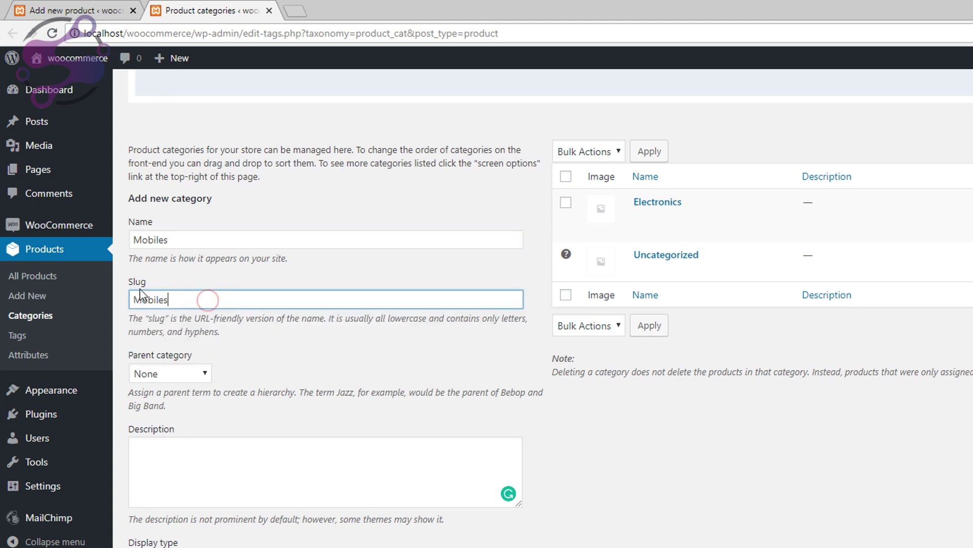
key(BackSpace)
text(m)
key(BackSpace)
text(m)
click(681, 433)
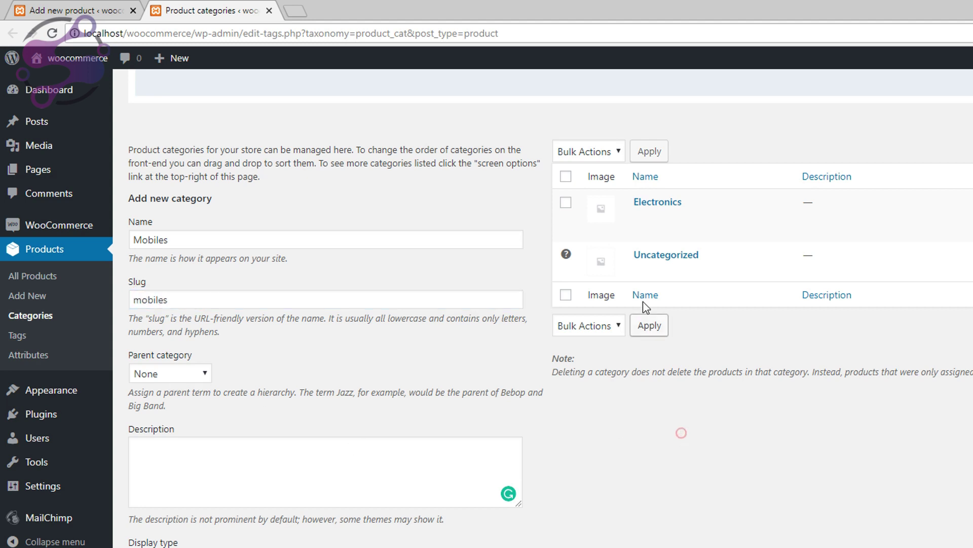
click(164, 375)
click(157, 405)
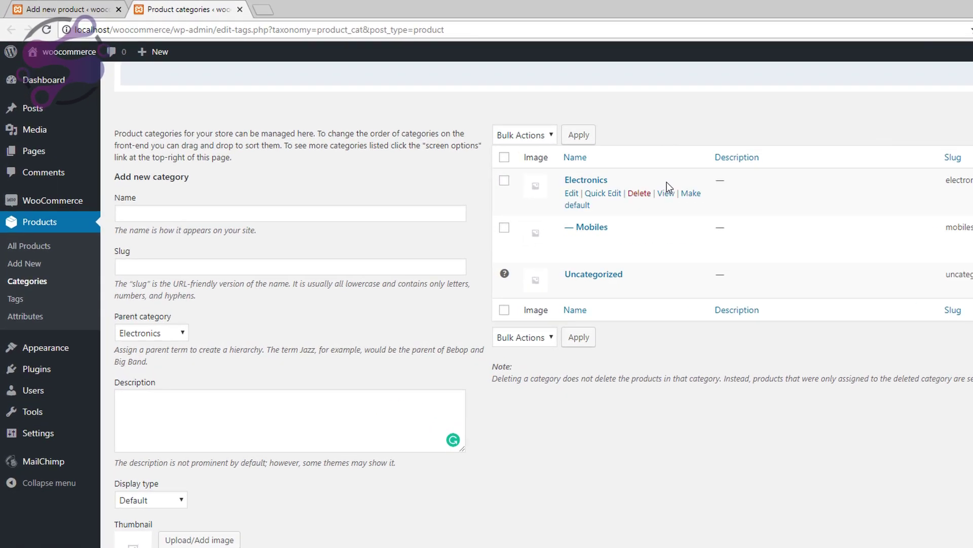
Switch back to the Iphone 6x plus new product editor tab.
mouse_move(472, 140)
mouse_move(633, 248)
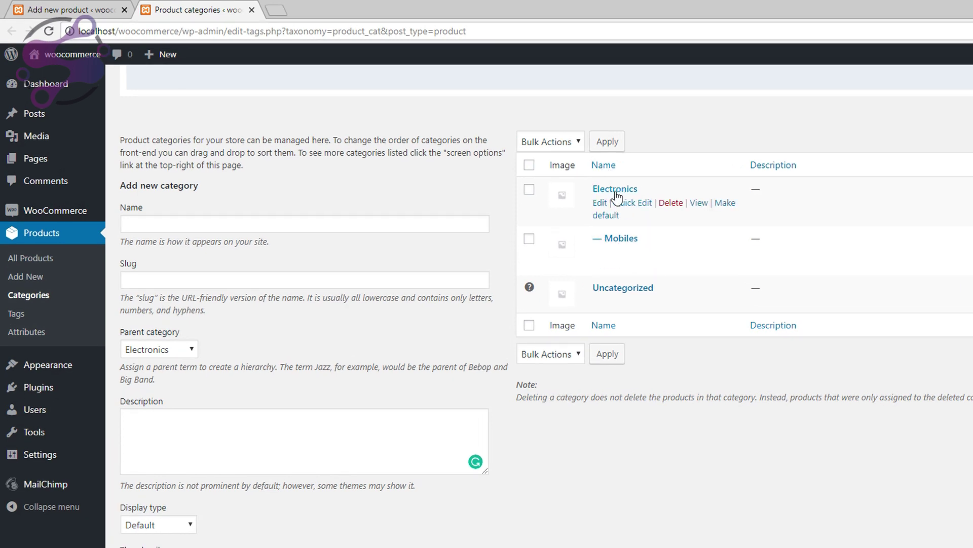
click(30, 9)
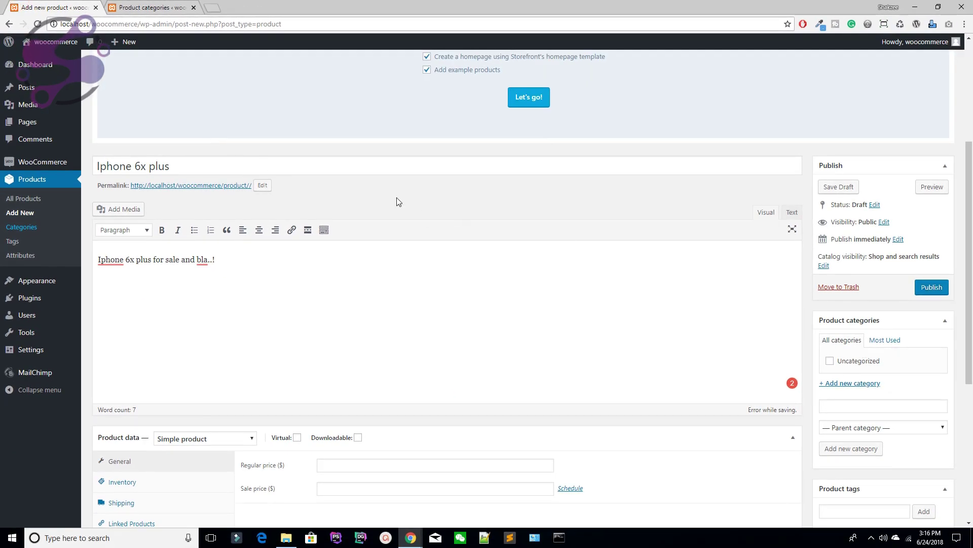
Reload the new product editor so the new categories are offered.
click(197, 165)
key(ctrl+a)
key(F5)
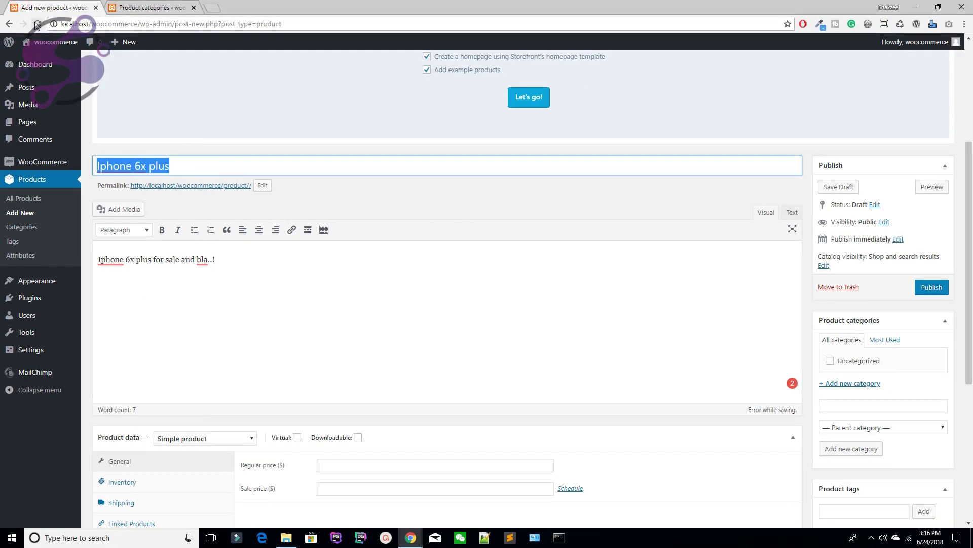
key(Return)
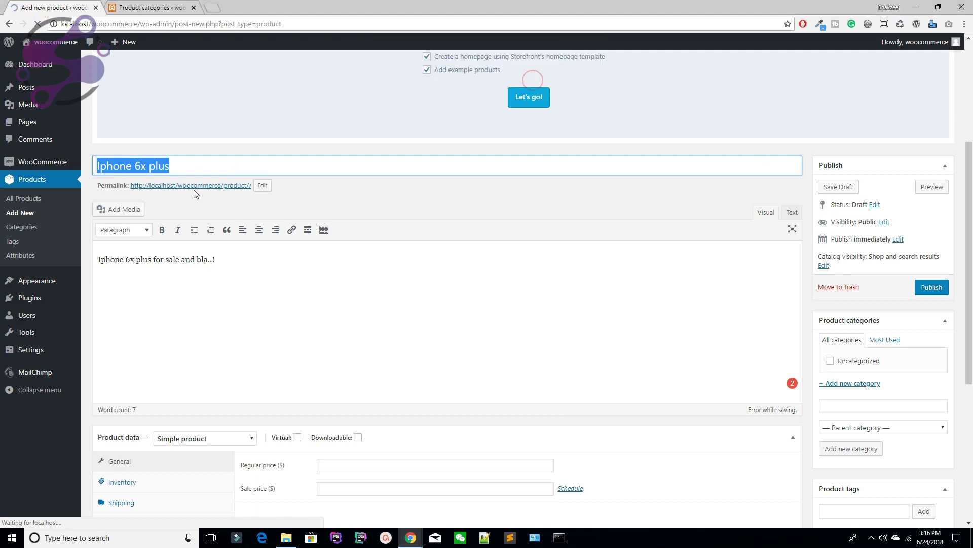
click(153, 7)
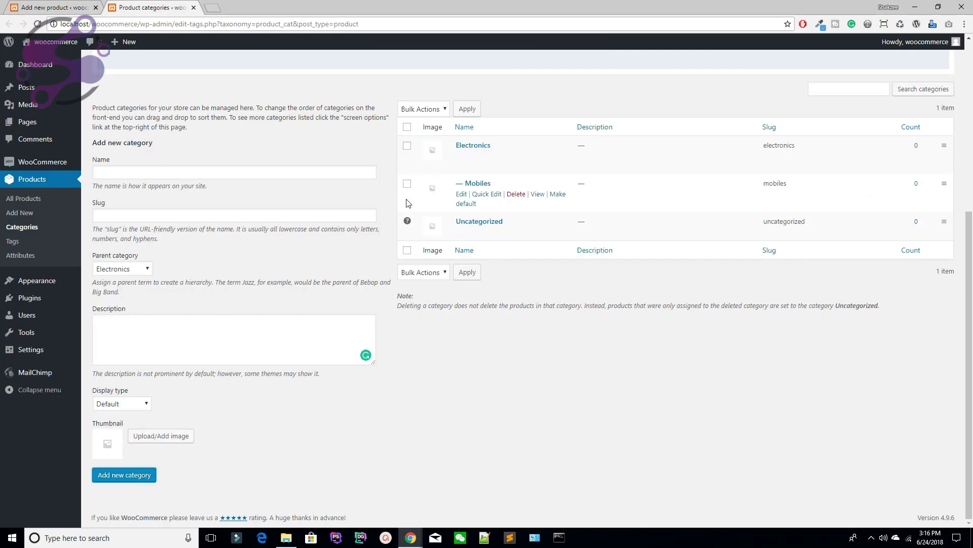
click(4, 4)
click(65, 4)
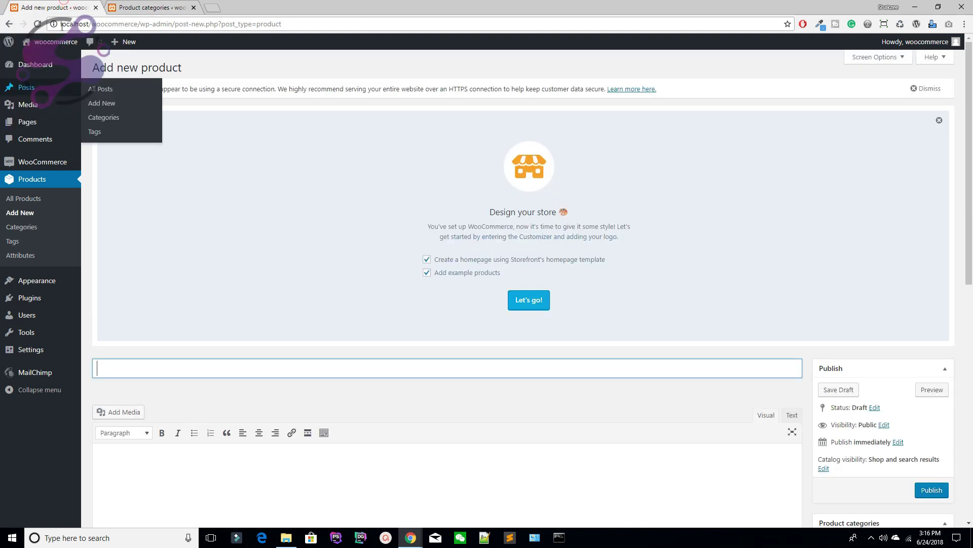
Re-enter the title 'Iphone 6x plus' and start typing the product description.
text(Iphone 6x plus)
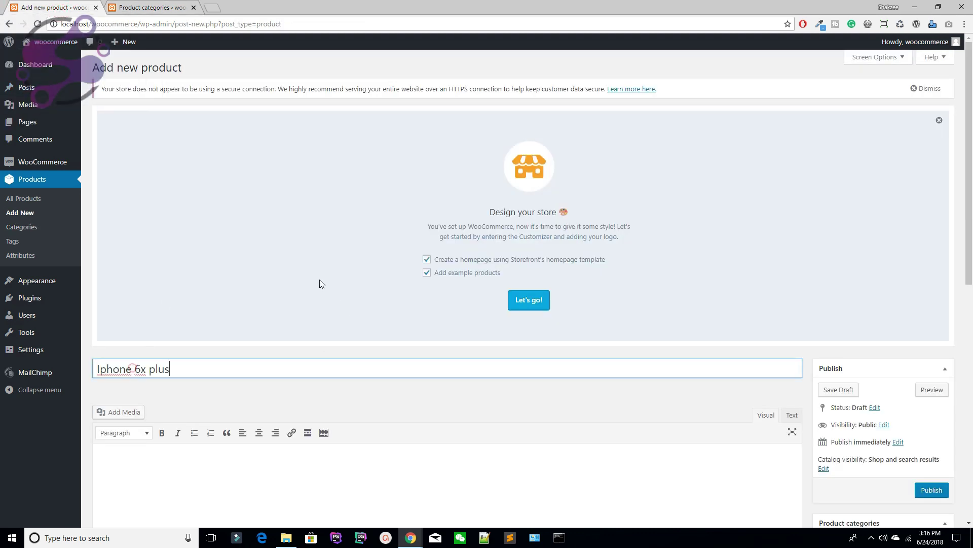
scroll(321, 282, down, 3)
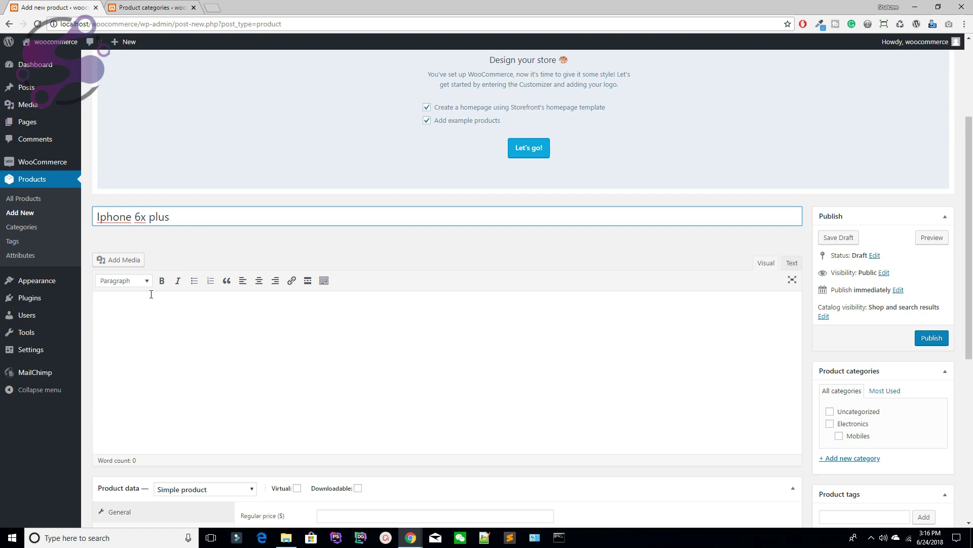
click(203, 330)
text(YO)
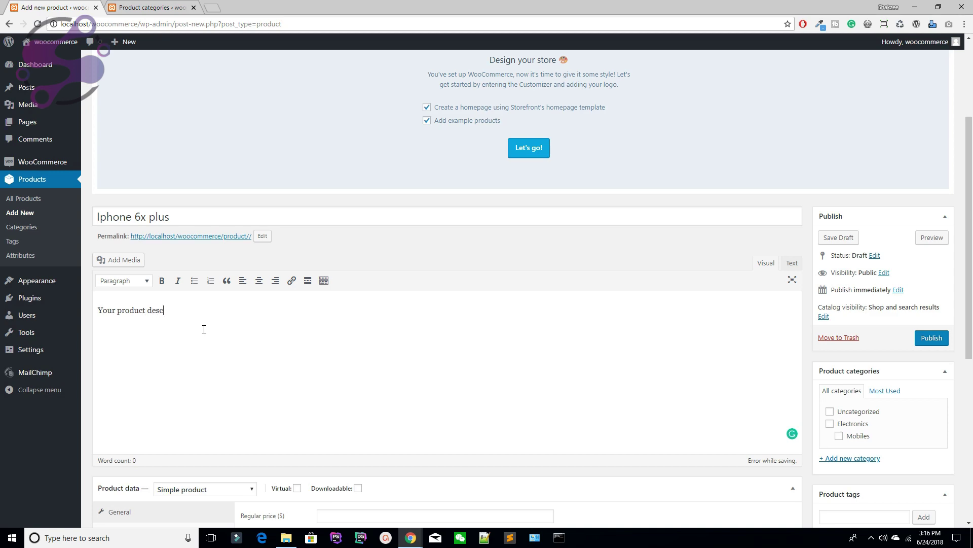
Create a new Apple category with Mobiles as its parent.
scroll(228, 340, down, 3)
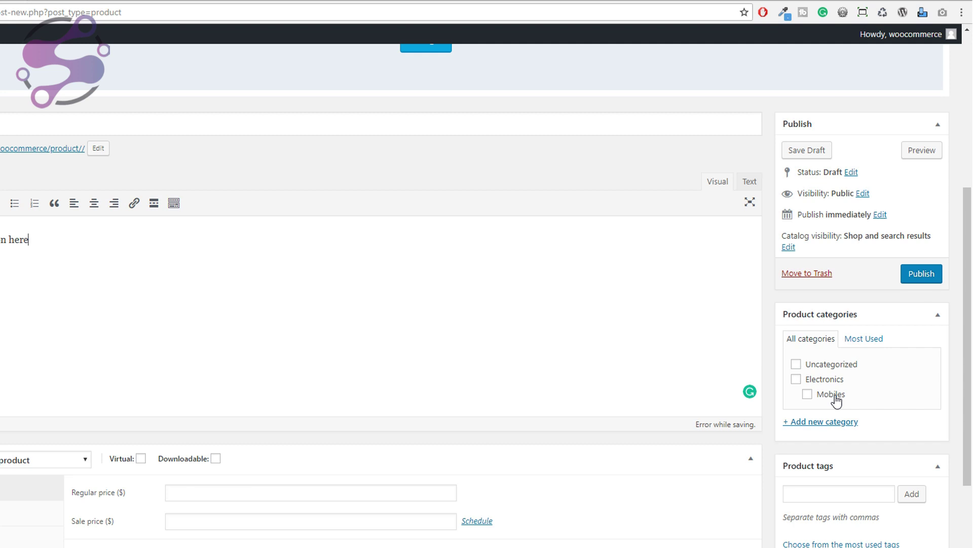
click(813, 421)
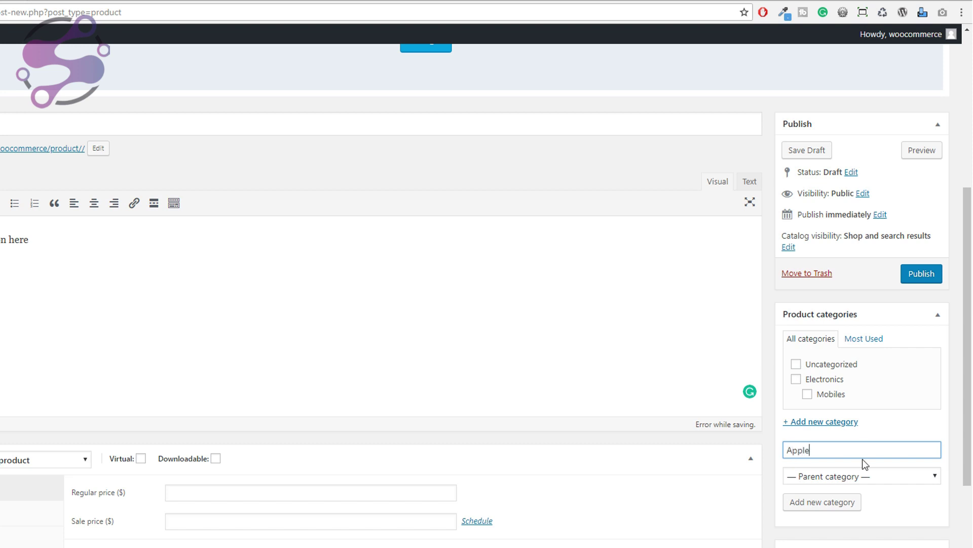
click(802, 476)
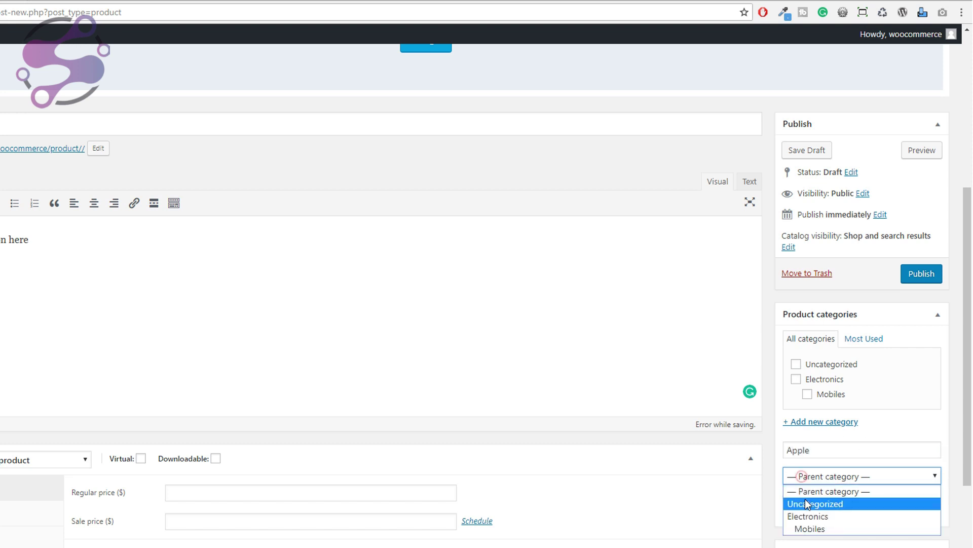
click(808, 527)
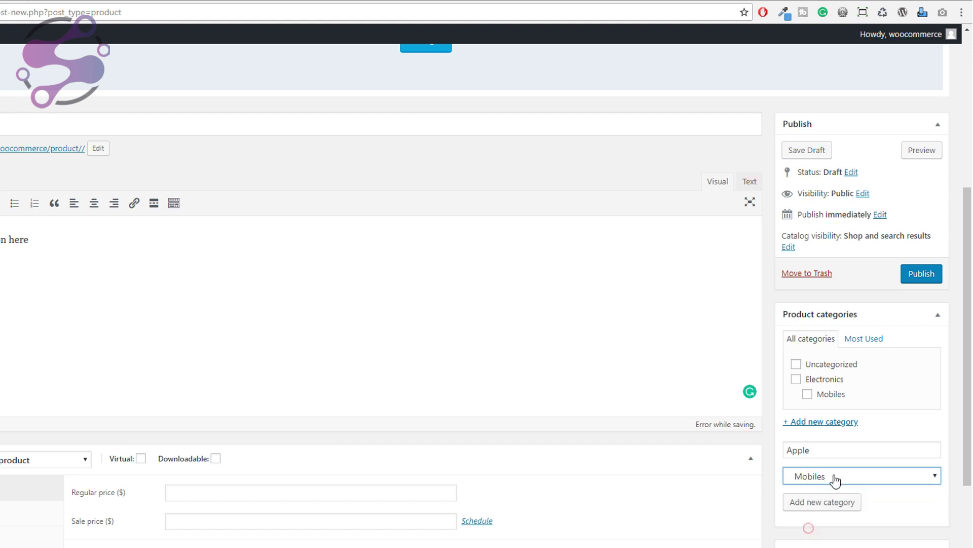
click(817, 504)
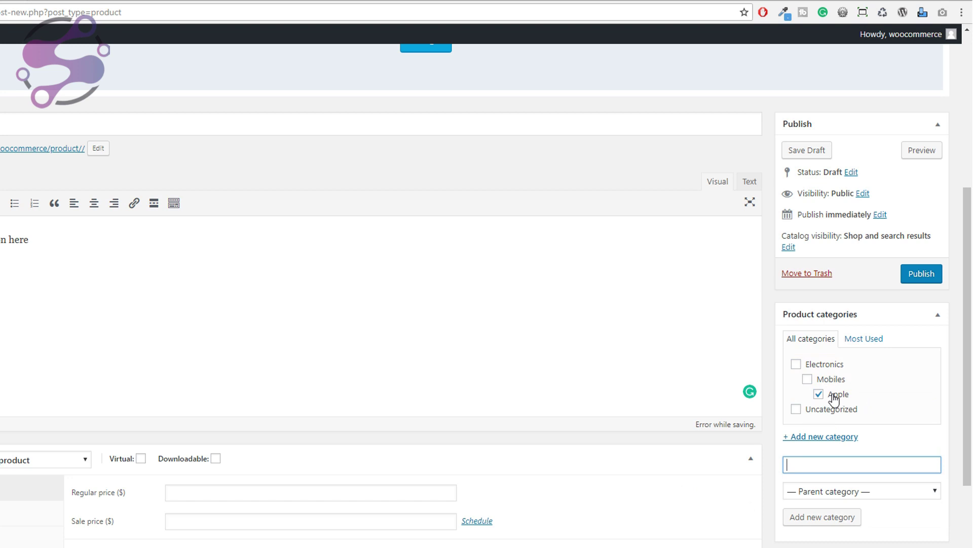
Also tick Mobiles so the product is filed under both categories.
click(806, 380)
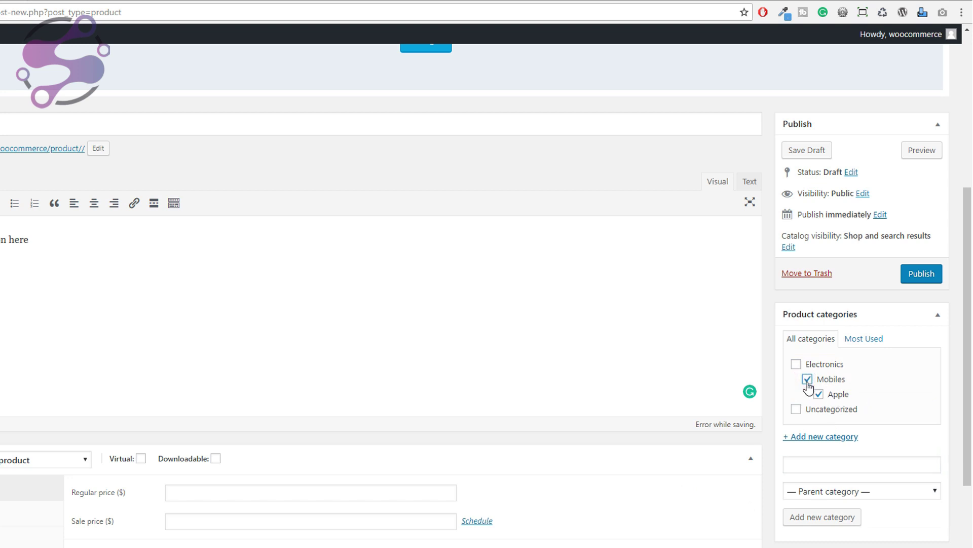
scroll(806, 380, up, 3)
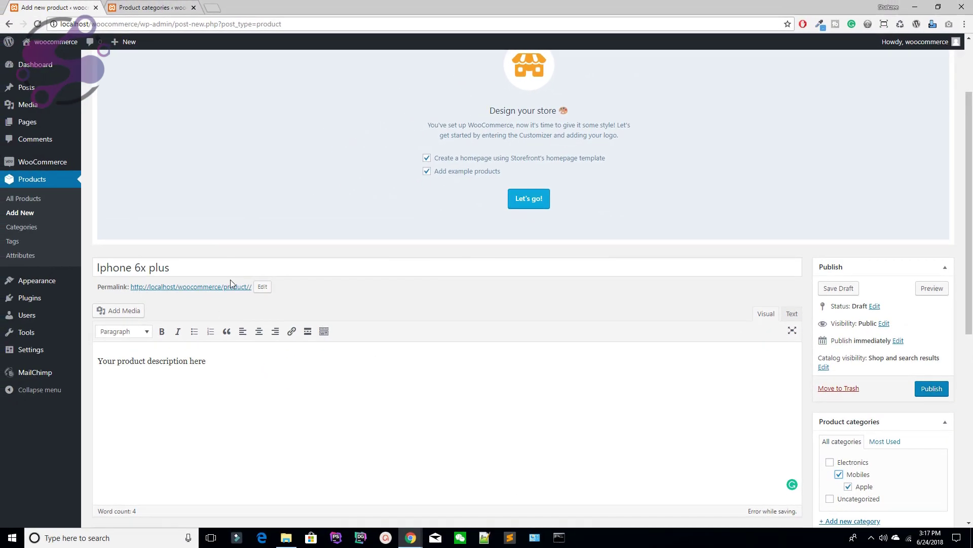
scroll(187, 298, down, 3)
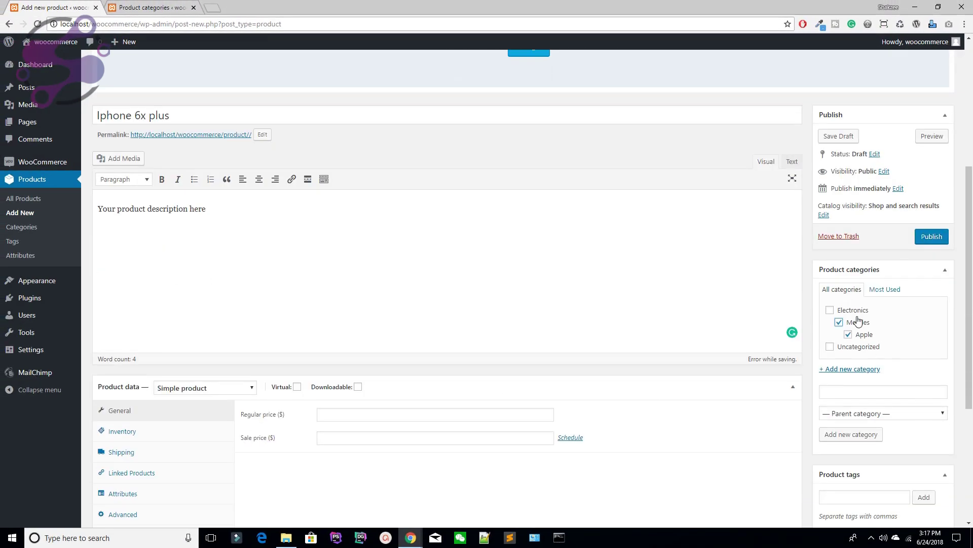
Add the product tags '32GB Ram' and 'Another tag'.
scroll(647, 324, down, 5)
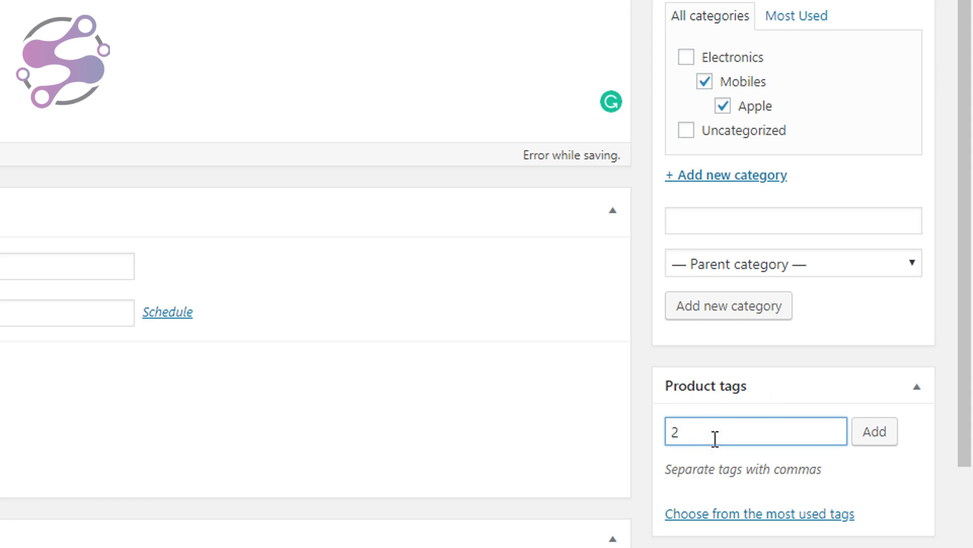
text(32G)
key(BackSpace)
key(BackSpace)
key(BackSpace)
text(32GB ra)
key(BackSpace)
key(BackSpace)
text(Ram)
key(Return)
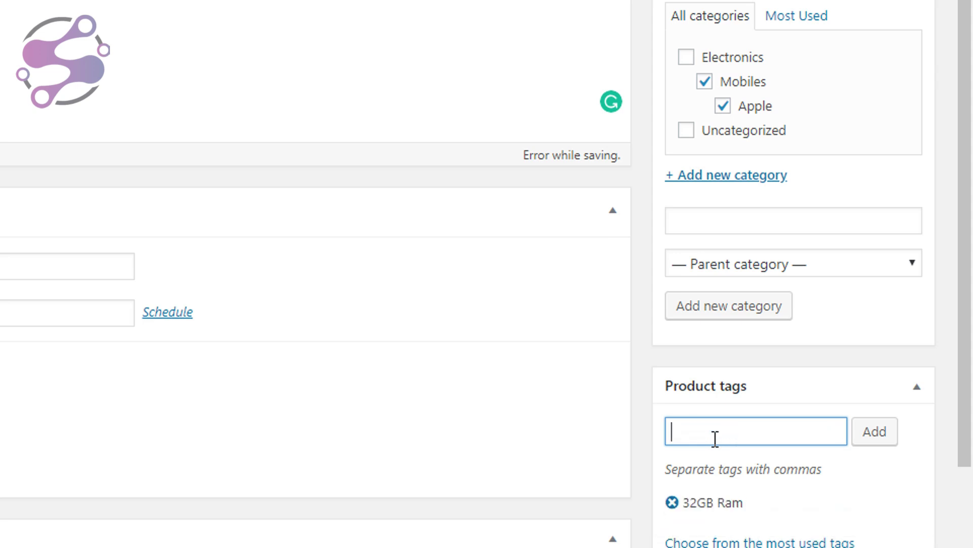
text(Another tag)
key(Return)
scroll(715, 439, down, 6)
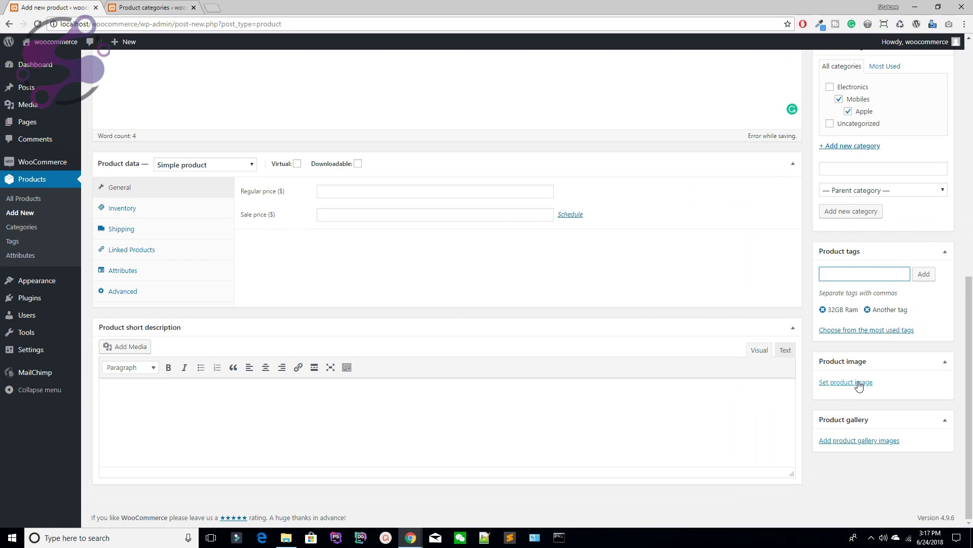
Open the product image uploader, browse Downloads, then cancel the file dialog.
click(859, 384)
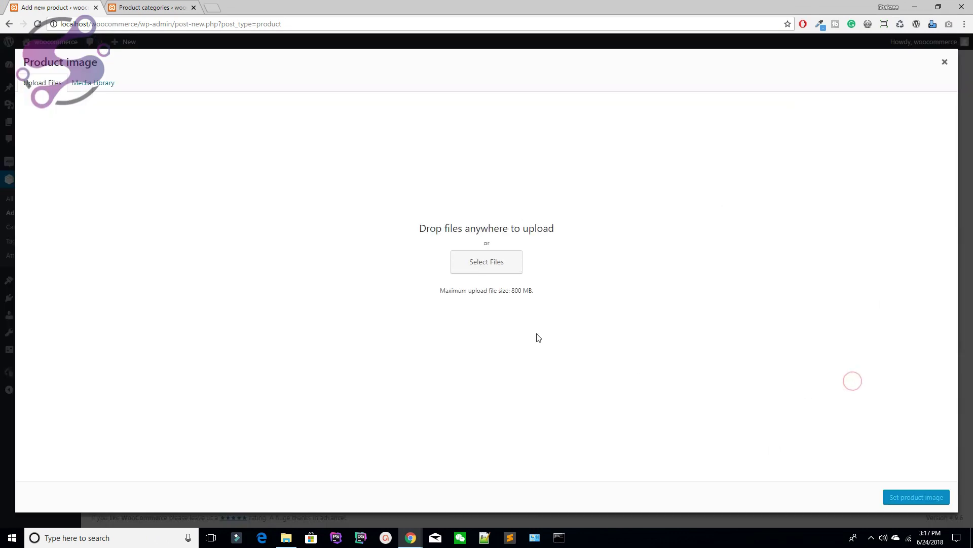
click(485, 272)
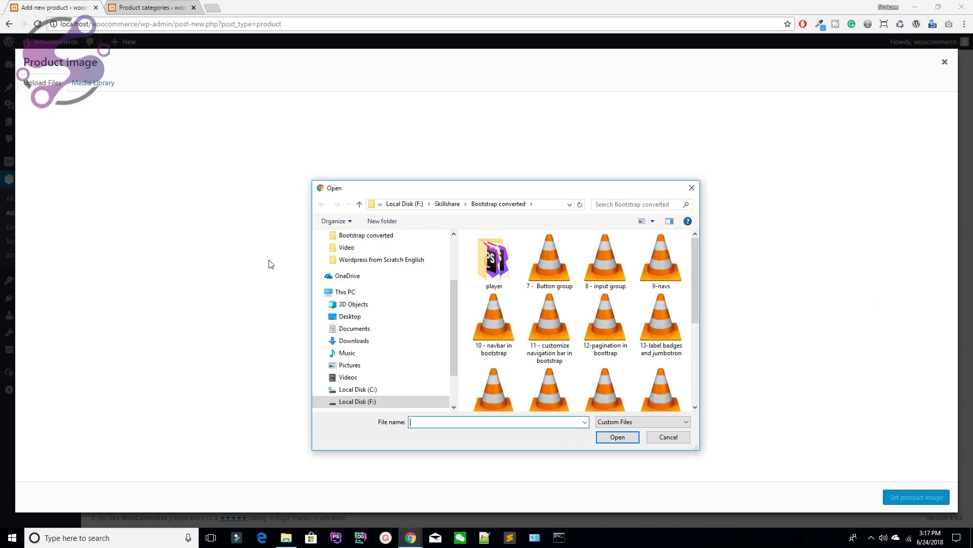
scroll(357, 279, up, 3)
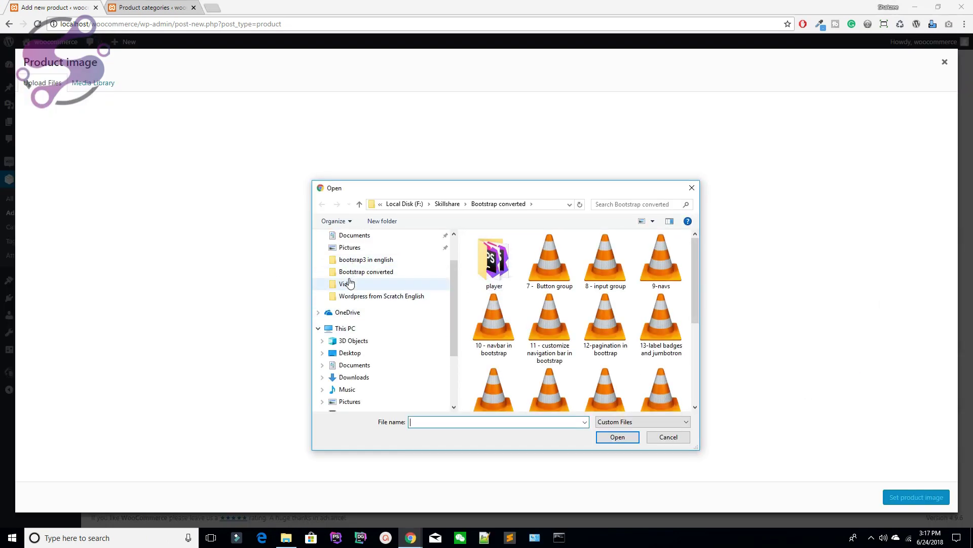
click(350, 268)
scroll(544, 310, down, 2)
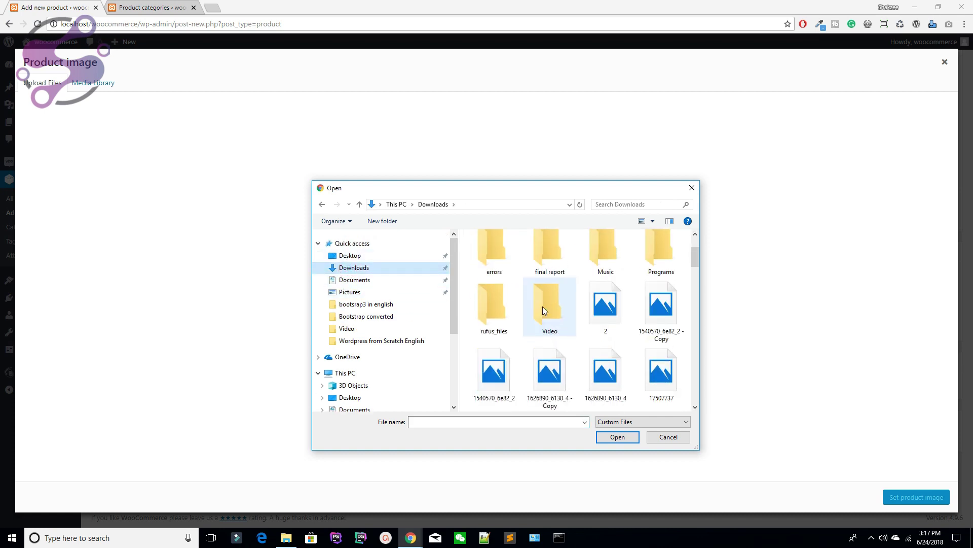
click(692, 188)
Search Google for 'iphone 6x plus' in a new tab and browse the image results.
key(ctrl+t)
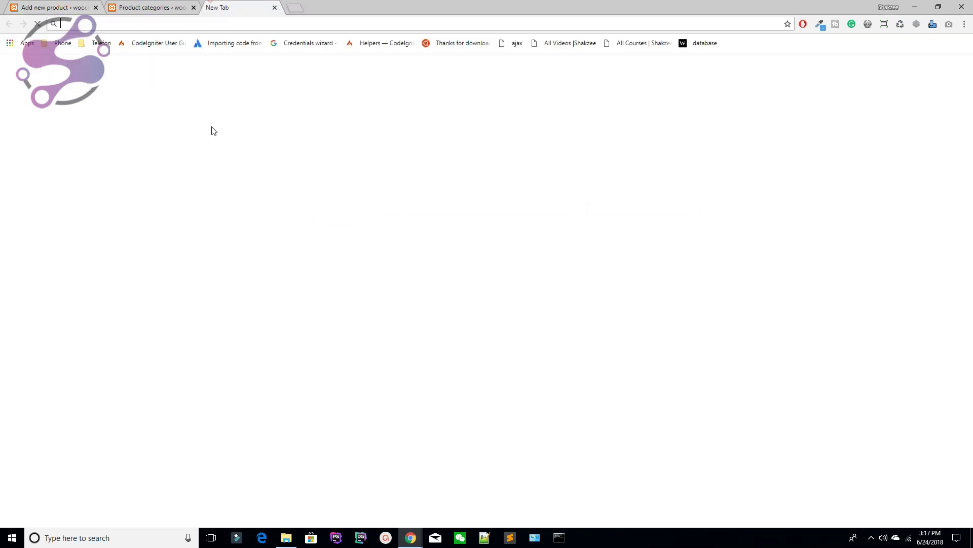
text(google)
key(Return)
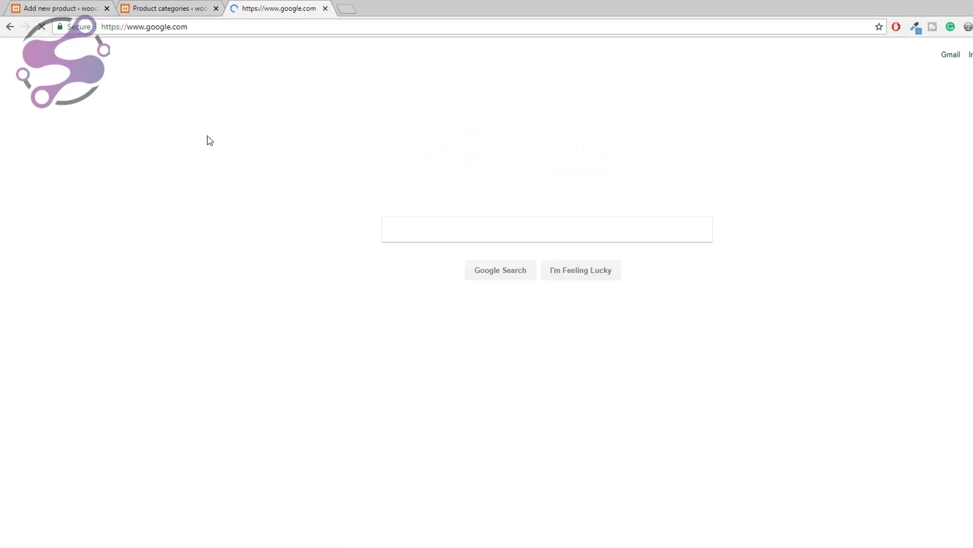
text(ipoh)
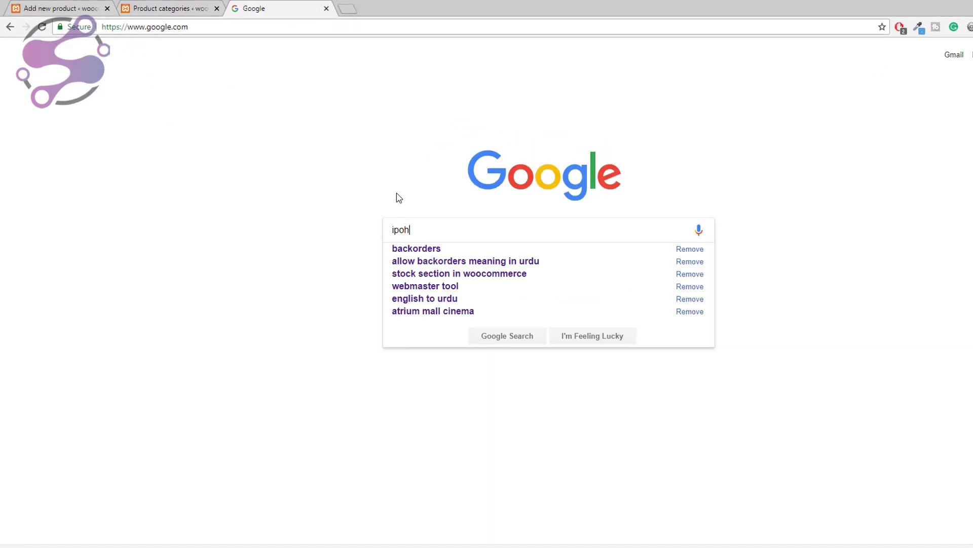
key(BackSpace)
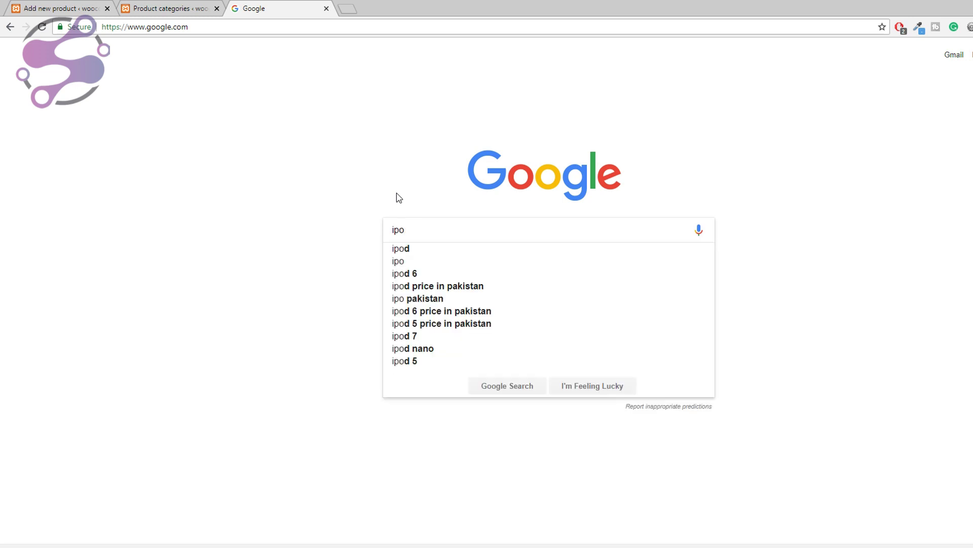
text(hone 6)
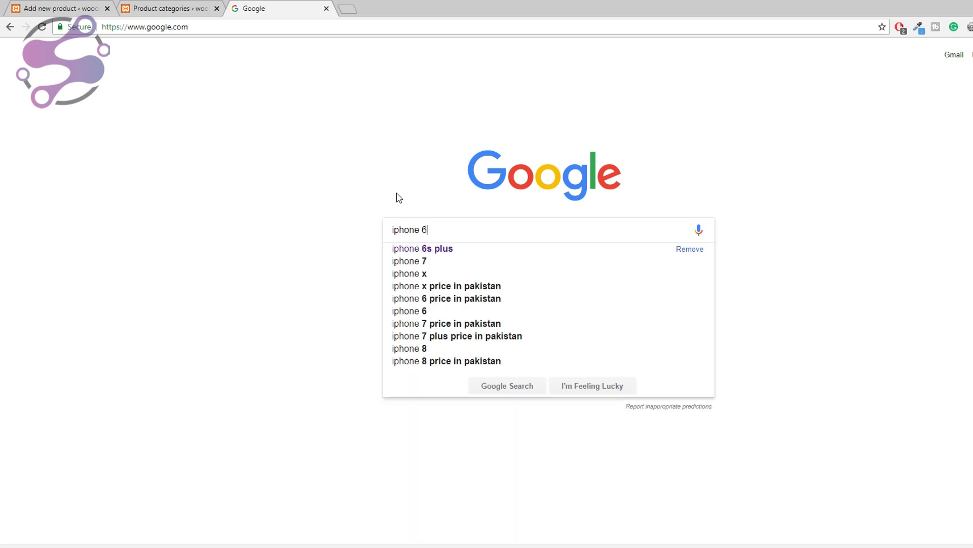
text(x plus)
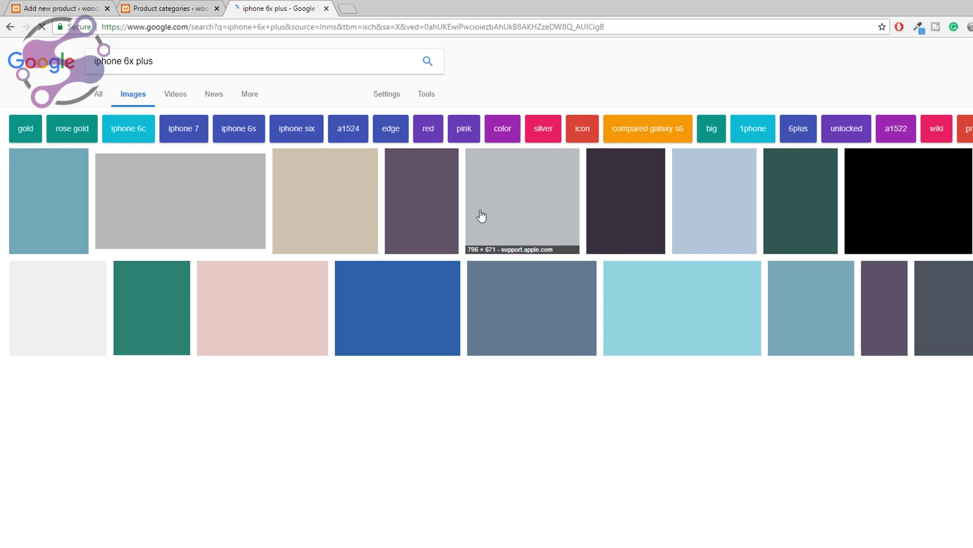
scroll(481, 216, down, 1)
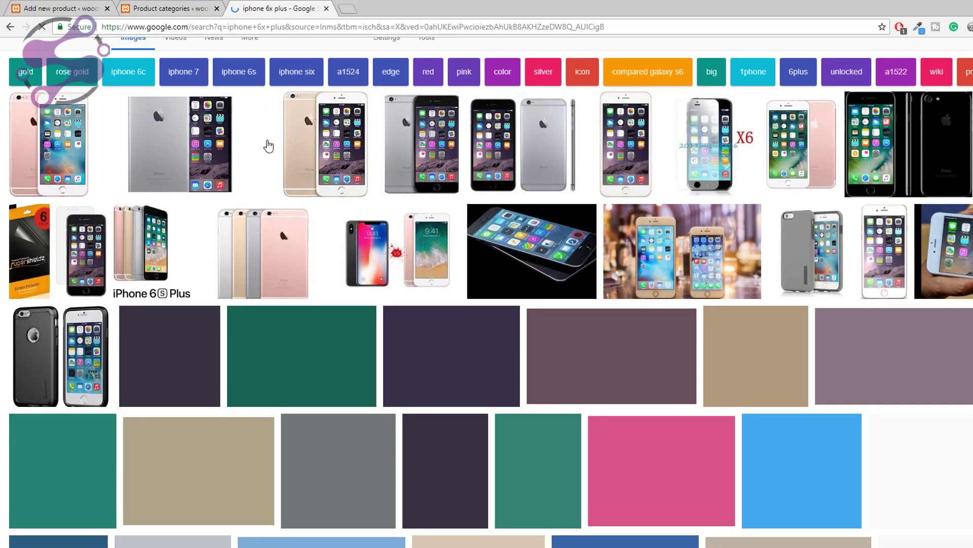
right_click(299, 122)
click(279, 126)
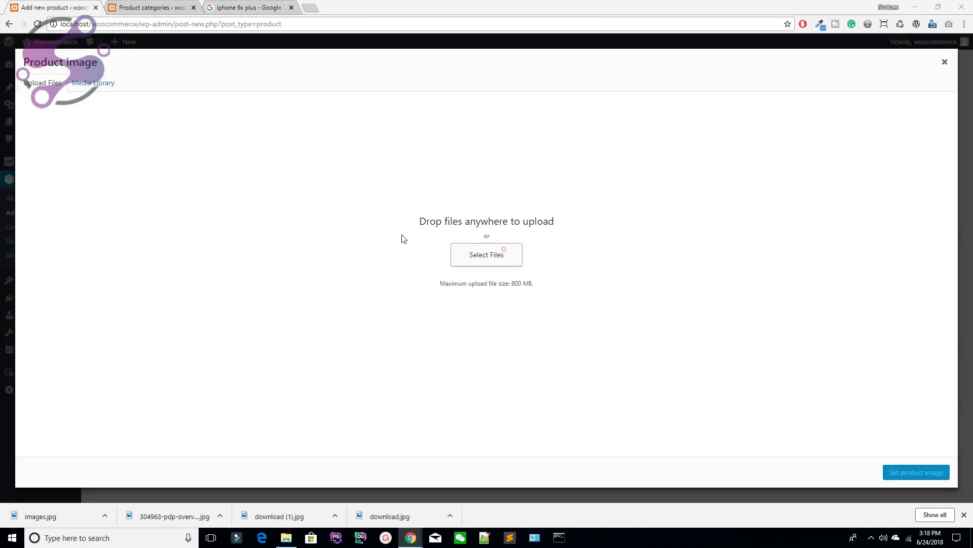
Upload images.jpg from Downloads and set it as the product image.
scroll(352, 264, up, 3)
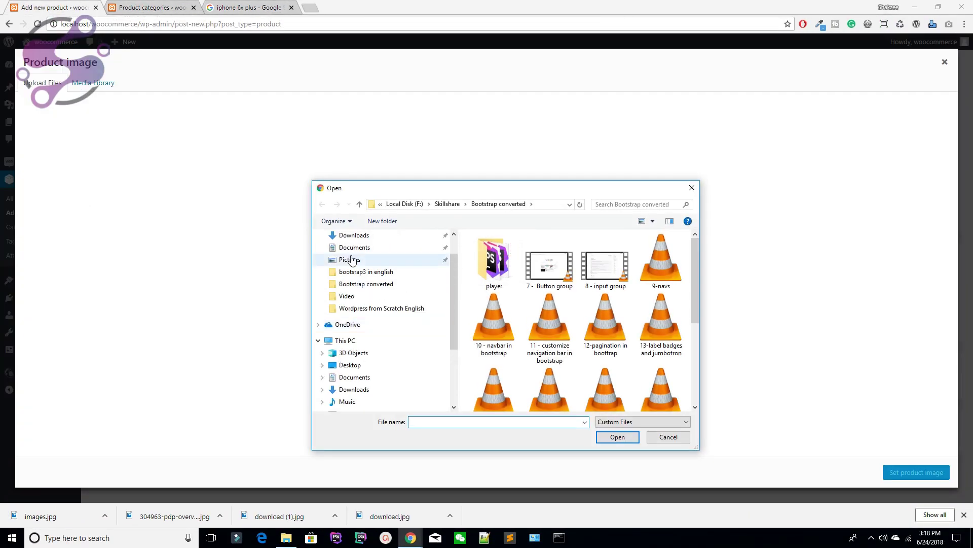
scroll(352, 265, up, 1)
click(354, 268)
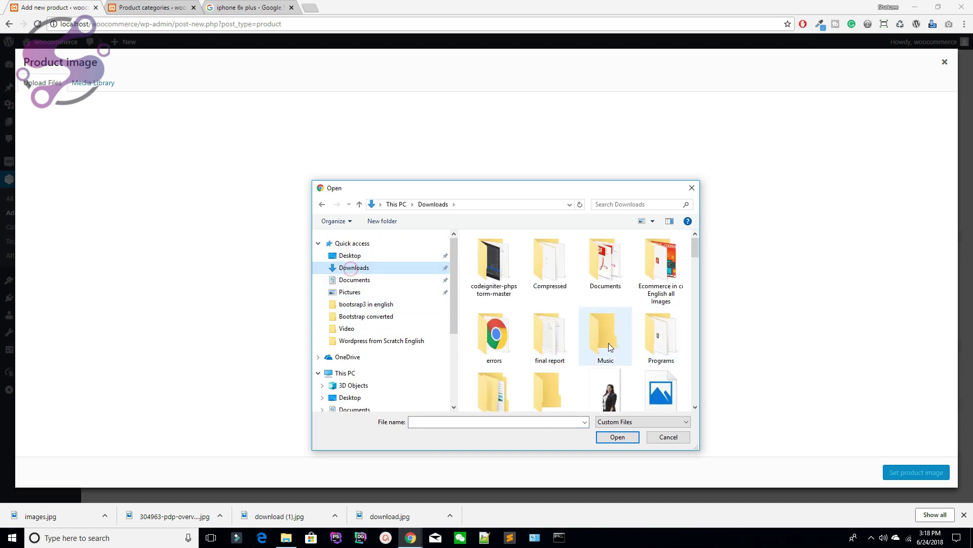
scroll(611, 344, down, 5)
scroll(611, 345, down, 10)
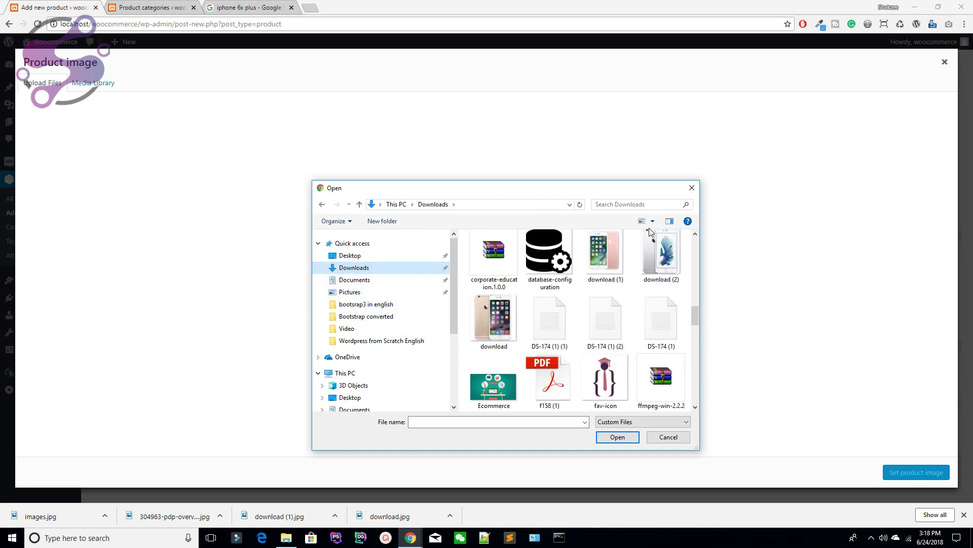
scroll(557, 297, down, 5)
scroll(563, 296, up, 1)
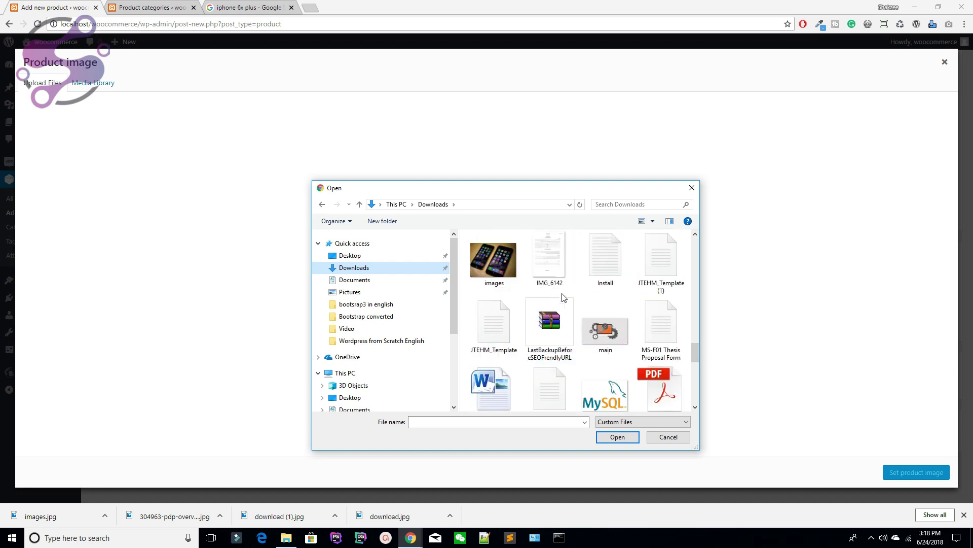
click(480, 268)
click(602, 440)
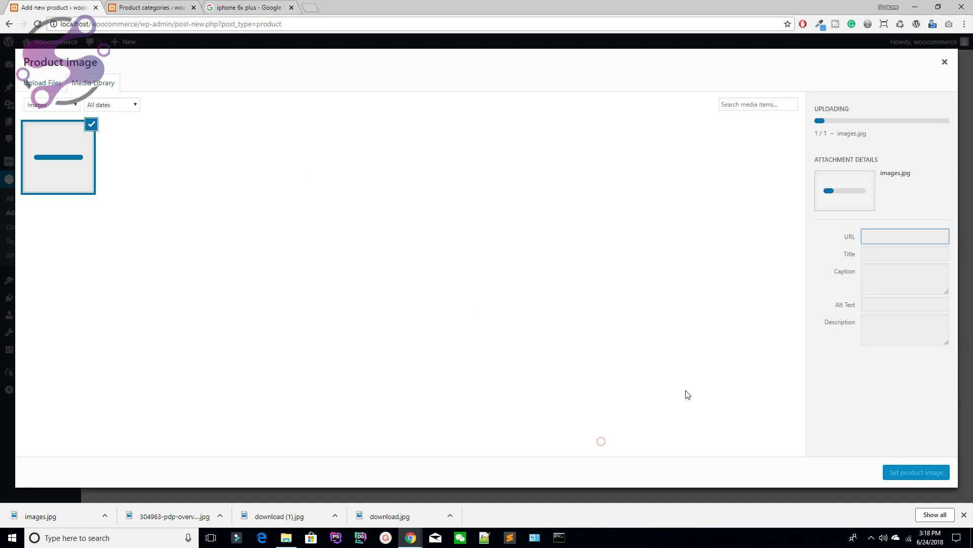
click(904, 466)
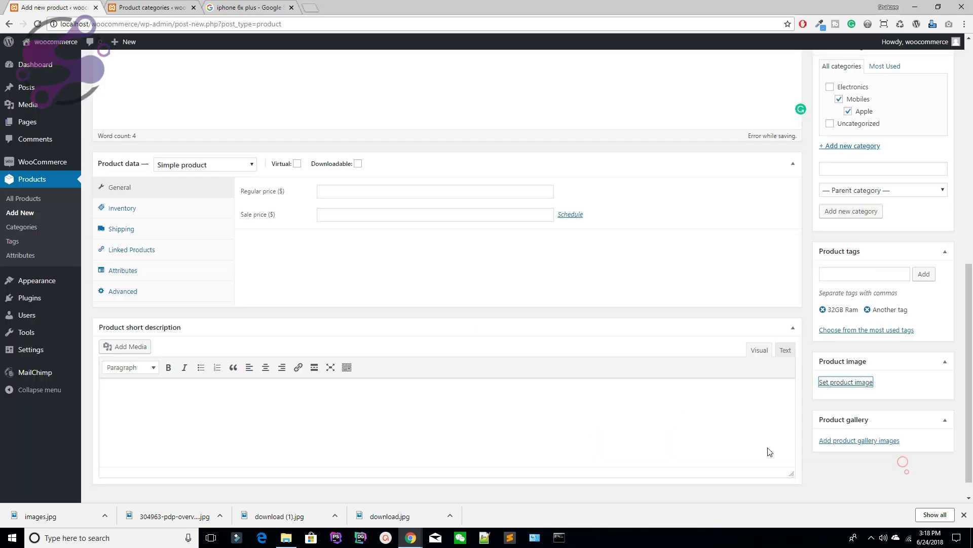
scroll(856, 305, down, 2)
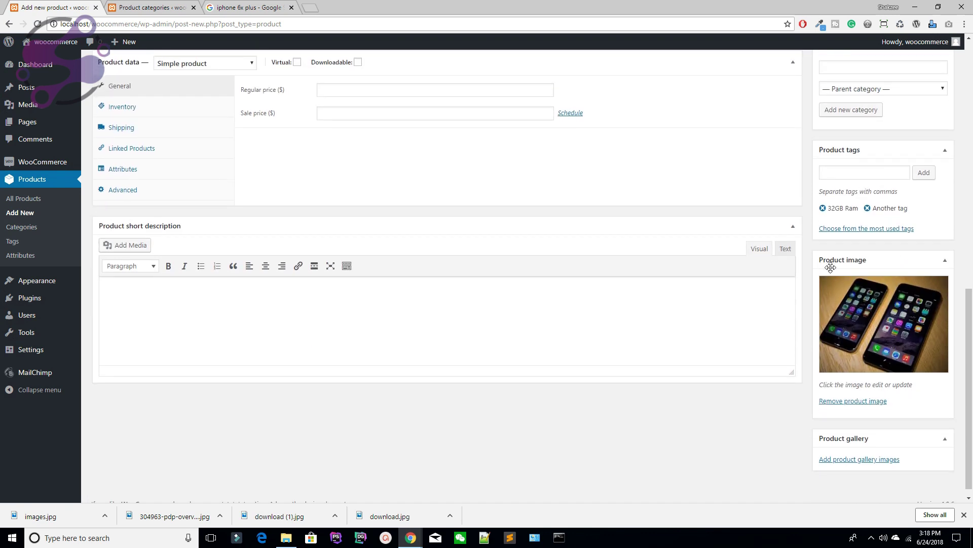
scroll(837, 279, down, 1)
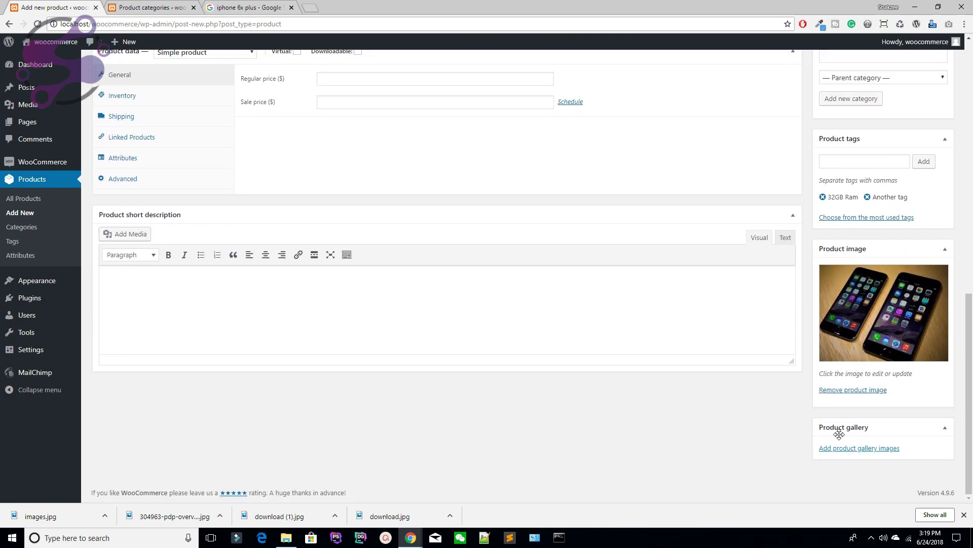
Upload download, download (1) and download (2) and add them to the product gallery.
click(847, 449)
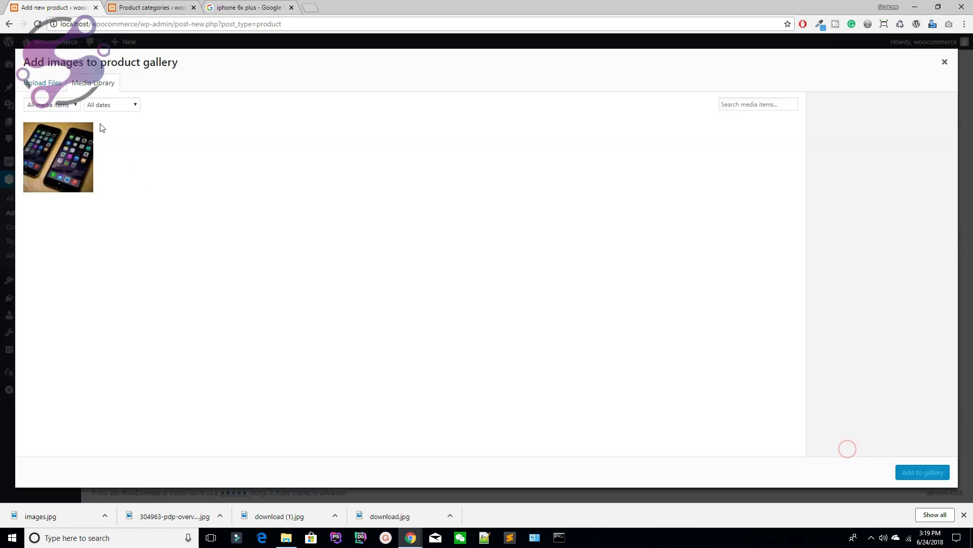
click(46, 82)
click(511, 255)
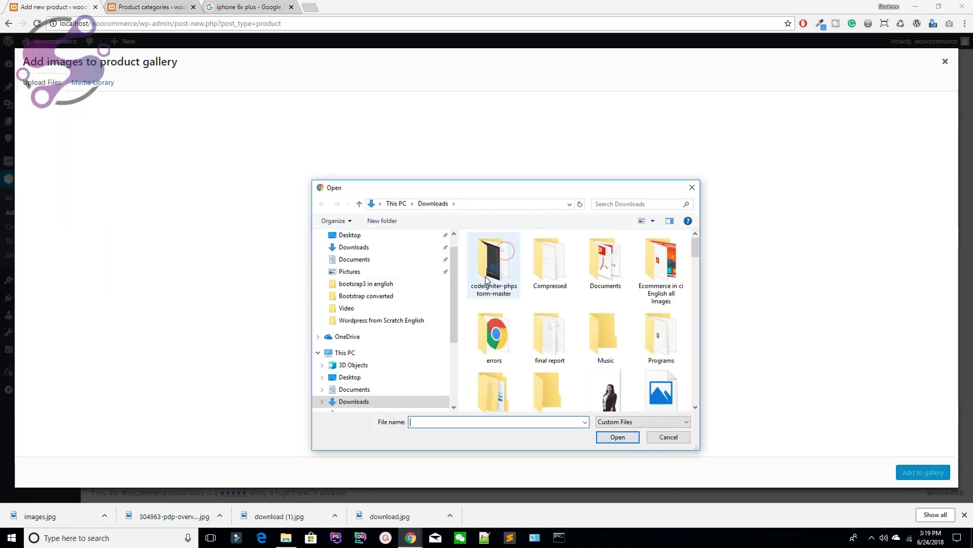
scroll(497, 280, down, 5)
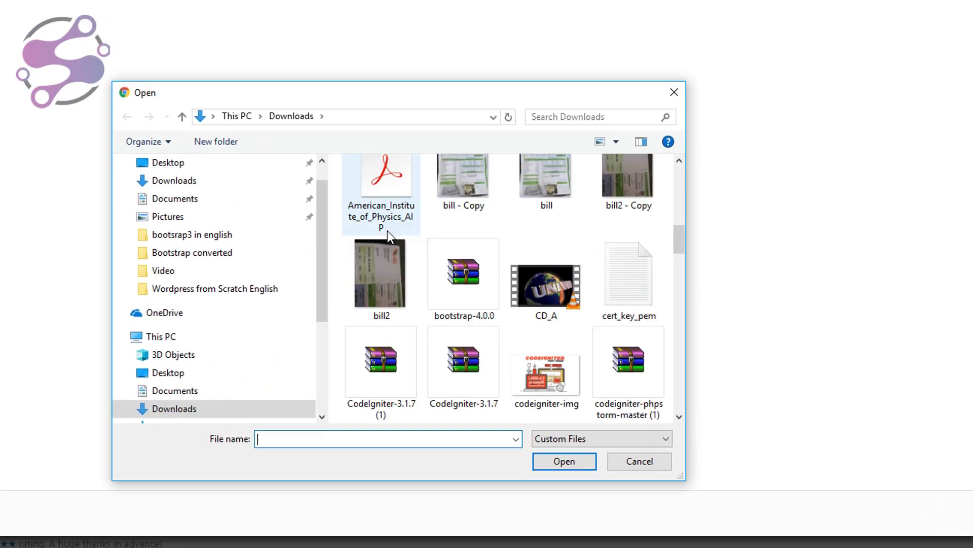
scroll(388, 230, down, 8)
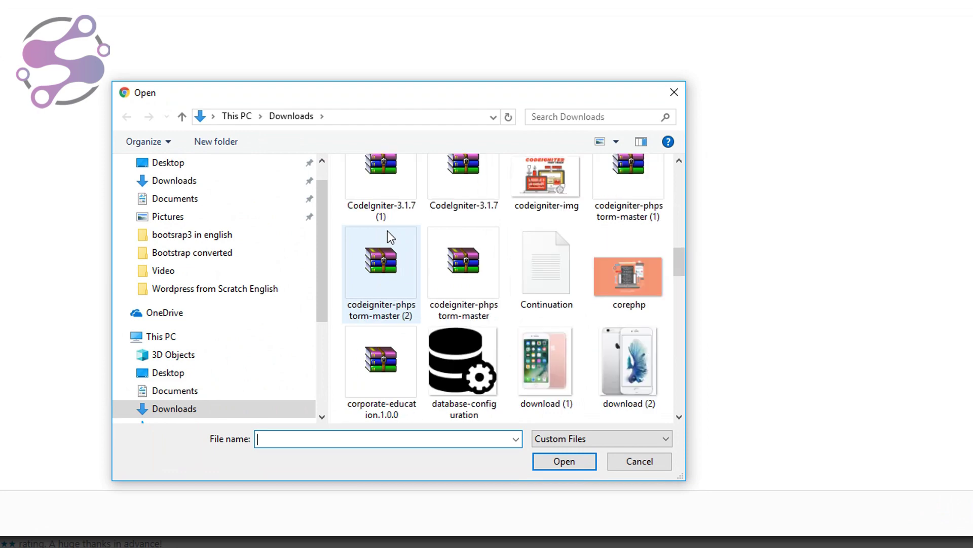
click(540, 200)
ctrl+click(396, 320)
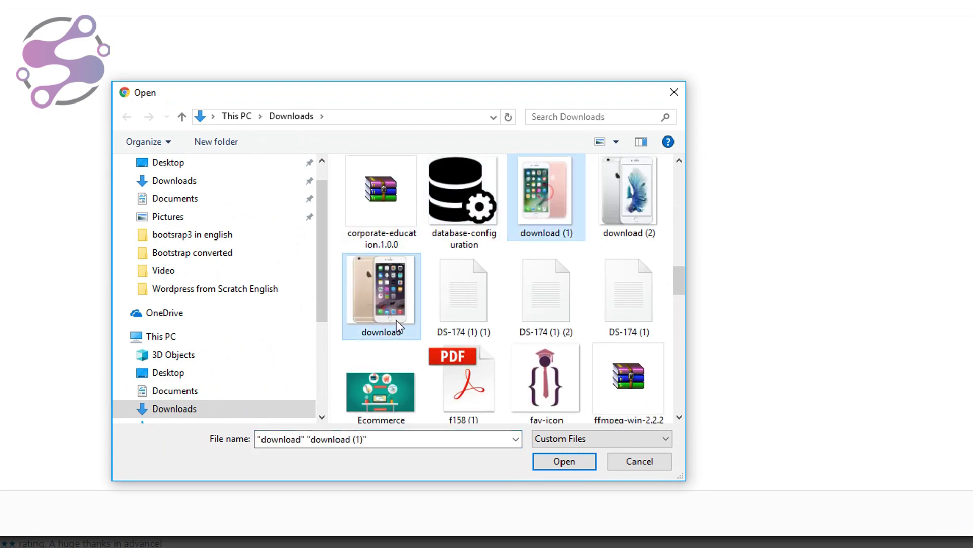
ctrl+click(631, 236)
click(564, 461)
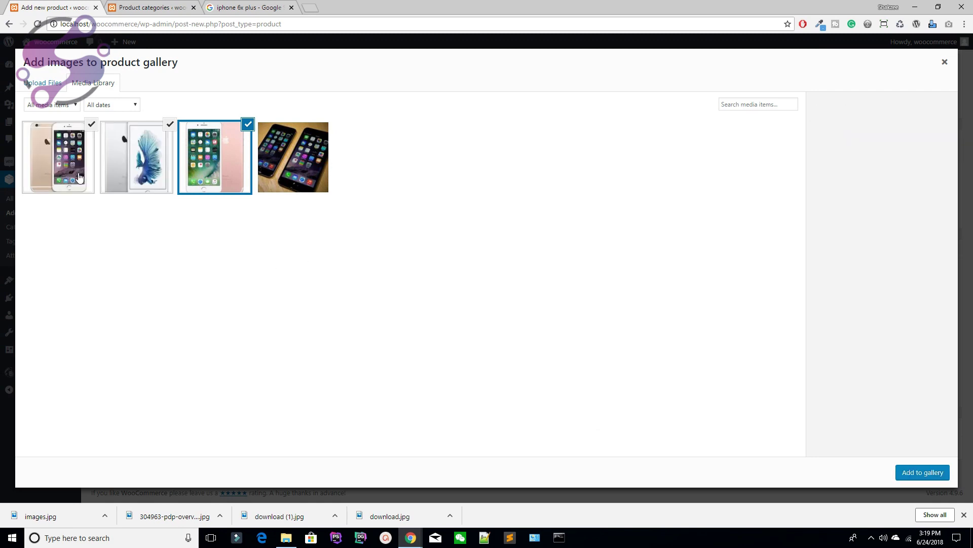
click(897, 471)
scroll(838, 443, down, 1)
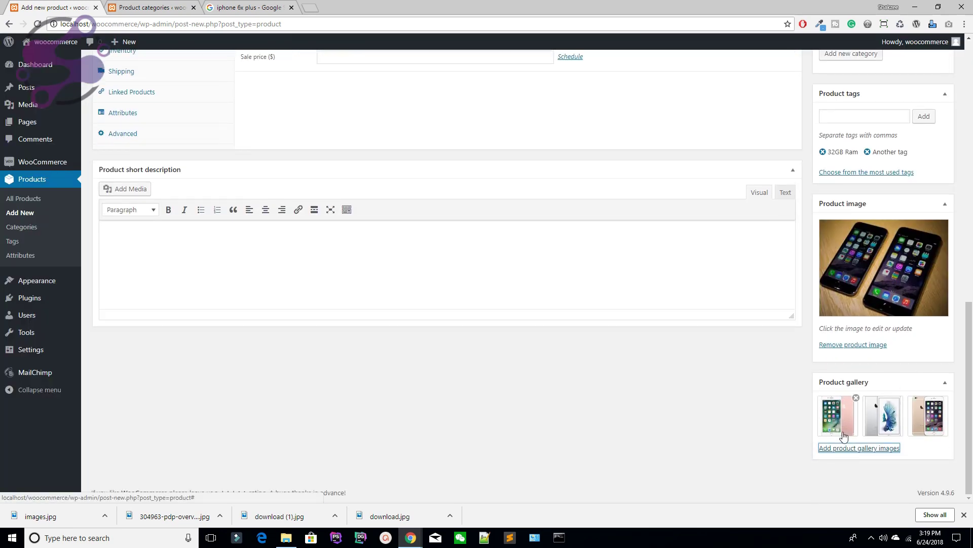
scroll(846, 400, up, 8)
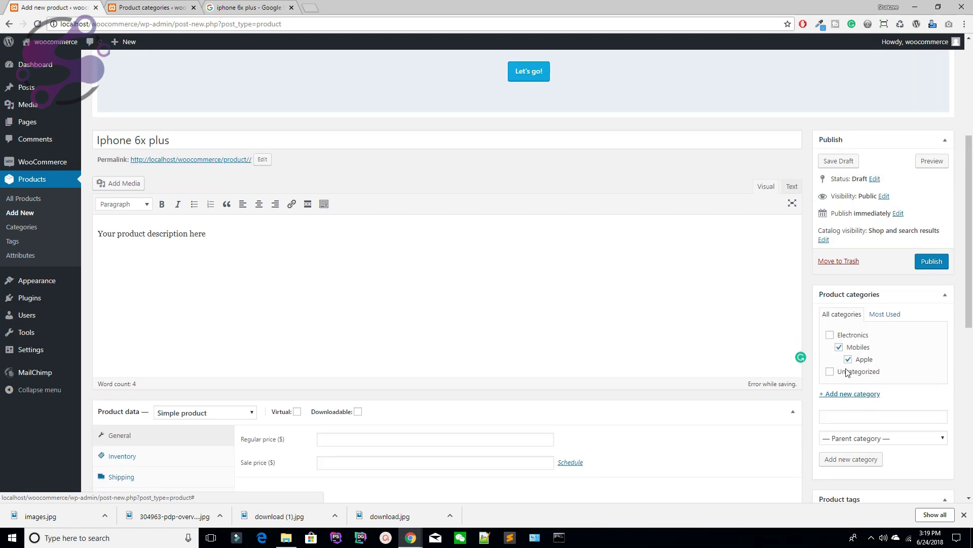
Preview the product page and cycle through its gallery pictures.
scroll(842, 374, down, 3)
scroll(919, 182, up, 5)
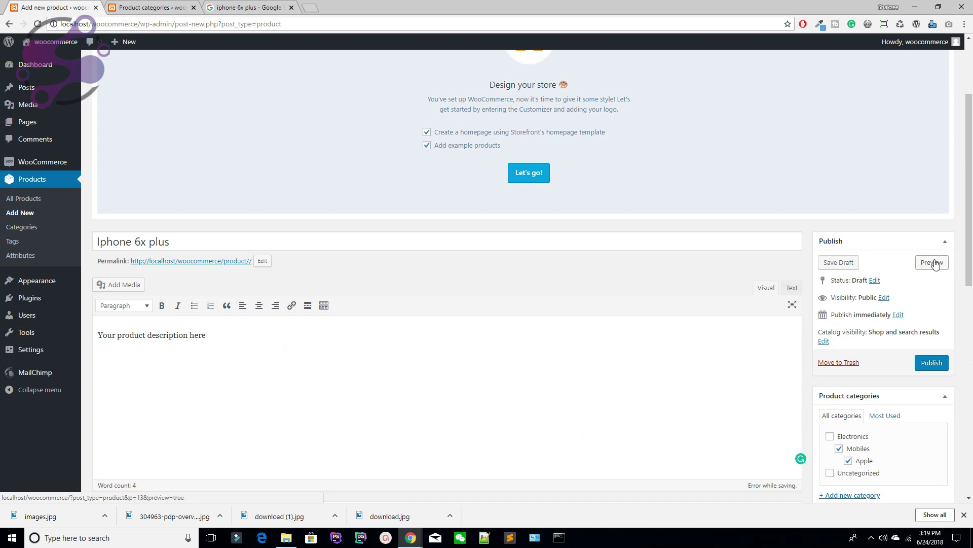
click(935, 263)
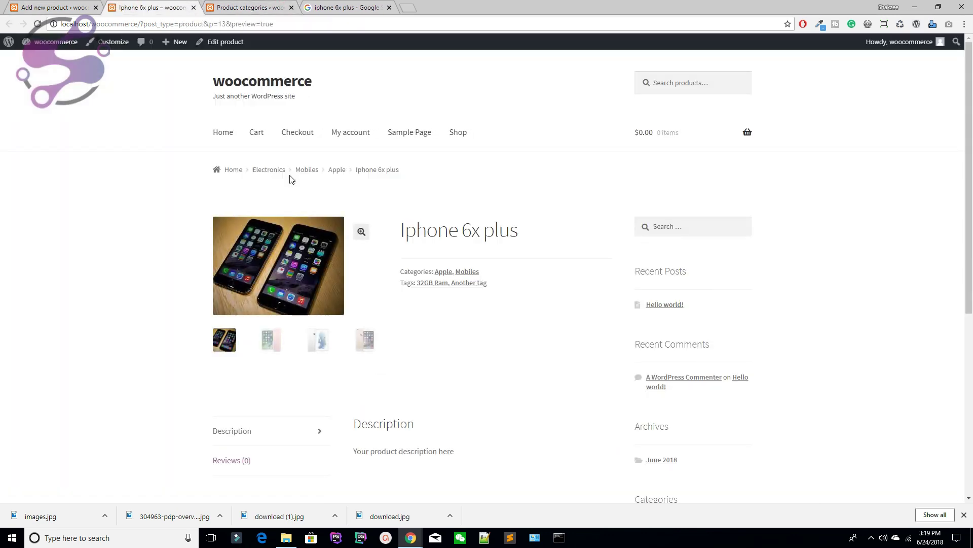
scroll(291, 179, down, 3)
click(266, 199)
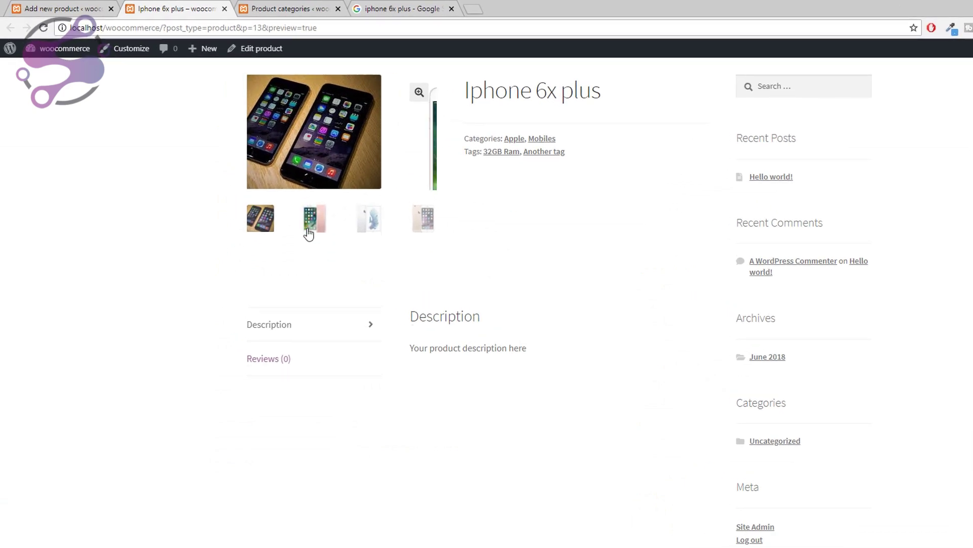
click(369, 252)
click(424, 254)
Check the product title and categories line on the preview page.
scroll(300, 256, up, 2)
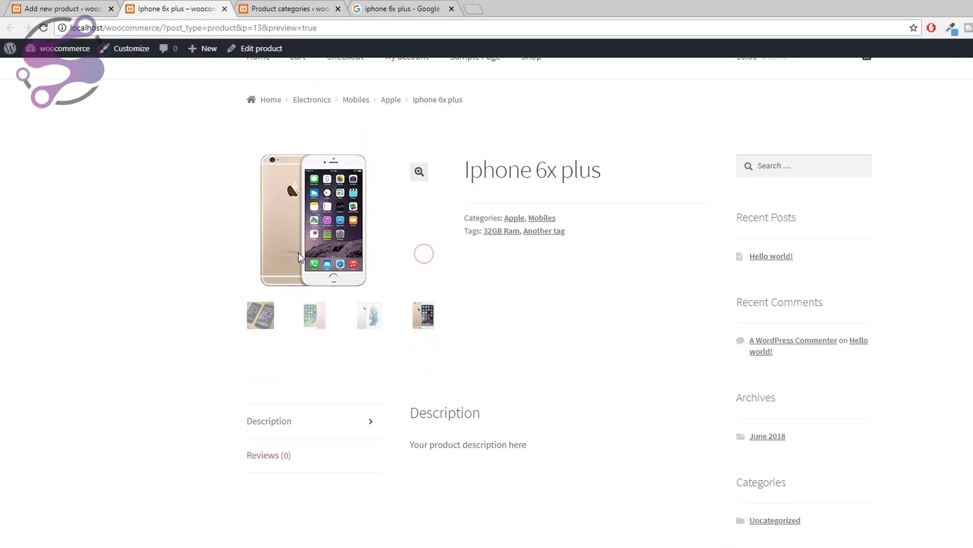
scroll(298, 252, up, 1)
scroll(446, 188, down, 1)
drag(468, 199, 607, 198)
click(621, 198)
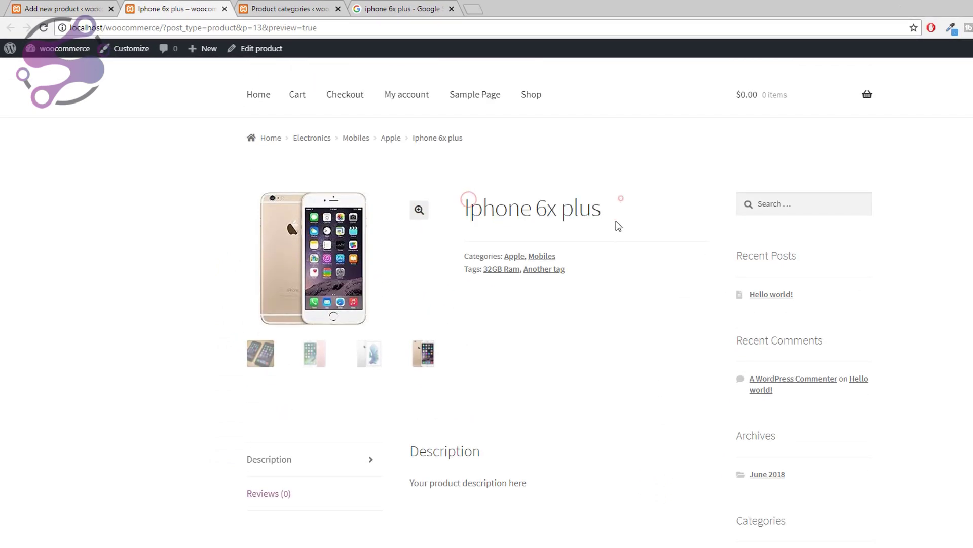
drag(464, 256, 643, 256)
click(643, 256)
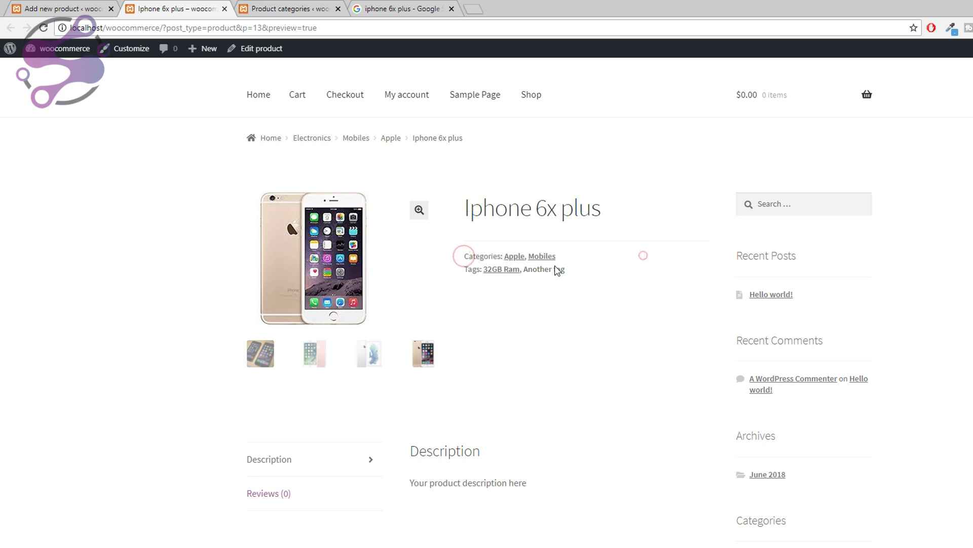
Check the Description section's text, then return to the Add new product tab.
scroll(560, 268, down, 1)
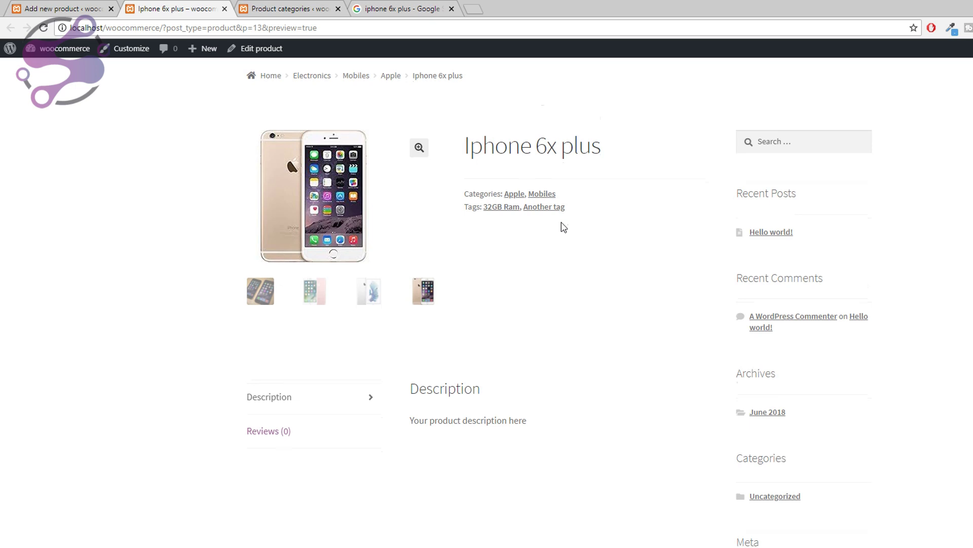
scroll(561, 226, down, 2)
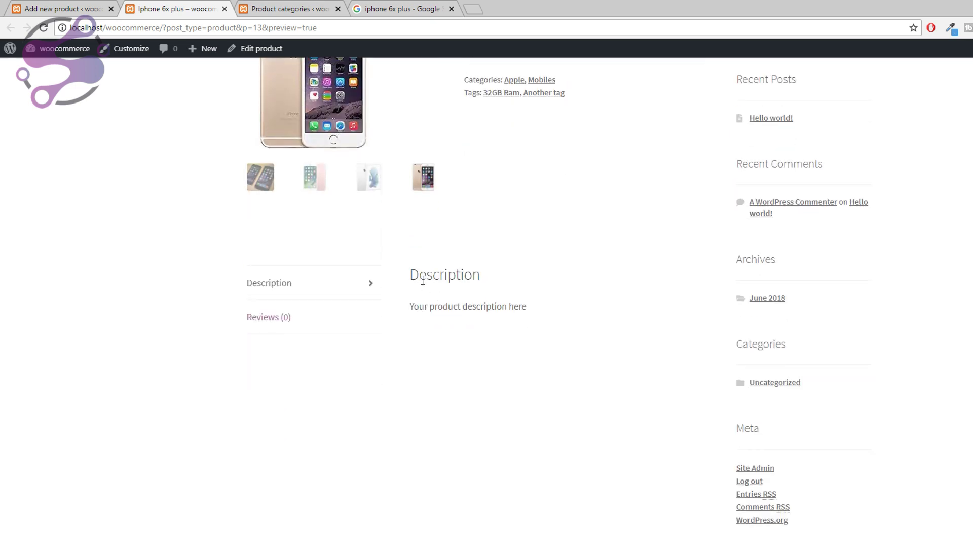
click(297, 290)
click(416, 274)
scroll(441, 284, down, 2)
scroll(446, 279, up, 4)
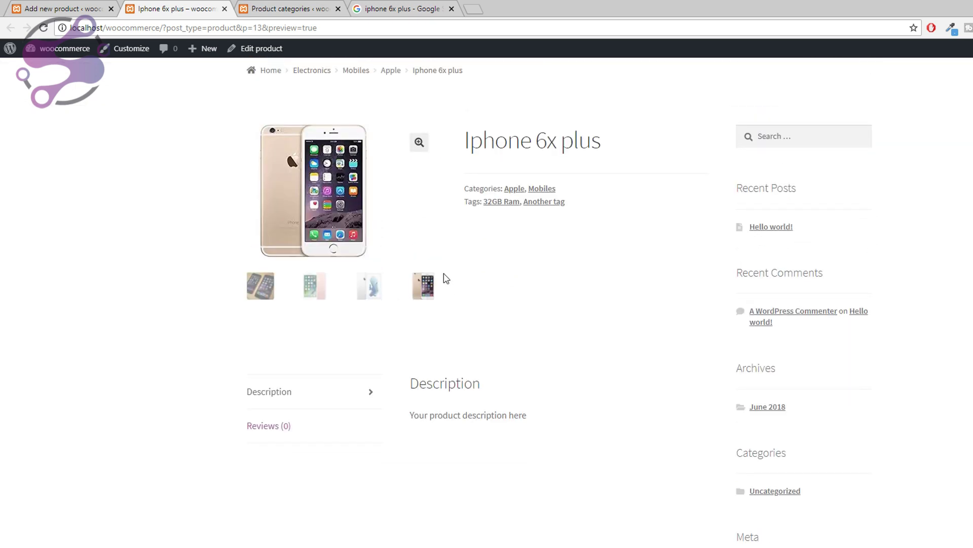
drag(411, 417, 572, 417)
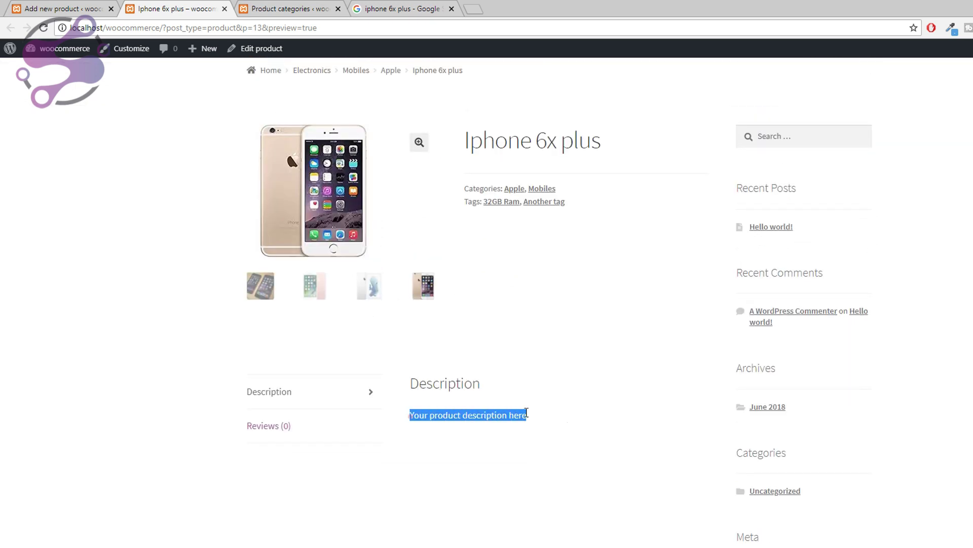
click(427, 446)
scroll(312, 402, down, 5)
scroll(313, 402, up, 10)
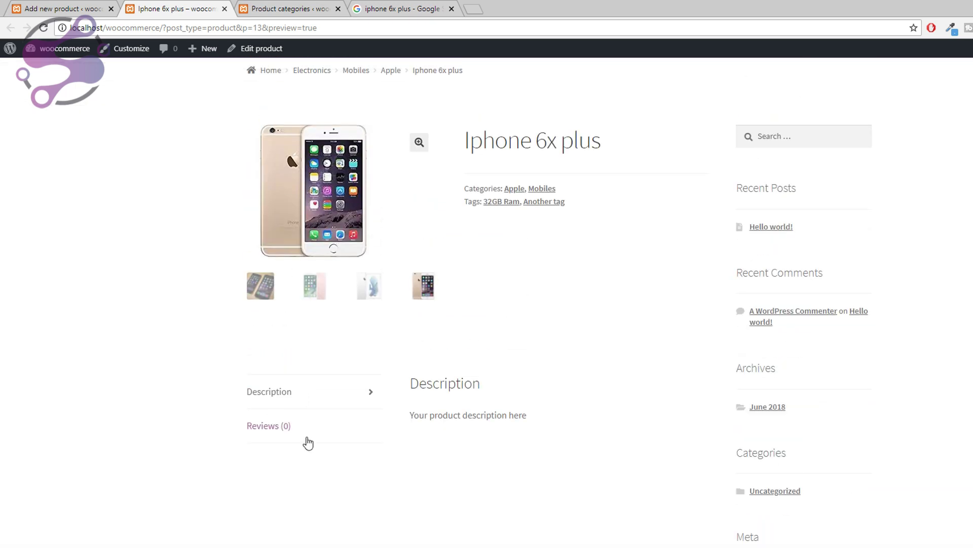
key(ctrl+shift+Tab)
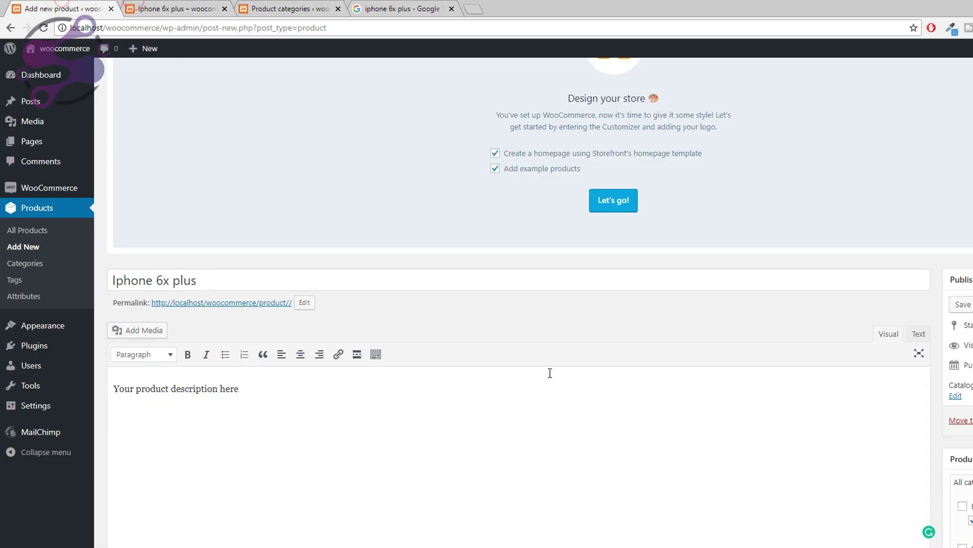
In Product data, change the product type from Grouped to External/Affiliate product.
scroll(619, 384, down, 8)
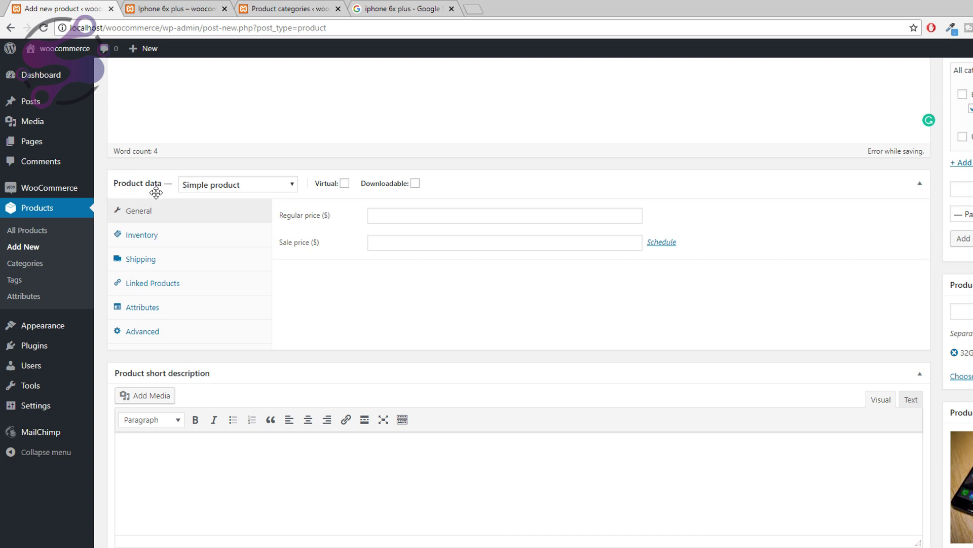
click(201, 187)
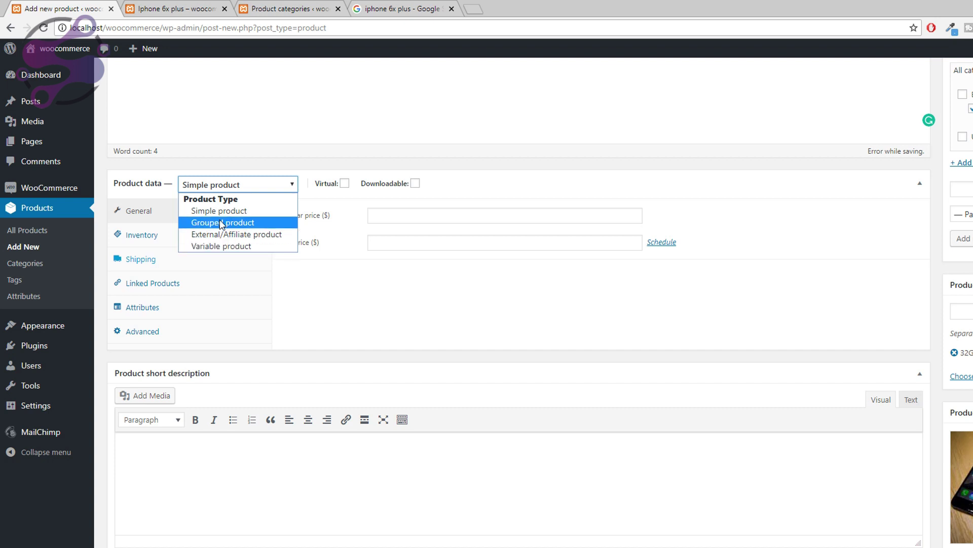
click(221, 224)
click(223, 195)
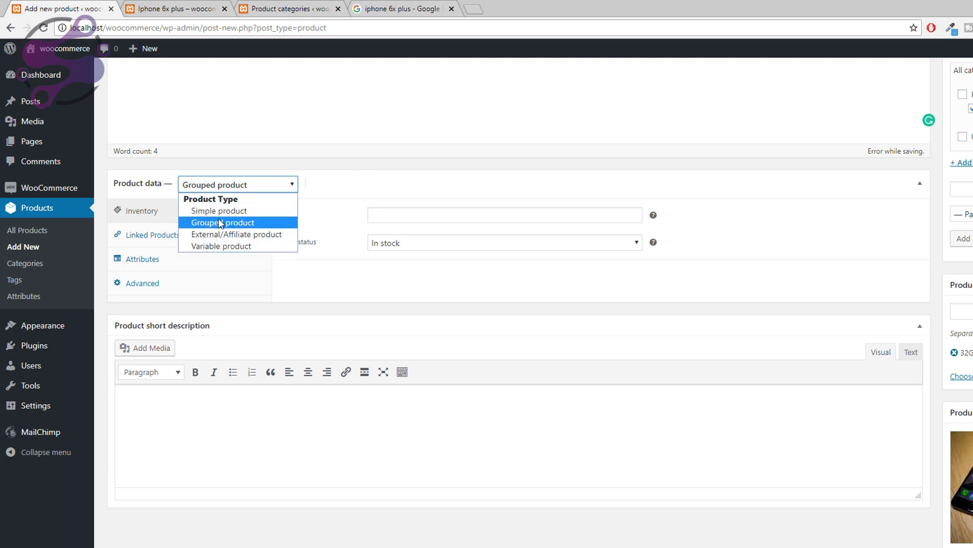
click(219, 234)
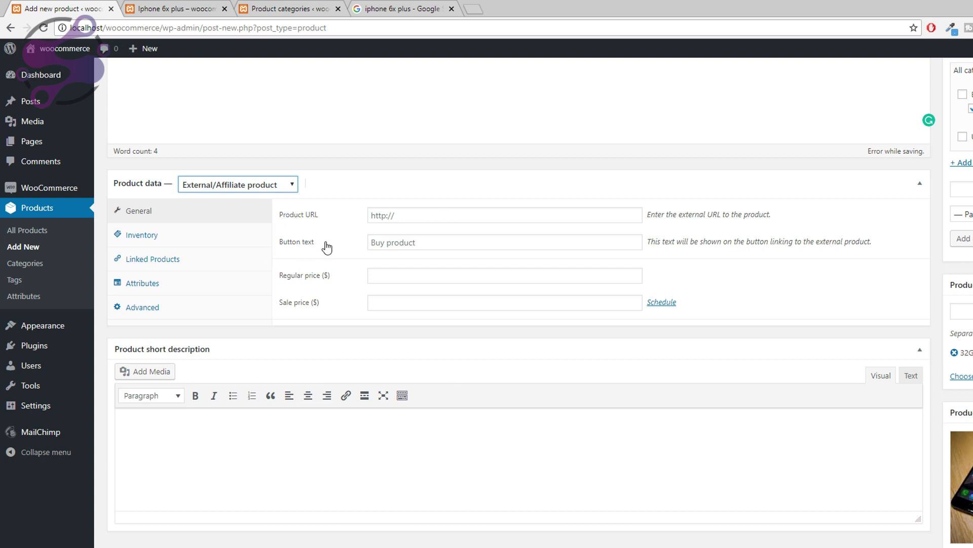
click(225, 189)
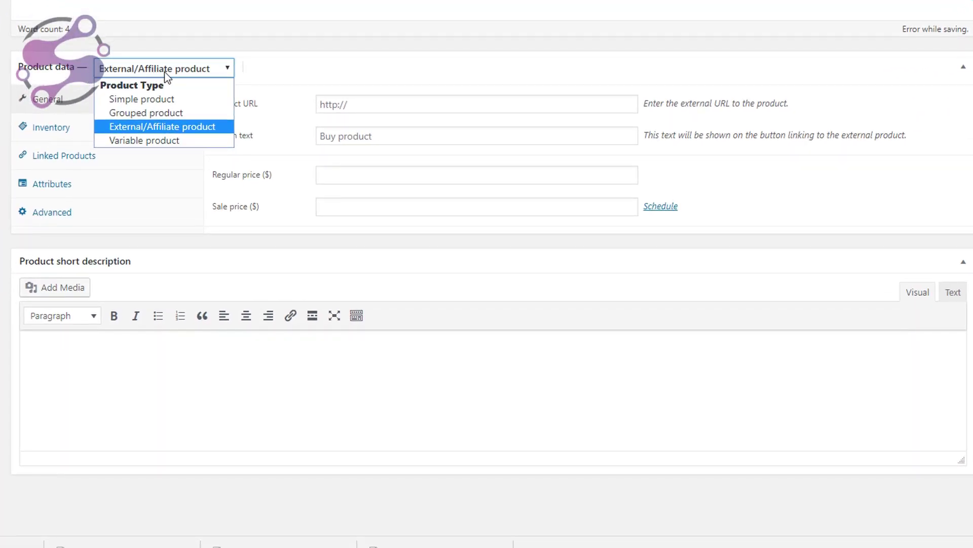
Switch the product type to Simple product with a regular price of 200.
click(139, 100)
click(337, 110)
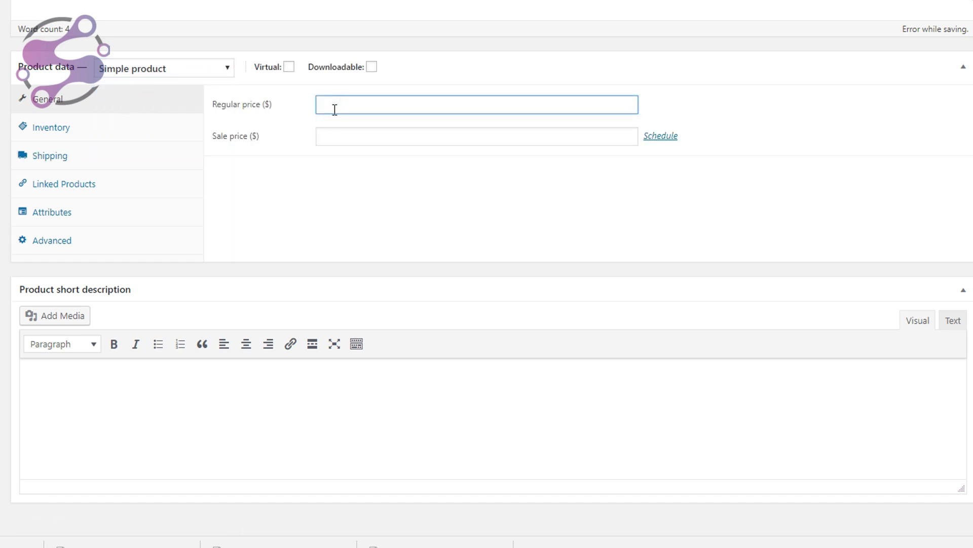
scroll(335, 109, up, 5)
scroll(335, 109, down, 6)
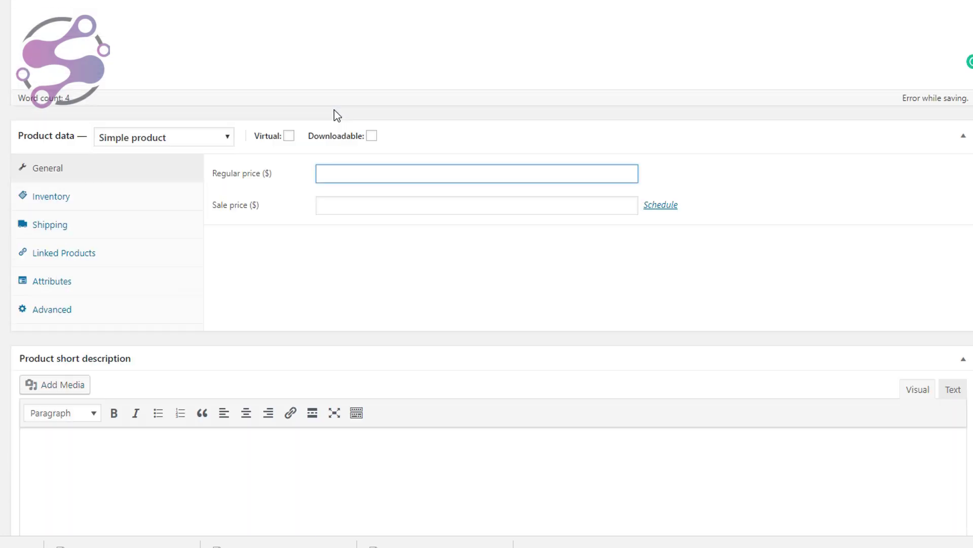
text(200)
scroll(333, 111, up, 1)
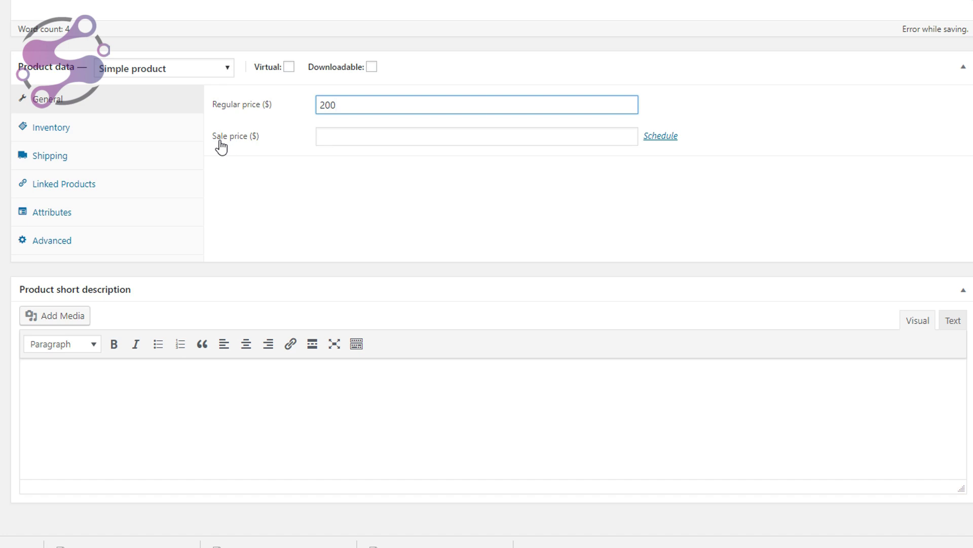
click(360, 135)
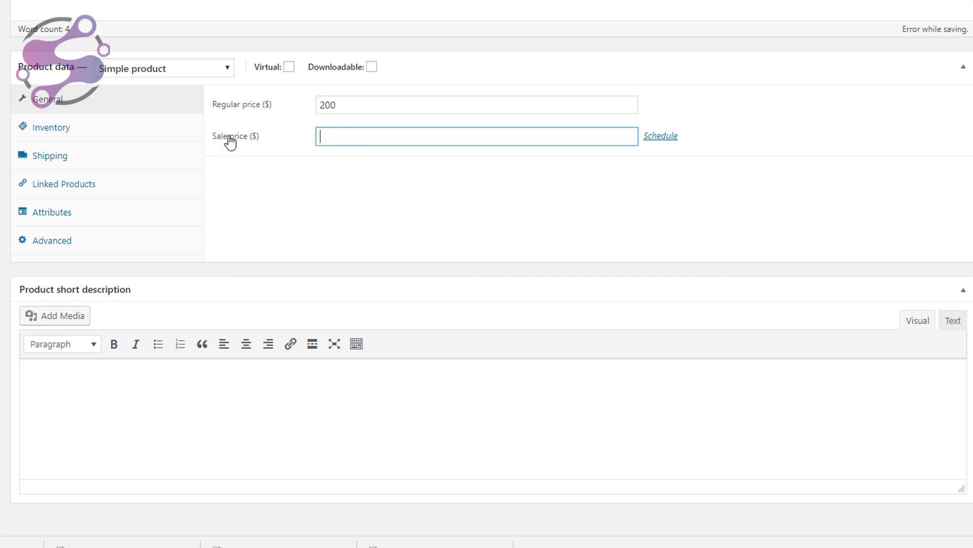
Enter iphone6splus as the SKU in the Inventory settings, leaving stock management off.
click(34, 130)
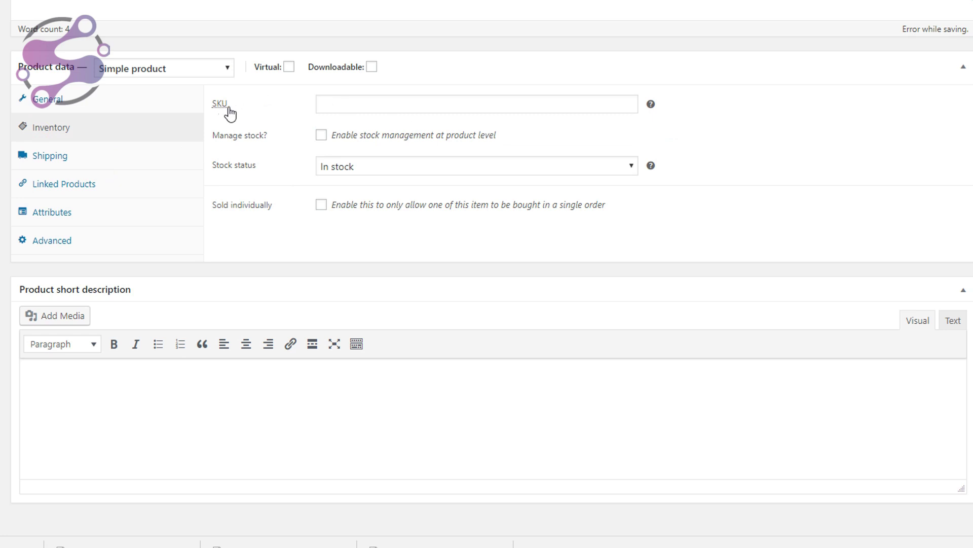
mouse_move(651, 105)
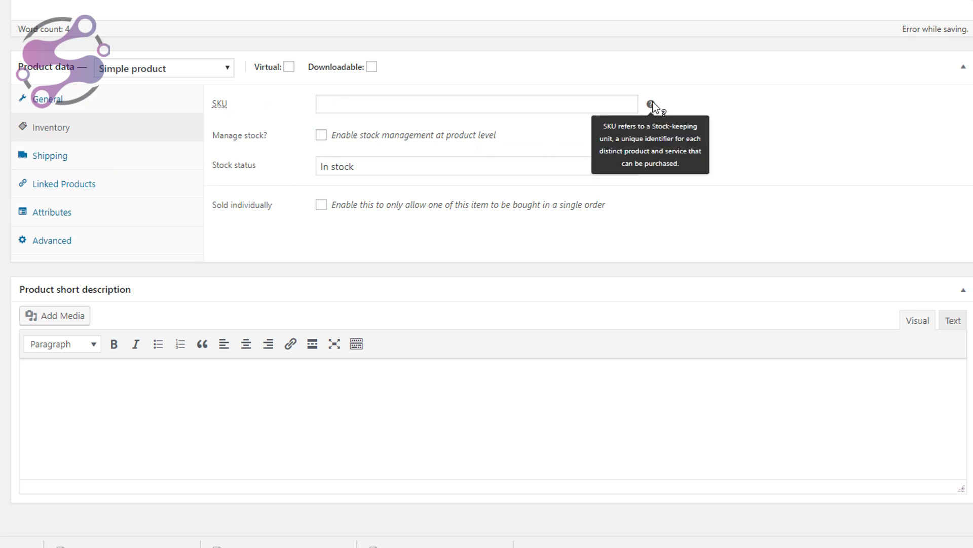
click(413, 104)
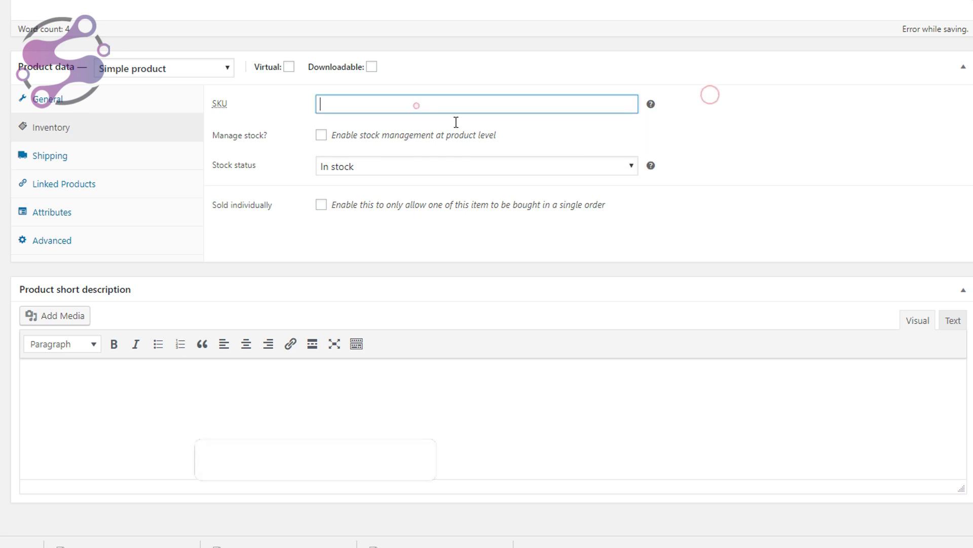
text(ipod)
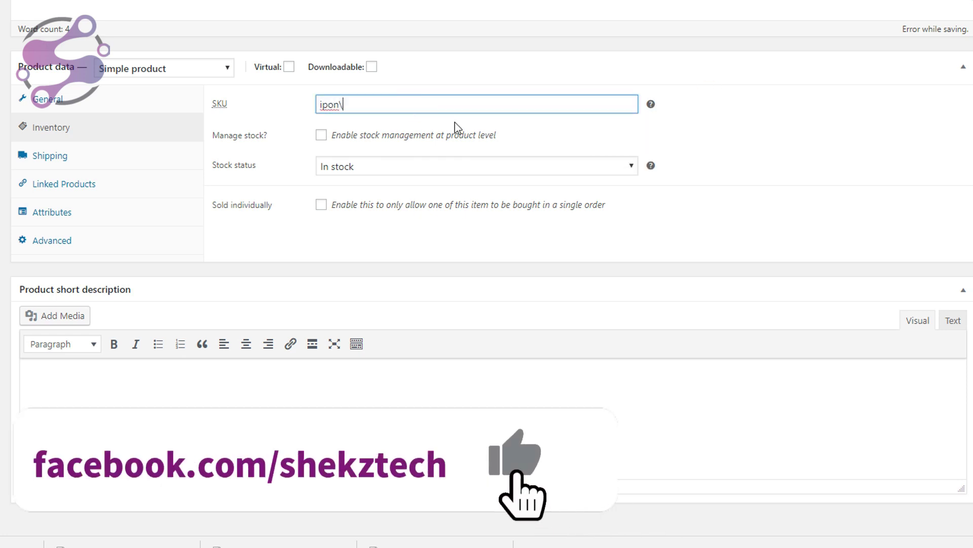
key(BackSpace)
key(BackSpace)
key(BackSpace)
text(phone)
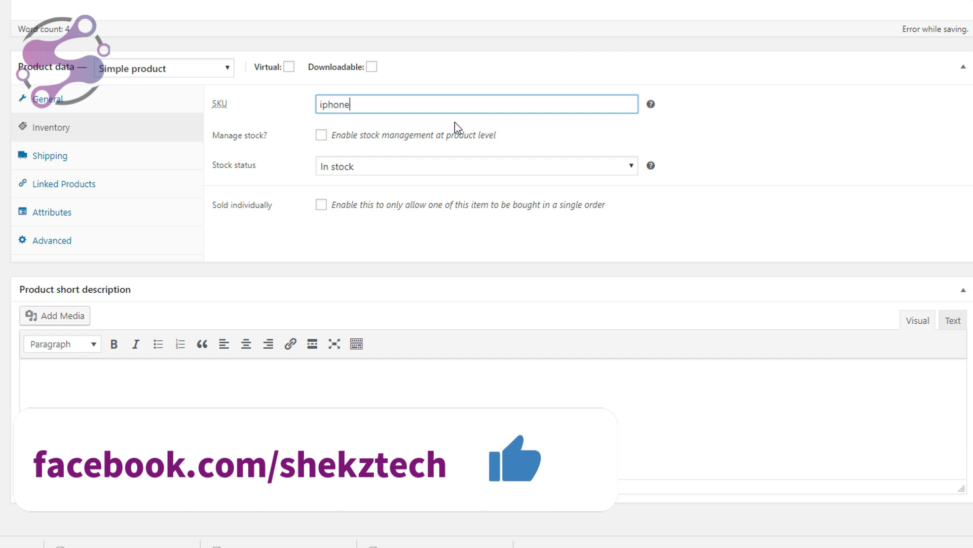
text(6splus)
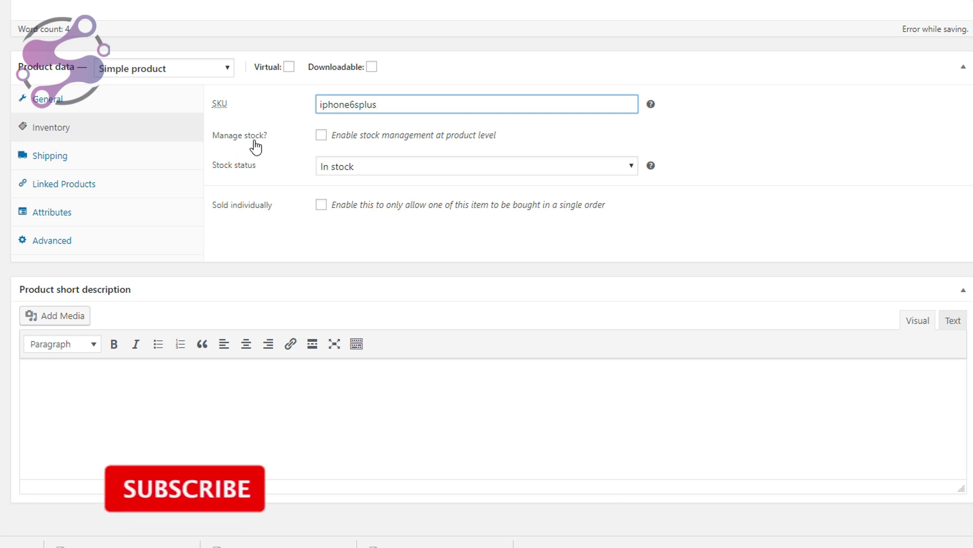
click(321, 135)
click(321, 135)
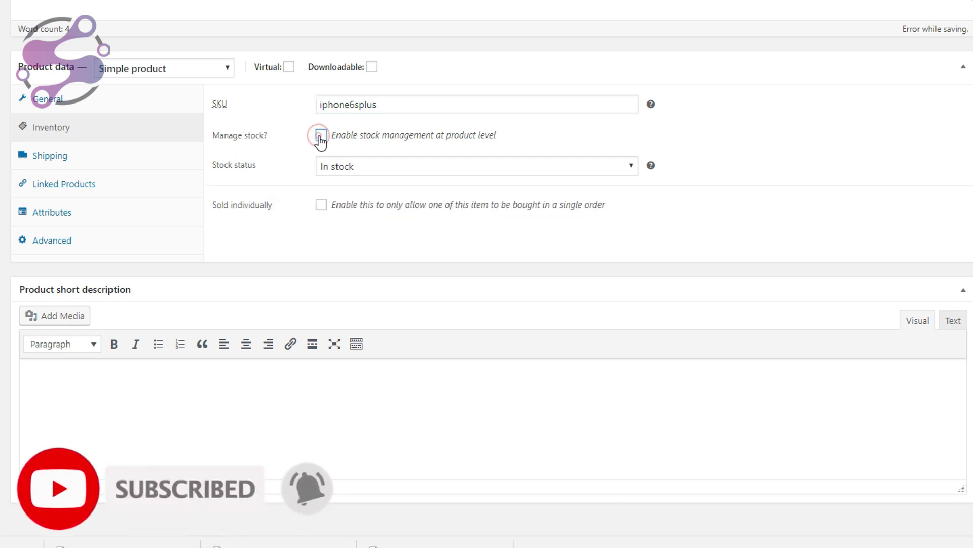
Keep stock status In stock, enable stock management and set the quantity to 100.
click(351, 173)
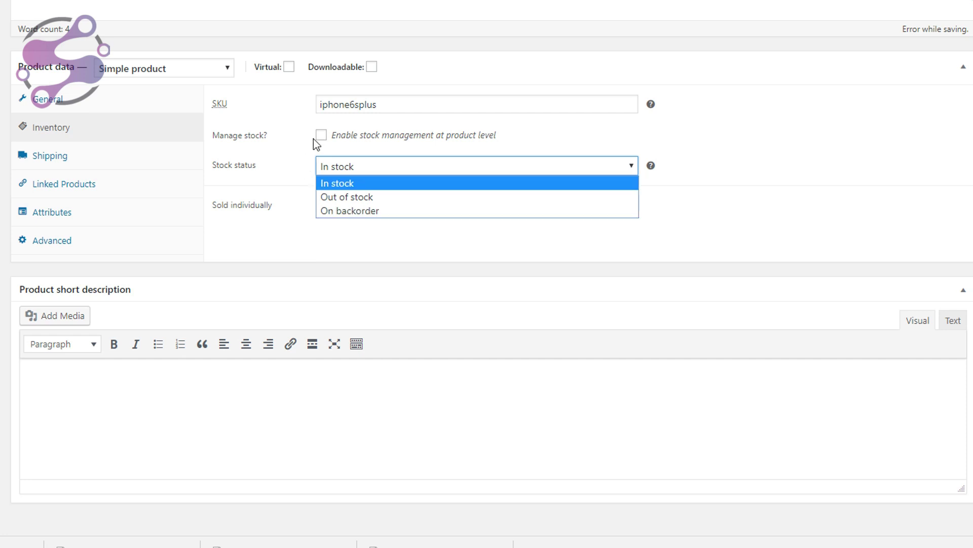
click(273, 172)
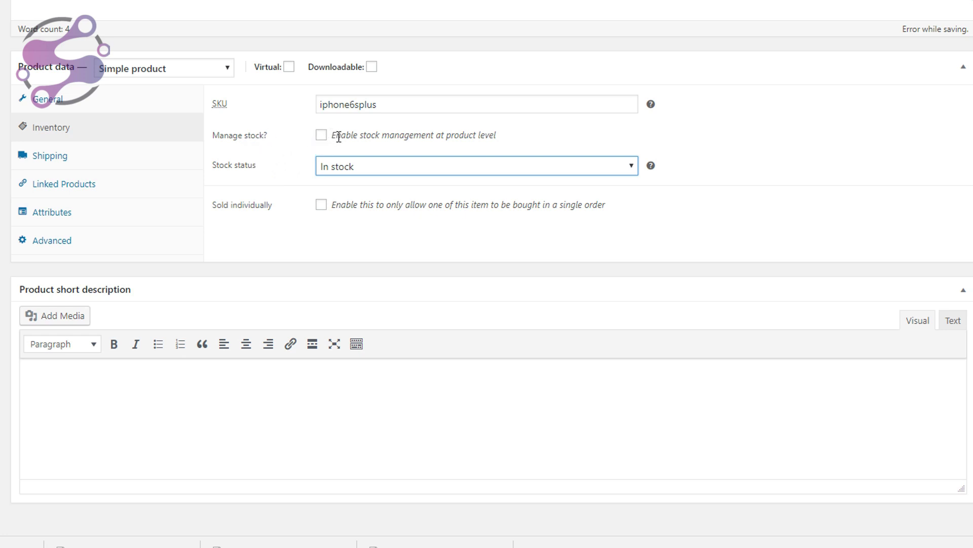
click(321, 135)
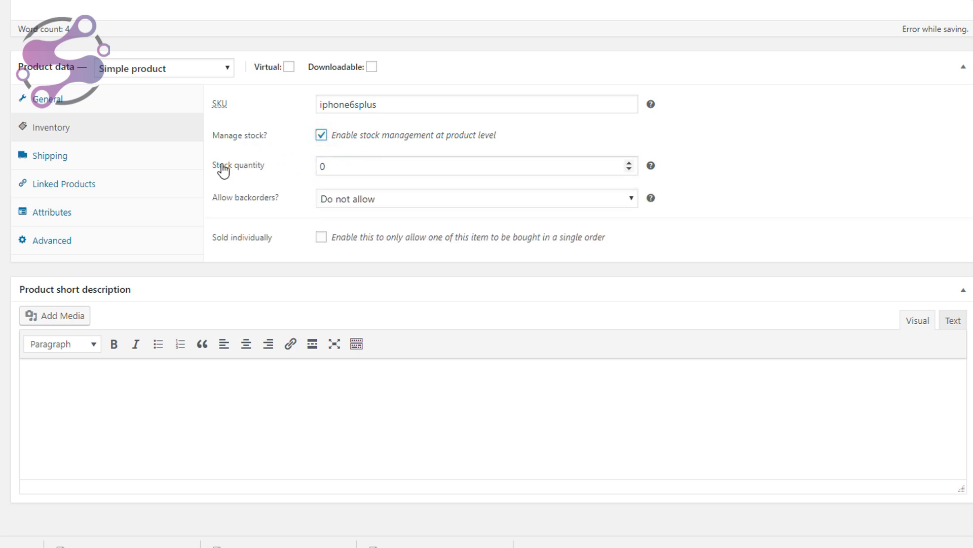
click(344, 163)
text(100)
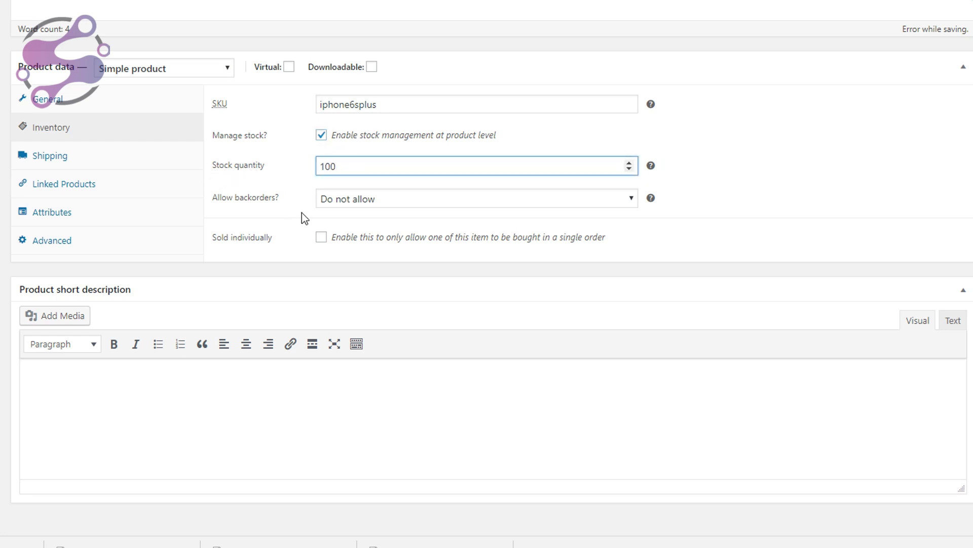
double_click(353, 162)
click(850, 184)
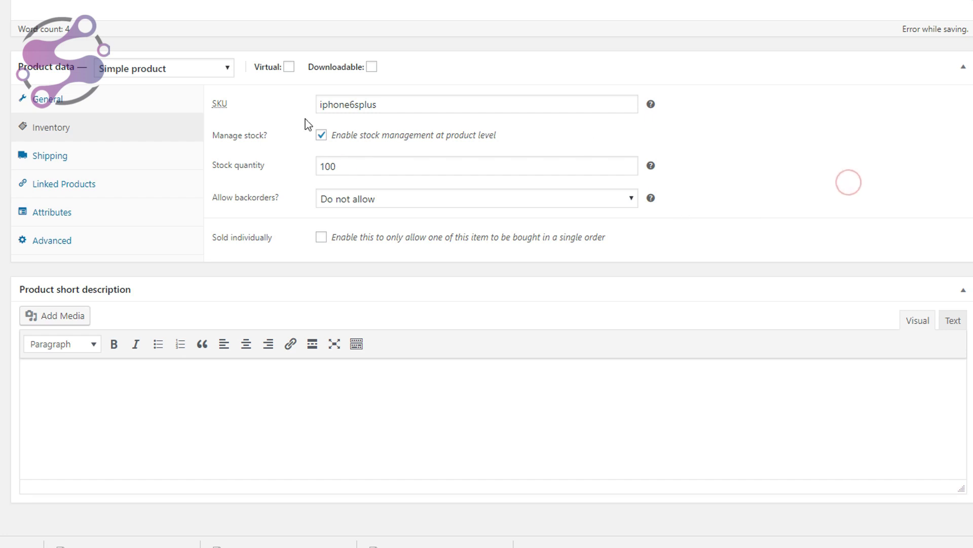
Try Allow and Allow-but-notify backorders, settle on Do not allow, then view Shipping.
click(348, 200)
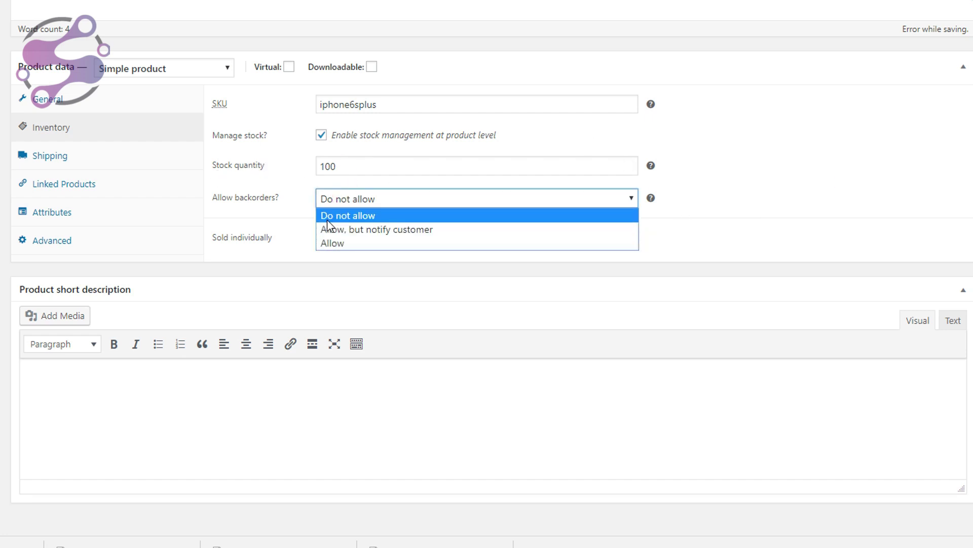
click(257, 199)
click(395, 200)
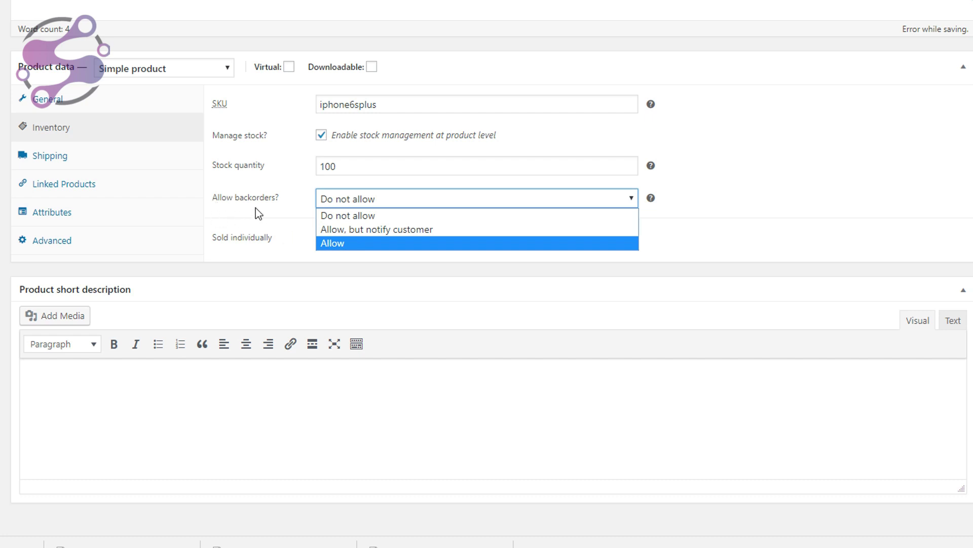
click(789, 207)
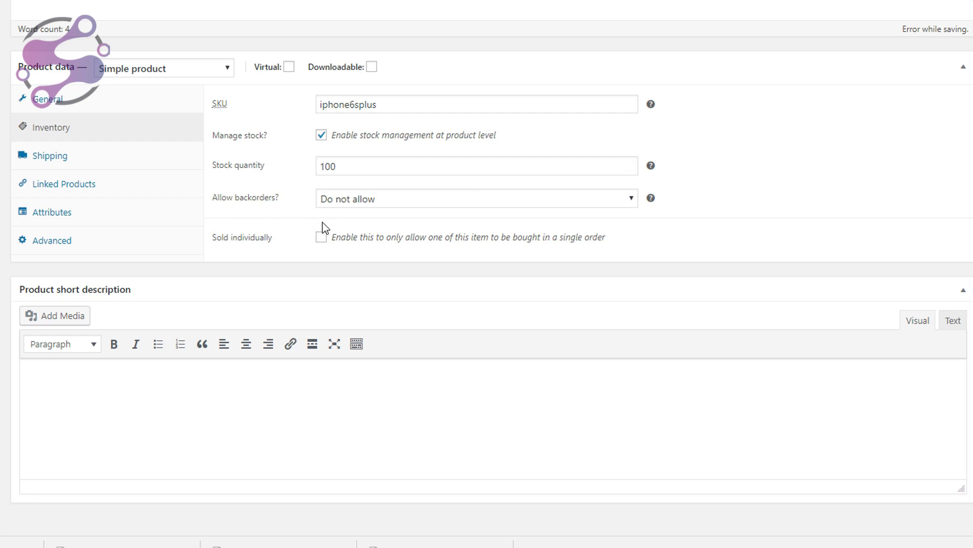
click(357, 199)
click(330, 242)
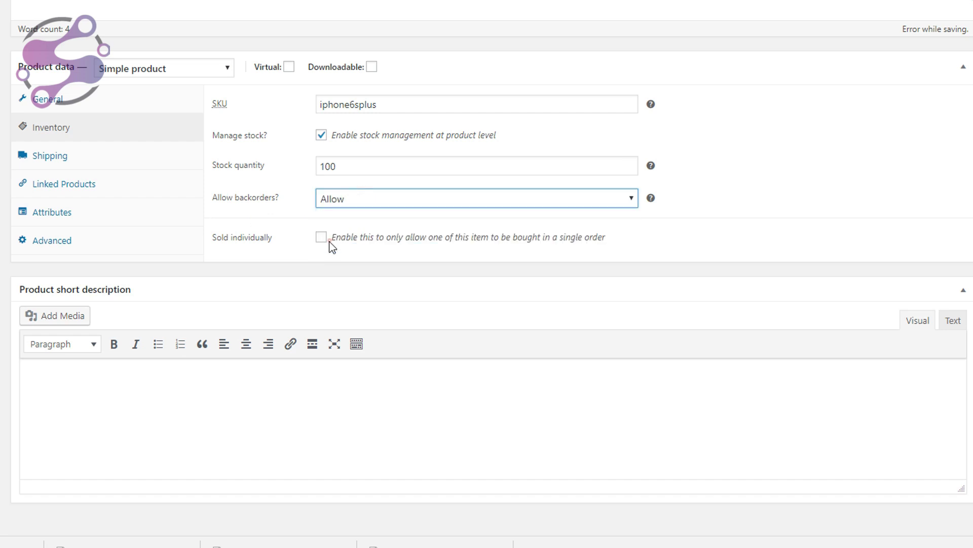
click(333, 196)
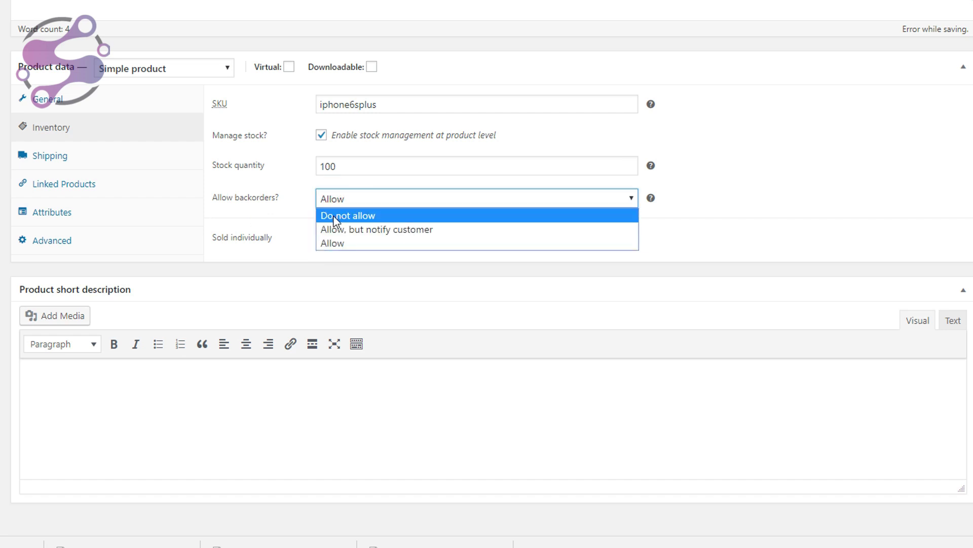
click(335, 215)
click(333, 198)
click(338, 230)
click(339, 198)
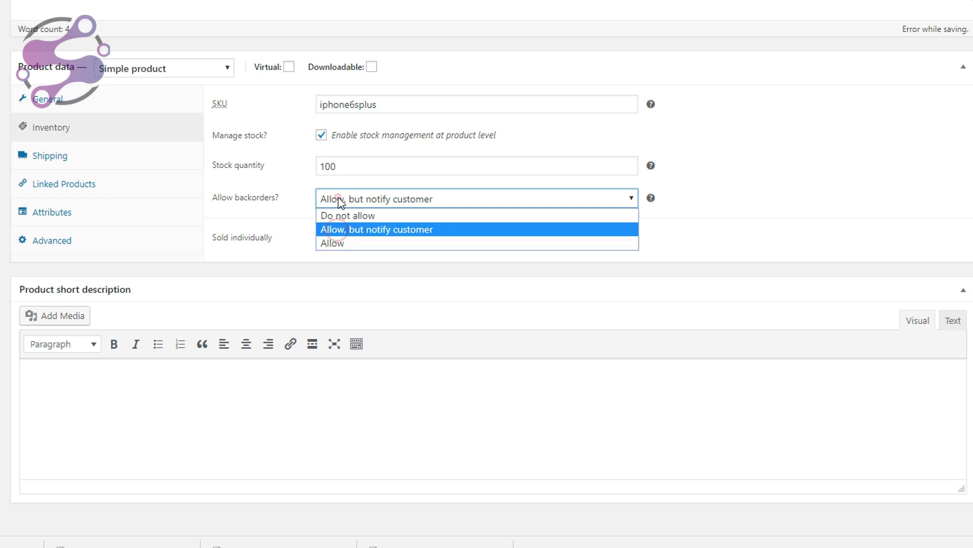
click(335, 212)
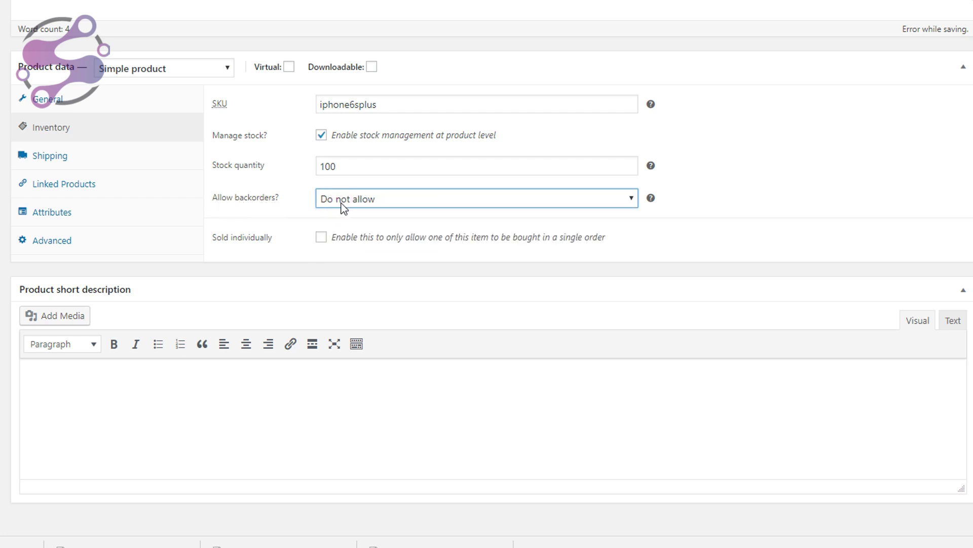
click(52, 157)
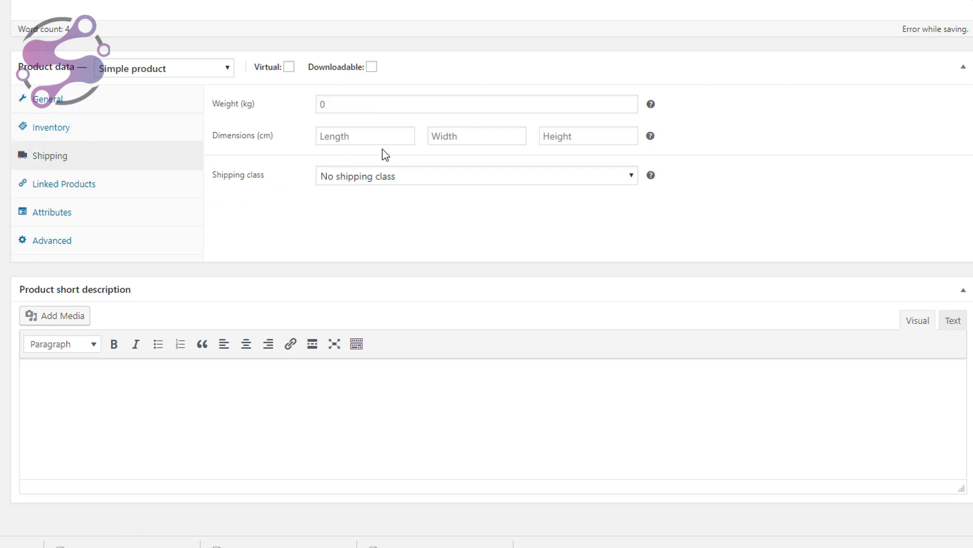
Delete the 10 weight, review Linked Products, Attributes and Advanced, then return to General.
click(340, 103)
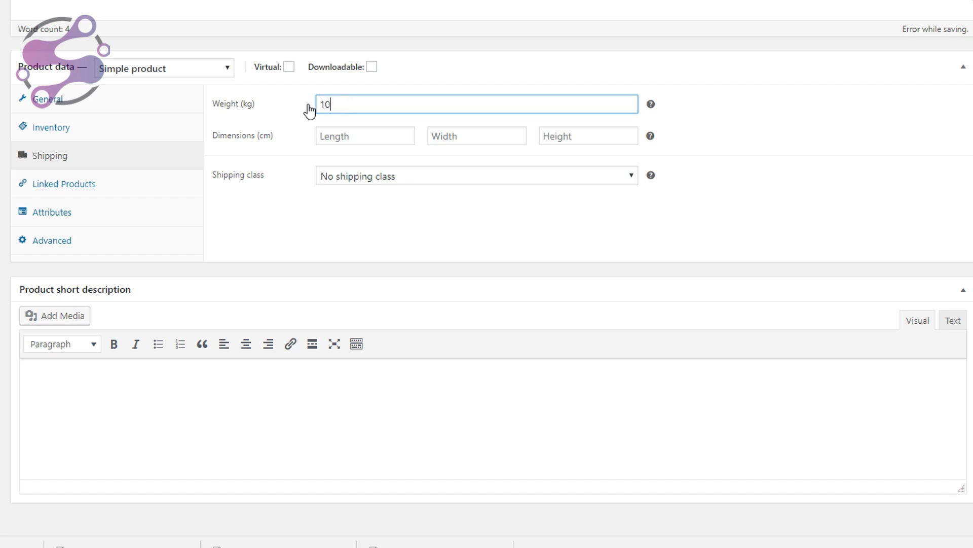
double_click(342, 104)
key(BackSpace)
click(65, 191)
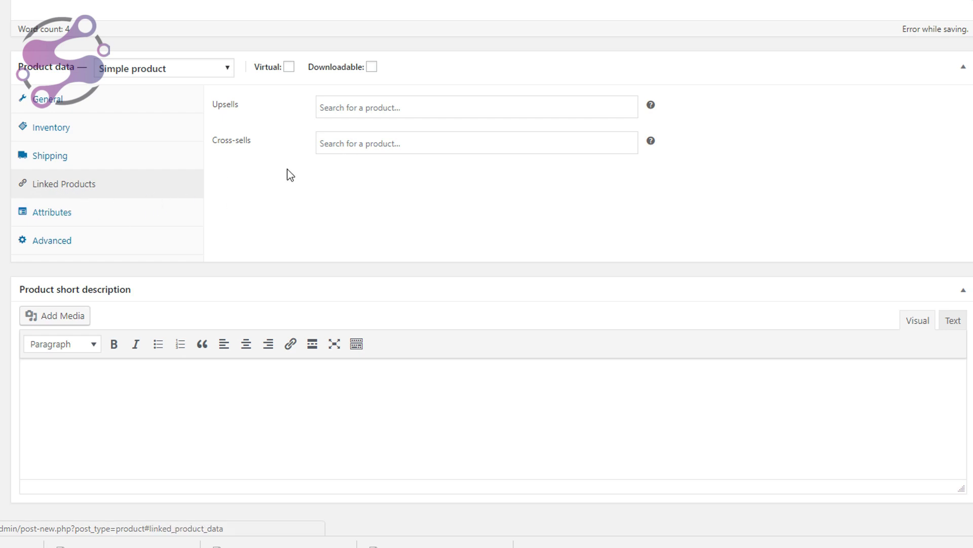
click(36, 214)
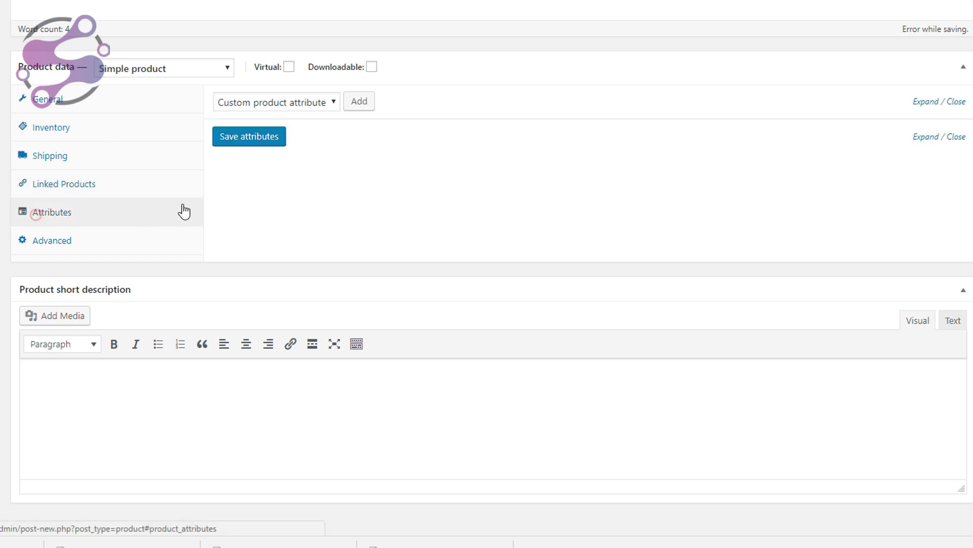
click(31, 251)
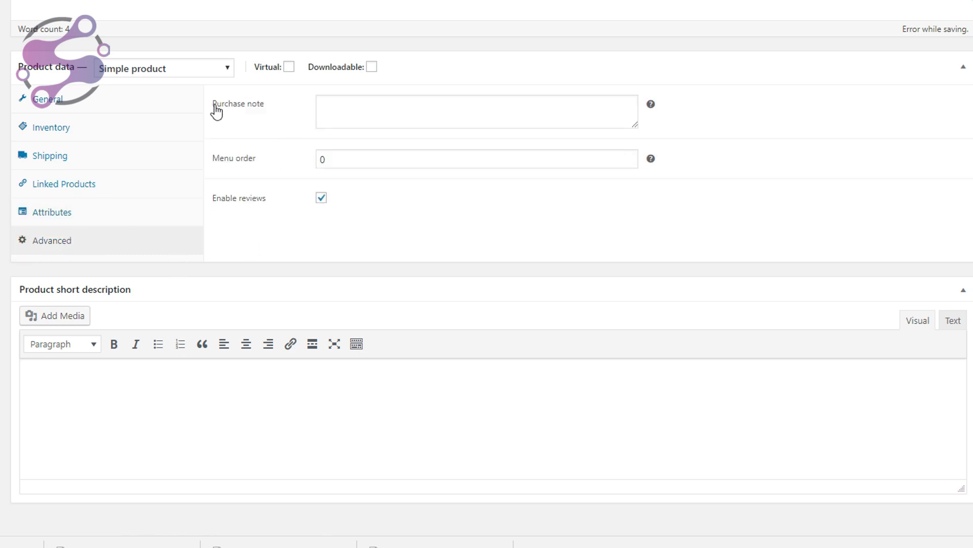
click(55, 103)
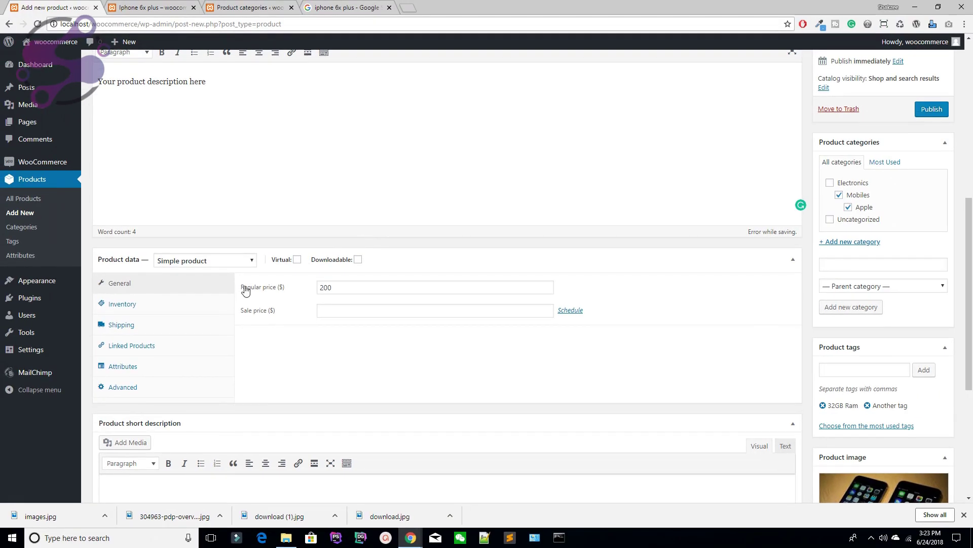
scroll(226, 125, down, 5)
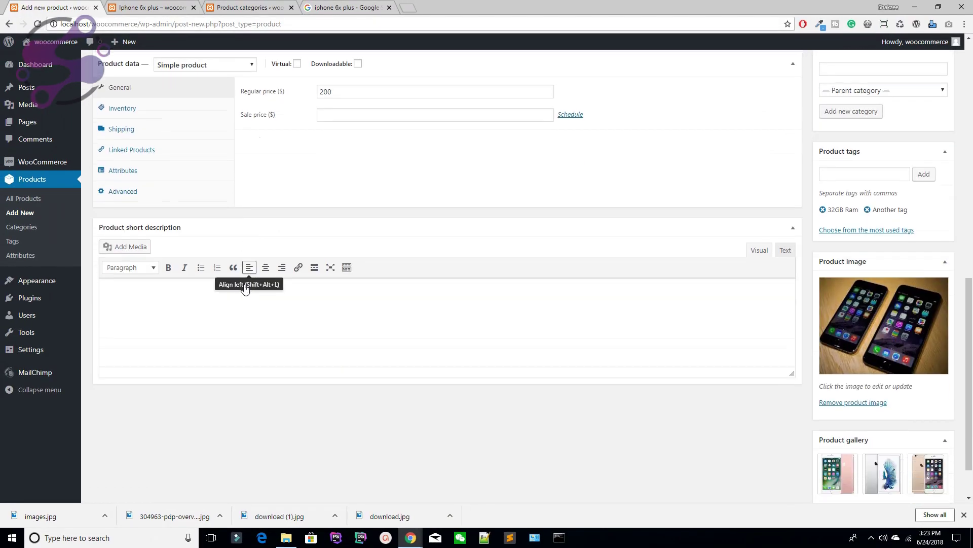
scroll(243, 284, up, 13)
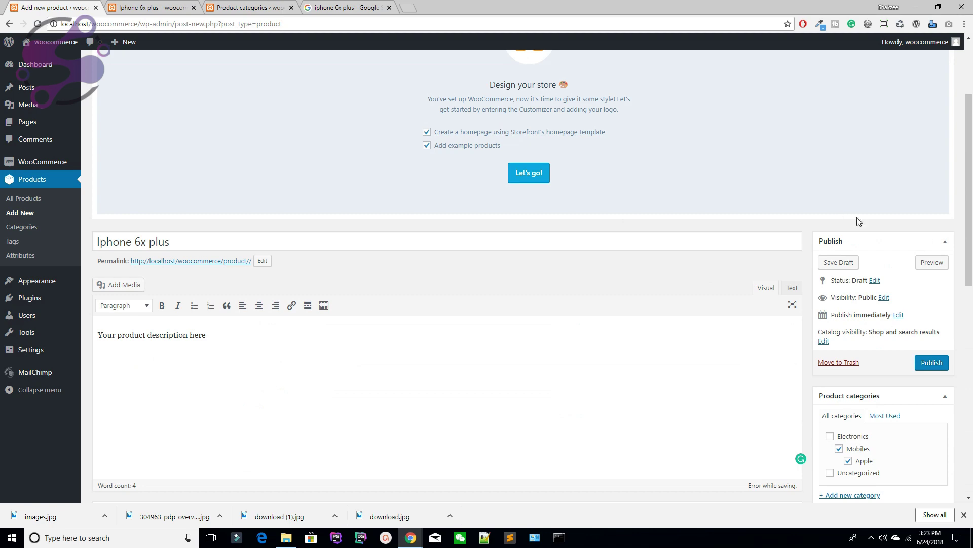
scroll(802, 253, down, 10)
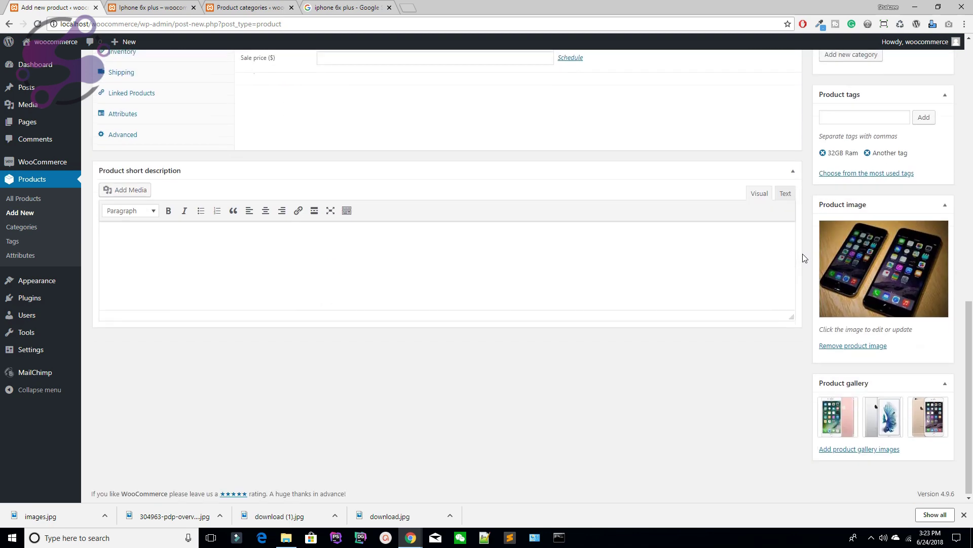
scroll(802, 254, up, 4)
scroll(803, 257, up, 2)
scroll(803, 257, down, 4)
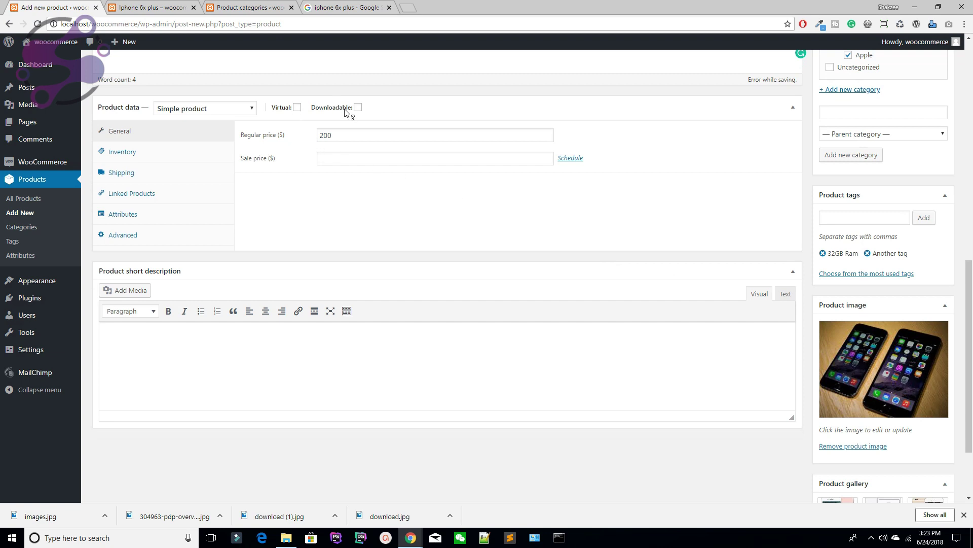
scroll(362, 143, up, 2)
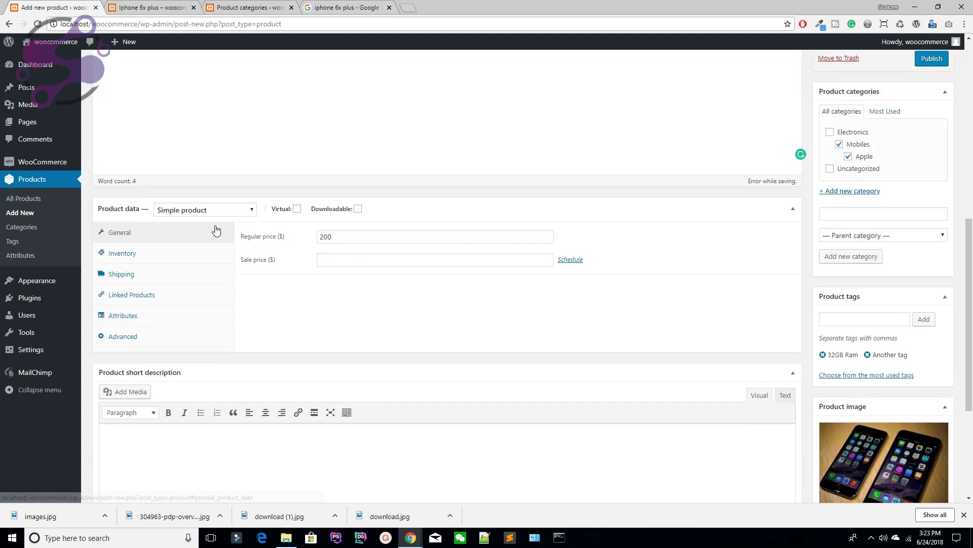
scroll(213, 224, up, 6)
scroll(214, 225, down, 2)
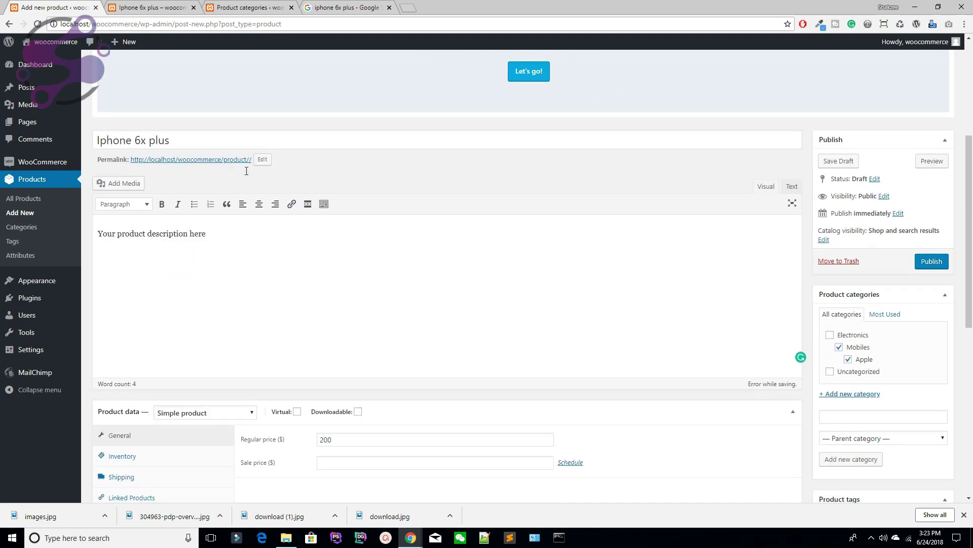
triple_click(209, 139)
drag(273, 250, 124, 234)
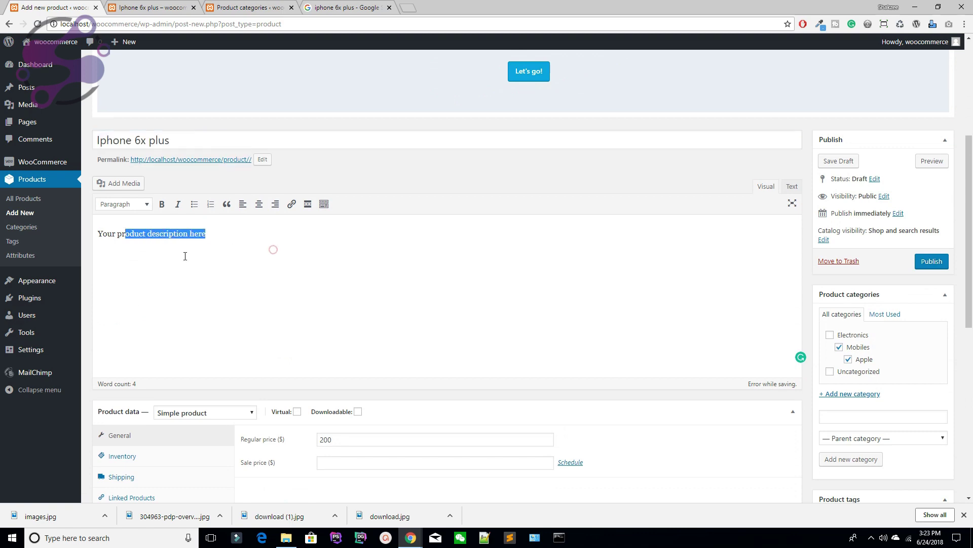
scroll(248, 254, down, 1)
scroll(247, 254, down, 3)
scroll(295, 189, up, 3)
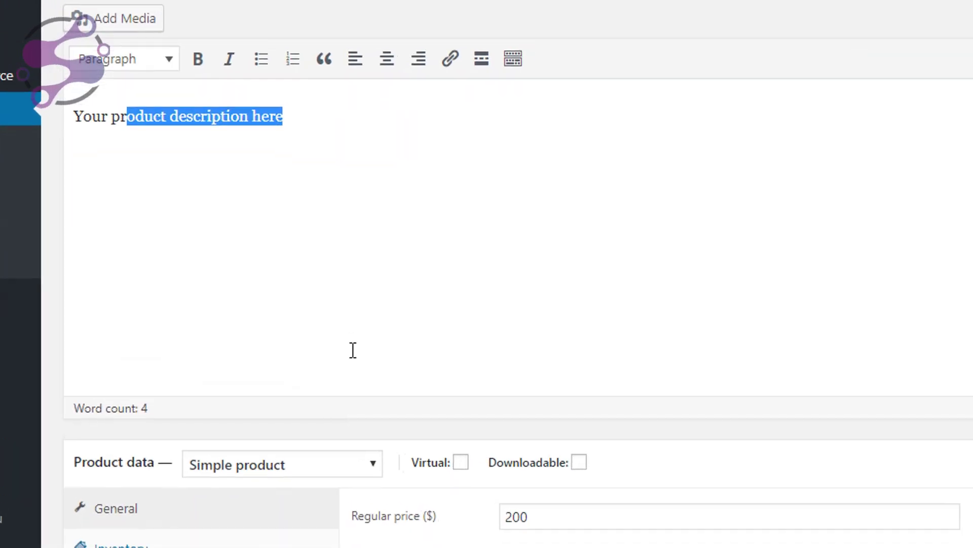
scroll(558, 304, down, 2)
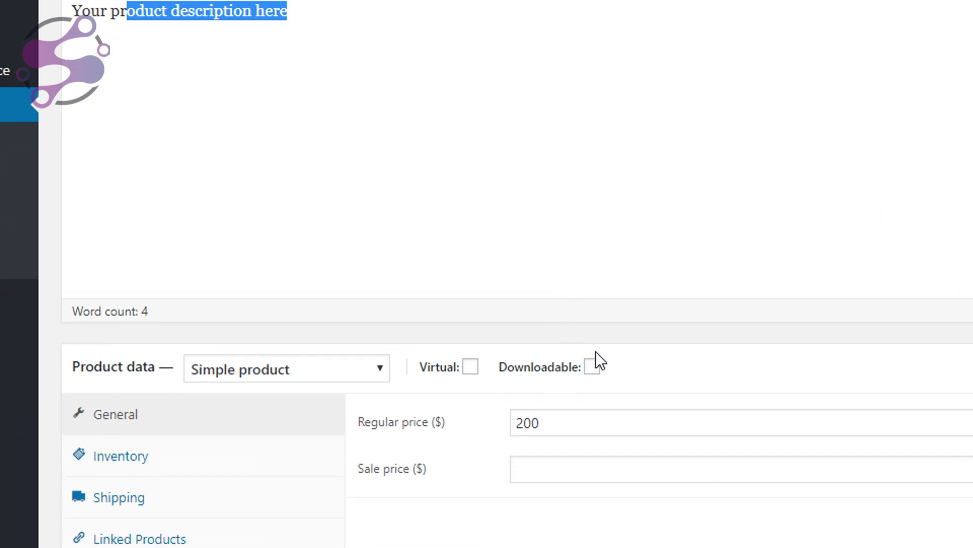
click(806, 379)
click(664, 365)
scroll(400, 254, down, 4)
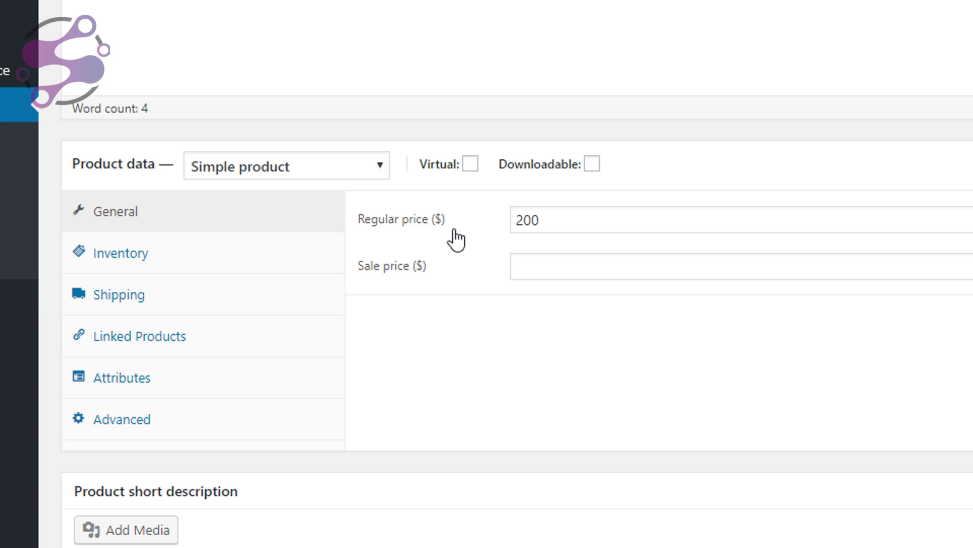
click(591, 165)
click(590, 166)
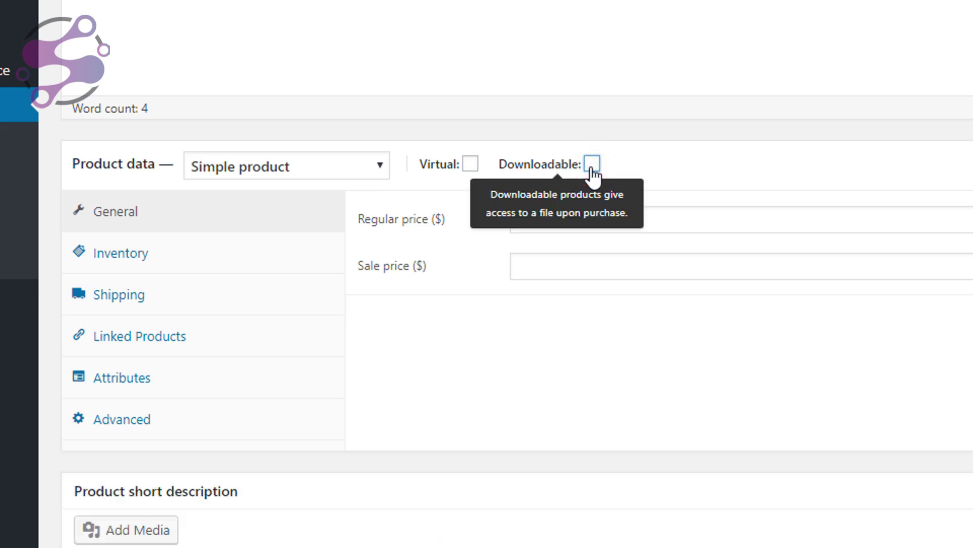
click(592, 167)
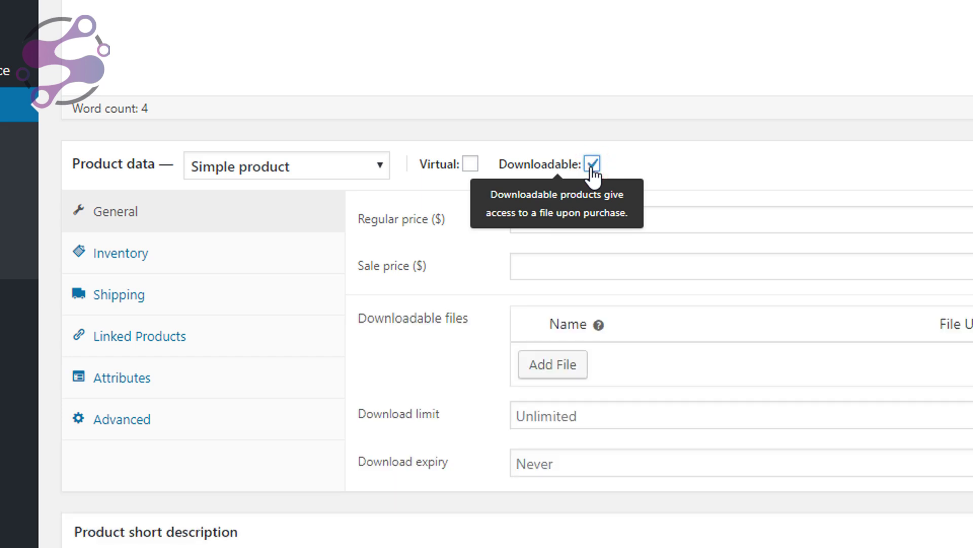
click(592, 164)
click(469, 164)
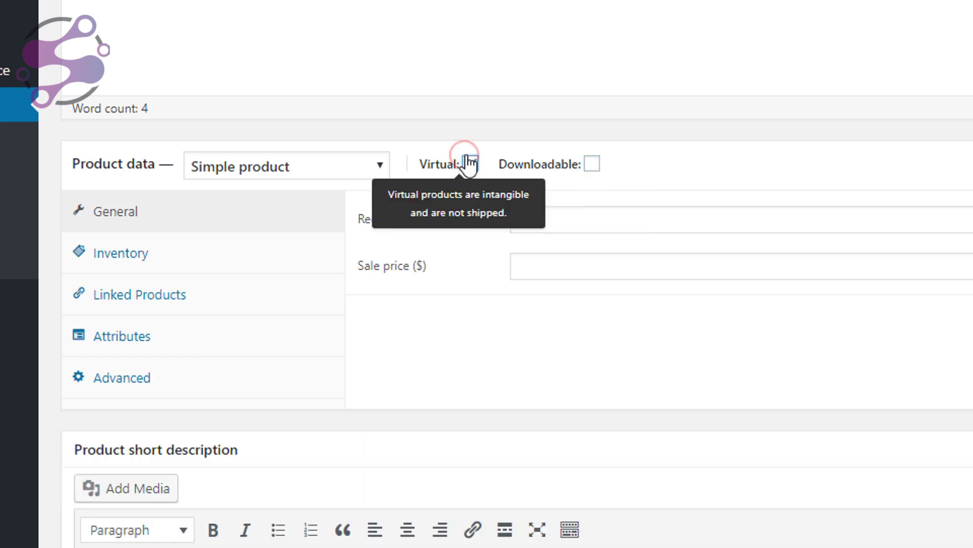
click(469, 164)
click(469, 163)
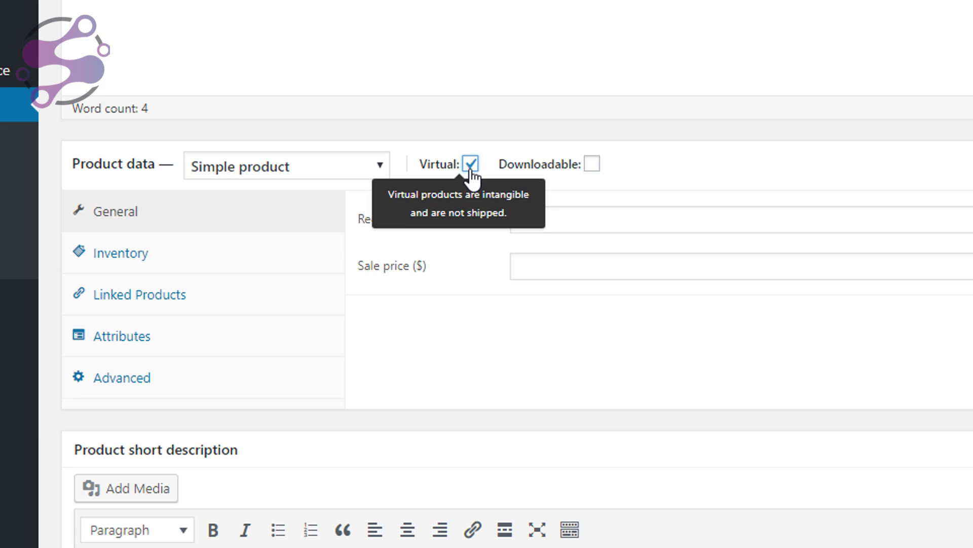
click(865, 183)
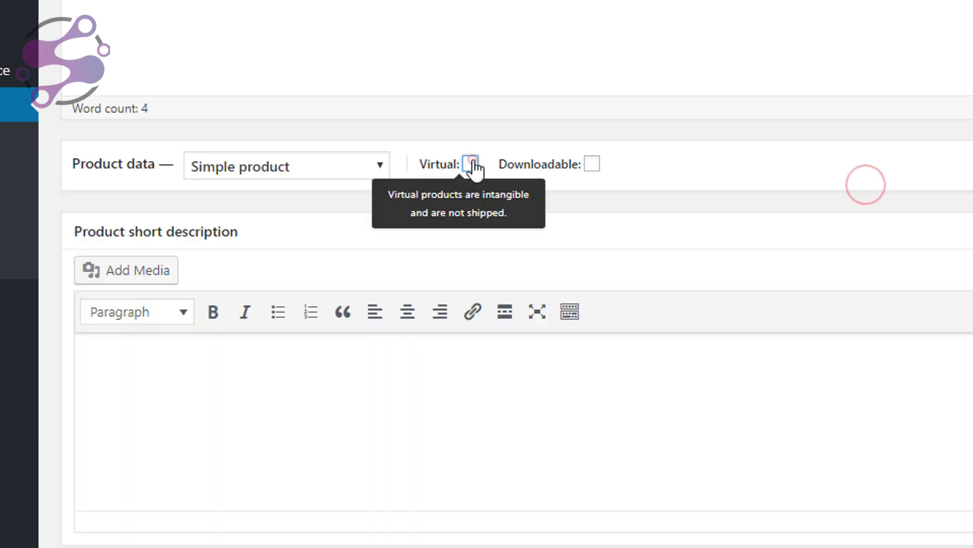
click(471, 164)
click(757, 169)
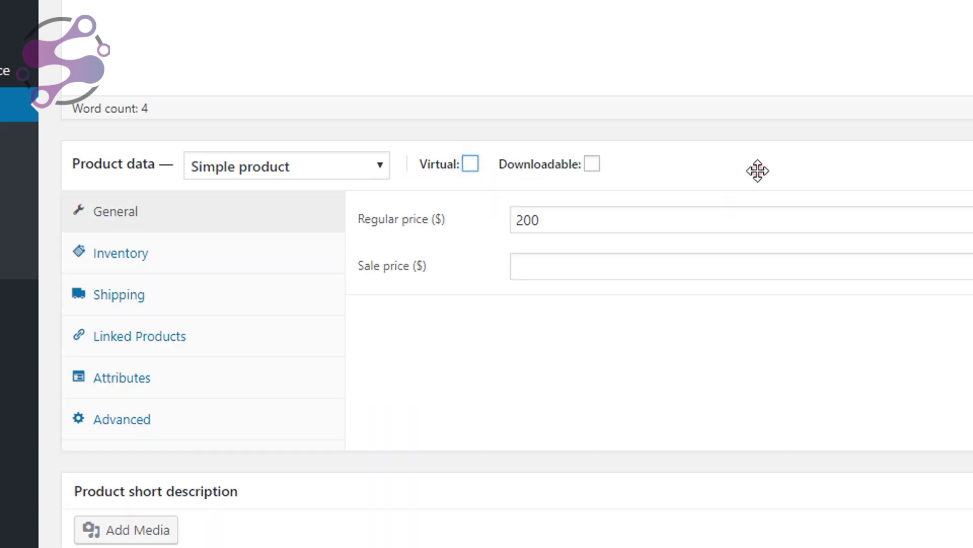
scroll(605, 206, up, 10)
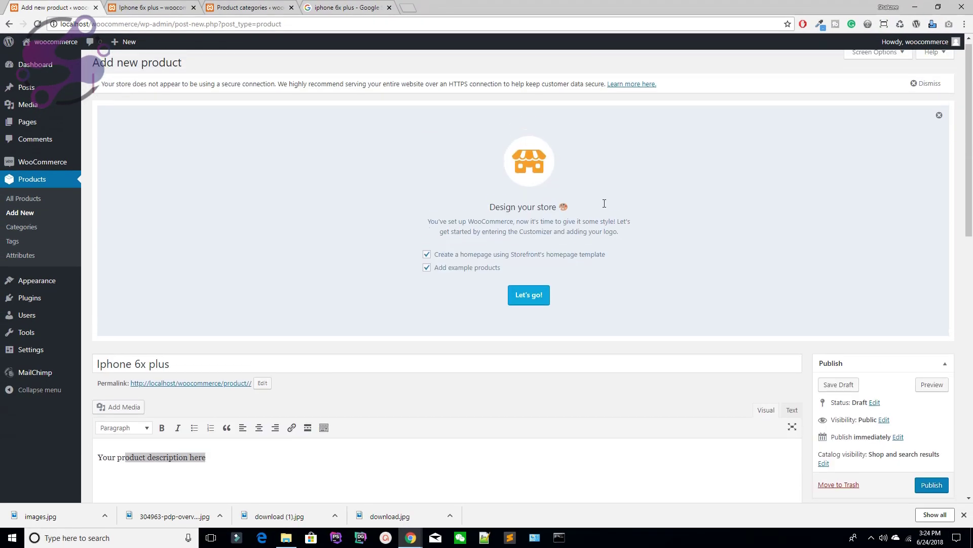
scroll(605, 203, down, 5)
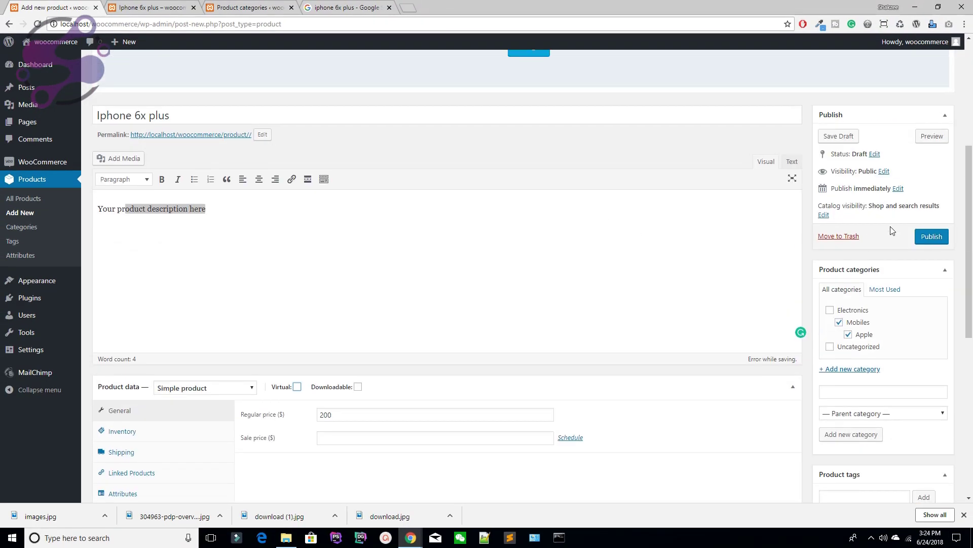
click(927, 242)
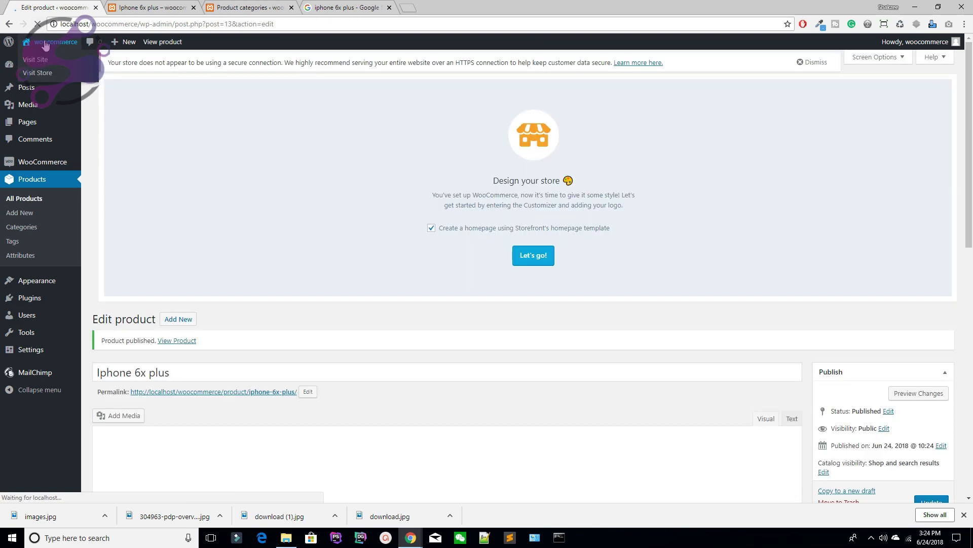
mouse_move(46, 42)
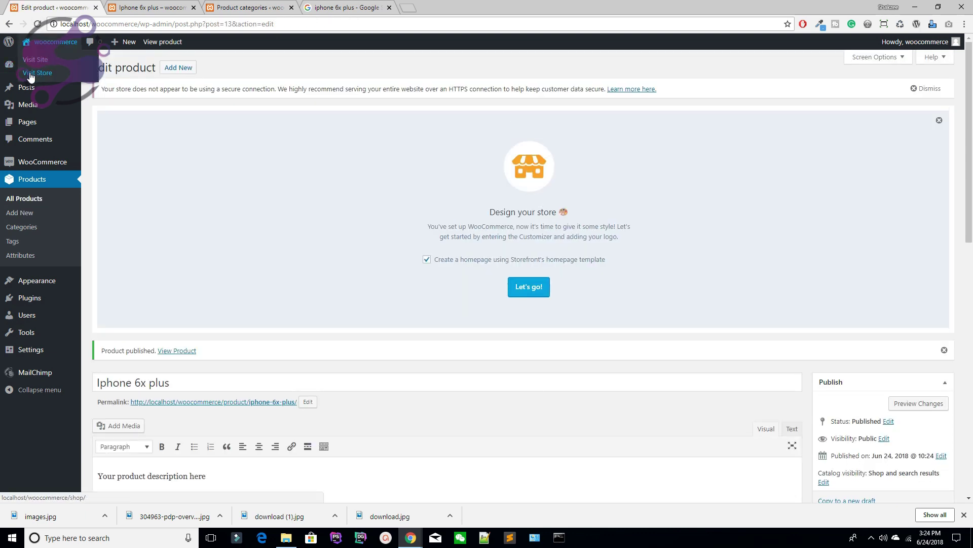
click(42, 76)
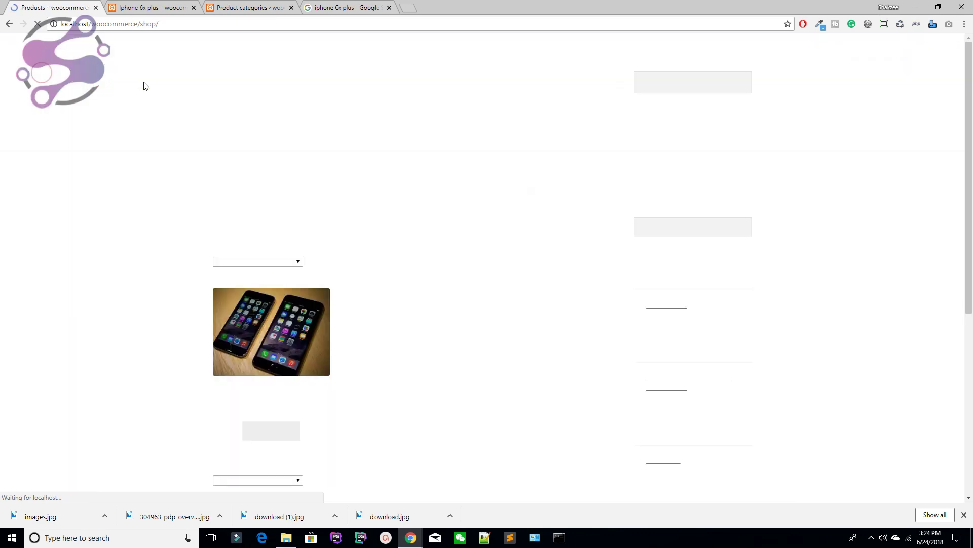
scroll(131, 195, down, 1)
scroll(131, 195, down, 2)
scroll(130, 195, up, 3)
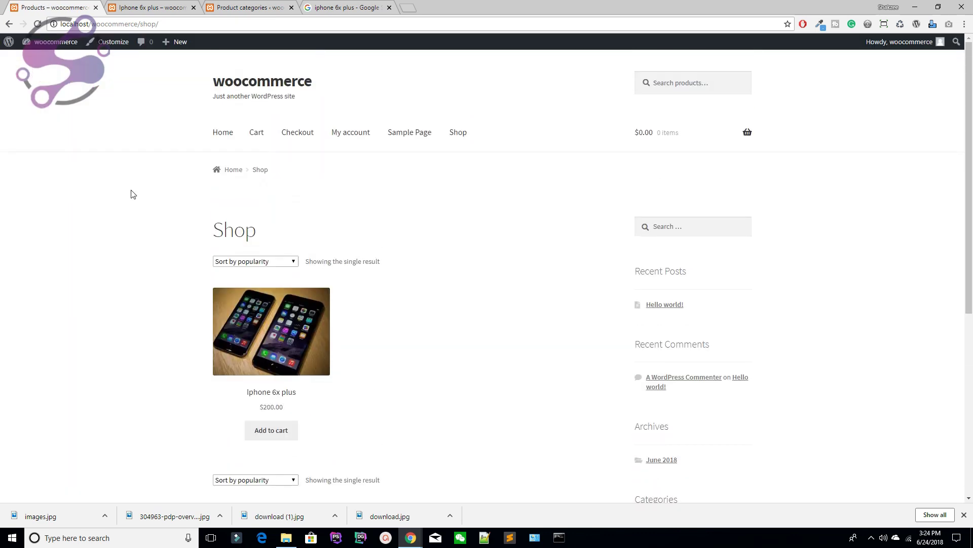
scroll(132, 194, down, 4)
scroll(130, 194, up, 4)
scroll(397, 304, down, 2)
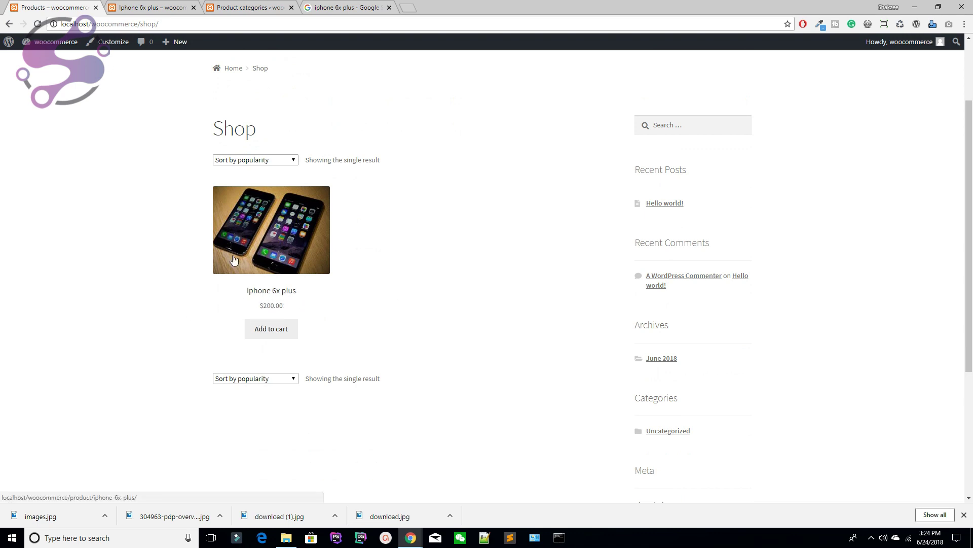
click(9, 24)
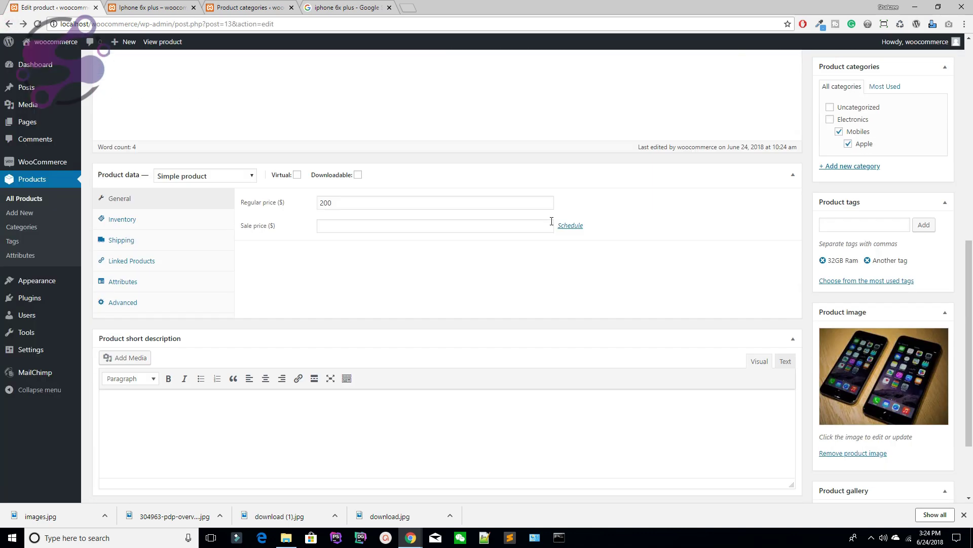
Set the sale price to 150 and update the product.
click(346, 207)
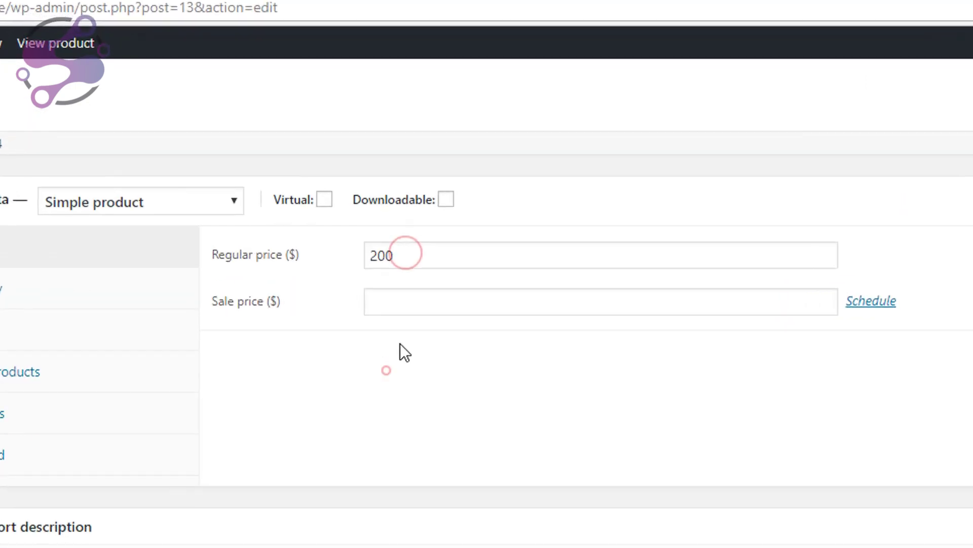
key(Tab)
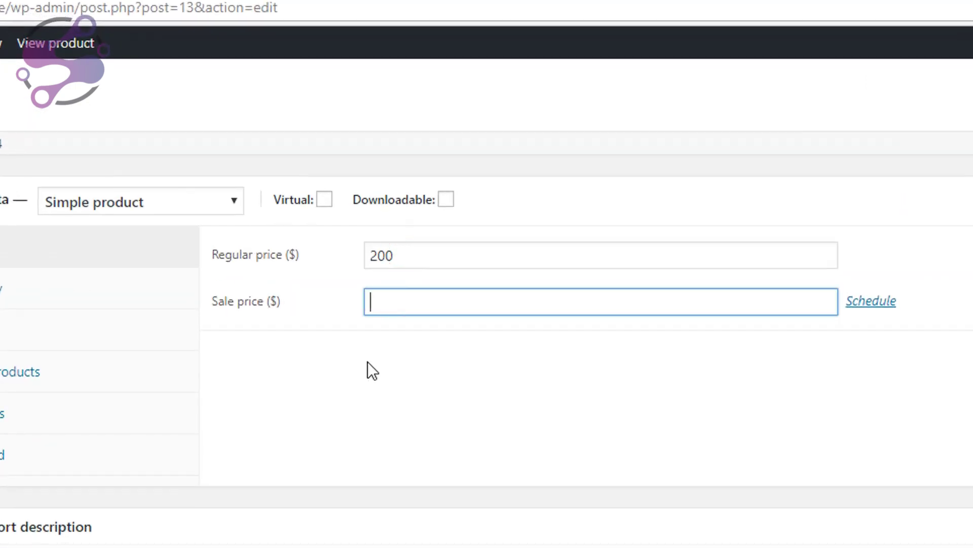
text(150)
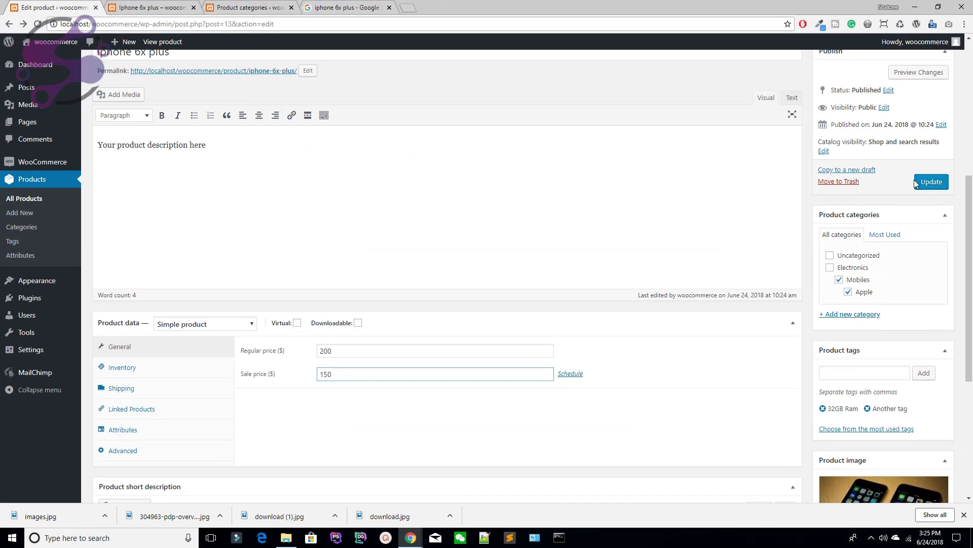
key(Return)
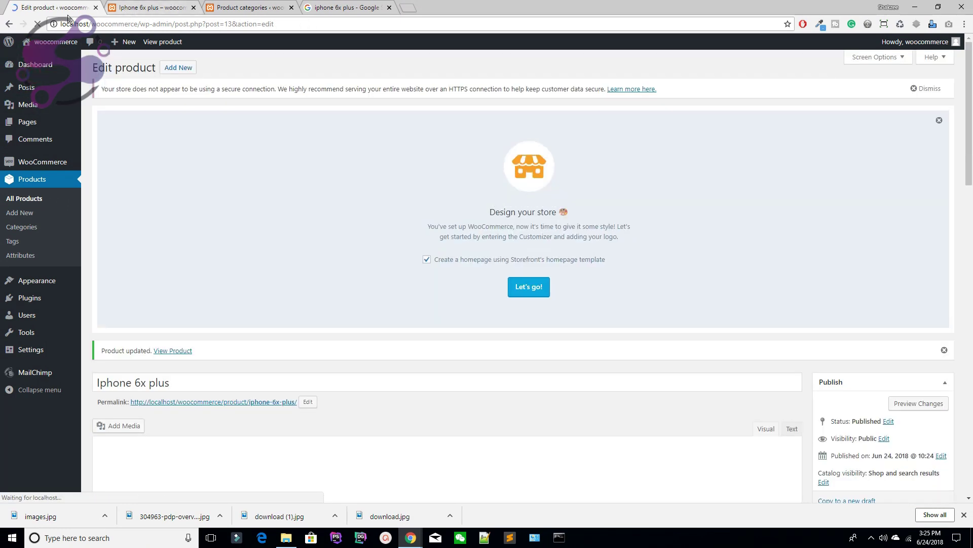
Check the store in a new tab for the SALE! $150.00 listing, then return to the editor.
middle_click(37, 72)
click(147, 7)
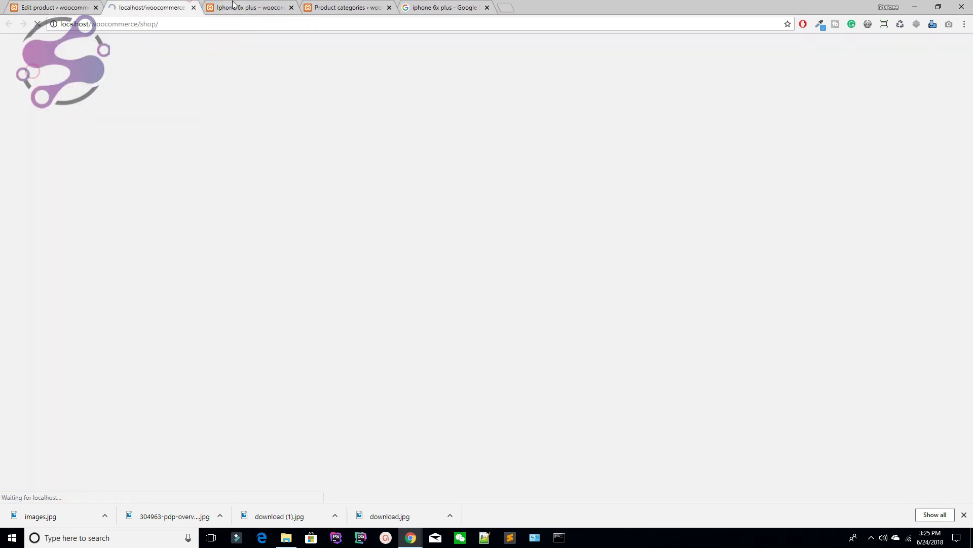
scroll(227, 192, down, 3)
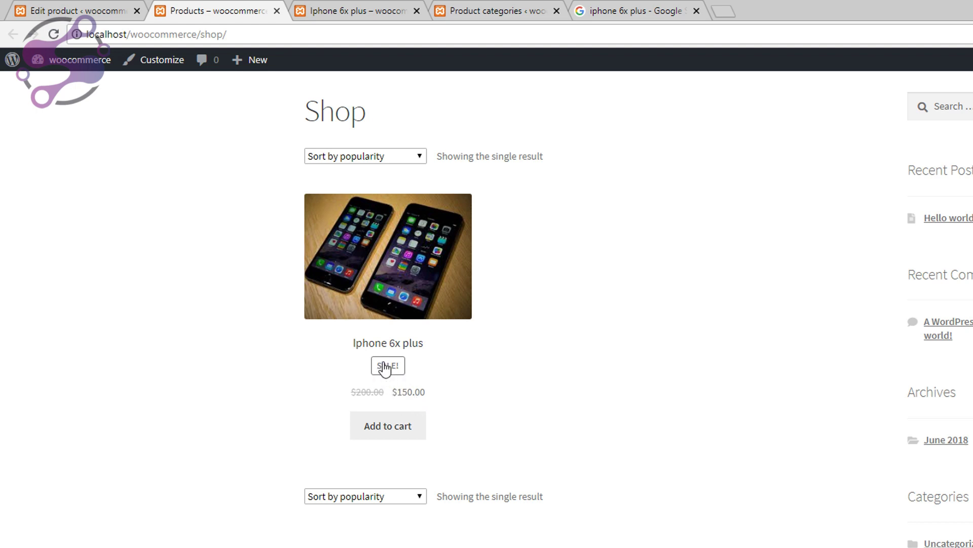
click(71, 10)
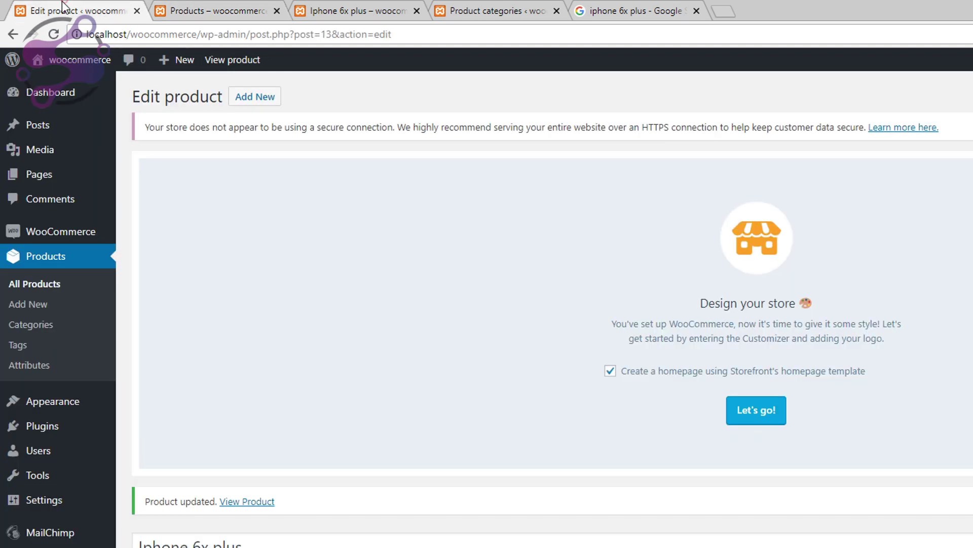
Write 'Iphone 6s plus 32 GB' in the short description editor and update the product.
scroll(440, 320, down, 8)
scroll(440, 320, down, 6)
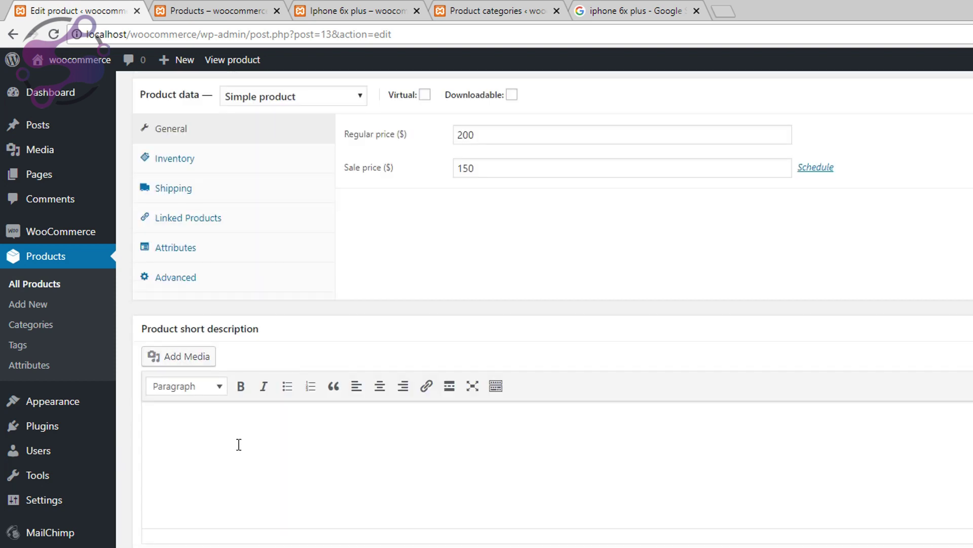
scroll(238, 444, up, 10)
triple_click(374, 417)
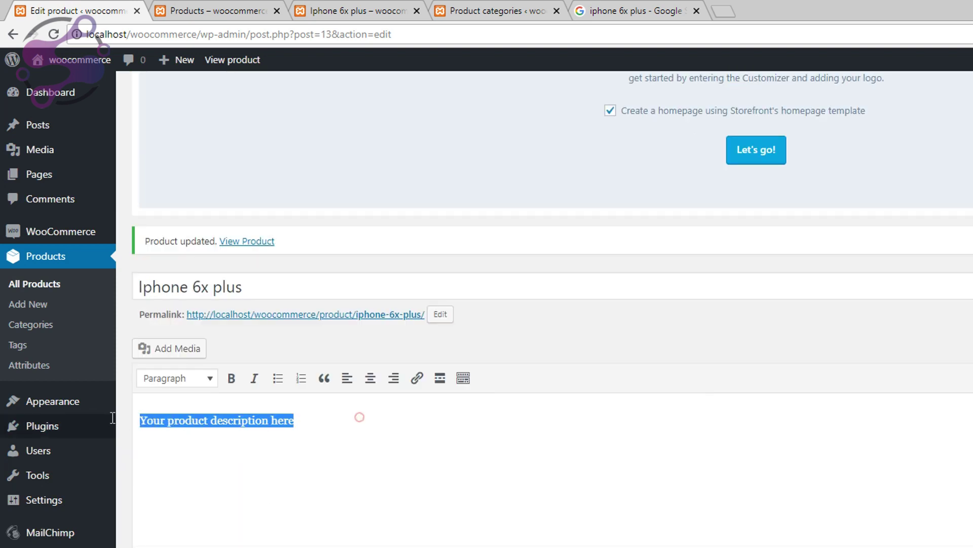
click(391, 480)
scroll(391, 479, down, 6)
scroll(391, 480, down, 3)
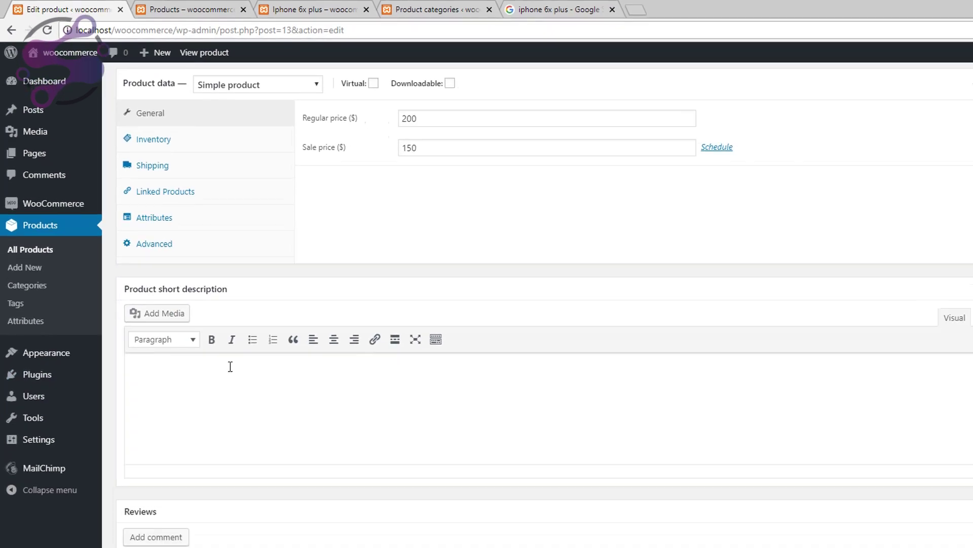
click(199, 392)
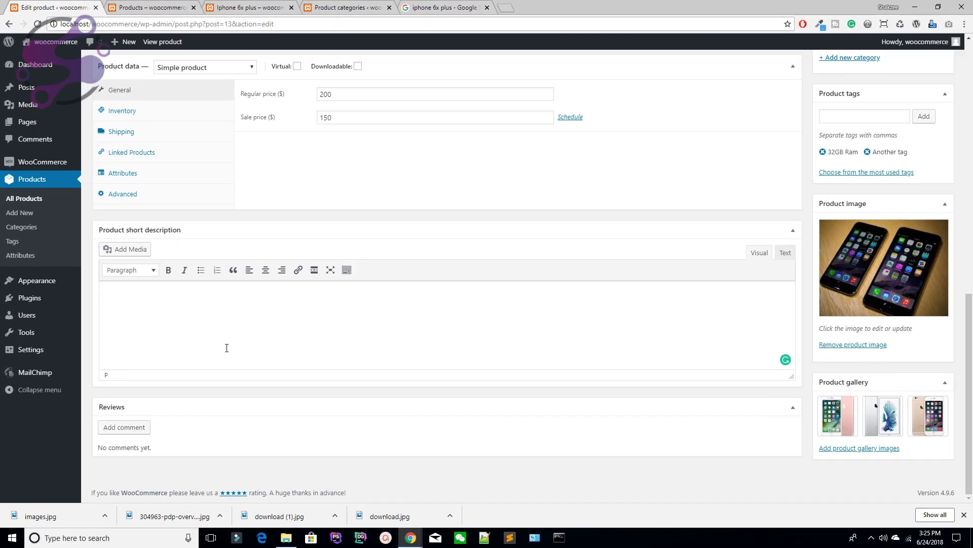
text(Iphone)
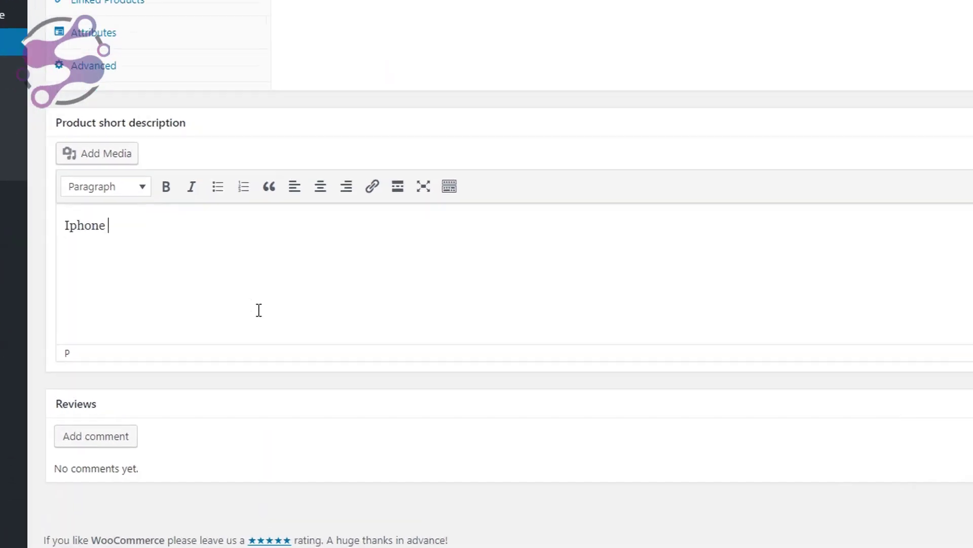
text( 6s plus )
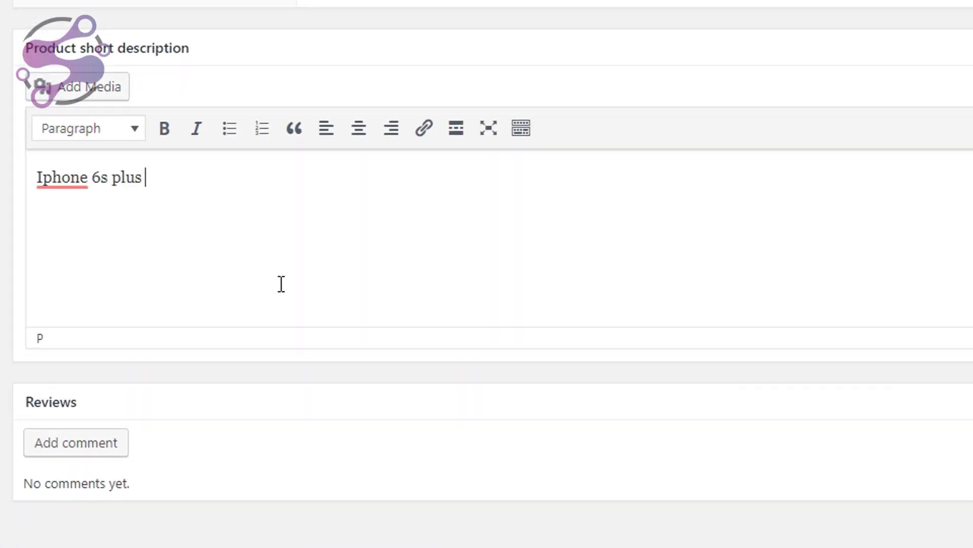
text(32 GB in red,green,blu)
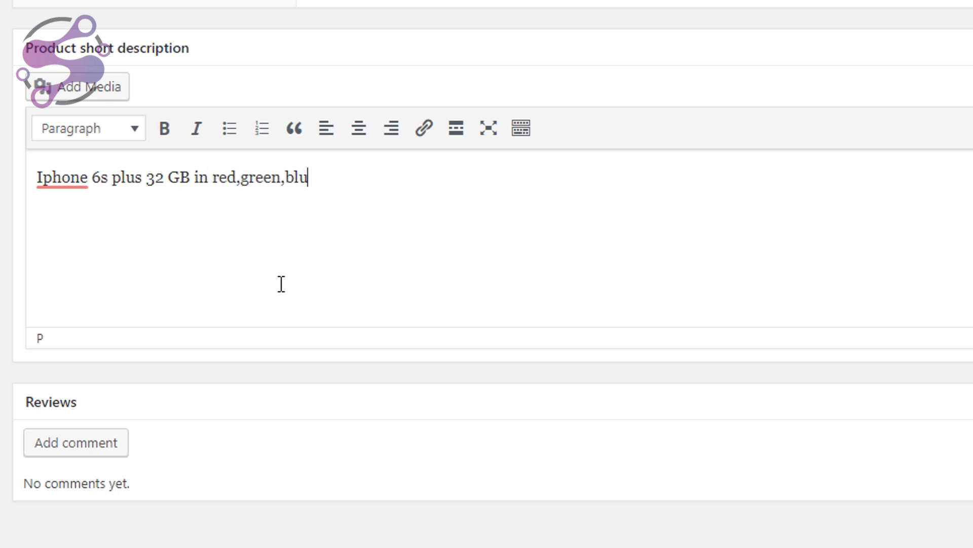
text(e coloe)
key(BackSpace)
key(BackSpace)
key(BackSpace)
key(BackSpace)
key(BackSpace)
key(BackSpace)
key(BackSpace)
key(BackSpace)
key(BackSpace)
key(BackSpace)
key(BackSpace)
key(BackSpace)
key(BackSpace)
key(BackSpace)
key(BackSpace)
key(BackSpace)
key(BackSpace)
key(BackSpace)
key(BackSpace)
key(BackSpace)
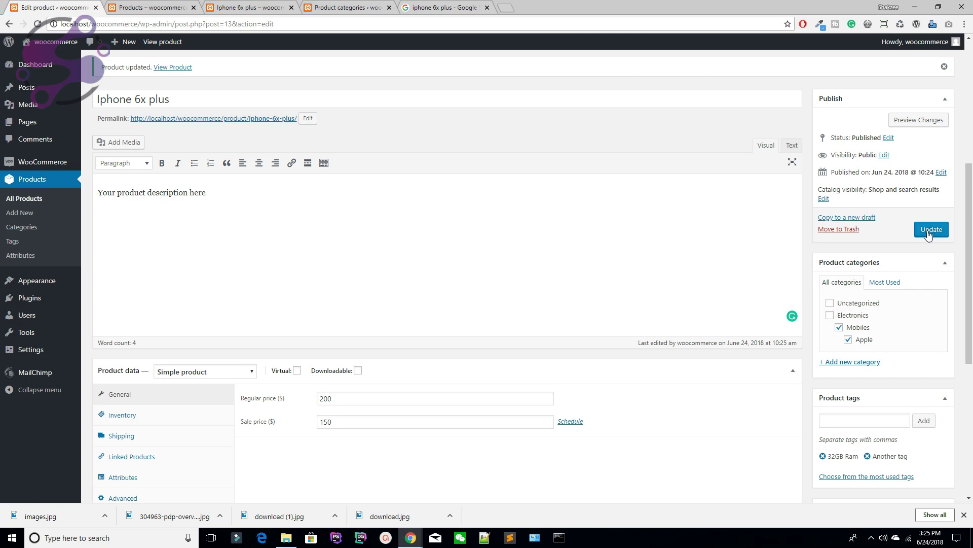
click(929, 231)
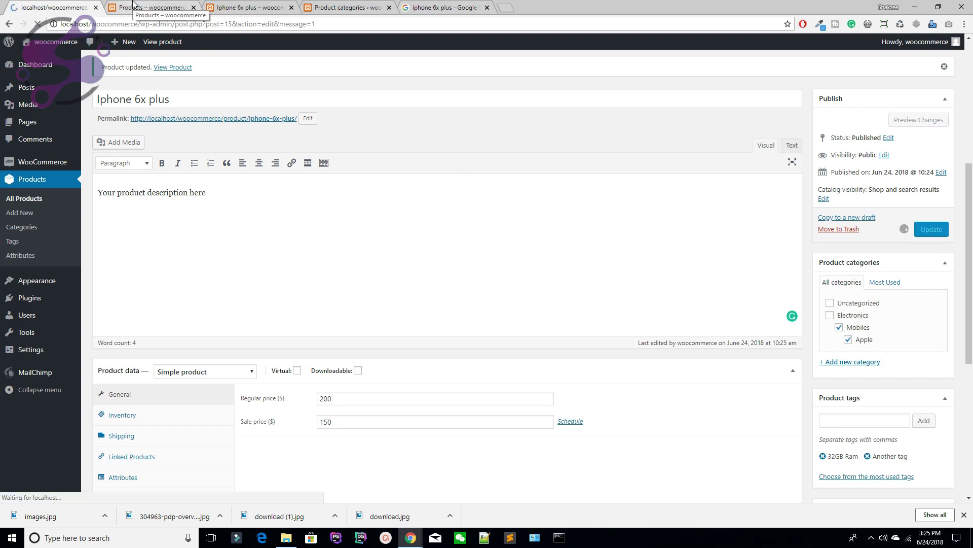
Reload the shop and open the Iphone 6x plus page to check its price and description.
click(134, 4)
click(35, 23)
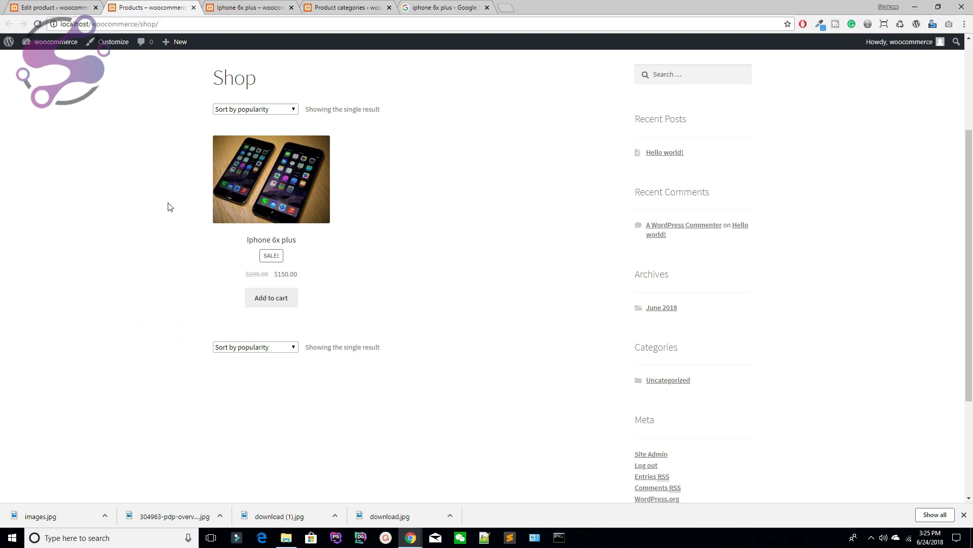
scroll(170, 206, down, 3)
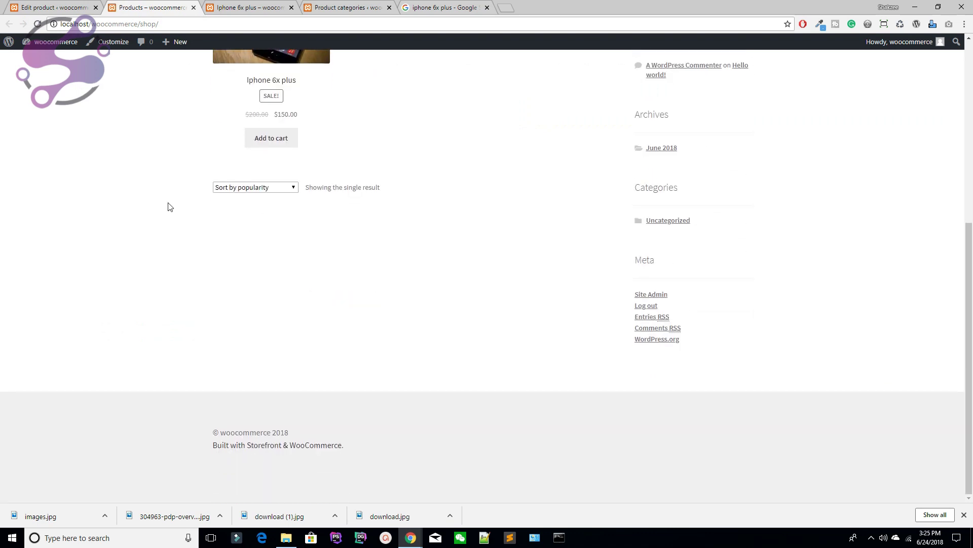
scroll(170, 206, up, 5)
click(304, 338)
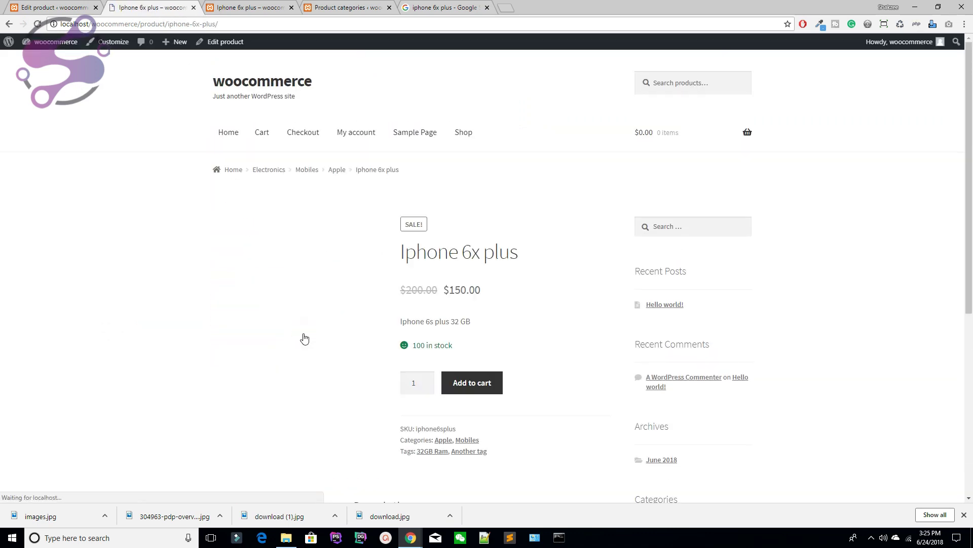
scroll(279, 266, down, 6)
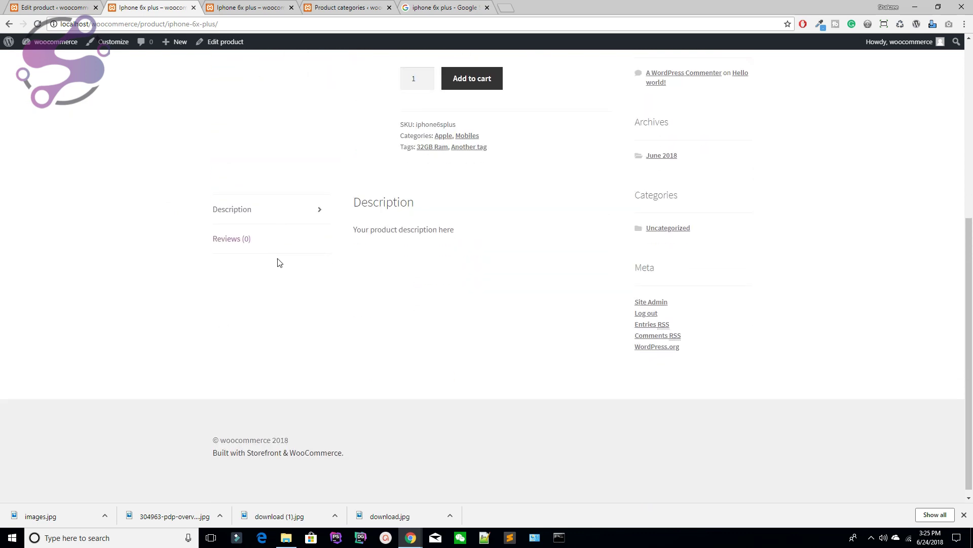
drag(353, 235, 445, 239)
scroll(386, 246, up, 8)
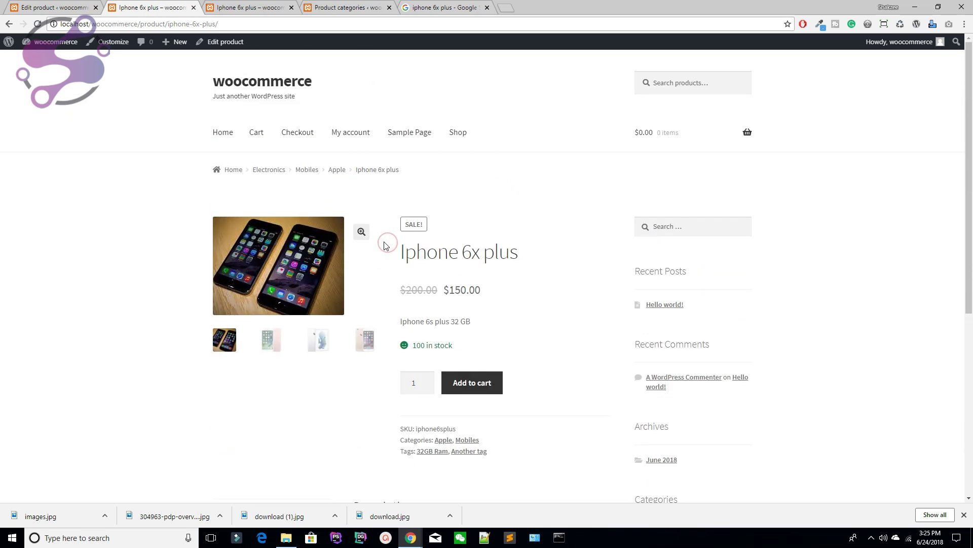
scroll(383, 245, down, 6)
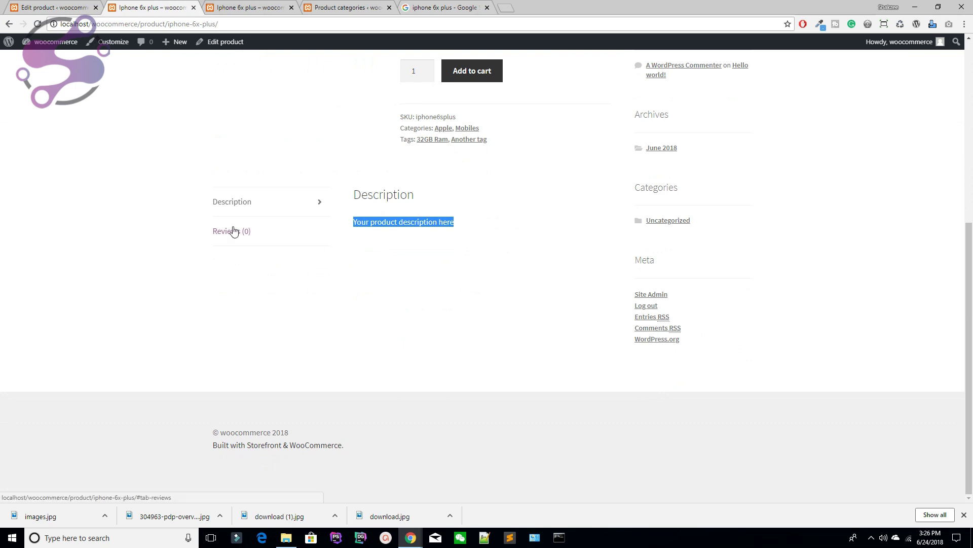
scroll(234, 231, up, 6)
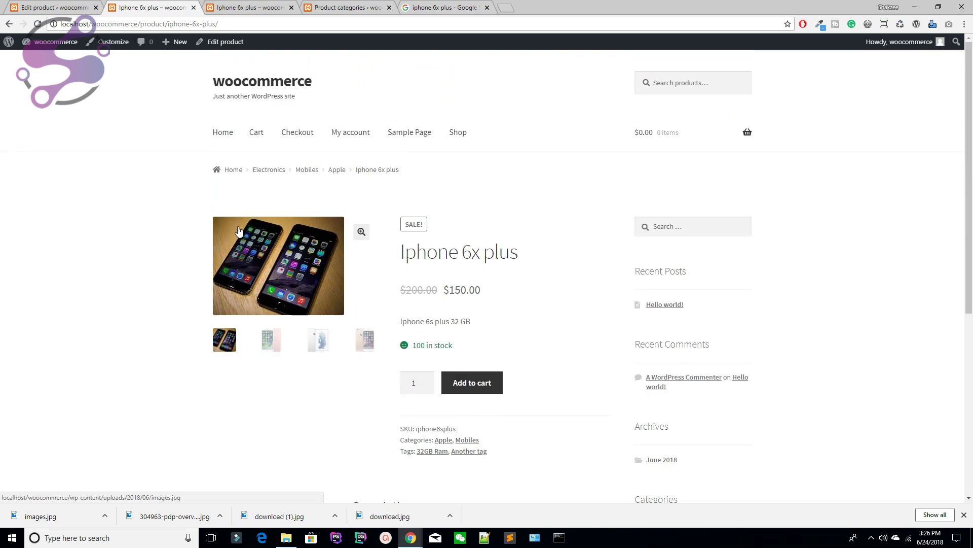
Back in the admin, start a new product via Products > Add New.
key(ctrl+shift+Tab)
scroll(384, 307, down, 10)
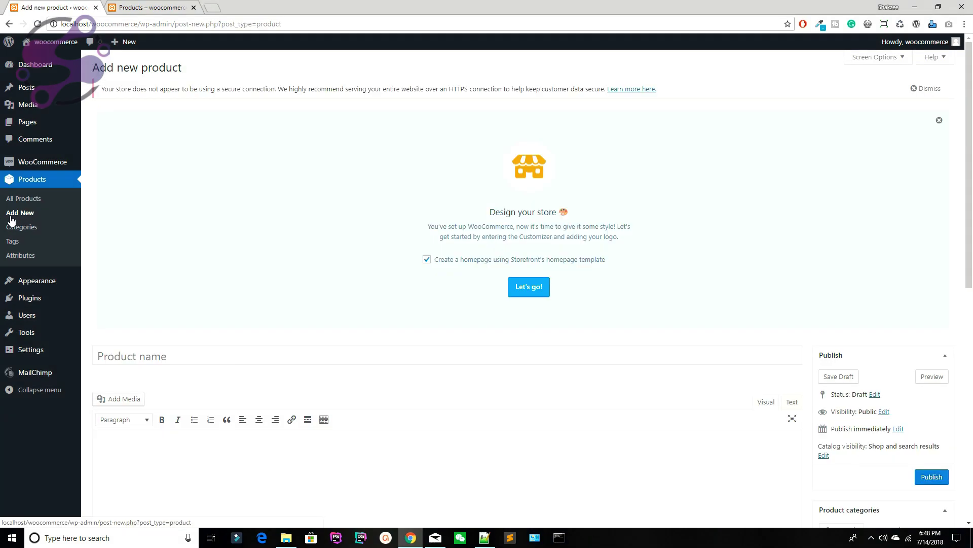
click(11, 221)
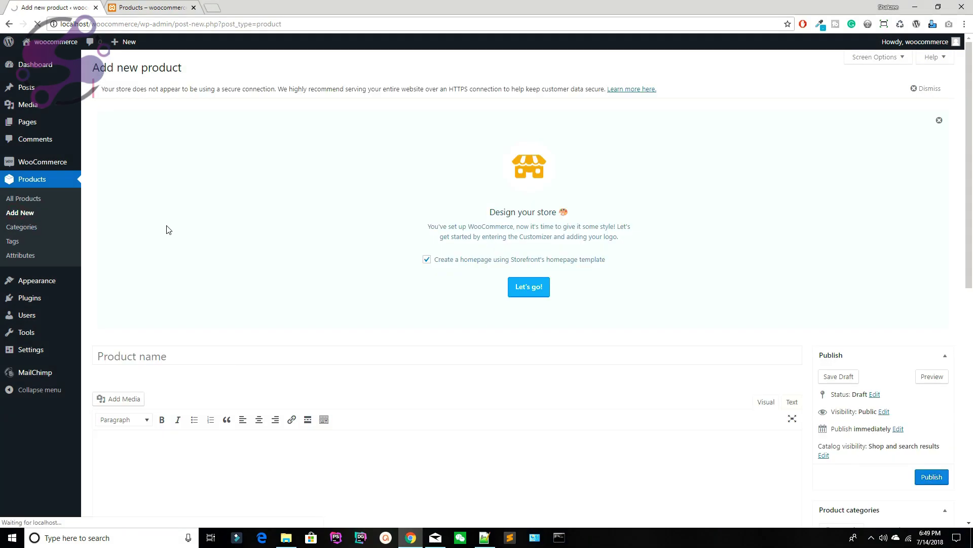
Copy the title 'My shirt' and paste it repeatedly into the product description.
scroll(335, 165, down, 3)
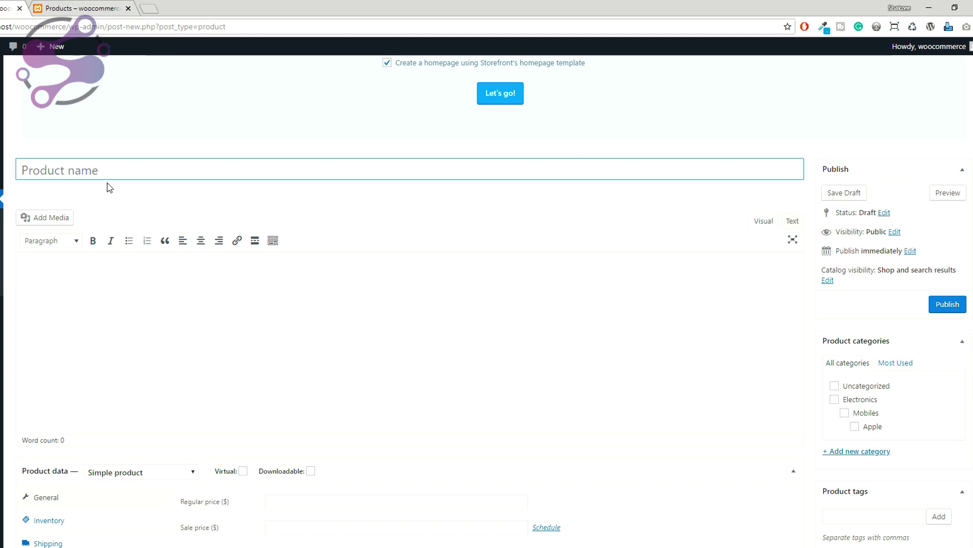
text(<u)
click(109, 289)
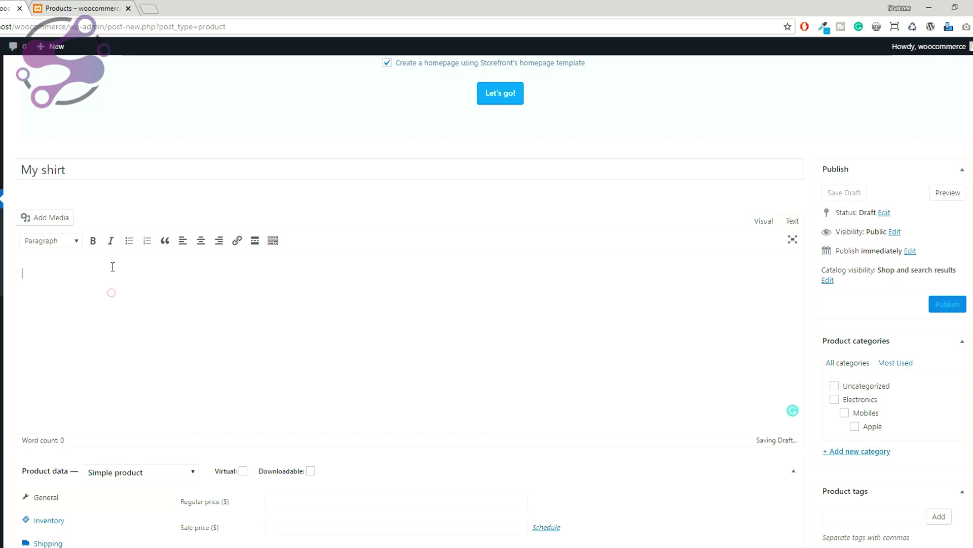
triple_click(83, 167)
key(ctrl+c)
click(148, 311)
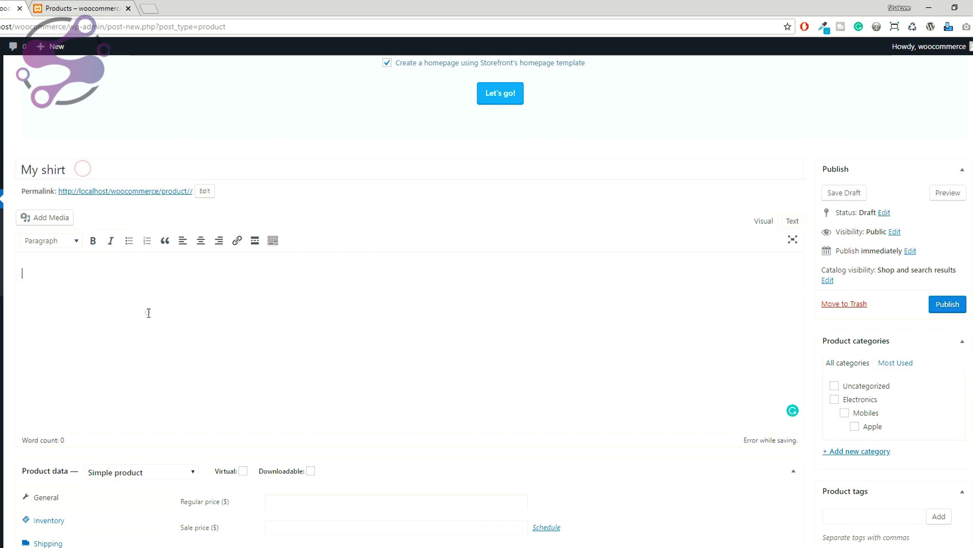
key(ctrl+v)
key(ctrl+v)
key(ctrl+v)
key(ctrl+v)
key(ctrl+v)
key(ctrl+v)
key(ctrl+v)
key(ctrl+v)
key(ctrl+v)
key(ctrl+v)
key(ctrl+v)
key(ctrl+v)
key(ctrl+v)
key(ctrl+v)
key(ctrl+v)
key(ctrl+v)
key(ctrl+v)
key(ctrl+v)
key(ctrl+v)
key(ctrl+v)
key(ctrl+v)
key(ctrl+v)
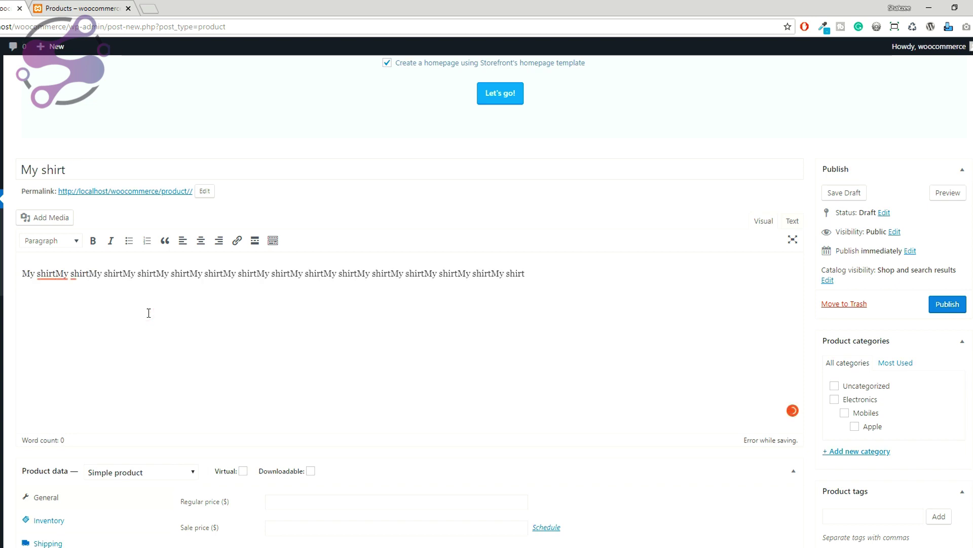
scroll(381, 272, down, 2)
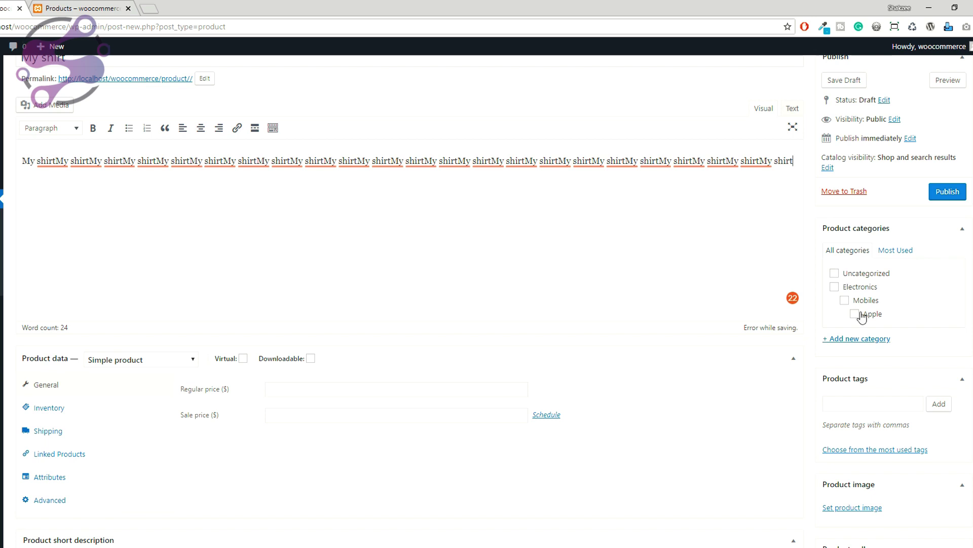
scroll(861, 313, down, 1)
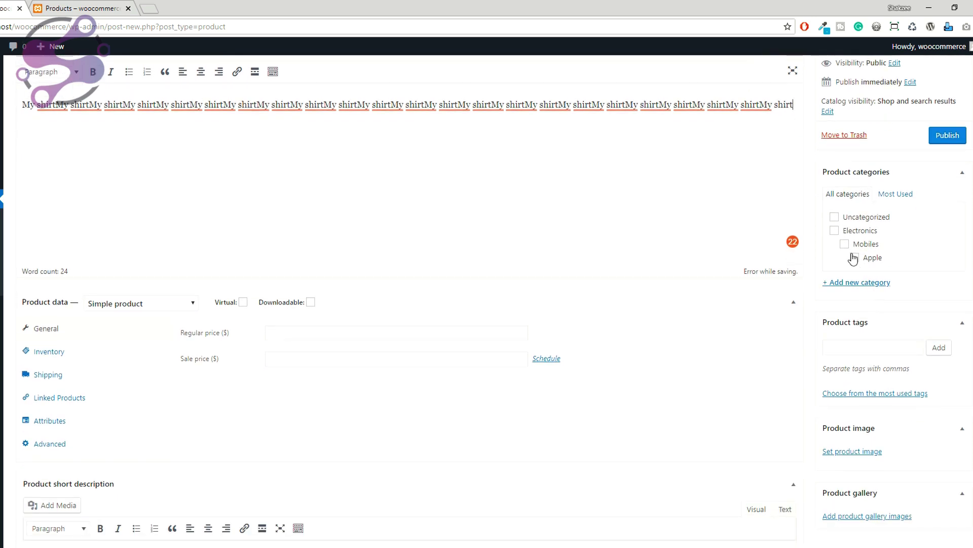
scroll(854, 259, up, 2)
Create and tick a new 'shirts' product category.
click(855, 394)
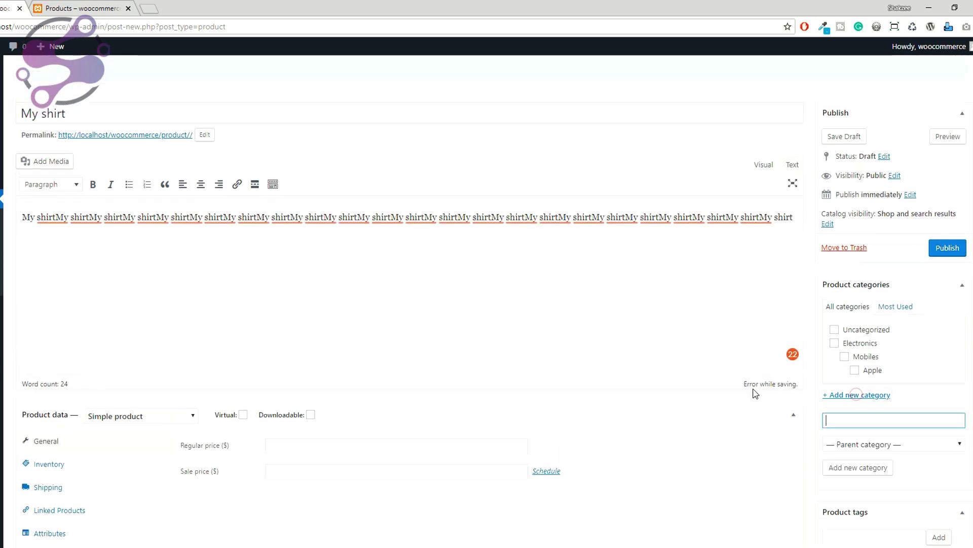
text(shirts)
click(851, 474)
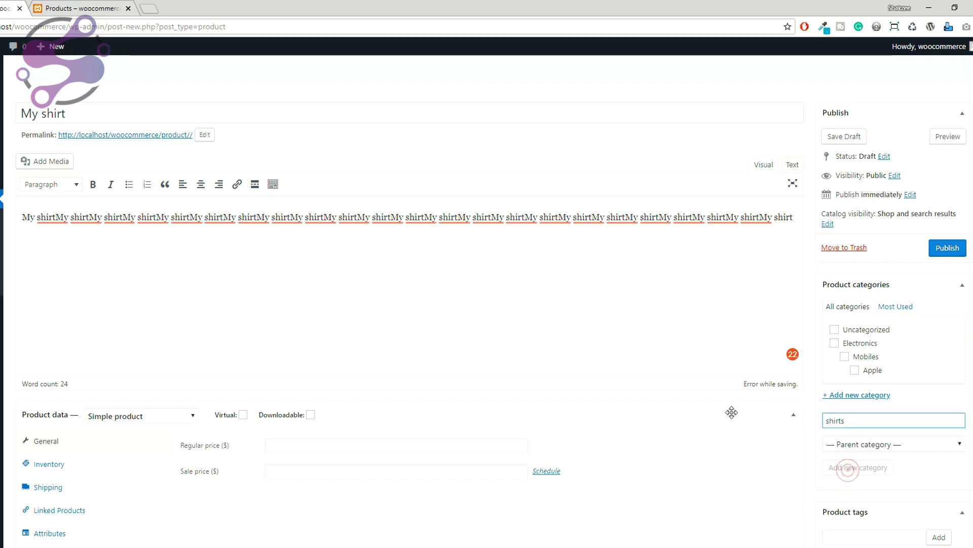
Open google.com in a new browser tab.
key(ctrl+t)
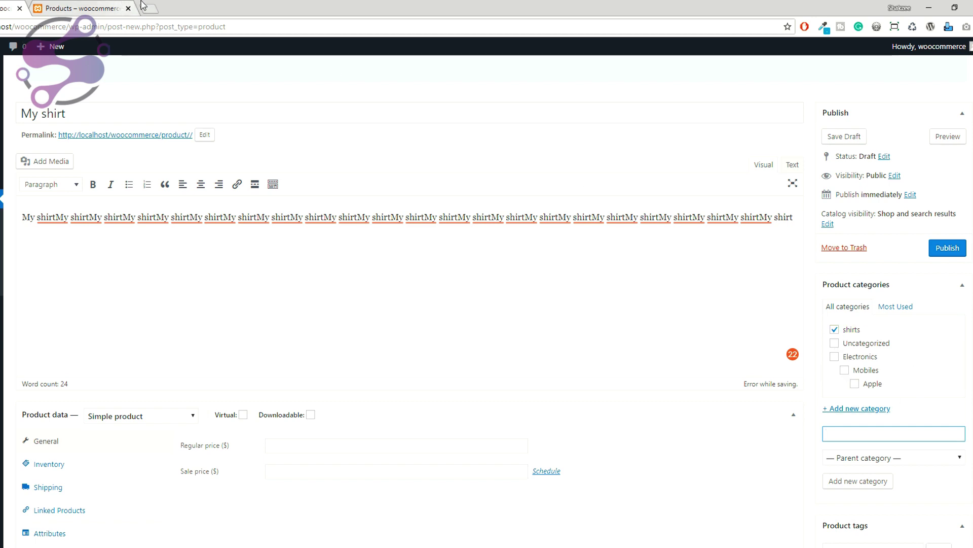
text(goog)
key(Return)
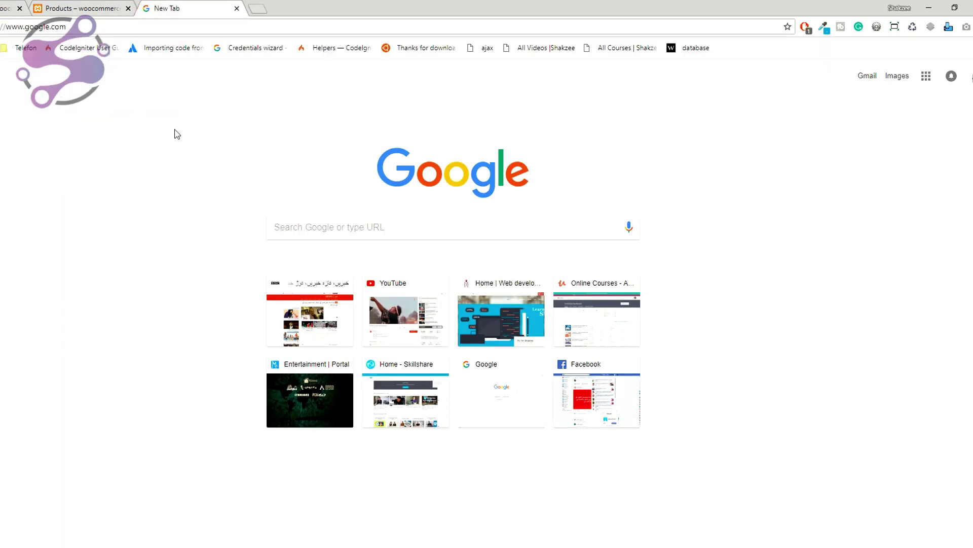
Search Google Images for 'tshirt' and save the black shirt as 'black' in Downloads.
key(ctrl+shift+Page_Up)
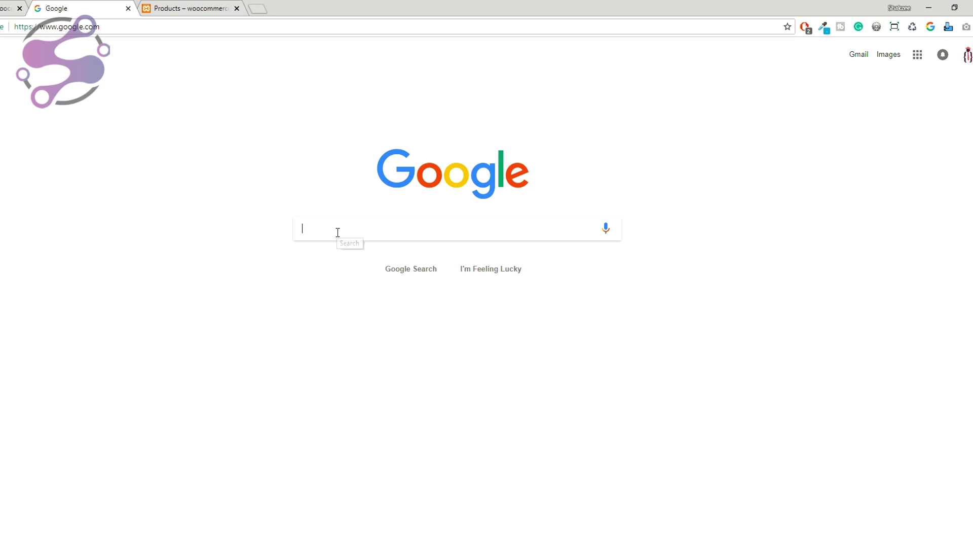
text(tshirt)
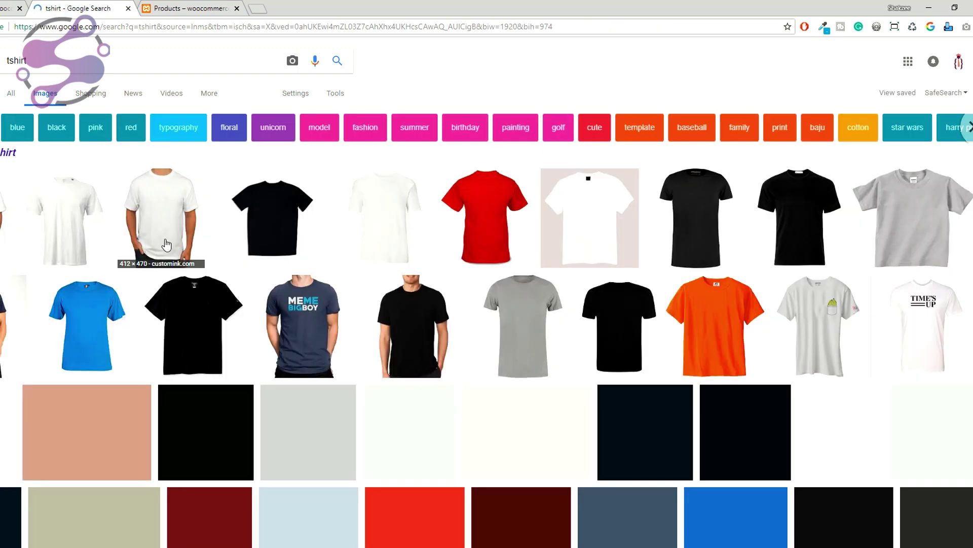
double_click(153, 217)
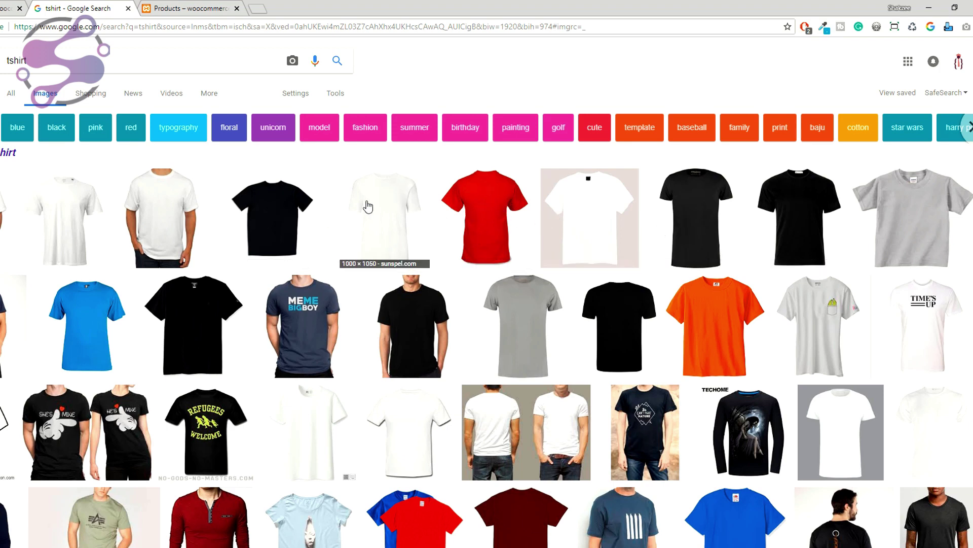
click(799, 218)
right_click(276, 248)
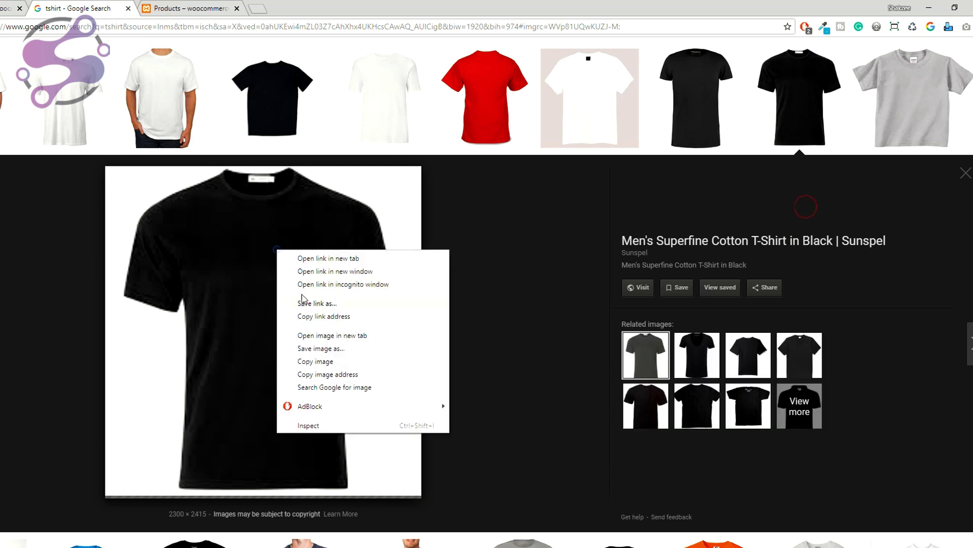
click(314, 348)
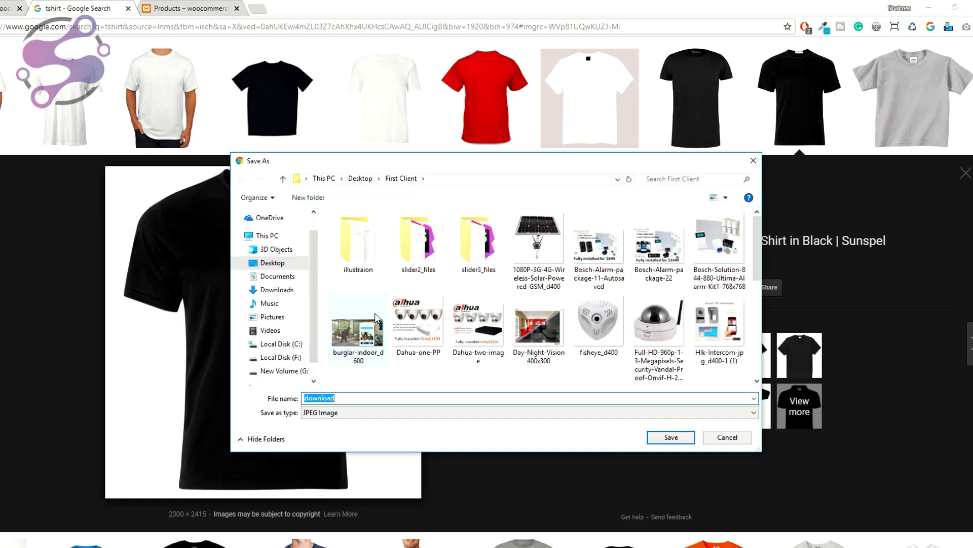
text(bla)
text(ck)
click(274, 290)
click(671, 437)
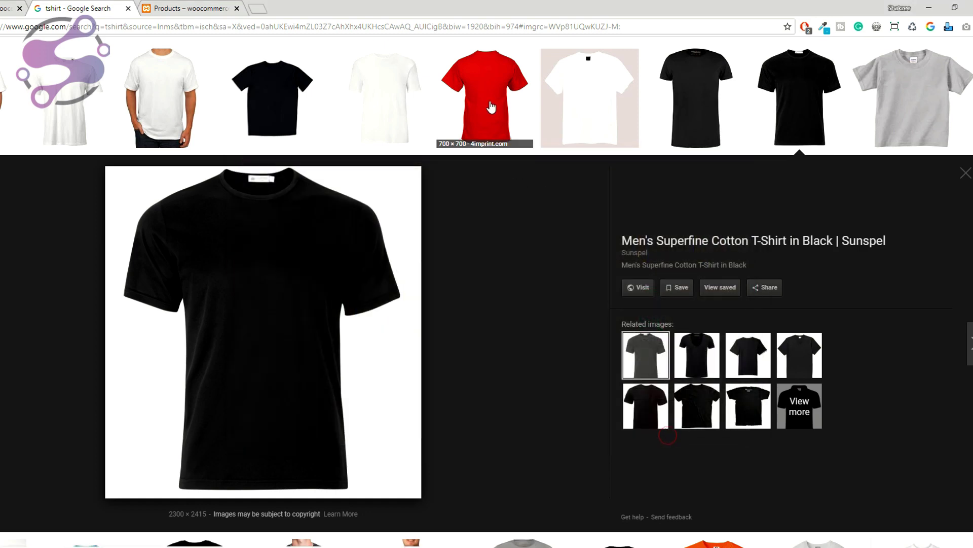
Save the red t-shirt image as 'red'.
click(491, 107)
right_click(261, 255)
click(299, 358)
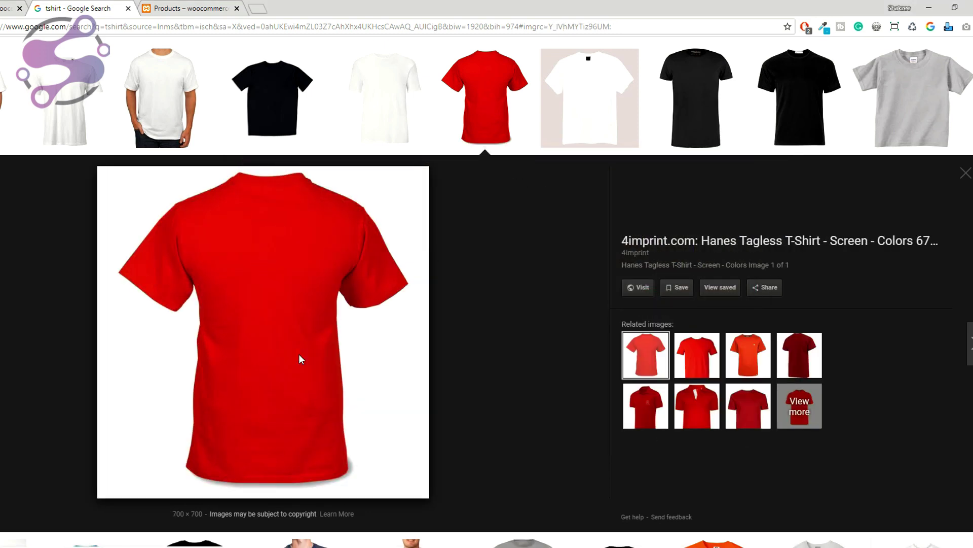
text(red)
key(Return)
Save the large white t-shirt image to Downloads.
click(387, 92)
right_click(389, 89)
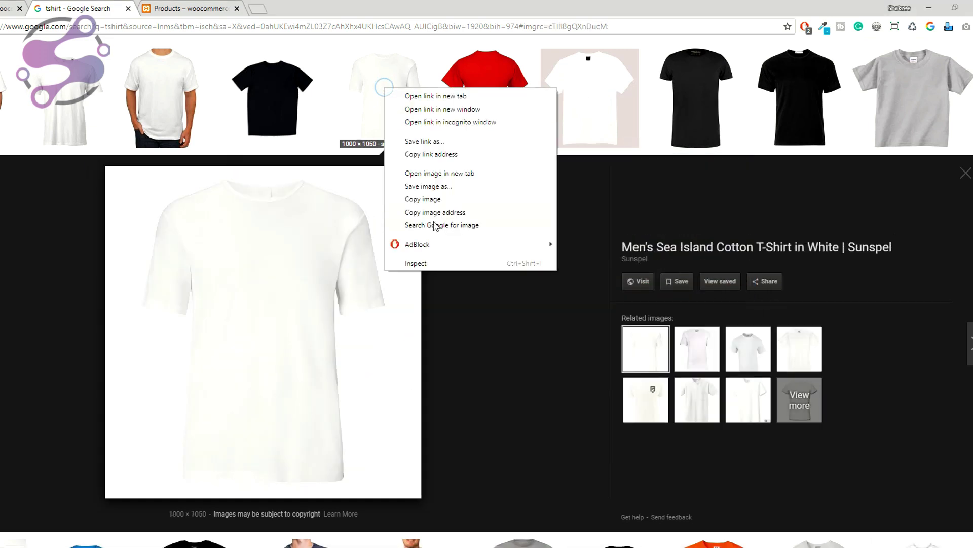
click(421, 186)
right_click(269, 264)
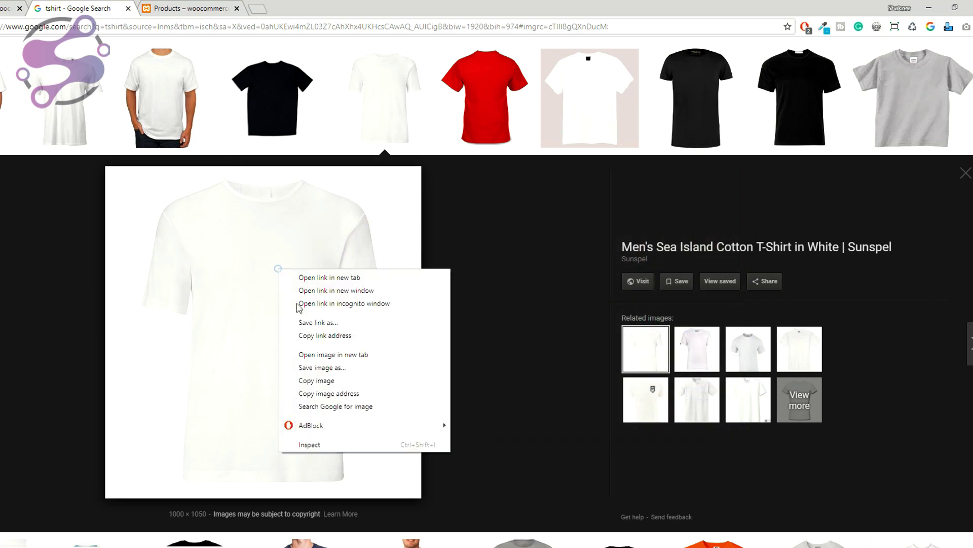
click(306, 370)
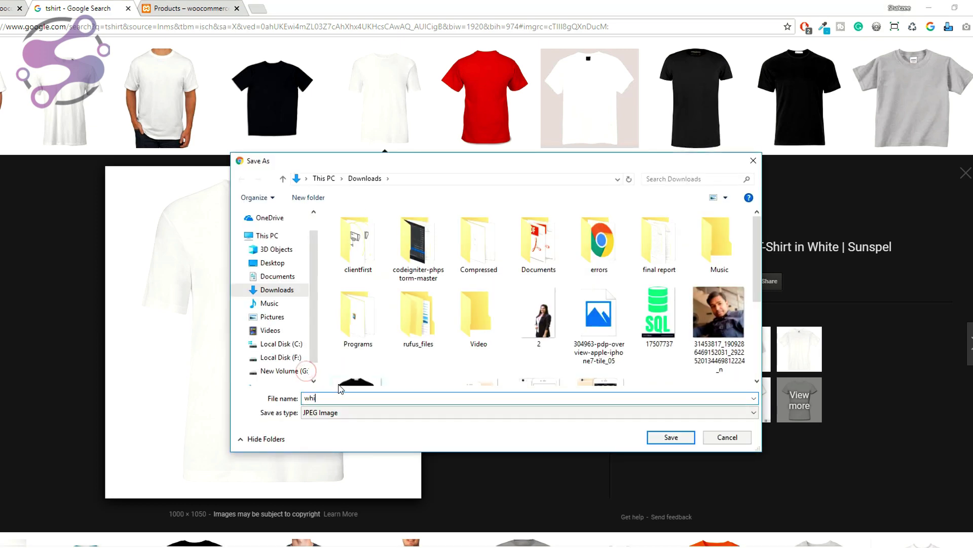
key(Return)
key(ctrl+Tab)
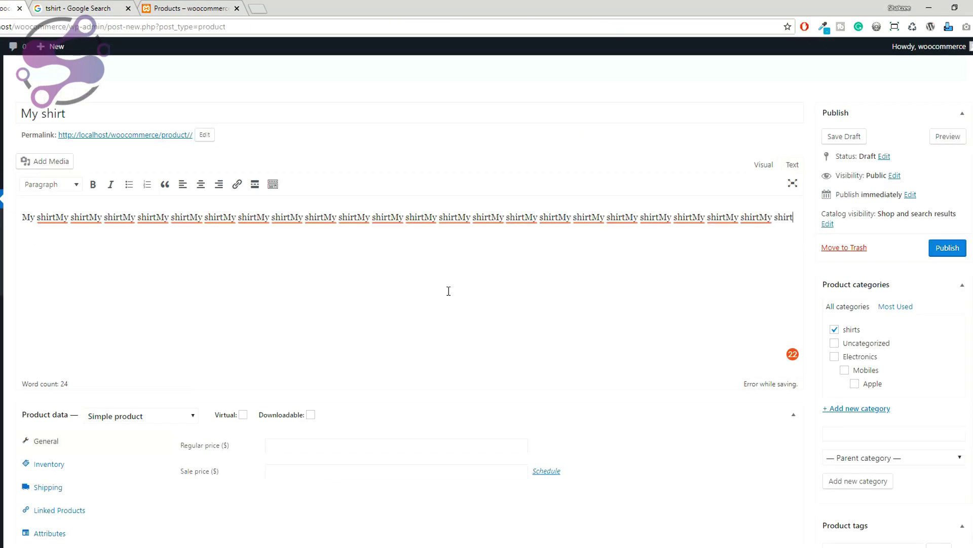
Open the product image uploader and browse to the Downloads folder.
scroll(607, 258, down, 3)
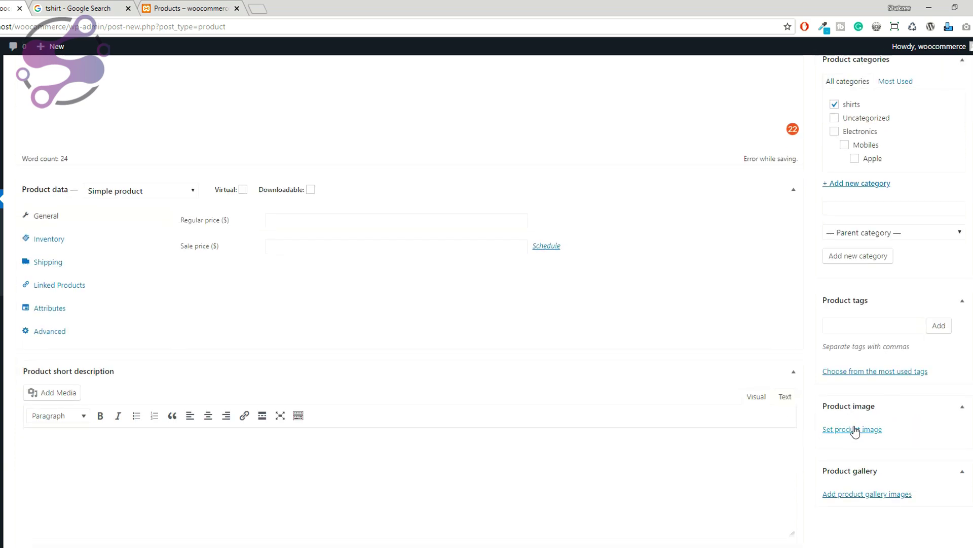
click(855, 431)
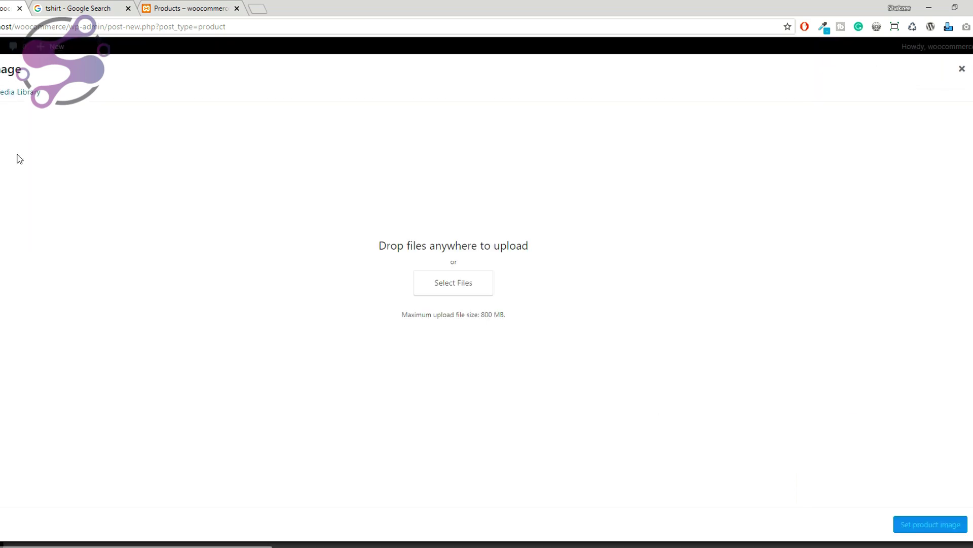
click(462, 289)
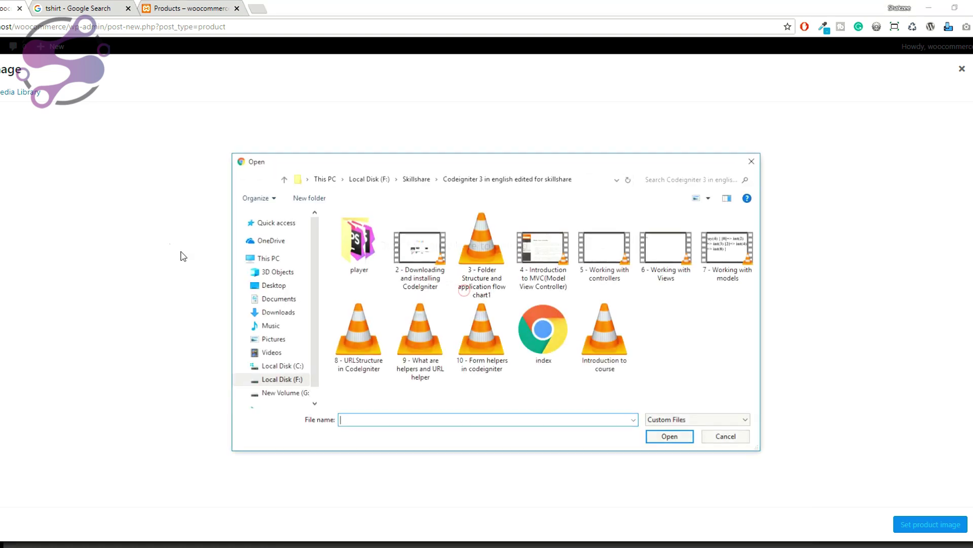
click(274, 299)
click(274, 312)
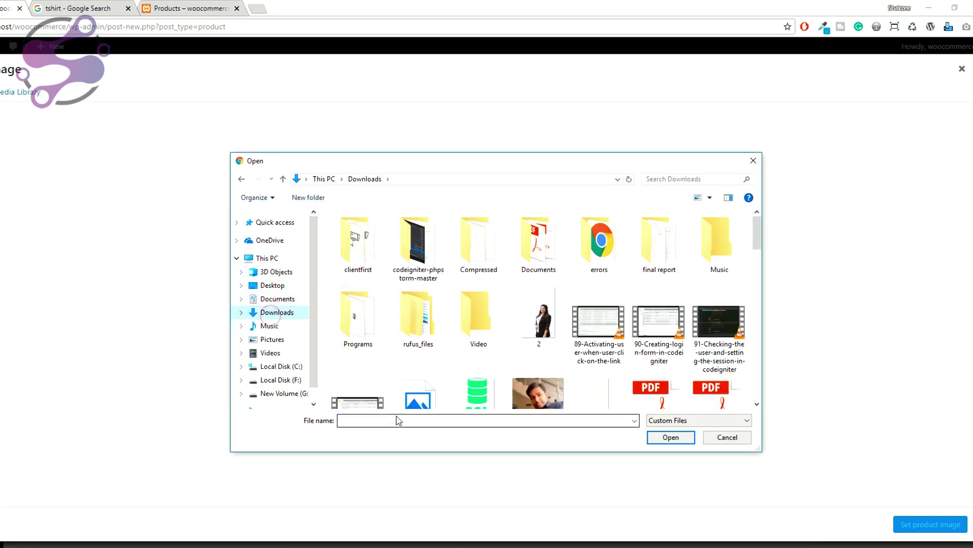
click(369, 420)
text(red)
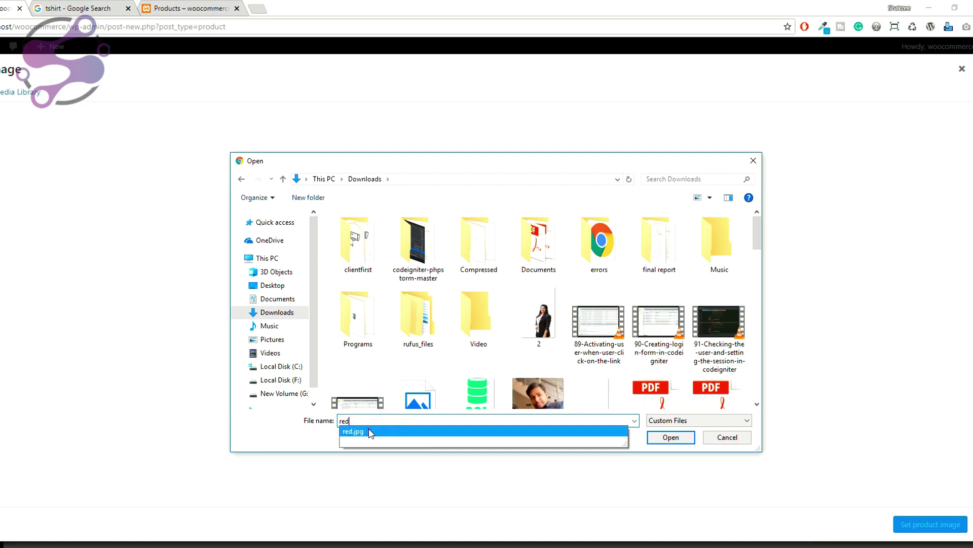
key(Return)
scroll(601, 423, down, 2)
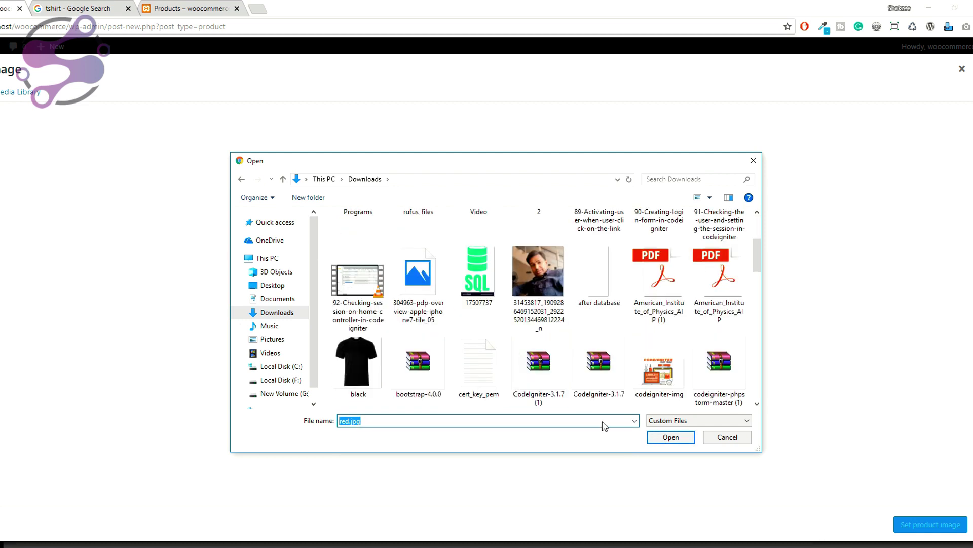
Upload the black, red and white t-shirt files and set black as the product image.
click(361, 362)
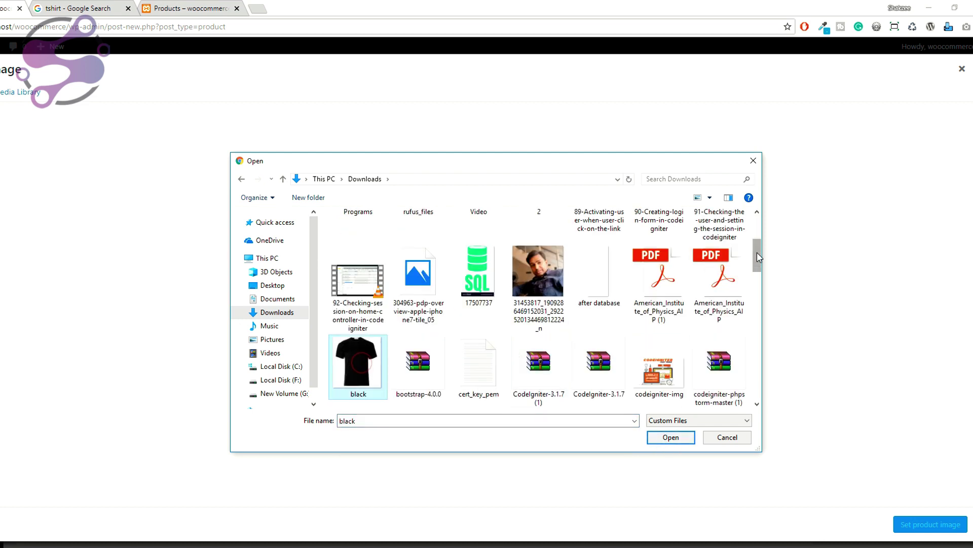
drag(758, 256, 760, 355)
ctrl+click(537, 326)
scroll(758, 383, down, 3)
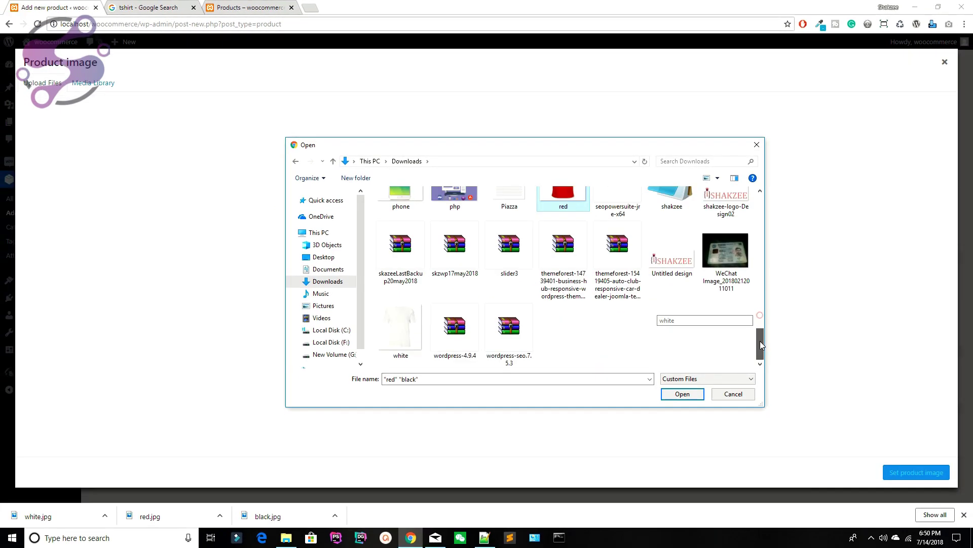
ctrl+click(399, 320)
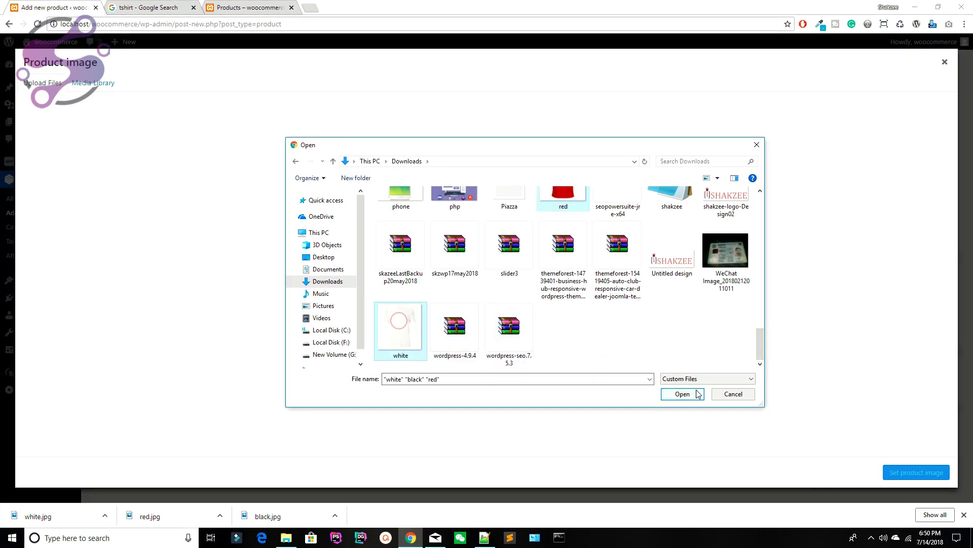
click(683, 394)
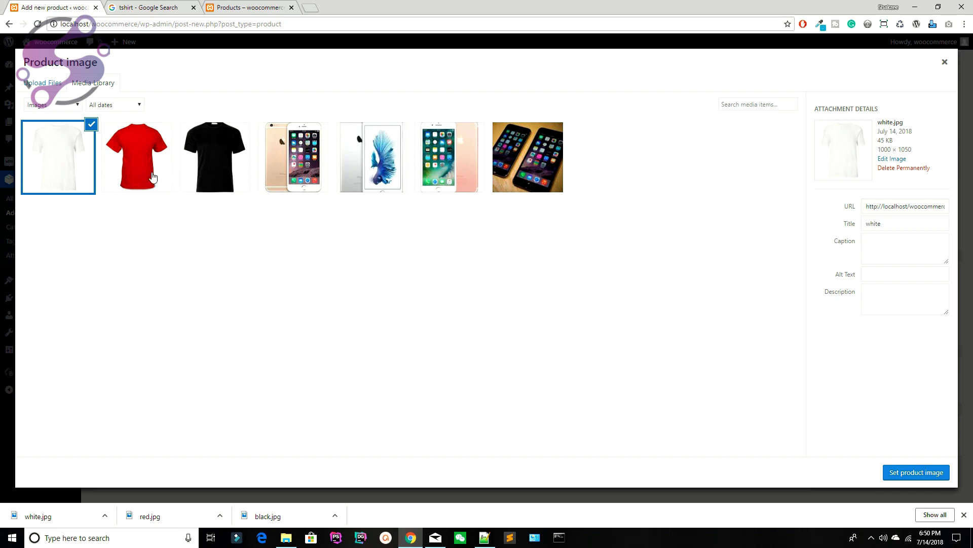
click(216, 161)
click(904, 465)
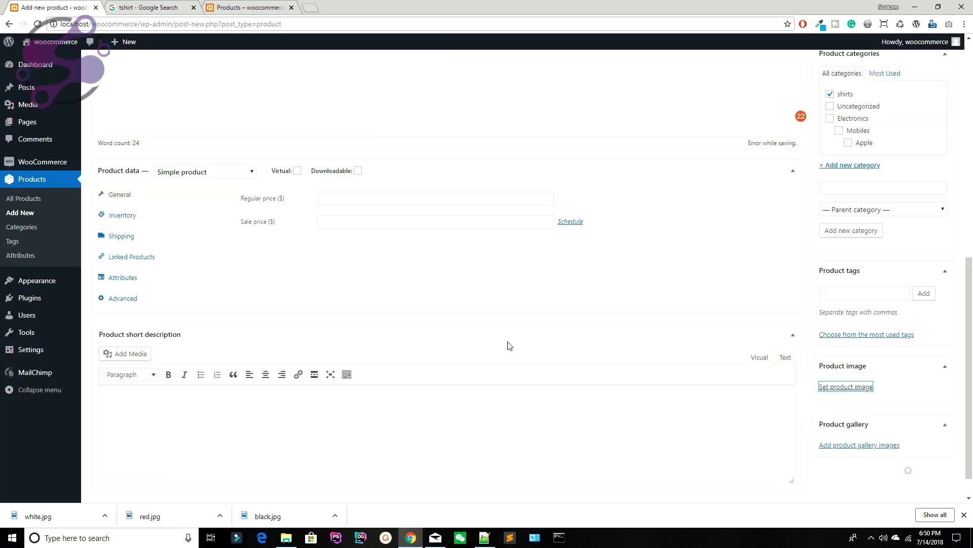
Pick the white, red and black t-shirt images in the Media Library and add them to the gallery.
scroll(869, 350, down, 3)
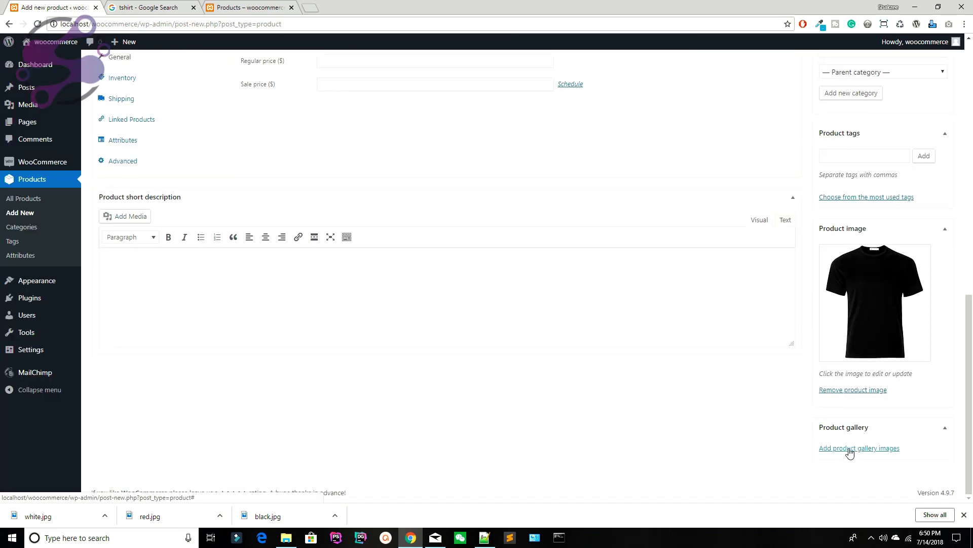
click(850, 448)
shift+click(141, 157)
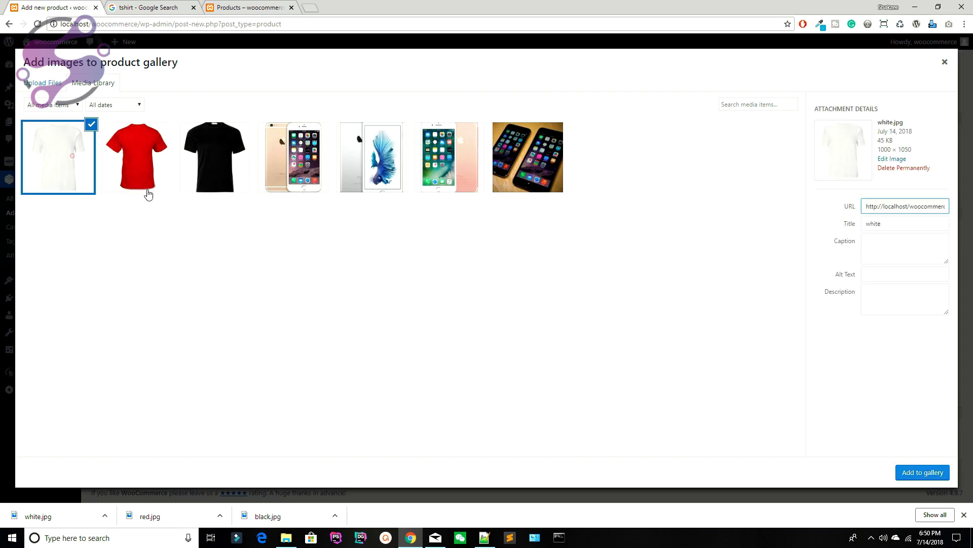
click(228, 167)
click(151, 169)
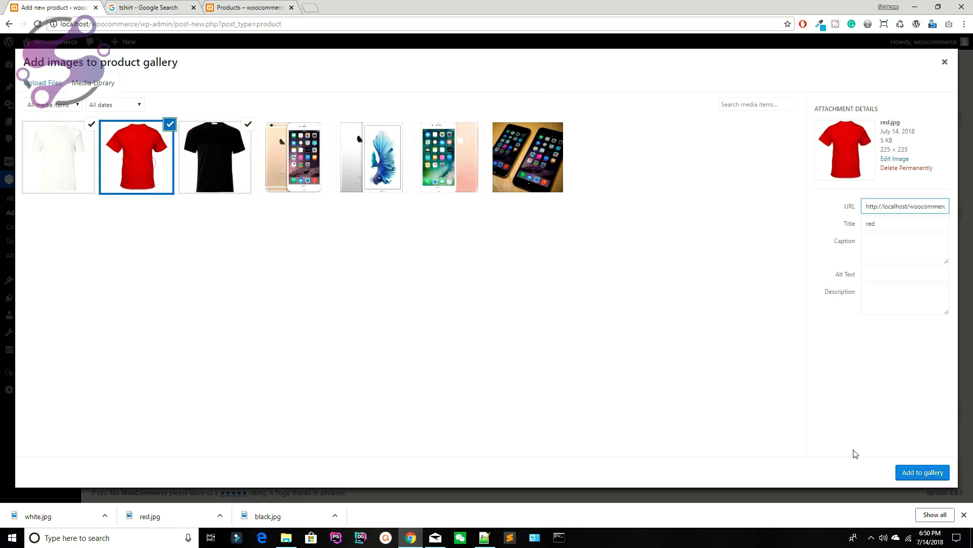
click(922, 472)
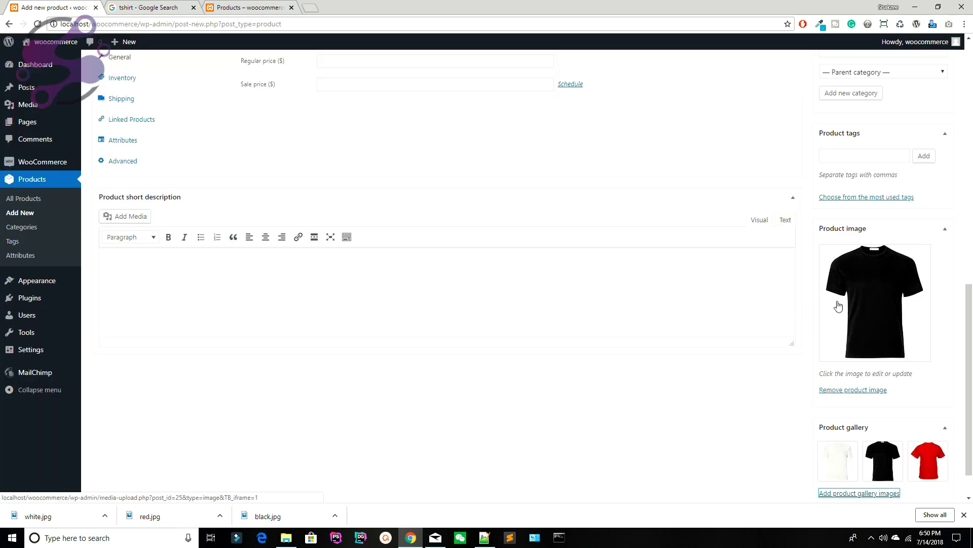
scroll(826, 303, up, 2)
scroll(854, 449, down, 2)
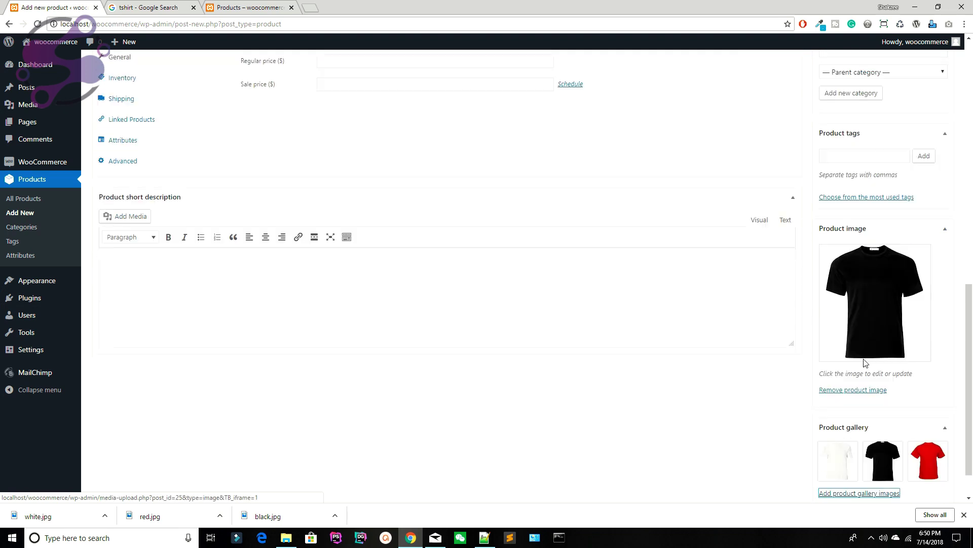
Add the product tag 'tshirt'.
click(843, 156)
text(tshirt)
key(Return)
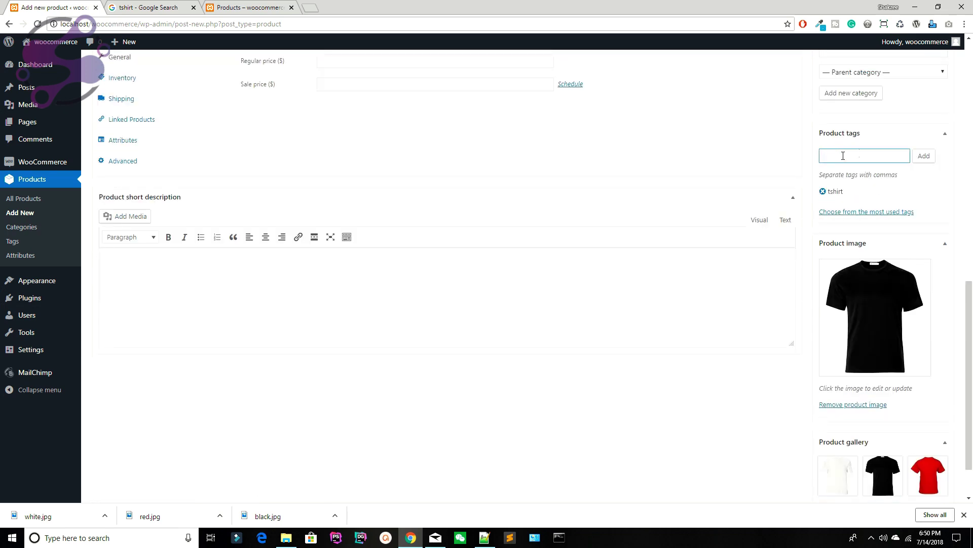
Write the short description 'about t-shirt here', accepting Grammarly's t-shirt correction.
scroll(299, 328, up, 3)
scroll(152, 340, down, 2)
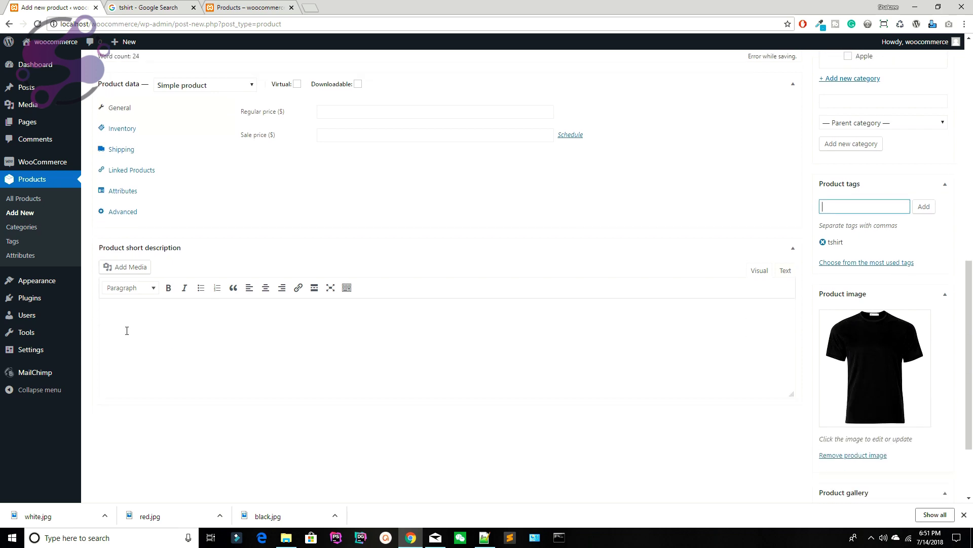
click(208, 326)
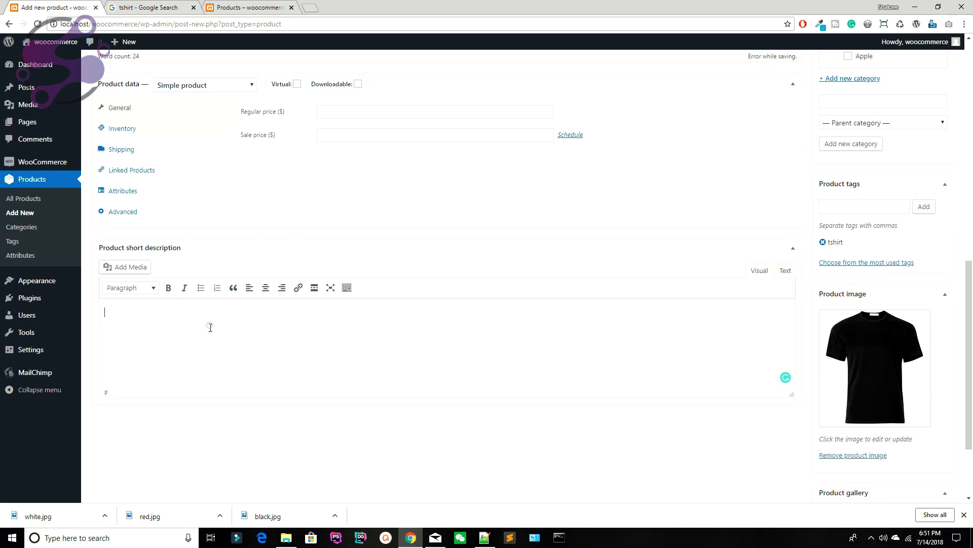
text(about tshirt here)
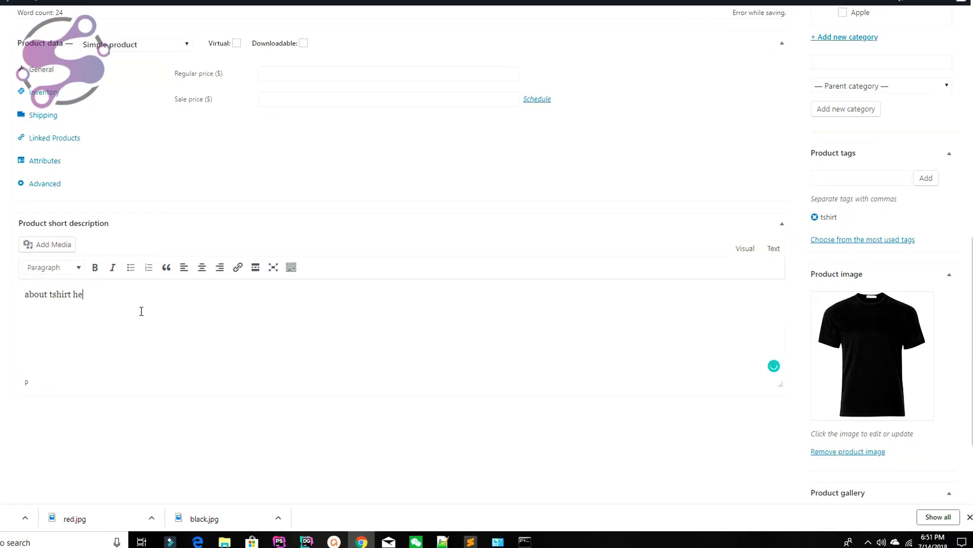
mouse_move(57, 295)
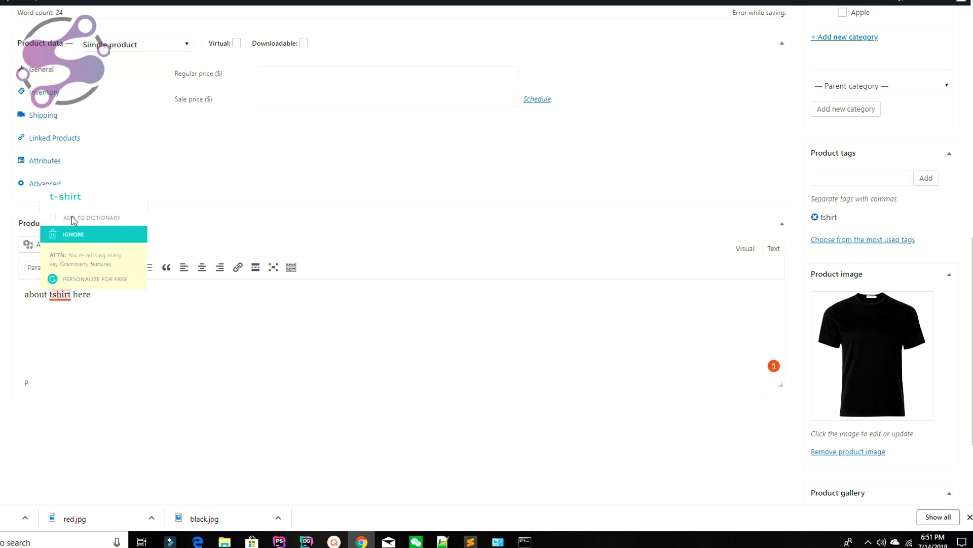
click(101, 233)
scroll(204, 305, up, 3)
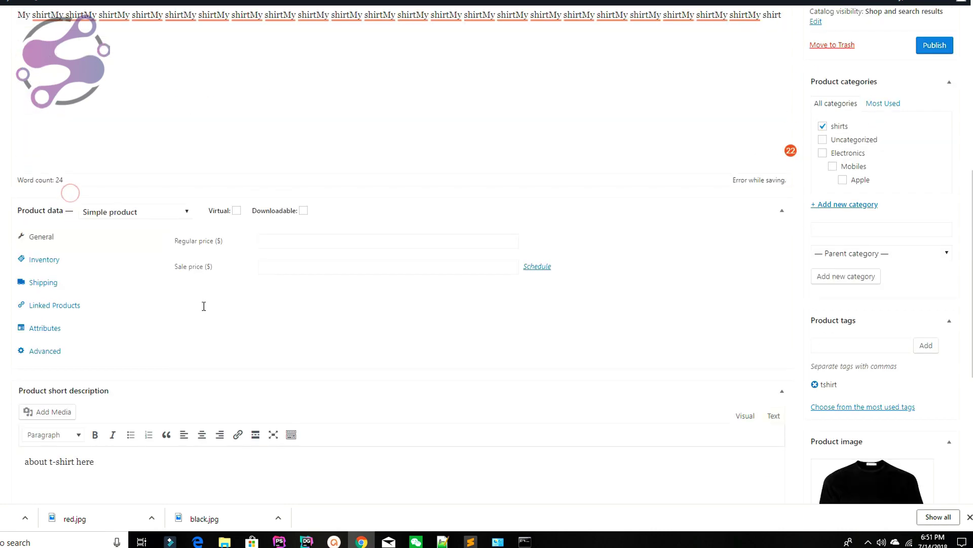
Set the product type to Variable product, leaving stock management off.
click(140, 214)
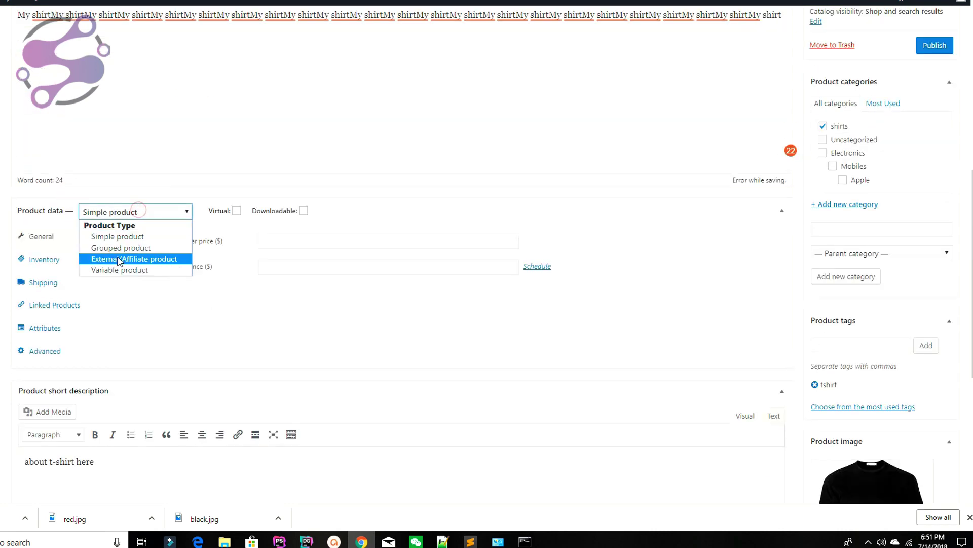
click(121, 273)
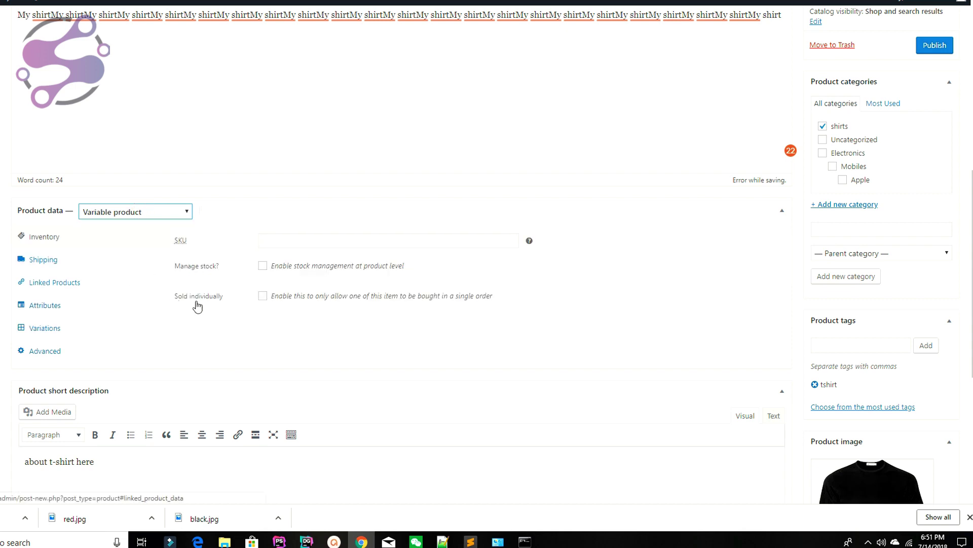
click(263, 267)
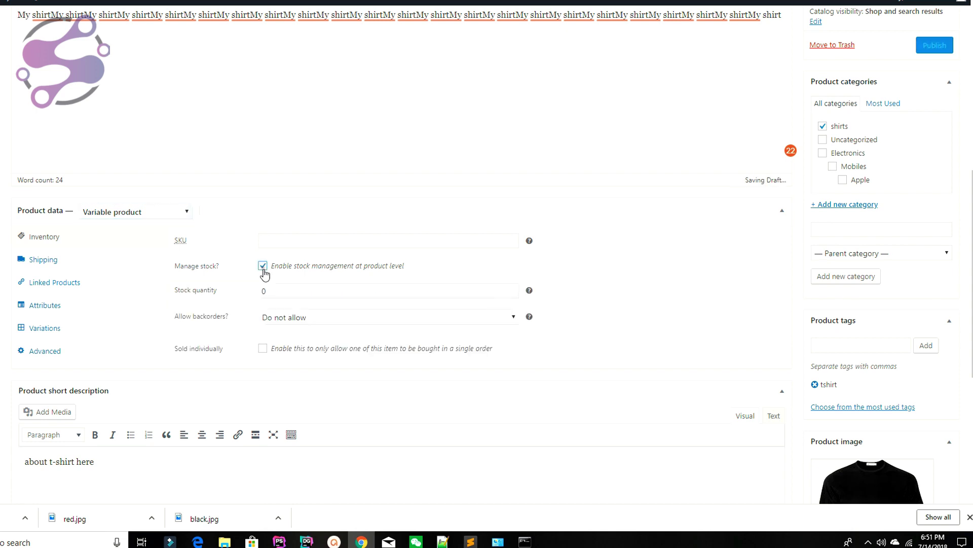
click(263, 269)
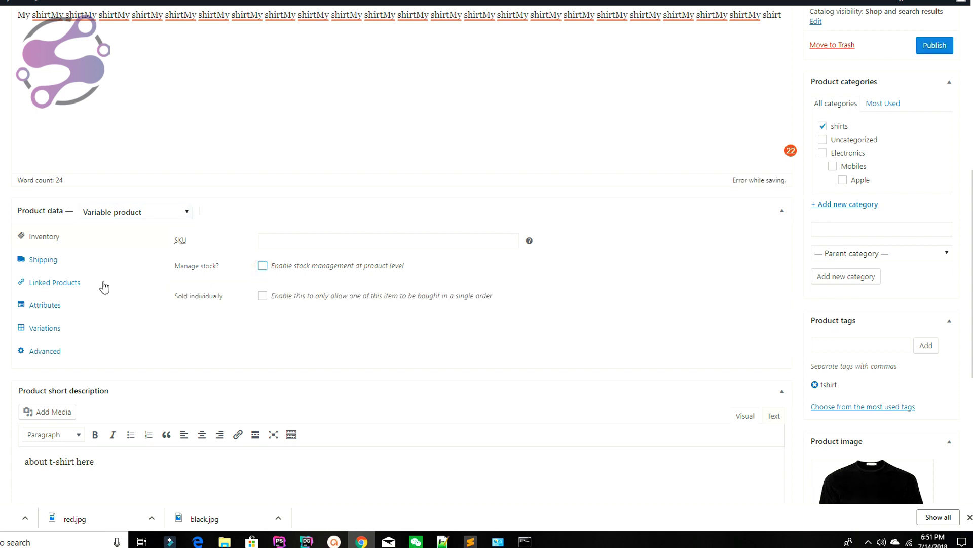
Review shipping settings, keeping weight 0 and no shipping class, then view Linked Products.
click(44, 260)
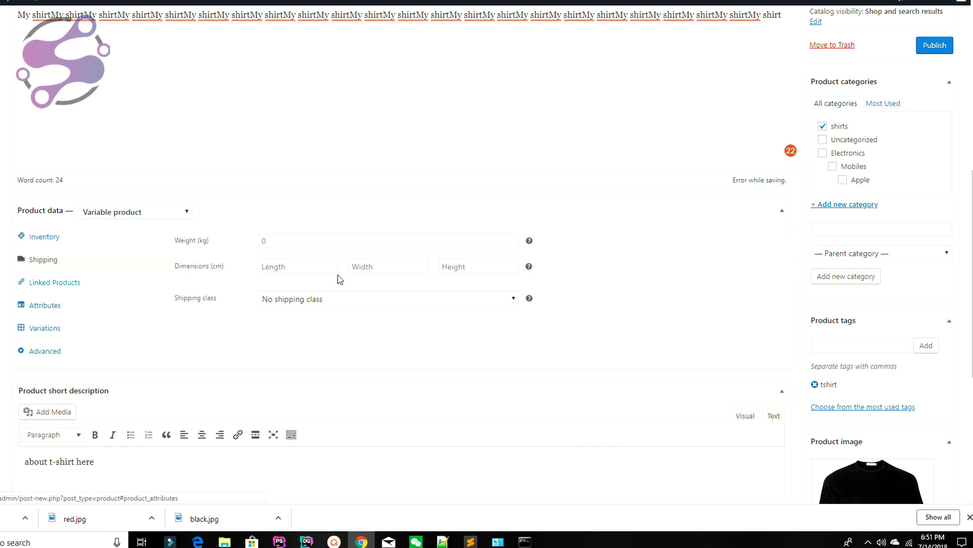
click(273, 241)
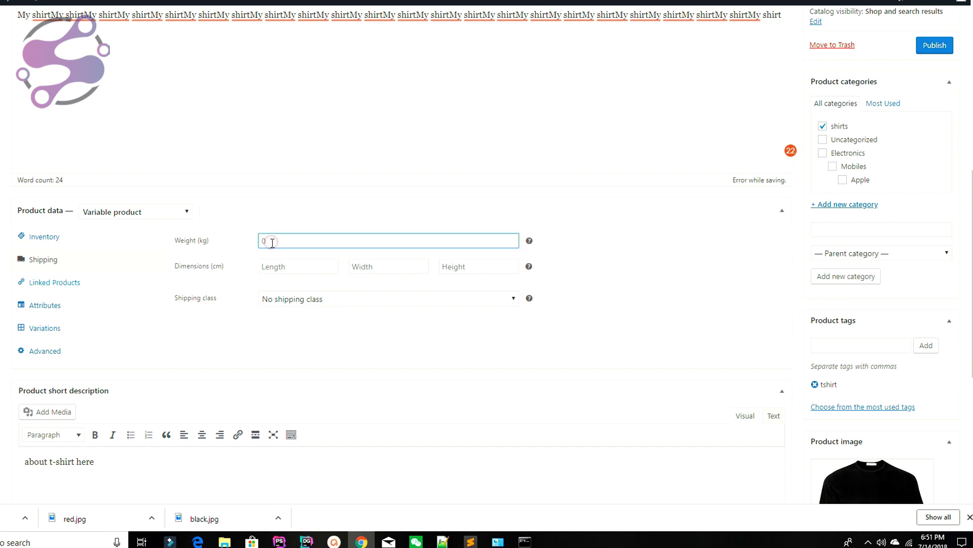
click(282, 269)
click(307, 299)
click(305, 300)
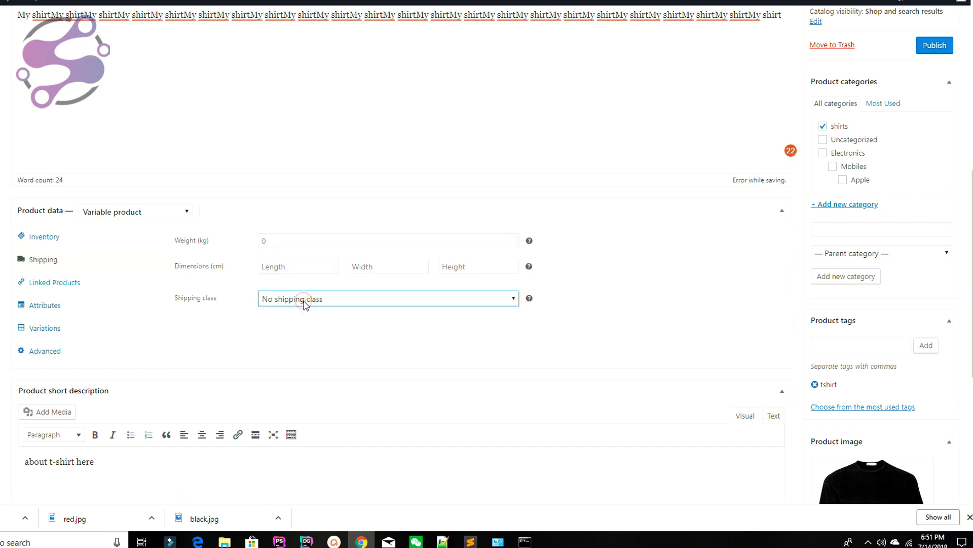
click(51, 287)
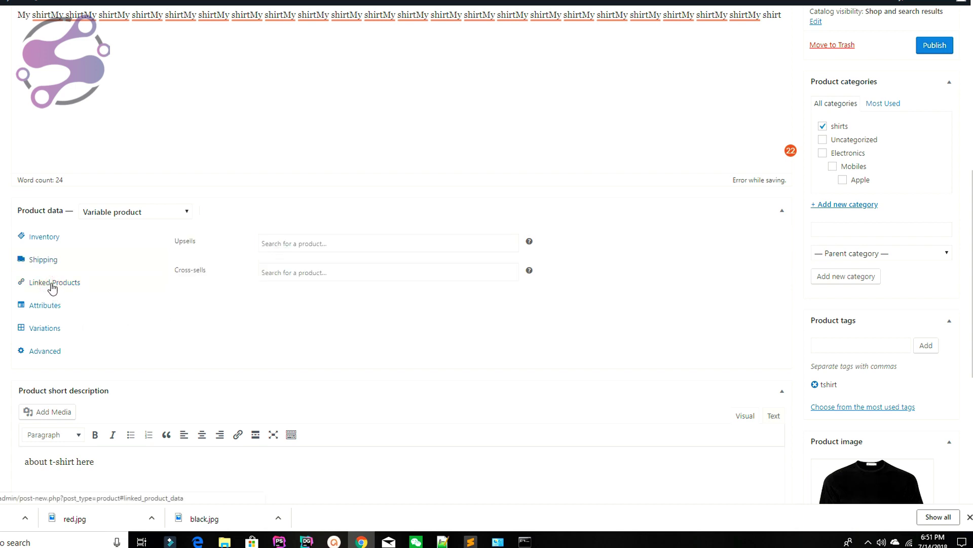
In Attributes, add a custom attribute named 'color' with 'Red' as its first value.
click(38, 304)
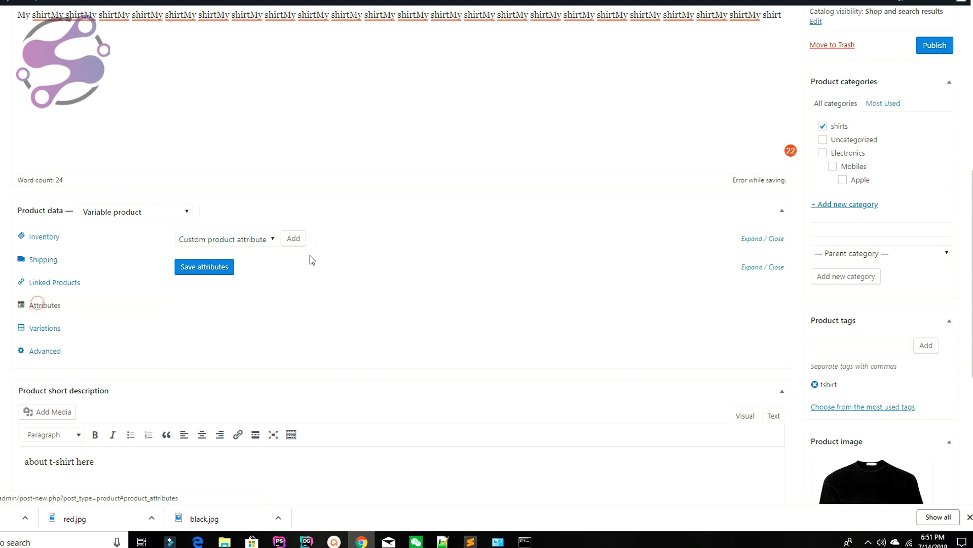
click(294, 239)
click(231, 307)
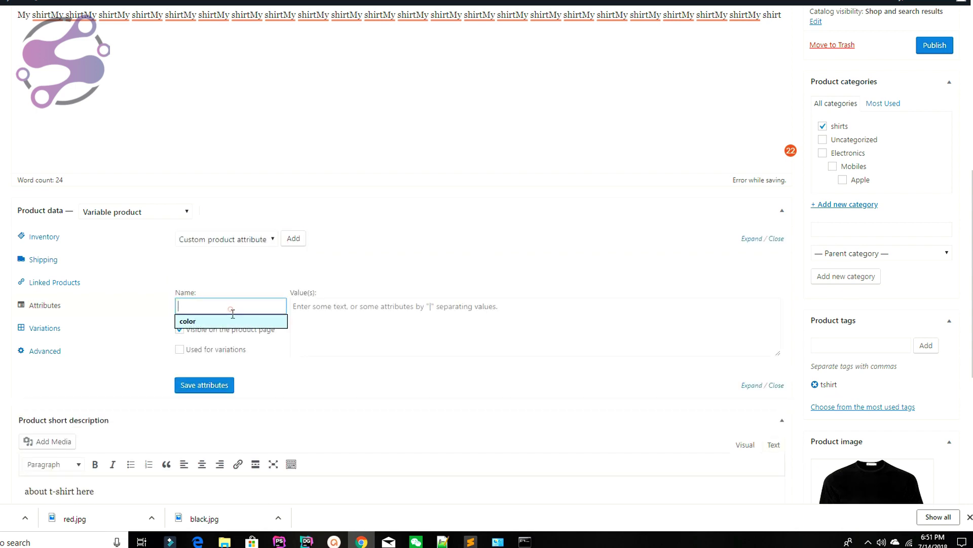
text(Icor)
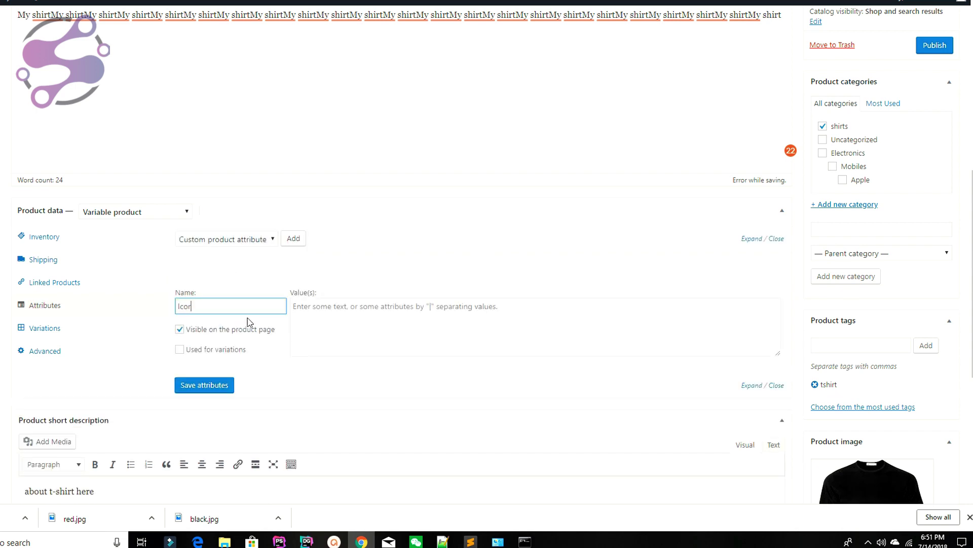
text(co)
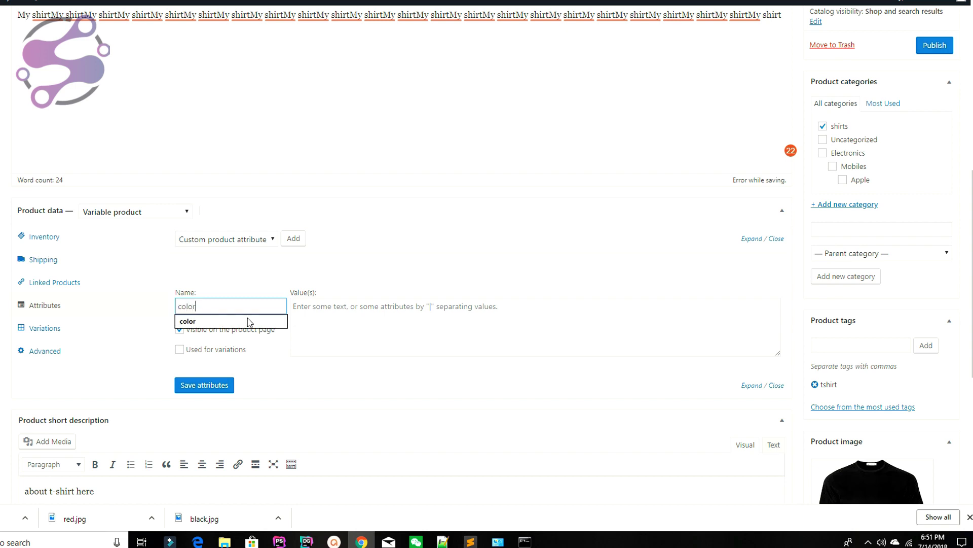
text(lor)
click(327, 338)
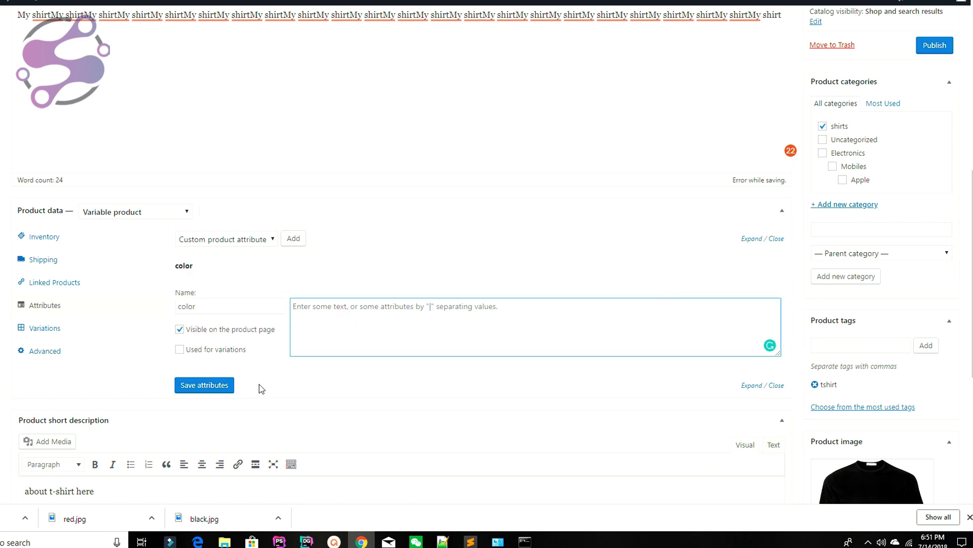
text(re)
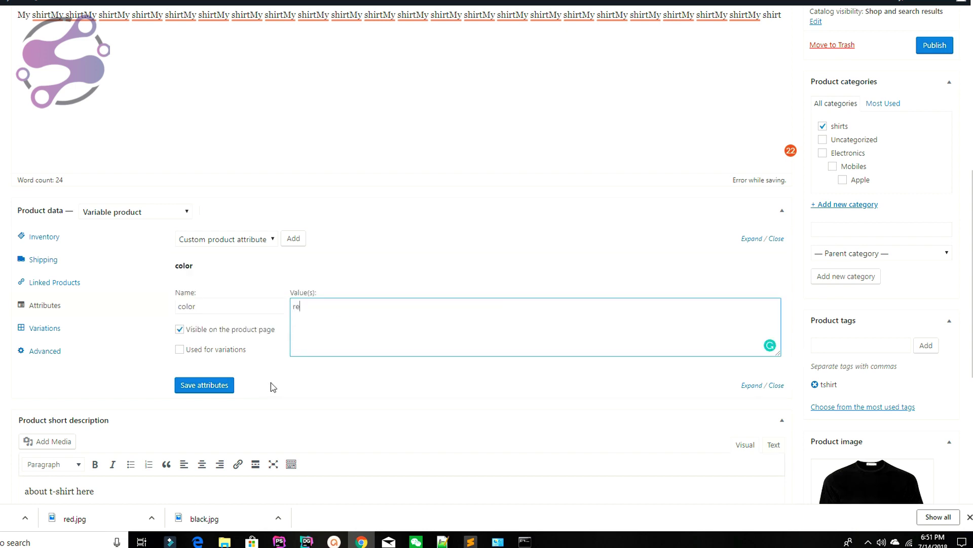
text(d)
key(BackSpace)
key(BackSpace)
text(Red|White|Green)
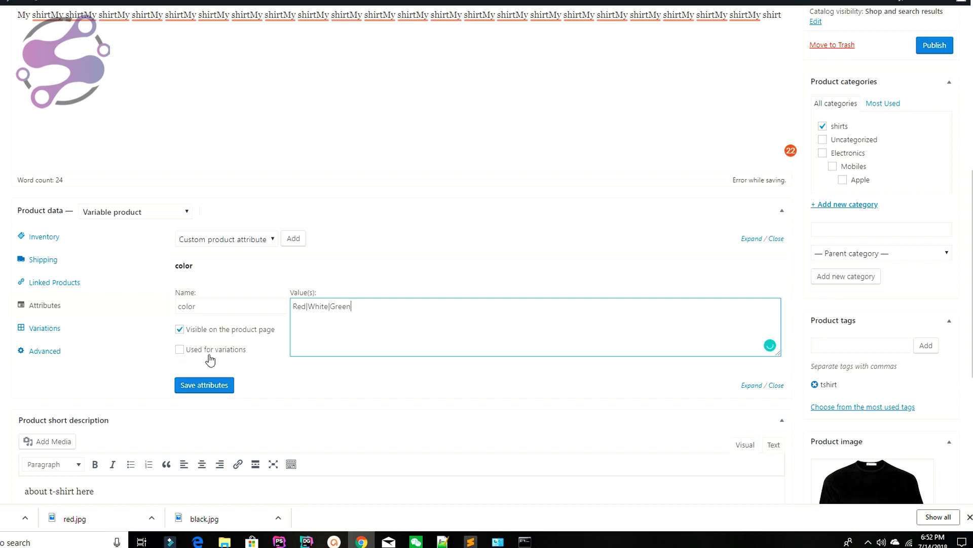
Save the Red, White, Green color attribute and publish the My shirt product.
click(193, 388)
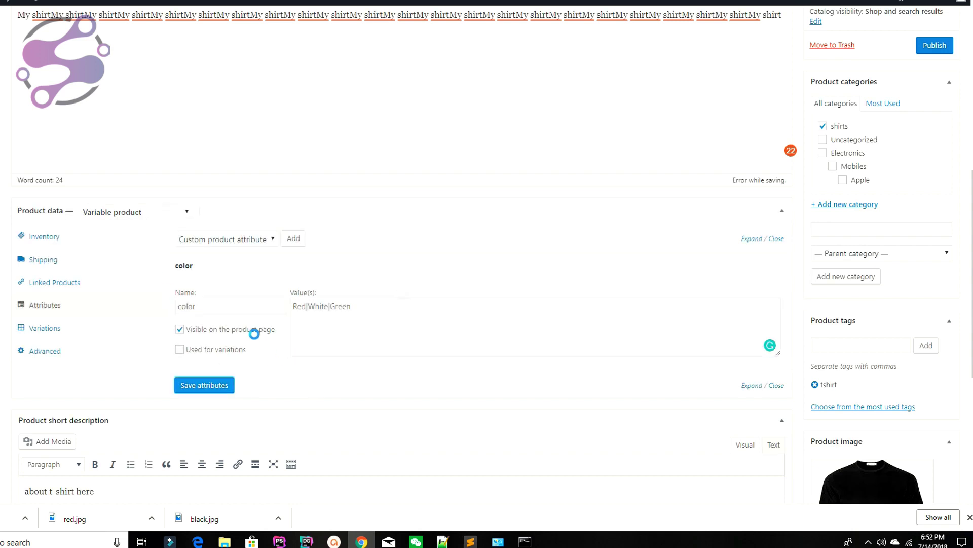
click(935, 44)
scroll(708, 159, up, 4)
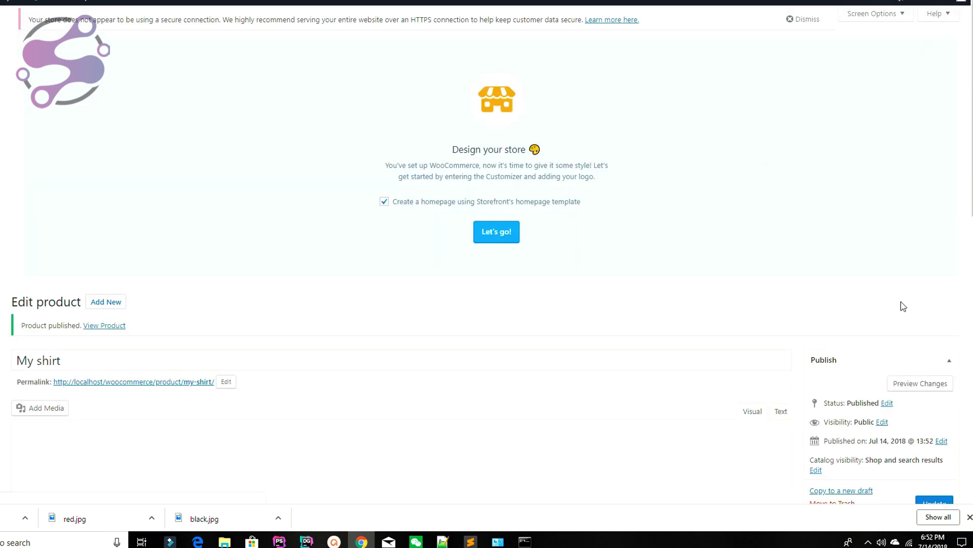
scroll(519, 357, down, 2)
Preview My shirt, view the white and red gallery images, then return to the edit page.
click(920, 283)
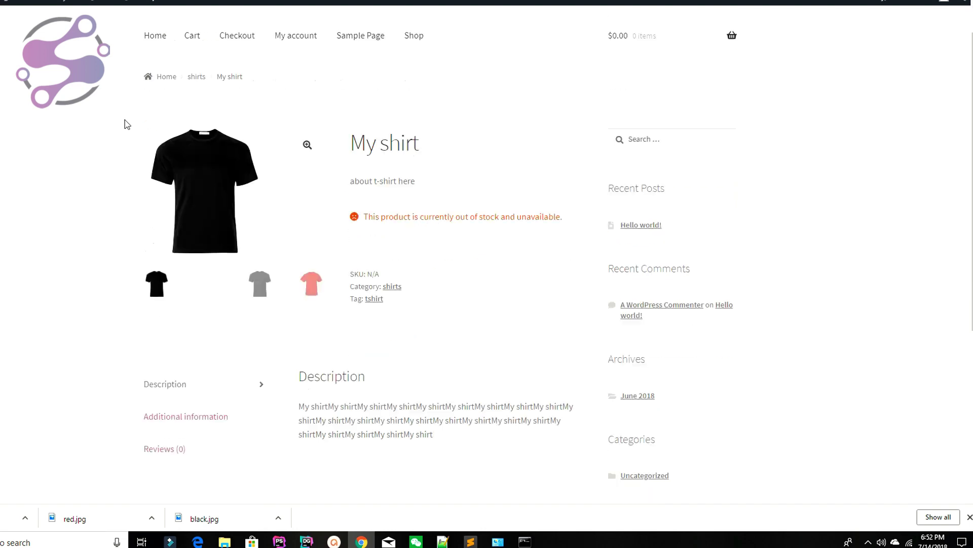
scroll(125, 120, down, 1)
drag(349, 94, 441, 100)
click(440, 101)
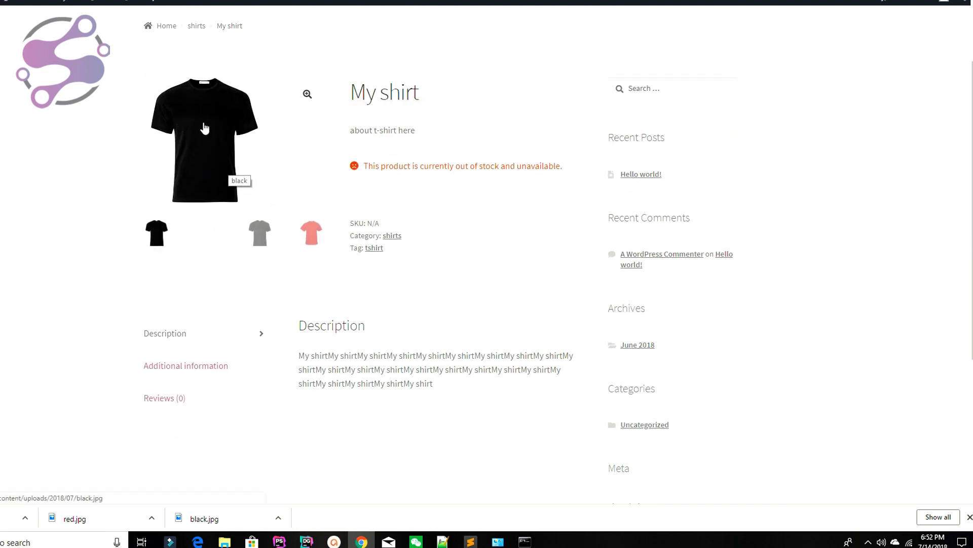
click(212, 244)
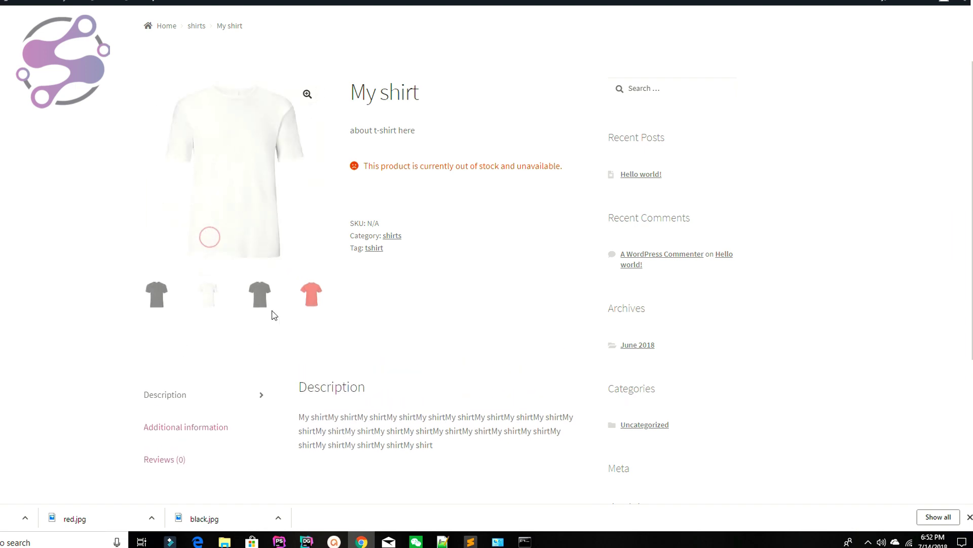
click(316, 300)
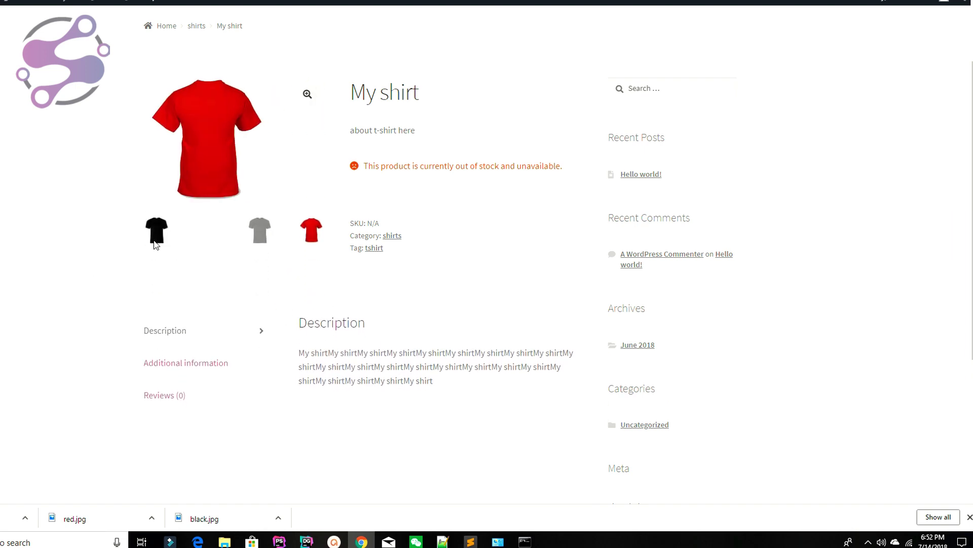
key(alt+Left)
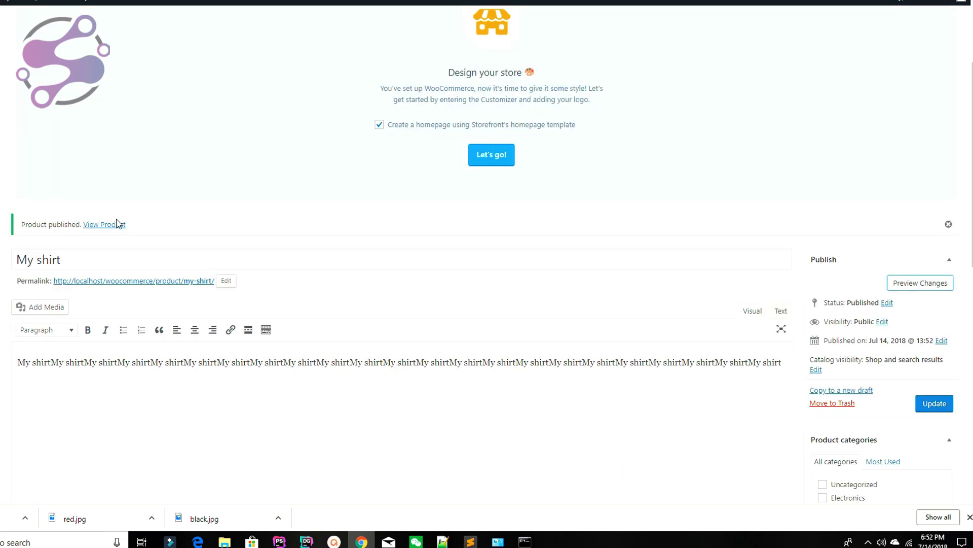
Delete the black shirt image from the product gallery and update My shirt.
scroll(606, 279, down, 10)
scroll(967, 316, down, 1)
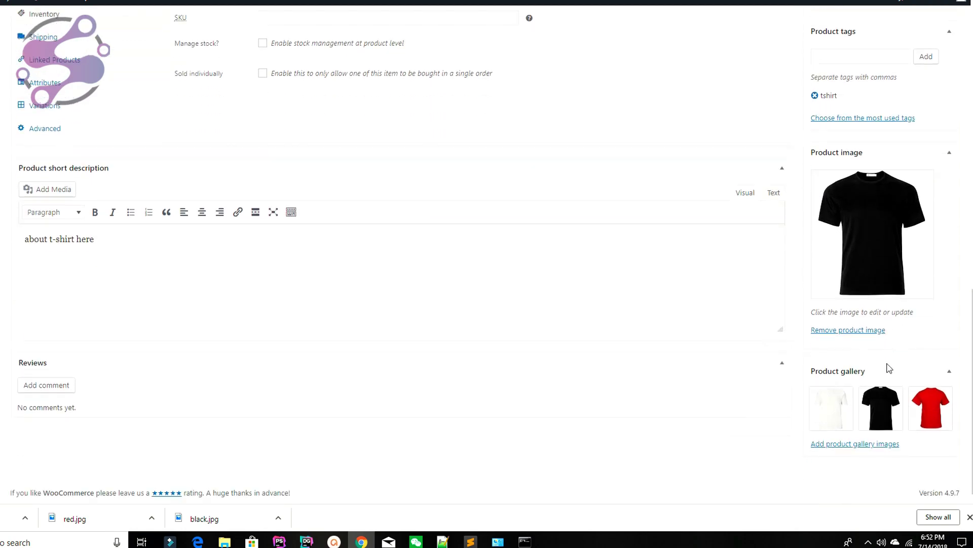
click(901, 389)
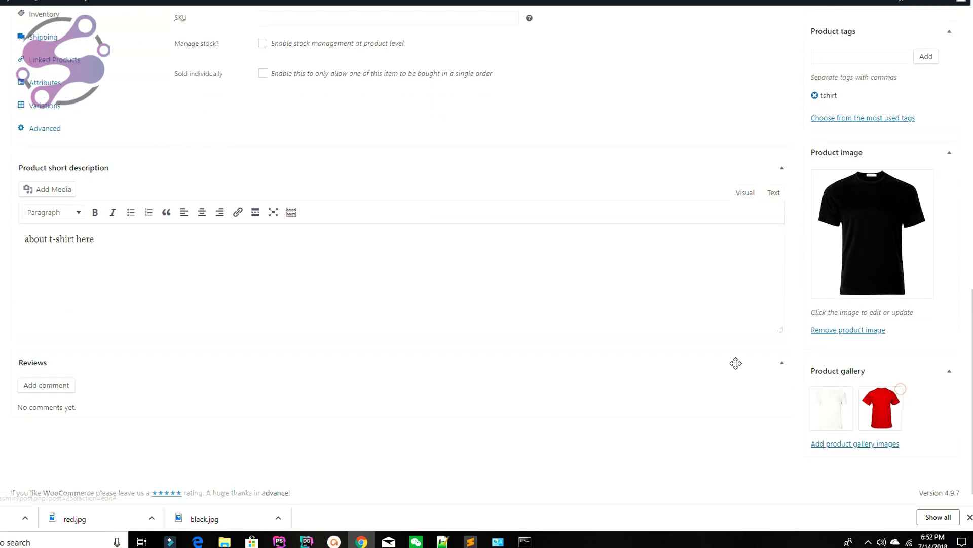
scroll(817, 208, up, 5)
click(934, 111)
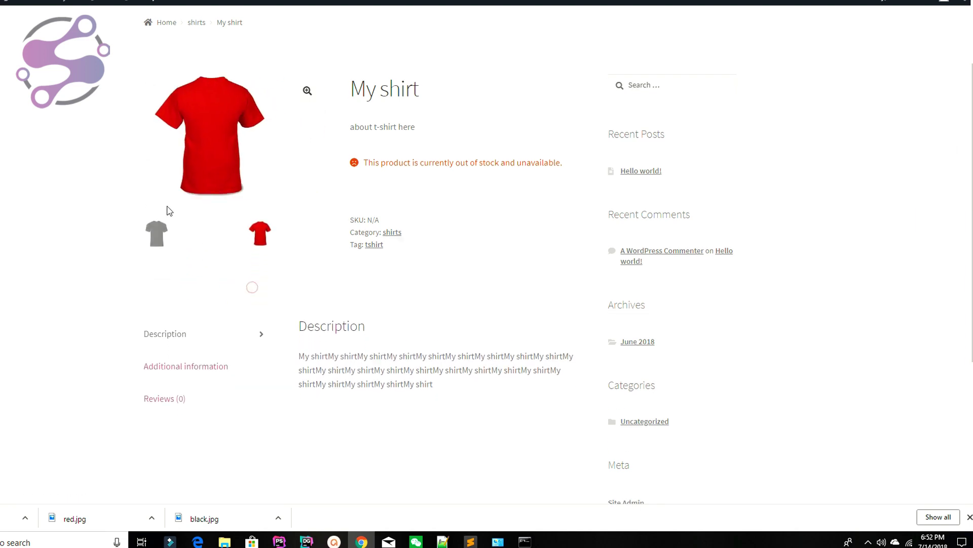
Check the storefront's Additional information and out-of-stock notice, then return to the edit page.
scroll(170, 210, down, 2)
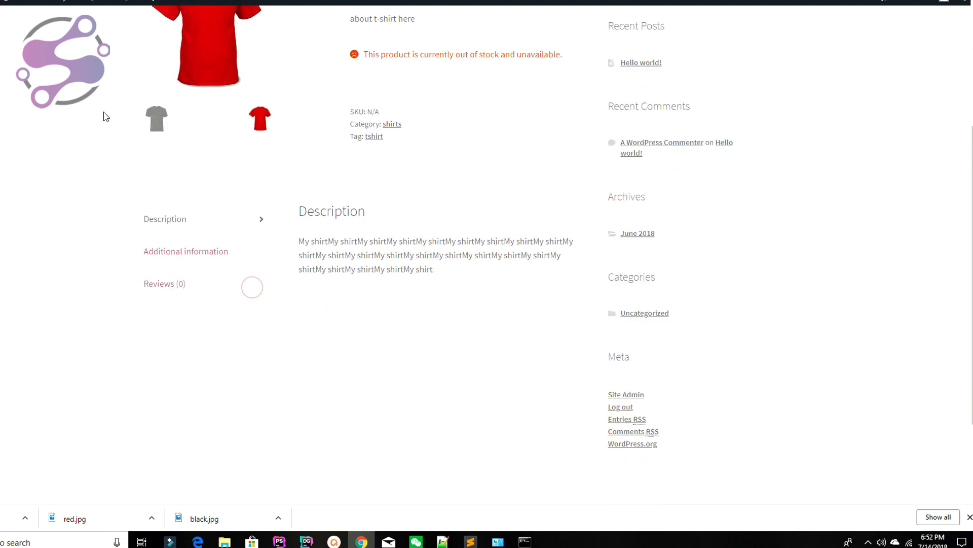
click(155, 254)
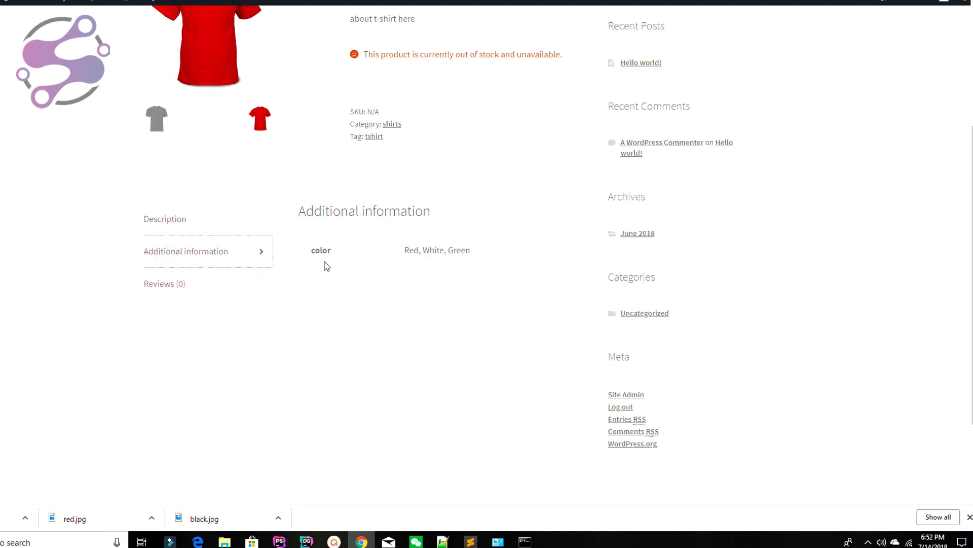
key(alt+Left)
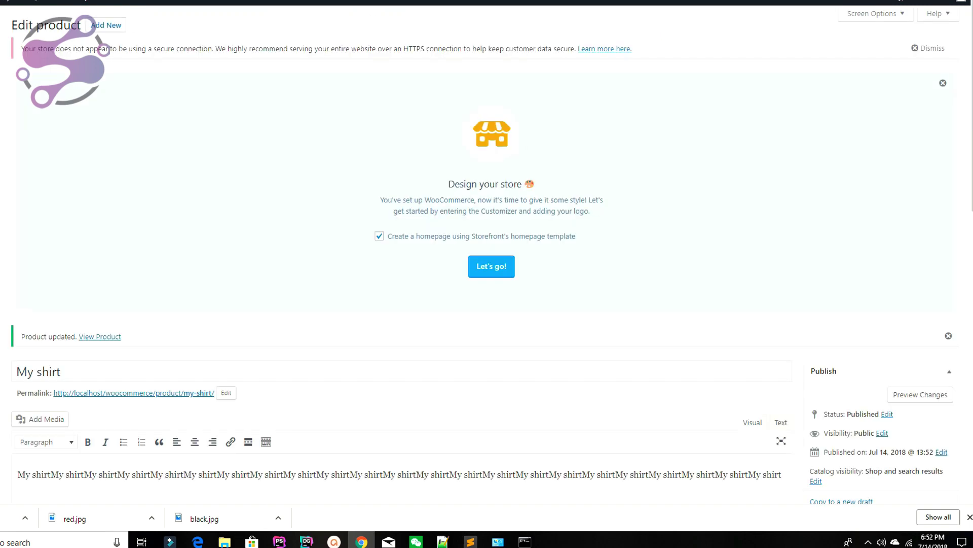
scroll(315, 204, down, 10)
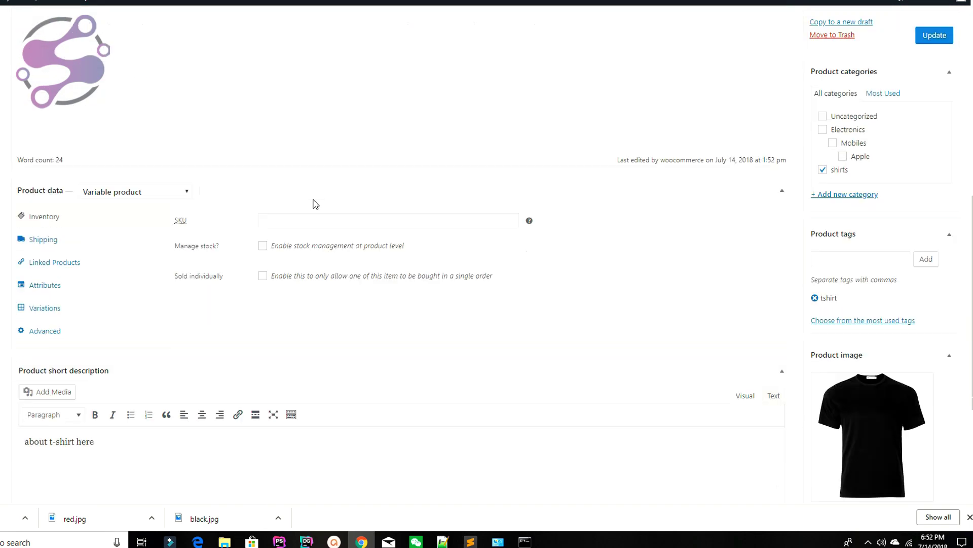
key(alt+Right)
scroll(489, 254, up, 5)
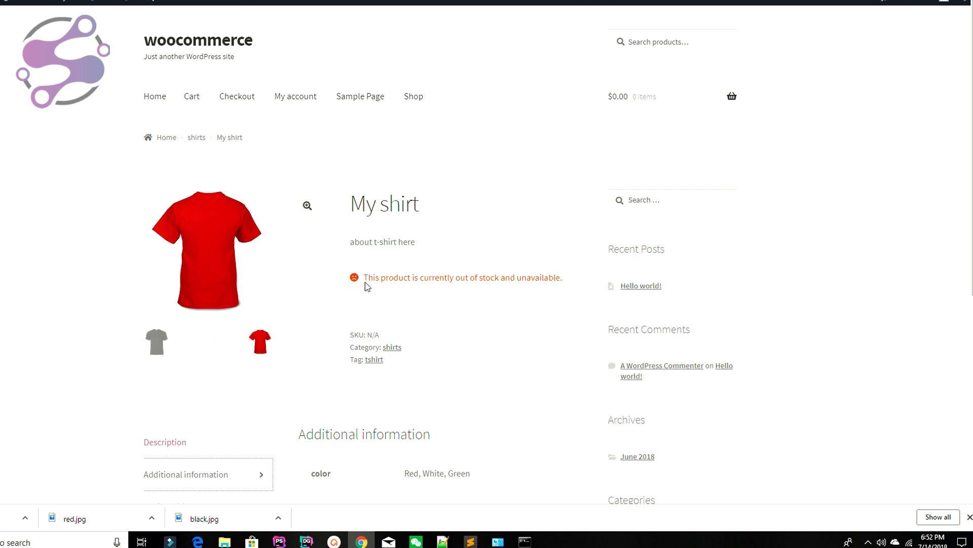
drag(367, 286, 541, 278)
key(alt+Left)
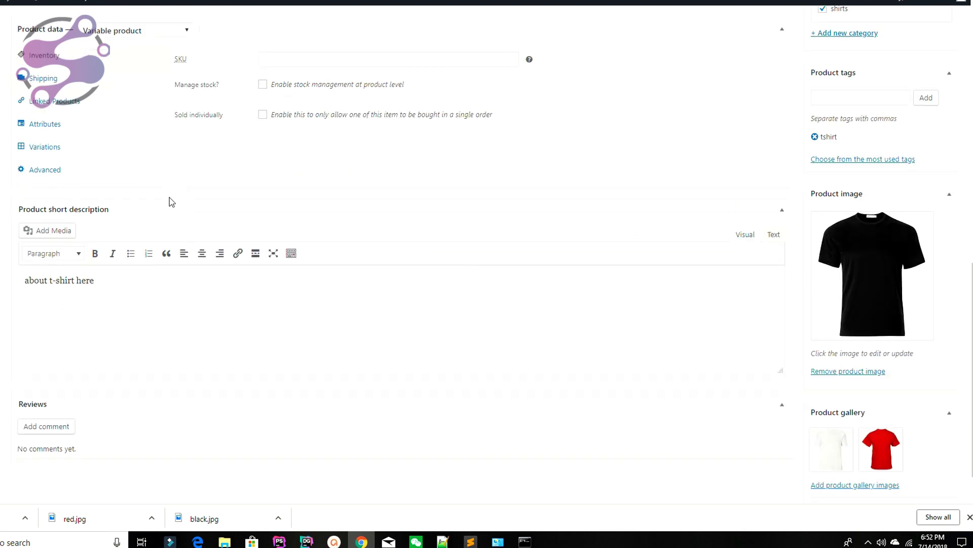
scroll(161, 203, up, 3)
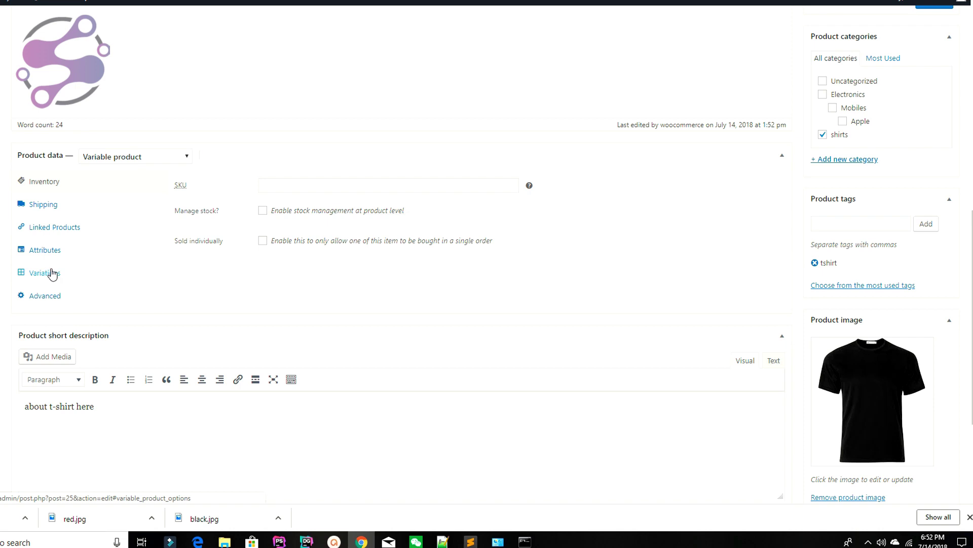
Mark the color attribute as used for variations and save the attributes.
click(39, 274)
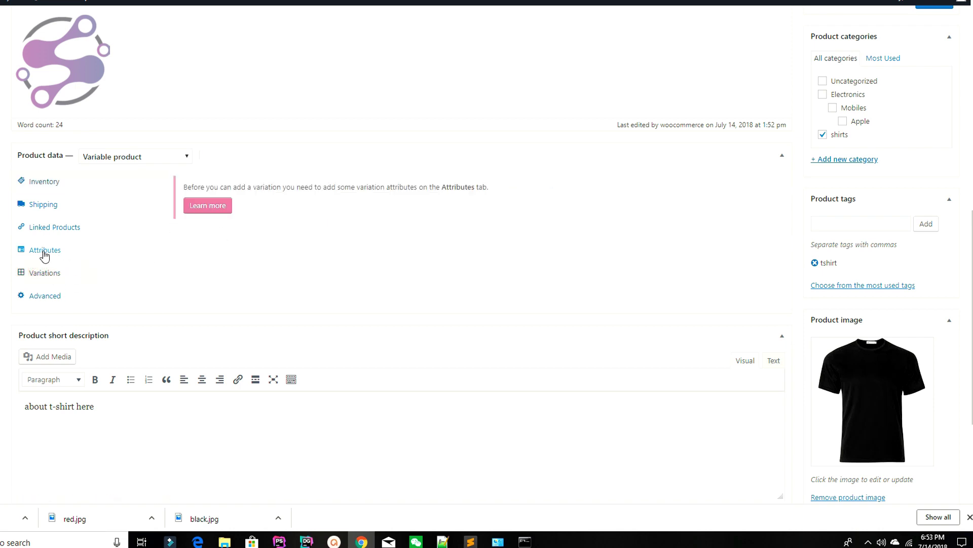
click(36, 251)
click(259, 185)
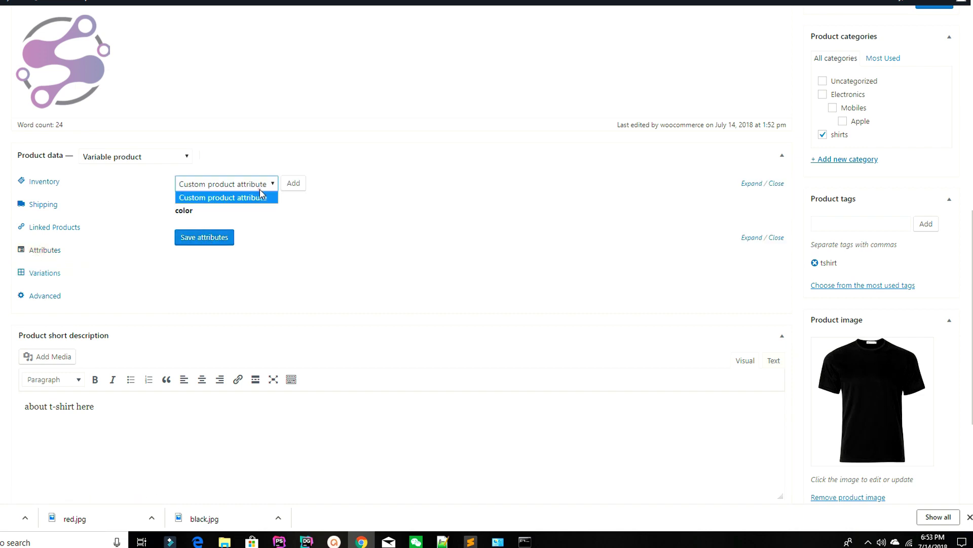
click(259, 197)
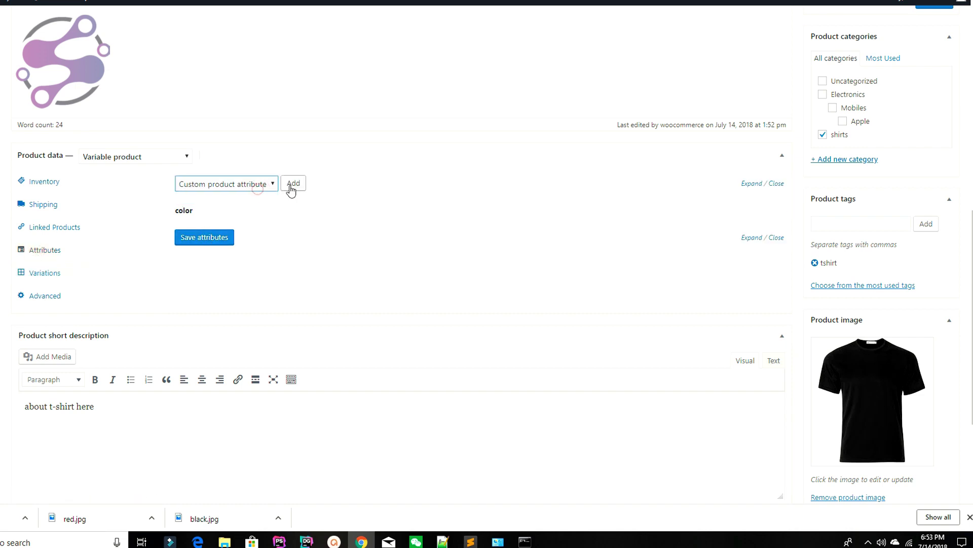
click(194, 212)
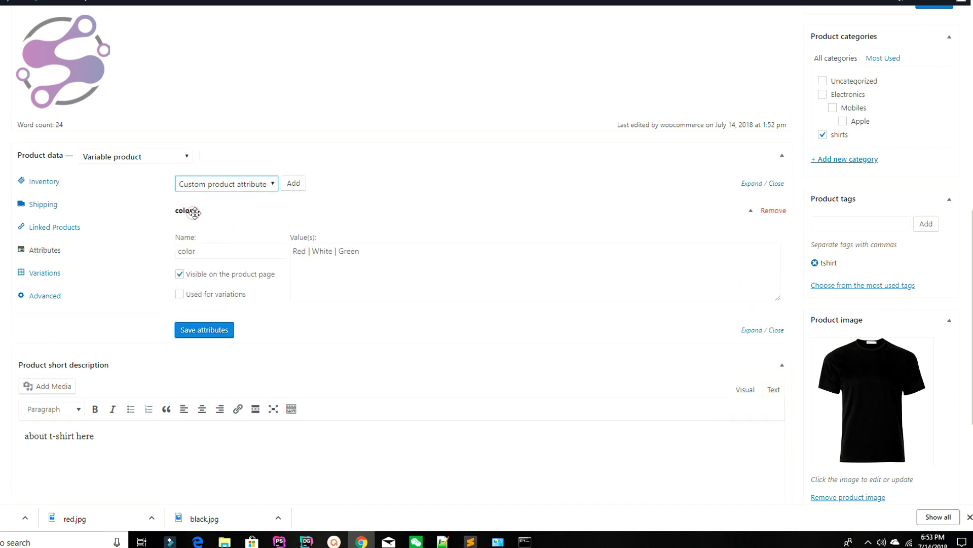
click(180, 294)
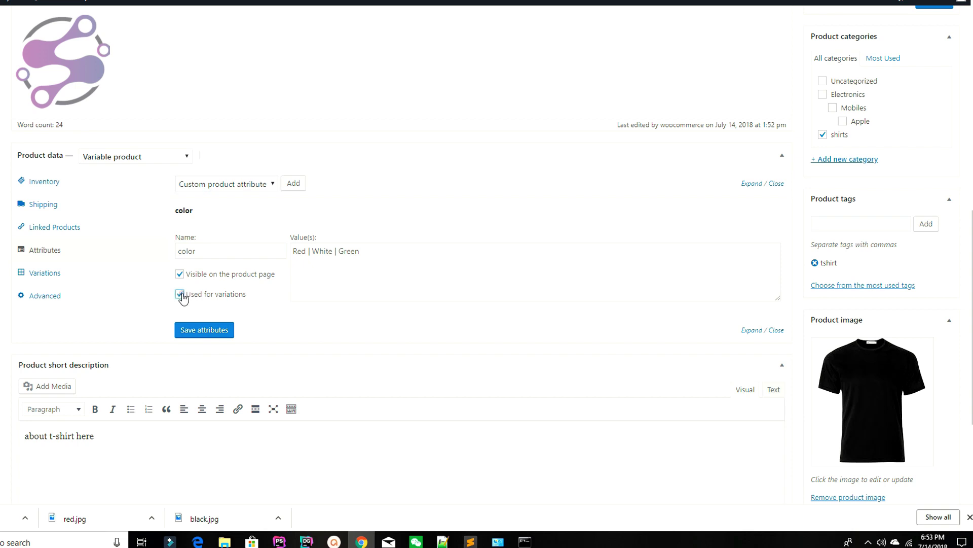
click(199, 329)
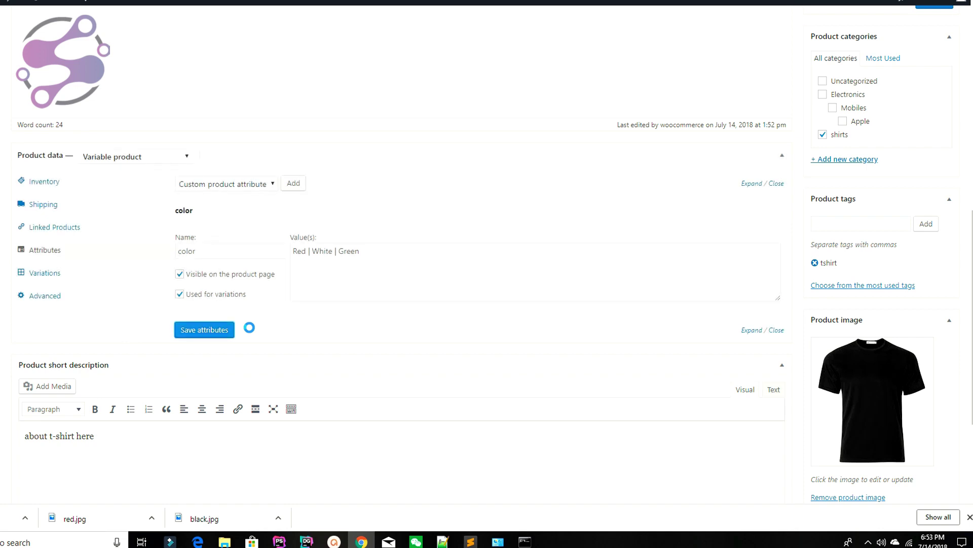
Add a trial variation #30, then remove it again.
click(45, 272)
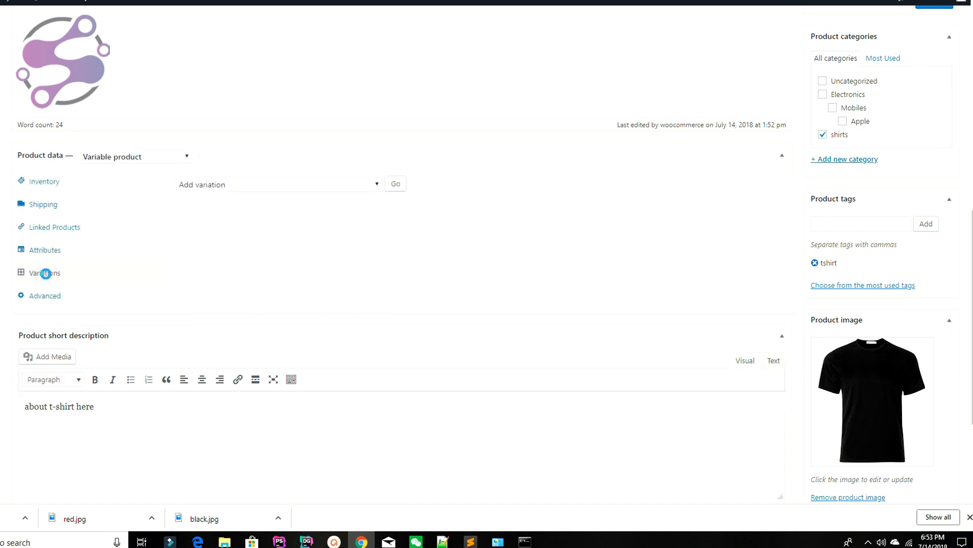
click(288, 185)
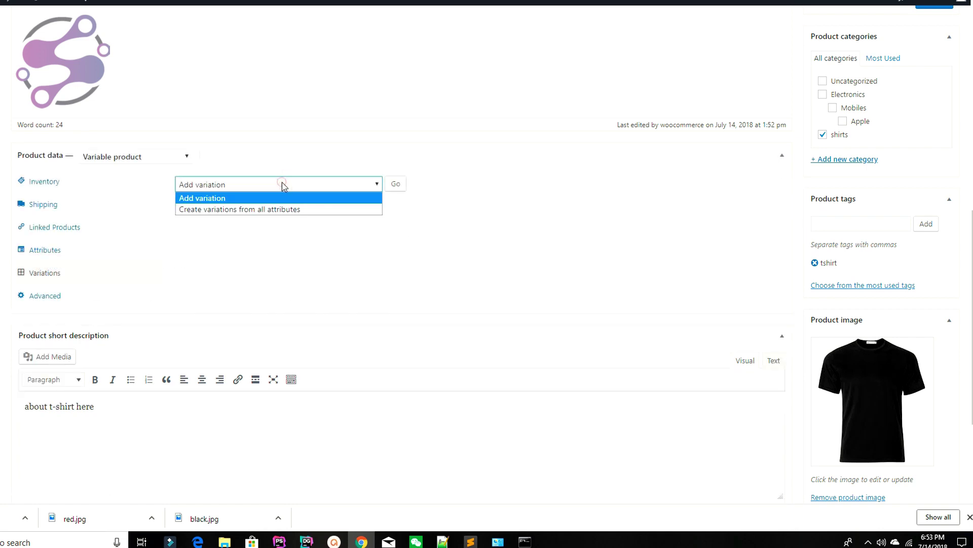
double_click(281, 183)
click(405, 248)
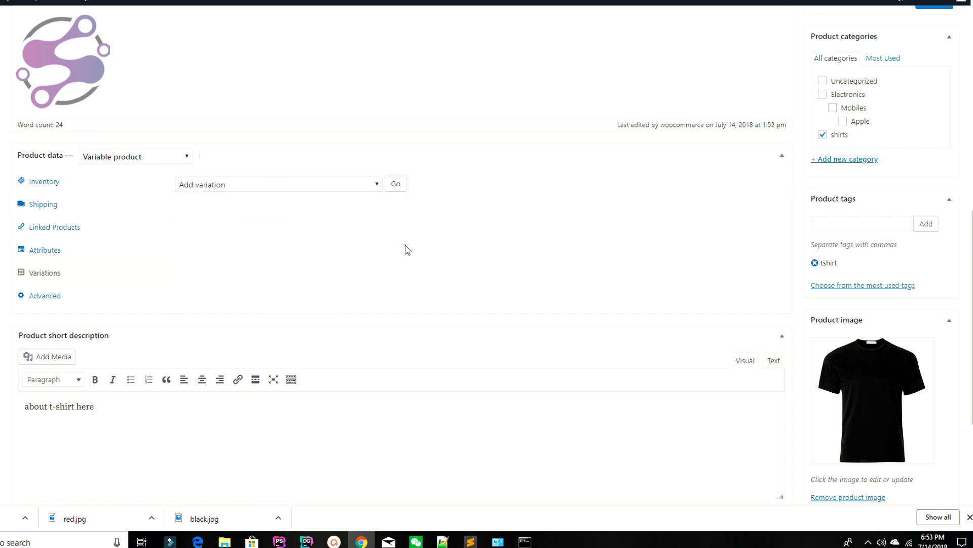
click(395, 184)
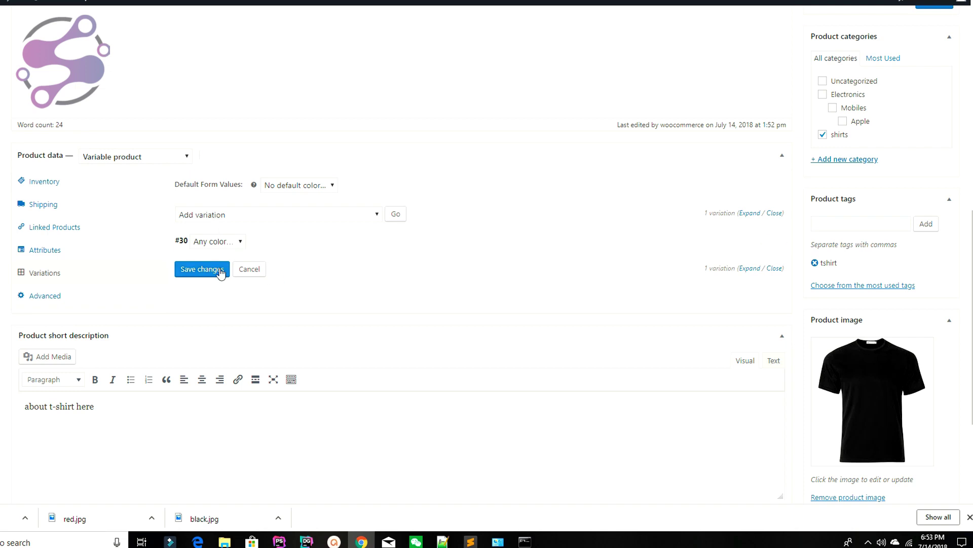
click(771, 244)
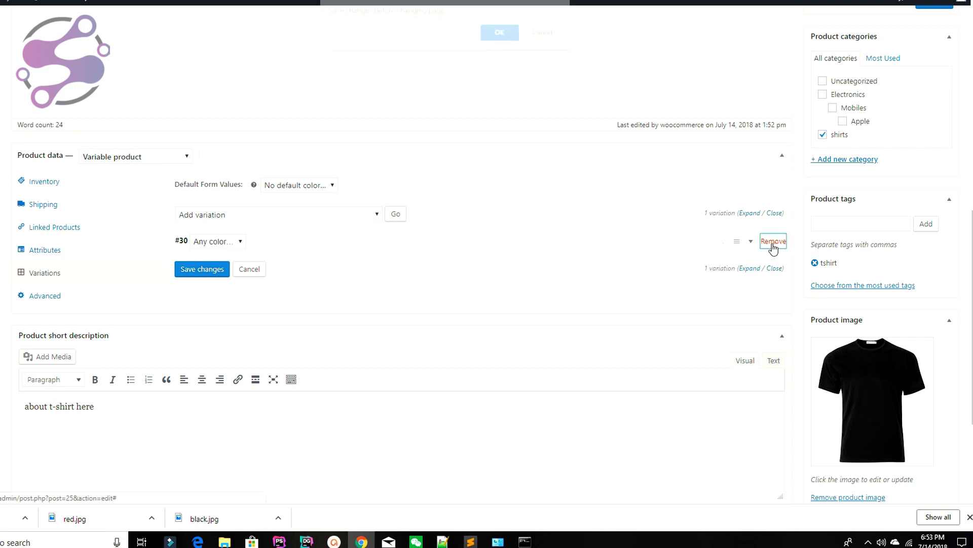
click(500, 39)
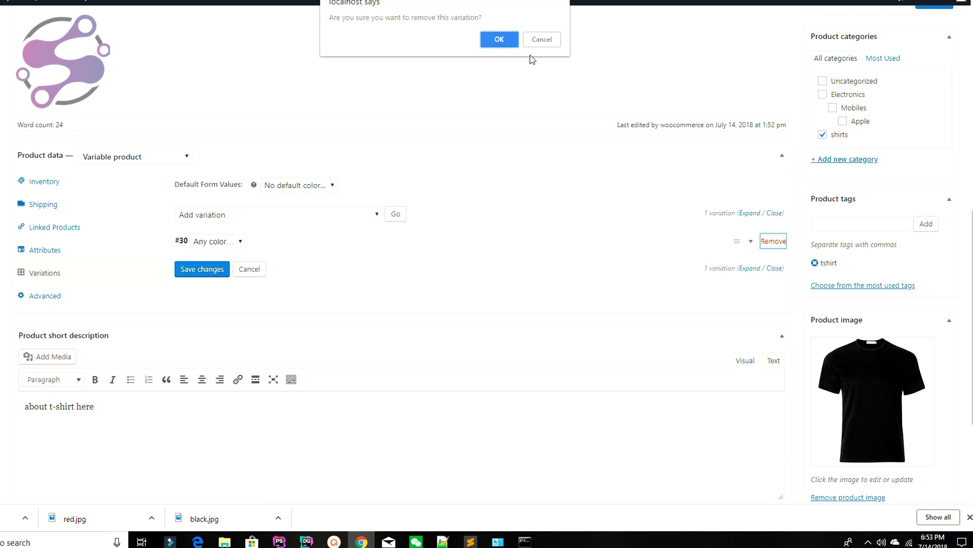
click(495, 39)
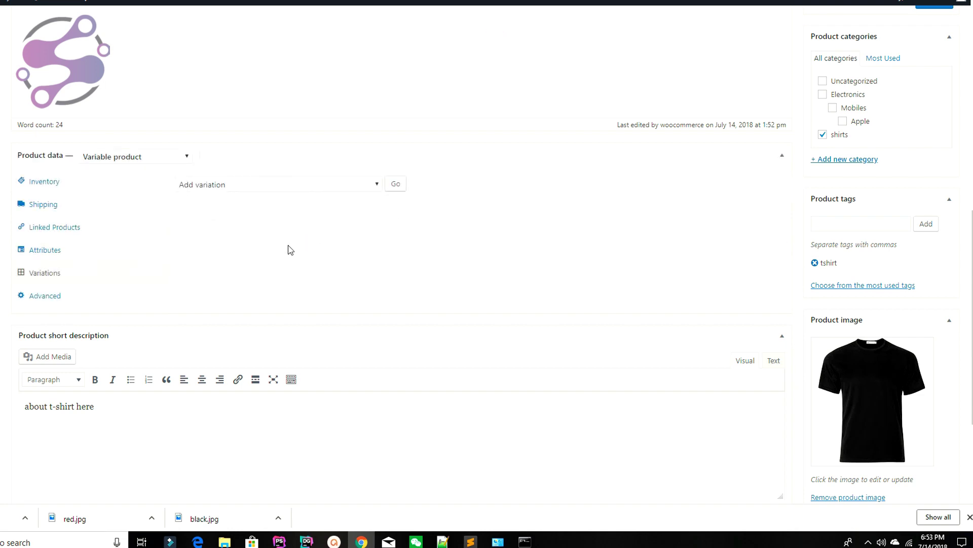
Add a single new variation, #31, using 'Add variation' and Go.
click(276, 180)
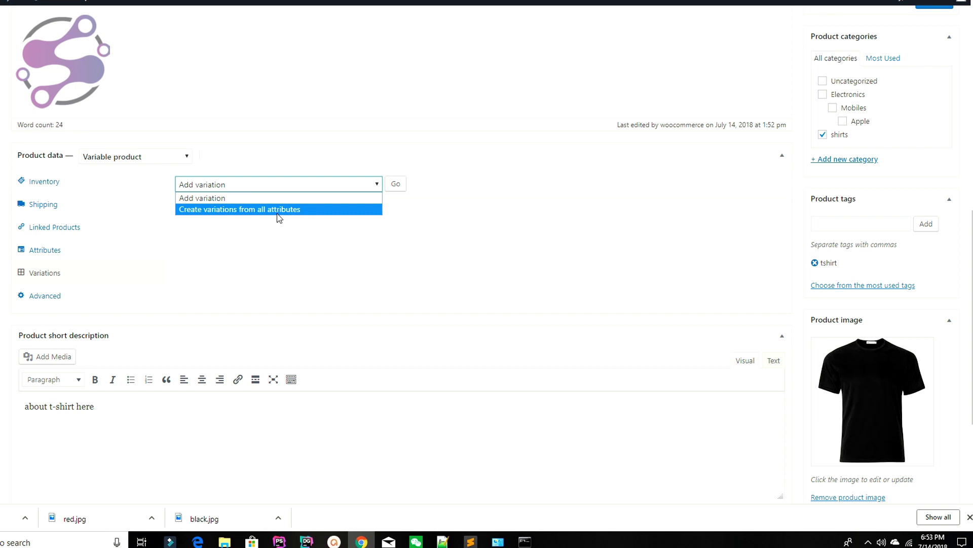
scroll(771, 374, down, 3)
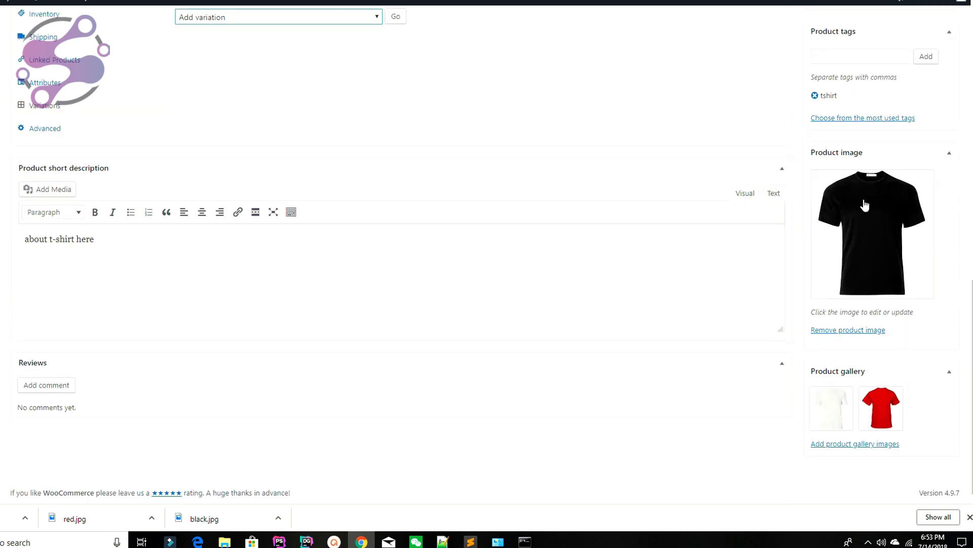
scroll(261, 221, up, 3)
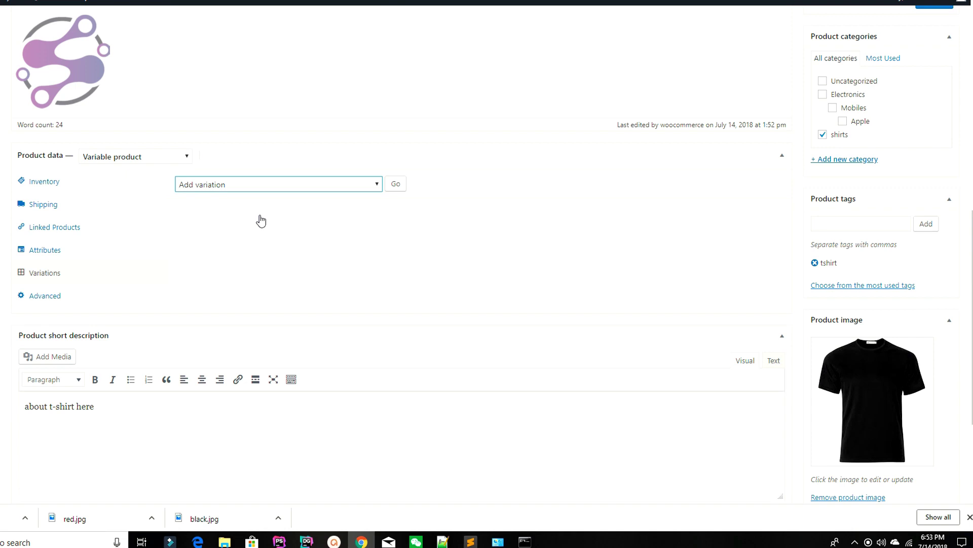
click(206, 188)
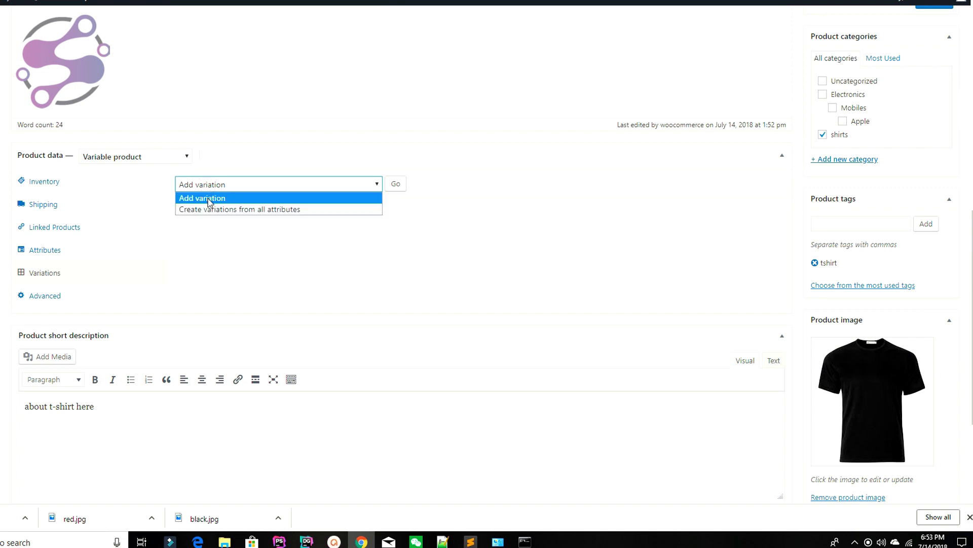
click(208, 198)
click(211, 189)
click(209, 199)
click(396, 183)
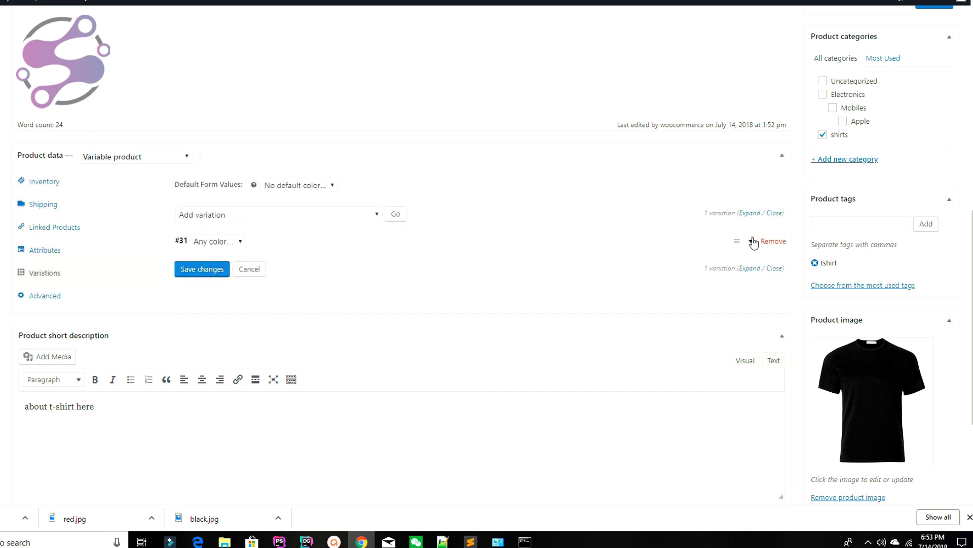
Expand variation #31, try Red as its colour, then set it back to any colour.
click(752, 241)
scroll(416, 258, down, 1)
scroll(411, 255, down, 2)
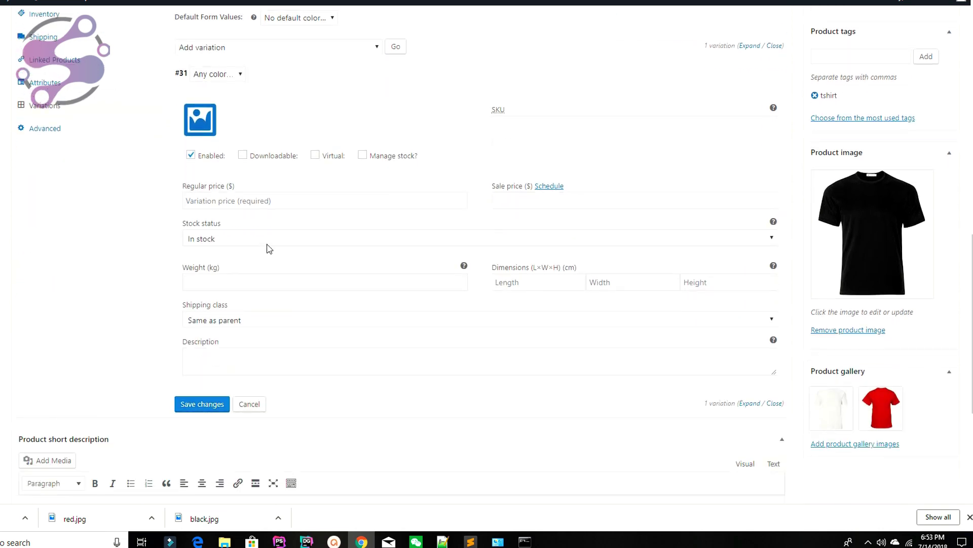
scroll(277, 240, up, 2)
click(213, 185)
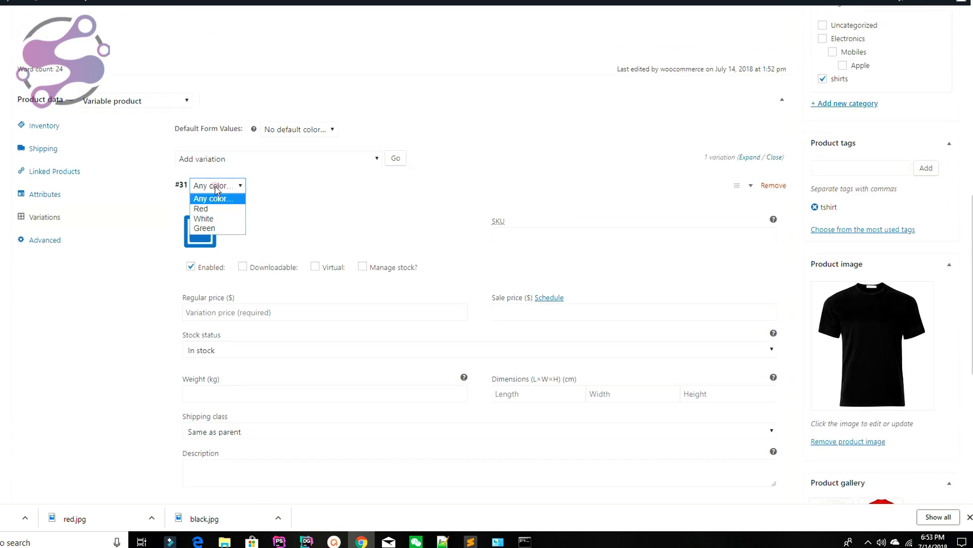
click(207, 208)
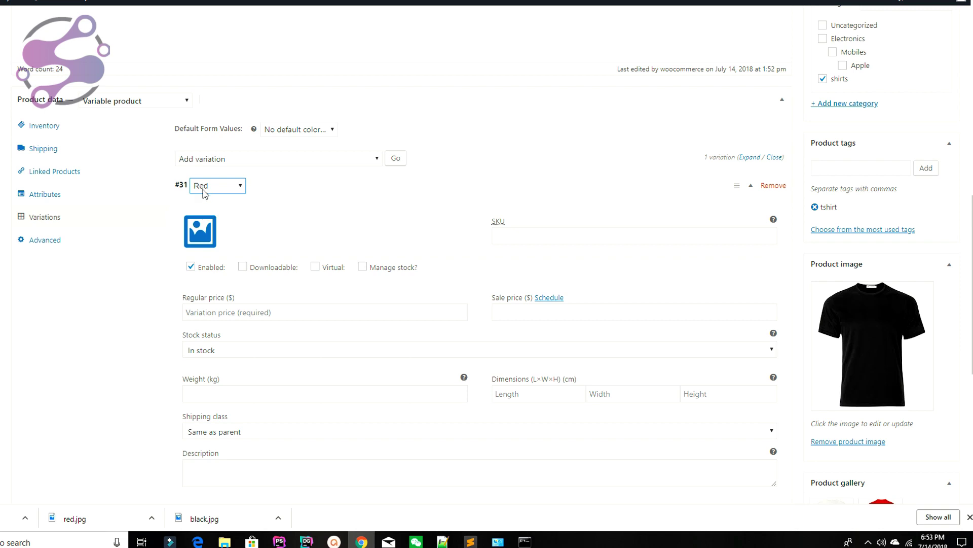
click(207, 186)
click(207, 195)
Give variation #31 a regular price of 25, save changes, and preview the product.
click(218, 312)
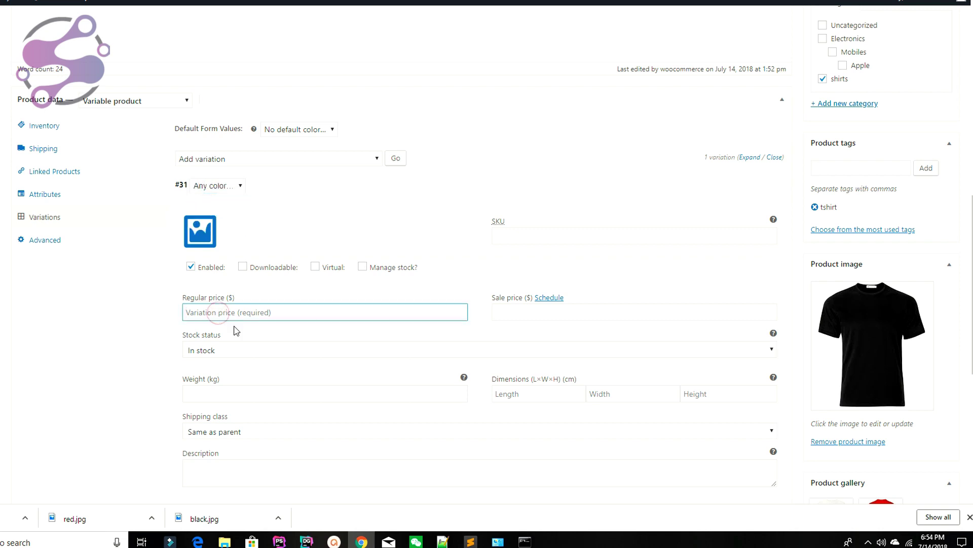
text(25)
scroll(242, 332, down, 3)
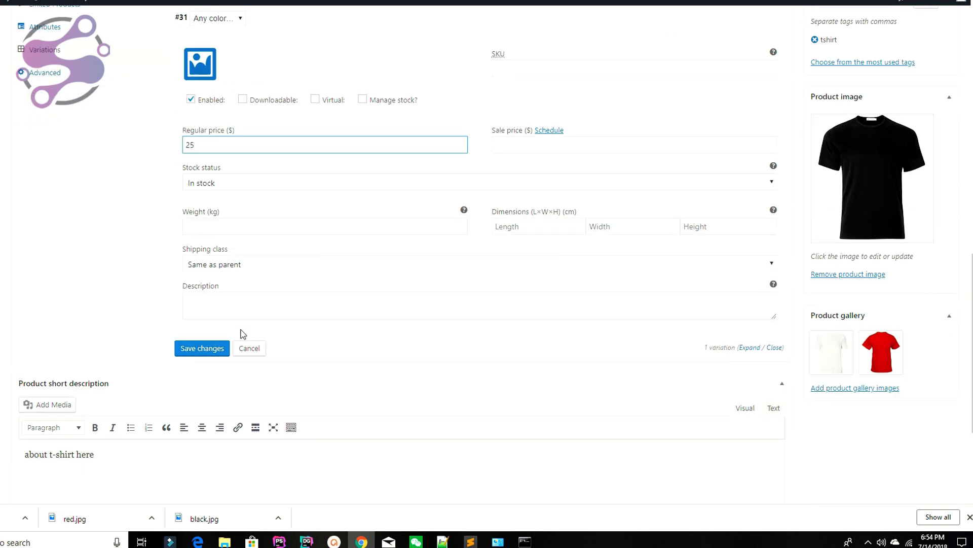
click(209, 303)
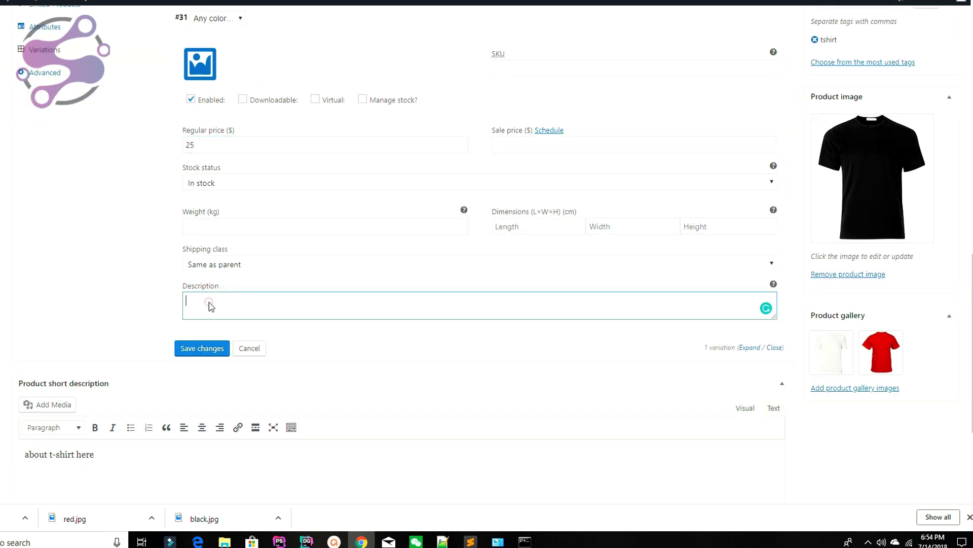
click(212, 223)
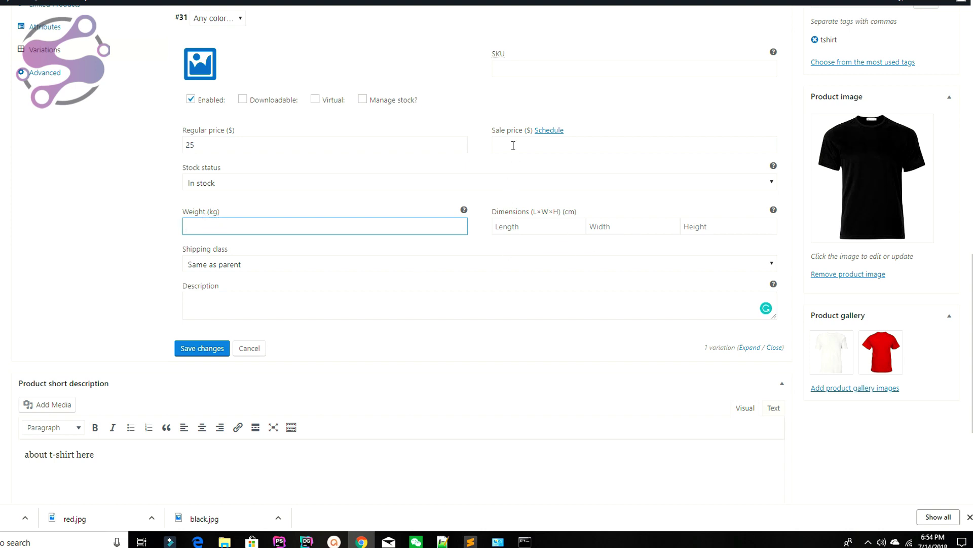
scroll(506, 173, up, 2)
click(208, 458)
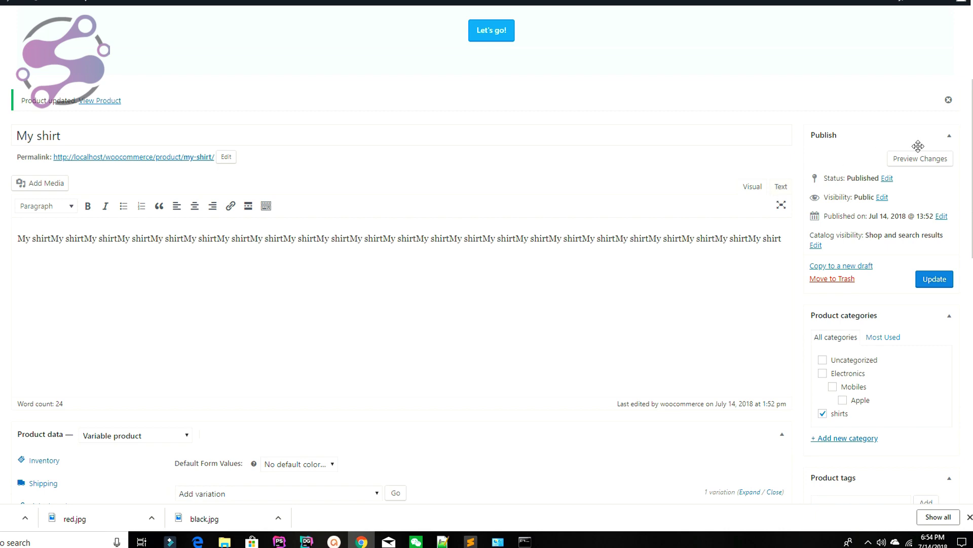
click(916, 152)
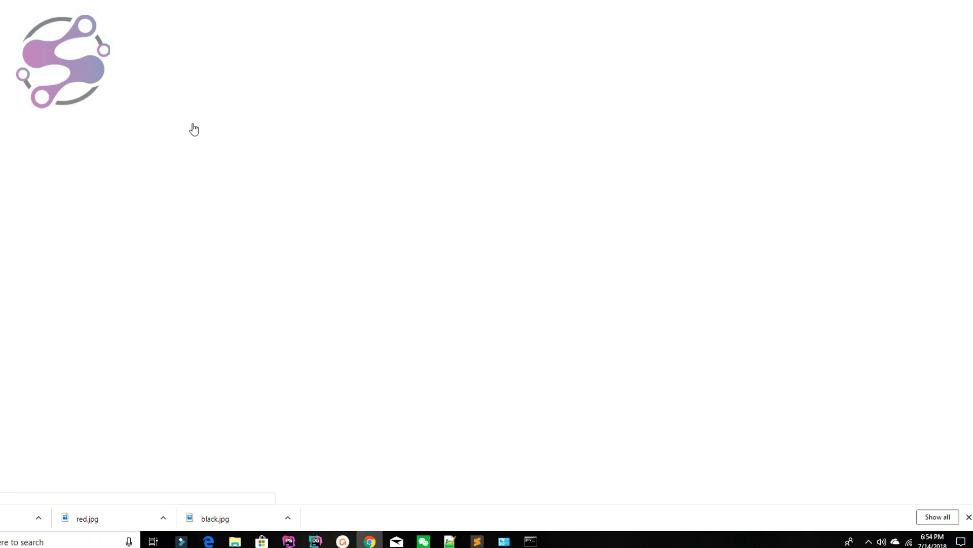
scroll(300, 192, down, 4)
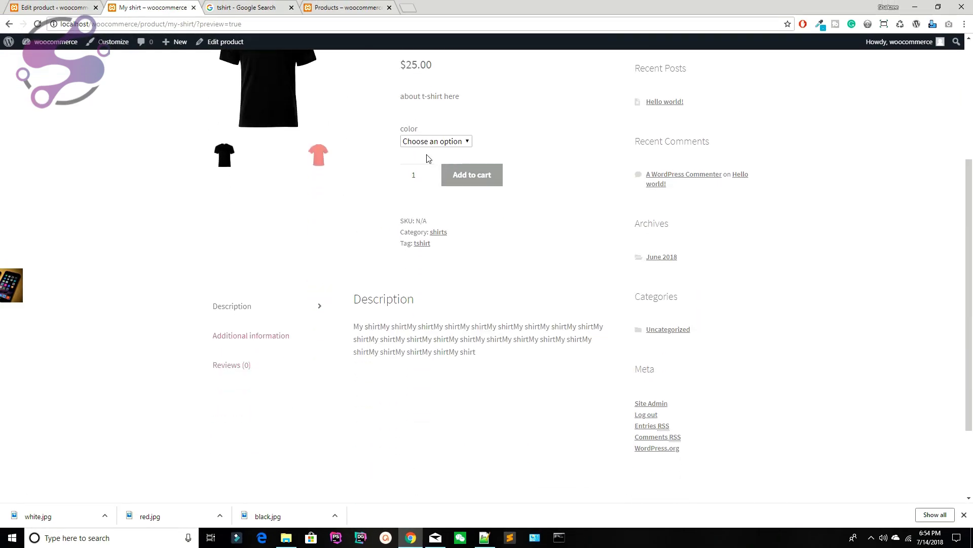
Pick Red, White and Green in turn from the preview's color dropdown.
click(415, 142)
click(418, 164)
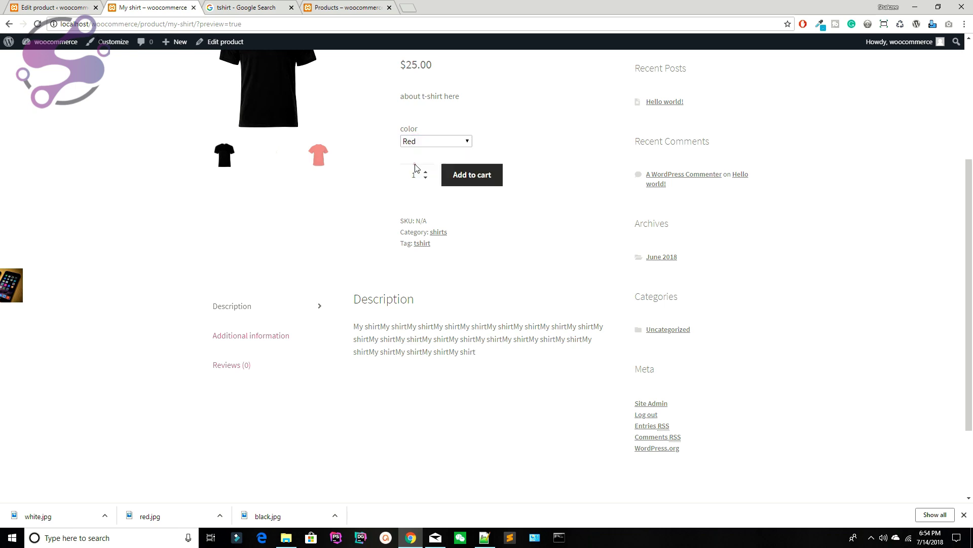
click(429, 141)
click(413, 174)
click(436, 140)
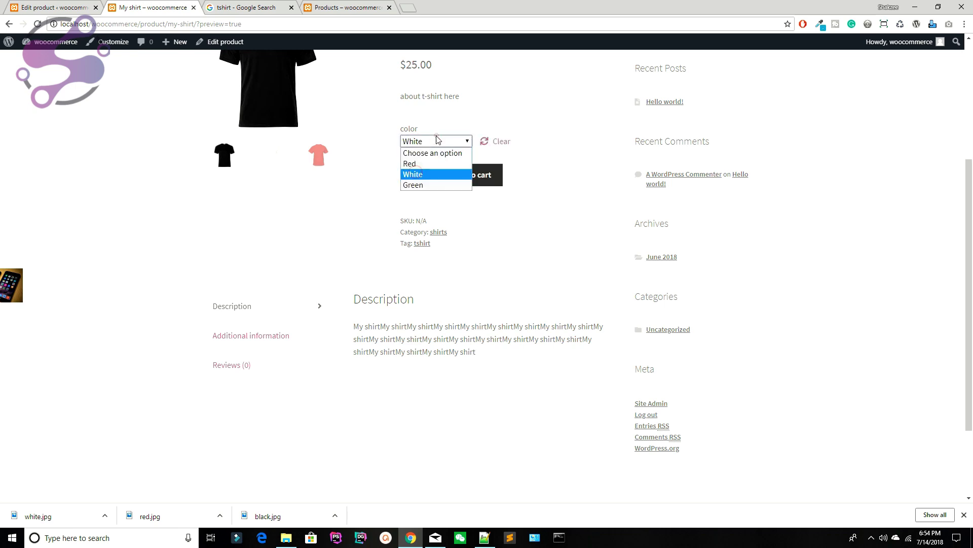
click(414, 184)
Highlight the product images, title and price, switch between tabs, and reload the preview.
scroll(403, 159, up, 2)
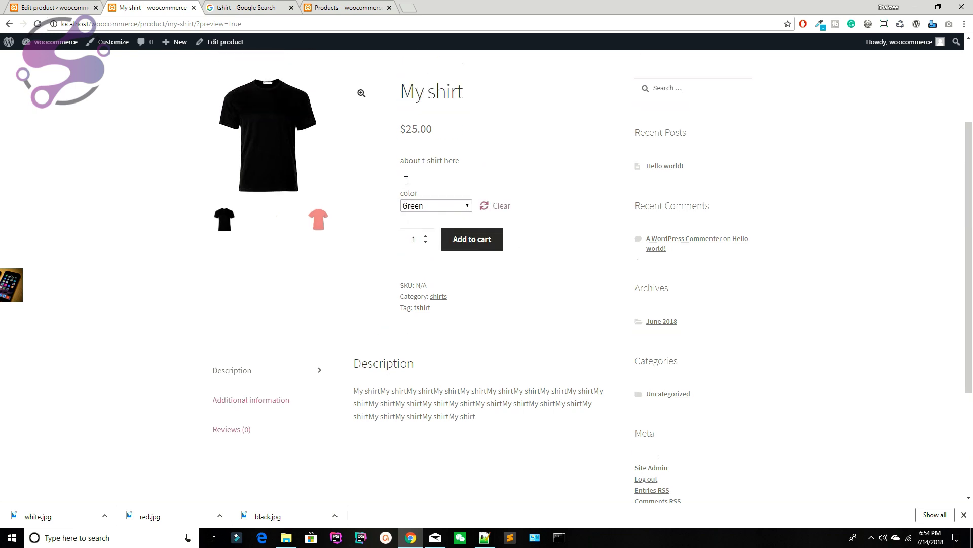
drag(409, 166, 213, 117)
click(406, 170)
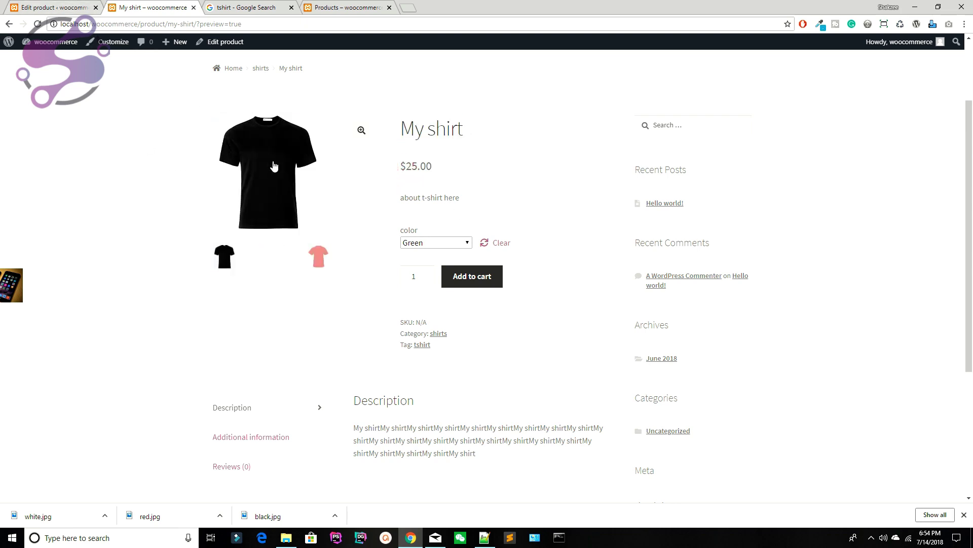
click(274, 11)
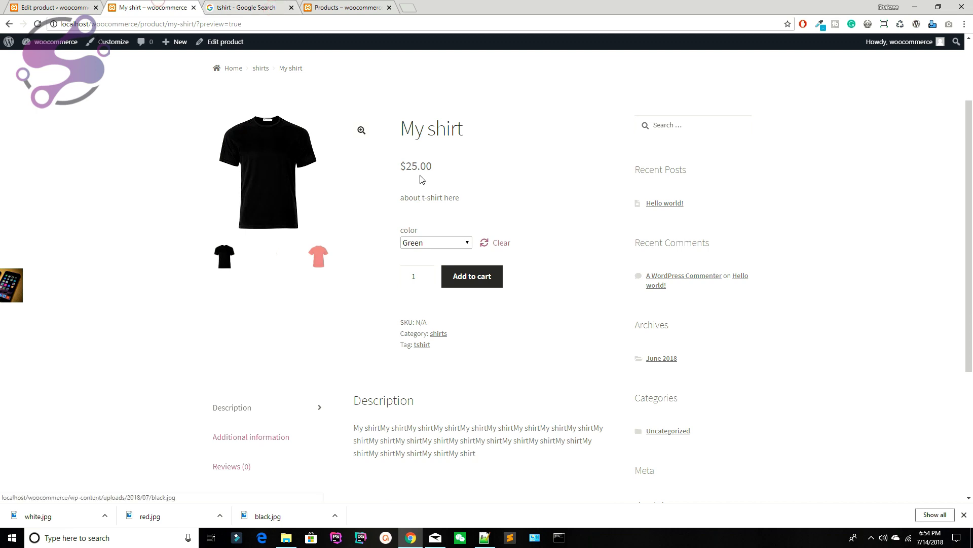
drag(394, 165, 408, 181)
click(44, 9)
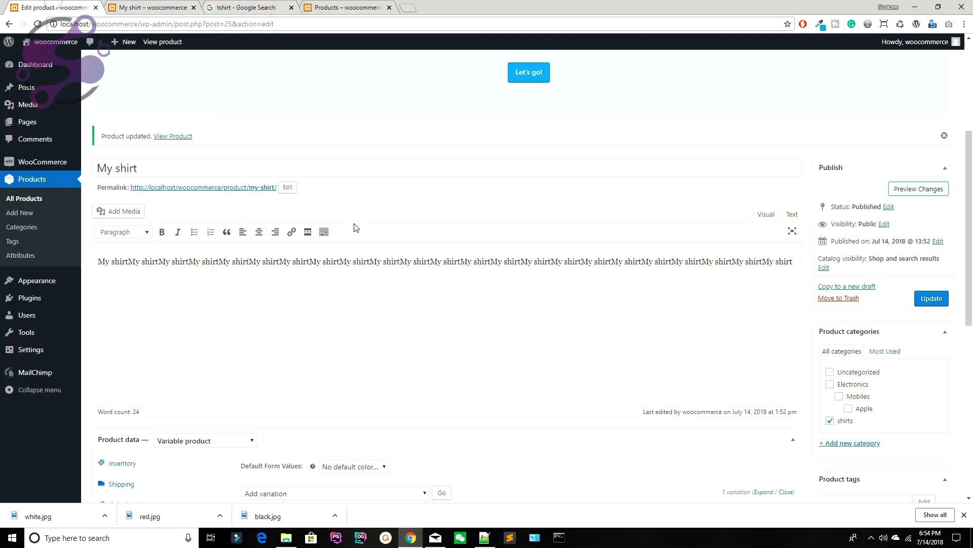
scroll(355, 228, down, 5)
click(152, 7)
key(F5)
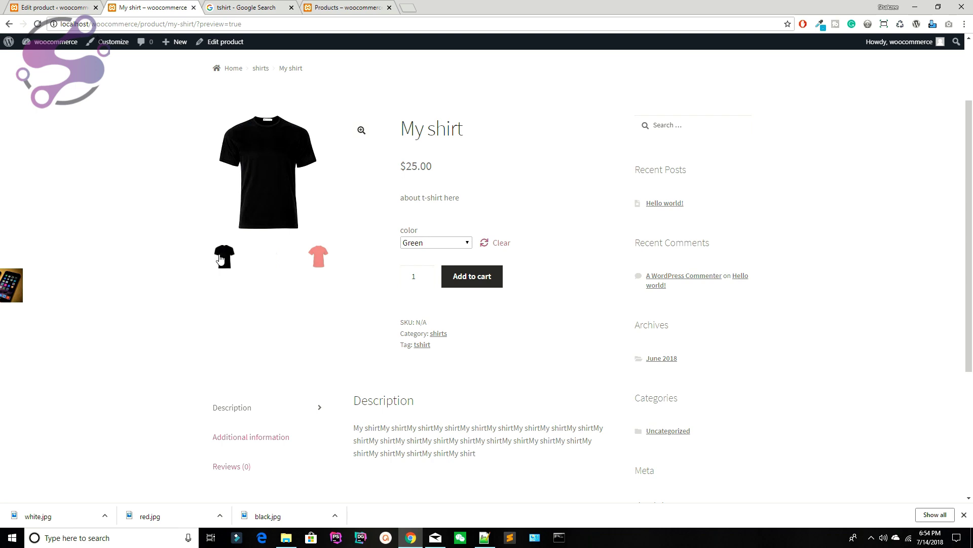
Show the white and red shirts as the main image, then return to the product editor.
click(277, 263)
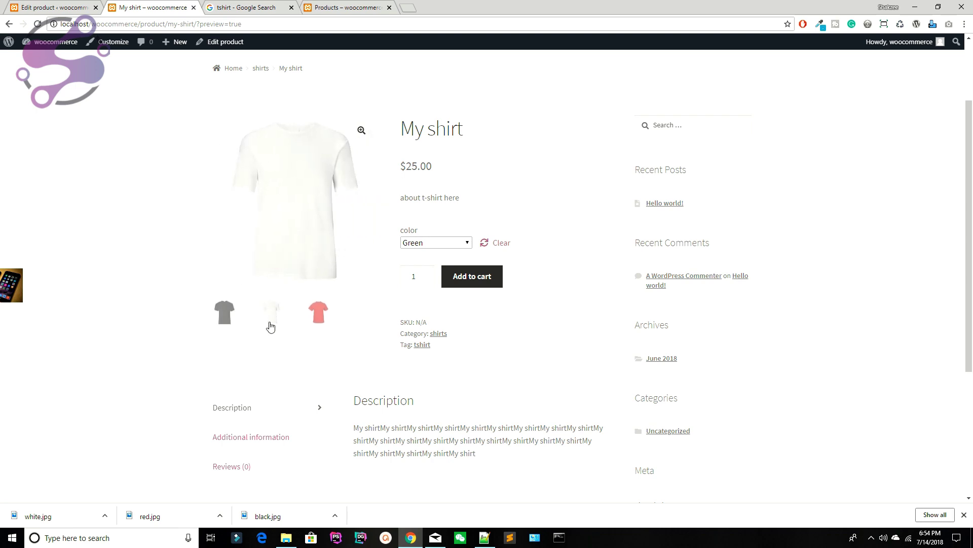
click(315, 312)
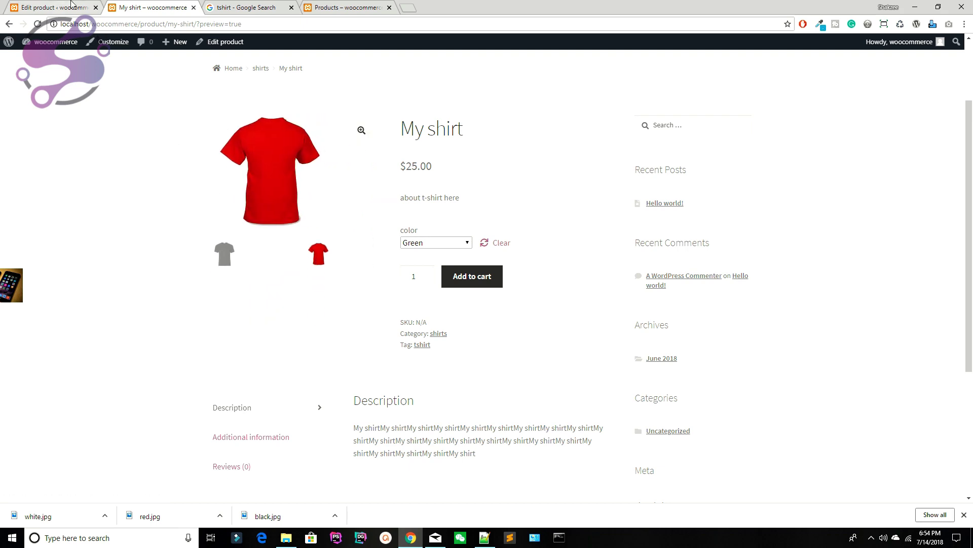
click(71, 5)
scroll(320, 257, down, 3)
scroll(319, 256, up, 2)
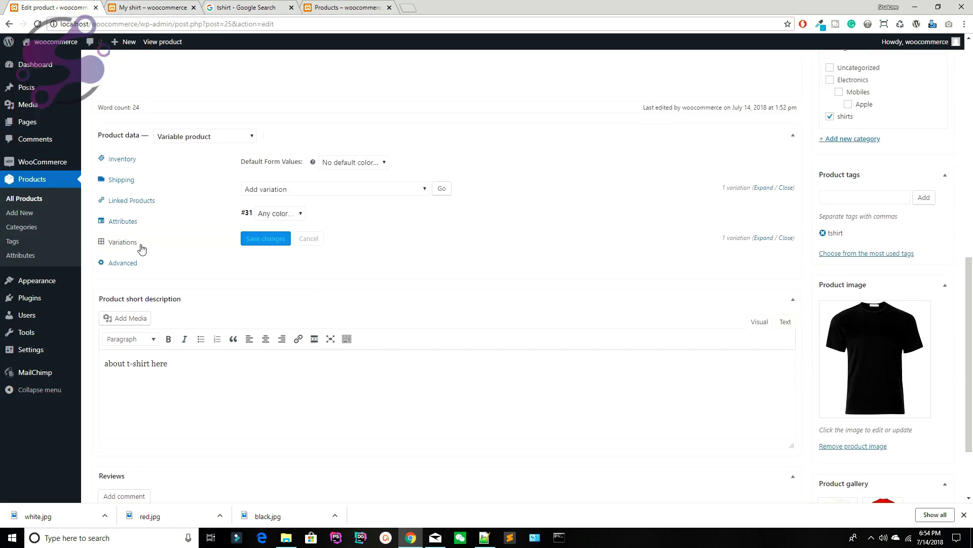
Check variation #31's details, then remove the variation.
click(345, 220)
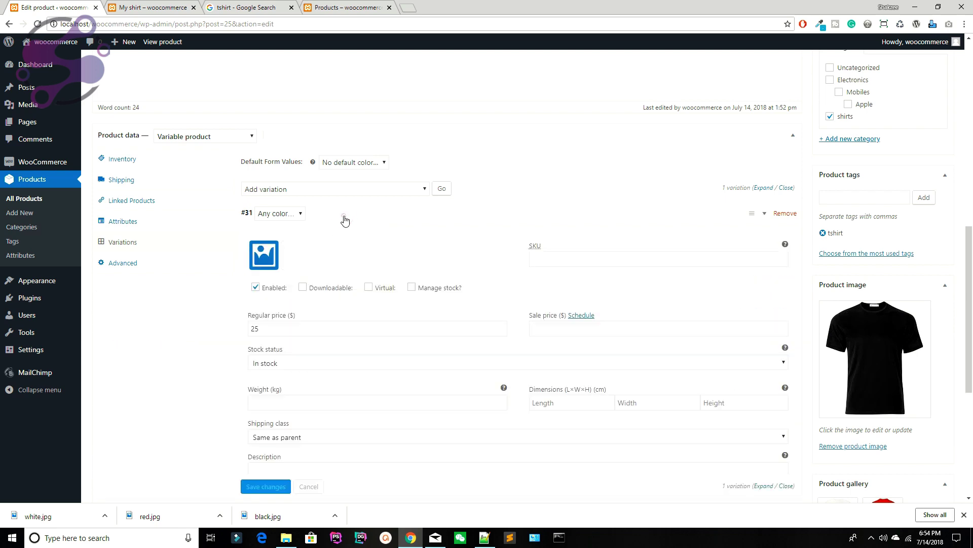
click(344, 218)
click(784, 213)
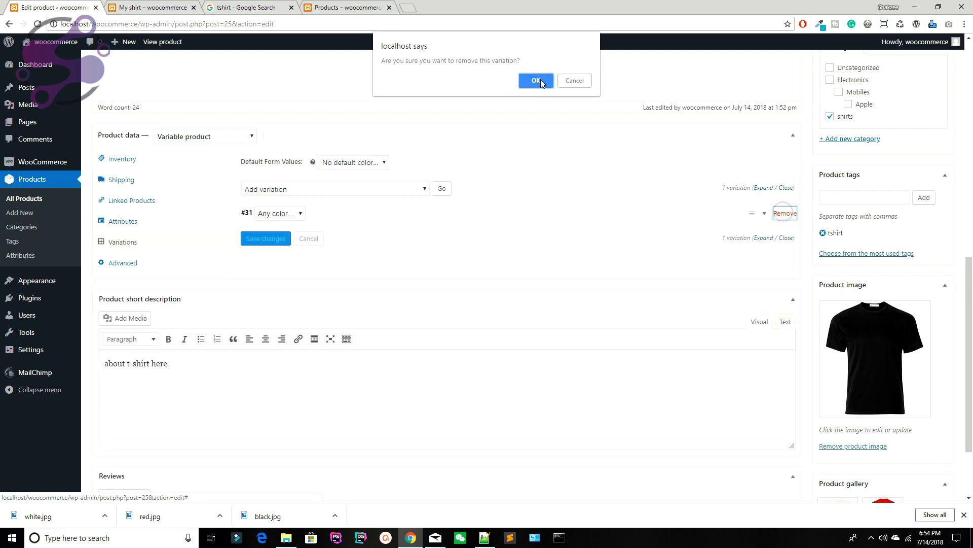
click(539, 82)
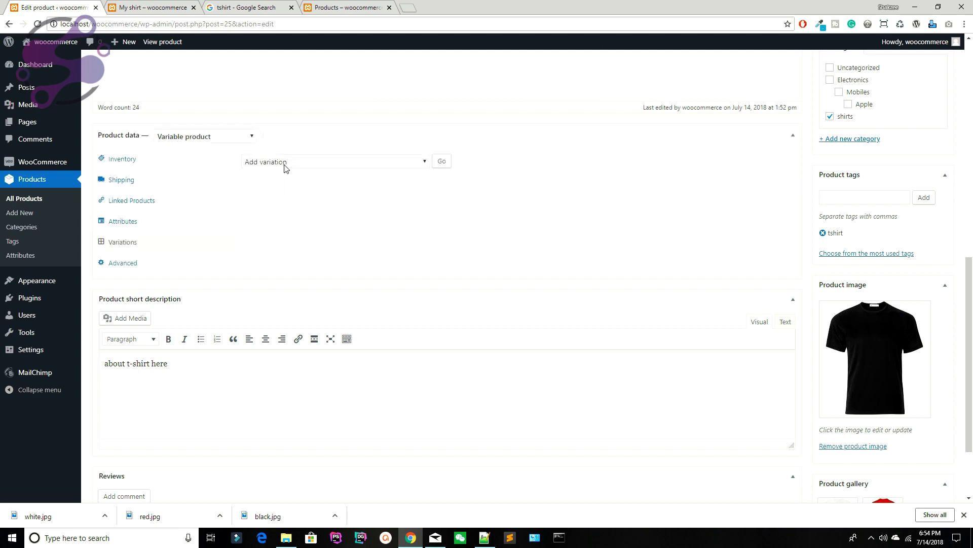
Create variations from all attributes, adding #32 Red, #33 White and #34 Green.
click(285, 162)
click(282, 185)
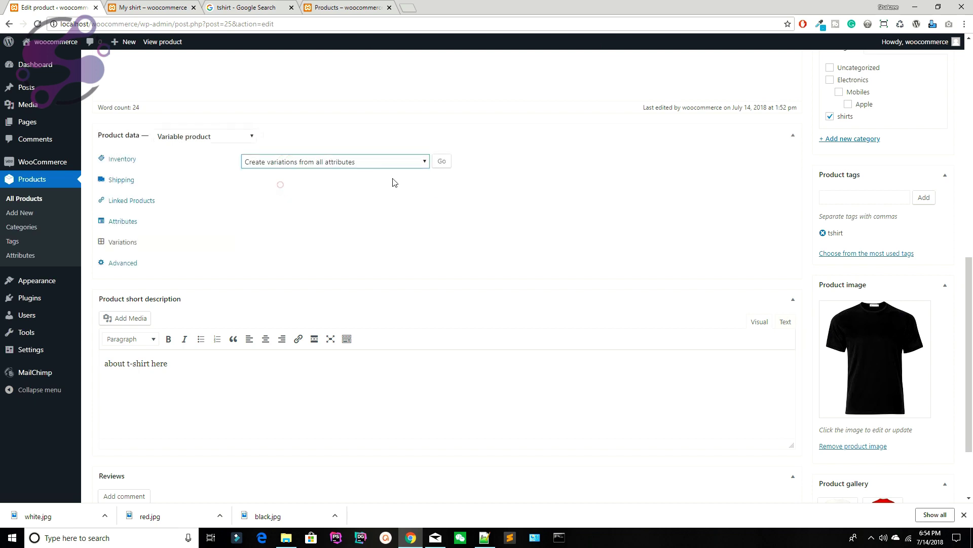
click(442, 161)
click(515, 97)
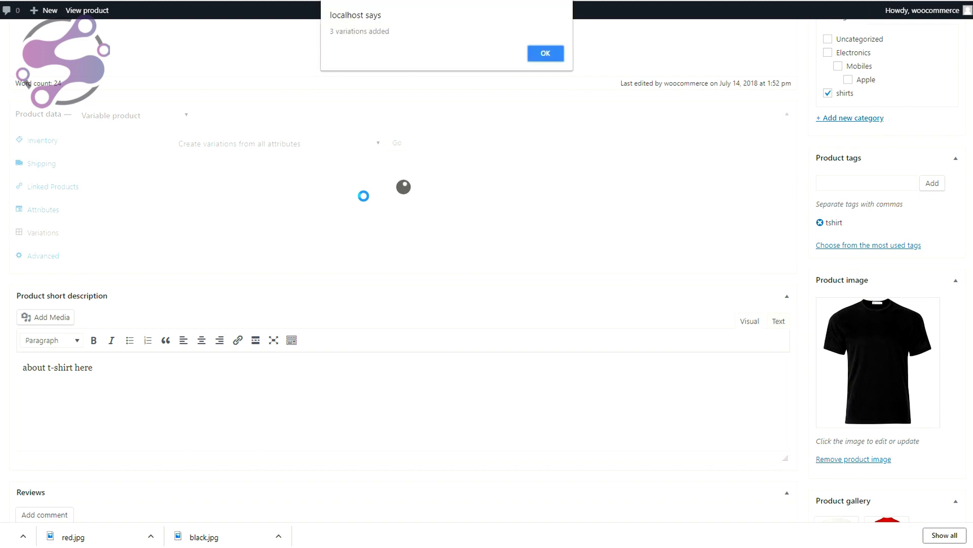
click(546, 57)
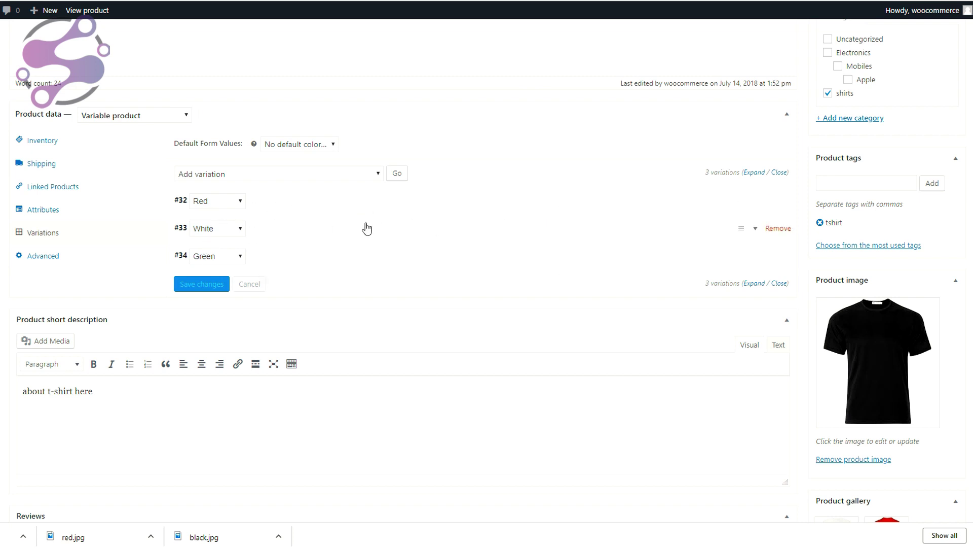
Set regular prices of 25 for the Red variation and 30 for White.
click(751, 197)
scroll(392, 224, down, 1)
scroll(392, 224, down, 2)
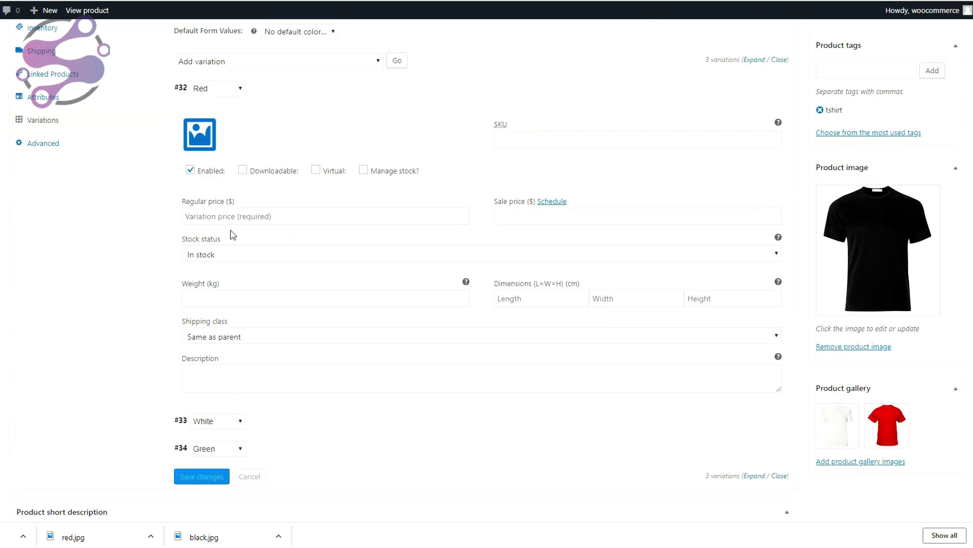
click(213, 213)
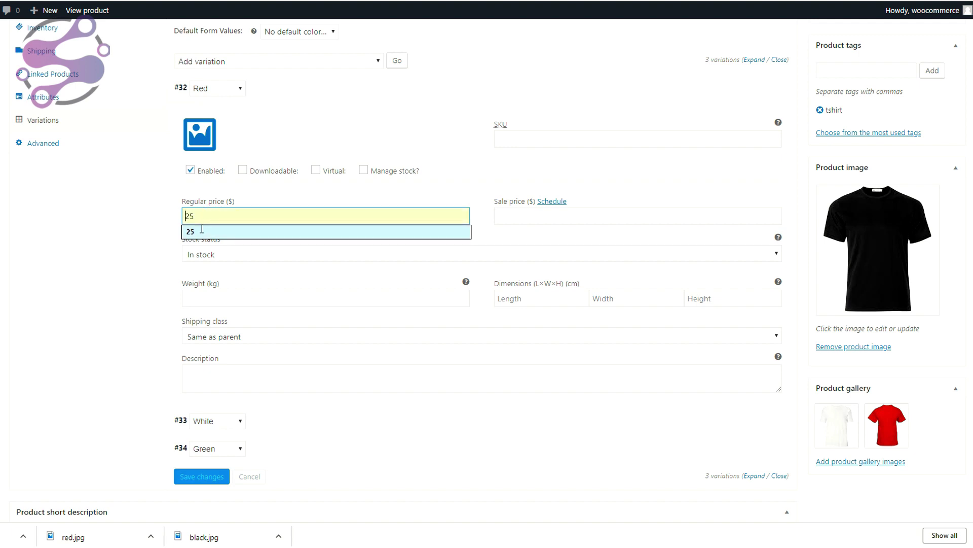
click(201, 231)
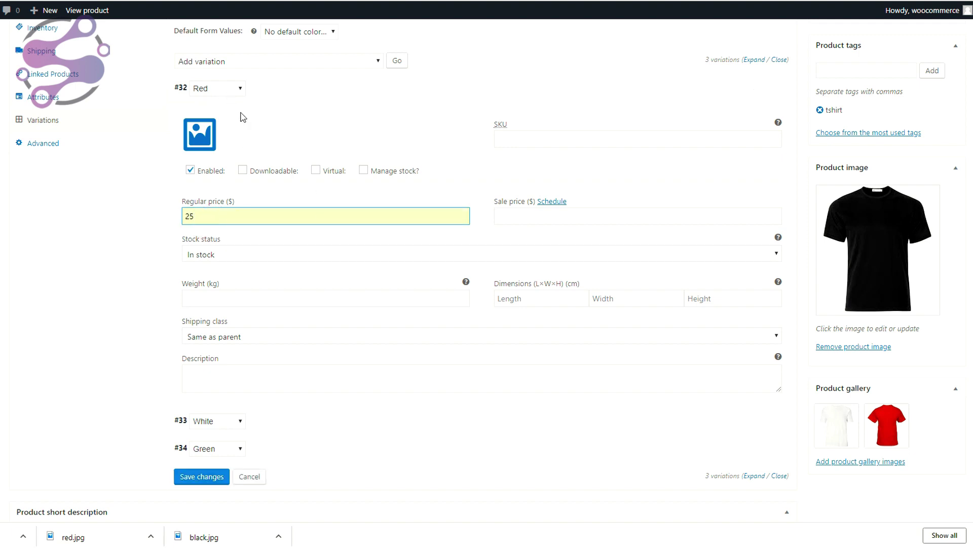
scroll(282, 148, down, 3)
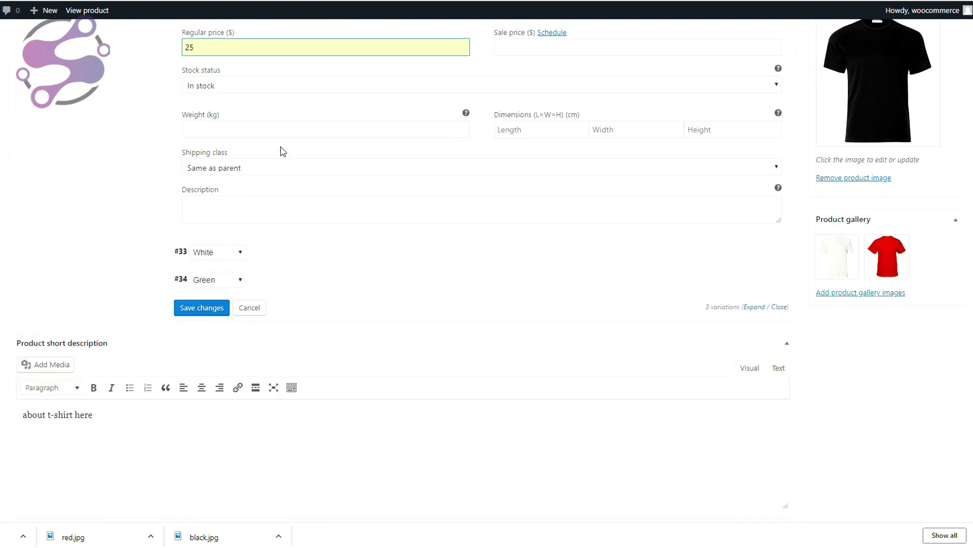
click(409, 247)
scroll(214, 293, down, 2)
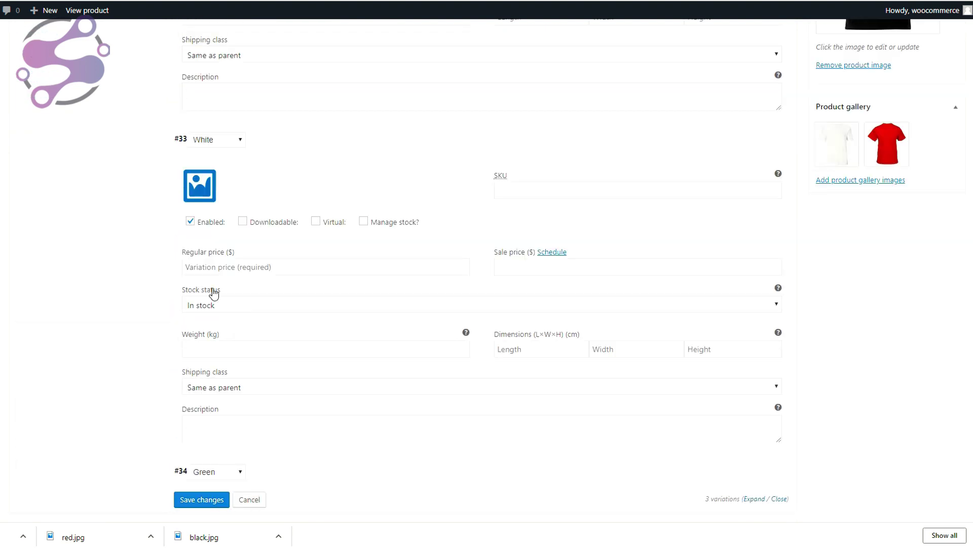
click(209, 267)
text(30)
scroll(287, 261, down, 4)
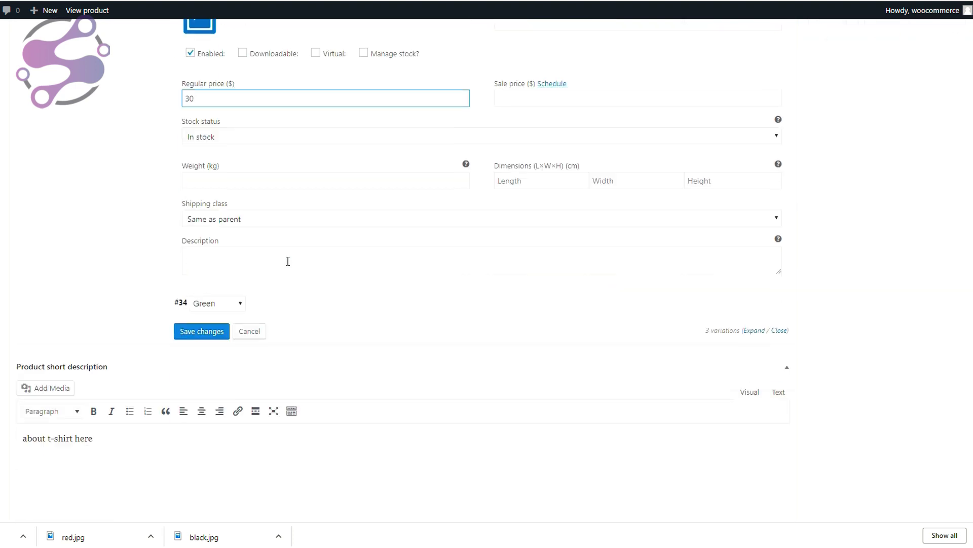
Price the Green variation at 35, save the variations, and update My shirt.
click(341, 257)
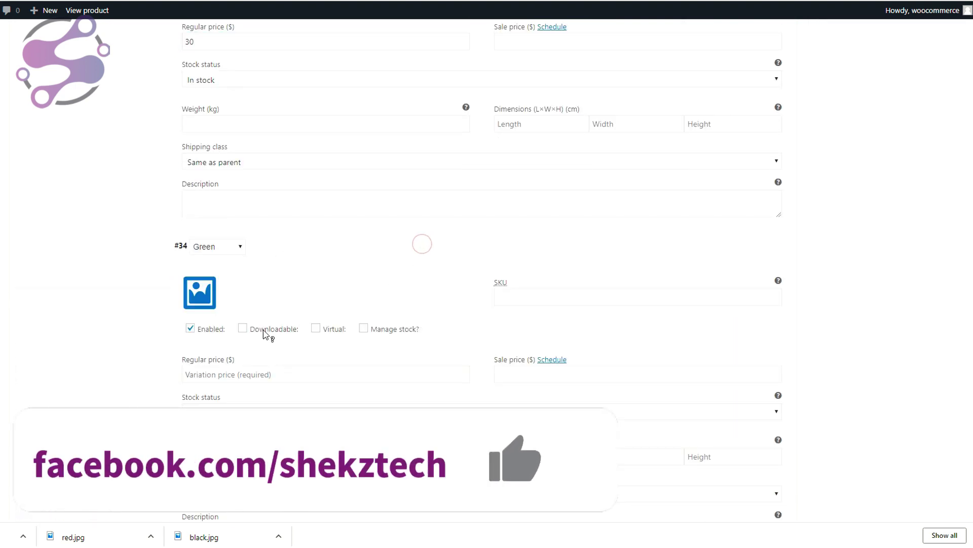
scroll(266, 334, down, 2)
click(209, 261)
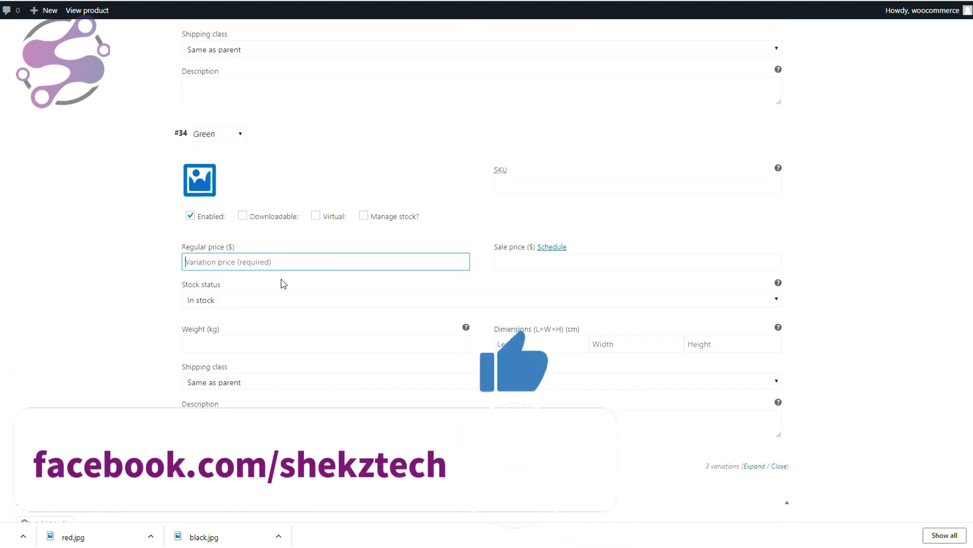
text(35)
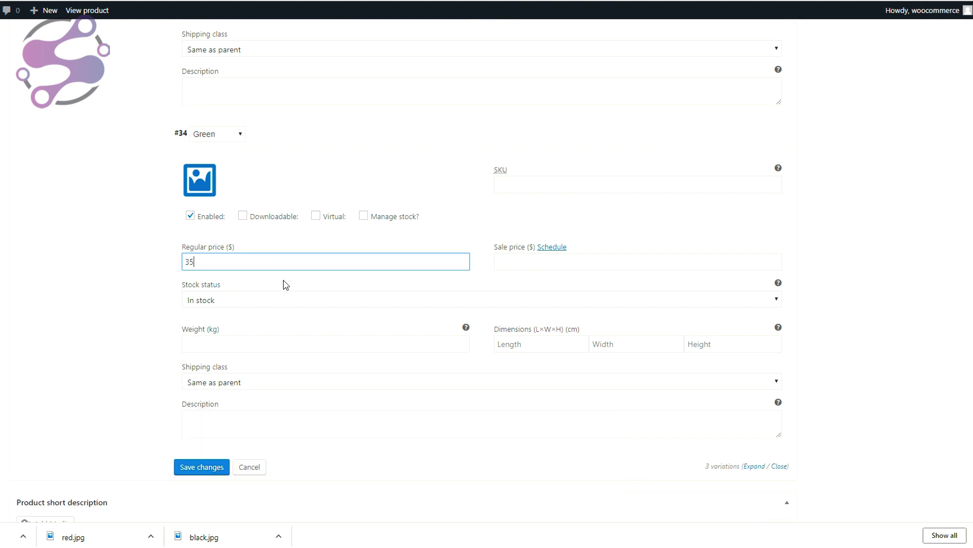
click(179, 473)
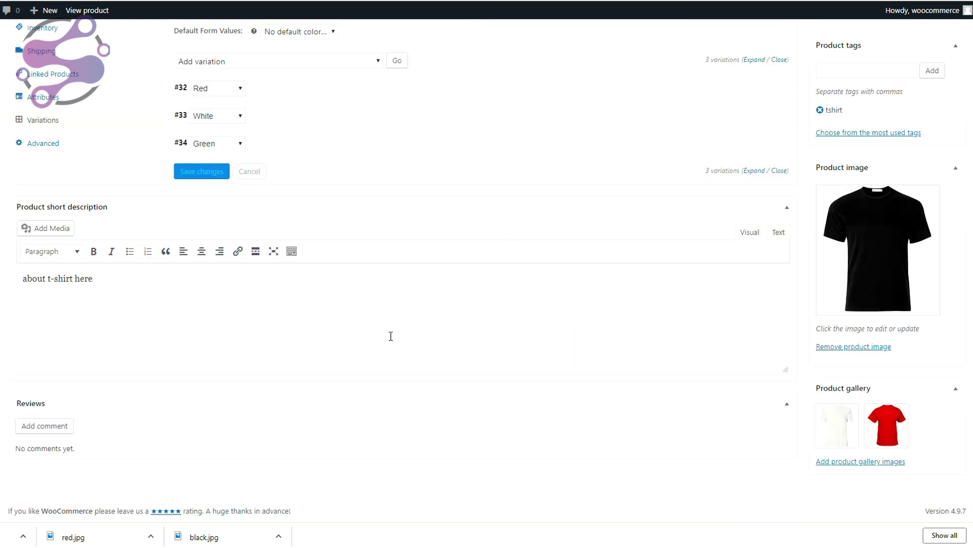
scroll(391, 338, up, 8)
scroll(285, 339, down, 5)
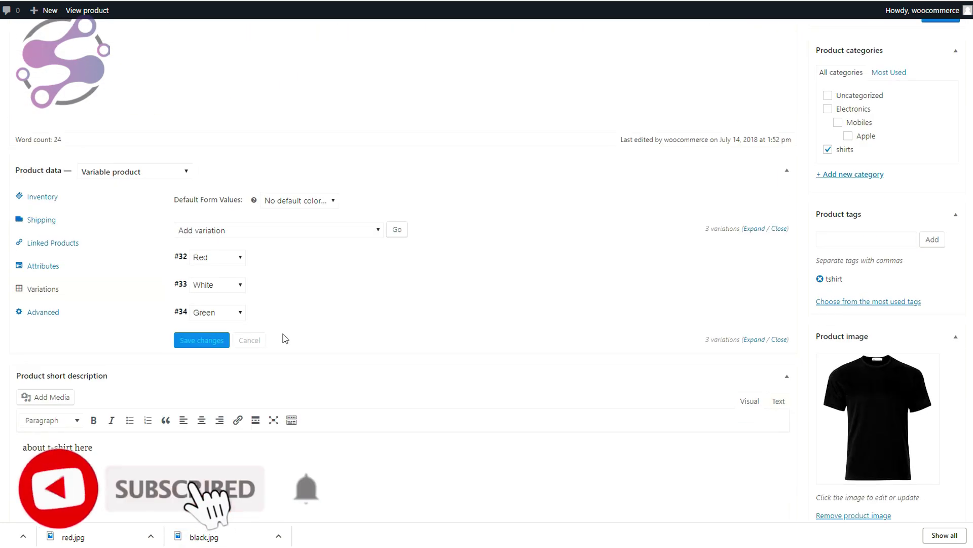
scroll(285, 339, up, 5)
click(941, 238)
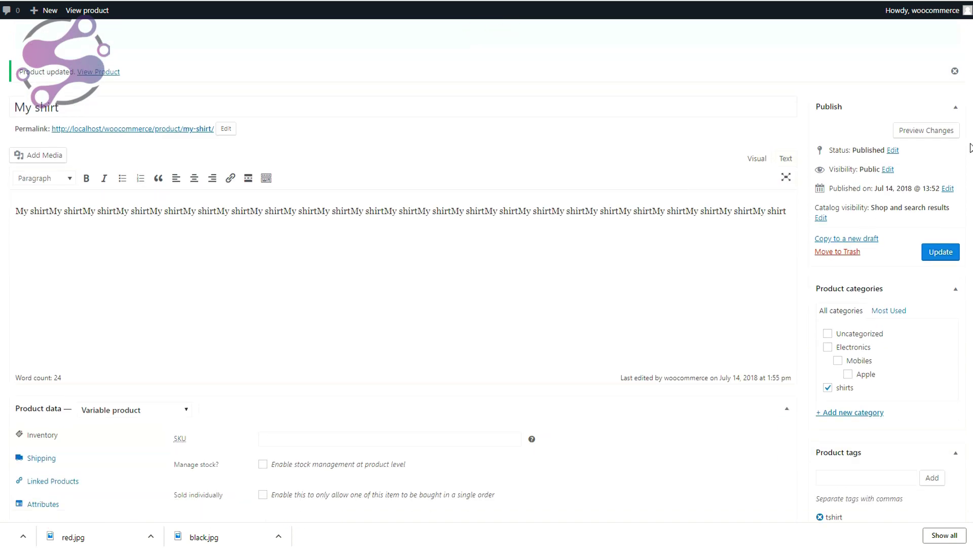
Preview My shirt, note the $35.00 upper price, and select Red to see its price.
click(928, 130)
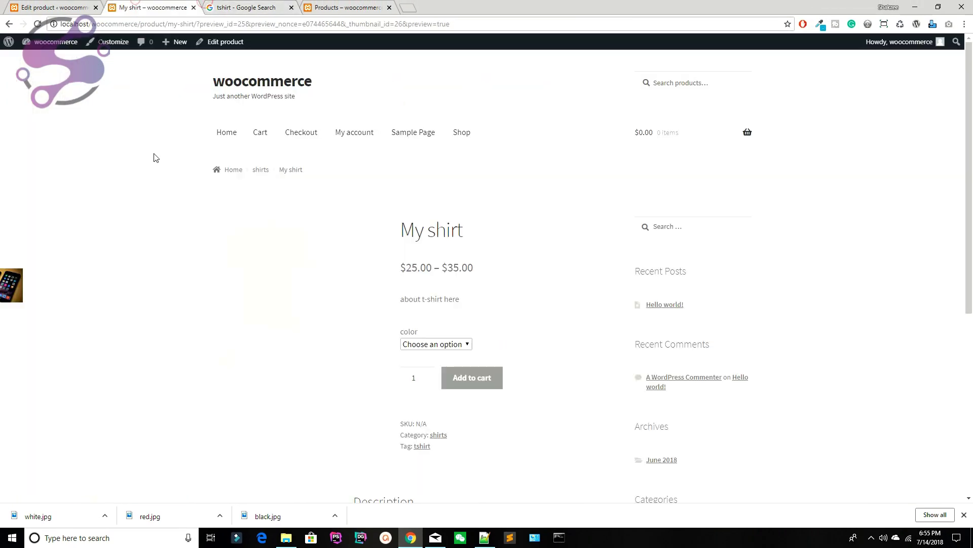
scroll(220, 174, down, 3)
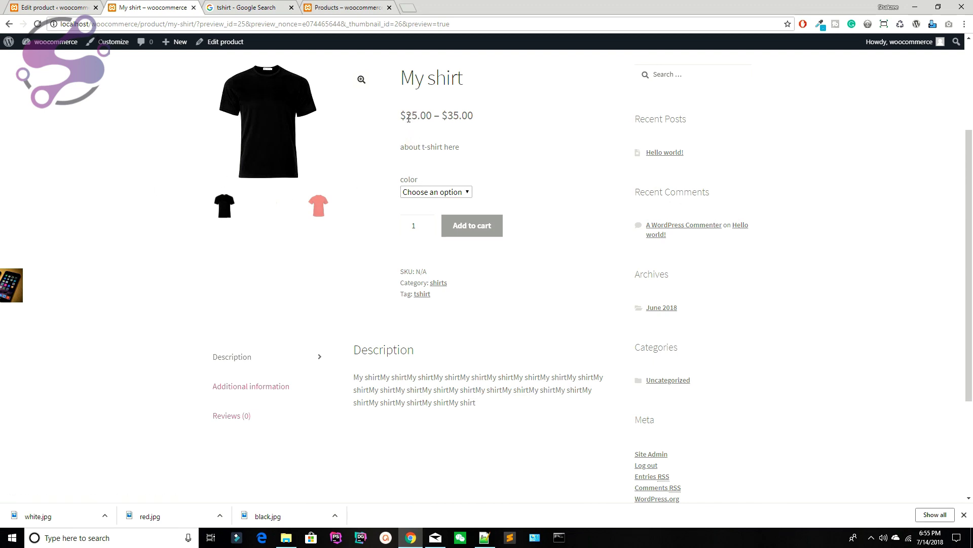
double_click(452, 109)
click(443, 129)
click(419, 192)
click(412, 216)
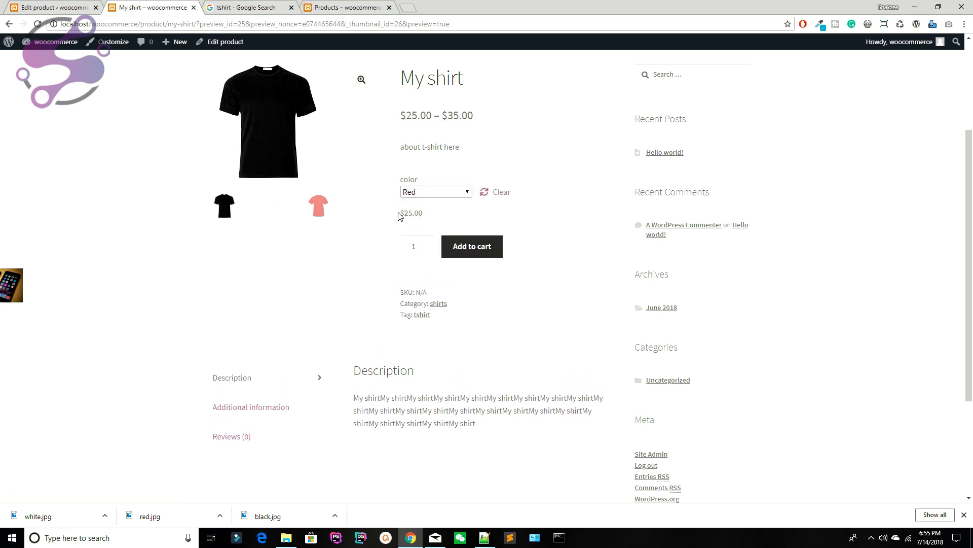
triple_click(399, 216)
click(398, 213)
Select White, then Green, to compare their prices.
click(433, 191)
click(415, 226)
click(436, 192)
click(416, 232)
click(434, 192)
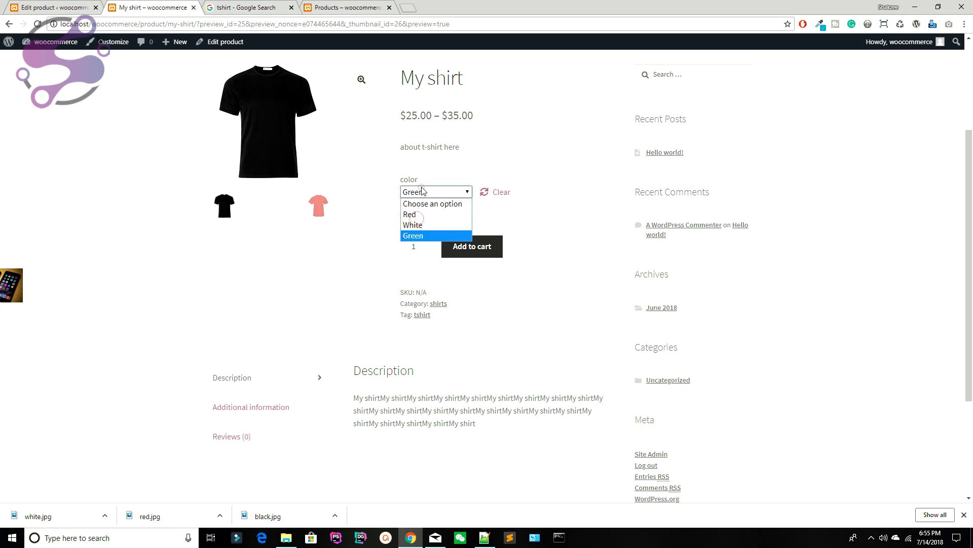
click(418, 233)
Add the Green shirt at $35.00 to the cart.
click(480, 248)
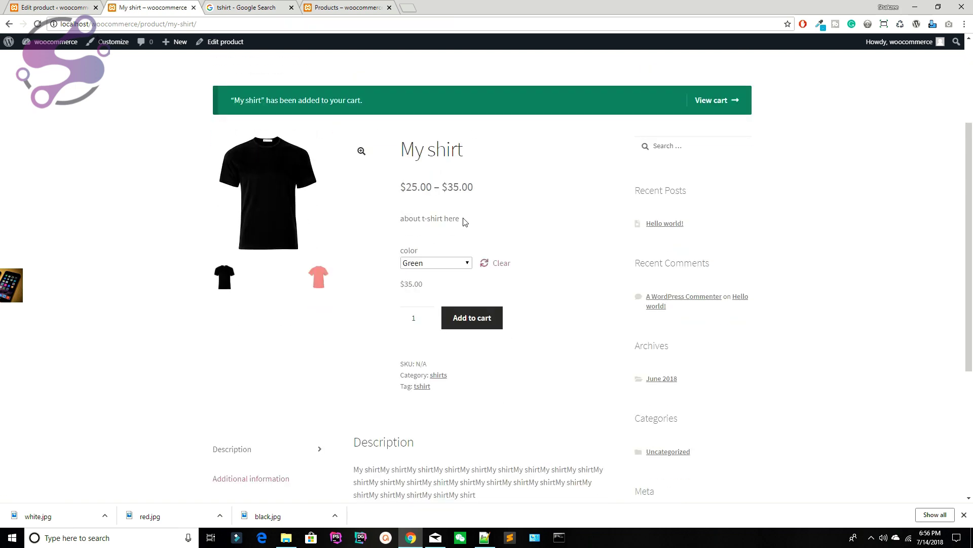
triple_click(404, 291)
click(409, 286)
scroll(588, 263, down, 4)
scroll(508, 259, up, 7)
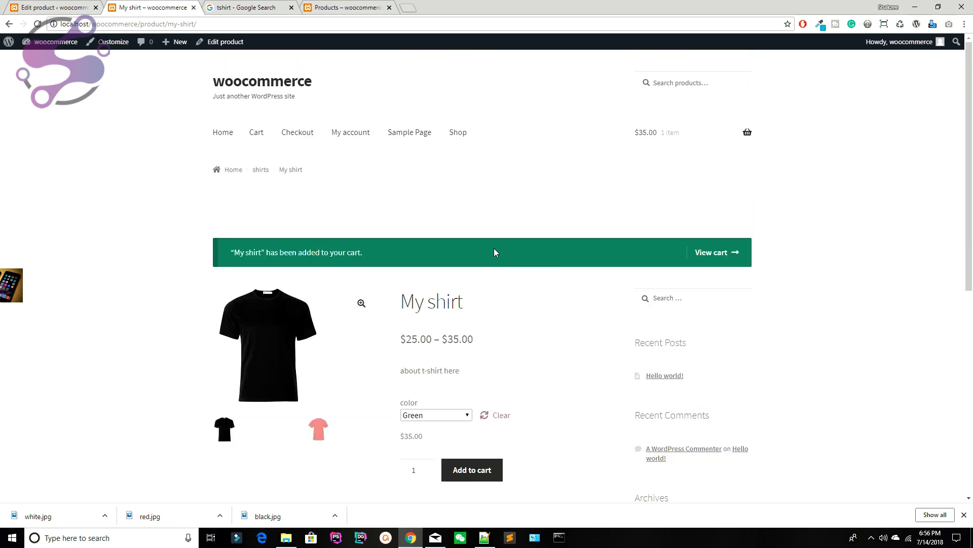
Go to checkout from the mini-cart and review the Green shirt order totalling $37.00.
mouse_move(689, 125)
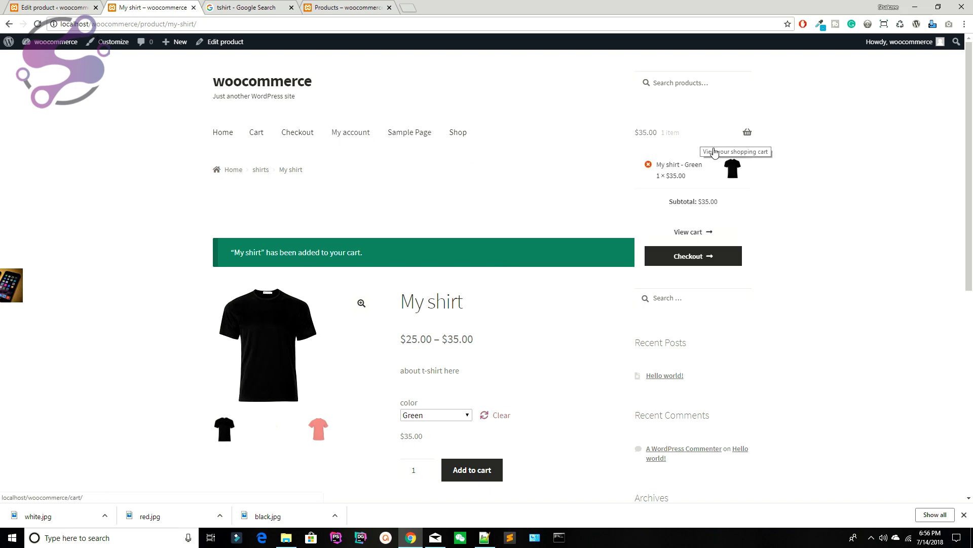
click(686, 255)
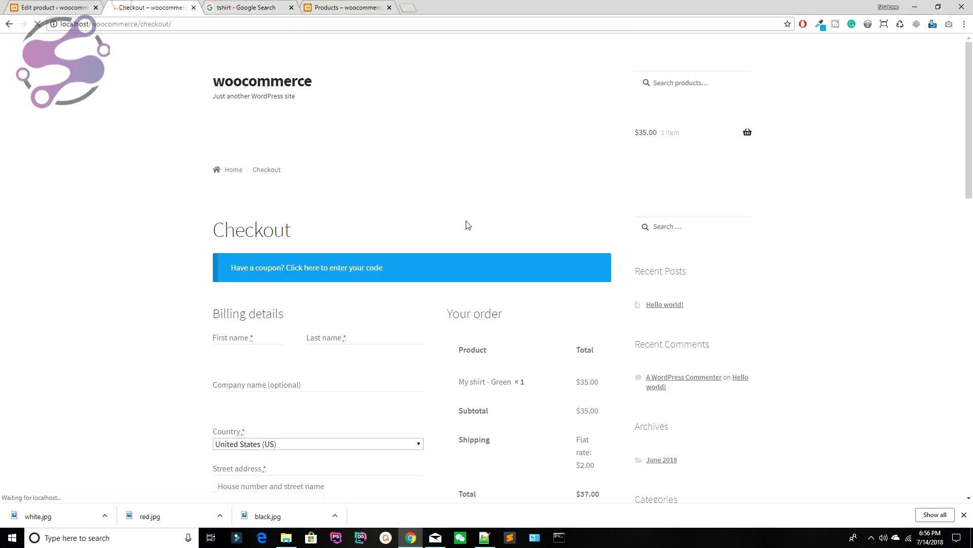
scroll(294, 197, down, 4)
scroll(294, 197, down, 6)
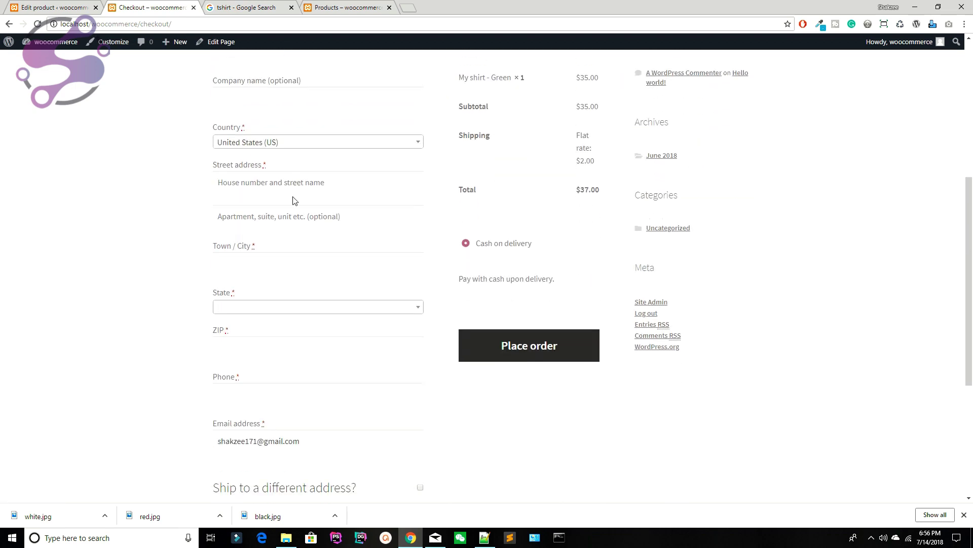
scroll(295, 201, down, 1)
scroll(294, 197, up, 6)
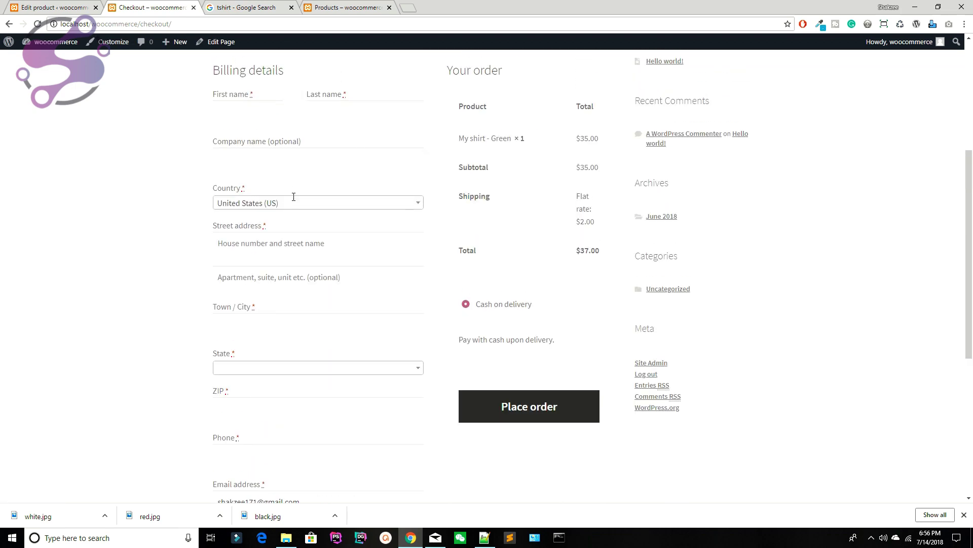
click(296, 168)
click(325, 113)
scroll(297, 241, down, 4)
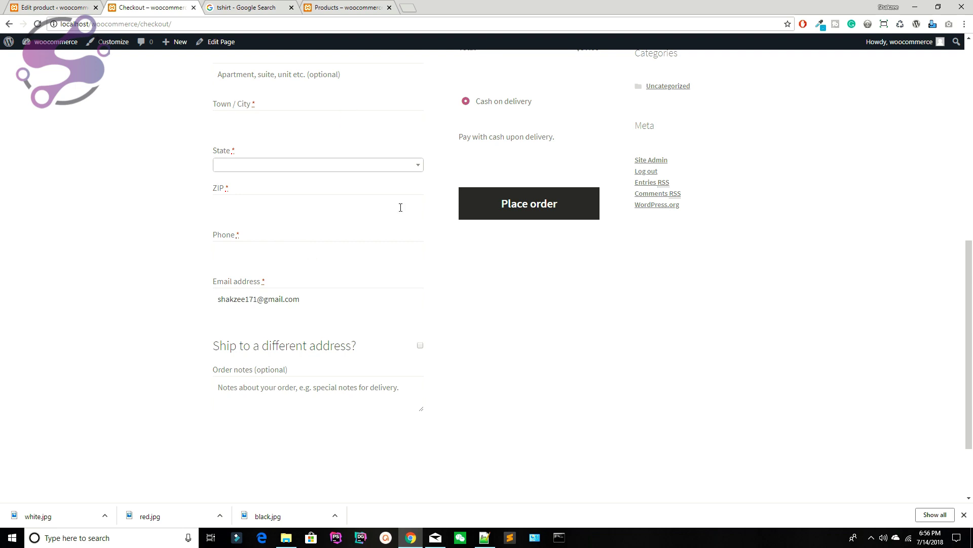
scroll(401, 208, up, 4)
drag(576, 142, 595, 140)
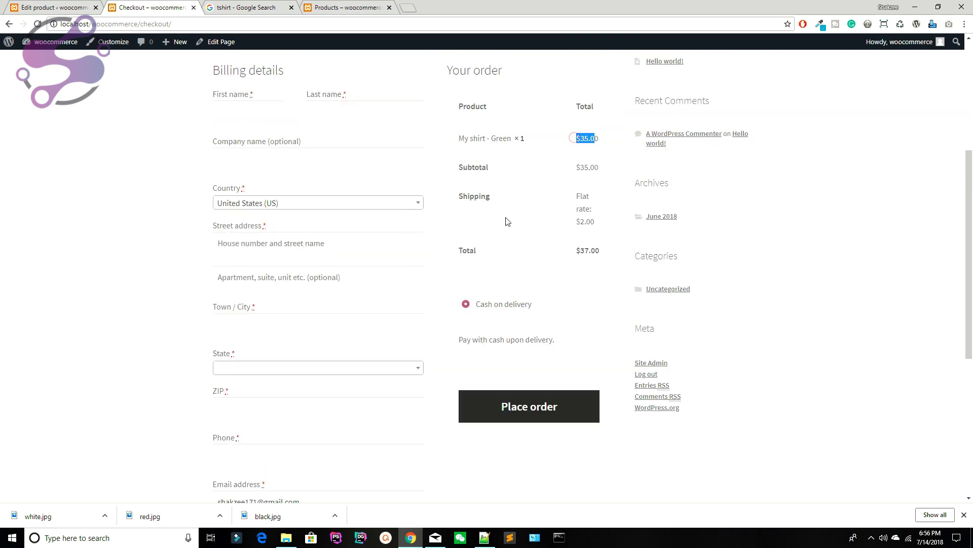
scroll(506, 220, up, 5)
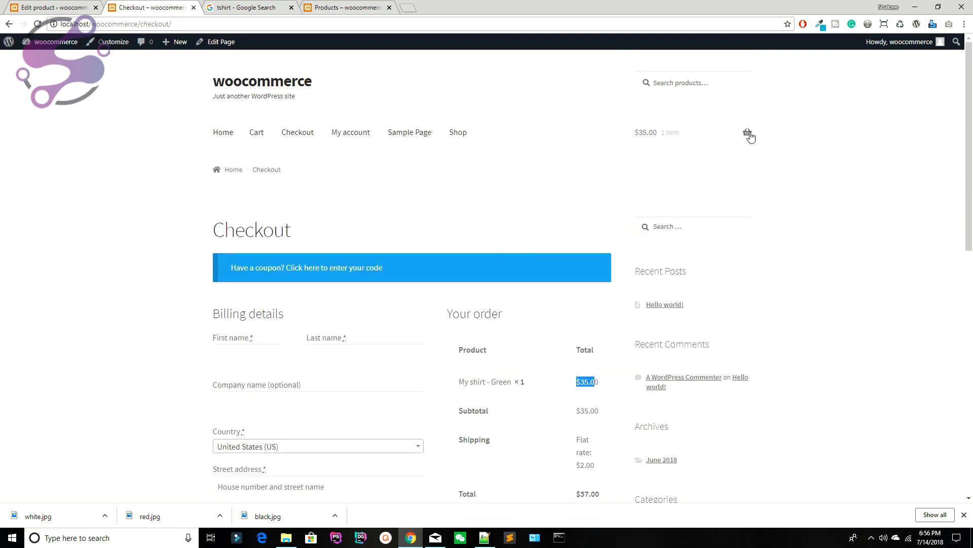
Remove the Green shirt so the cart is empty at $0.00, then return to Shop.
click(748, 133)
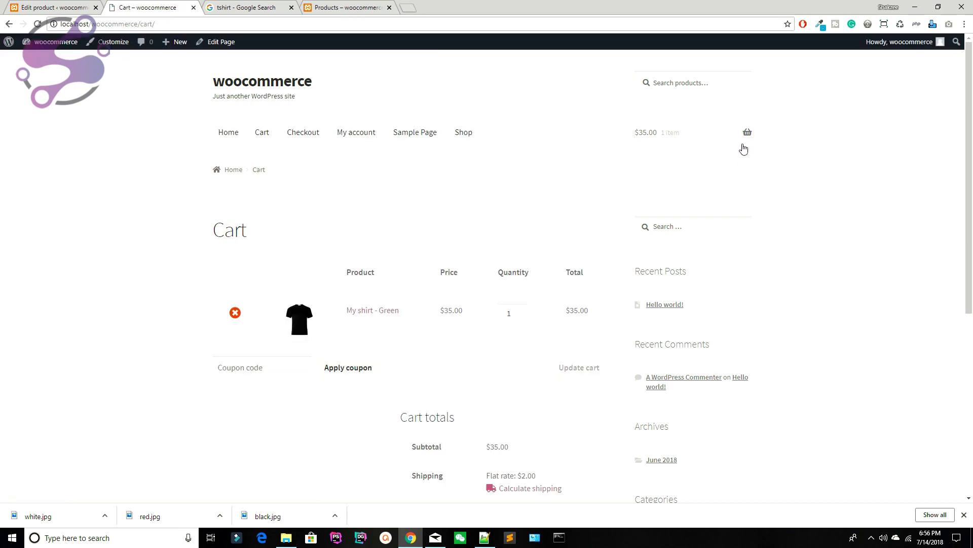
click(658, 135)
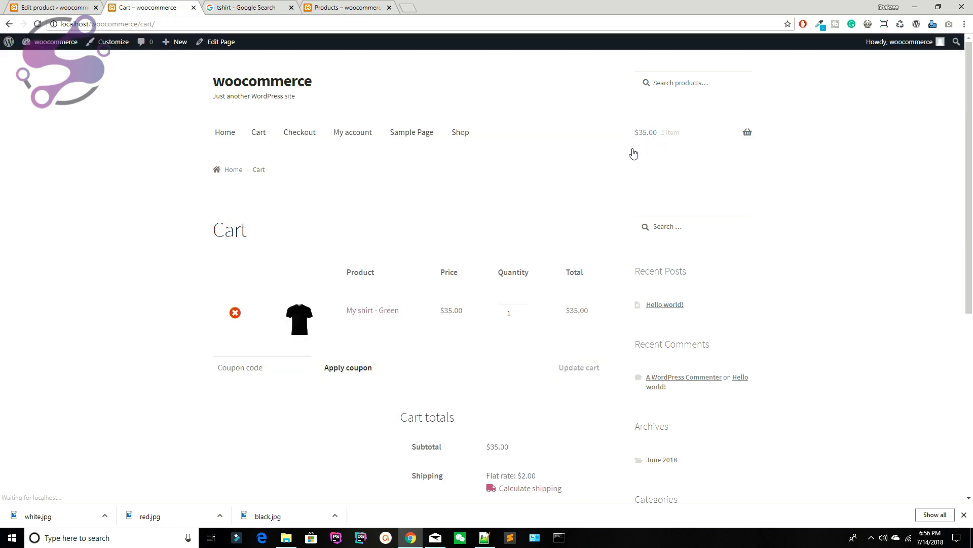
click(234, 313)
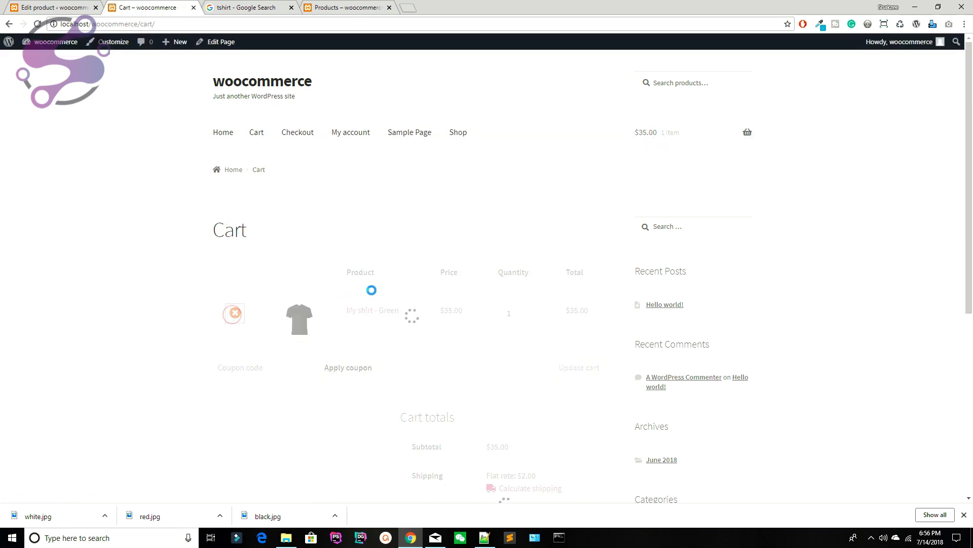
click(465, 144)
scroll(456, 216, down, 4)
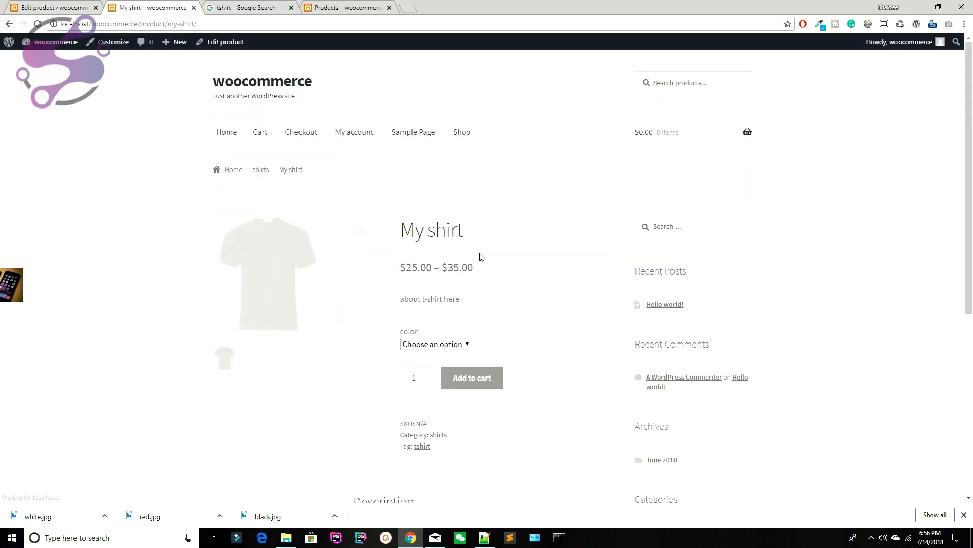
Choose the White My shirt variation, view the cart, and reach checkout showing a $32.00 total.
scroll(467, 259, down, 2)
click(421, 242)
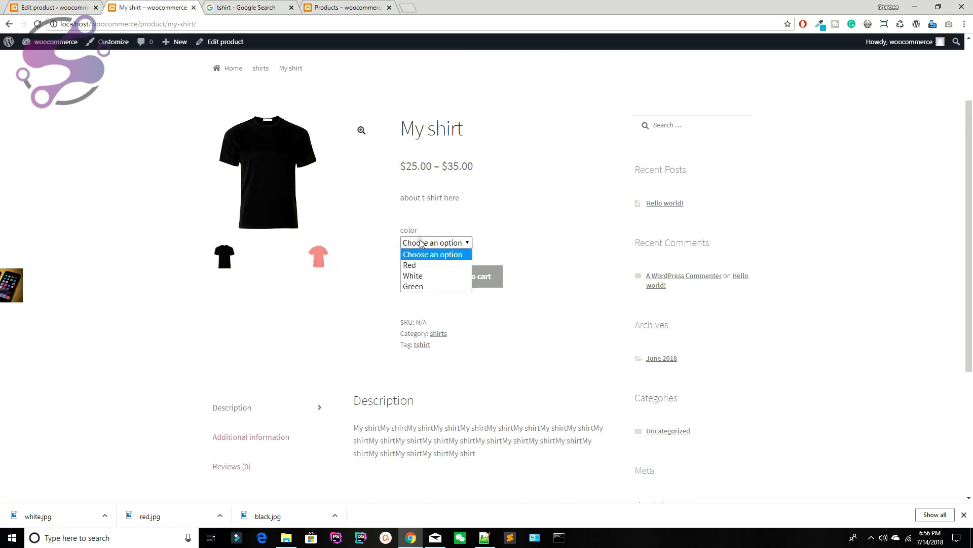
click(413, 275)
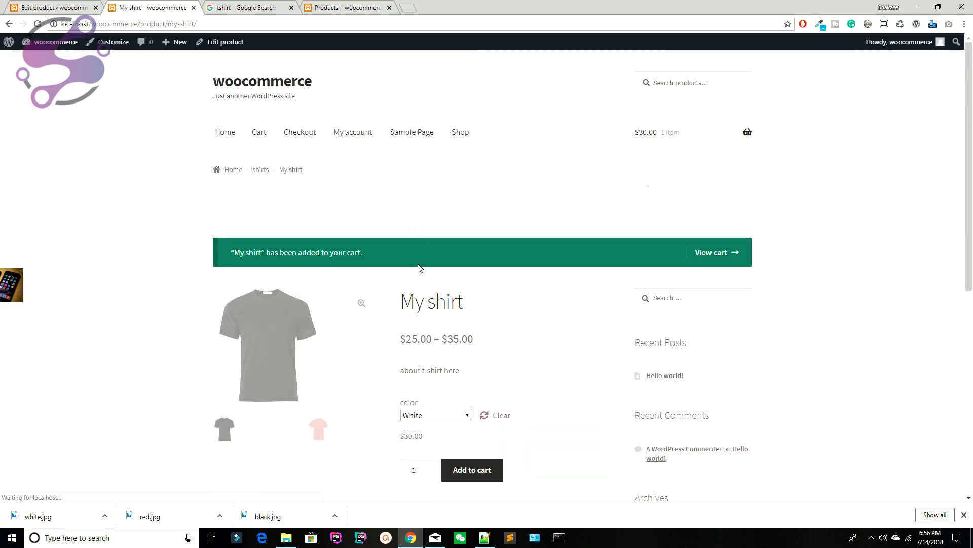
mouse_move(691, 146)
click(683, 234)
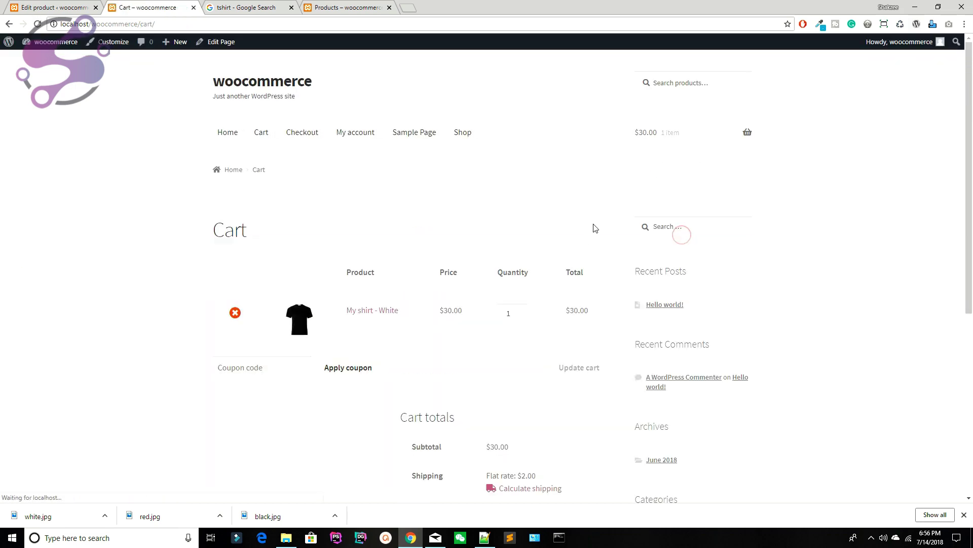
scroll(324, 252, down, 3)
scroll(326, 252, down, 3)
click(487, 257)
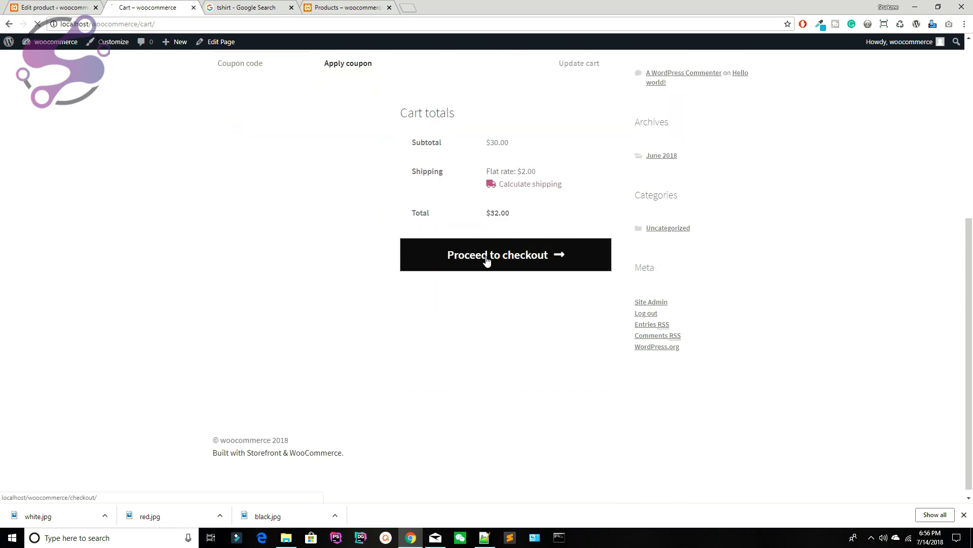
scroll(469, 274, down, 3)
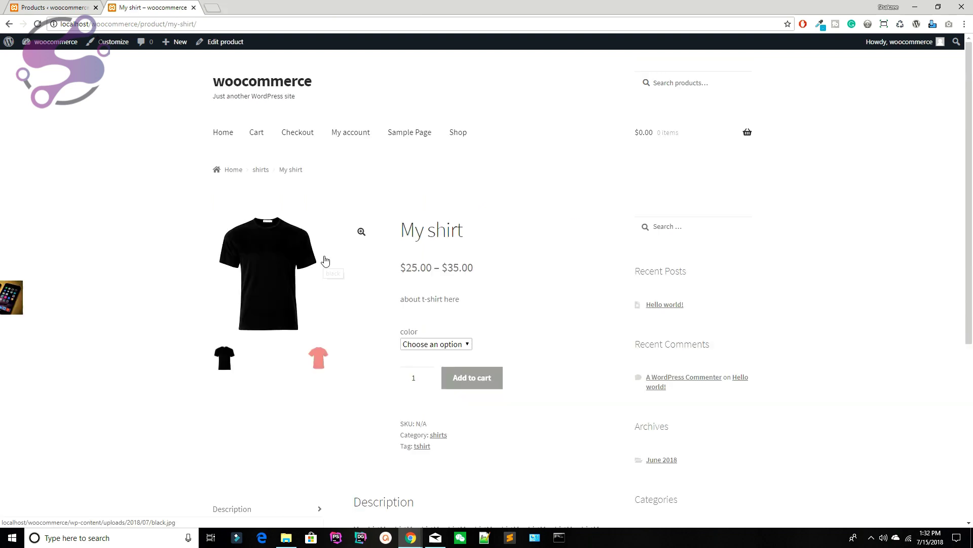
scroll(325, 259, down, 2)
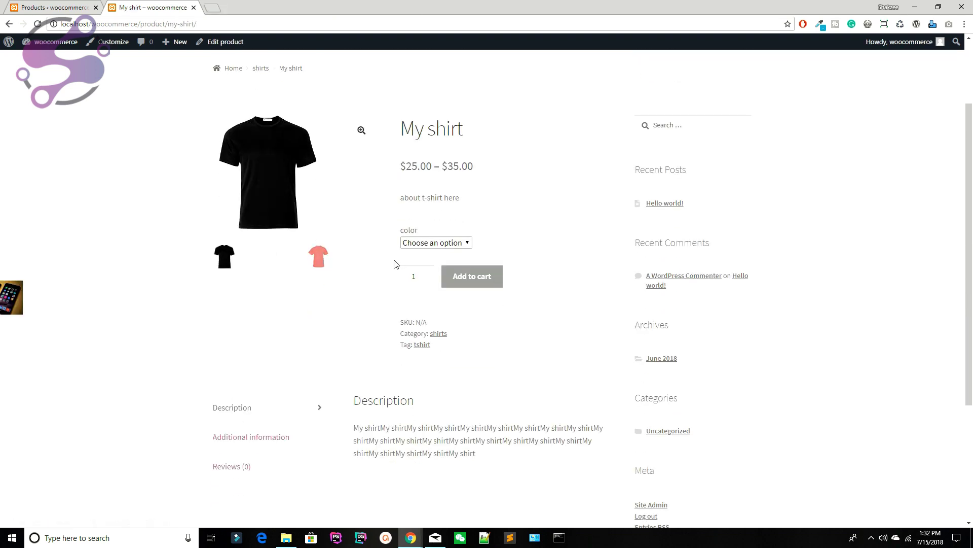
Open and close My shirt's colour choices, leaving no colour selected.
drag(419, 233, 413, 234)
triple_click(397, 229)
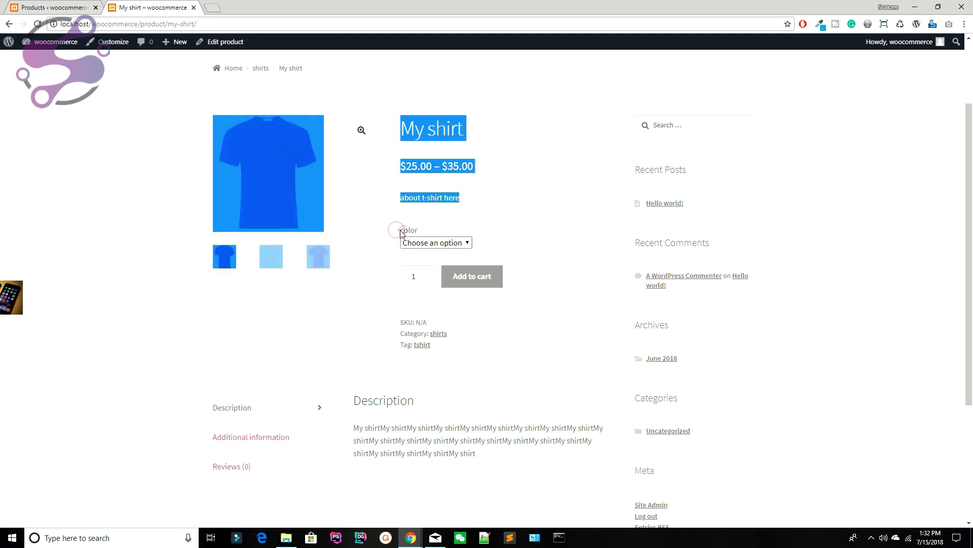
click(420, 243)
click(536, 248)
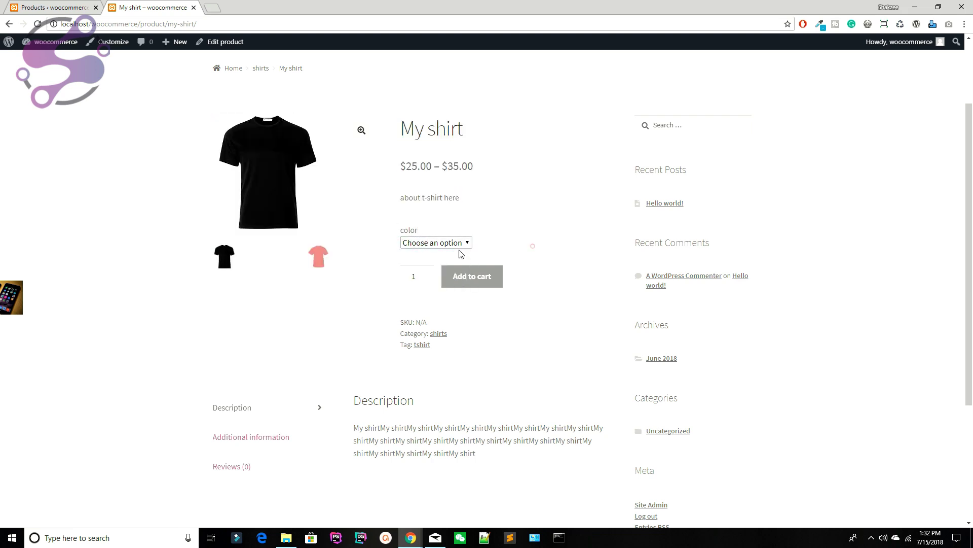
click(433, 242)
click(565, 241)
scroll(83, 115, up, 2)
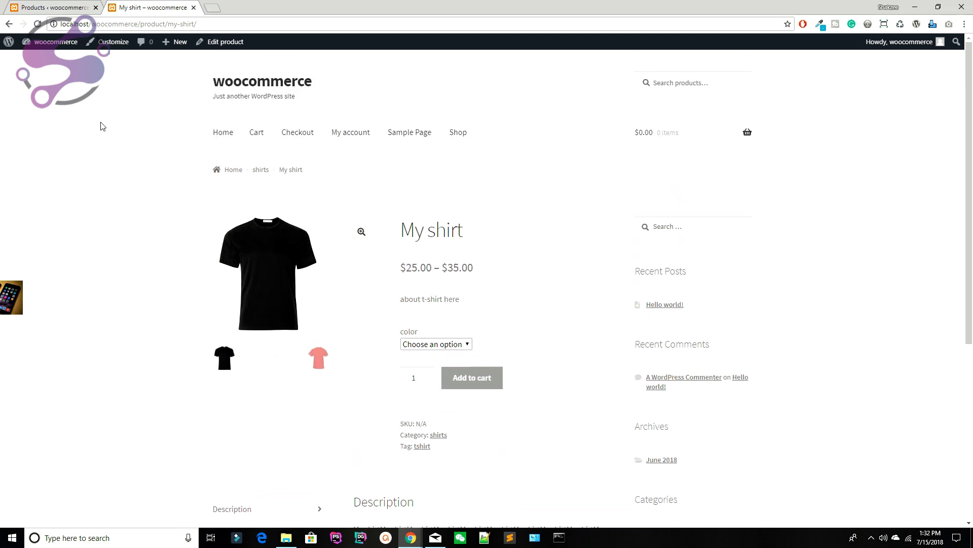
Look over the Shop's sorting options and the My shirt page, then go back to the admin Products tab.
click(460, 134)
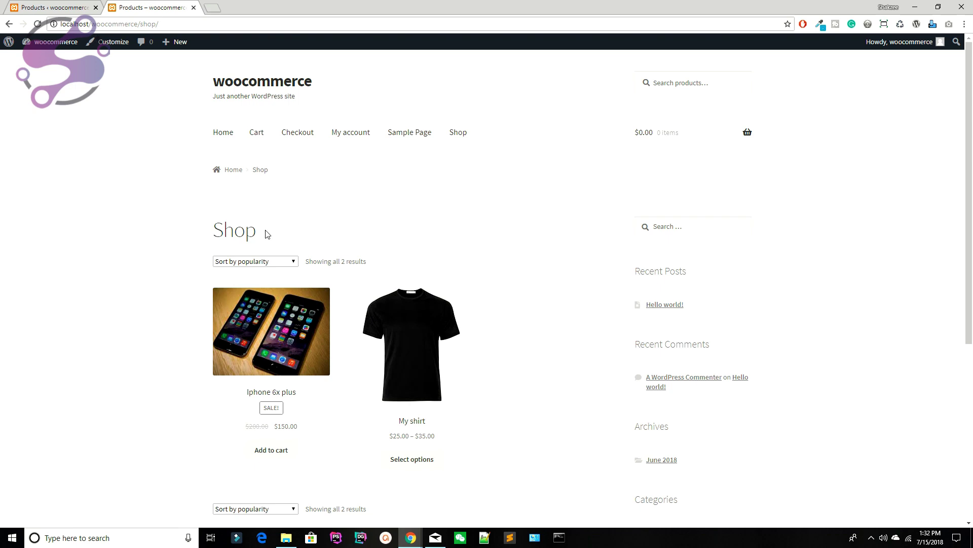
click(238, 261)
click(141, 222)
key(ctrl+Tab)
key(ctrl+Tab)
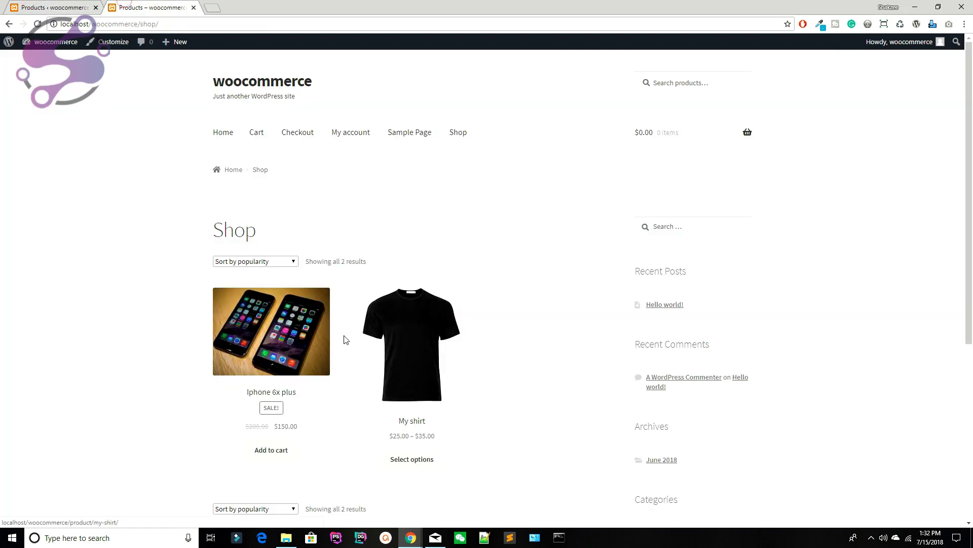
scroll(348, 339, down, 4)
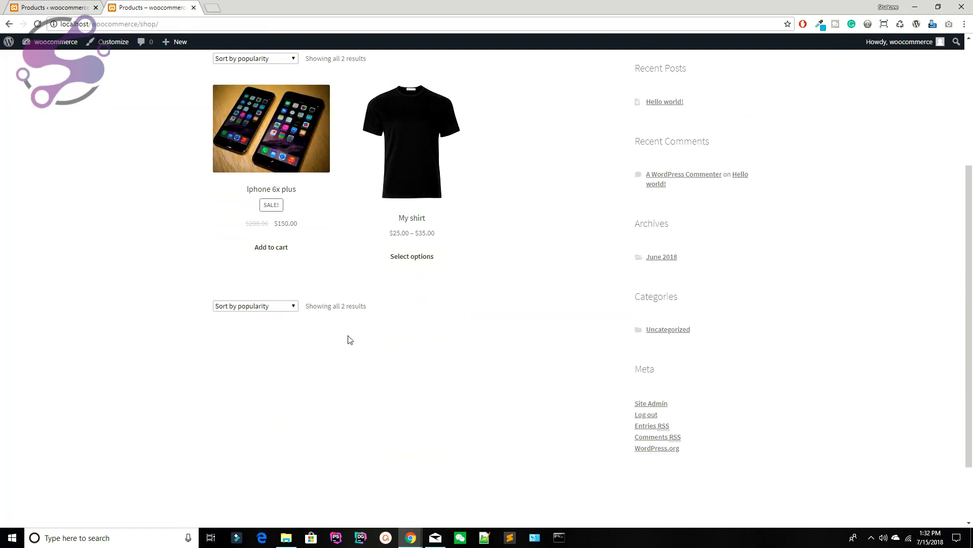
click(411, 170)
key(ctrl+Tab)
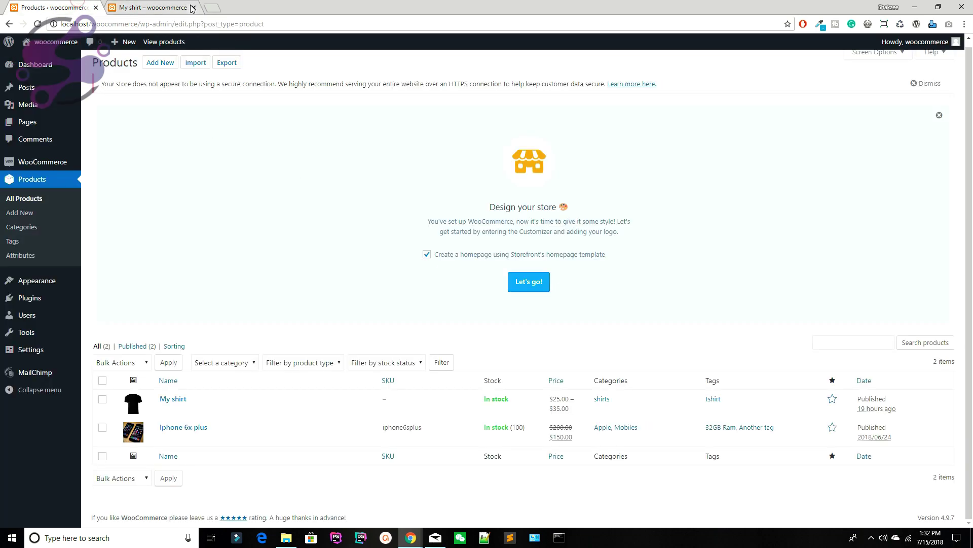
Edit Iphone 6x plus from All Products and view its store page priced $150.00, down from $200.00.
key(ctrl+Tab)
key(ctrl+Tab)
click(25, 199)
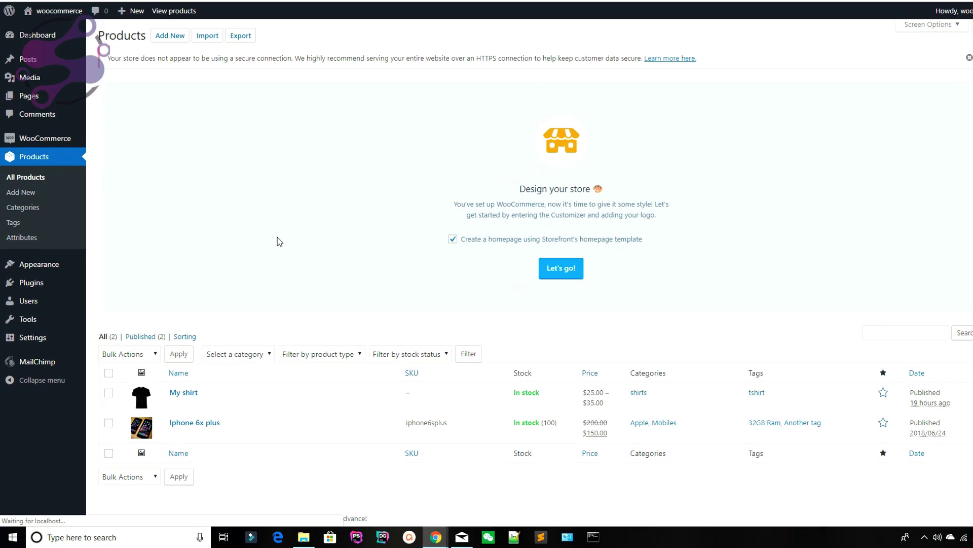
mouse_move(187, 441)
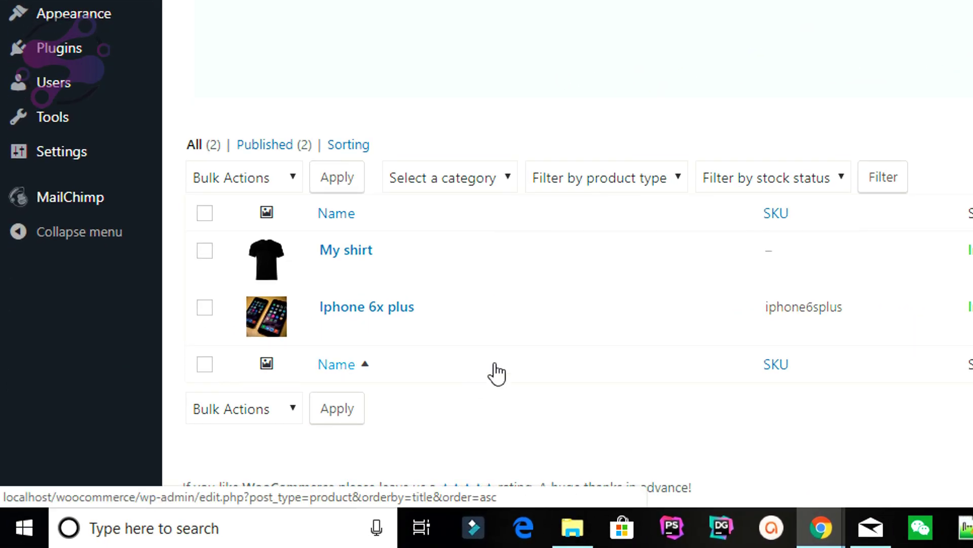
click(378, 328)
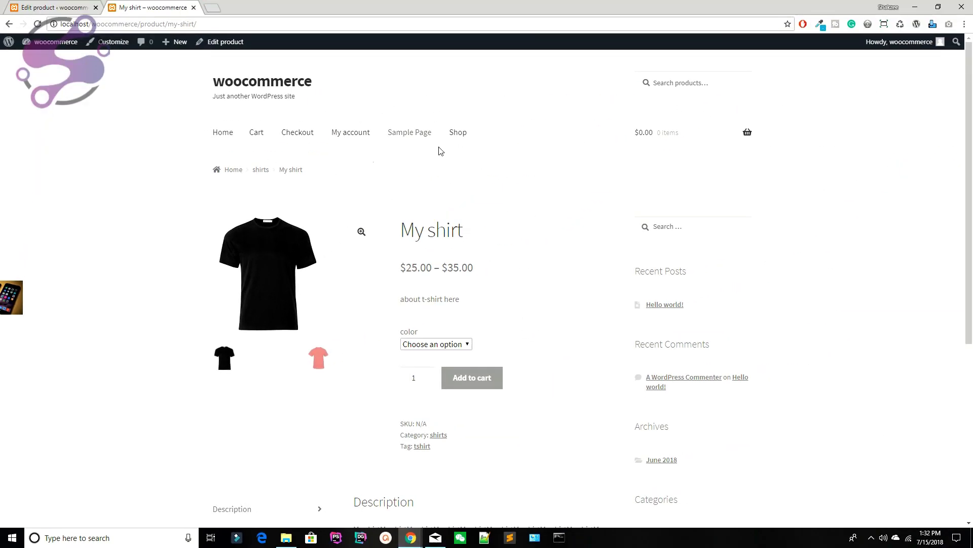
click(458, 133)
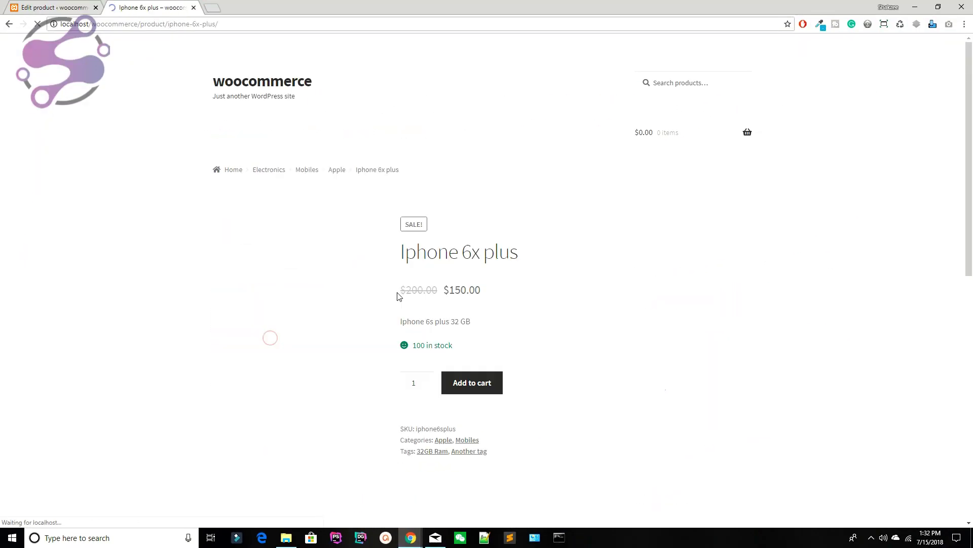
scroll(235, 294, down, 3)
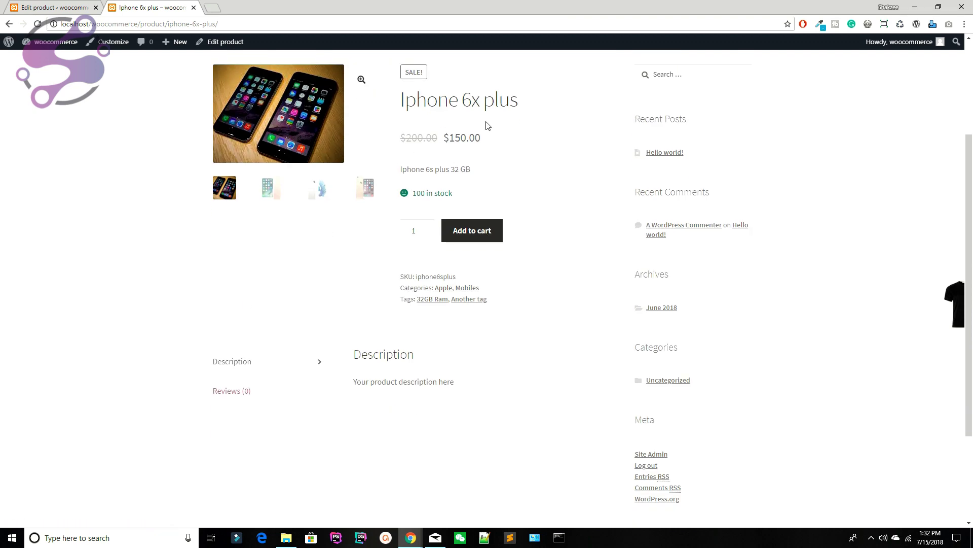
scroll(485, 181, up, 2)
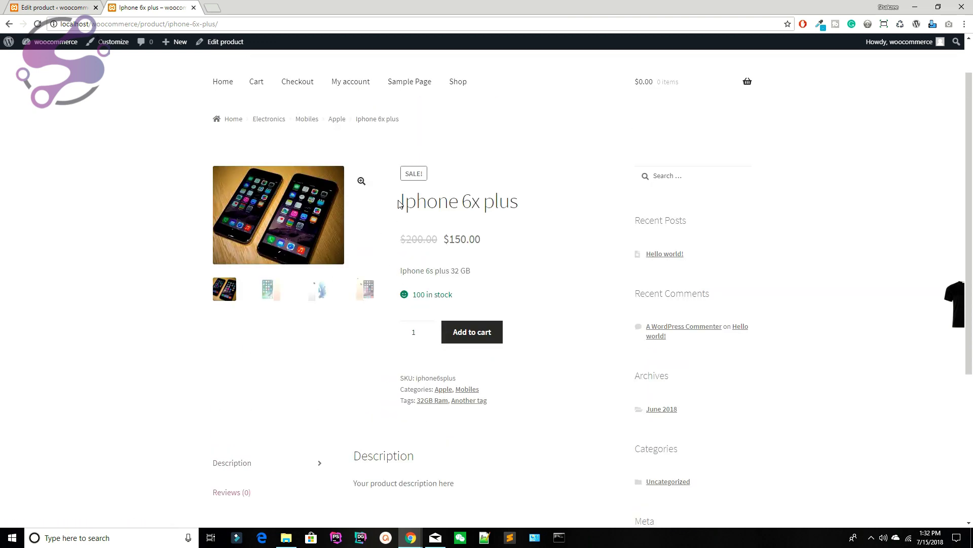
drag(399, 204, 541, 206)
click(538, 202)
Change Iphone 6x plus's product type to Variable product.
click(92, 4)
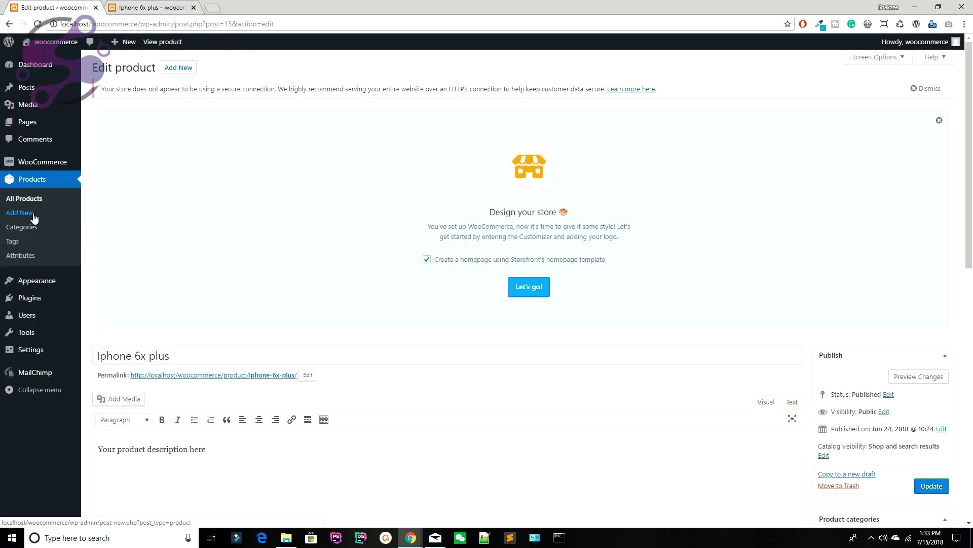
scroll(445, 297, down, 8)
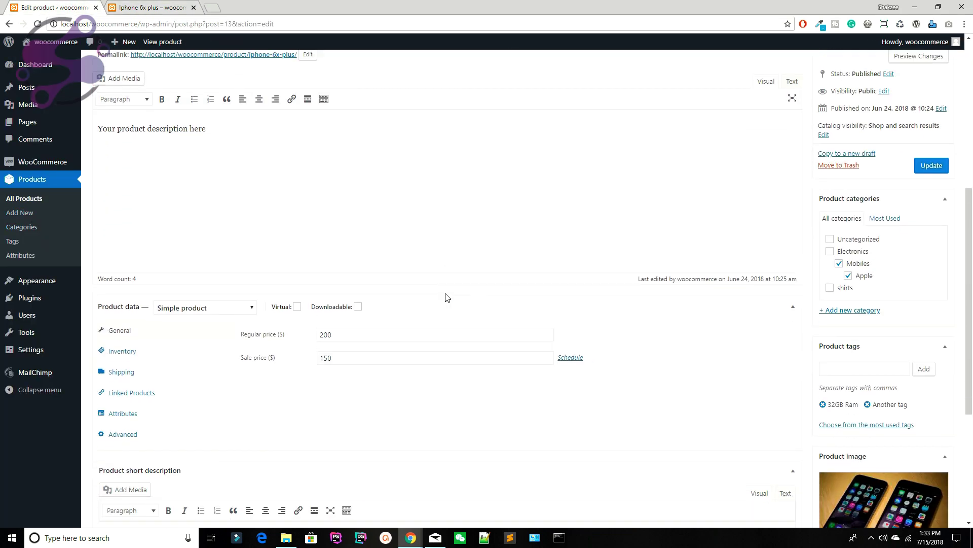
click(189, 229)
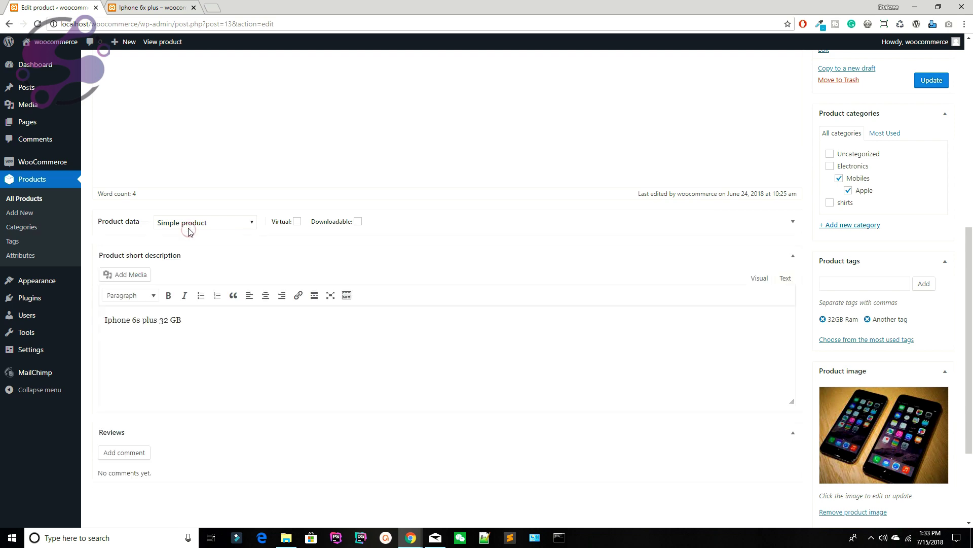
click(186, 249)
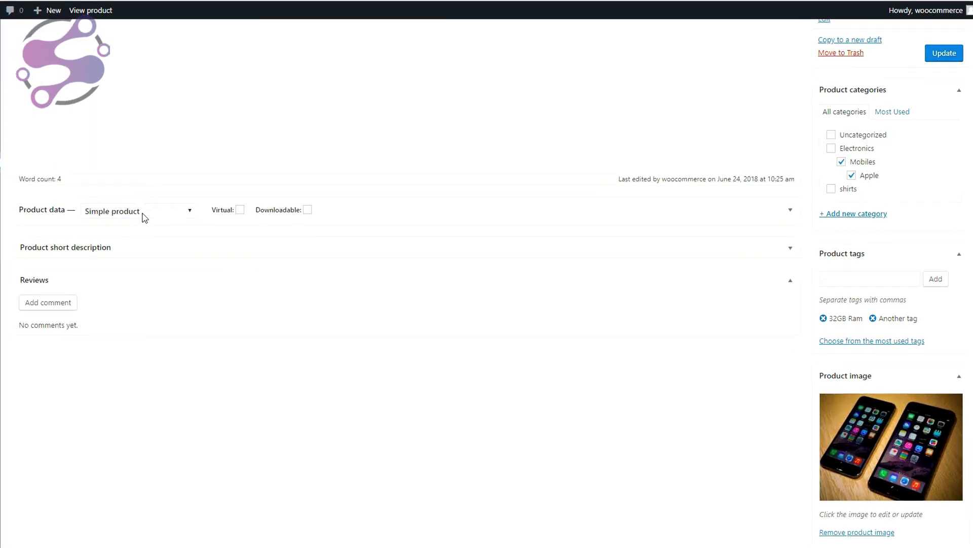
click(184, 223)
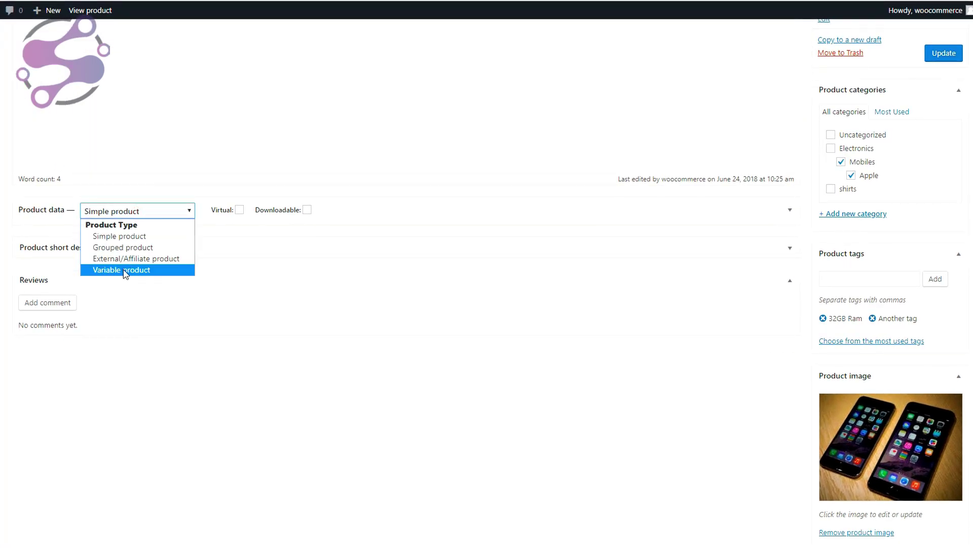
click(131, 269)
click(154, 236)
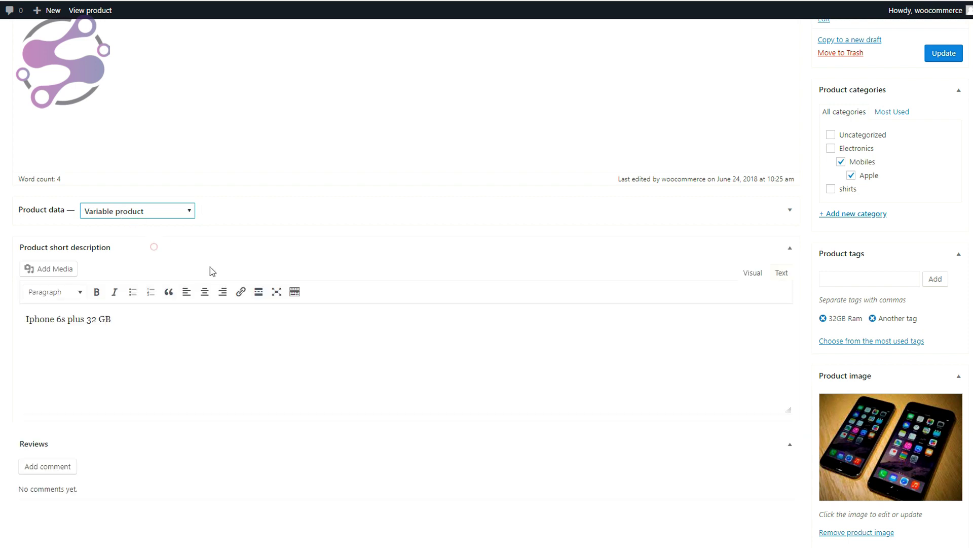
scroll(165, 303, down, 3)
scroll(166, 302, up, 3)
scroll(169, 303, up, 2)
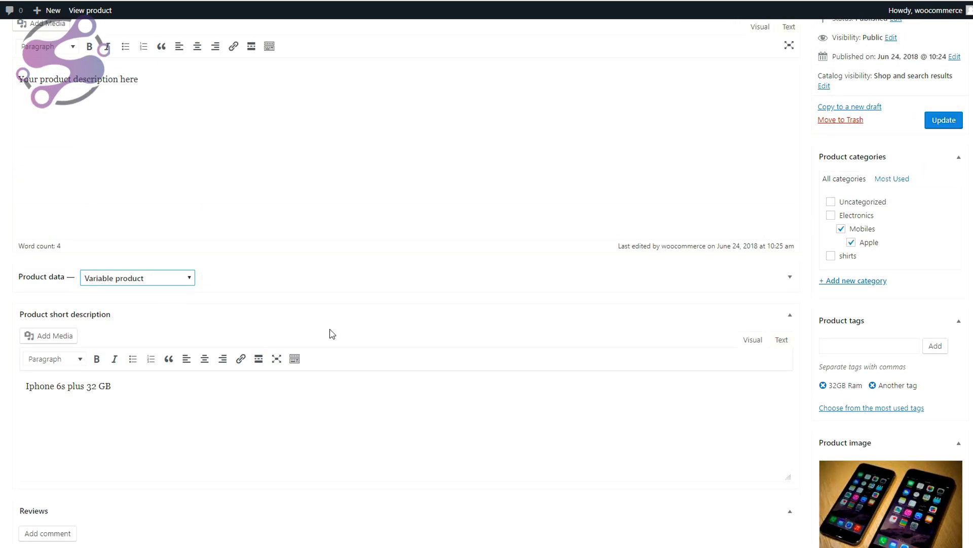
click(789, 314)
click(789, 315)
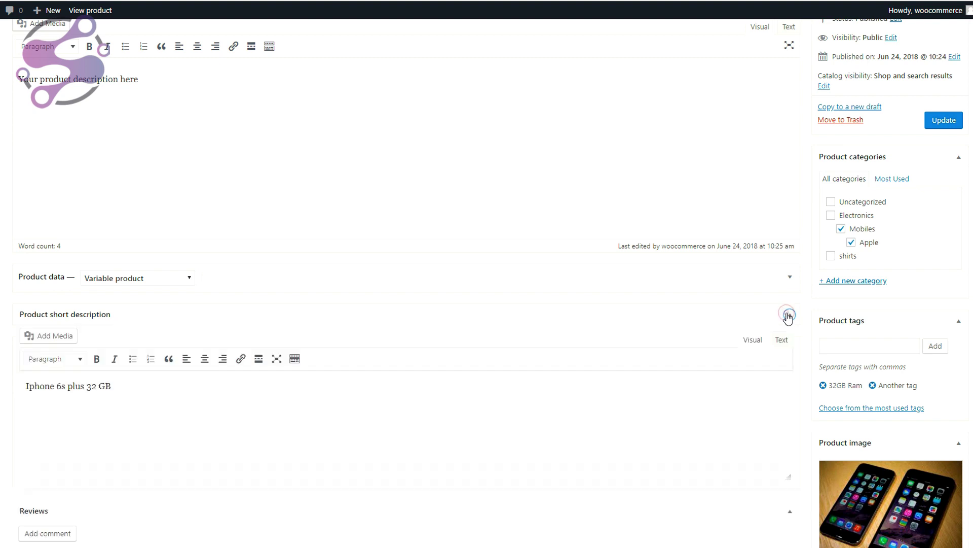
click(794, 277)
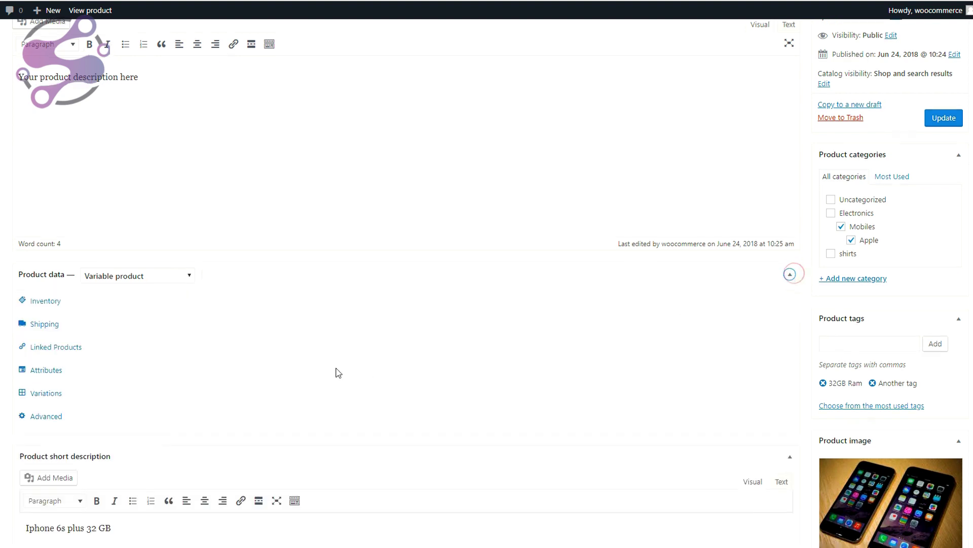
scroll(309, 363, down, 2)
Add a custom Color attribute with values gold | White | Black and save the attributes.
click(46, 262)
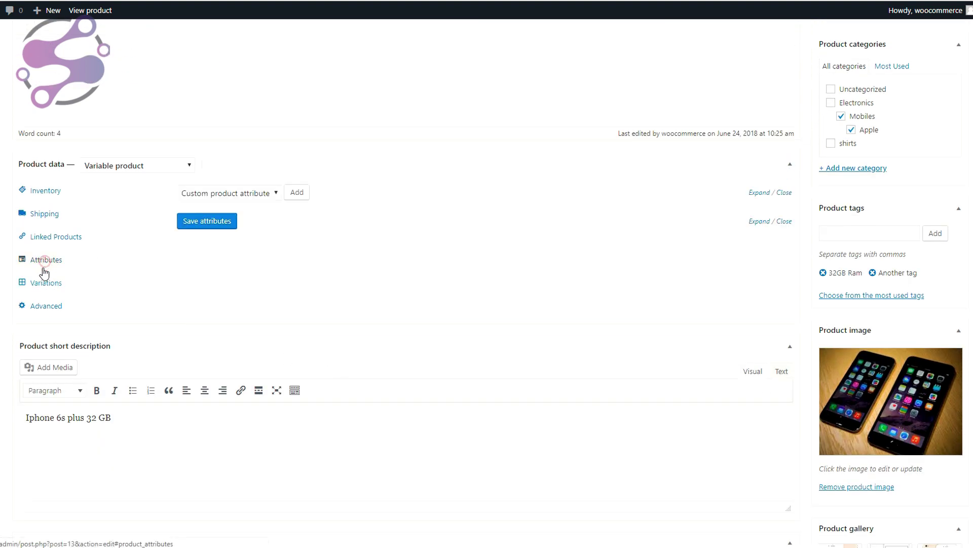
click(316, 185)
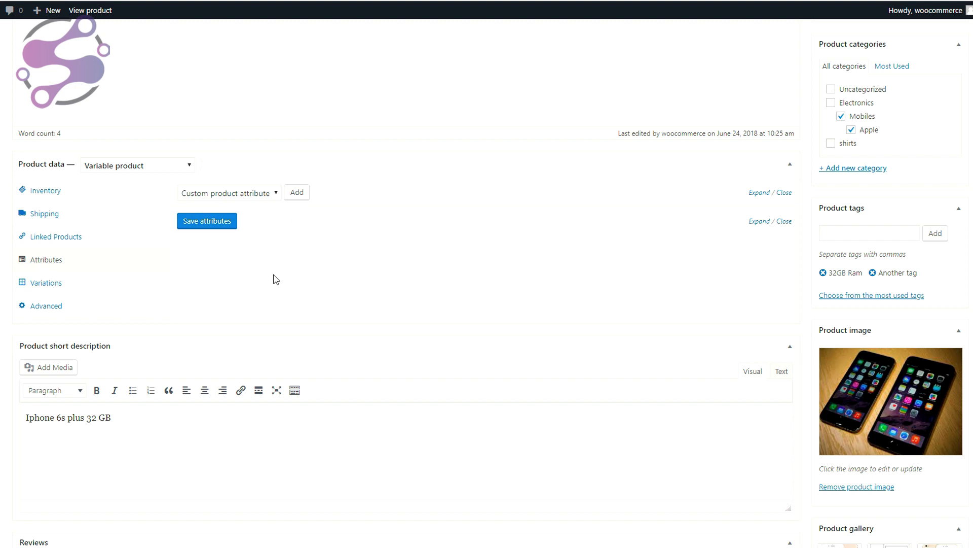
click(297, 192)
click(229, 256)
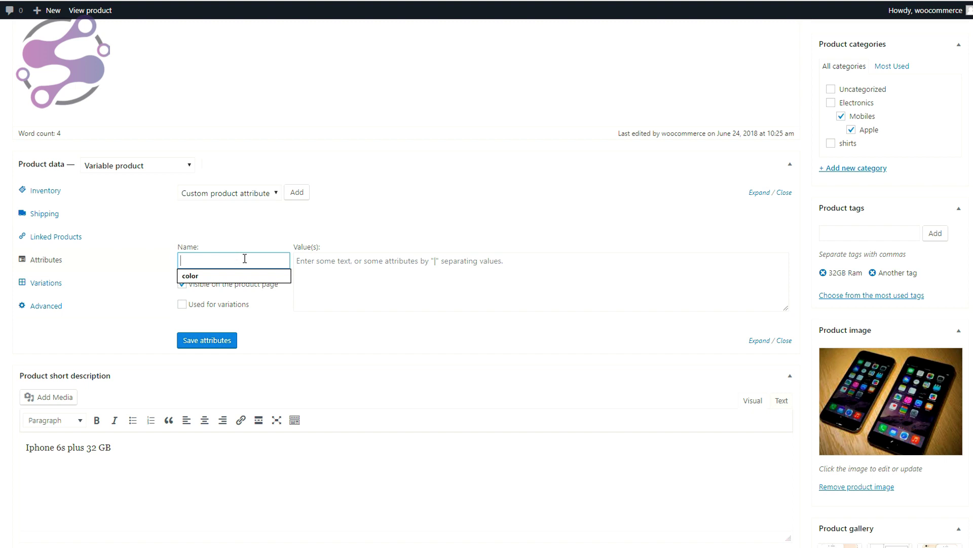
key(Tab)
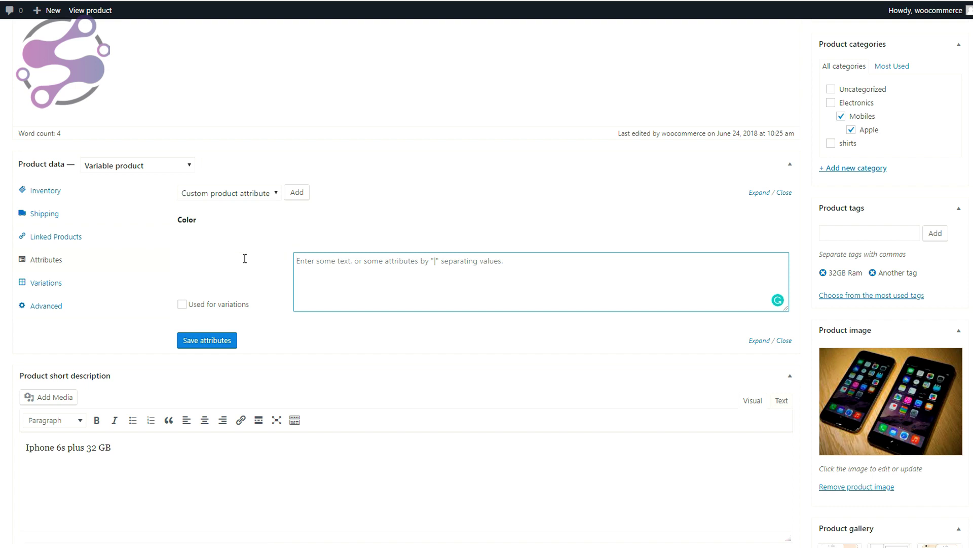
text(gold | White |Black)
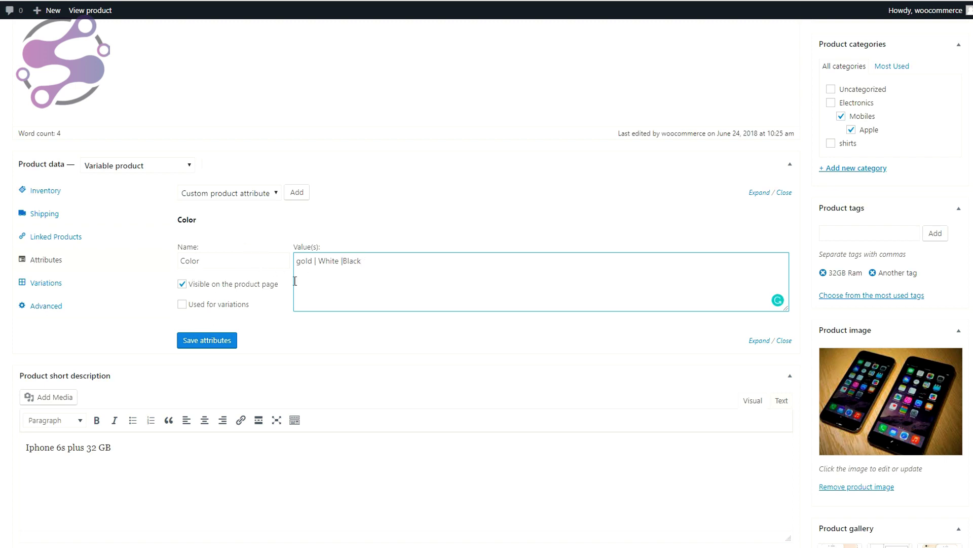
click(181, 304)
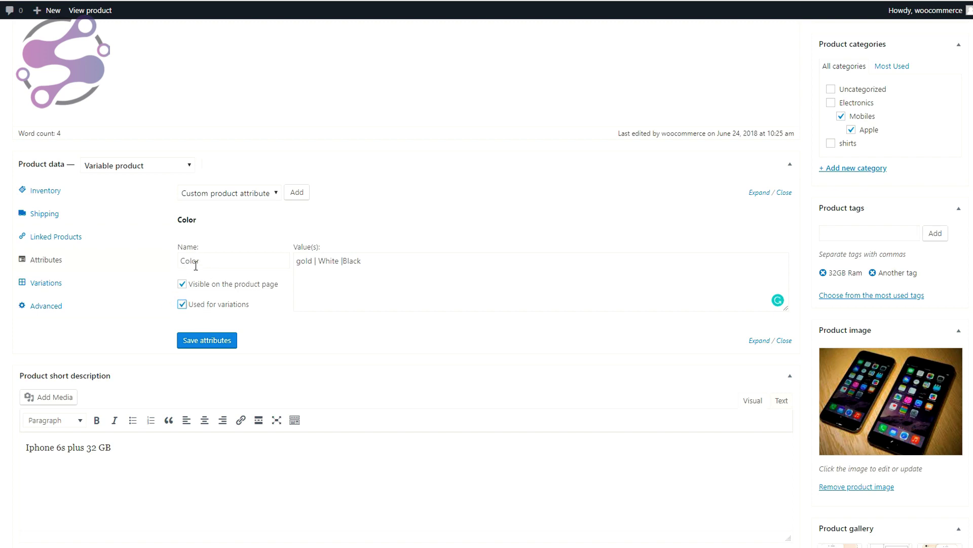
click(182, 305)
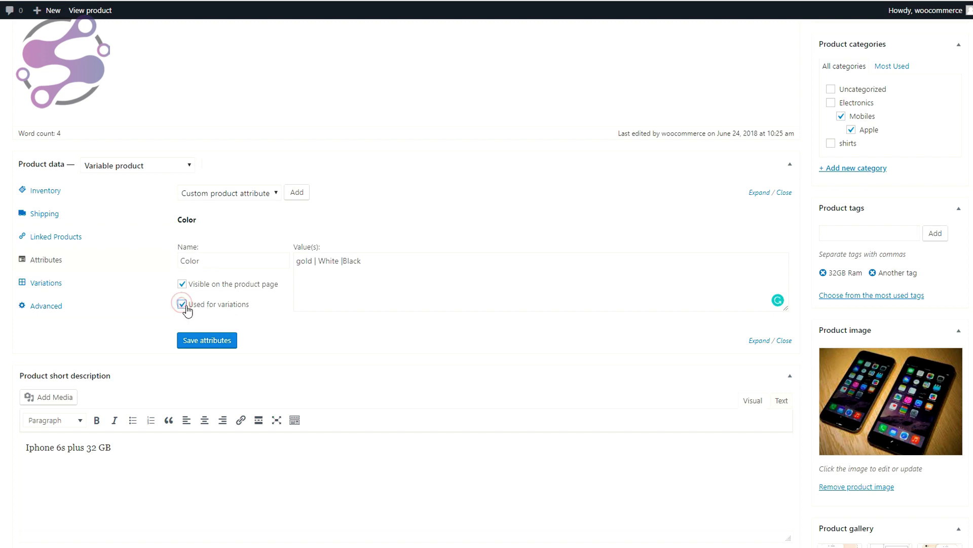
click(203, 340)
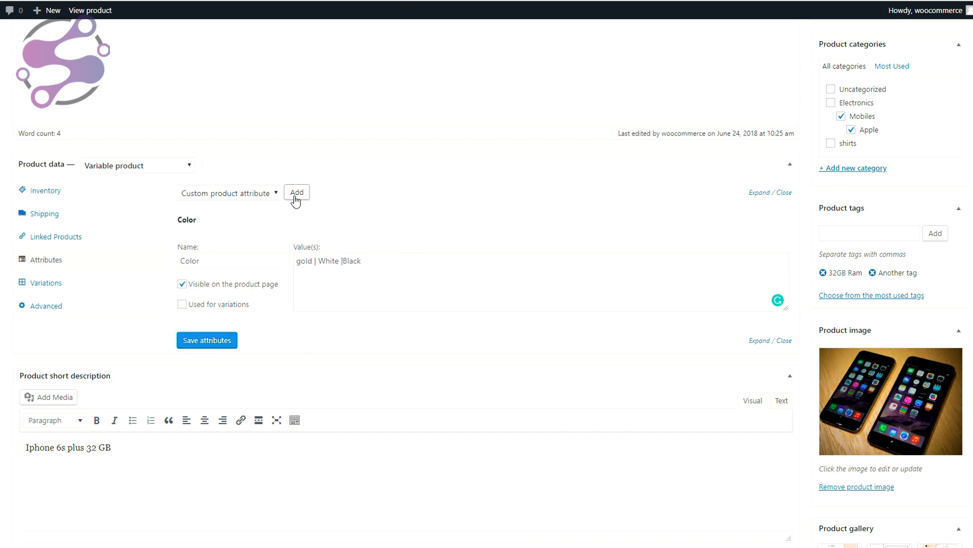
Add Internal Storage '32GB | 64GB | 128GB' used for variations, save, and open the Variations actions.
click(294, 196)
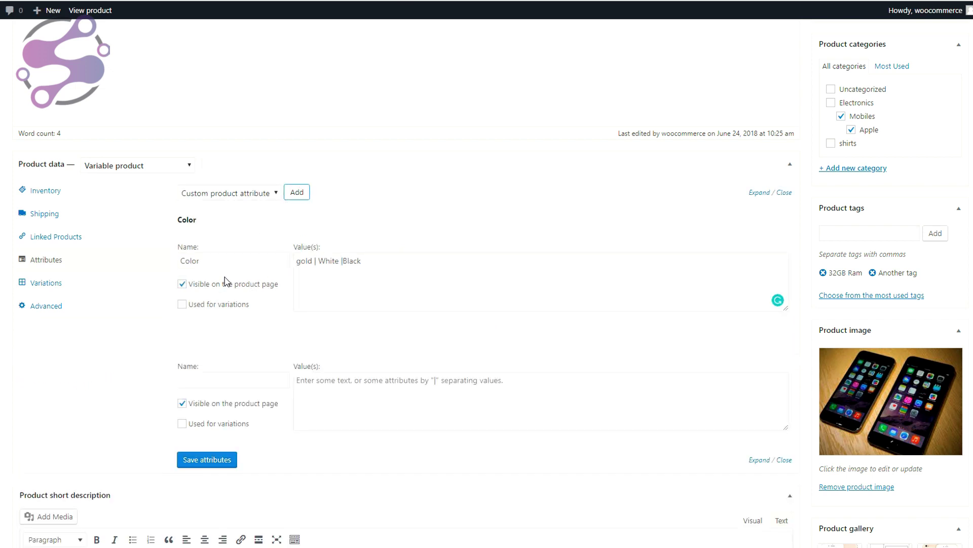
scroll(213, 367, down, 2)
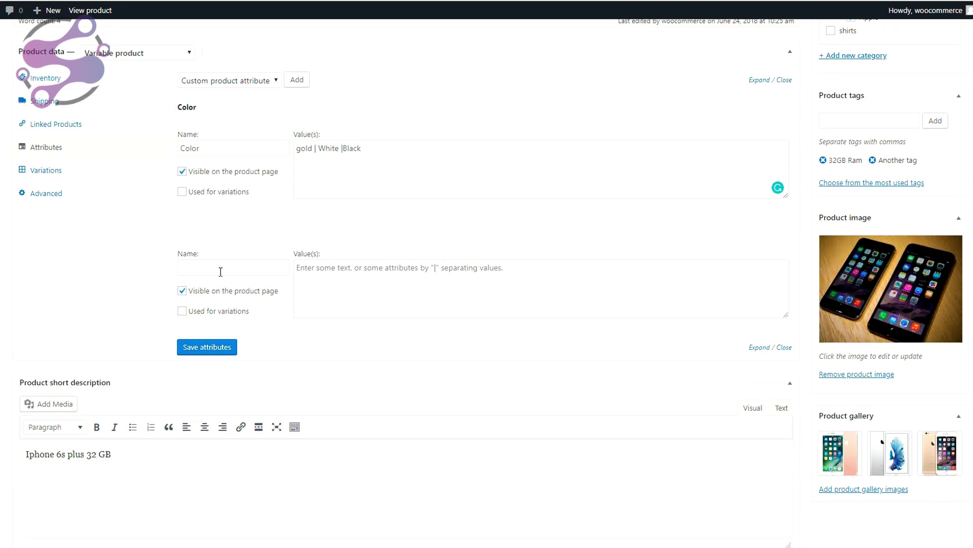
click(220, 272)
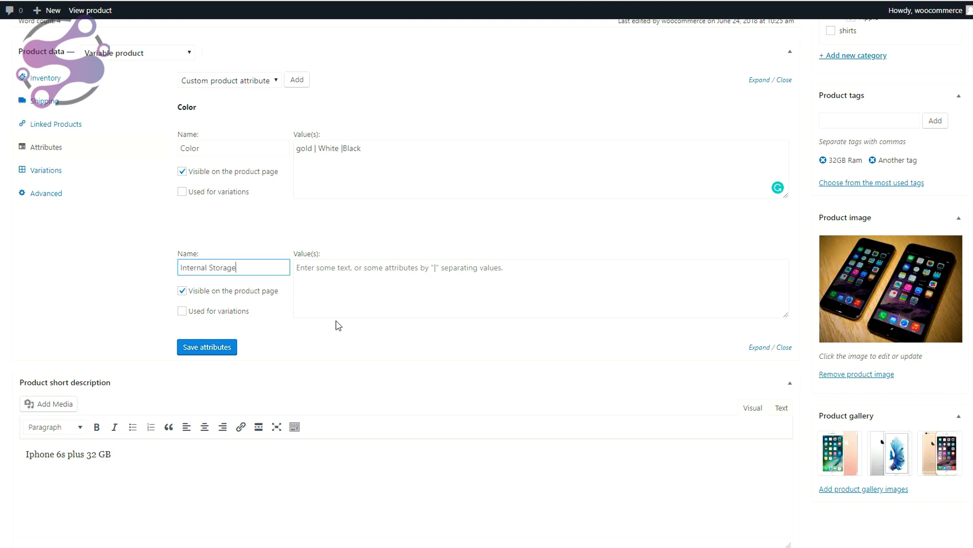
click(342, 296)
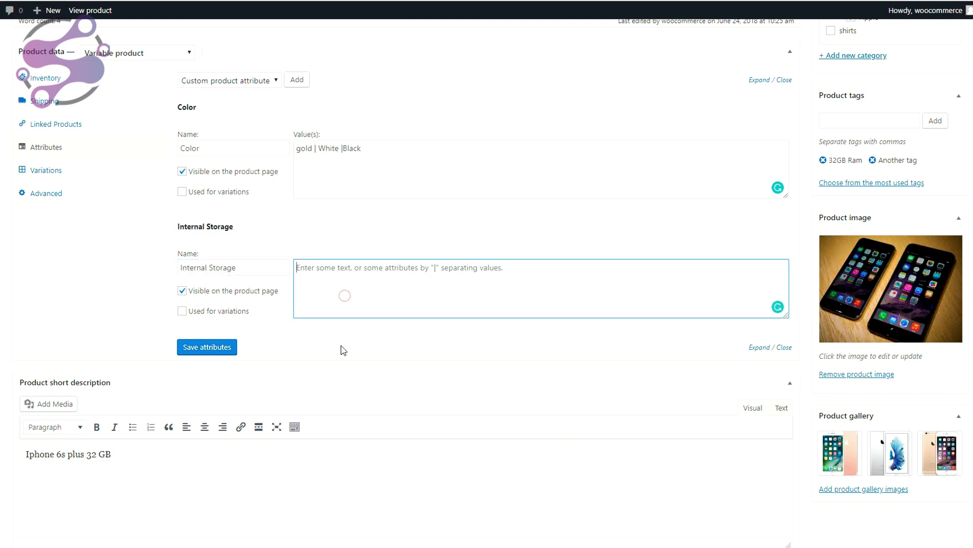
text(32GB | 64GB | 128GB)
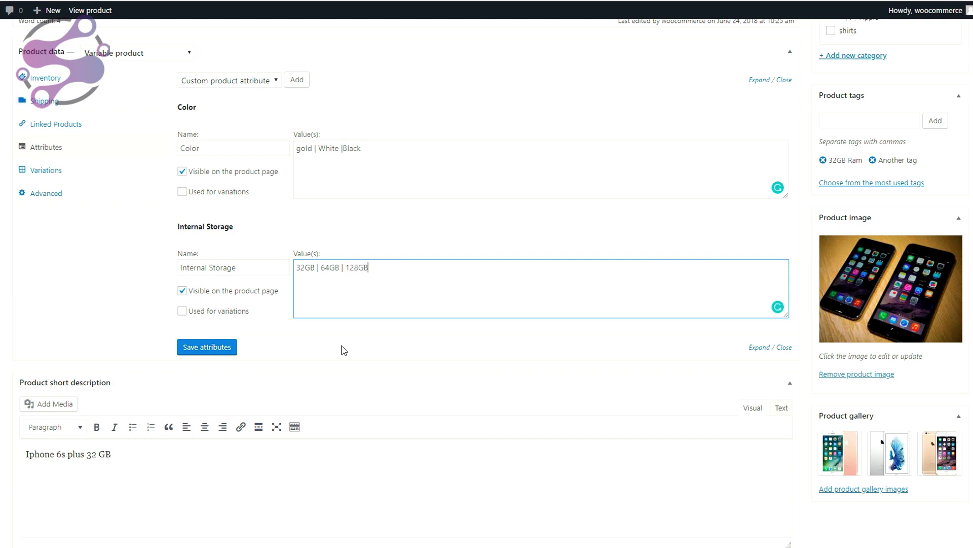
click(190, 314)
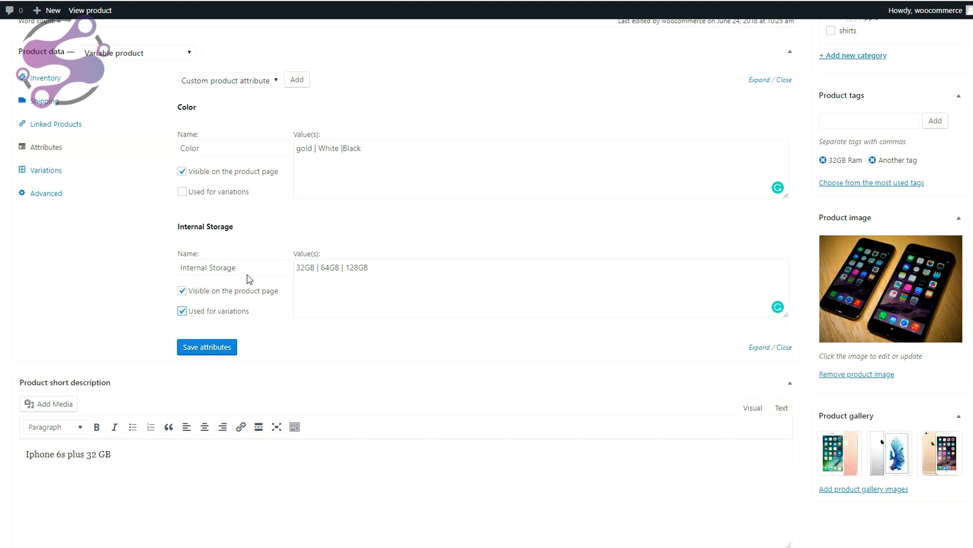
click(212, 347)
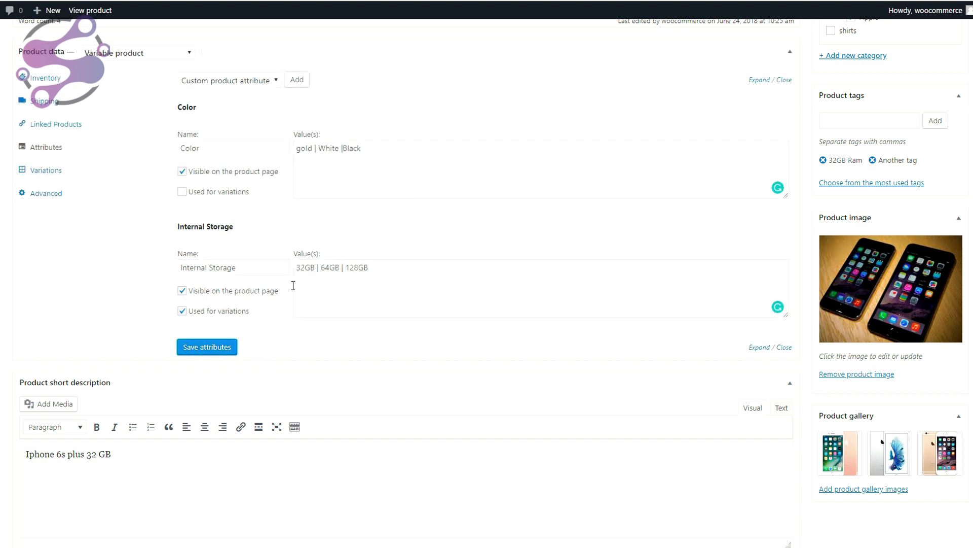
click(45, 171)
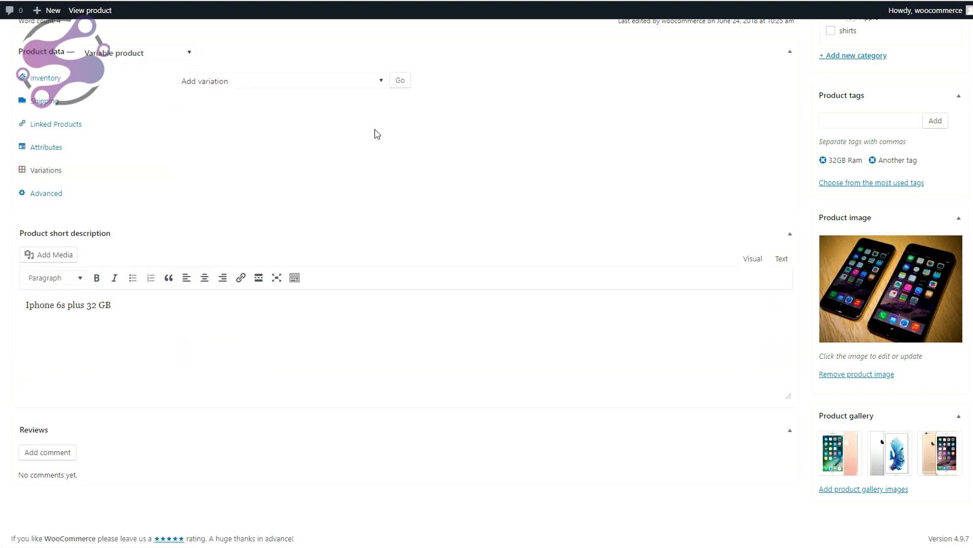
click(346, 82)
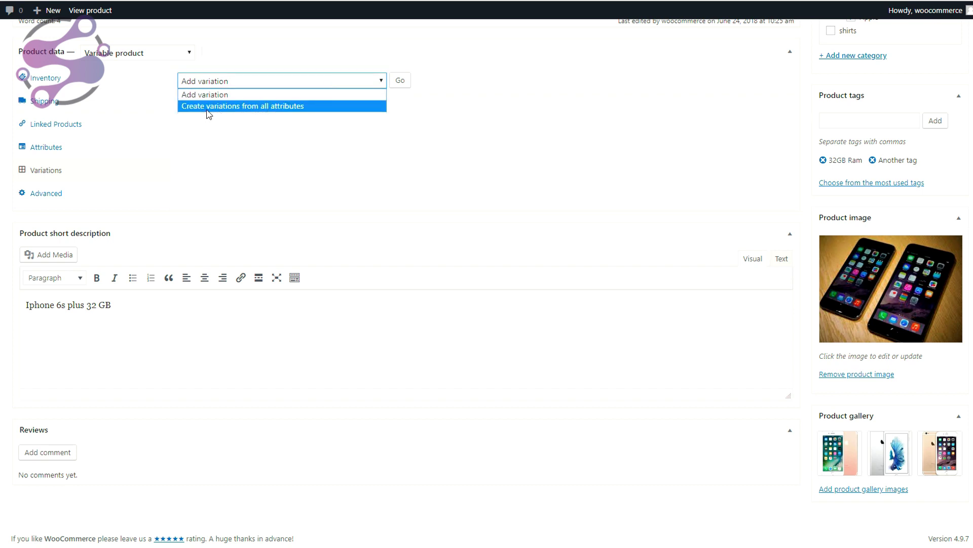
Create variations from all attributes and confirm the variations-added notice.
click(287, 105)
click(400, 81)
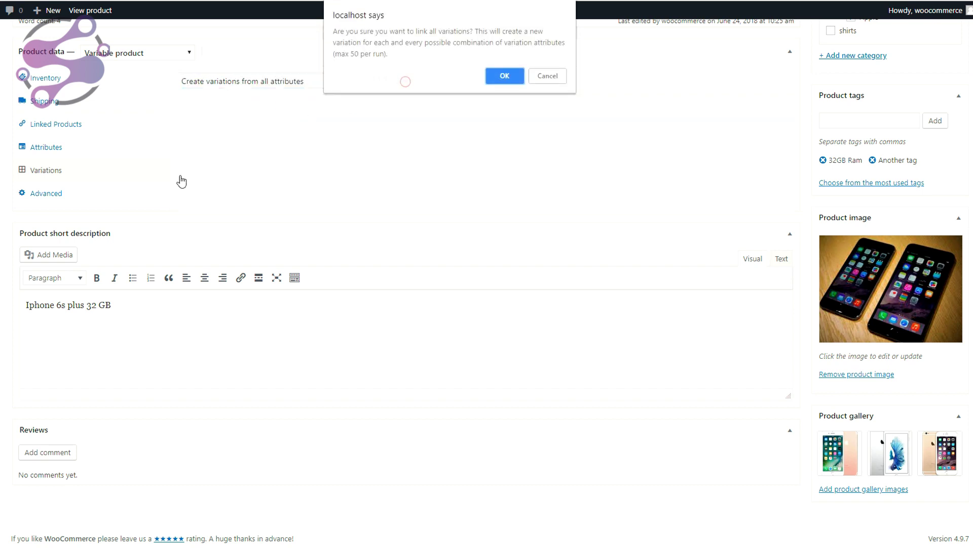
click(495, 77)
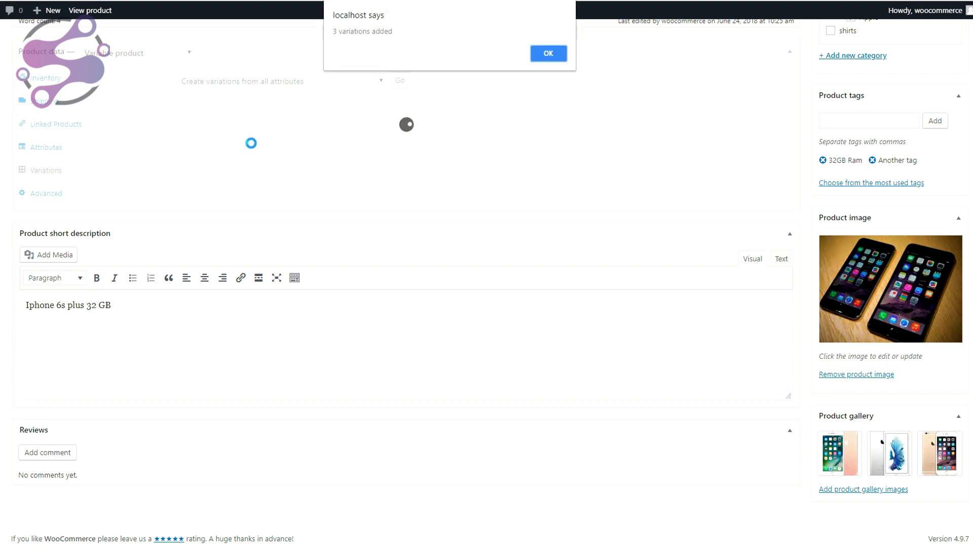
click(548, 53)
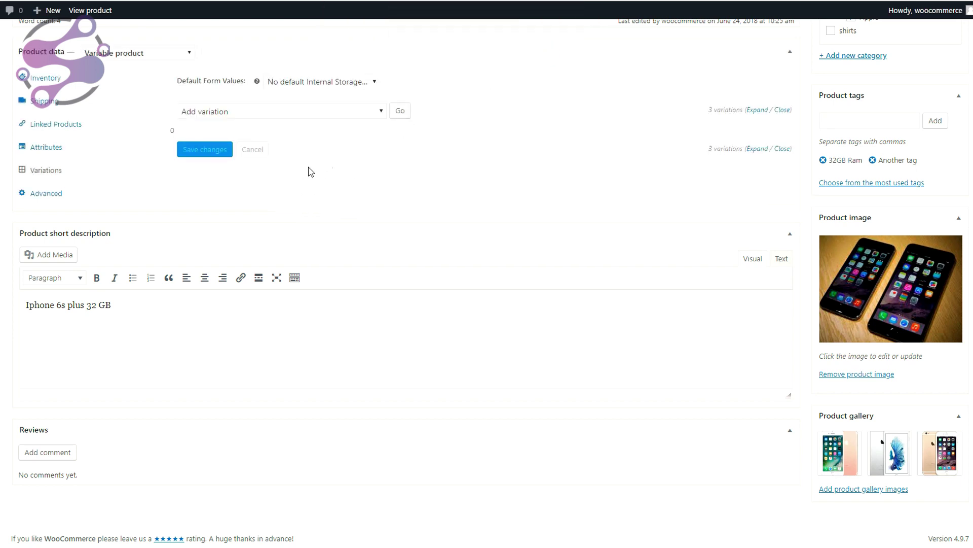
click(355, 111)
click(358, 115)
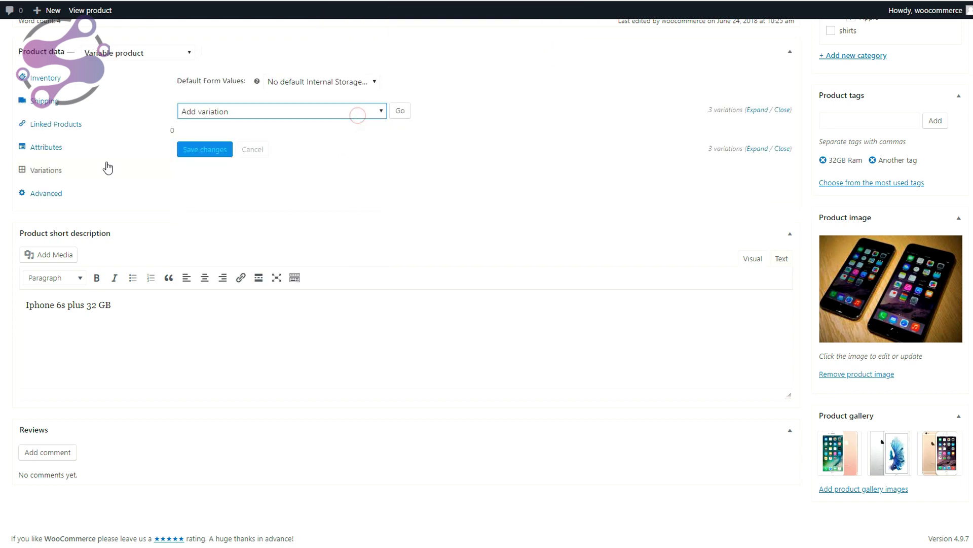
click(60, 170)
Set 32GB as the default Internal Storage form value and expand all variation details.
click(351, 81)
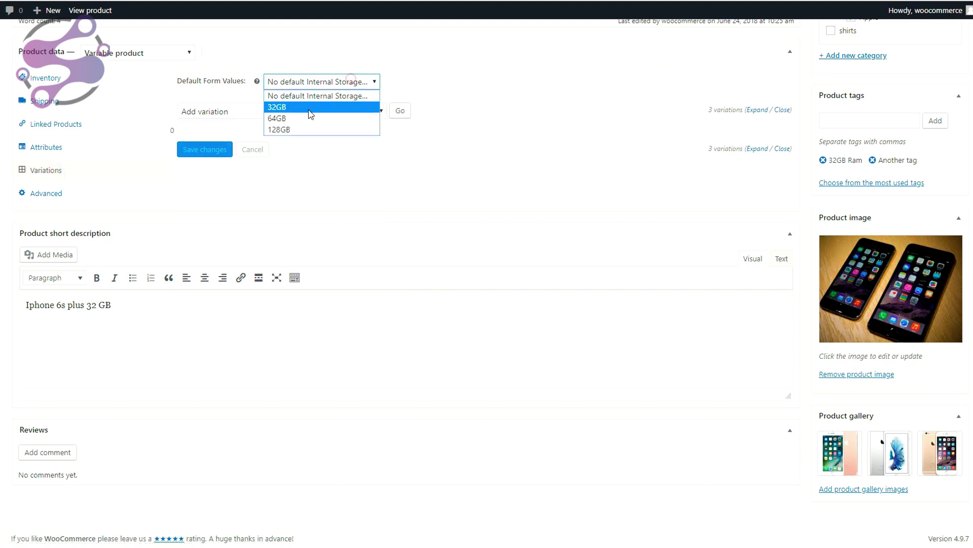
click(305, 108)
click(307, 80)
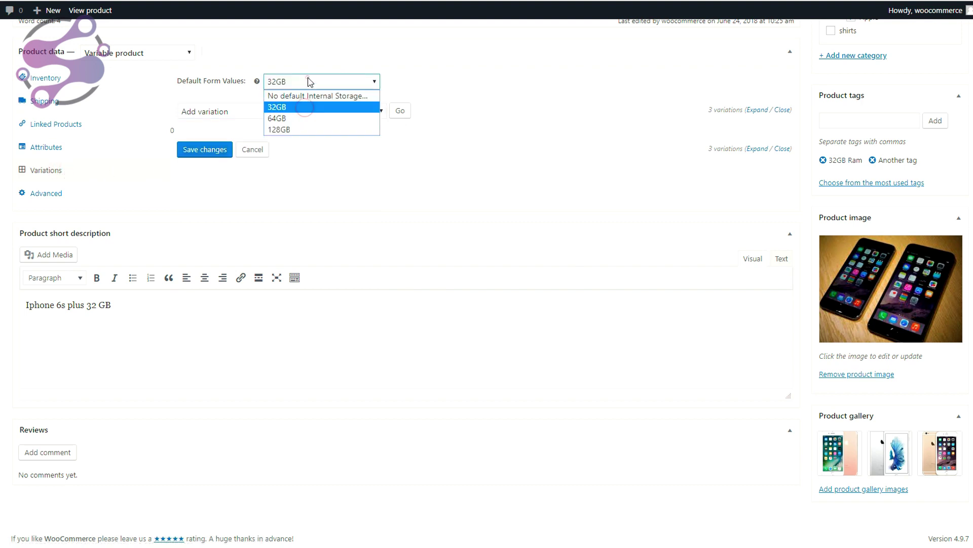
click(294, 108)
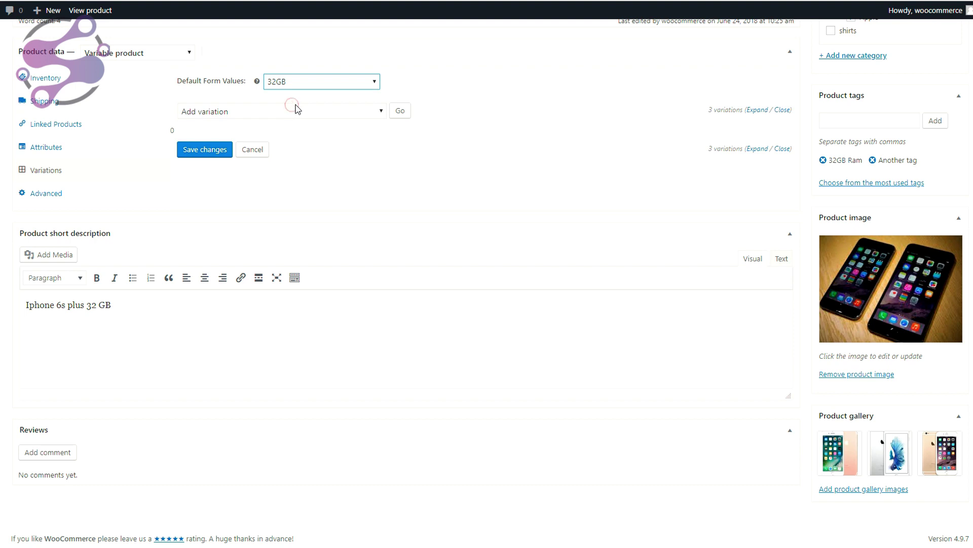
click(682, 126)
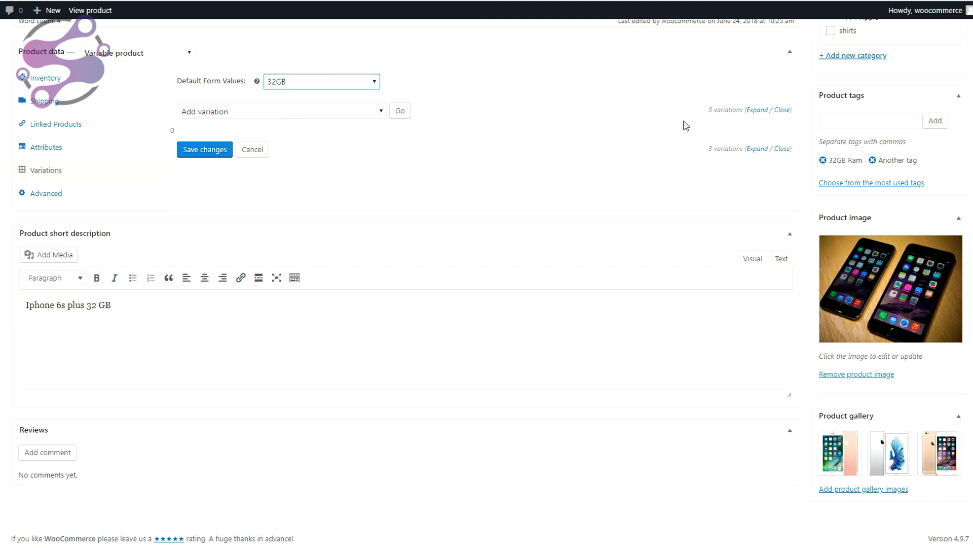
click(757, 111)
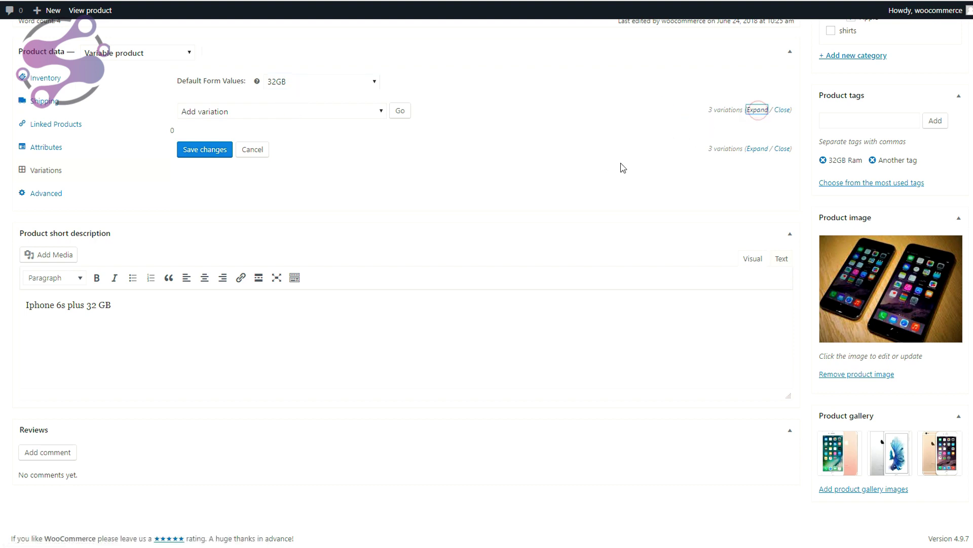
click(757, 149)
scroll(241, 206, up, 2)
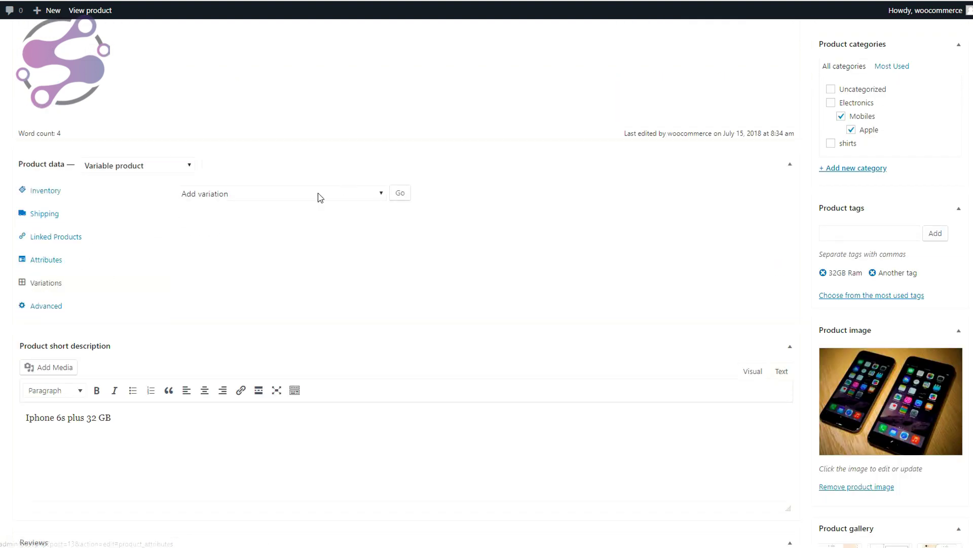
Rerun 'Create variations from all attributes', yielding #39 32GB, #40 64GB and #41 128GB.
click(299, 195)
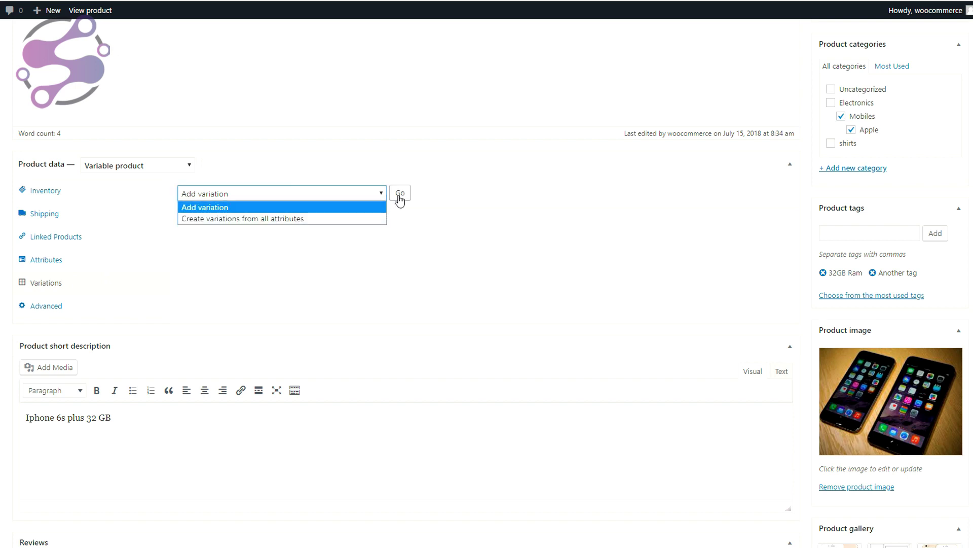
click(274, 219)
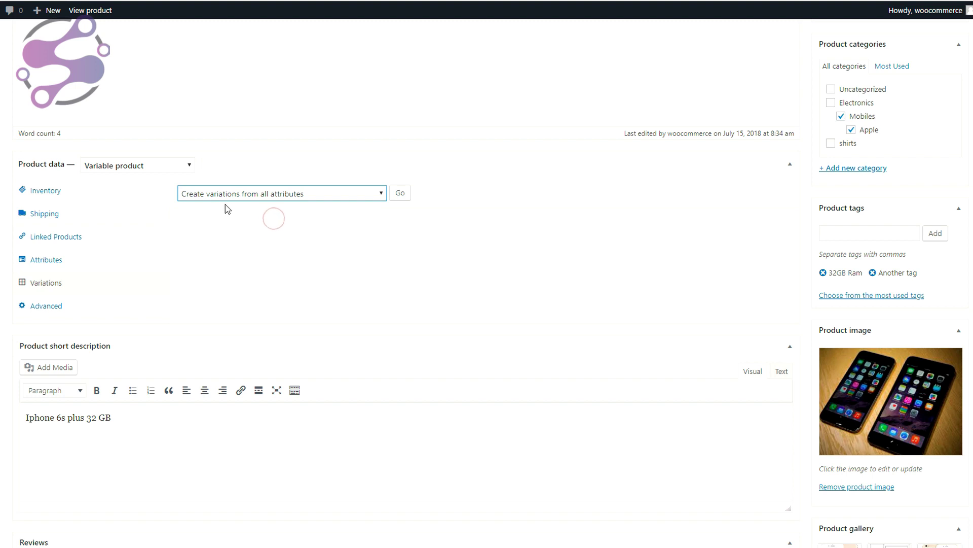
click(400, 193)
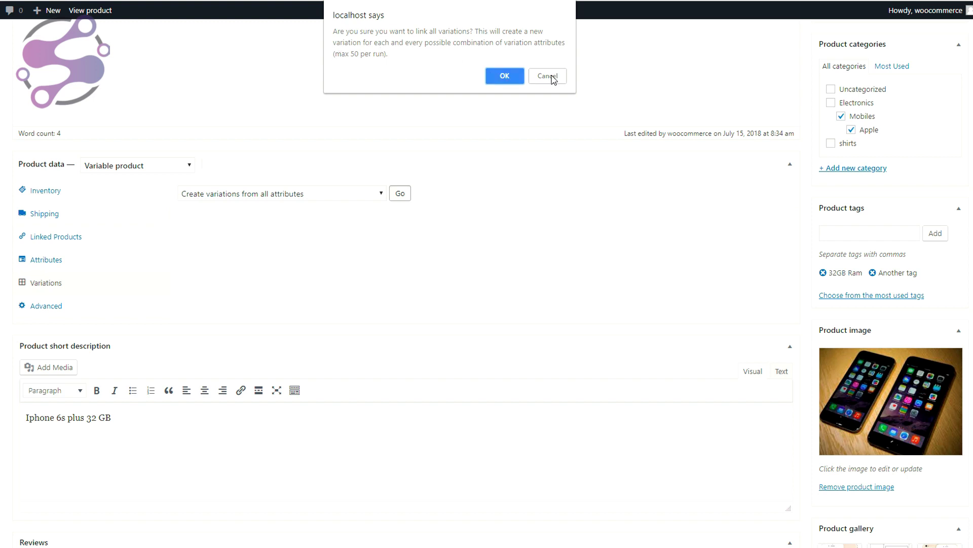
click(502, 76)
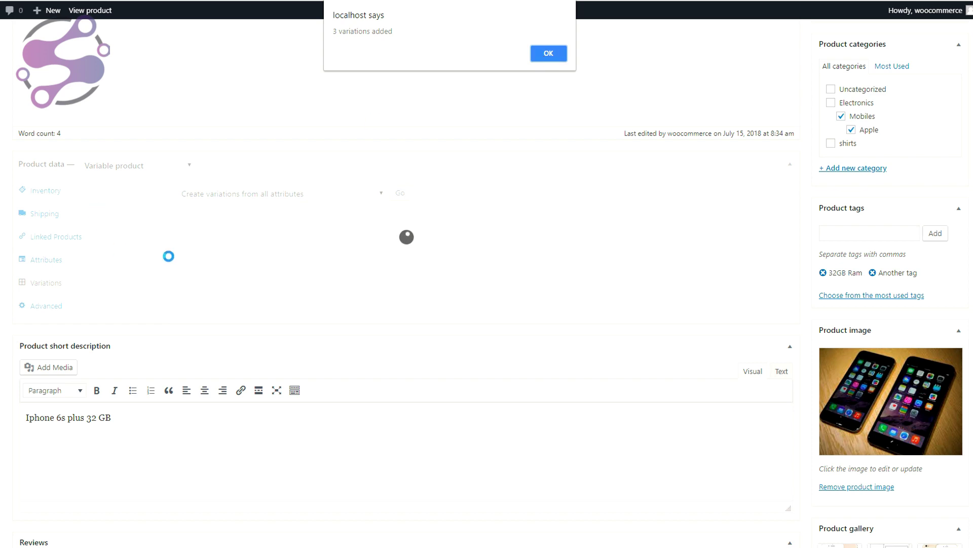
click(561, 54)
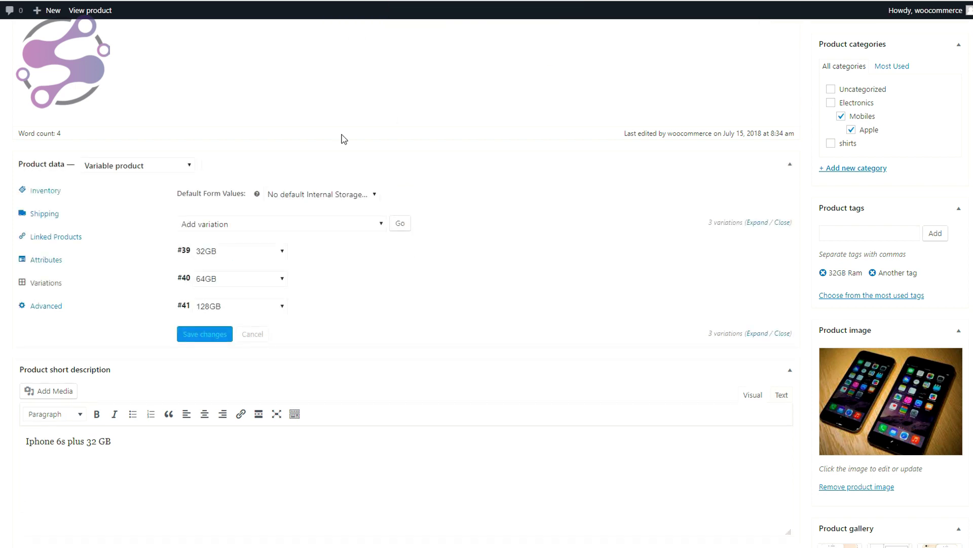
Give the 32GB variation (#39) a weight of 300.
scroll(253, 276, down, 1)
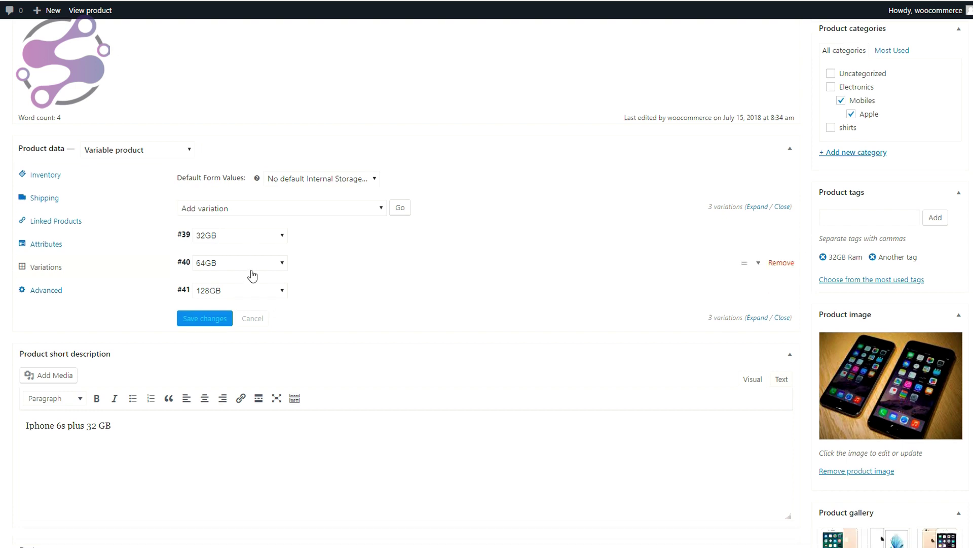
scroll(252, 276, down, 2)
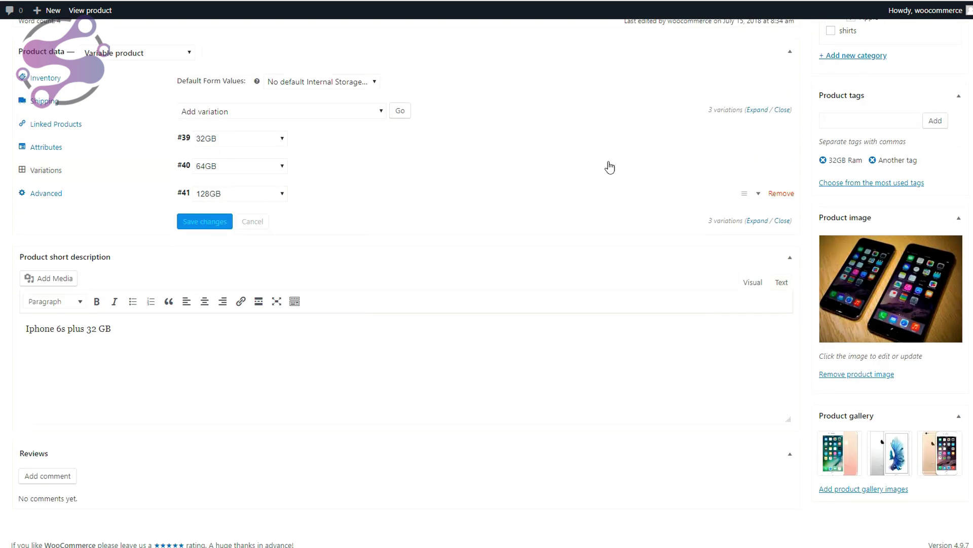
click(750, 141)
scroll(365, 200, down, 1)
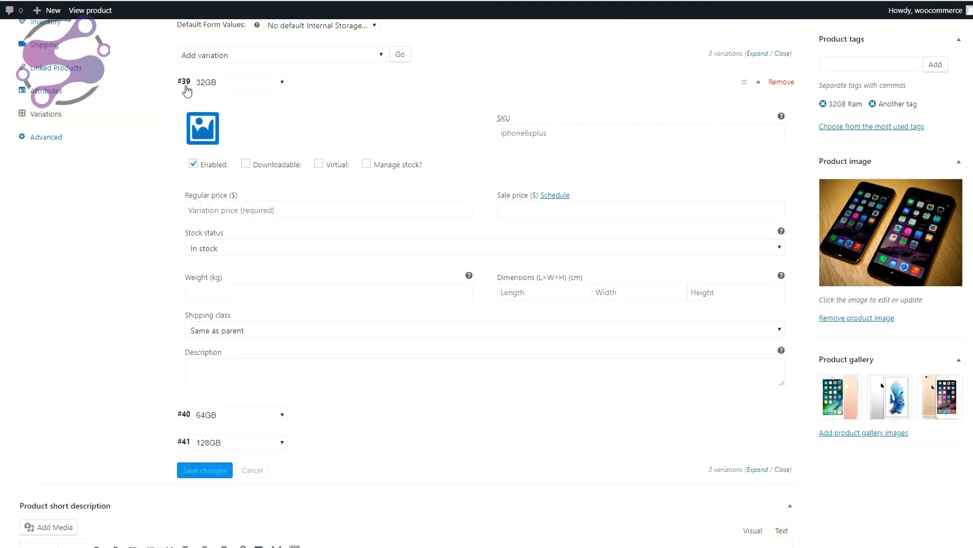
scroll(220, 228, up, 1)
click(210, 349)
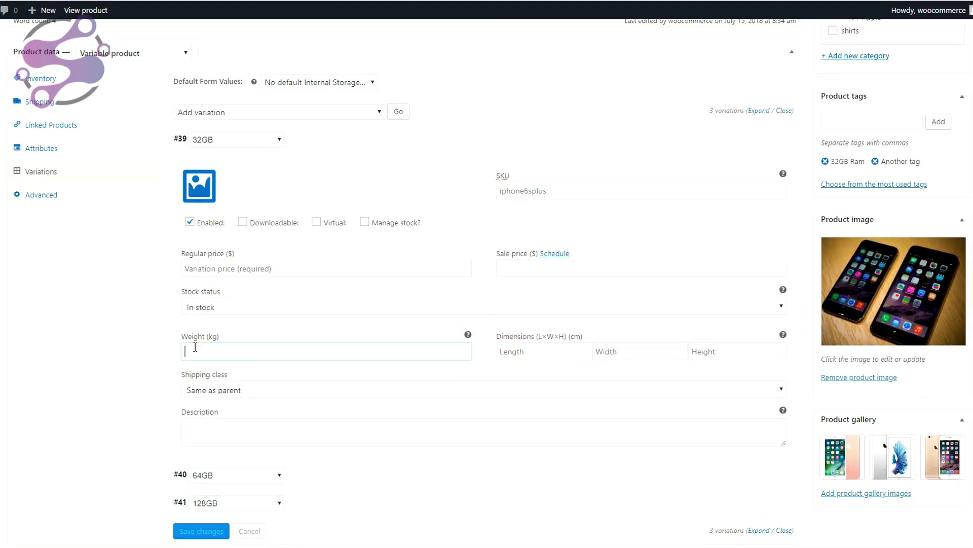
text(300)
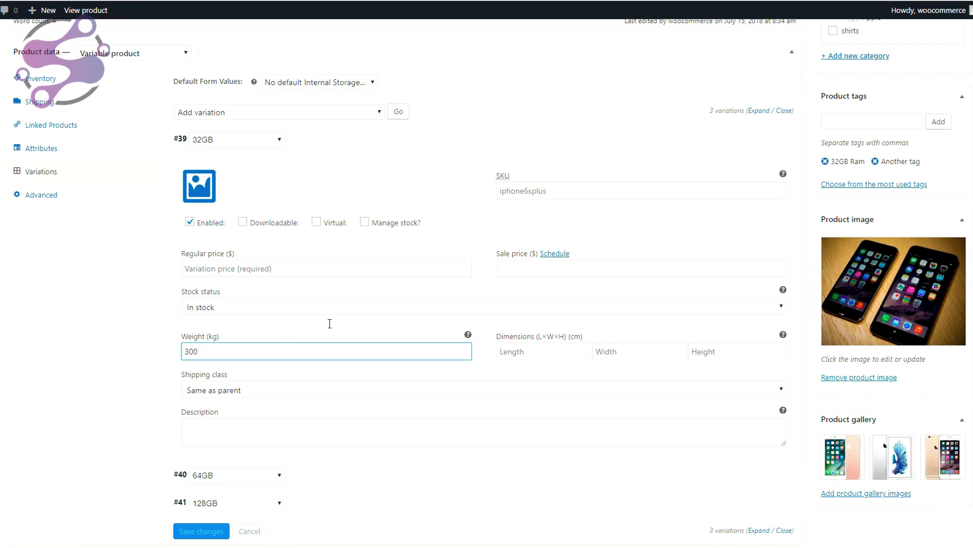
Set the 64GB variation (#40) regular price to 400.
scroll(330, 323, down, 2)
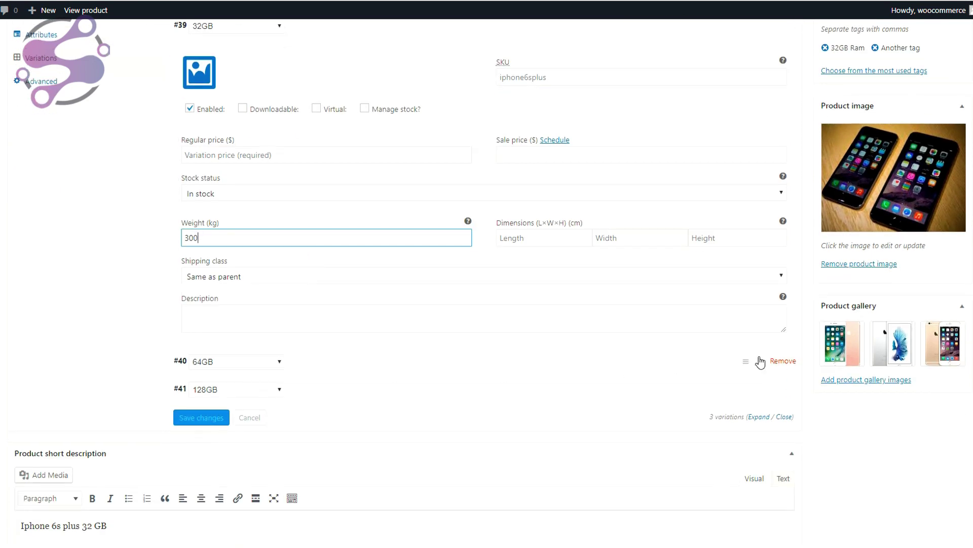
click(759, 360)
scroll(312, 278, down, 1)
scroll(304, 284, down, 1)
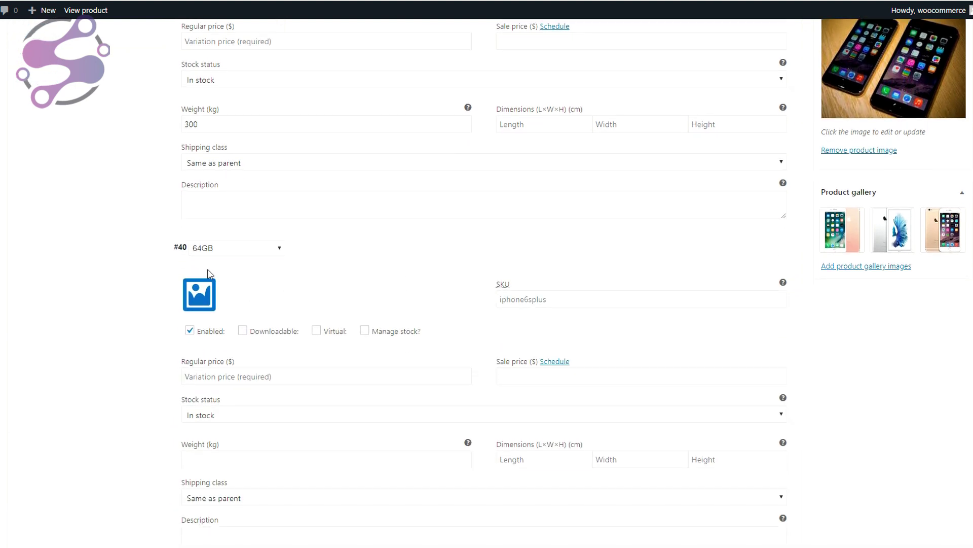
scroll(263, 284, down, 3)
click(222, 284)
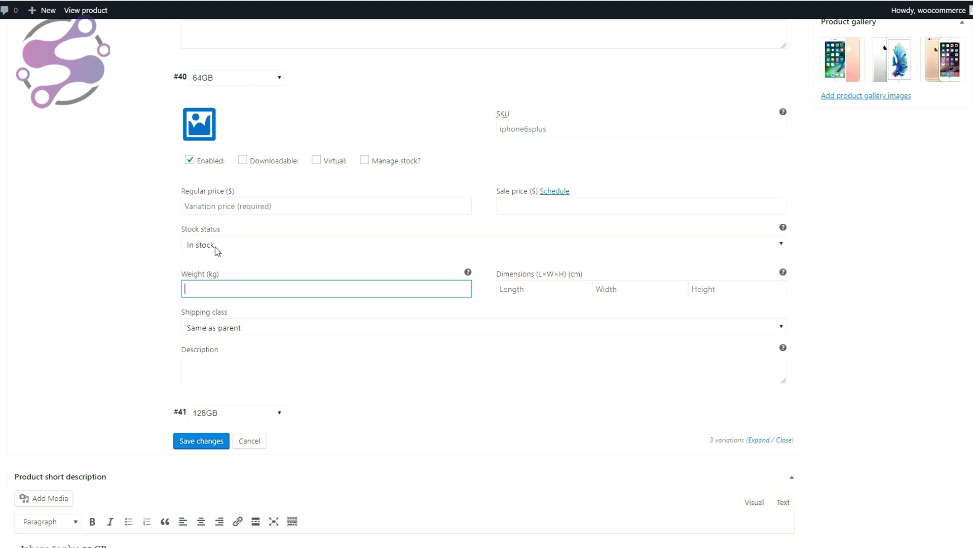
click(247, 208)
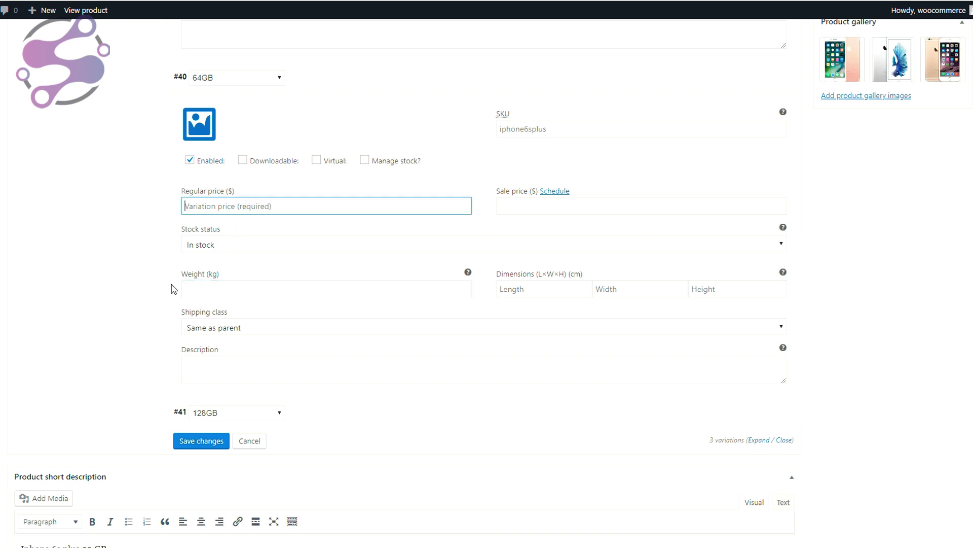
text(400)
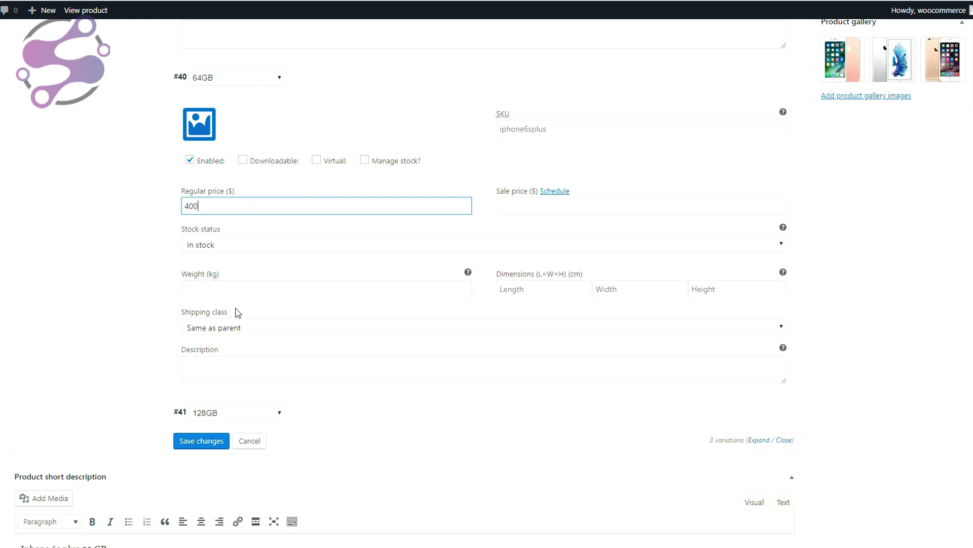
Set the 128GB variation (#41) regular price to 500 and save the changes.
click(751, 420)
scroll(276, 352, down, 5)
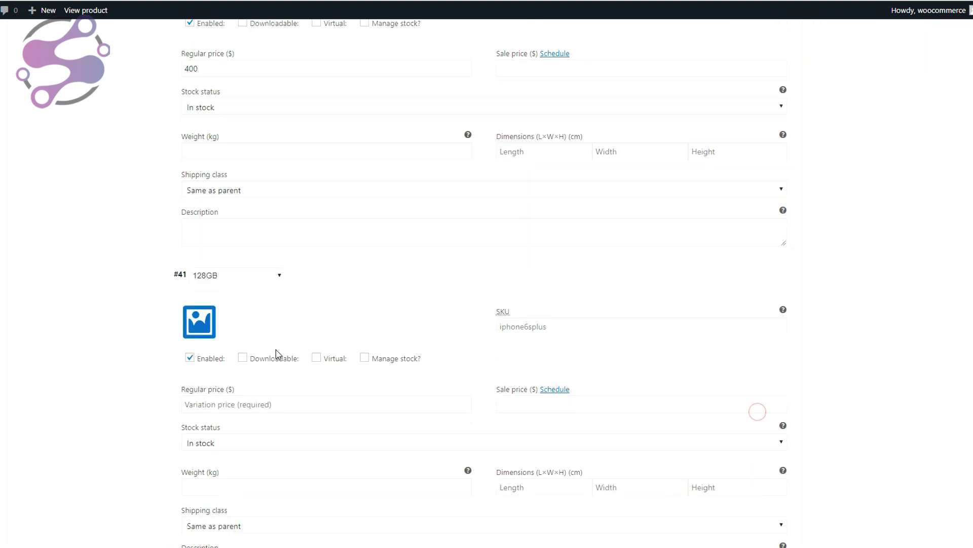
click(211, 320)
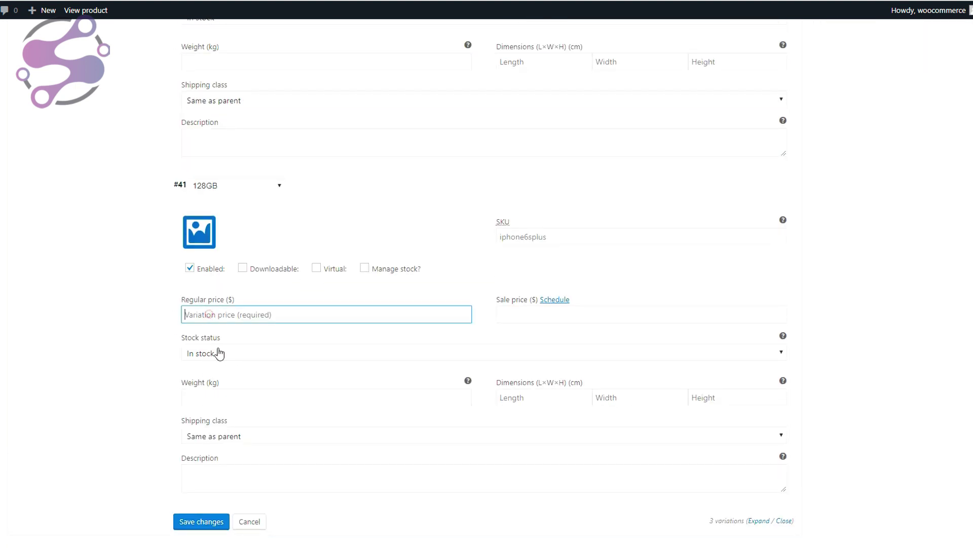
text(500)
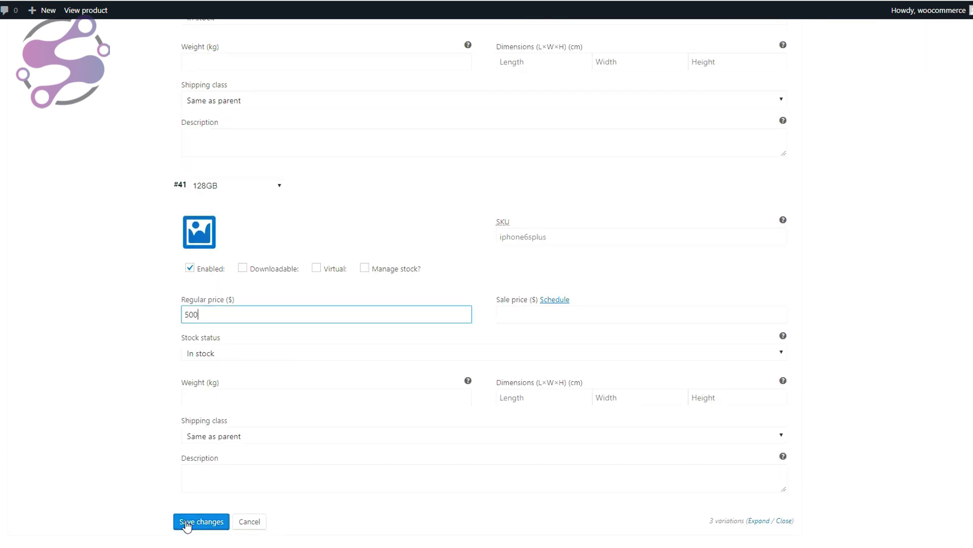
click(187, 522)
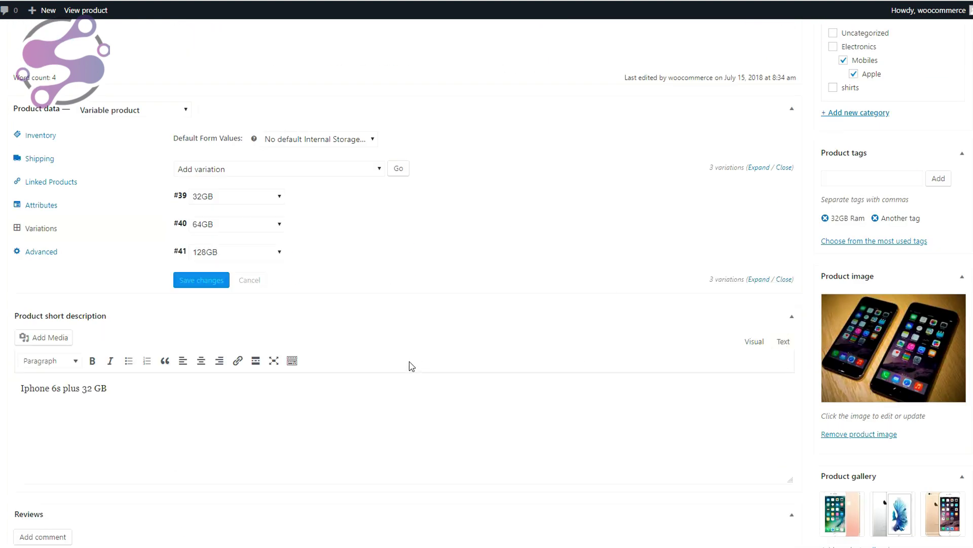
On the Iphone 6x plus store page, select 64GB storage to show its $400.00 price.
scroll(411, 366, down, 2)
scroll(411, 367, up, 5)
mouse_move(942, 16)
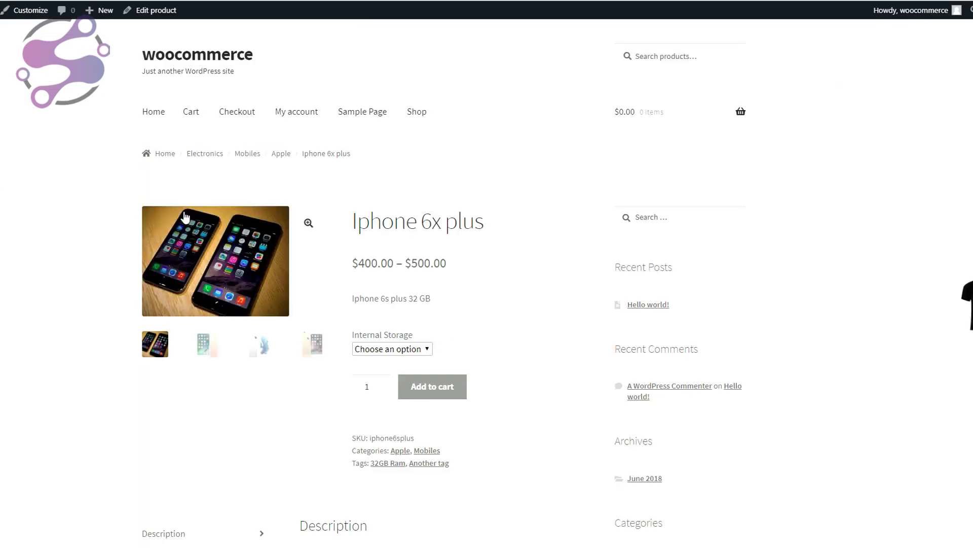
scroll(173, 211, down, 2)
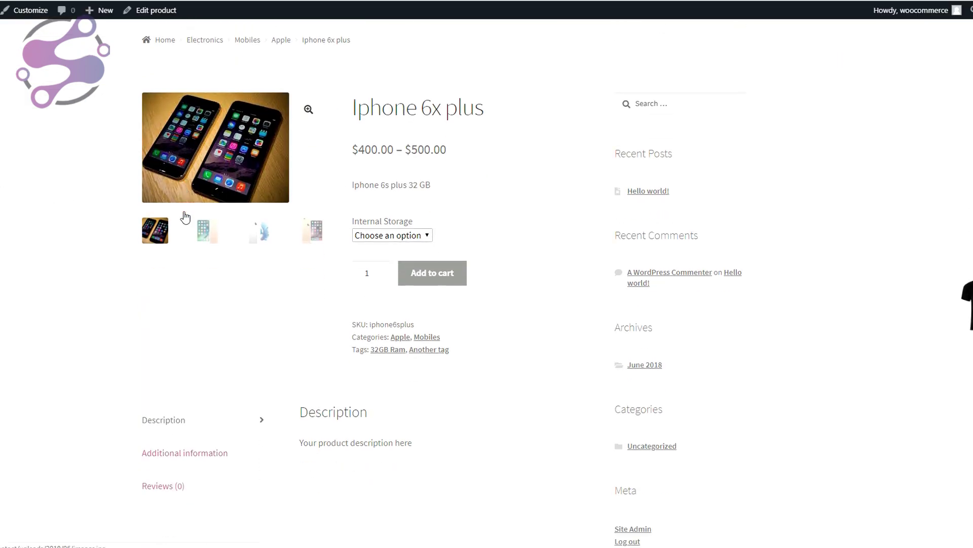
click(376, 235)
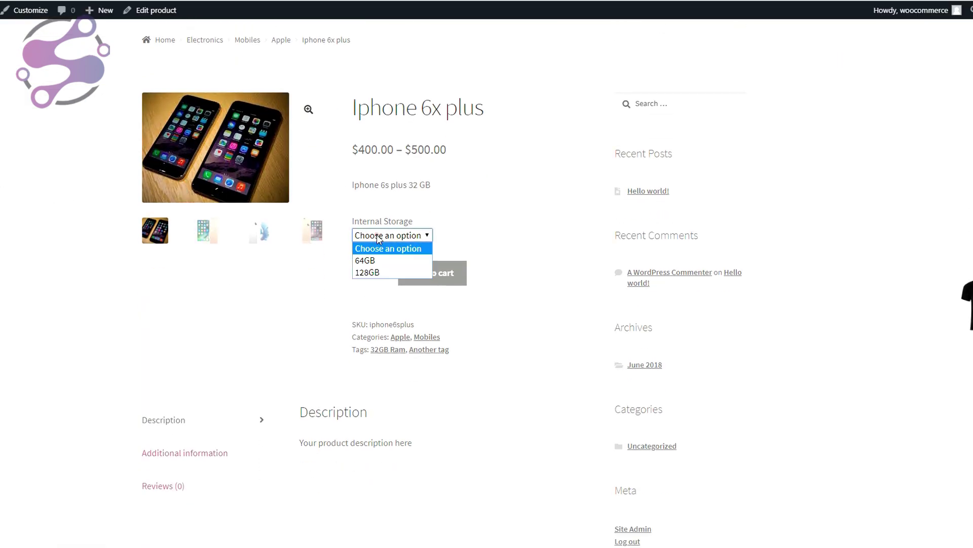
click(367, 261)
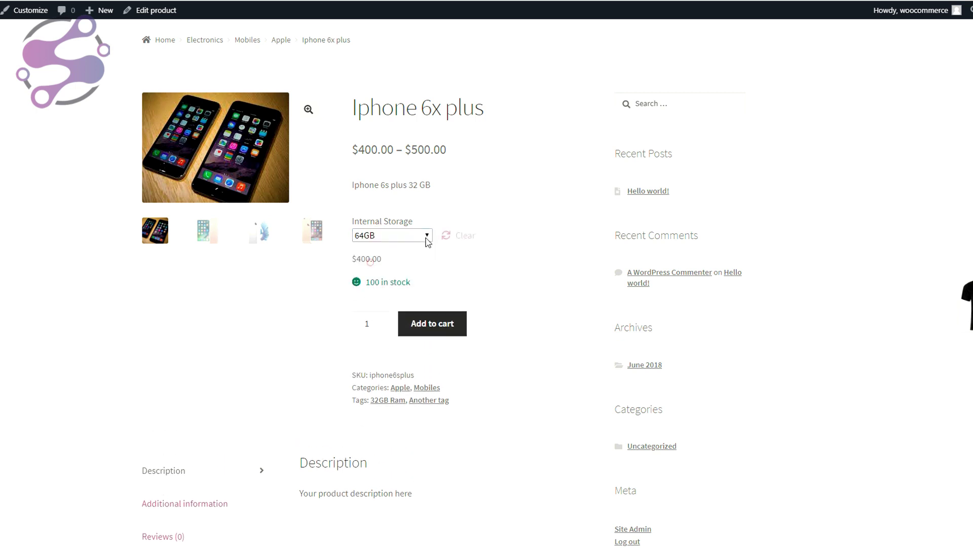
double_click(366, 261)
click(369, 262)
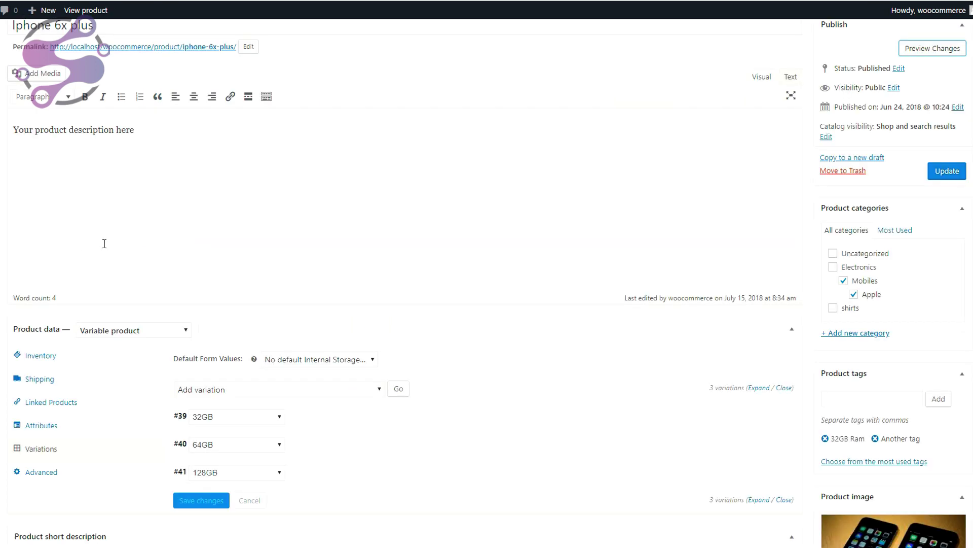
Clear the 300 from the 32GB variation's Weight field.
scroll(251, 255, down, 2)
click(755, 243)
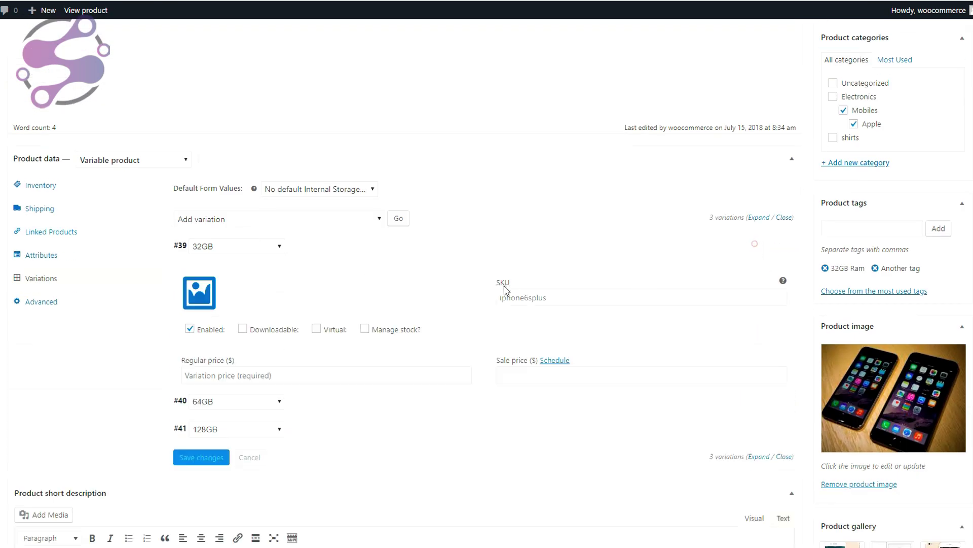
scroll(296, 330, down, 1)
scroll(291, 329, down, 2)
double_click(203, 347)
scroll(148, 343, up, 1)
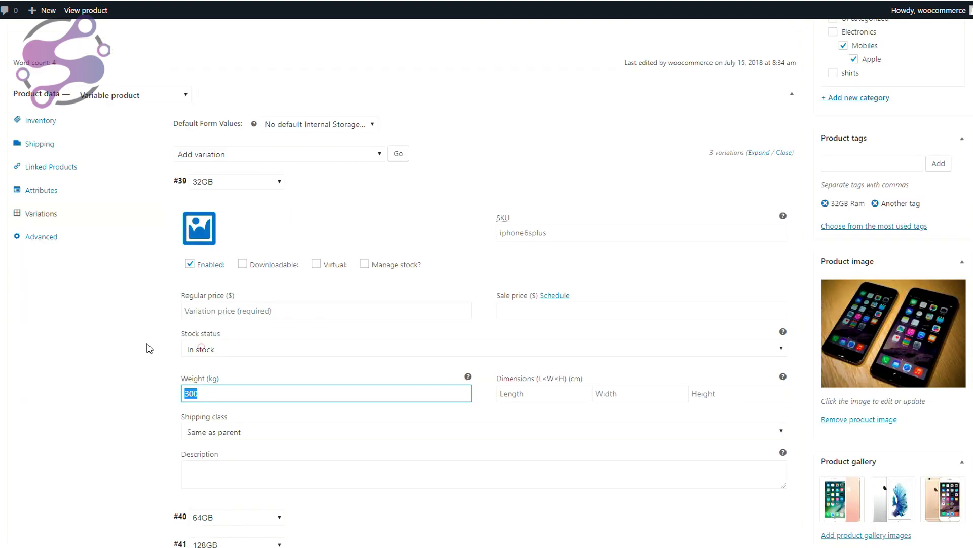
click(217, 387)
double_click(199, 394)
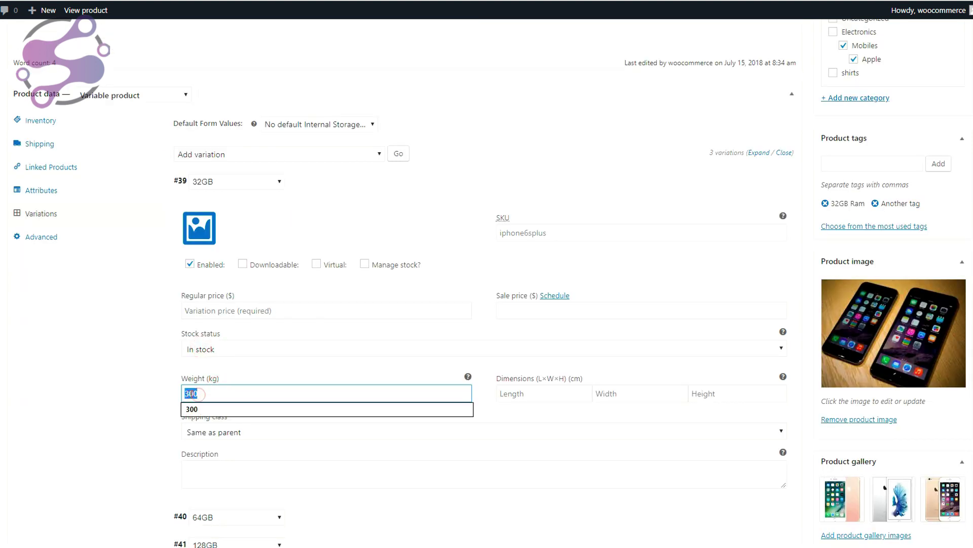
key(BackSpace)
Enter 300 as the 32GB variation's regular price and save the variations.
click(207, 308)
text(300)
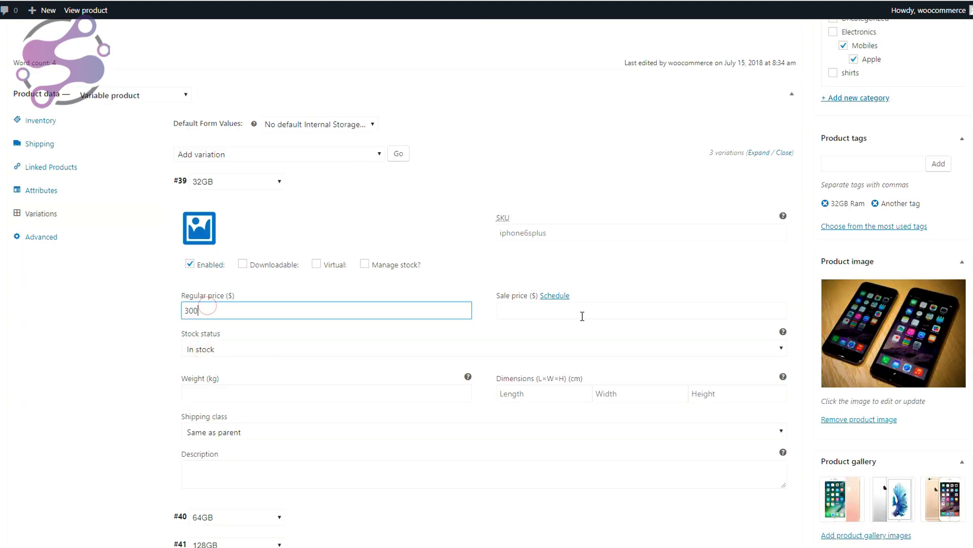
scroll(587, 300, down, 3)
scroll(591, 282, down, 3)
click(183, 288)
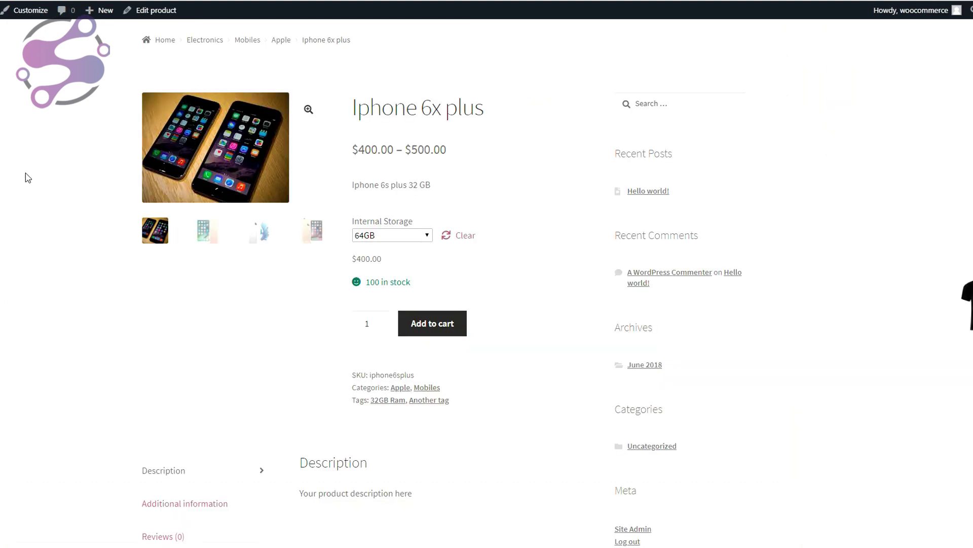
key(F5)
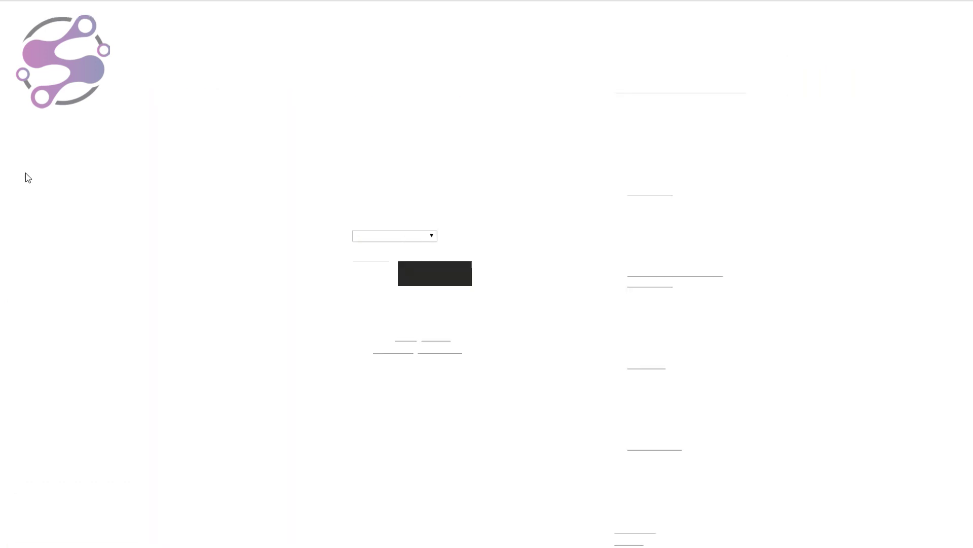
Pick 32GB, 64GB and 128GB storage to confirm prices of $300, $400 and $500.
double_click(392, 227)
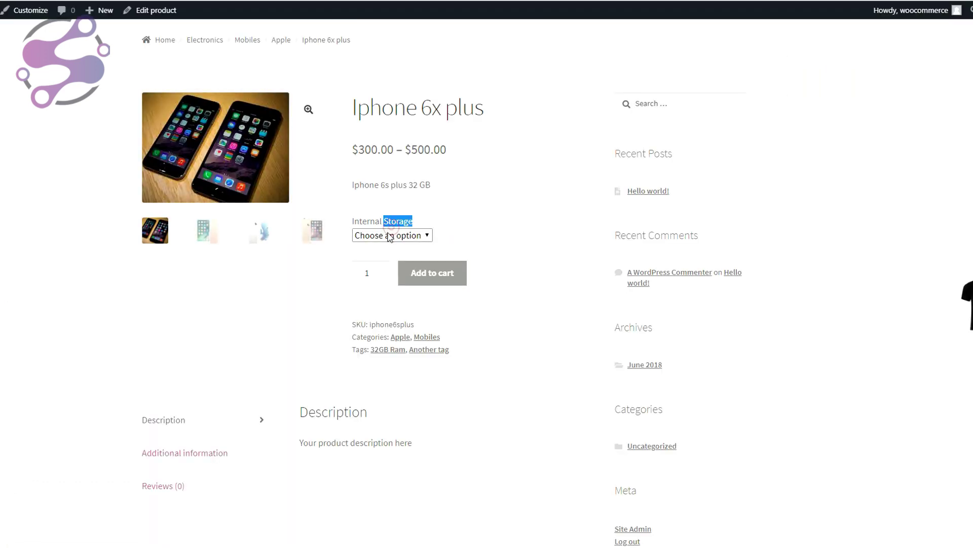
click(393, 234)
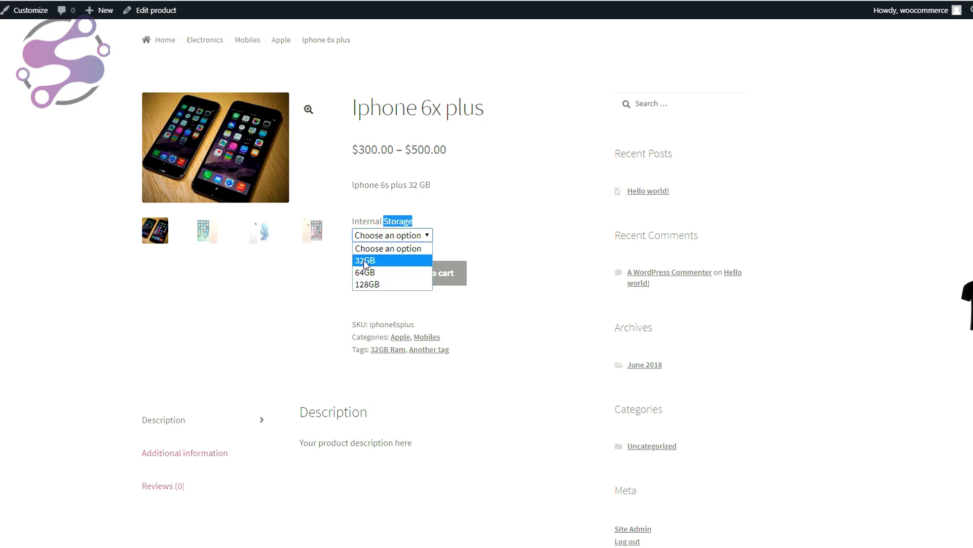
click(366, 260)
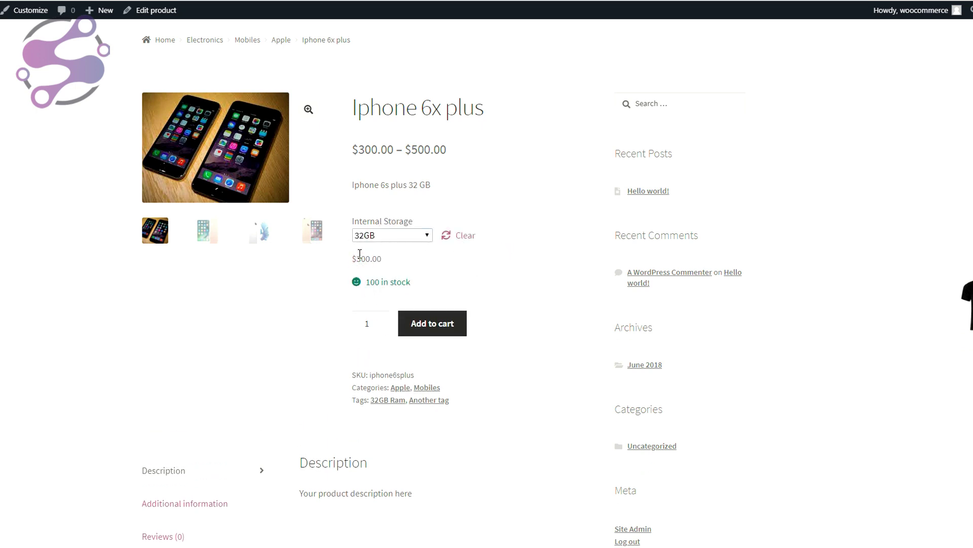
drag(352, 263, 406, 263)
click(431, 262)
click(388, 241)
click(366, 273)
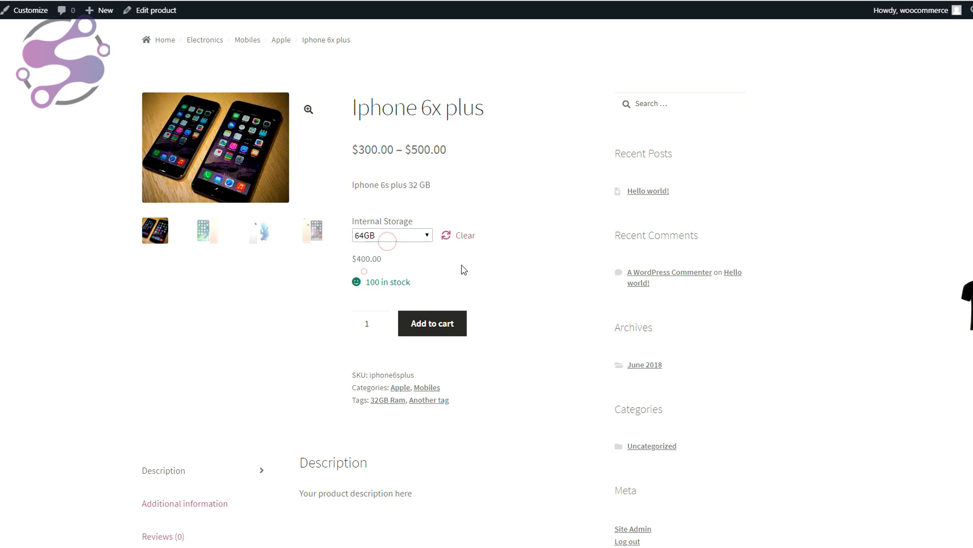
click(373, 241)
click(366, 287)
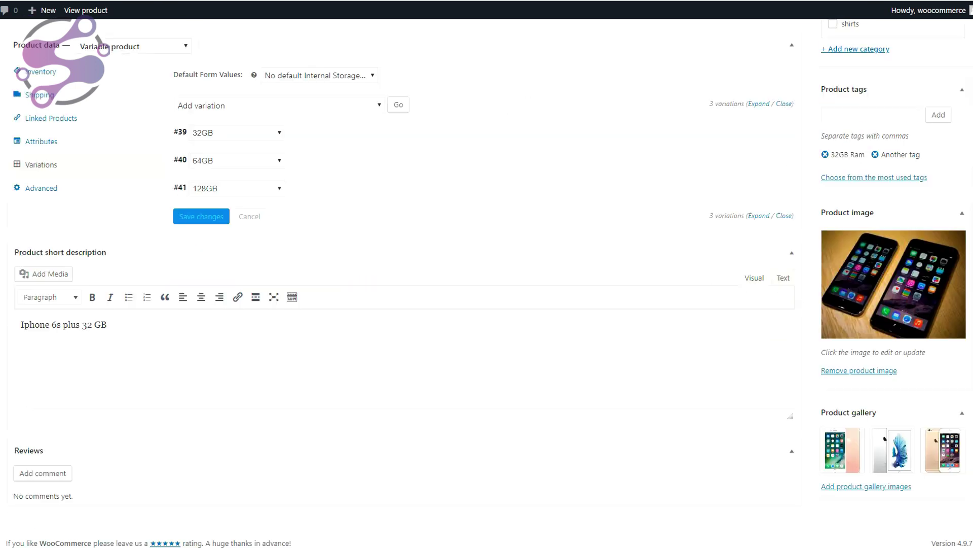
Back in the product editor, check the default storage options list and leave it unchanged.
scroll(304, 201, up, 2)
click(311, 189)
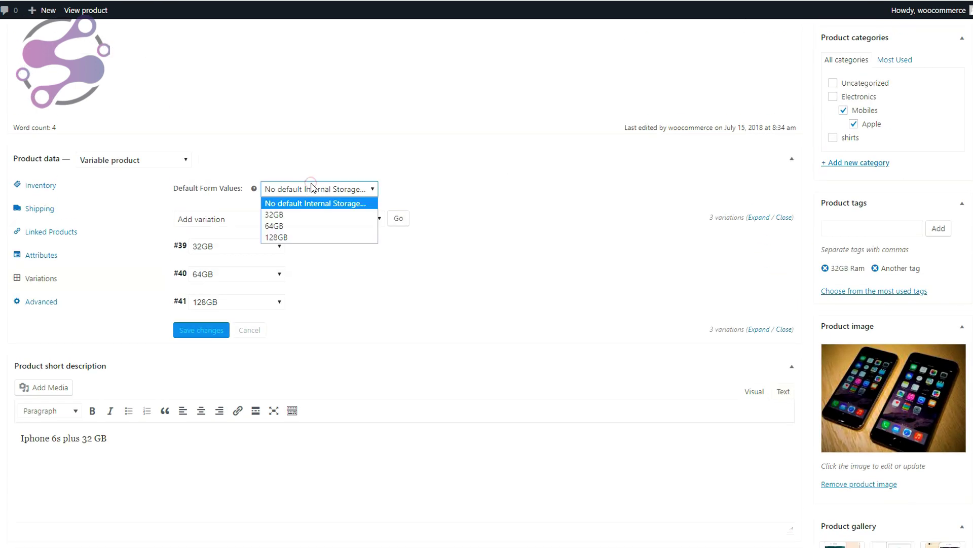
click(313, 188)
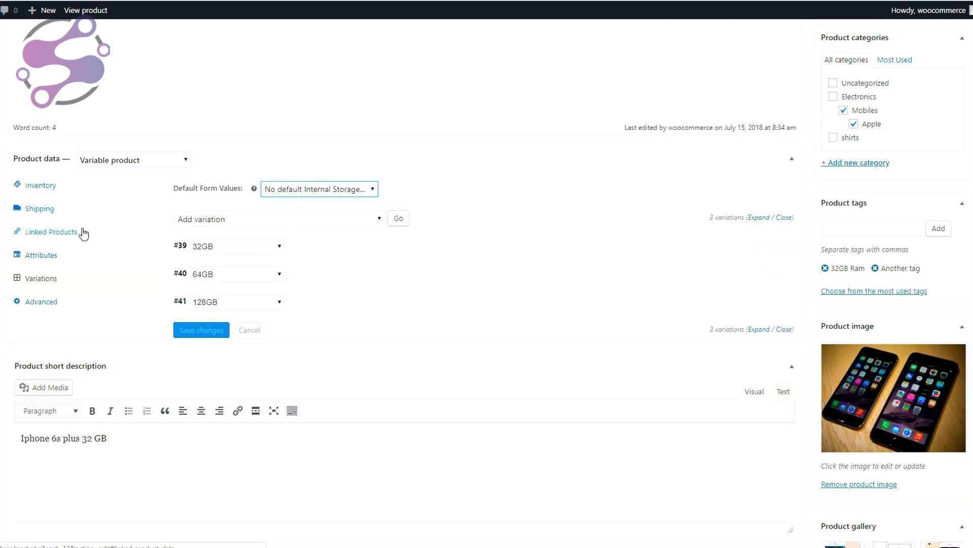
Mark the Color attribute as used for variations and save the attributes.
click(35, 255)
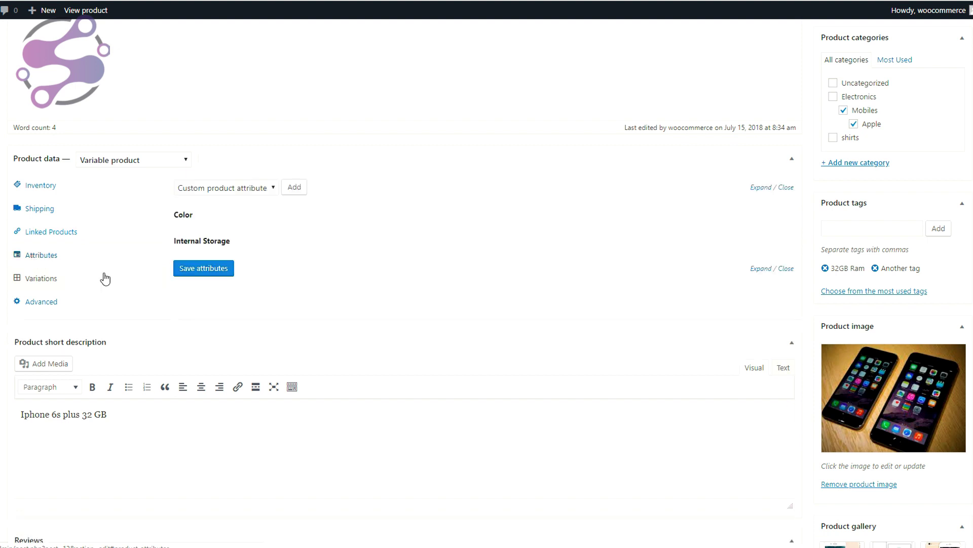
click(315, 222)
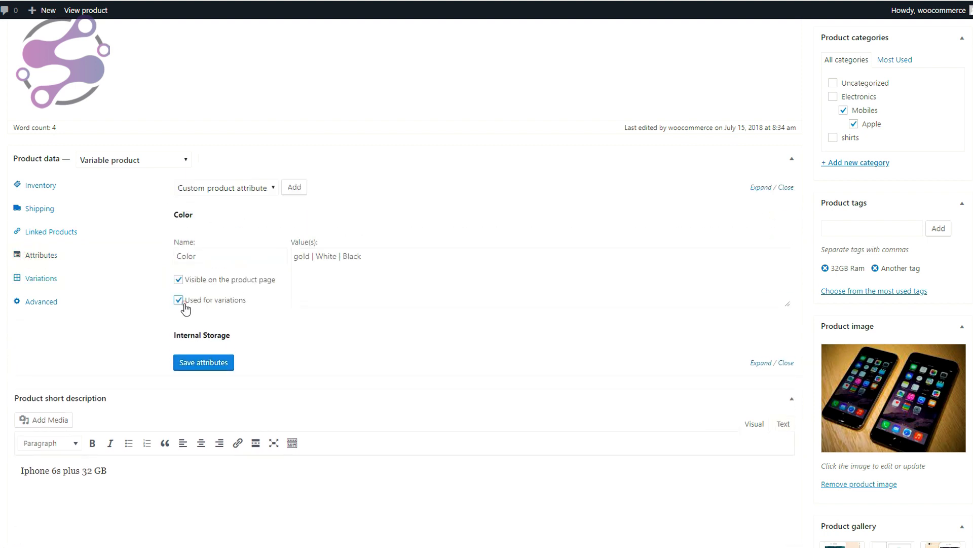
click(200, 362)
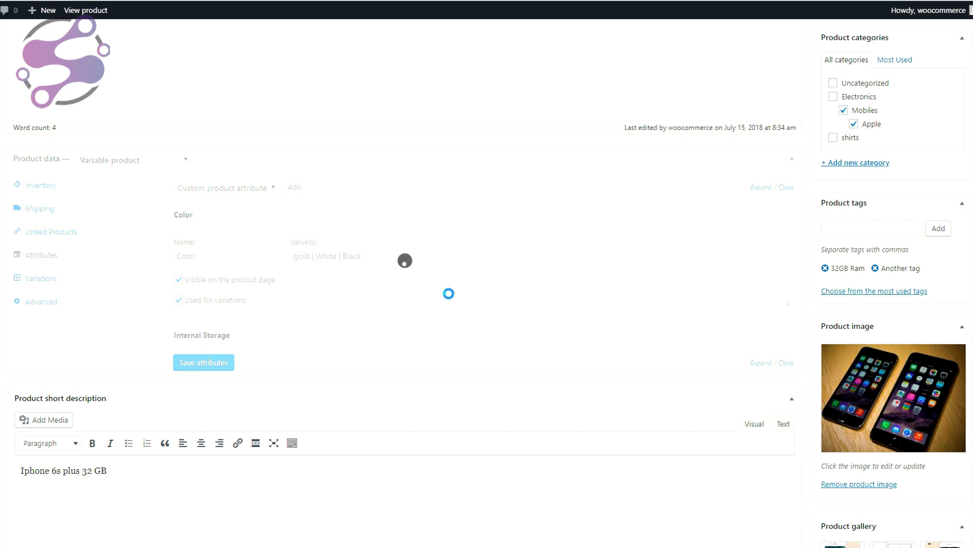
Save variations #39–#41, leaving variation #39 set to any colour.
click(35, 278)
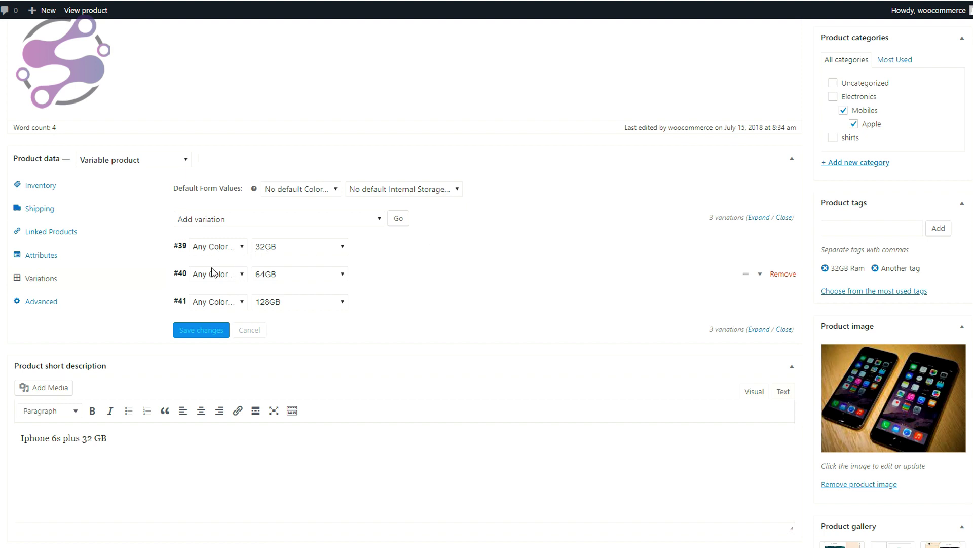
click(227, 247)
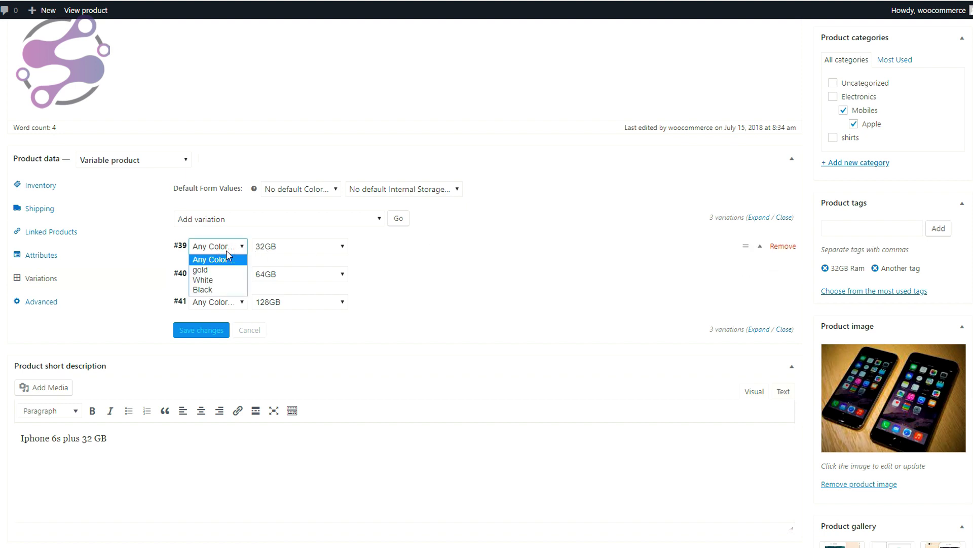
click(227, 252)
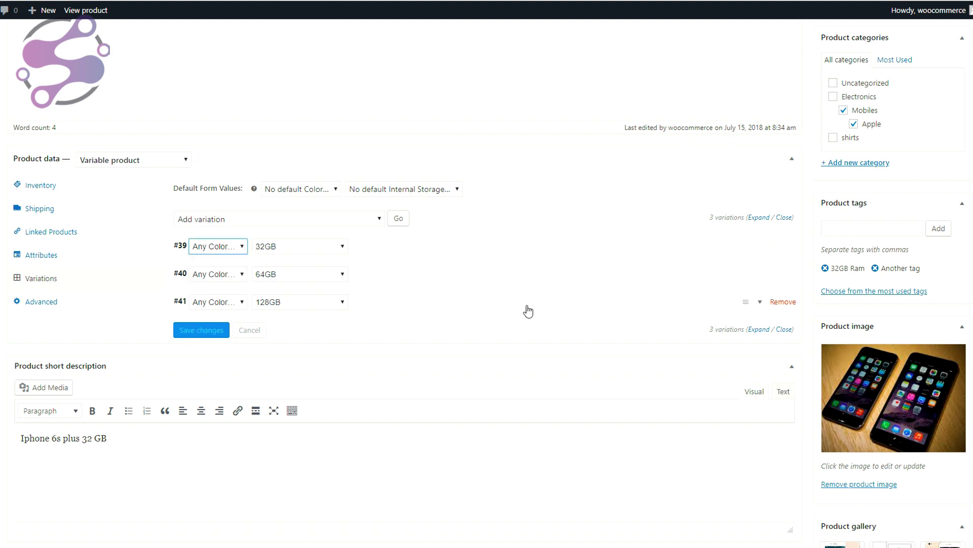
click(213, 330)
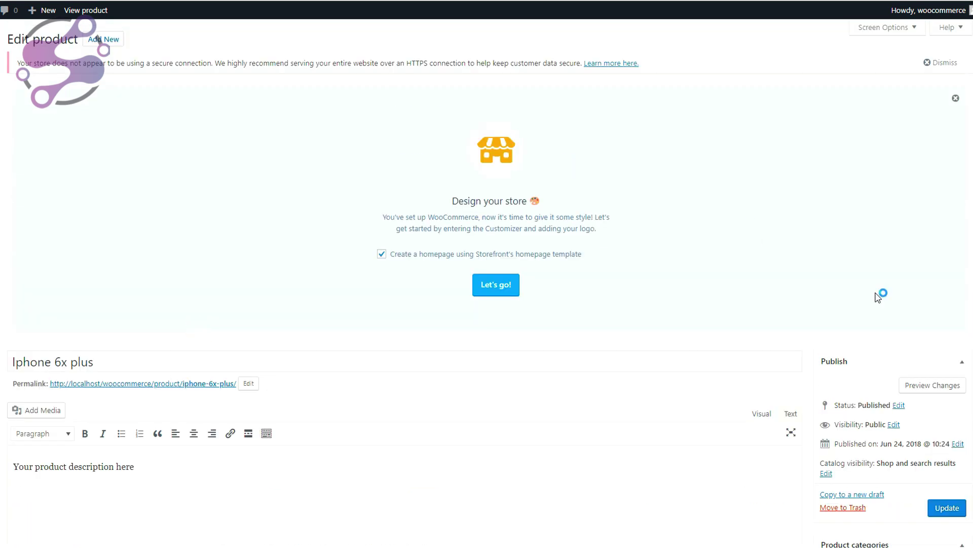
Preview the product and choose Color gold with 128GB internal storage.
click(936, 386)
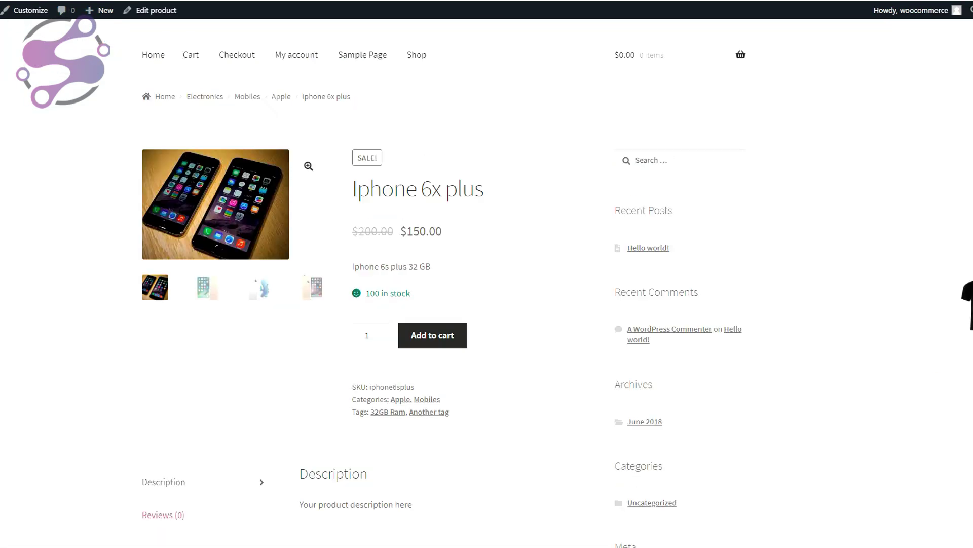
scroll(273, 191, down, 3)
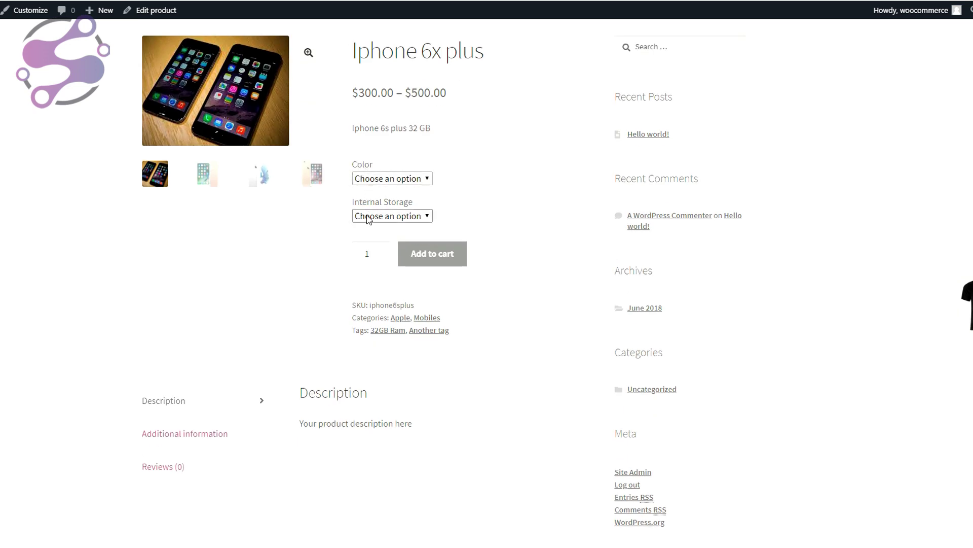
click(375, 178)
click(364, 202)
click(393, 215)
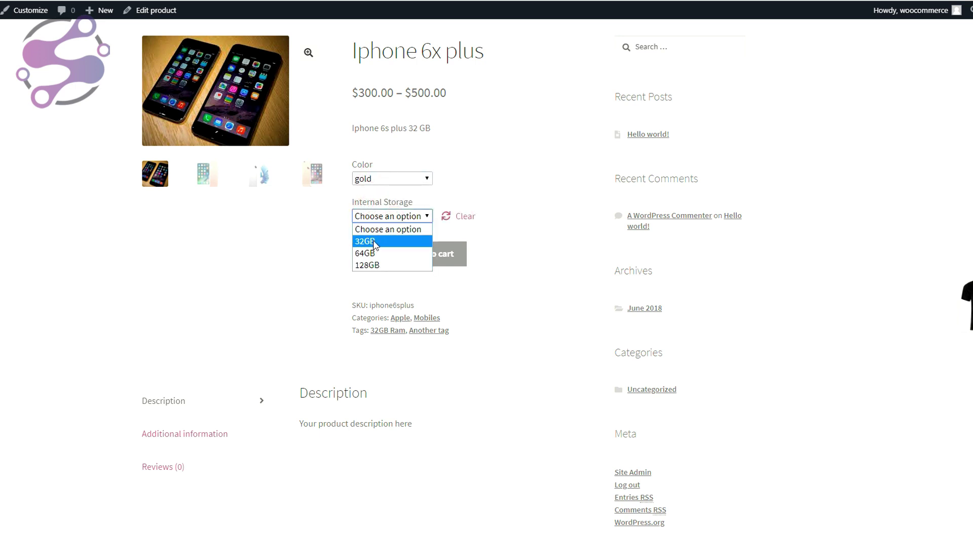
click(361, 265)
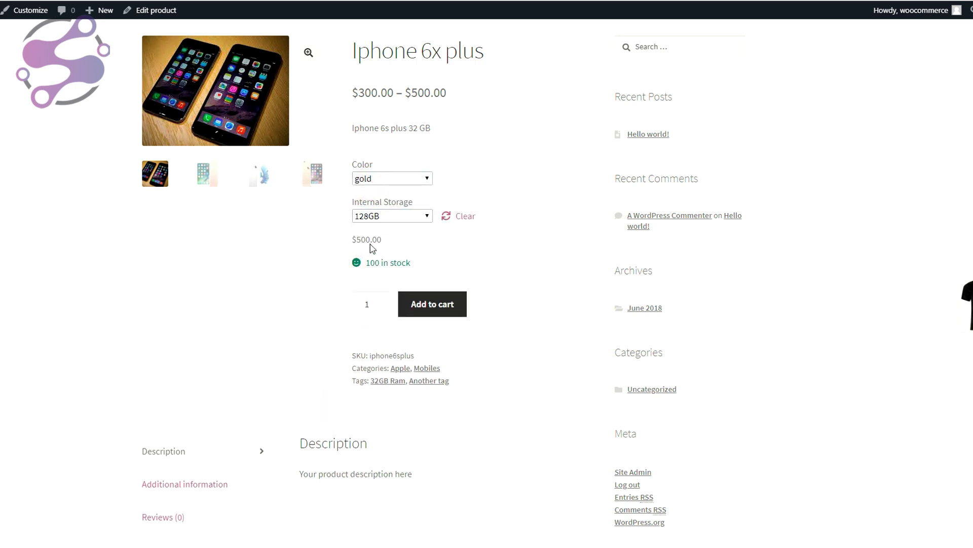
Add the gold 128GB Iphone 6x plus to the cart at $500.00.
click(440, 303)
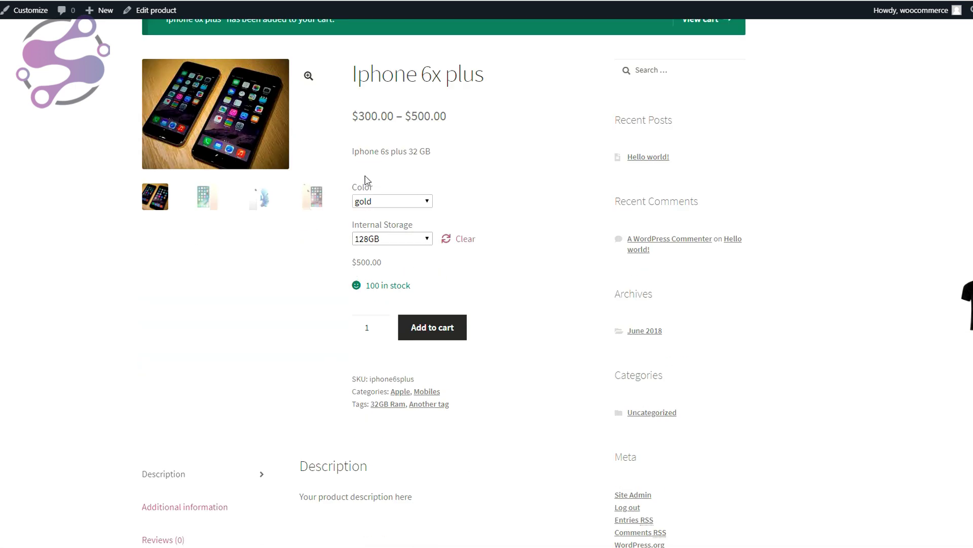
drag(355, 119, 395, 116)
drag(373, 151, 379, 151)
scroll(579, 229, up, 5)
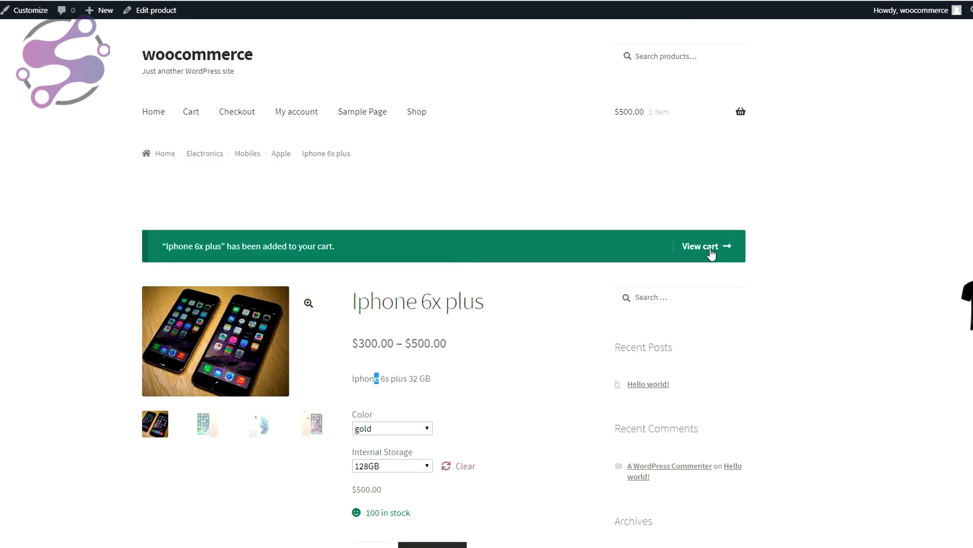
scroll(446, 337, down, 9)
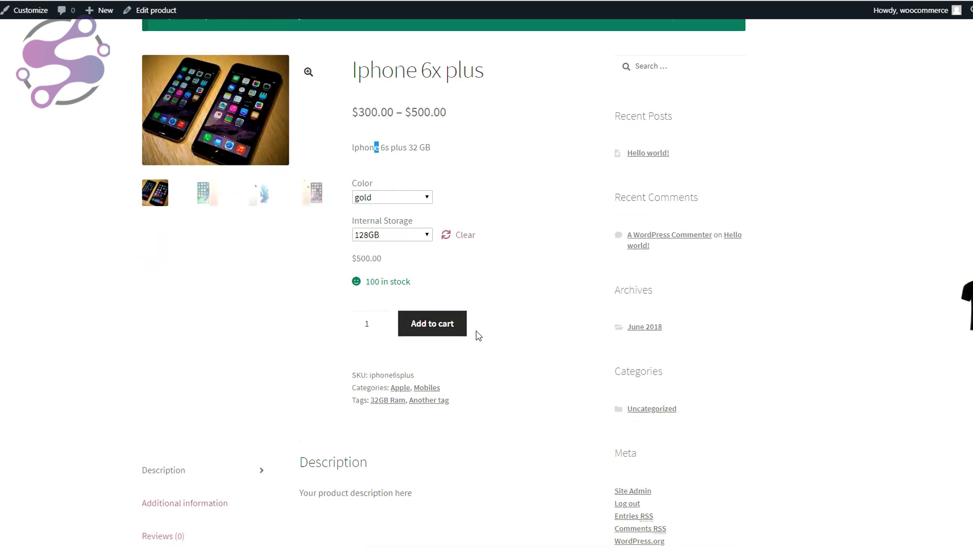
scroll(512, 330, up, 9)
Review the gold 128GB order at checkout, totalling $502.00.
click(702, 251)
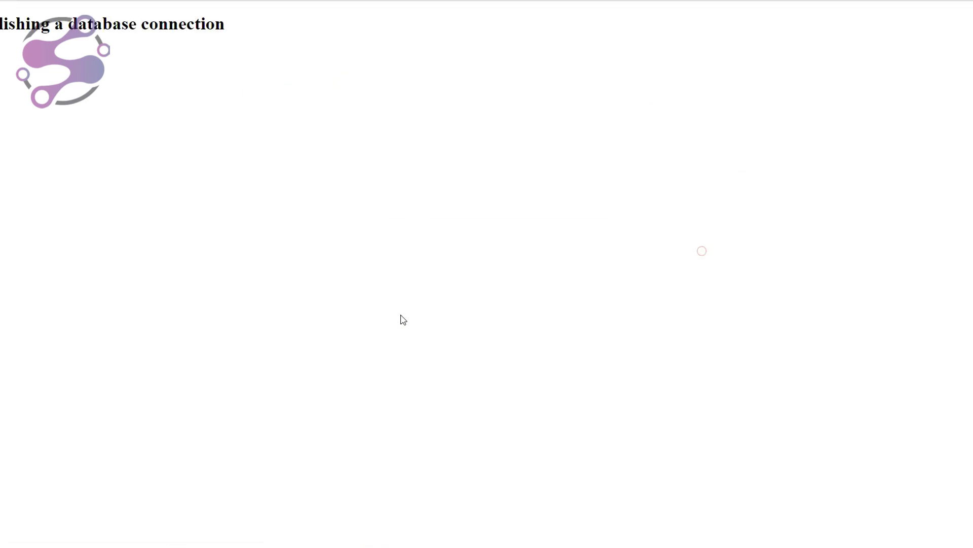
key(alt+Left)
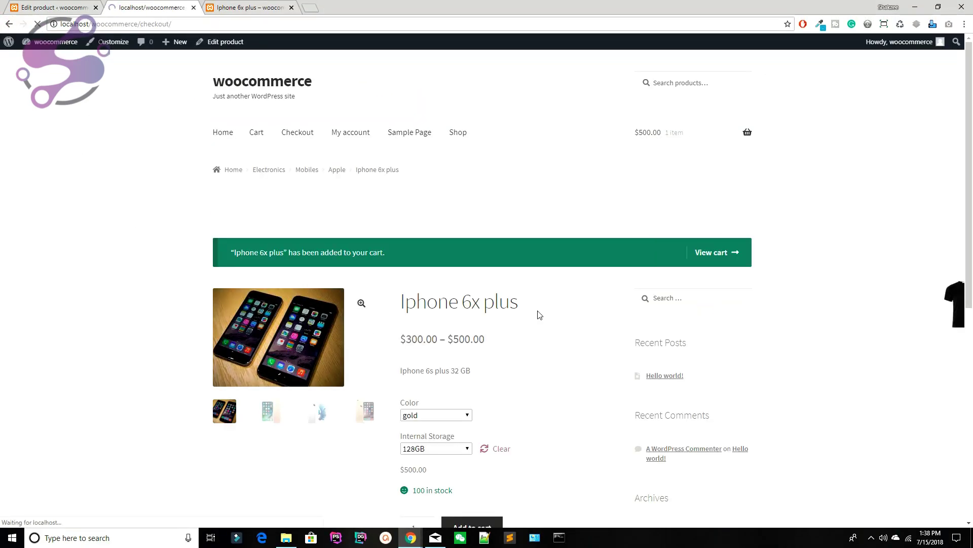
click(702, 251)
scroll(278, 354, down, 10)
scroll(278, 354, up, 8)
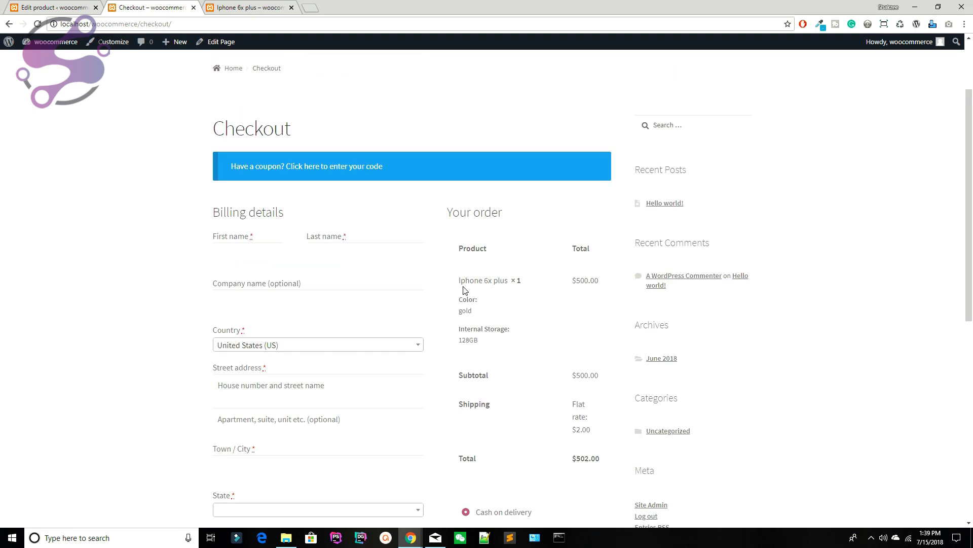
drag(455, 310, 466, 309)
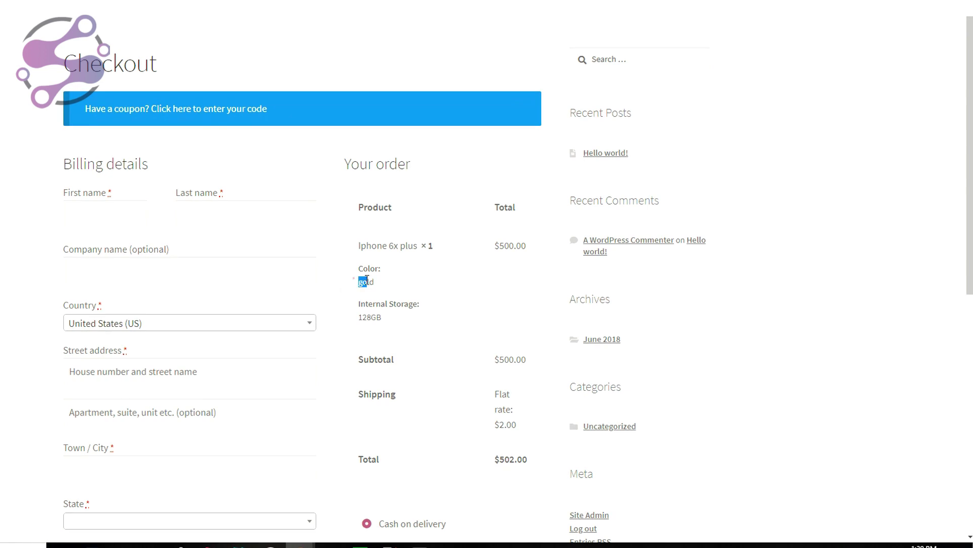
double_click(363, 318)
click(362, 317)
scroll(377, 326, down, 7)
scroll(383, 320, up, 10)
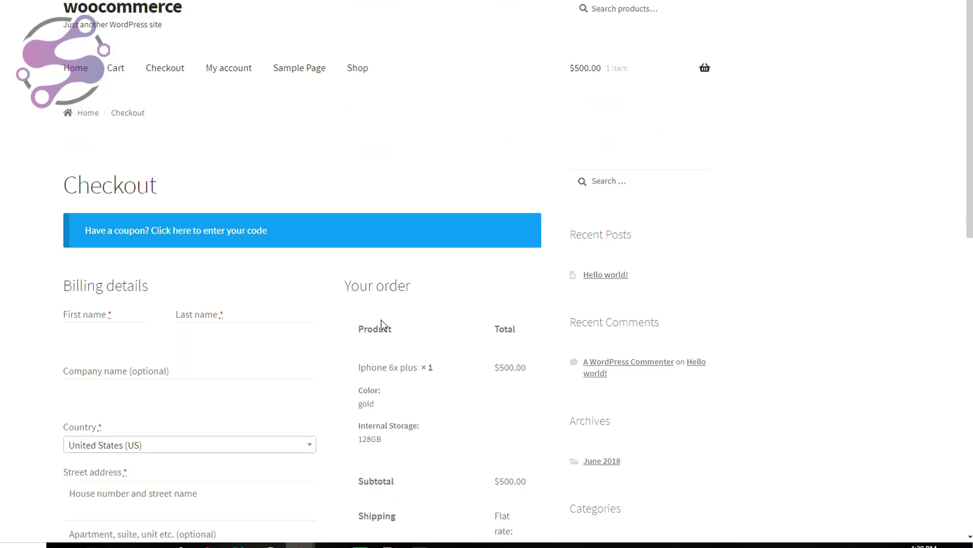
Remove the Iphone 6x plus from the cart, leaving it at $0.00, and return to the shop.
click(700, 70)
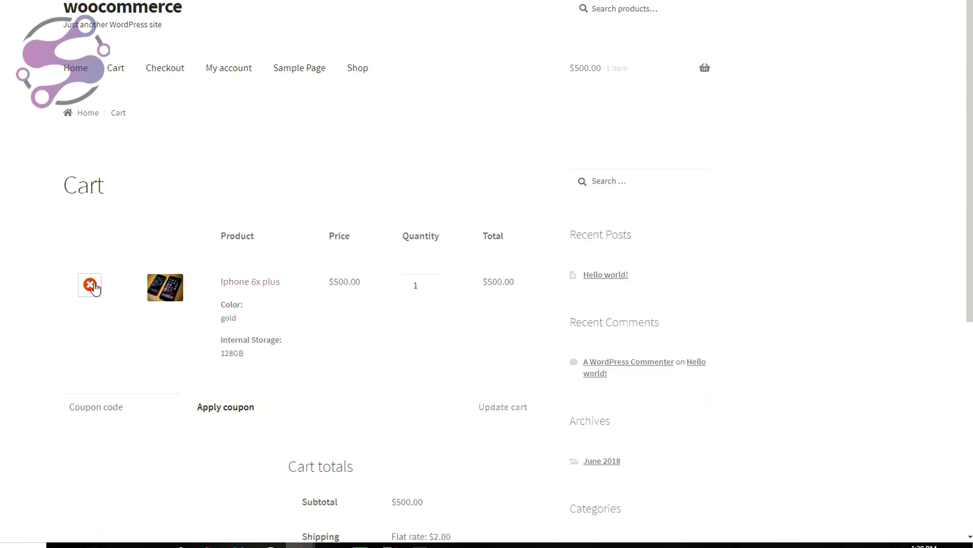
click(90, 283)
click(362, 79)
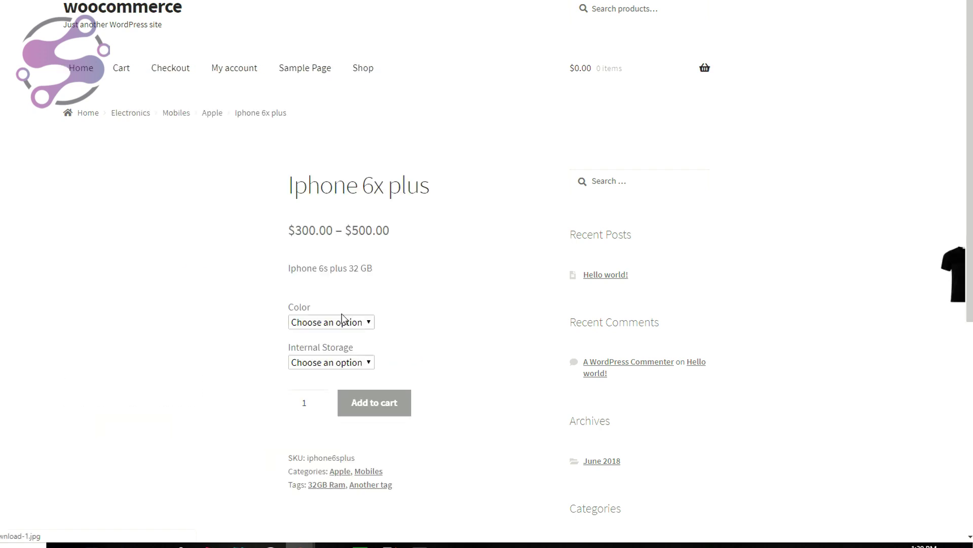
Add a Black 64GB Iphone 6x plus to the cart at $400.00.
scroll(341, 320, down, 2)
click(302, 202)
click(303, 253)
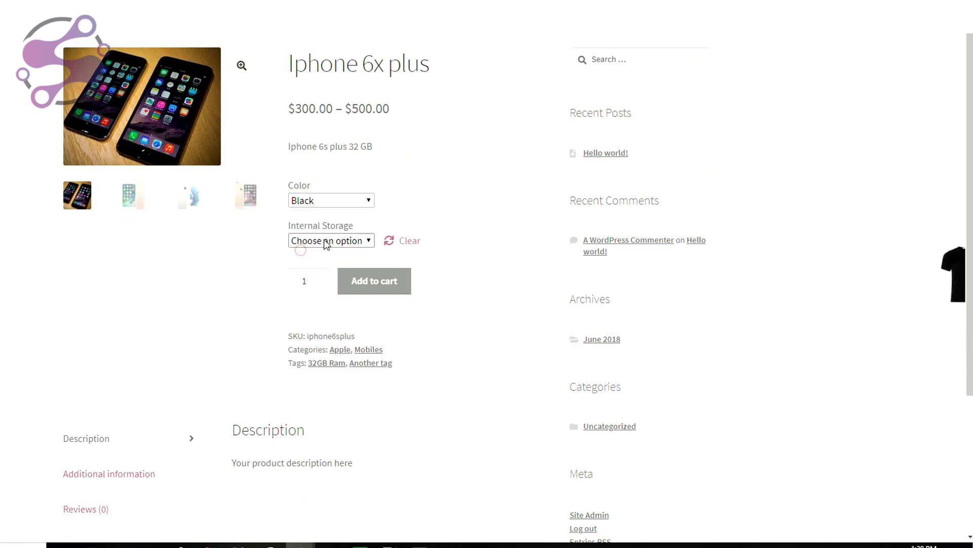
click(323, 240)
click(309, 282)
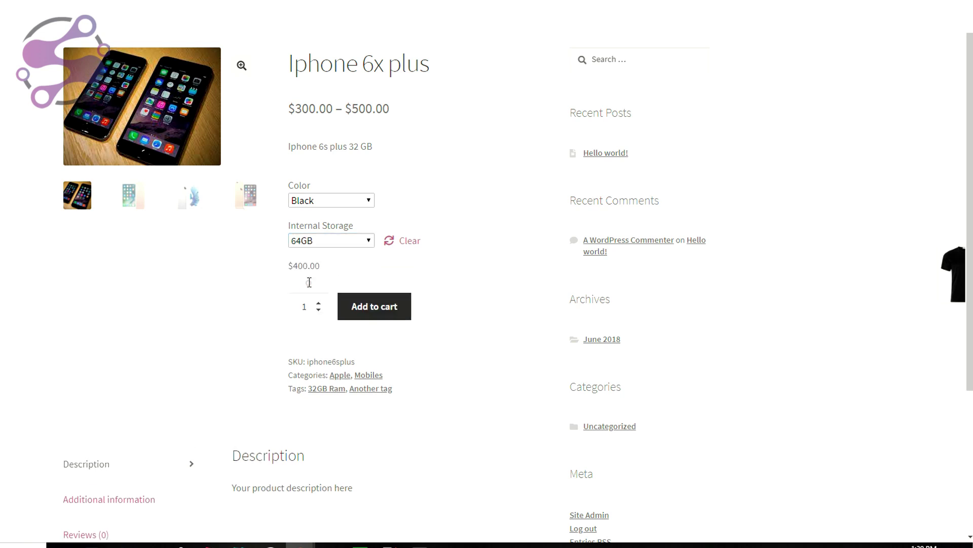
click(366, 336)
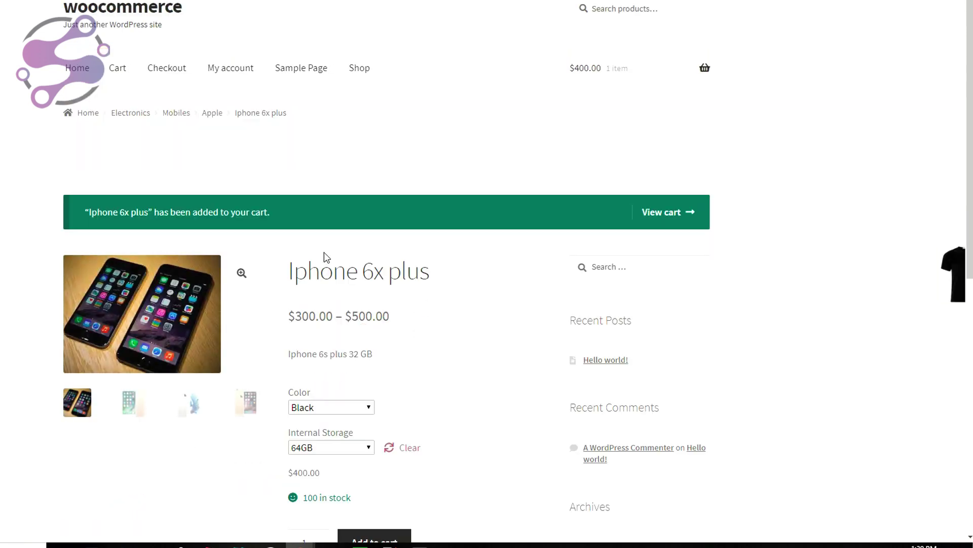
View the cart and proceed to checkout, totalling $402.00.
scroll(390, 289, down, 6)
scroll(386, 145, up, 2)
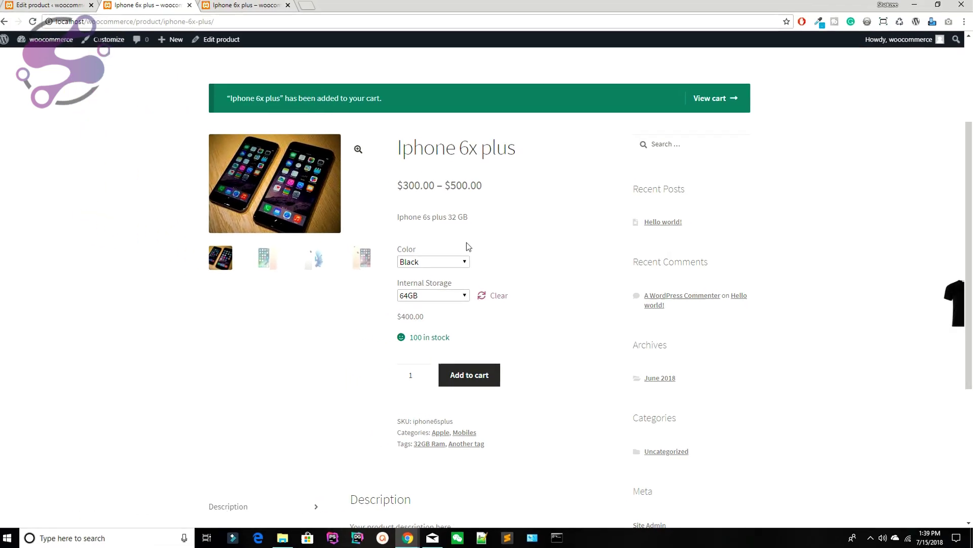
click(710, 101)
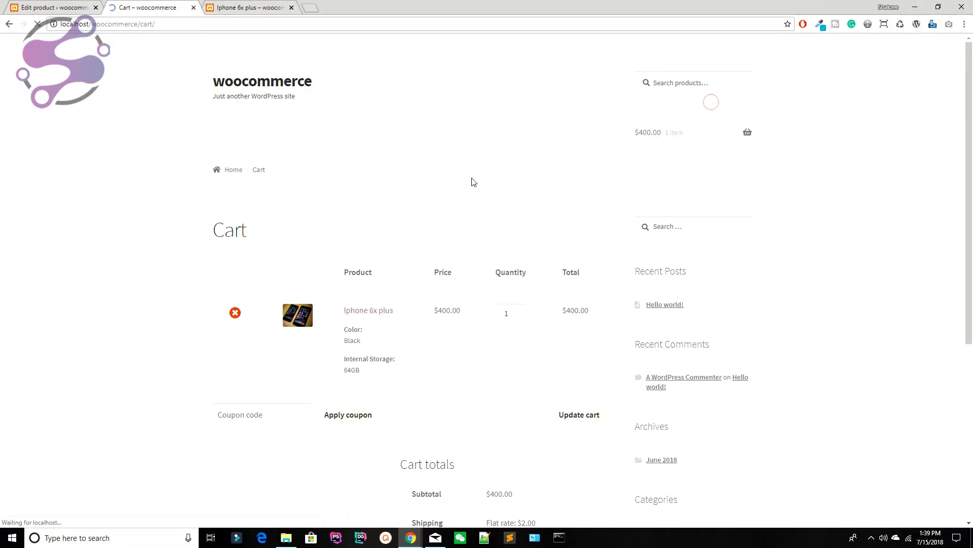
scroll(325, 213, down, 3)
click(507, 452)
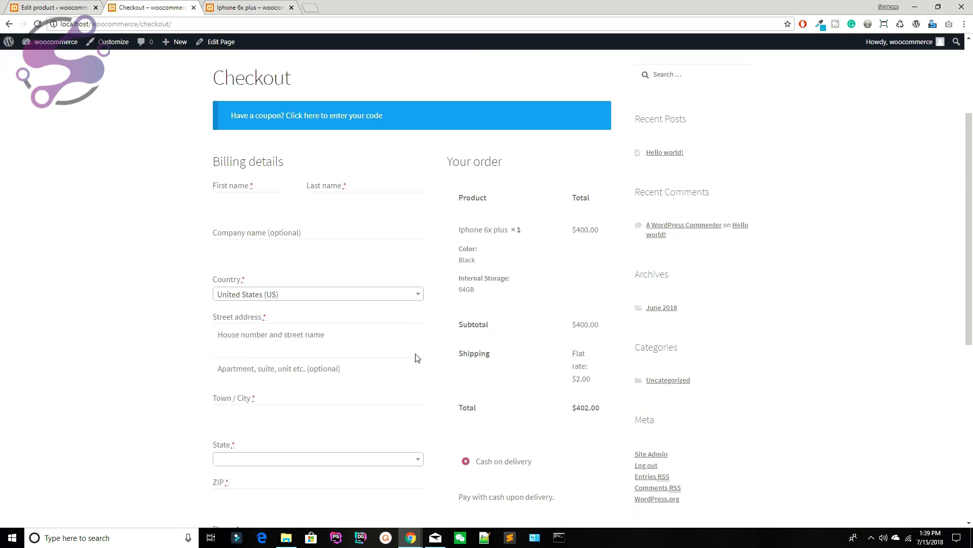
scroll(417, 358, down, 1)
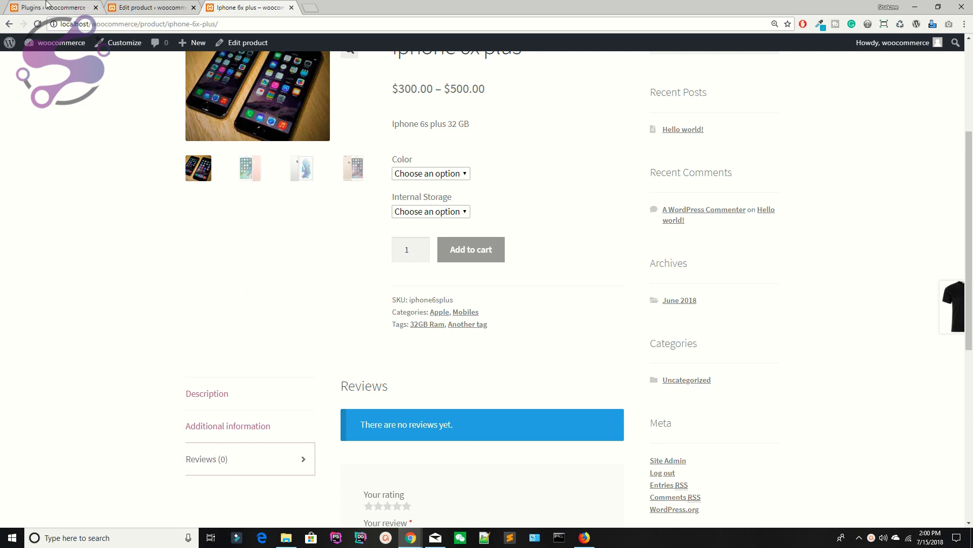
Go to Products > All Products, then open the Iphone 6x plus edit page at Product data.
scroll(152, 156, up, 4)
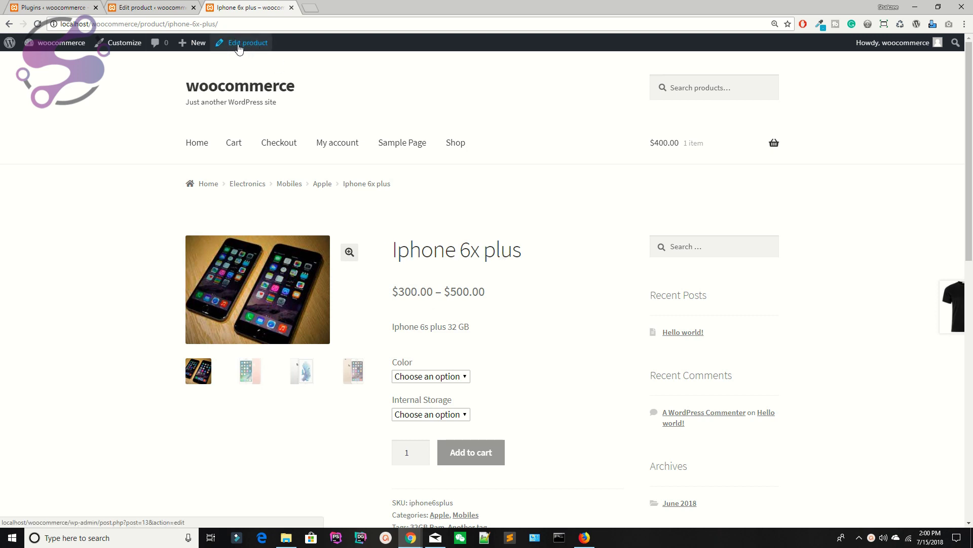
click(258, 43)
key(ctrl+1)
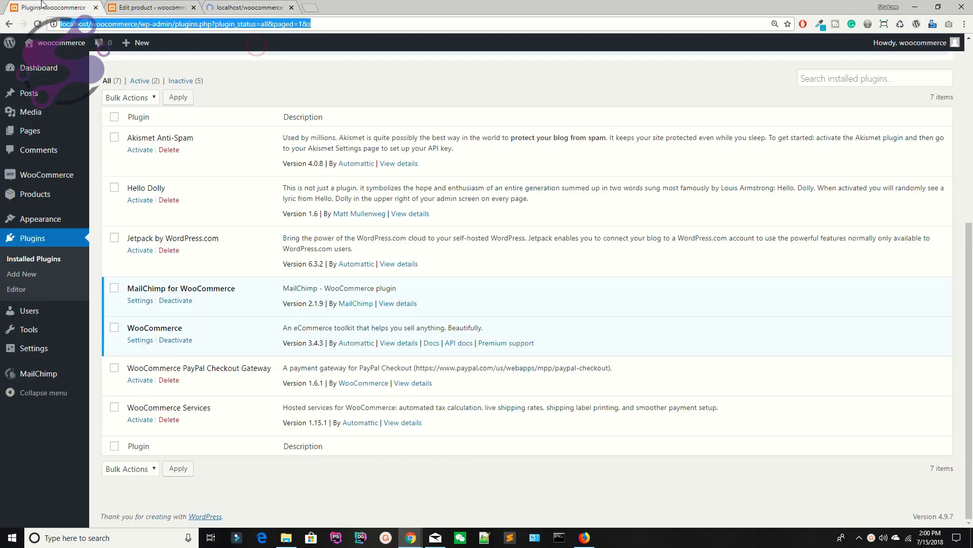
mouse_move(31, 205)
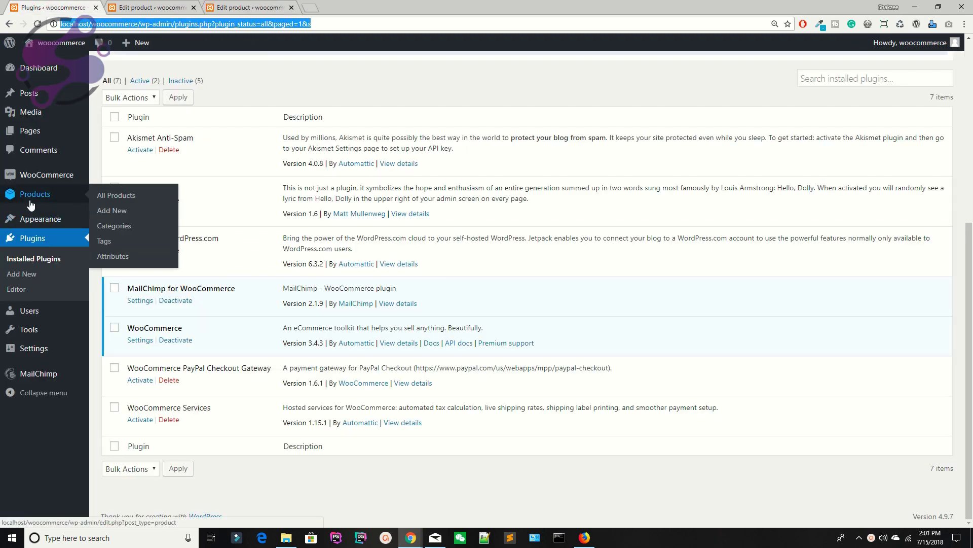
click(117, 200)
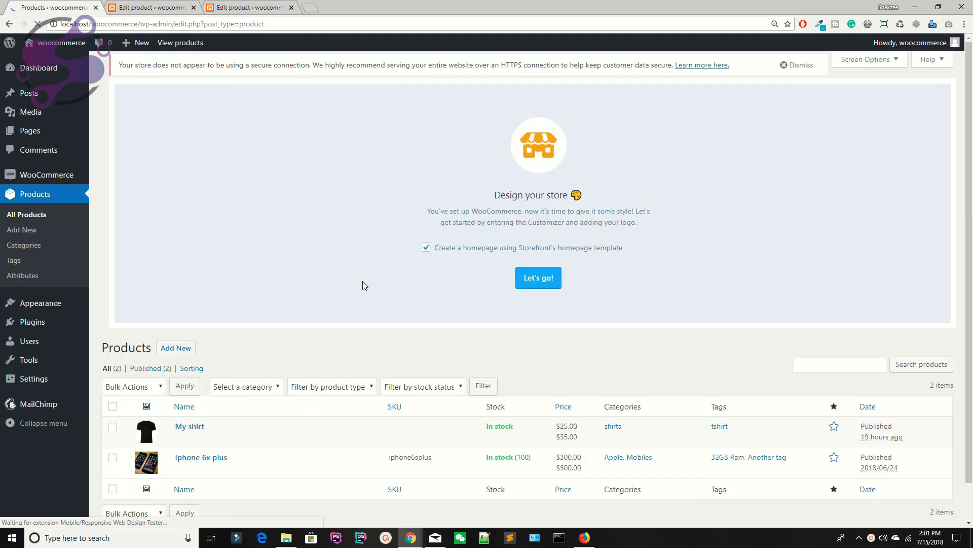
scroll(335, 309, down, 1)
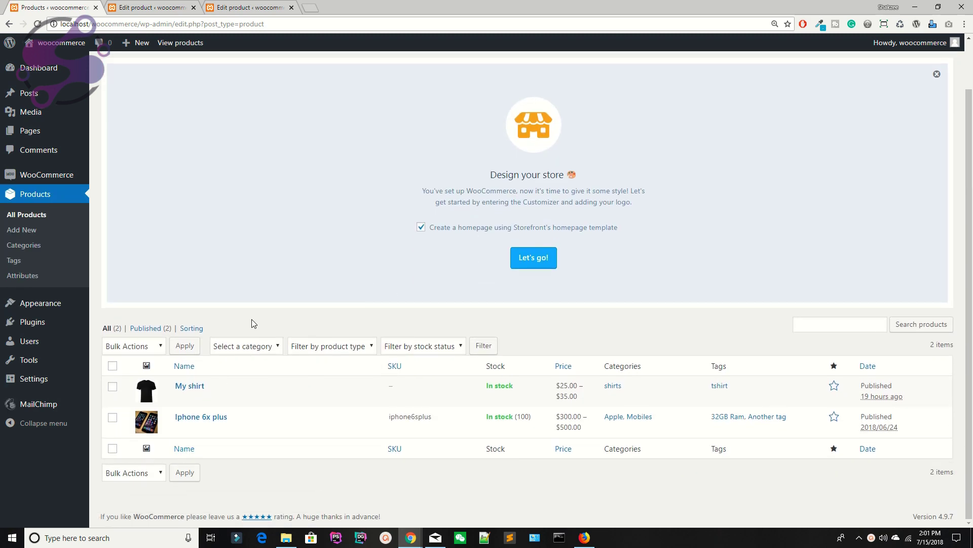
click(250, 7)
scroll(404, 311, down, 10)
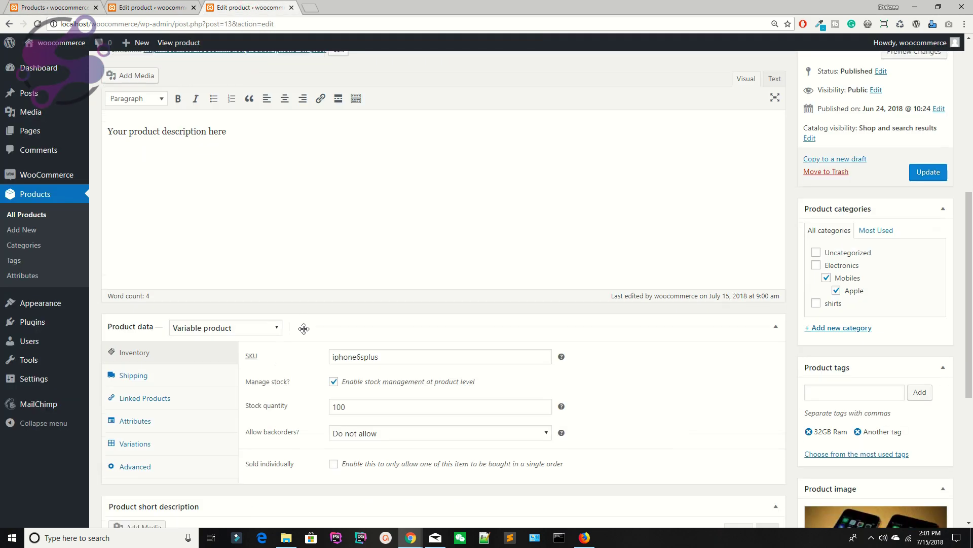
Give the 32GB variation a sale price of 250, keeping its 300 regular price.
click(123, 246)
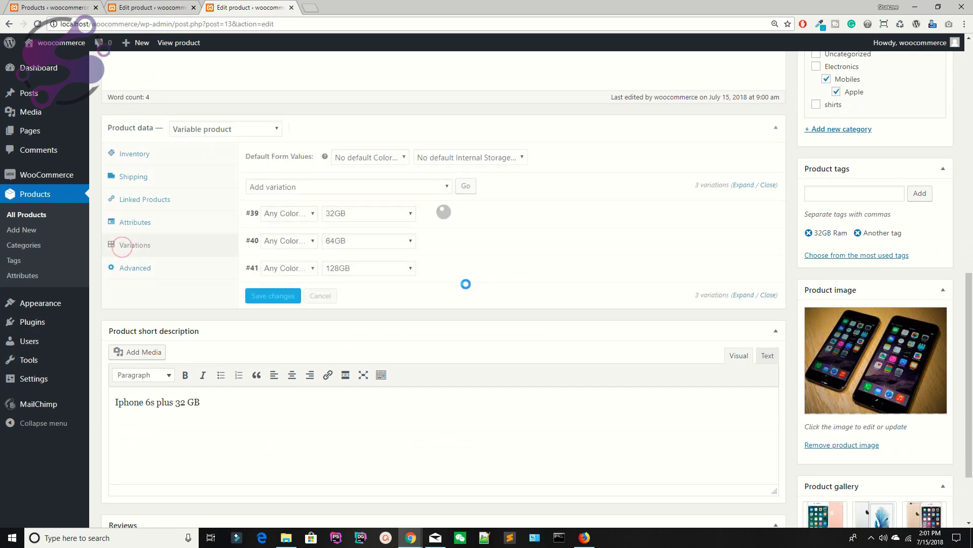
scroll(465, 264, down, 2)
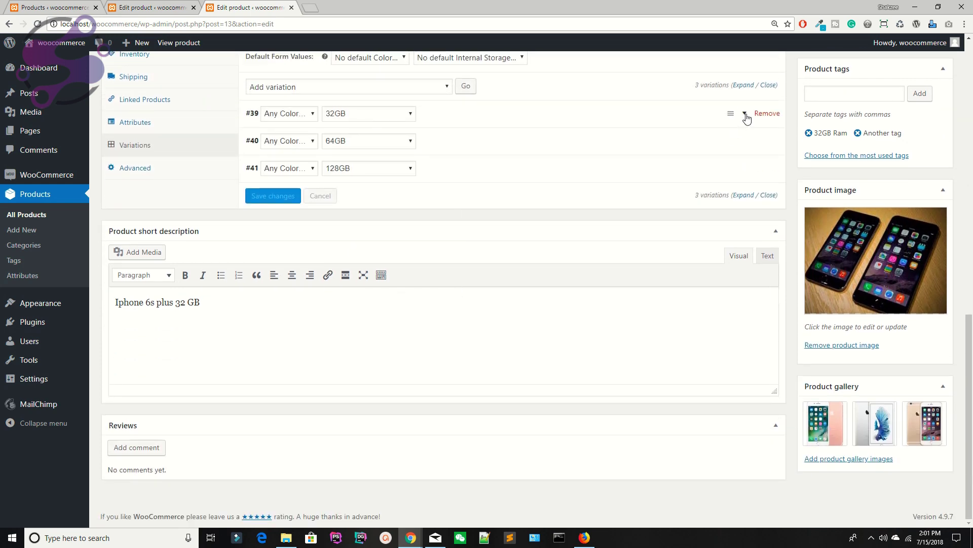
click(746, 115)
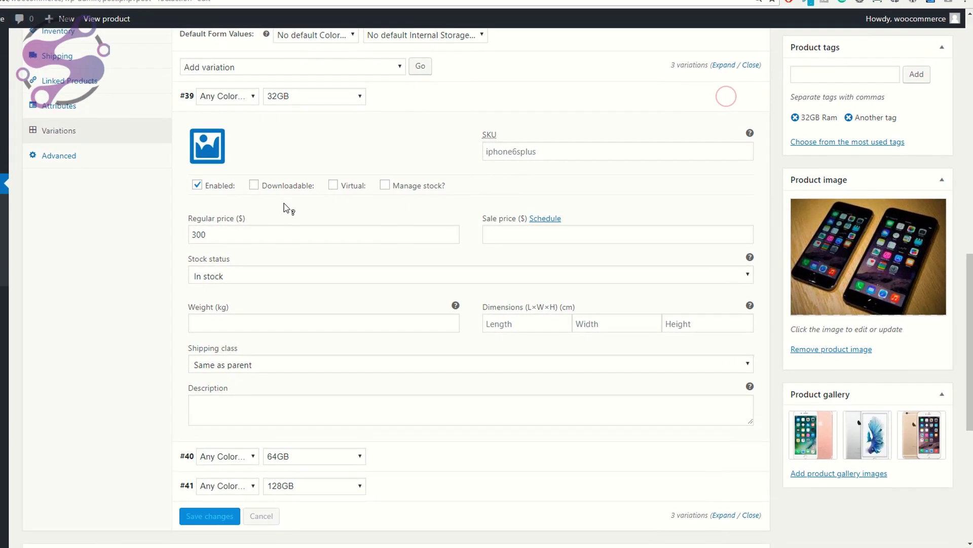
click(287, 242)
click(386, 251)
click(511, 232)
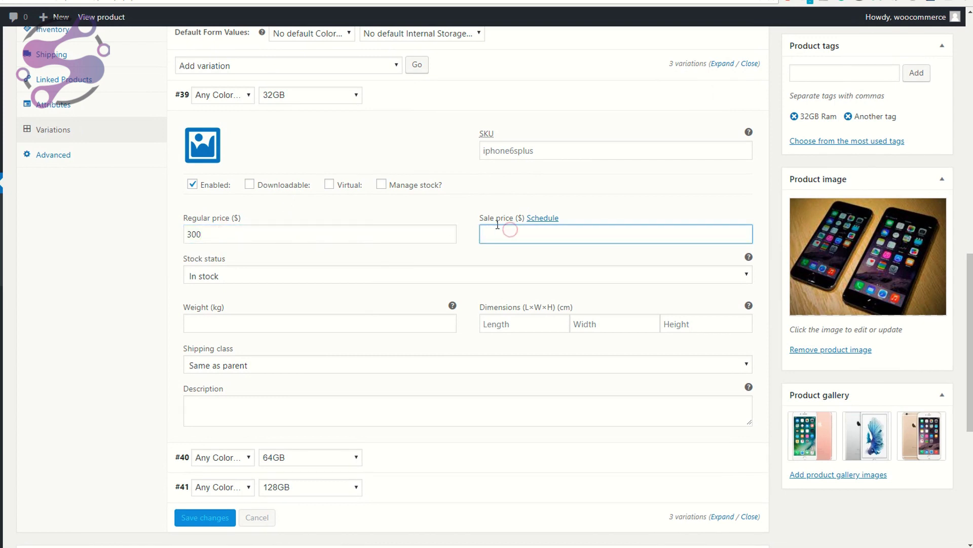
text(2501)
key(BackSpace)
click(216, 233)
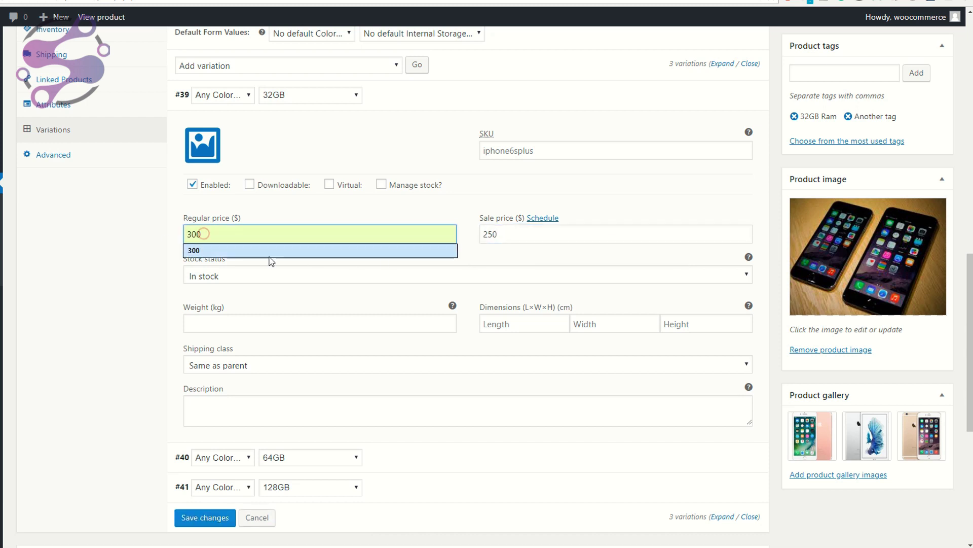
click(497, 257)
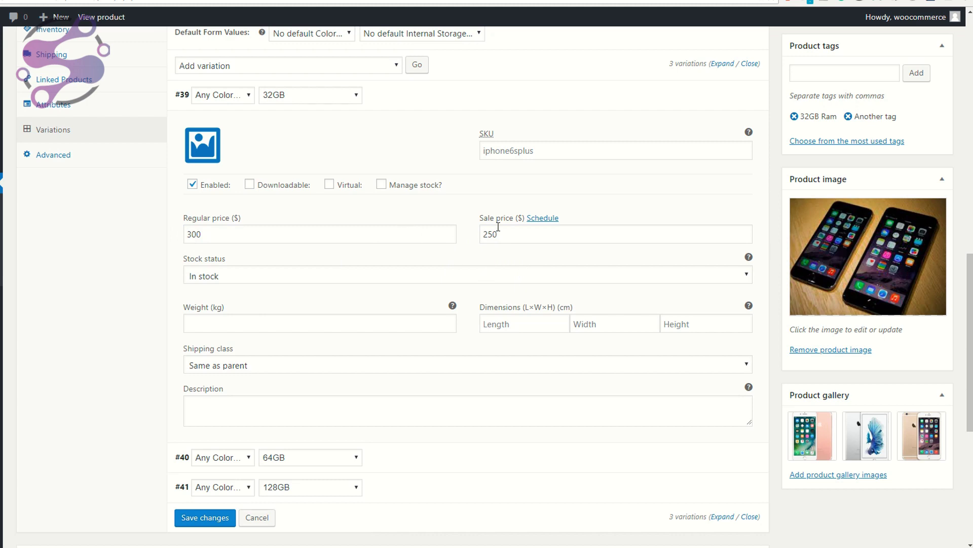
Give the 64GB variation a sale price of 350.
scroll(465, 244, down, 3)
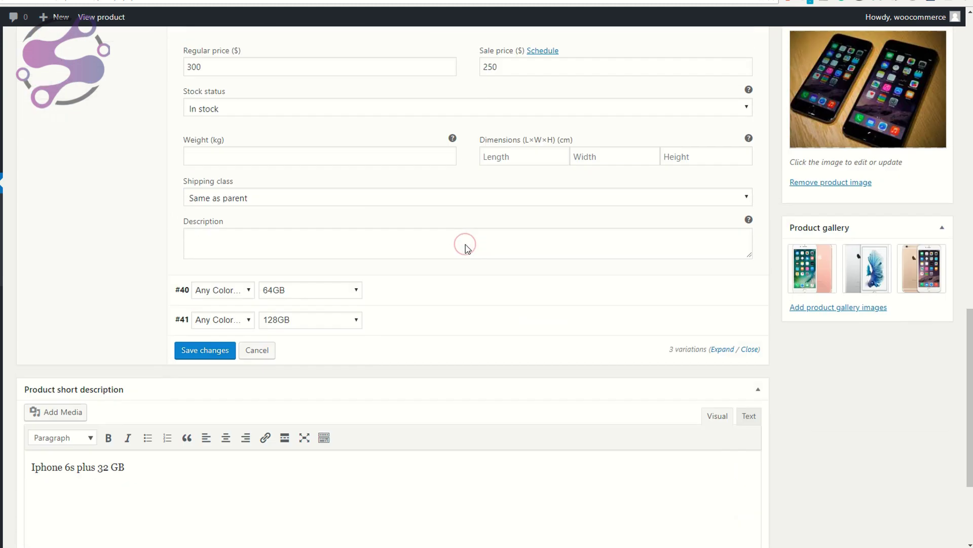
scroll(465, 244, down, 1)
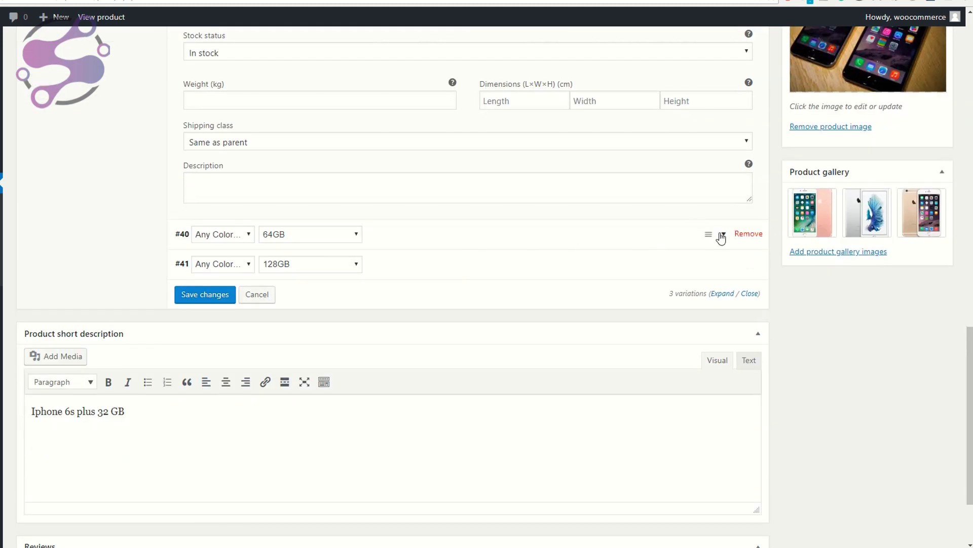
click(721, 236)
scroll(391, 241, down, 2)
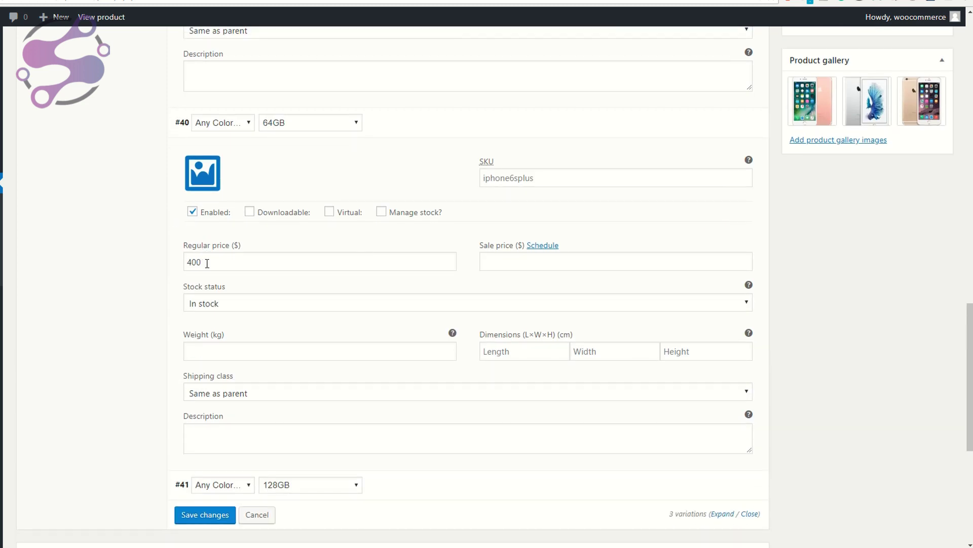
double_click(207, 263)
click(142, 260)
click(544, 260)
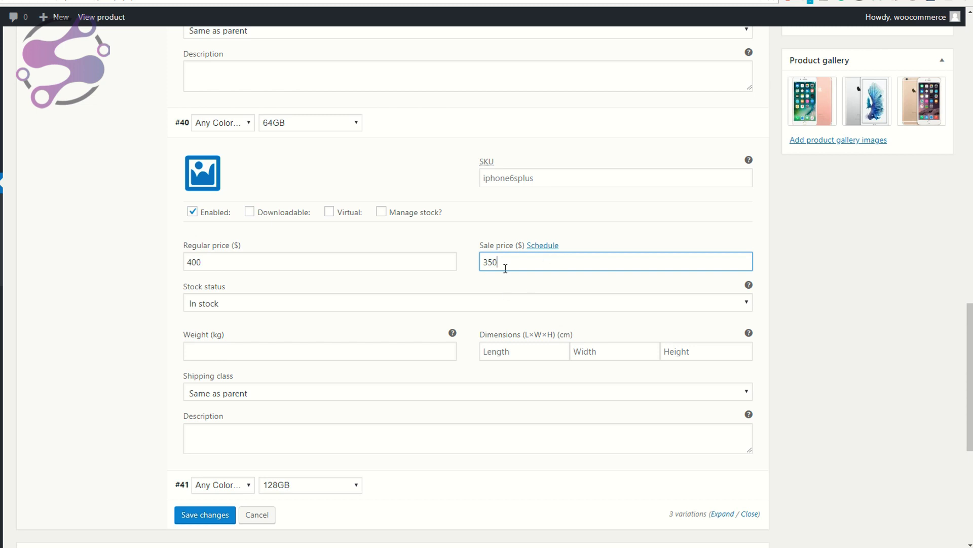
click(826, 266)
Give the 128GB variation a sale price of 400 and save the variations.
scroll(832, 263, down, 3)
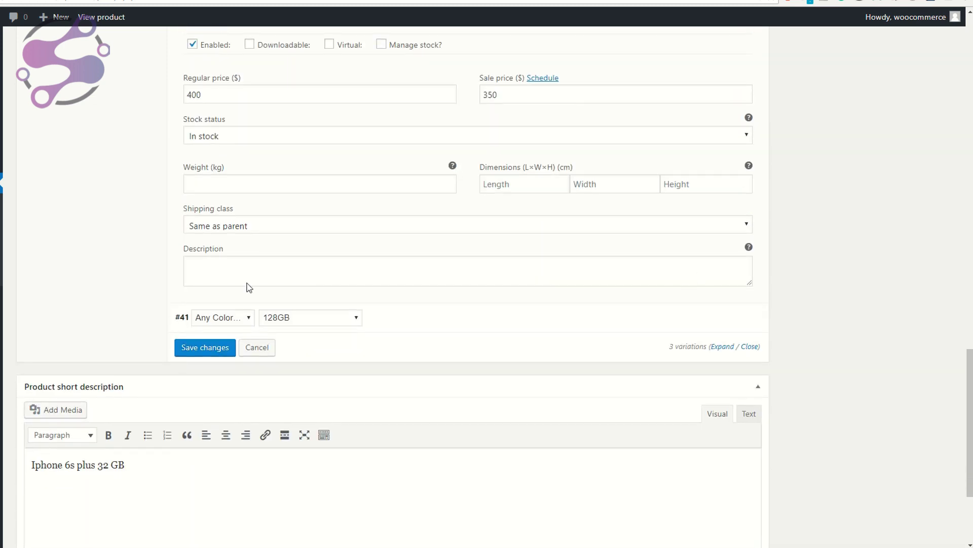
scroll(670, 319, down, 2)
click(722, 204)
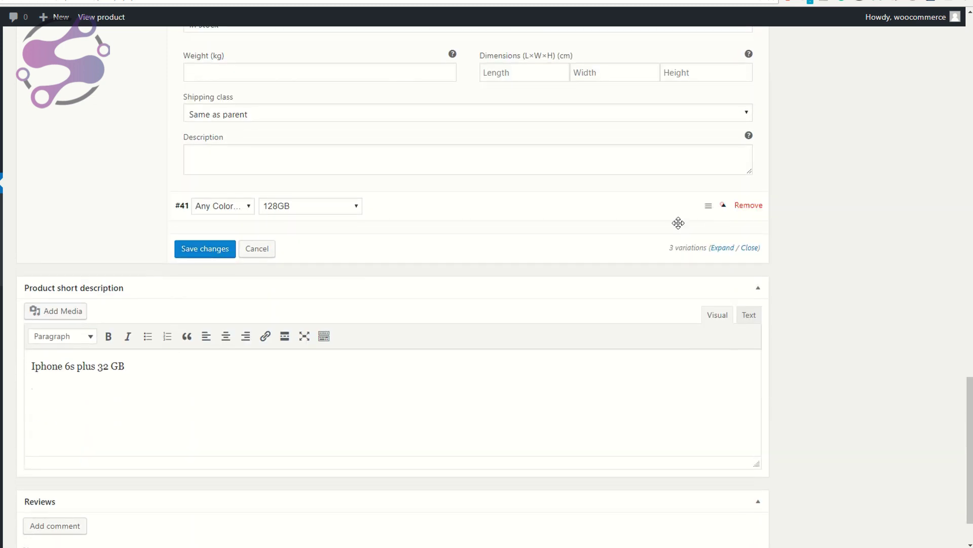
scroll(335, 273, down, 3)
click(533, 180)
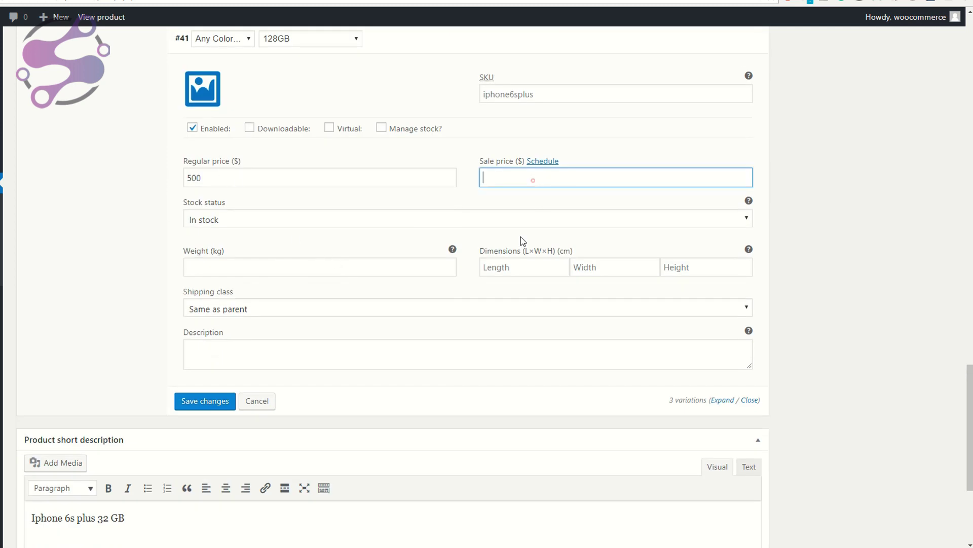
text(400)
click(203, 401)
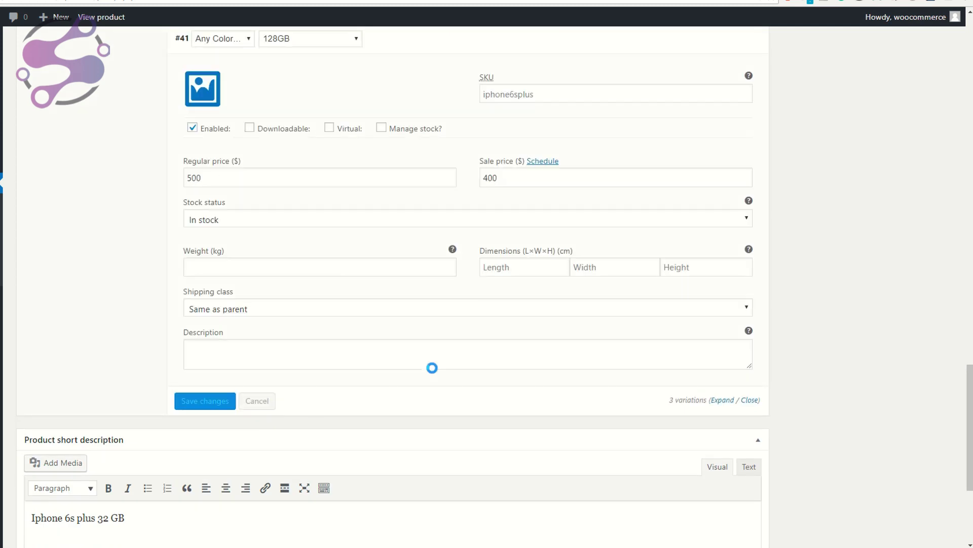
scroll(545, 145, up, 10)
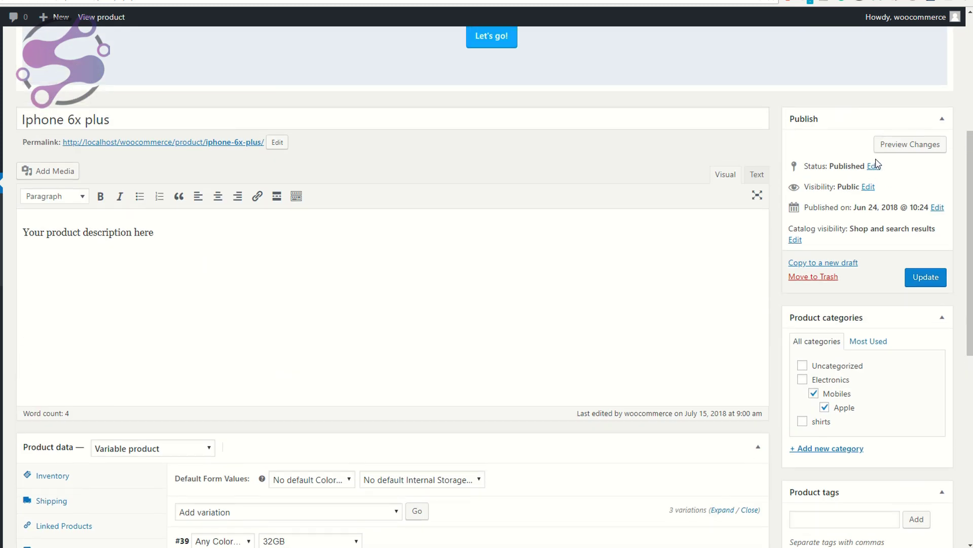
Preview the product and add a gold 128GB phone to the cart at its $400.00 sale price.
click(903, 201)
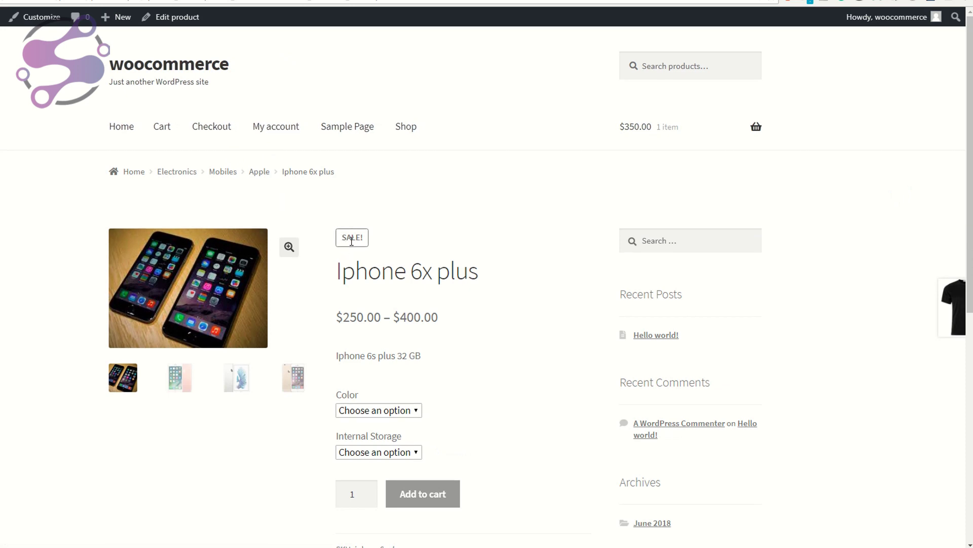
scroll(350, 242, down, 2)
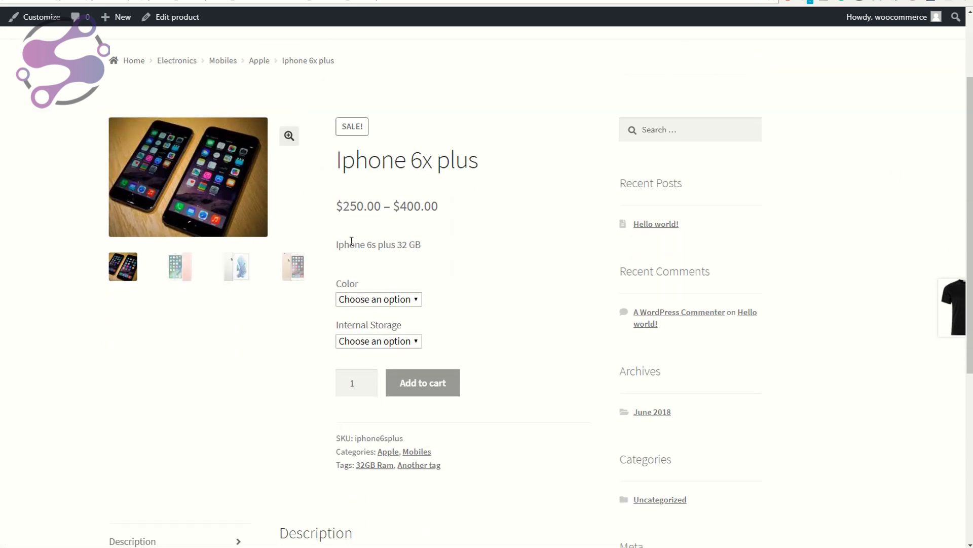
drag(340, 208, 365, 206)
click(334, 208)
click(378, 300)
click(348, 325)
scroll(385, 264, down, 2)
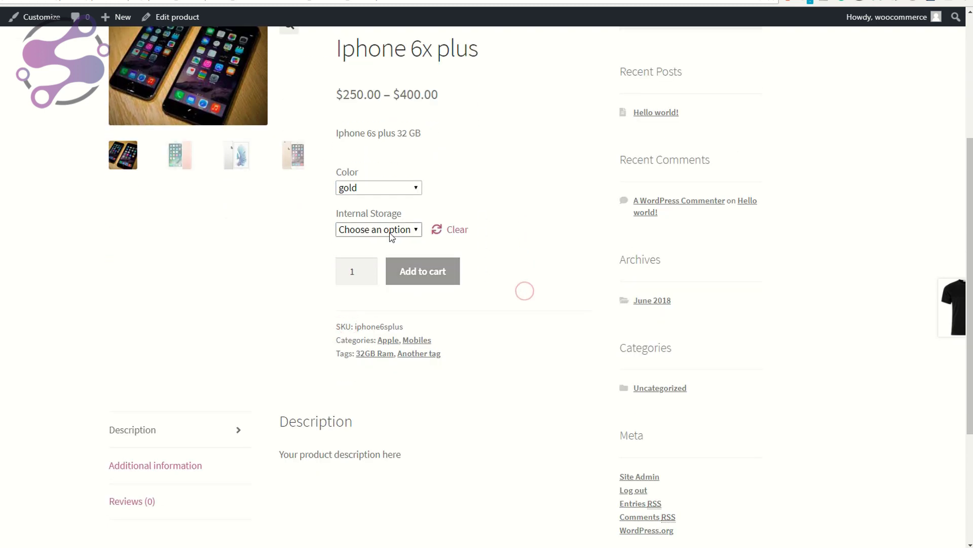
click(365, 229)
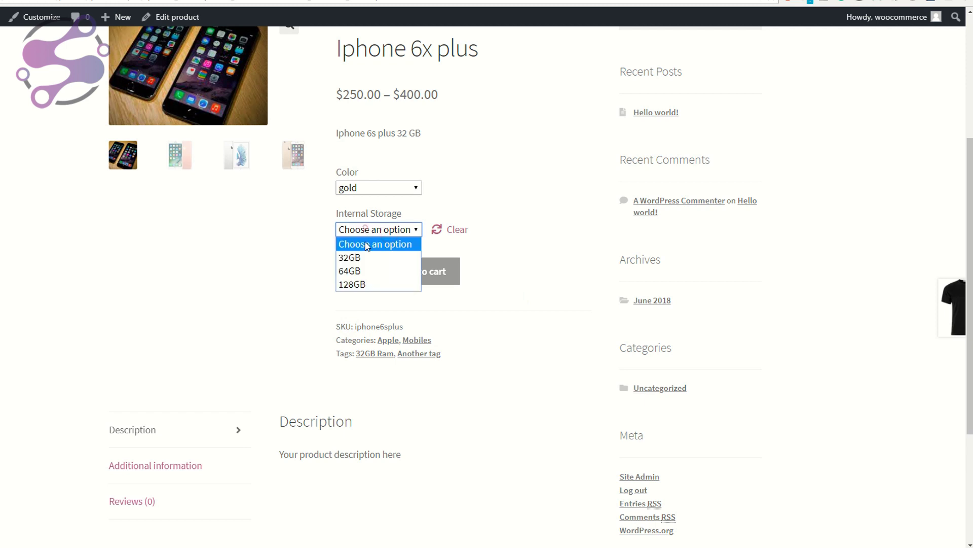
click(357, 285)
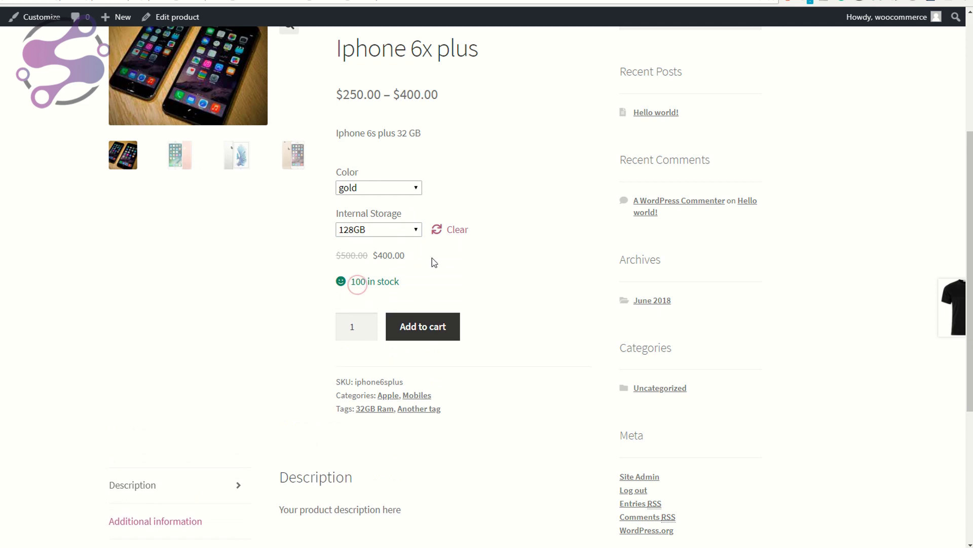
drag(380, 253, 408, 257)
click(409, 258)
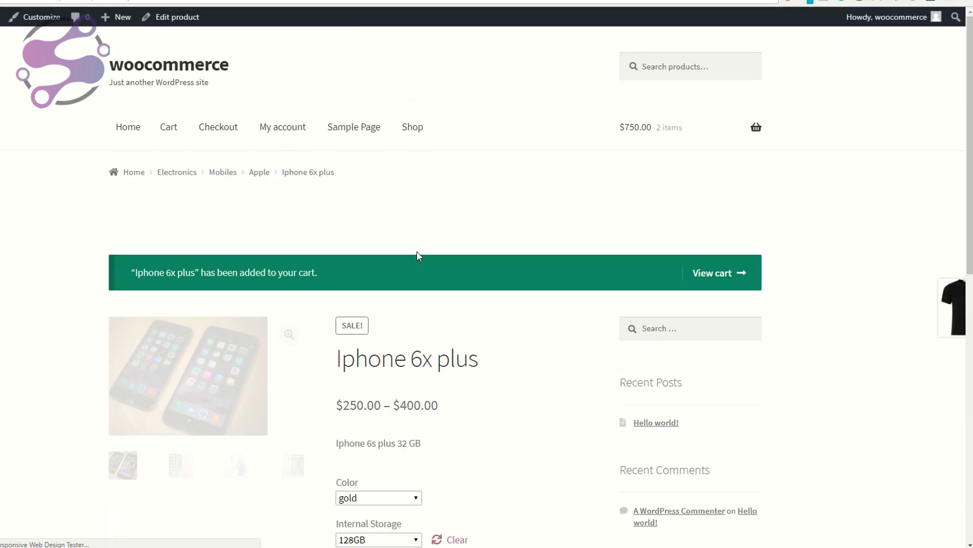
Remove the Black 64GB phone from the cart.
scroll(418, 253, down, 7)
click(419, 258)
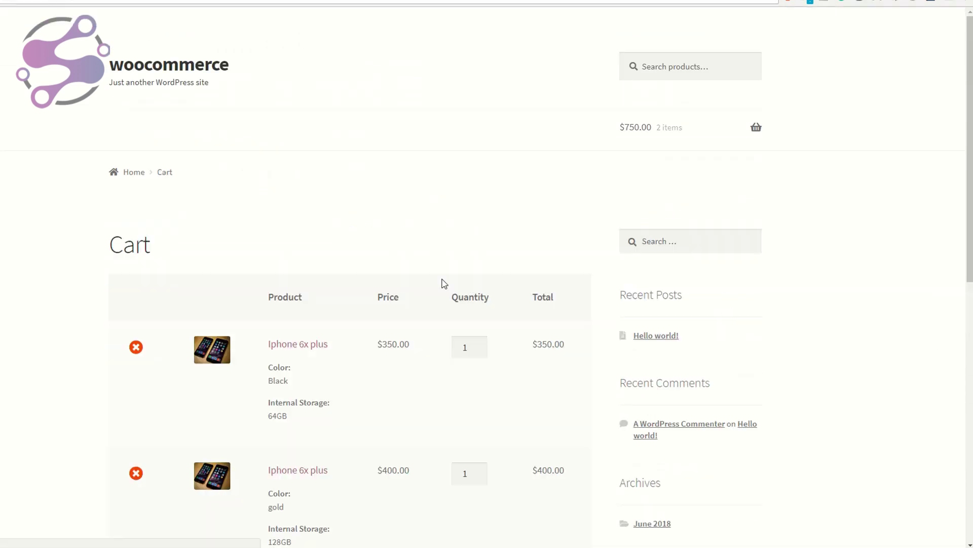
scroll(443, 282, down, 6)
scroll(454, 303, up, 3)
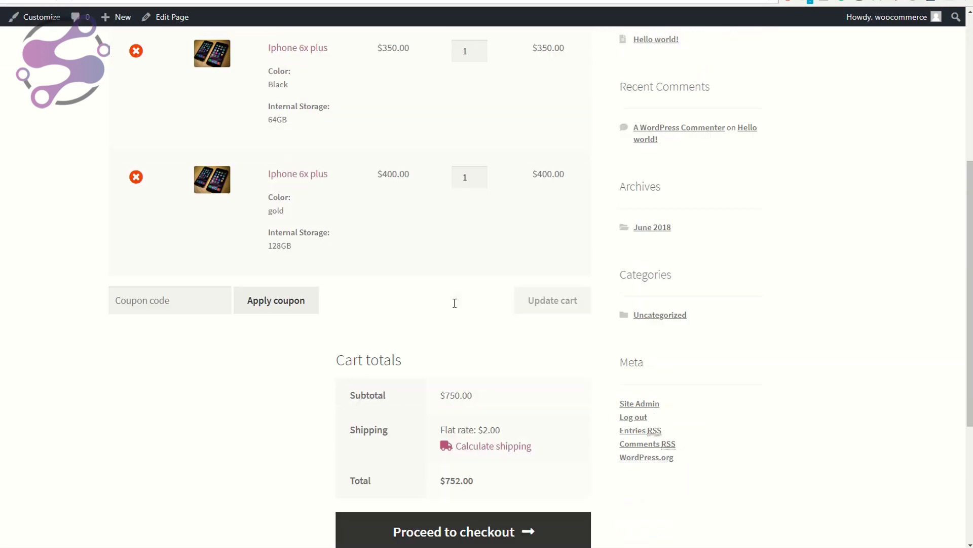
click(136, 180)
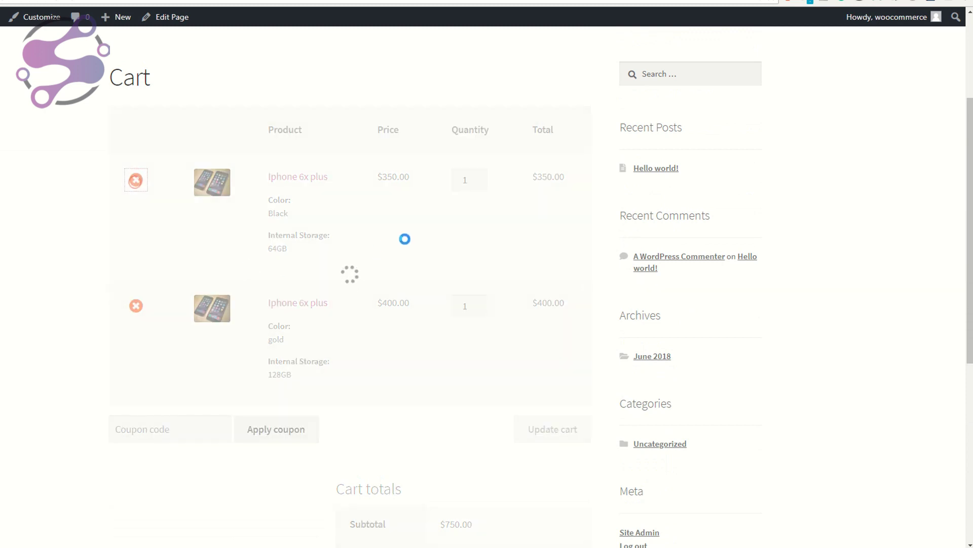
At checkout, point out the $400.00 price and 128GB storage in the order.
scroll(430, 287, down, 6)
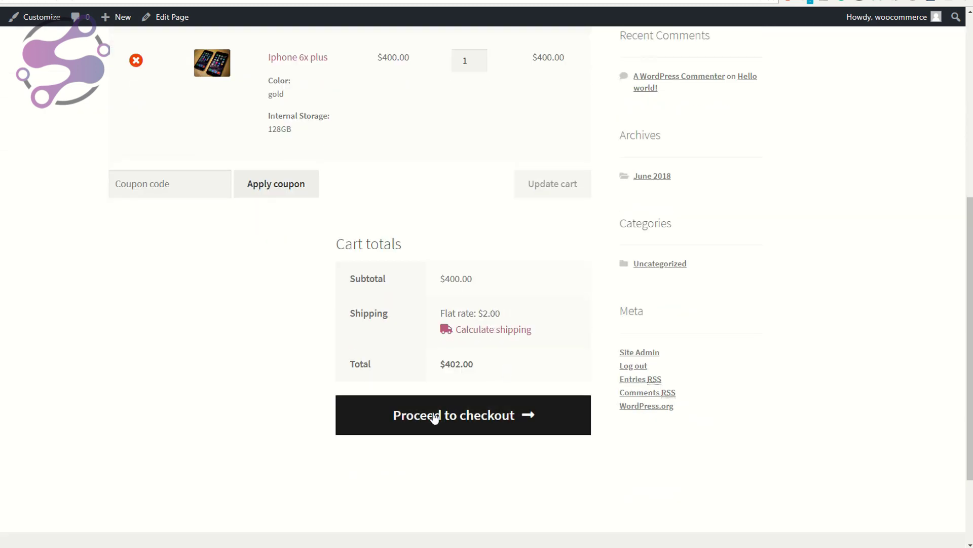
click(392, 419)
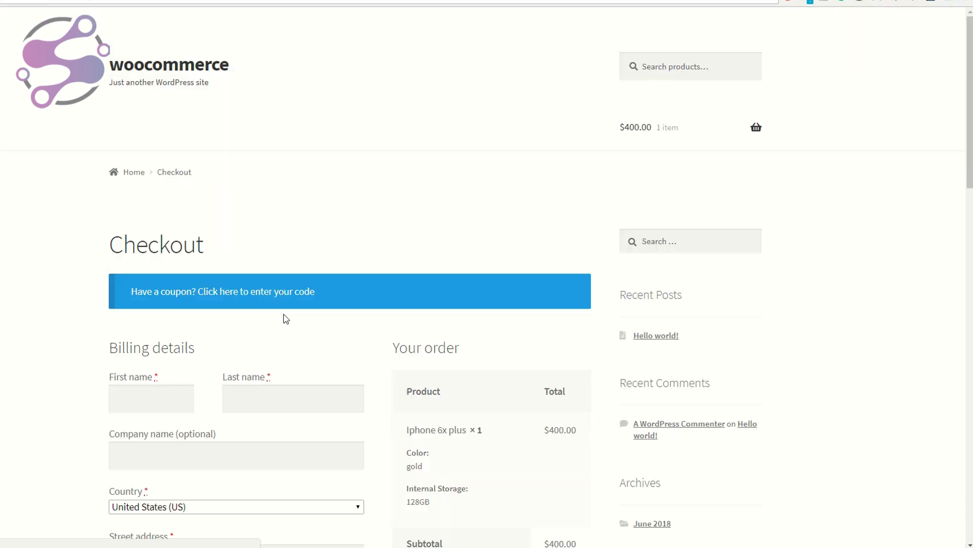
scroll(330, 341, down, 5)
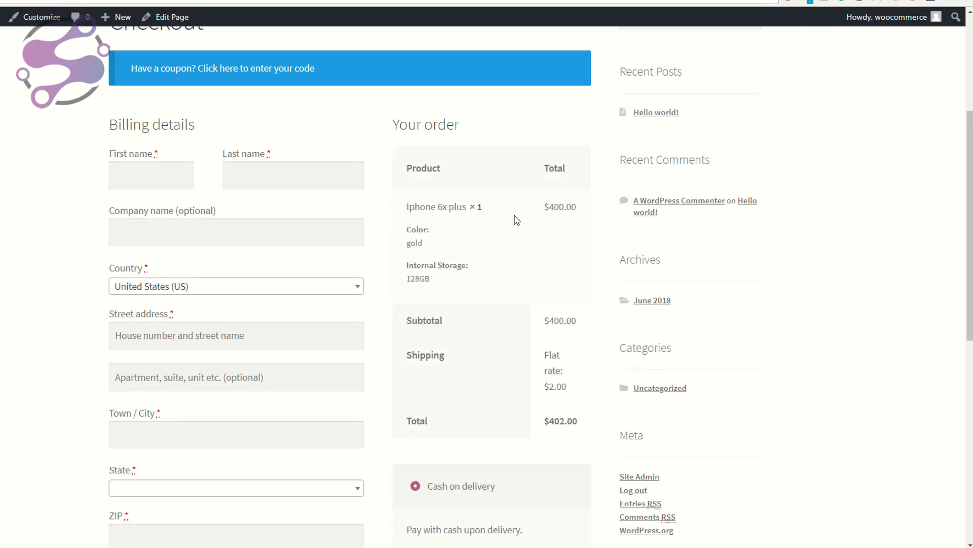
drag(546, 206, 587, 207)
click(543, 207)
drag(400, 274, 441, 279)
scroll(409, 211, up, 4)
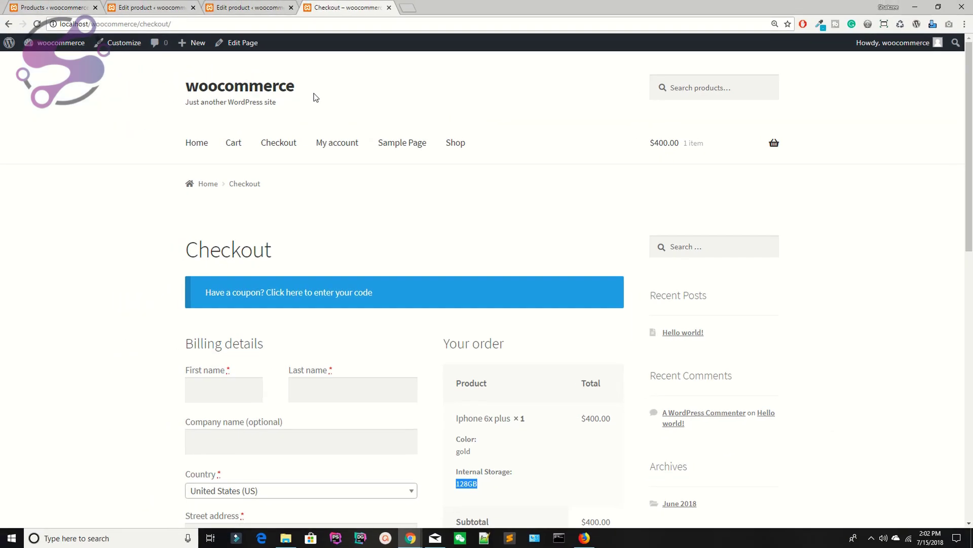
Glance at the admin products list and product editor, then return to the checkout page.
click(67, 6)
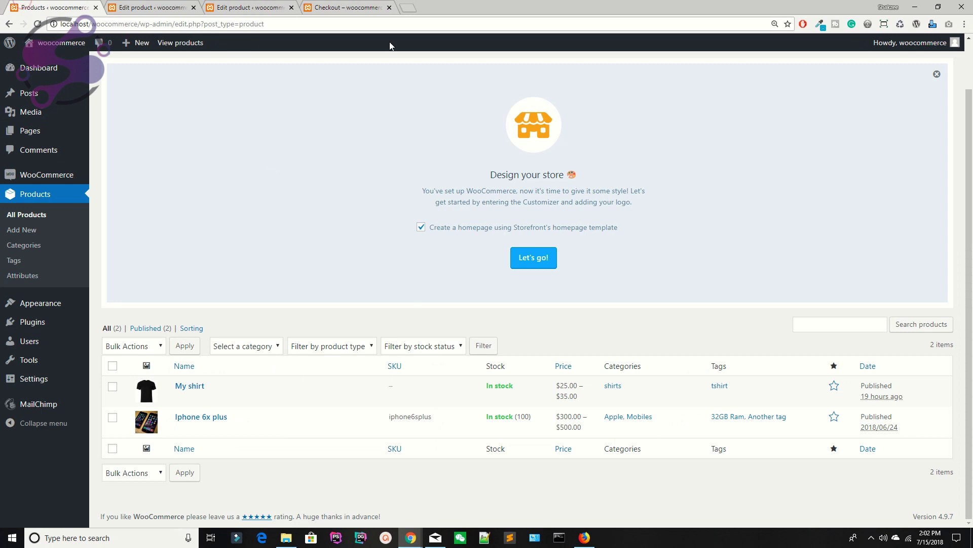
click(342, 7)
scroll(521, 280, down, 3)
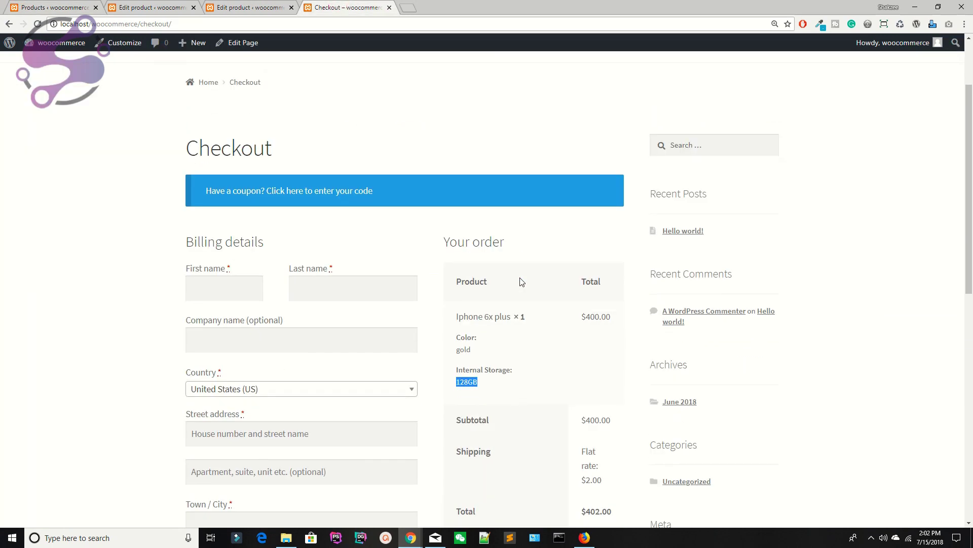
key(ctrl+shift+Tab)
key(ctrl+Tab)
scroll(320, 111, up, 1)
scroll(320, 110, up, 2)
Go to the Shop and show the Iphone 6x plus product's Reviews (0) tab.
click(456, 151)
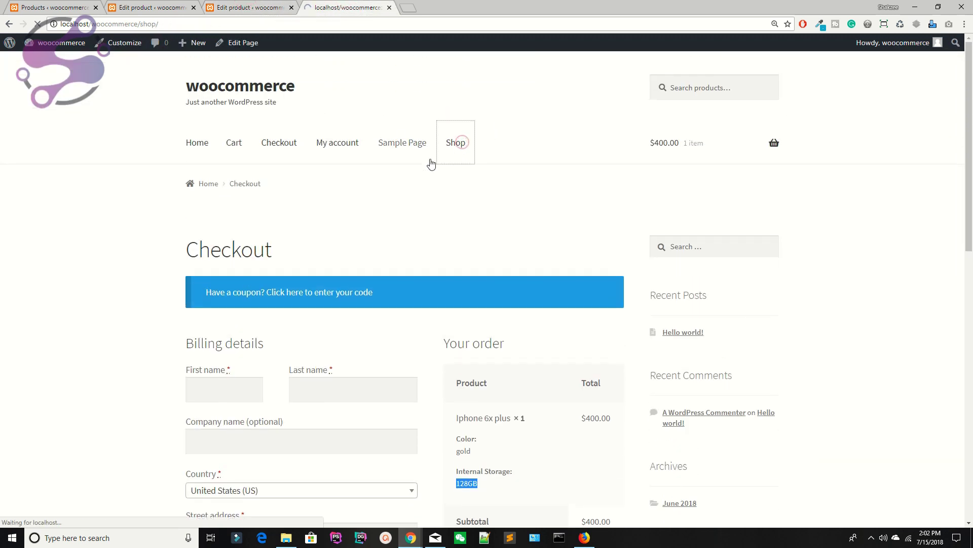
click(206, 374)
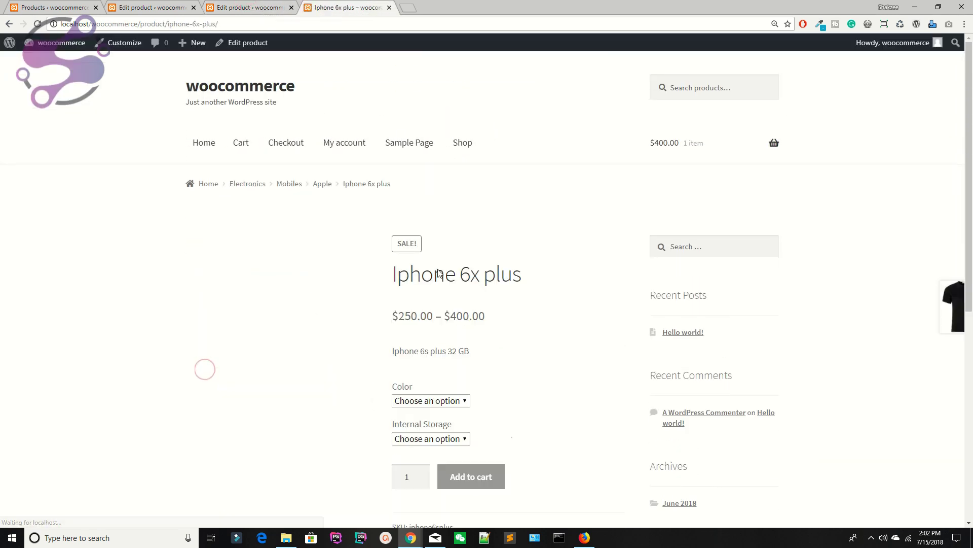
scroll(439, 272, down, 3)
scroll(439, 272, down, 3)
click(194, 330)
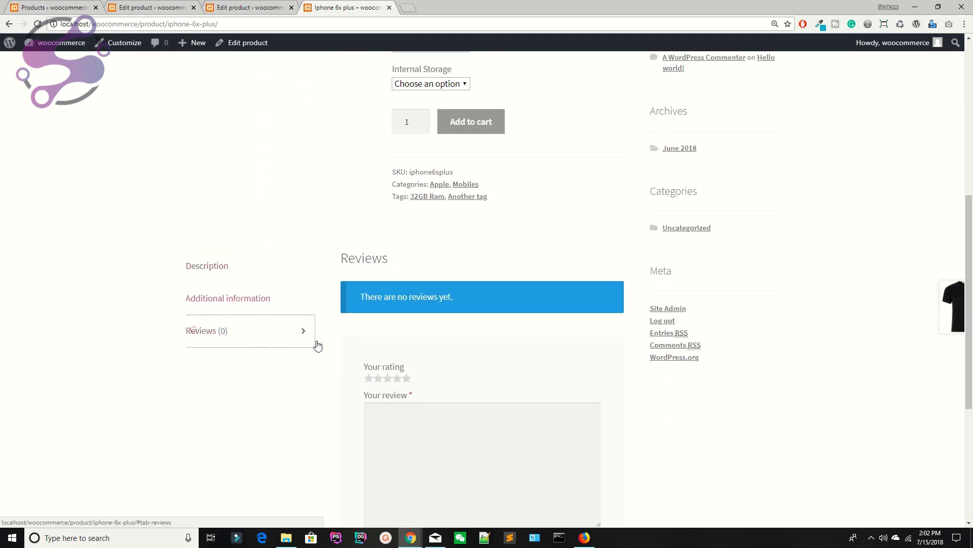
Submit a five-star review reading 'Here is my review...!'.
click(405, 379)
scroll(446, 274, down, 4)
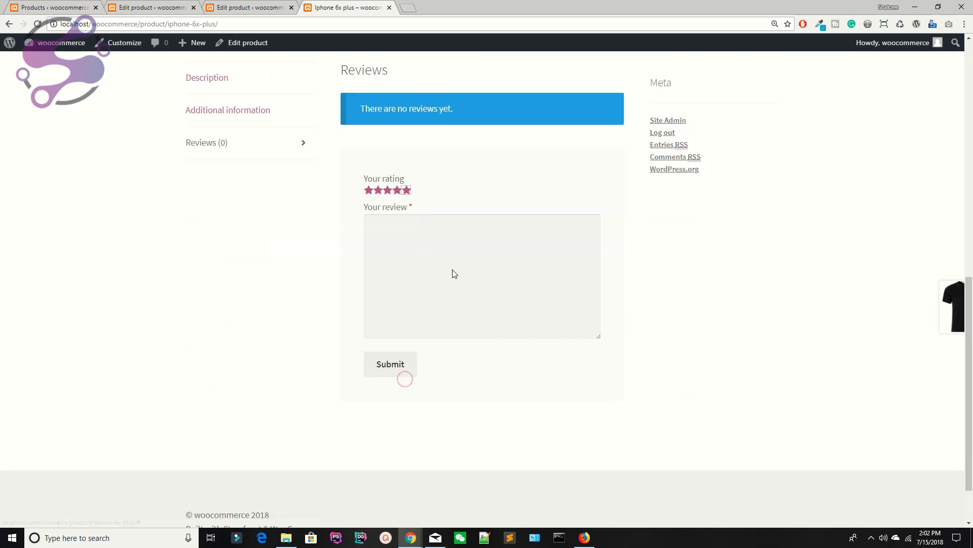
click(378, 175)
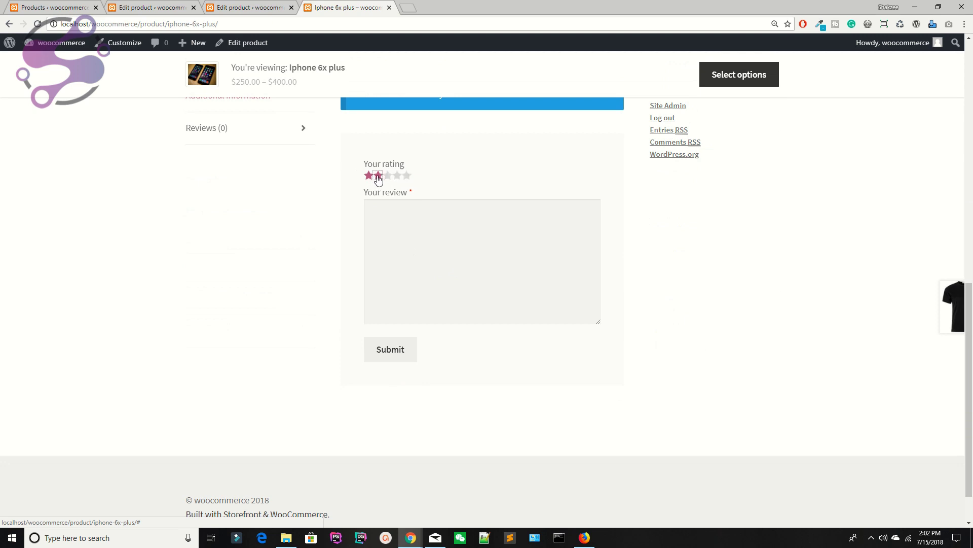
click(407, 175)
click(380, 238)
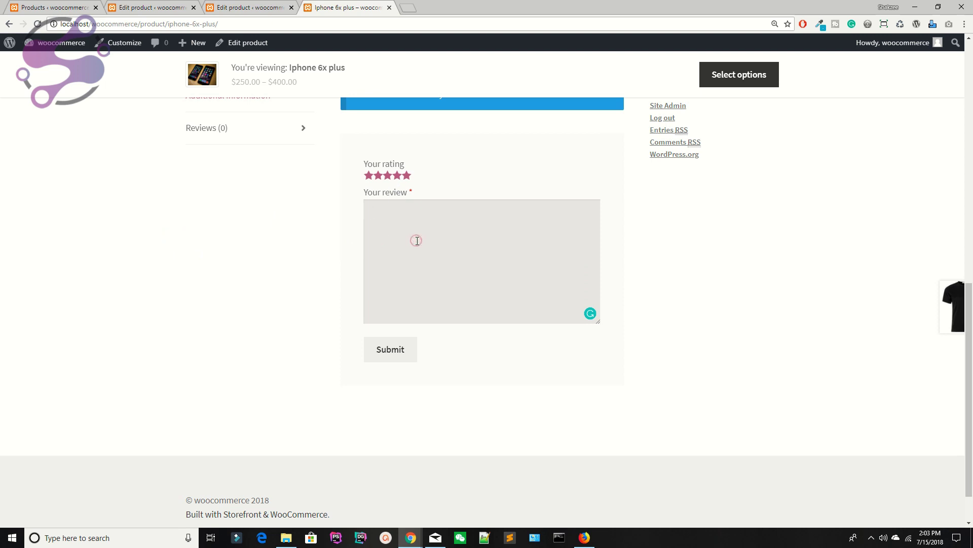
text(Here is my review)
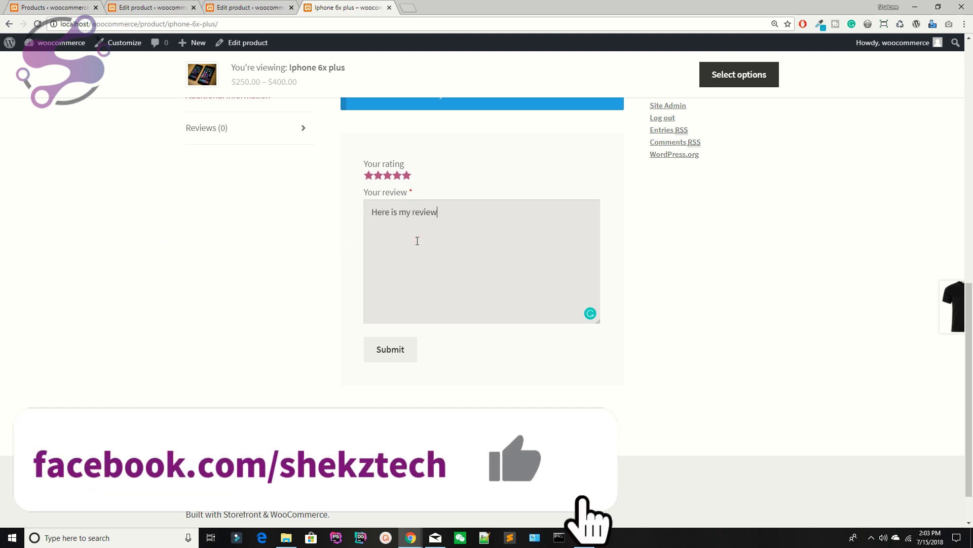
text(...!)
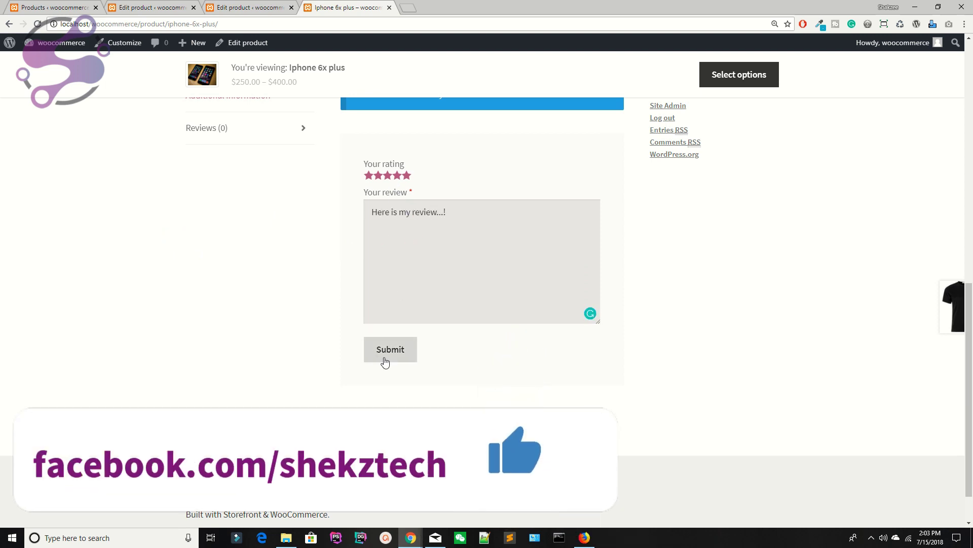
click(385, 361)
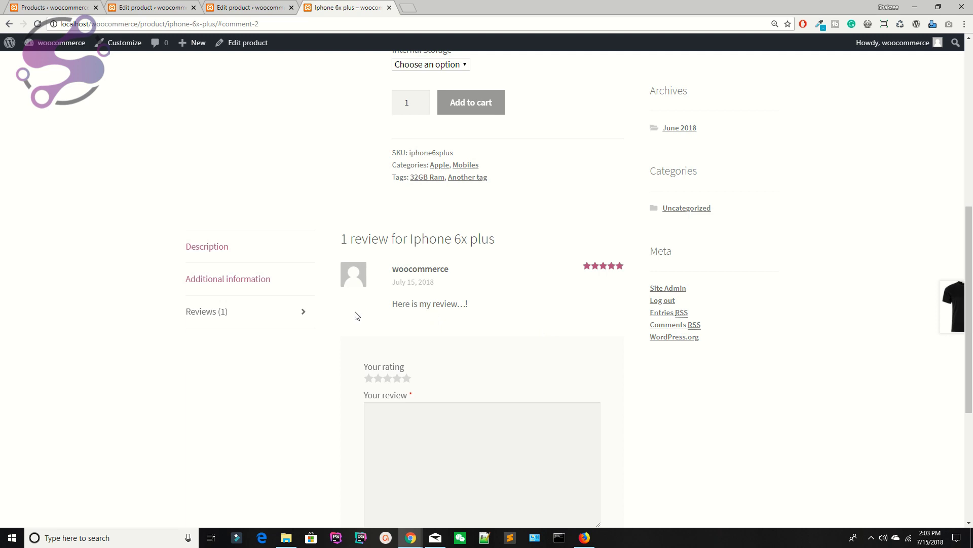
Reload the admin Products list, also replacing the product editor tab with it.
click(48, 7)
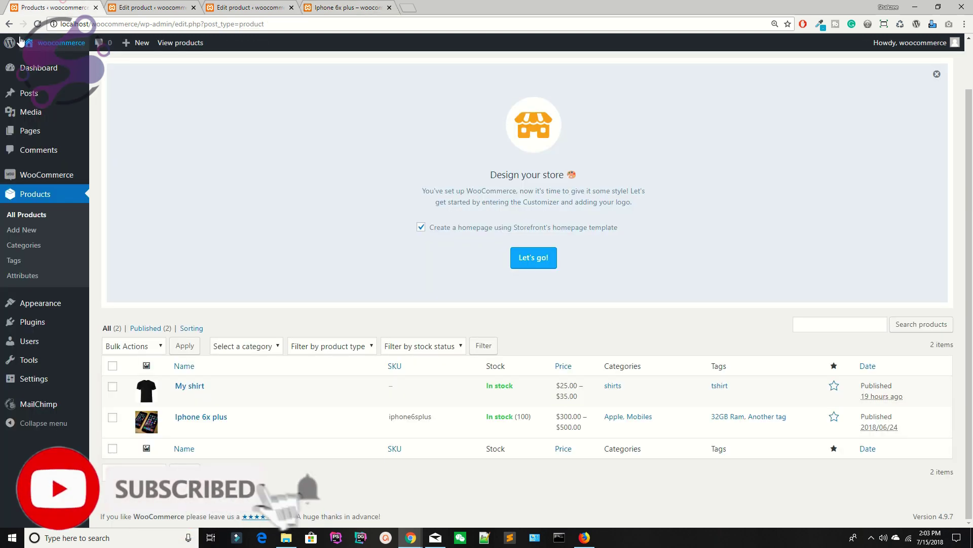
click(37, 24)
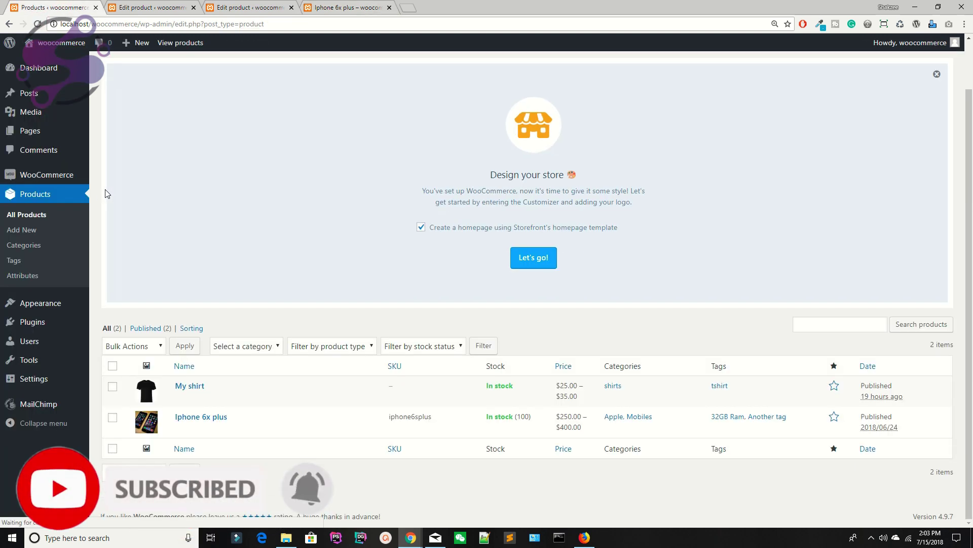
click(200, 10)
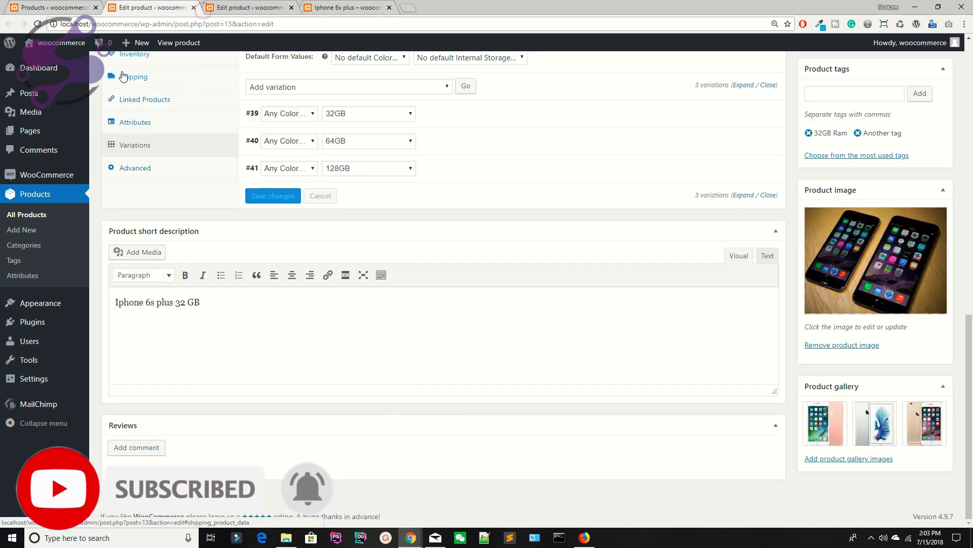
click(35, 194)
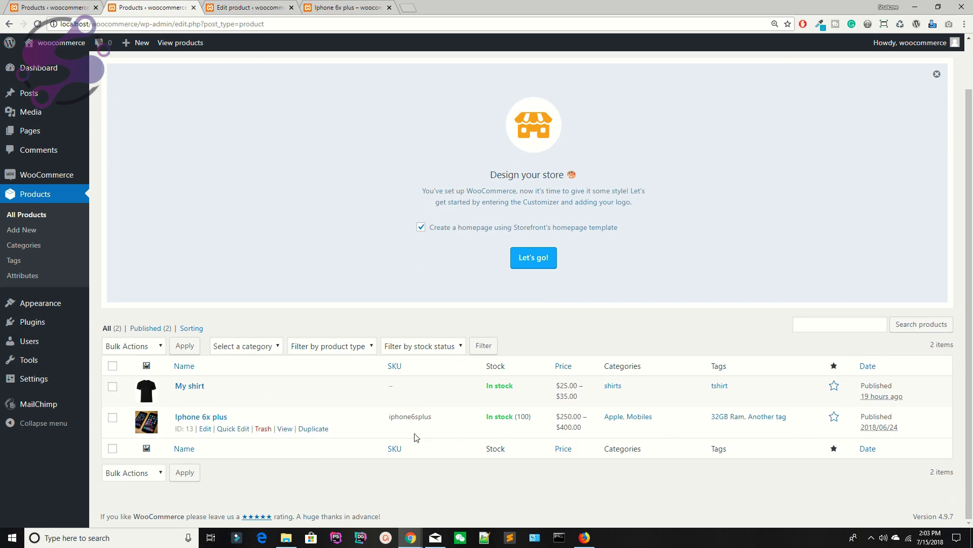
Check the reviewed Iphone 6x plus page, which now shows 1 review.
key(ctrl+4)
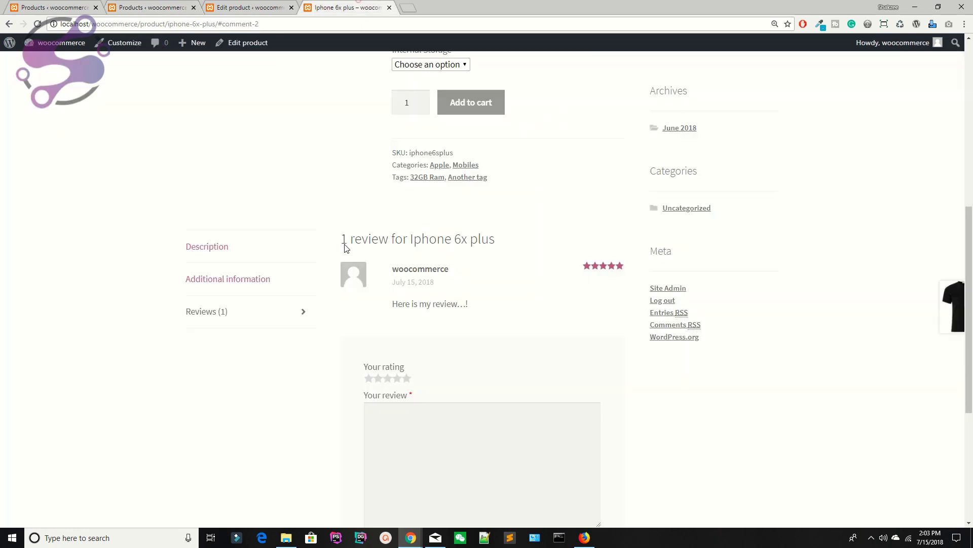
scroll(327, 276, down, 1)
scroll(455, 220, up, 2)
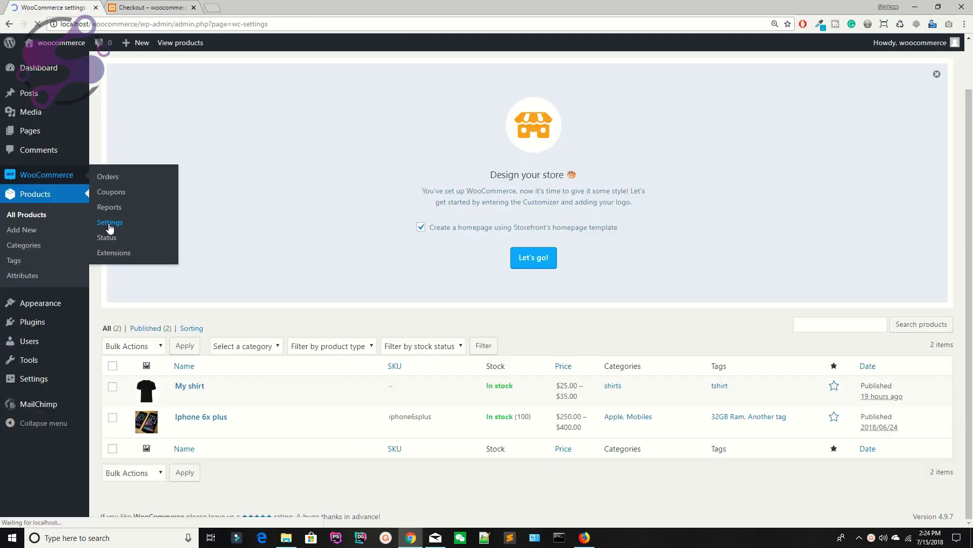
Open WooCommerce Settings and its Payments tab.
click(113, 220)
scroll(510, 234, down, 3)
scroll(250, 230, up, 4)
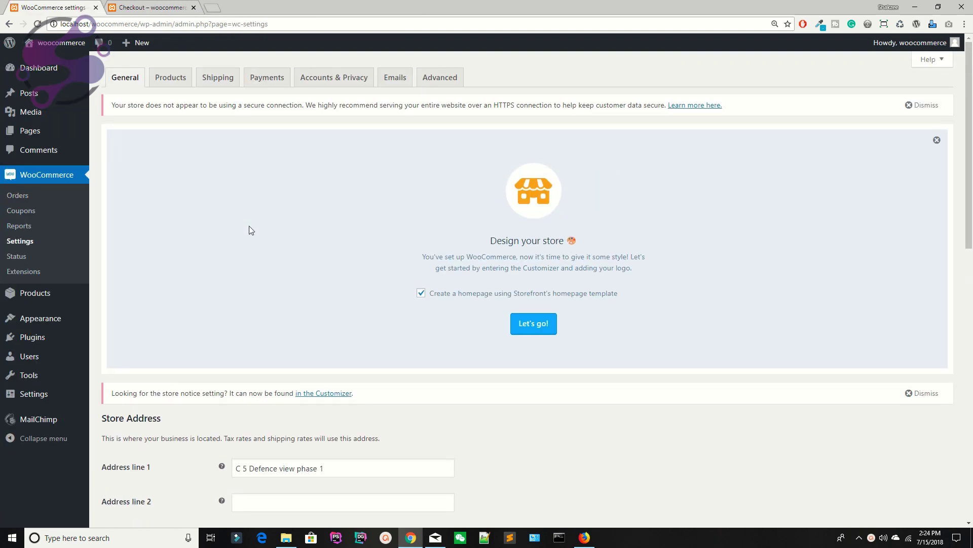
click(267, 81)
scroll(142, 408, down, 2)
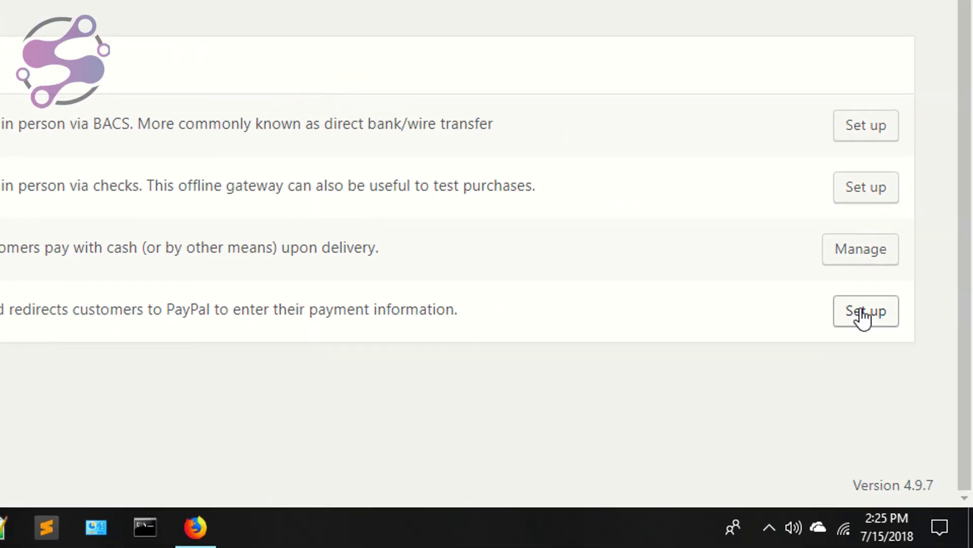
Start the PayPal Standard setup and scroll through its options.
click(872, 310)
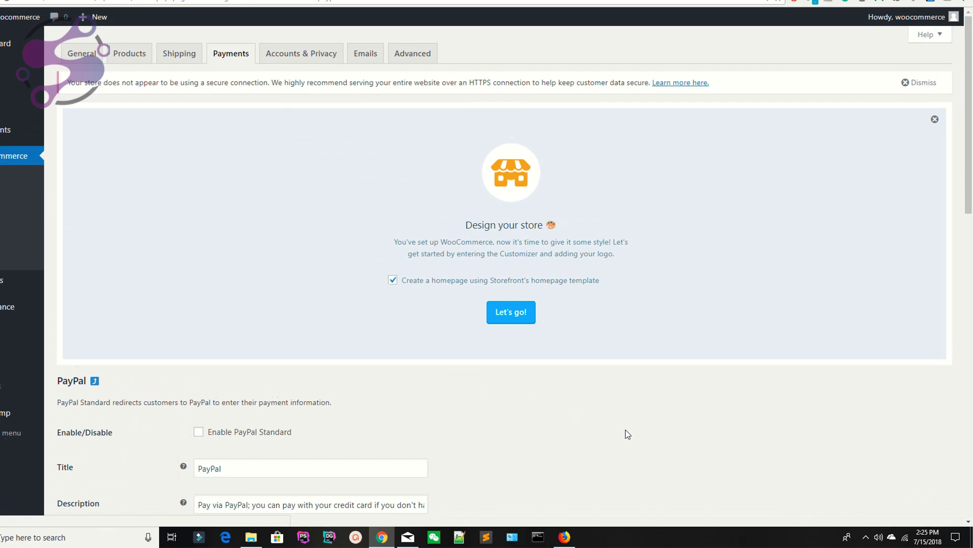
scroll(626, 430, down, 5)
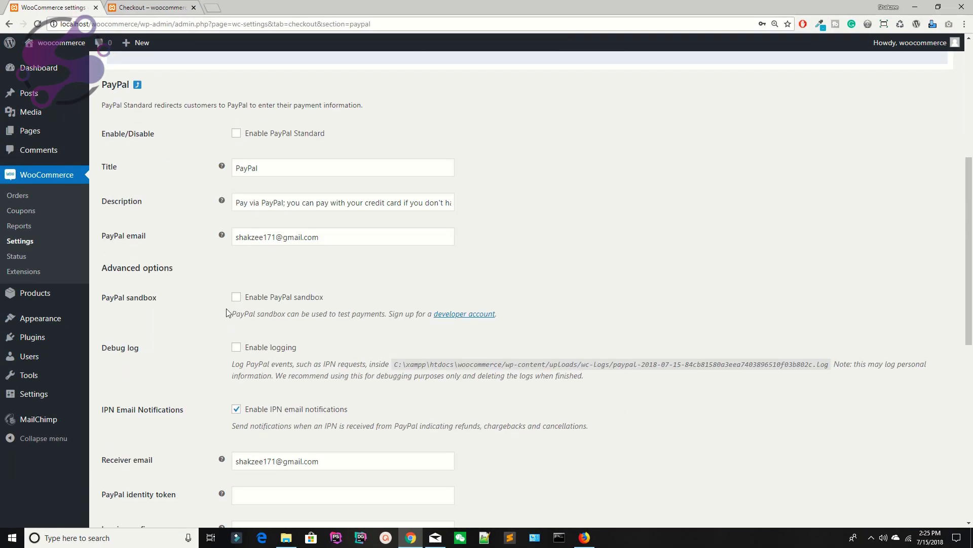
scroll(231, 307, up, 6)
scroll(231, 308, down, 15)
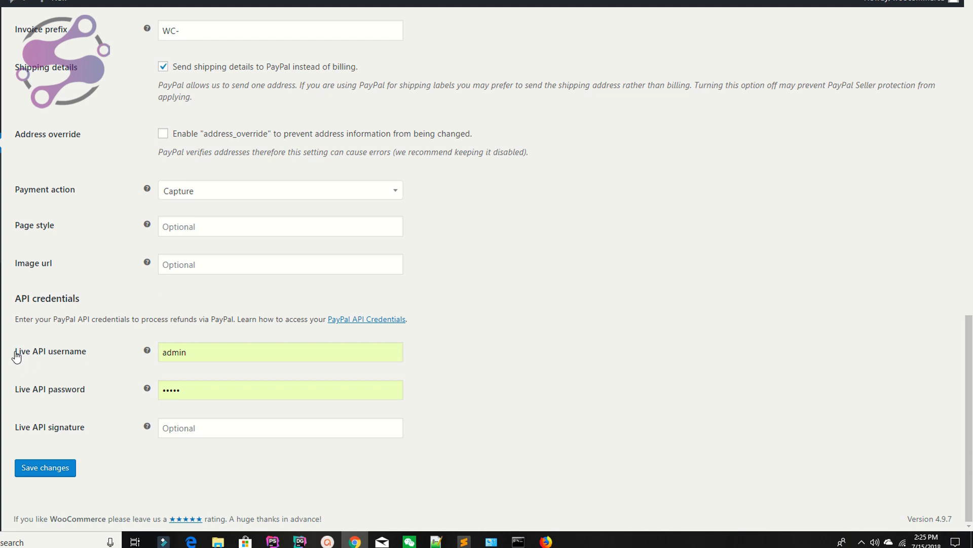
Highlight the Live API username, password and signature labels in the PayPal settings.
drag(15, 355, 86, 357)
drag(15, 389, 99, 392)
click(26, 424)
drag(26, 425, 114, 428)
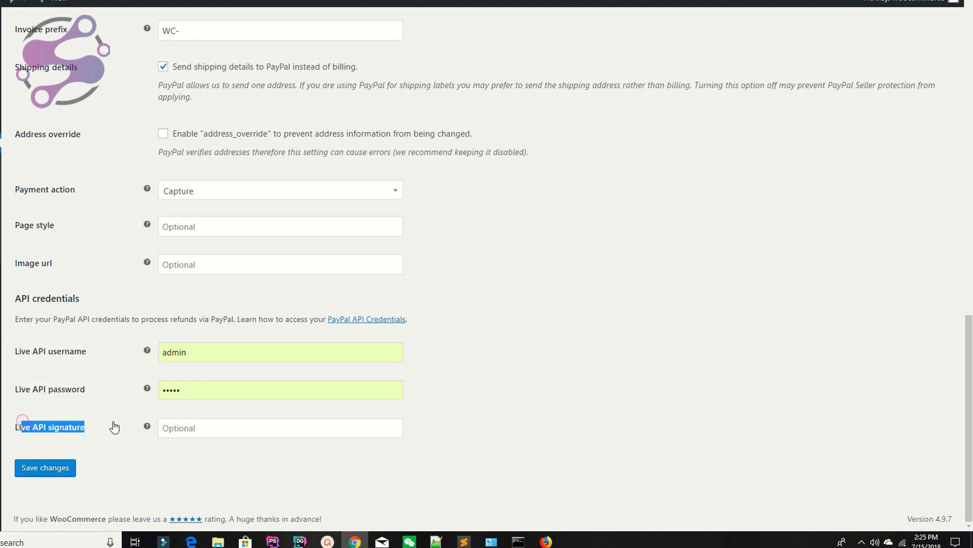
scroll(622, 302, up, 10)
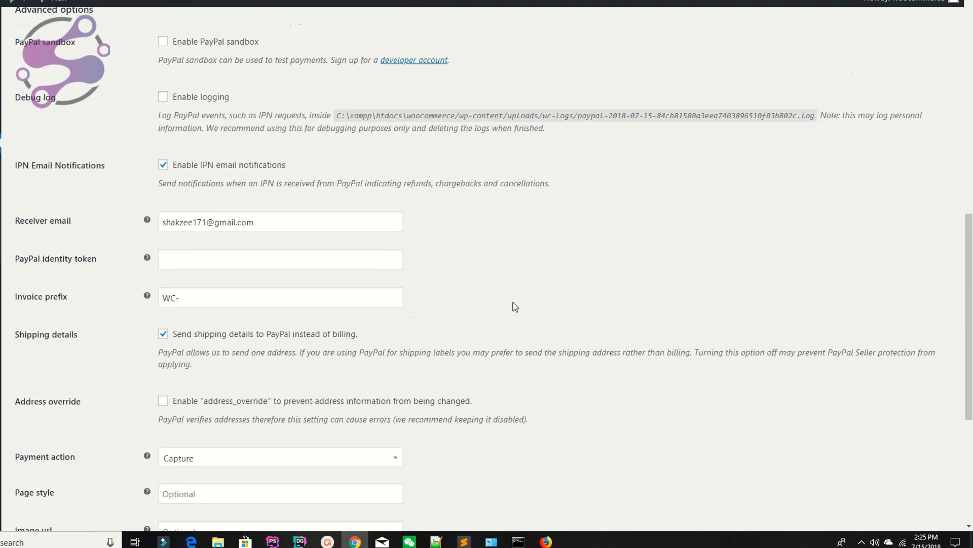
scroll(515, 307, up, 5)
scroll(510, 307, down, 8)
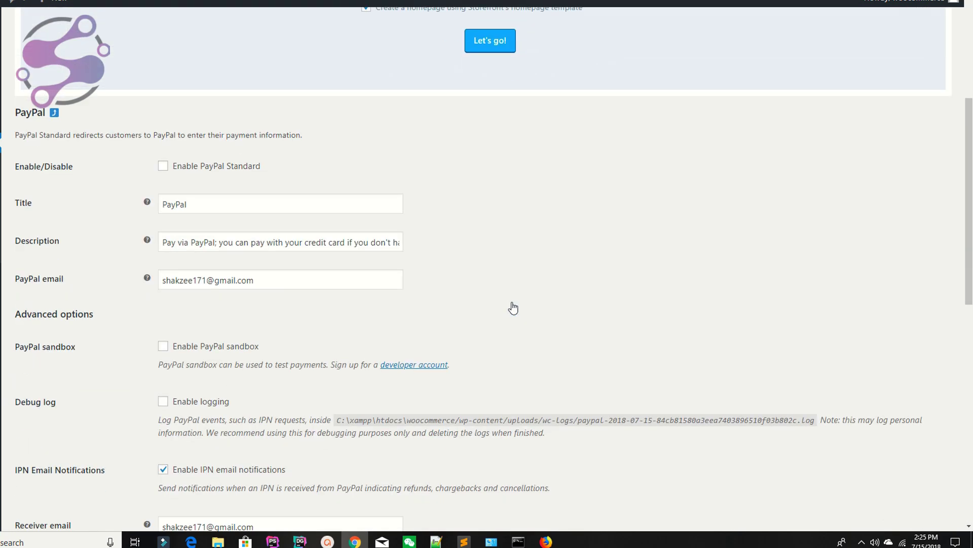
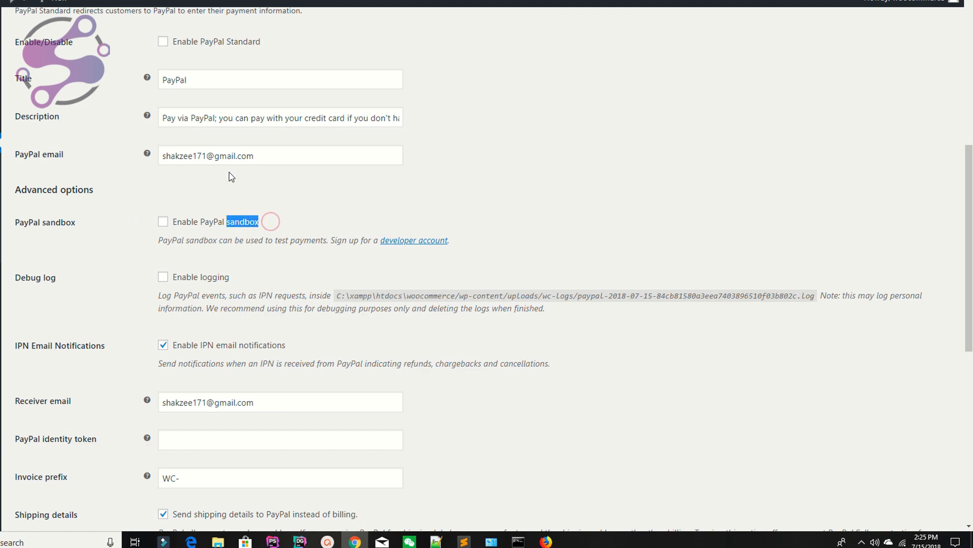
Search Google for sandbox paypal and briefly view the PayPal Developer sandbox accounts page.
key(ctrl+c)
key(ctrl+t)
key(ctrl+v)
text(pay)
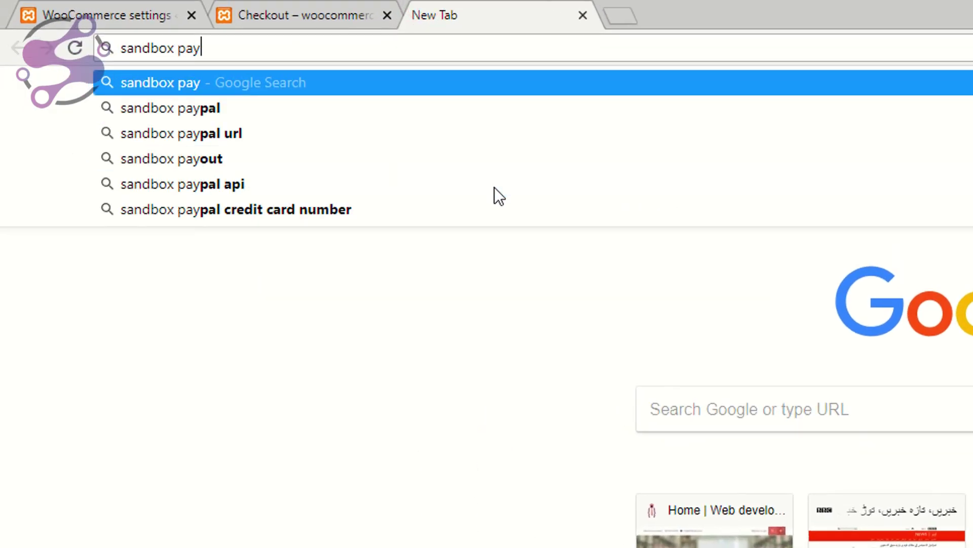
key(Down)
key(Return)
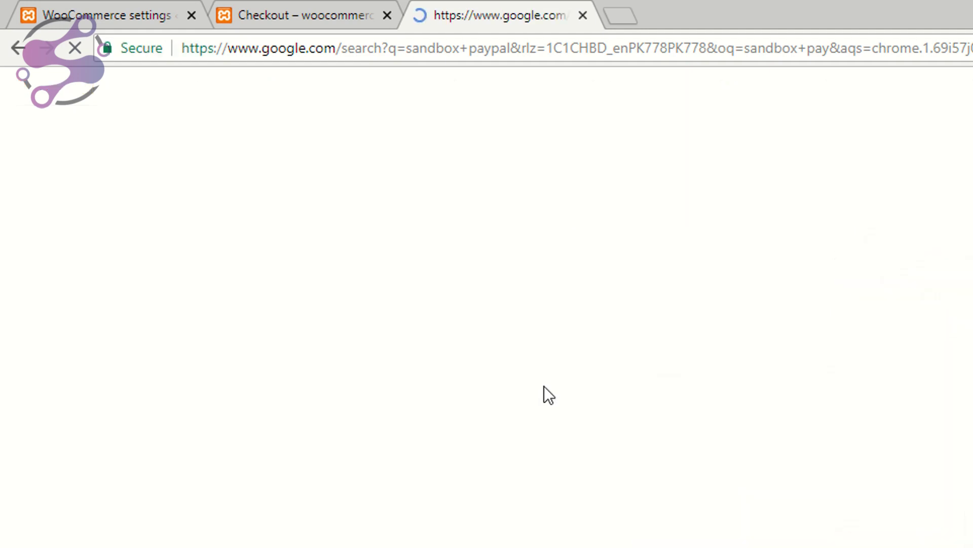
click(210, 253)
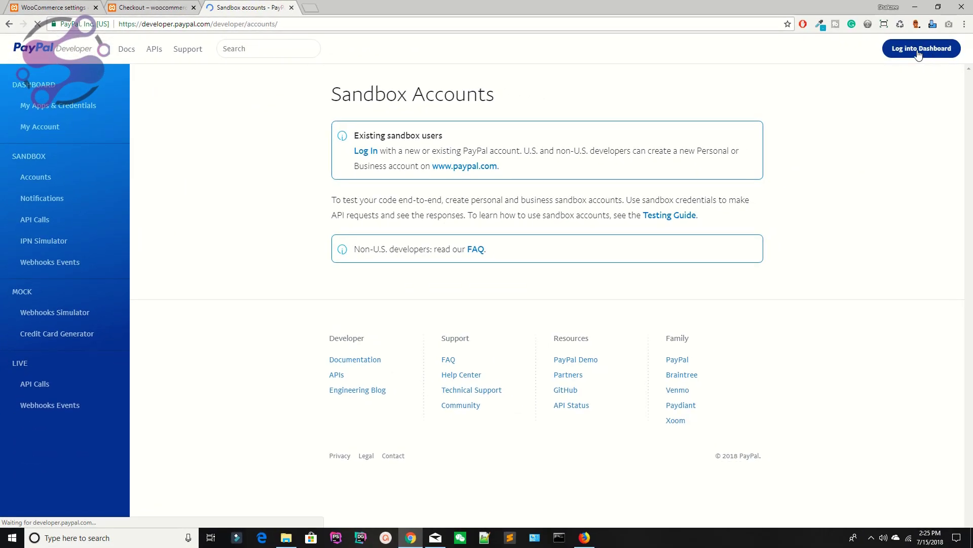
click(291, 8)
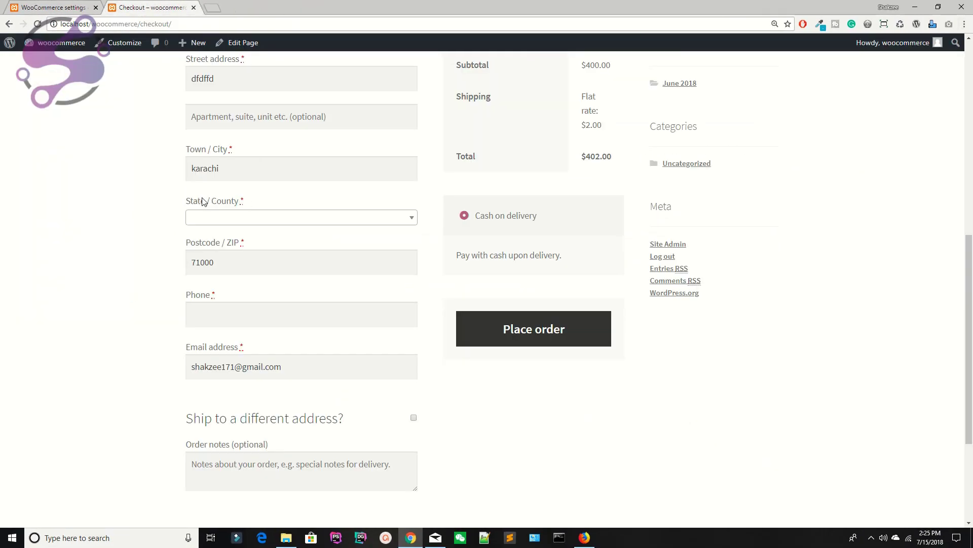
click(54, 7)
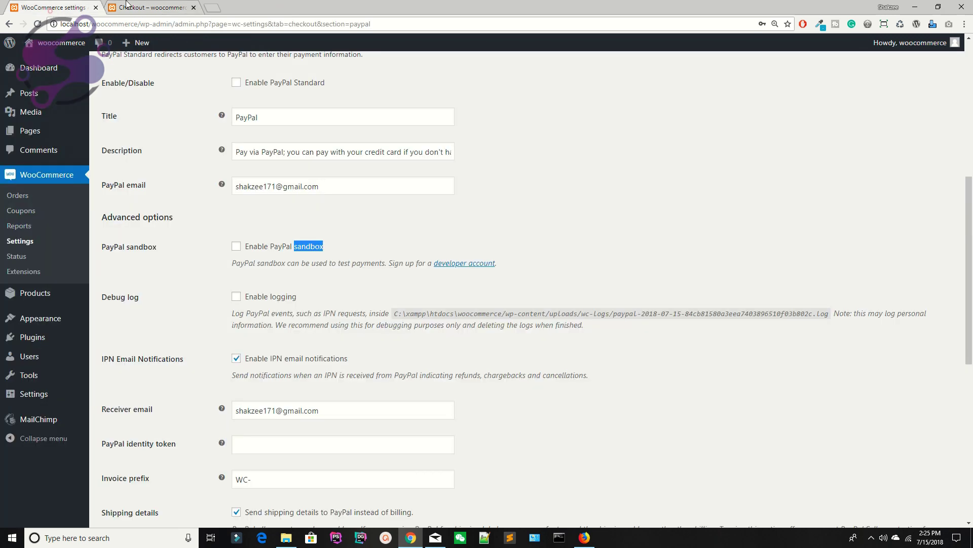
click(129, 7)
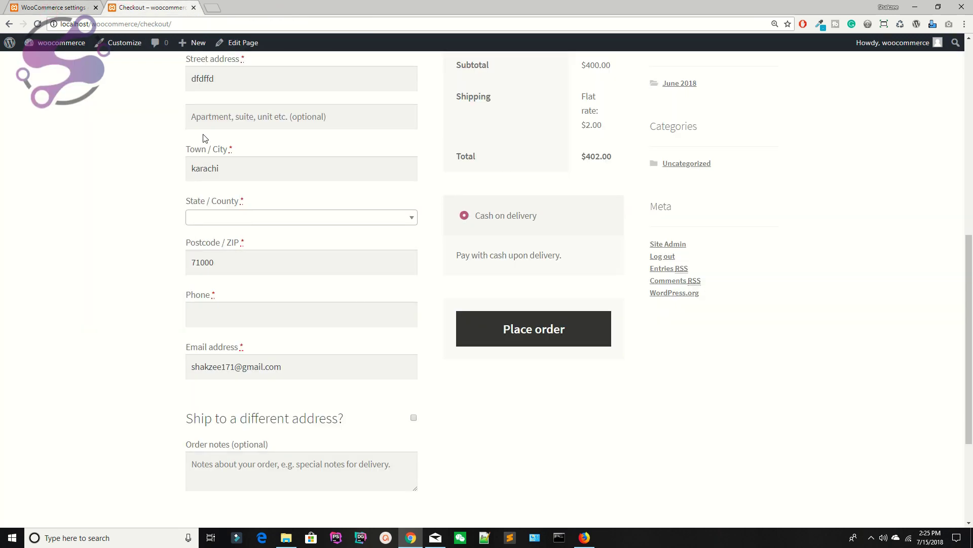
click(65, 6)
scroll(203, 117, up, 2)
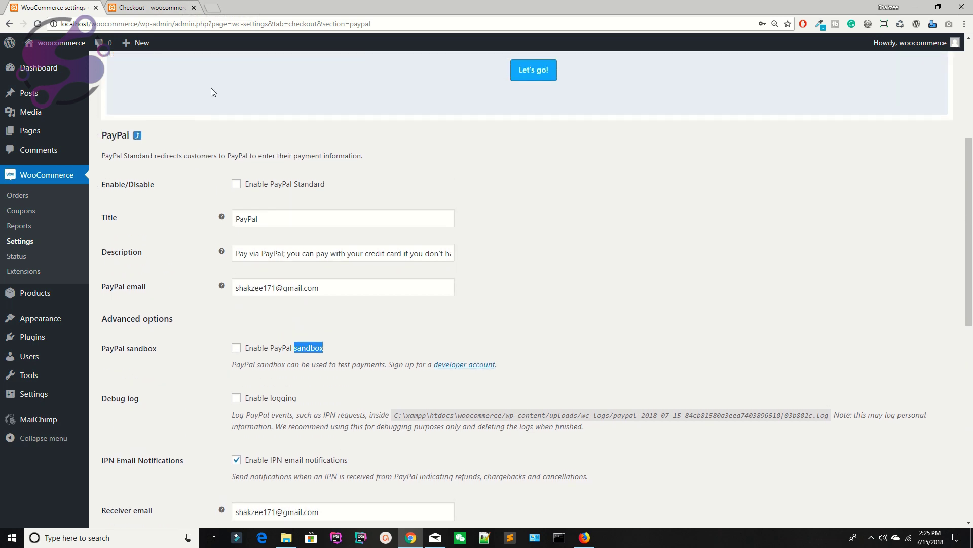
Search Google for paypal, open the PayPal home page and sign in.
key(ctrl+t)
text(payap)
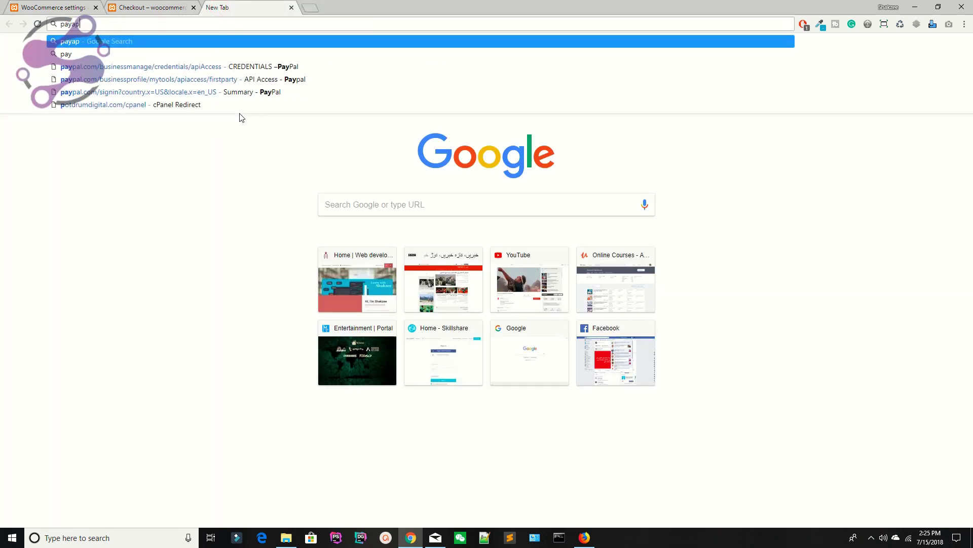
key(Down)
key(Return)
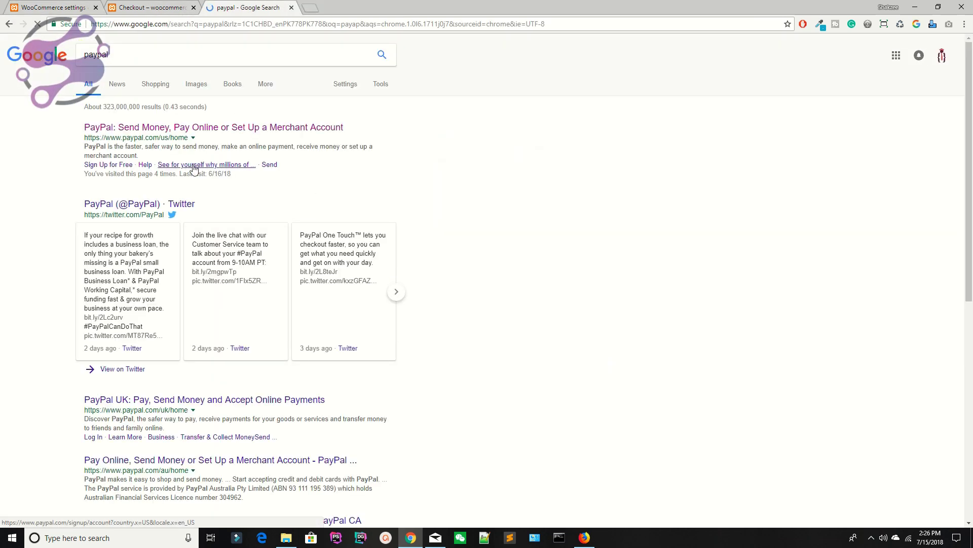
click(120, 127)
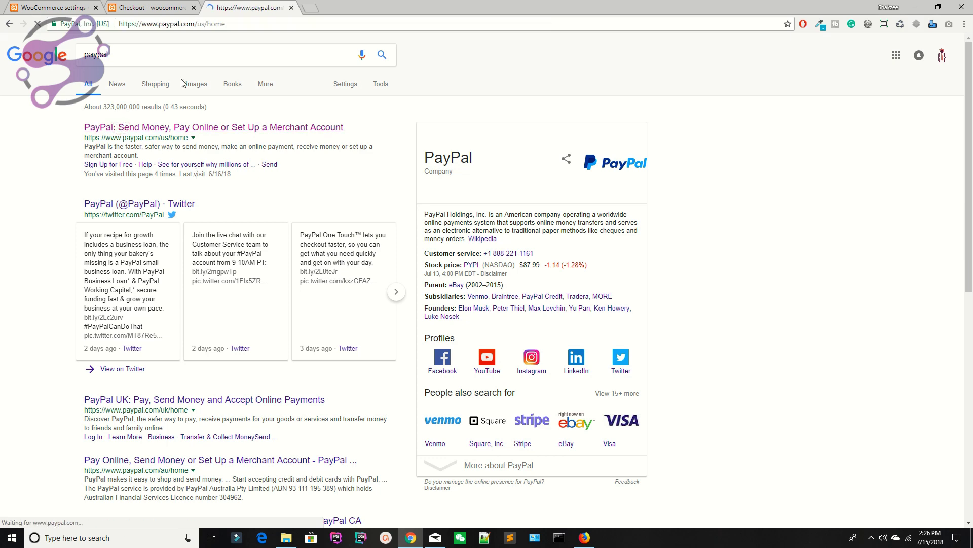
click(164, 4)
key(ctrl+Tab)
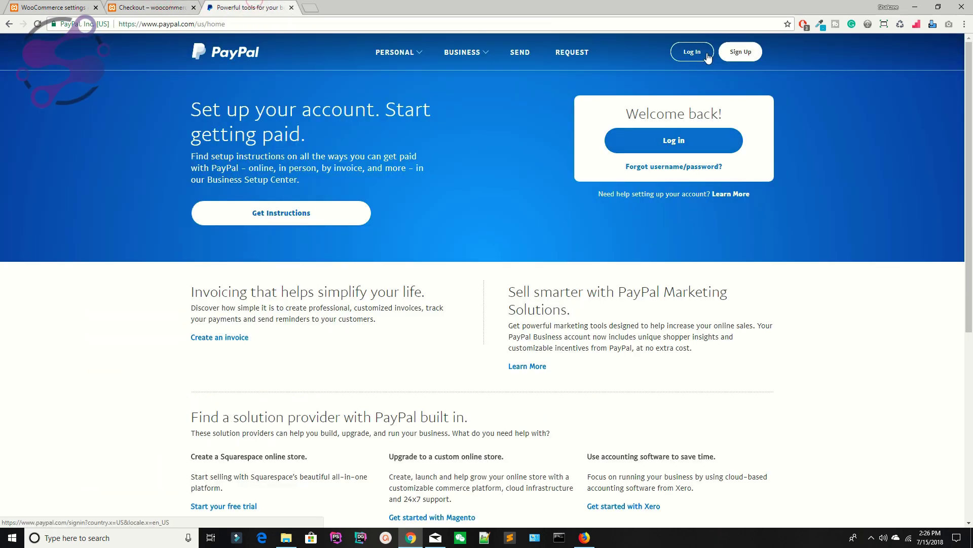
click(471, 162)
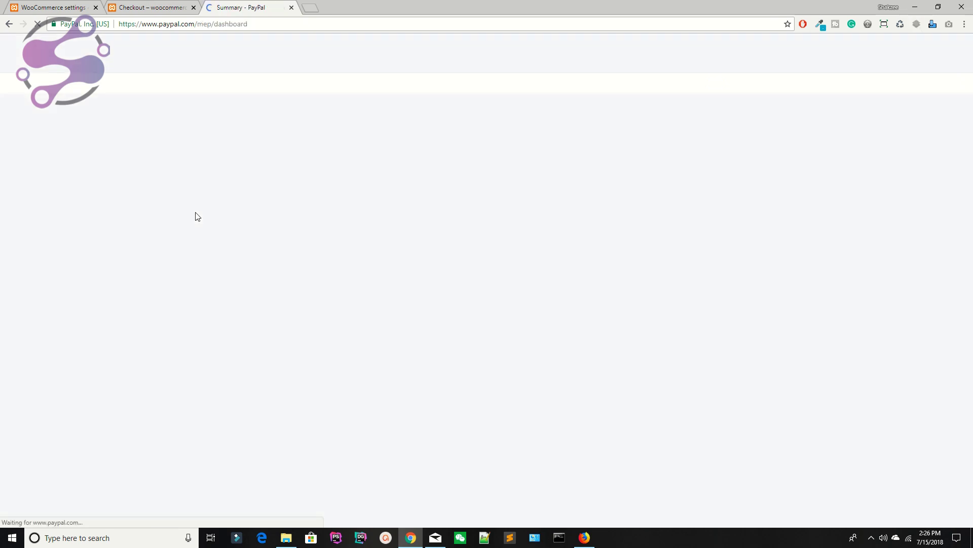
Go to Tools > All Tools and manage the classic NVP/SOAP API credentials.
click(426, 56)
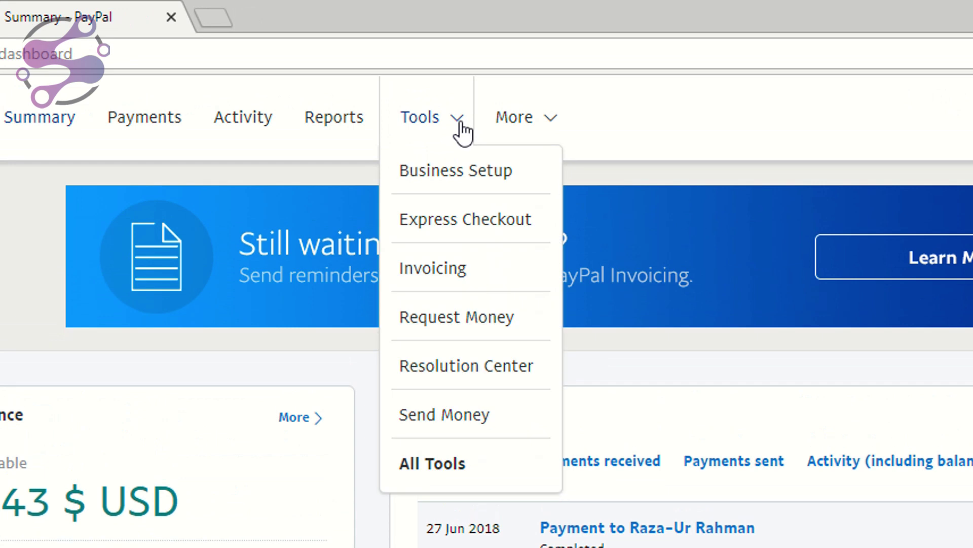
click(409, 462)
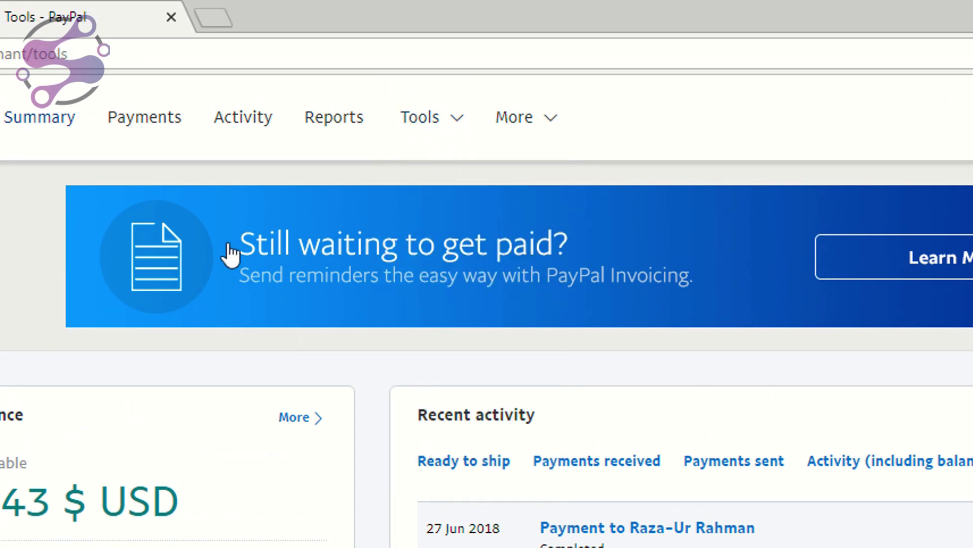
scroll(369, 462, down, 5)
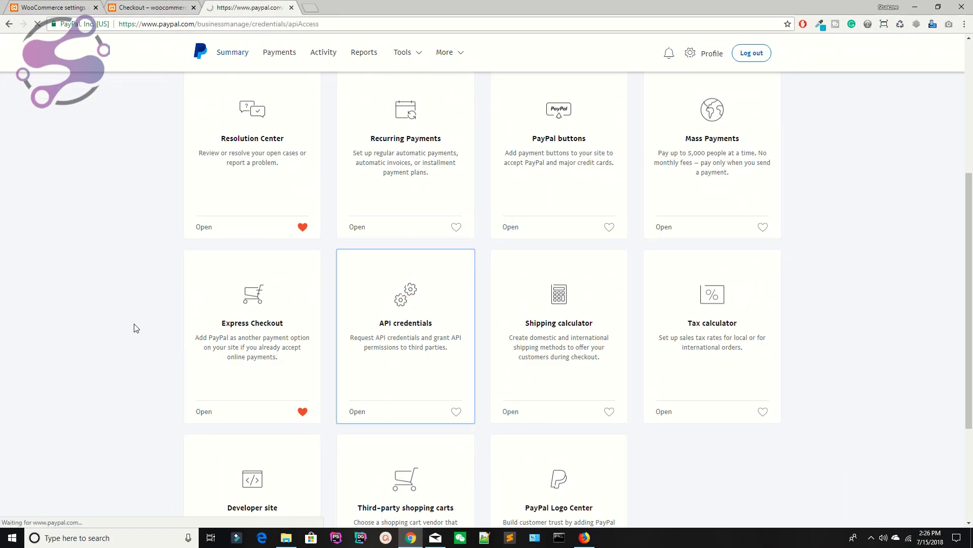
scroll(133, 326, down, 5)
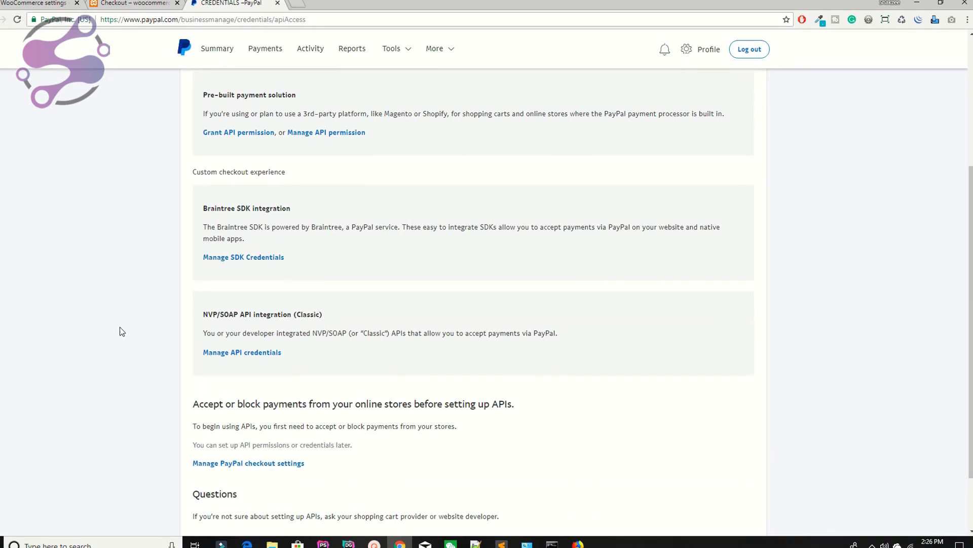
scroll(120, 332, down, 1)
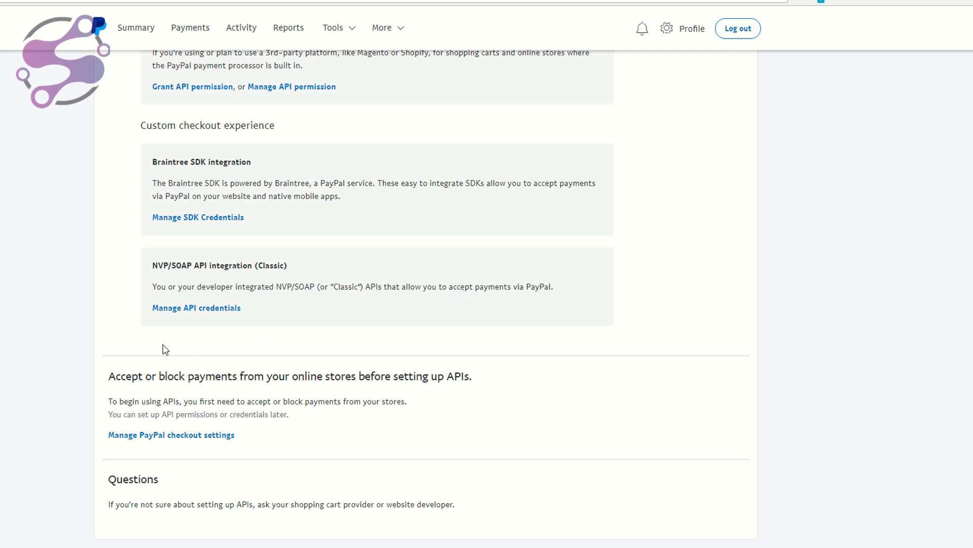
click(177, 310)
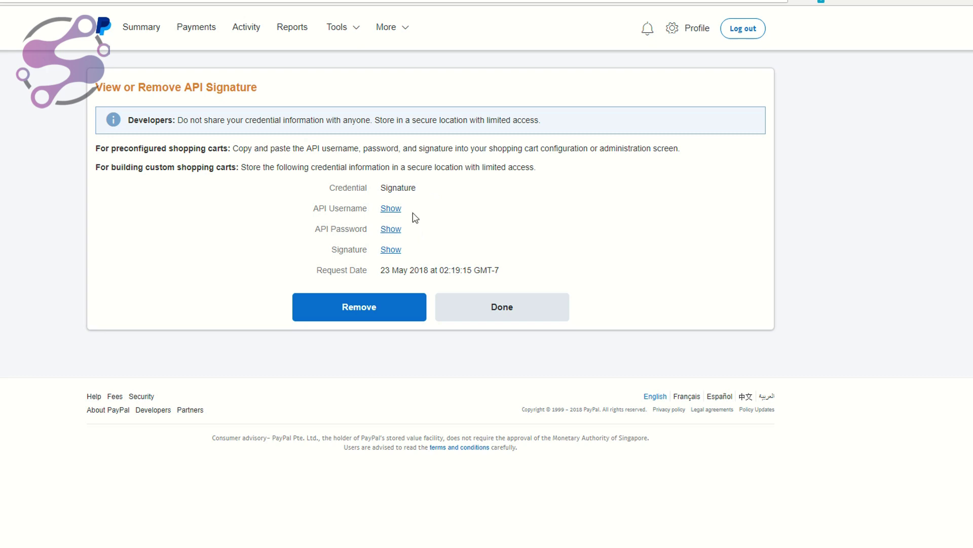
Replace the Live API username 'admin' with 'sandbox' in the WooCommerce PayPal settings.
drag(278, 203, 409, 248)
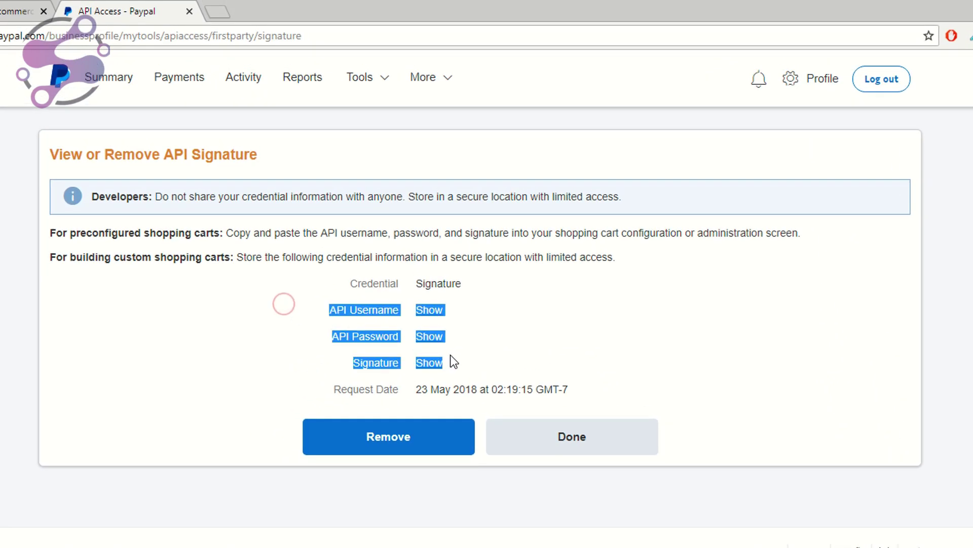
click(556, 330)
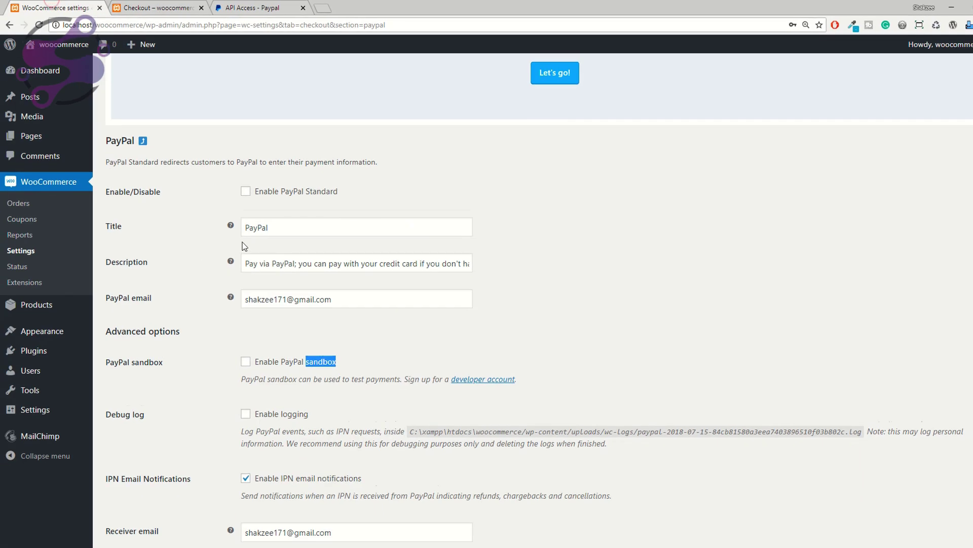
scroll(242, 246, down, 6)
scroll(242, 246, down, 4)
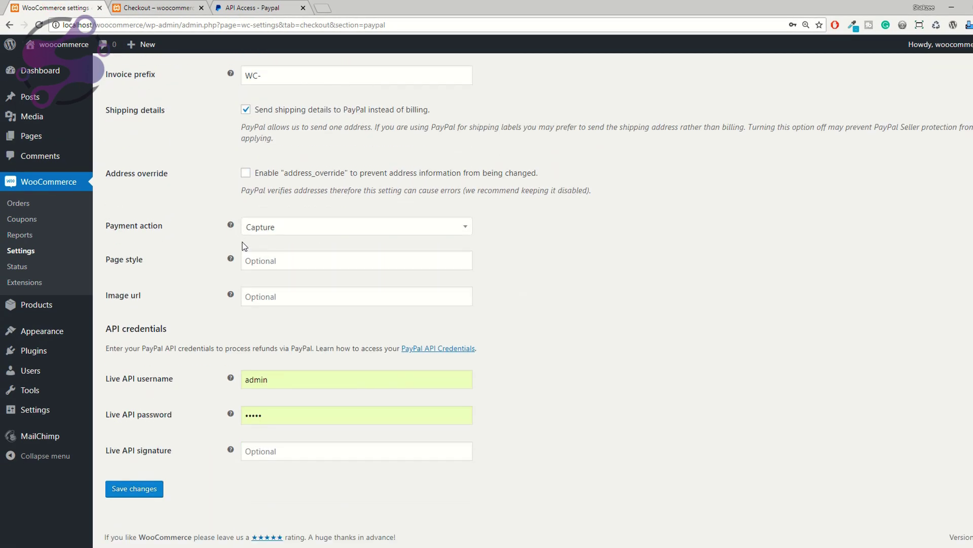
double_click(274, 380)
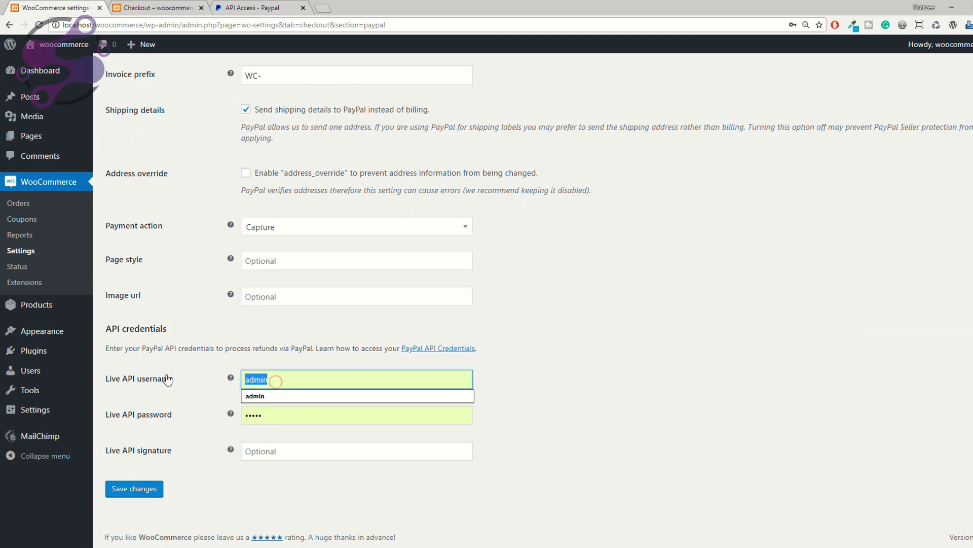
text(sandbox)
Compare the Live API credential fields against PayPal's API signature page.
click(254, 7)
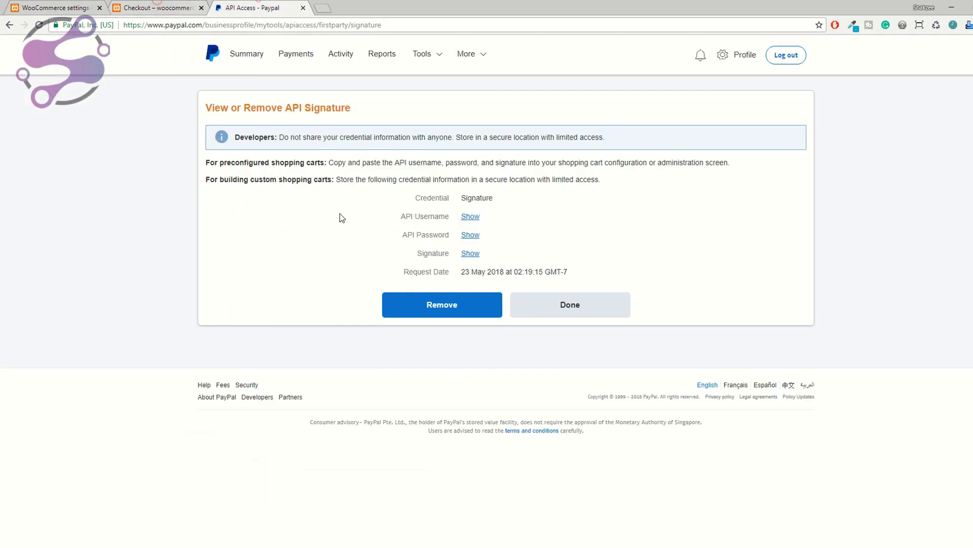
drag(399, 218, 449, 217)
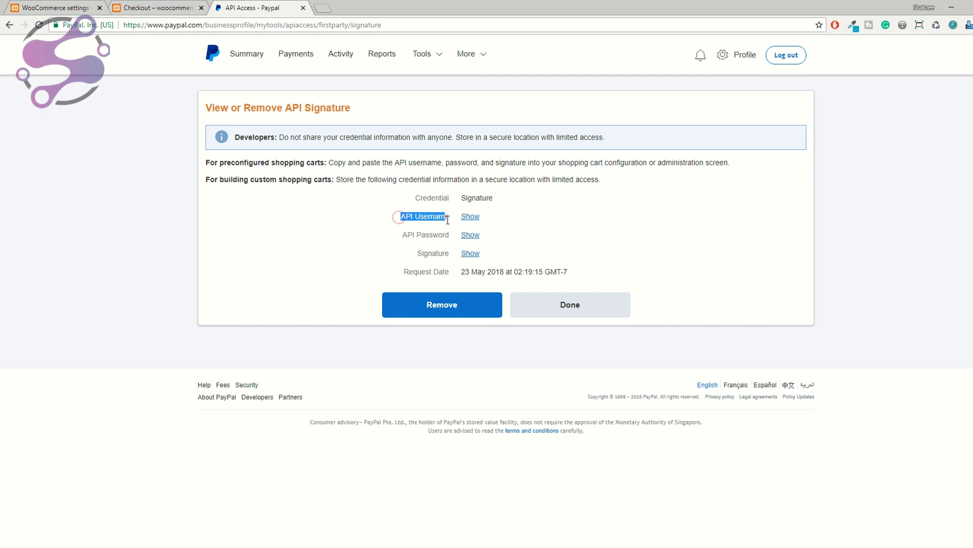
click(44, 6)
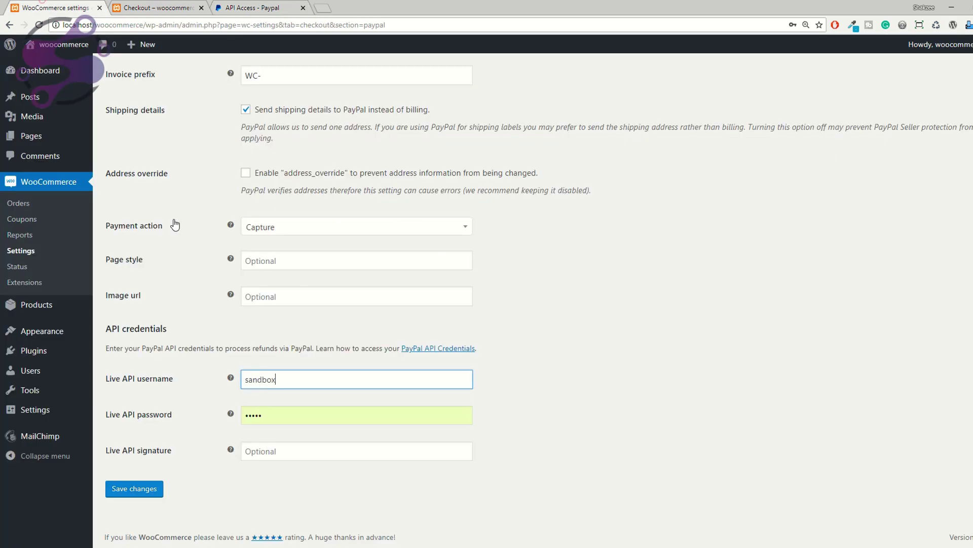
click(284, 390)
click(194, 10)
click(247, 6)
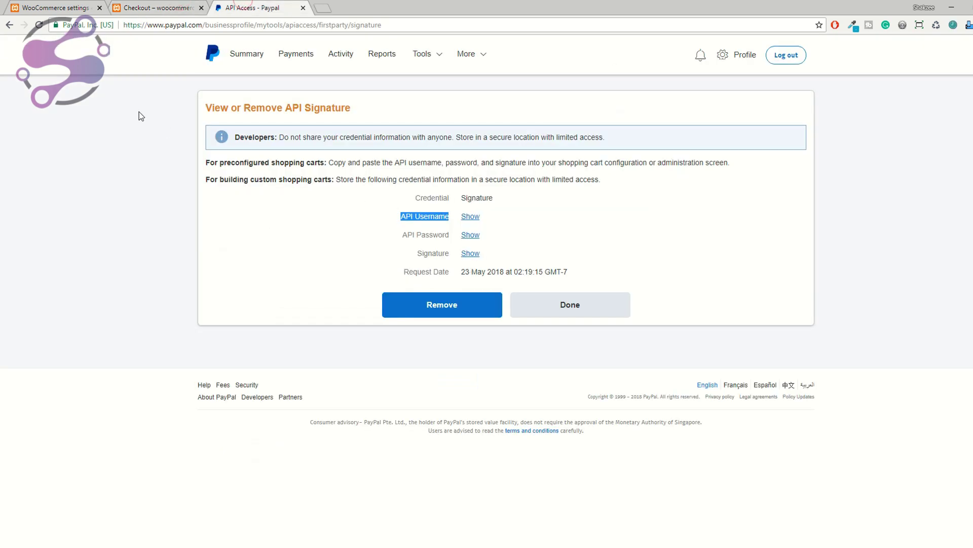
key(ctrl+Tab)
key(ctrl+shift+Tab)
click(26, 6)
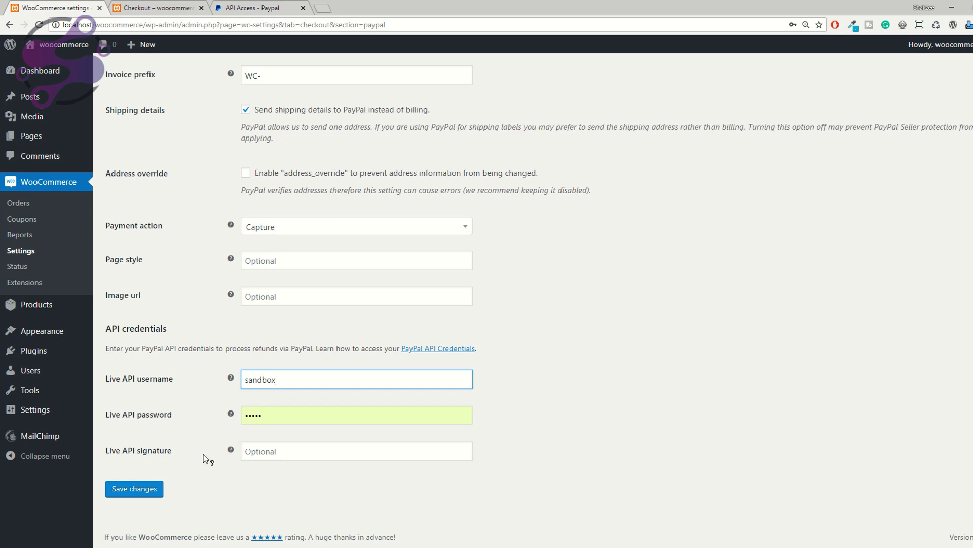
key(ctrl+shift+Tab)
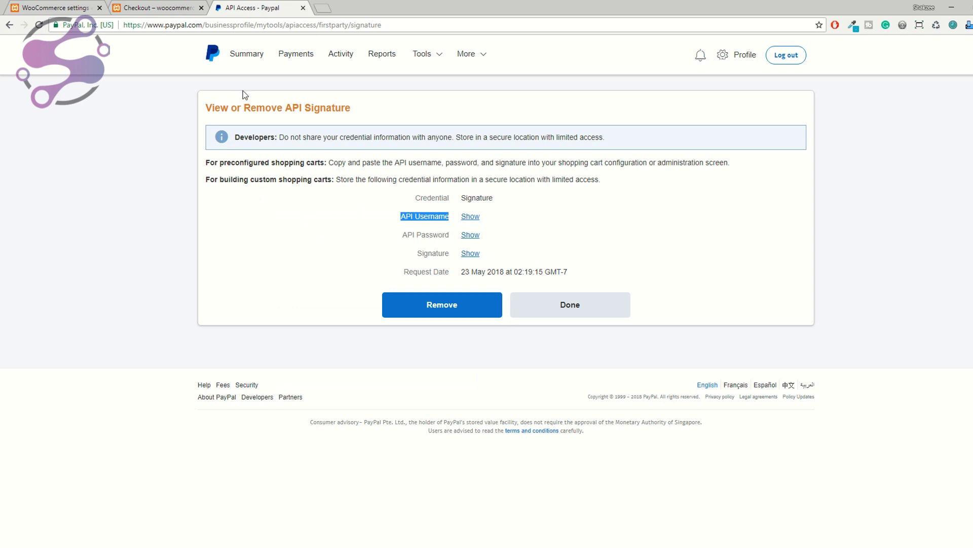
key(alt+space)
key(ctrl+Tab)
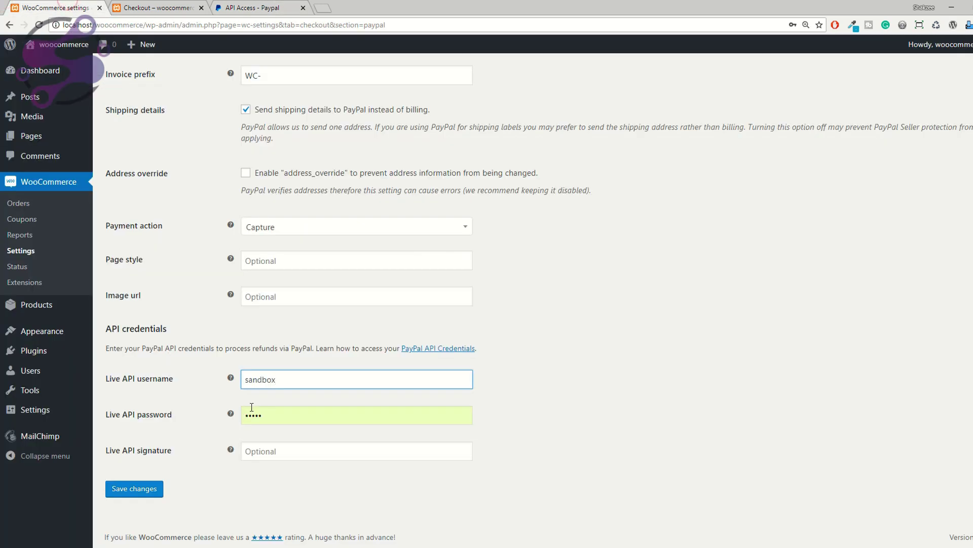
Reveal the API username on PayPal's signature page and compare it with the WooCommerce settings.
scroll(251, 406, up, 15)
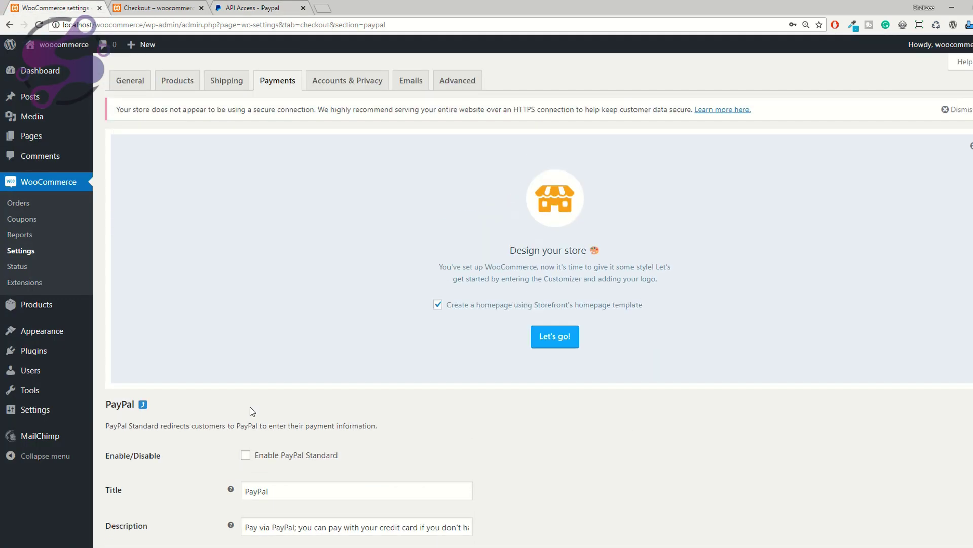
scroll(250, 410, down, 2)
scroll(250, 407, up, 2)
scroll(139, 253, down, 14)
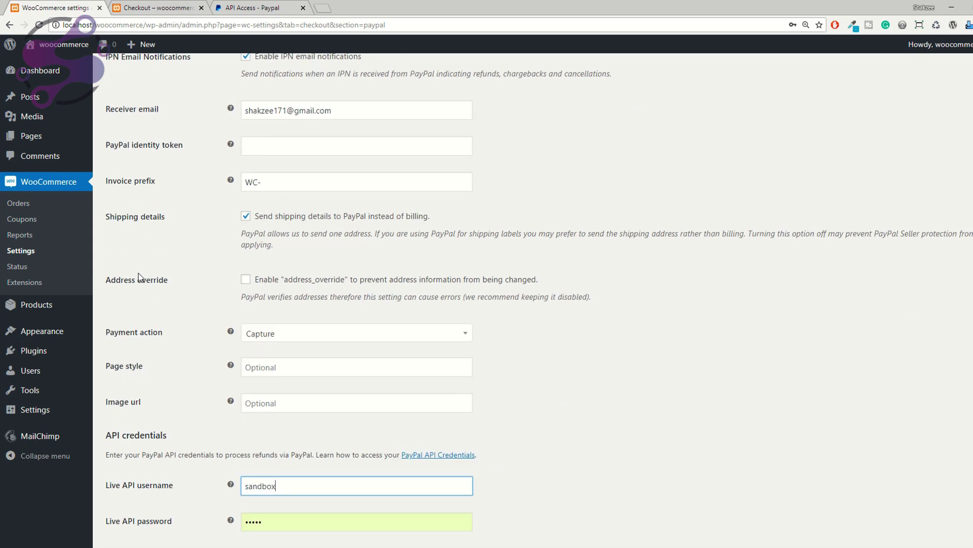
click(252, 8)
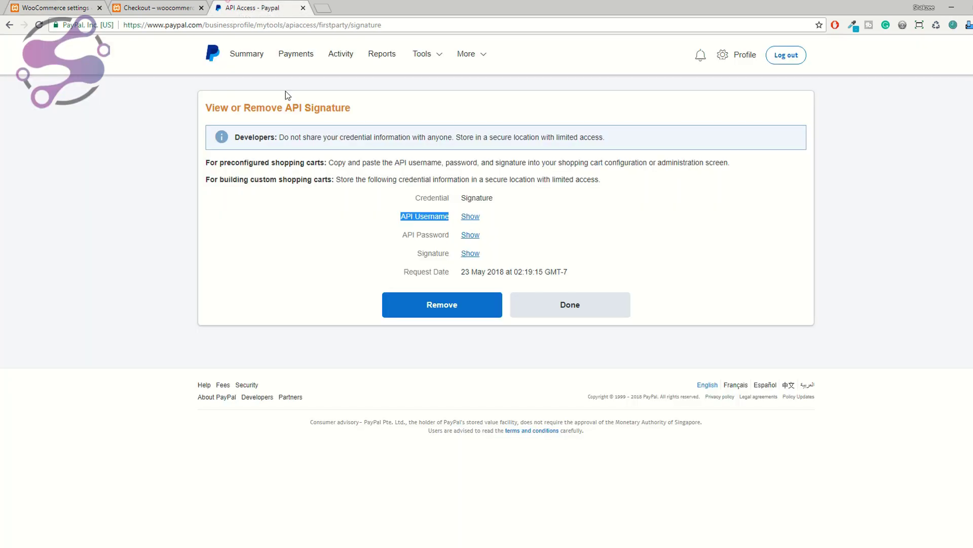
click(471, 216)
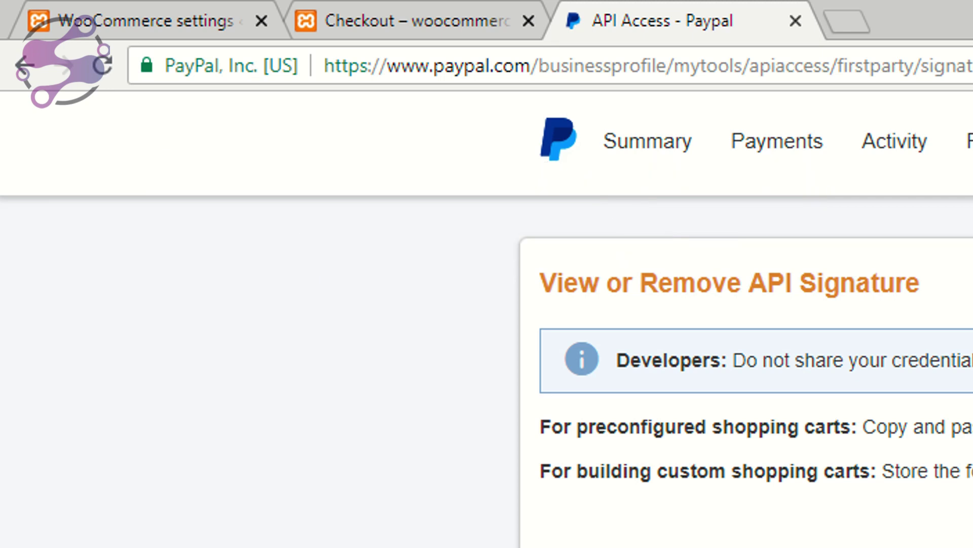
click(137, 7)
Recheck the API signature credentials, then submit and reload the PayPal settings.
scroll(609, 355, down, 3)
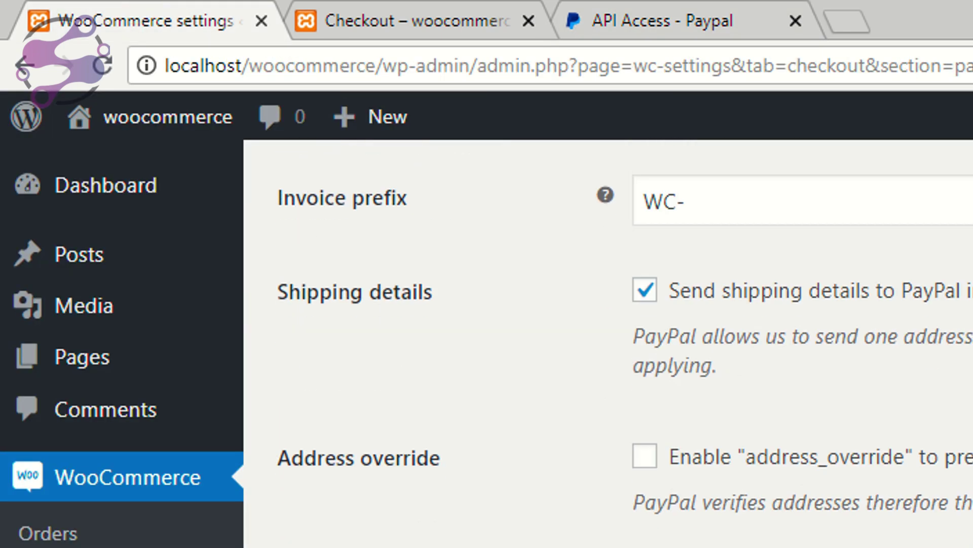
click(705, 15)
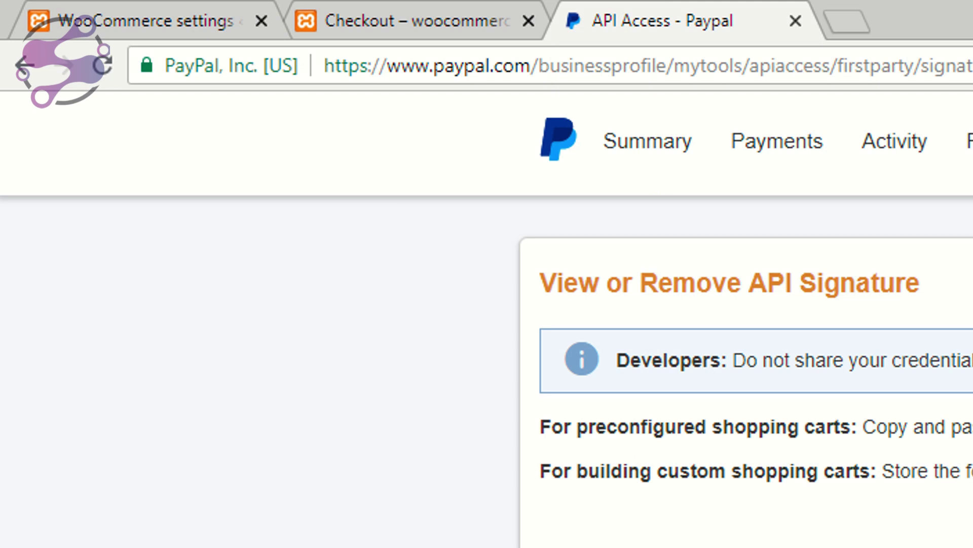
click(200, 1)
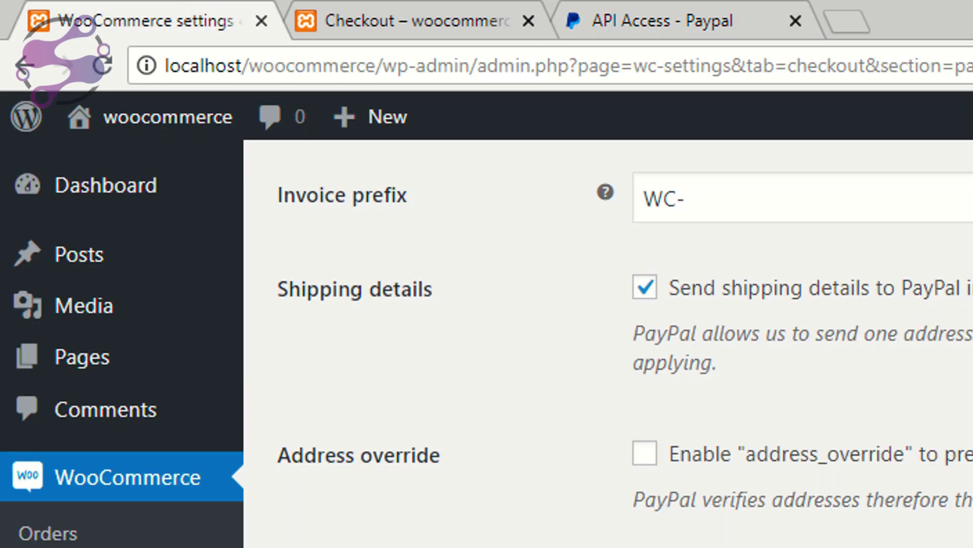
click(628, 7)
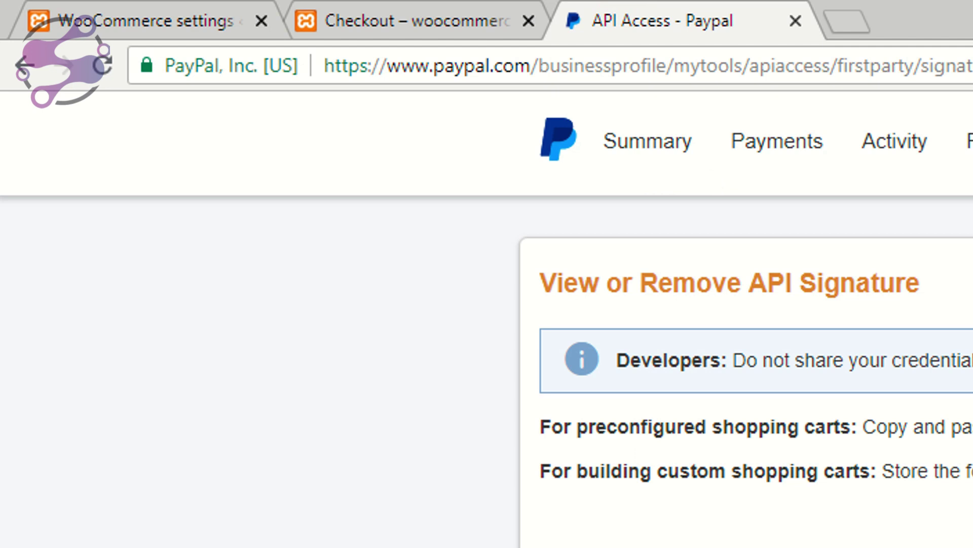
click(158, 7)
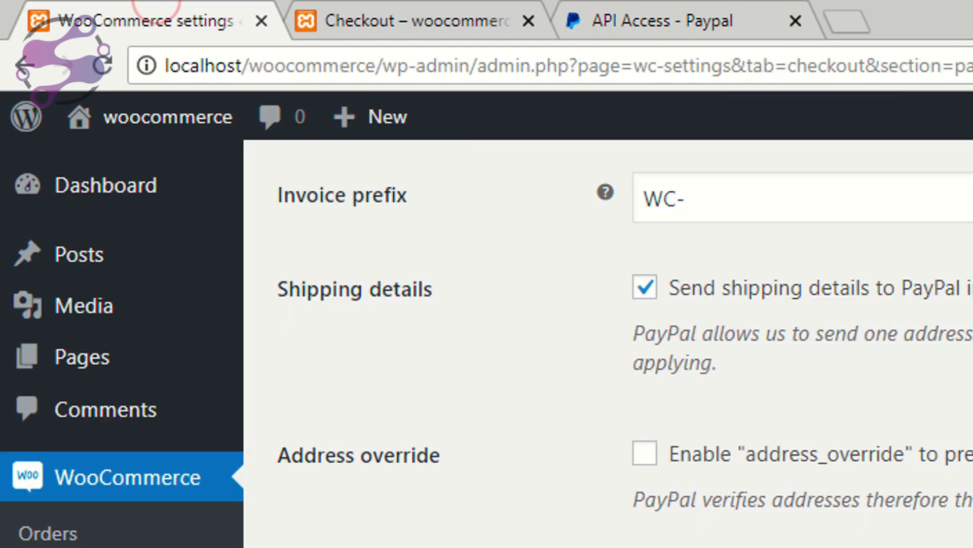
scroll(608, 344, up, 5)
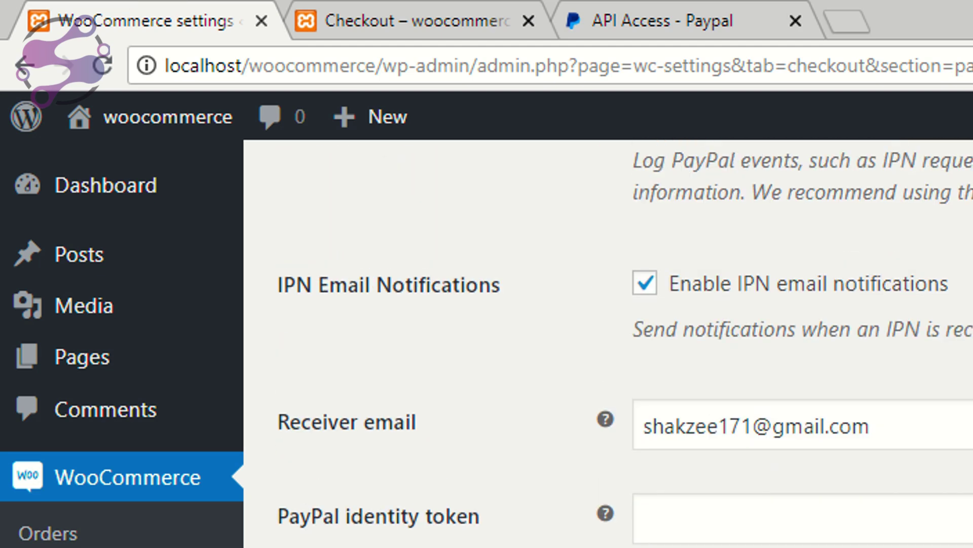
scroll(609, 345, down, 5)
key(F5)
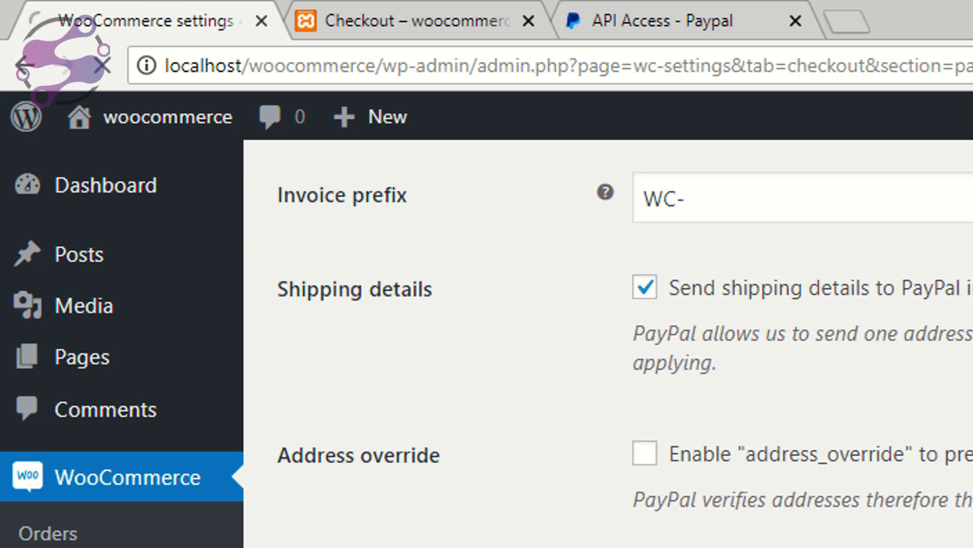
click(401, 20)
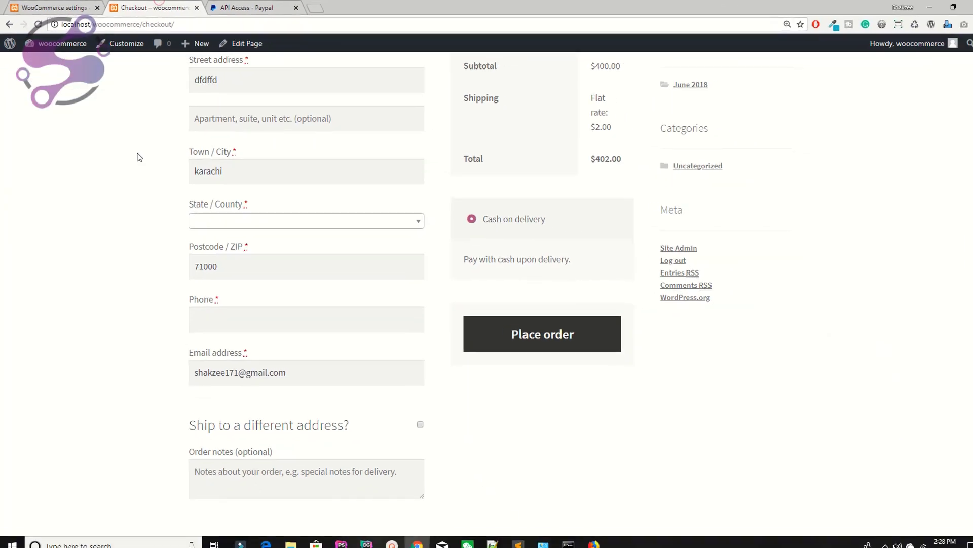
scroll(247, 160, up, 4)
scroll(182, 81, up, 3)
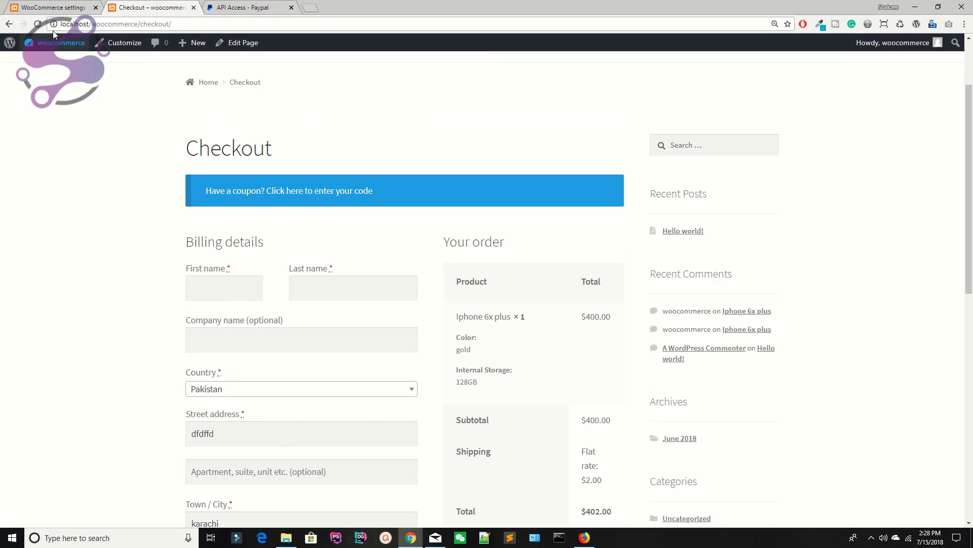
key(F5)
scroll(92, 142, down, 7)
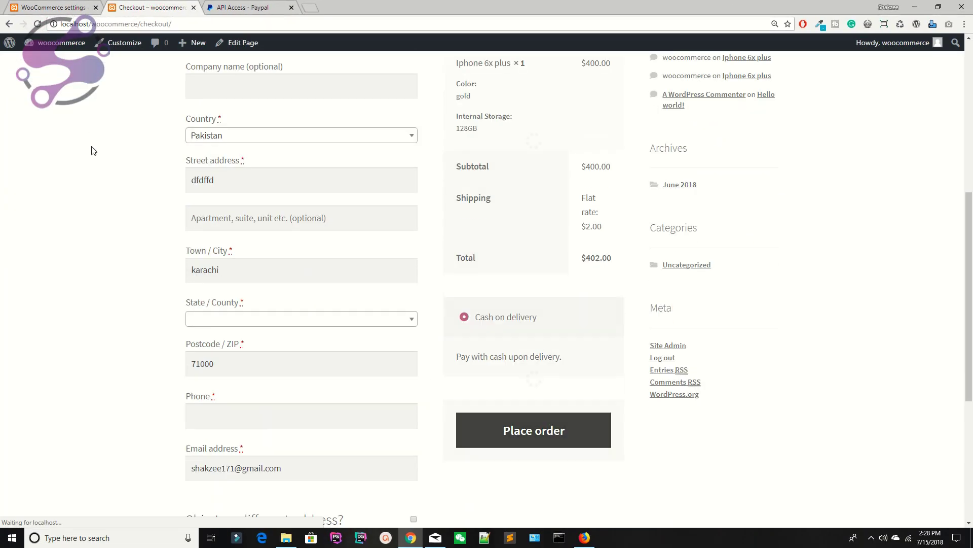
scroll(131, 173, up, 5)
scroll(314, 243, down, 6)
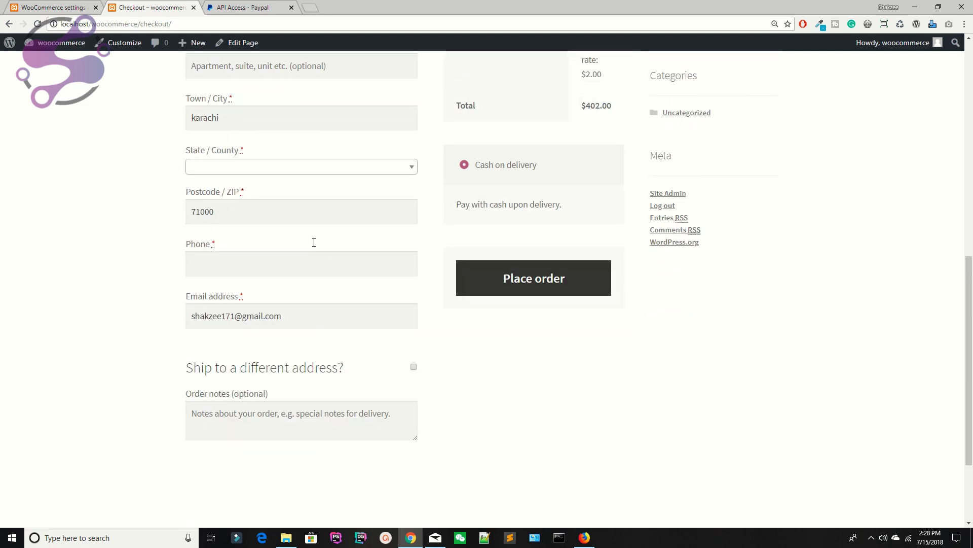
scroll(466, 187, up, 9)
click(79, 5)
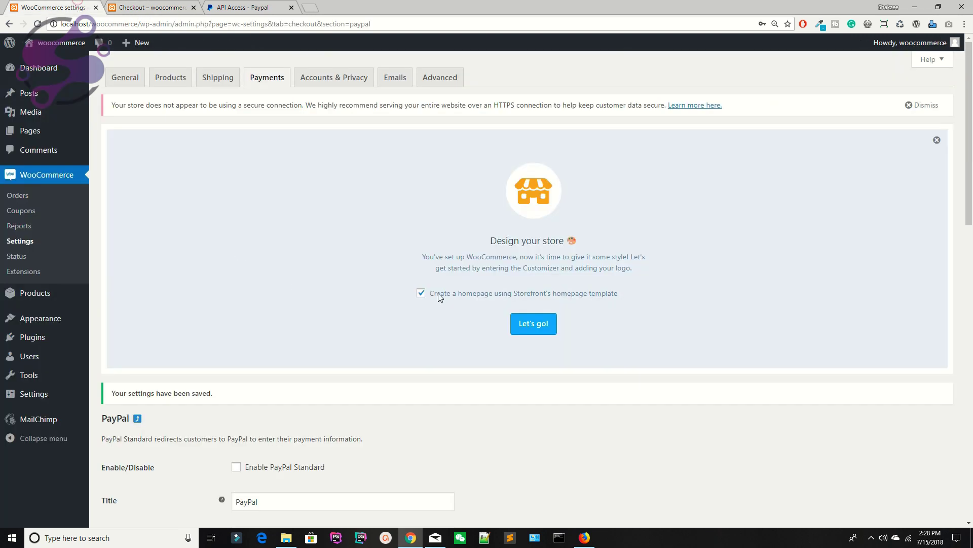
scroll(440, 297, down, 5)
scroll(370, 257, up, 5)
Switch on PayPal under Payments and save the payment method changes.
click(267, 78)
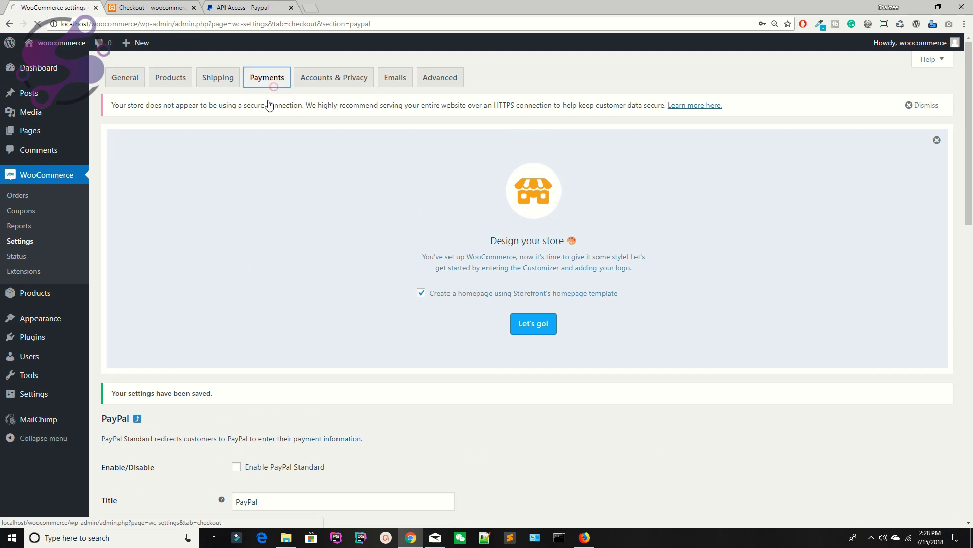
scroll(343, 238, down, 3)
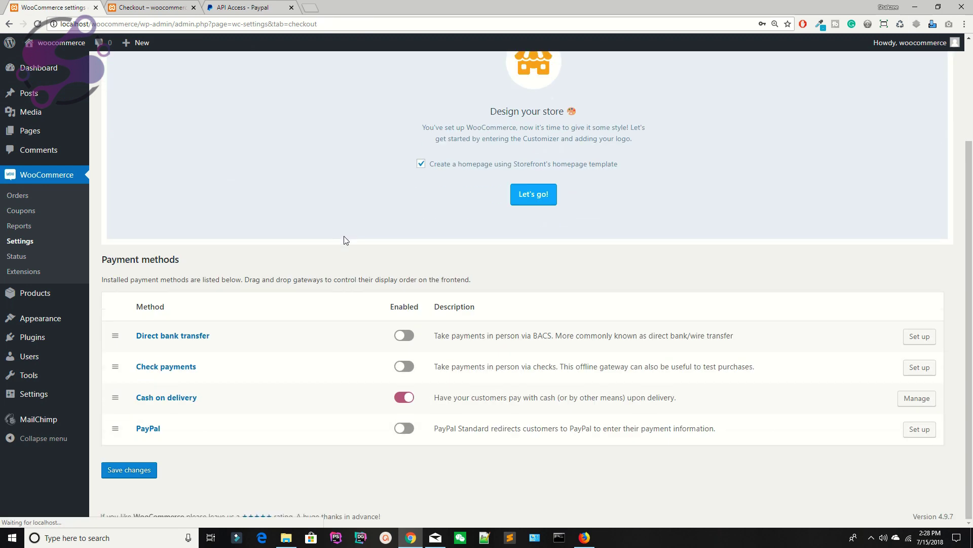
click(404, 429)
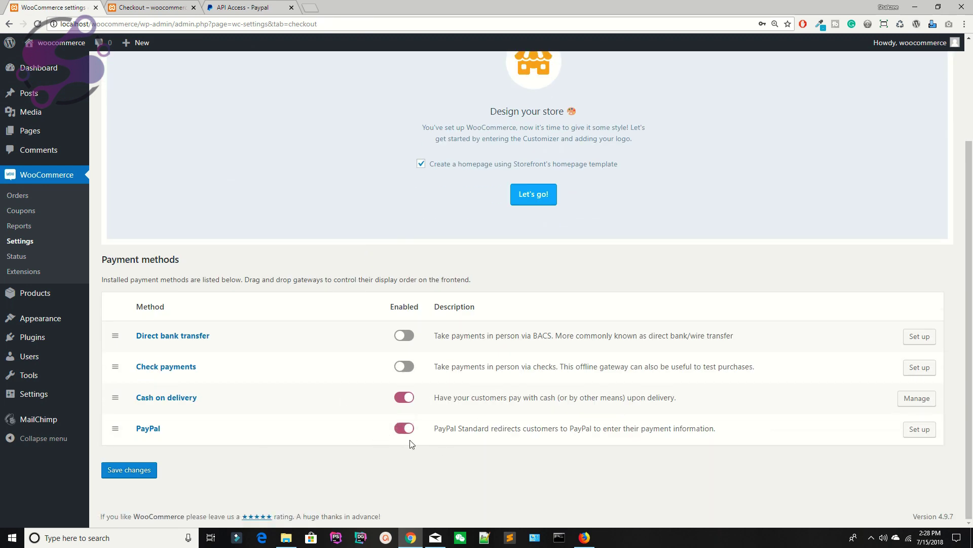
click(147, 475)
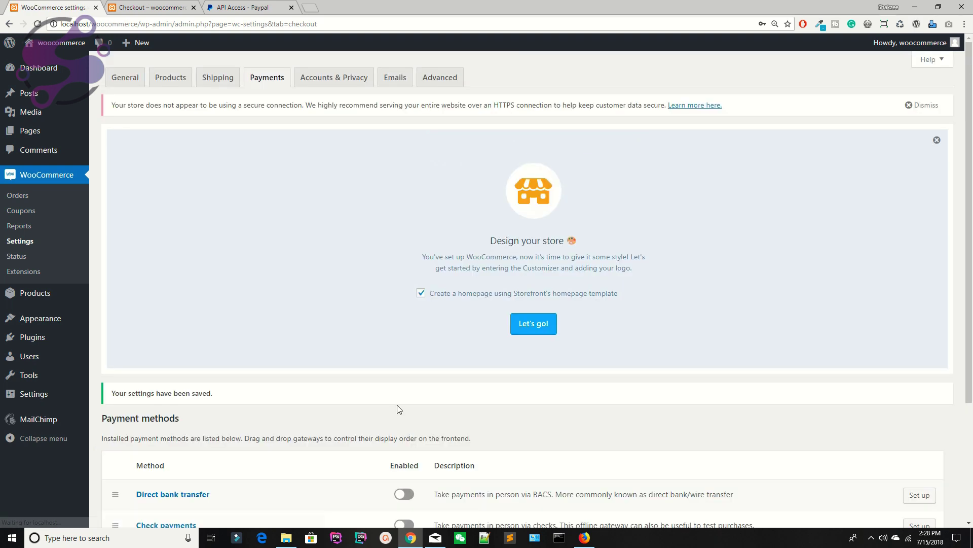
click(146, 6)
Reload checkout, choose PayPal as payment, and set the state to Balochistan.
key(F5)
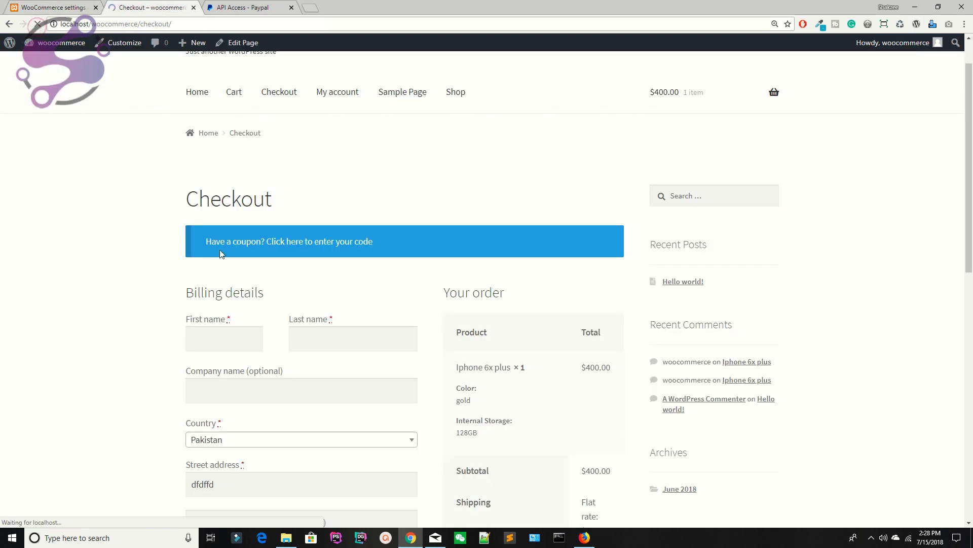
scroll(220, 254, down, 8)
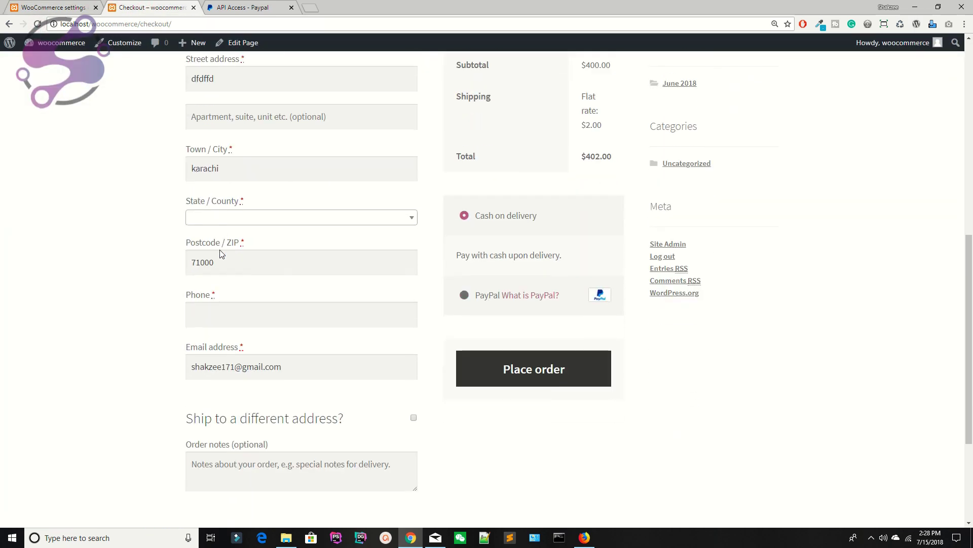
click(458, 296)
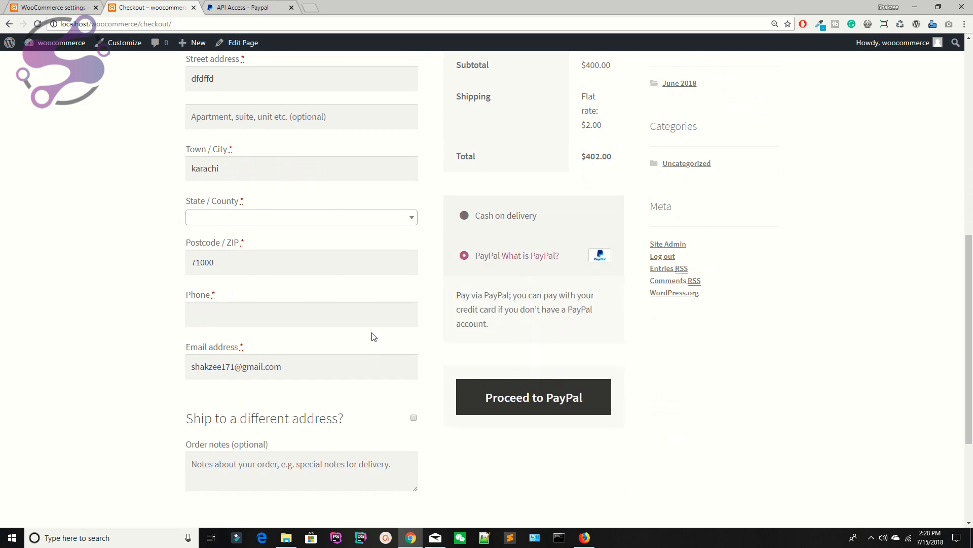
click(234, 219)
text(df)
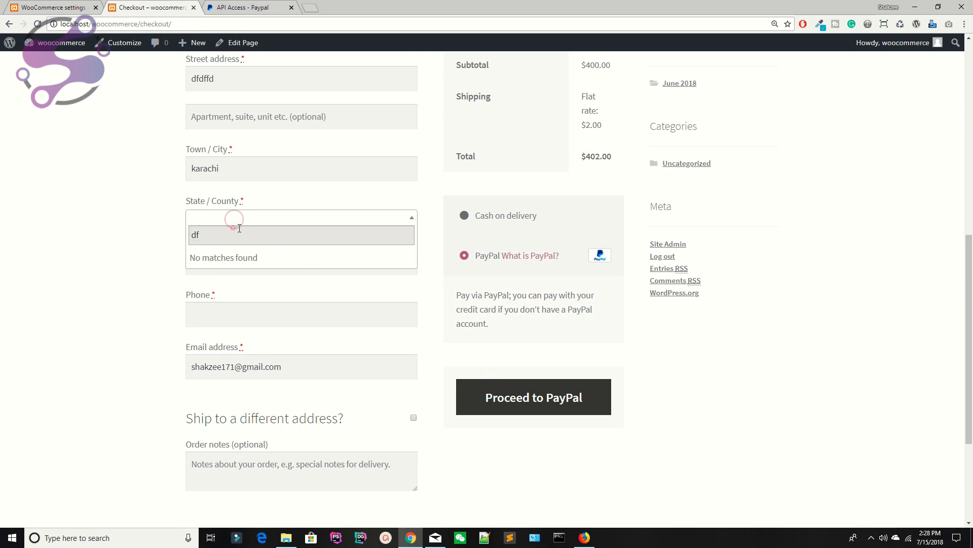
drag(233, 228, 153, 240)
key(BackSpace)
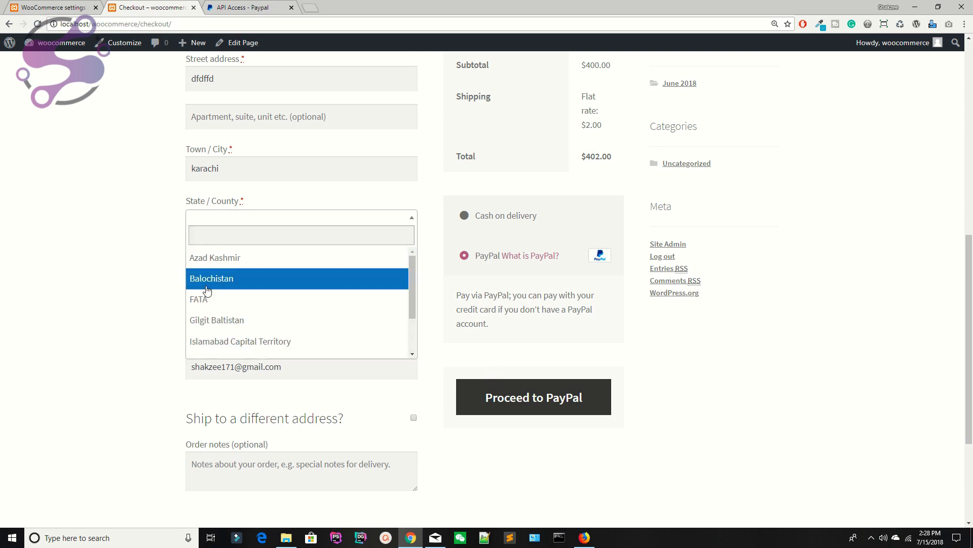
click(250, 268)
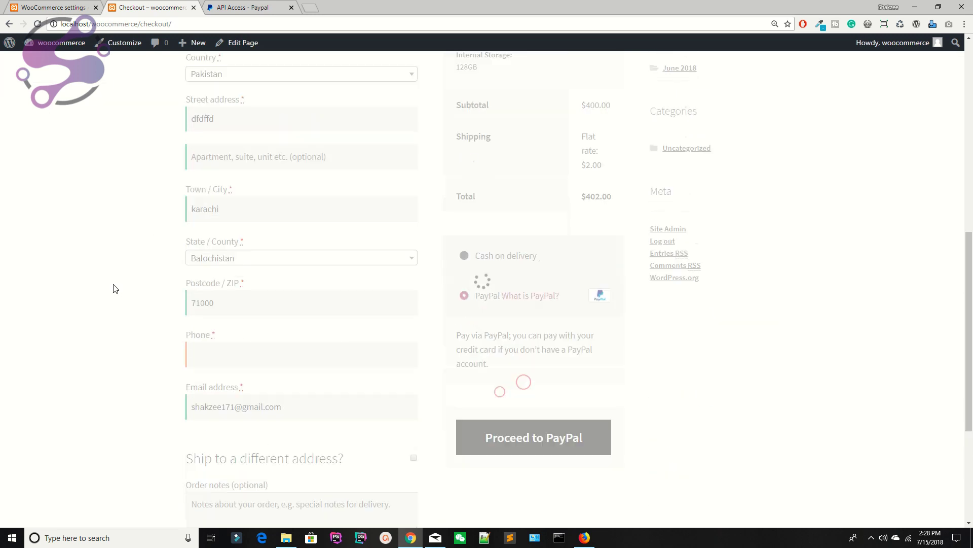
Fill the billing phone and details from the saved autofill suggestion.
scroll(287, 292, down, 7)
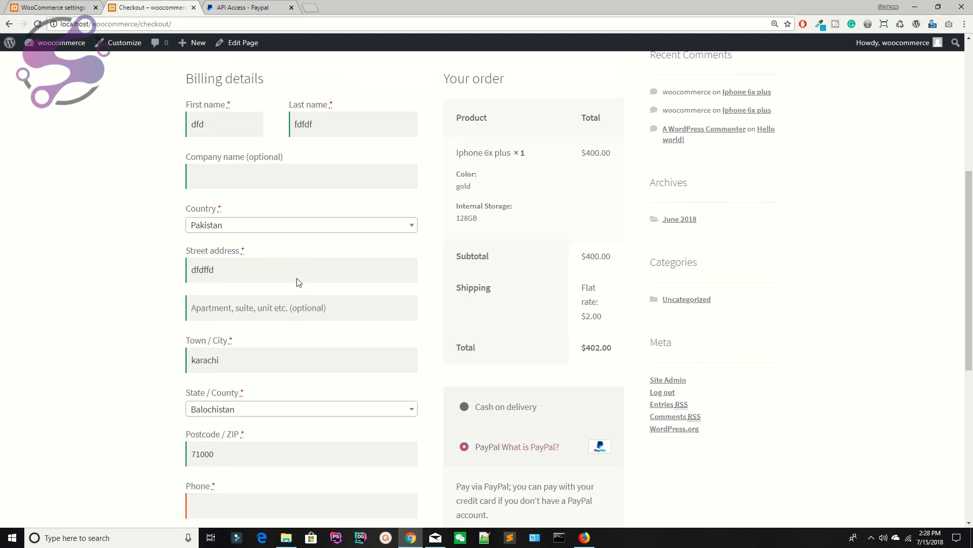
scroll(287, 293, down, 2)
click(240, 309)
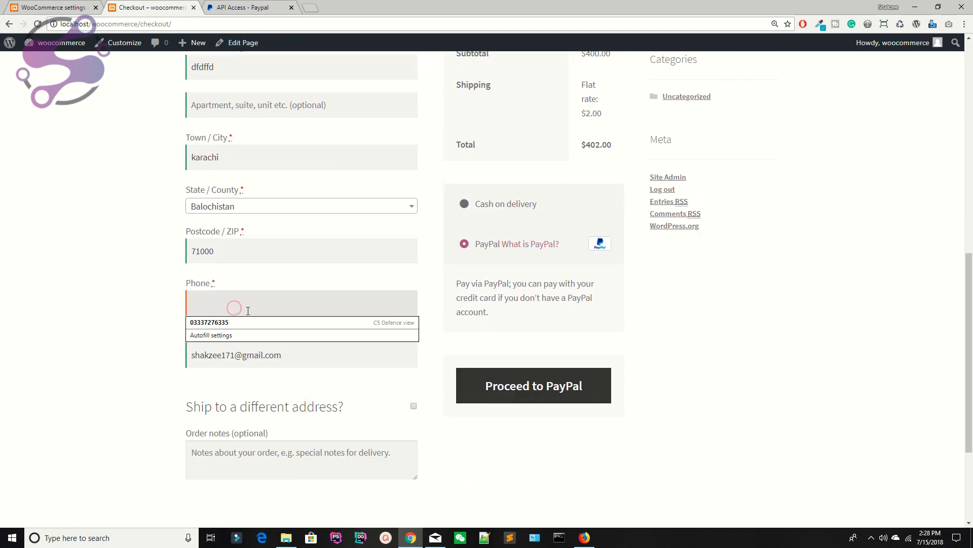
key(Down)
key(Return)
scroll(355, 304, up, 5)
scroll(505, 335, down, 3)
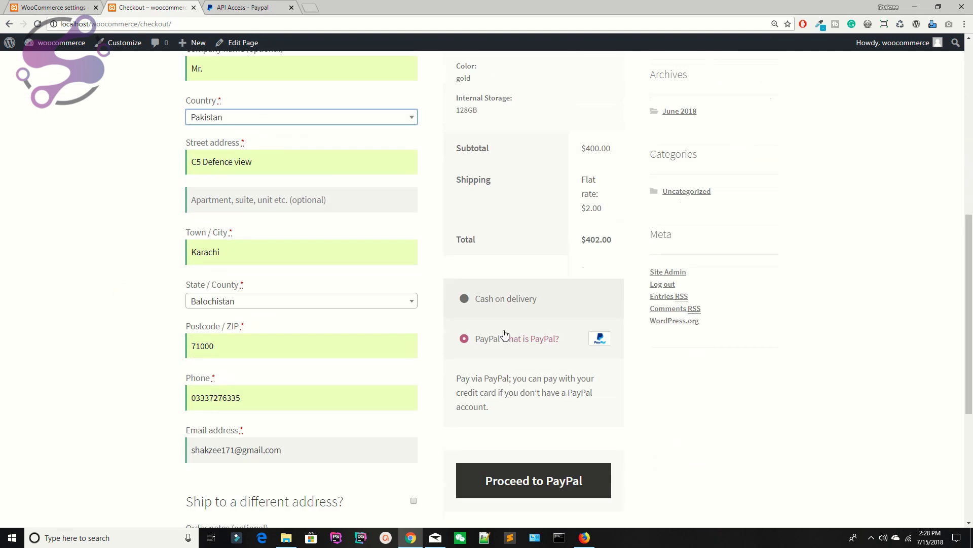
scroll(505, 335, down, 1)
Proceed to PayPal with the order, then cancel and return to the store.
click(510, 451)
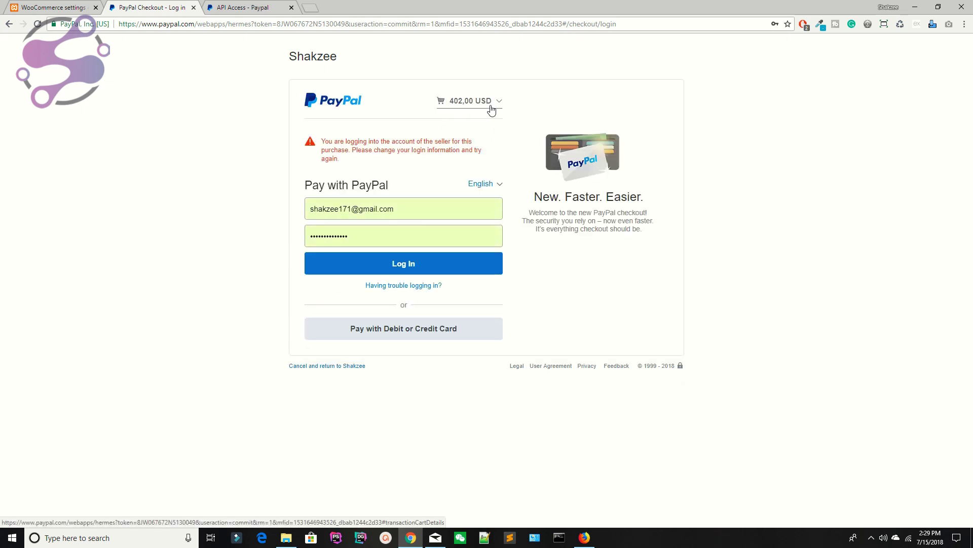
click(334, 367)
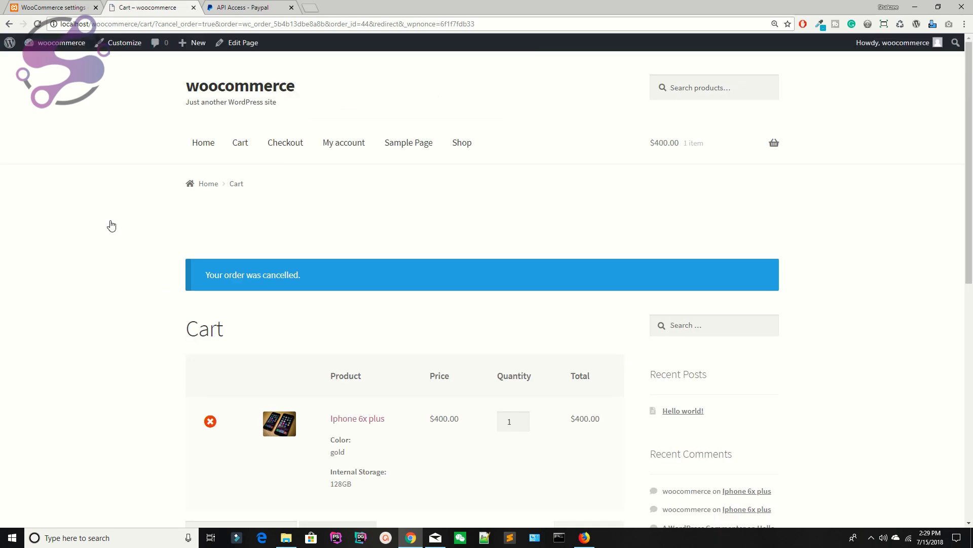
scroll(213, 218, down, 4)
scroll(235, 226, up, 6)
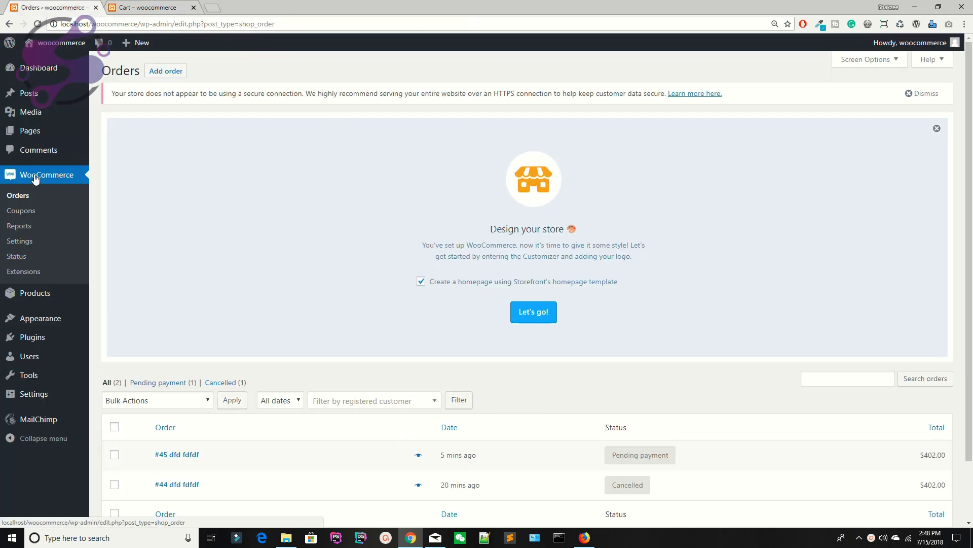
Go to WooCommerce Settings > Payments and manage the PayPal payment method.
click(20, 242)
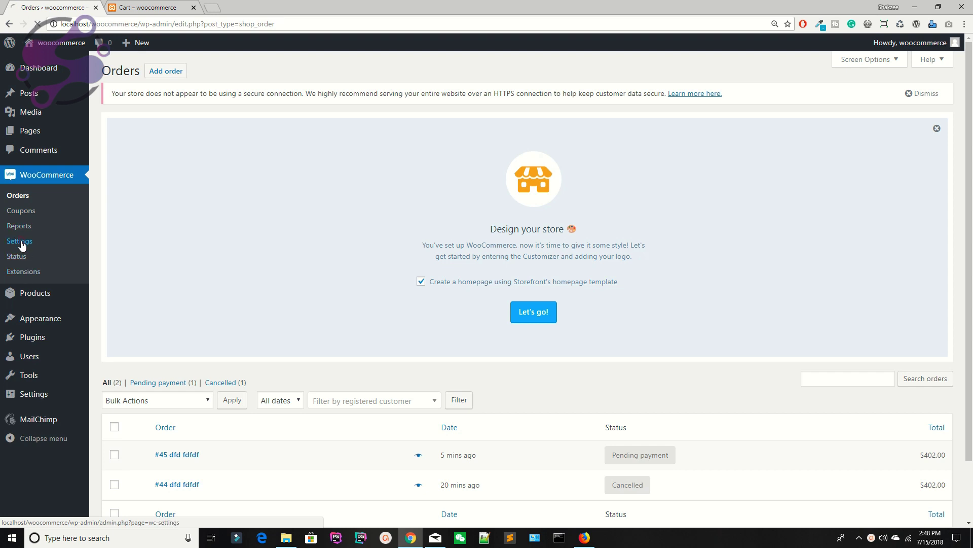
scroll(278, 223, down, 3)
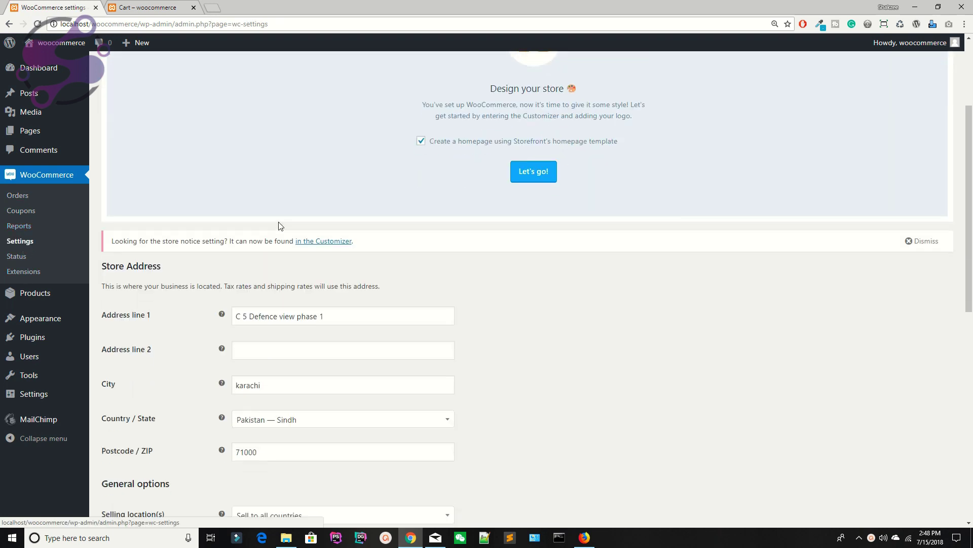
scroll(207, 298, up, 3)
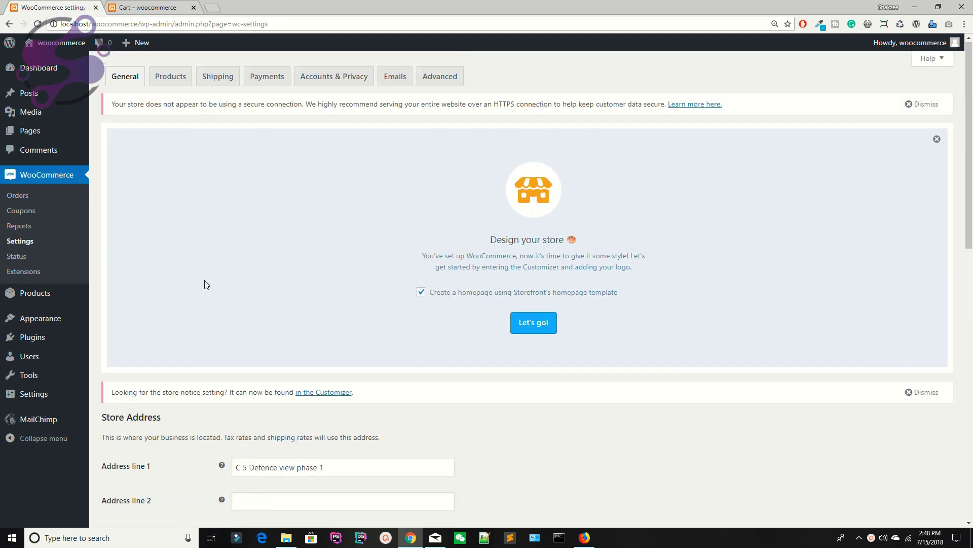
click(267, 77)
scroll(359, 298, down, 2)
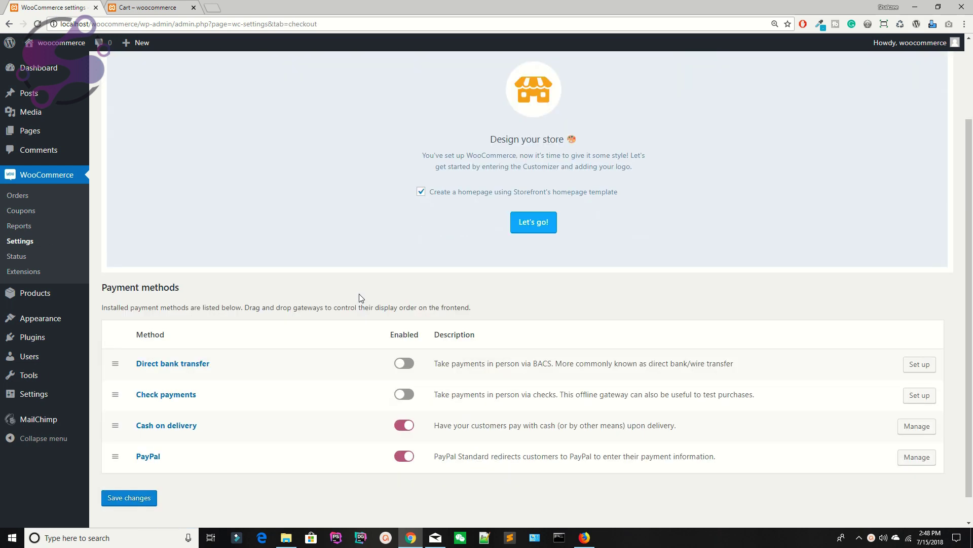
click(917, 456)
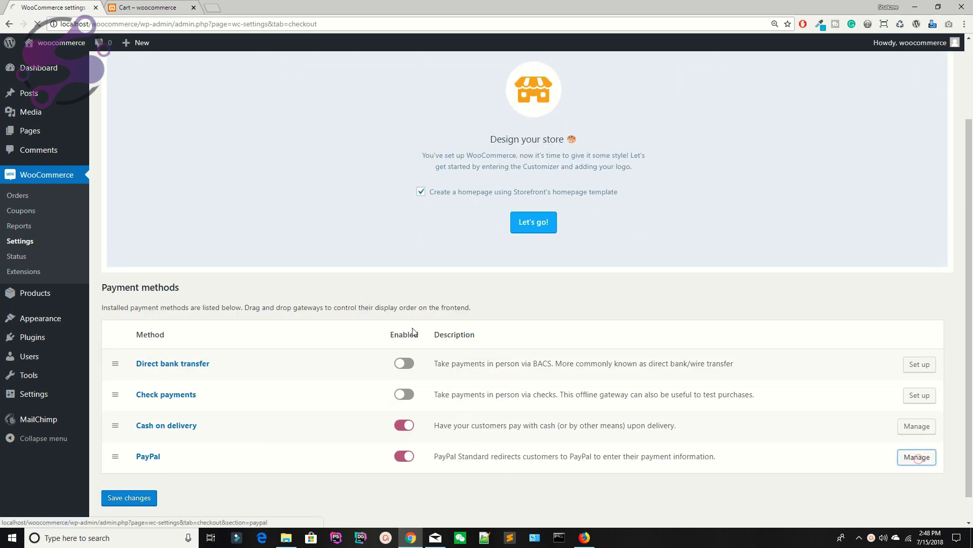
Tick Enable PayPal sandbox and save the PayPal gateway settings.
scroll(282, 133, down, 4)
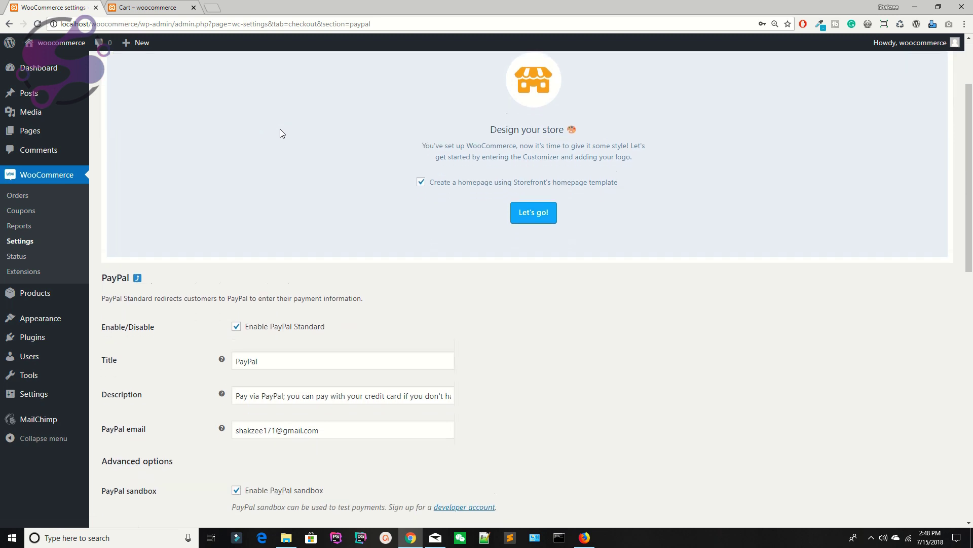
scroll(298, 175, down, 1)
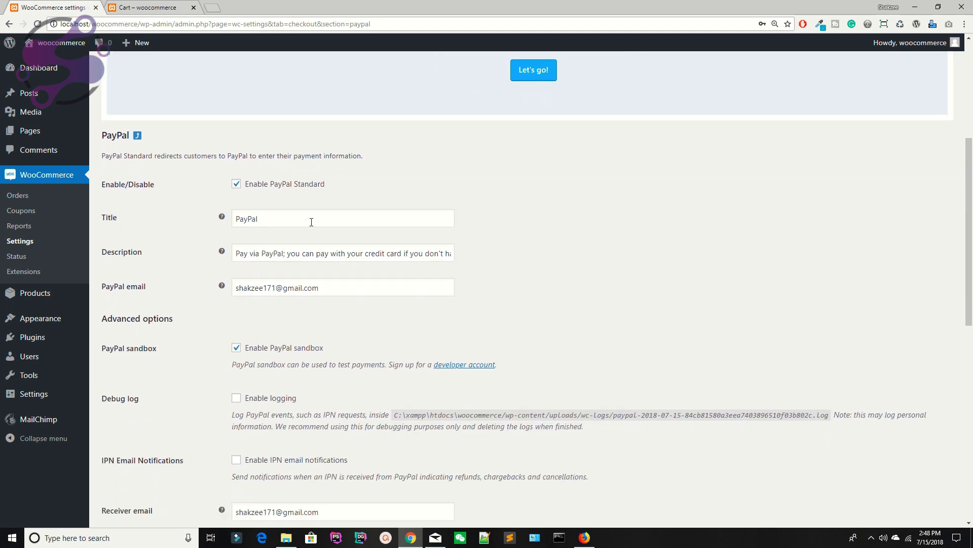
click(236, 349)
scroll(321, 279, down, 3)
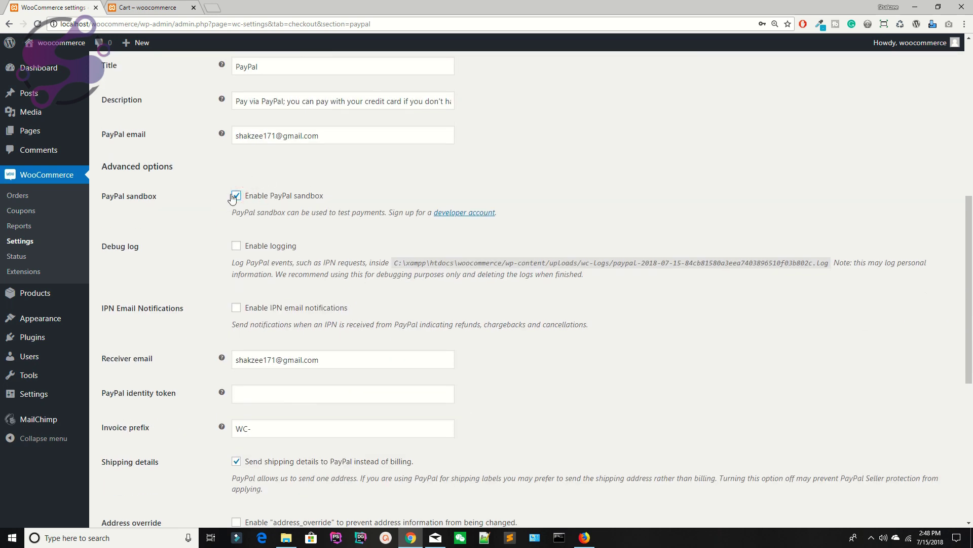
click(236, 196)
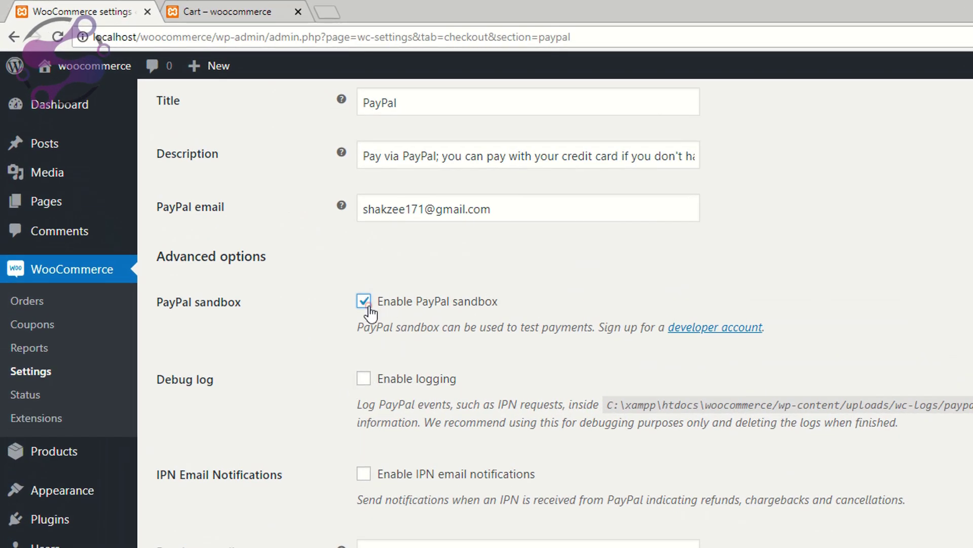
scroll(288, 394, down, 10)
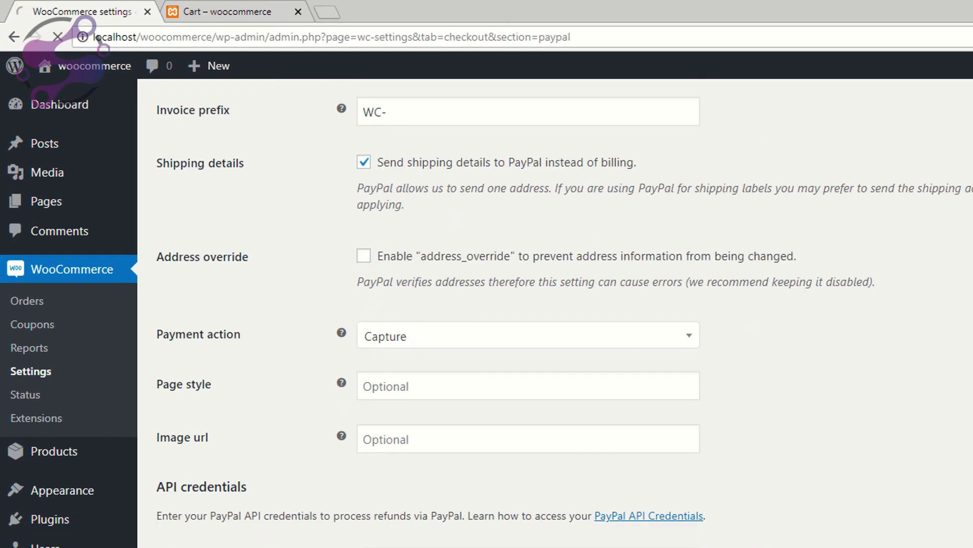
click(228, 10)
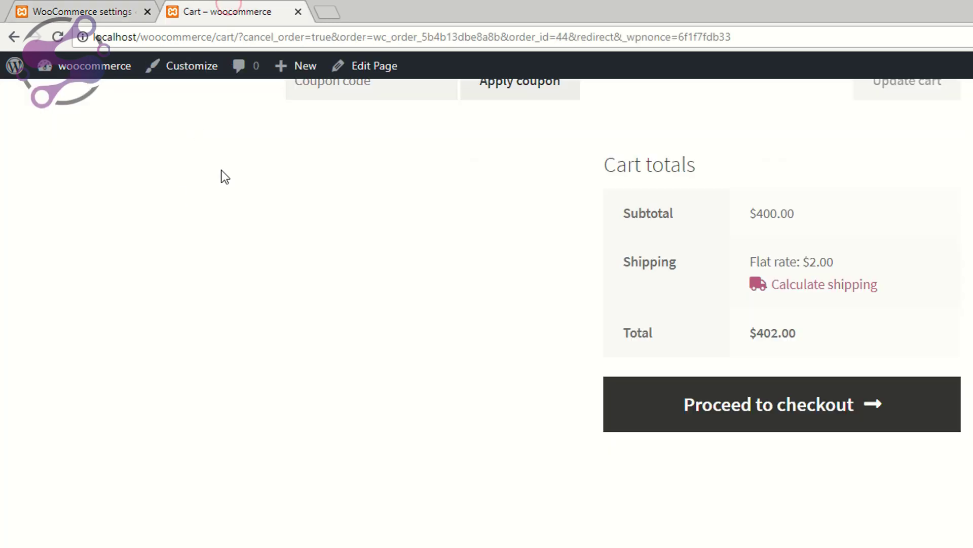
scroll(225, 176, up, 5)
click(117, 7)
scroll(451, 345, down, 8)
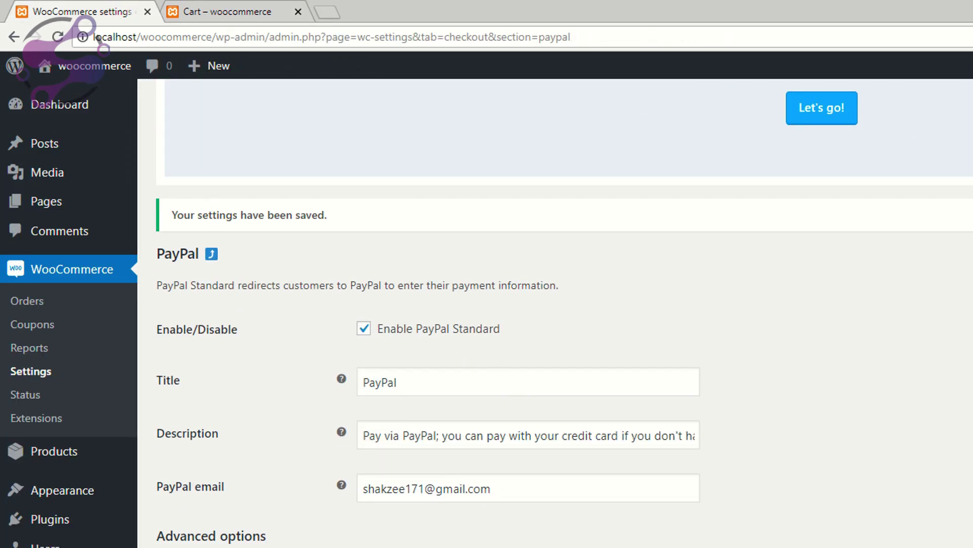
Google 'paypal sandbox' in a new tab and open the 'Sandbox accounts - PayPal Developer' result.
key(ctrl+t)
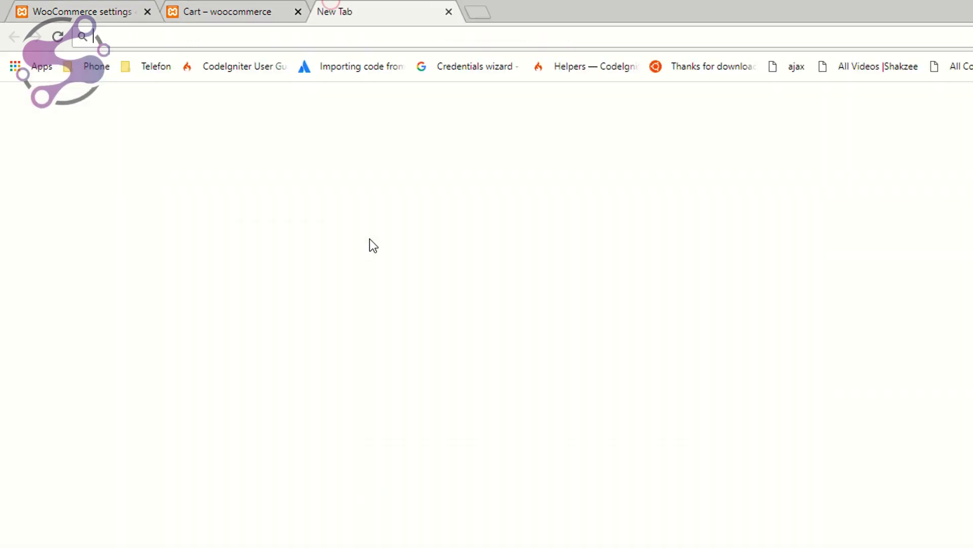
text(google.com)
key(Return)
drag(424, 8, 264, 10)
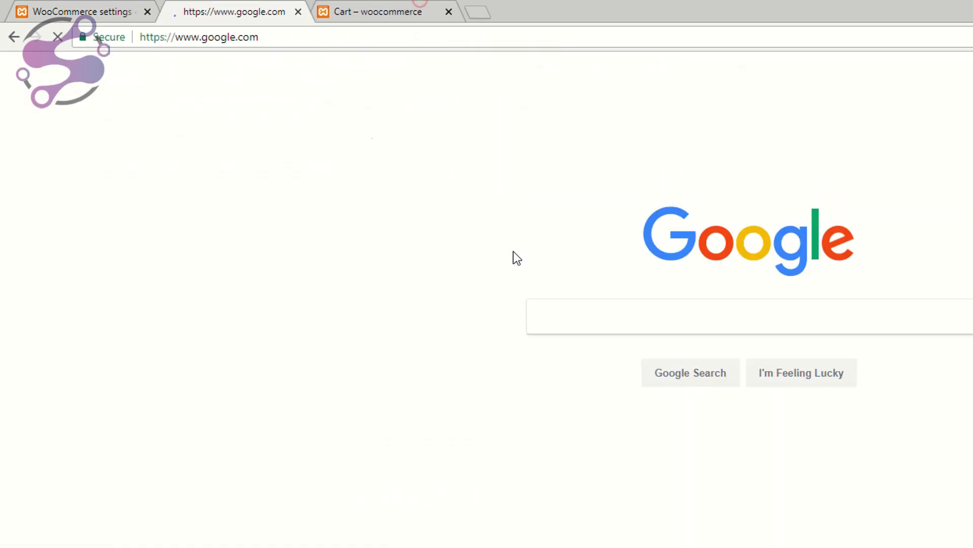
text(pay)
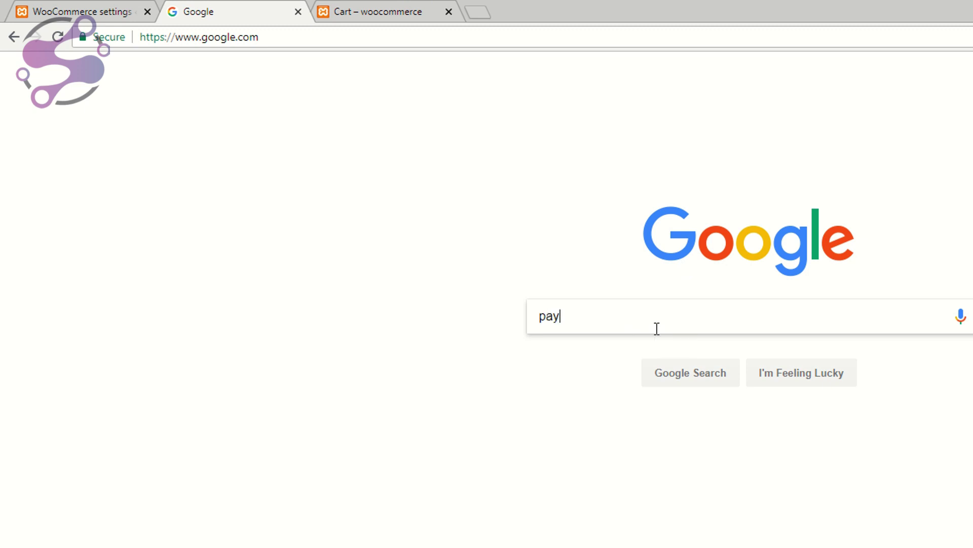
text(pal sandbox)
key(Return)
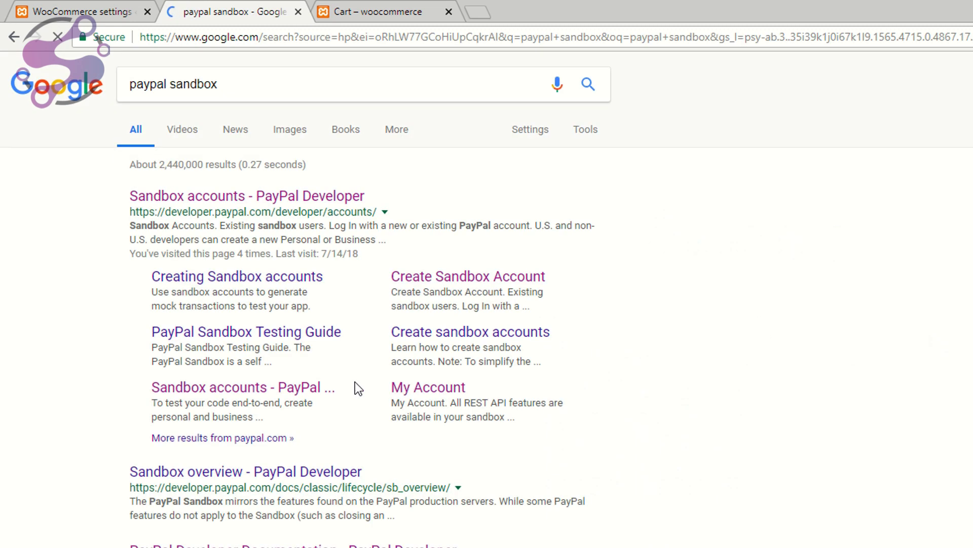
click(189, 201)
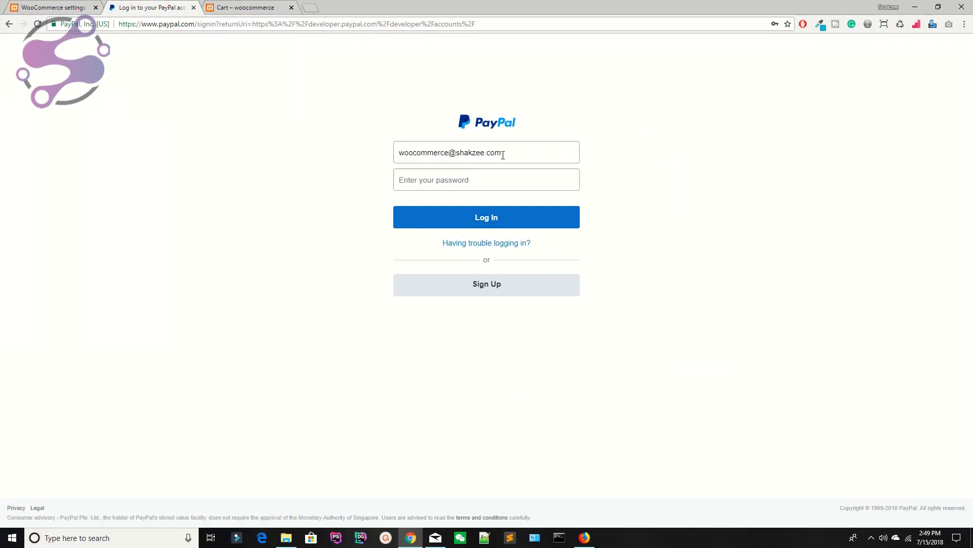
Log in with the saved account e-mail and open Sandbox > Accounts.
drag(502, 154, 369, 154)
text(shakzee)
key(Down)
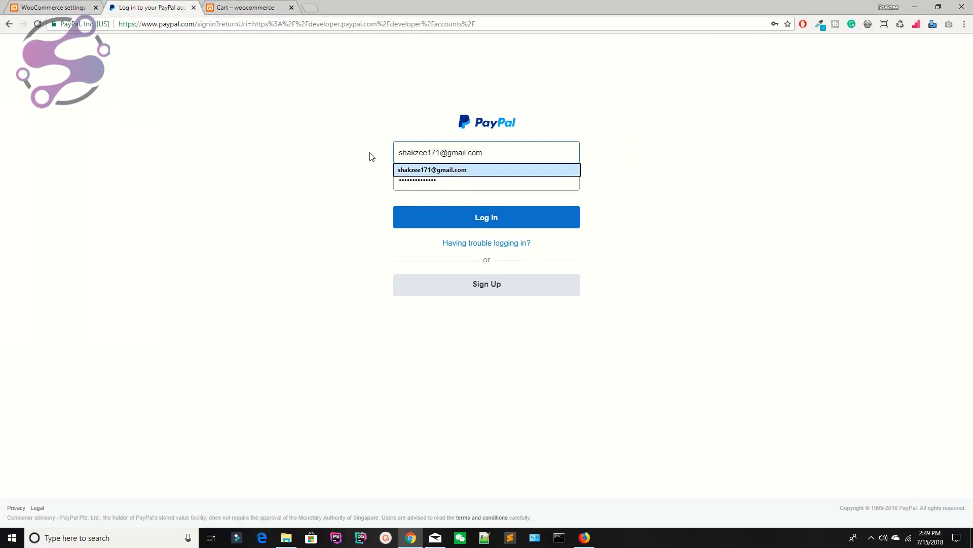
key(Return)
key(Return)
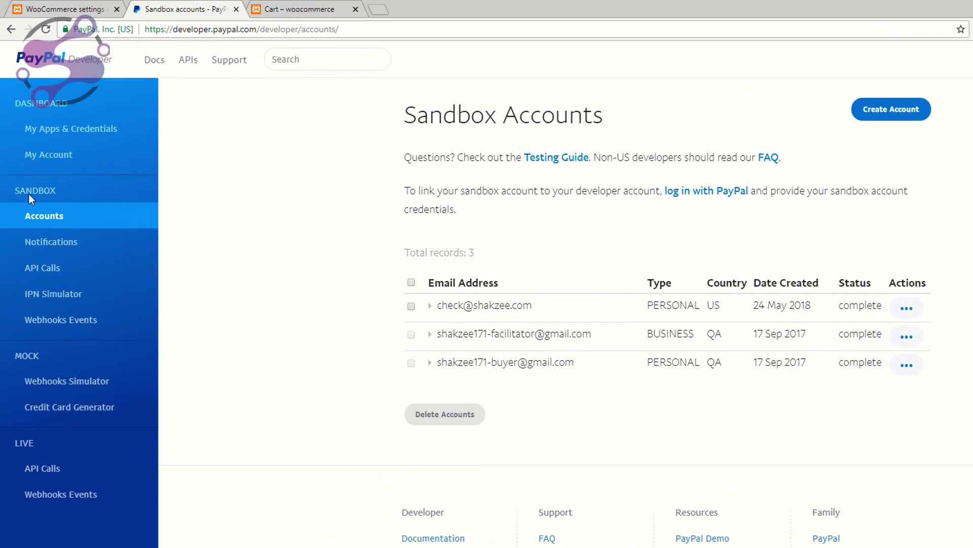
click(44, 218)
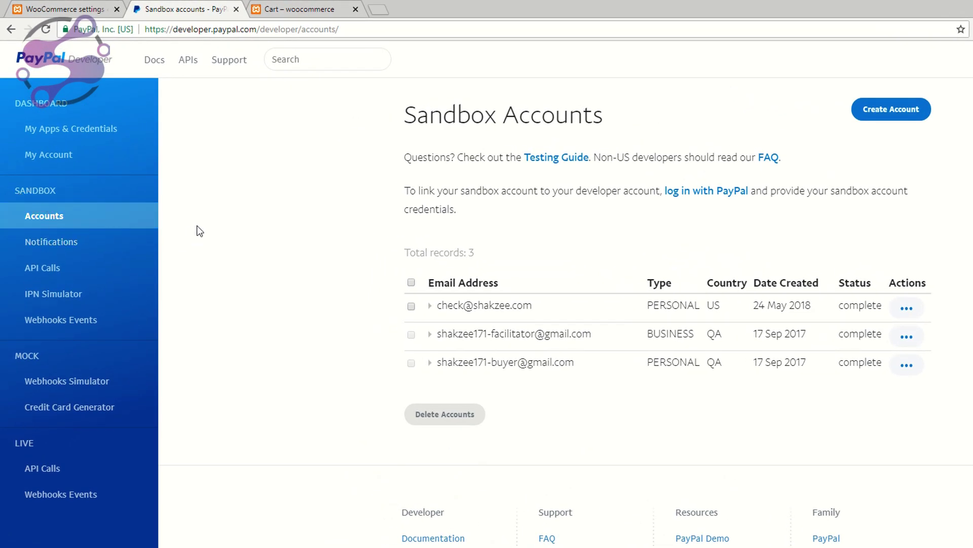
Start a new sandbox account with United States as the country and enter the buyer's e-mail address.
click(869, 111)
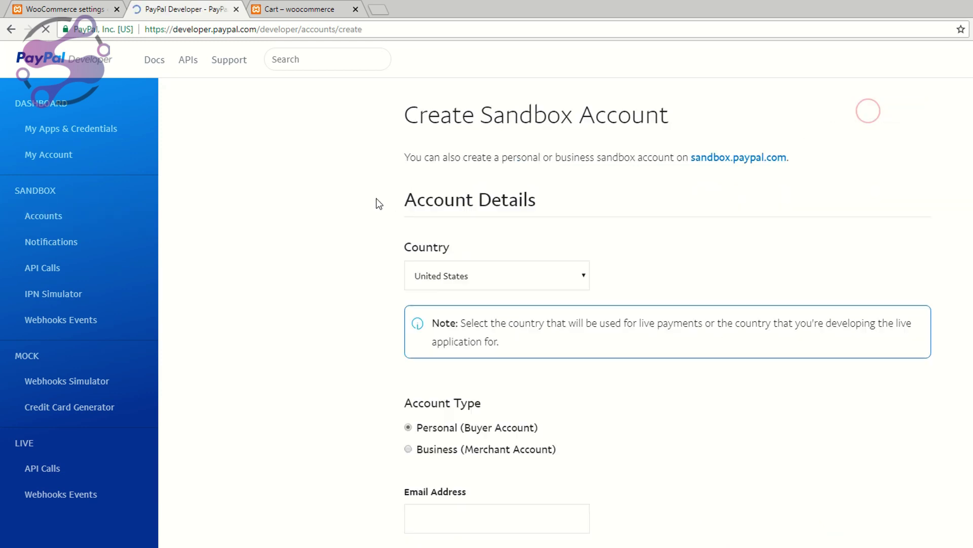
scroll(484, 219, down, 4)
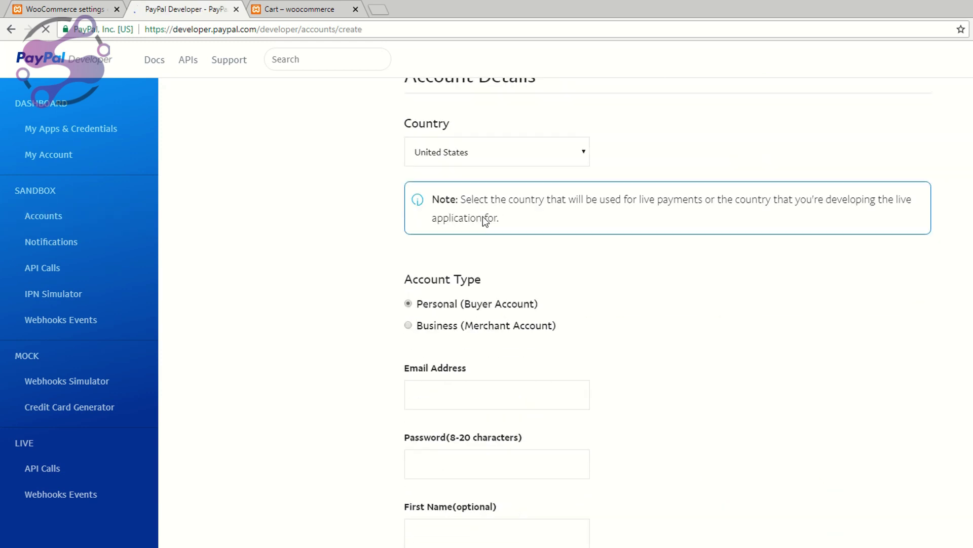
scroll(483, 216, up, 3)
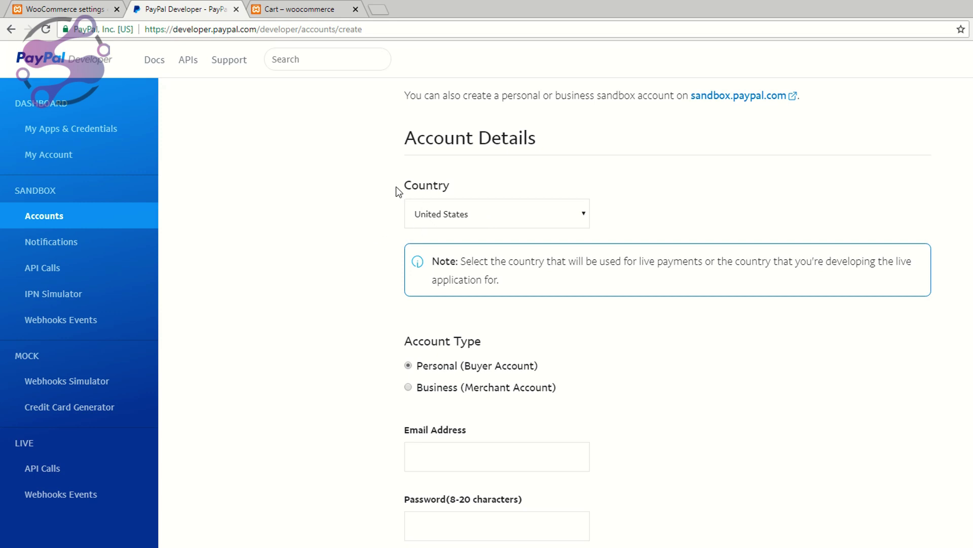
click(432, 213)
click(432, 217)
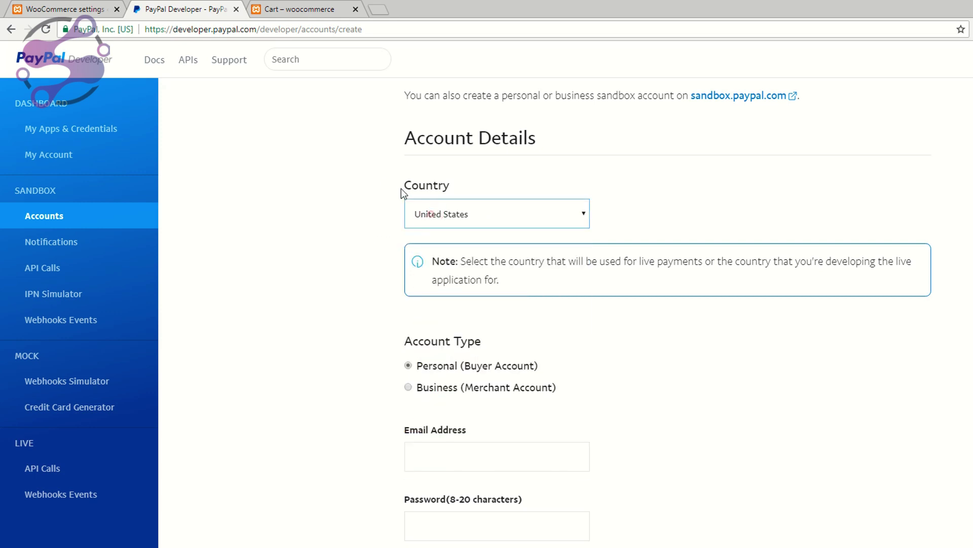
scroll(410, 258, down, 3)
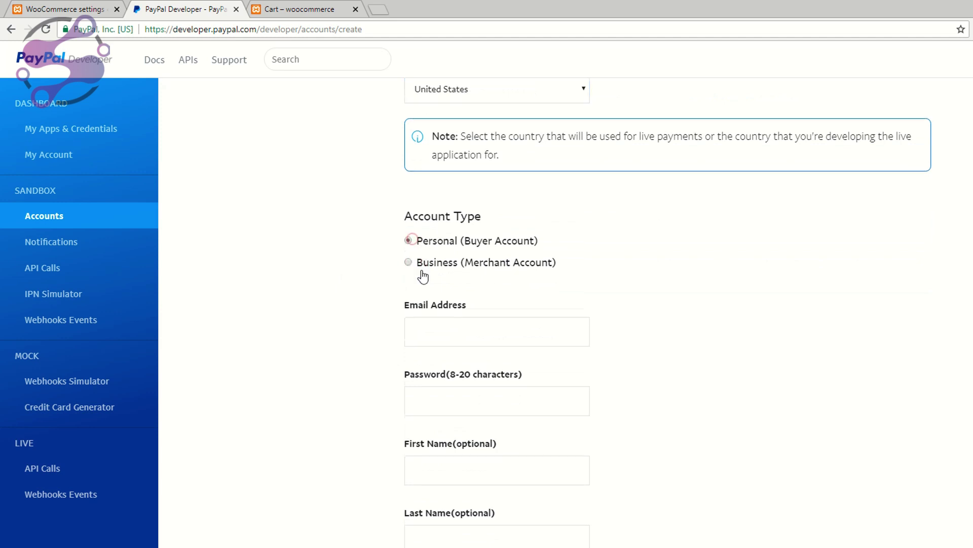
scroll(424, 276, down, 3)
click(466, 217)
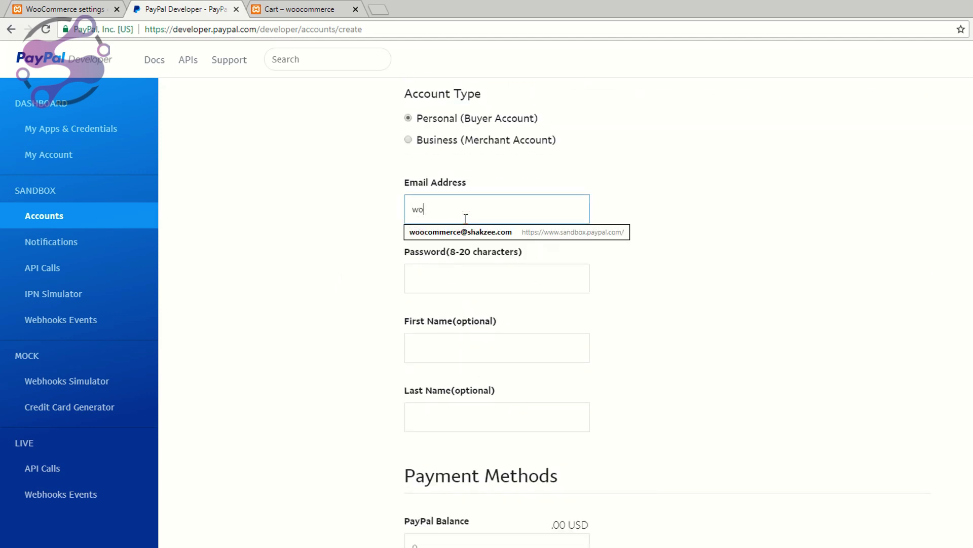
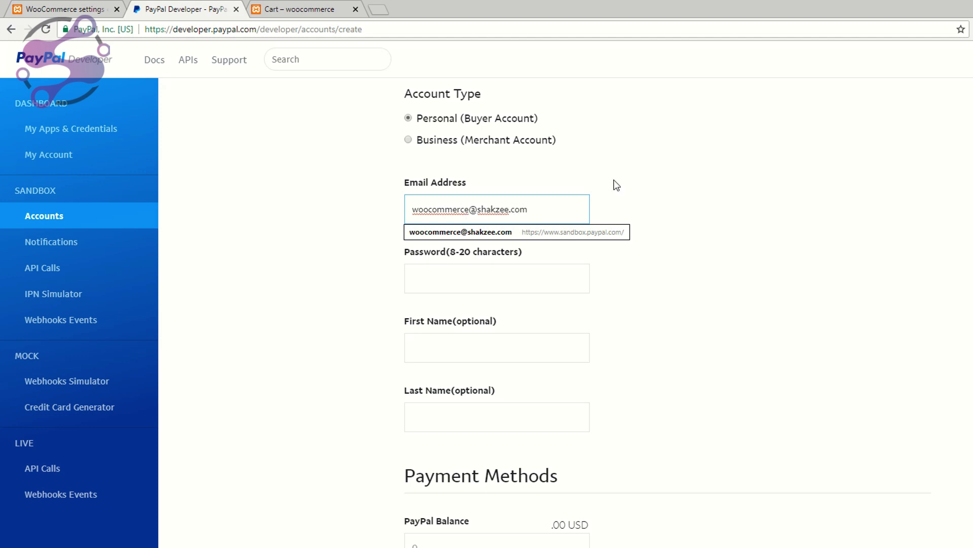
click(722, 150)
click(553, 205)
click(683, 184)
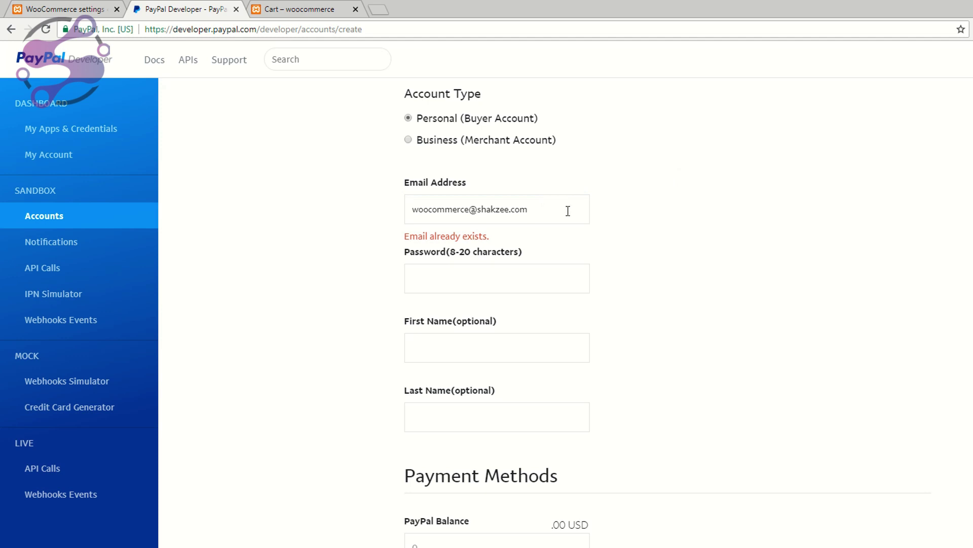
Enter the account password and fill the name from a saved suggestion.
click(463, 277)
key(shift+Tab)
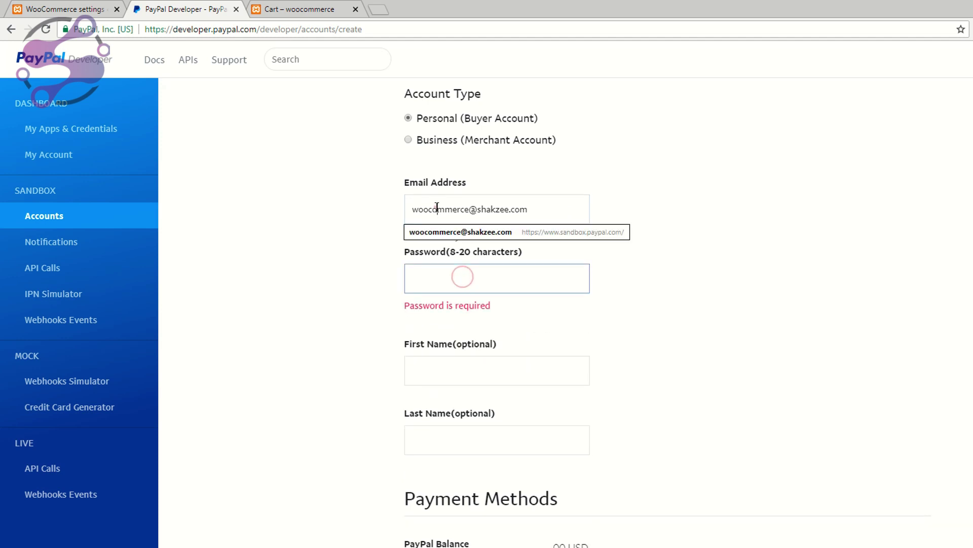
click(474, 269)
text(•••••••••••)
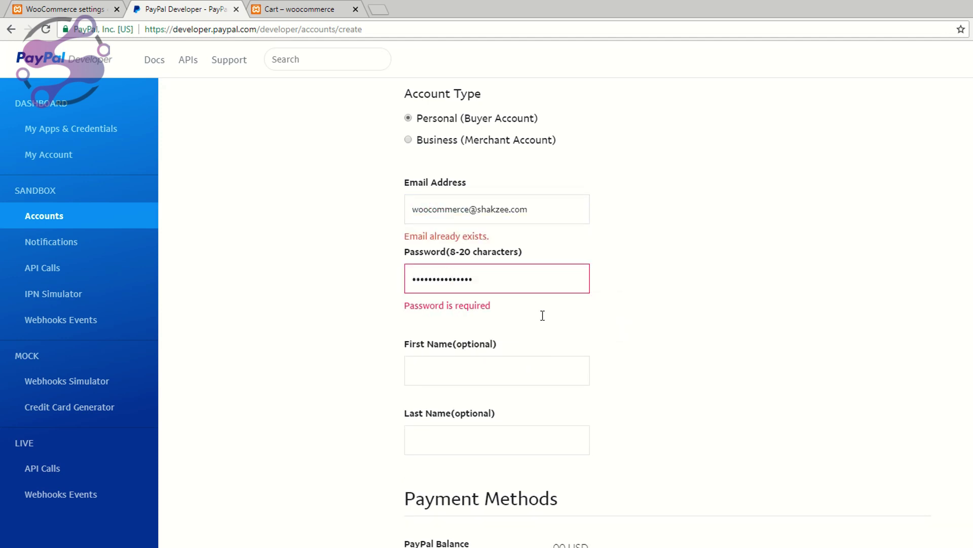
scroll(445, 369, down, 3)
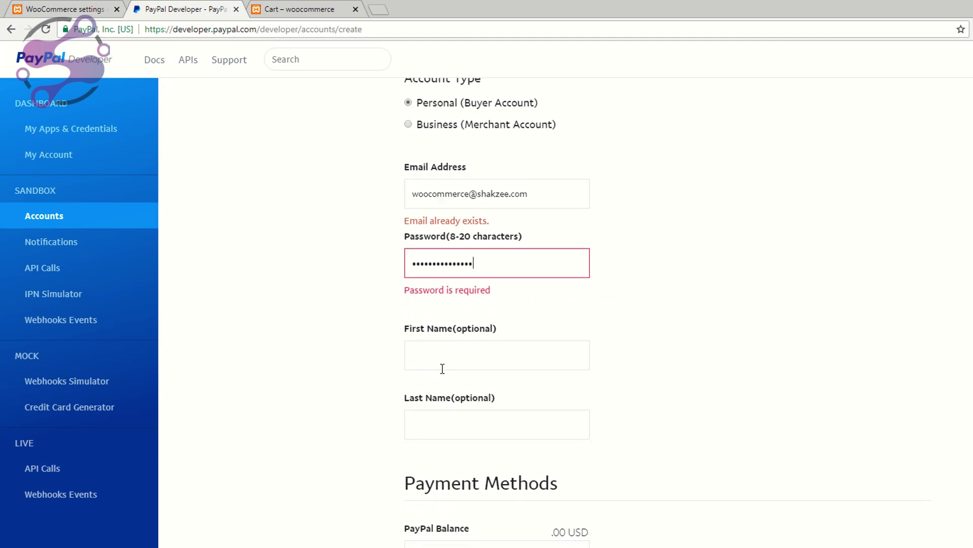
click(457, 246)
click(451, 244)
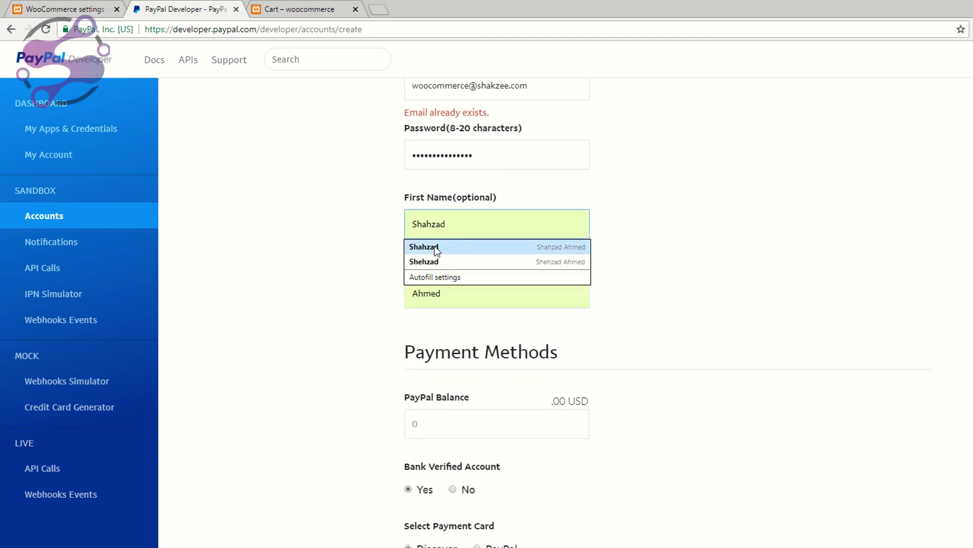
click(434, 245)
scroll(449, 307, down, 3)
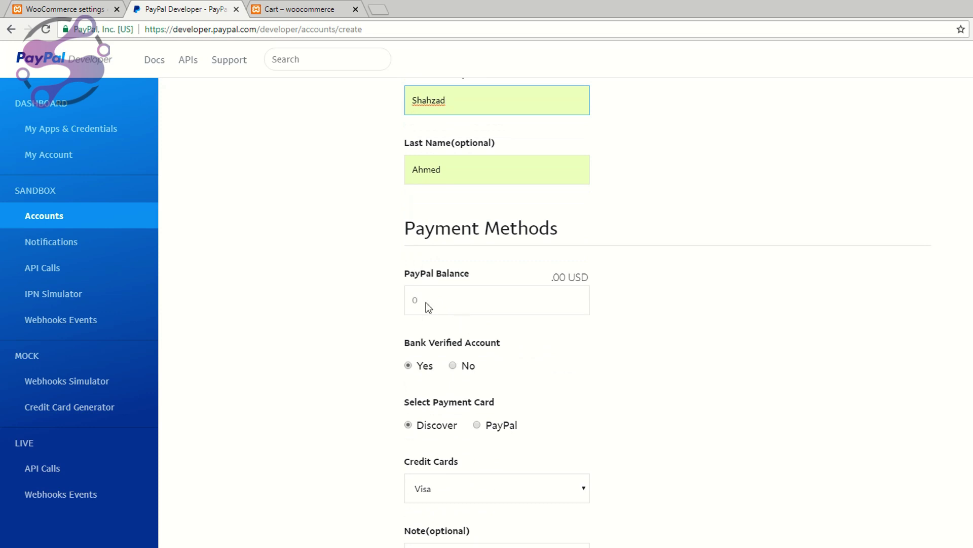
Set PayPal Balance to 1500, keep Visa as the credit card, and submit the form.
click(433, 301)
text(1500)
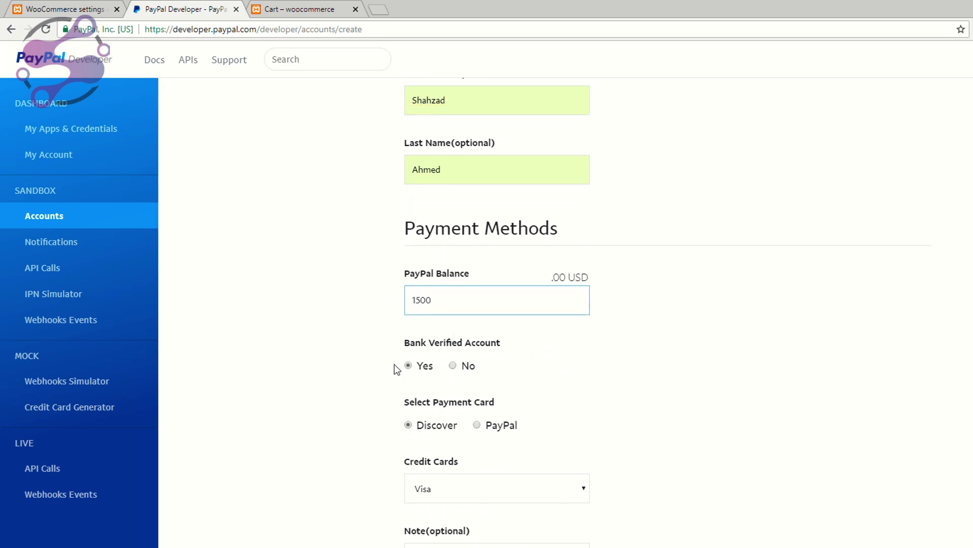
scroll(397, 369, down, 3)
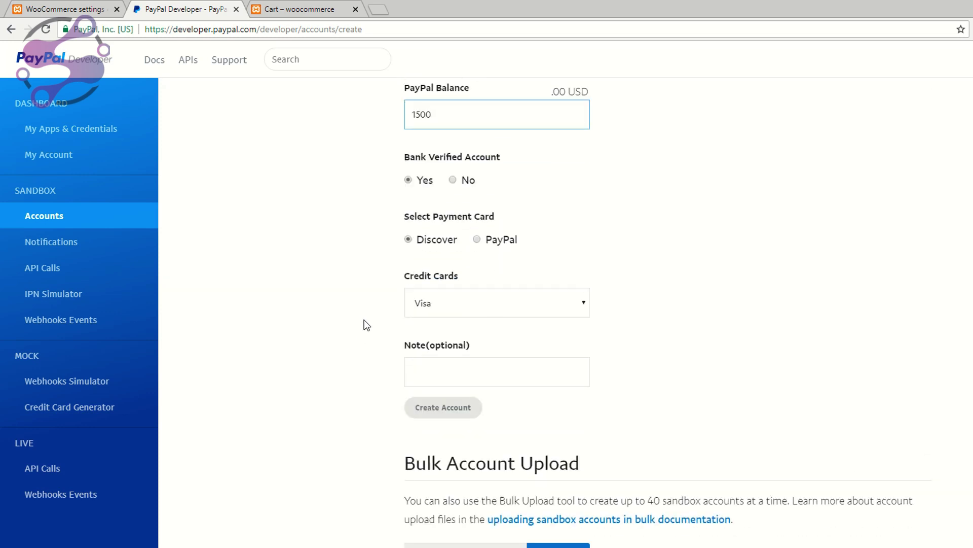
scroll(453, 221, up, 6)
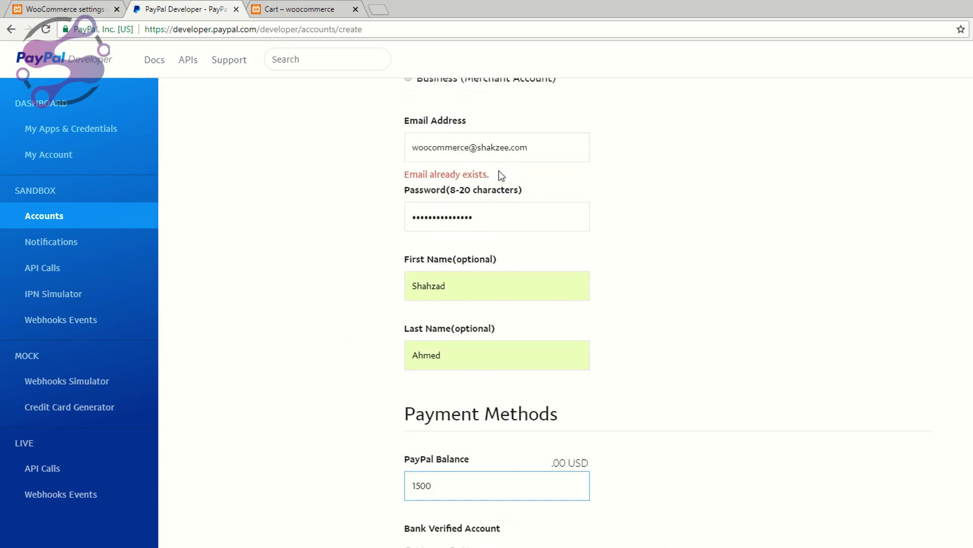
scroll(202, 211, down, 7)
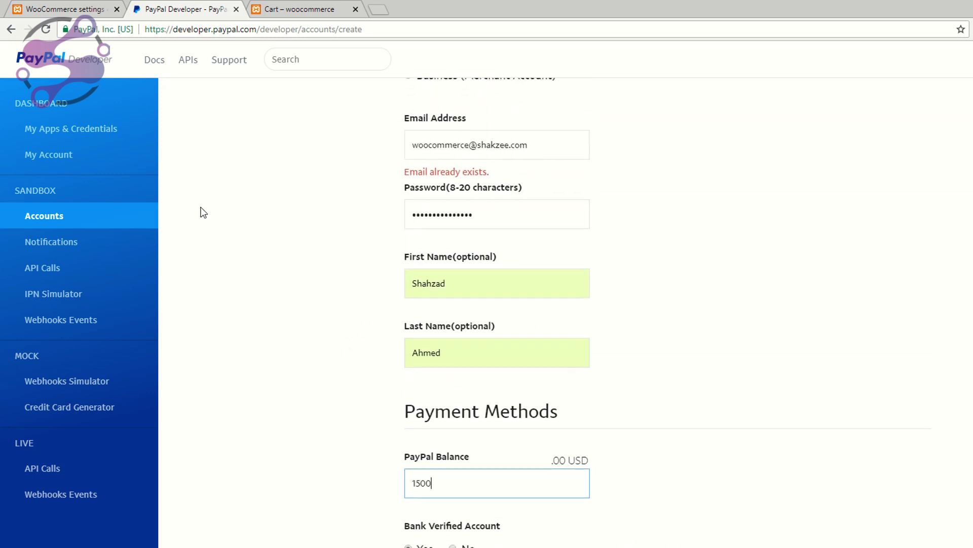
click(413, 248)
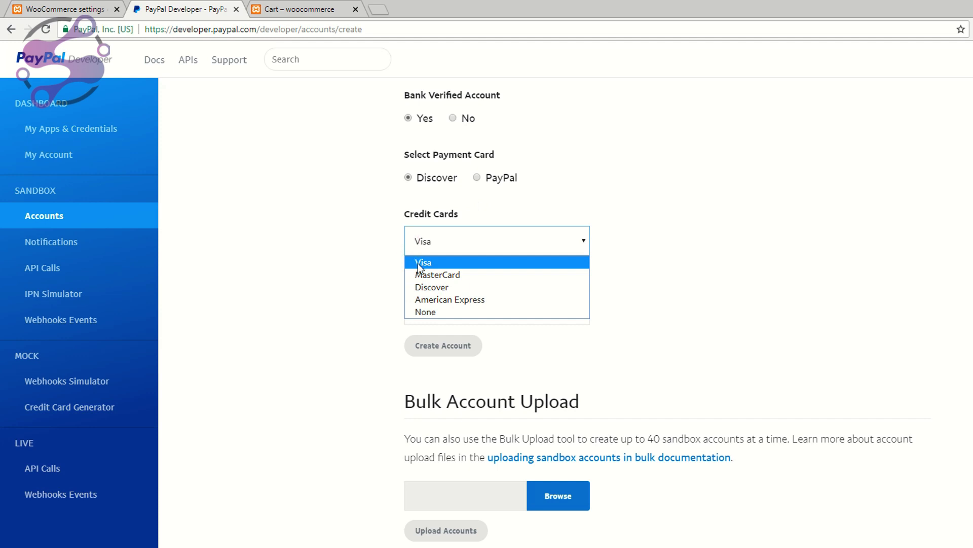
click(341, 260)
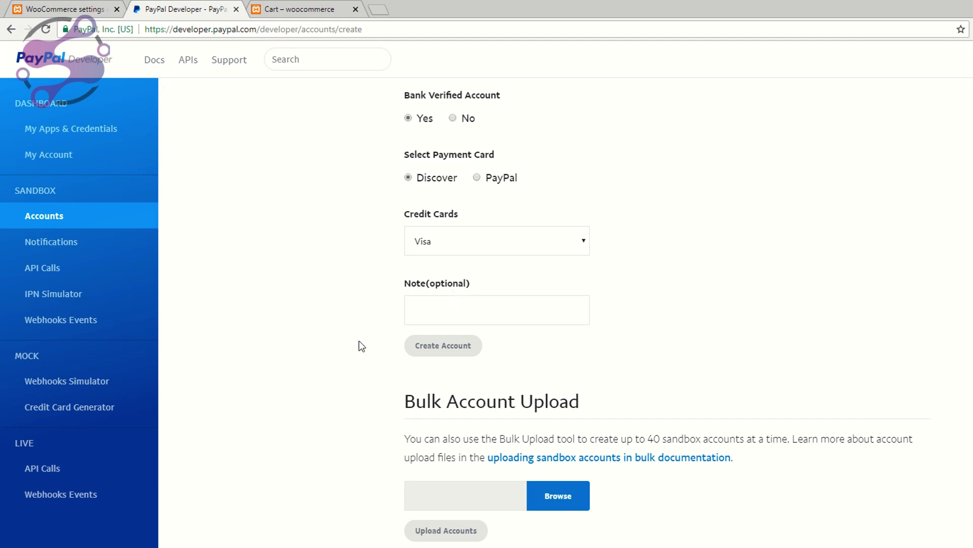
scroll(357, 342, down, 1)
click(474, 283)
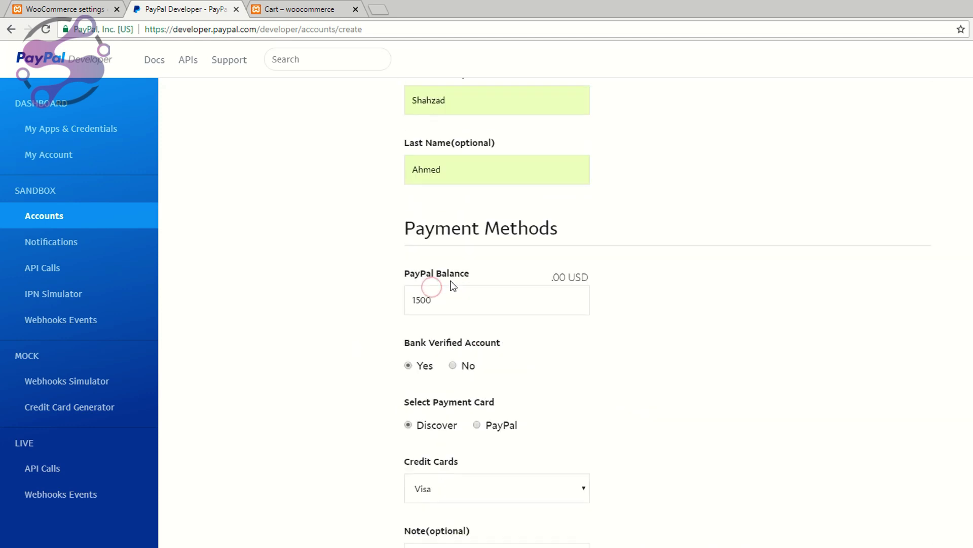
scroll(472, 246, up, 2)
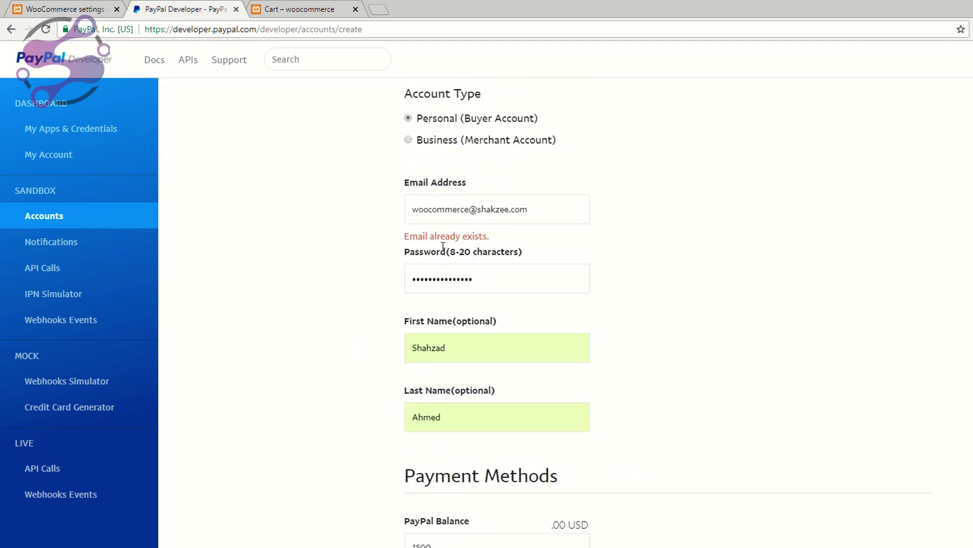
Replace the rejected e-mail with a different address and let it be rechecked.
click(539, 209)
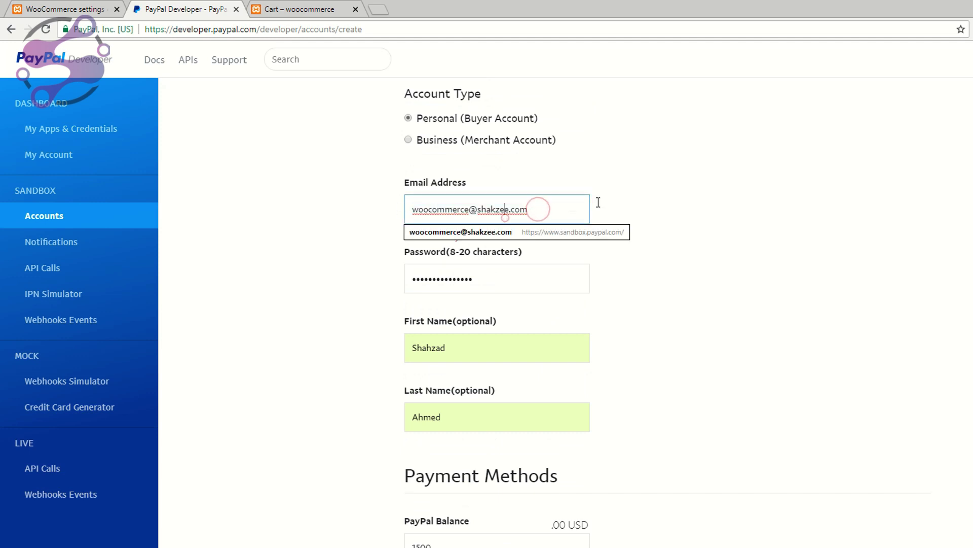
click(677, 200)
click(472, 208)
click(749, 219)
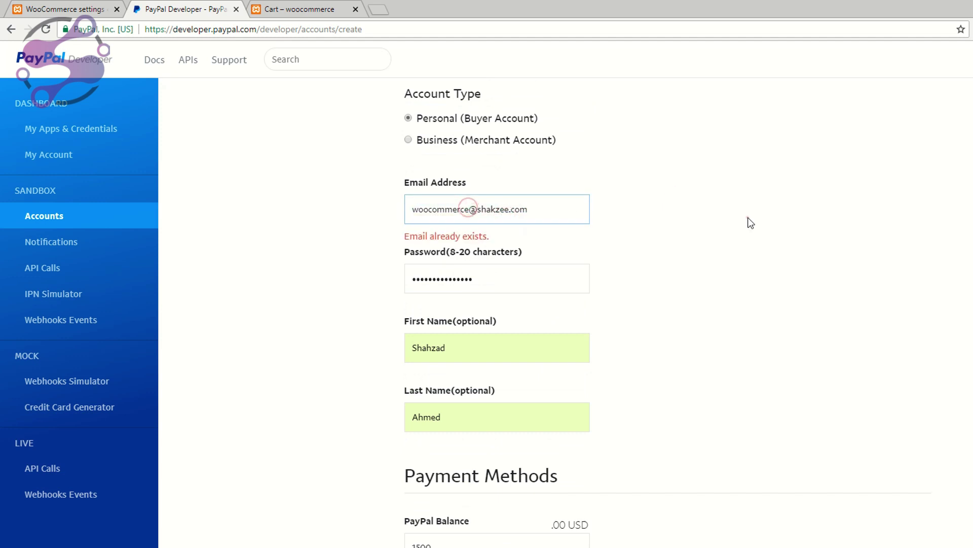
triple_click(474, 222)
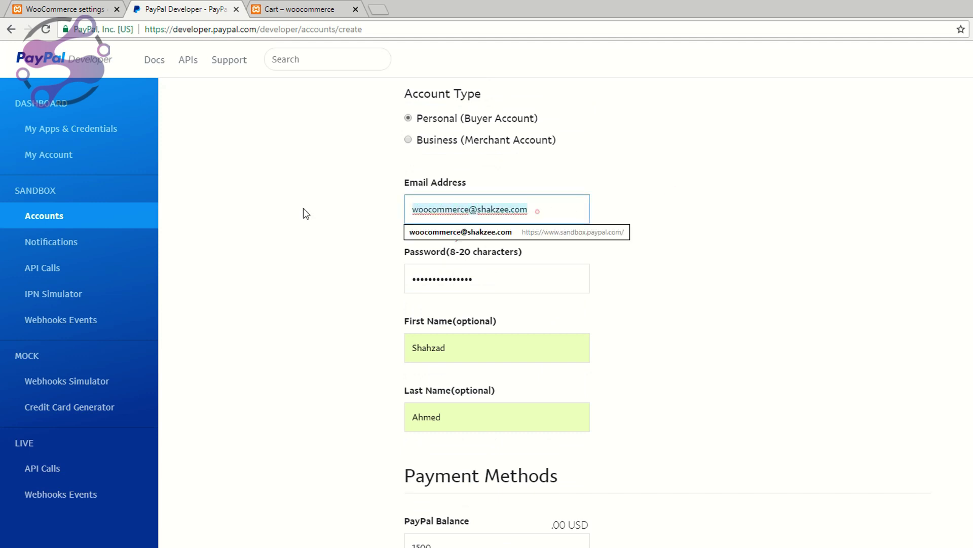
key(BackSpace)
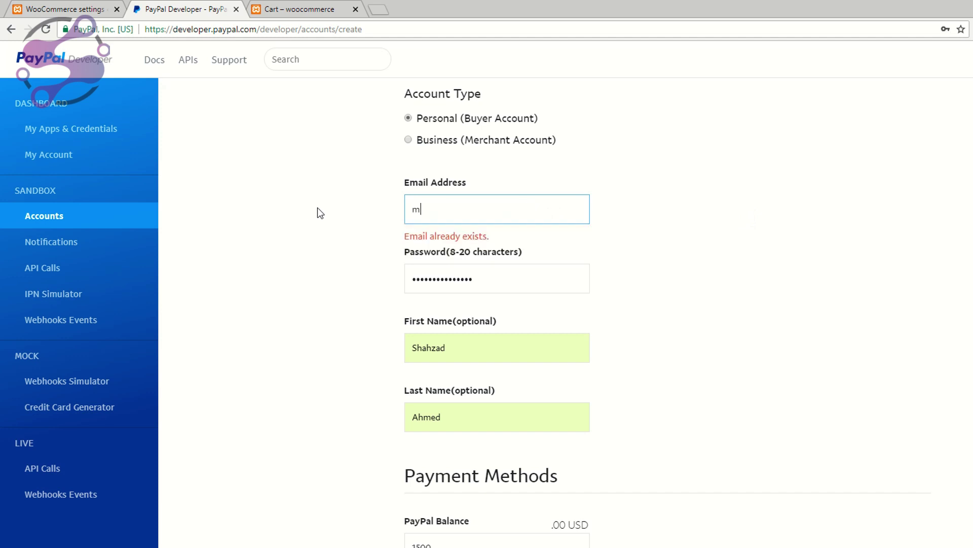
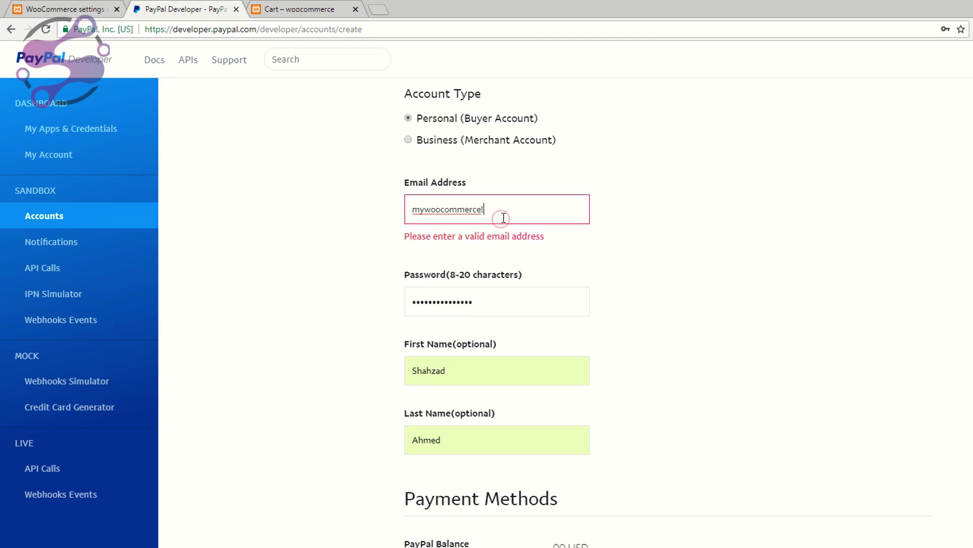
click(715, 258)
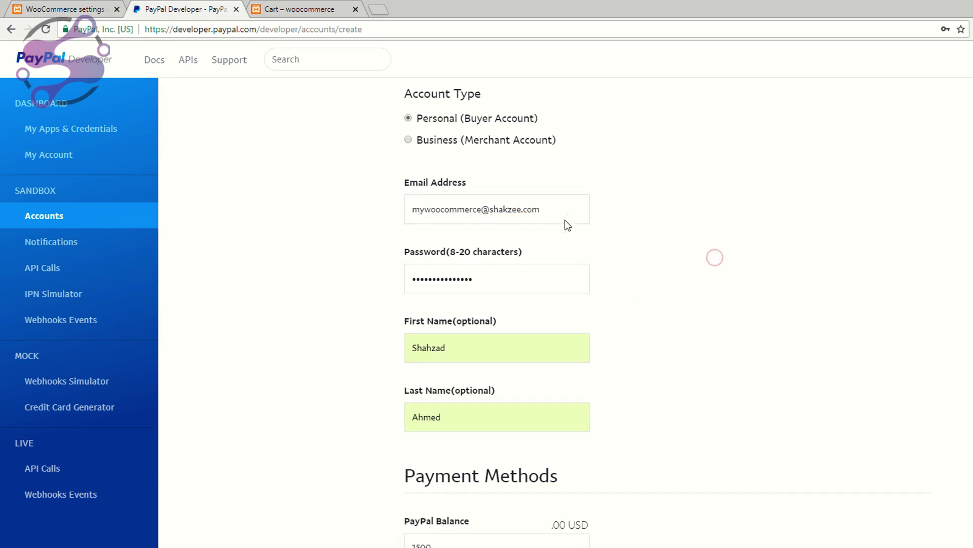
Try another test e-mail address, then return to the Sandbox Accounts list.
triple_click(543, 208)
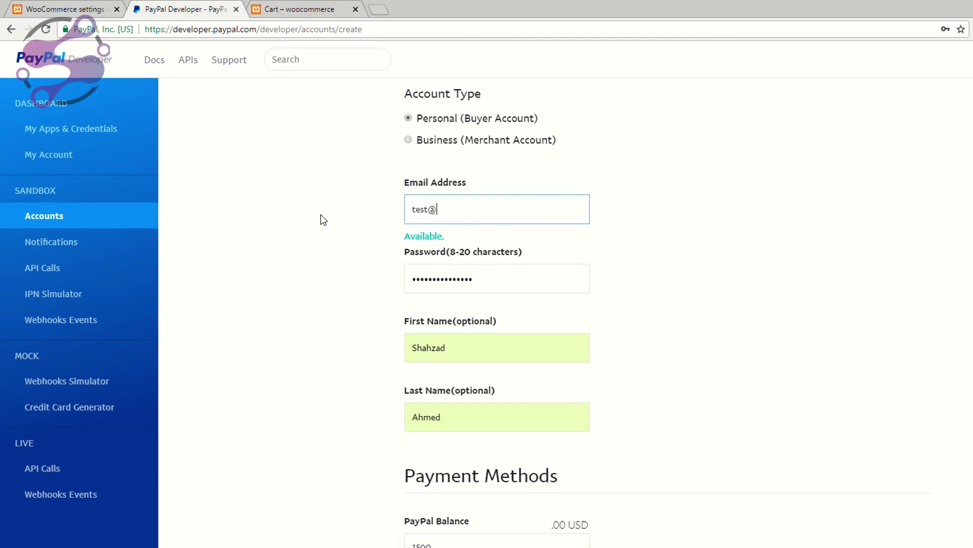
scroll(762, 192, up, 1)
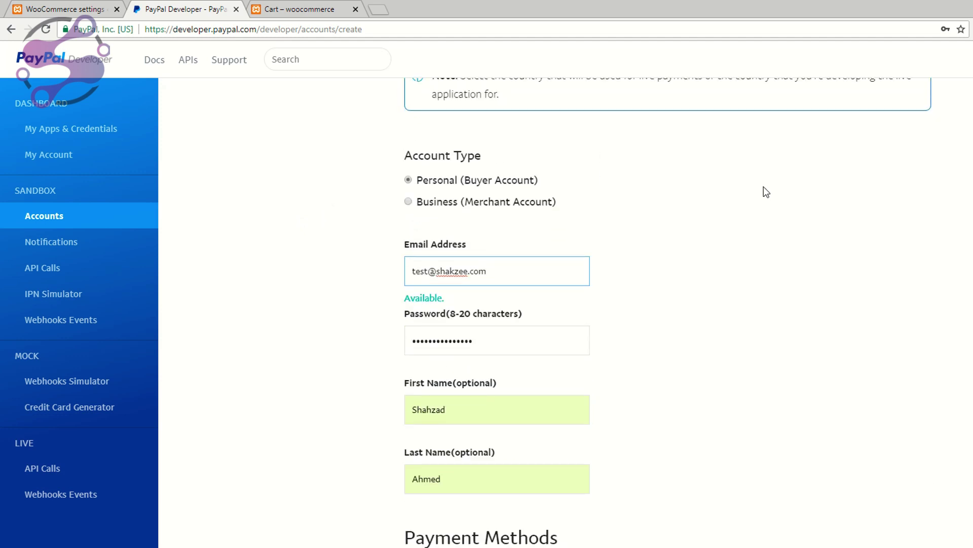
click(747, 229)
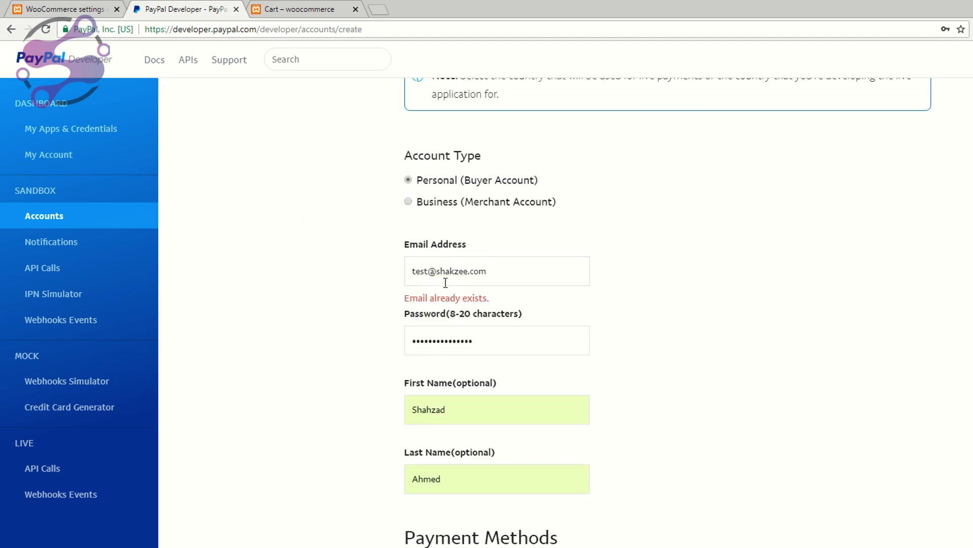
triple_click(504, 272)
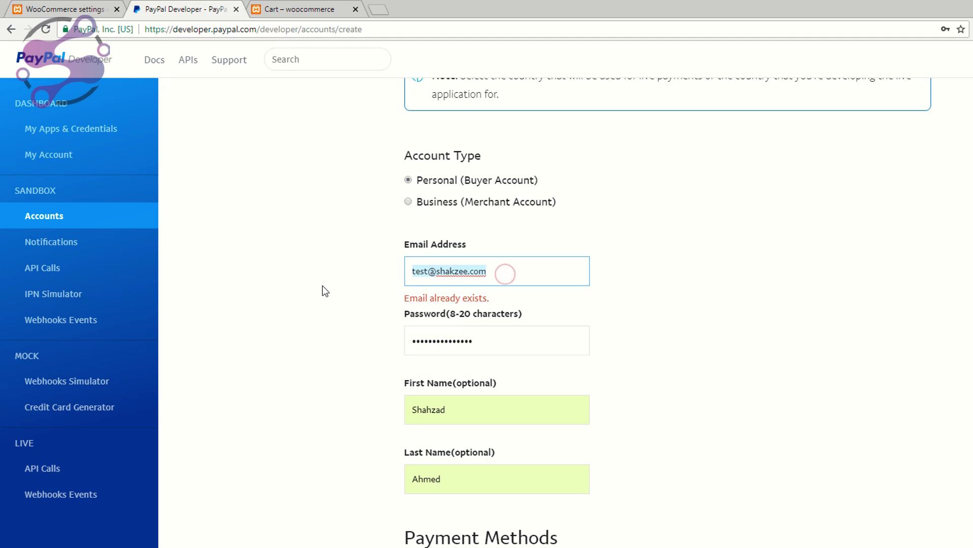
click(29, 222)
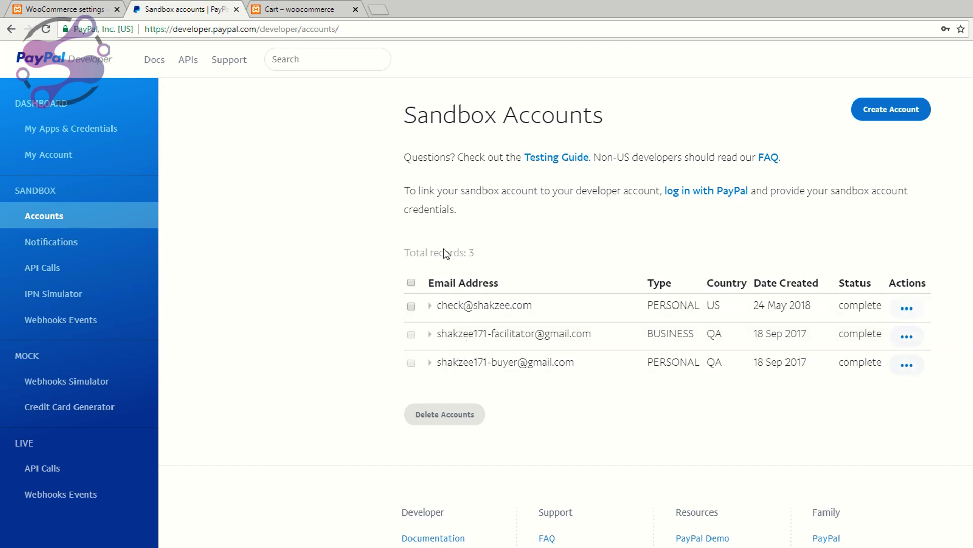
Start a fresh sandbox account form and enter the new buyer e-mail address.
click(888, 107)
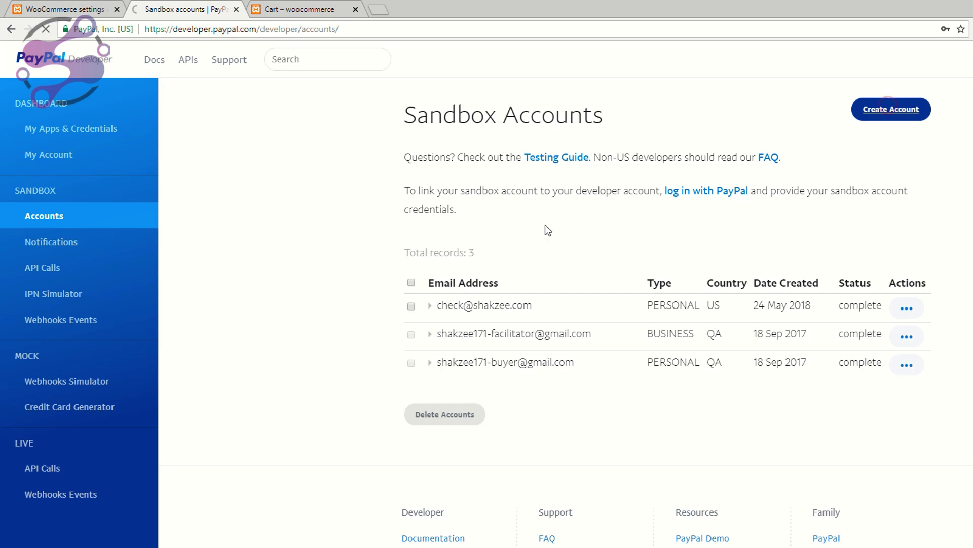
scroll(454, 259, down, 3)
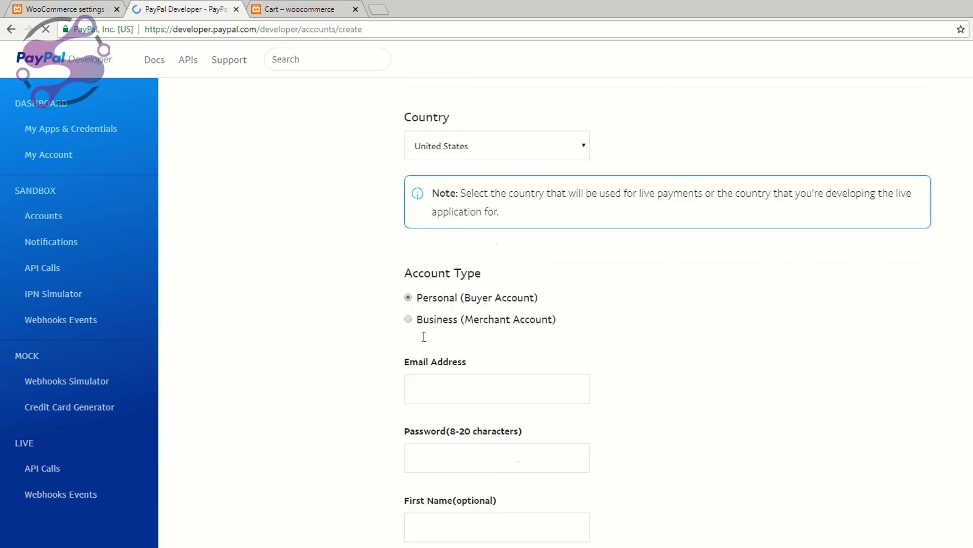
scroll(424, 336, down, 1)
click(425, 333)
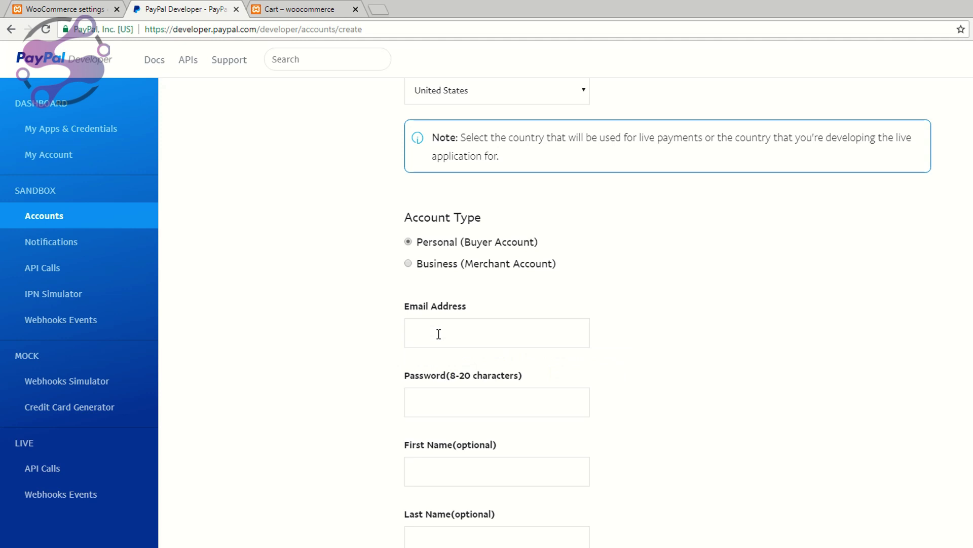
click(439, 334)
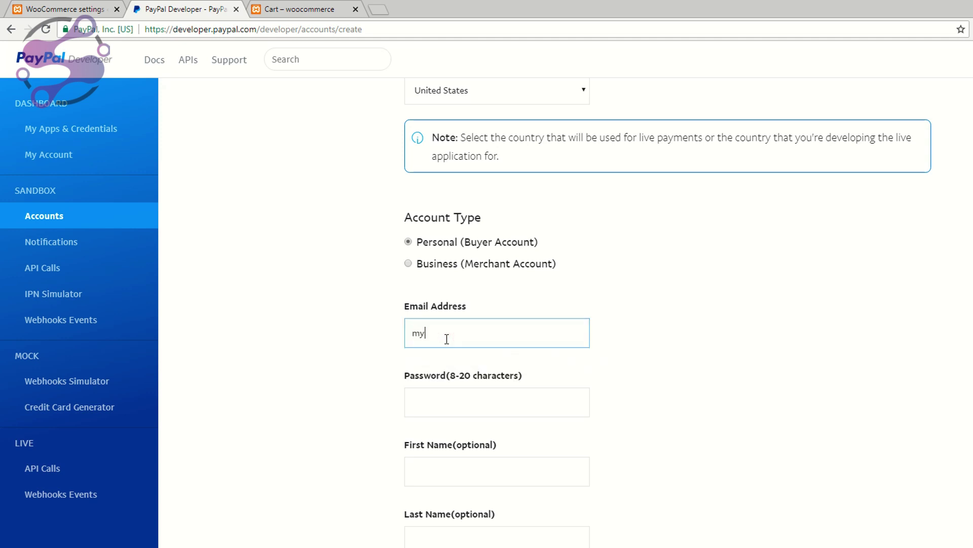
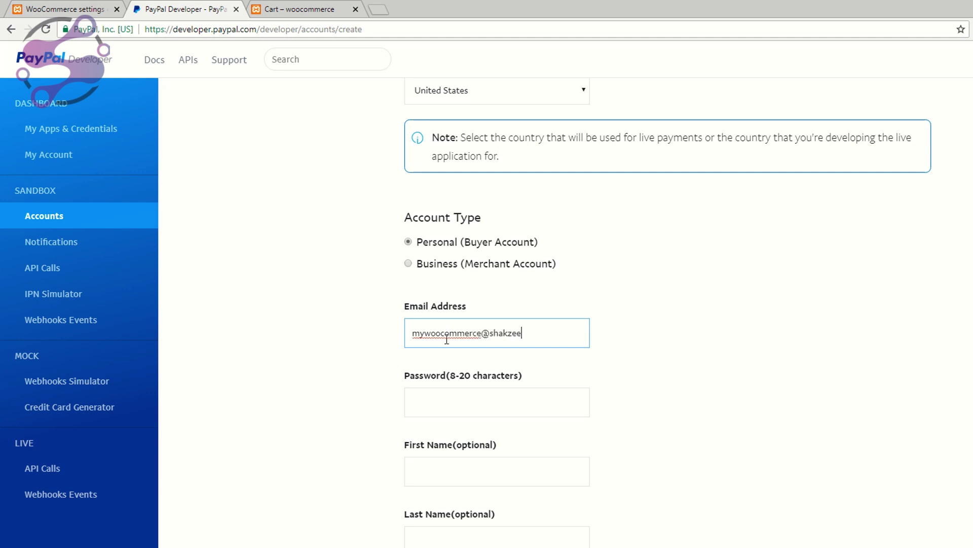
key(Tab)
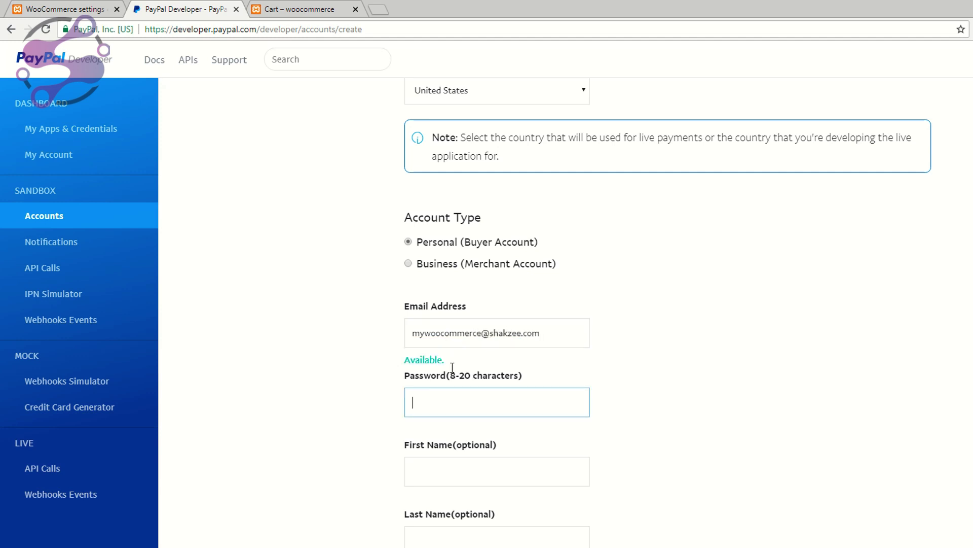
Paste the account password with 123 appended and autofill both name fields.
double_click(440, 333)
key(ctrl+c)
click(415, 401)
key(ctrl+v)
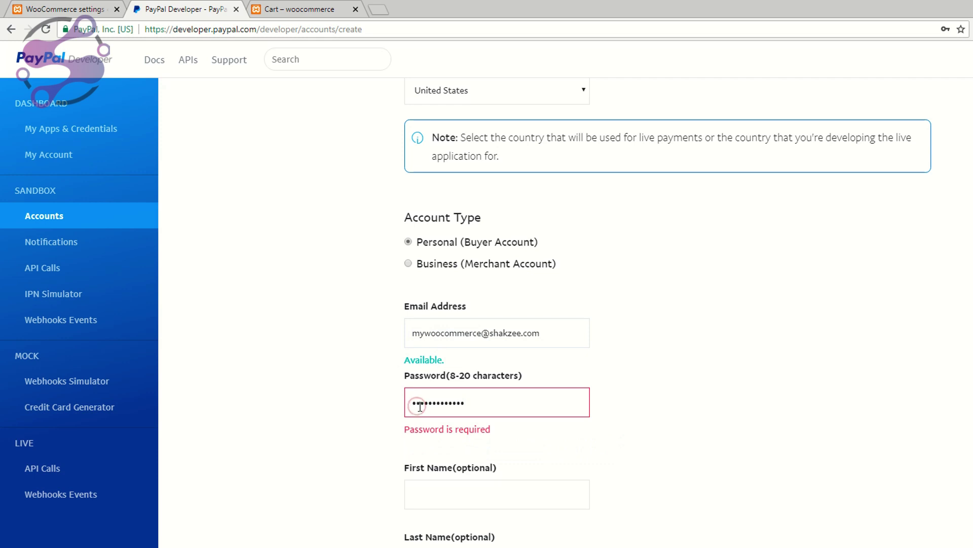
scroll(433, 407, down, 4)
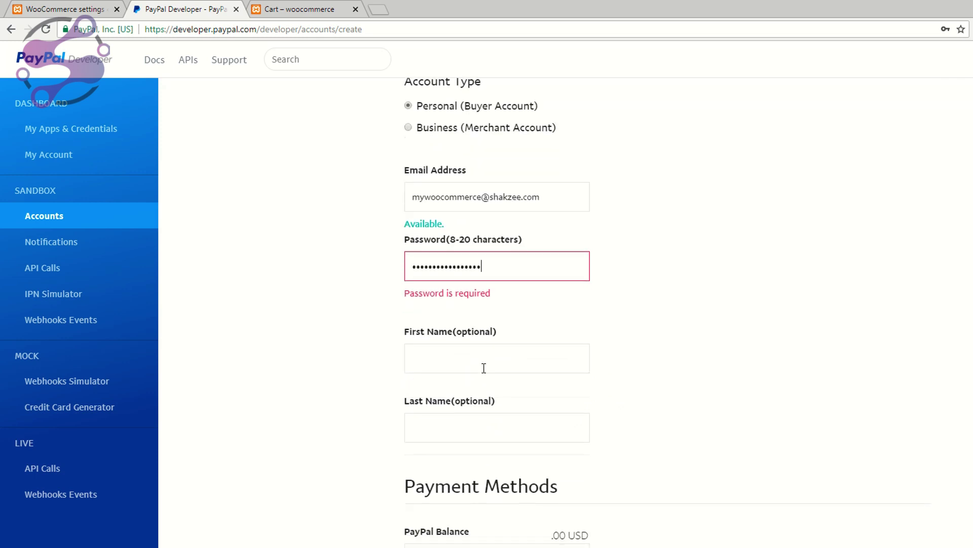
click(459, 285)
click(460, 311)
scroll(441, 318, down, 5)
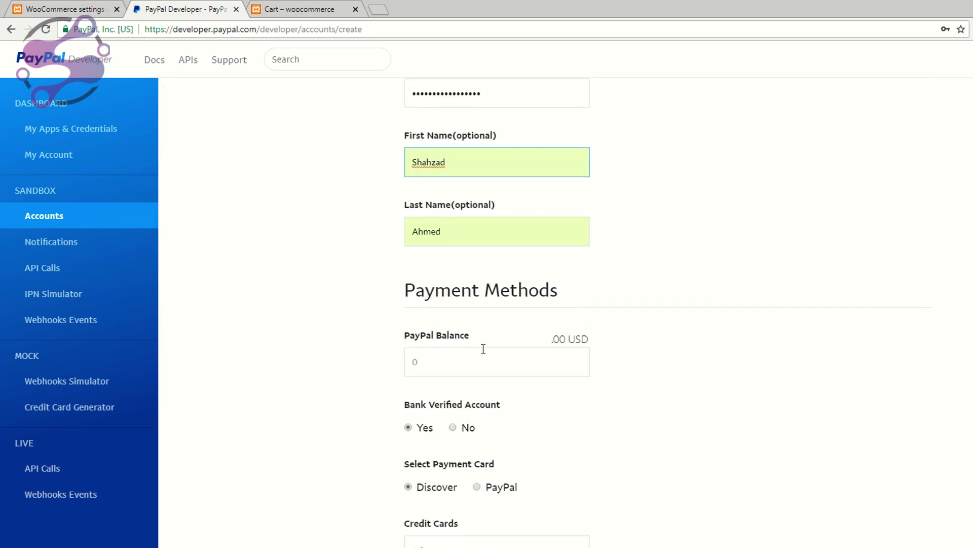
Set PayPal Balance to 1500, keep Visa, and create the fourth sandbox account.
click(435, 246)
text(1500)
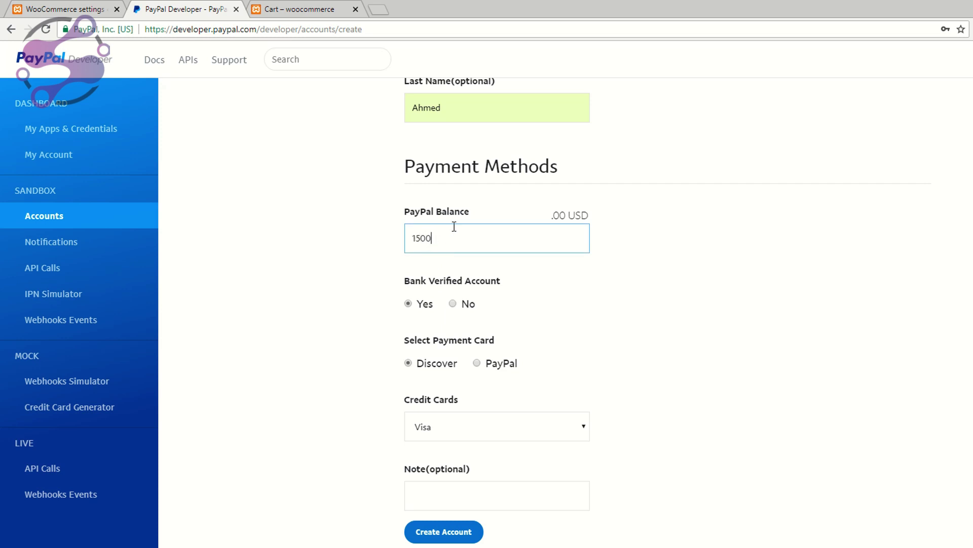
scroll(454, 304, down, 3)
scroll(446, 284, up, 3)
click(409, 429)
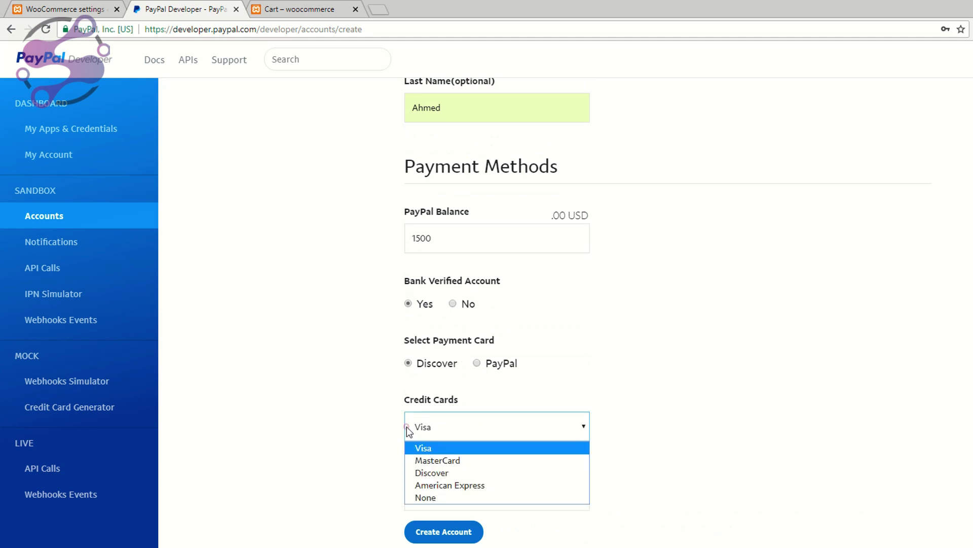
scroll(365, 408, down, 3)
click(445, 414)
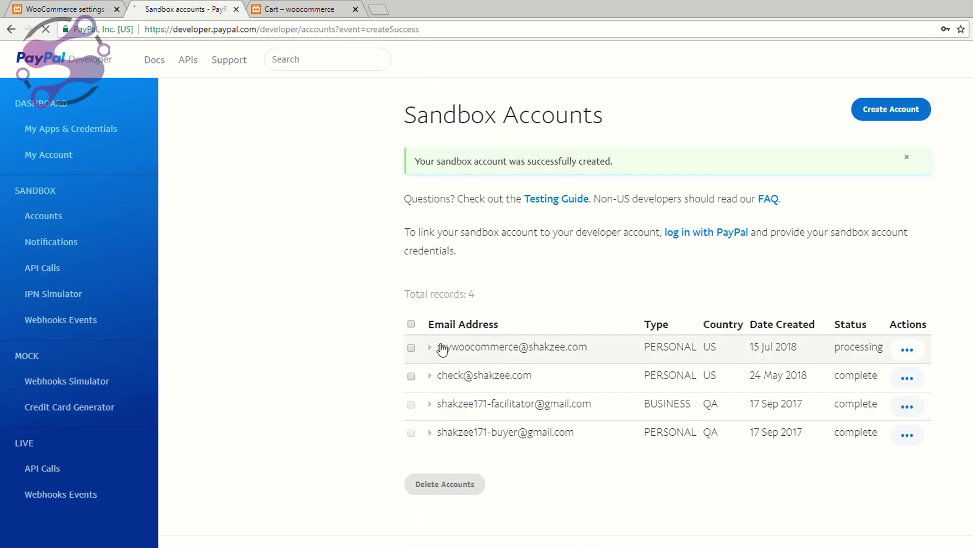
drag(438, 347, 580, 348)
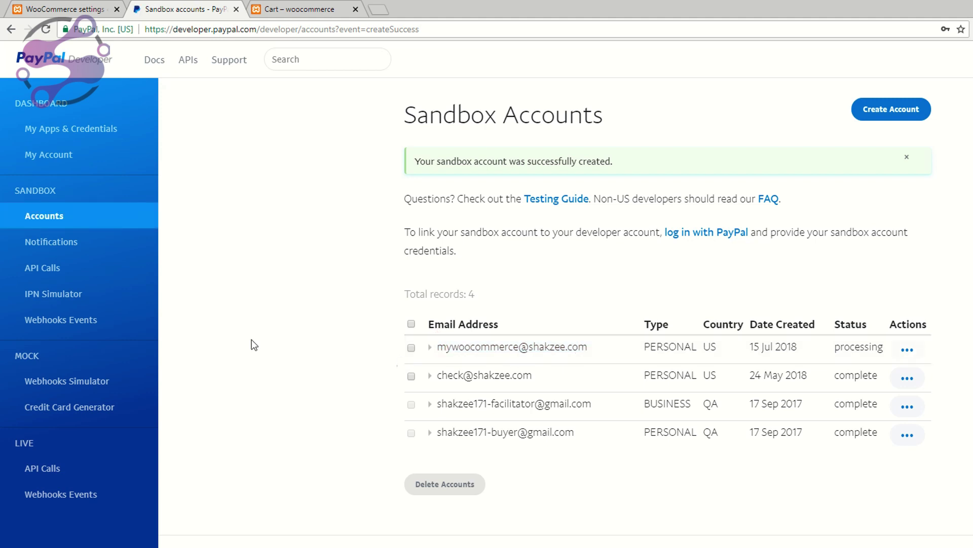
click(64, 9)
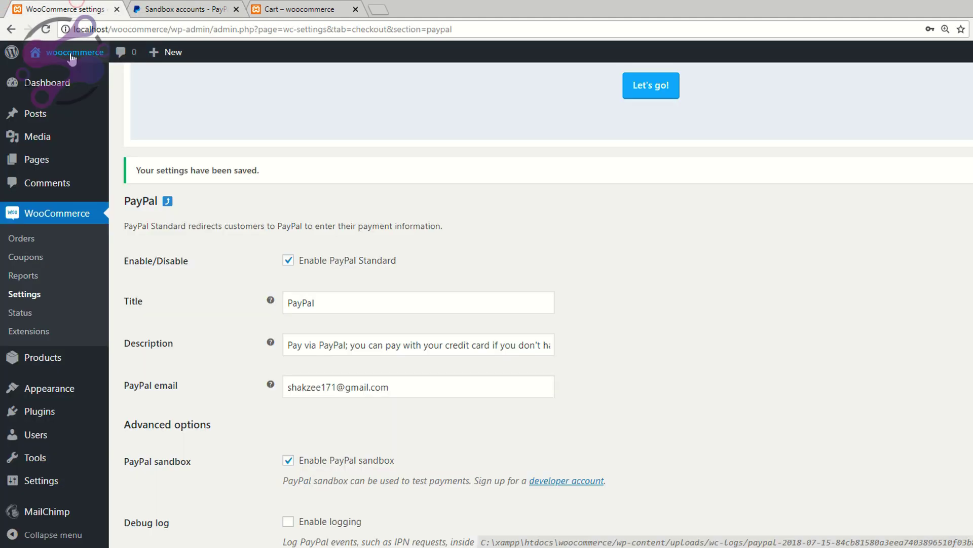
Open the shop in a new tab and go to the Iphone 6x plus product page.
mouse_move(71, 52)
middle_click(48, 94)
click(196, 10)
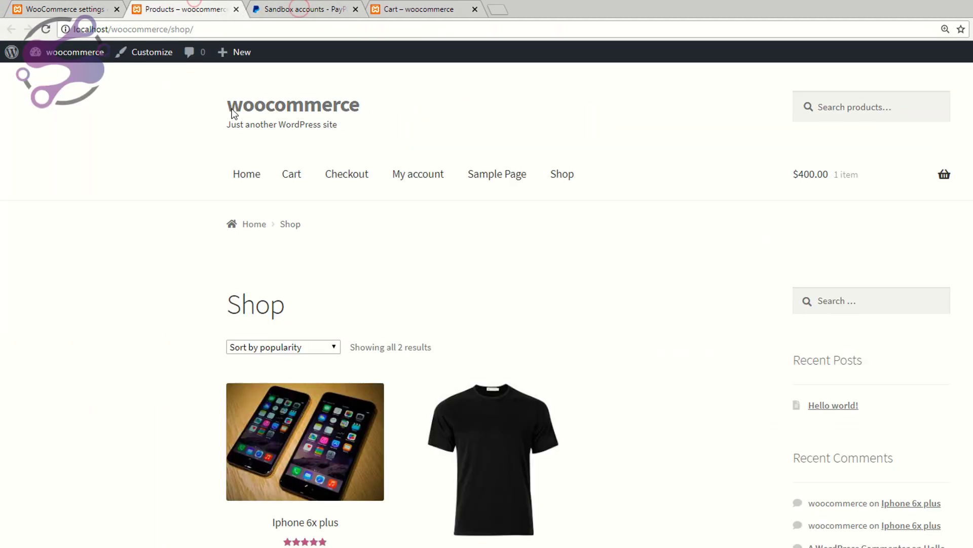
scroll(350, 207, down, 2)
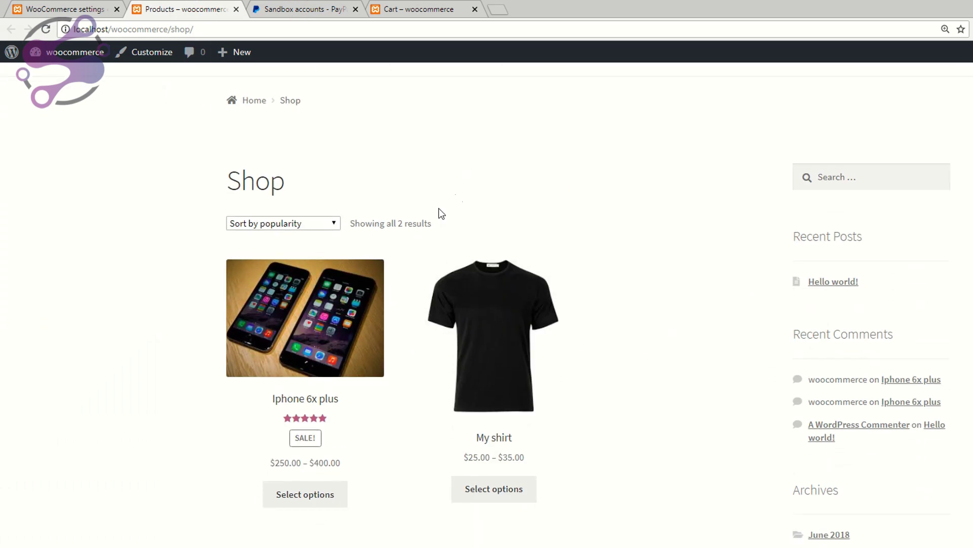
click(299, 323)
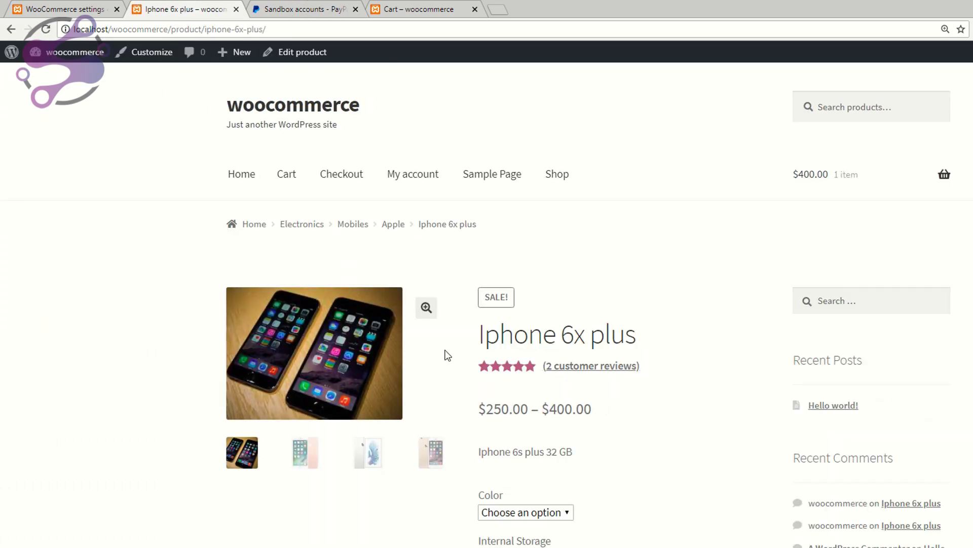
Check out the cart from the mini-cart and send the $402.00 order to PayPal.
scroll(670, 409, down, 5)
scroll(573, 370, up, 5)
mouse_move(862, 208)
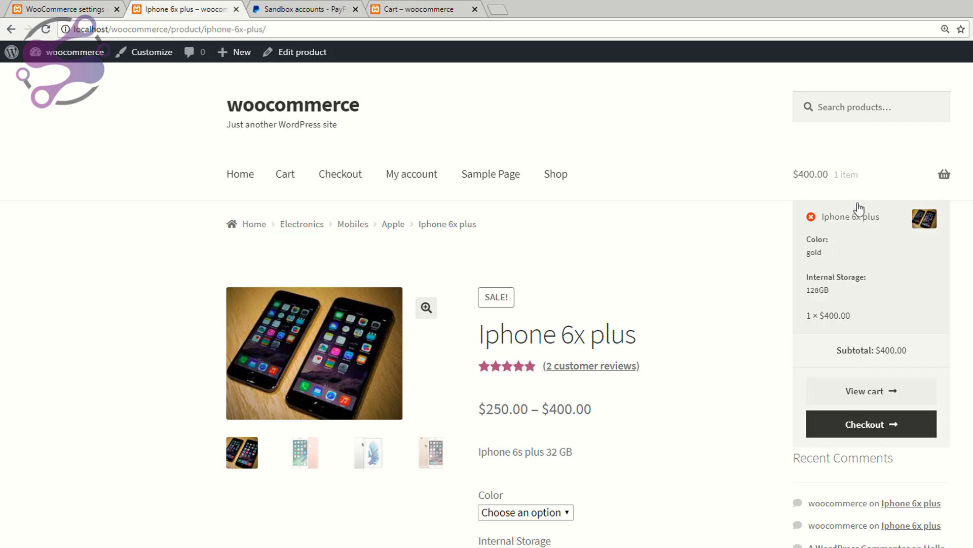
click(869, 425)
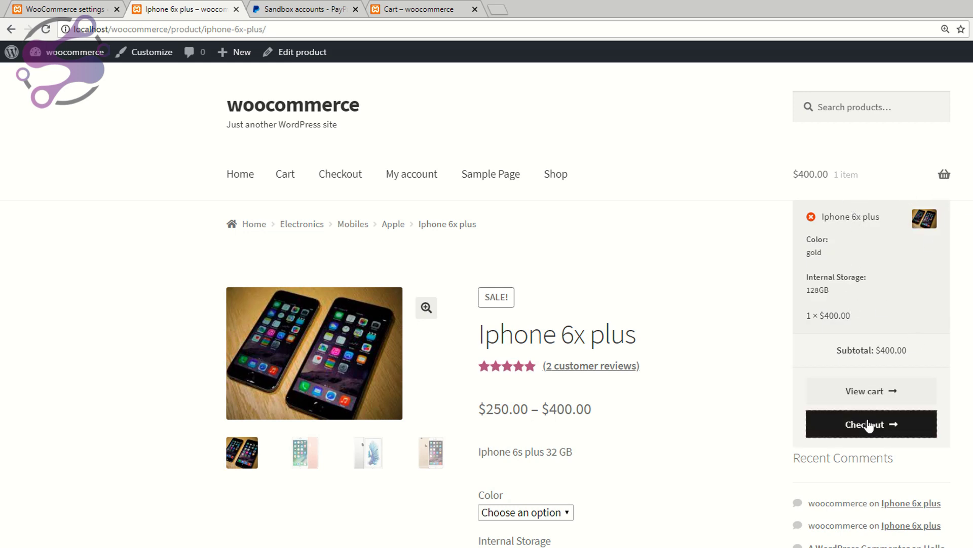
scroll(348, 318, down, 9)
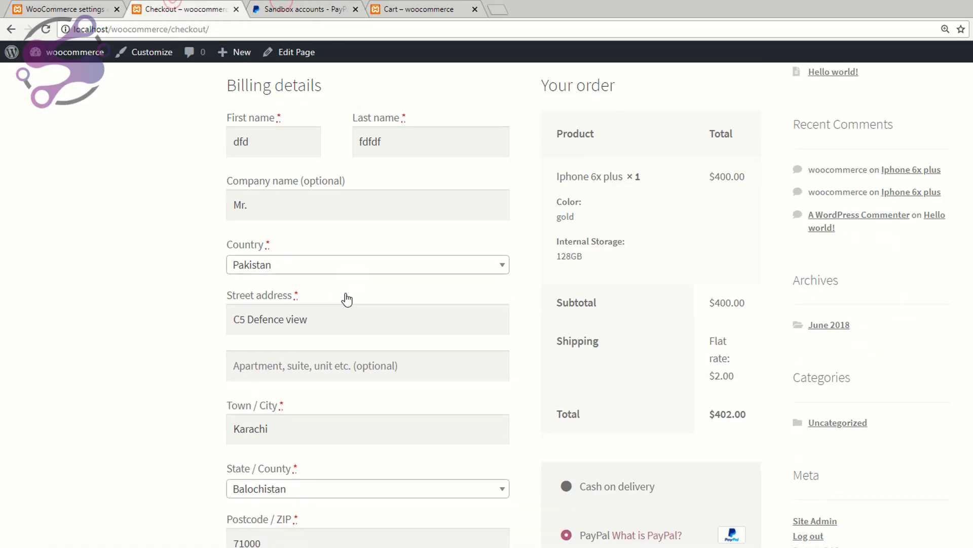
scroll(348, 289, up, 7)
scroll(280, 275, down, 11)
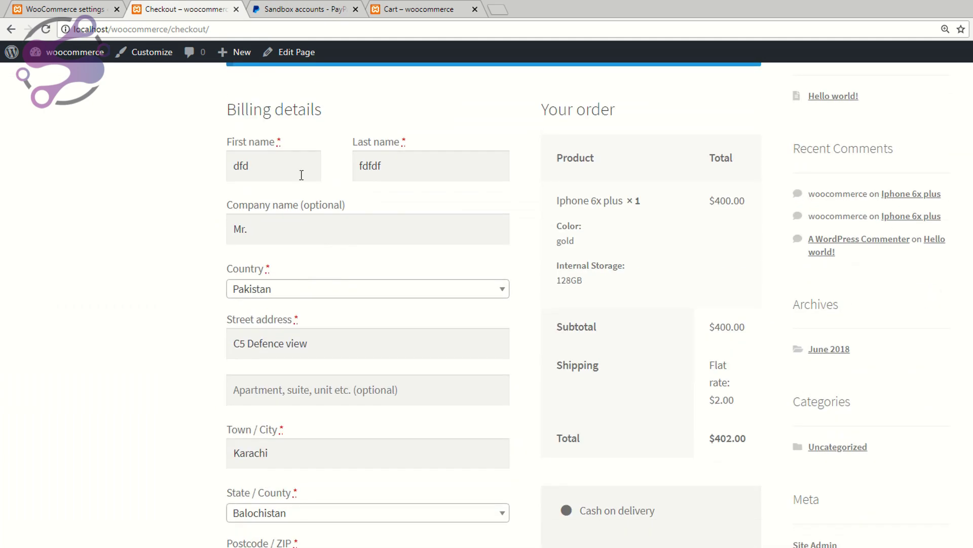
scroll(570, 306, up, 2)
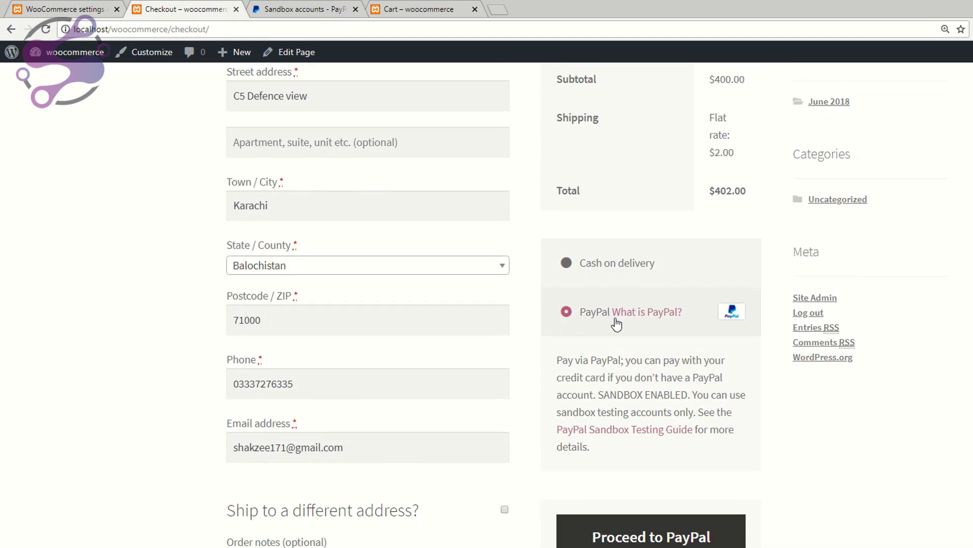
click(645, 533)
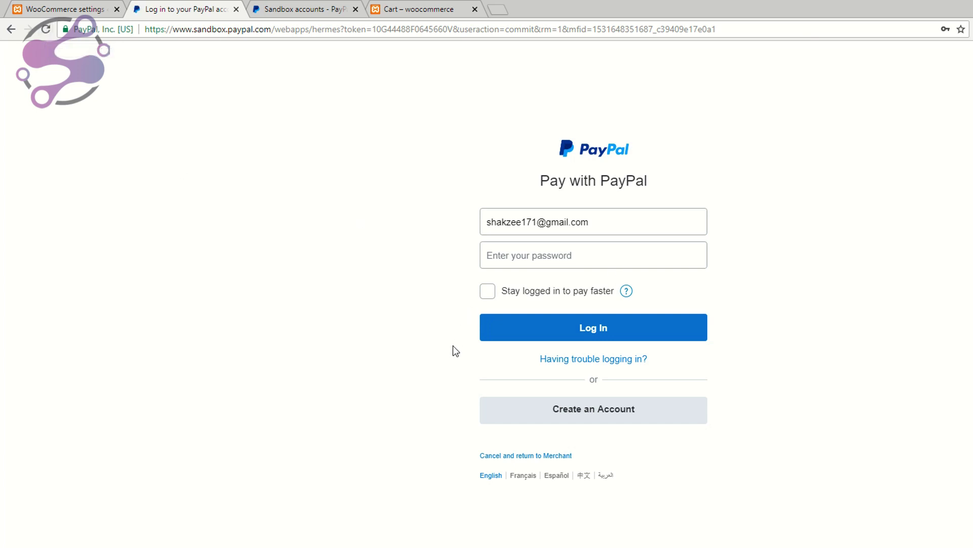
Replace the prefilled login e-mail with the sandbox buyer's e-mail address.
click(607, 230)
key(BackSpace)
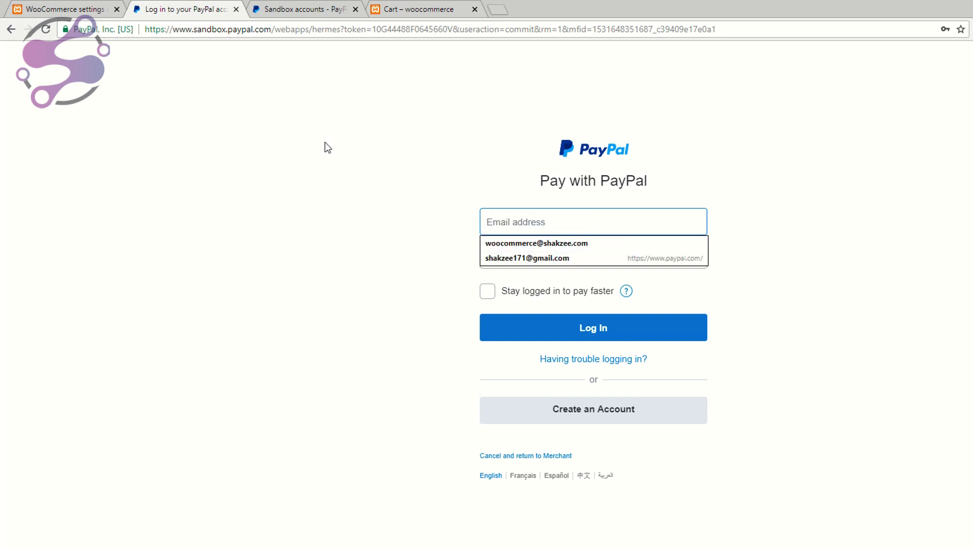
click(320, 7)
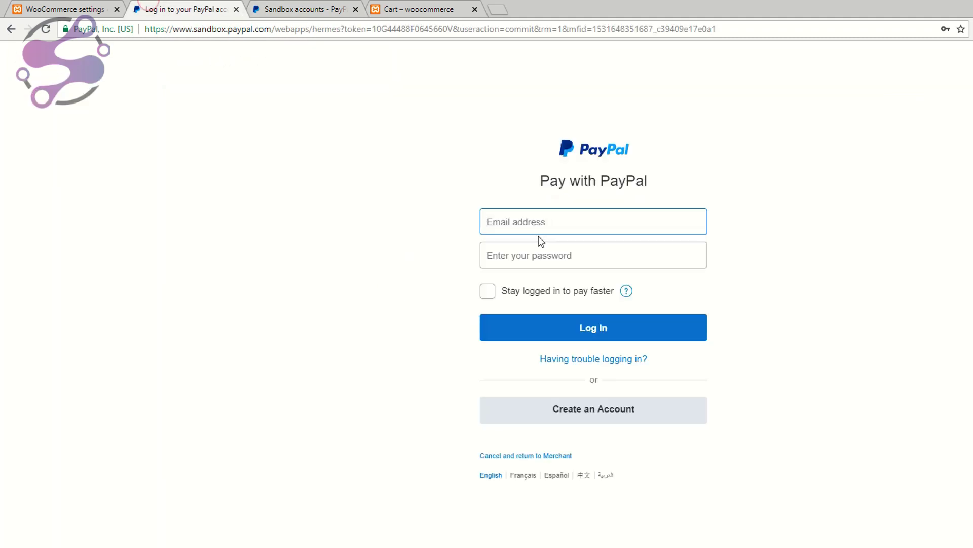
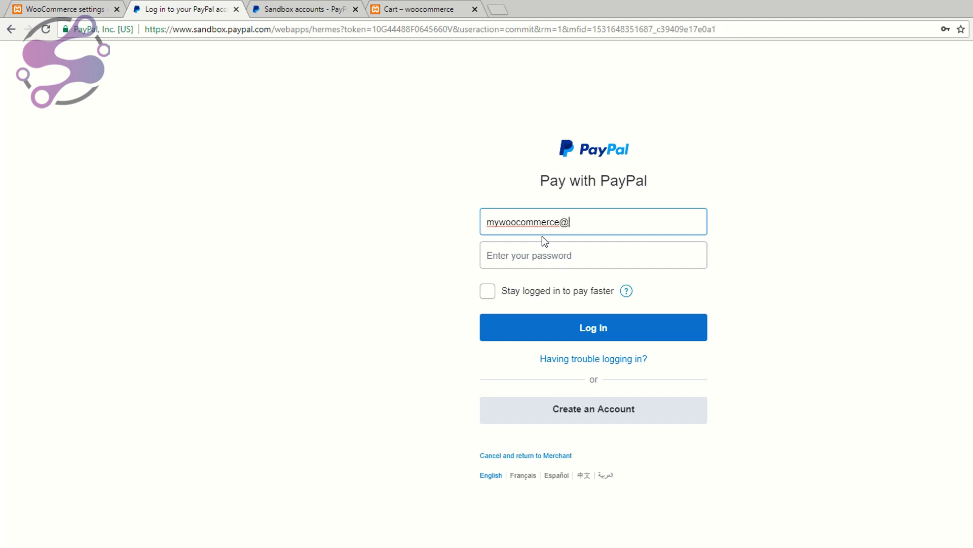
click(530, 263)
click(535, 264)
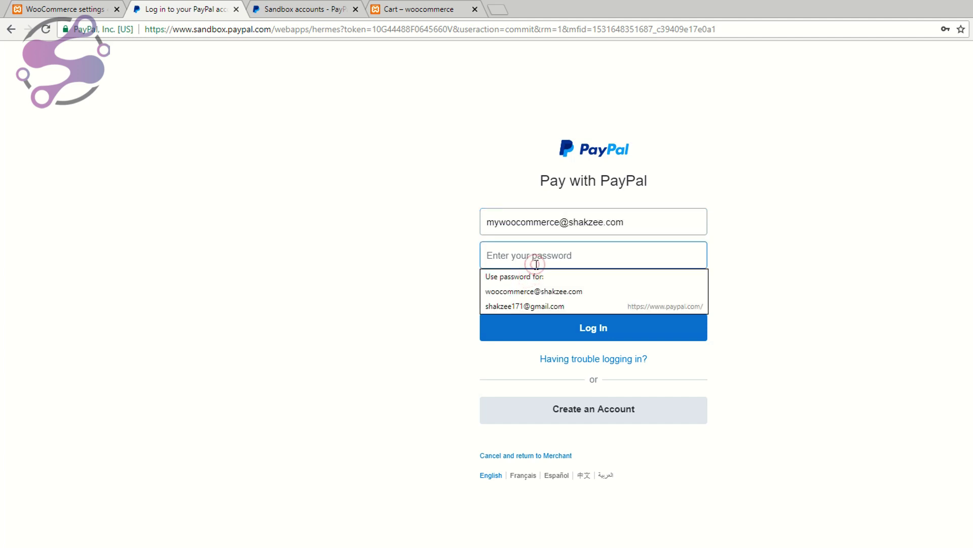
double_click(513, 216)
Enter the buyer's password, log in, and decline saving the password.
click(520, 248)
text(••••••••••••••)
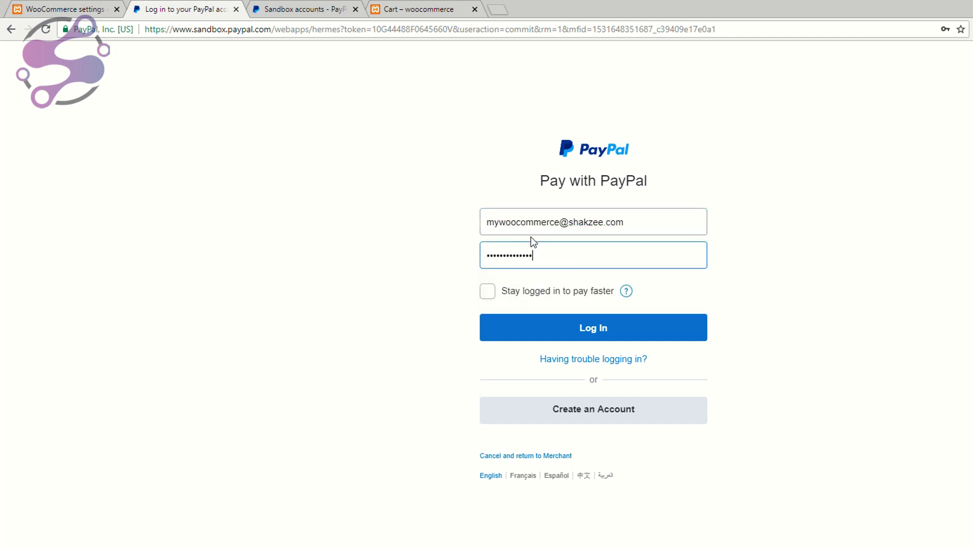
text(•••)
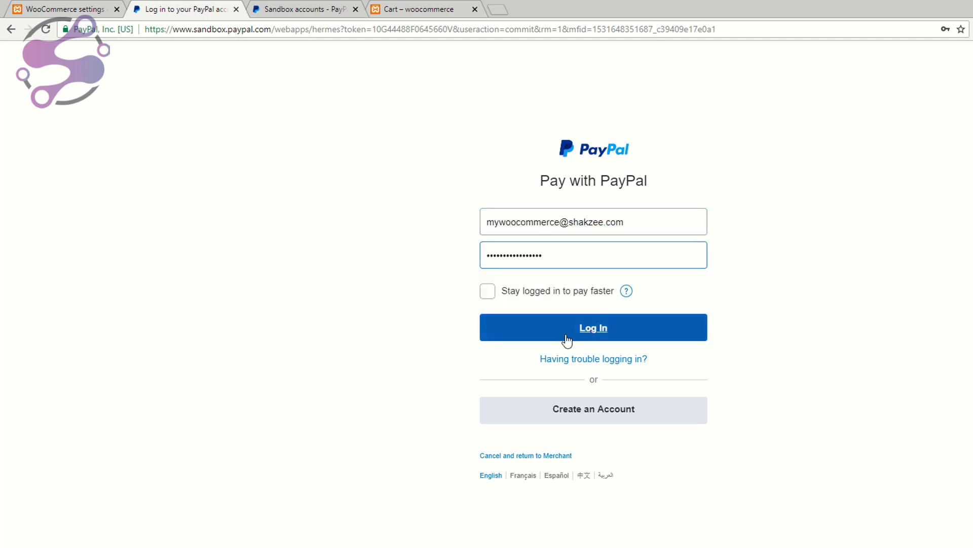
click(567, 340)
click(68, 10)
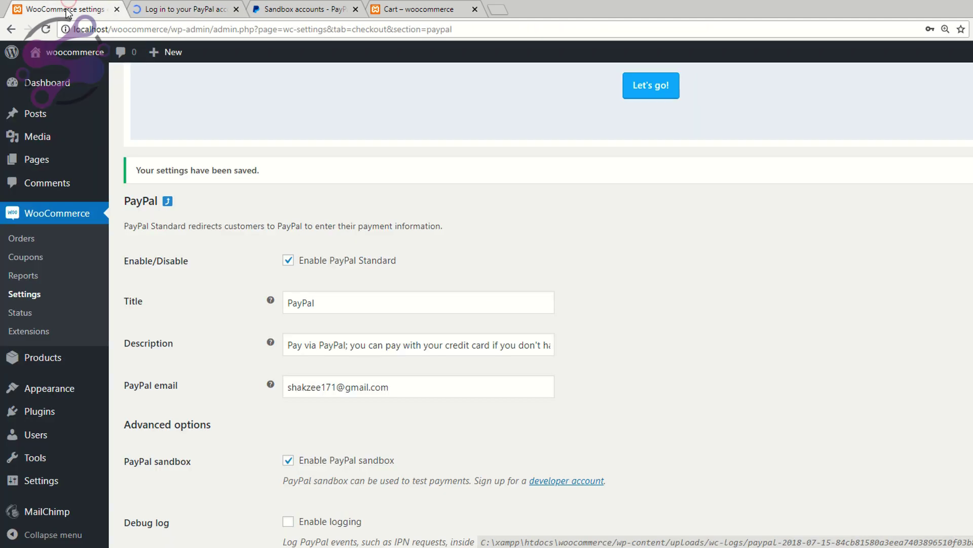
click(152, 9)
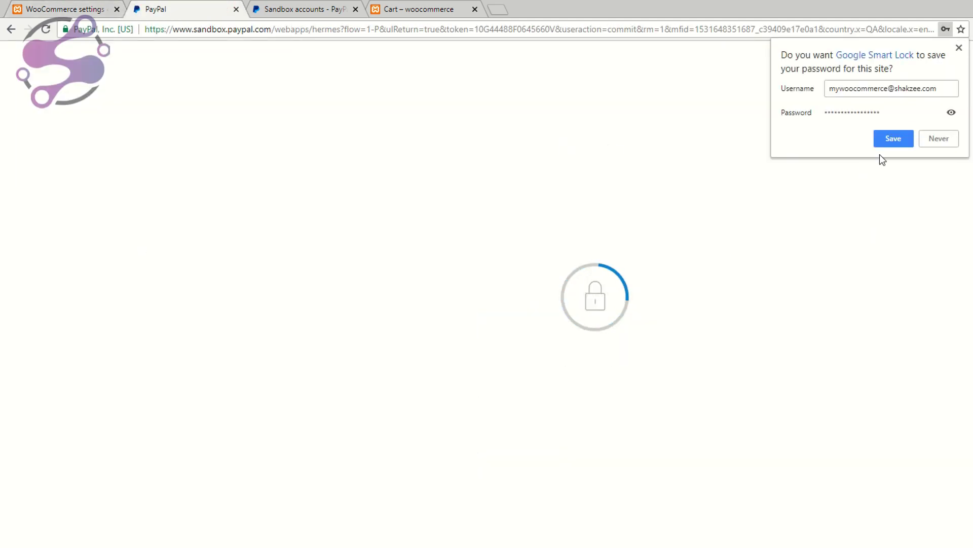
click(886, 142)
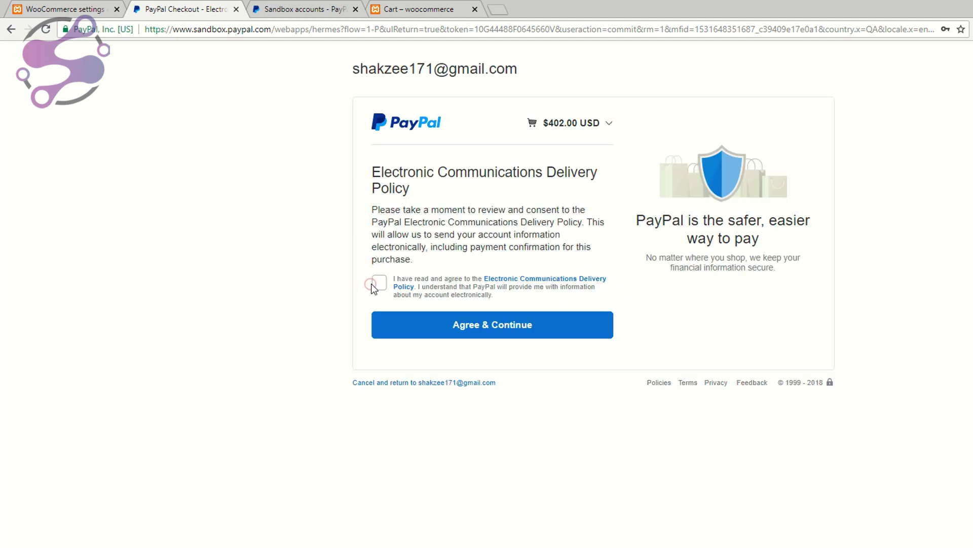
Accept the Electronic Communications Delivery Policy and pay $402.00 from PayPal Balance.
click(374, 284)
click(405, 318)
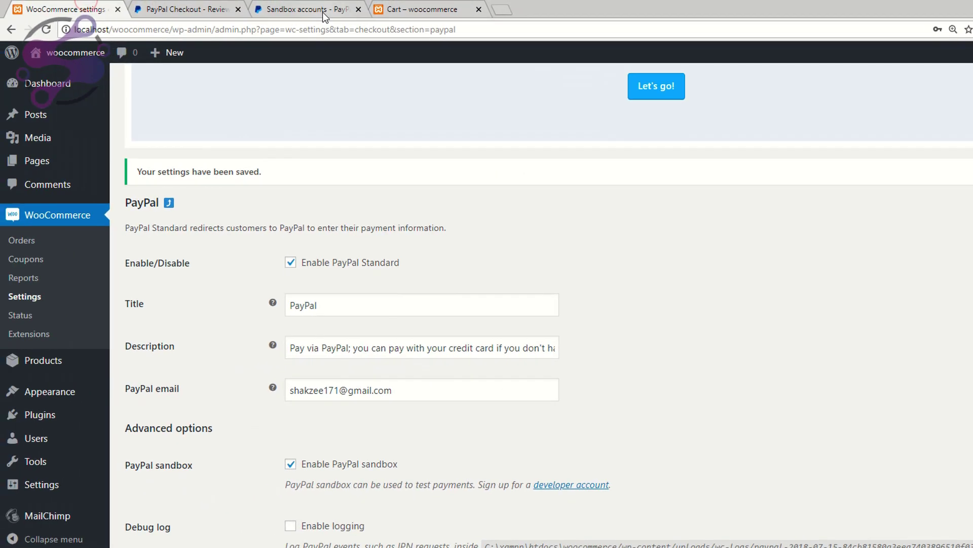
click(324, 15)
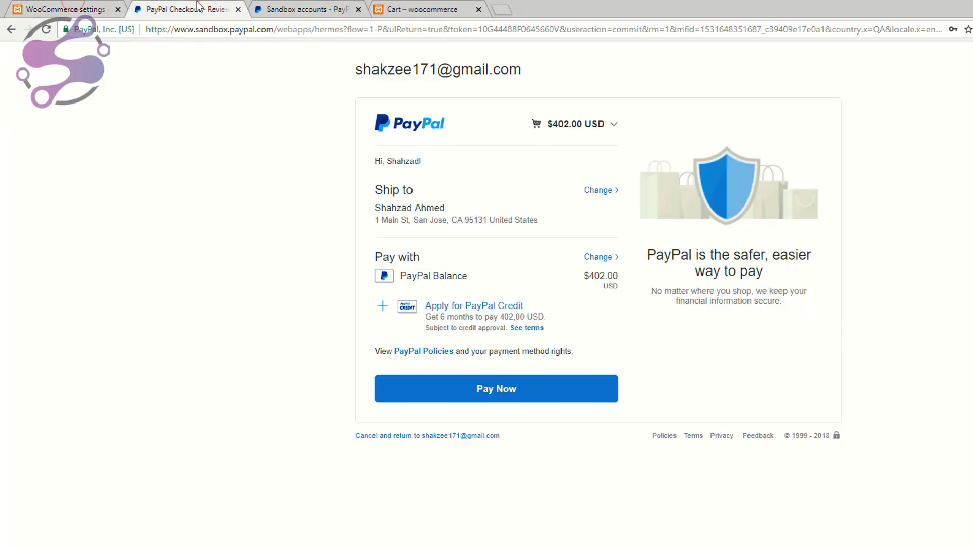
click(386, 389)
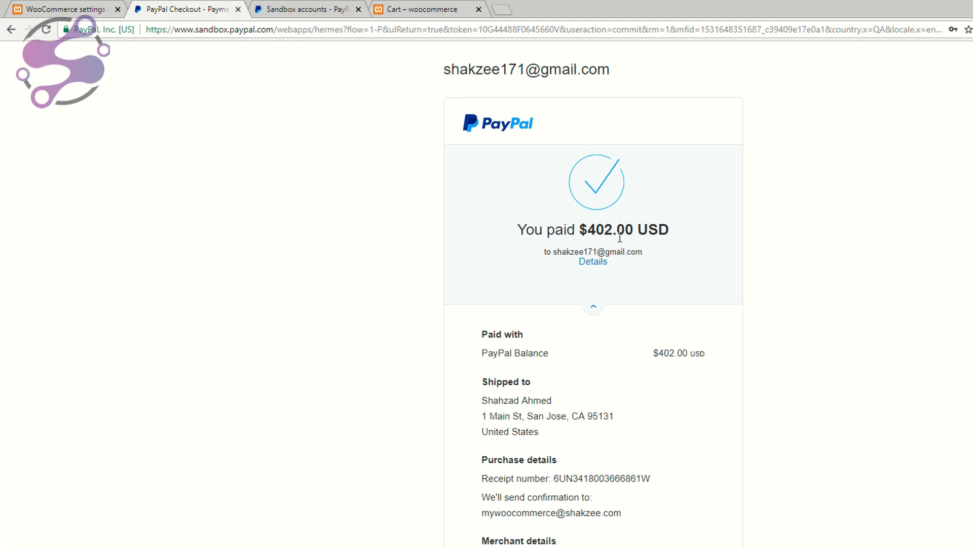
Expand the payment details to inspect the purchased items and payee e-mail.
drag(642, 249, 554, 249)
click(742, 266)
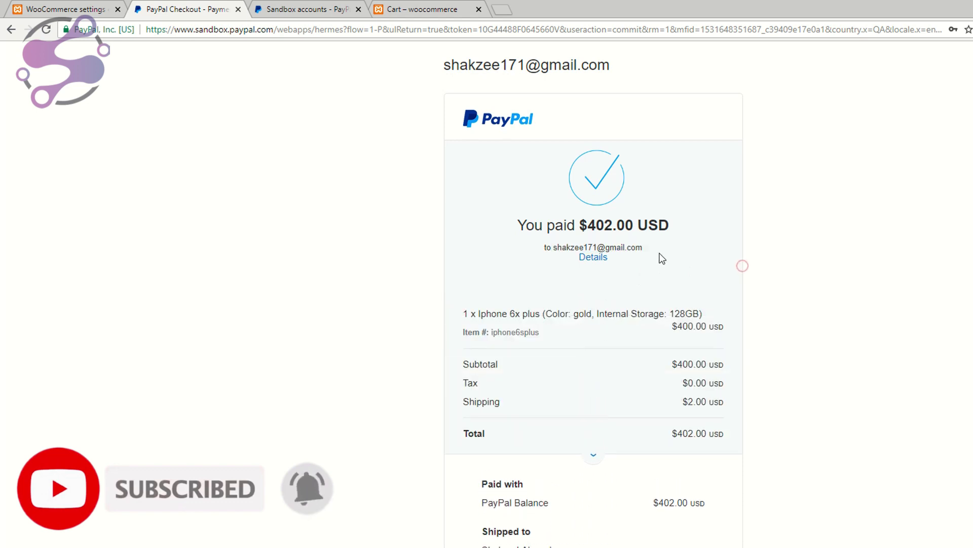
drag(647, 248, 559, 248)
click(737, 251)
scroll(657, 298, down, 2)
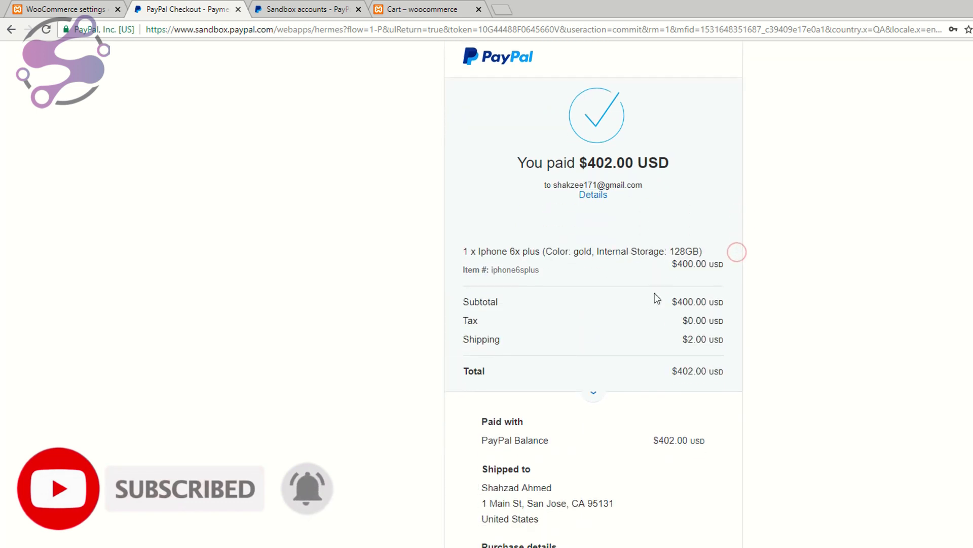
drag(642, 184, 558, 182)
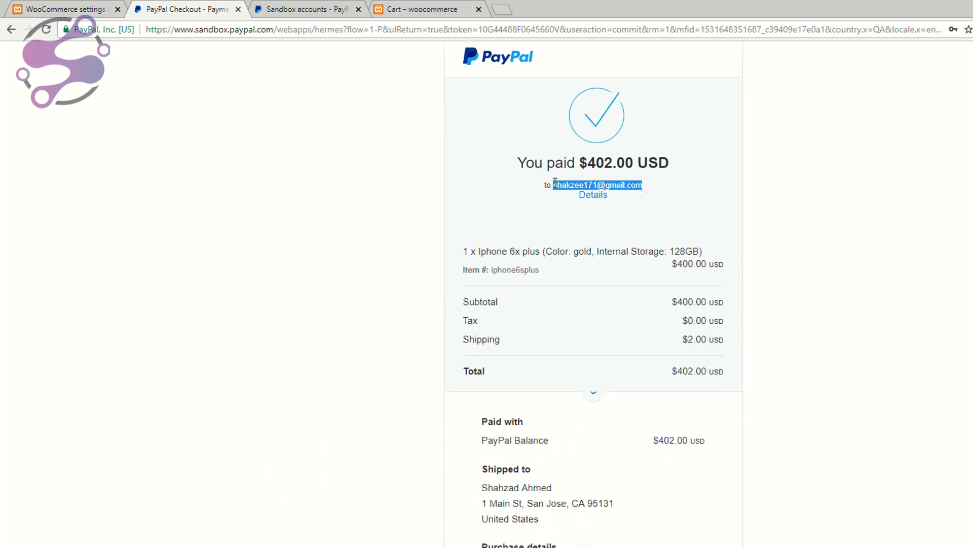
click(726, 254)
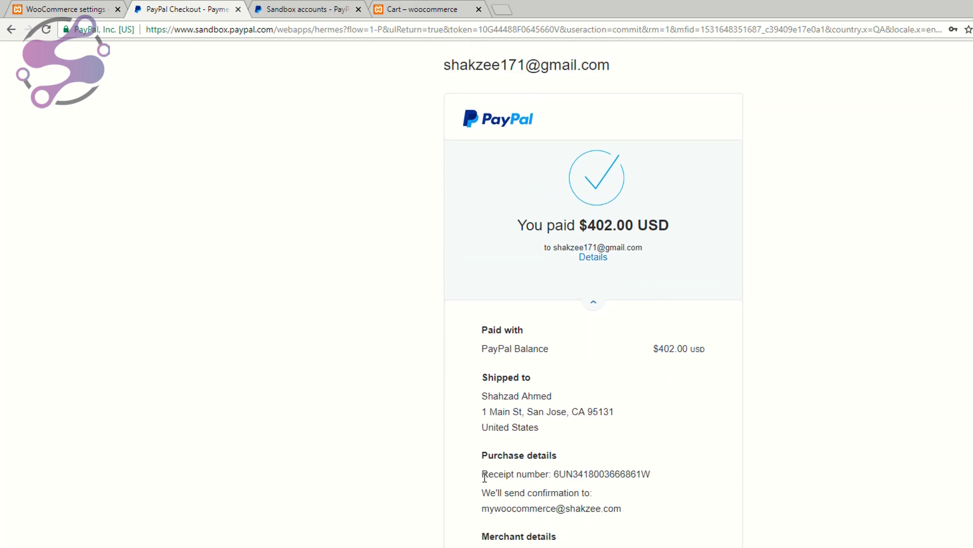
Inspect the receipt number, confirmation e-mail and merchant e-mail on the receipt.
mouse_move(484, 476)
mouse_down()
mouse_move(558, 475)
mouse_move(484, 474)
mouse_up()
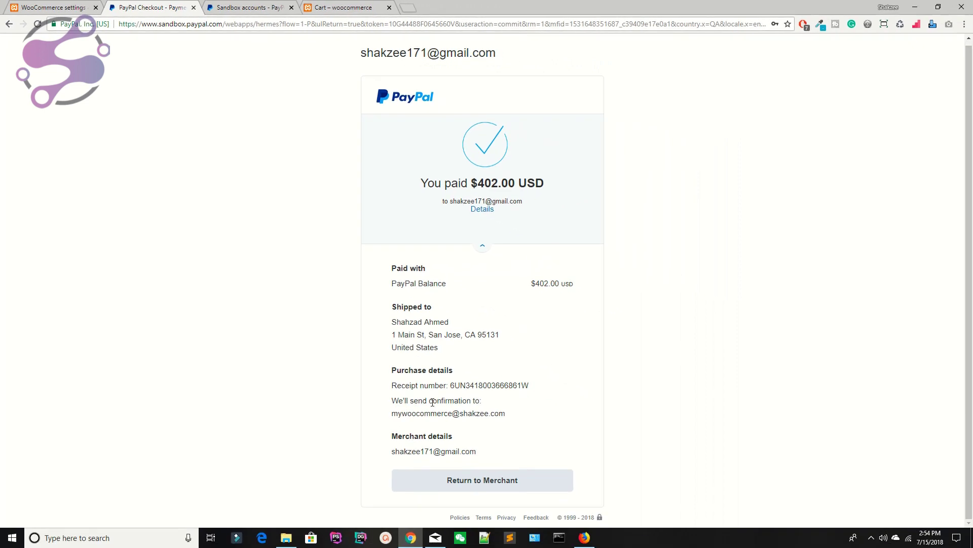
triple_click(411, 408)
click(409, 435)
drag(405, 451, 512, 445)
click(512, 445)
drag(388, 450, 513, 456)
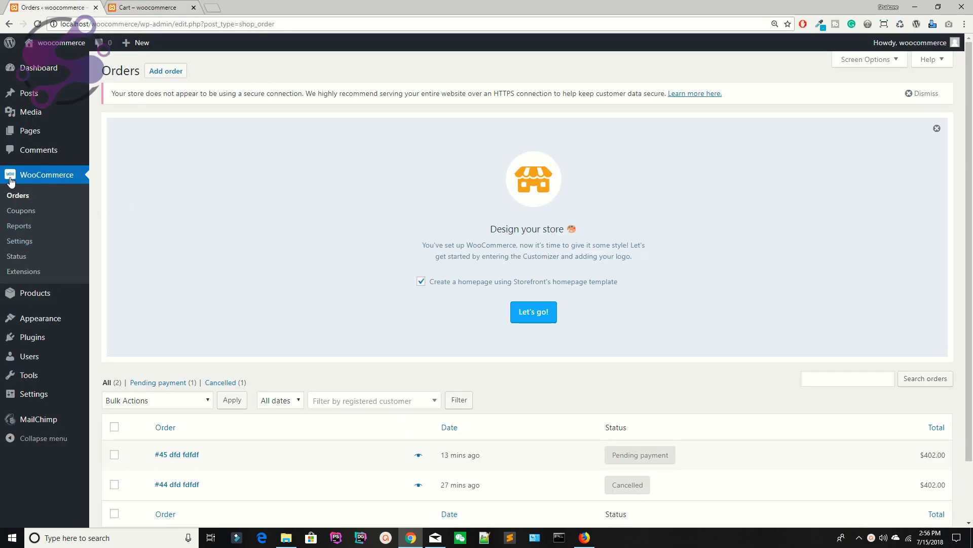
Open the Accounts & Privacy tab in WooCommerce Settings and scroll through the privacy and retention options.
click(19, 242)
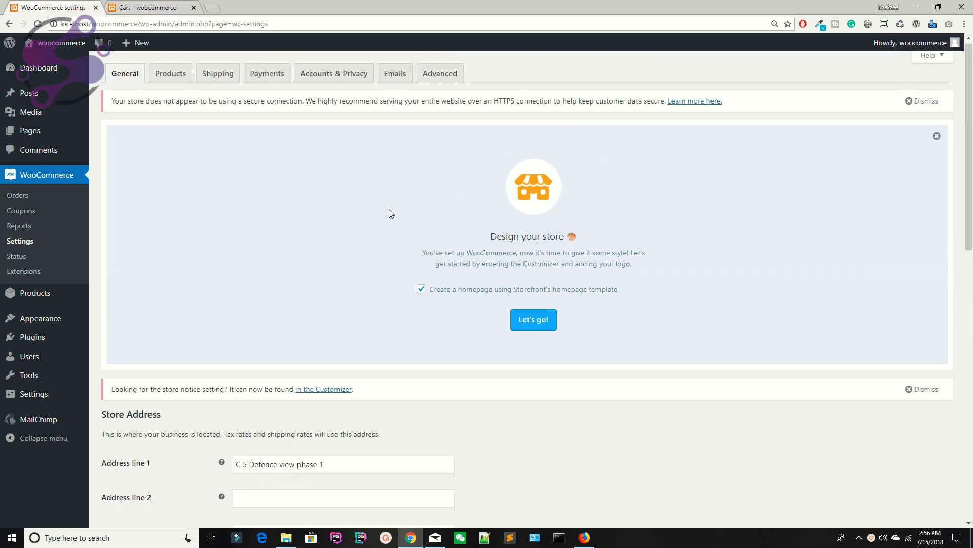
click(334, 73)
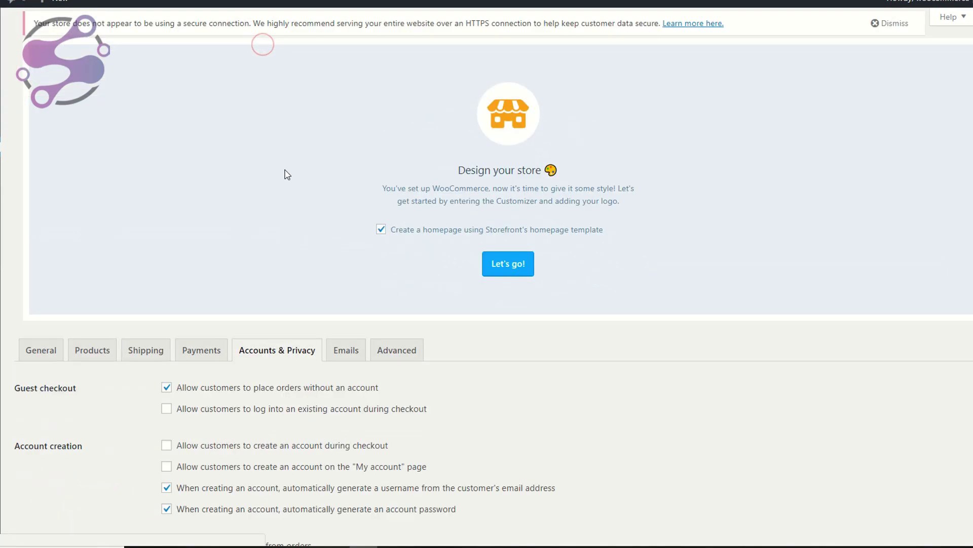
scroll(287, 174, down, 6)
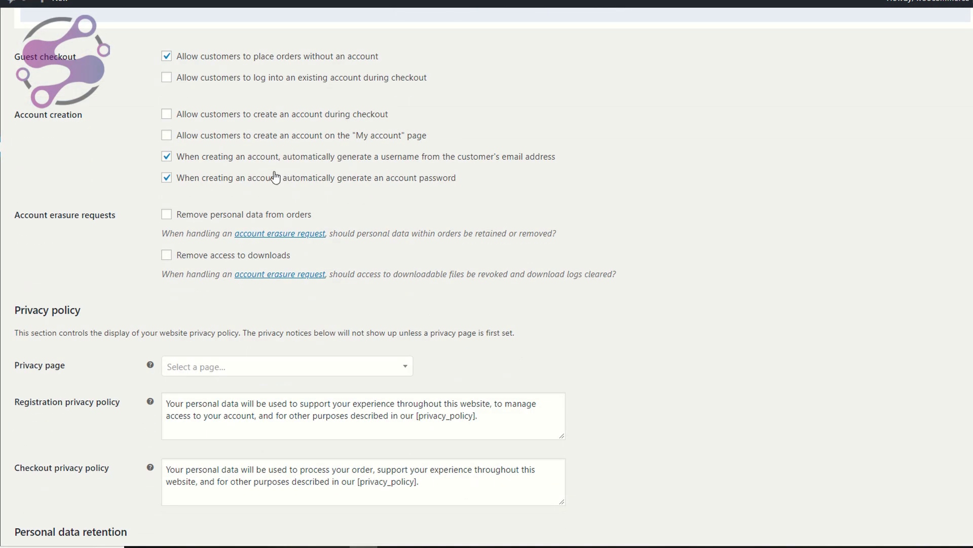
scroll(133, 154, down, 2)
scroll(133, 154, up, 2)
scroll(130, 172, down, 4)
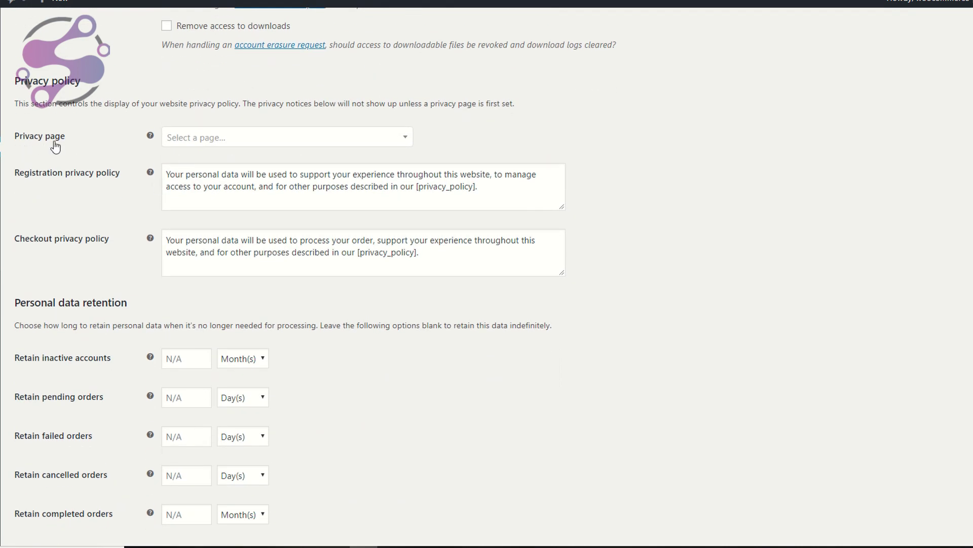
scroll(55, 148, up, 10)
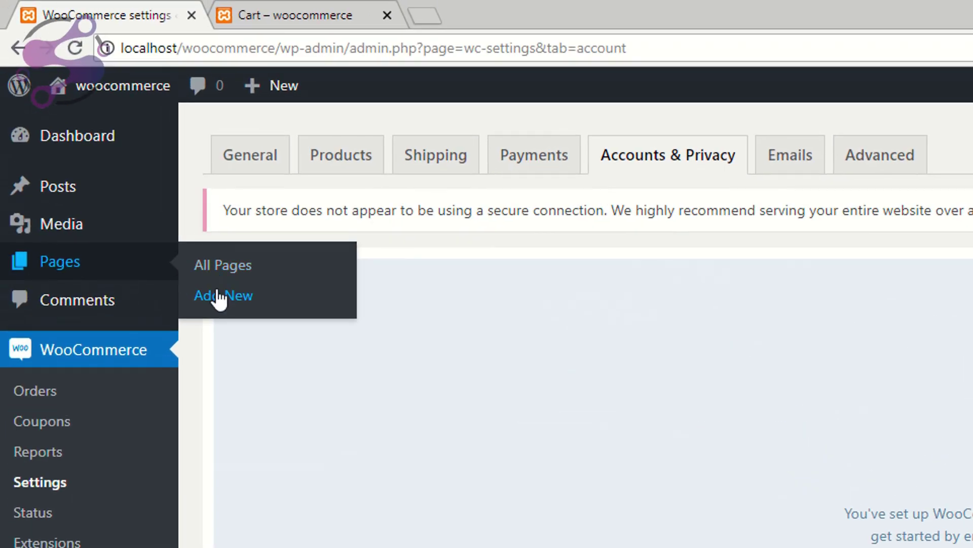
Publish a new page titled 'privacy' with body 'privacy here', then reload Accounts & Privacy.
middle_click(217, 296)
click(284, 15)
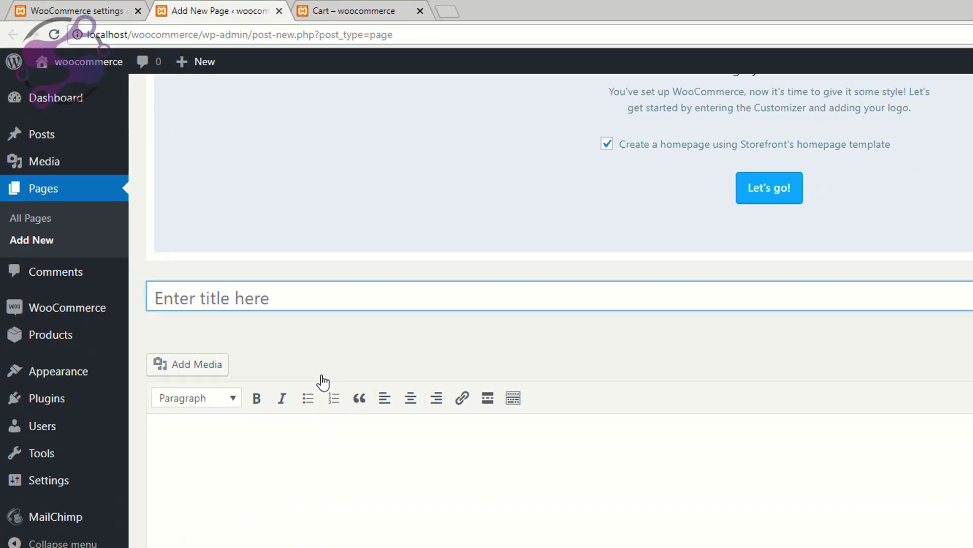
text(privacy)
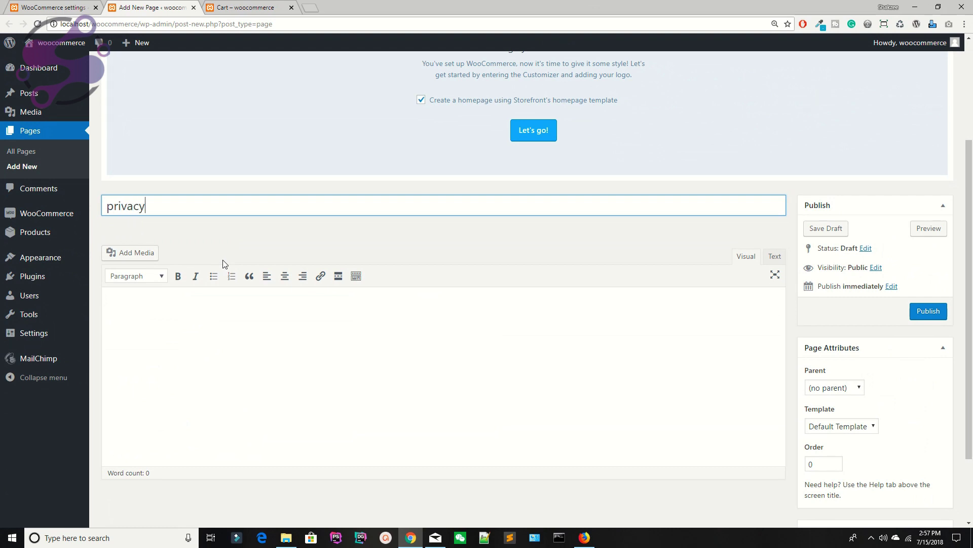
key(Tab)
text(priva)
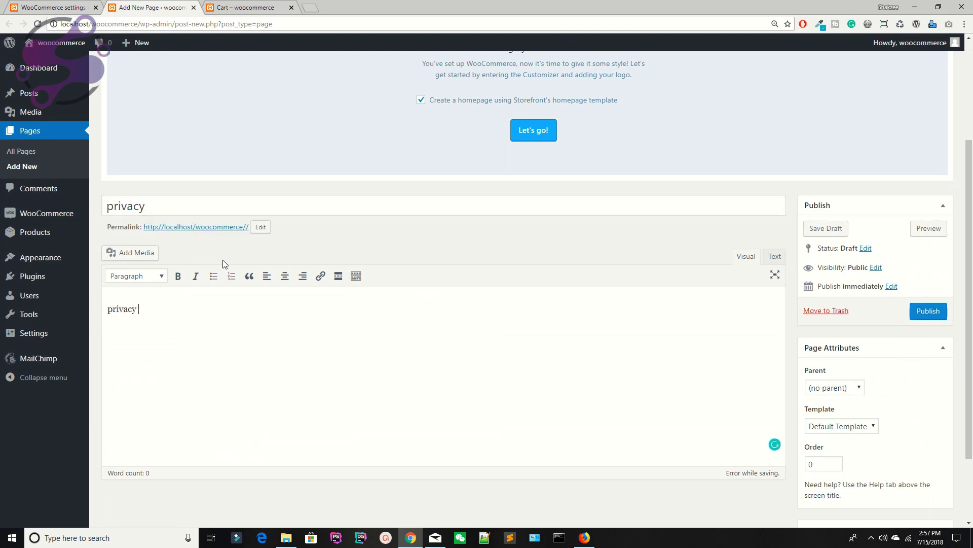
click(927, 311)
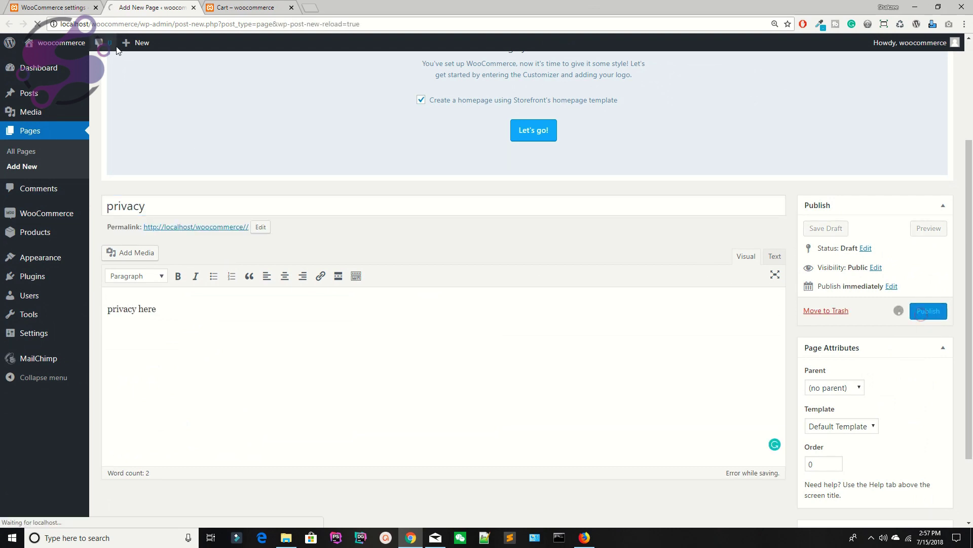
click(51, 7)
click(36, 24)
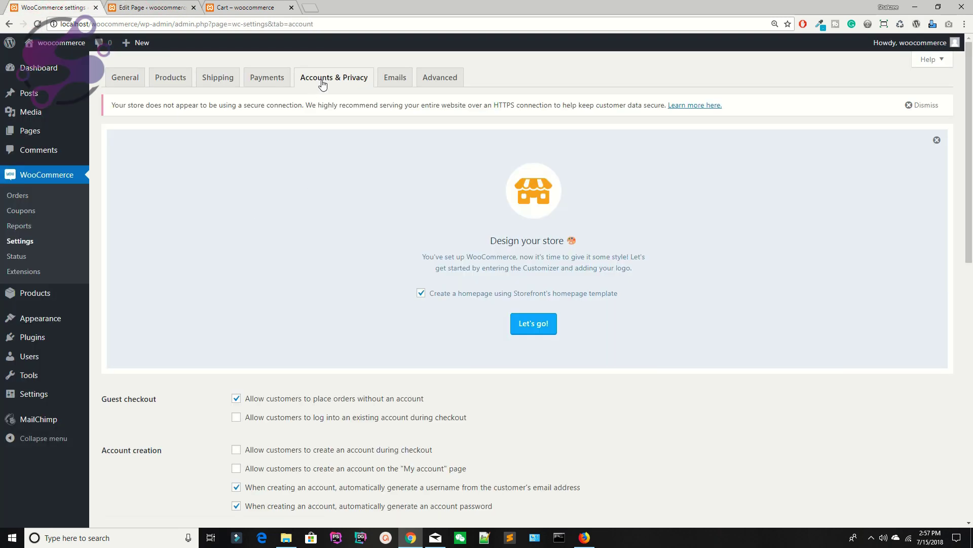
Choose 'privacy' as the store's Privacy page and save the settings.
scroll(249, 198, down, 9)
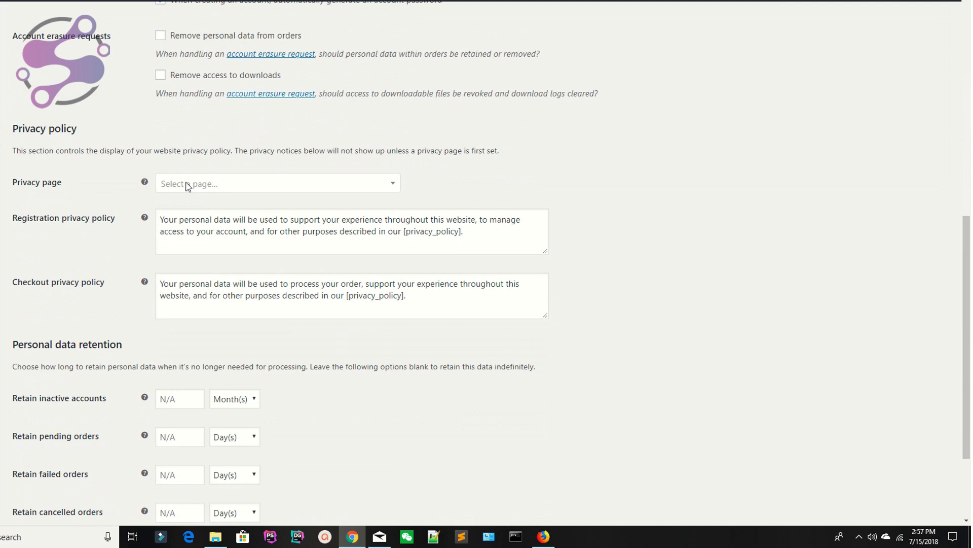
click(188, 186)
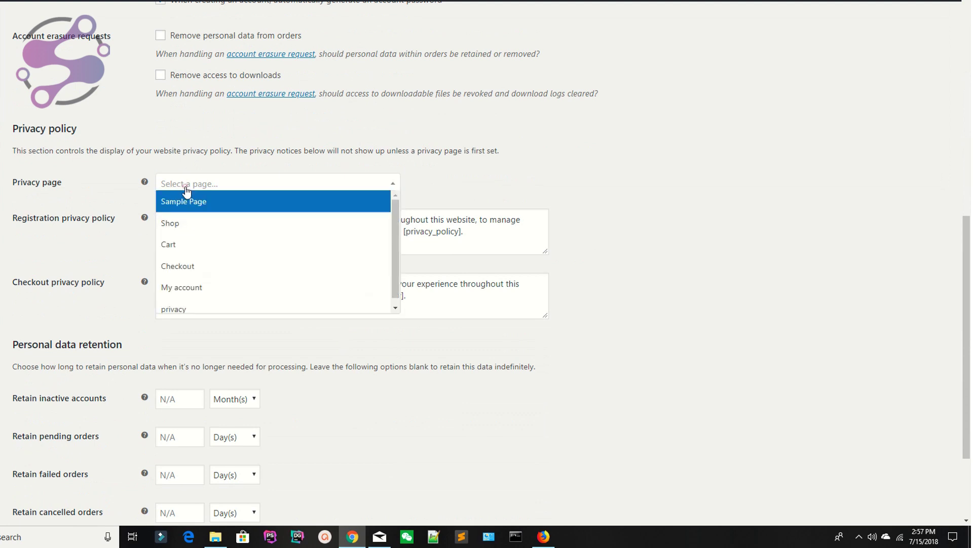
click(181, 305)
scroll(97, 198, down, 3)
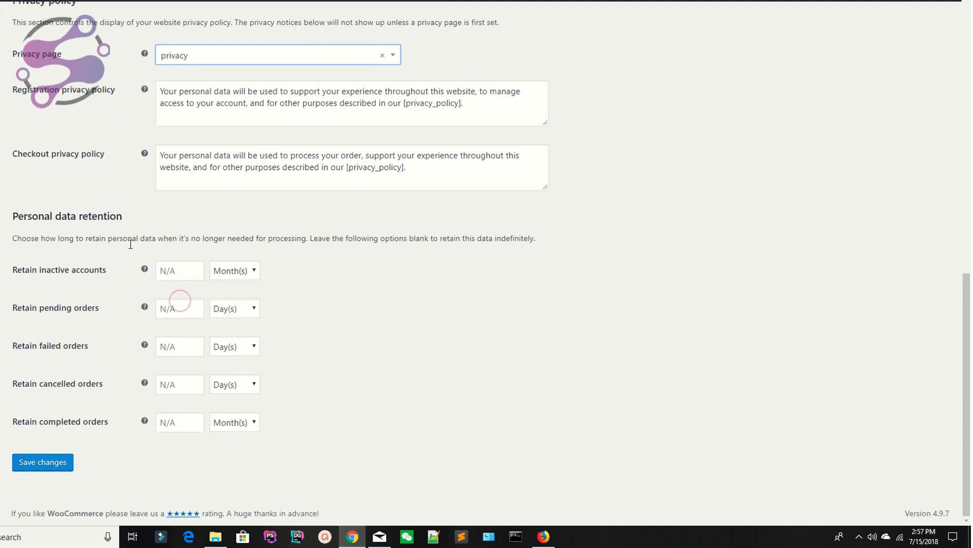
click(36, 463)
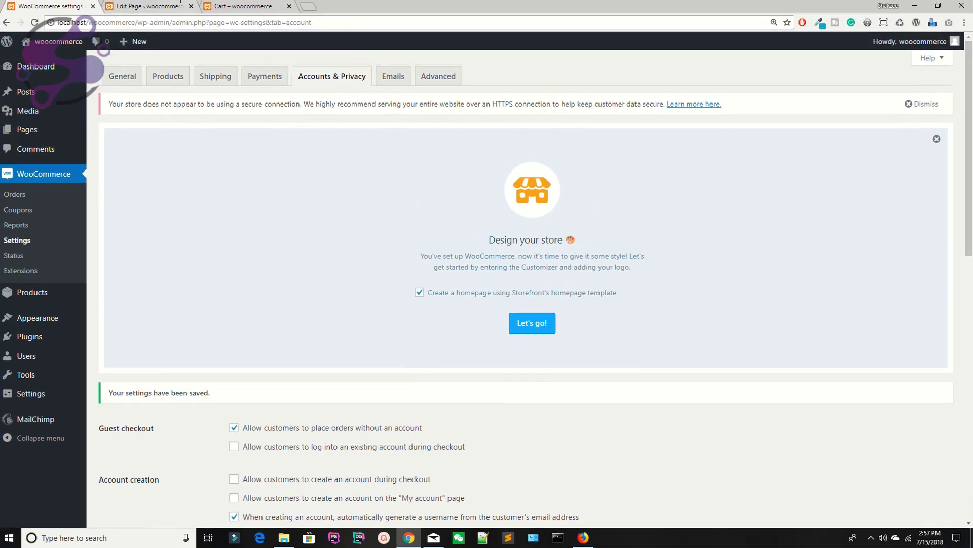
click(238, 6)
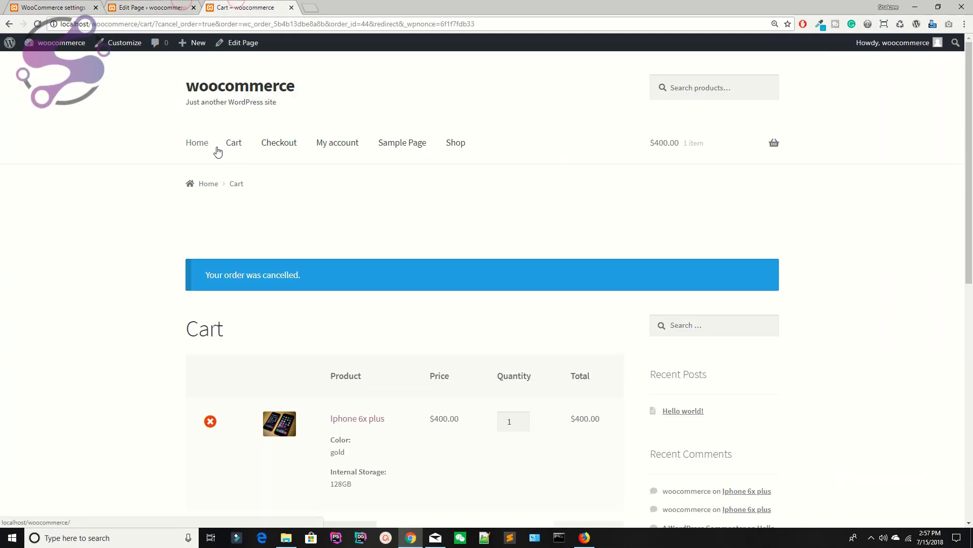
Reload the cart and follow the new privacy link in the storefront menu.
key(F5)
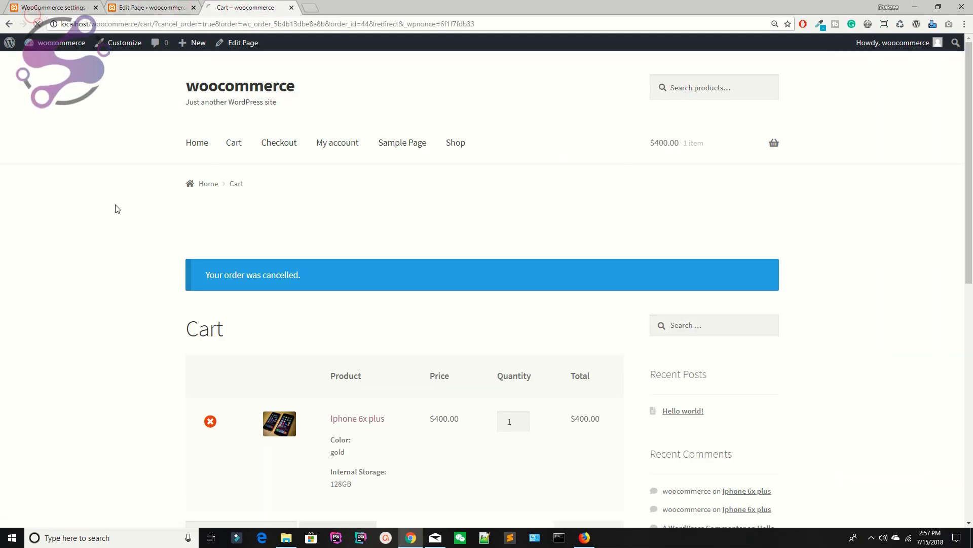
scroll(111, 211, down, 8)
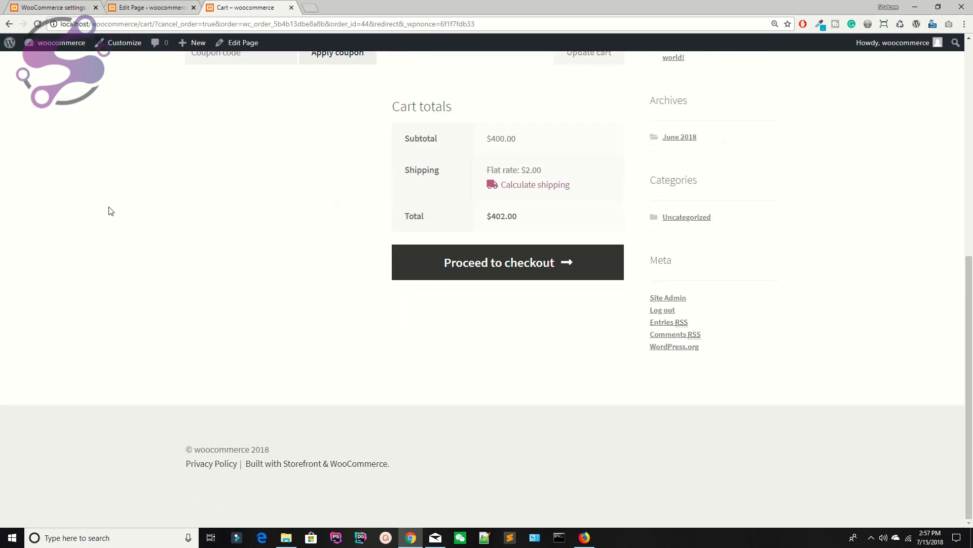
scroll(111, 211, up, 2)
key(ctrl+f)
text(pric)
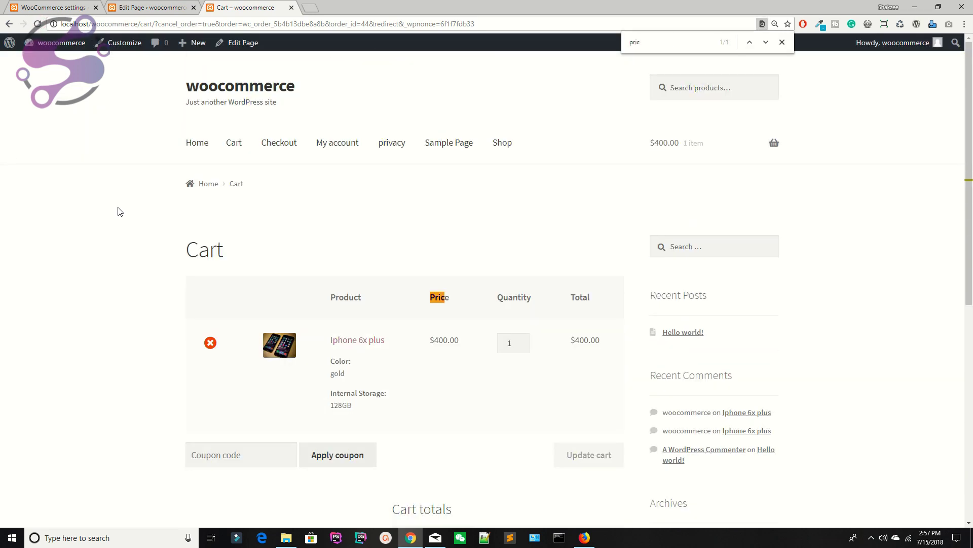
key(Escape)
click(385, 143)
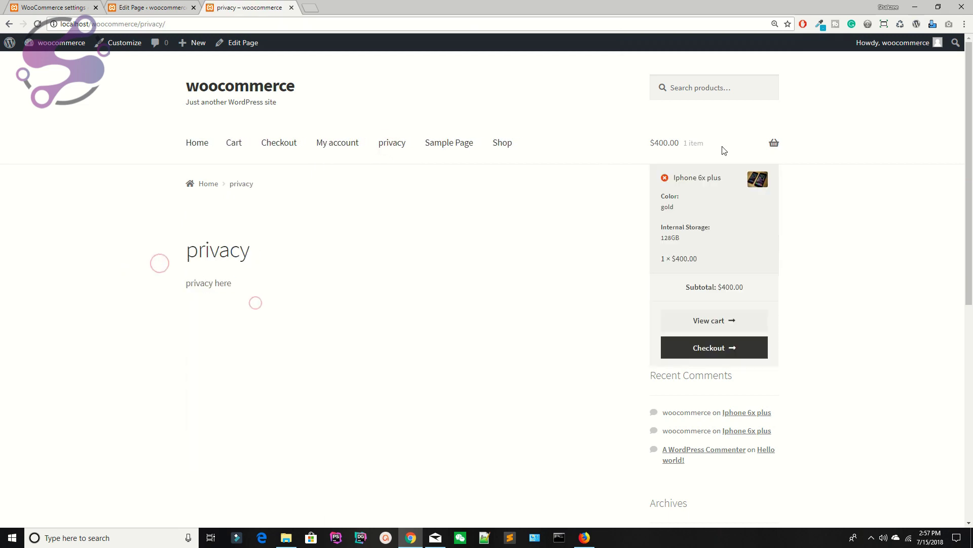
On the checkout page, find the privacy policy link and open it.
mouse_move(724, 150)
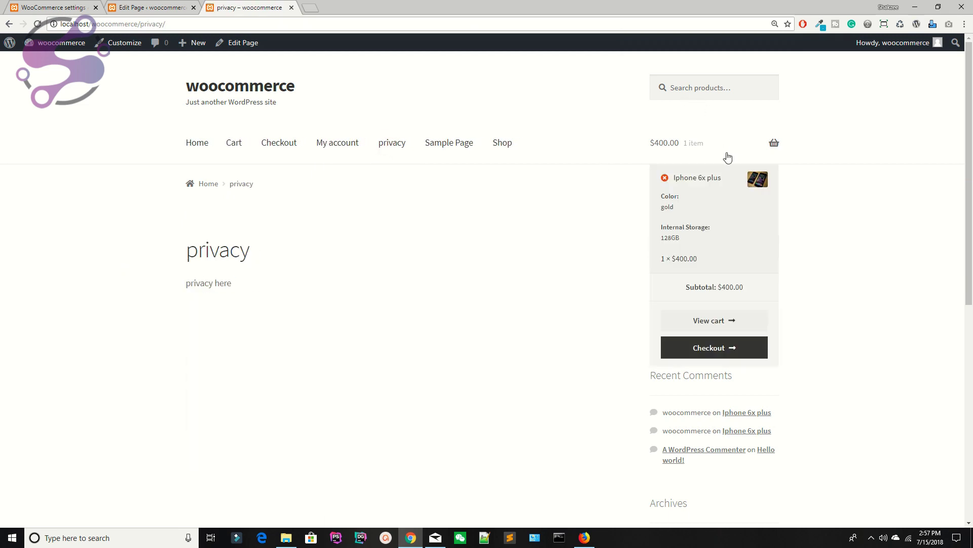
click(703, 348)
scroll(301, 253, down, 5)
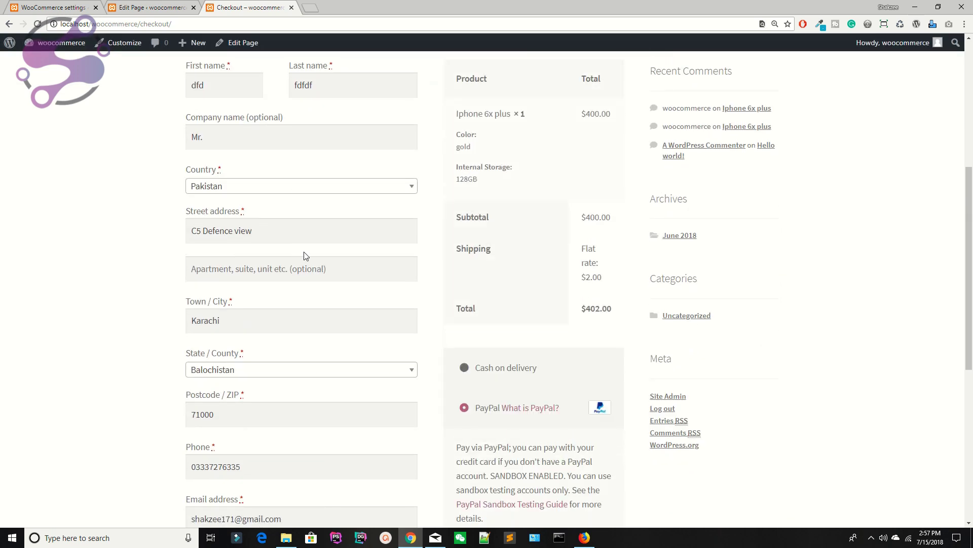
key(ctrl+f)
text(privacy)
key(Return)
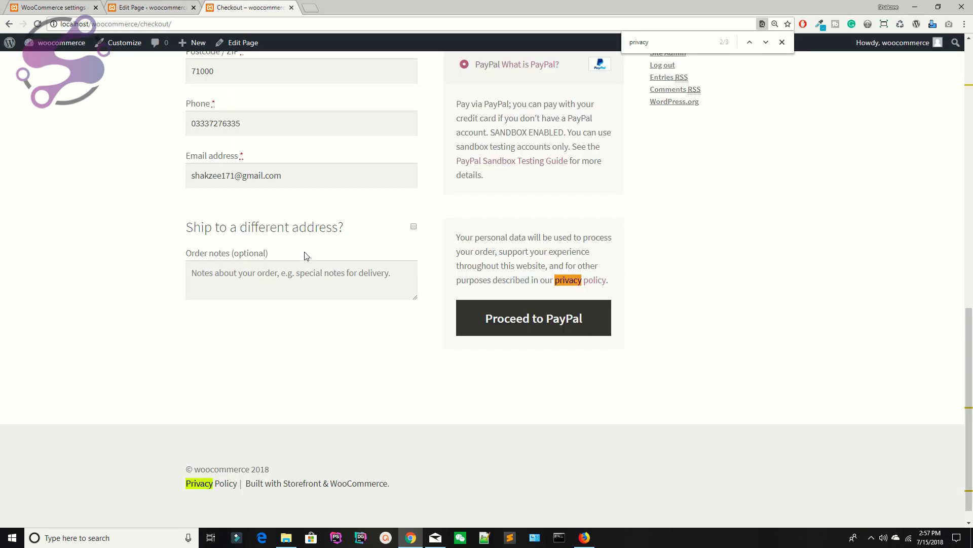
key(Escape)
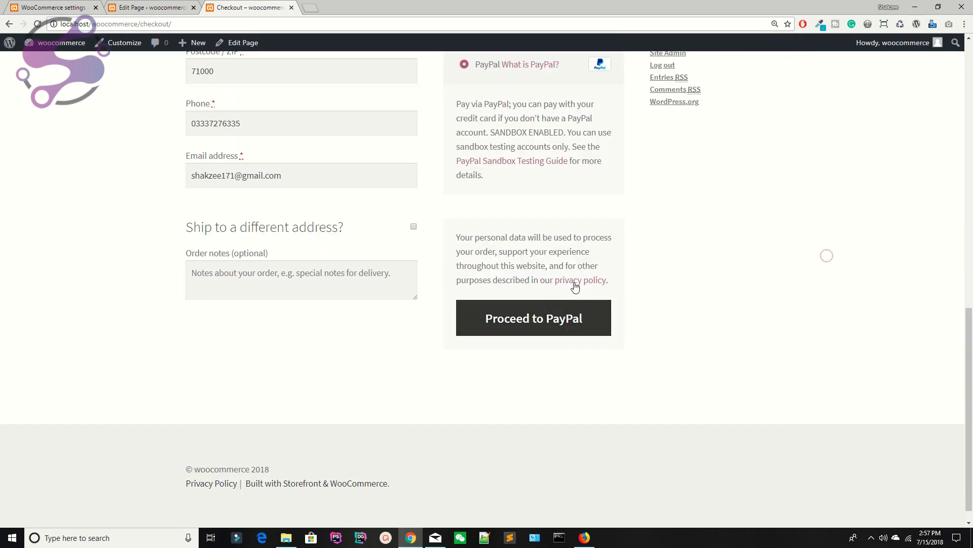
click(574, 280)
drag(165, 283, 184, 245)
Close the extra privacy page and return to the privacy page's editor.
click(233, 7)
scroll(678, 228, up, 2)
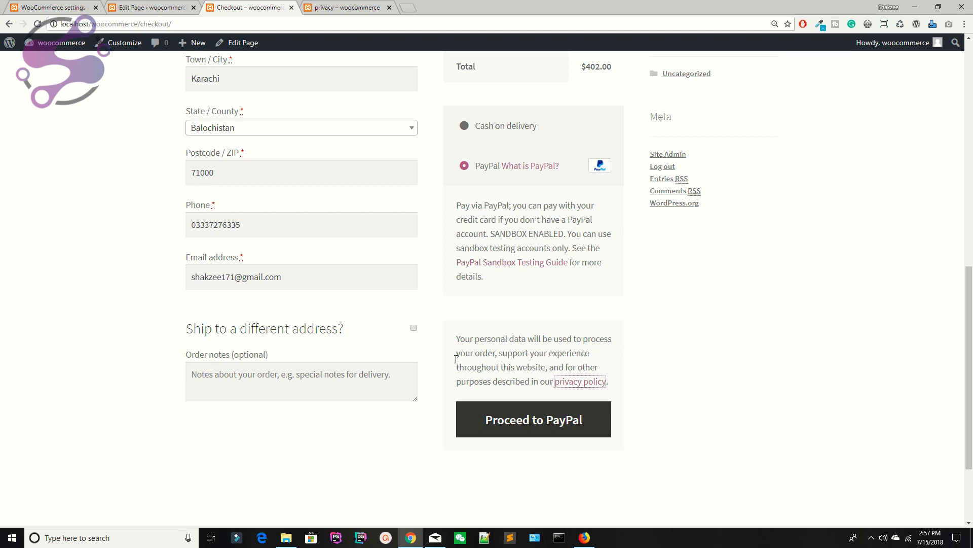
click(345, 7)
click(390, 7)
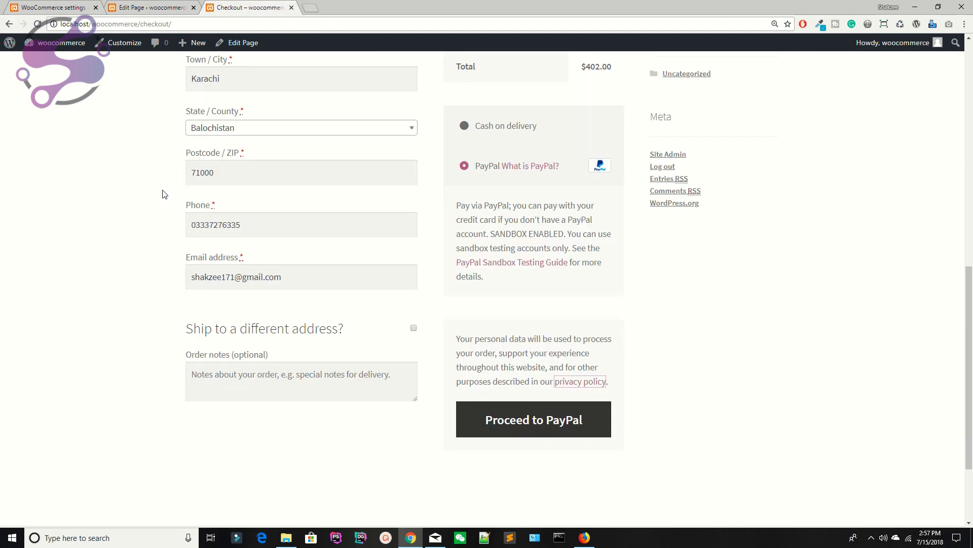
scroll(165, 195, up, 10)
click(138, 6)
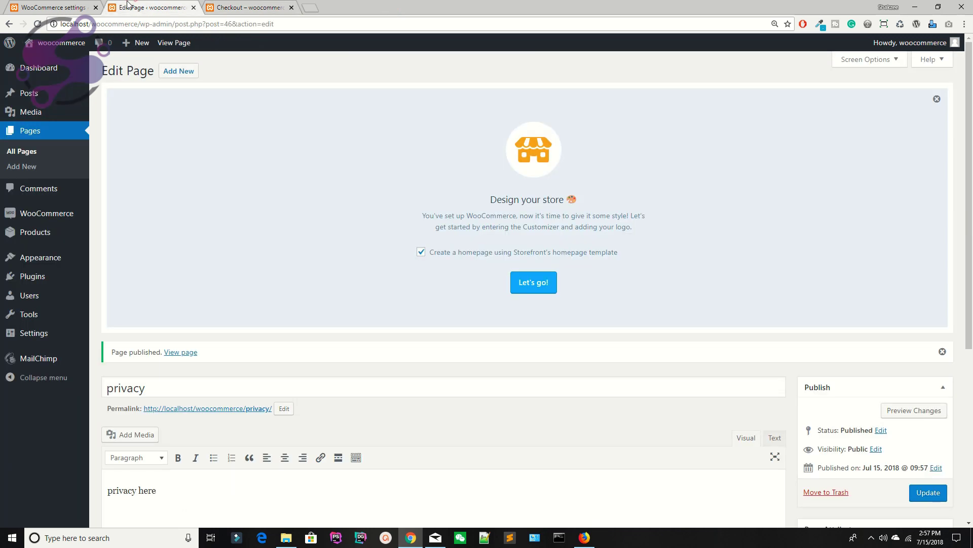
Open WooCommerce Emails settings and inspect the New order recipient addresses.
click(69, 6)
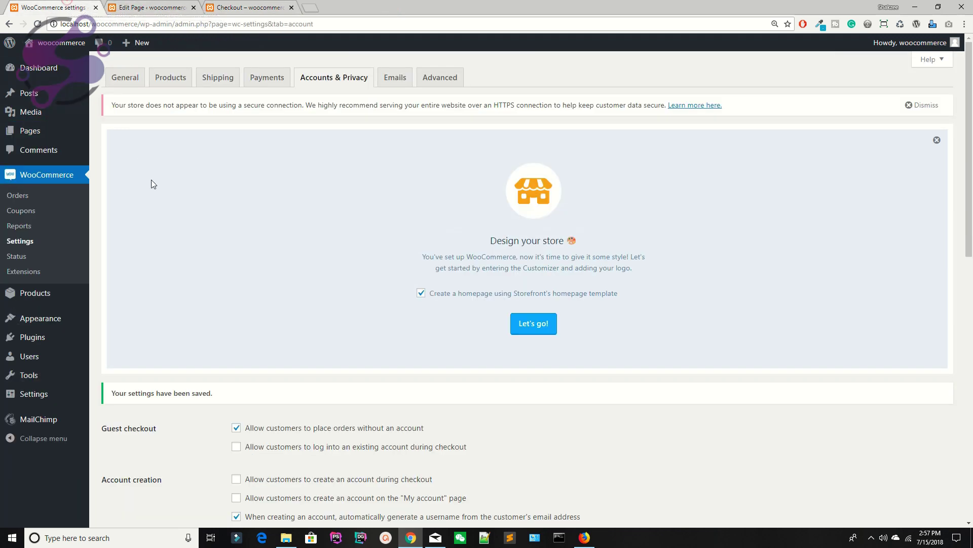
click(20, 244)
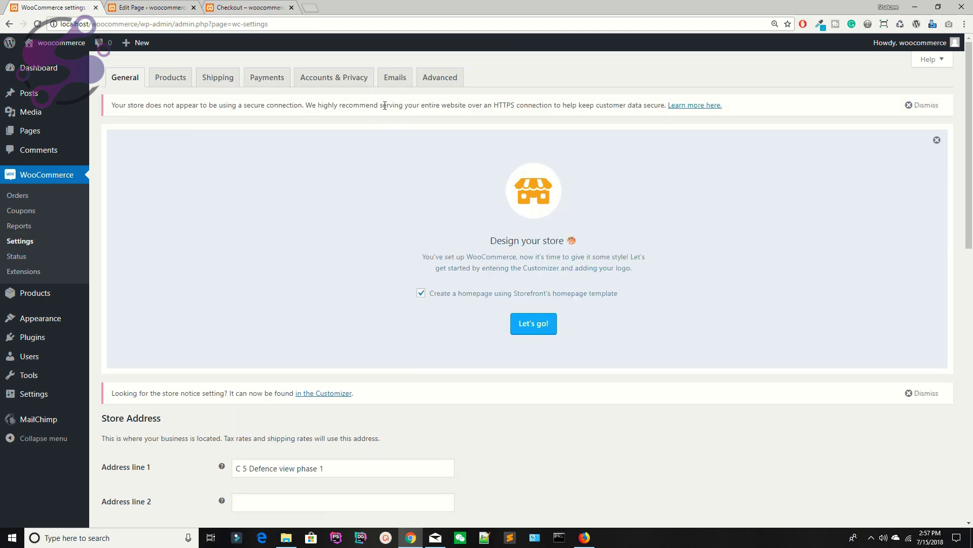
click(396, 74)
scroll(223, 216, down, 7)
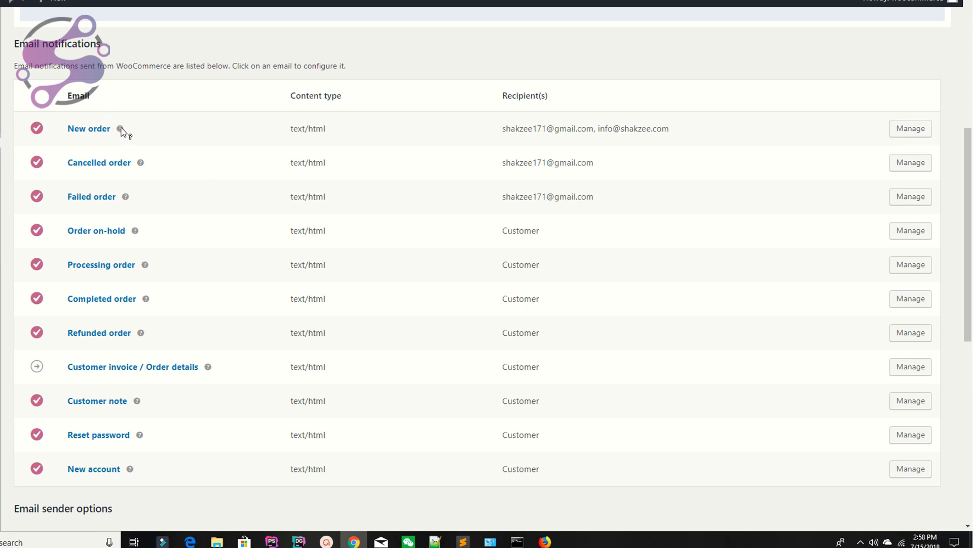
mouse_move(120, 130)
mouse_move(139, 164)
drag(503, 130, 680, 129)
click(603, 140)
drag(502, 126, 592, 131)
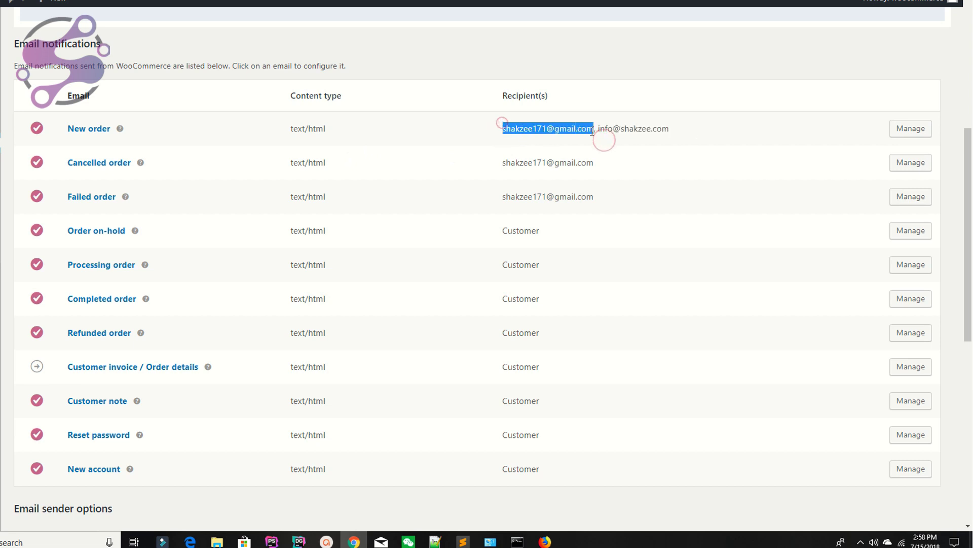
double_click(611, 129)
click(505, 154)
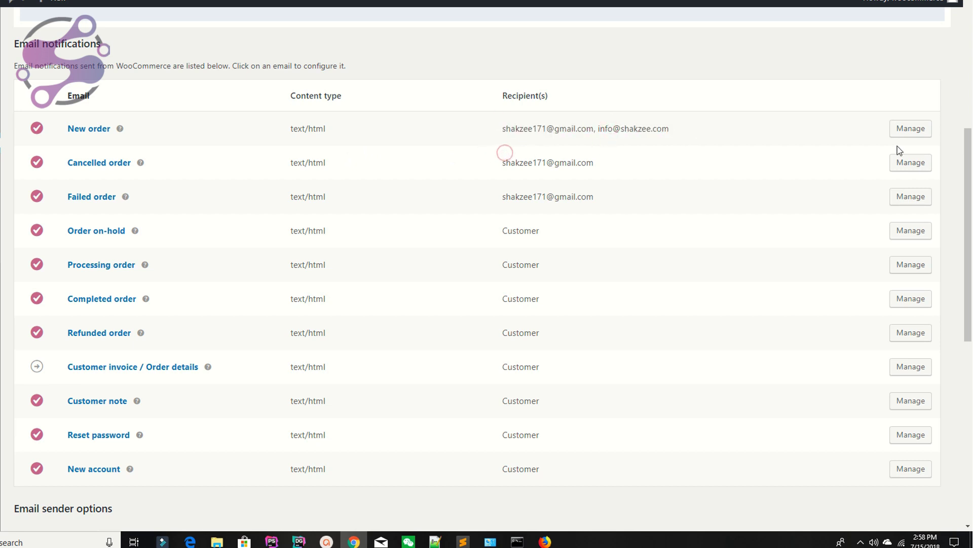
Append a third address to the New order Recipient(s) field and save the settings.
click(910, 128)
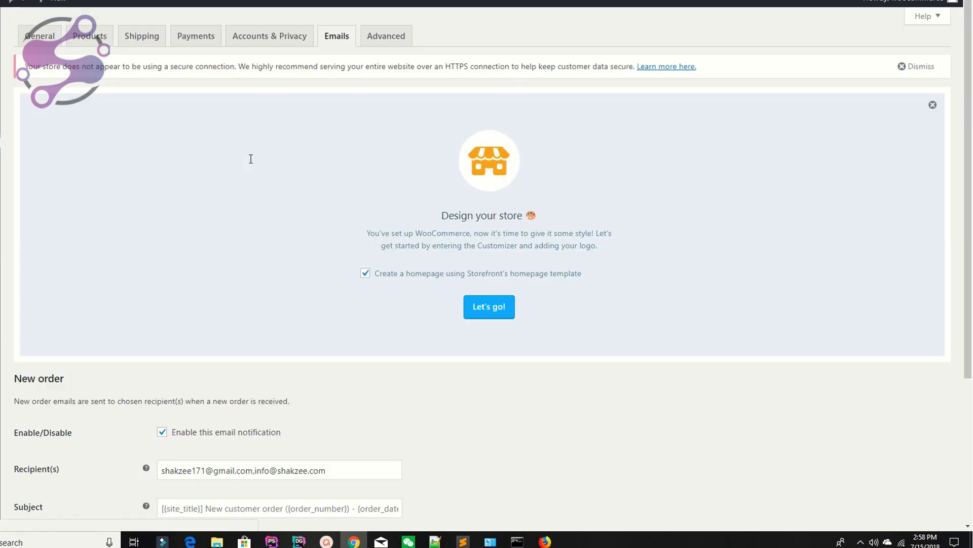
scroll(254, 169, down, 4)
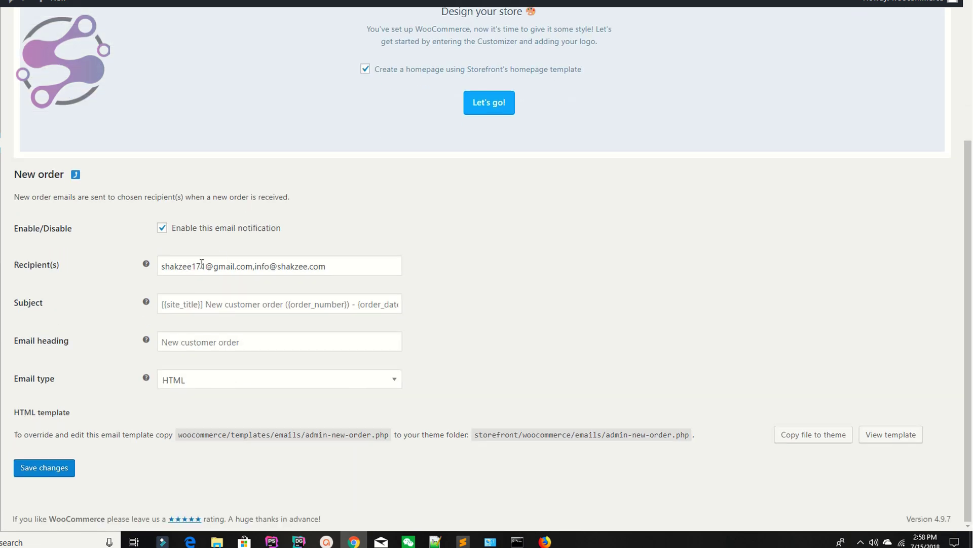
drag(256, 266, 330, 266)
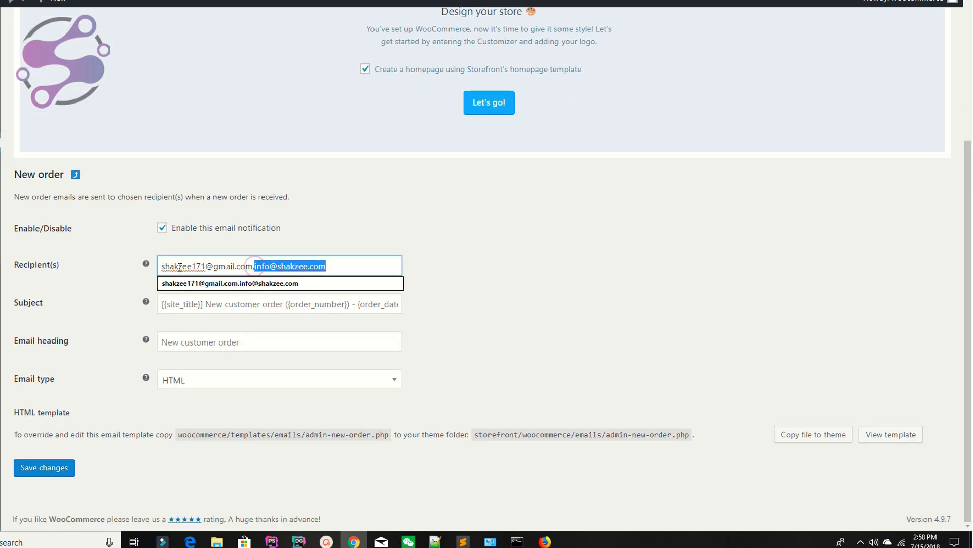
drag(163, 266, 256, 266)
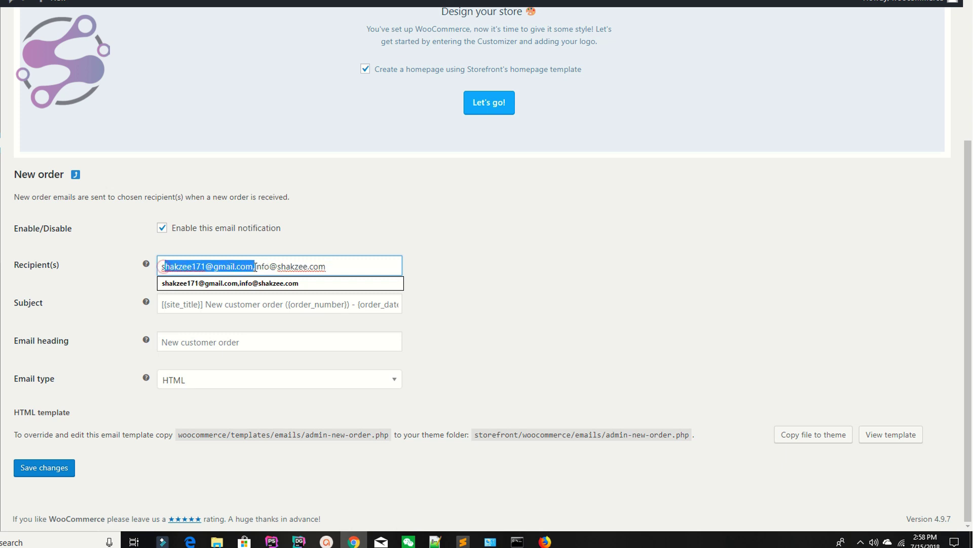
click(459, 264)
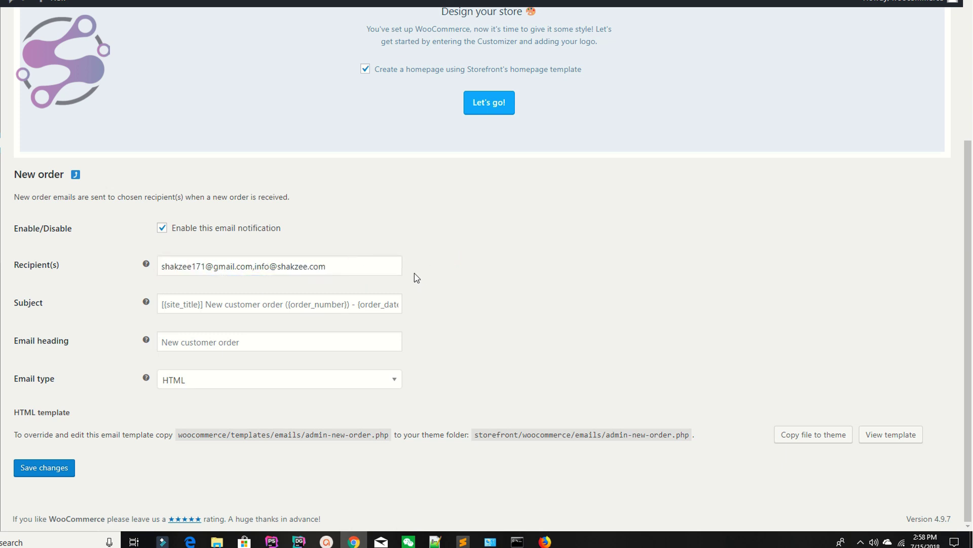
click(350, 267)
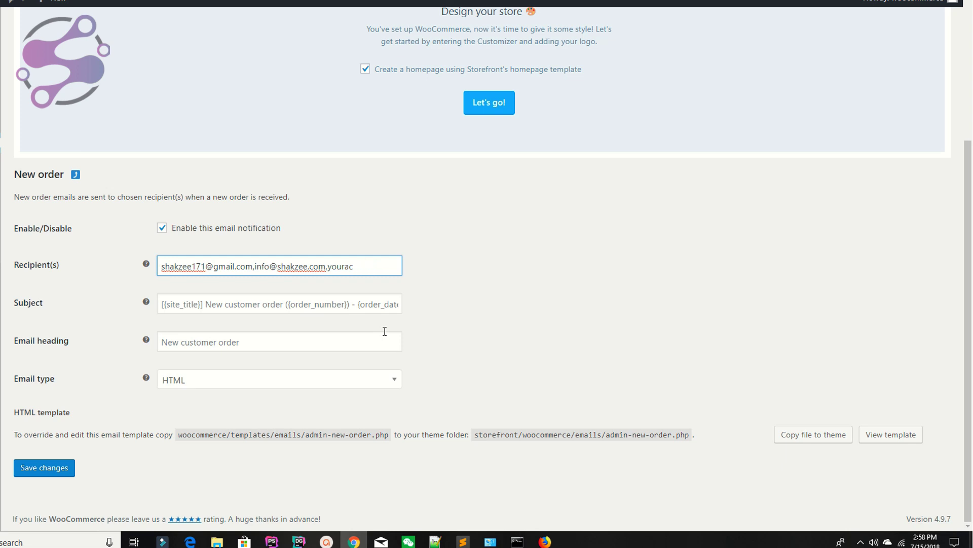
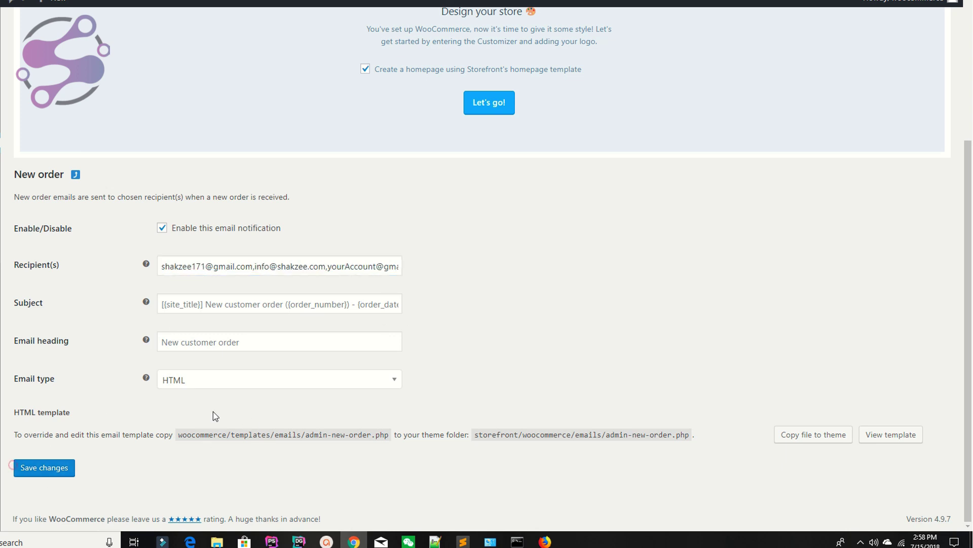
click(40, 467)
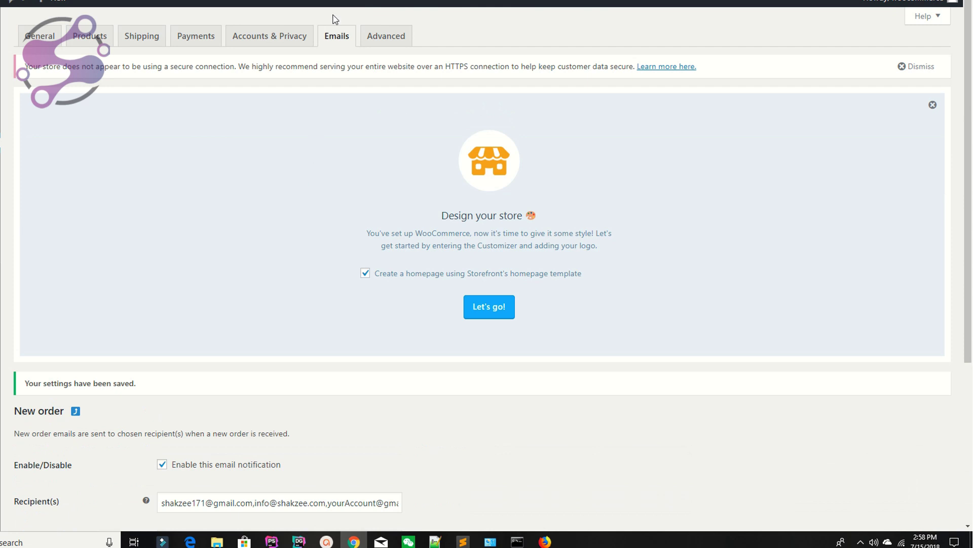
click(335, 36)
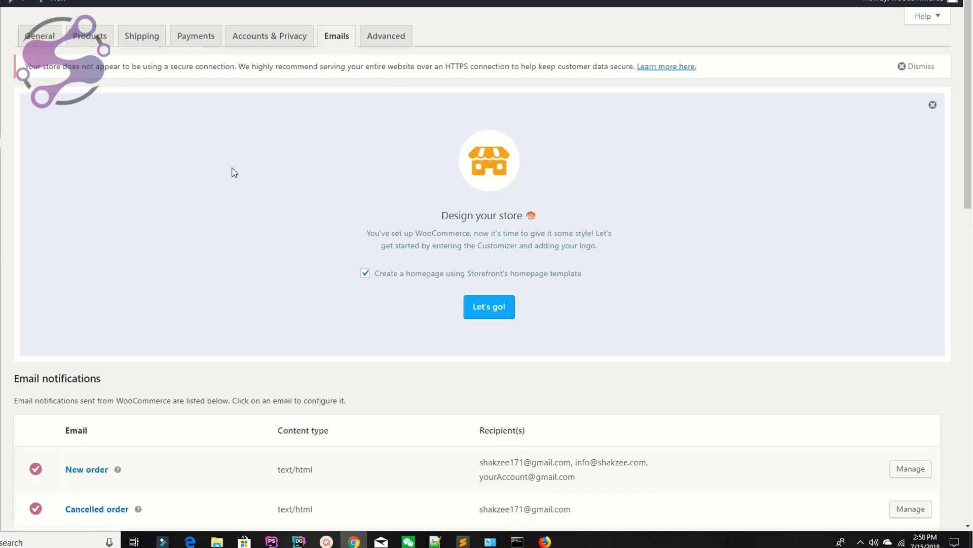
scroll(235, 173, down, 7)
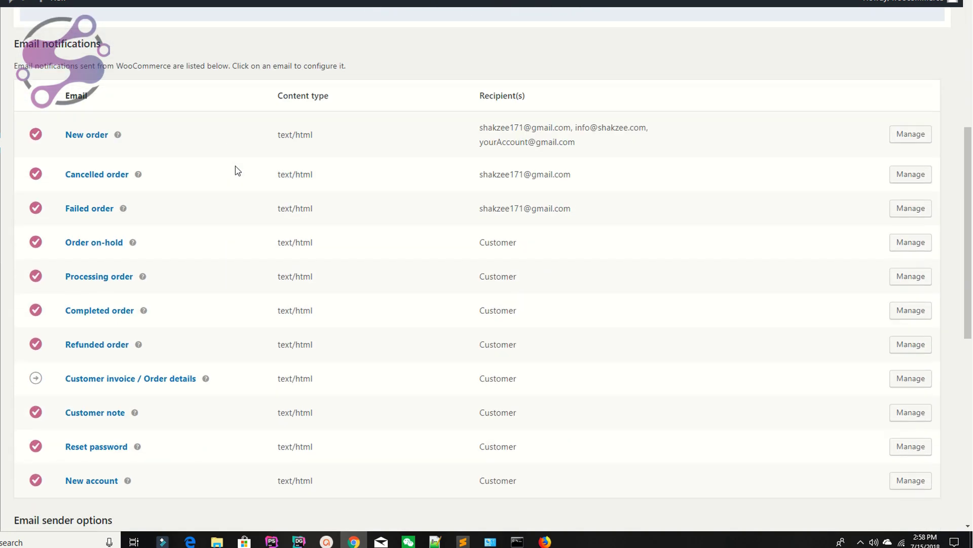
drag(486, 126, 645, 131)
drag(484, 142, 576, 143)
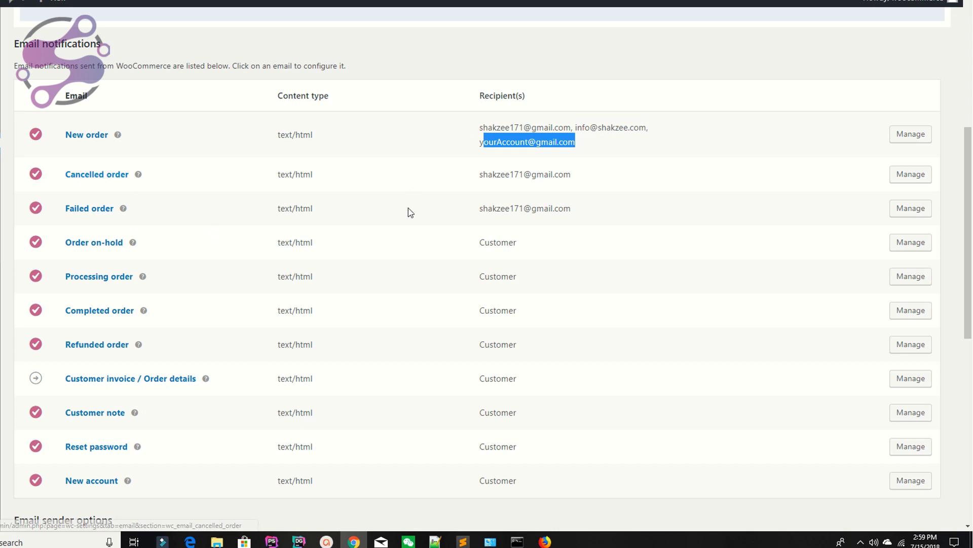
click(661, 167)
drag(476, 179, 580, 178)
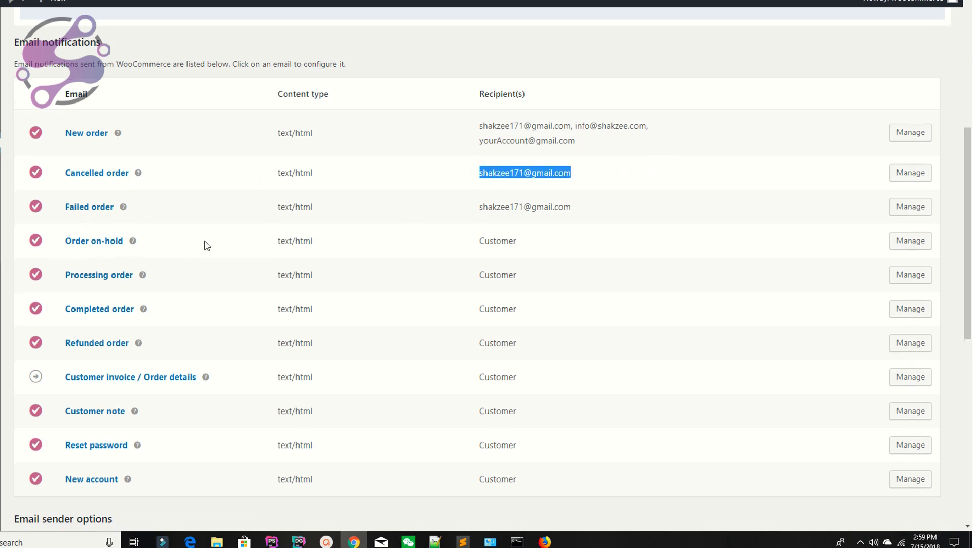
scroll(206, 243, down, 2)
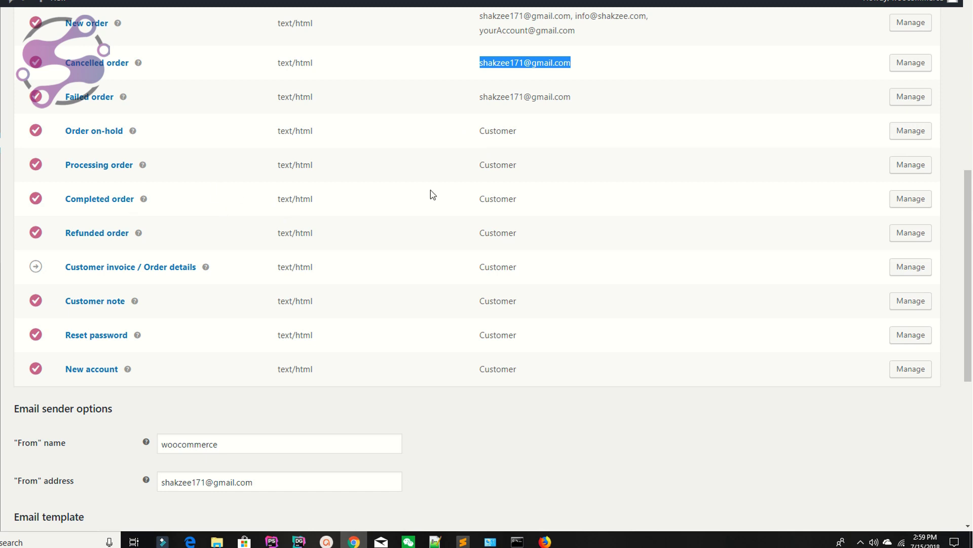
click(481, 128)
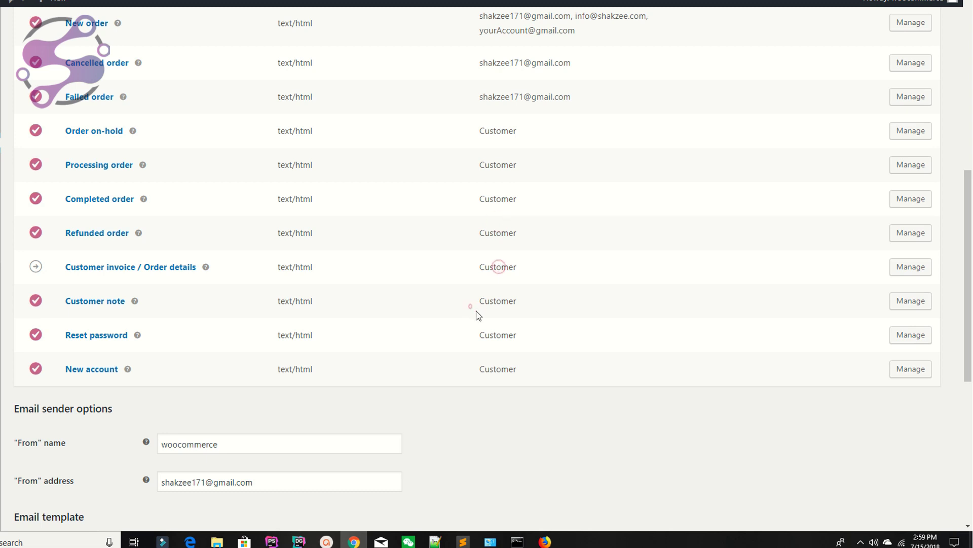
scroll(512, 291, up, 9)
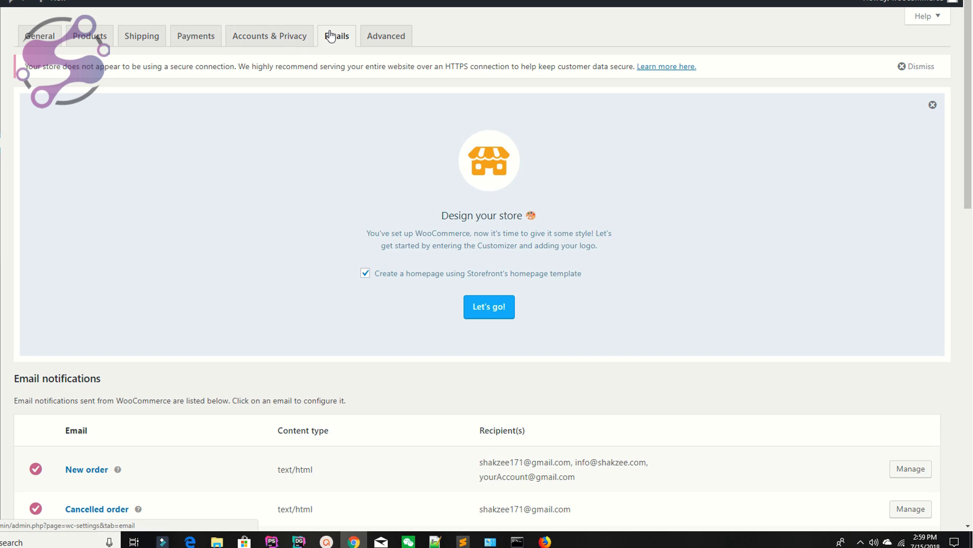
Review the General tab's Store Address and General options without changing them.
click(43, 38)
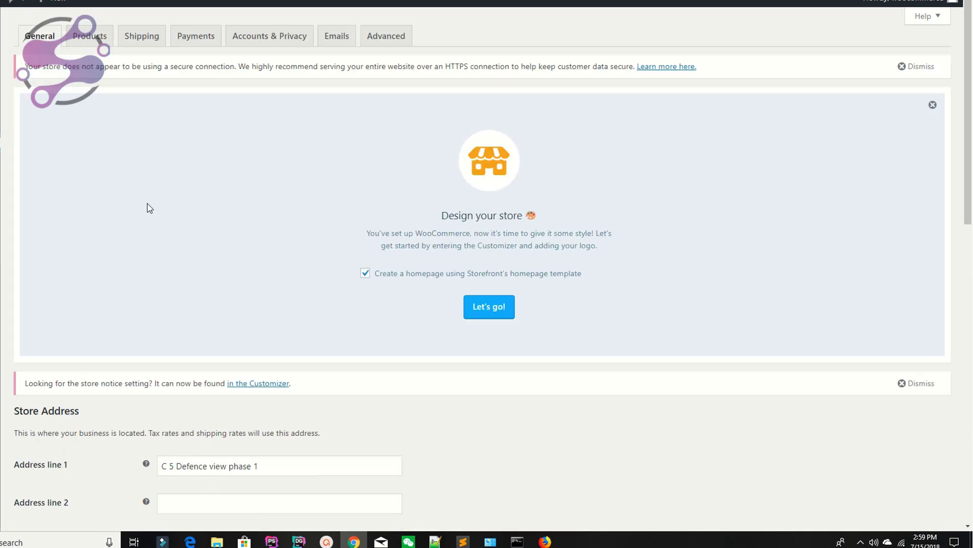
scroll(150, 207, down, 5)
scroll(154, 208, down, 2)
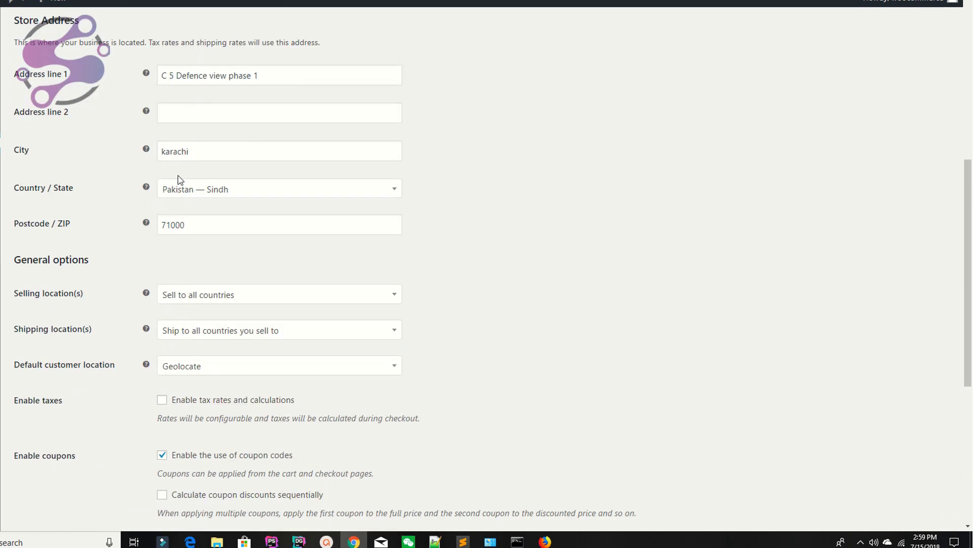
scroll(178, 180, down, 1)
scroll(152, 174, down, 2)
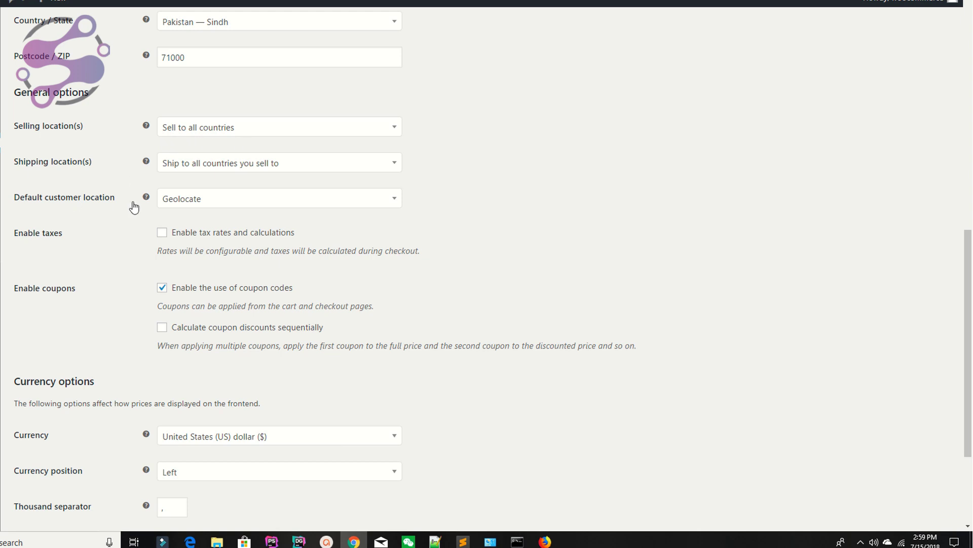
scroll(101, 221, down, 2)
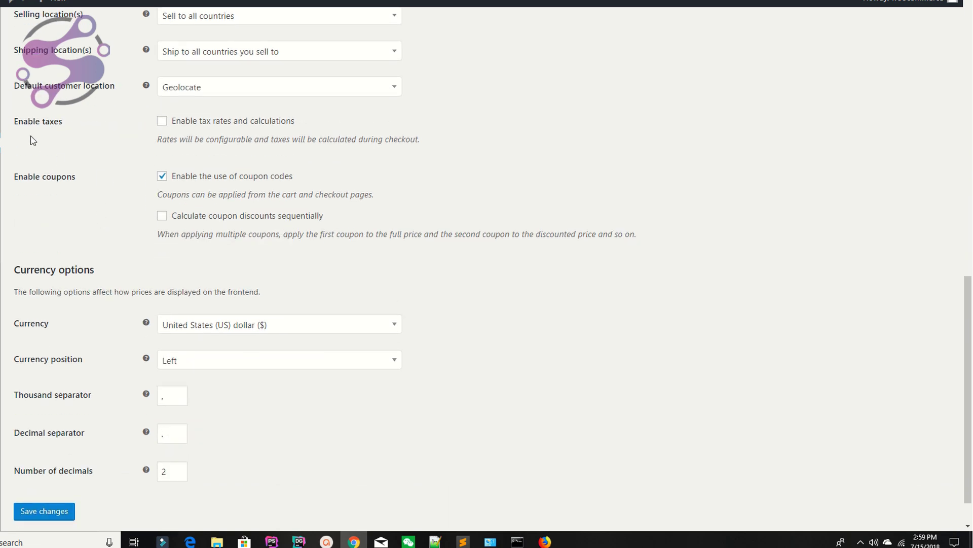
click(162, 121)
scroll(73, 198, down, 1)
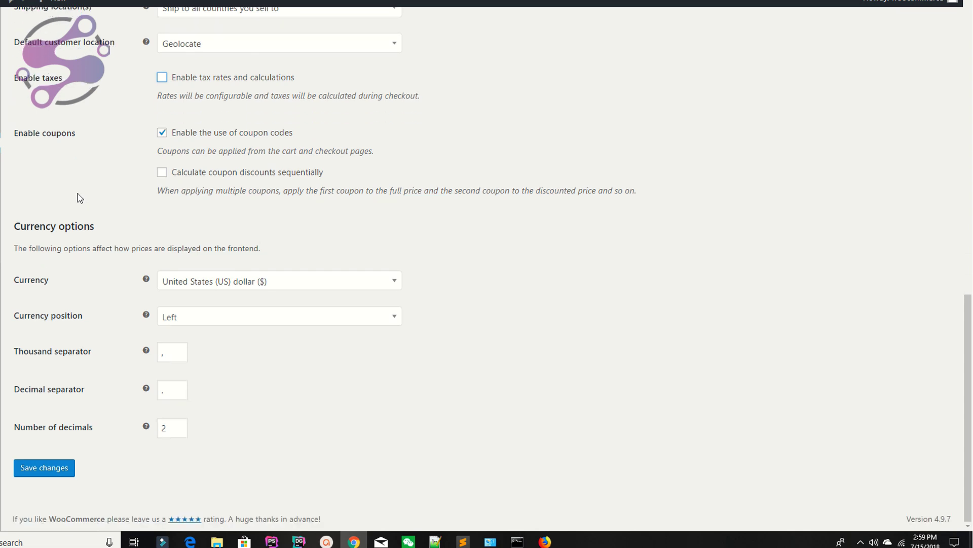
Check the currency options, leaving US dollar and Left currency position unchanged.
click(258, 280)
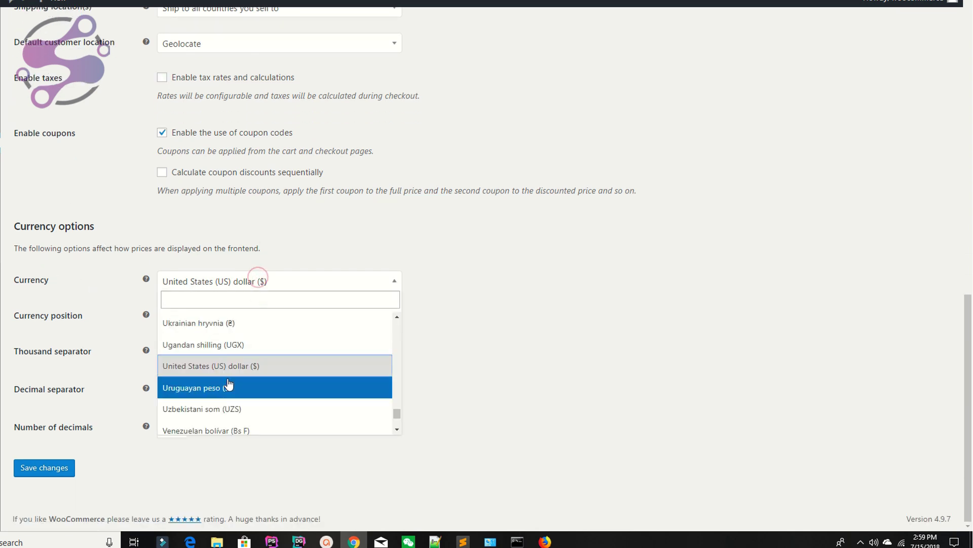
click(598, 299)
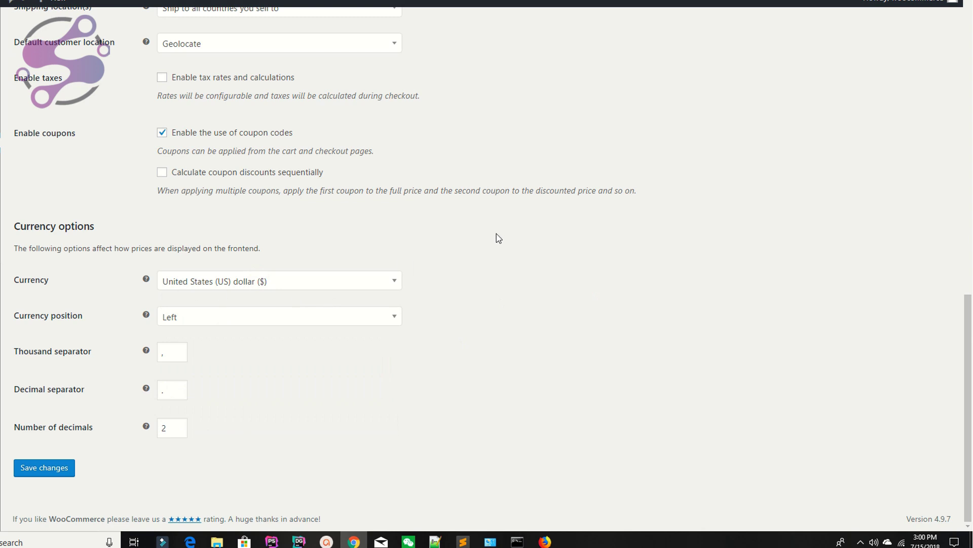
click(183, 321)
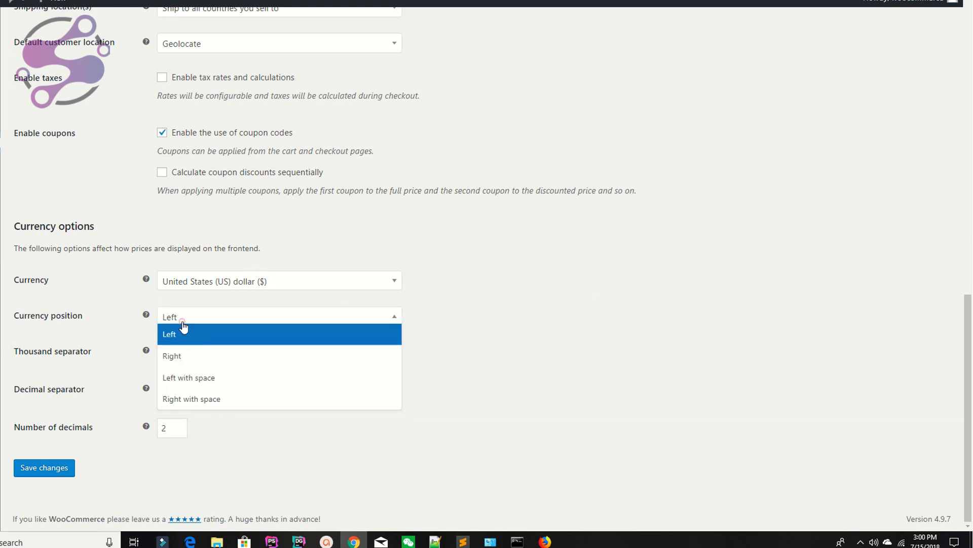
click(183, 323)
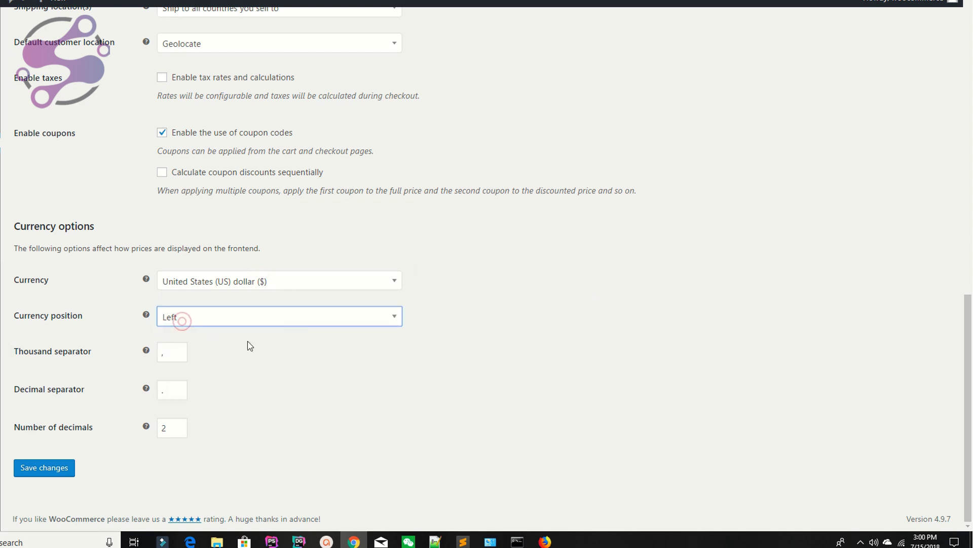
click(173, 356)
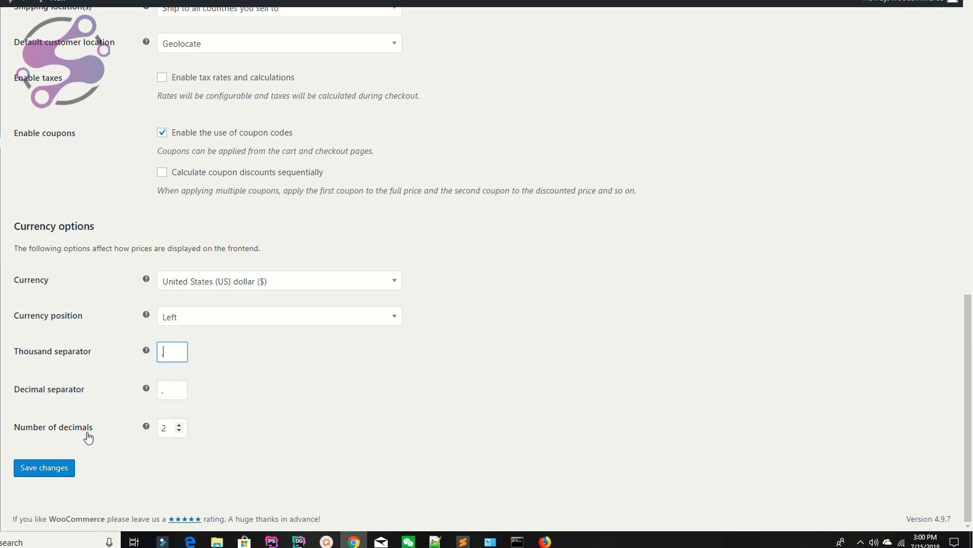
scroll(370, 289, up, 10)
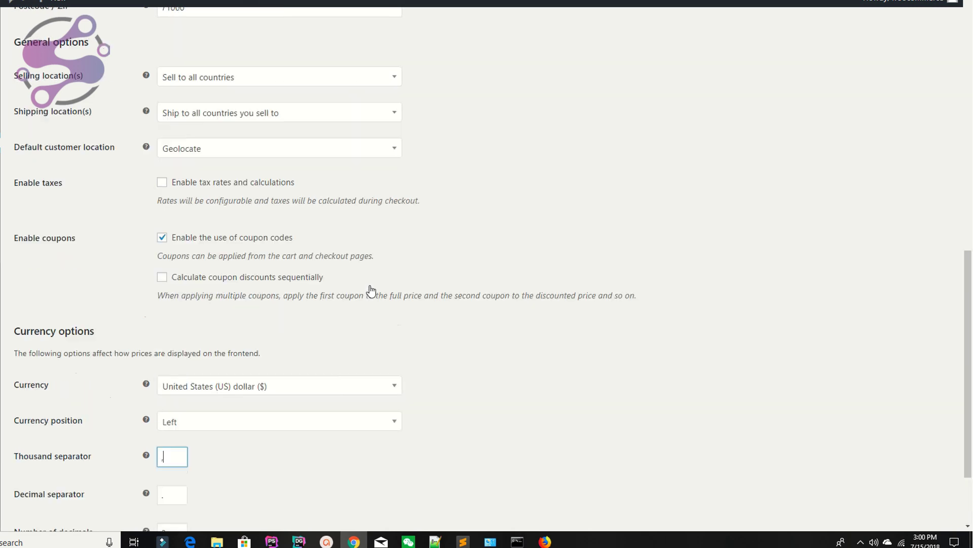
scroll(355, 289, down, 10)
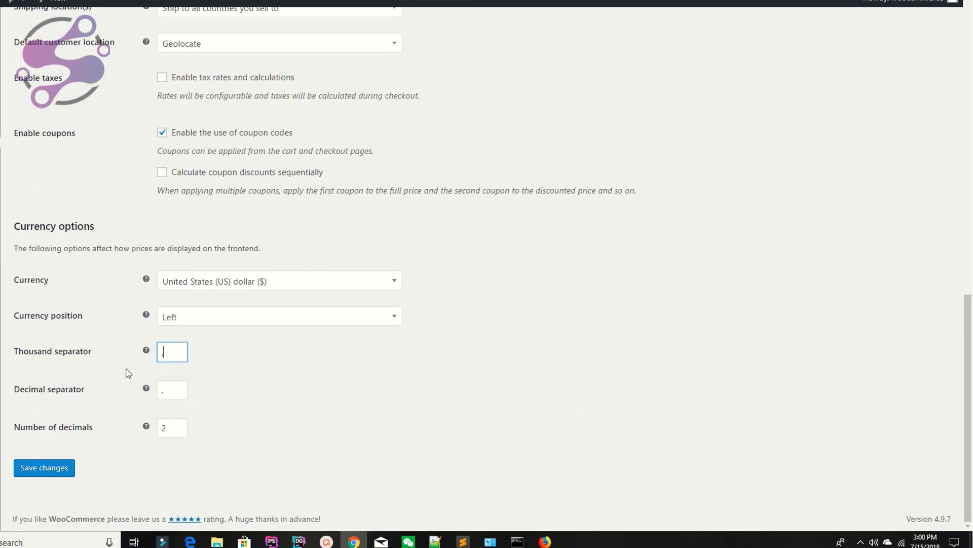
scroll(133, 360, up, 9)
scroll(139, 352, up, 2)
click(91, 37)
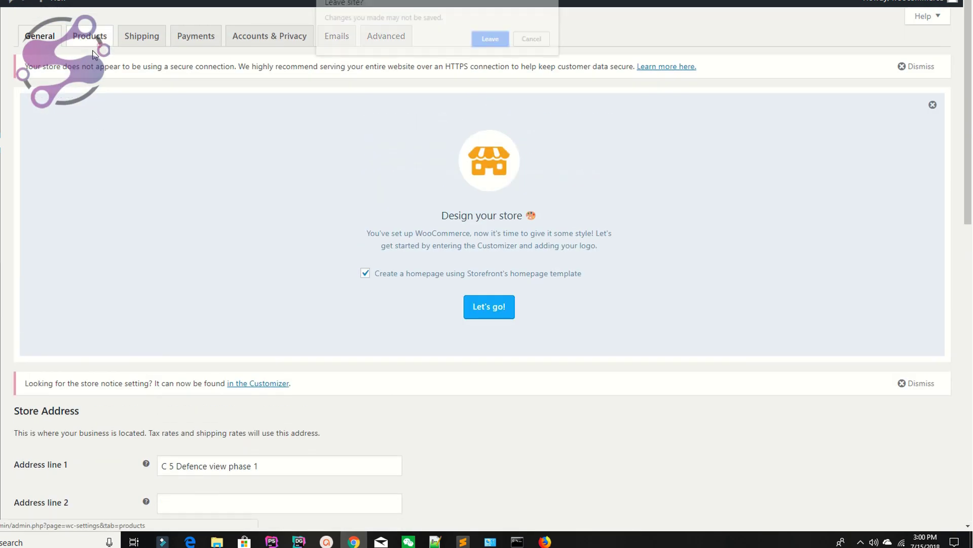
Review Products settings, leaving redirect-to-cart off, Shop as shop page and kg weight.
click(490, 38)
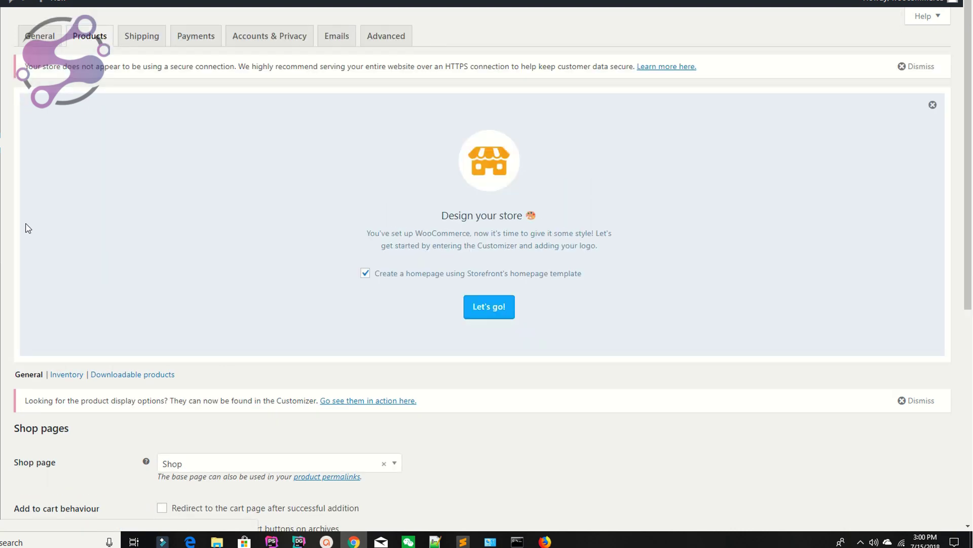
scroll(197, 226, down, 5)
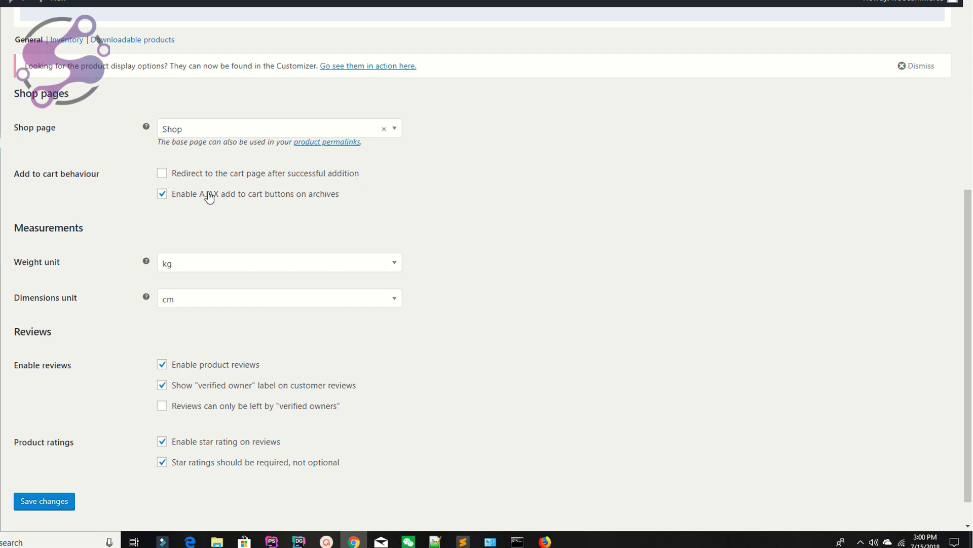
click(170, 177)
click(168, 176)
scroll(168, 178, down, 1)
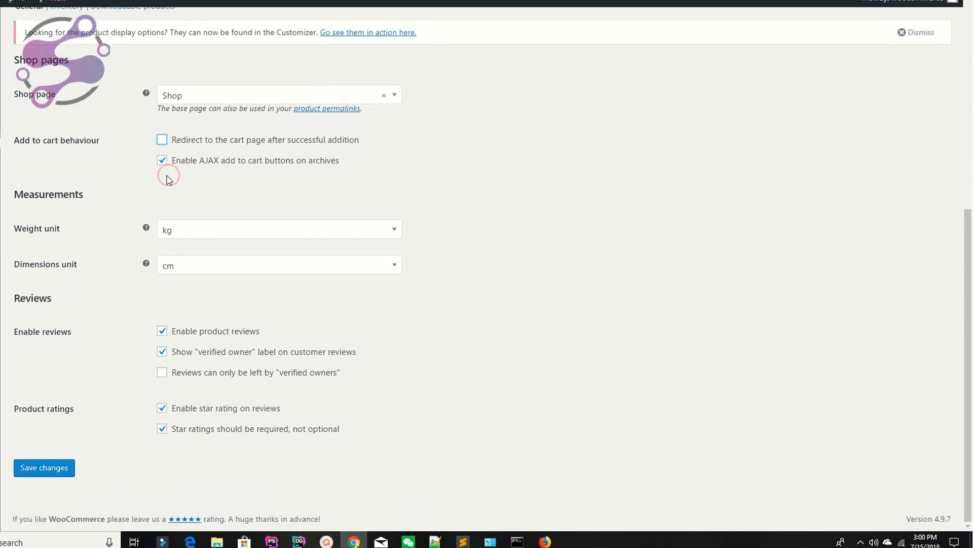
click(165, 97)
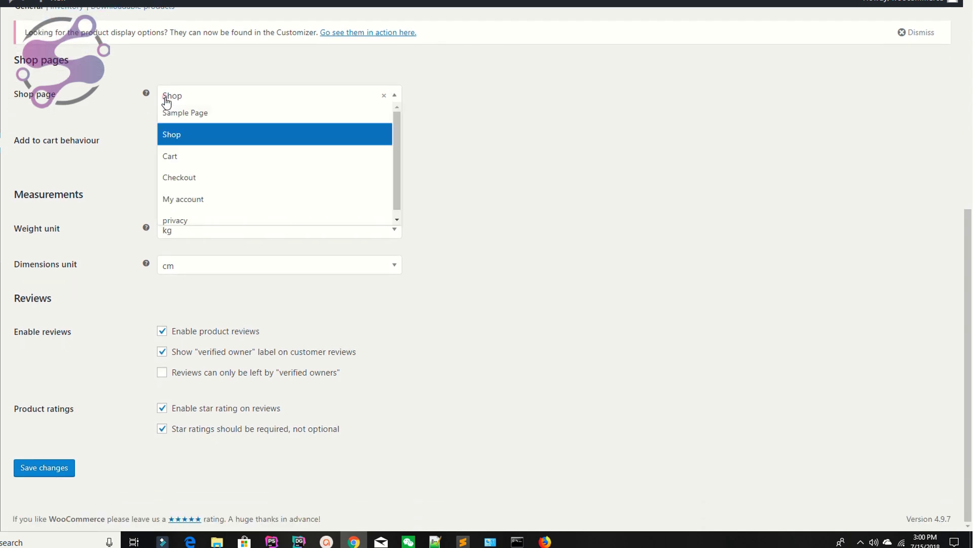
click(610, 118)
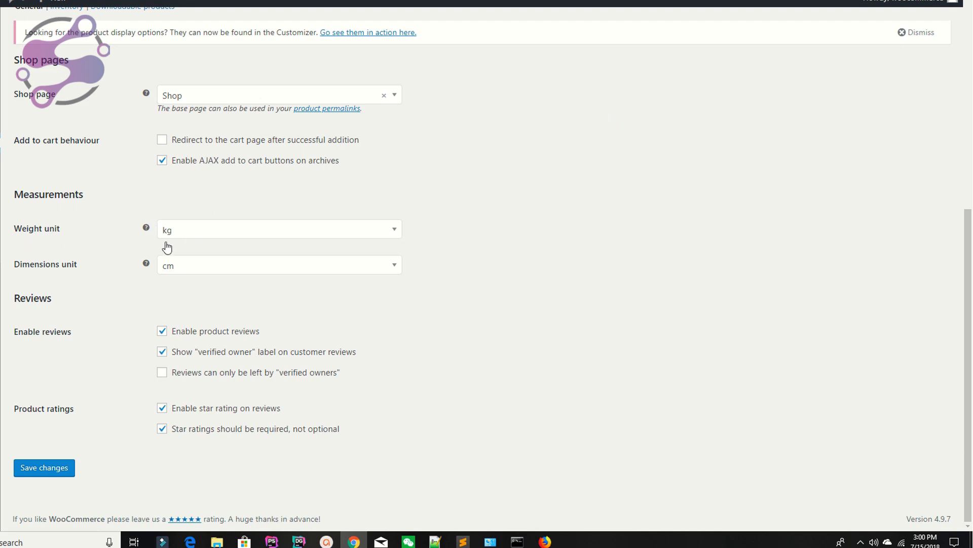
click(182, 236)
click(183, 237)
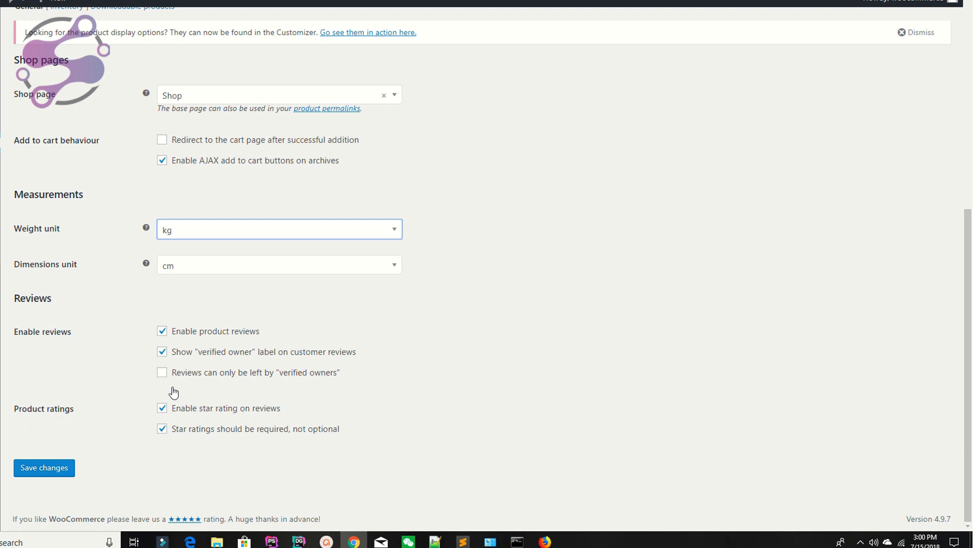
Leave the unsaved page for Shipping settings and start a blank shipping zone, focusing Zone name.
scroll(174, 393, up, 7)
click(142, 36)
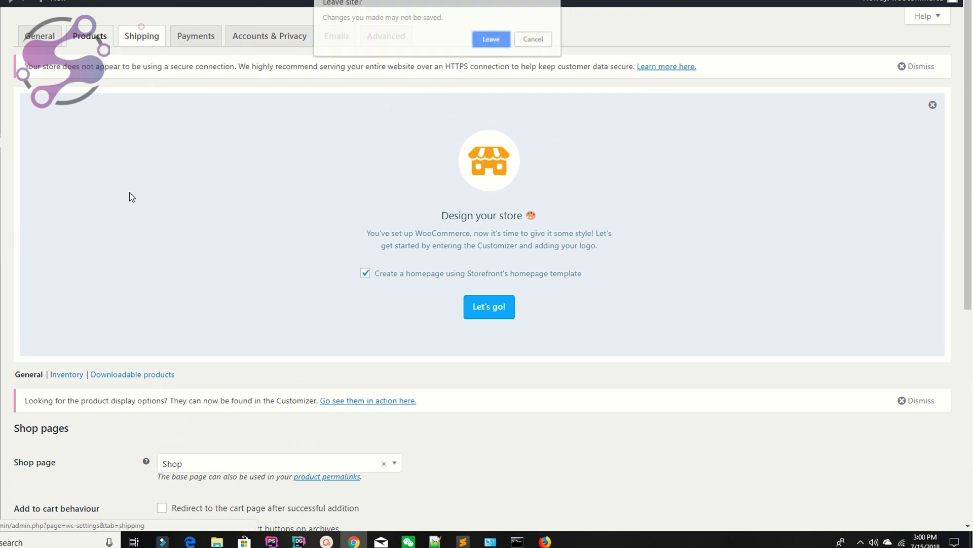
click(489, 40)
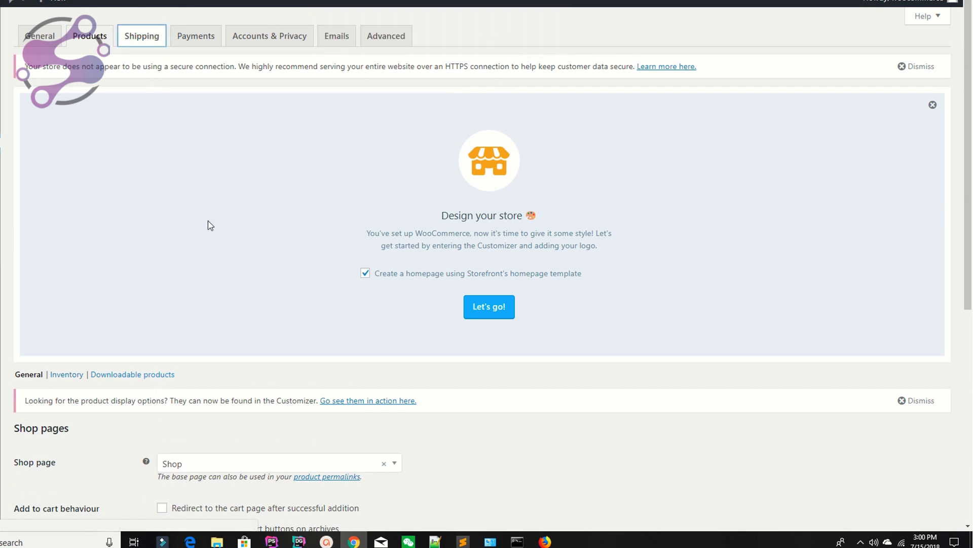
scroll(216, 226, down, 2)
mouse_move(115, 394)
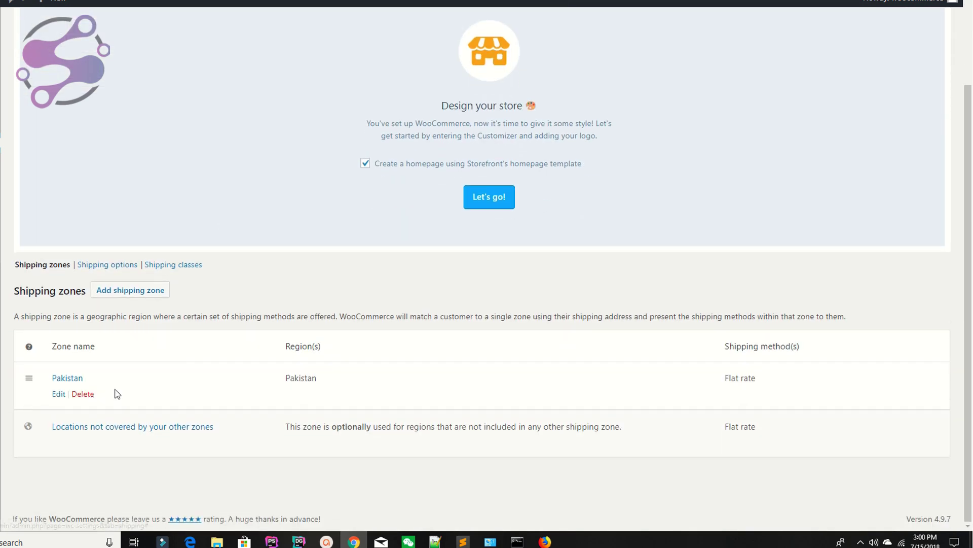
click(143, 293)
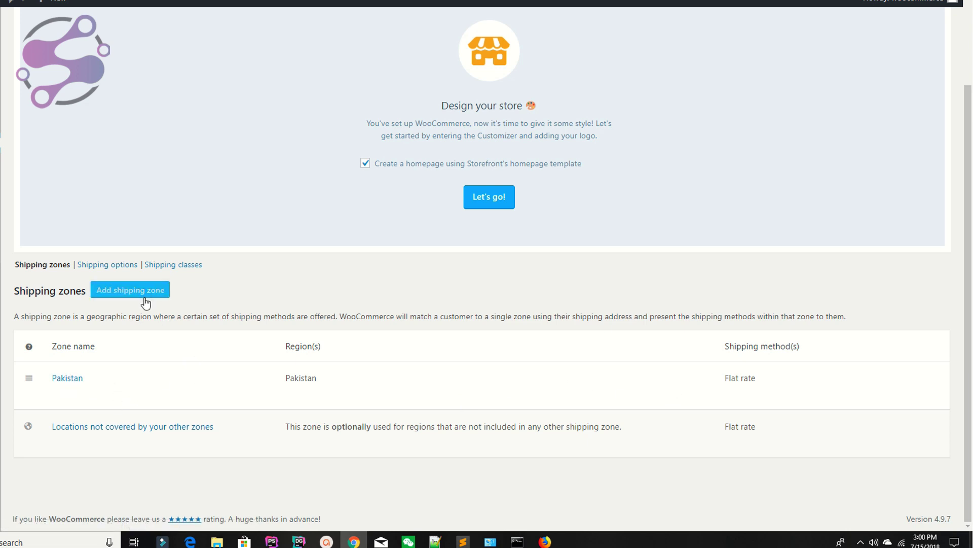
scroll(113, 328, down, 3)
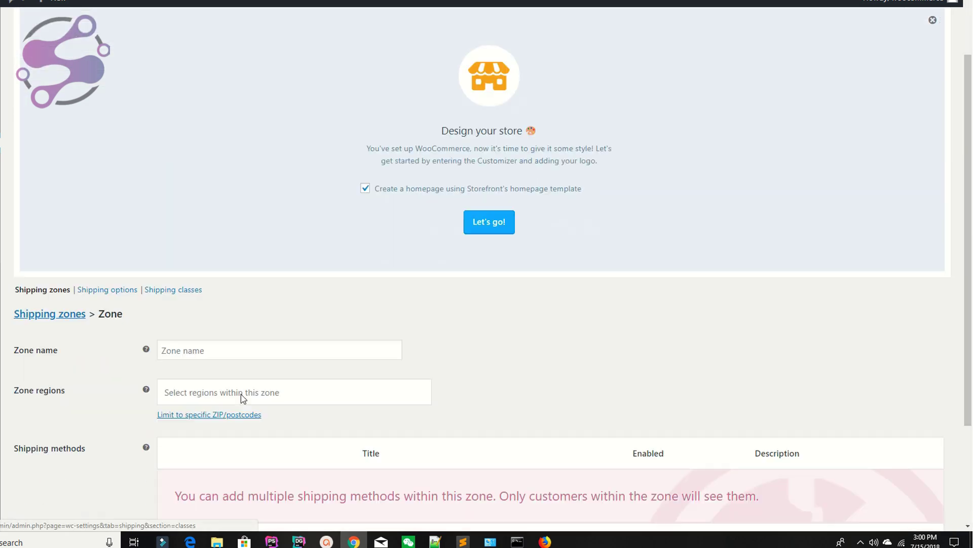
click(169, 271)
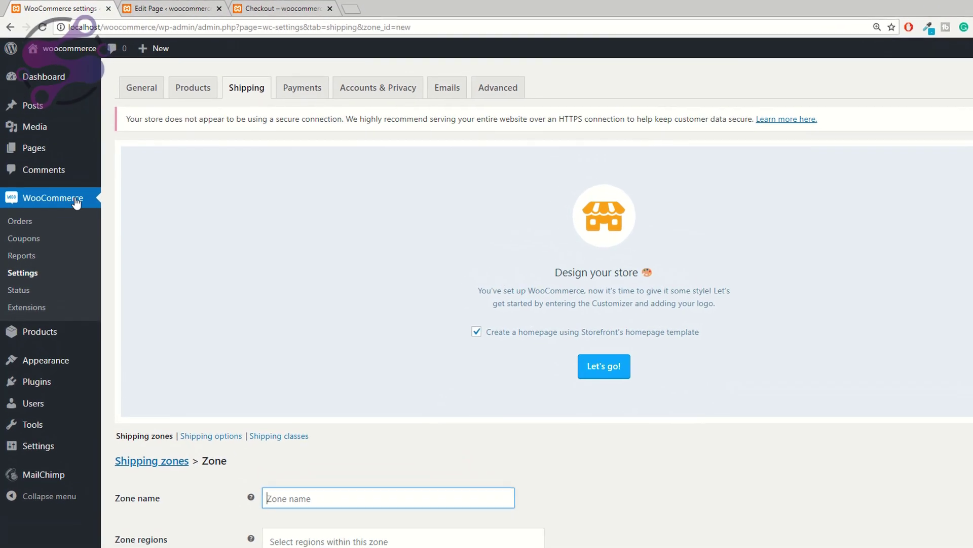
Go to WooCommerce Coupons, back out of the store setup, and create the first coupon.
click(17, 243)
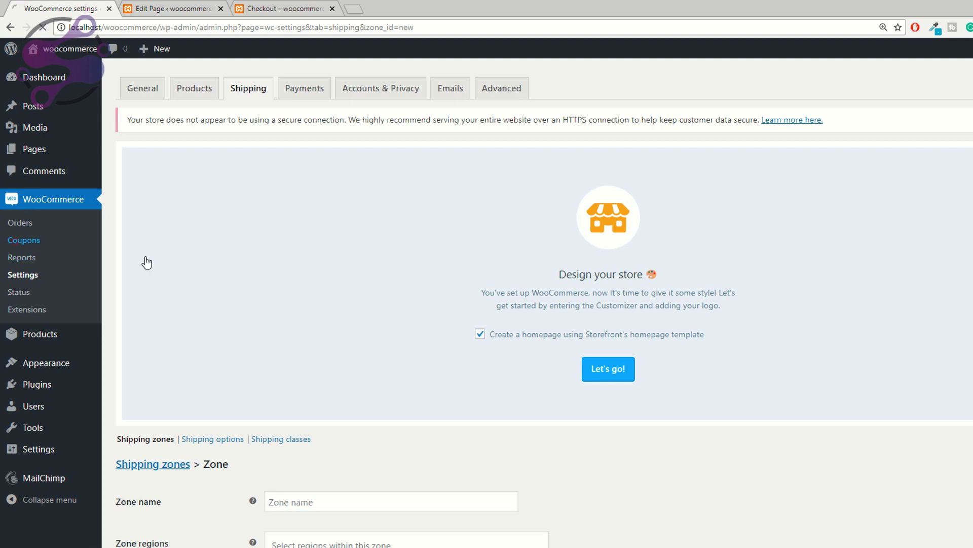
scroll(353, 242, down, 1)
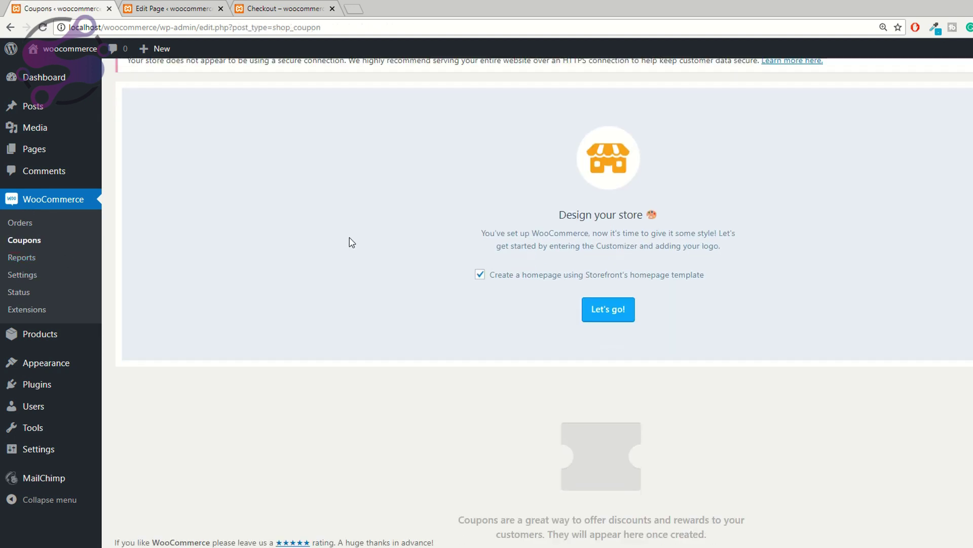
scroll(463, 326, up, 1)
click(629, 361)
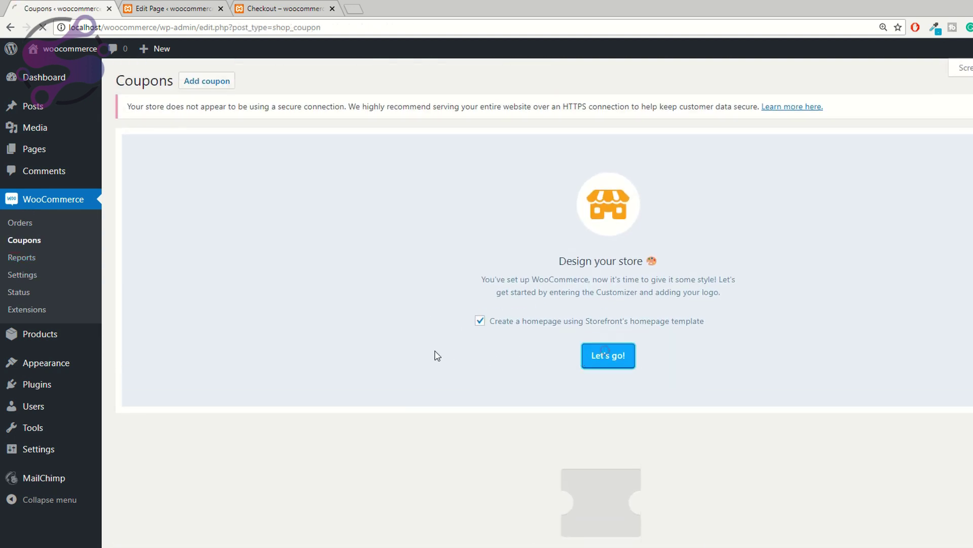
click(10, 27)
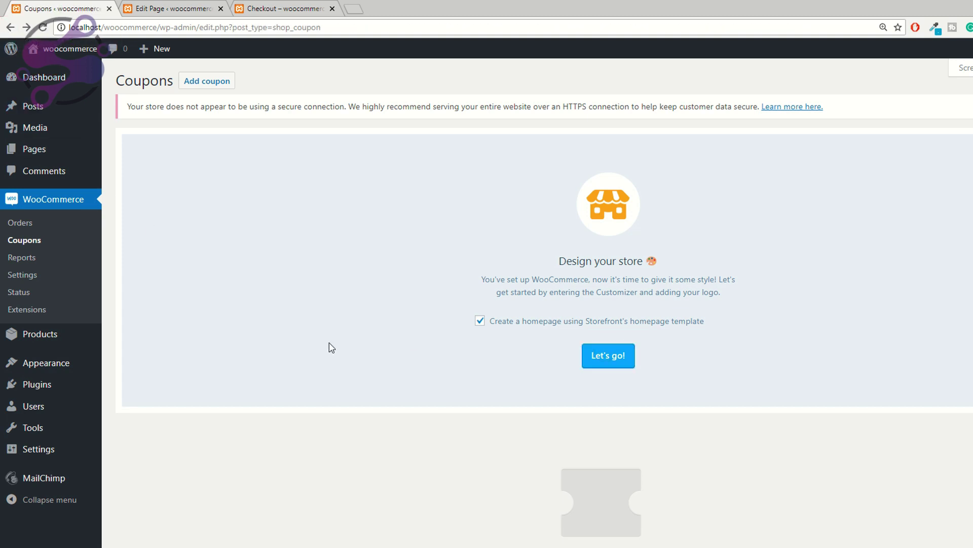
scroll(330, 346, down, 1)
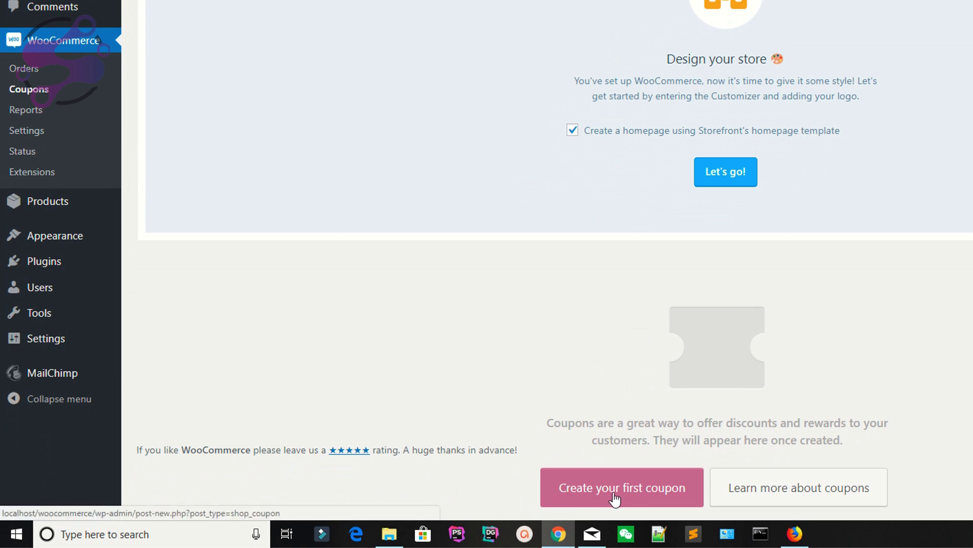
click(627, 501)
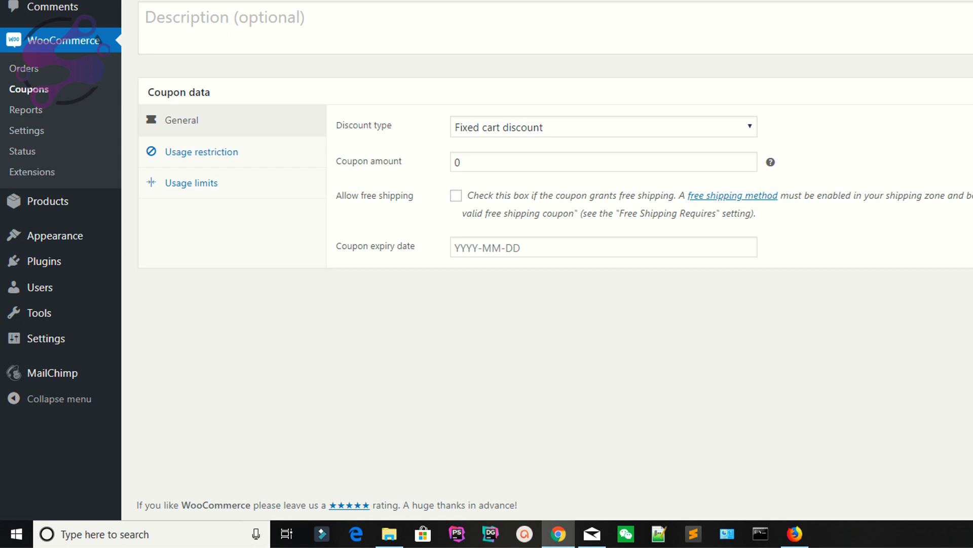
Title the coupon 'Woocommerce-Coupon'.
text(Woocommerce )
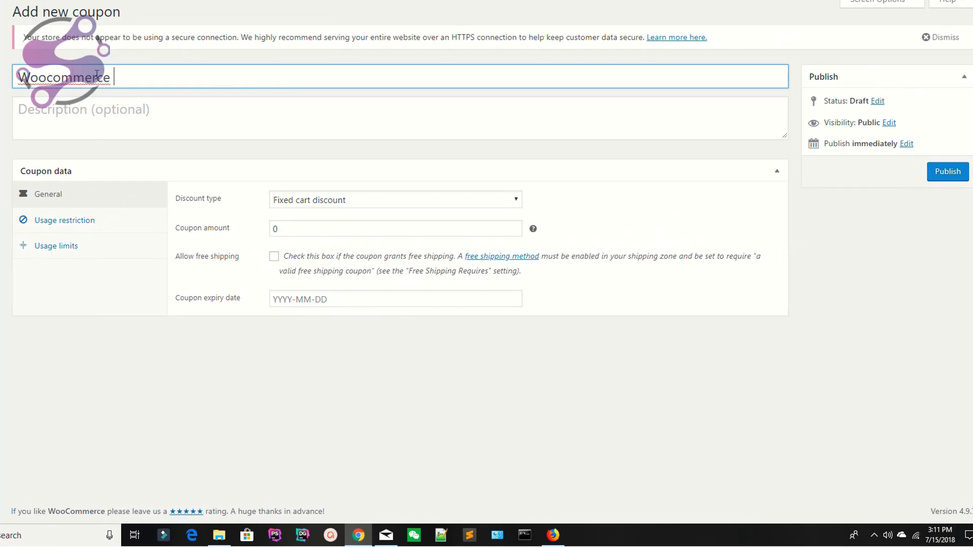
text(Coupon)
key(ctrl+Left)
text(-)
key(BackSpace)
key(BackSpace)
text(-)
Enter 'description here' as the coupon description.
click(42, 131)
text(dfdfdffd)
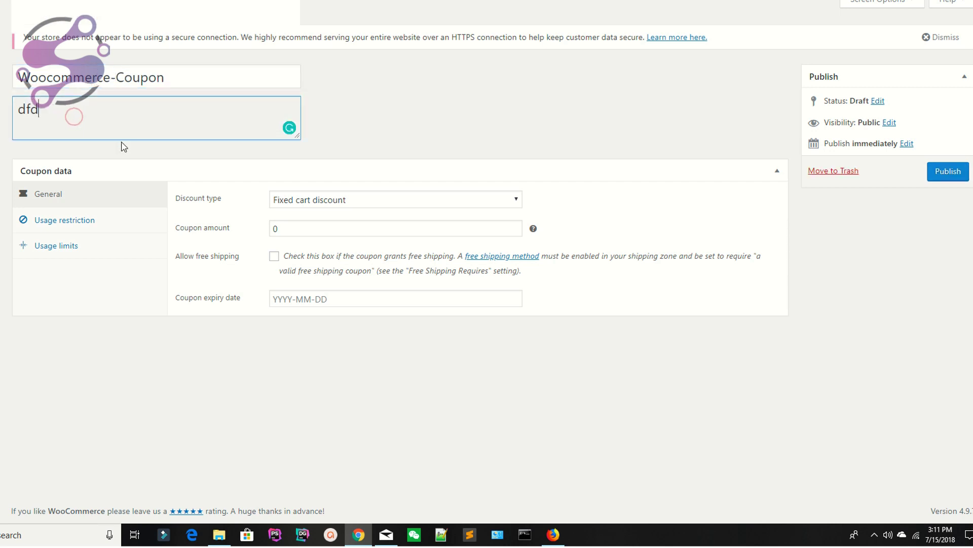
double_click(122, 112)
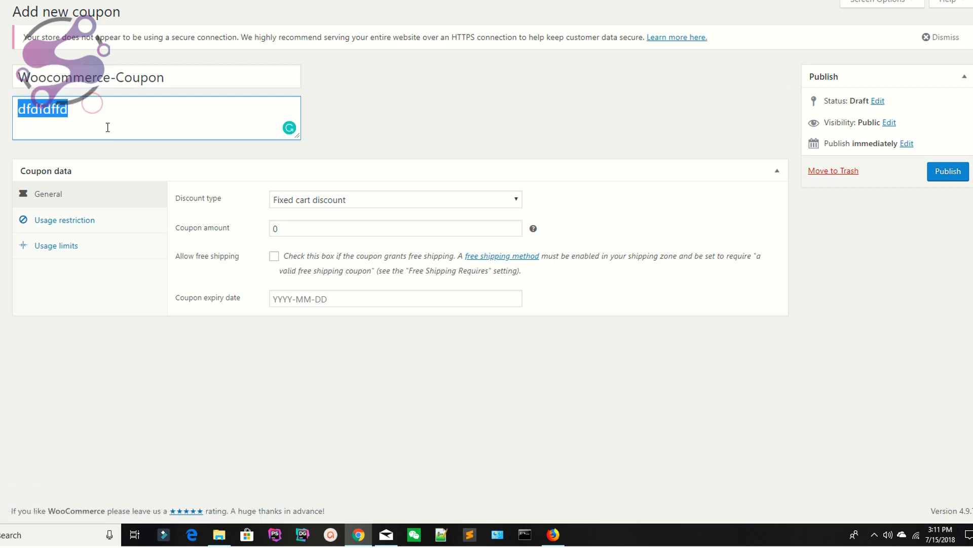
text(description here)
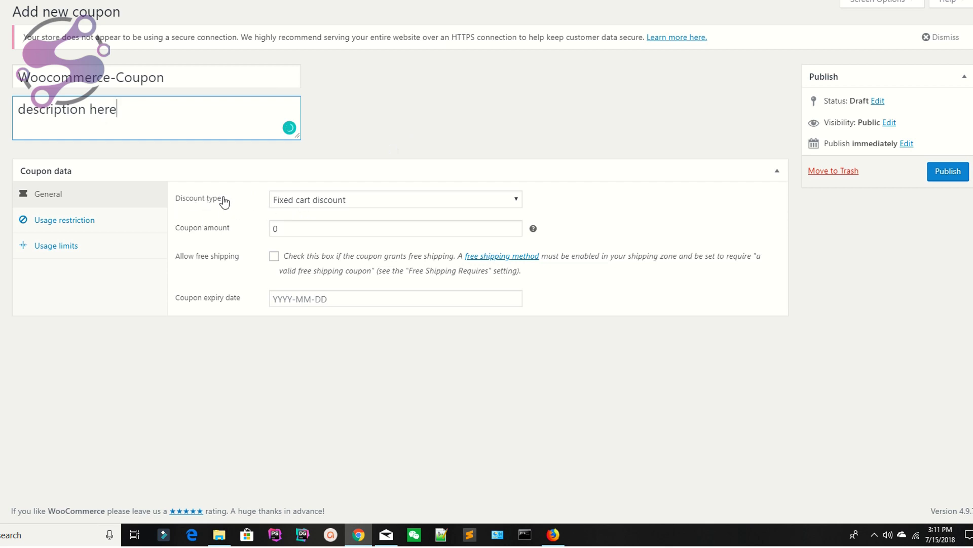
click(824, 245)
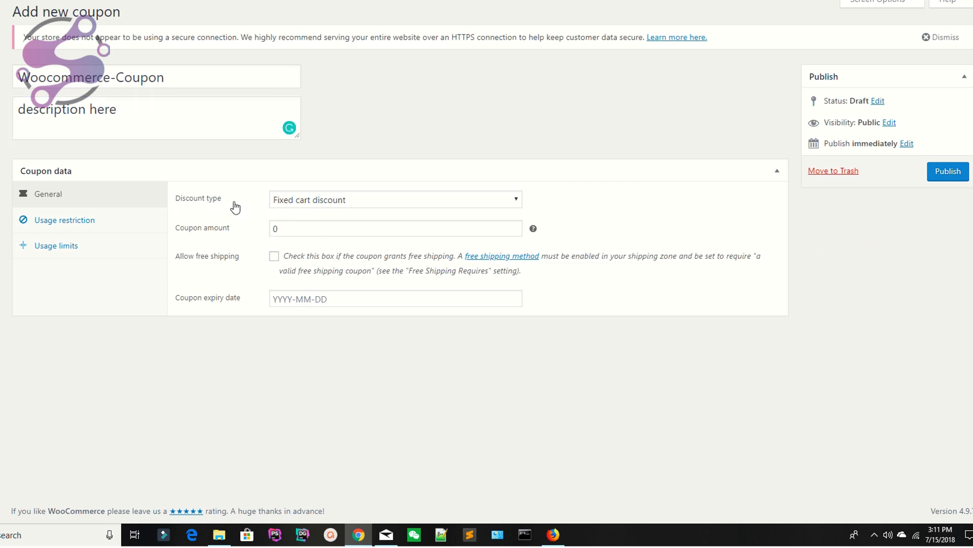
Set the coupon's discount type to Percentage discount.
click(329, 203)
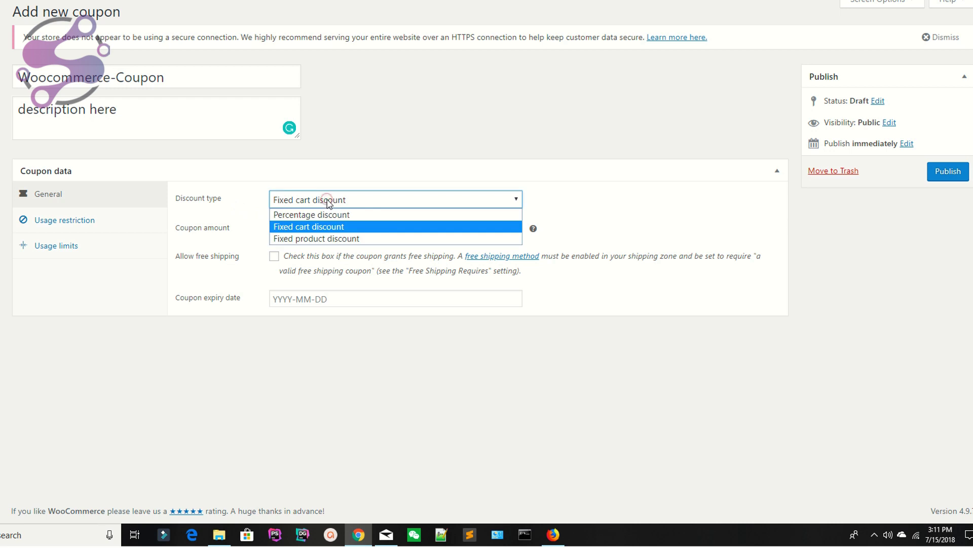
click(305, 240)
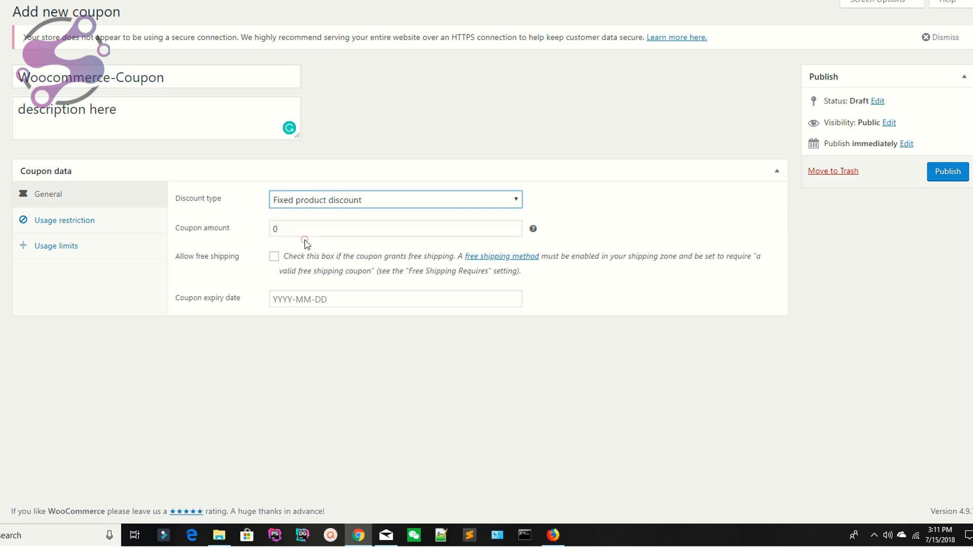
click(314, 202)
click(307, 213)
Set the coupon amount to 100.
key(Tab)
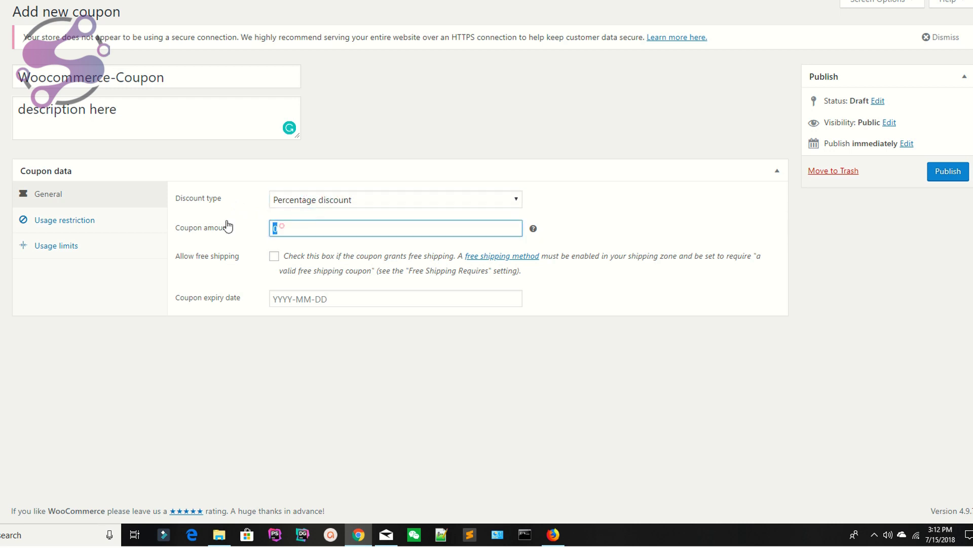
text(100)
click(529, 389)
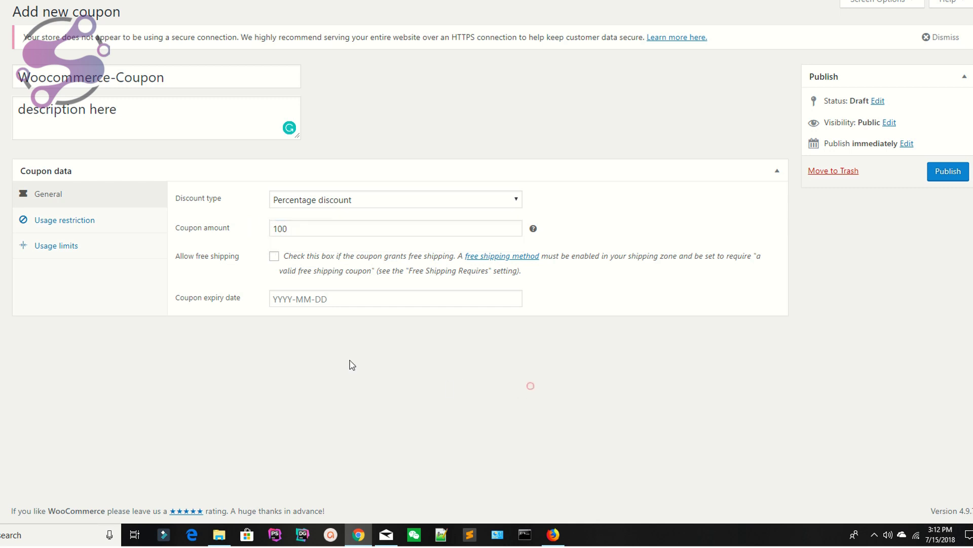
double_click(310, 232)
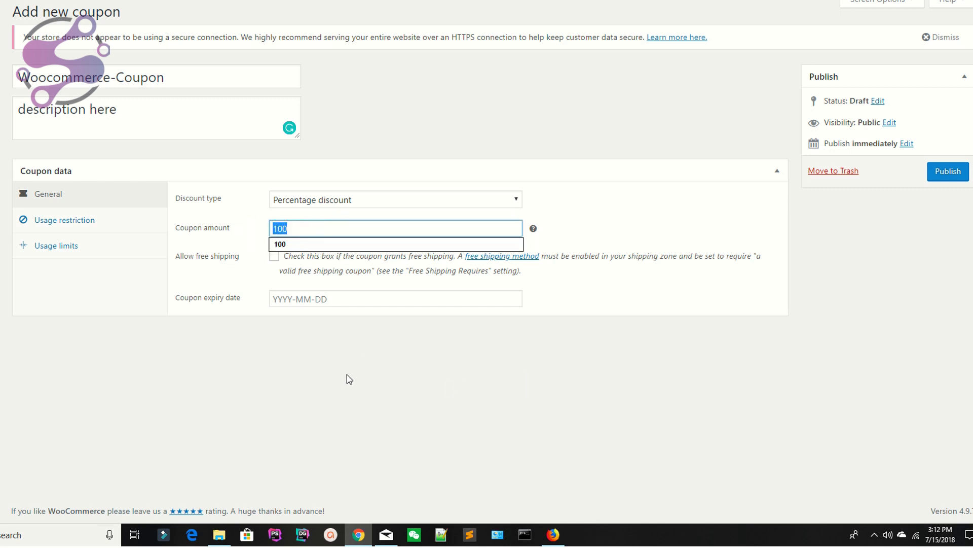
text(95)
click(457, 410)
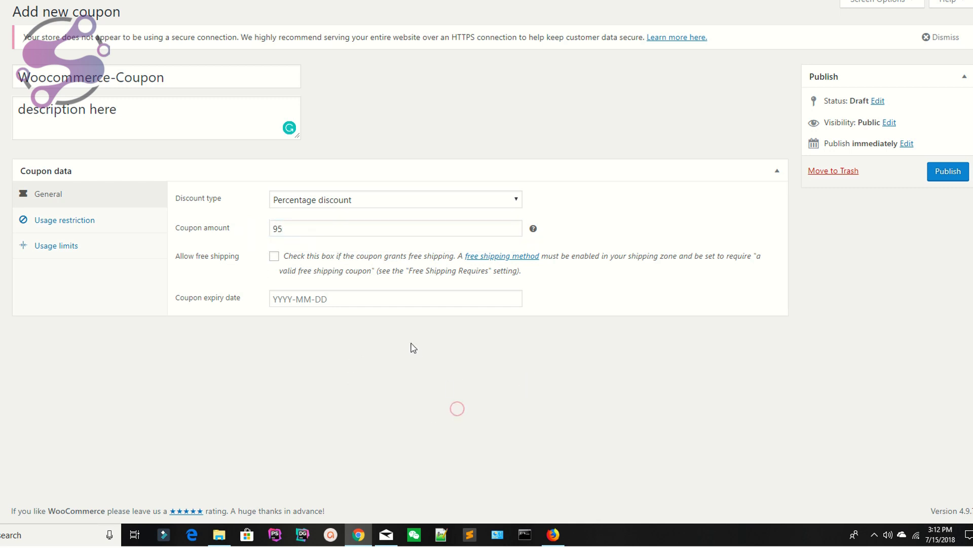
double_click(291, 226)
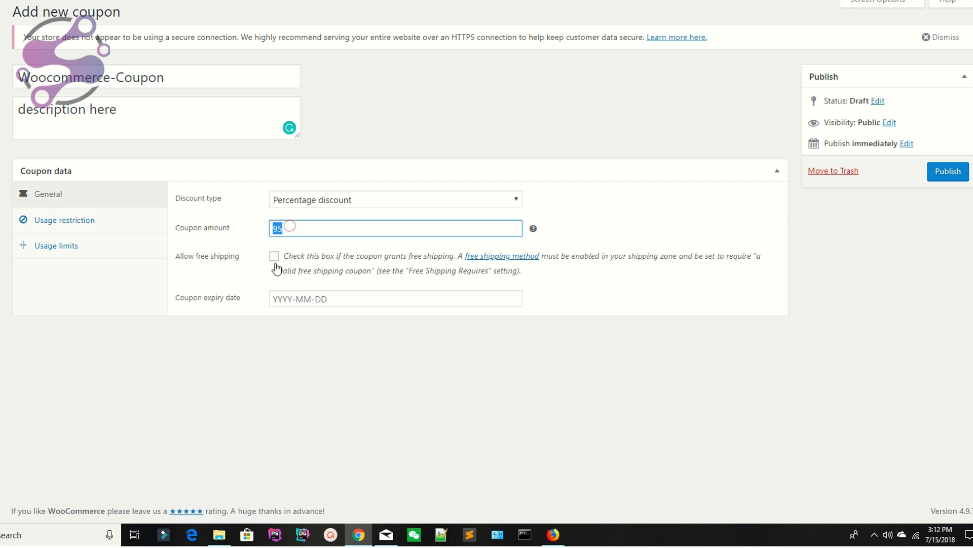
text(100)
click(327, 338)
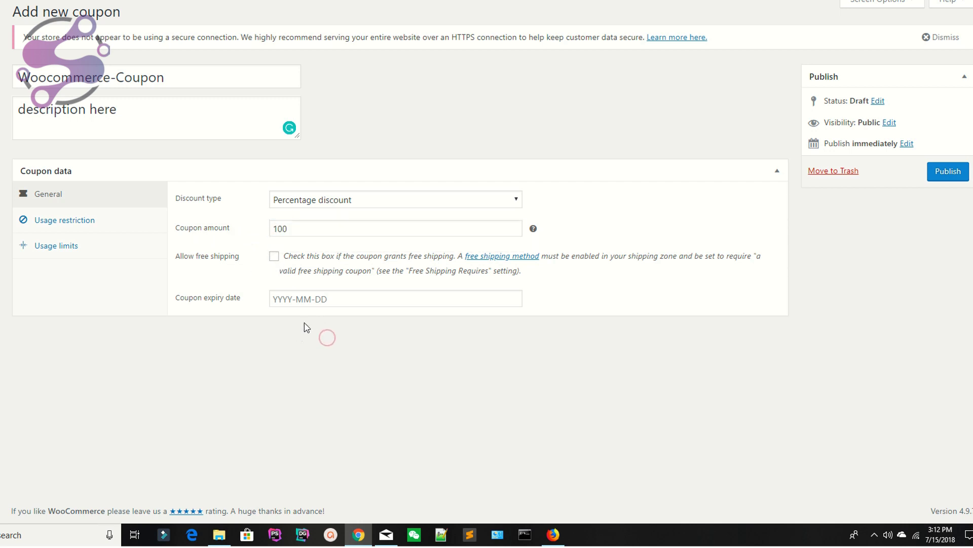
Set the coupon expiry date to 2018-07-17 and show the Usage restriction settings.
click(300, 299)
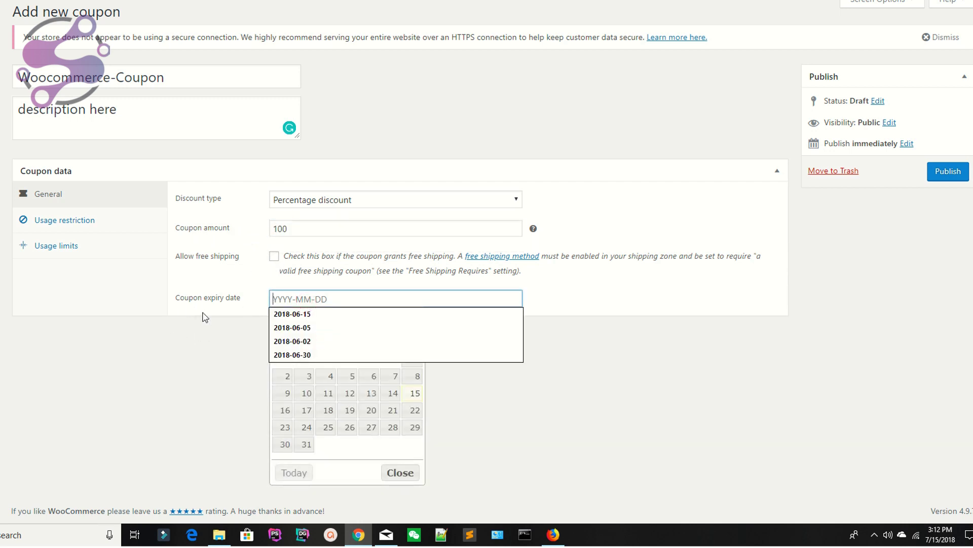
click(543, 408)
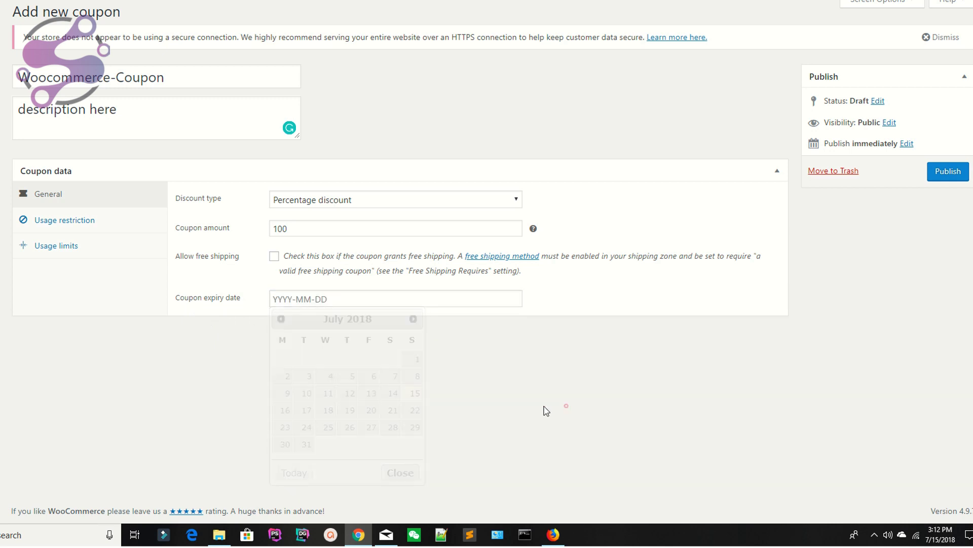
click(360, 299)
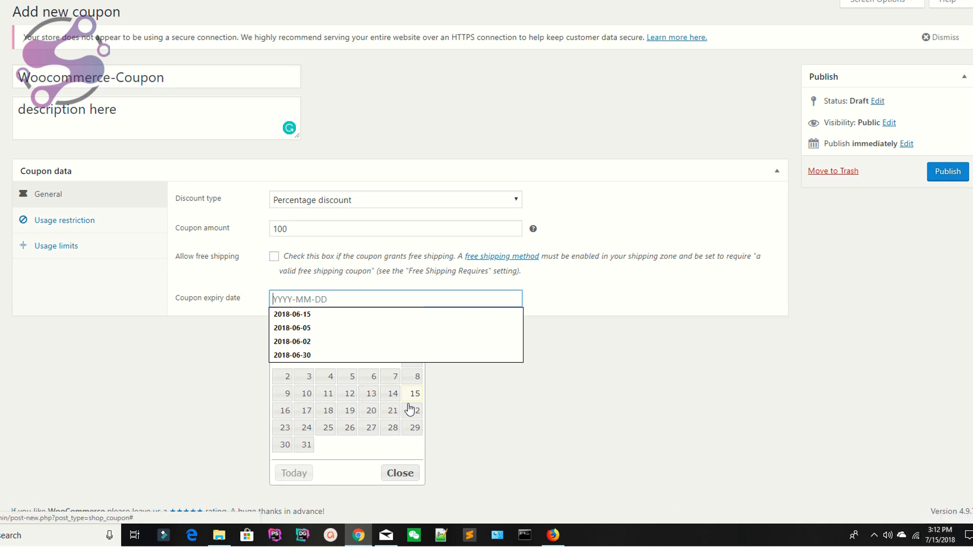
click(307, 410)
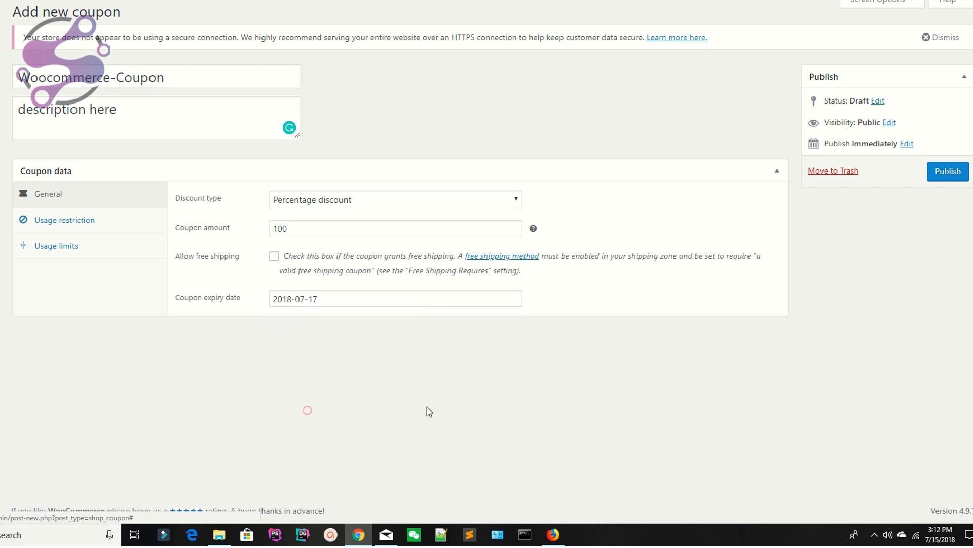
click(47, 213)
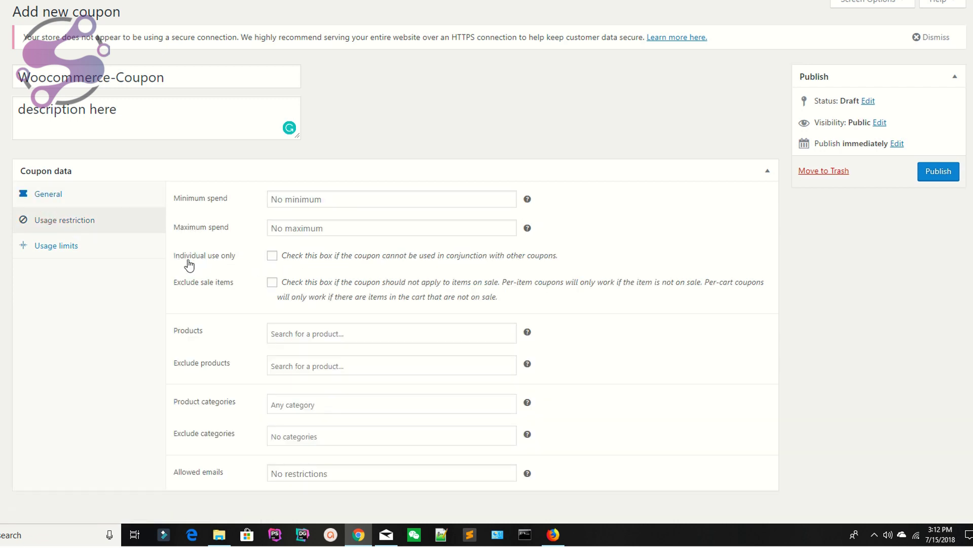
Make the coupon individual-use only and restrict it to the Iphone 6x plus product.
click(270, 259)
scroll(309, 276, down, 1)
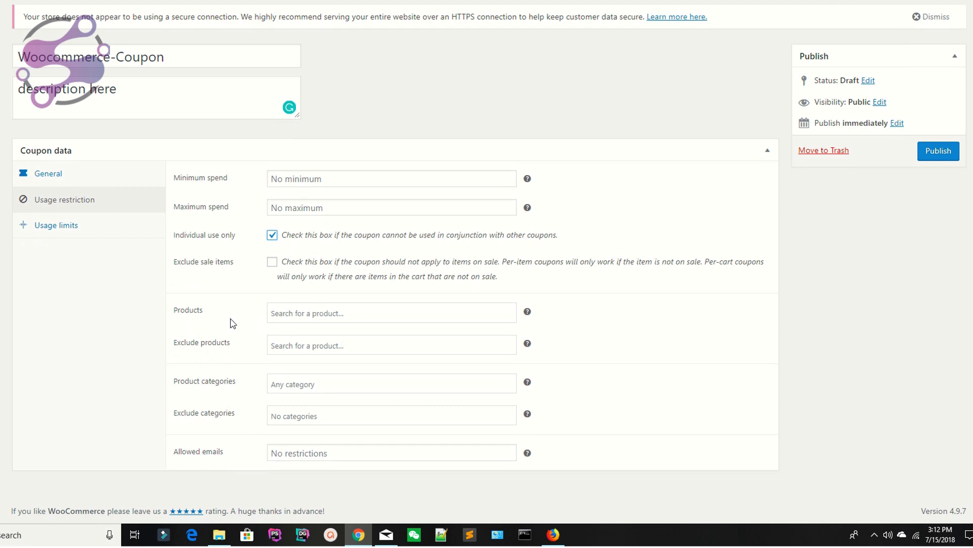
click(311, 314)
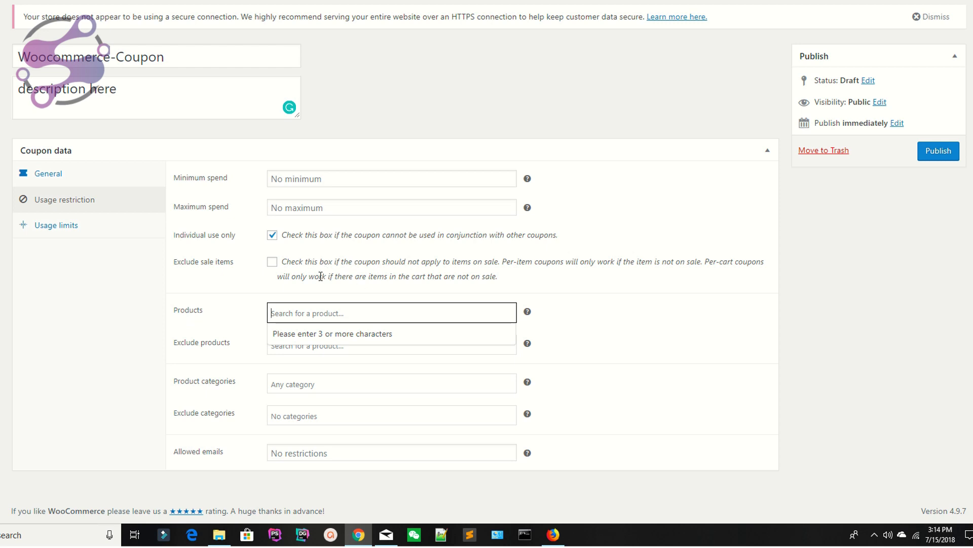
click(702, 282)
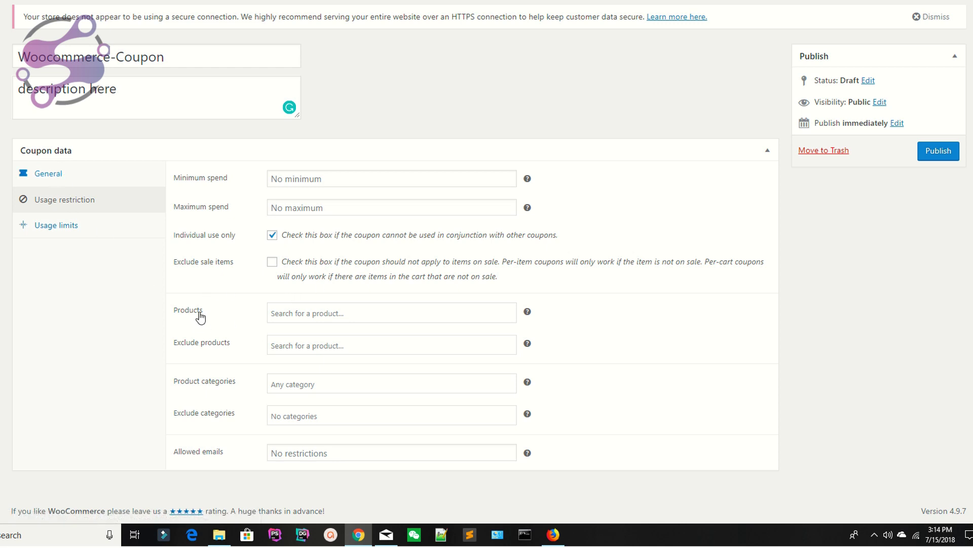
click(317, 313)
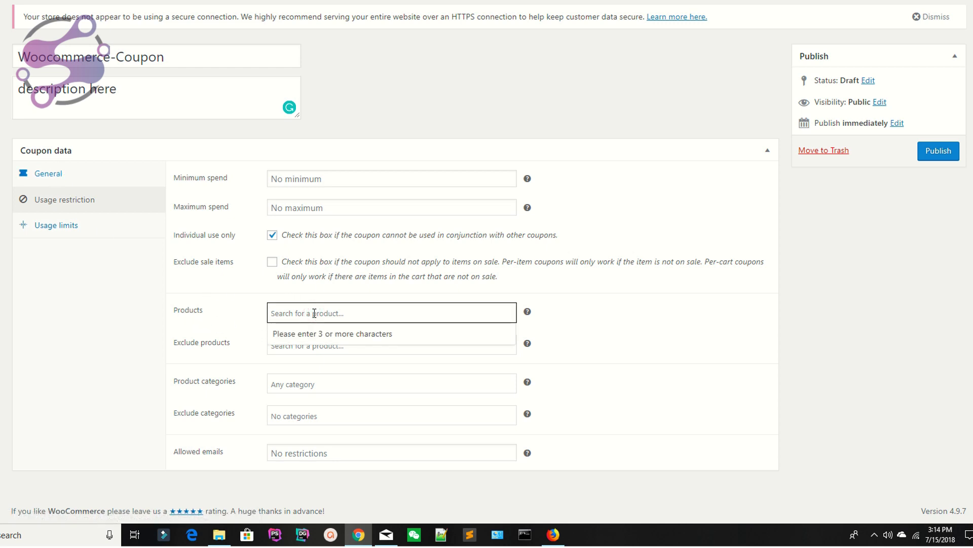
text(phone)
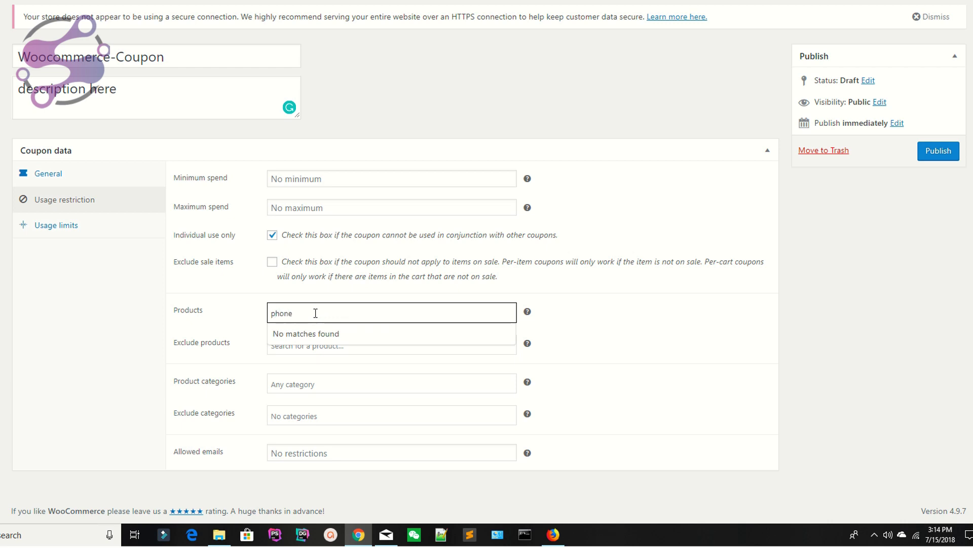
key(BackSpace)
key(BackSpace)
key(BackSpace)
key(BackSpace)
key(BackSpace)
text(6)
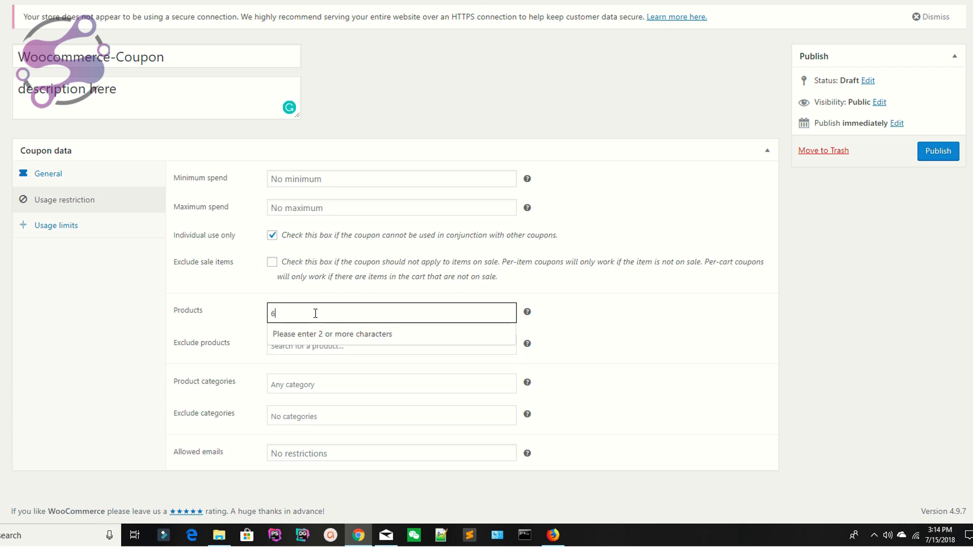
text(splus)
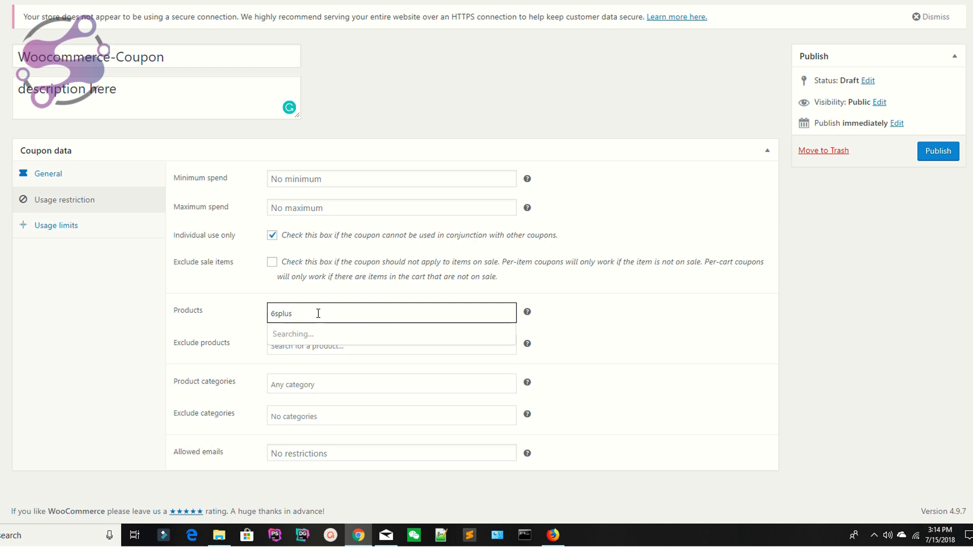
click(313, 339)
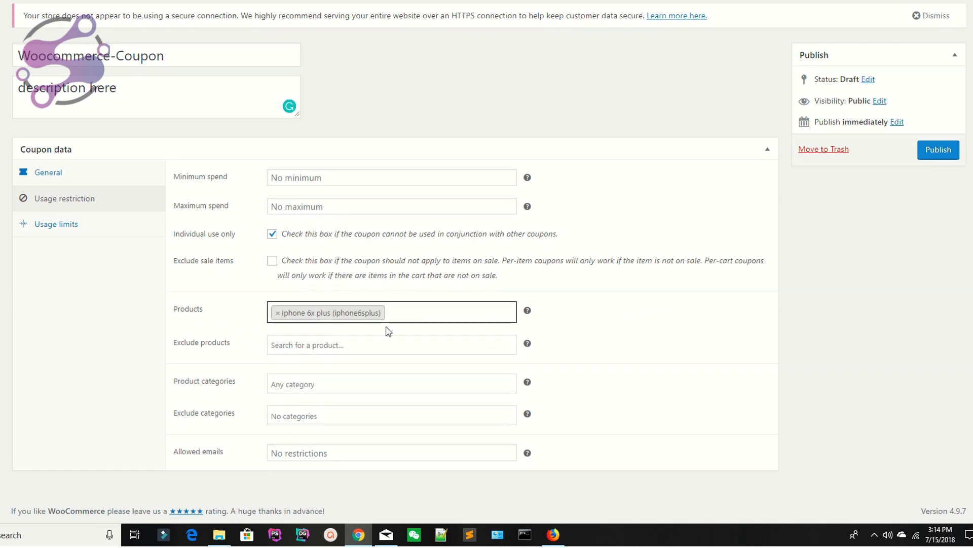
click(53, 224)
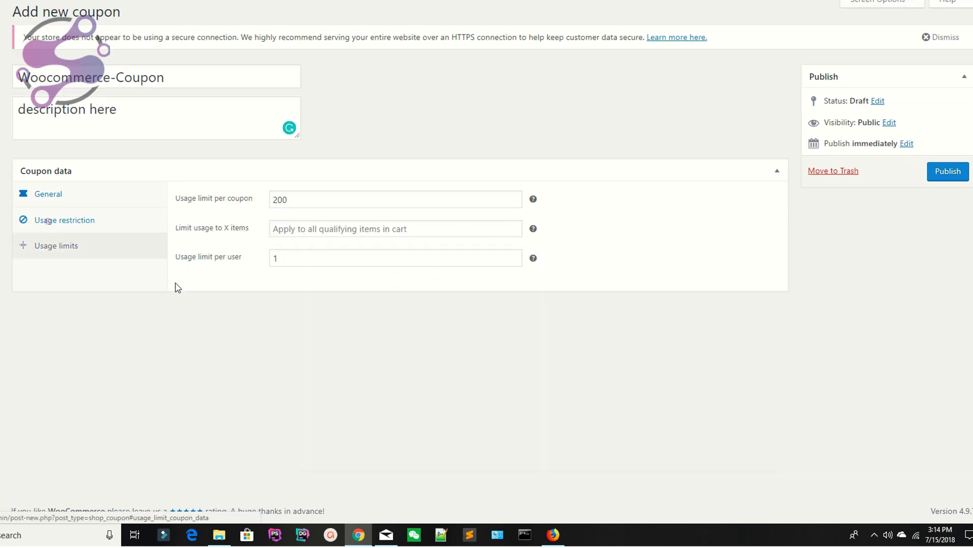
Set the usage limits to 200 per coupon and 1 per user.
double_click(311, 198)
text(2)
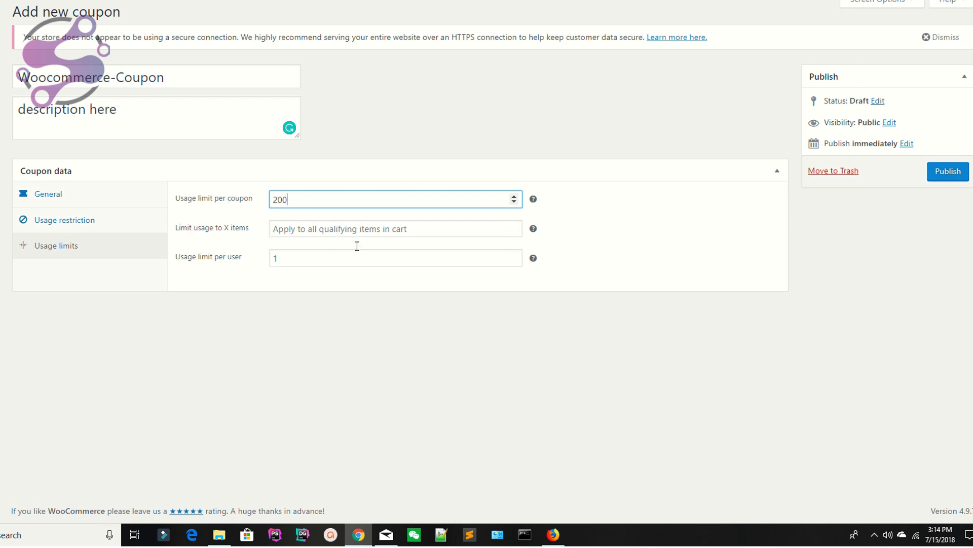
double_click(289, 200)
click(279, 260)
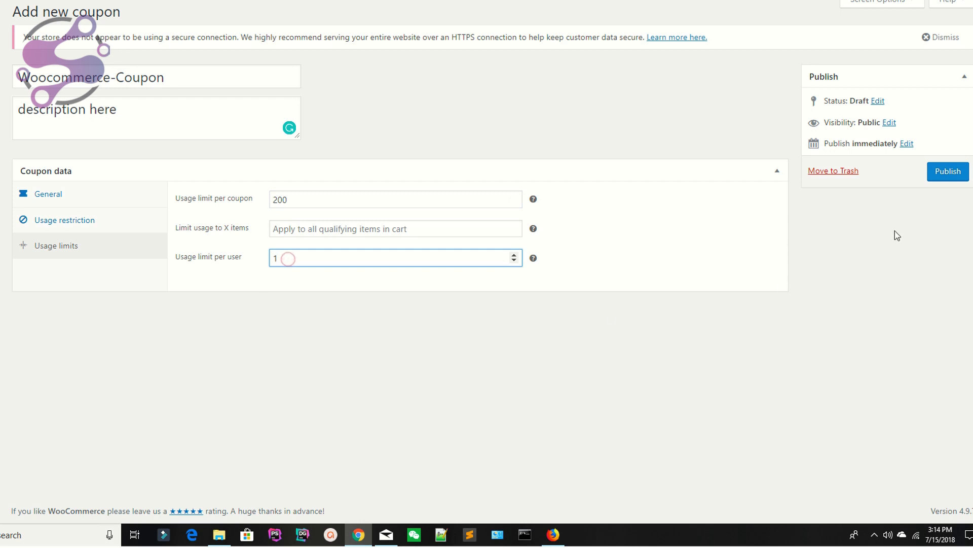
Publish the coupon, check its title, and switch to the storefront shop tab.
click(936, 175)
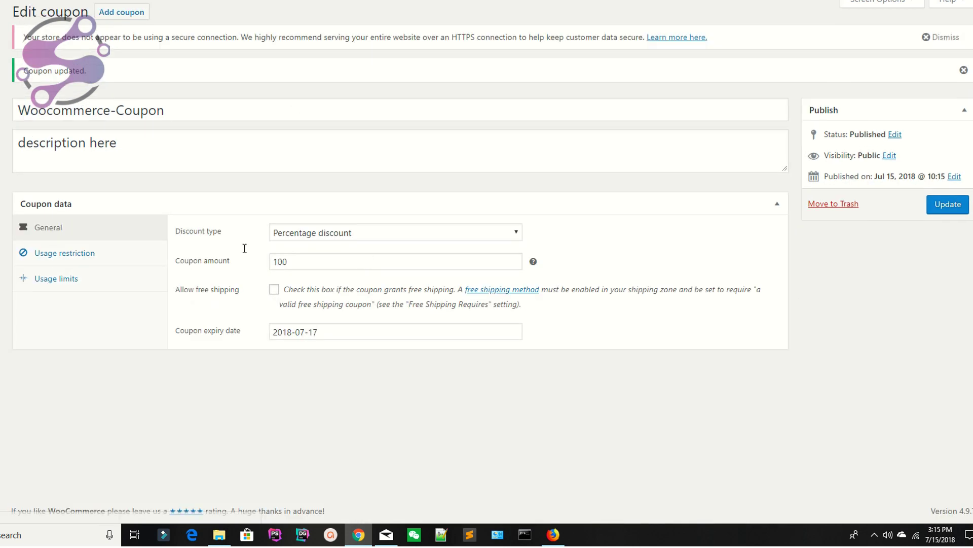
drag(185, 111, 26, 123)
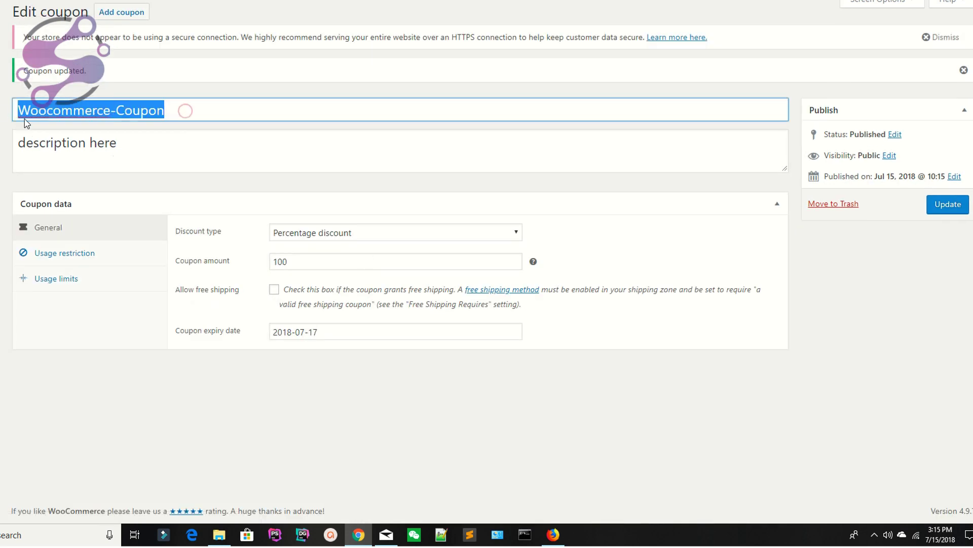
click(809, 286)
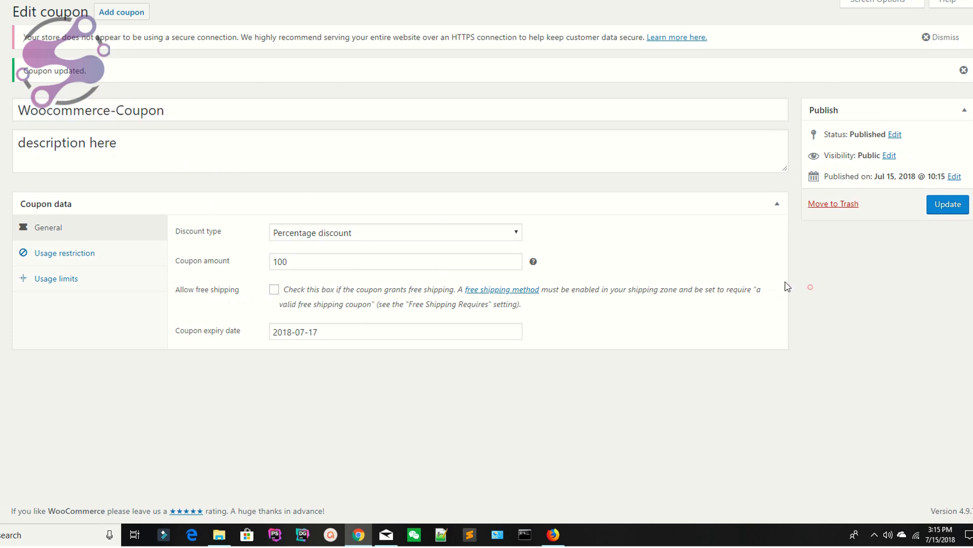
triple_click(174, 119)
key(ctrl+c)
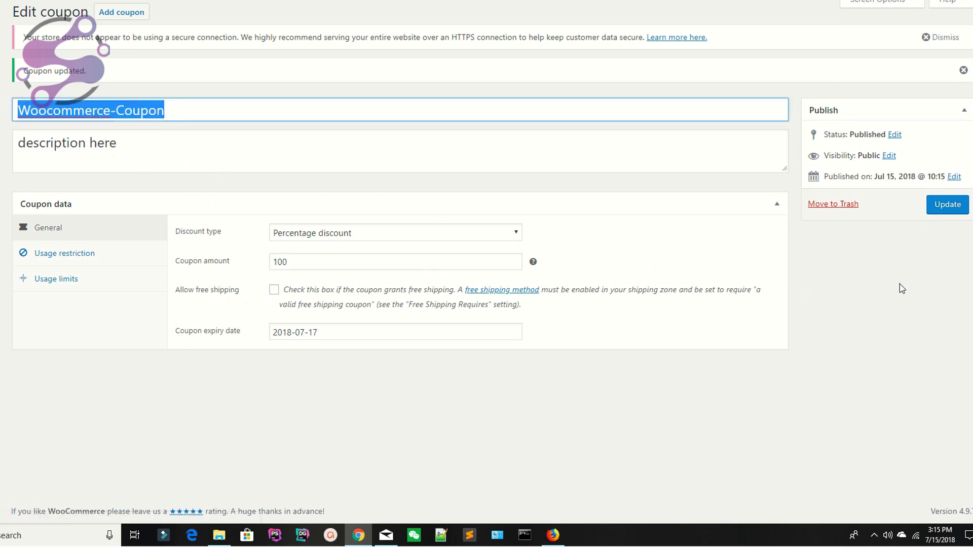
click(900, 284)
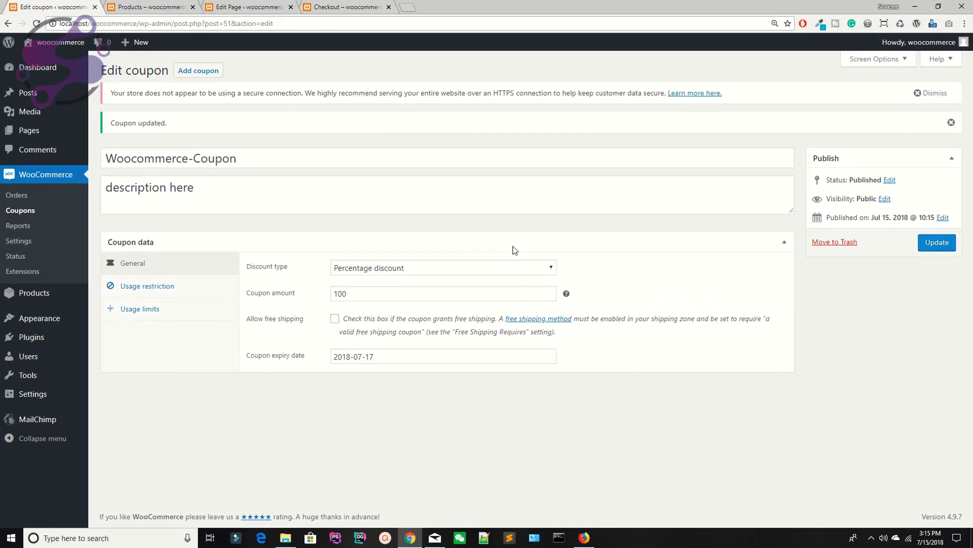
click(248, 7)
click(151, 7)
Open the Iphone 6x plus product page, reloading past the database error.
click(245, 173)
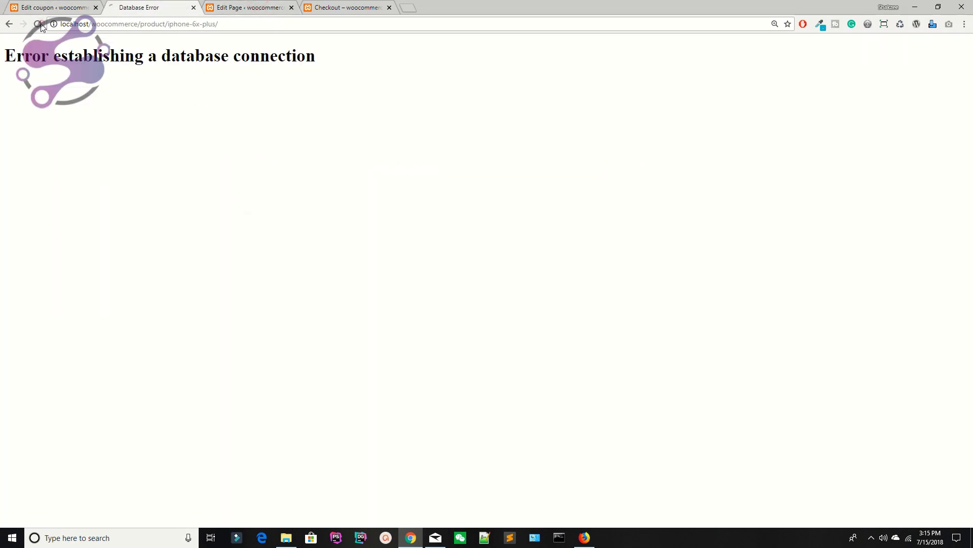
click(37, 24)
scroll(462, 268, down, 2)
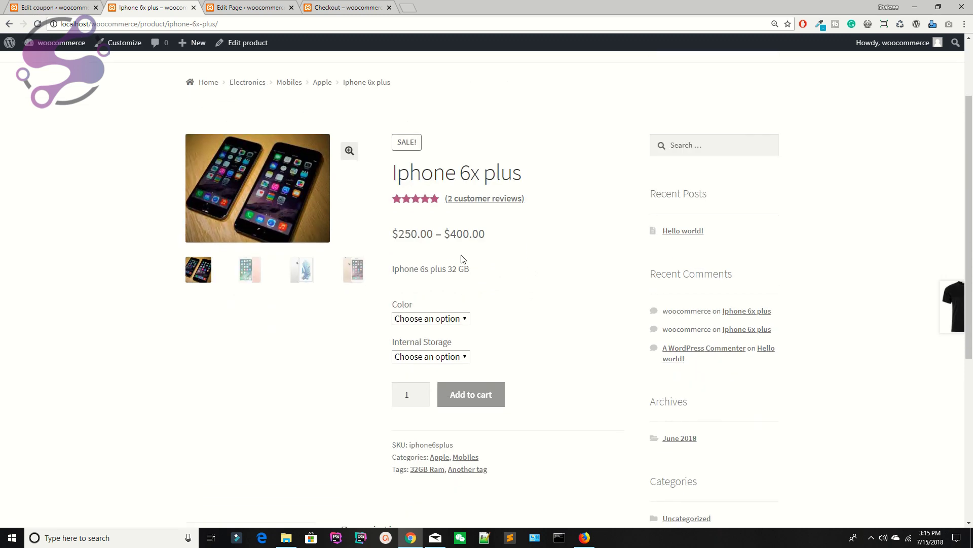
scroll(463, 258, up, 2)
Go to Checkout from the cart preview, reloading until the checkout page loads.
mouse_move(774, 146)
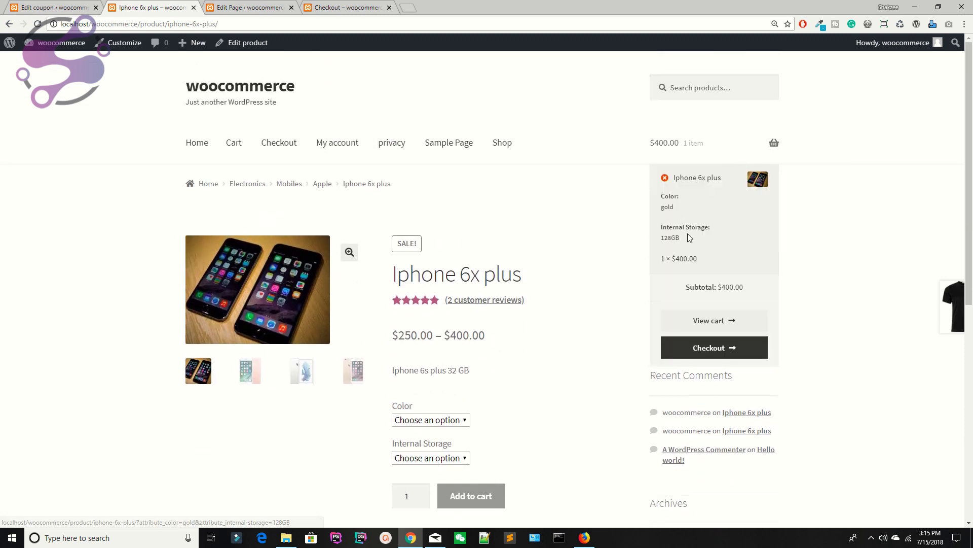
click(710, 345)
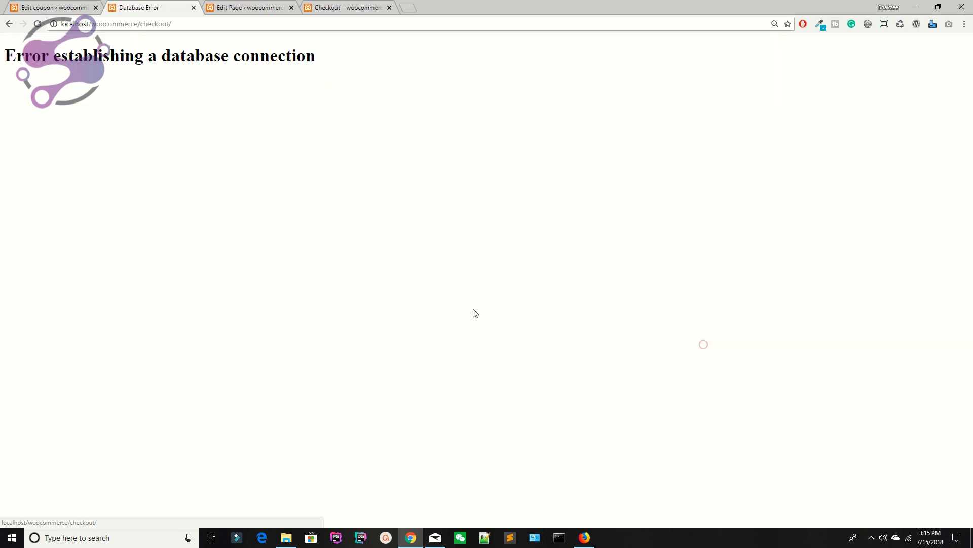
click(37, 24)
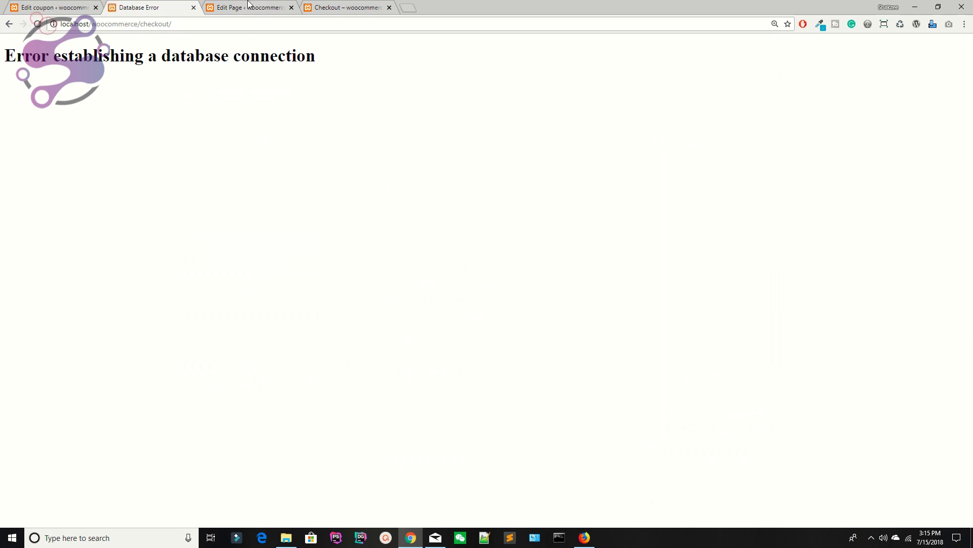
click(37, 23)
click(37, 23)
click(37, 24)
click(37, 23)
click(36, 23)
click(38, 24)
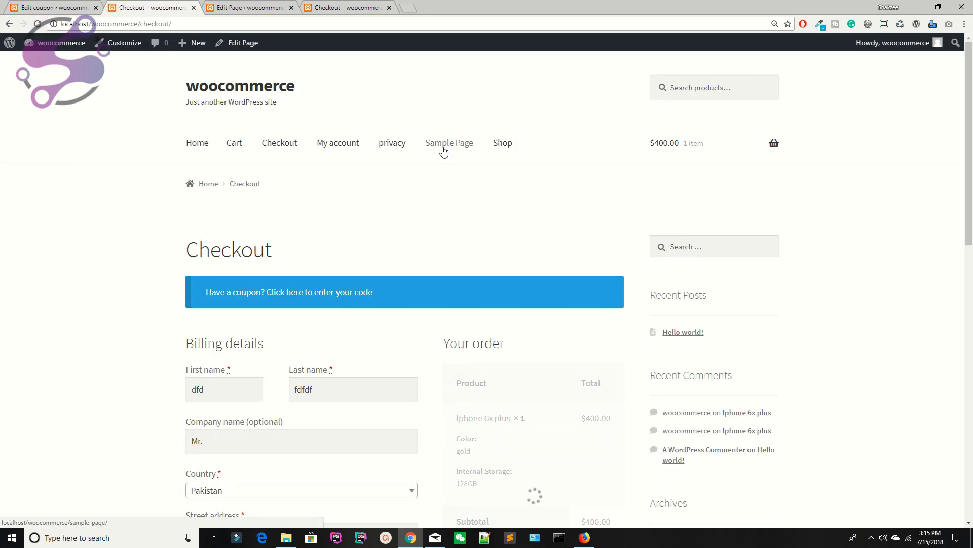
Find the coupon prompt and try applying the pasted Woocommerce-Coupon code.
scroll(475, 185, down, 10)
scroll(475, 185, up, 10)
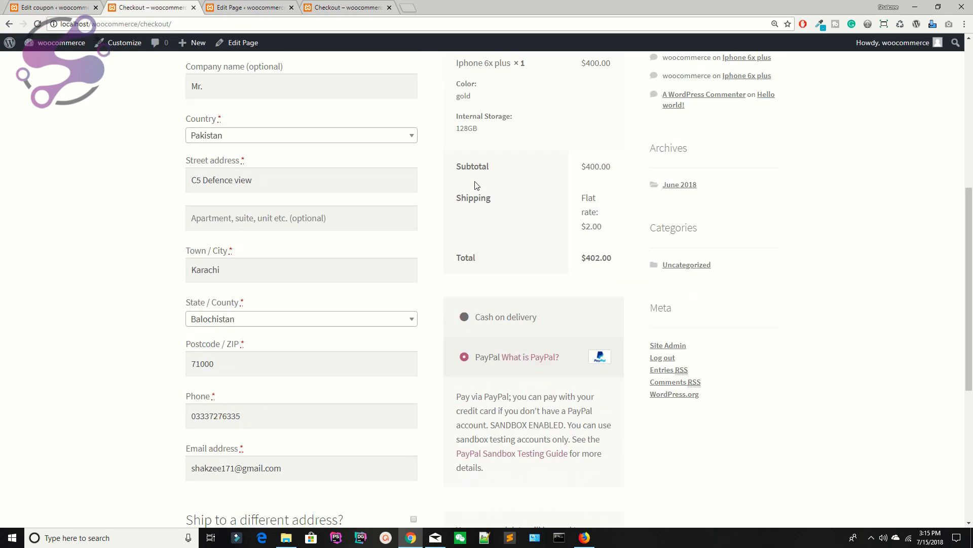
key(ctrl+f)
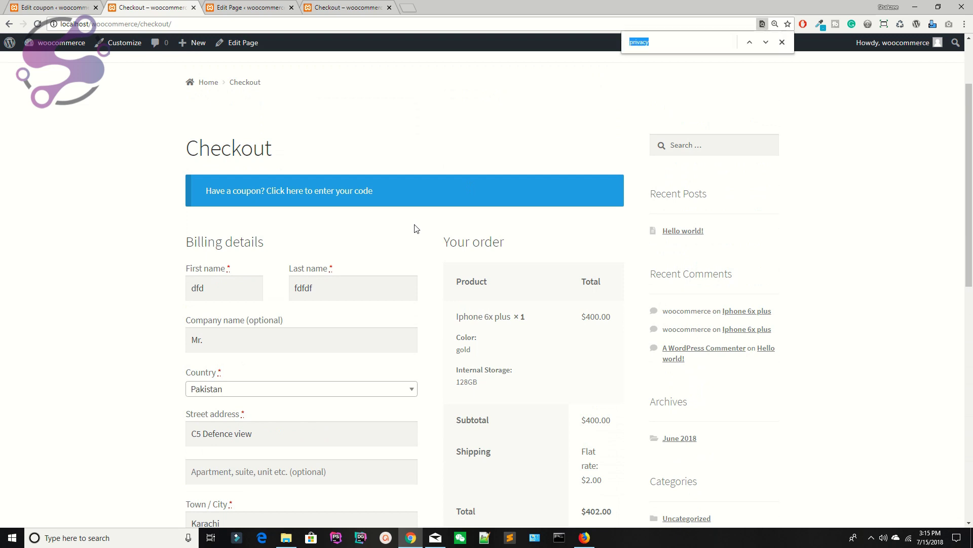
text(coup)
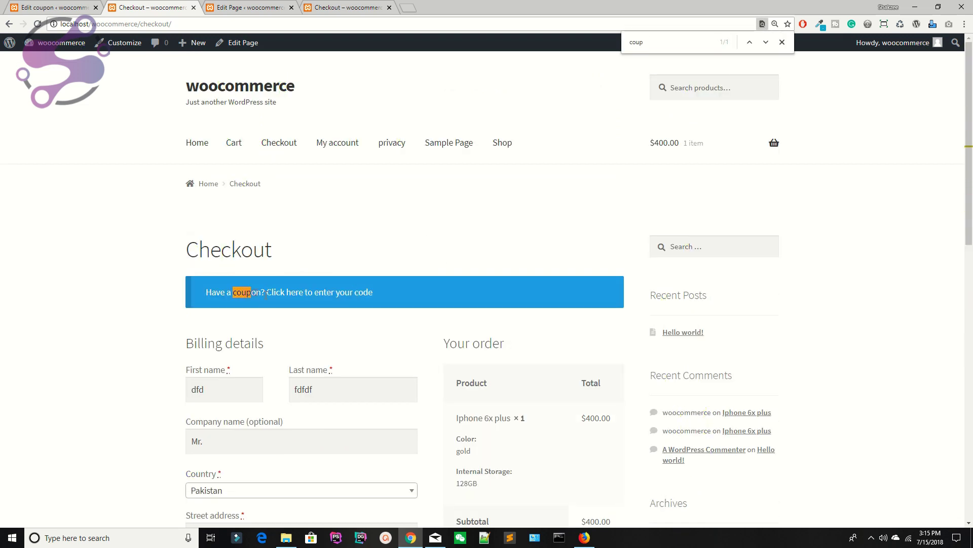
click(266, 293)
scroll(393, 285, down, 2)
click(268, 274)
key(ctrl+v)
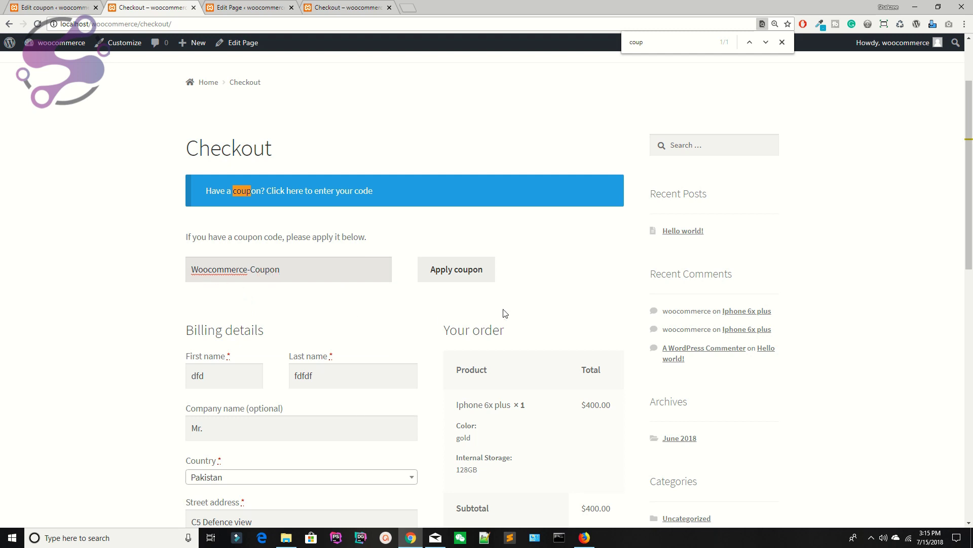
click(458, 272)
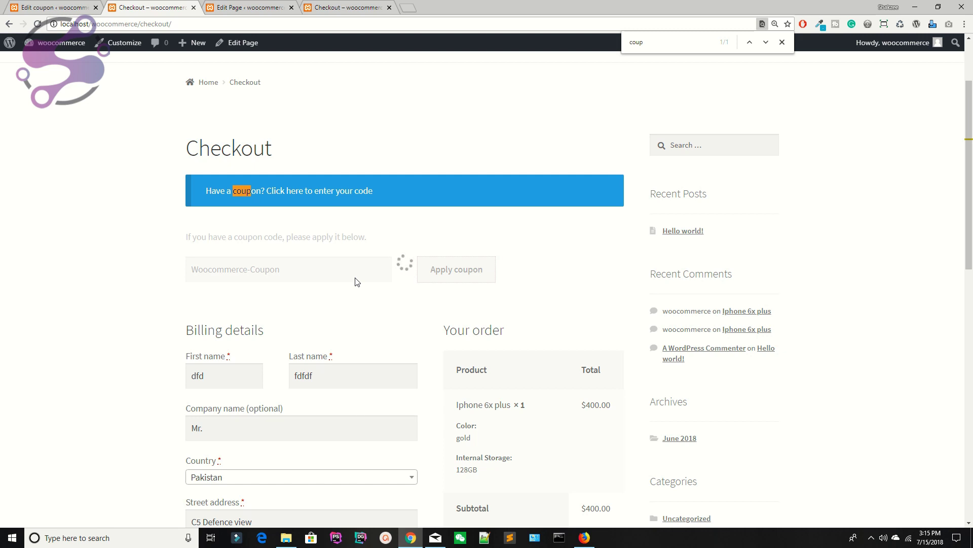
Inspect the stuck coupon form and its console errors in the developer tools.
click(782, 42)
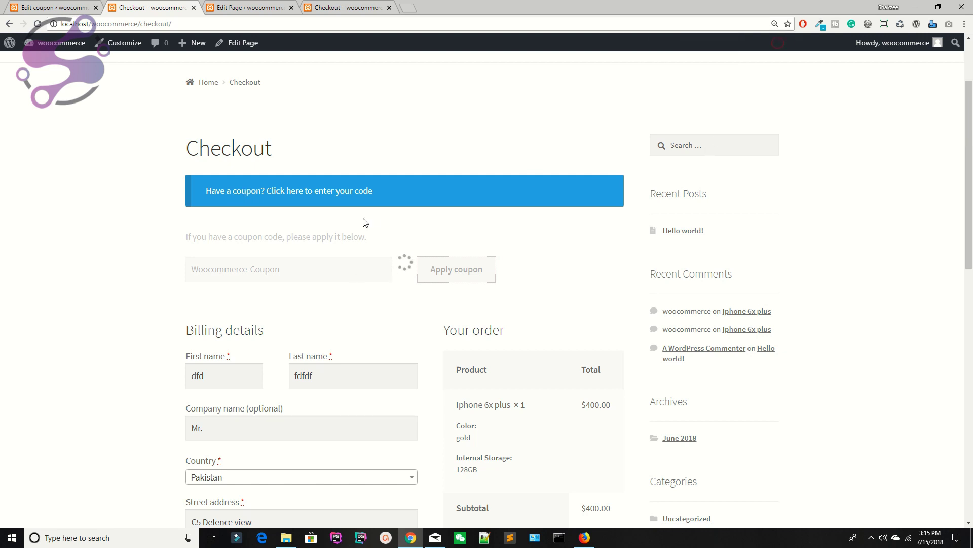
scroll(363, 220, down, 3)
scroll(363, 219, up, 1)
right_click(574, 147)
click(591, 273)
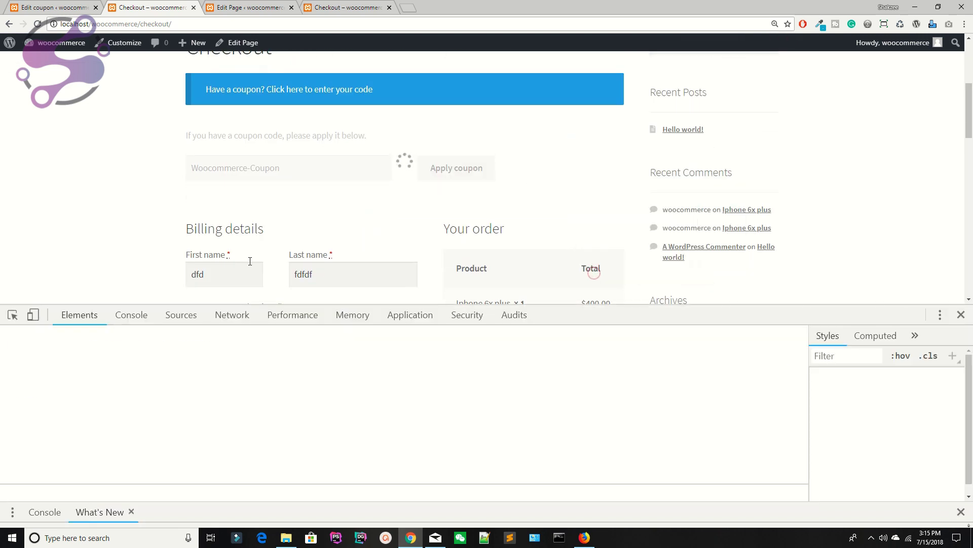
click(131, 315)
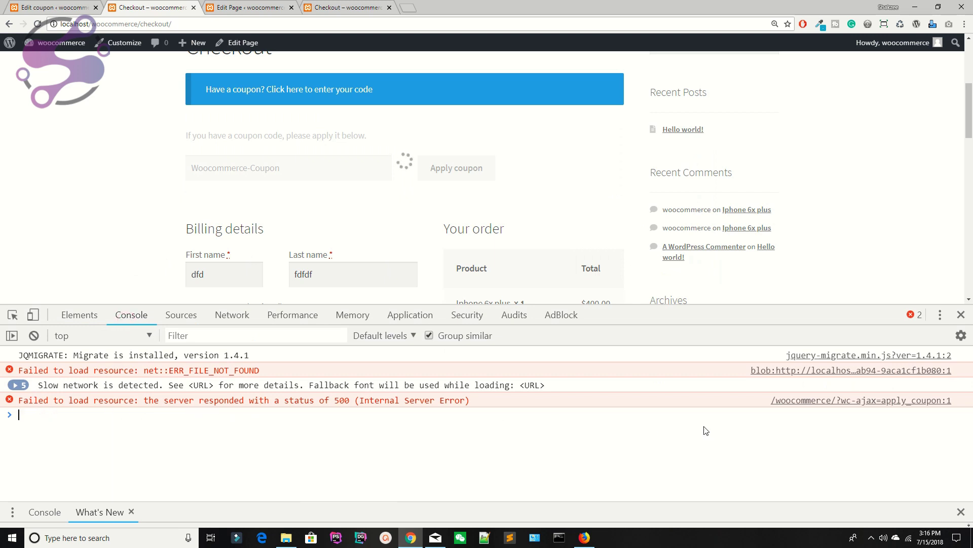
click(960, 314)
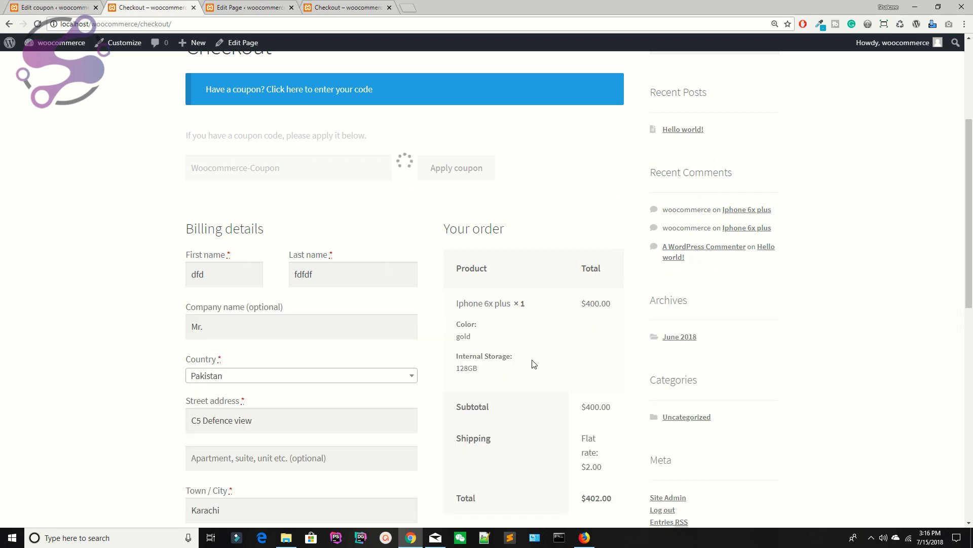
Reload the checkout and review the $402.00 total including $2.00 flat-rate shipping.
key(F5)
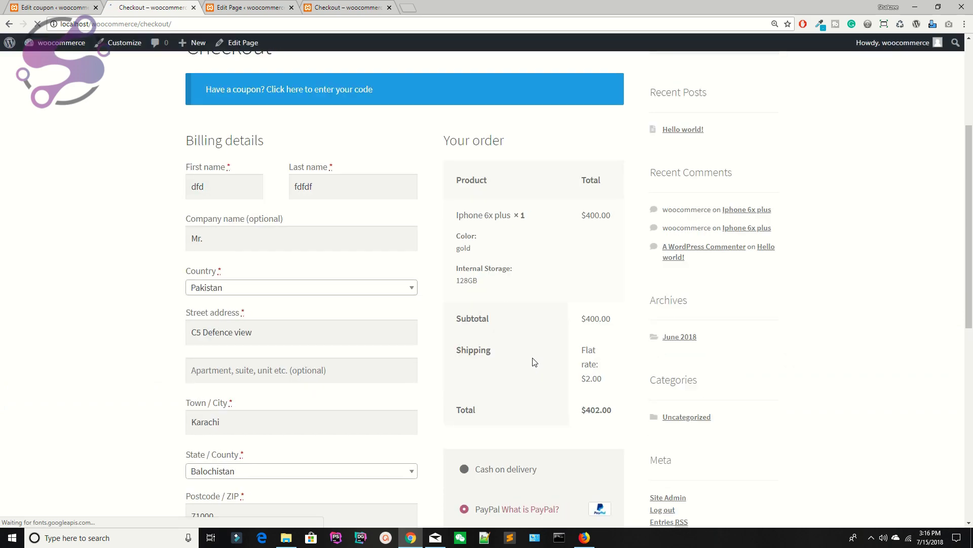
scroll(532, 362, down, 5)
scroll(534, 361, down, 2)
scroll(534, 361, up, 5)
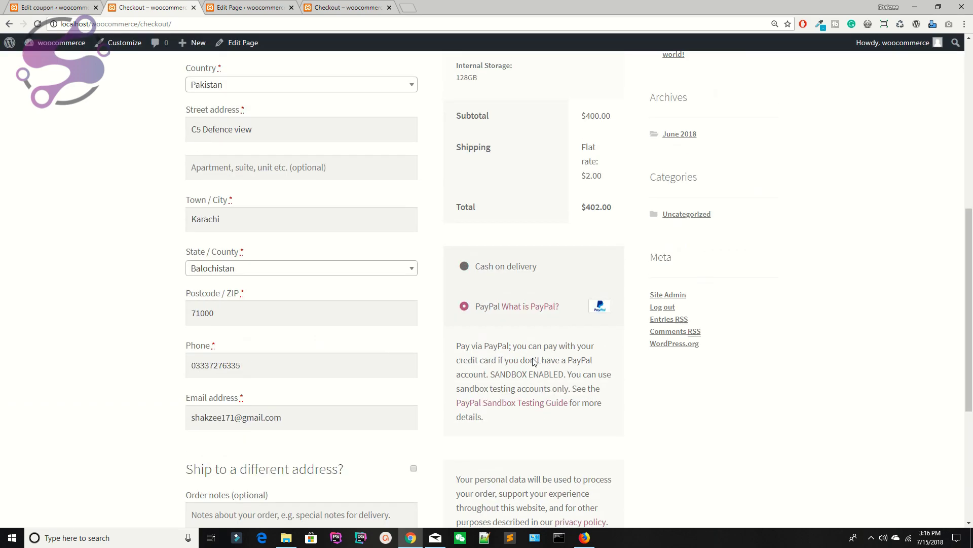
scroll(532, 358, up, 3)
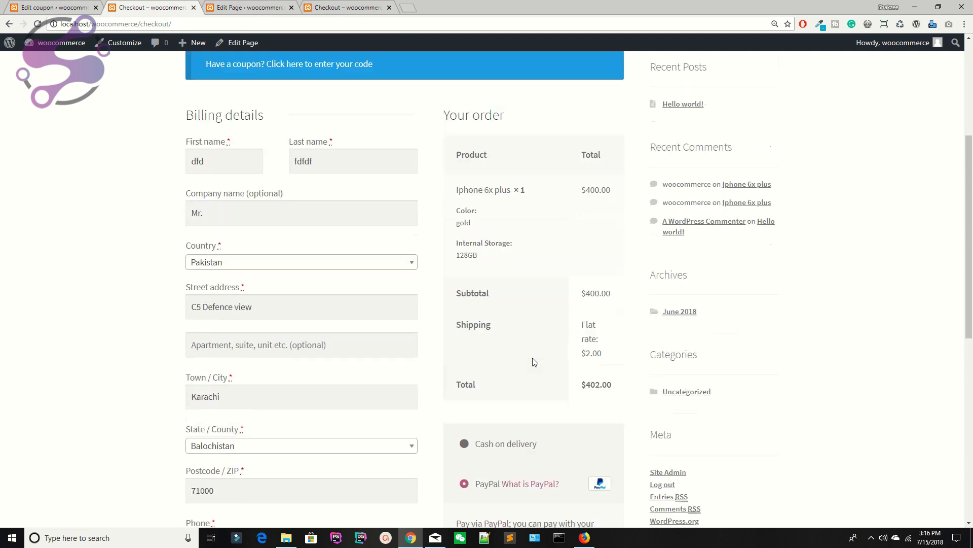
Apply the Woocommerce-Coupon code at checkout, cutting the total to $2.00.
click(280, 140)
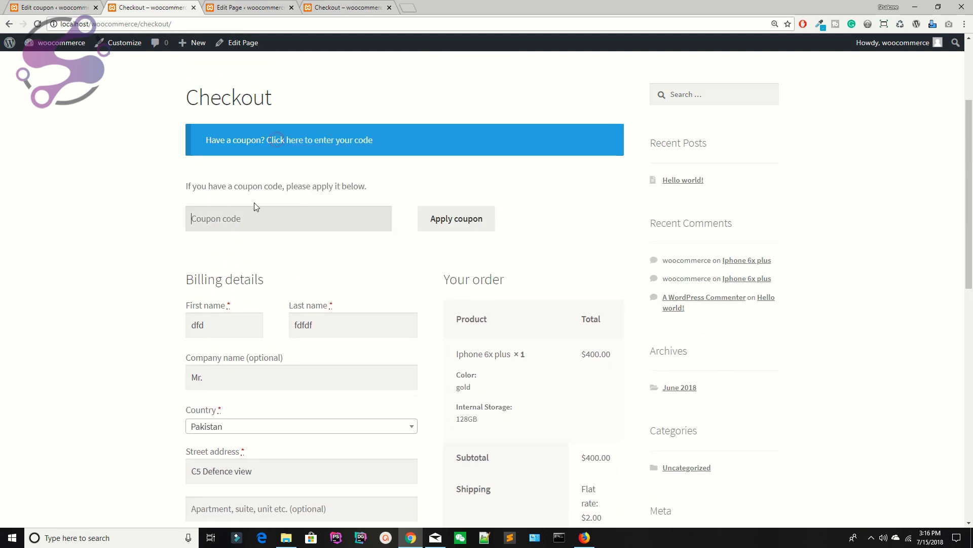
click(244, 210)
text(Woocommerce-Coupon)
key(Return)
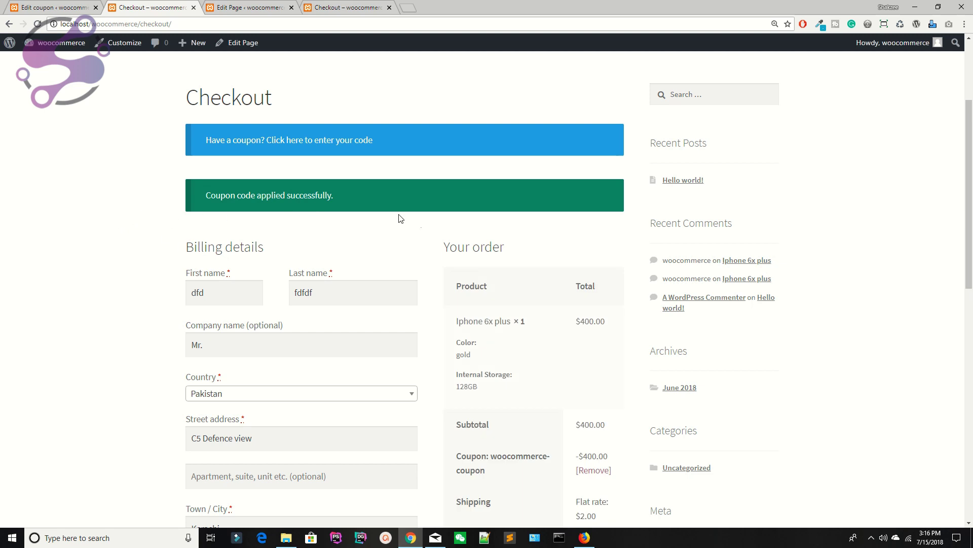
scroll(401, 218, down, 8)
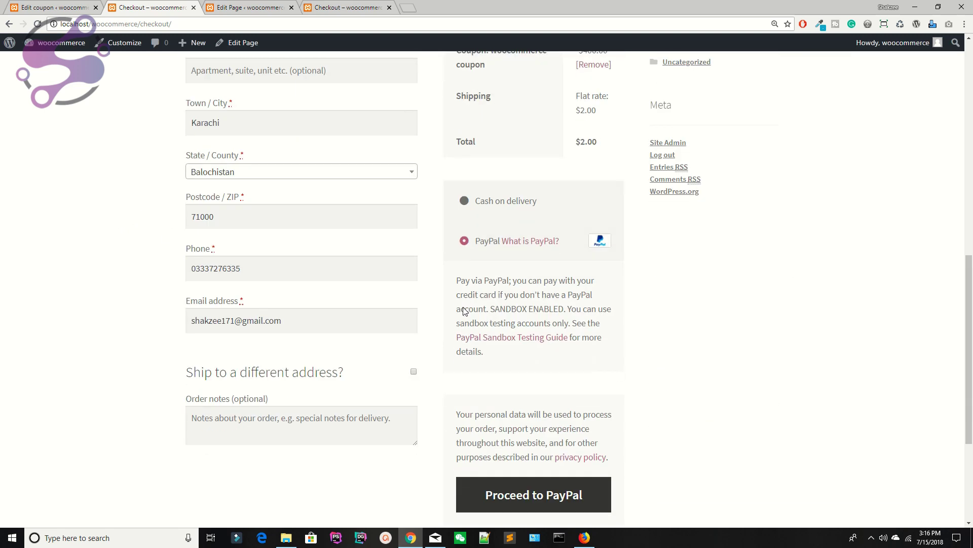
scroll(465, 310, up, 2)
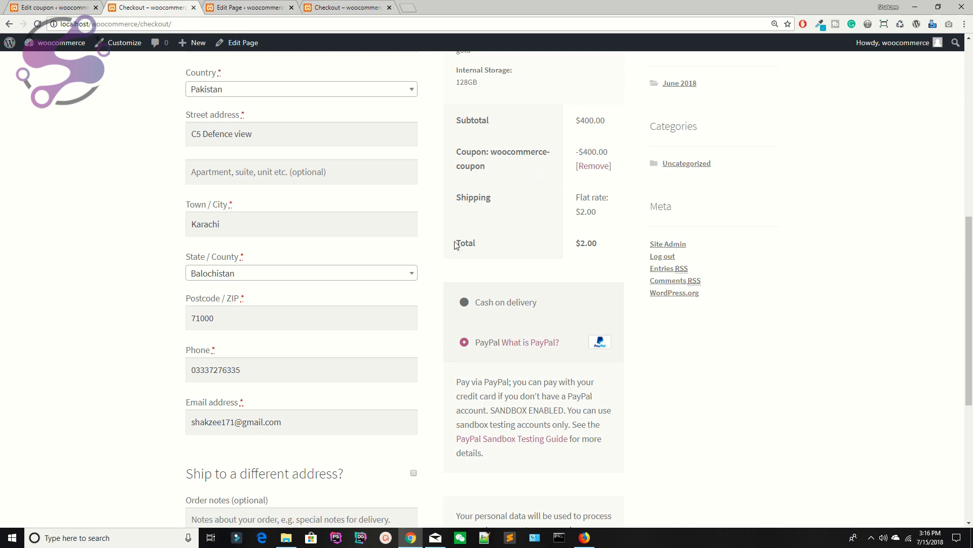
scroll(556, 243, up, 3)
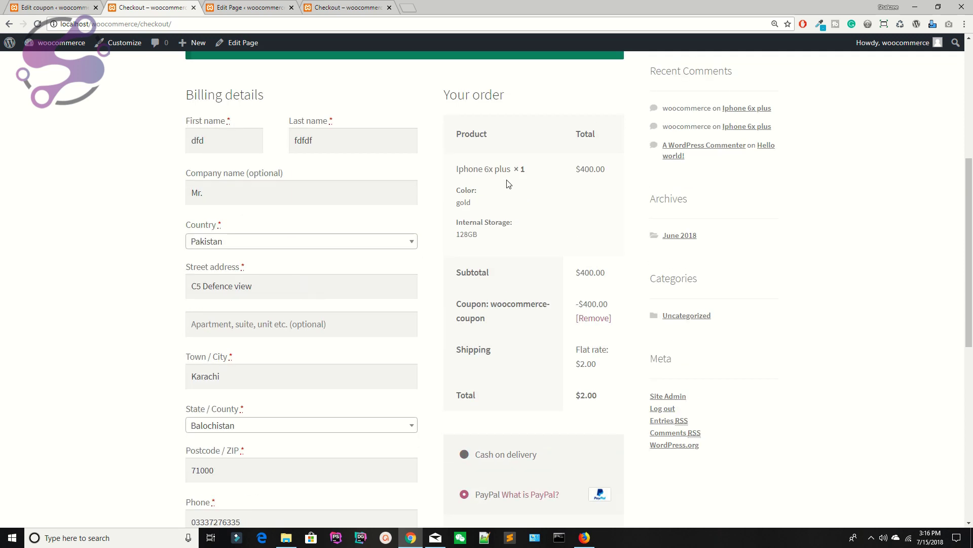
scroll(508, 185, down, 2)
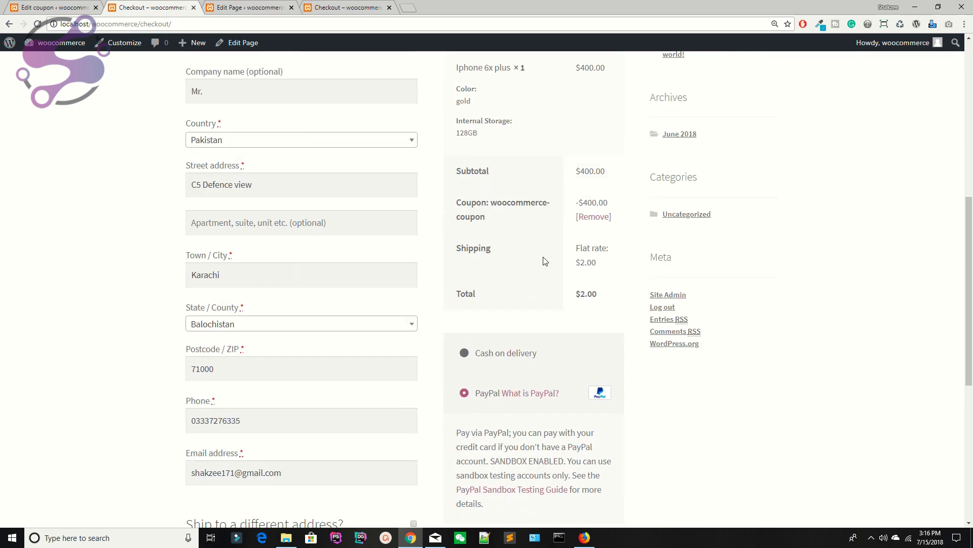
Highlight the $2.00 shipping cost, then return to the Edit coupon tab.
mouse_move(580, 263)
mouse_down()
mouse_move(597, 263)
mouse_move(570, 265)
mouse_up()
click(554, 273)
click(570, 265)
click(543, 265)
key(ctrl+Page_Up)
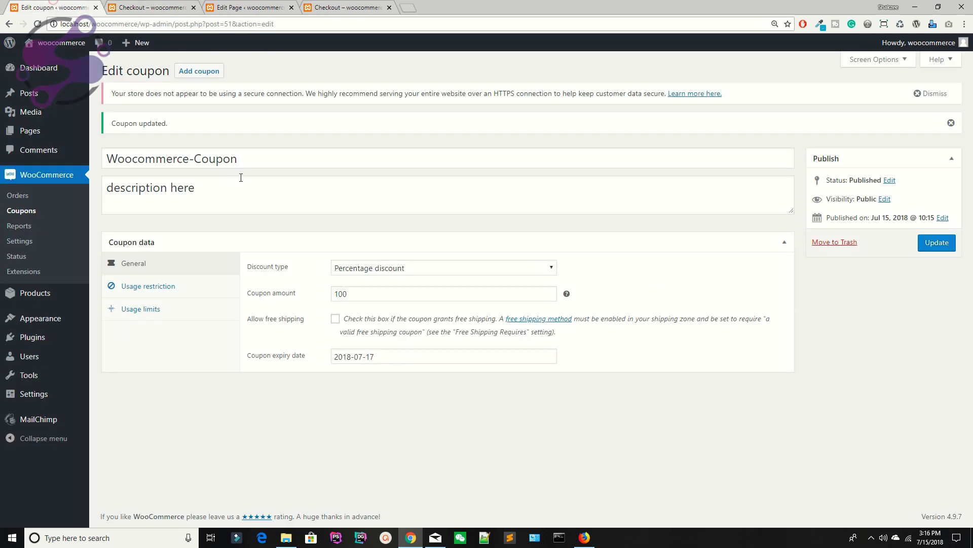
Delete the Pakistan shipping zone in WooCommerce Shipping settings and confirm with OK.
click(31, 242)
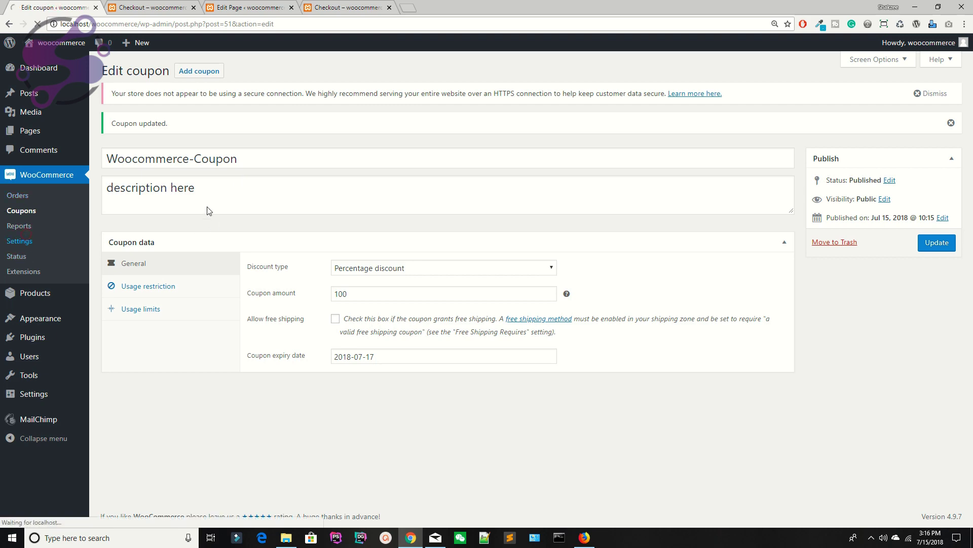
click(227, 7)
click(53, 8)
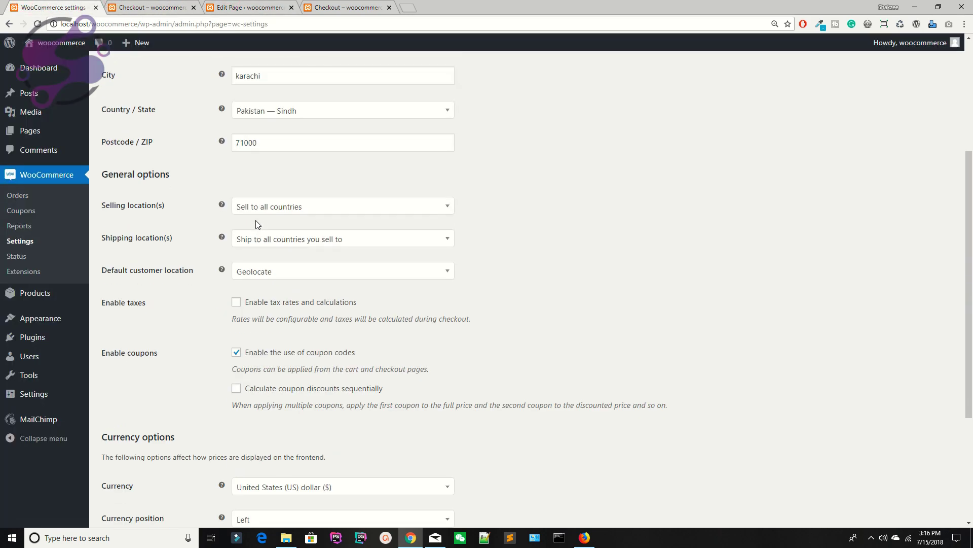
click(218, 77)
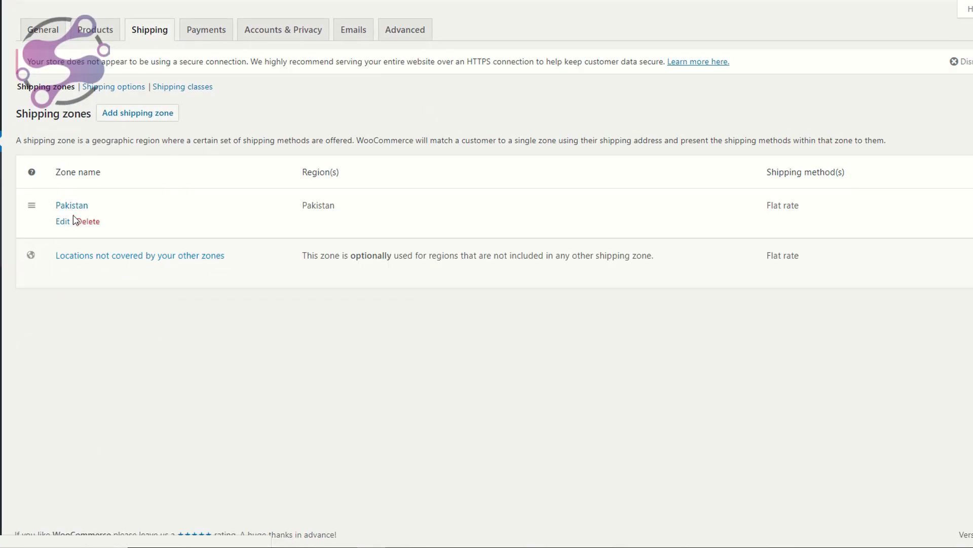
click(85, 221)
click(507, 46)
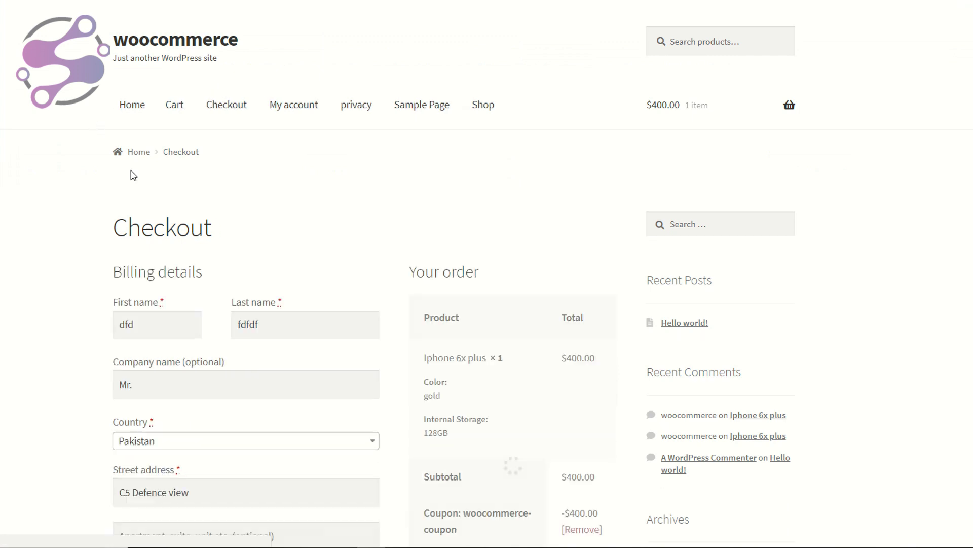
Remove the applied coupon from the checkout order.
scroll(470, 260, down, 4)
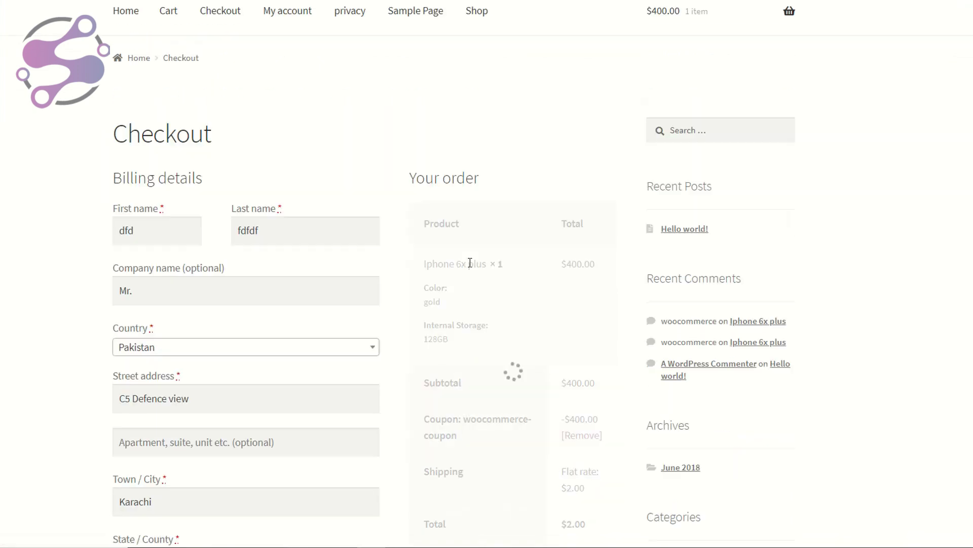
scroll(333, 199, up, 4)
scroll(333, 199, down, 5)
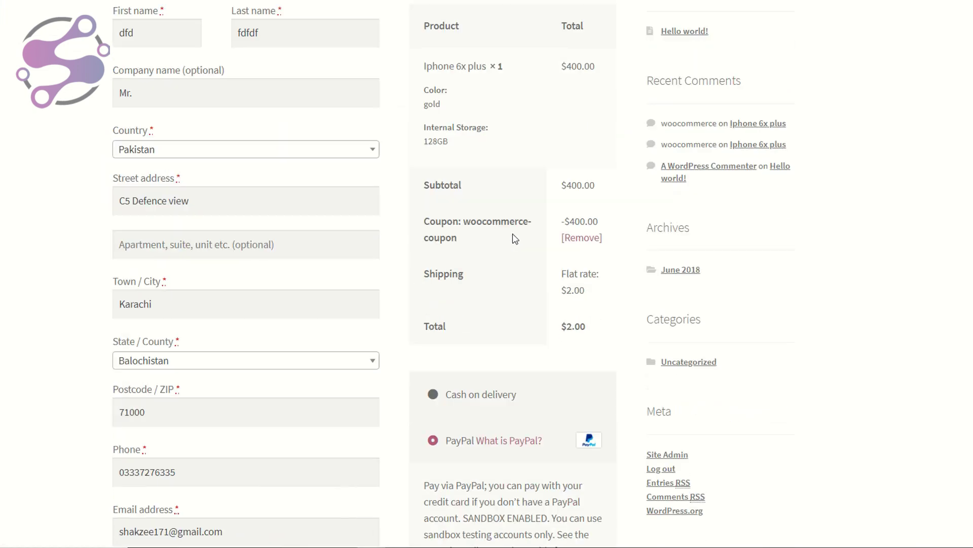
click(582, 238)
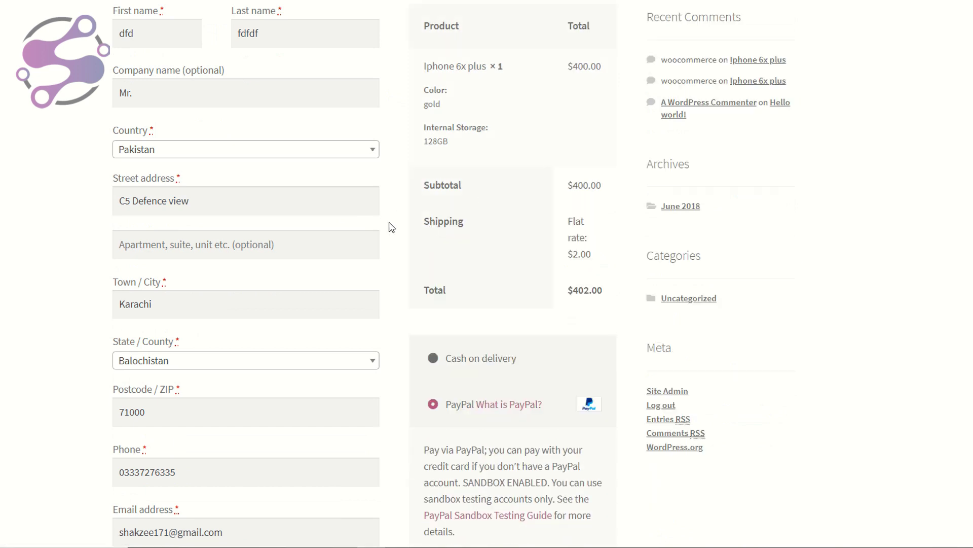
Remove the Iphone 6x plus from the cart and go to the Shop page.
scroll(705, 116, up, 7)
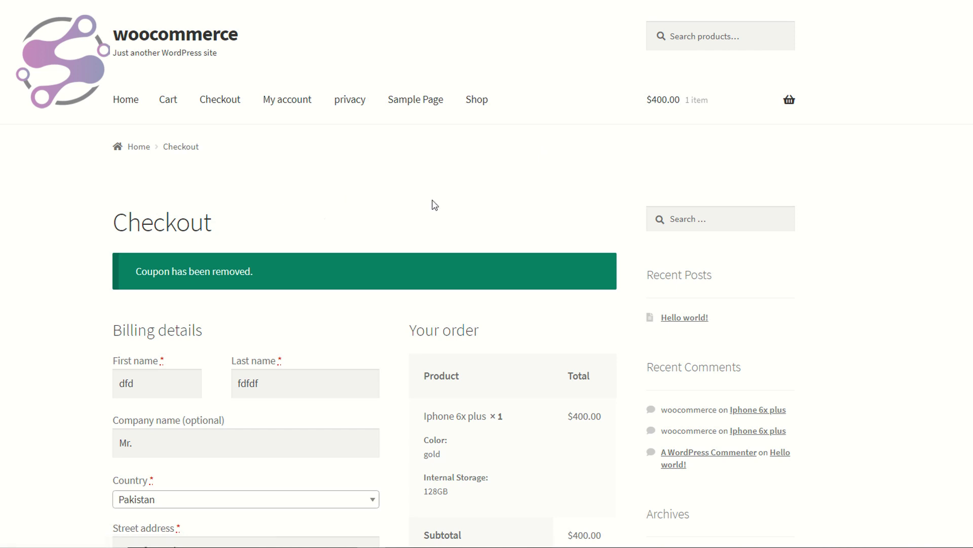
click(712, 108)
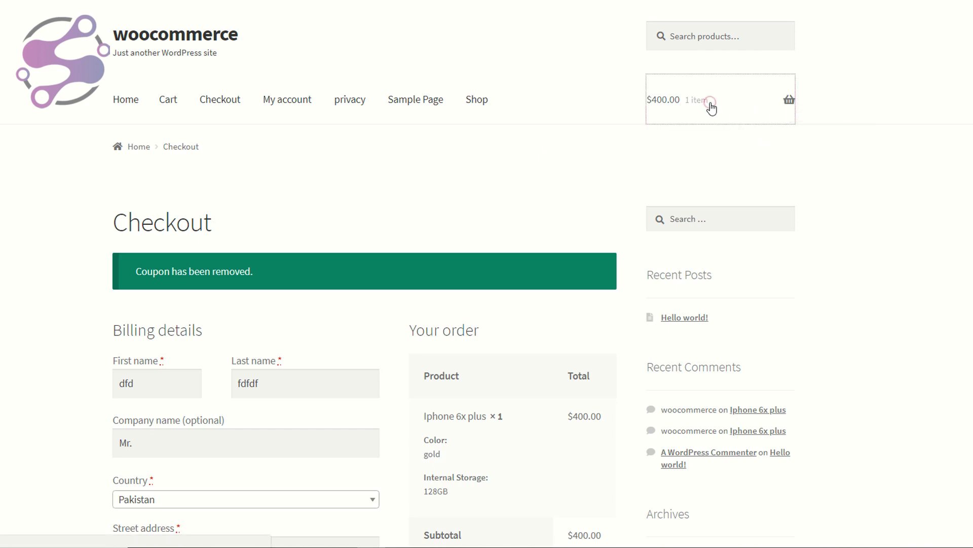
click(138, 336)
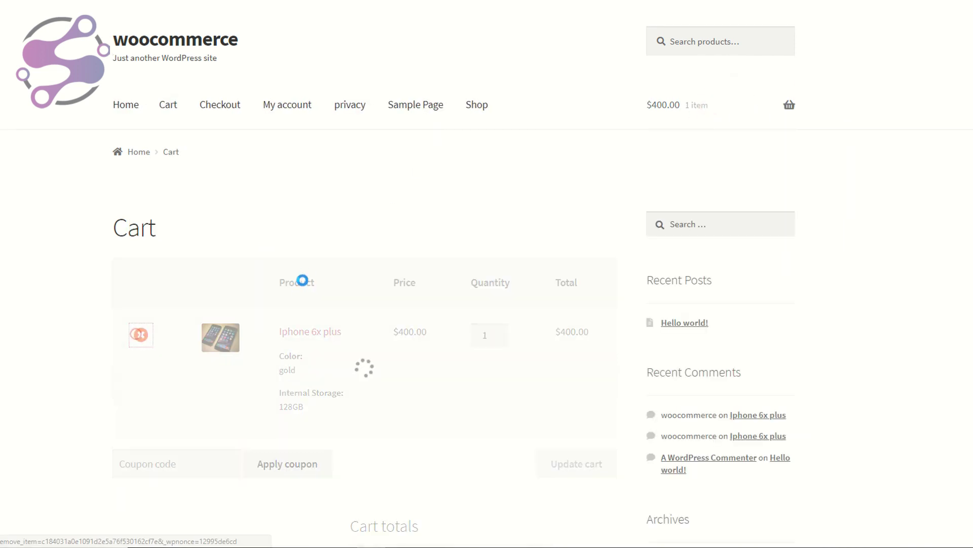
click(480, 100)
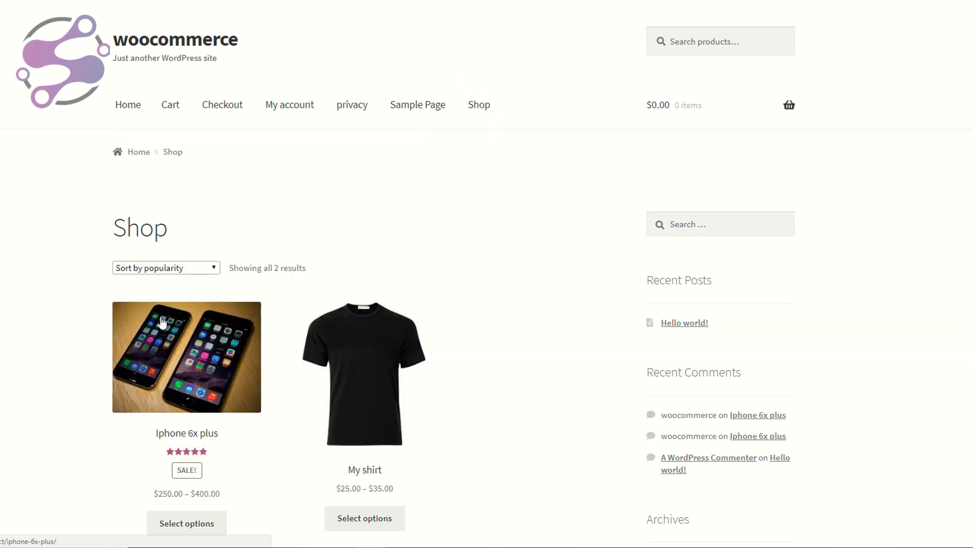
scroll(212, 274, down, 3)
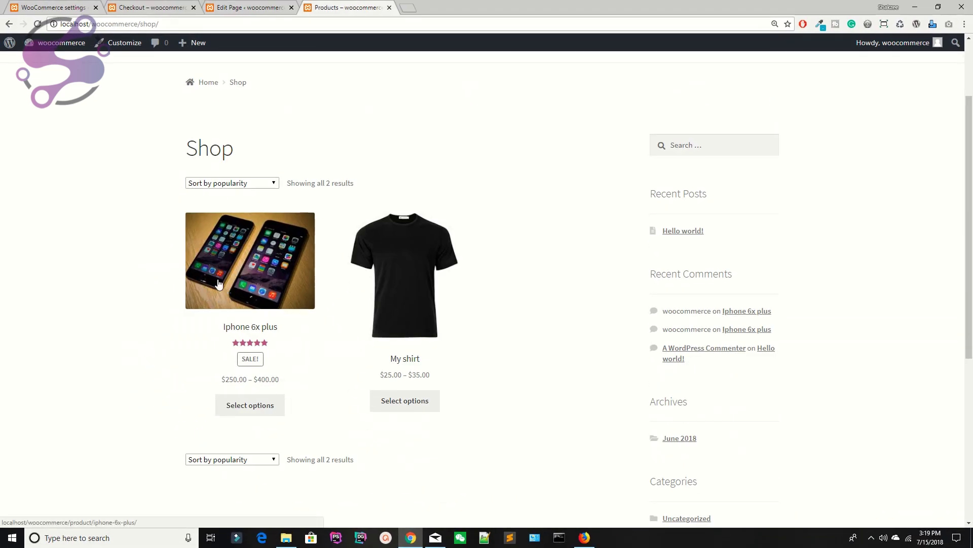
Add an Iphone 6x plus in gold with 32GB internal storage to the cart.
click(219, 284)
scroll(421, 334, down, 4)
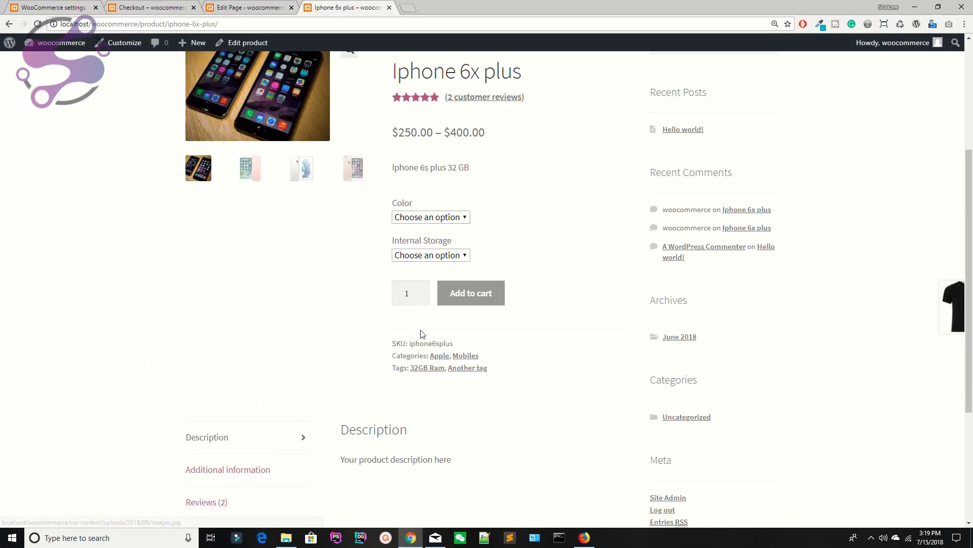
click(425, 221)
click(422, 239)
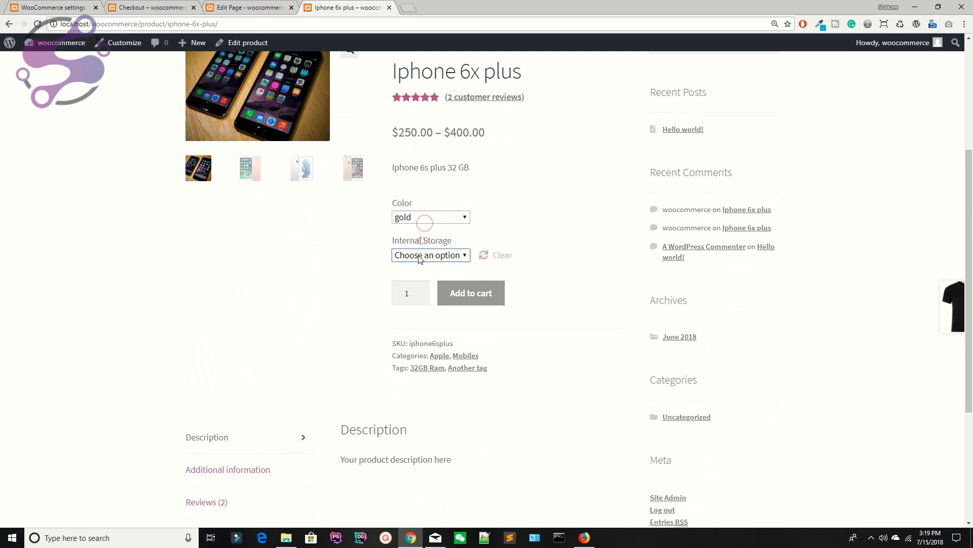
click(420, 255)
click(403, 278)
click(470, 339)
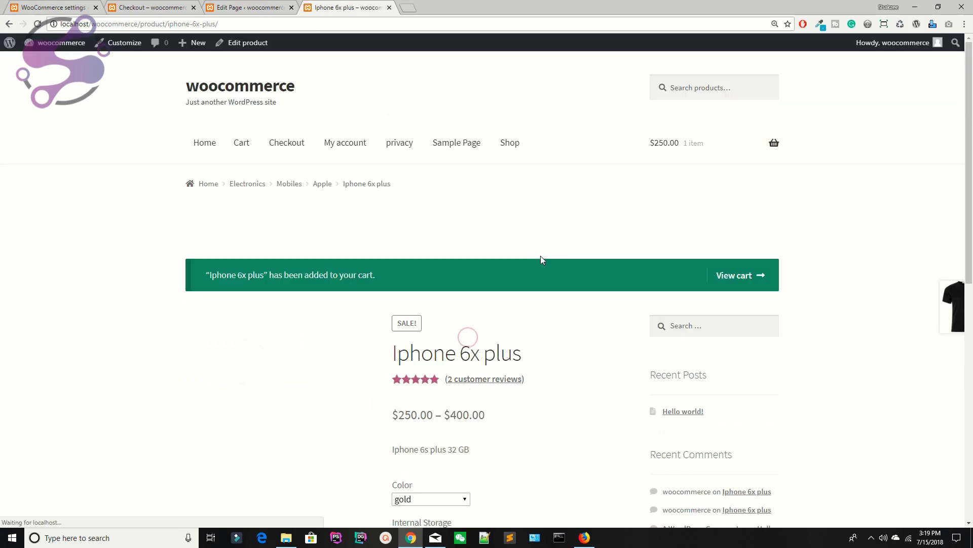
Proceed from the cart to checkout with the $250.00 order.
scroll(331, 337, down, 5)
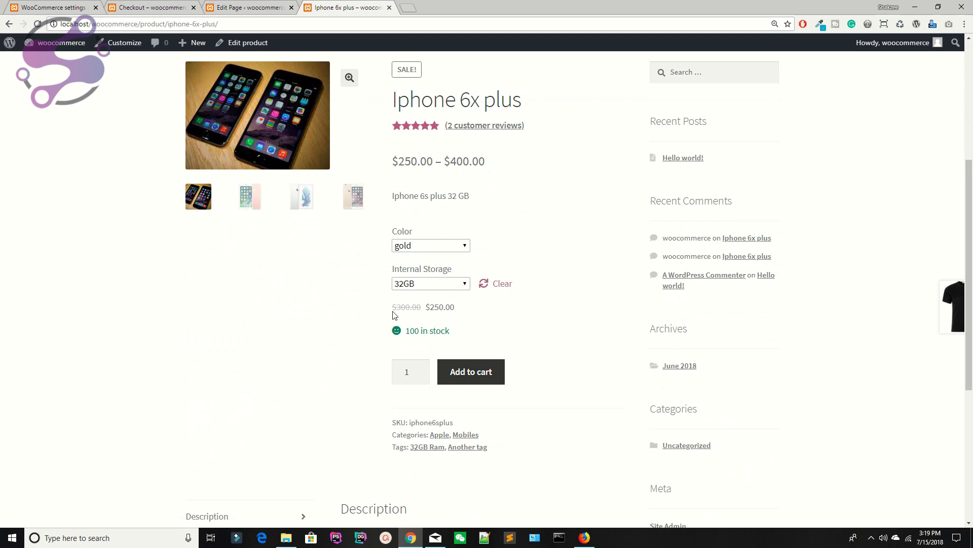
scroll(570, 270, up, 5)
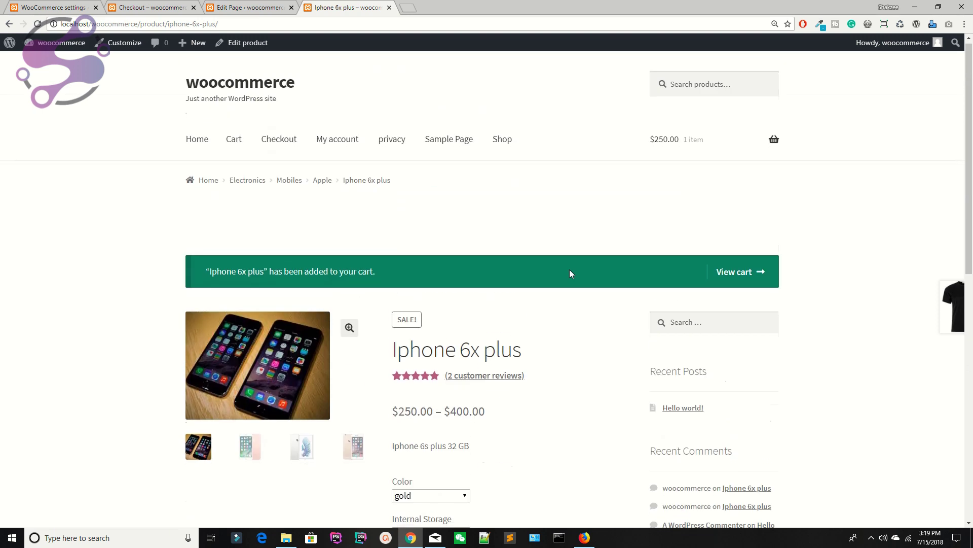
mouse_move(774, 146)
click(711, 349)
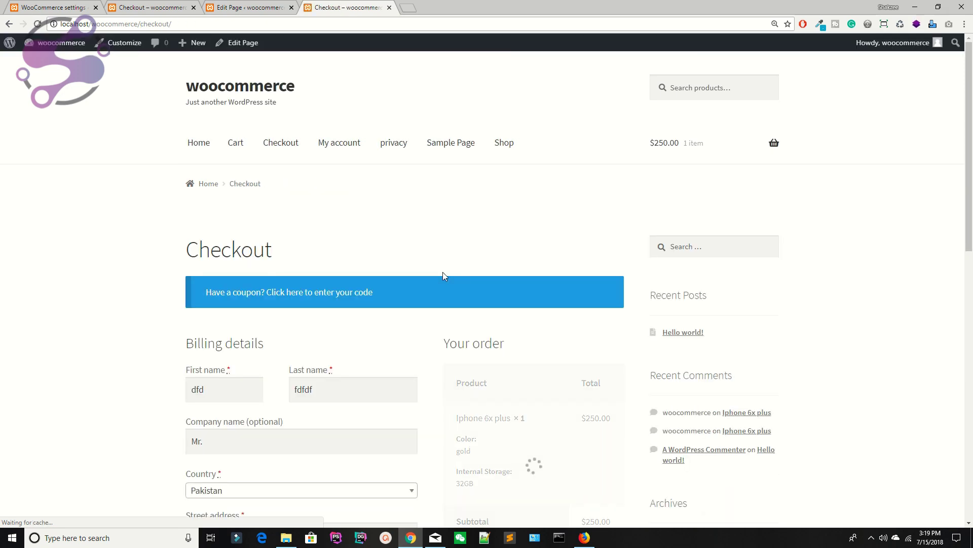
Reveal the checkout coupon field and clear the unwanted Flat rate autofill text.
scroll(444, 275, down, 7)
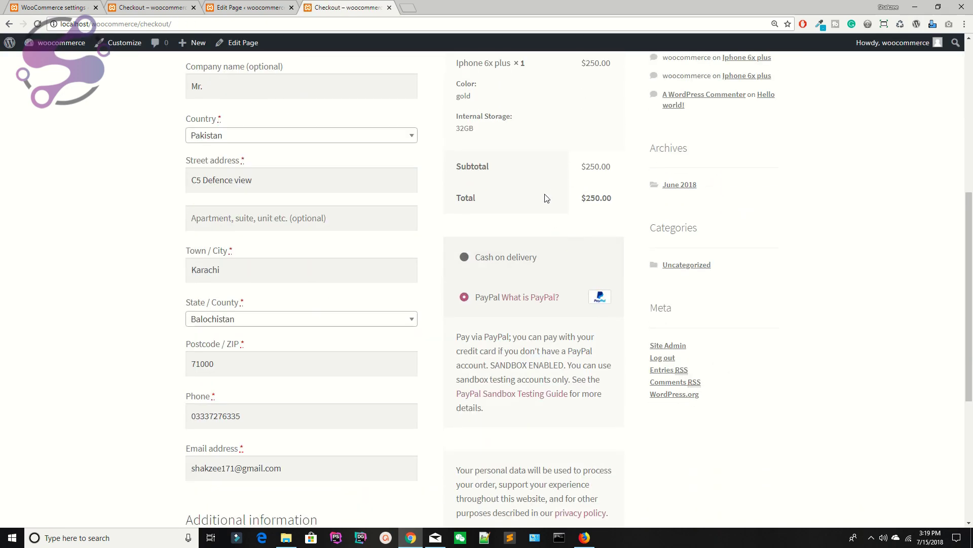
scroll(587, 195, up, 3)
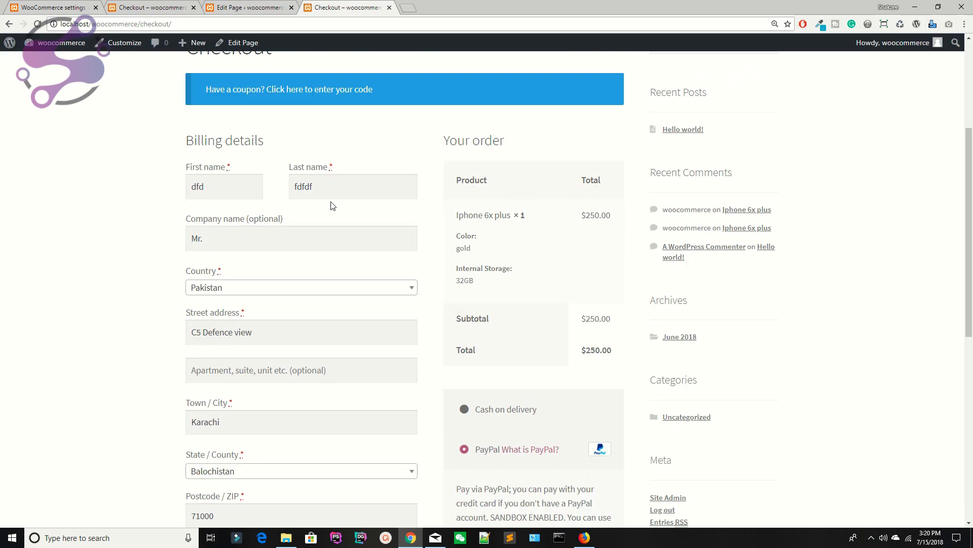
scroll(455, 123, up, 3)
click(253, 243)
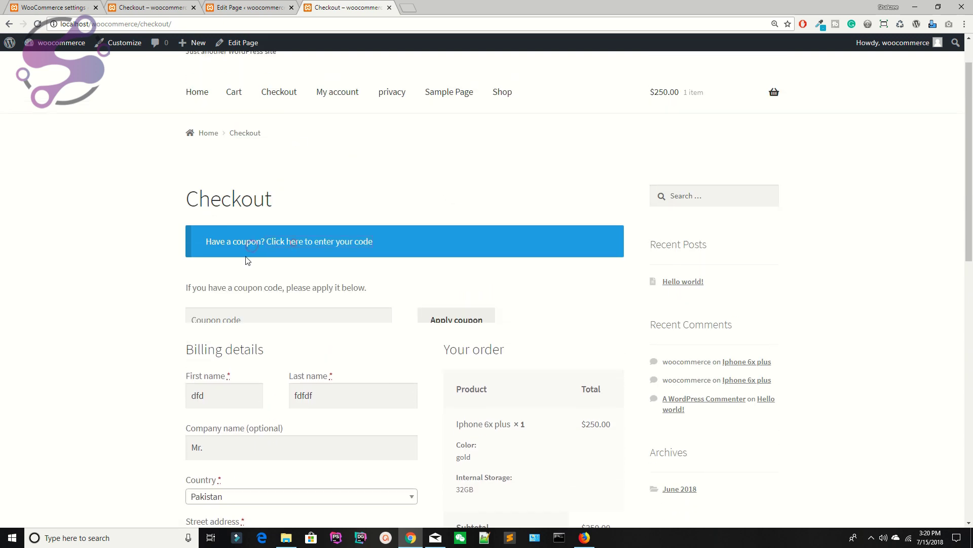
click(228, 321)
click(214, 339)
key(ctrl+a)
key(BackSpace)
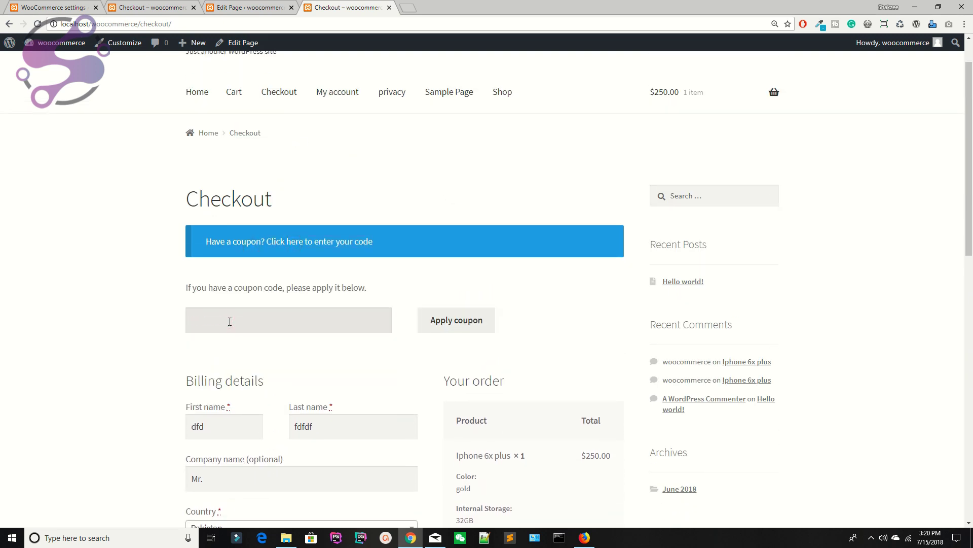
Open WooCommerce Coupons in the admin tab and select the woocommerce-coupon code.
click(48, 7)
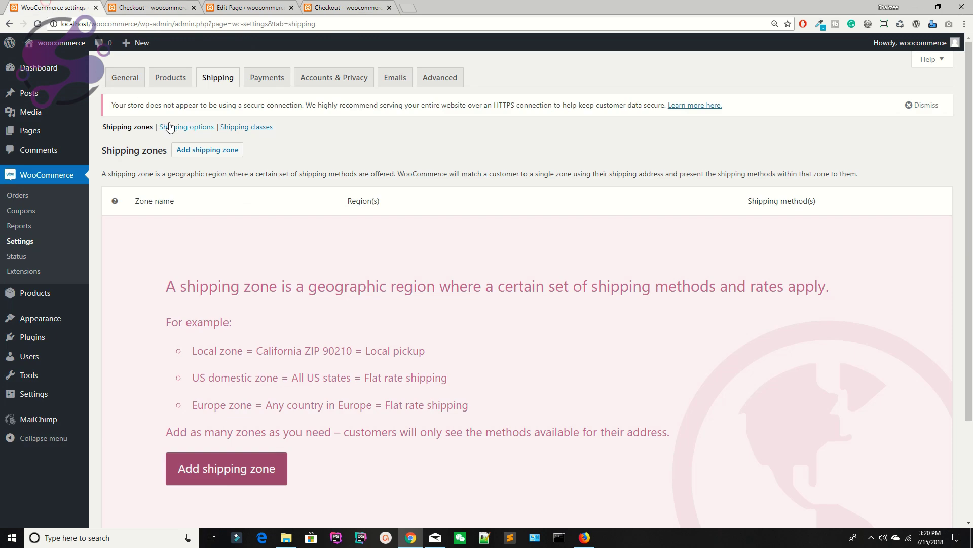
click(152, 7)
click(48, 7)
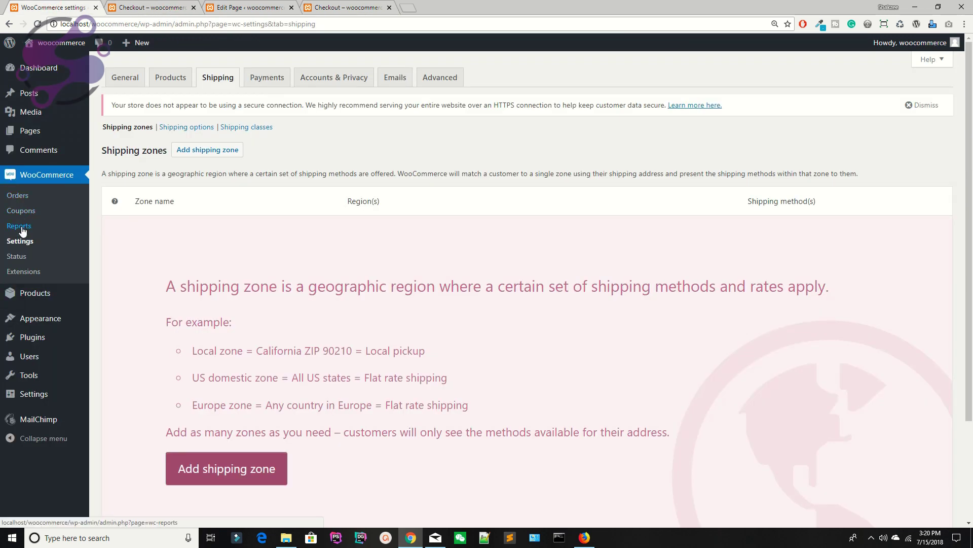
click(21, 210)
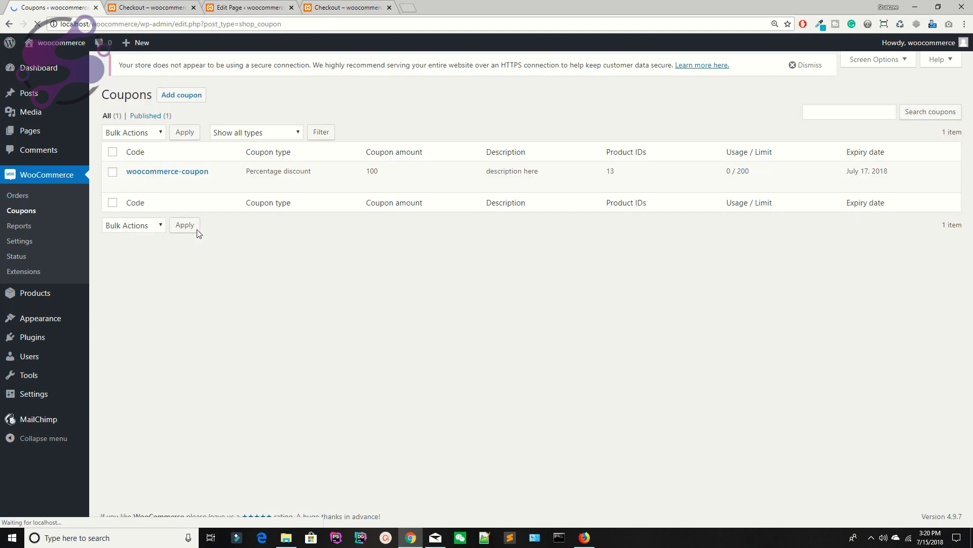
mouse_move(130, 190)
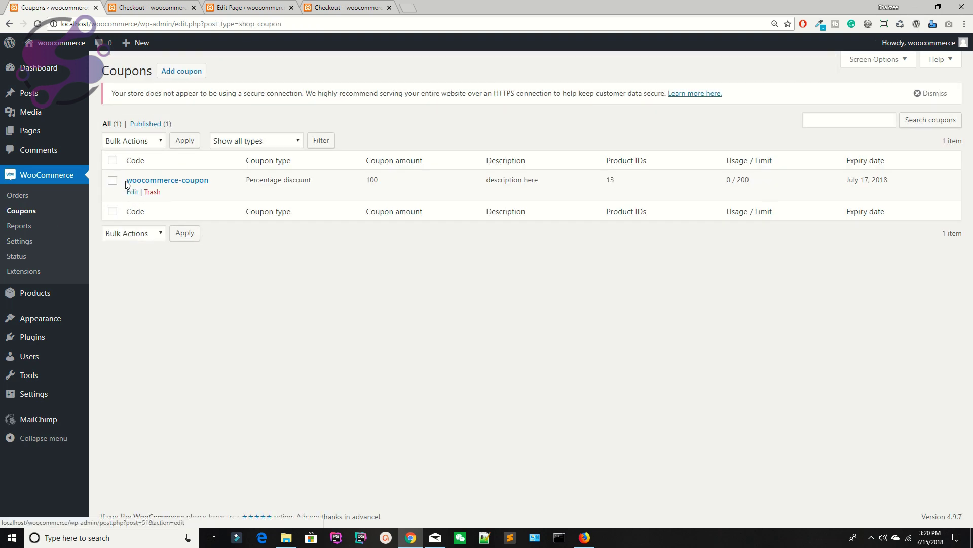
drag(126, 185, 215, 182)
Apply woocommerce-coupon at checkout using the saved autofill entry.
click(350, 7)
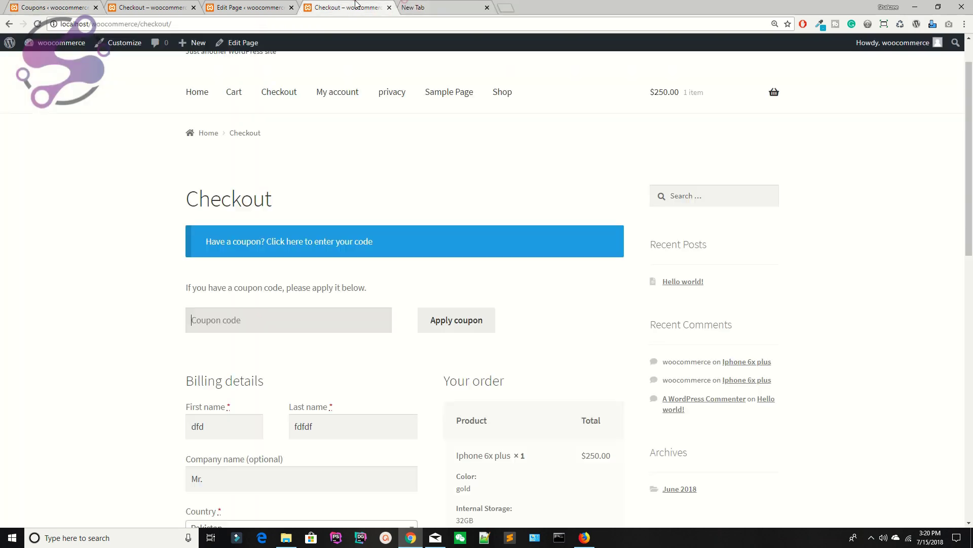
key(Down)
key(Down)
key(Return)
scroll(90, 314, down, 1)
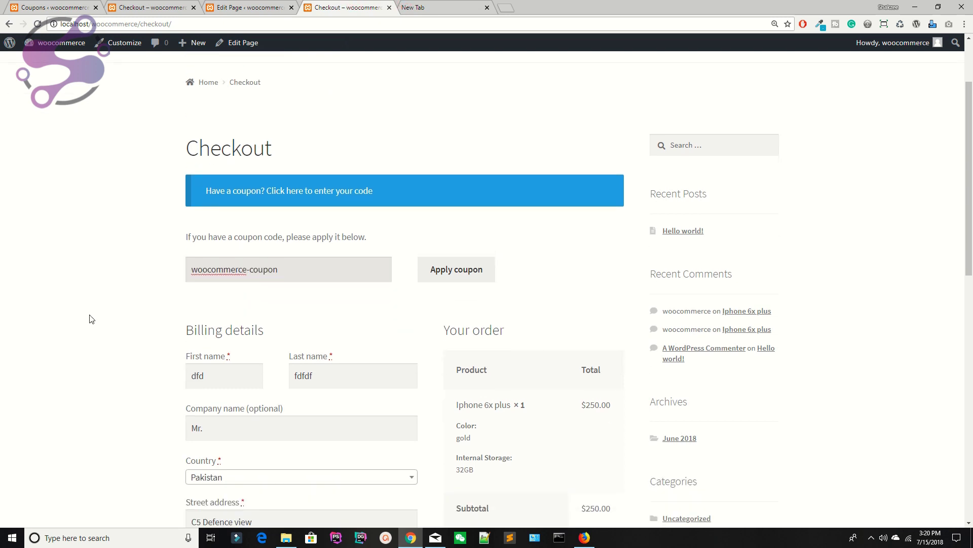
click(449, 261)
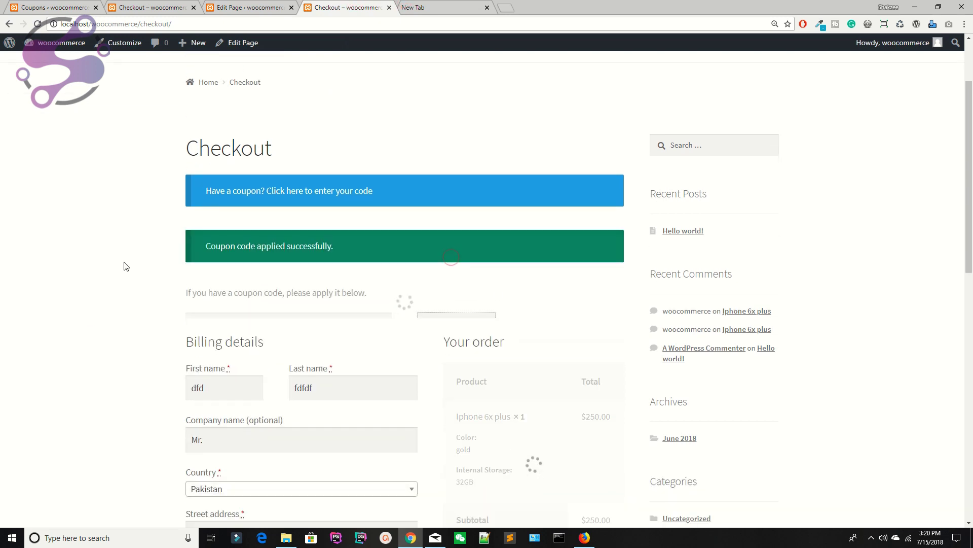
Place the $0.00 order and return to the admin Coupons list.
scroll(416, 237, down, 5)
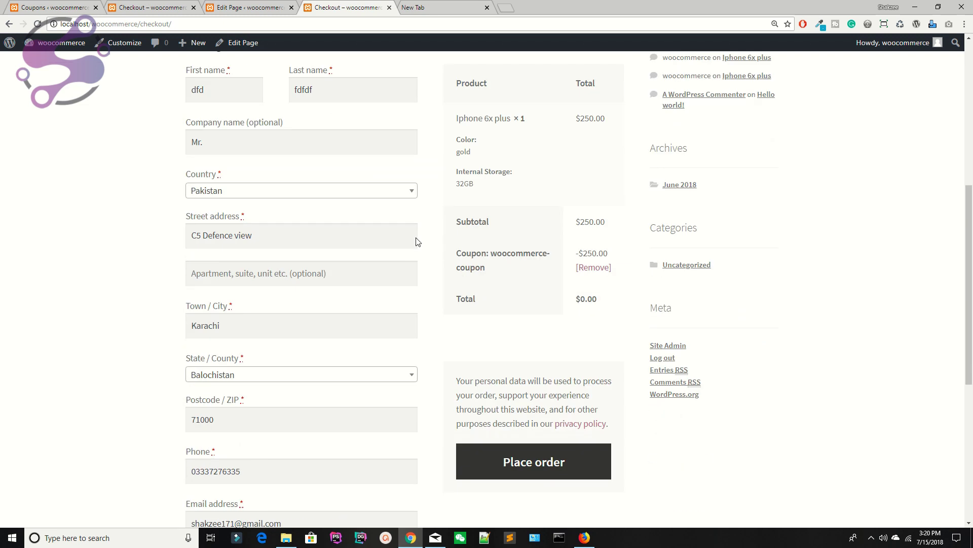
drag(482, 297, 565, 304)
click(584, 308)
click(531, 463)
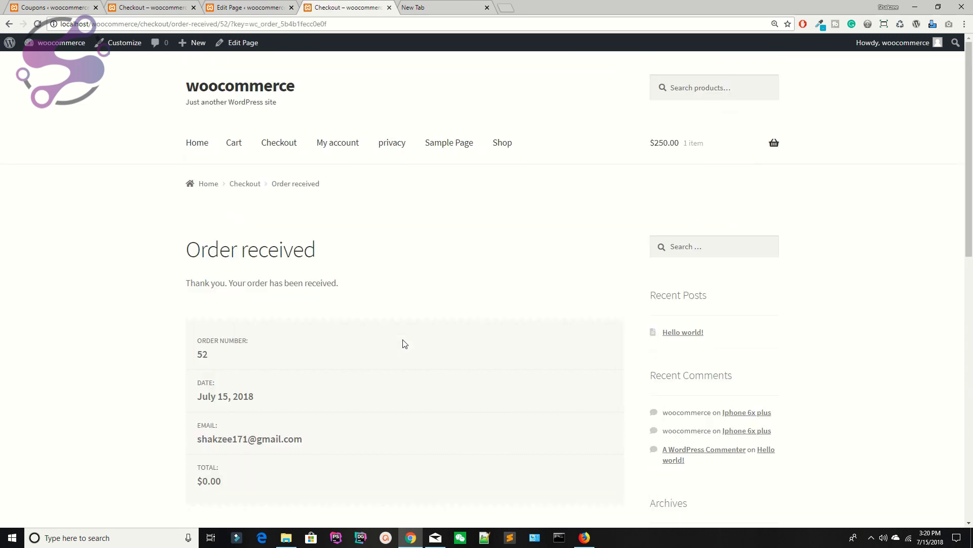
scroll(403, 343, down, 5)
scroll(405, 342, up, 5)
click(63, 6)
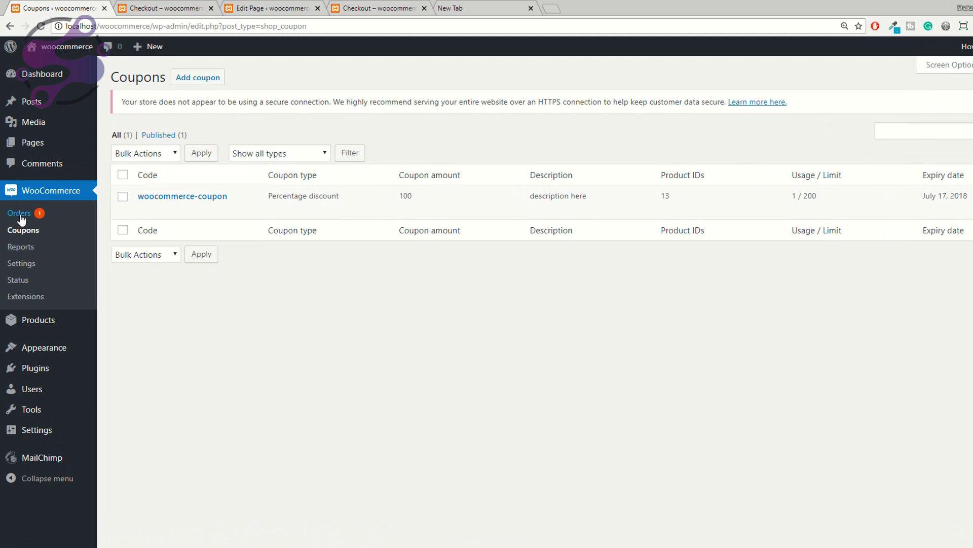
Open WooCommerce Orders, with the new coupon order at the top as Processing.
click(20, 213)
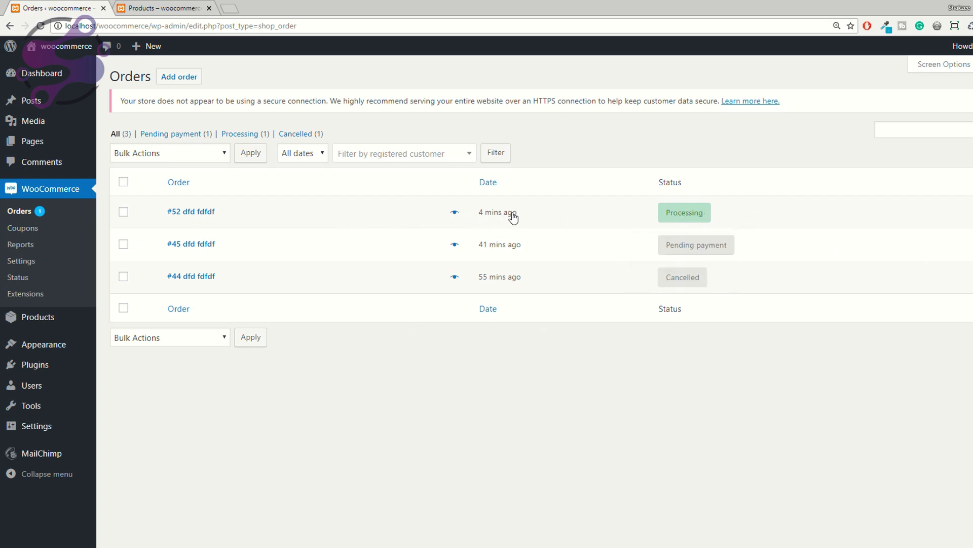
mouse_move(513, 217)
click(175, 215)
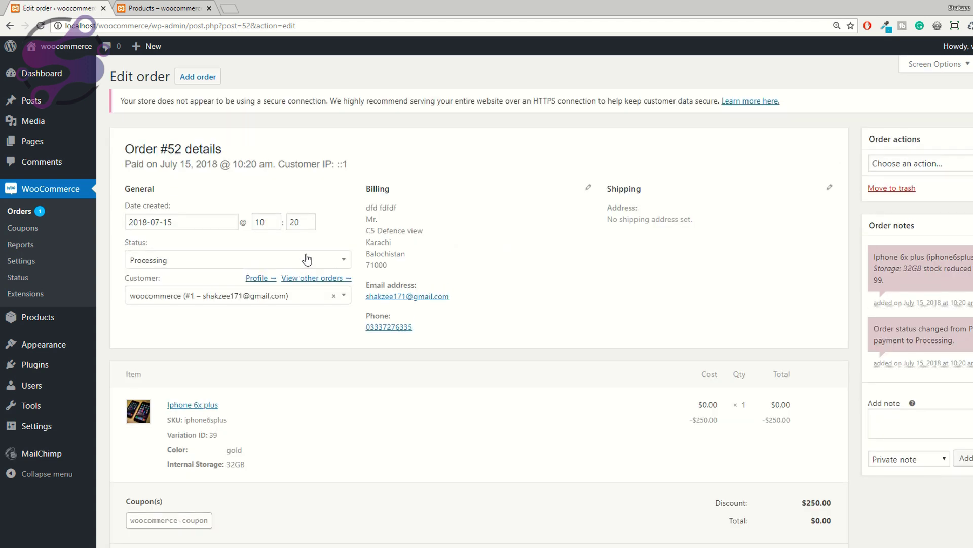
scroll(307, 259, down, 1)
scroll(307, 260, up, 2)
scroll(355, 200, down, 2)
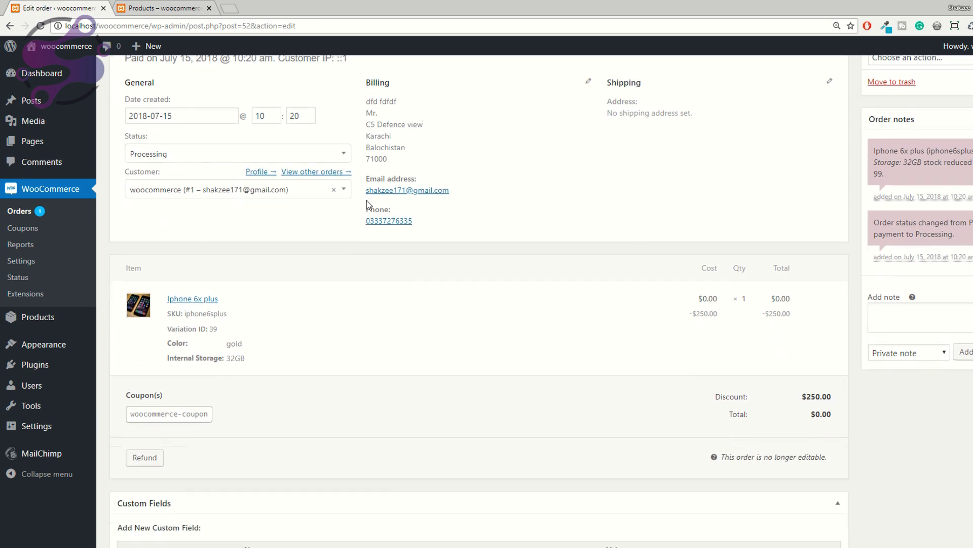
drag(363, 102, 489, 157)
click(521, 150)
scroll(599, 154, up, 2)
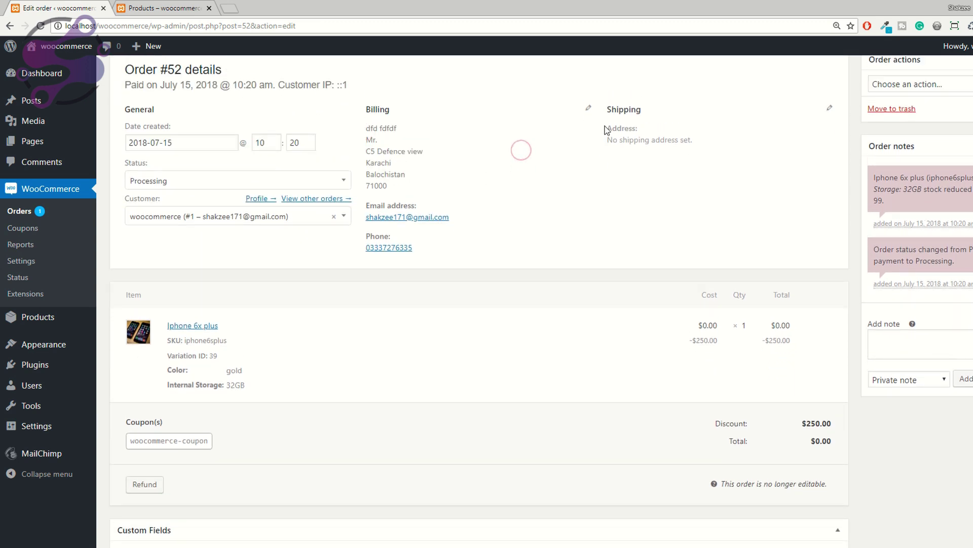
scroll(498, 223, down, 2)
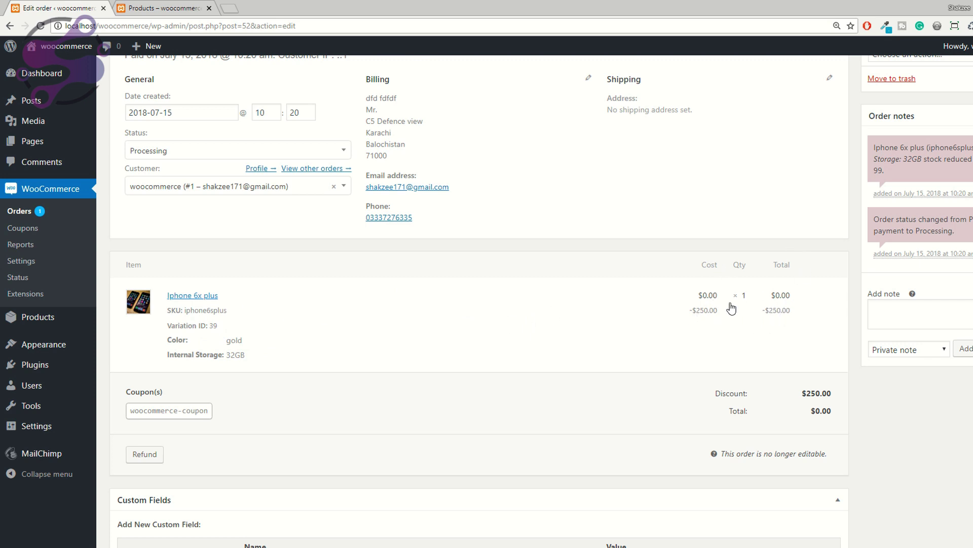
scroll(744, 316, down, 2)
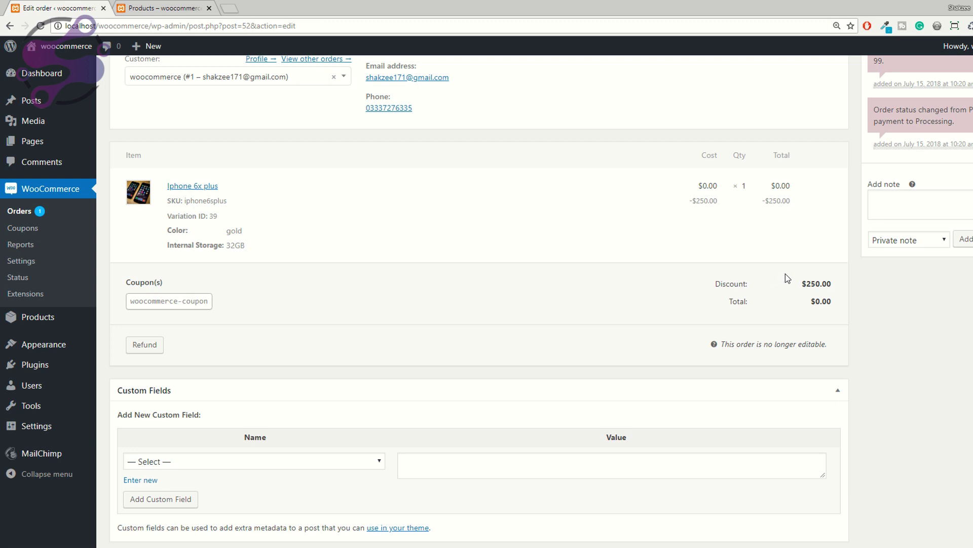
scroll(367, 422, down, 2)
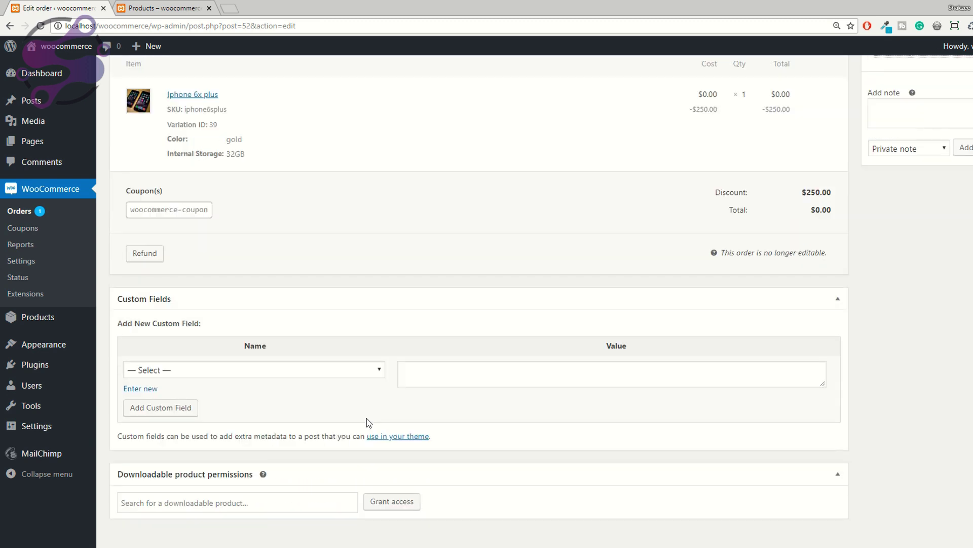
scroll(367, 416, up, 6)
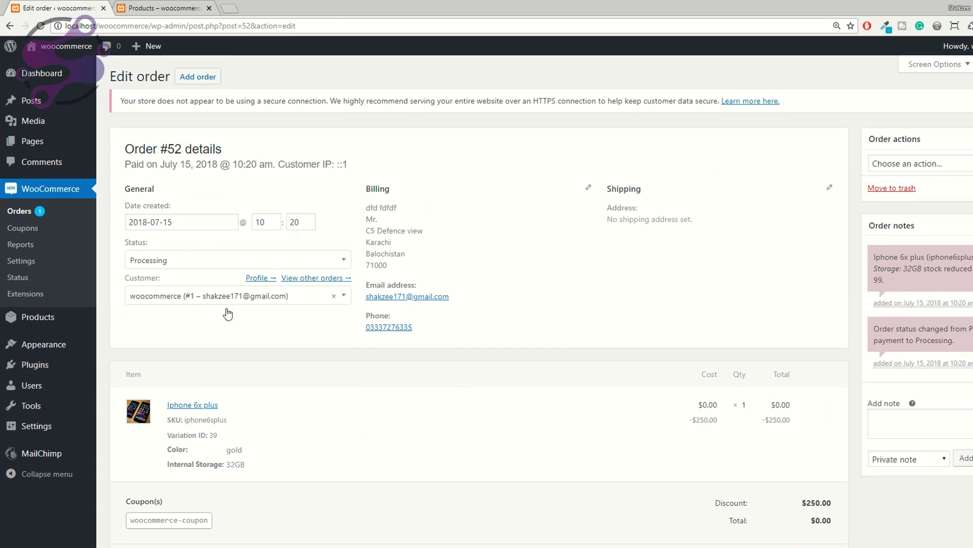
scroll(227, 314, down, 2)
click(31, 227)
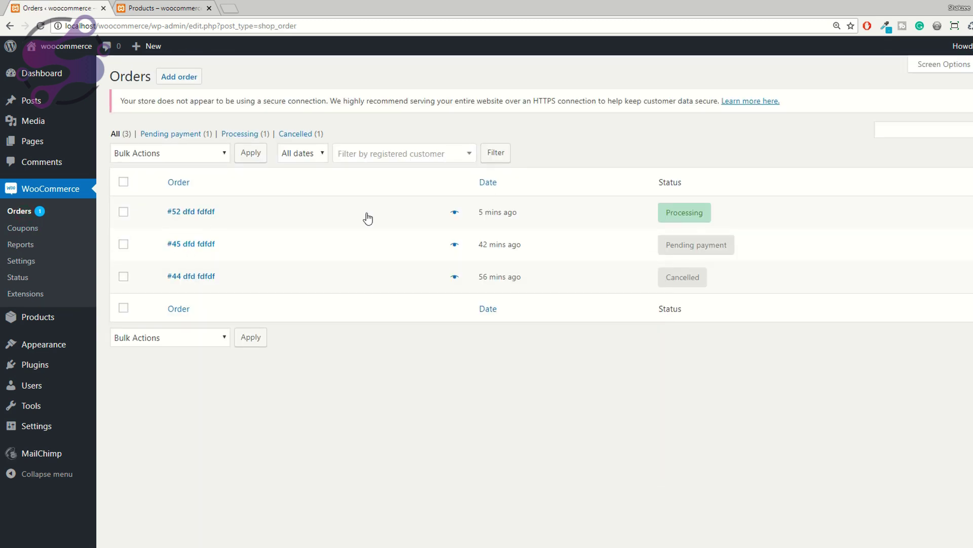
Bulk-change the newest order #52 to On hold.
mouse_move(689, 220)
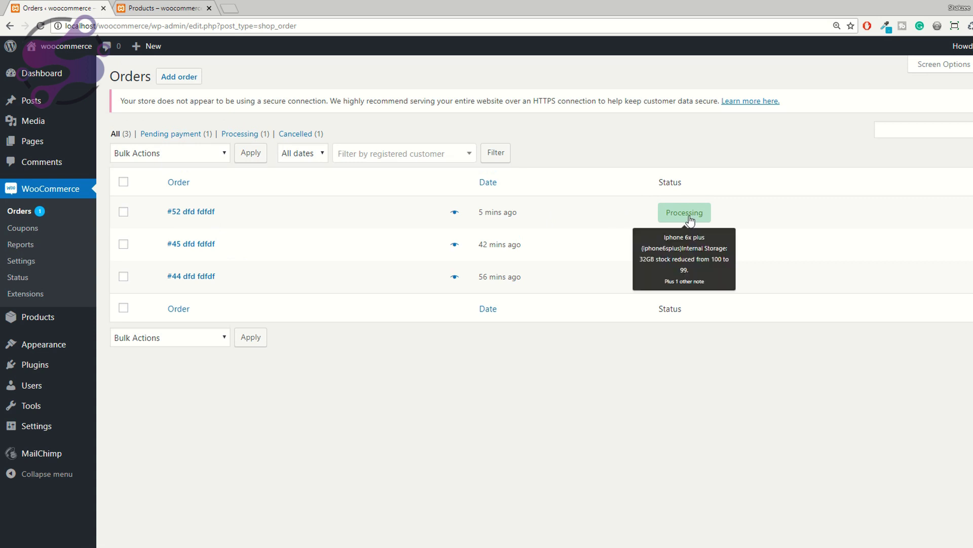
click(123, 211)
click(140, 162)
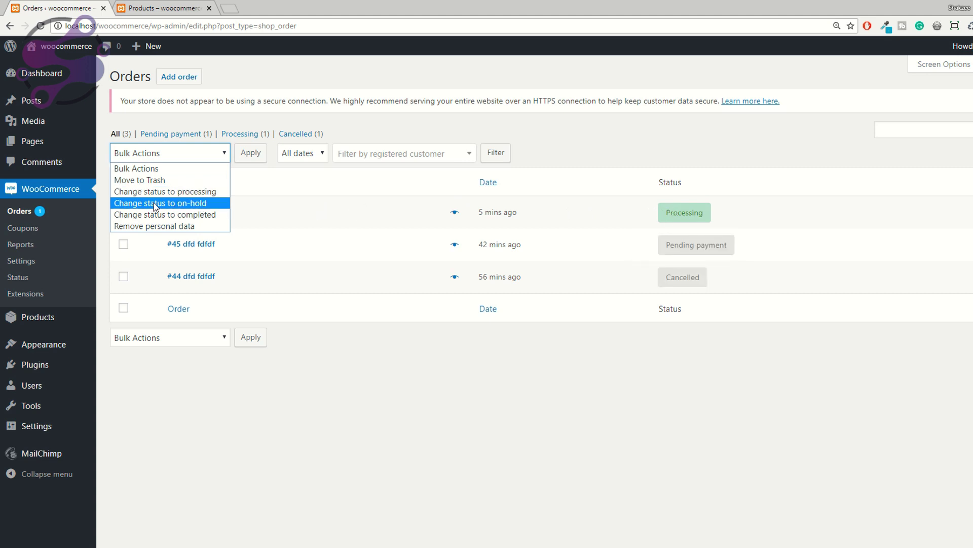
click(191, 204)
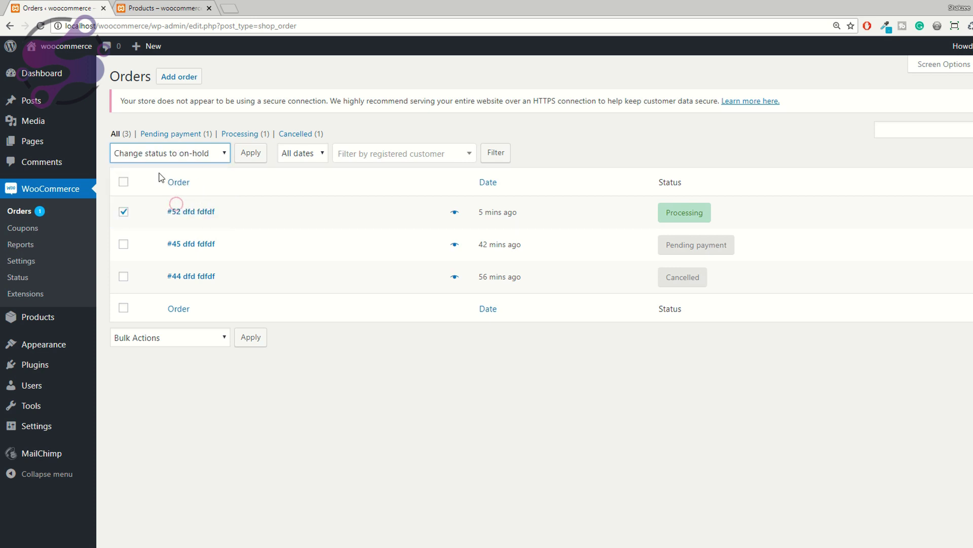
click(261, 150)
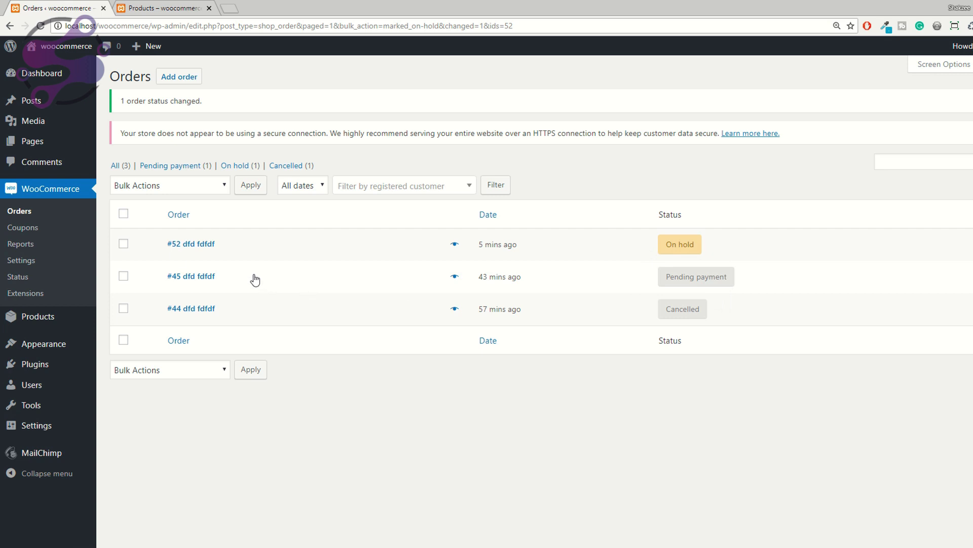
middle_click(18, 263)
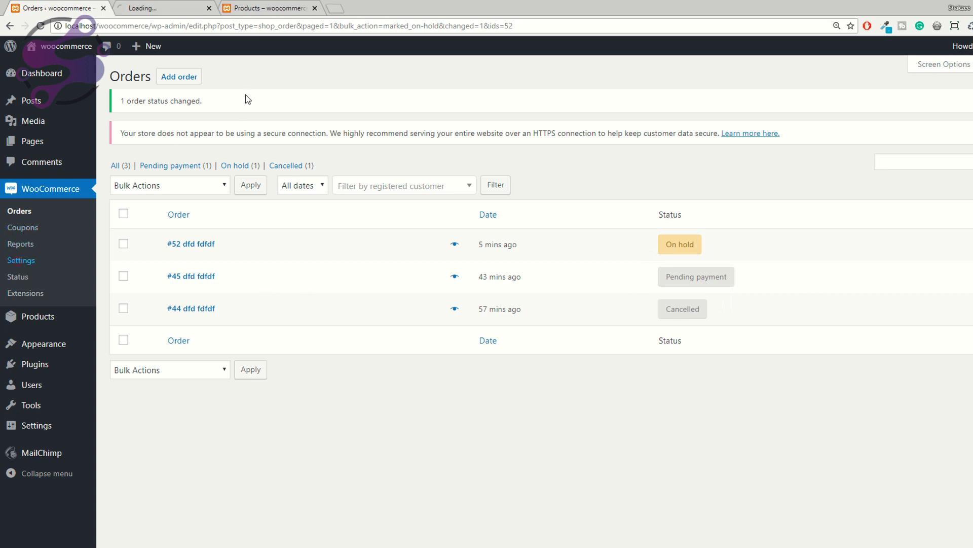
key(ctrl+Tab)
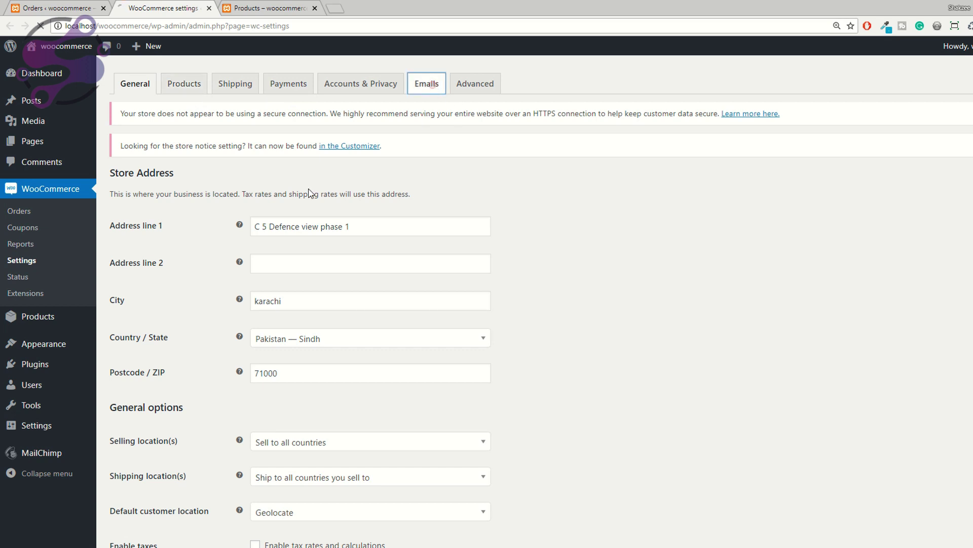
click(428, 85)
scroll(469, 212, down, 2)
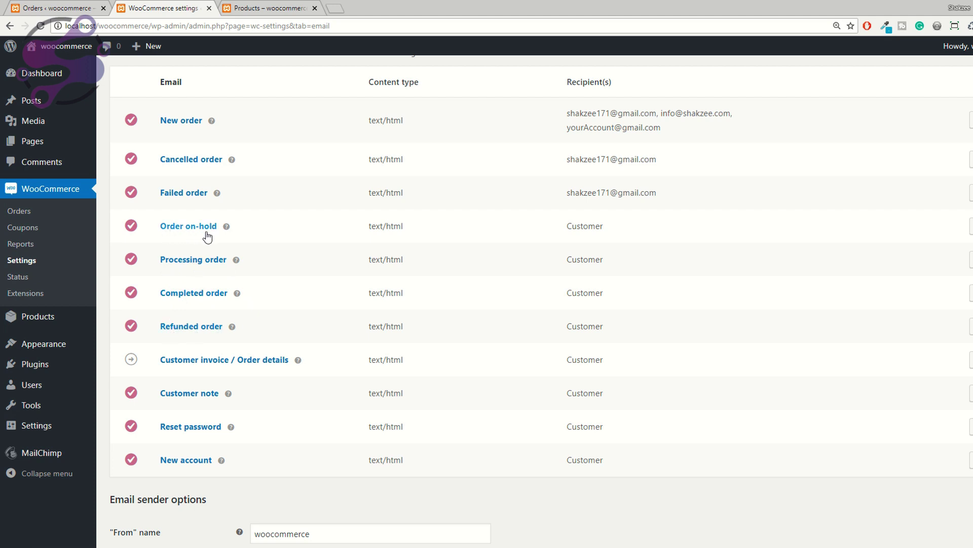
click(567, 225)
drag(604, 295, 546, 231)
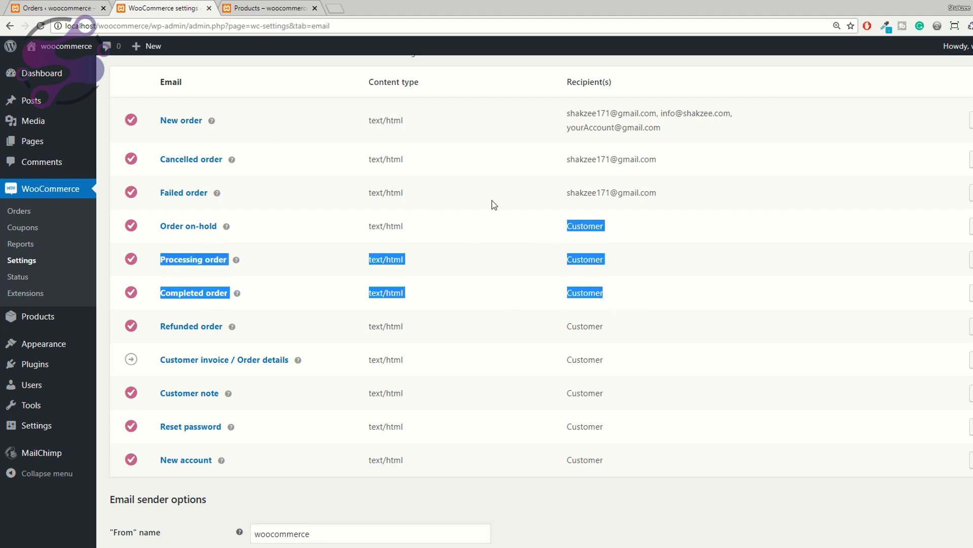
click(61, 6)
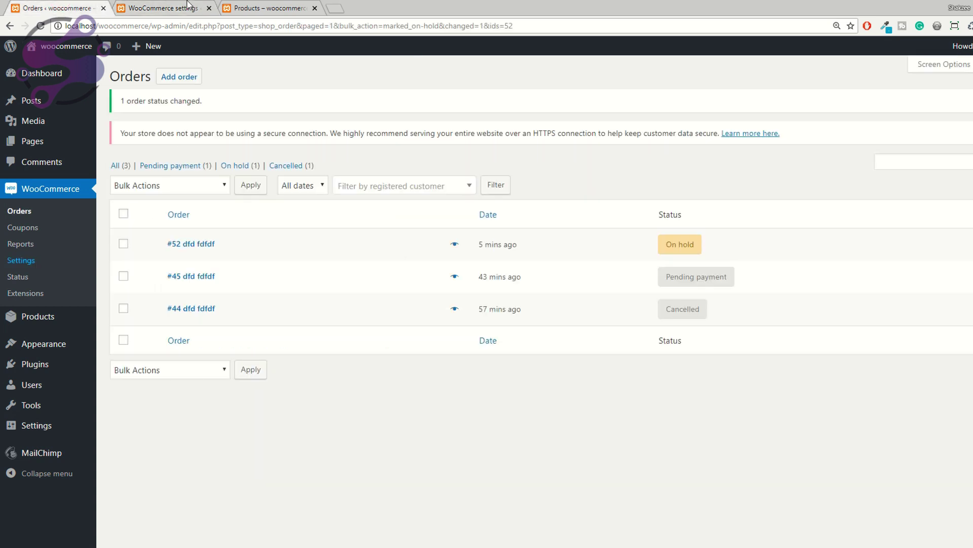
Bulk-change the newest order #52 to Completed.
click(186, 7)
click(578, 323)
click(60, 6)
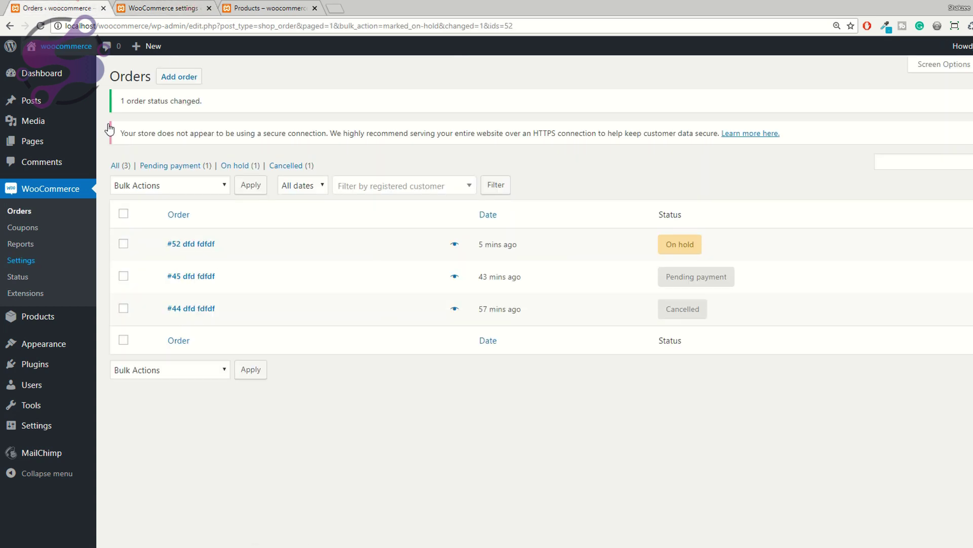
click(123, 244)
click(146, 185)
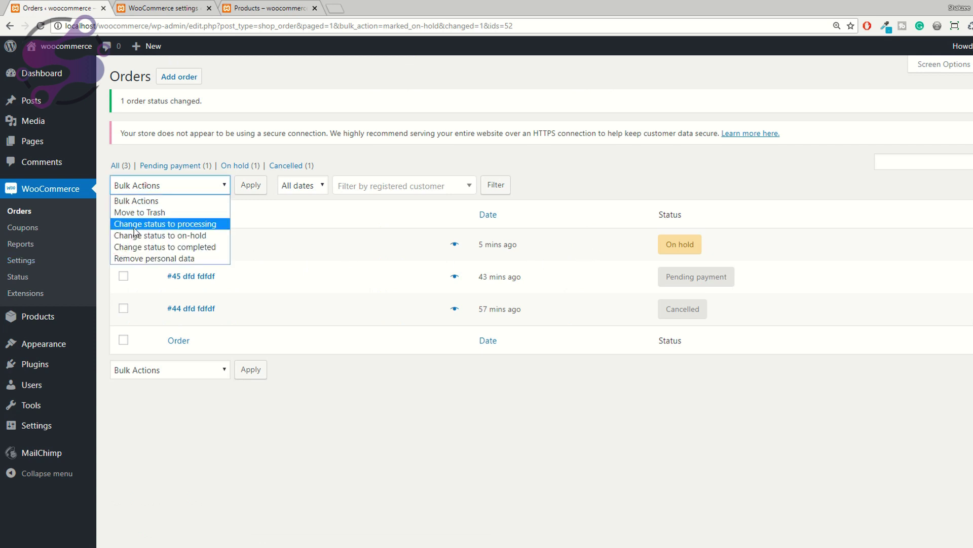
click(137, 248)
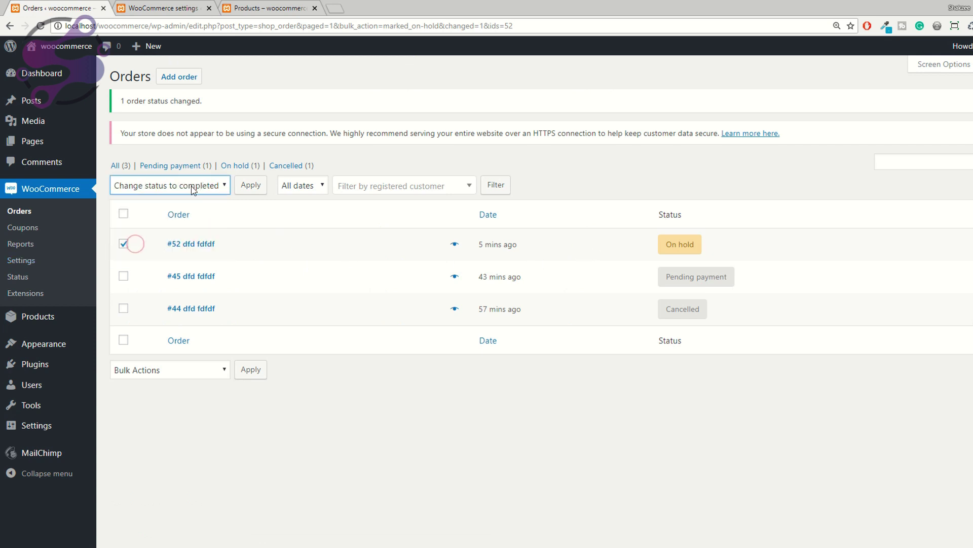
click(242, 192)
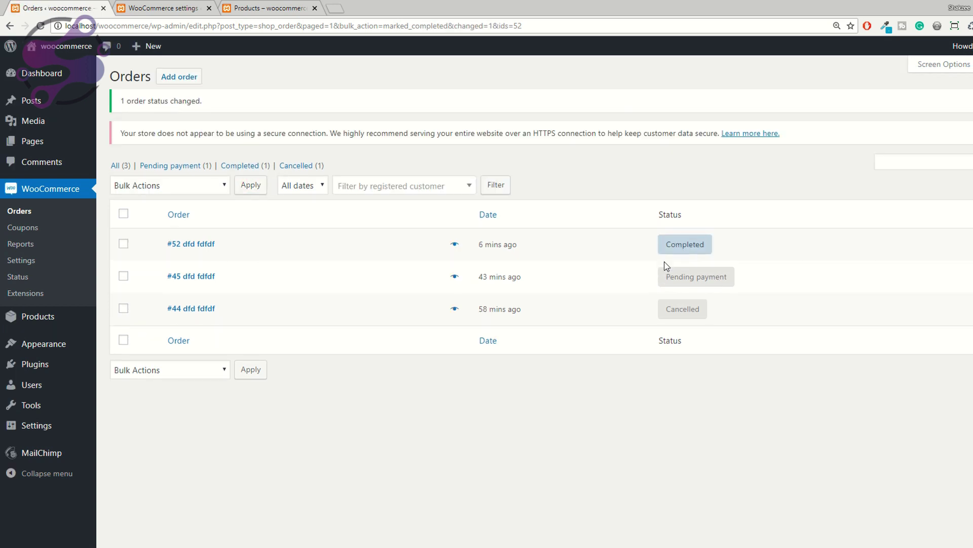
View the pending-payment order #45's details, then return to the Orders list.
mouse_move(691, 252)
click(217, 278)
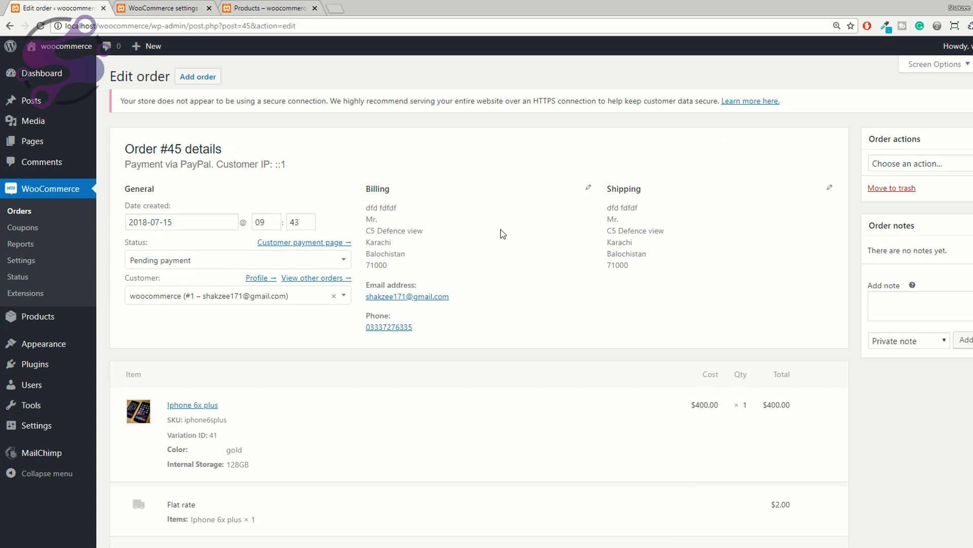
click(10, 25)
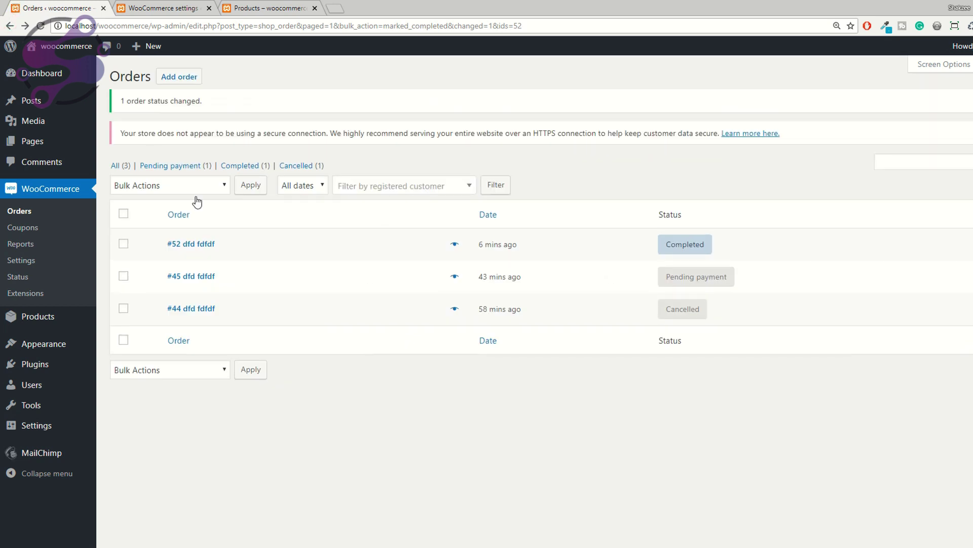
click(333, 6)
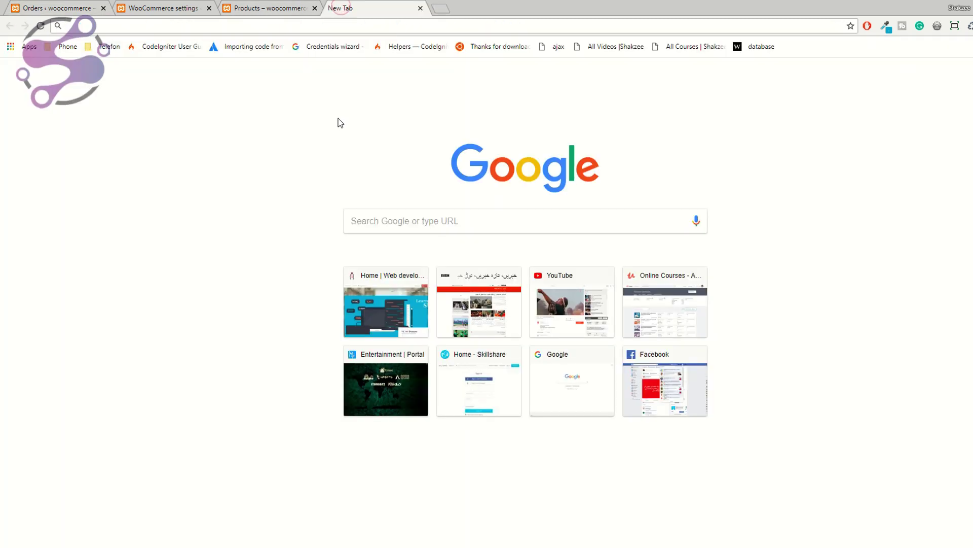
text(www.sh)
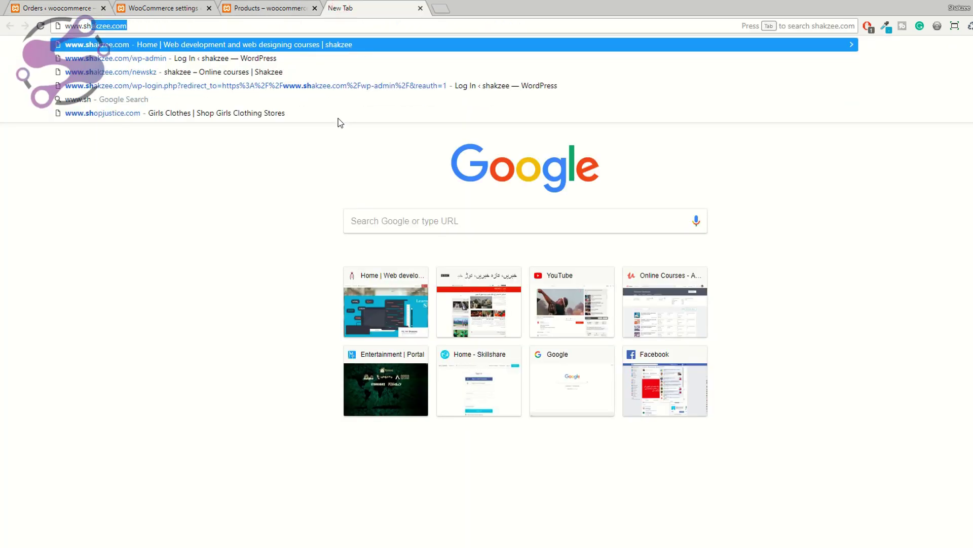
key(BackSpace)
key(BackSpace)
key(BackSpace)
key(BackSpace)
key(BackSpace)
key(BackSpace)
key(BackSpace)
text(stonyedge.com/wp-admin/admin.php?page=wc-settings&tab=email)
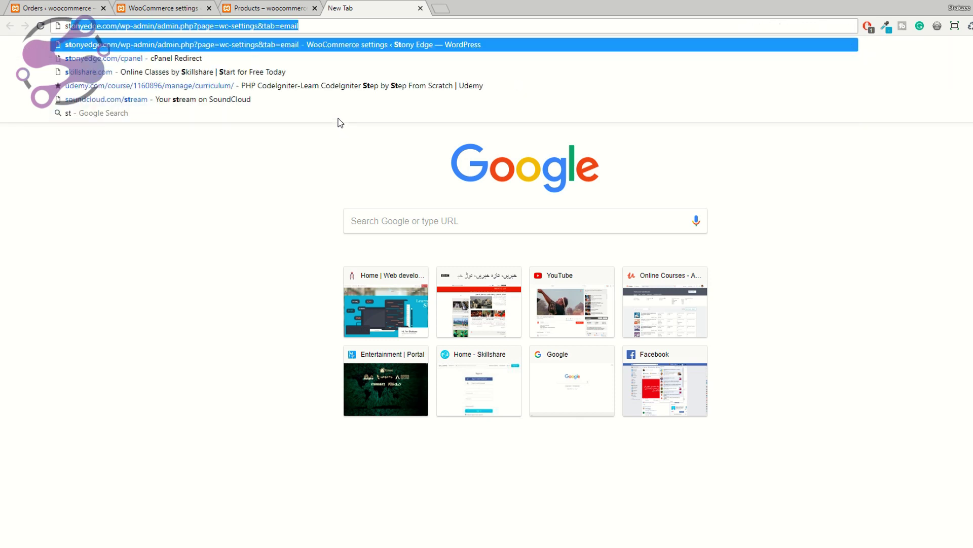
key(Return)
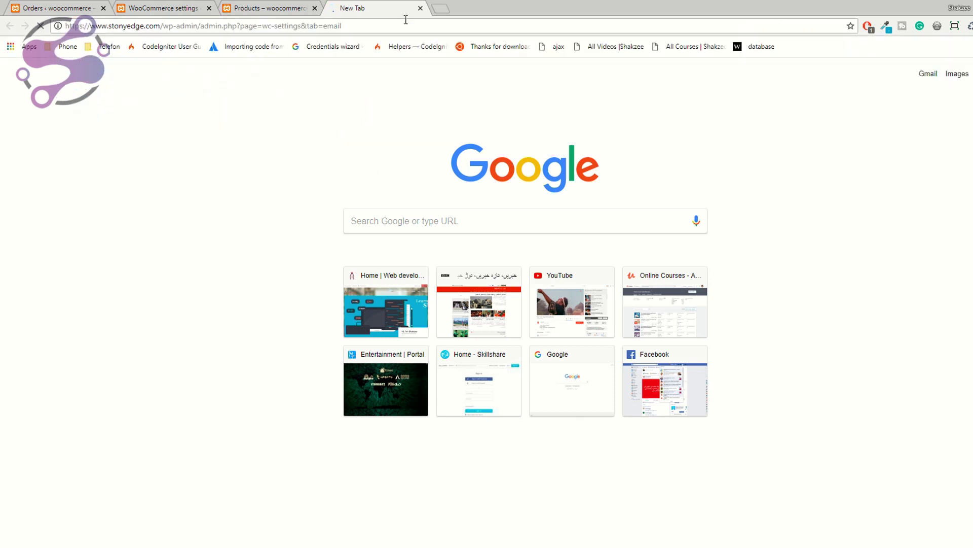
drag(401, 8, 296, 8)
click(385, 8)
click(268, 8)
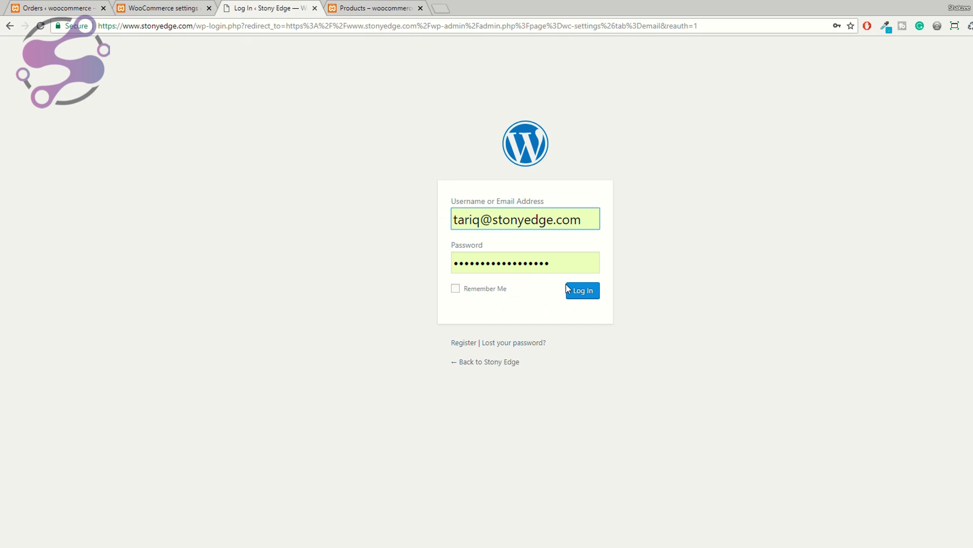
click(568, 288)
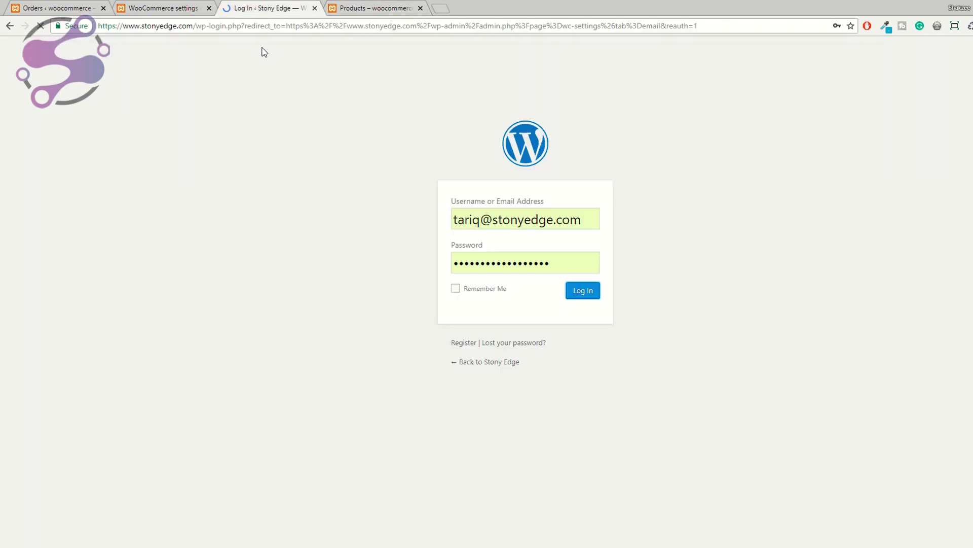
click(343, 27)
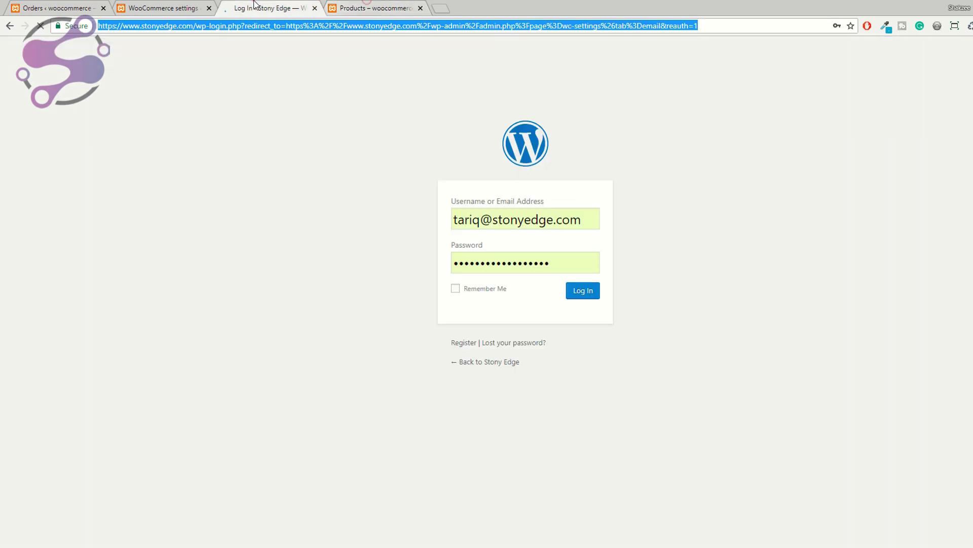
click(321, 11)
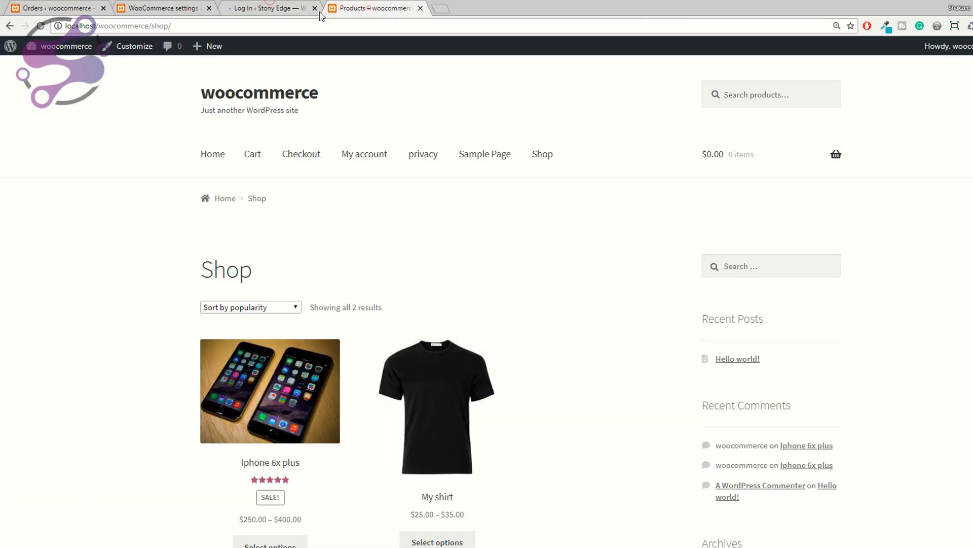
click(272, 8)
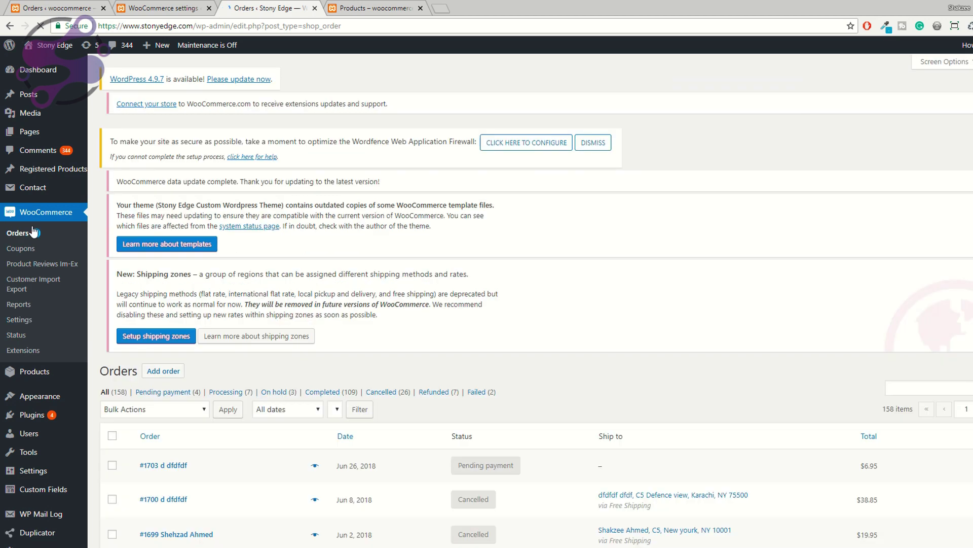
scroll(33, 232, down, 3)
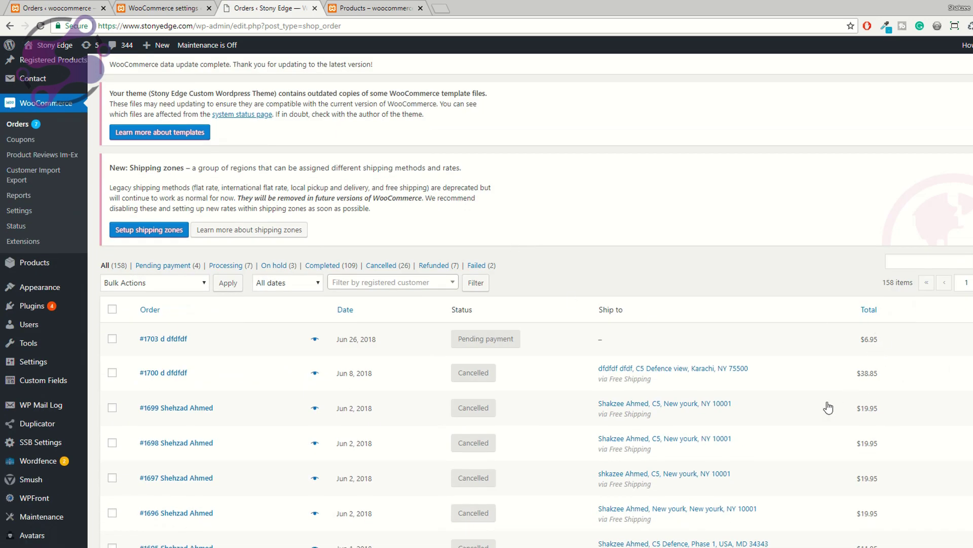
scroll(865, 406, down, 2)
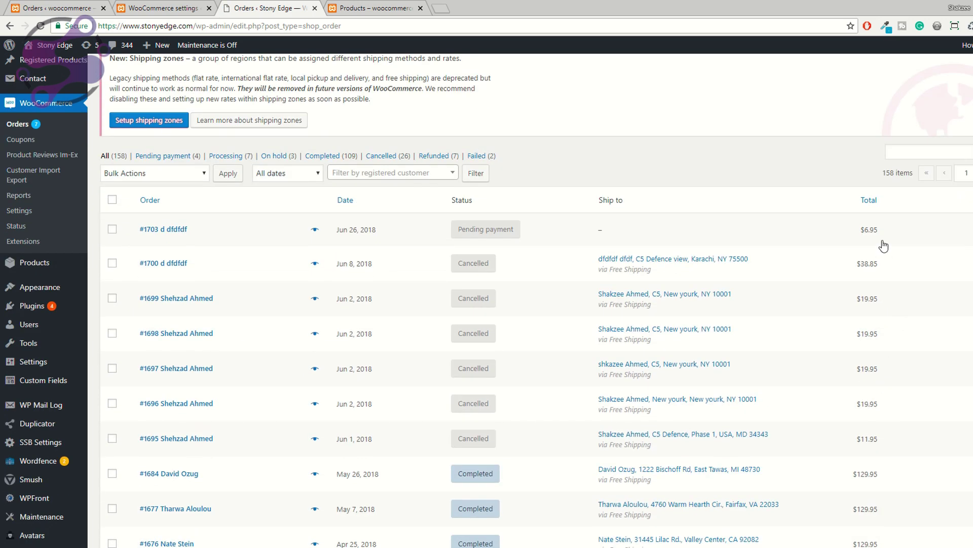
scroll(866, 365, down, 3)
scroll(865, 391, up, 8)
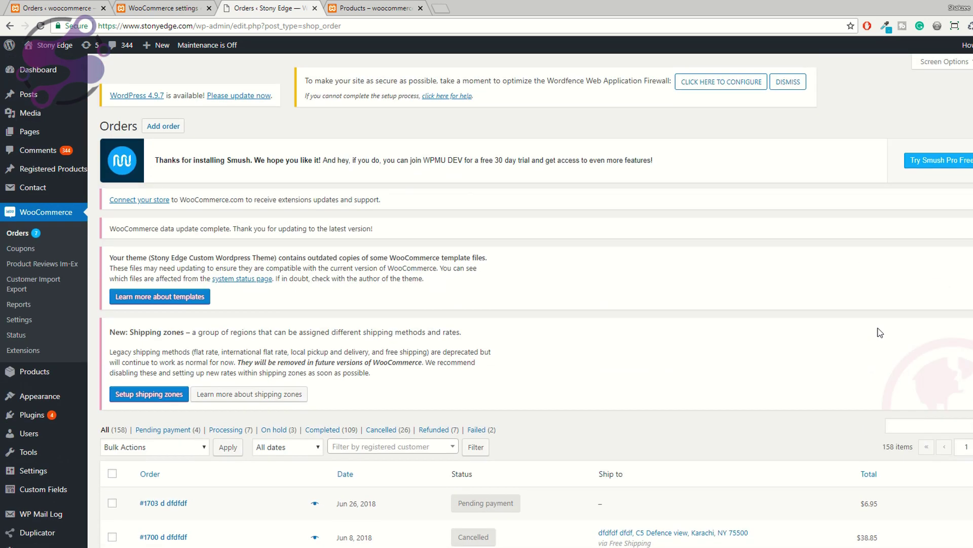
scroll(882, 456, down, 4)
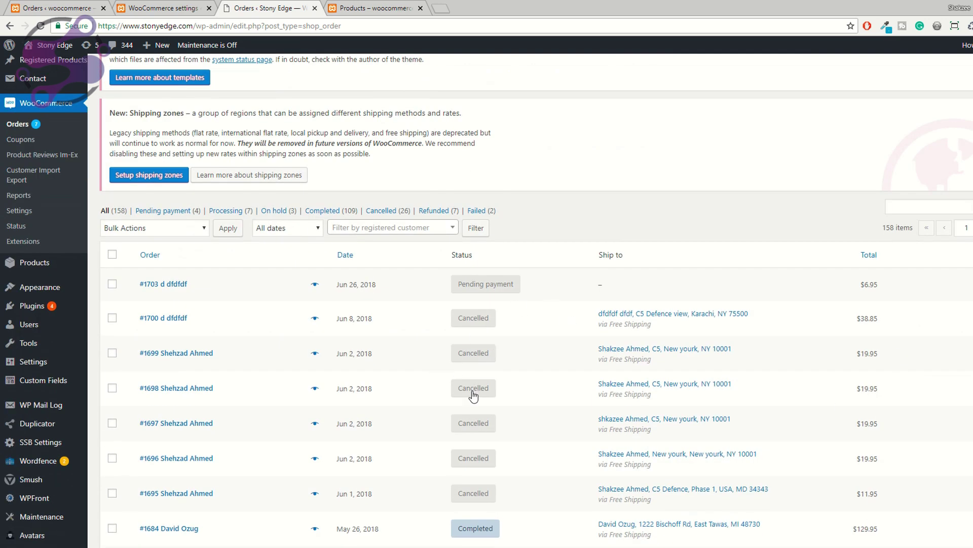
scroll(469, 398, down, 4)
scroll(472, 406, down, 1)
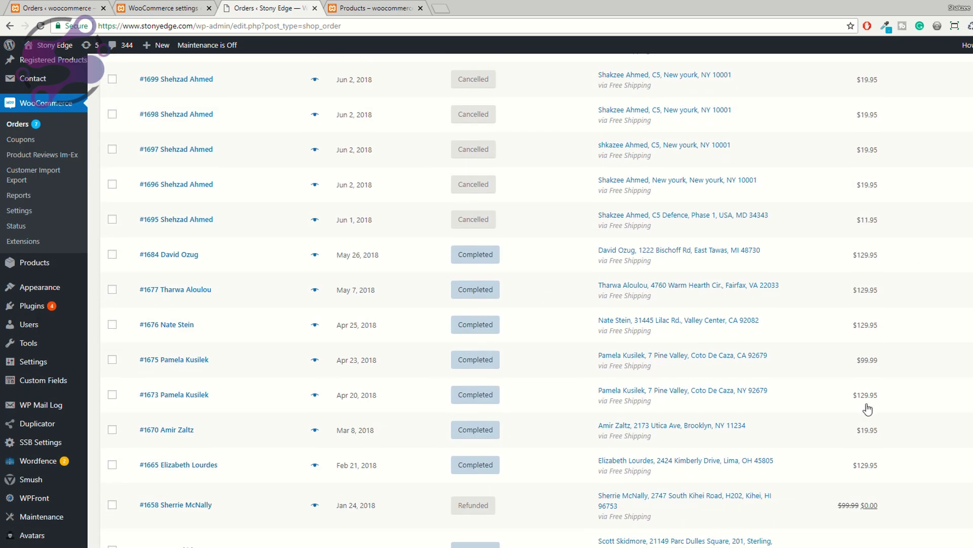
scroll(868, 408, down, 2)
scroll(845, 231, up, 3)
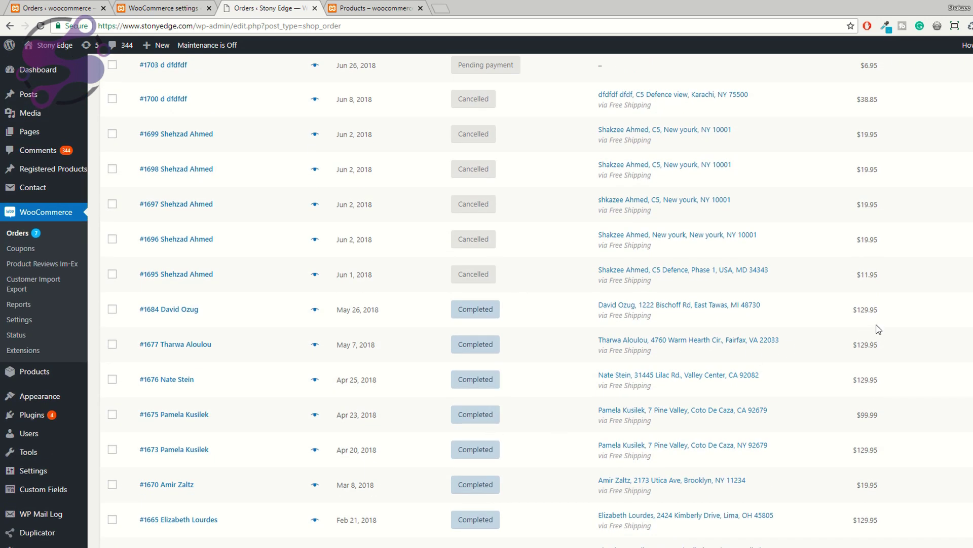
scroll(878, 329, up, 6)
click(314, 8)
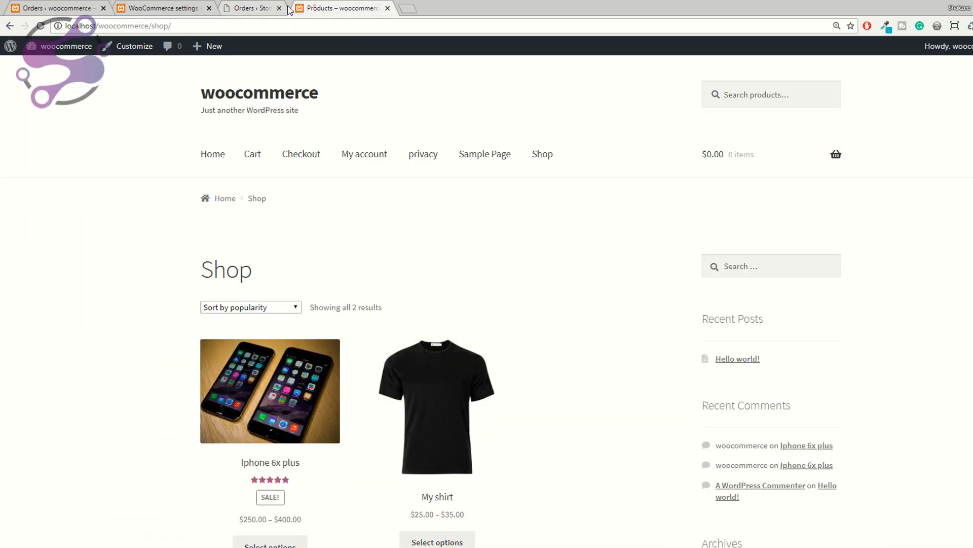
Start new order #53 with its status set to Completed.
click(56, 8)
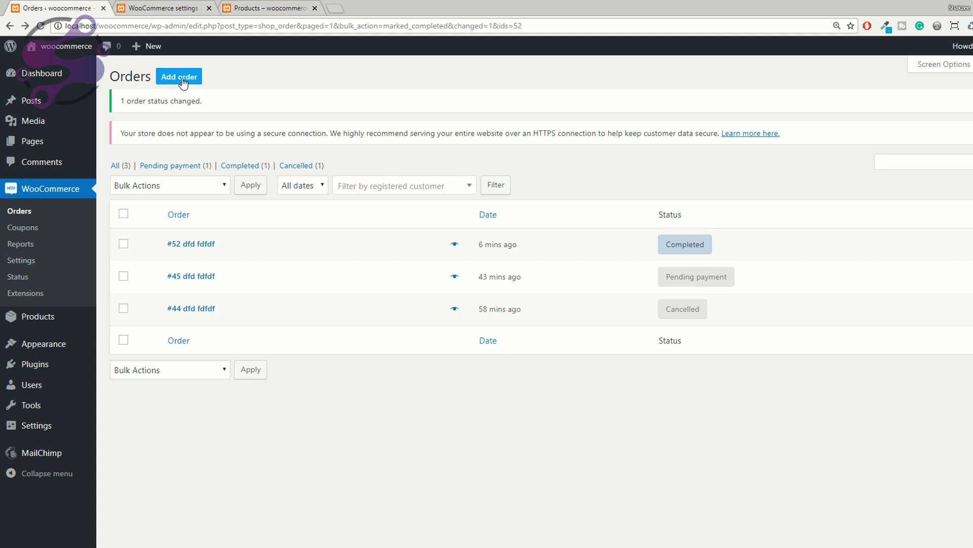
click(186, 79)
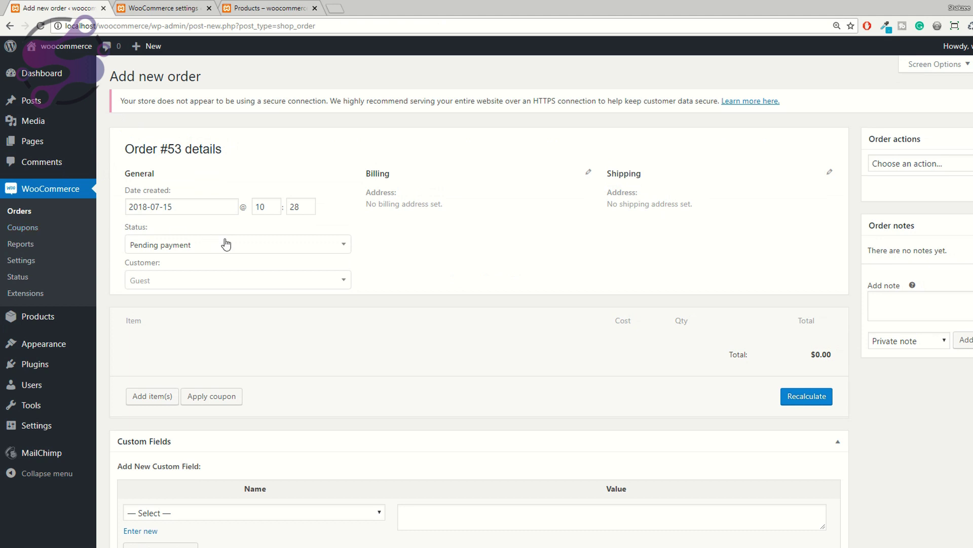
click(168, 249)
click(165, 247)
click(166, 246)
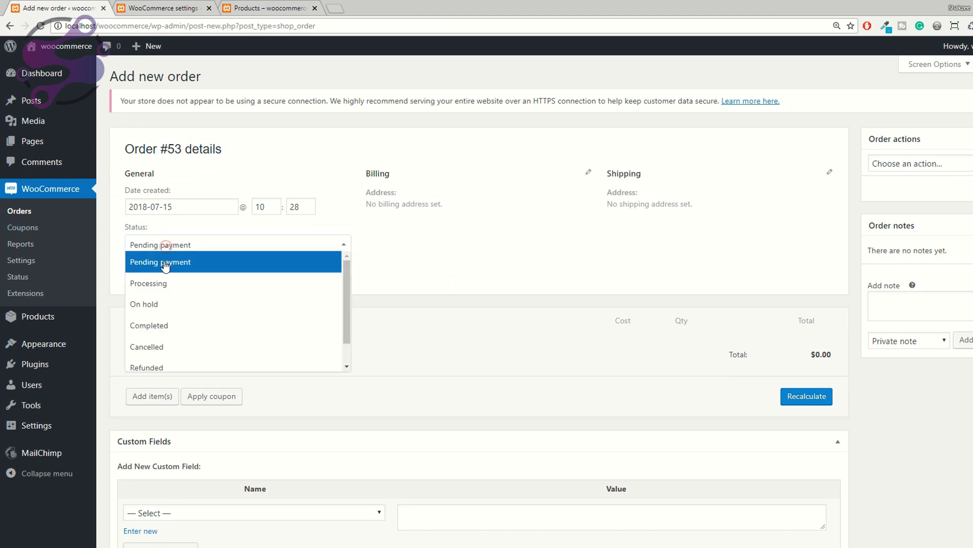
click(148, 327)
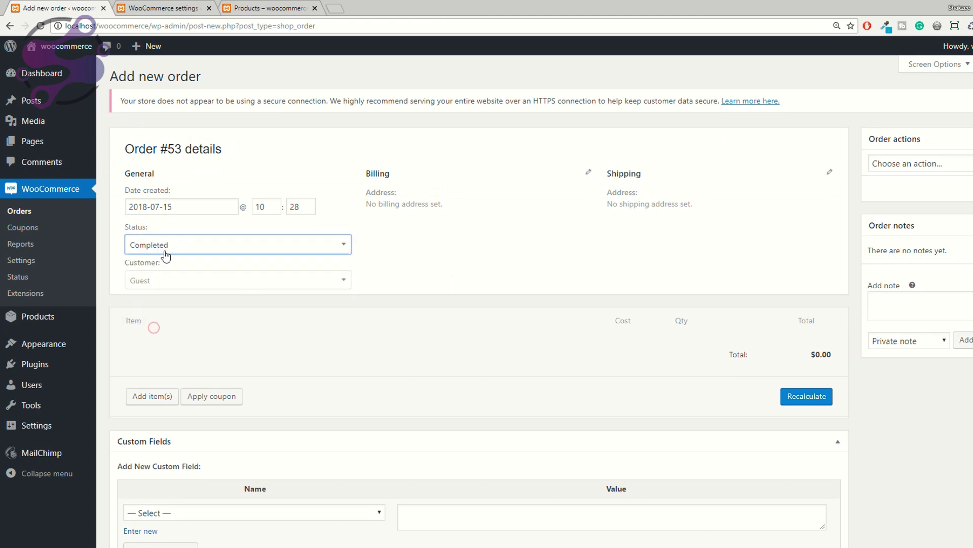
Assign the existing registered customer, auto-filling billing and shipping details.
click(153, 285)
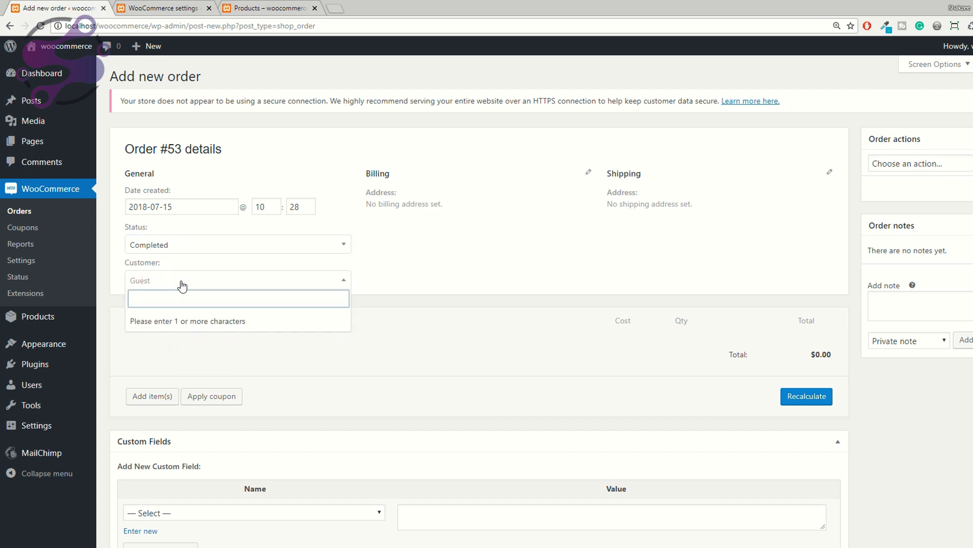
text(wo)
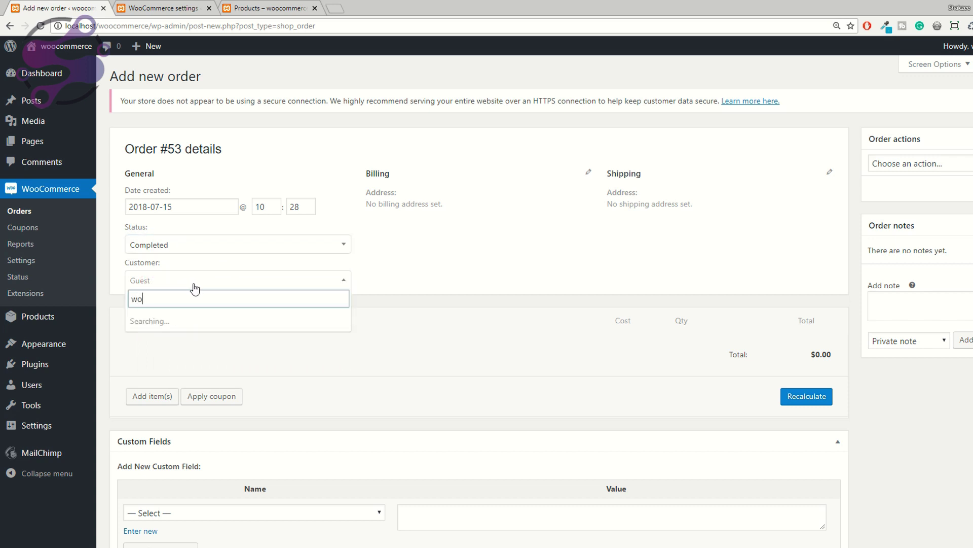
click(167, 323)
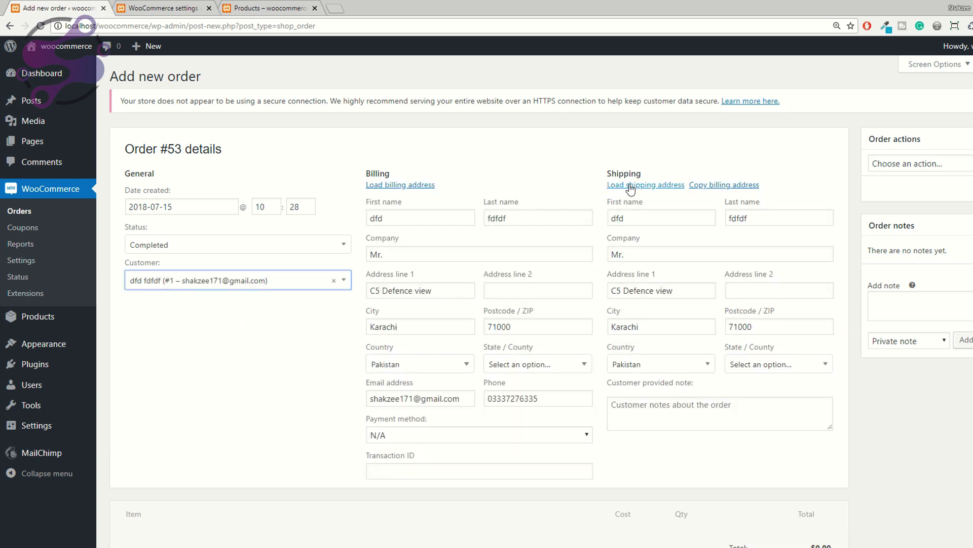
scroll(523, 263, down, 6)
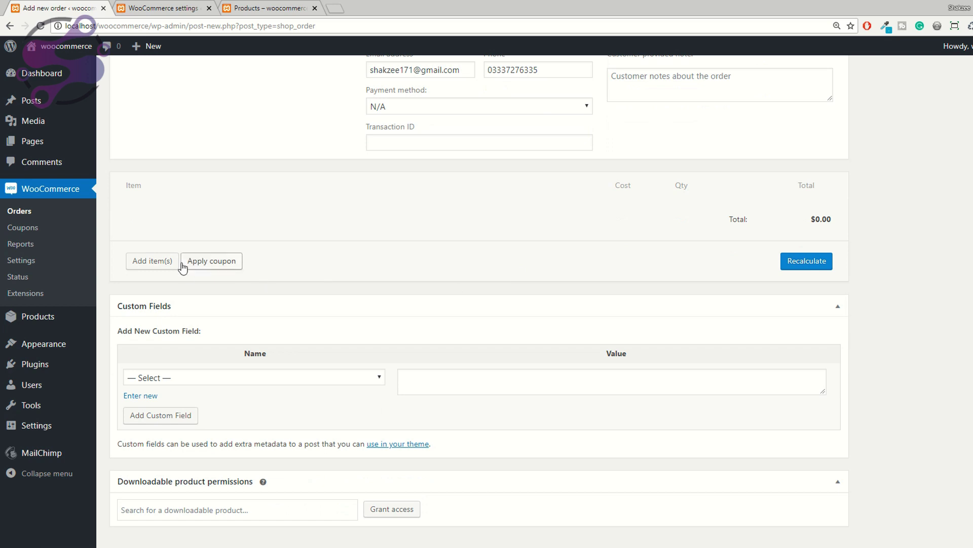
Add the Iphone 6x plus product to order #53.
click(151, 262)
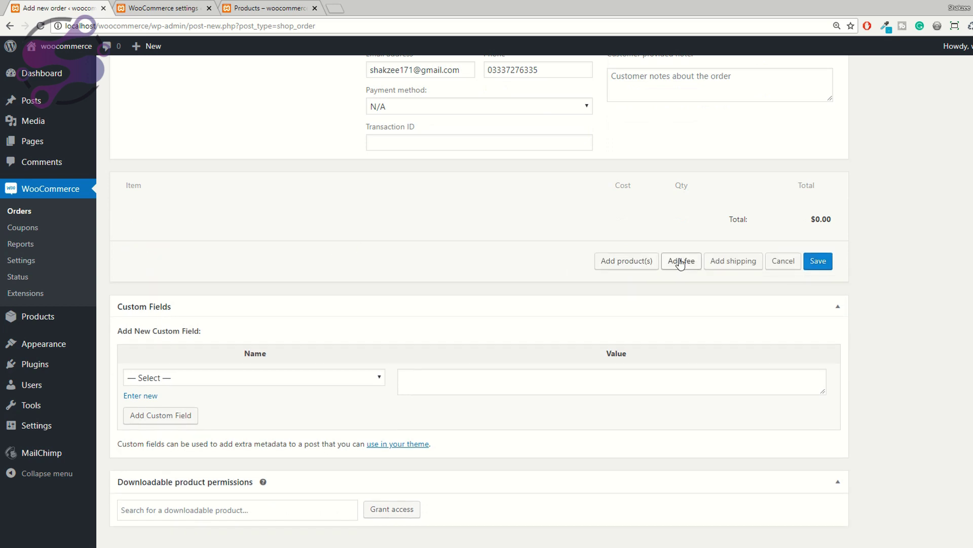
click(622, 265)
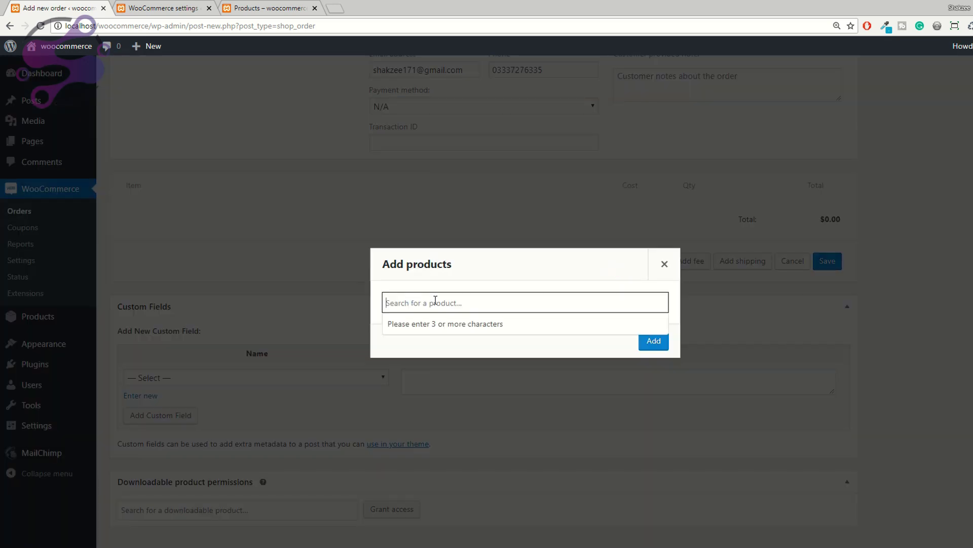
text(phone)
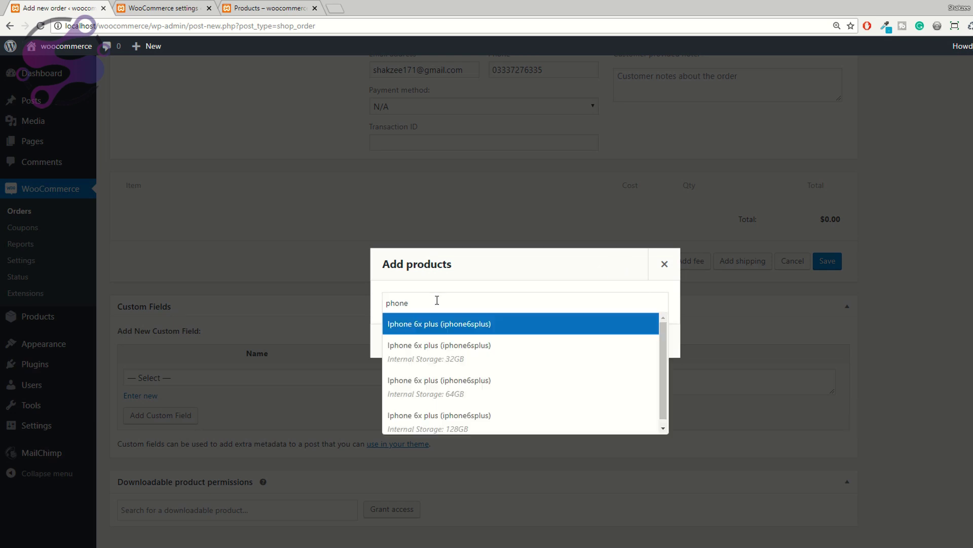
click(440, 324)
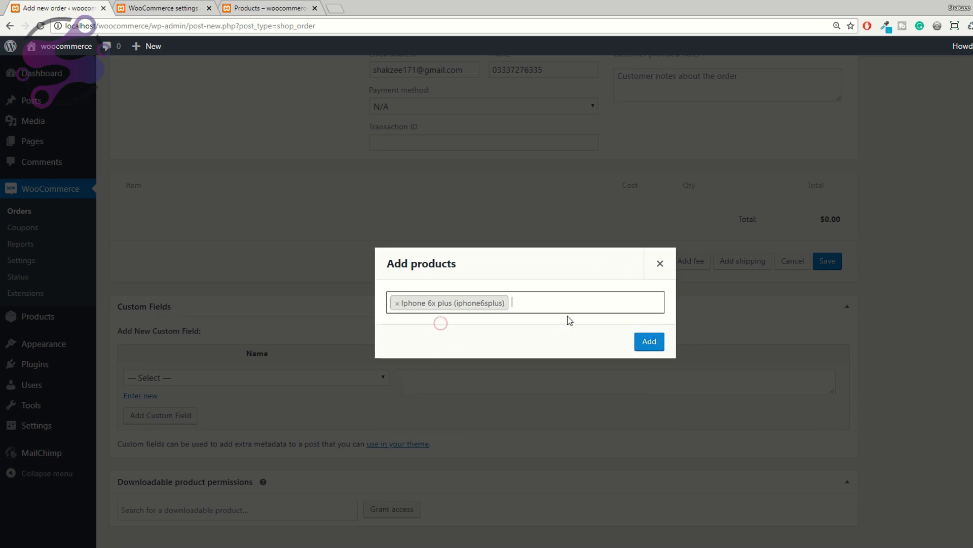
click(651, 338)
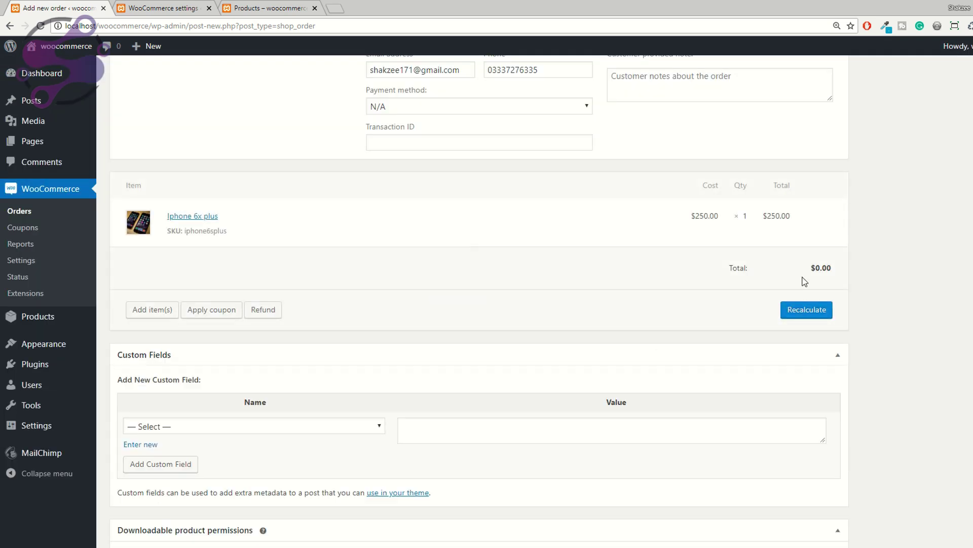
mouse_move(764, 227)
Draft the order note 'dfdfdf'.
scroll(501, 264, up, 3)
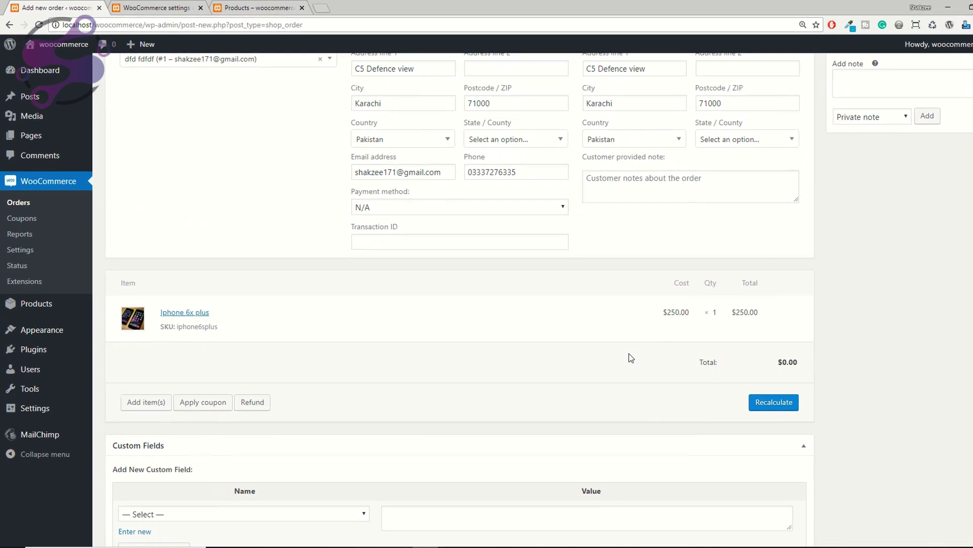
scroll(608, 350, up, 4)
click(865, 274)
text(dfdfdfdf)
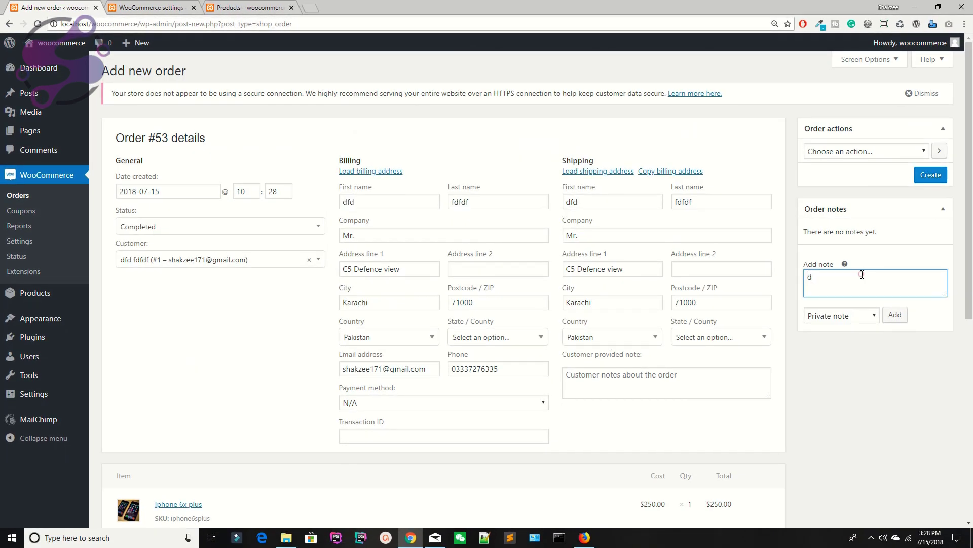
Set the order action to Resend new order notification.
click(837, 152)
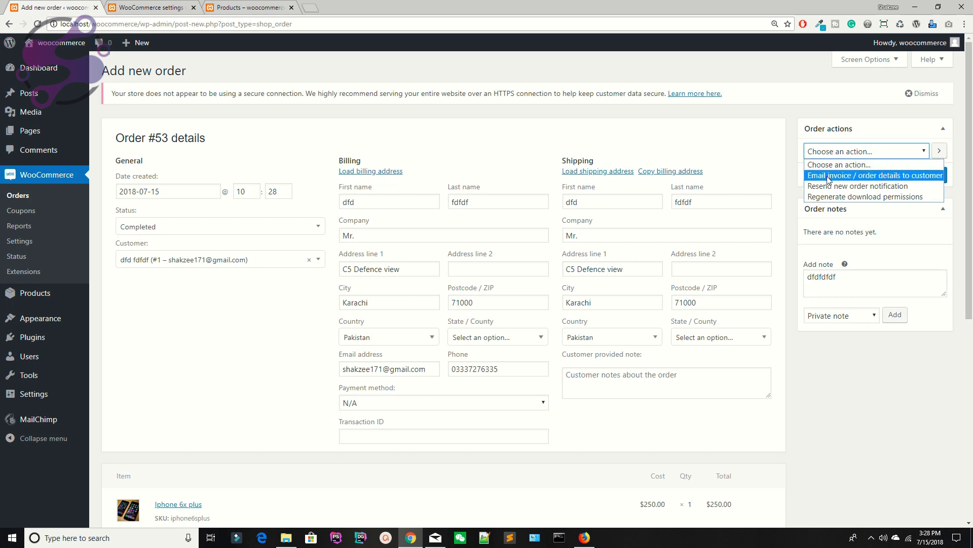
click(829, 176)
click(837, 152)
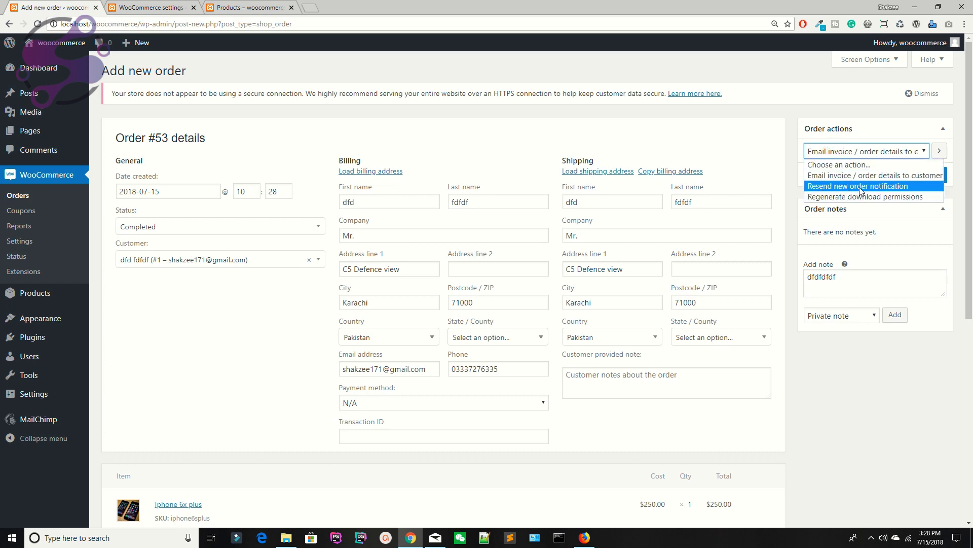
click(892, 190)
Recalculate the order totals to $250.00, confirming the prompt.
scroll(564, 235, down, 7)
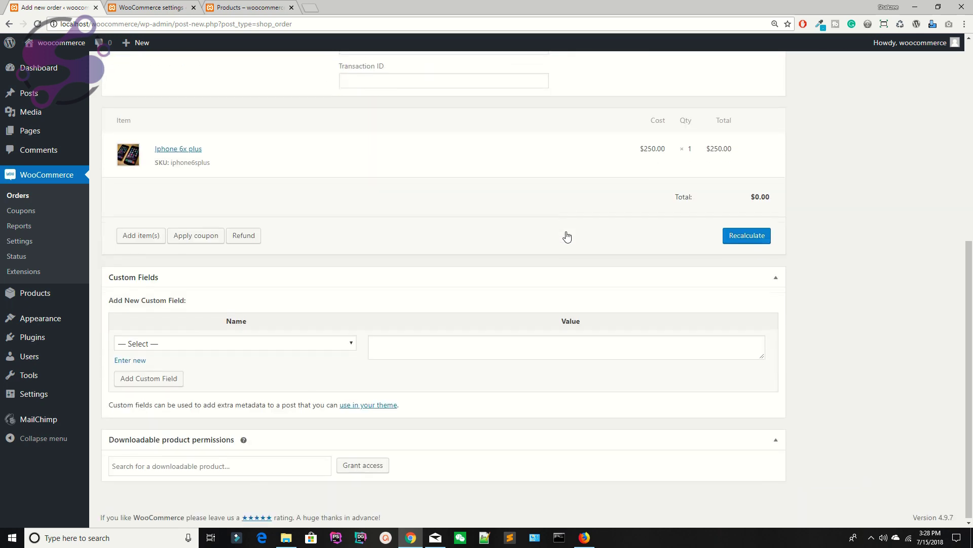
click(738, 235)
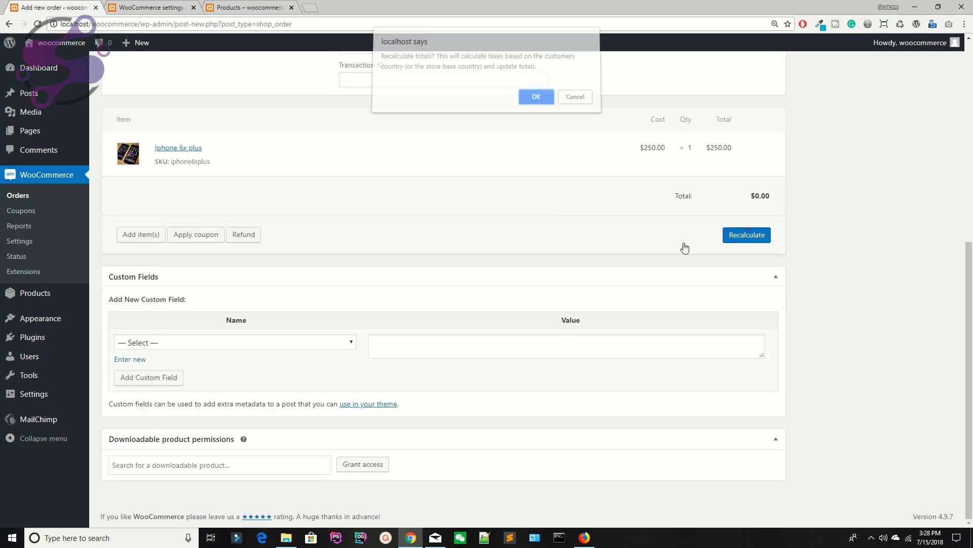
click(531, 96)
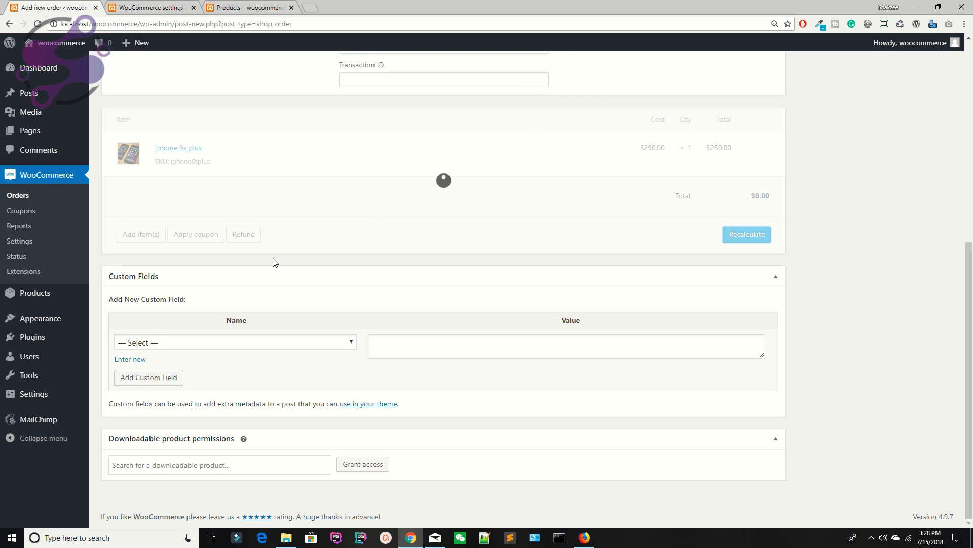
scroll(296, 283, up, 7)
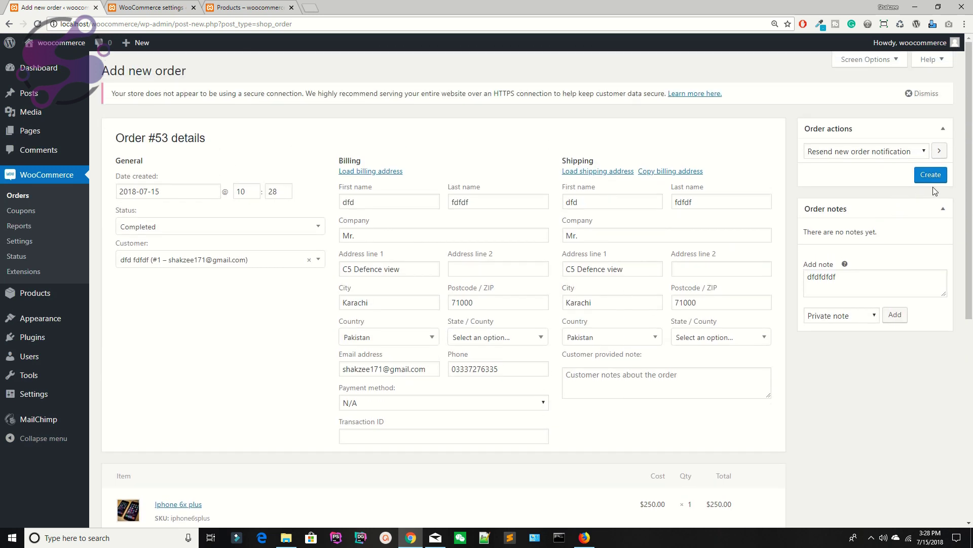
Create order #53, view the Storefront theme details, then open Installed Plugins.
click(930, 180)
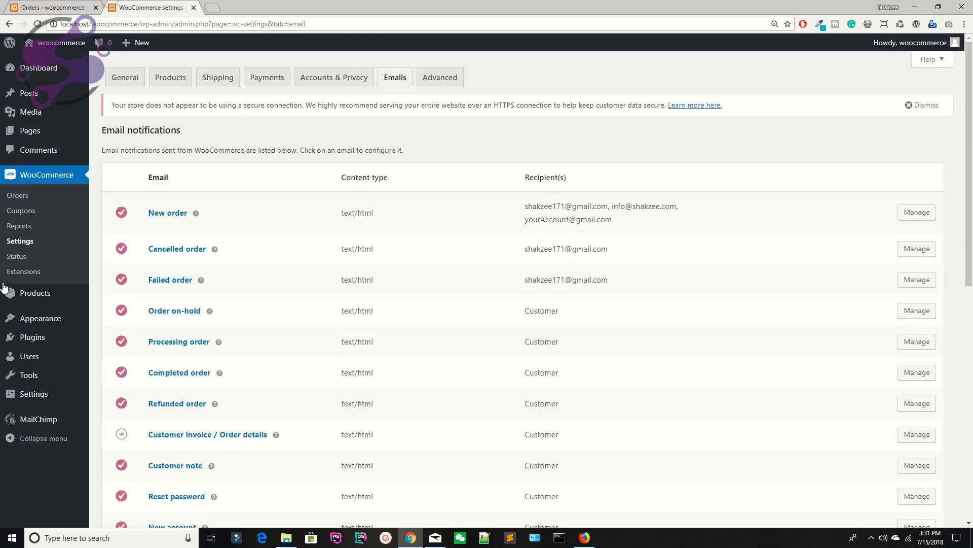
mouse_move(18, 319)
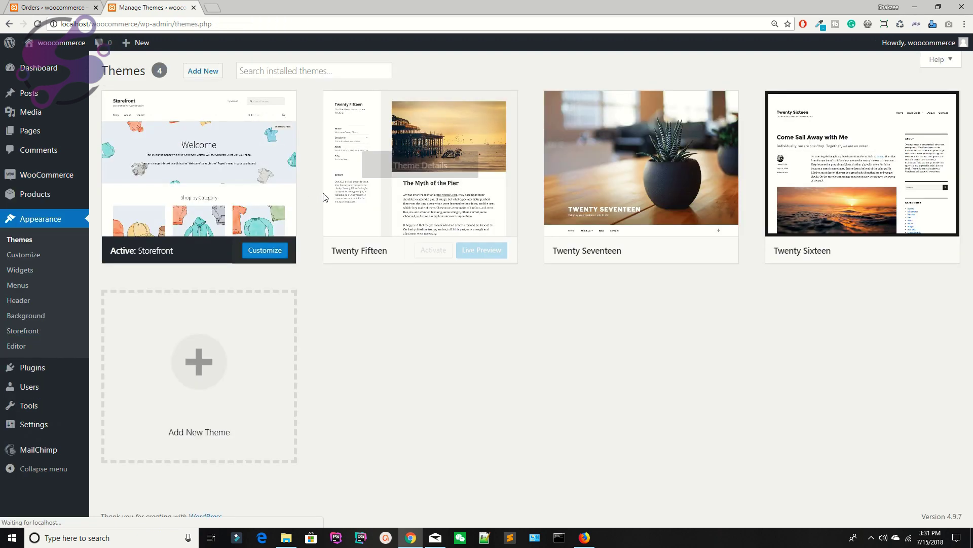
mouse_move(195, 261)
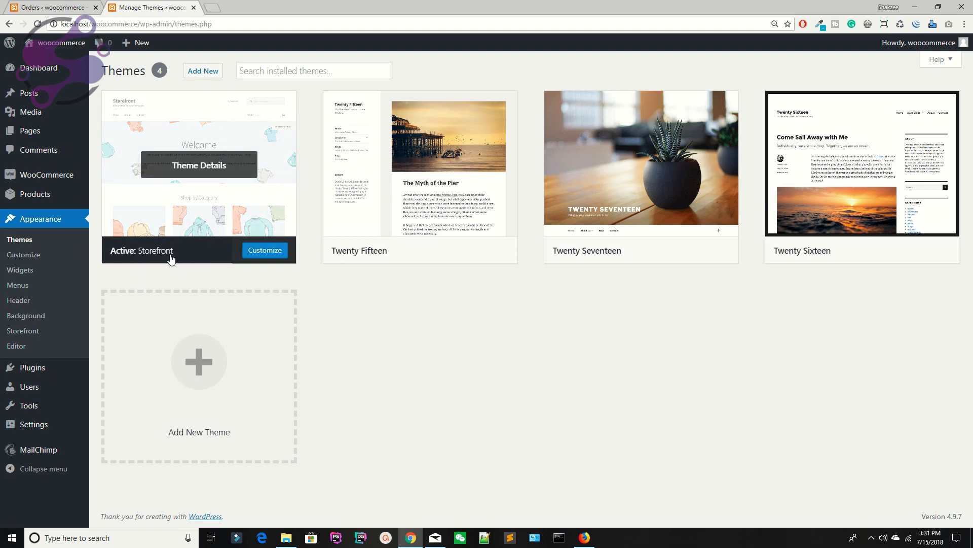
click(183, 167)
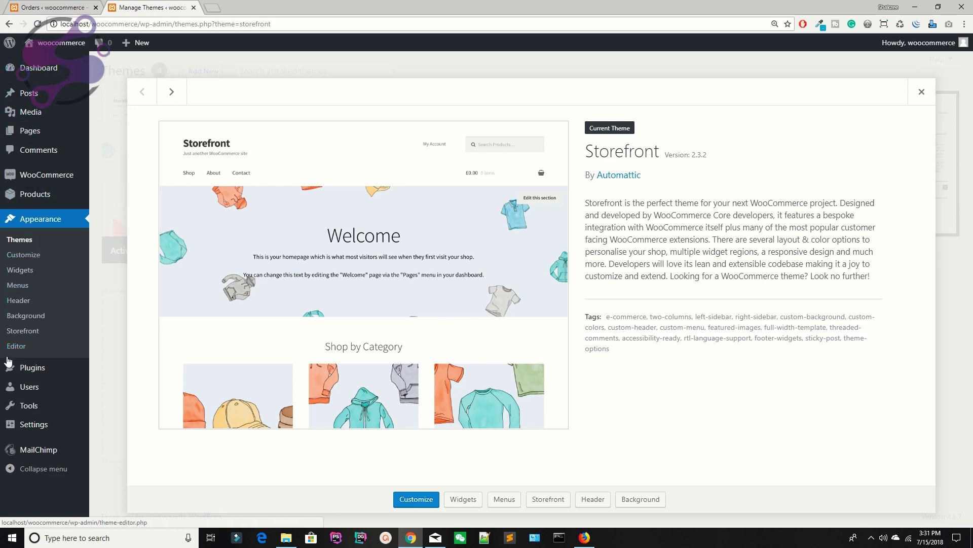
click(38, 368)
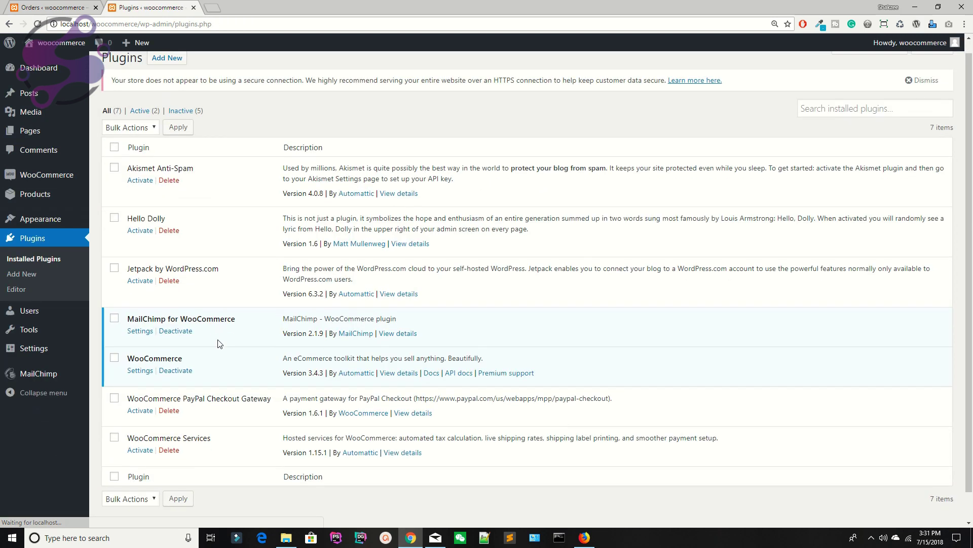
Leave the plugins list and open Appearance > Themes > Add New to show the featured themes.
scroll(177, 166, up, 1)
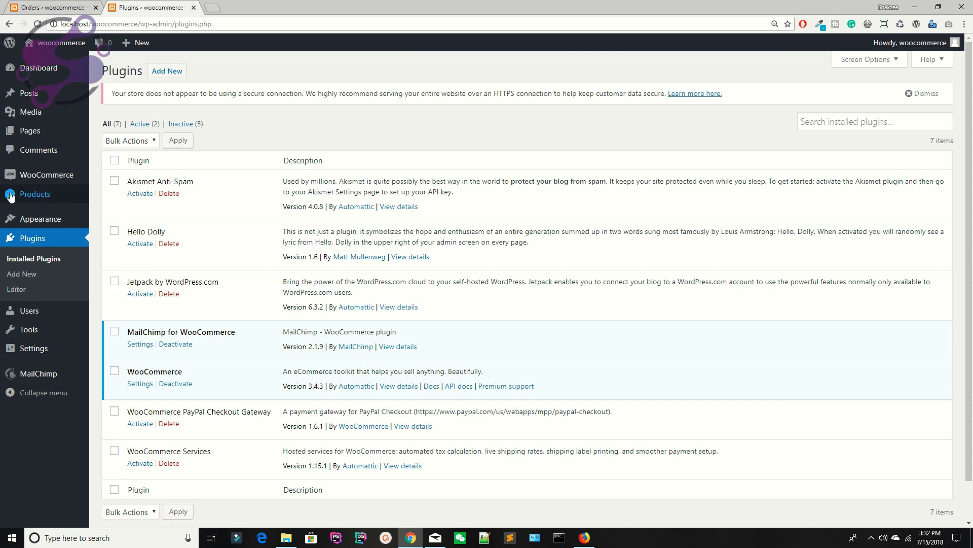
mouse_move(41, 218)
click(114, 235)
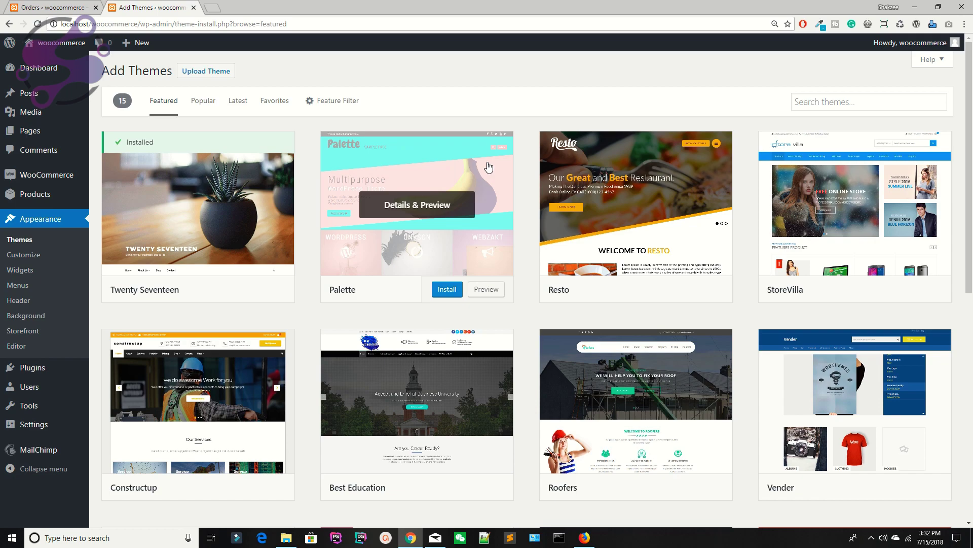
Search the theme directory for 'ecommerce'.
scroll(488, 167, down, 9)
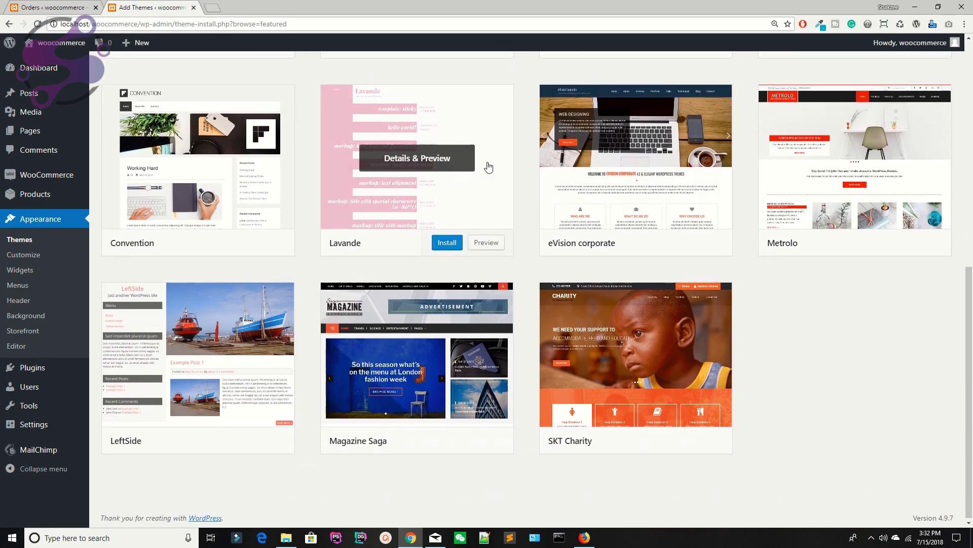
scroll(488, 167, up, 10)
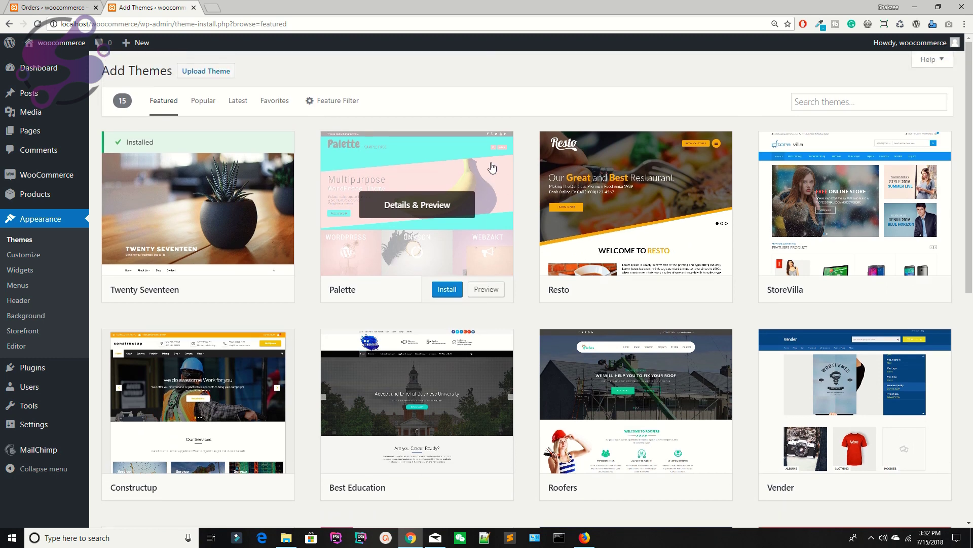
click(815, 102)
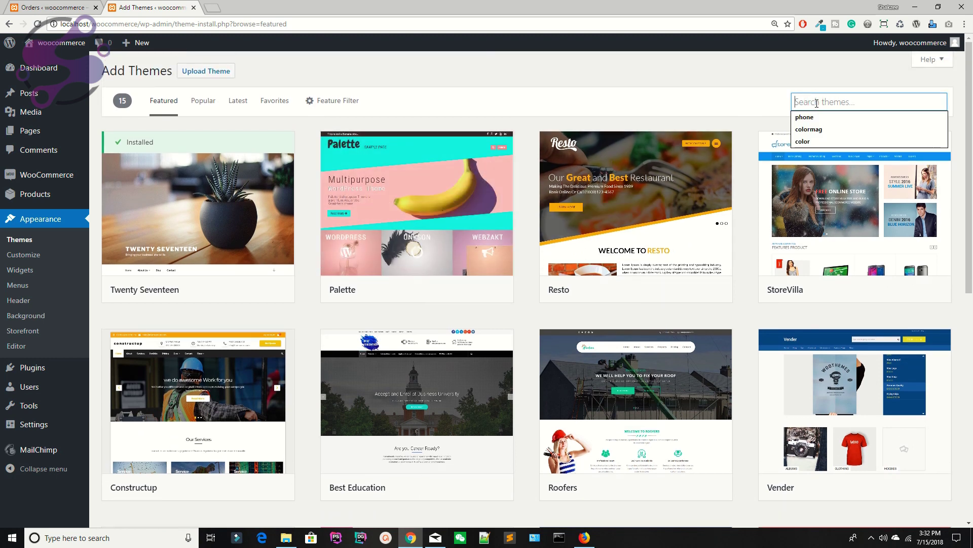
text(ecommerce)
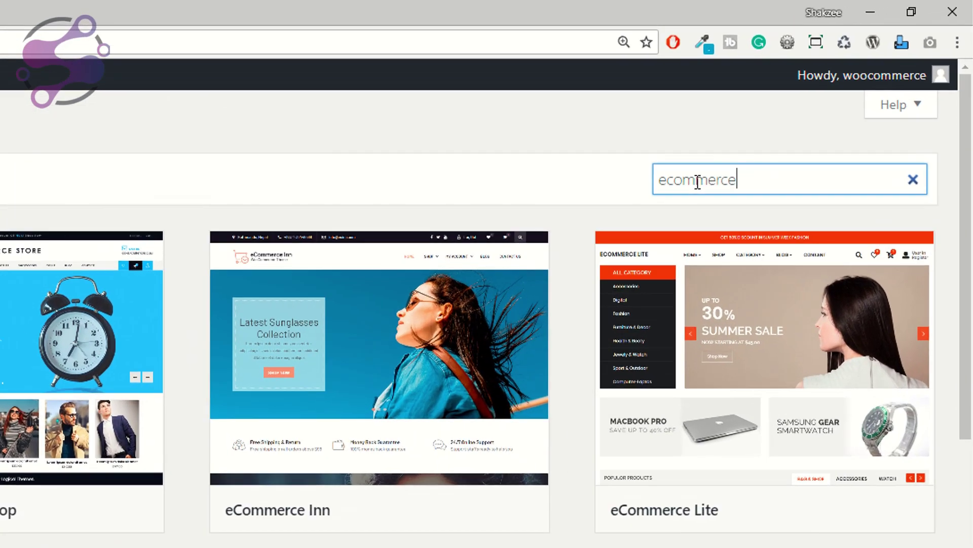
Preview one of the ecommerce themes full-screen, then close the preview.
mouse_move(797, 243)
scroll(618, 488, down, 5)
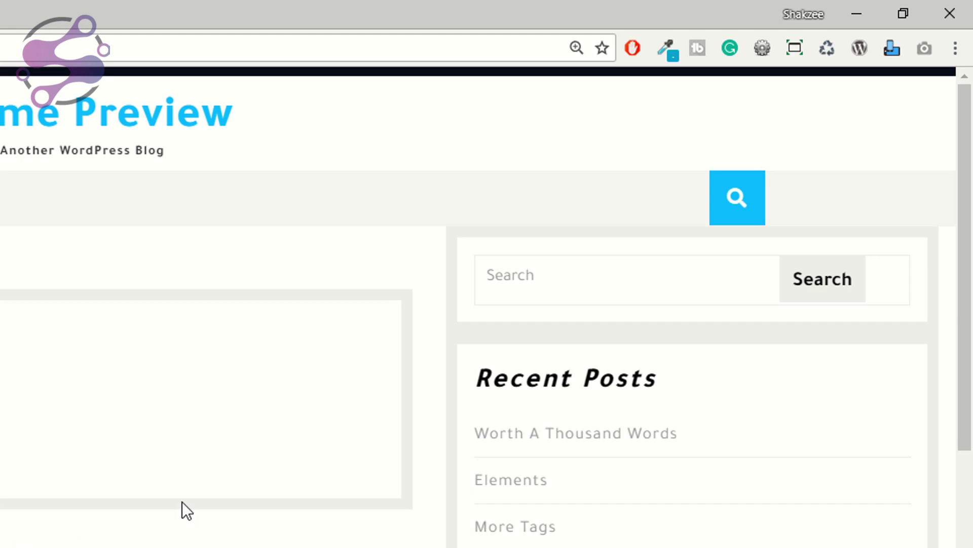
scroll(187, 510, down, 10)
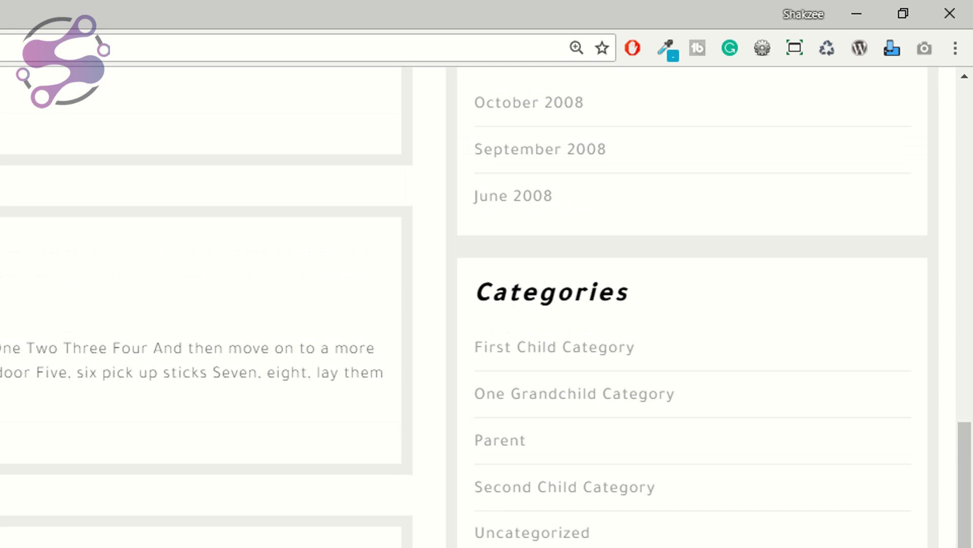
key(Escape)
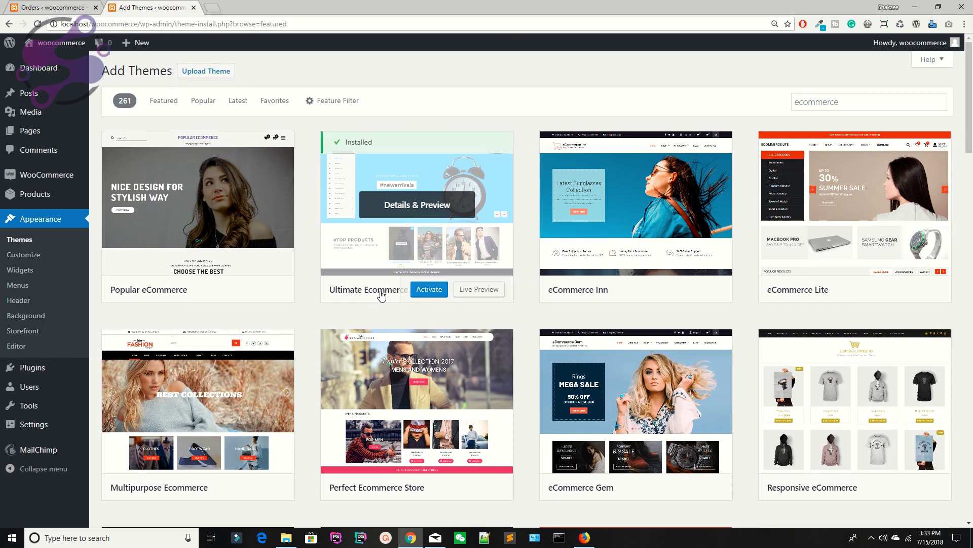
Activate the Ultimate Ecommerce Shop theme.
click(417, 288)
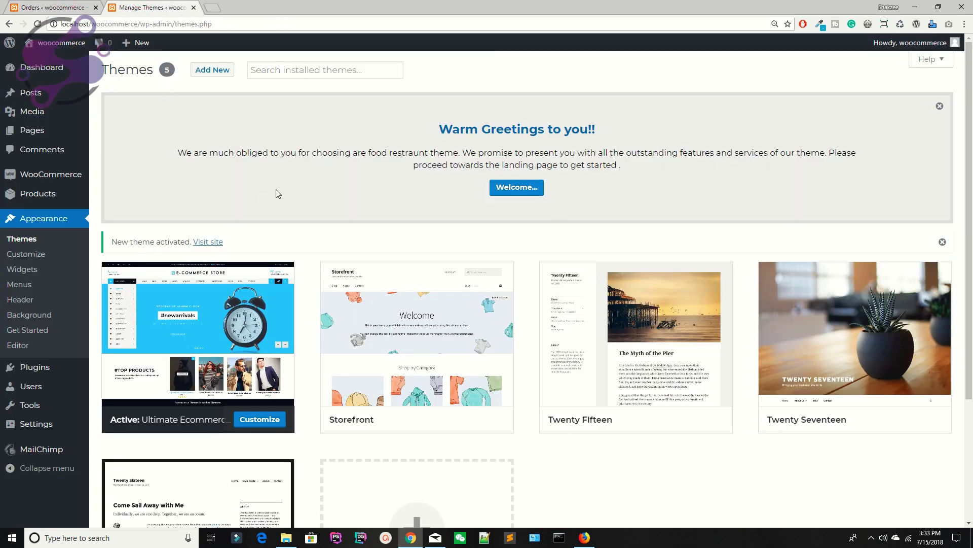
scroll(276, 190, down, 2)
scroll(274, 190, up, 2)
Read through the theme's Get Started welcome page (version 0.3.1), then go to the Plugins list.
click(510, 196)
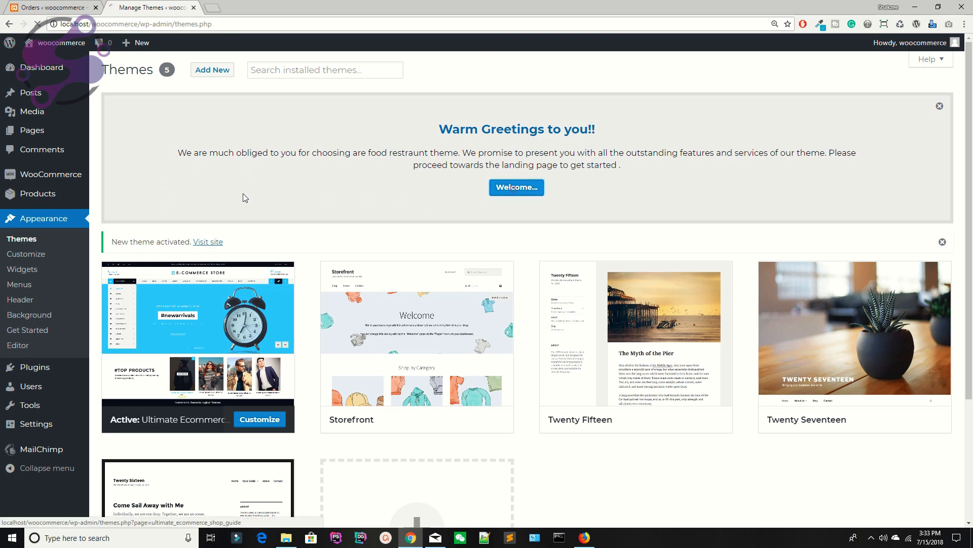
scroll(123, 217, down, 3)
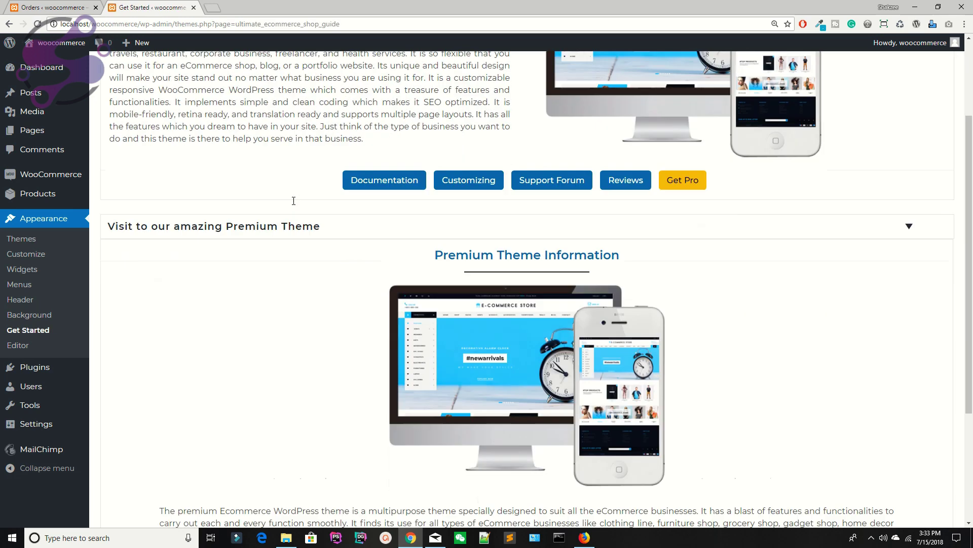
scroll(397, 158, up, 3)
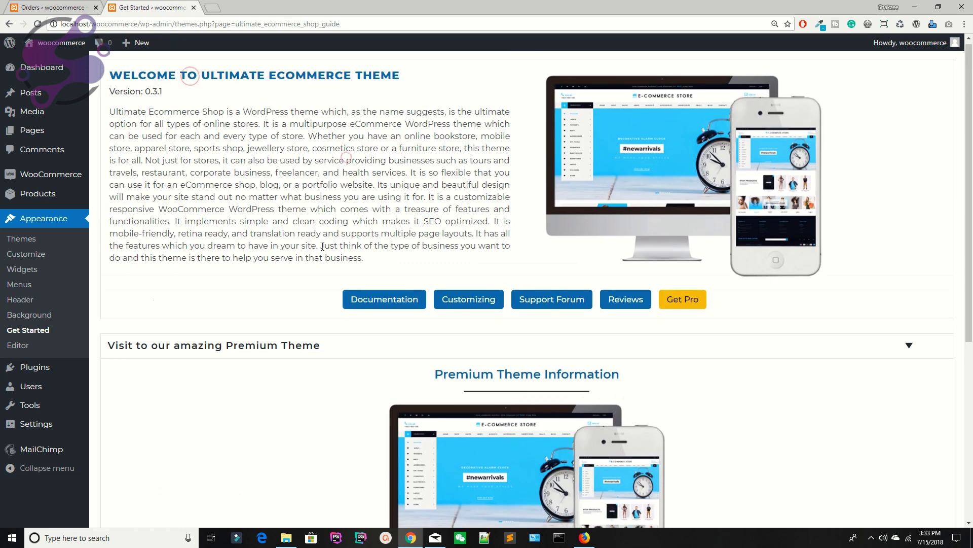
scroll(349, 160, down, 3)
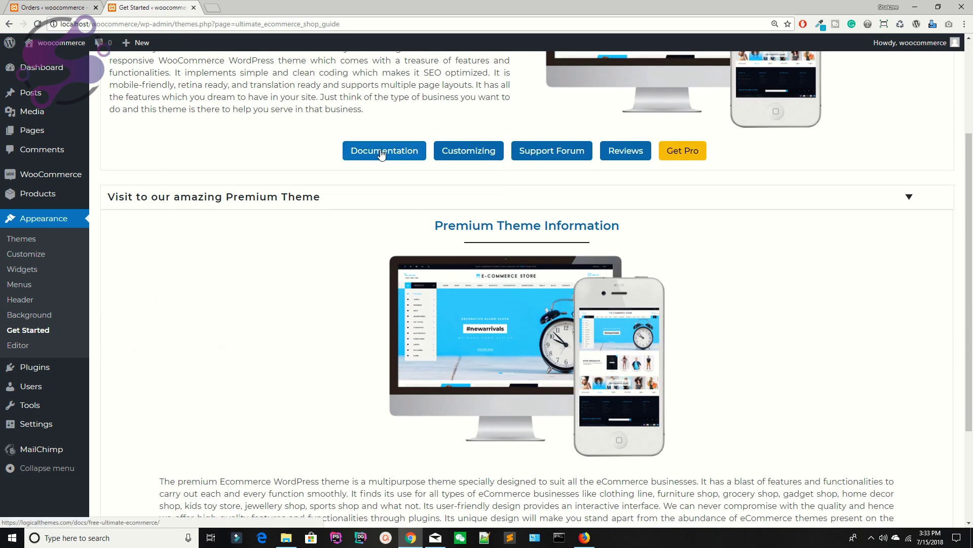
scroll(382, 156, down, 3)
scroll(383, 155, up, 4)
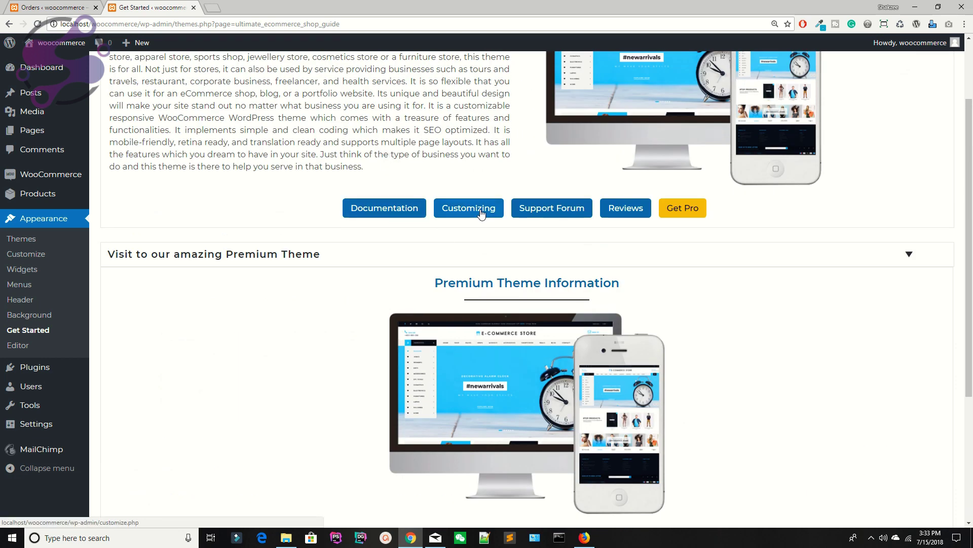
scroll(215, 246, up, 2)
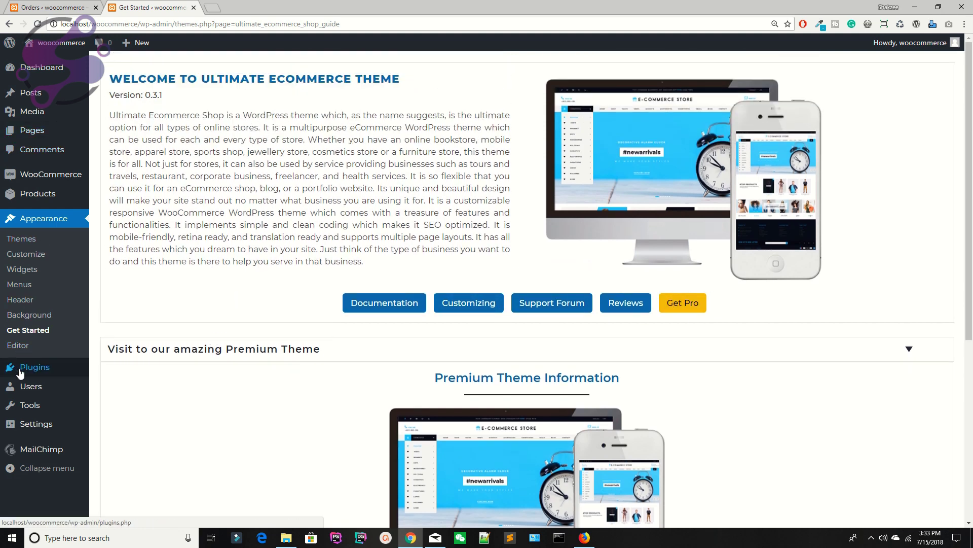
click(53, 371)
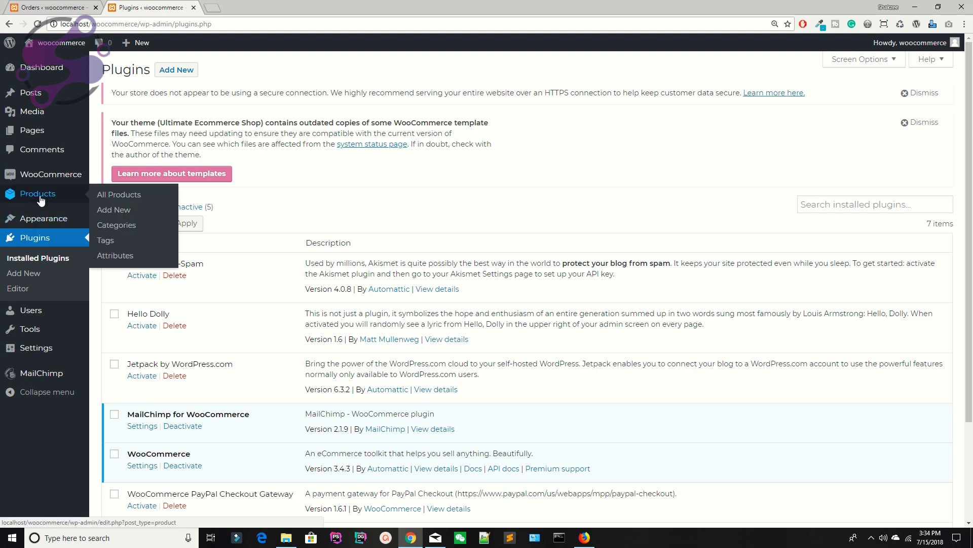
Go to Themes > Add New and search the directory for 'ecommerce'.
click(118, 194)
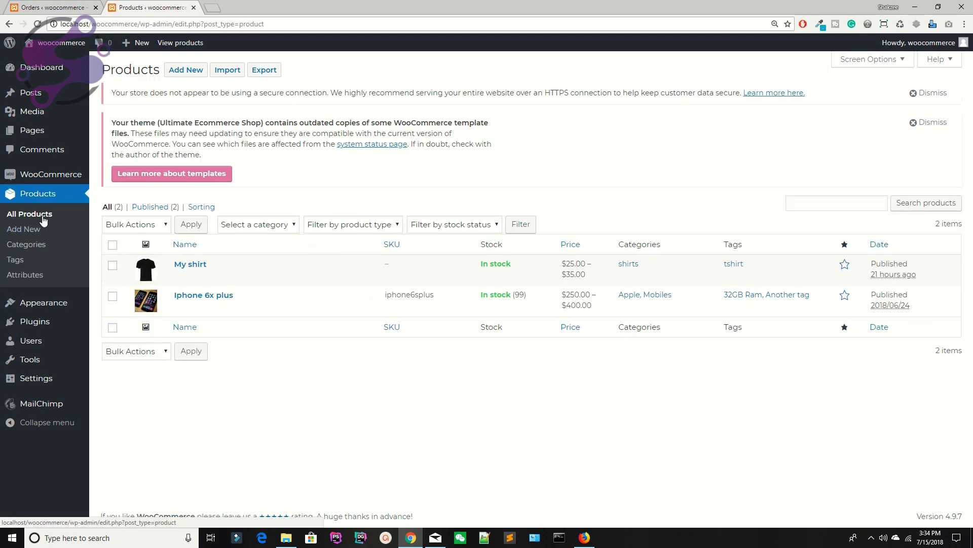
click(110, 306)
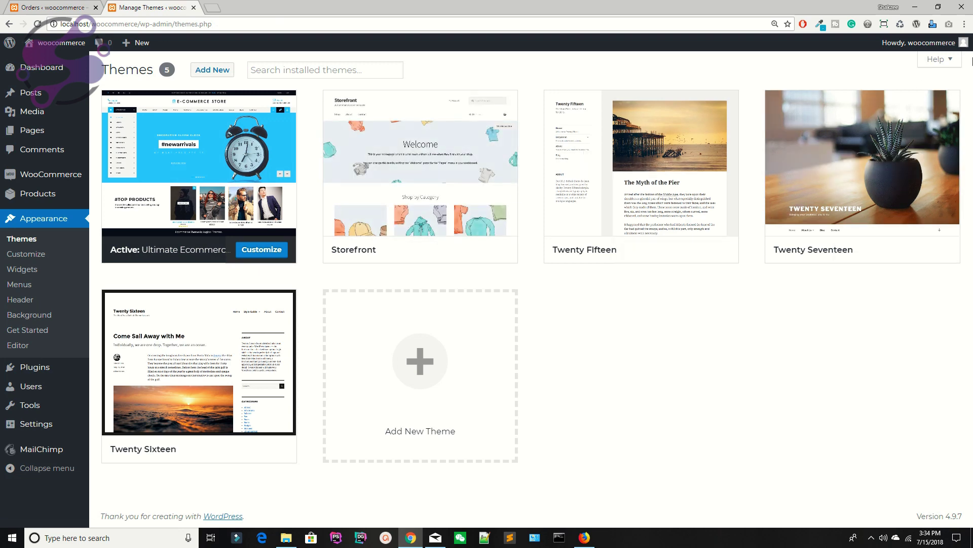
click(212, 70)
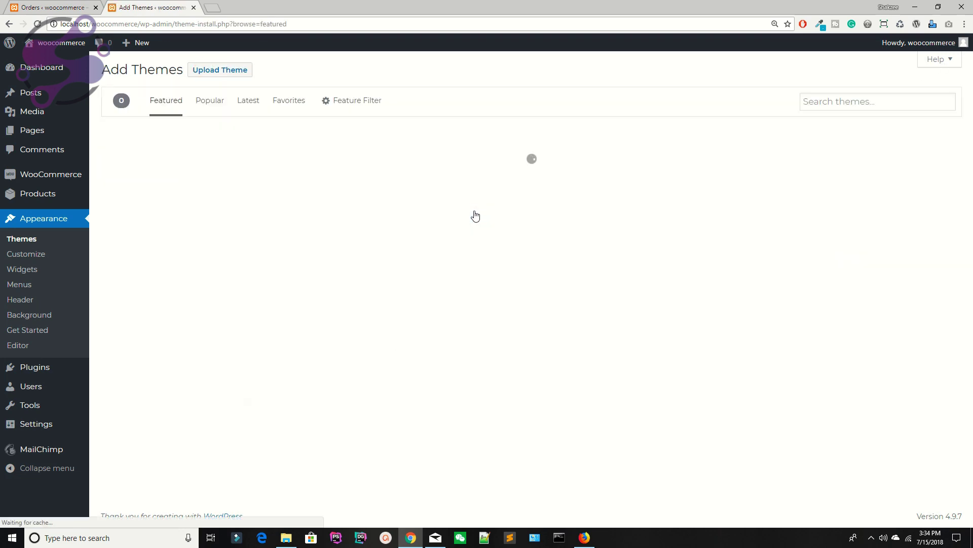
click(857, 102)
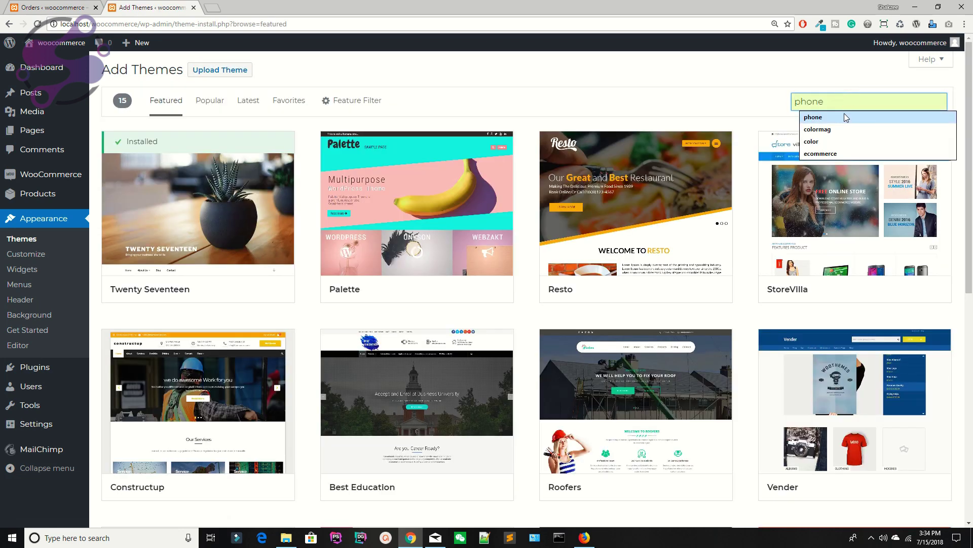
text(ecommerce3)
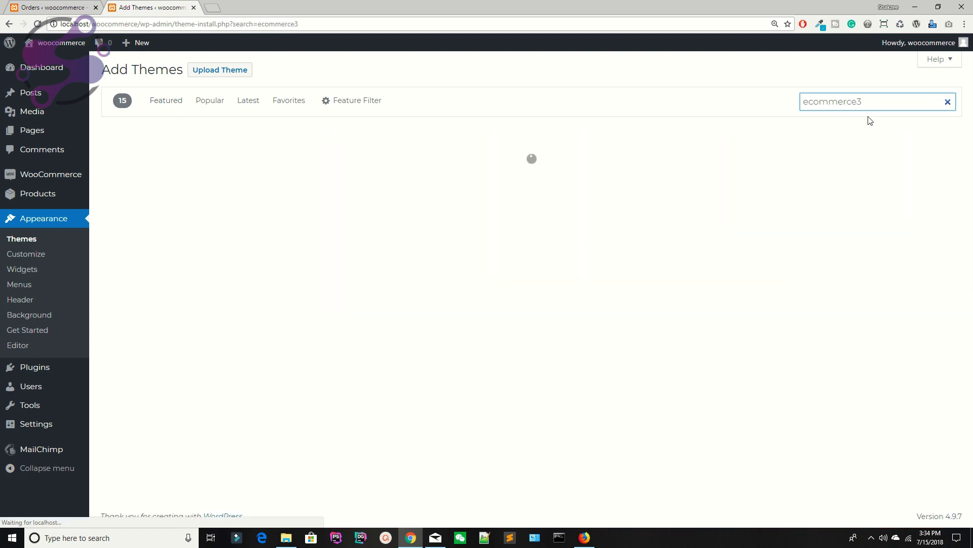
key(BackSpace)
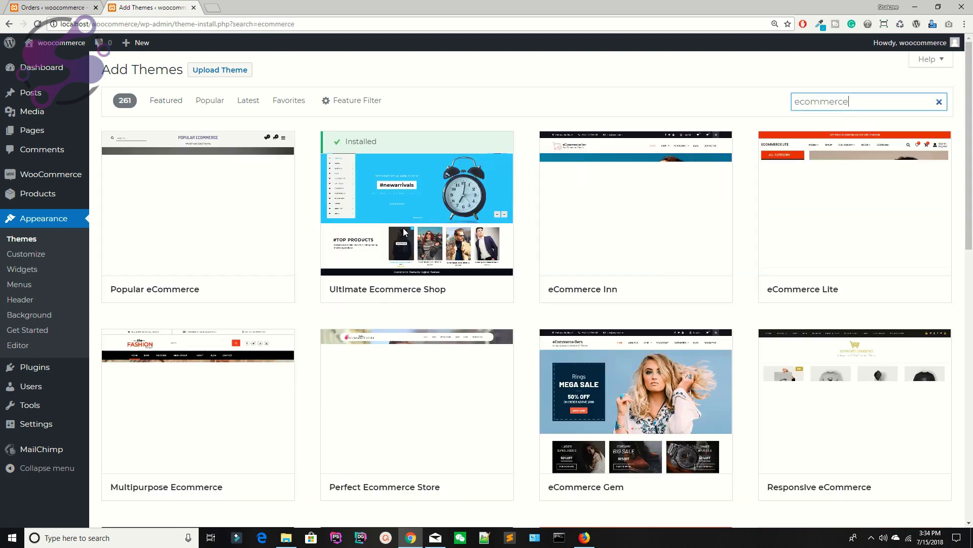
Install the VW Ecommerce Shop theme from the results and activate it.
scroll(406, 232, down, 5)
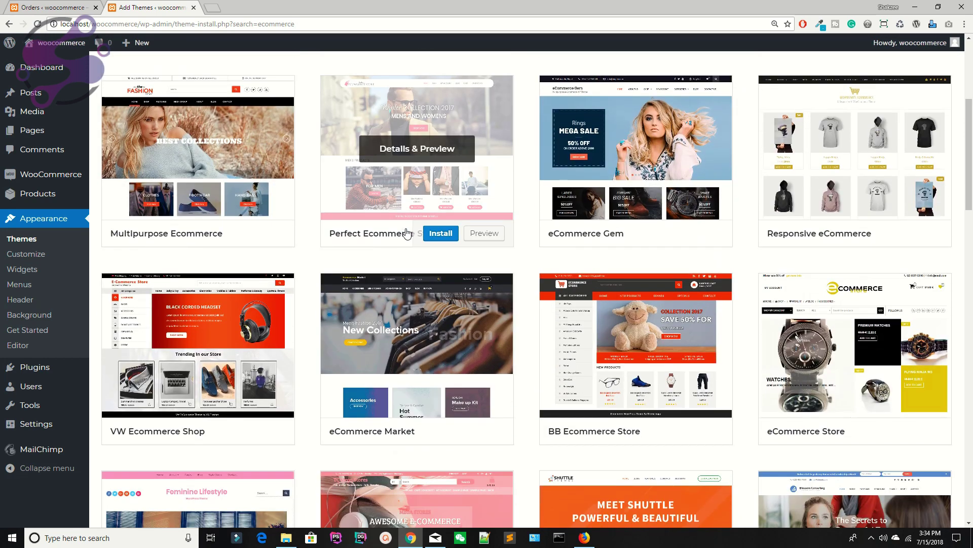
scroll(405, 232, down, 1)
scroll(405, 233, down, 2)
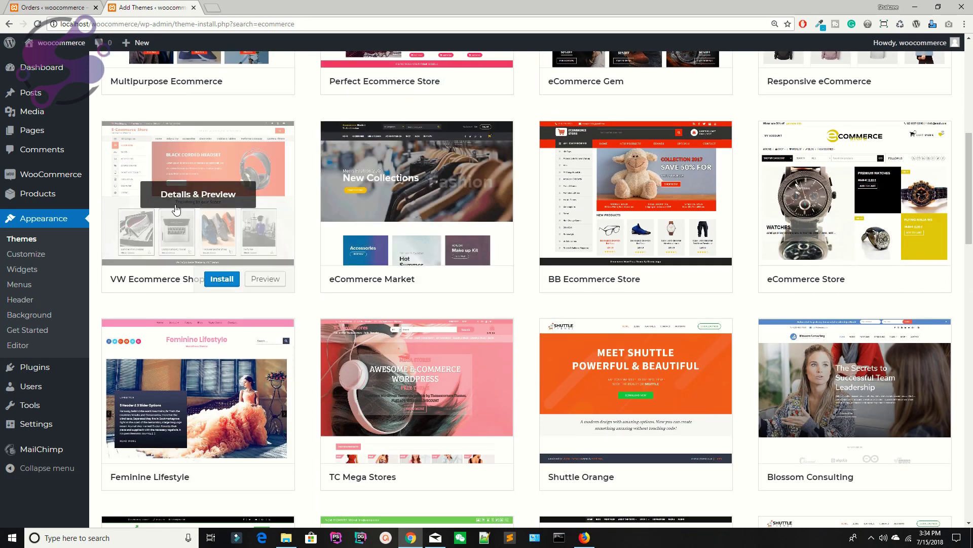
click(217, 280)
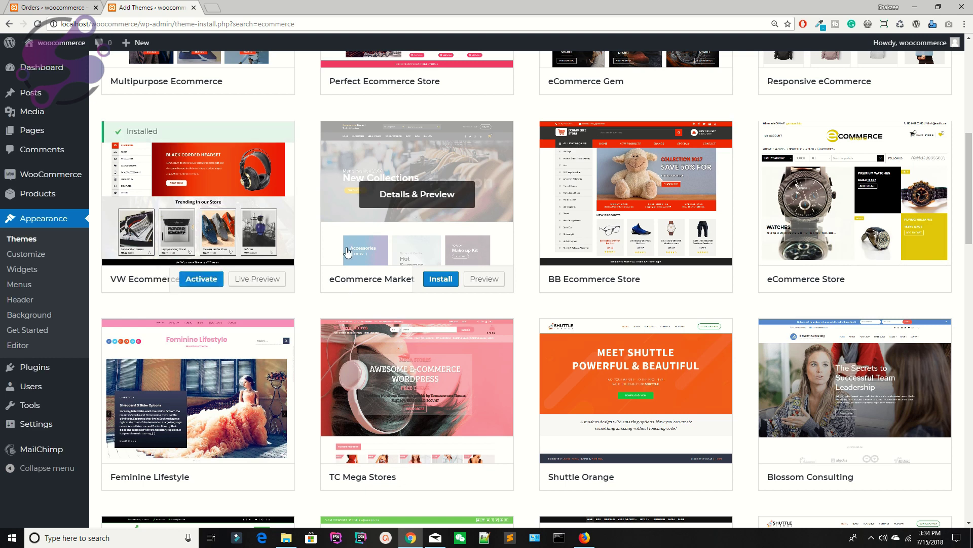
click(280, 285)
scroll(281, 285, up, 4)
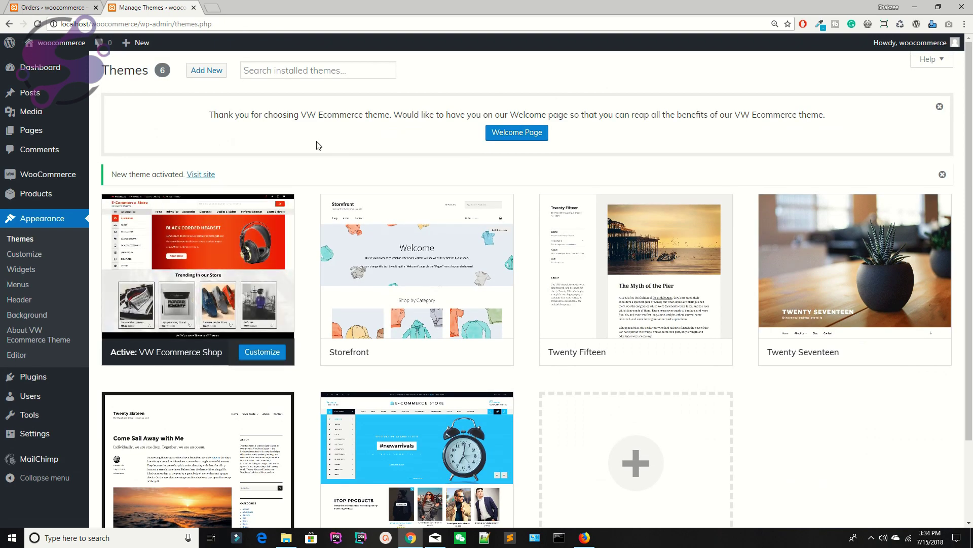
Open the storefront via Visit Store in a new tab and switch to it.
click(70, 10)
click(153, 7)
mouse_move(61, 43)
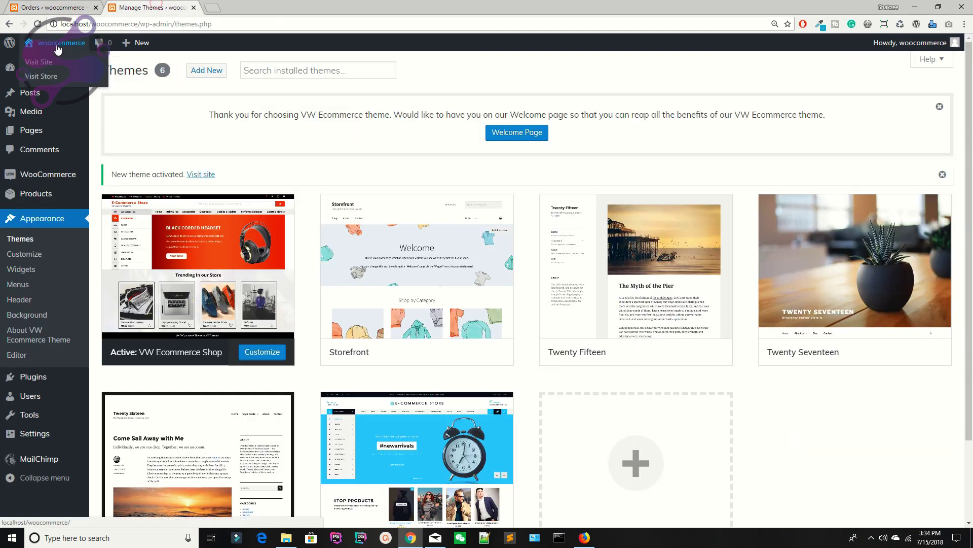
right_click(34, 80)
click(77, 89)
key(ctrl+Tab)
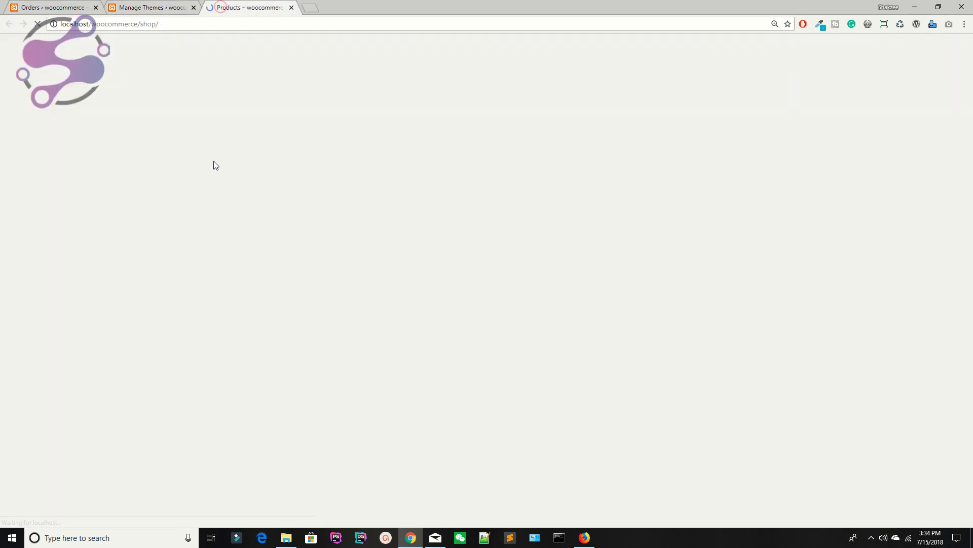
View the storefront's Shop page in the new theme, then return to the Themes tab.
scroll(293, 233, down, 2)
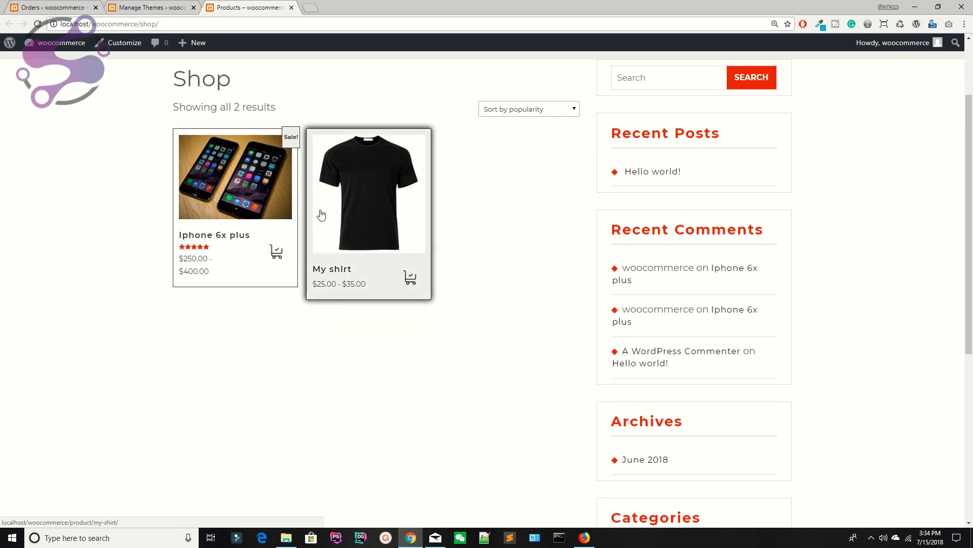
scroll(340, 205, up, 2)
click(775, 148)
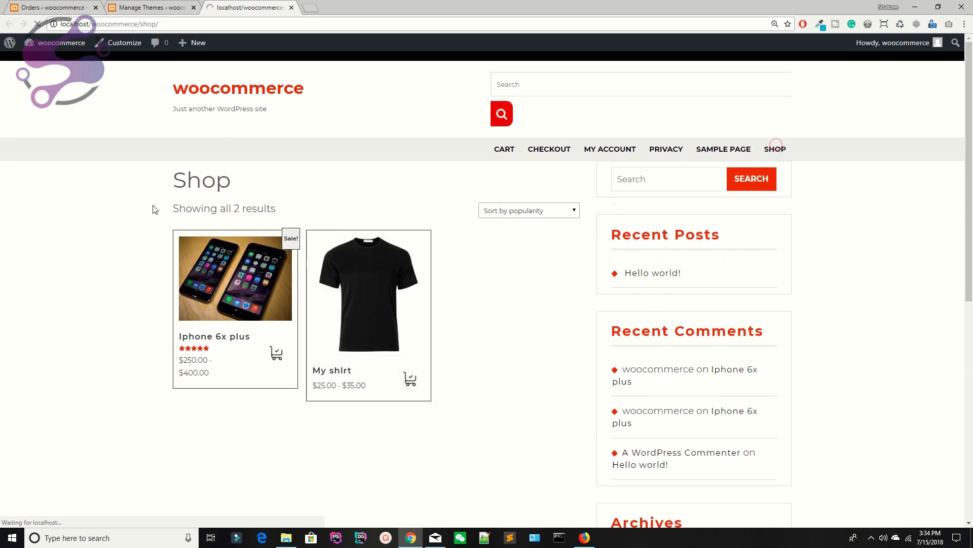
click(172, 12)
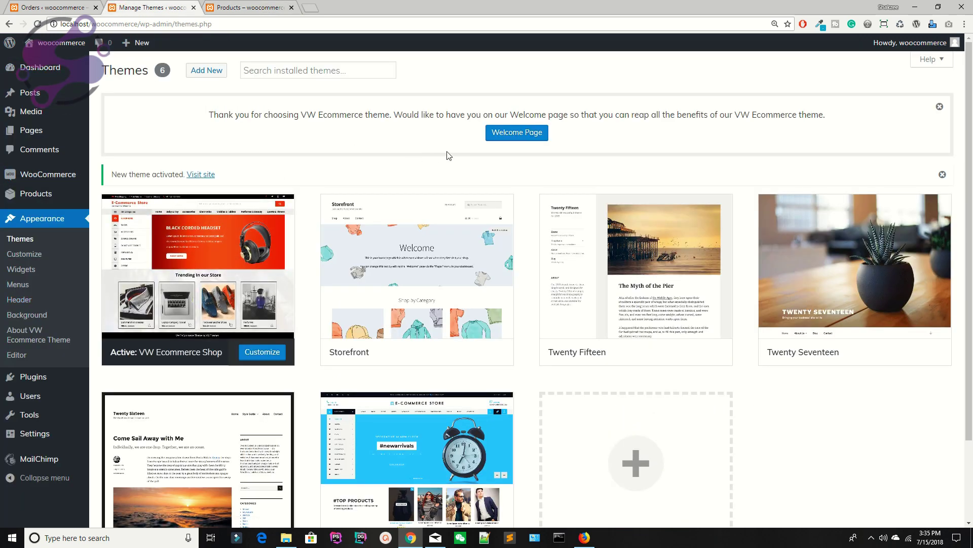
Open the VW Ecommerce Shop welcome page from the activation notice and skim it.
click(518, 136)
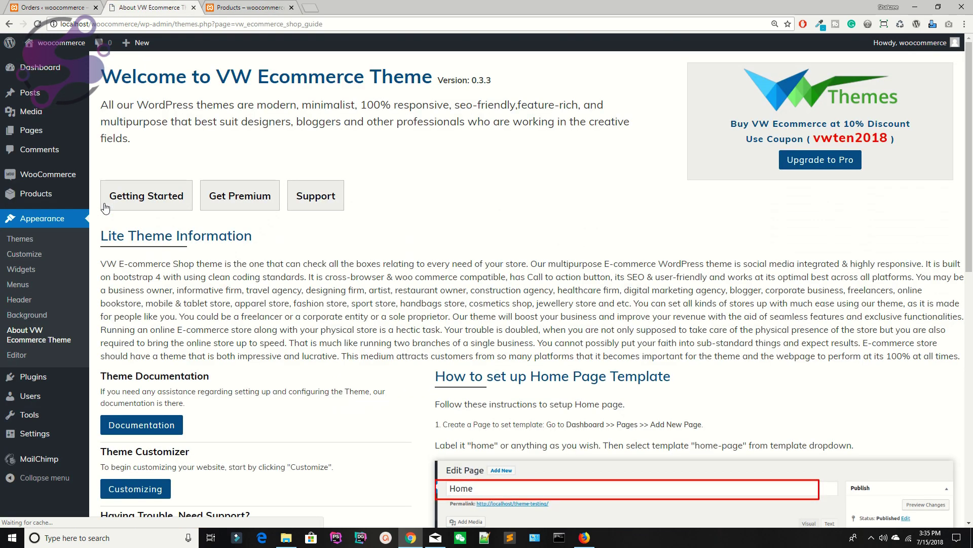
drag(147, 76, 326, 77)
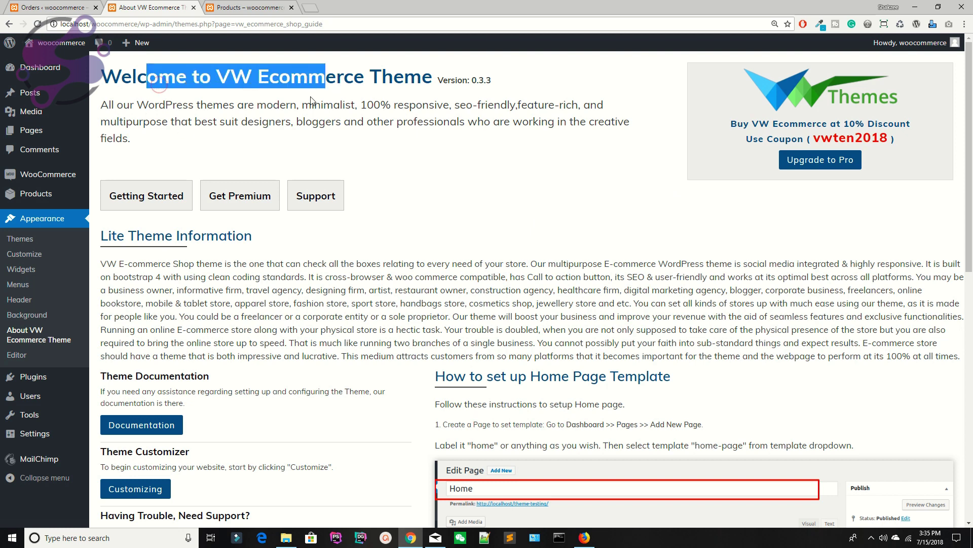
scroll(292, 170, down, 3)
scroll(292, 170, down, 3)
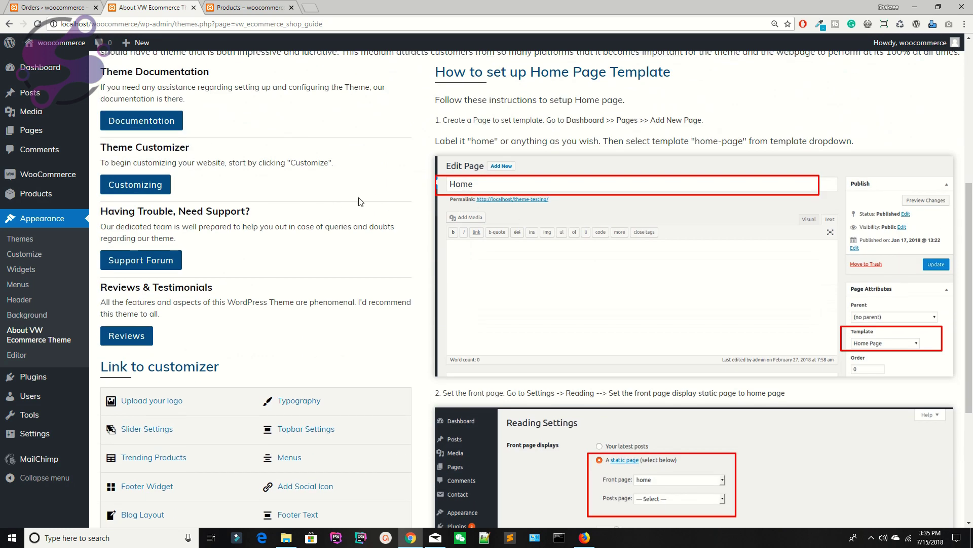
scroll(360, 202, up, 3)
Open the theme documentation in a new tab, bring it into the main window, and close the store tab.
right_click(113, 274)
click(152, 290)
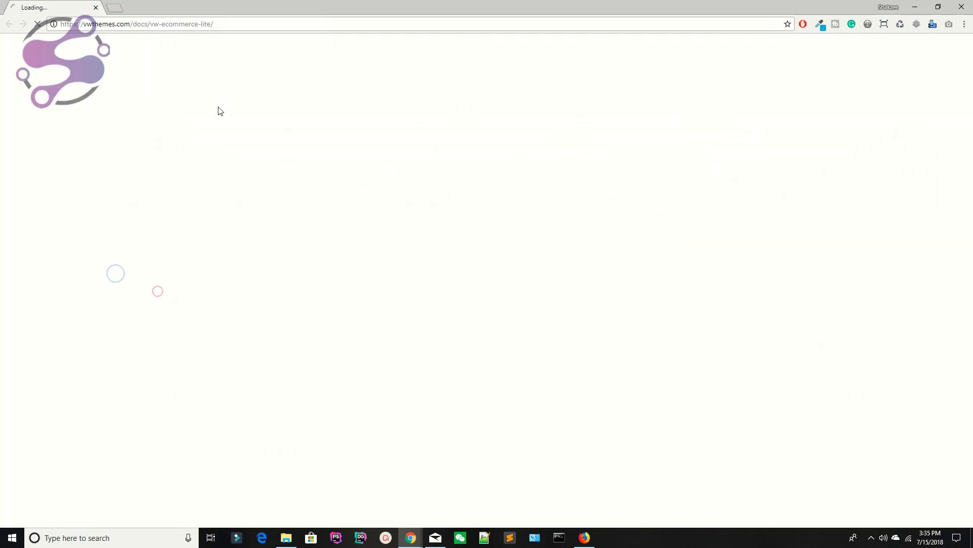
drag(51, 7, 383, 5)
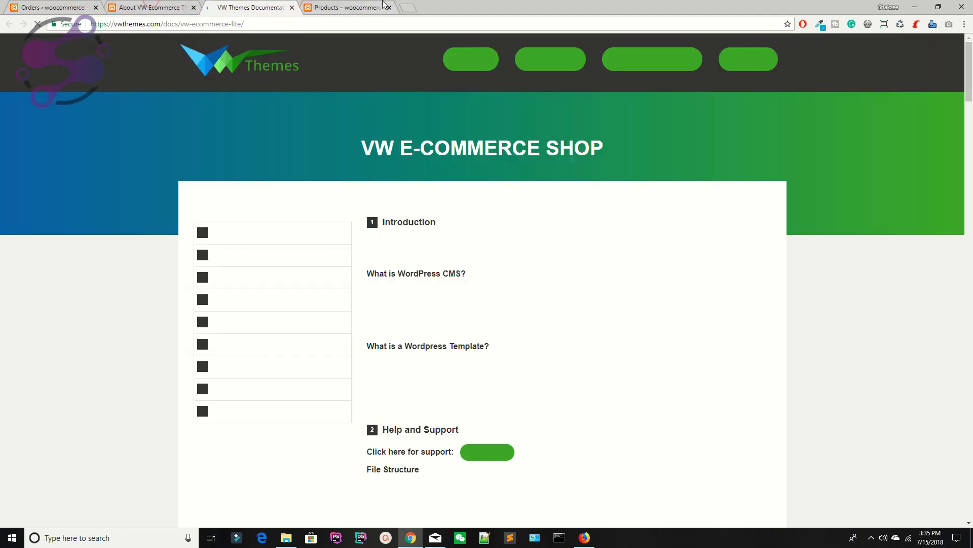
click(375, 6)
click(389, 7)
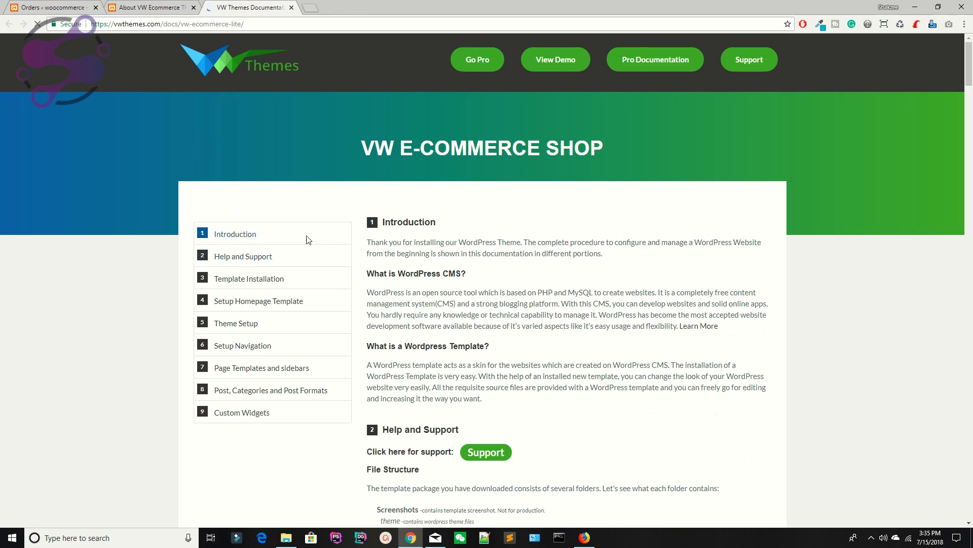
Scroll the documentation to the Setup Homepage Template and slider steps, selecting 'slide1'.
scroll(480, 262, down, 14)
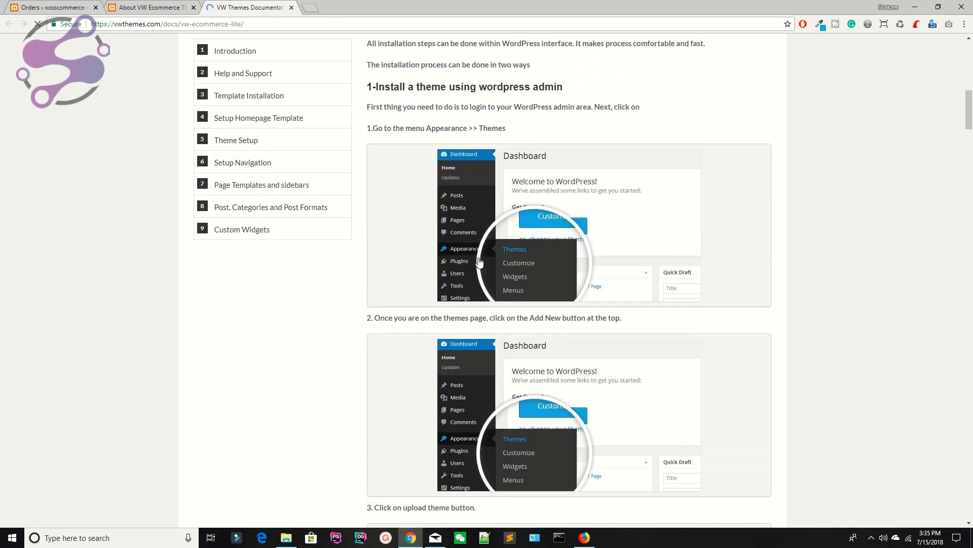
scroll(479, 261, down, 8)
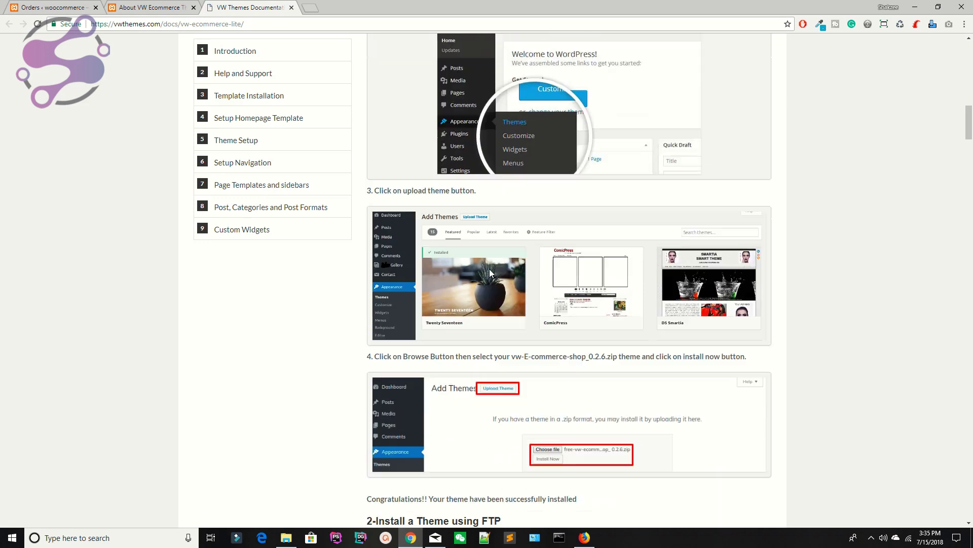
scroll(480, 269, down, 15)
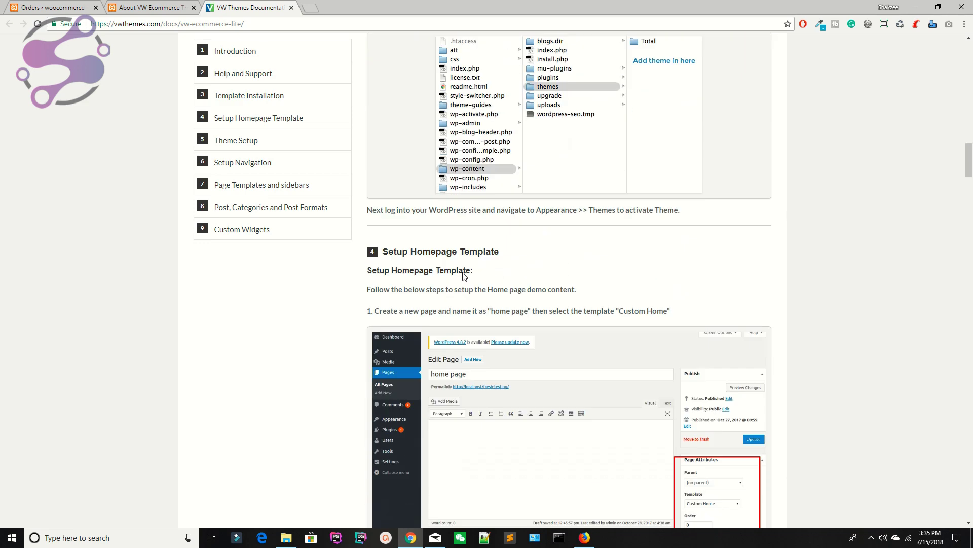
scroll(425, 268, down, 15)
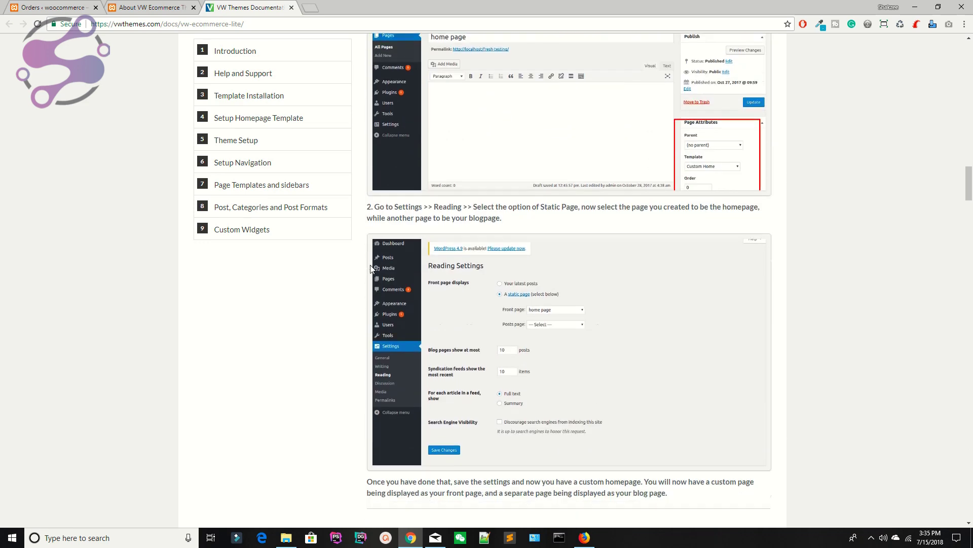
scroll(426, 269, up, 9)
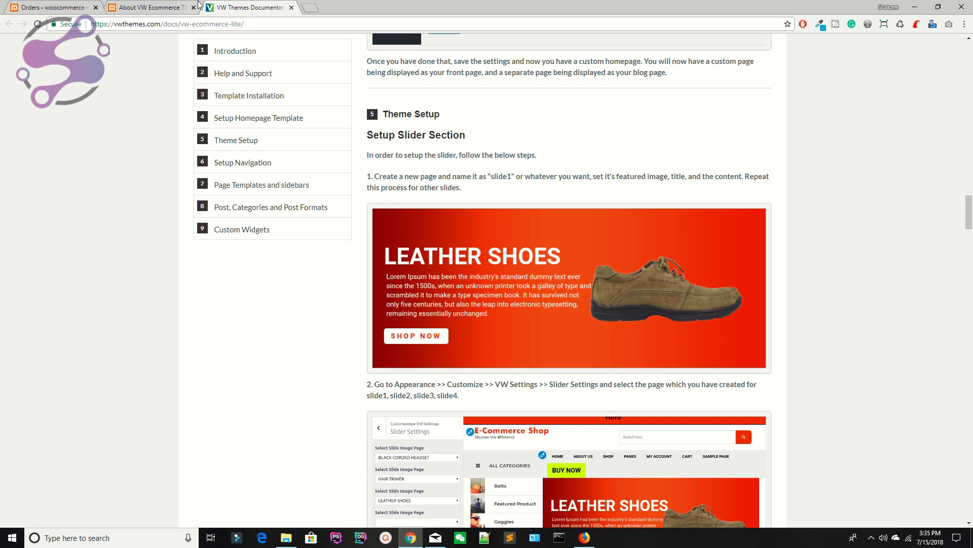
click(163, 6)
key(ctrl+Tab)
scroll(328, 335, up, 3)
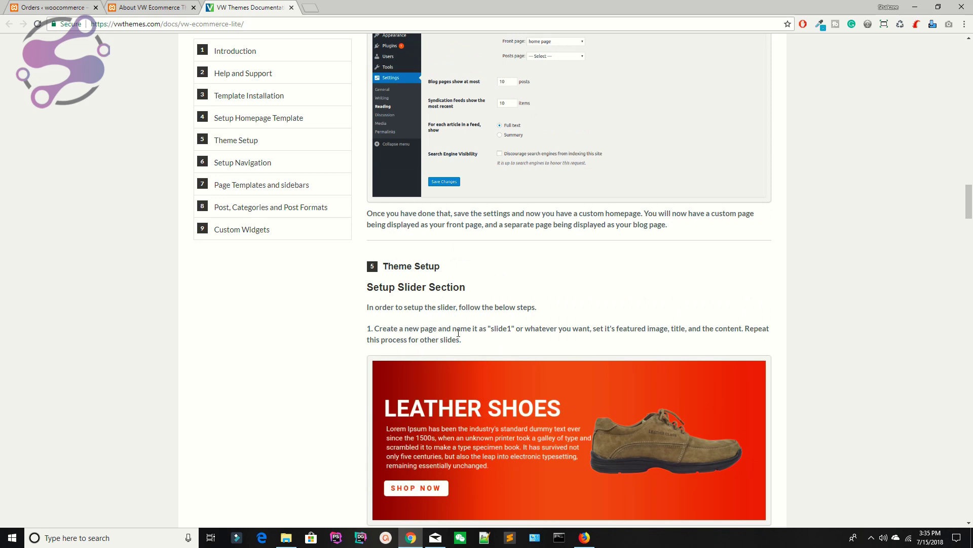
double_click(504, 329)
Back on the About VW Ecommerce page, find 'DEMO' with Ctrl+F.
click(147, 7)
scroll(76, 219, up, 4)
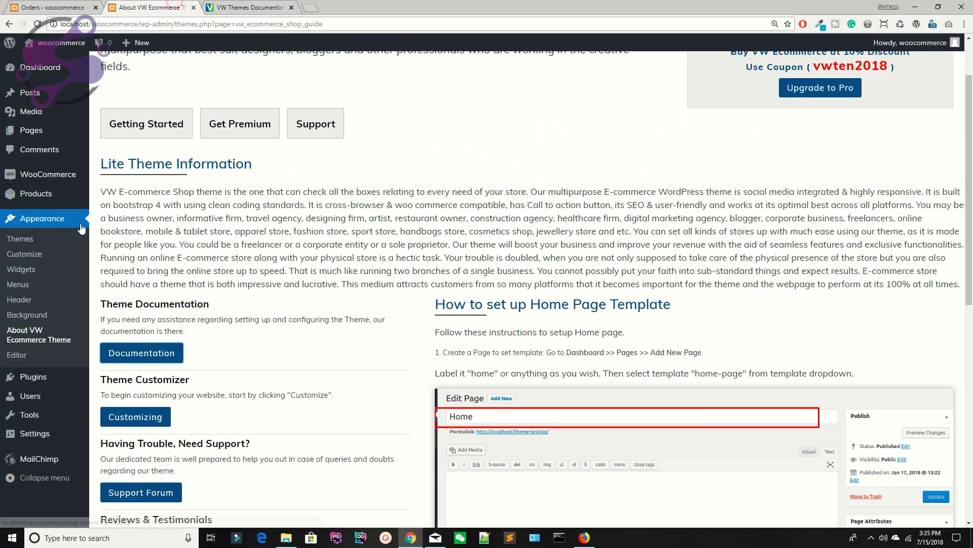
scroll(76, 219, down, 6)
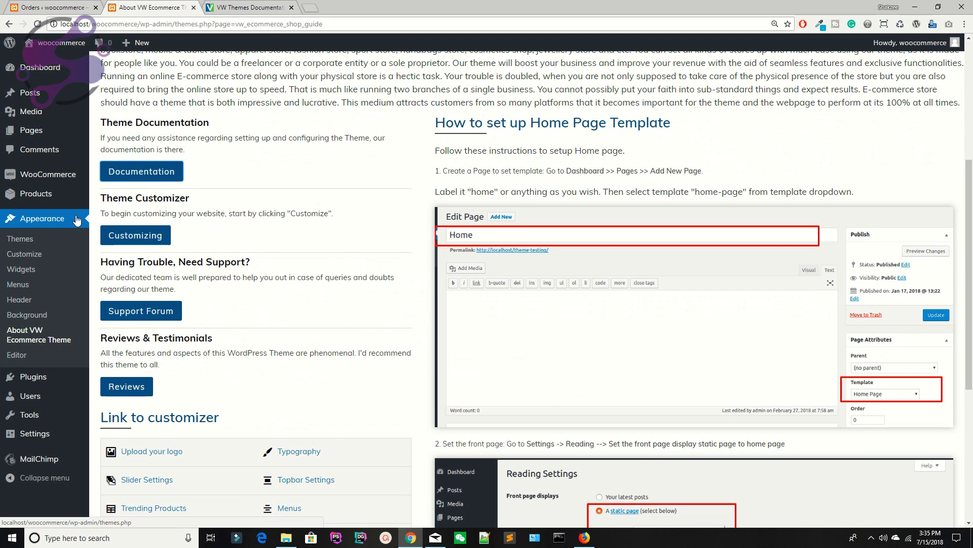
key(ctrl+f)
text(DEMO)
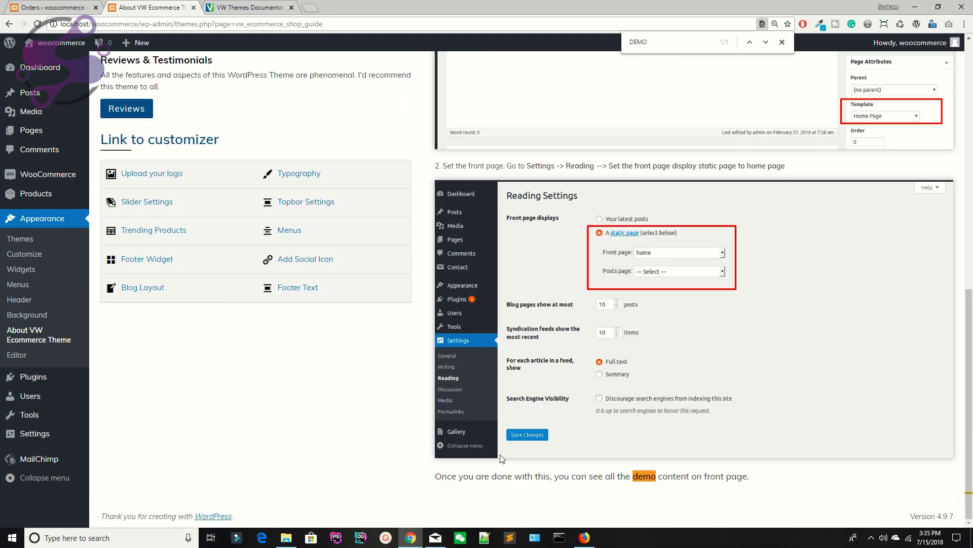
Open Pages > All Pages in a new tab and switch to it.
scroll(695, 481, up, 7)
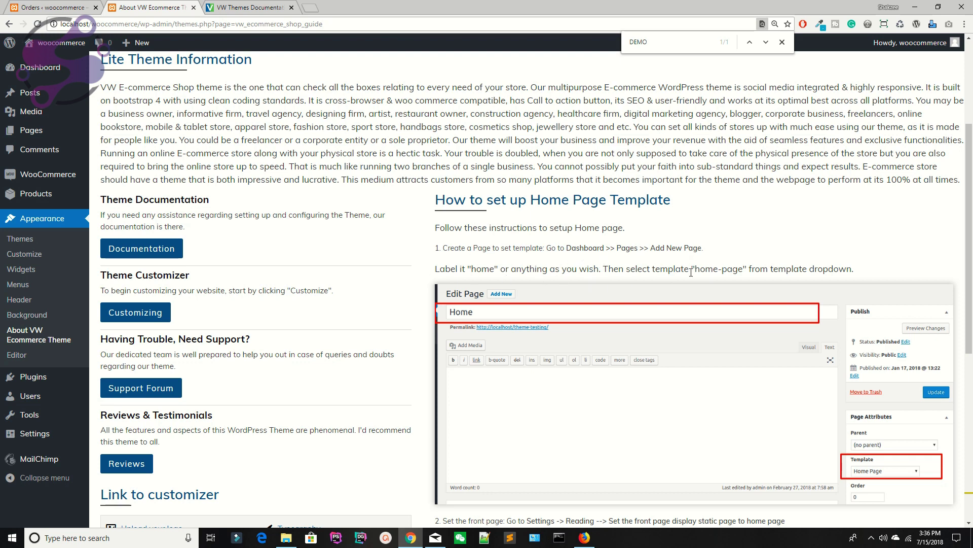
scroll(228, 290, up, 4)
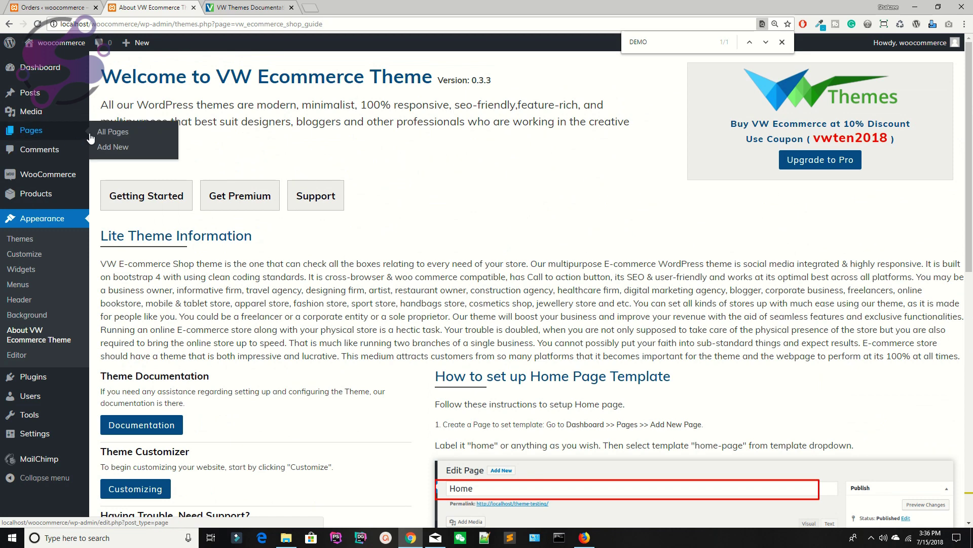
middle_click(113, 132)
key(ctrl+Tab)
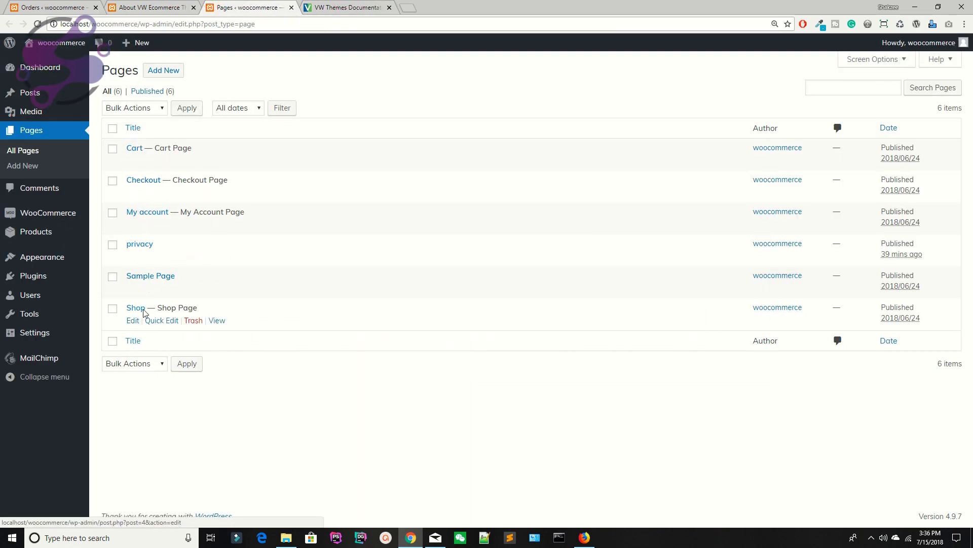
Create a new page titled 'Home' and assign it the Custom Home template.
click(163, 73)
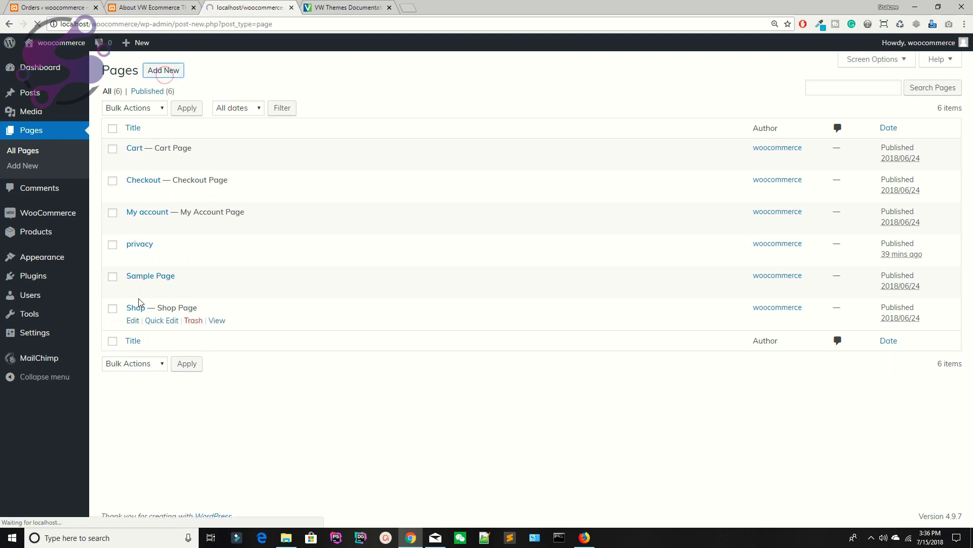
text(hoME)
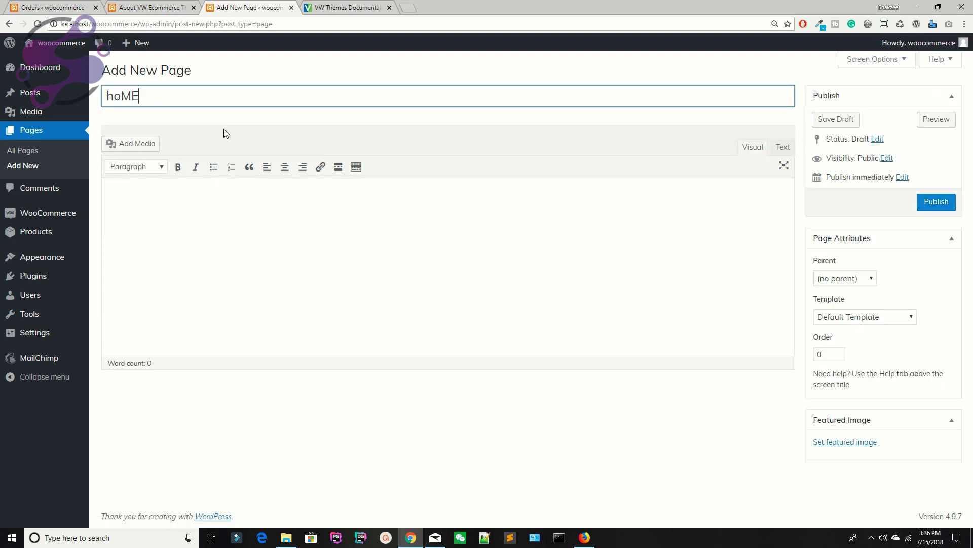
key(BackSpace)
key(BackSpace)
key(BackSpace)
key(BackSpace)
text(Home)
click(854, 319)
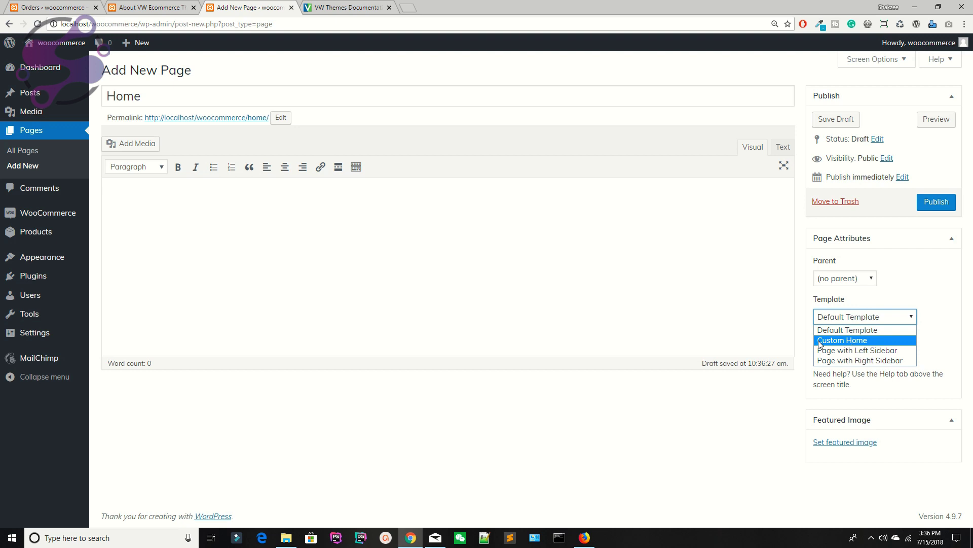
click(840, 341)
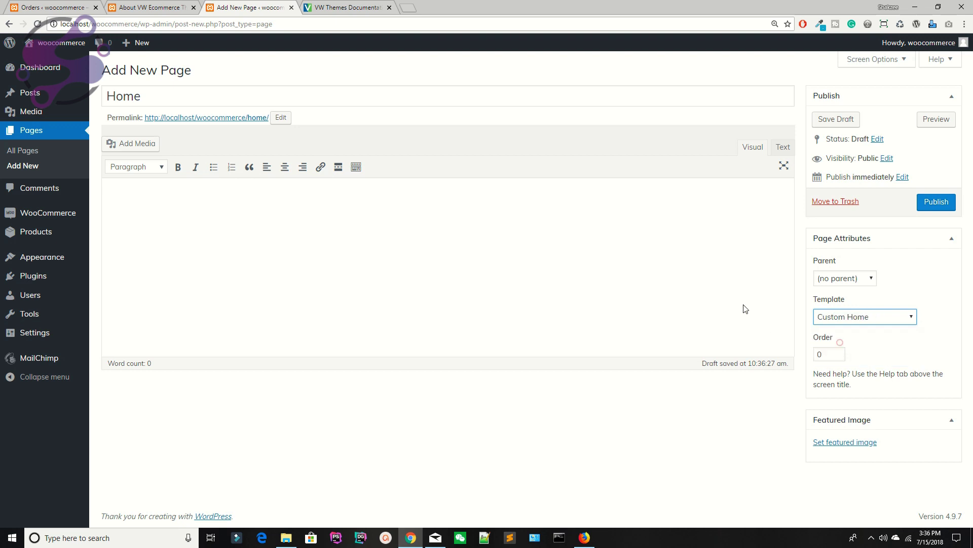
click(893, 316)
click(846, 339)
Consult the theme's homepage setup guide in the other tab, then return to the Home page editor.
click(202, 4)
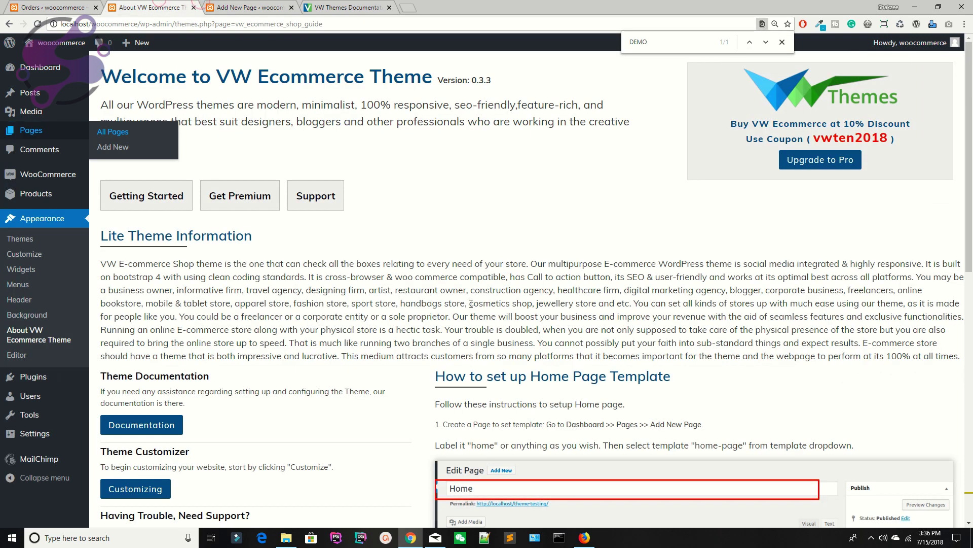
scroll(470, 303, down, 3)
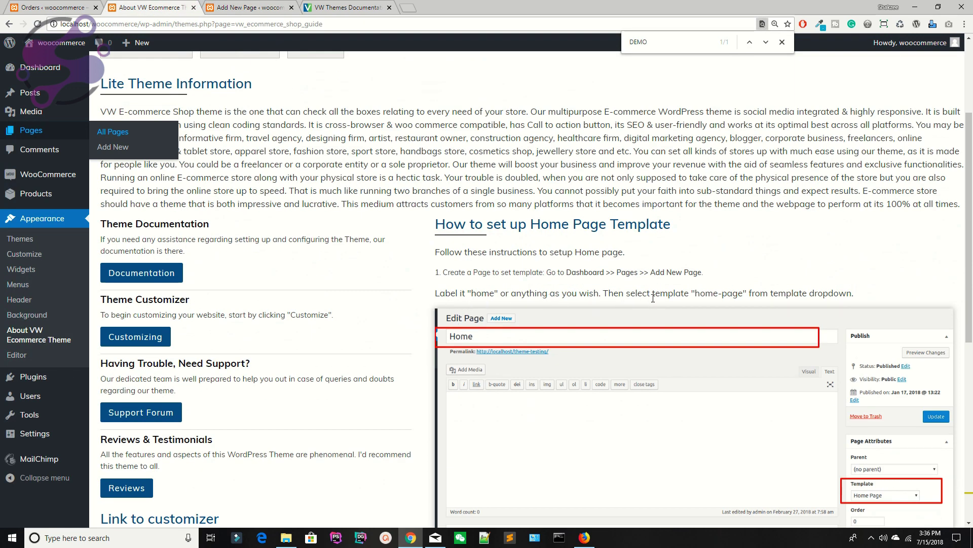
scroll(811, 303, down, 7)
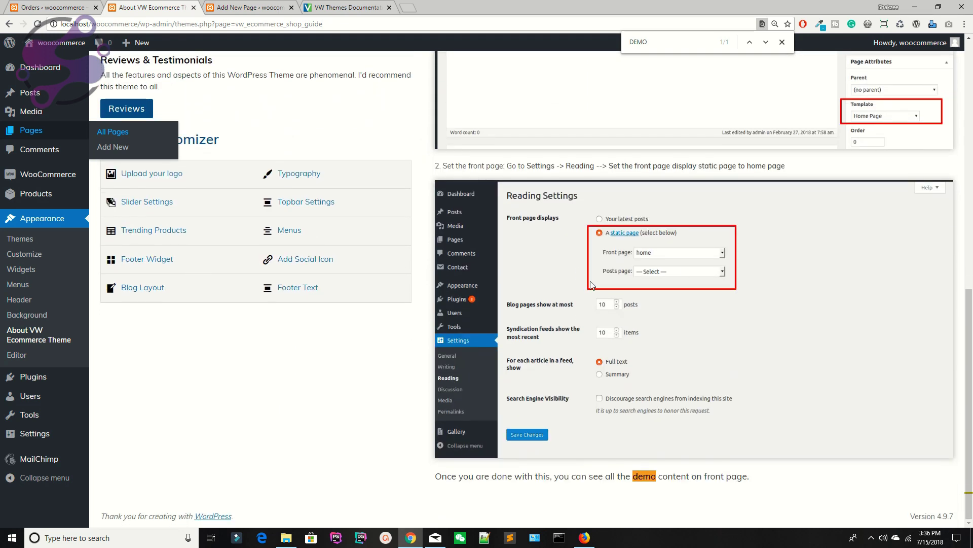
click(205, 5)
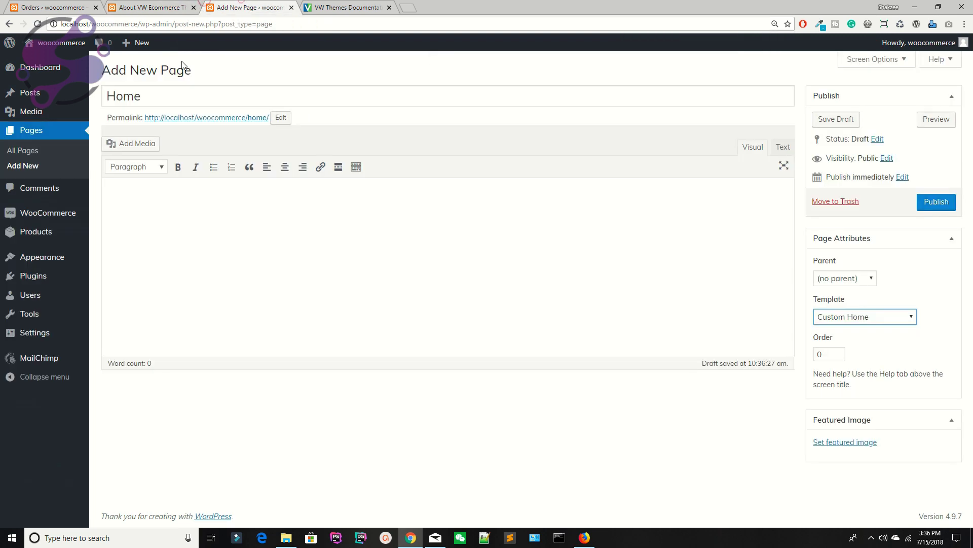
click(197, 6)
click(61, 7)
click(173, 4)
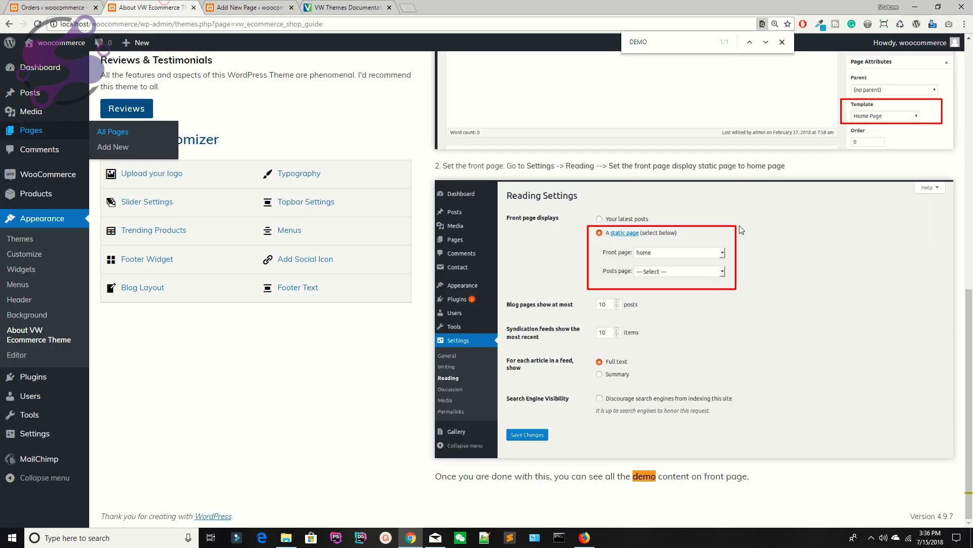
scroll(487, 274, up, 4)
click(273, 6)
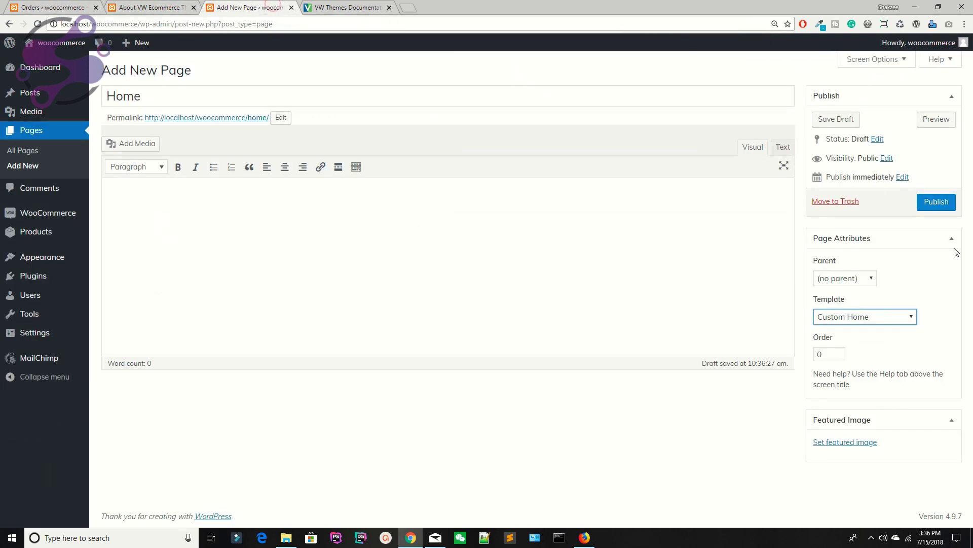
Publish the Home page and check the guide's next step about Settings.
click(935, 202)
click(167, 6)
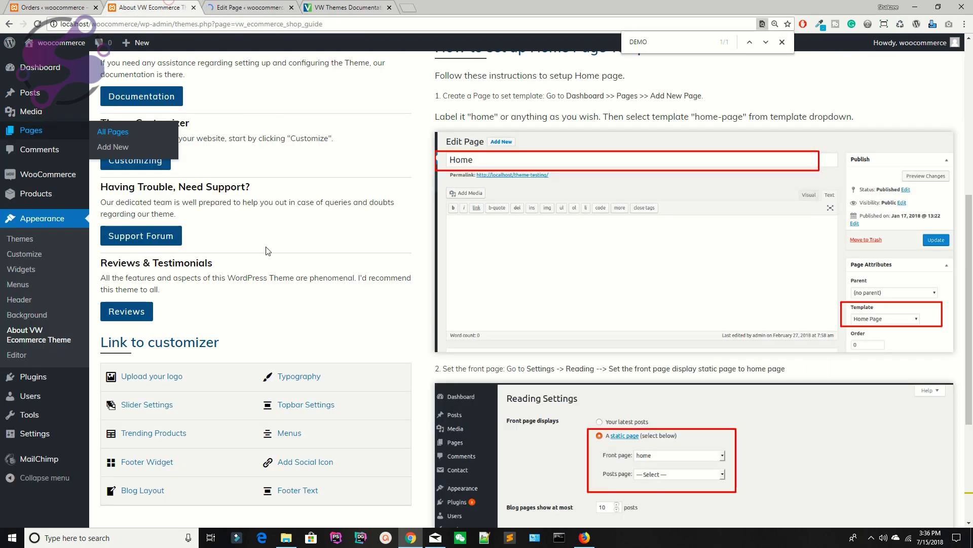
scroll(425, 298, down, 3)
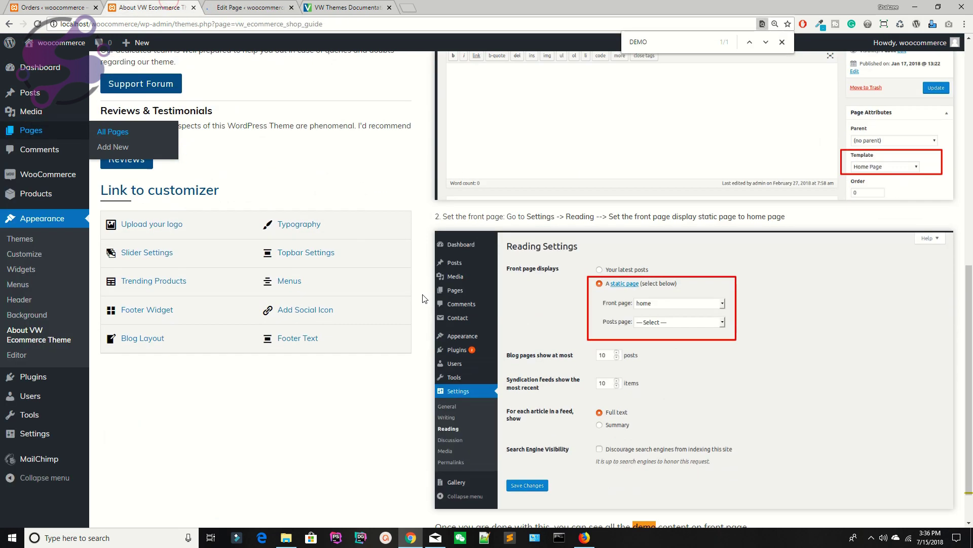
double_click(541, 217)
click(578, 217)
click(239, 7)
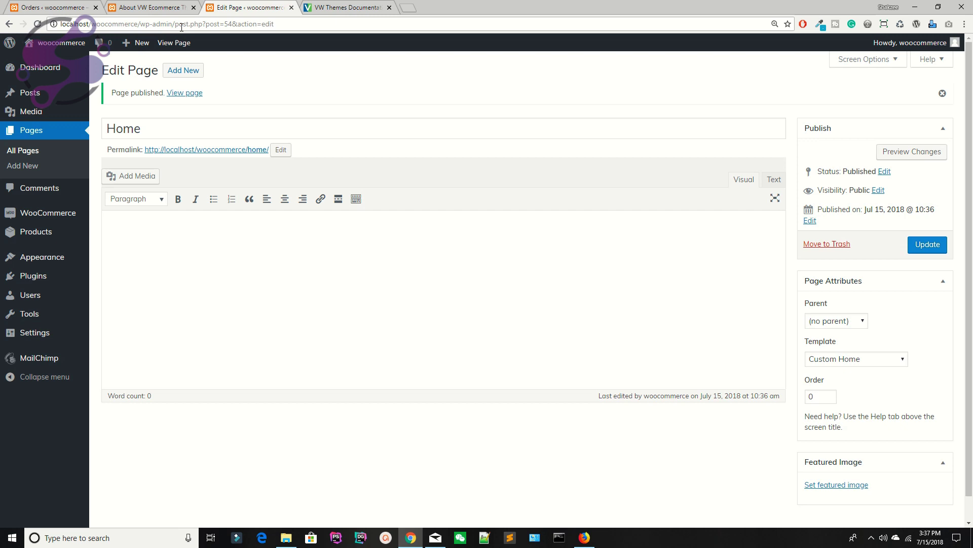
In Settings > Reading, set a static homepage of 'Home' and save the changes.
mouse_move(34, 333)
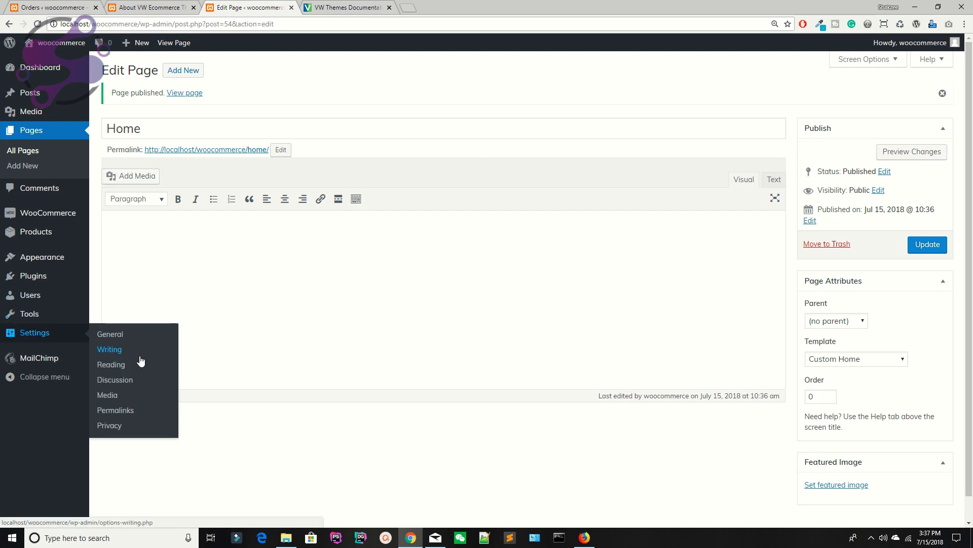
click(120, 369)
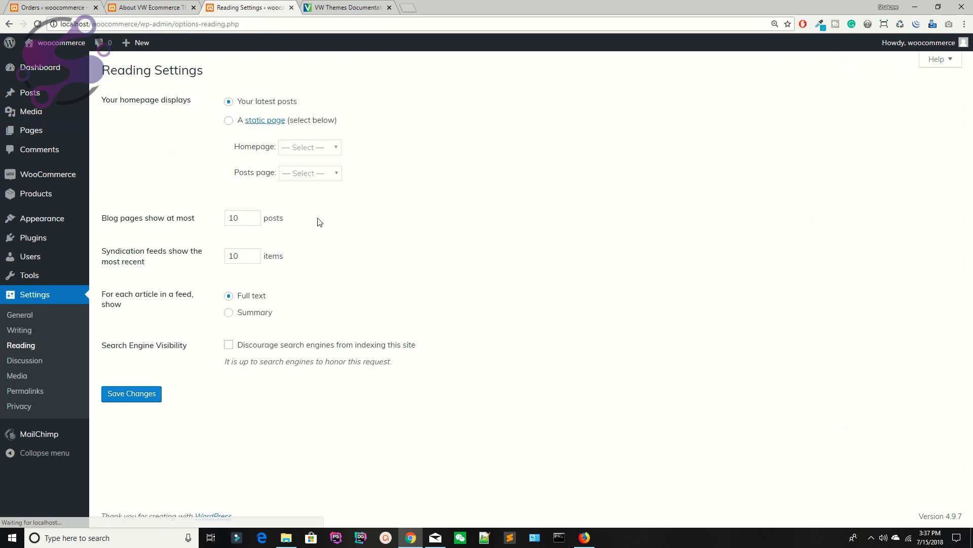
click(235, 123)
click(314, 148)
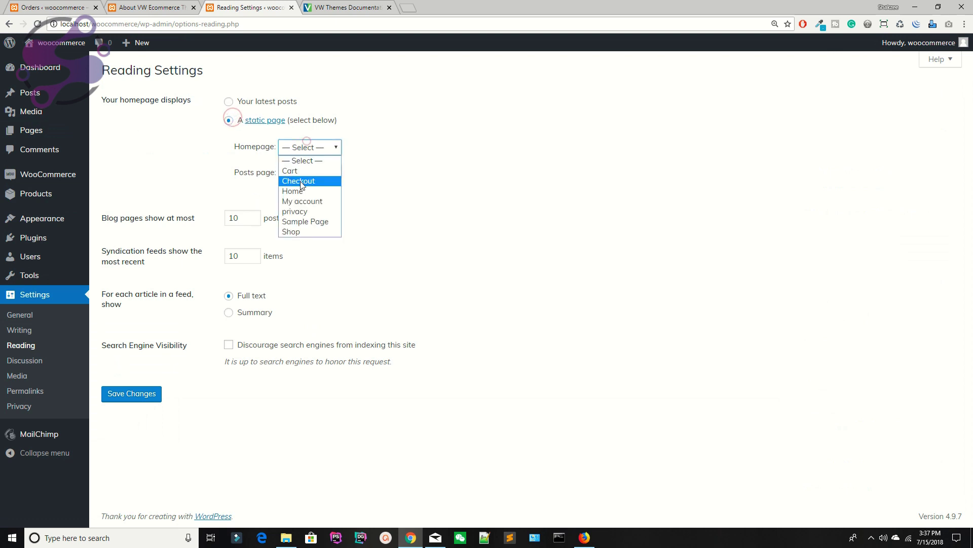
click(298, 193)
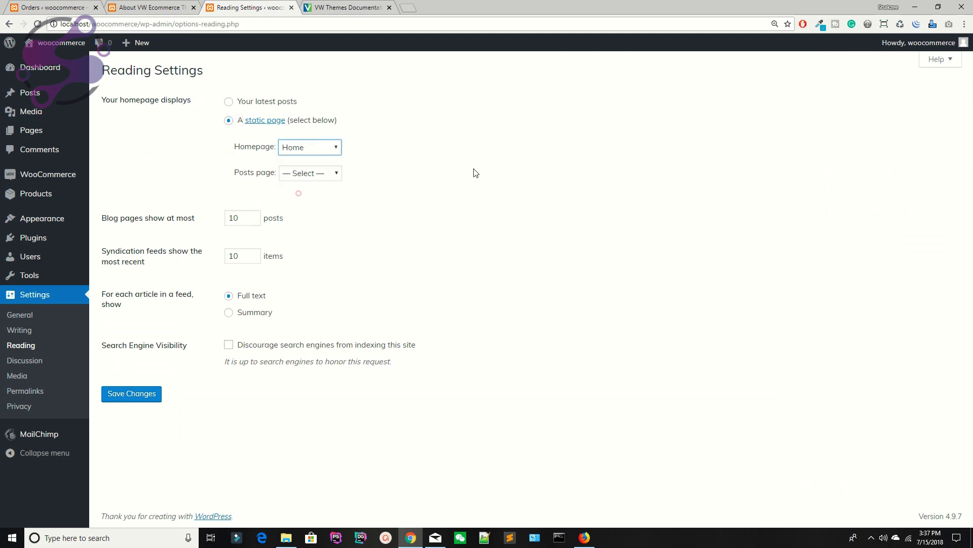
click(133, 398)
Open the live site in a new tab from the site-name menu.
click(348, 6)
click(239, 7)
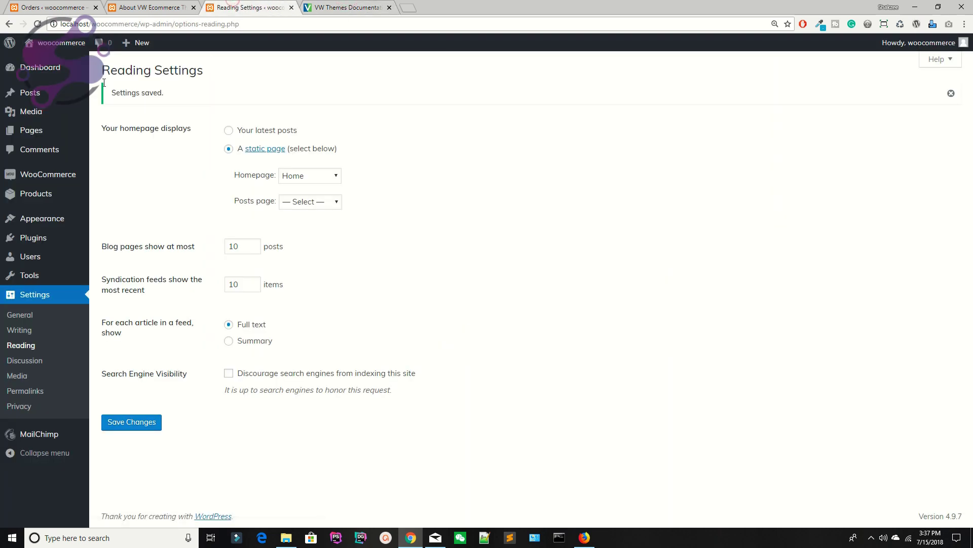
mouse_move(56, 42)
click(47, 63)
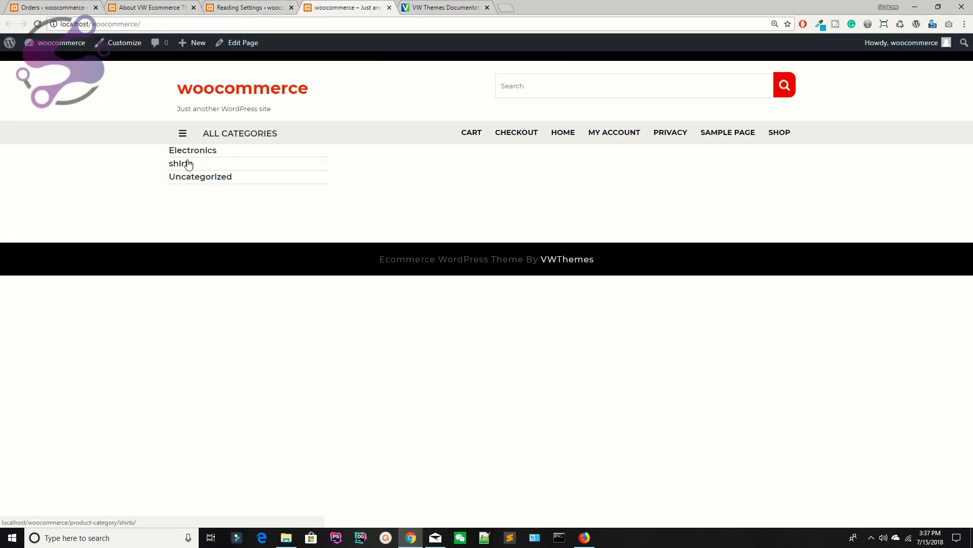
Switch to the VW Themes documentation and scroll to section 5 Theme Setup.
key(ctrl+Tab)
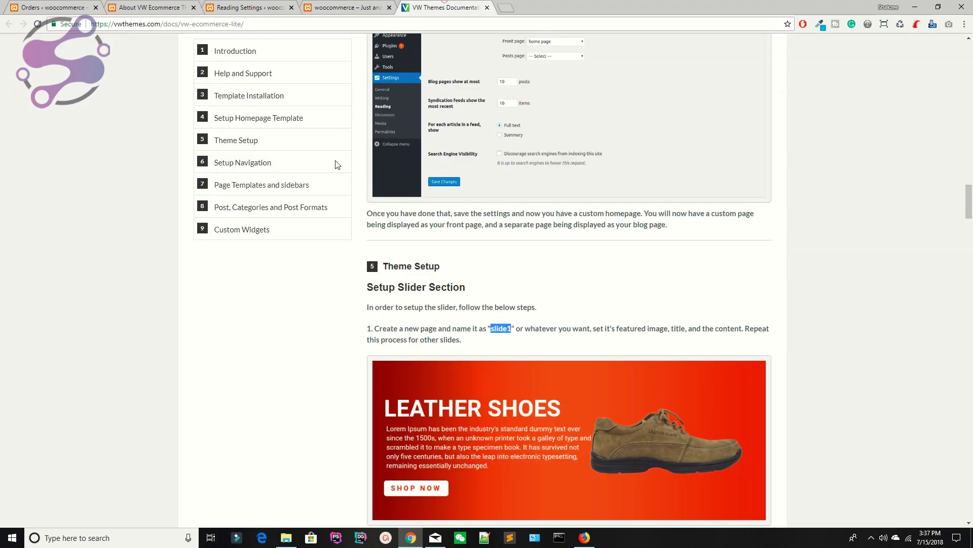
scroll(342, 162, up, 10)
scroll(342, 162, up, 15)
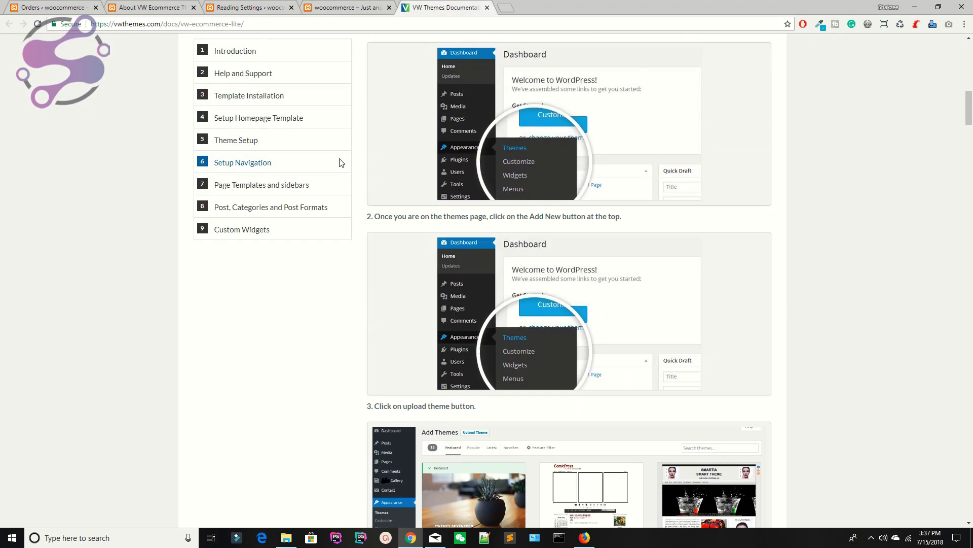
scroll(333, 158, up, 3)
scroll(332, 157, down, 2)
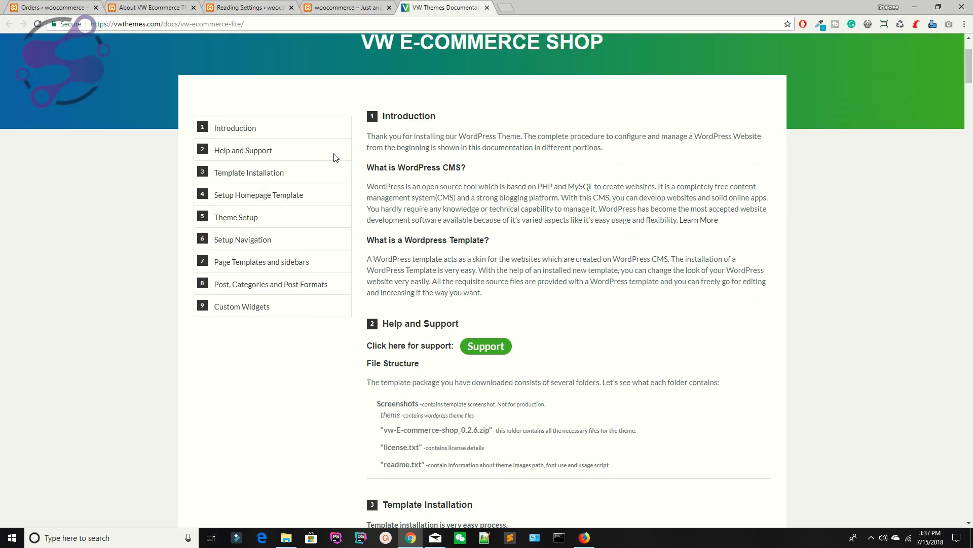
scroll(353, 175, down, 20)
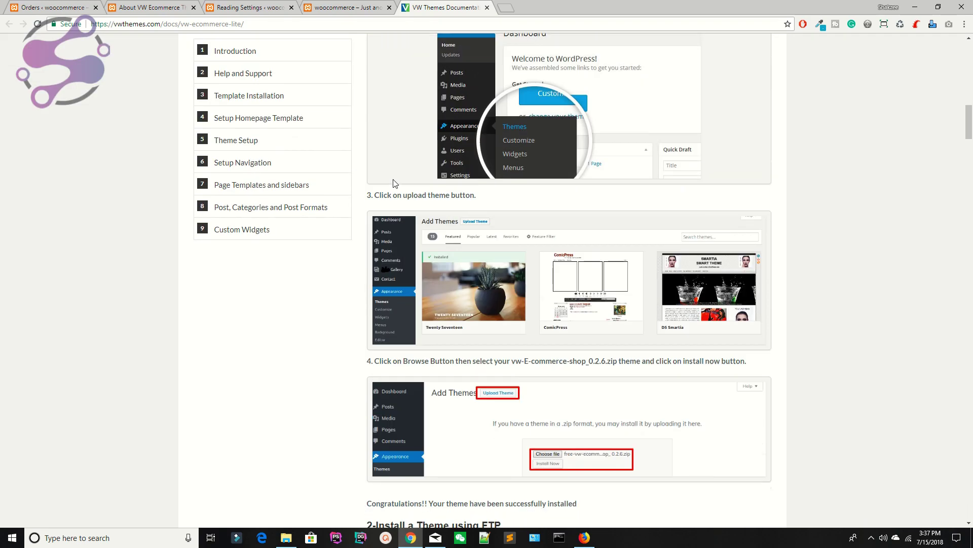
Glance at the live storefront, then back in the docs select 'slide1' in the Setup Slider Section.
key(ctrl+shift+Tab)
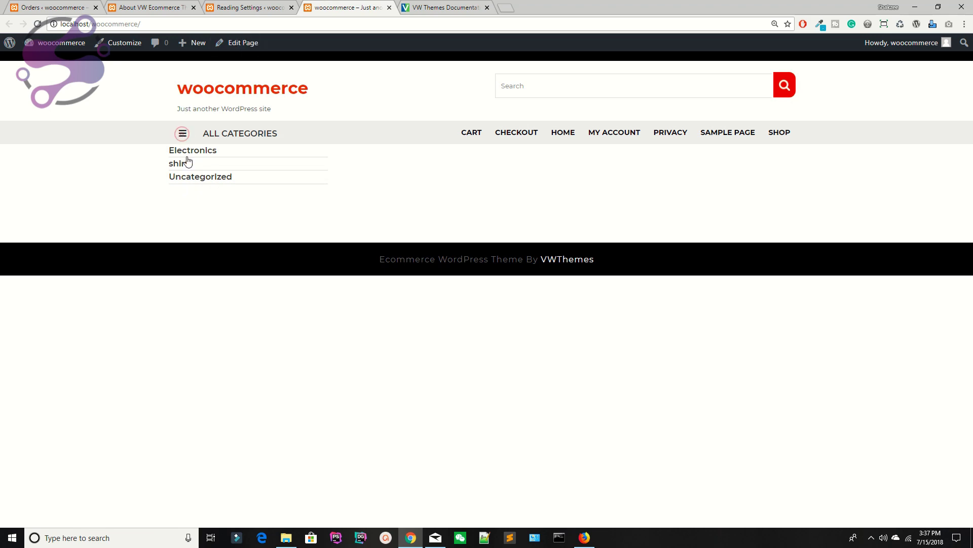
key(ctrl+Tab)
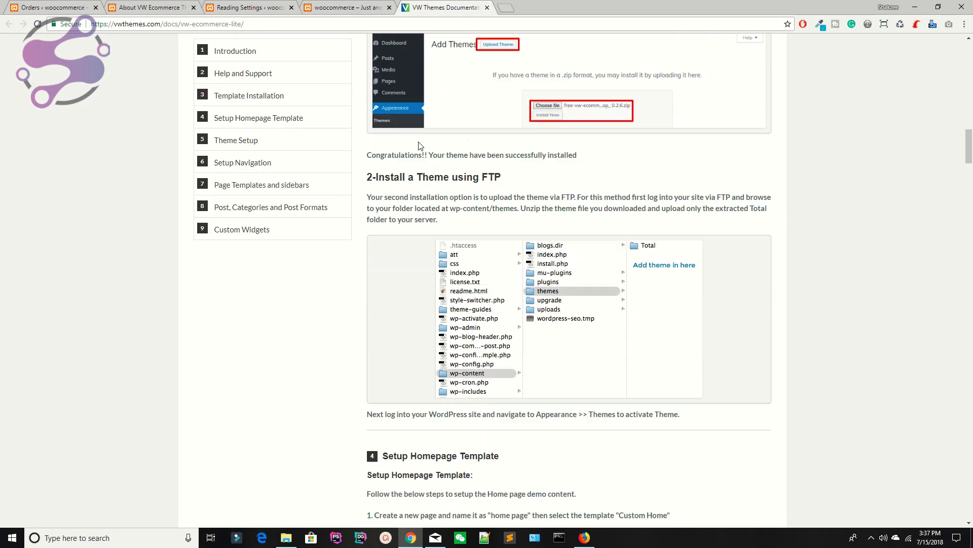
scroll(418, 144, down, 20)
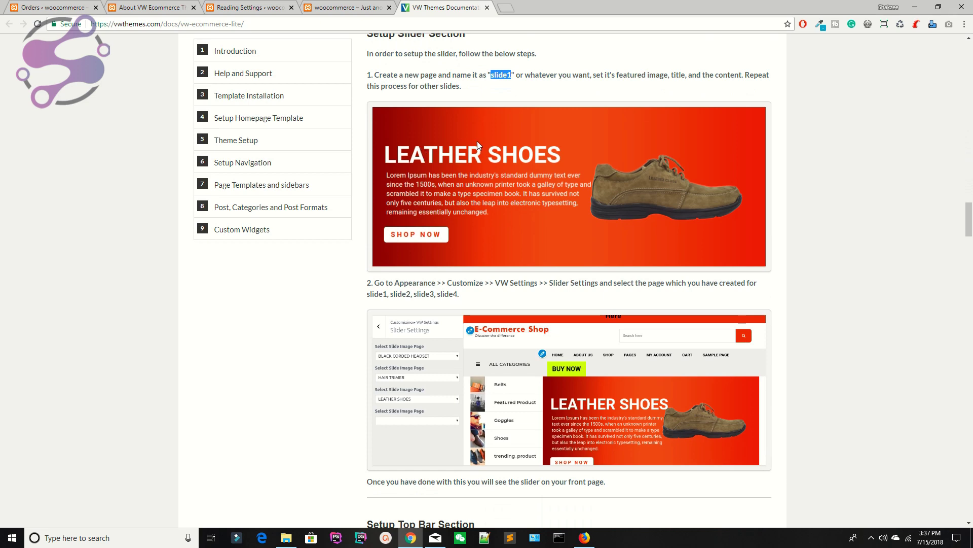
click(501, 76)
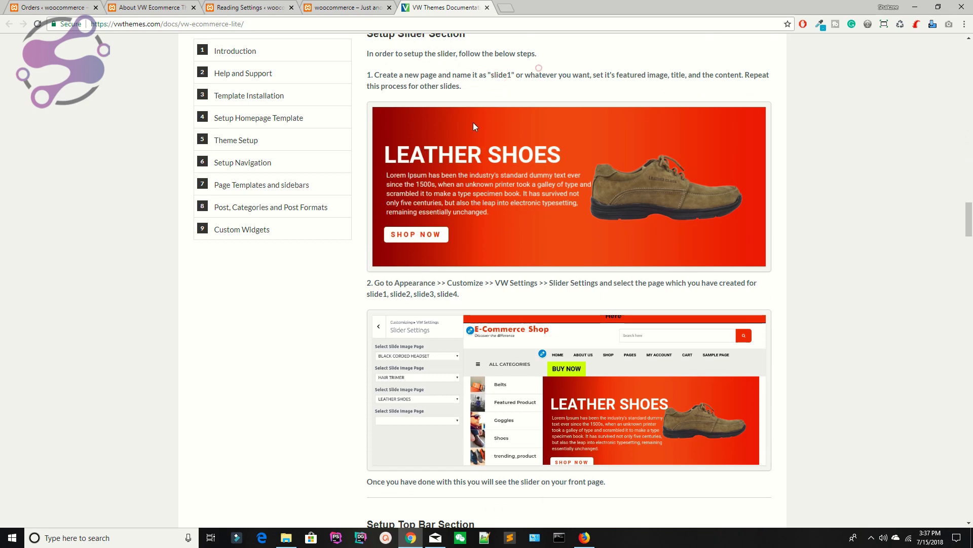
double_click(497, 76)
scroll(425, 145, up, 2)
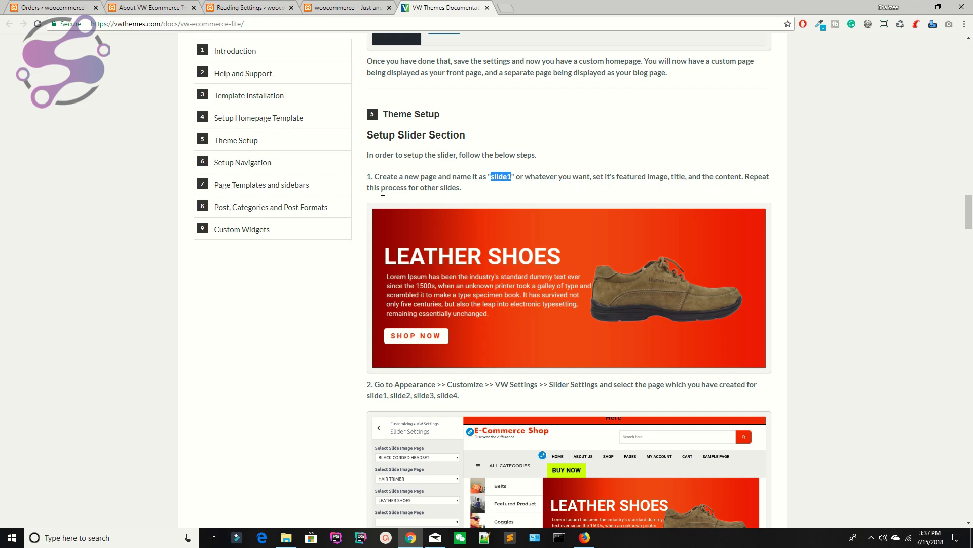
Leave the theme documentation and get back to the WordPress admin tab.
scroll(483, 199, down, 2)
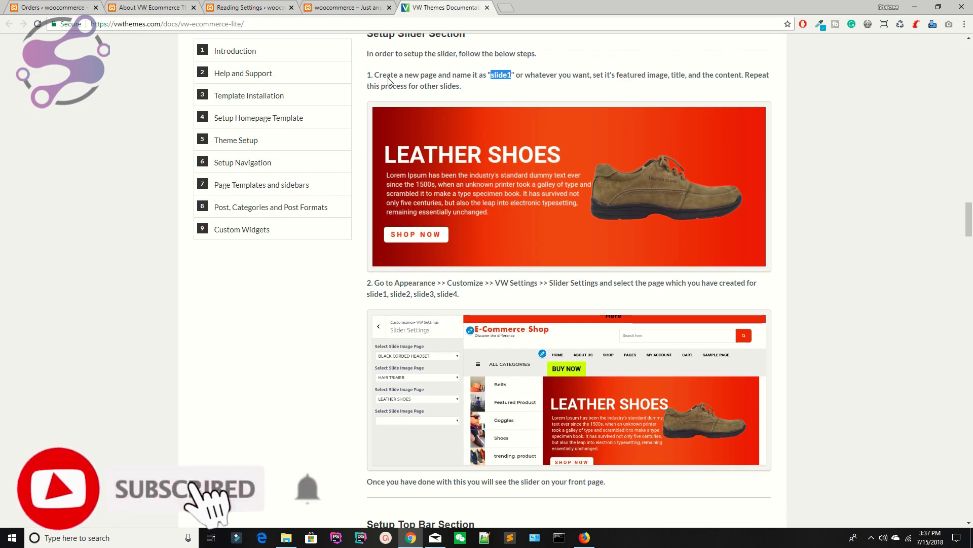
click(345, 7)
click(152, 7)
click(233, 9)
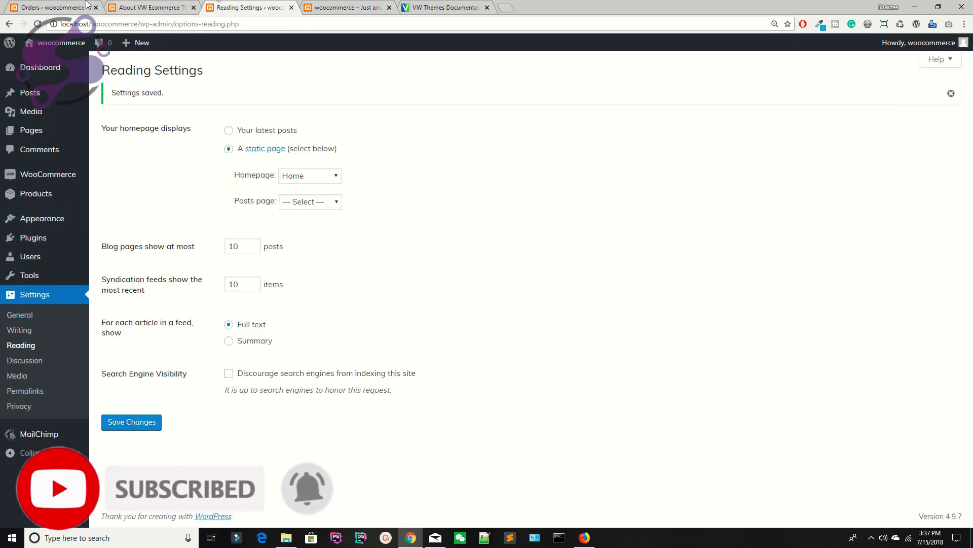
click(86, 7)
key(ctrl+3)
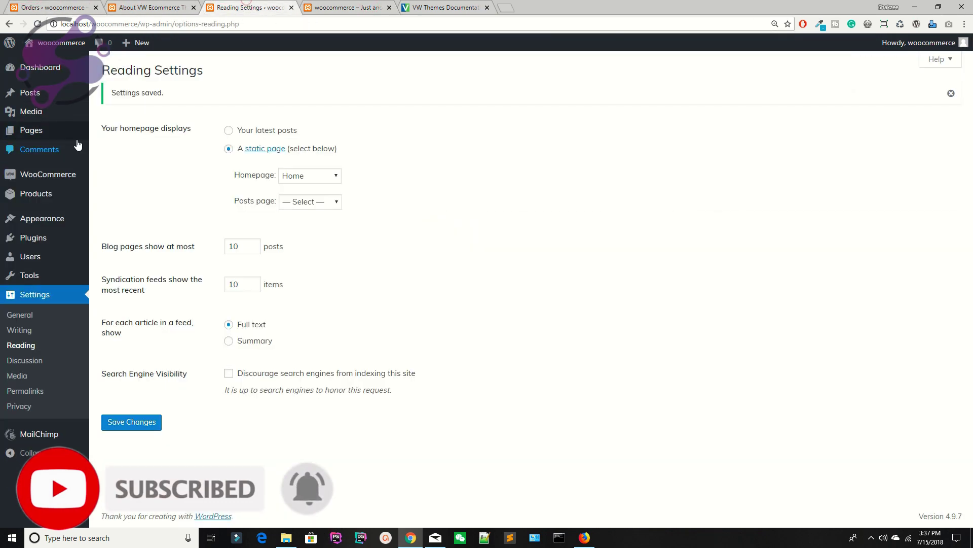
Start a new page from Pages > Add New and title it 'slide1'.
mouse_move(77, 130)
middle_click(108, 148)
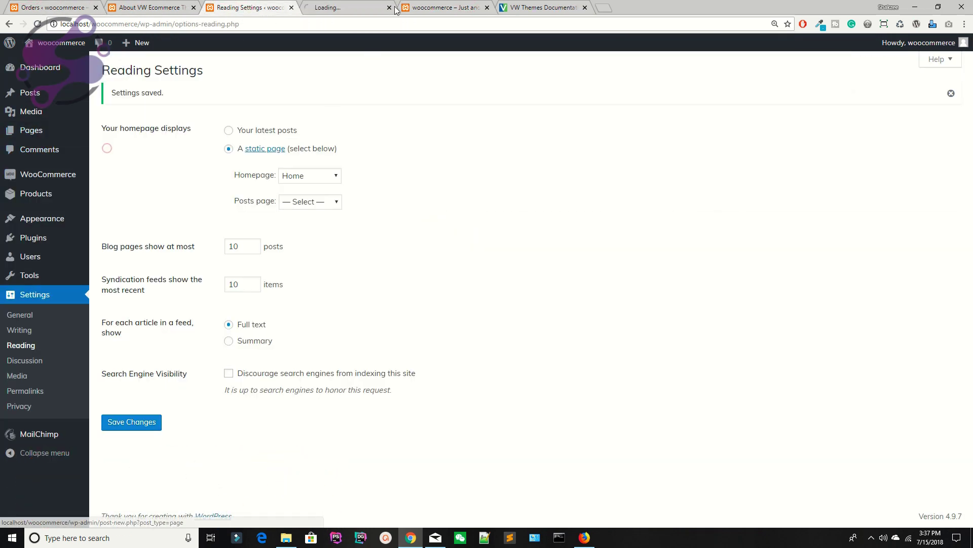
click(324, 8)
text(slide1)
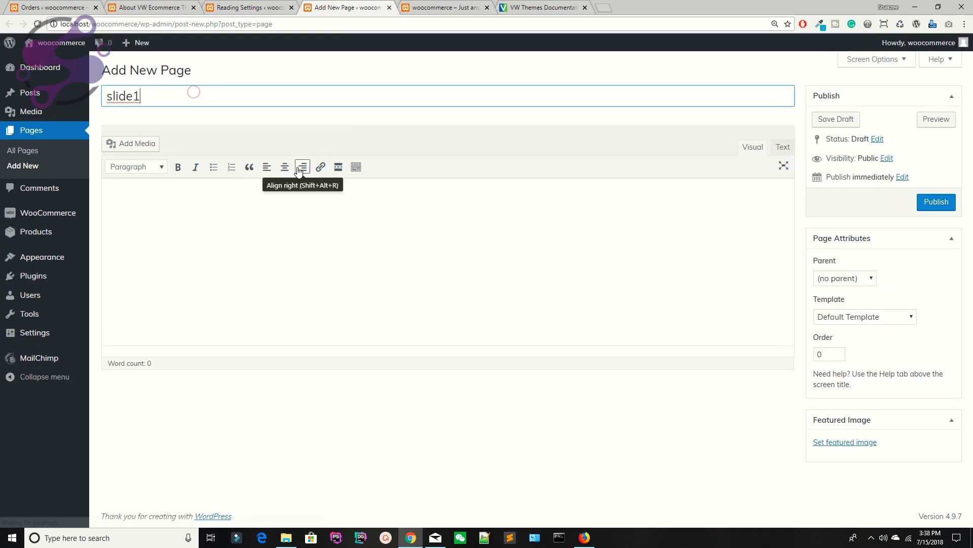
Check the slider setup step in the docs, open the featured image chooser, then a blank tab.
drag(541, 8, 446, 8)
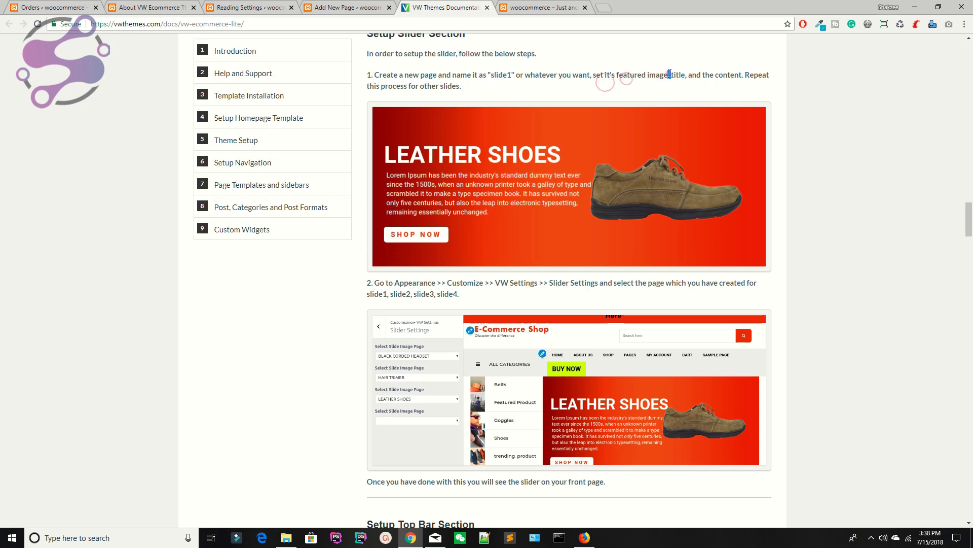
double_click(687, 75)
click(376, 4)
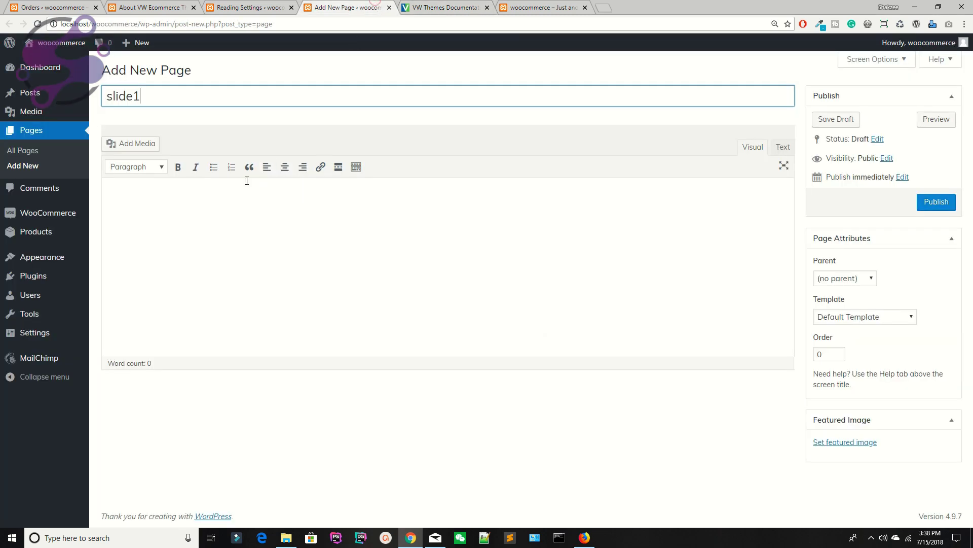
click(197, 208)
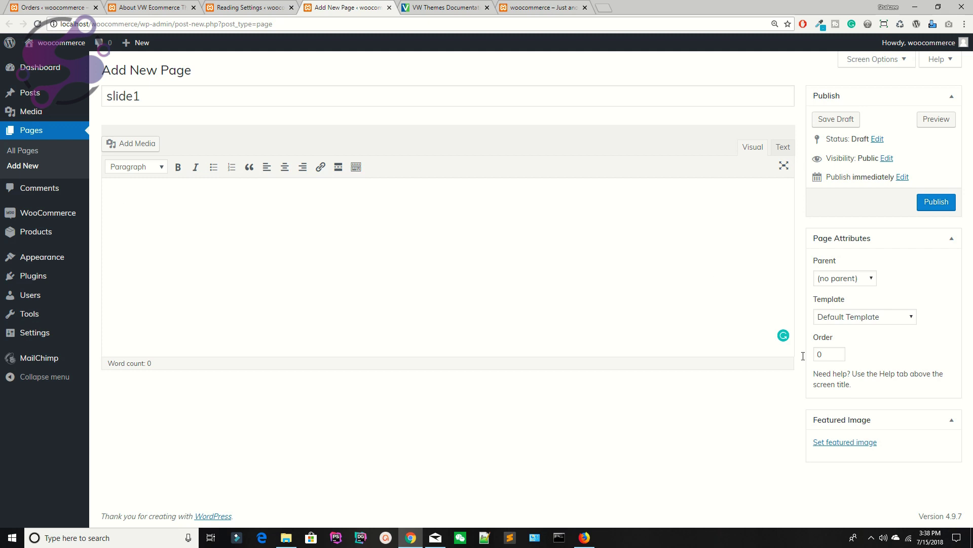
click(845, 442)
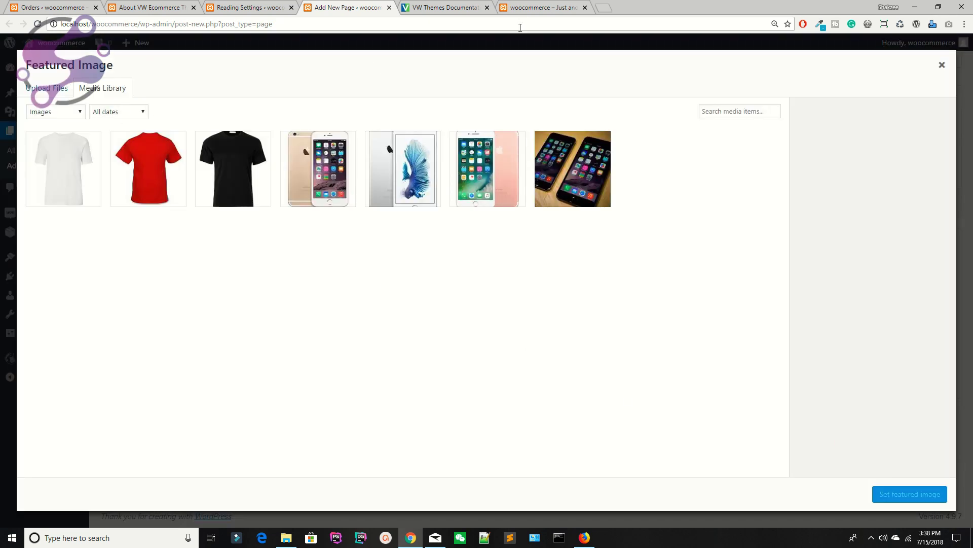
click(604, 8)
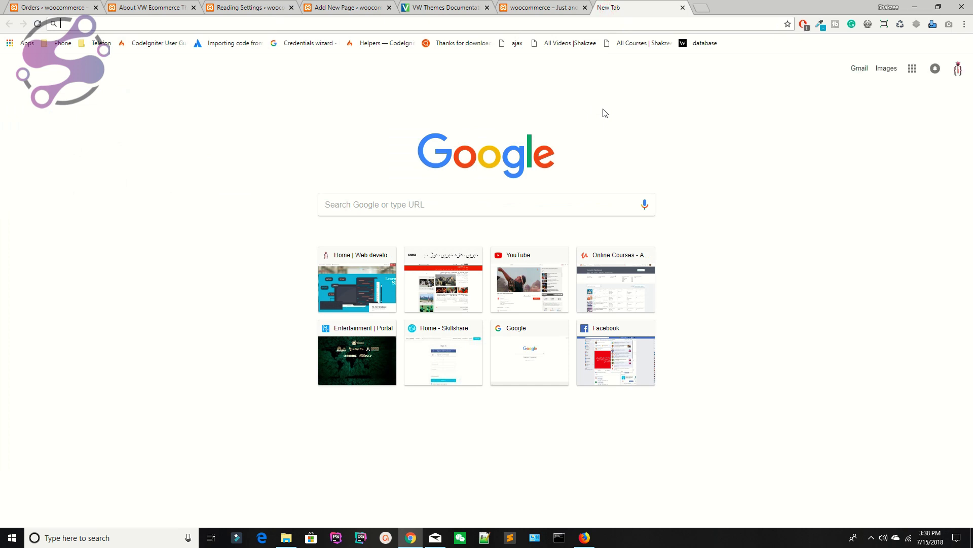
Search Google Images for 'sliders' and save the party tray of sliders photo to Downloads.
text(sliders)
key(Return)
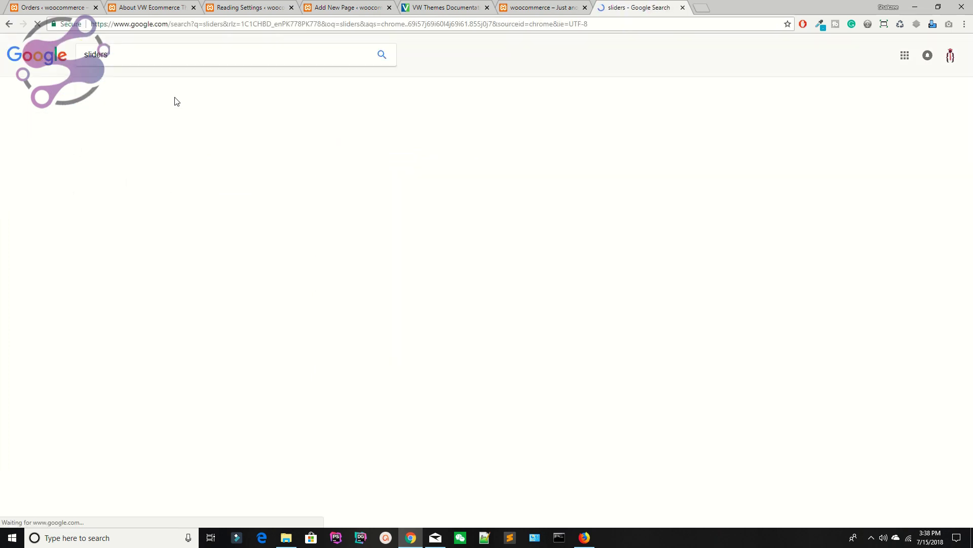
click(178, 84)
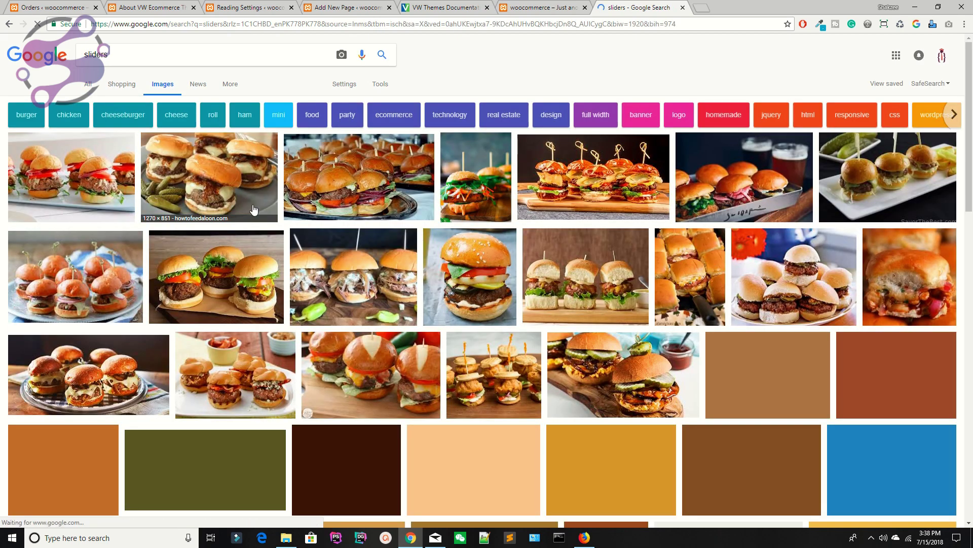
click(287, 213)
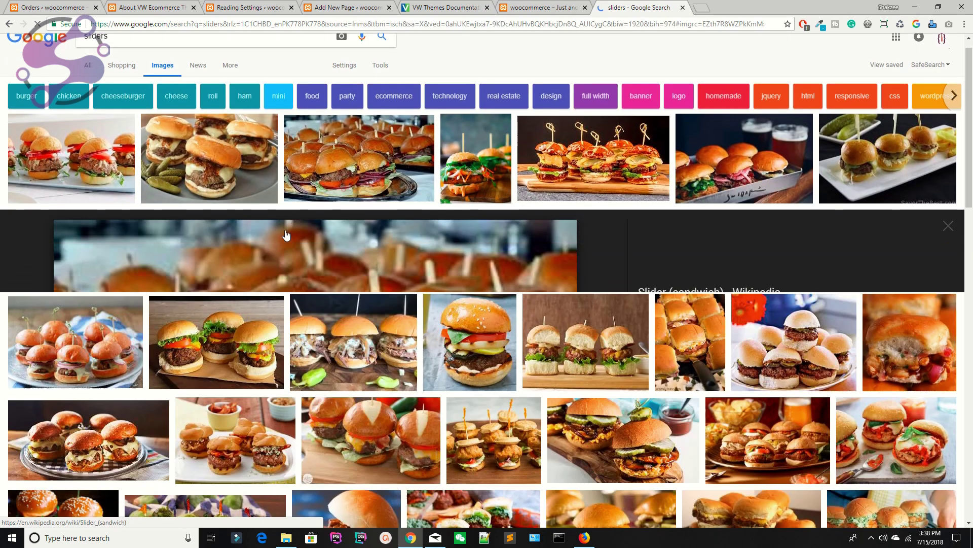
right_click(266, 247)
click(324, 322)
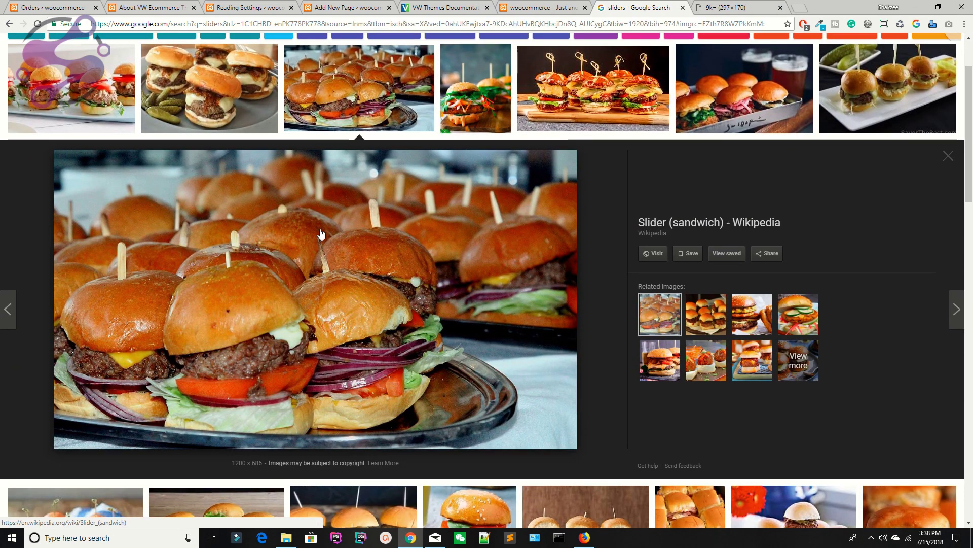
right_click(262, 226)
click(300, 315)
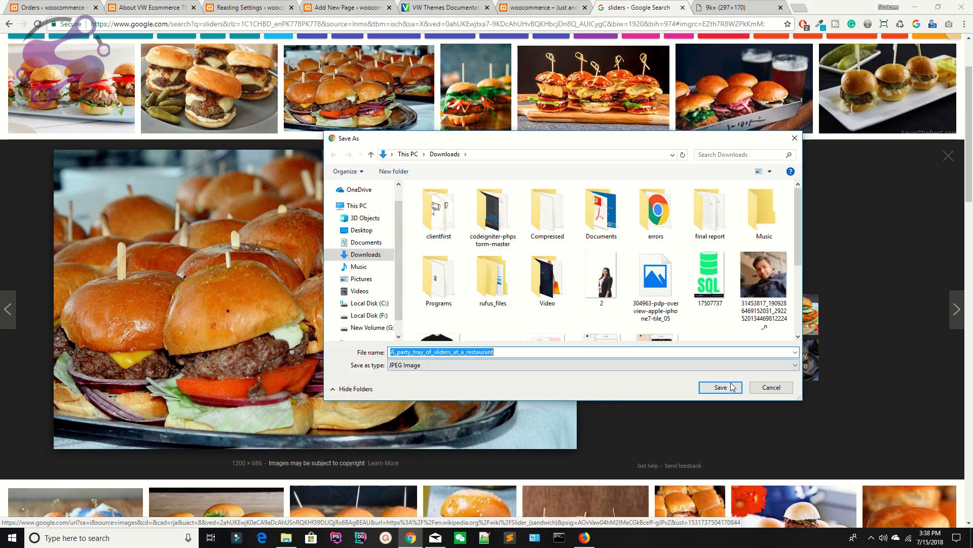
click(721, 387)
key(Escape)
Save the jalapeno popper sliders photo to Downloads as download (3).
scroll(400, 226, down, 2)
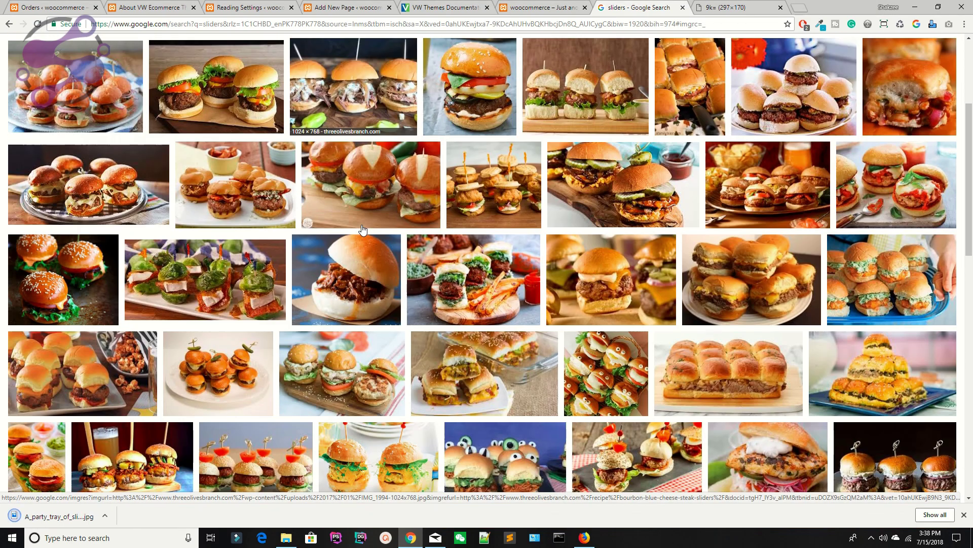
scroll(320, 194, up, 4)
scroll(290, 177, down, 4)
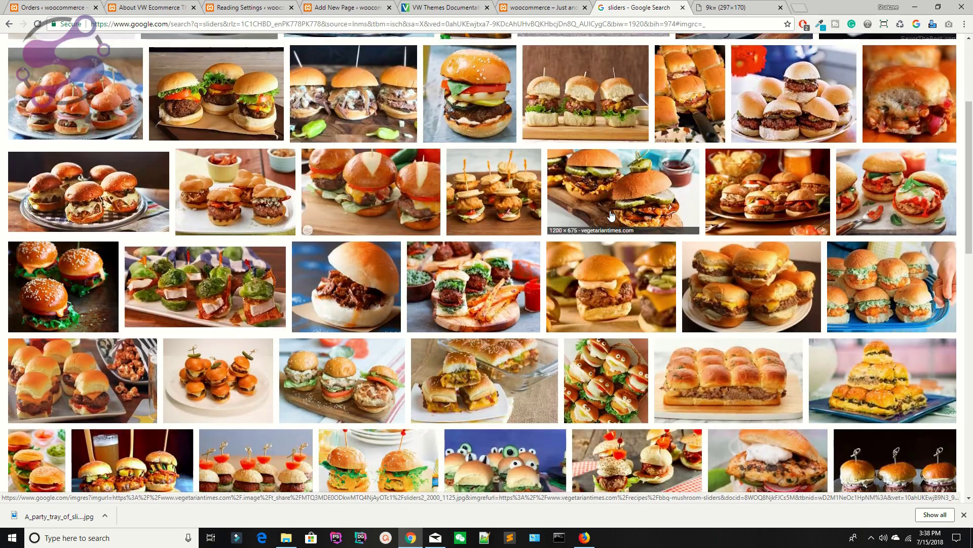
click(371, 186)
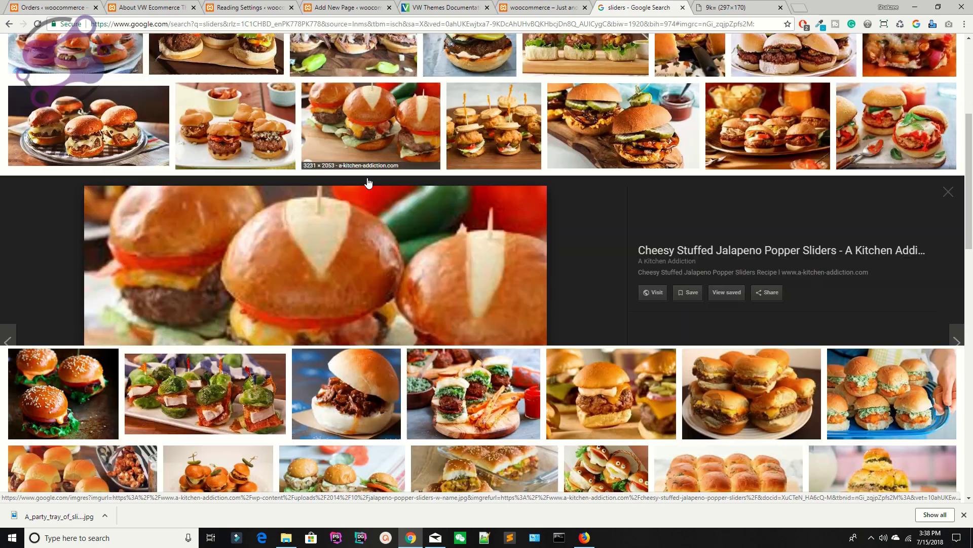
right_click(330, 173)
click(366, 270)
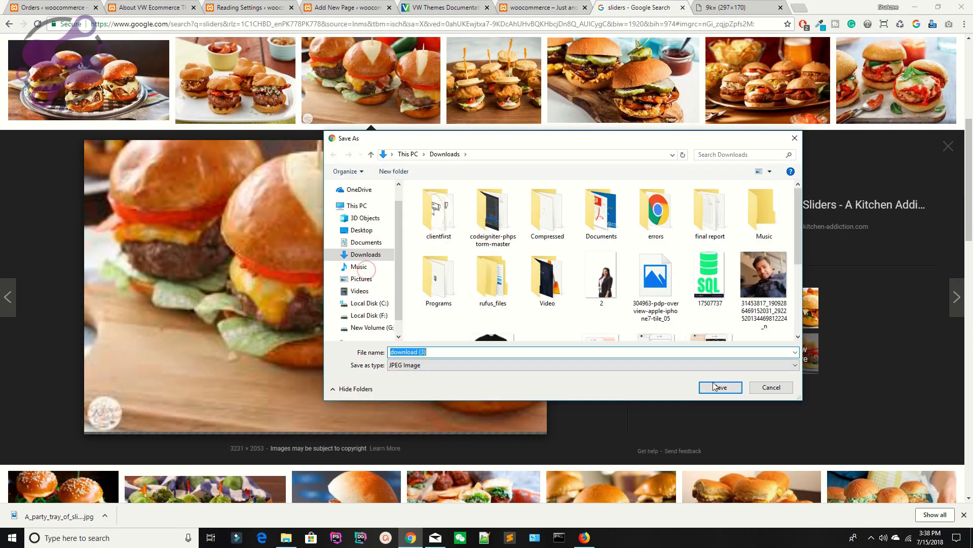
click(718, 388)
Skip the vegan and Brussels sprouts photos and save the cheesy sliders photo as images (1).
scroll(497, 187, down, 8)
click(474, 109)
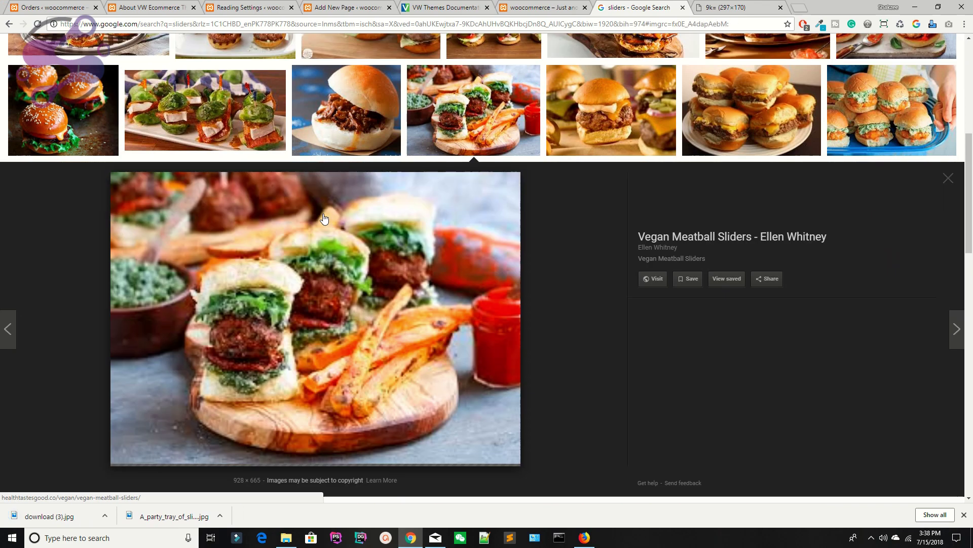
right_click(270, 233)
key(Escape)
click(219, 115)
right_click(239, 254)
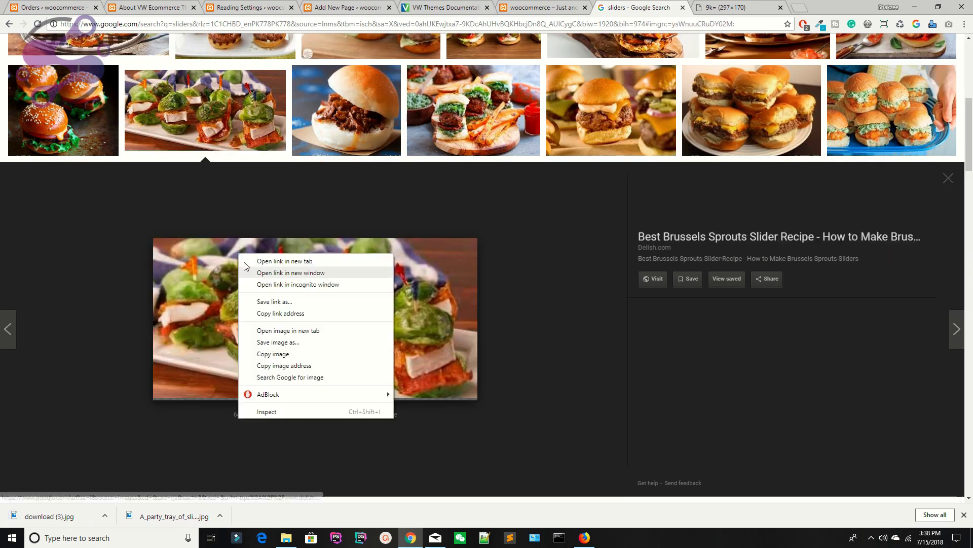
key(Escape)
scroll(414, 310, down, 6)
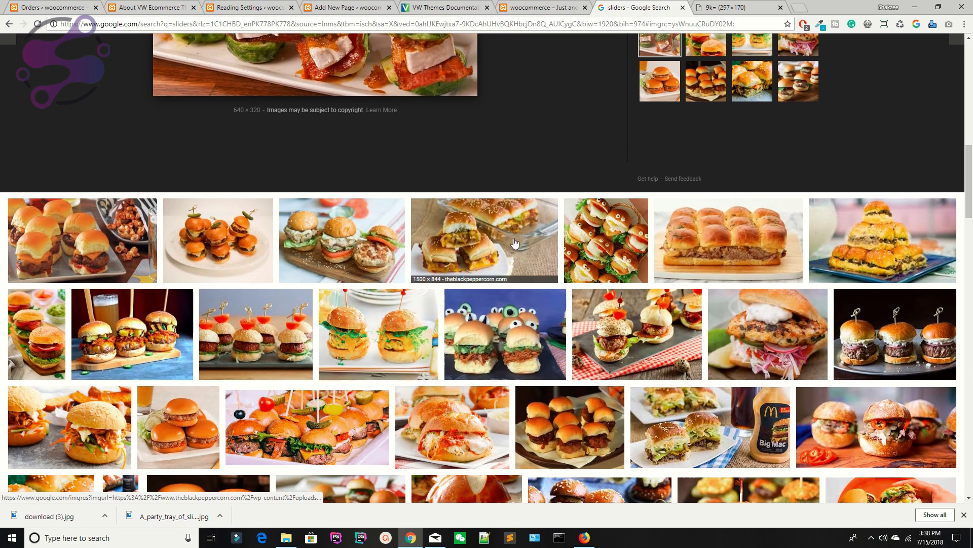
click(484, 241)
right_click(258, 287)
key(Escape)
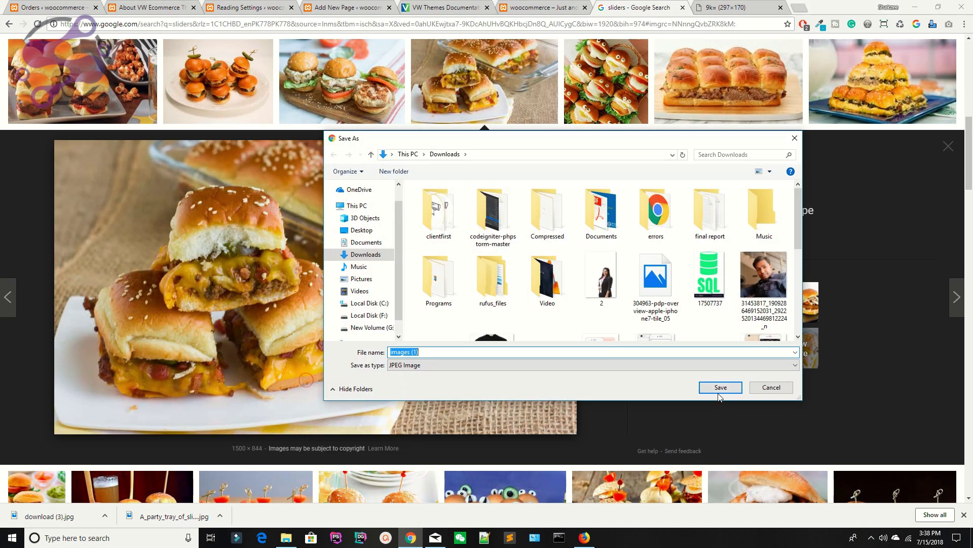
click(719, 387)
click(339, 7)
Upload the three saved slider photos from Downloads into the media library.
click(263, 7)
click(345, 7)
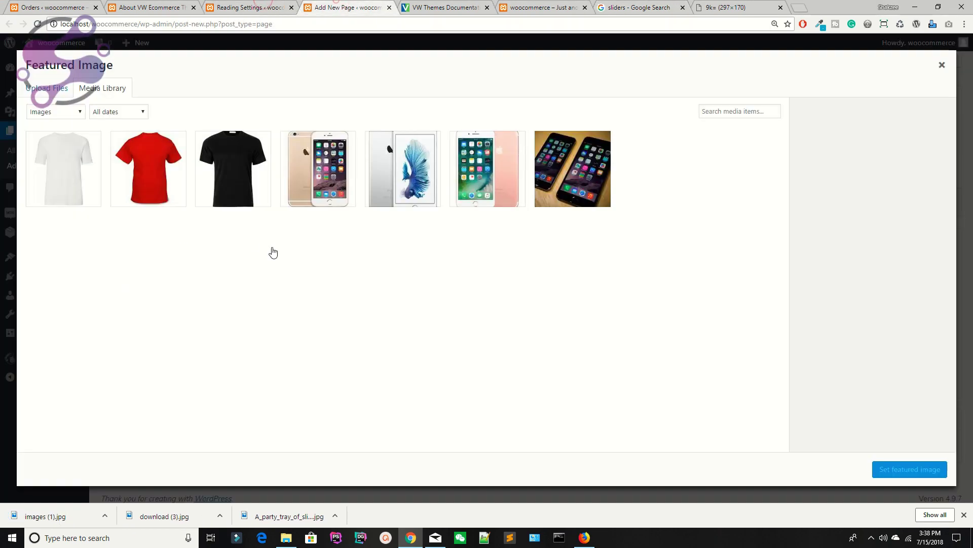
click(490, 251)
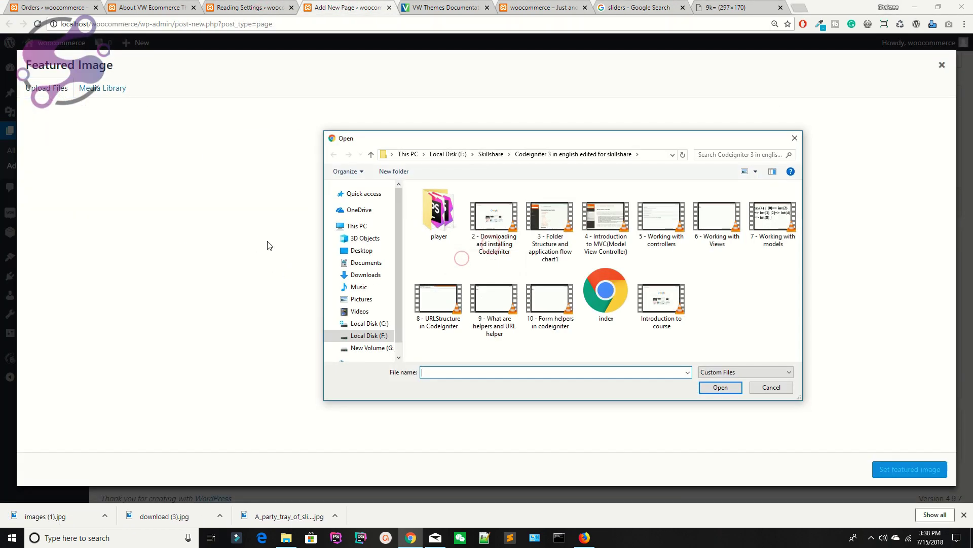
click(363, 276)
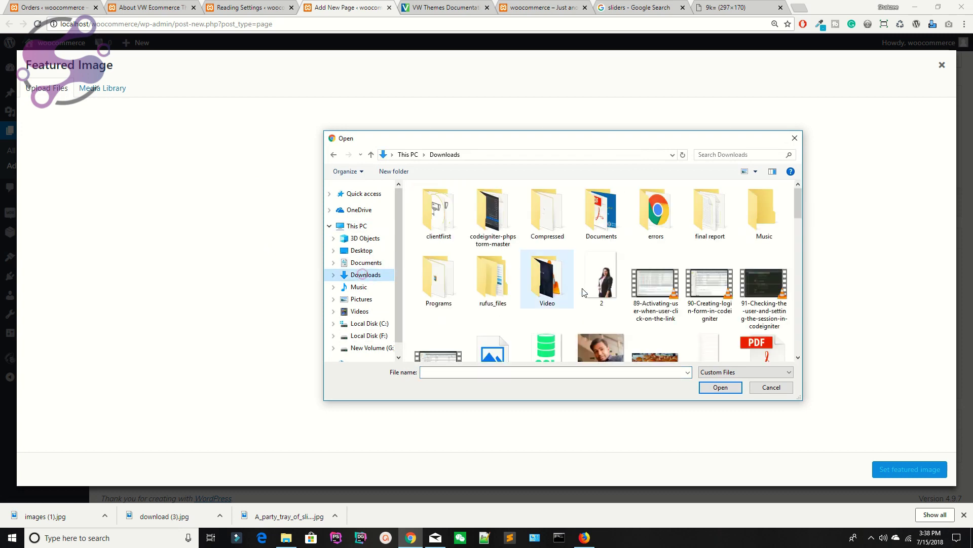
scroll(603, 269, down, 5)
click(655, 239)
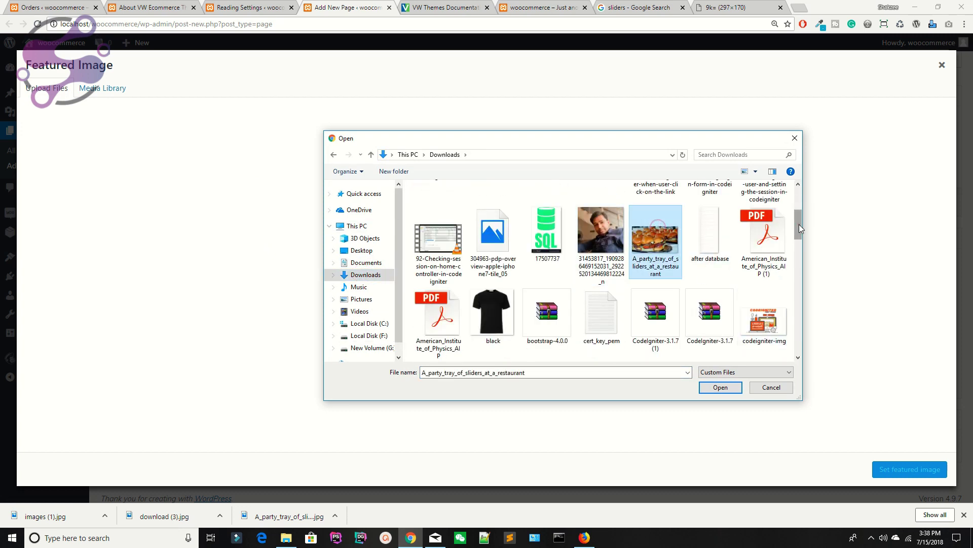
drag(799, 224, 798, 288)
ctrl+click(513, 282)
ctrl+click(551, 284)
ctrl+click(445, 304)
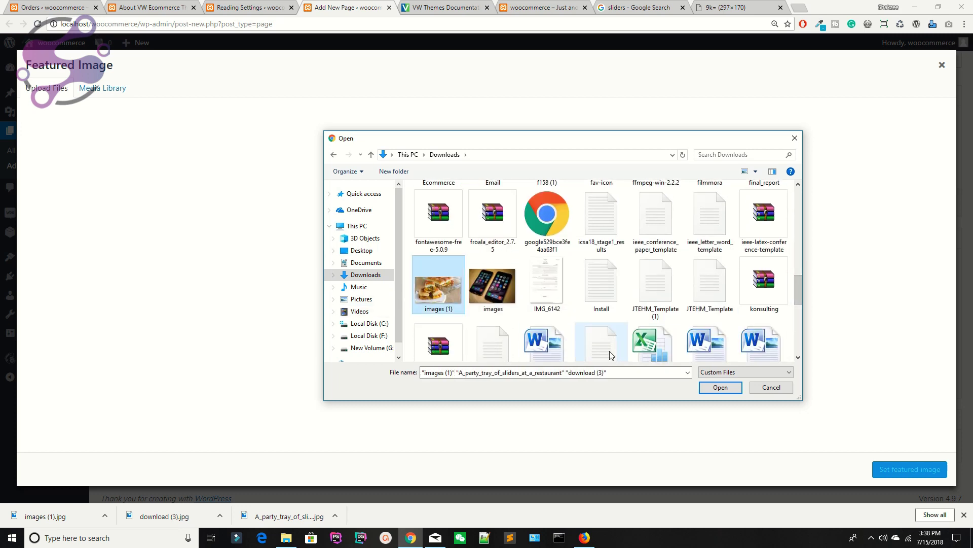
click(721, 387)
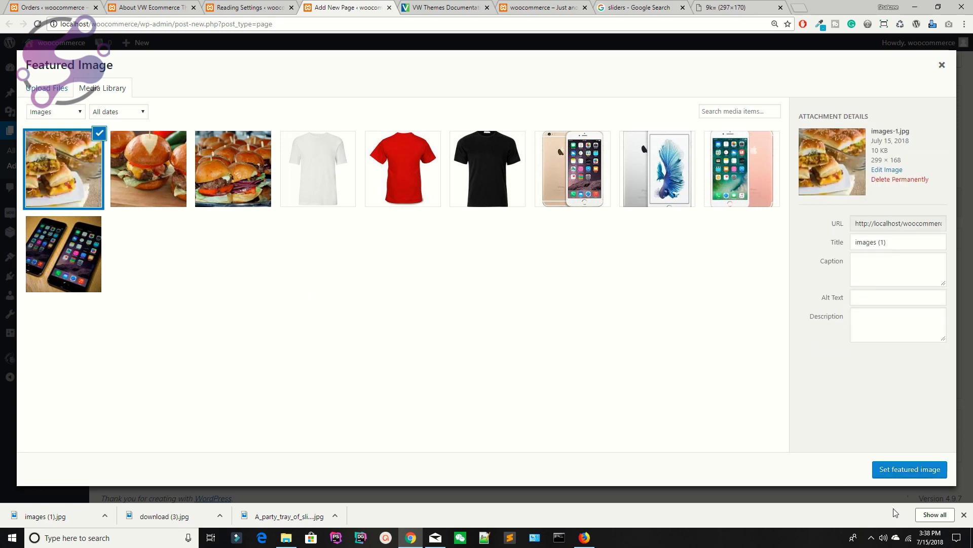
Set the chosen burger photo as the slide1 page's featured image.
click(910, 469)
scroll(839, 439, down, 2)
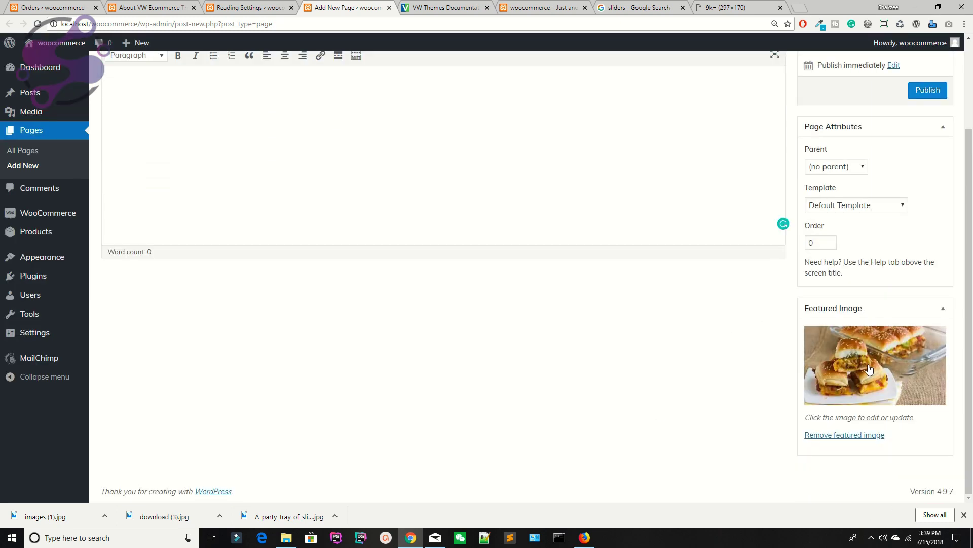
scroll(802, 337, up, 3)
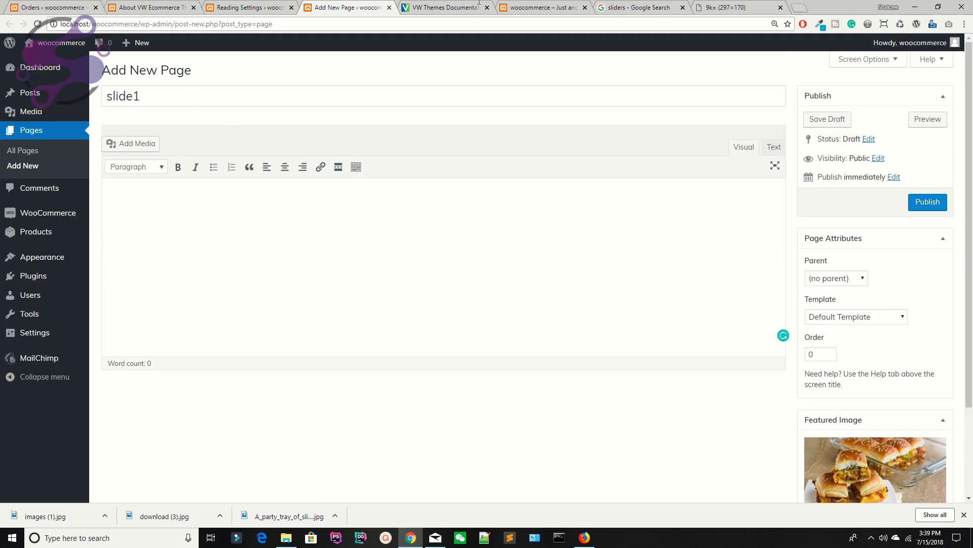
Give slide1 the body text 'This is about slider 1' and publish the page.
click(479, 4)
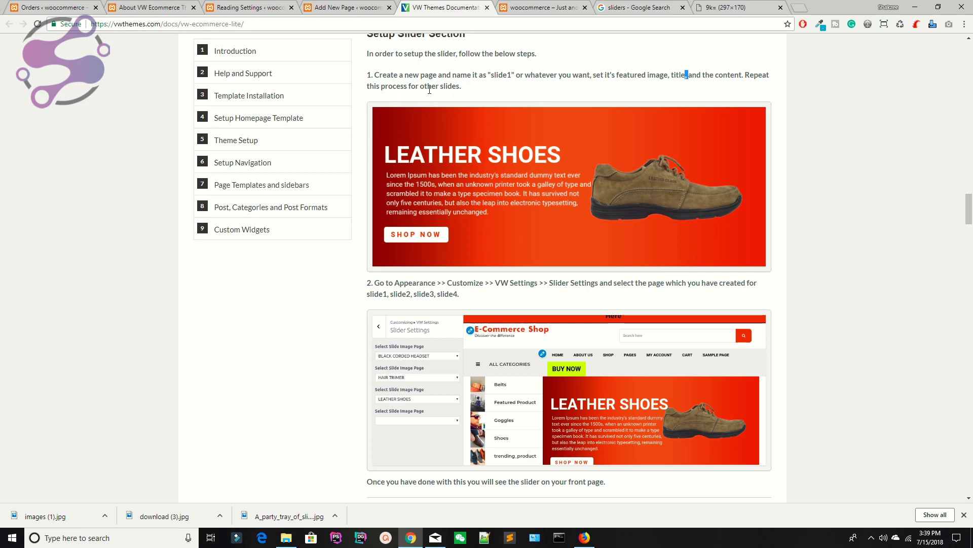
click(350, 7)
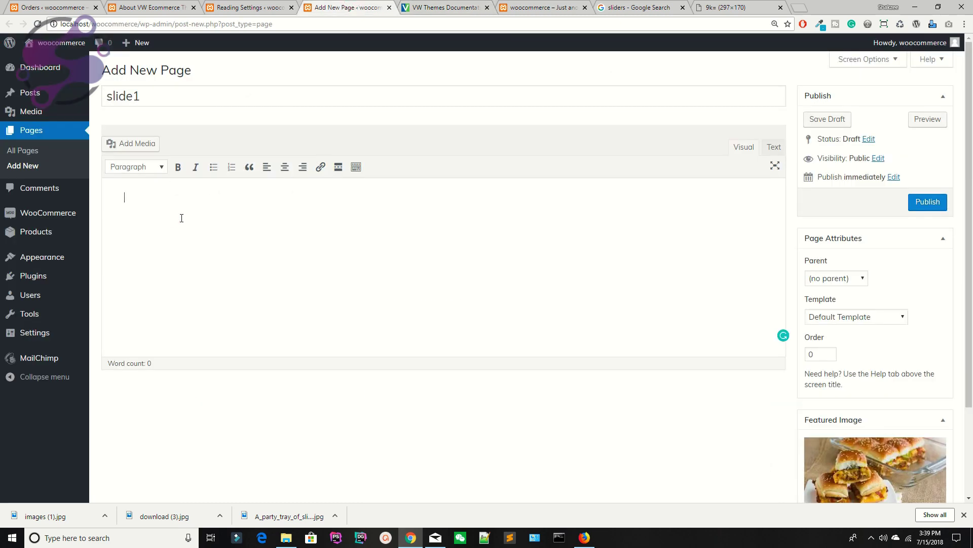
text(about slider 1)
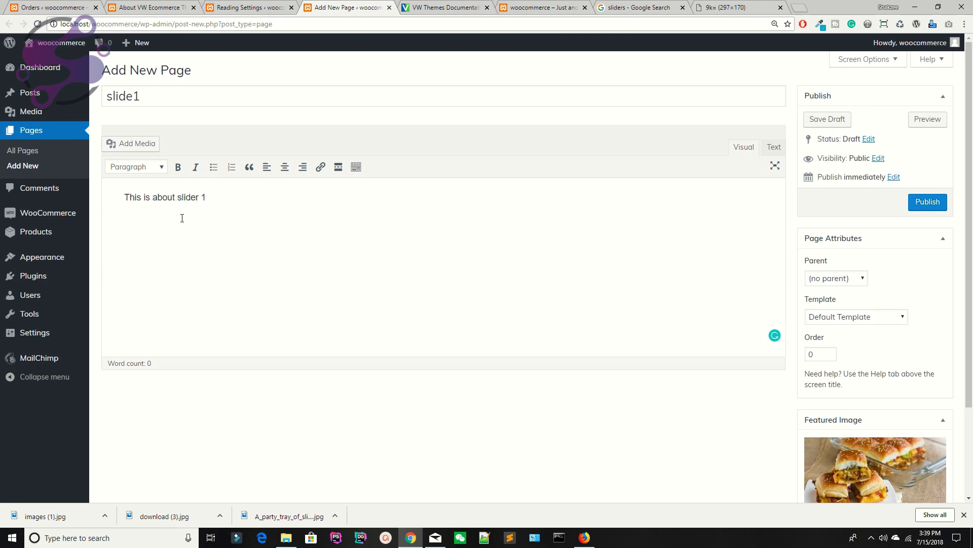
scroll(192, 220, down, 2)
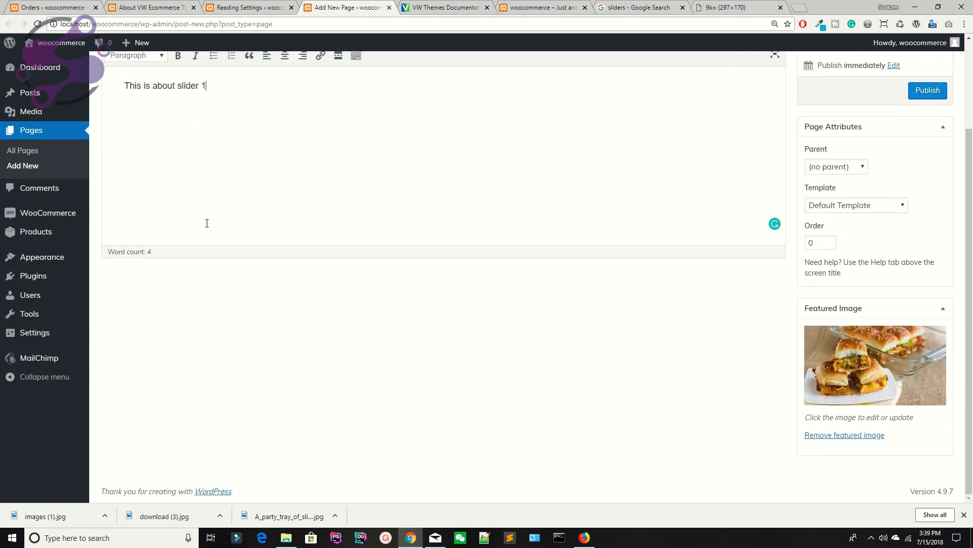
scroll(793, 184, up, 2)
click(918, 201)
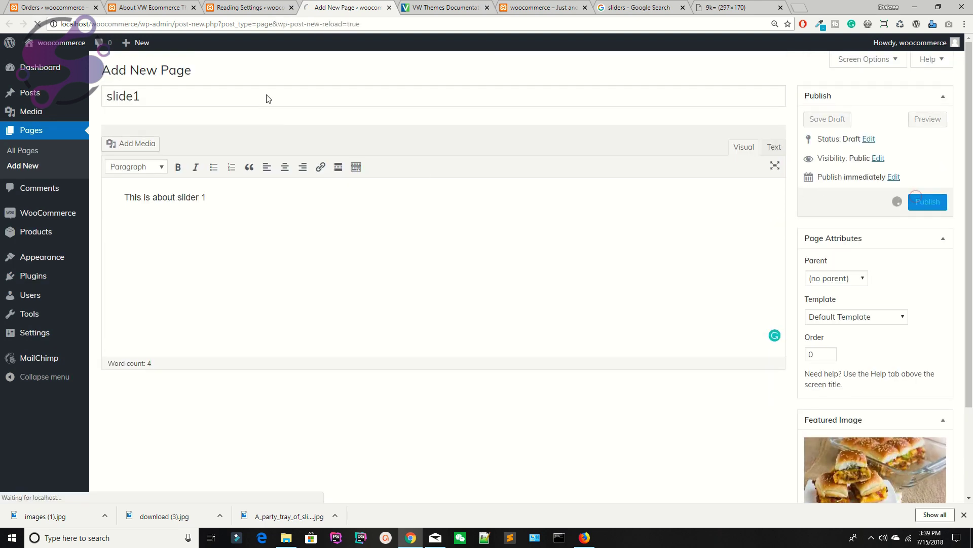
Select the slide name in the slider instructions and return to the editor.
click(444, 7)
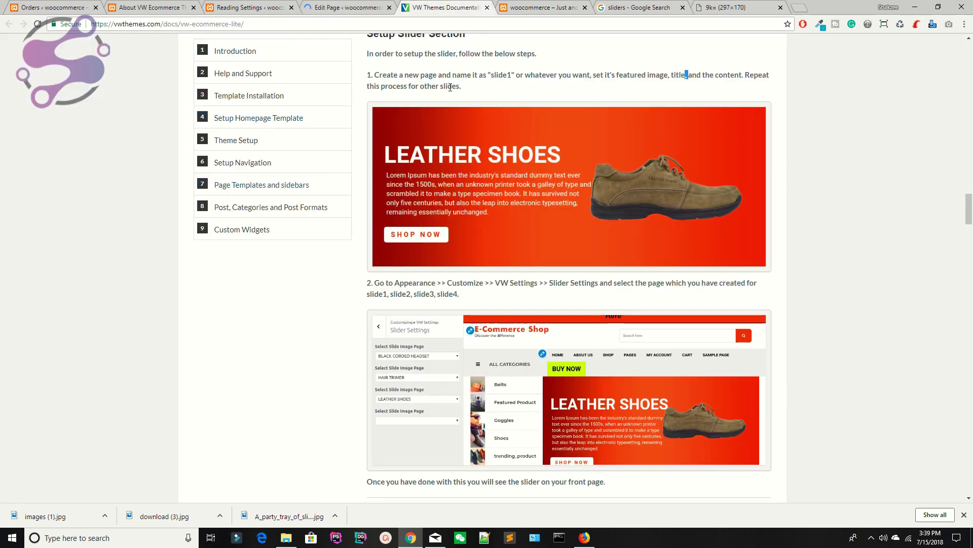
double_click(500, 75)
key(ctrl+c)
key(ctrl+shift+Tab)
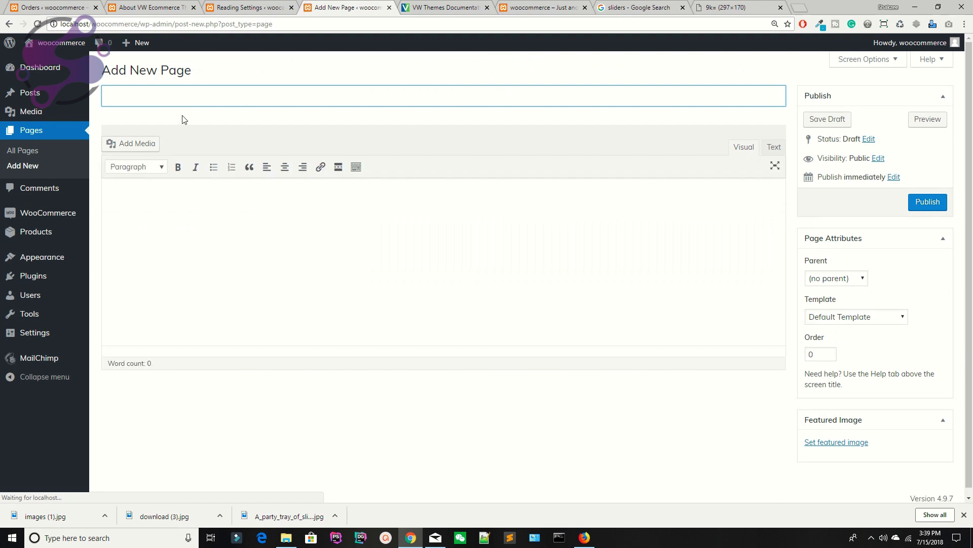
Paste the title and type the body text 'this is about slide 2'.
key(ctrl+v)
click(267, 215)
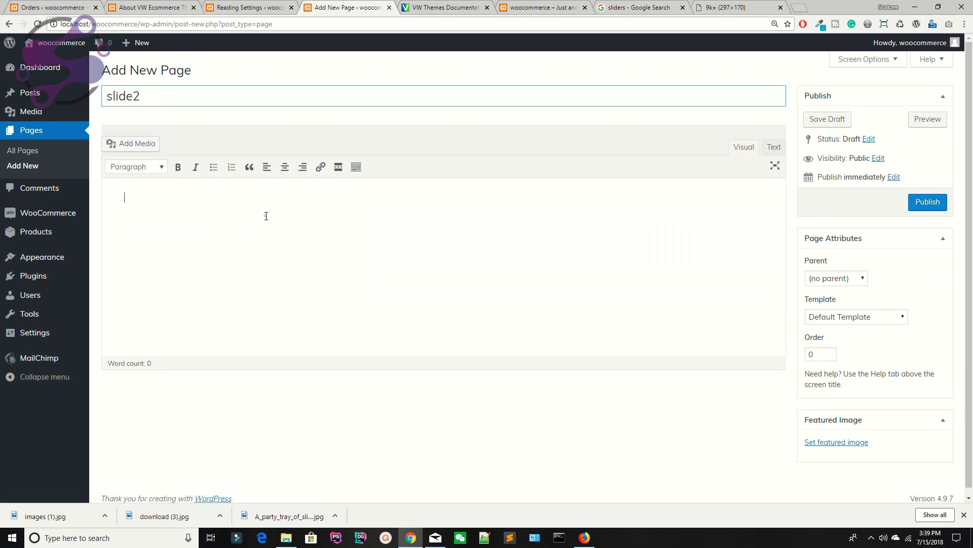
text(this is about slide 2)
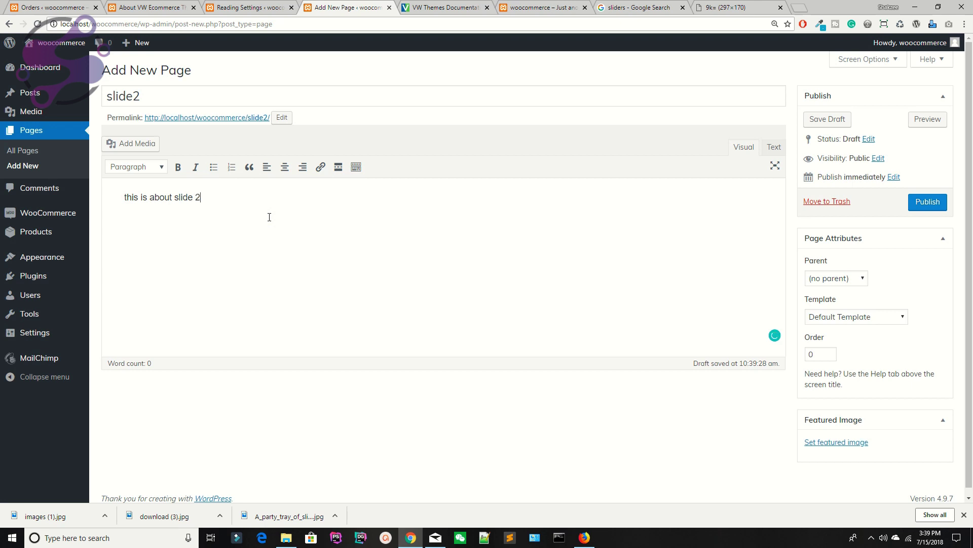
Set the second burger photo (download-3) as the page's featured image.
click(822, 445)
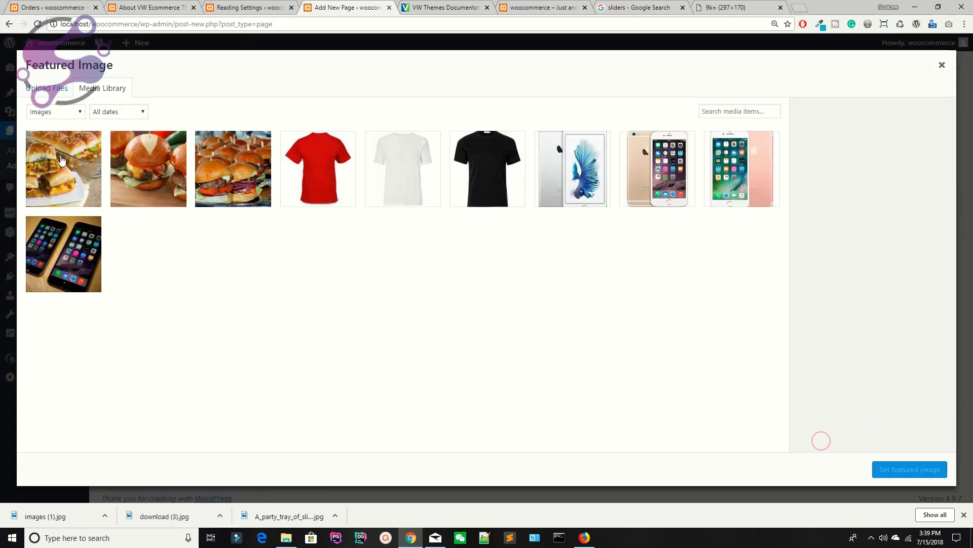
key(Escape)
click(41, 94)
click(587, 80)
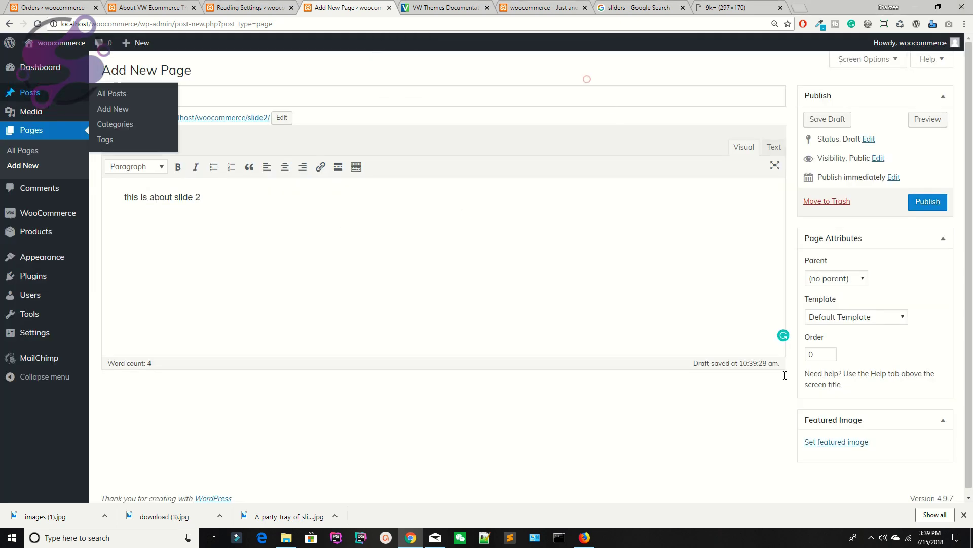
click(840, 448)
click(148, 168)
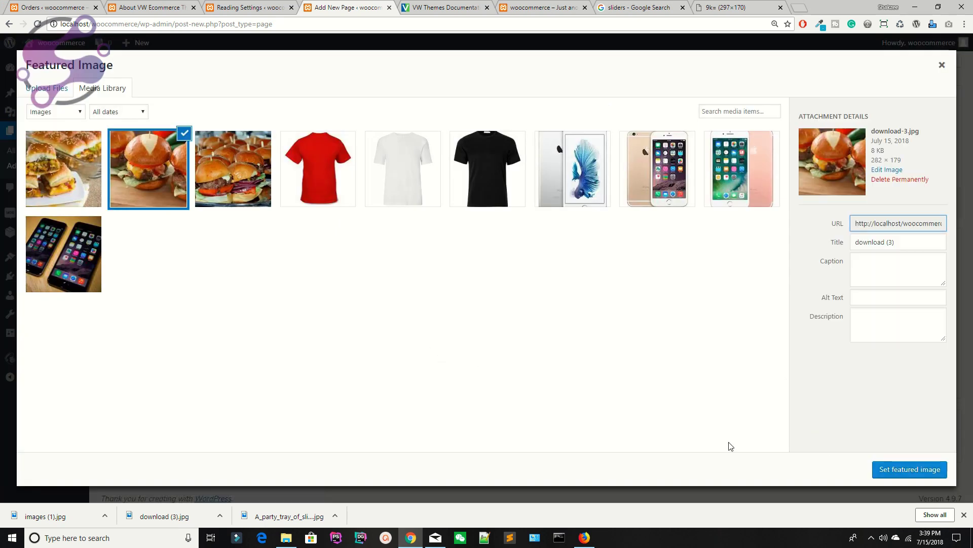
click(909, 470)
Keep no parent page and the Default Template, and publish the slide2 page.
click(810, 283)
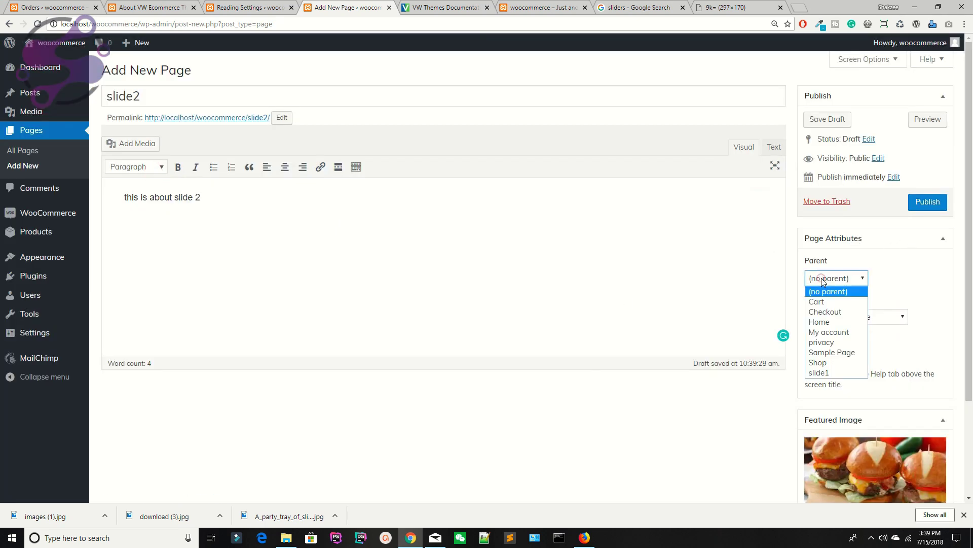
click(822, 278)
click(844, 316)
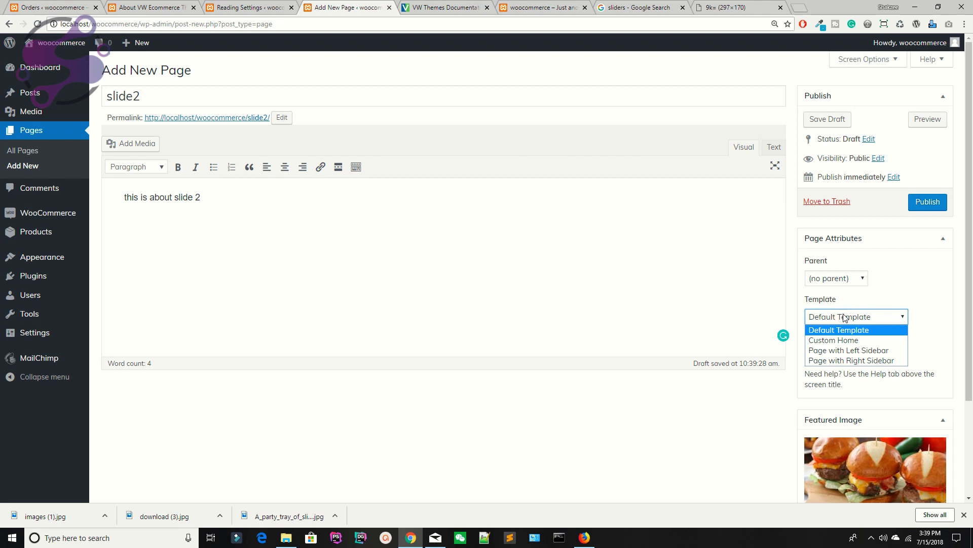
click(844, 316)
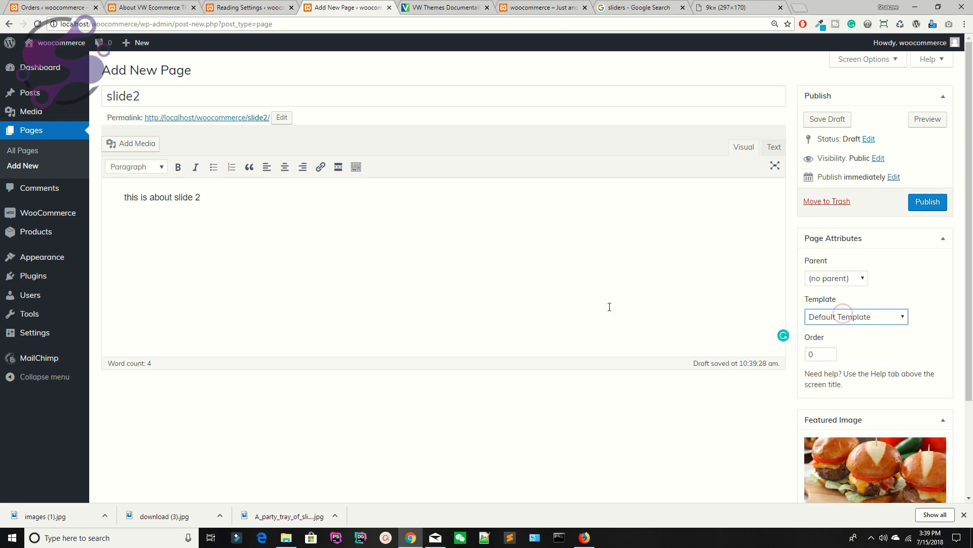
scroll(507, 350, down, 2)
click(926, 81)
scroll(489, 245, up, 2)
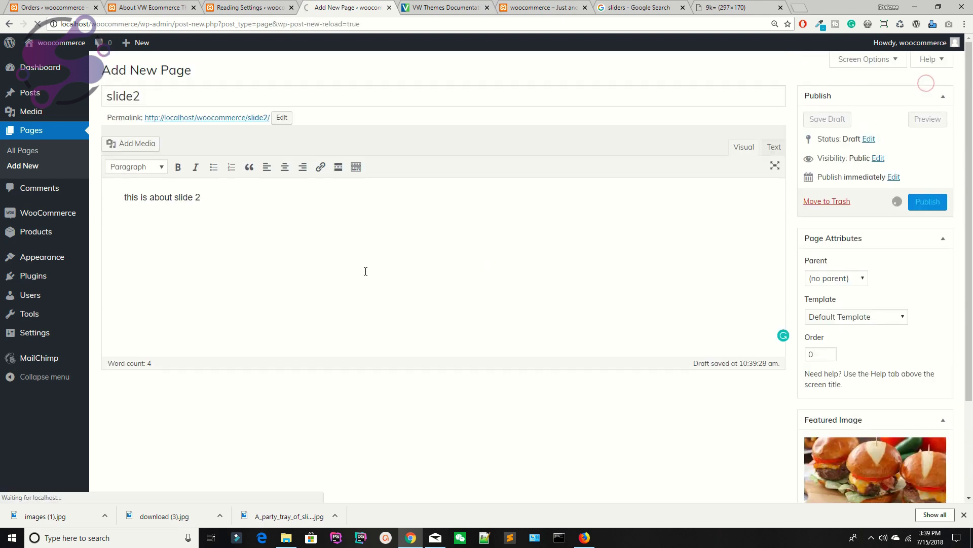
double_click(132, 136)
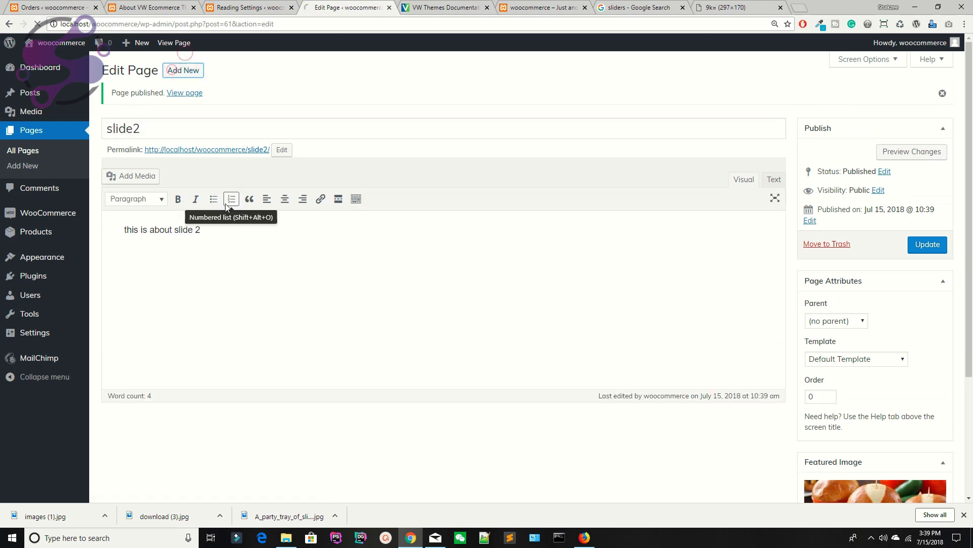
click(172, 73)
Title the new page and type its body text 'this is about slide 3'.
text(slide2)
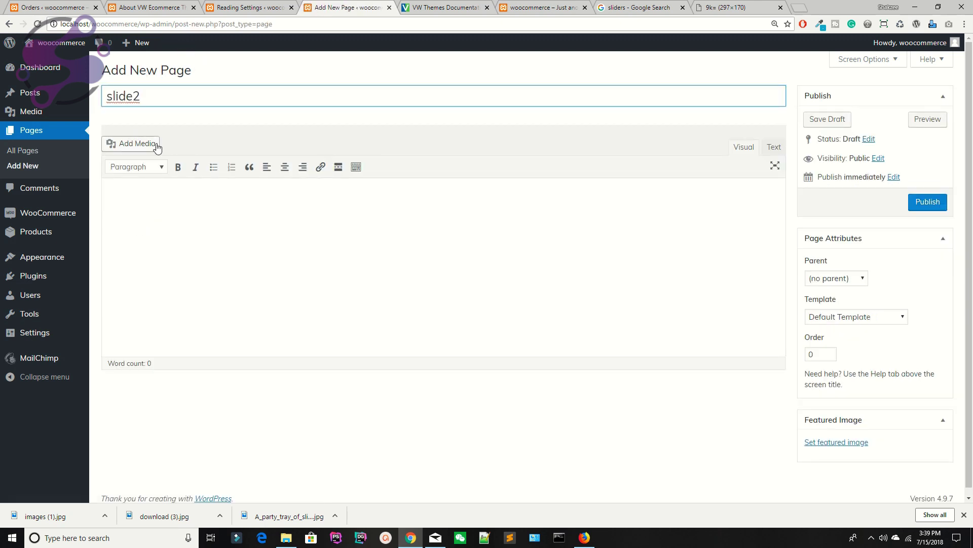
click(213, 236)
text(tjh)
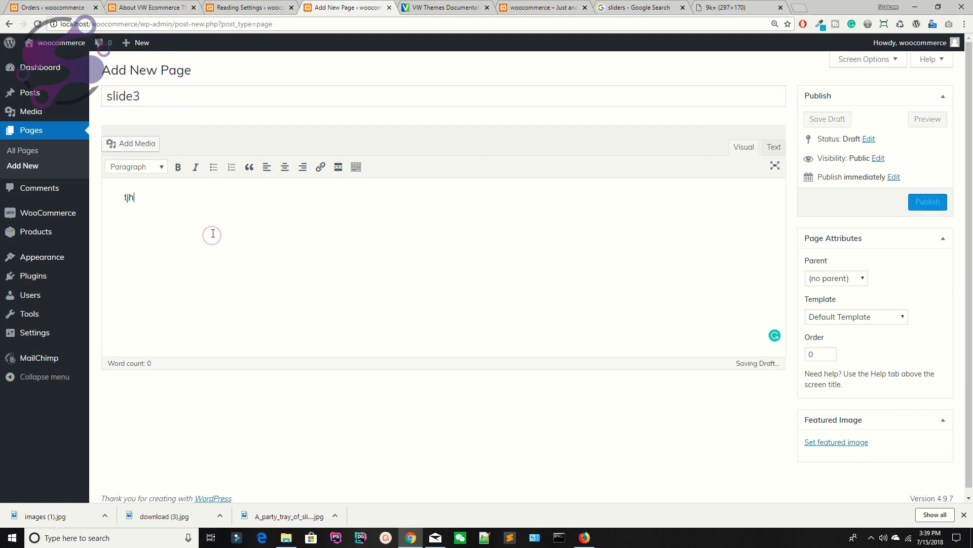
key(BackSpace)
key(BackSpace)
text(his is about slide 3)
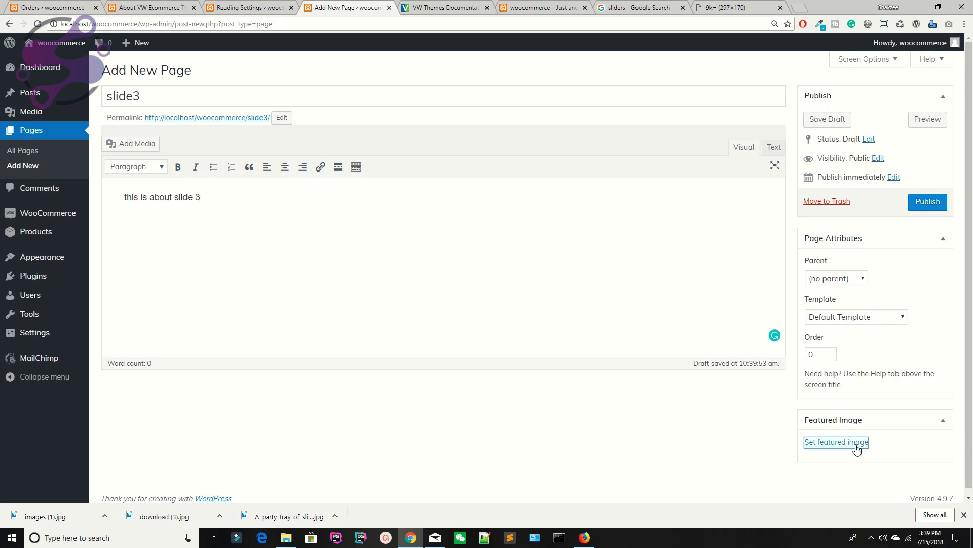
Set the burger tray photo as featured image and publish the slide3 page.
click(853, 443)
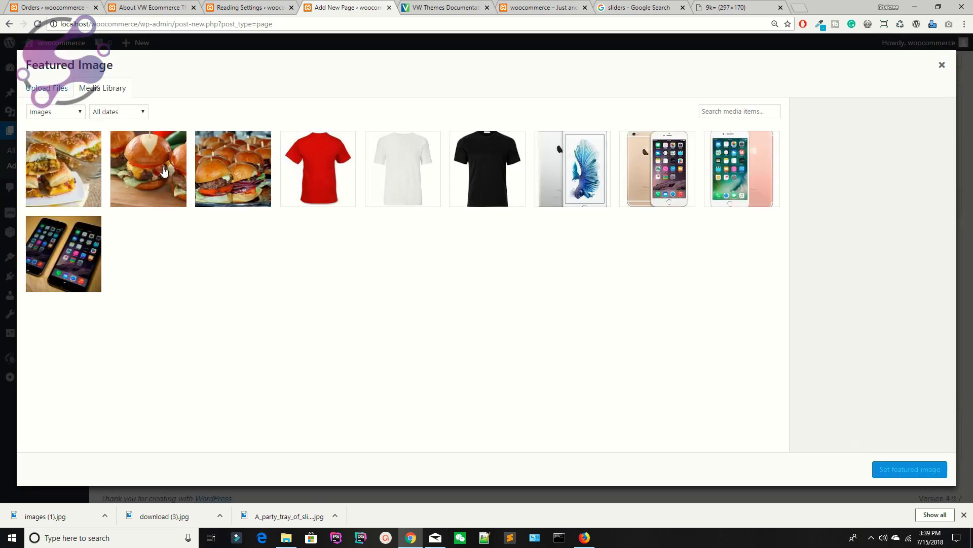
click(234, 169)
click(901, 477)
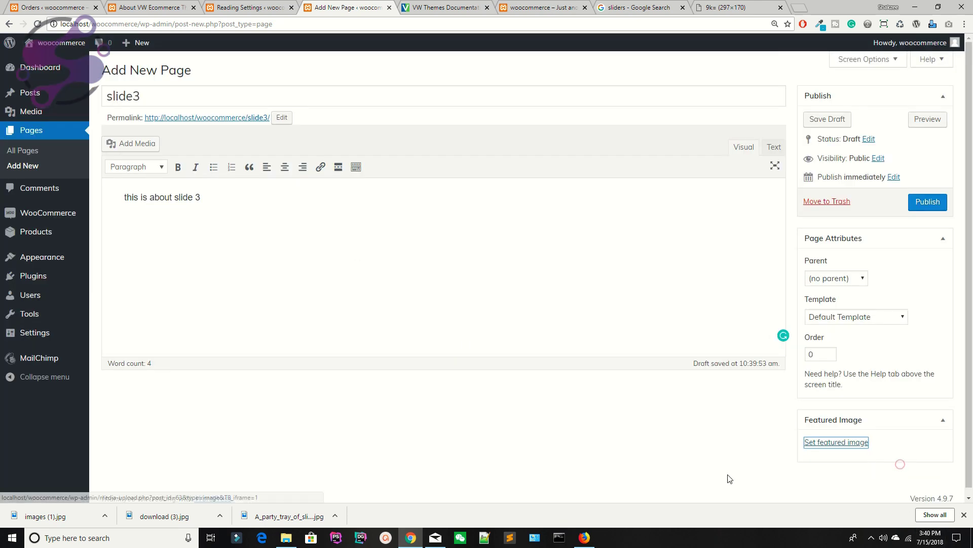
click(928, 203)
Review the slider setup instructions in the docs and return to the slide3 editor.
key(ctrl+Tab)
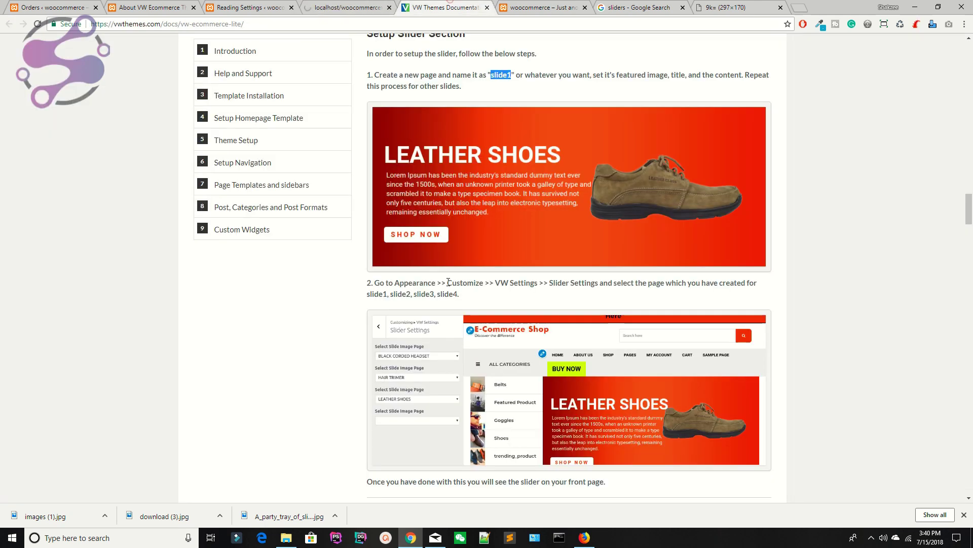
scroll(629, 256, down, 1)
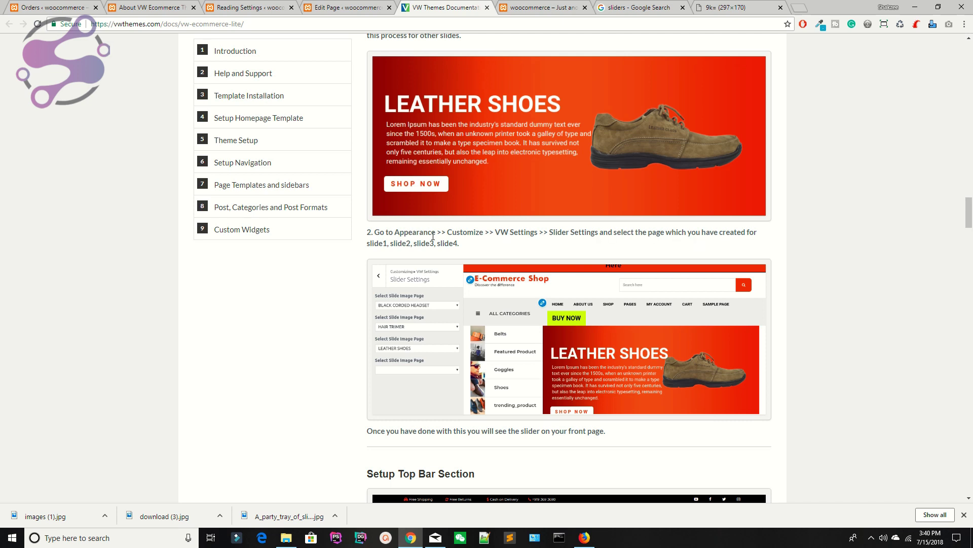
click(417, 248)
click(324, 6)
Reach the theme's VW Settings sections in the Customizer, checking the docs along the way.
mouse_move(51, 44)
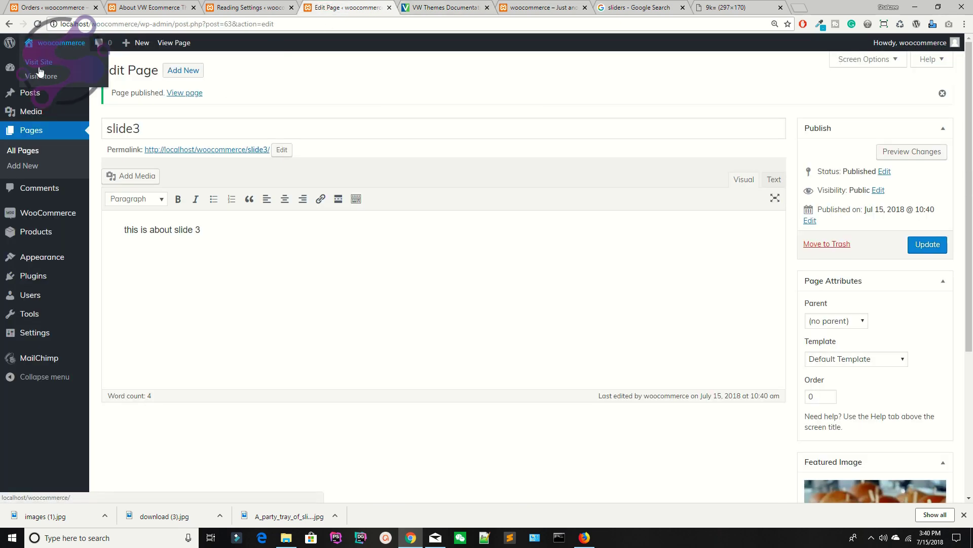
key(ctrl+shift+Tab)
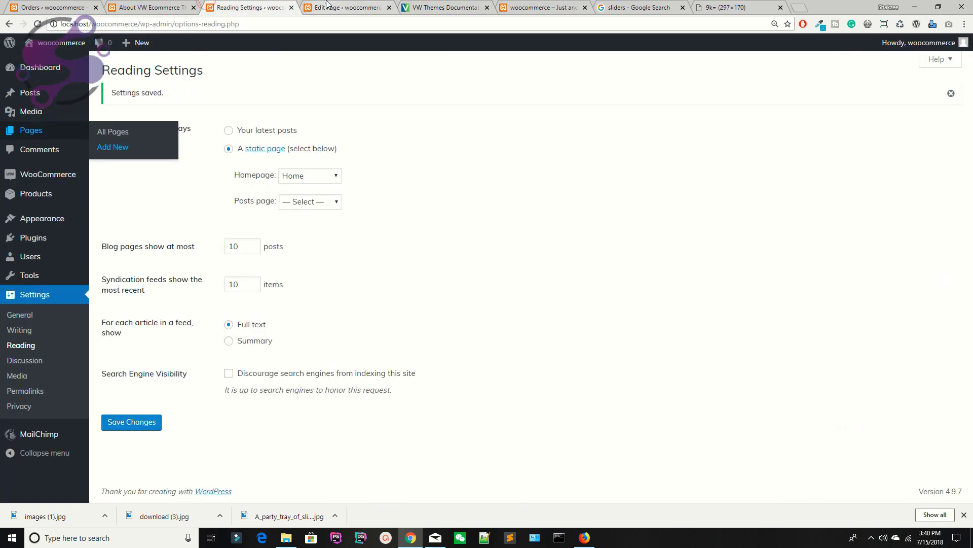
key(ctrl+Tab)
key(ctrl+Tab)
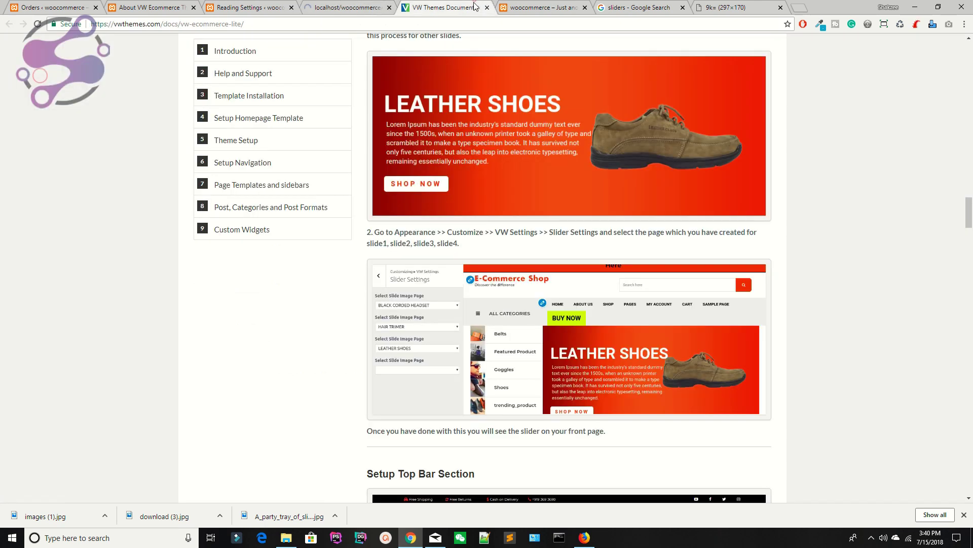
click(339, 6)
key(ctrl+Tab)
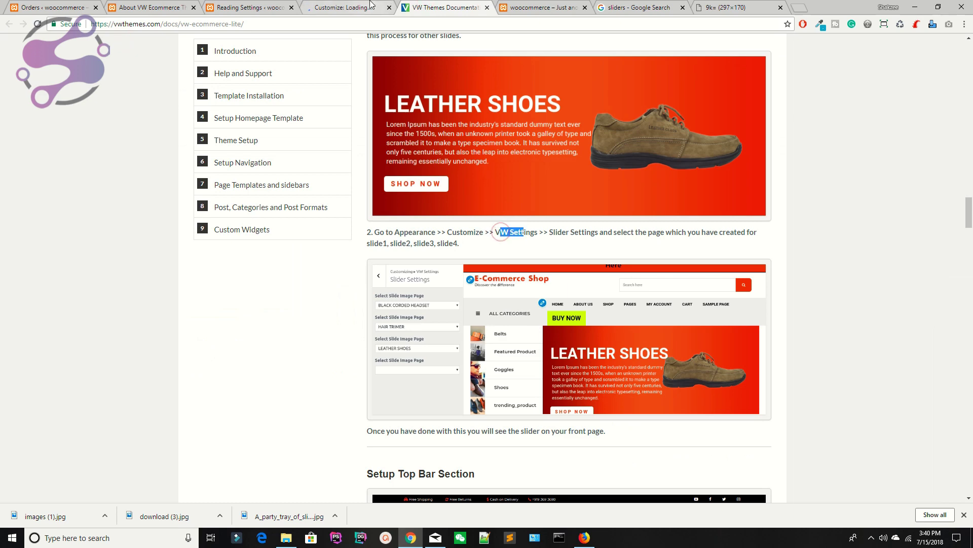
key(ctrl+shift+Tab)
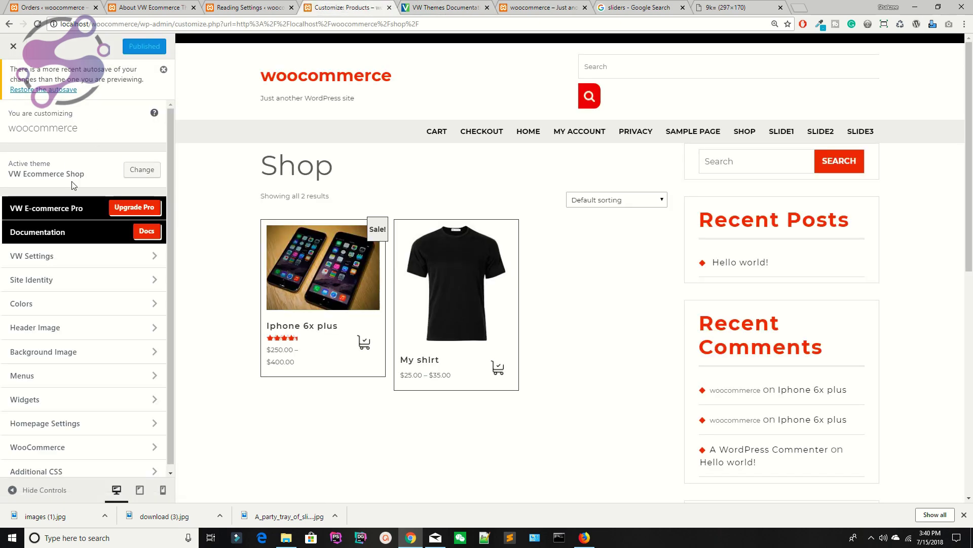
scroll(37, 180, down, 1)
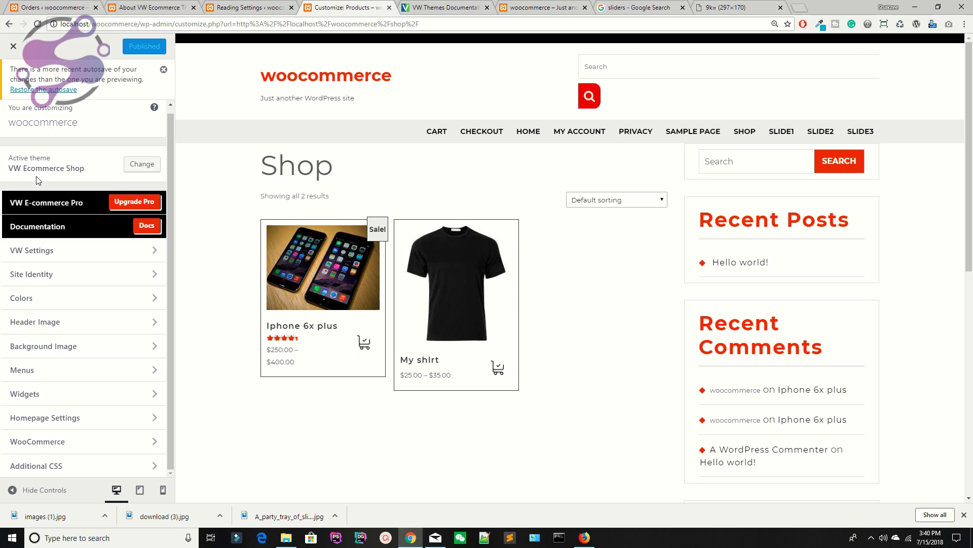
click(50, 249)
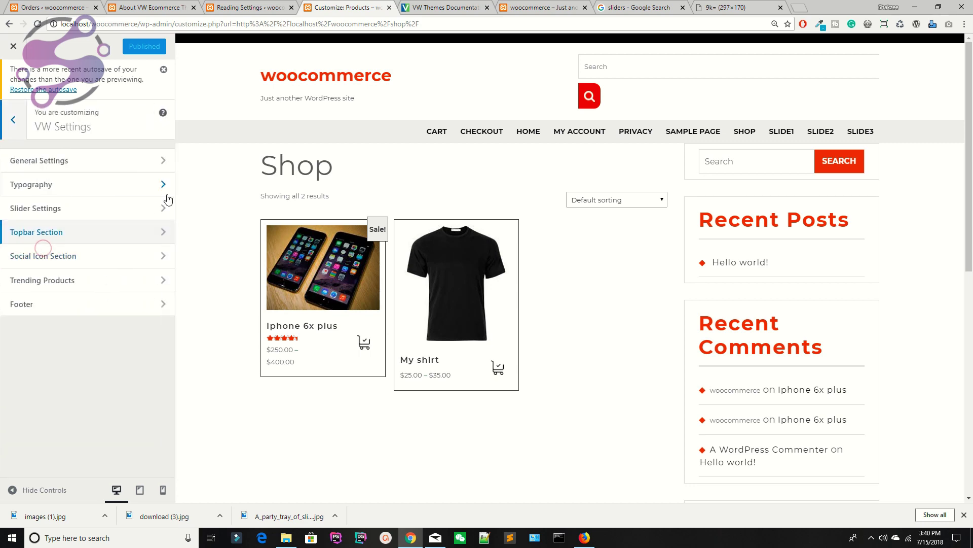
key(ctrl+Tab)
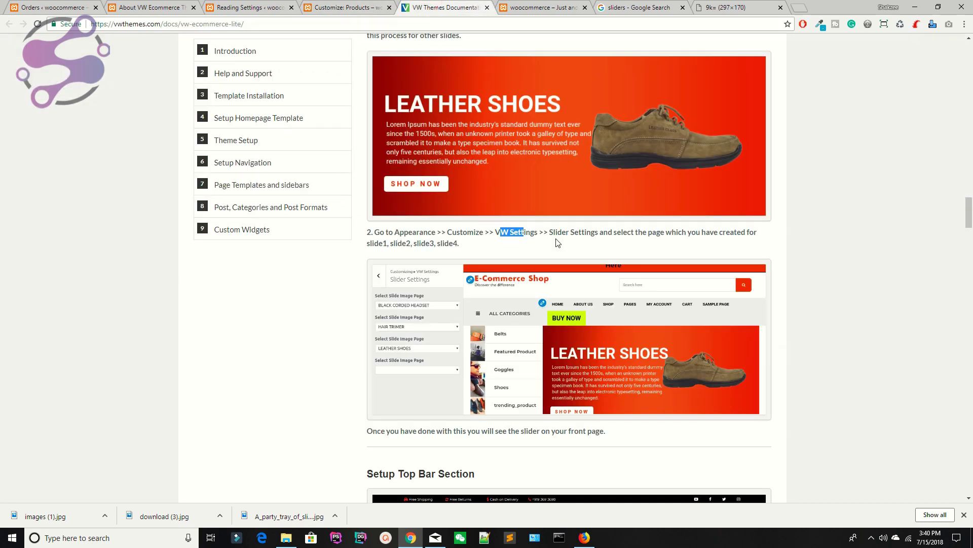
click(336, 4)
In Slider Settings, choose slide1, slide2 and slide3 as the slide pages and publish.
click(34, 209)
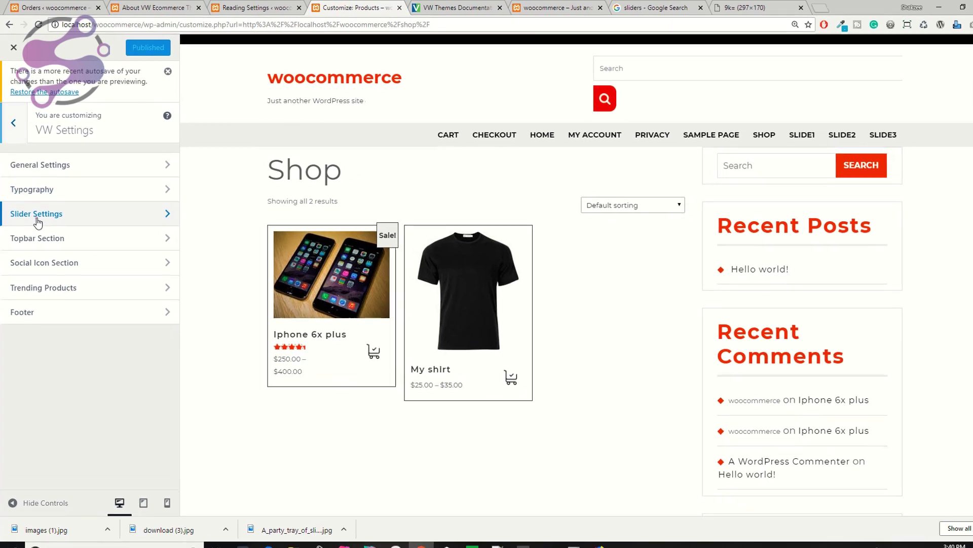
click(61, 175)
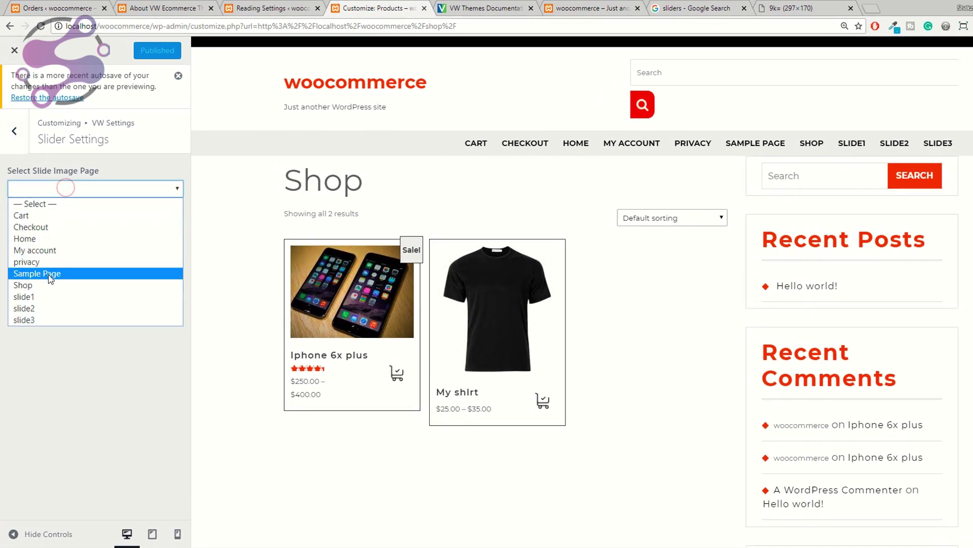
click(36, 297)
click(56, 187)
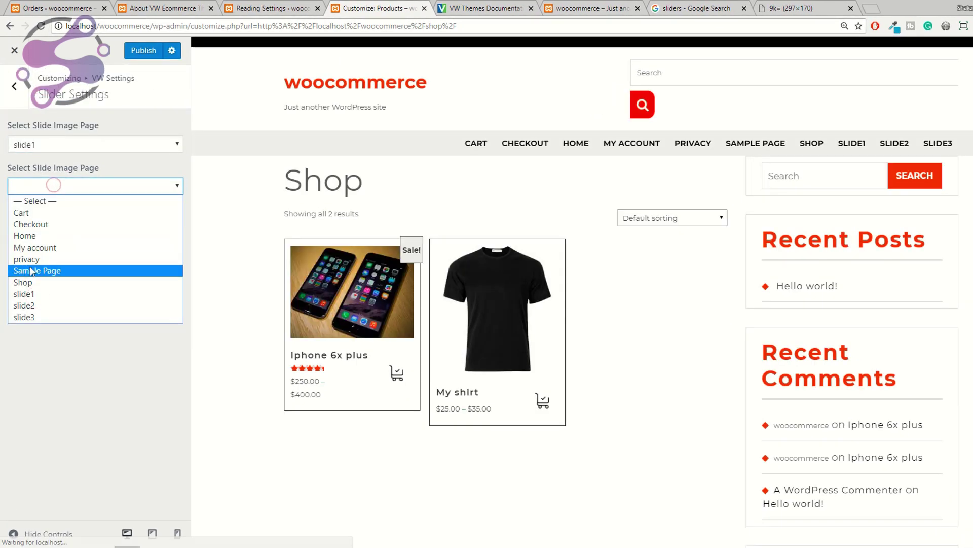
click(25, 305)
click(44, 235)
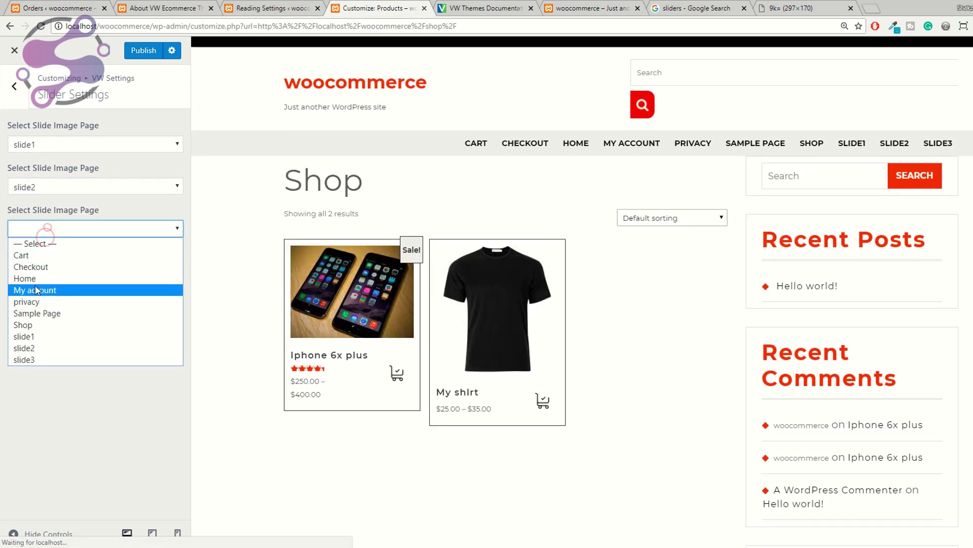
click(30, 354)
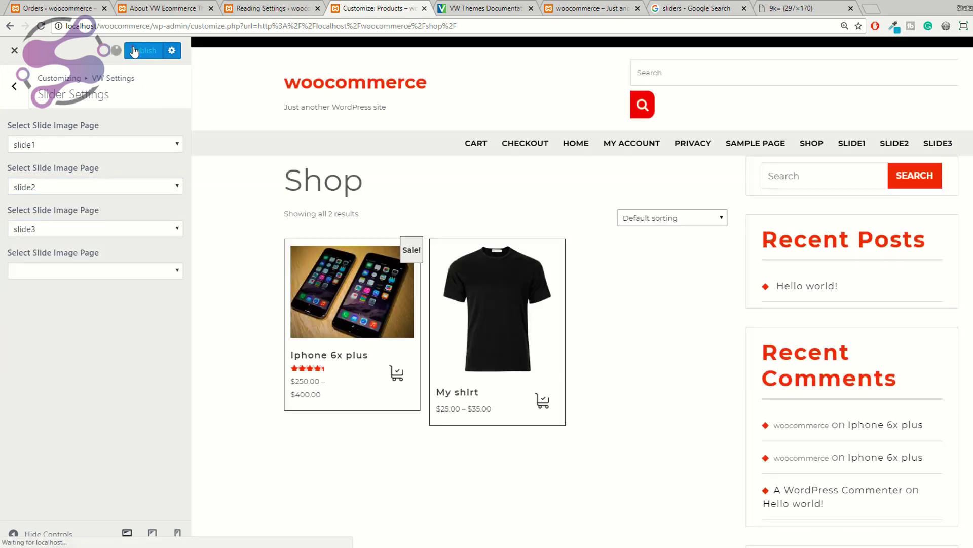
click(143, 50)
Switch over to the store's front page tab.
click(300, 7)
click(375, 7)
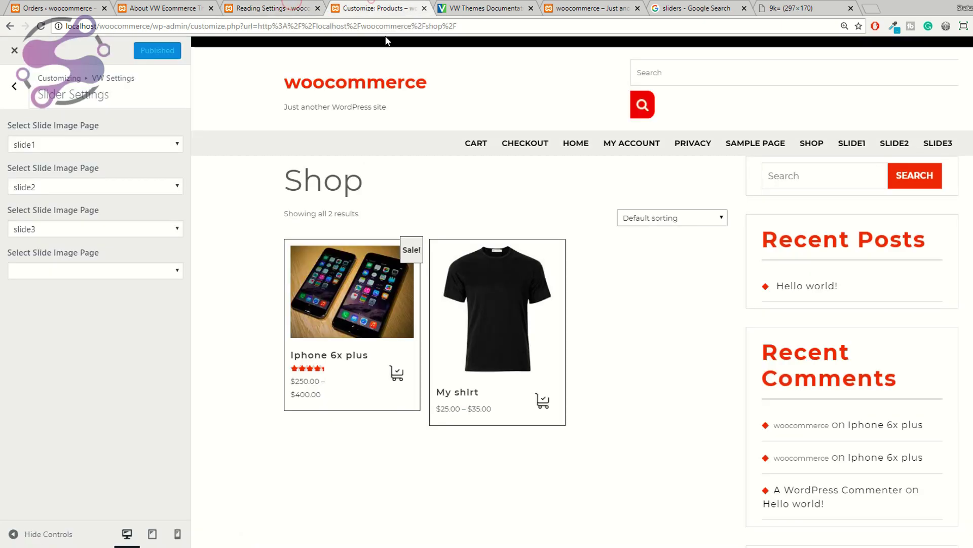
drag(627, 5, 522, 6)
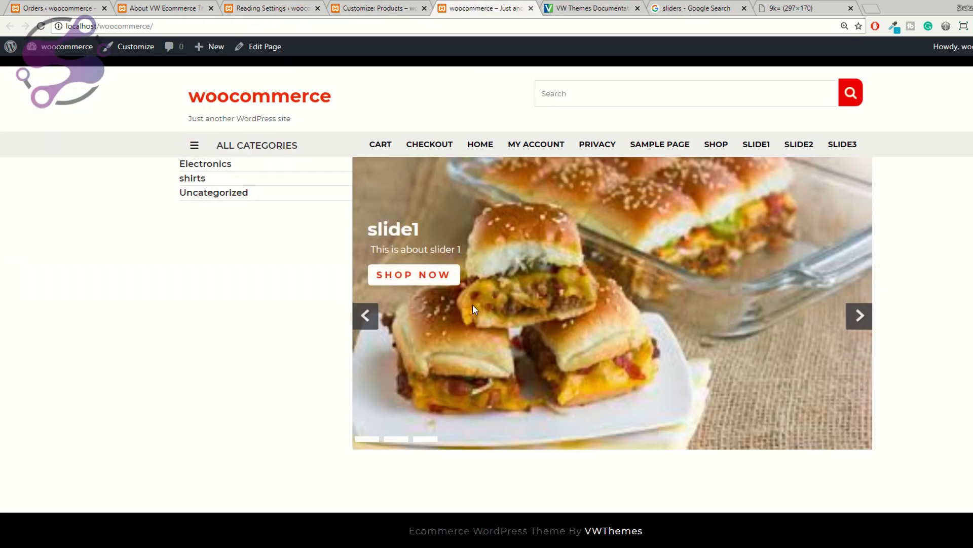
Advance the front-page slider three times to confirm each slide appears.
click(858, 318)
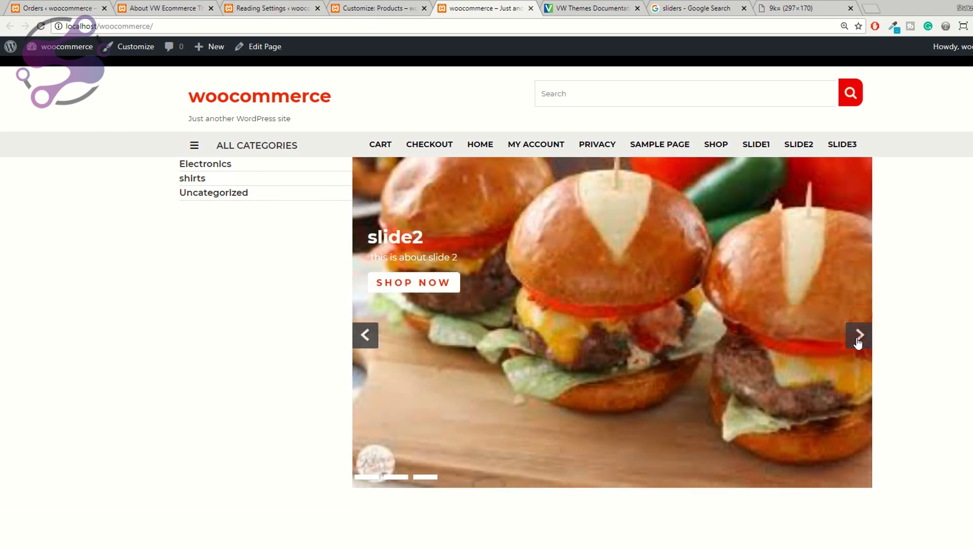
click(858, 335)
click(859, 322)
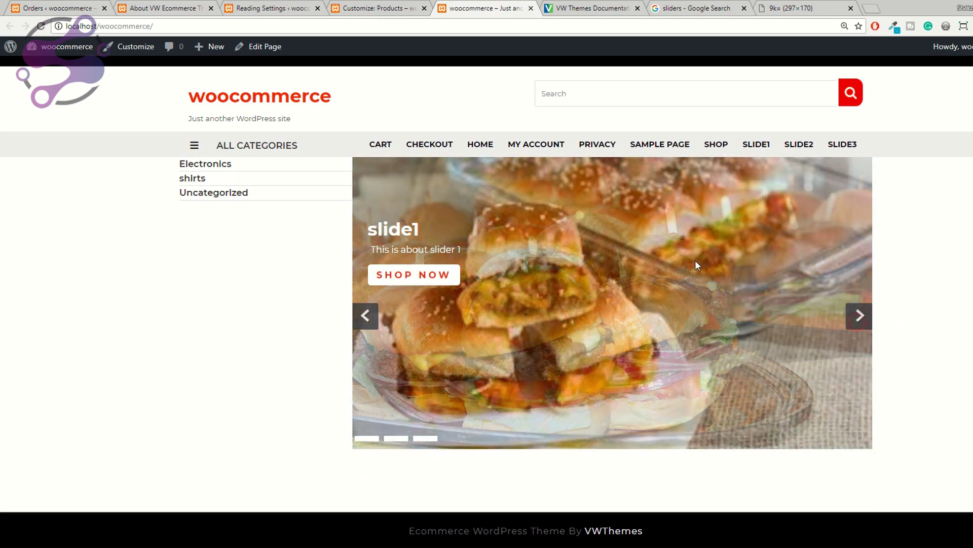
Revisit the docs and Customizer theme settings, then switch to the Orders admin page.
click(564, 7)
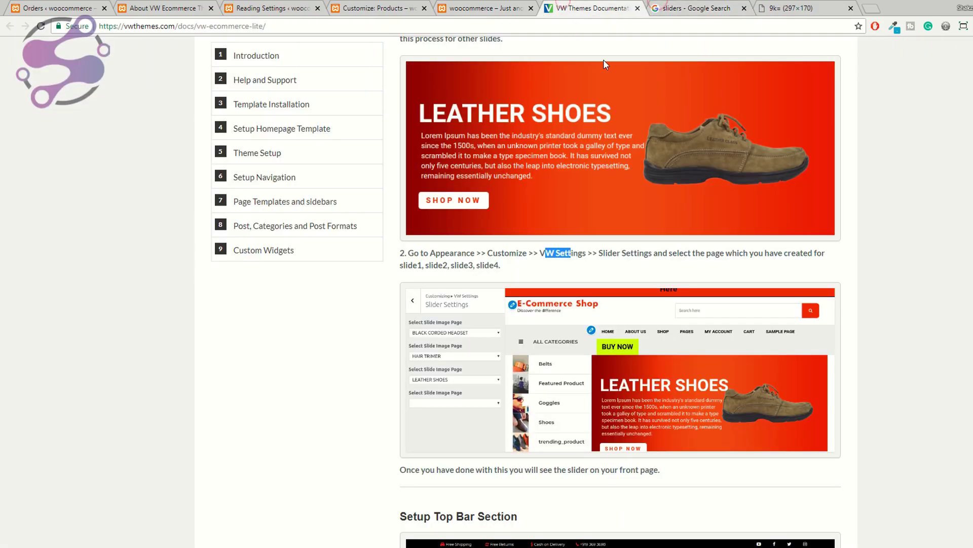
click(513, 7)
click(361, 6)
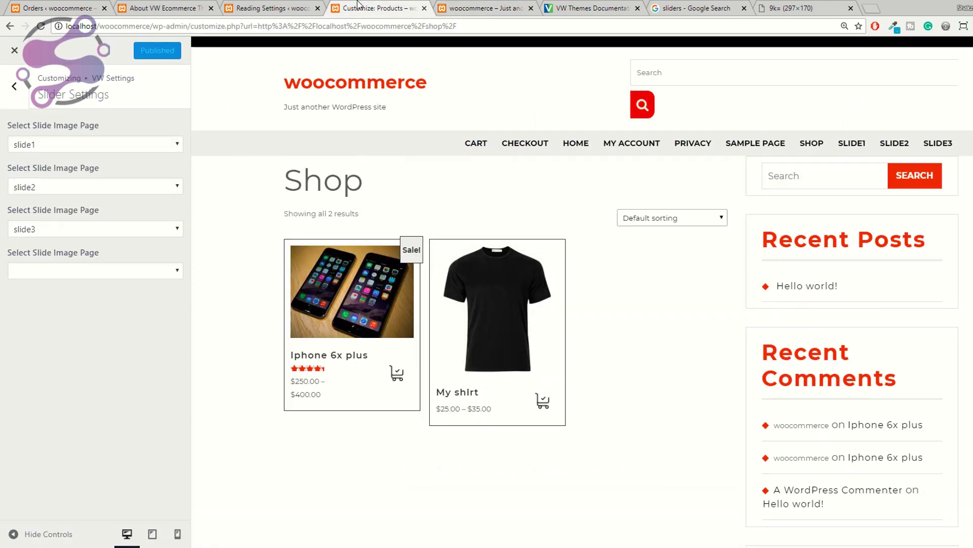
click(16, 85)
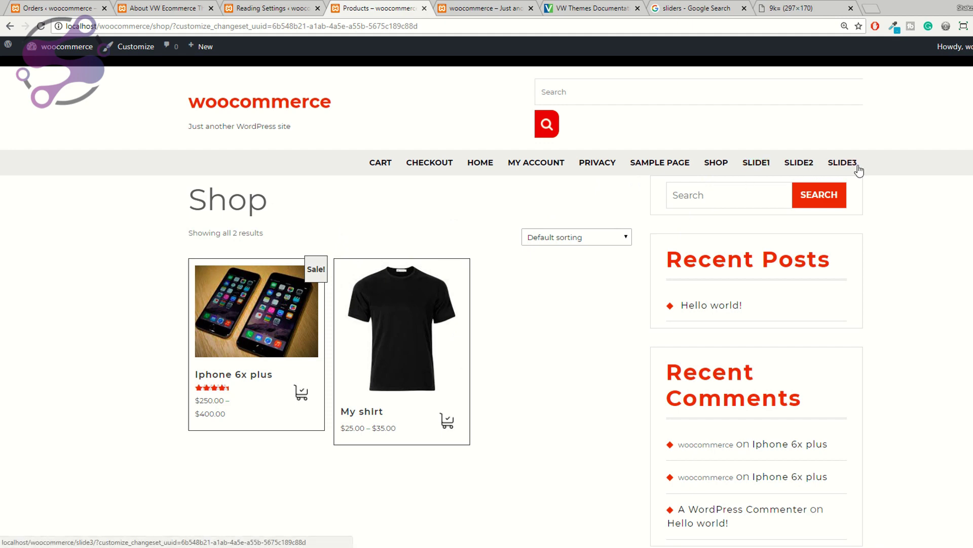
click(55, 8)
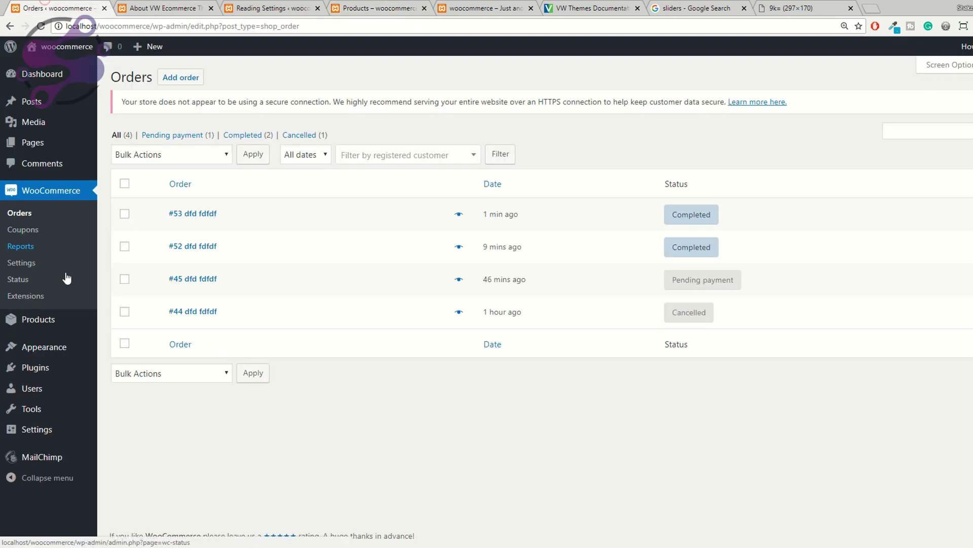
Open the Menus editor for Menu 1 and edit its name.
mouse_move(48, 354)
click(127, 397)
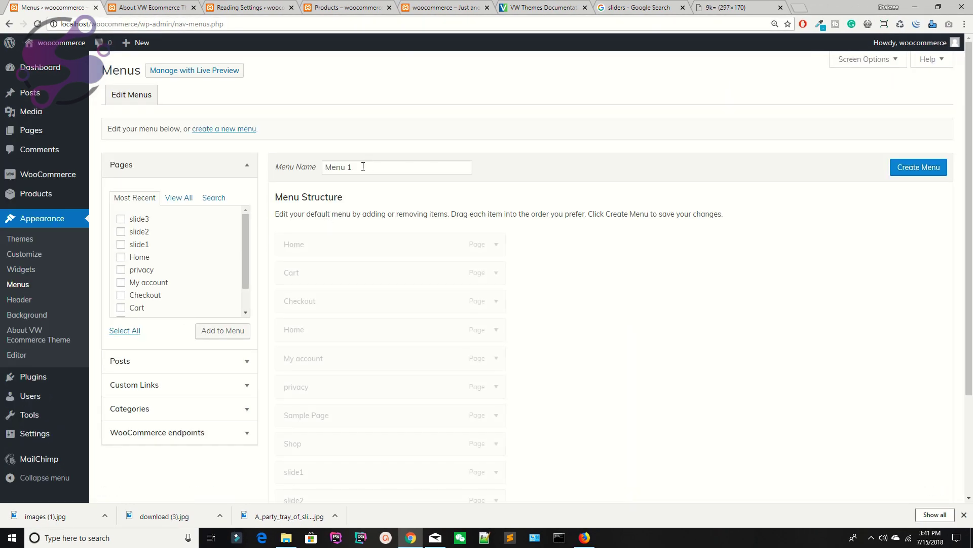
scroll(364, 270, down, 3)
scroll(373, 289, up, 3)
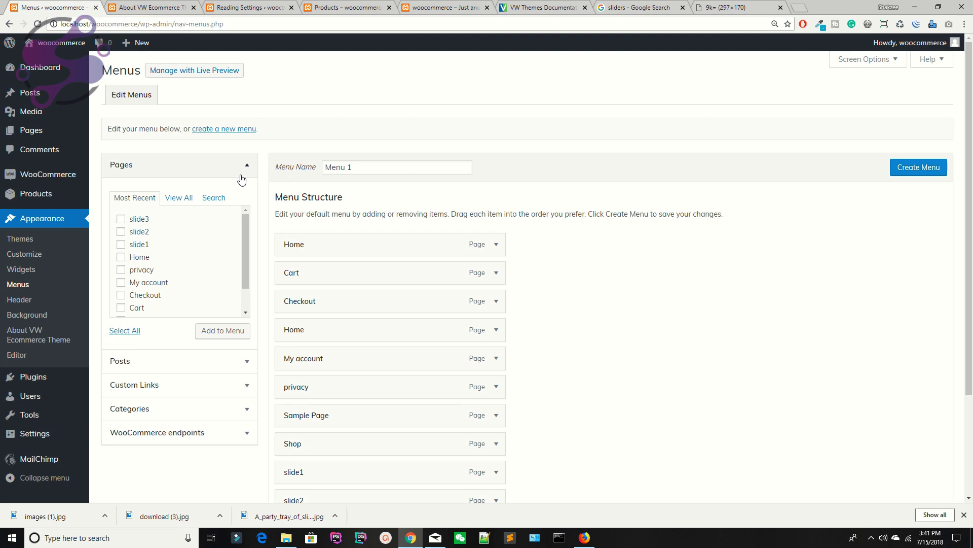
scroll(435, 244, down, 3)
scroll(315, 335, up, 3)
click(349, 170)
click(667, 320)
Remove the slide3, slide2 and slide1 items from Menu 1 and save it.
scroll(552, 291, down, 3)
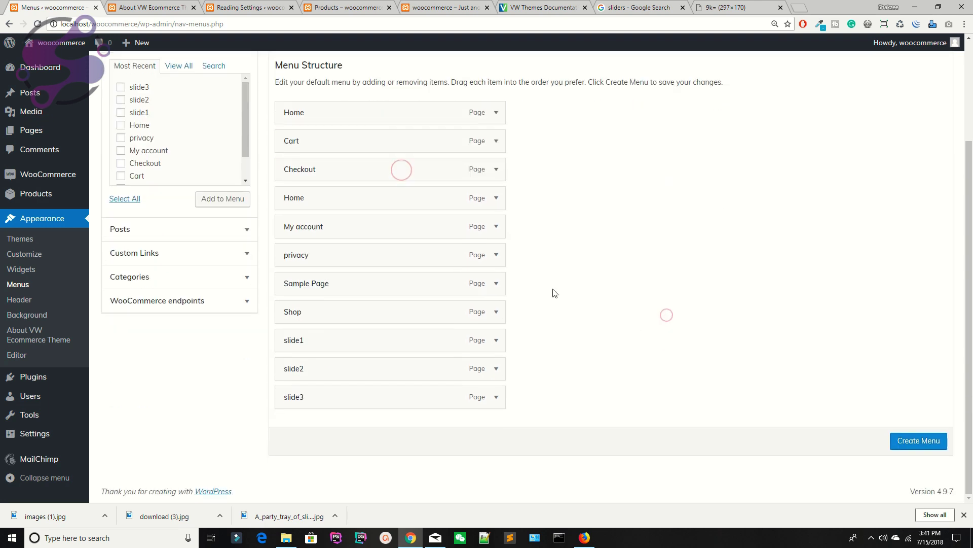
scroll(273, 338, up, 3)
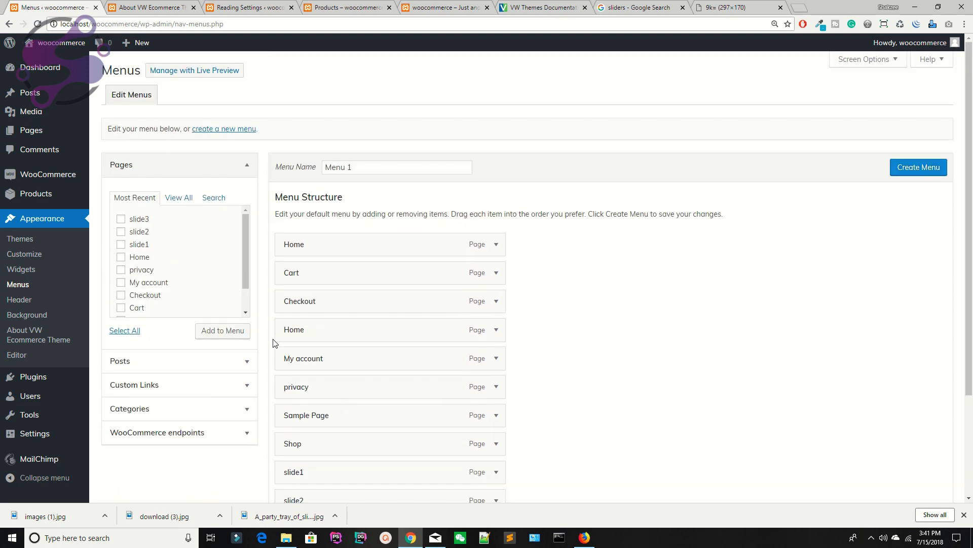
scroll(338, 311, down, 3)
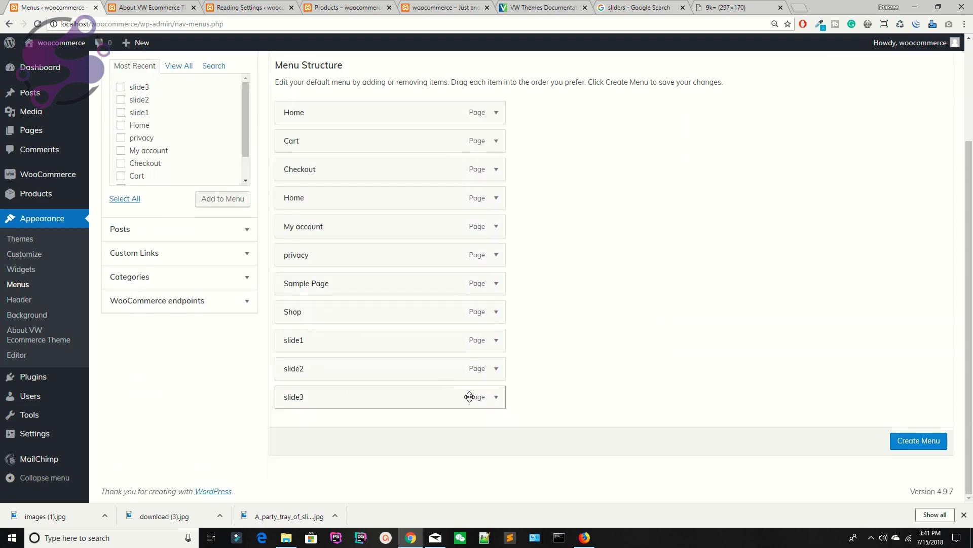
click(495, 396)
click(296, 496)
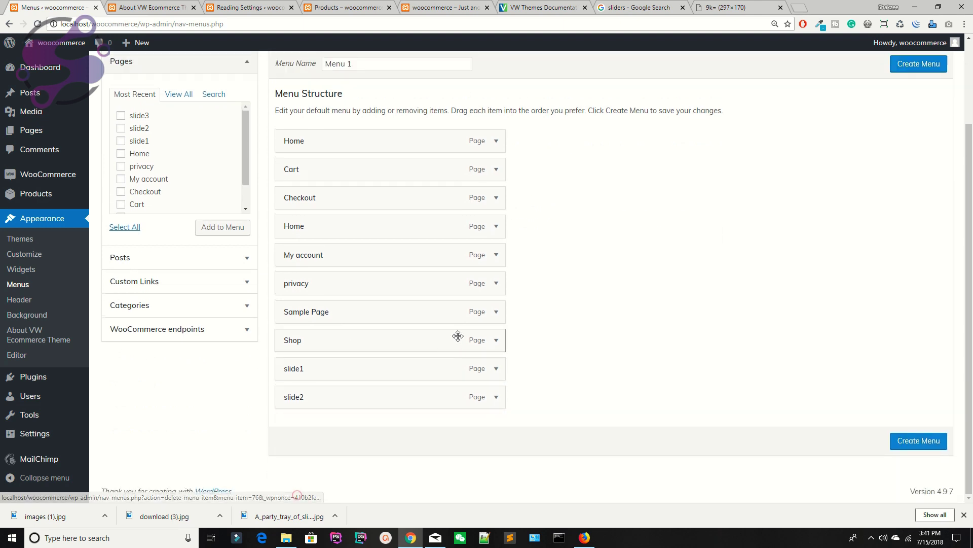
click(497, 397)
click(299, 471)
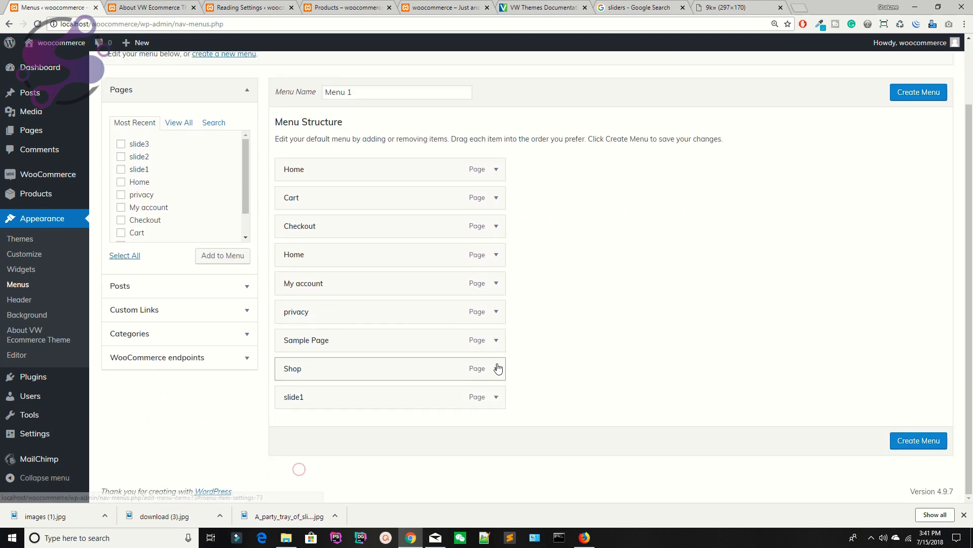
click(496, 394)
click(287, 437)
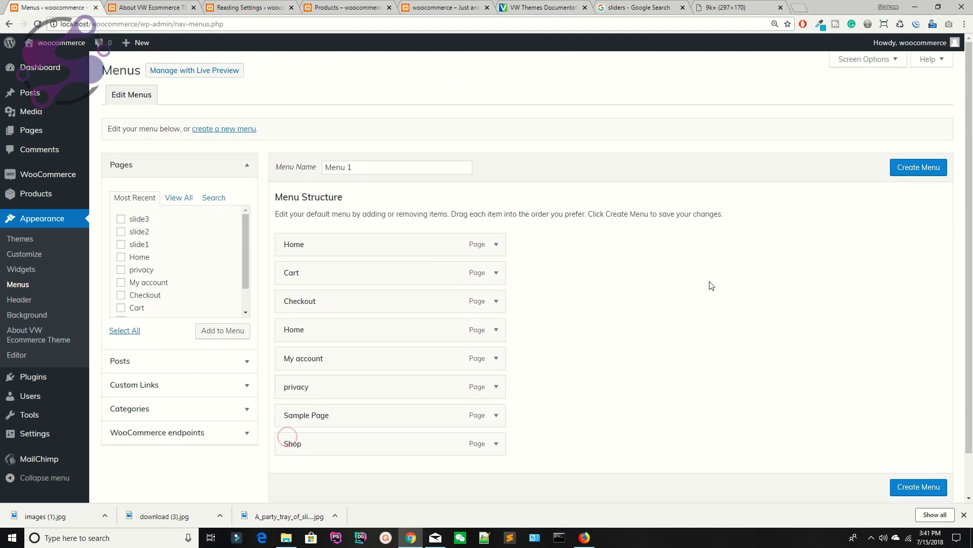
click(928, 167)
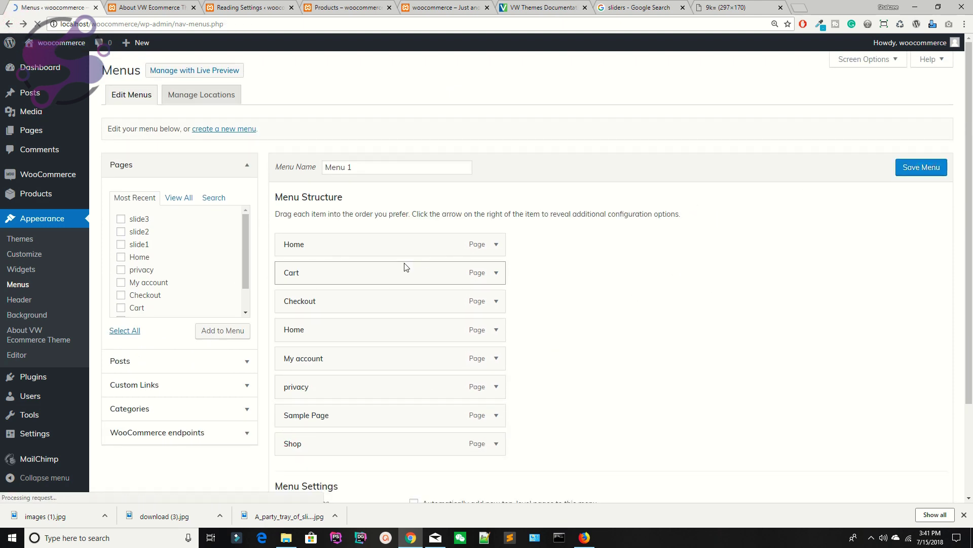
Assign Menu 1 to the Primary Menu display location and save the menu.
scroll(403, 263, down, 2)
scroll(477, 369, up, 2)
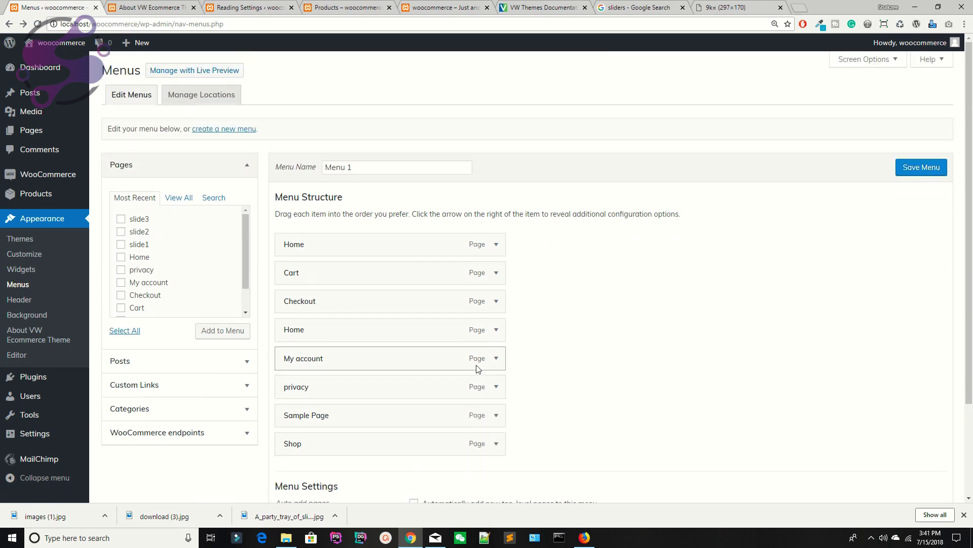
scroll(456, 302, down, 2)
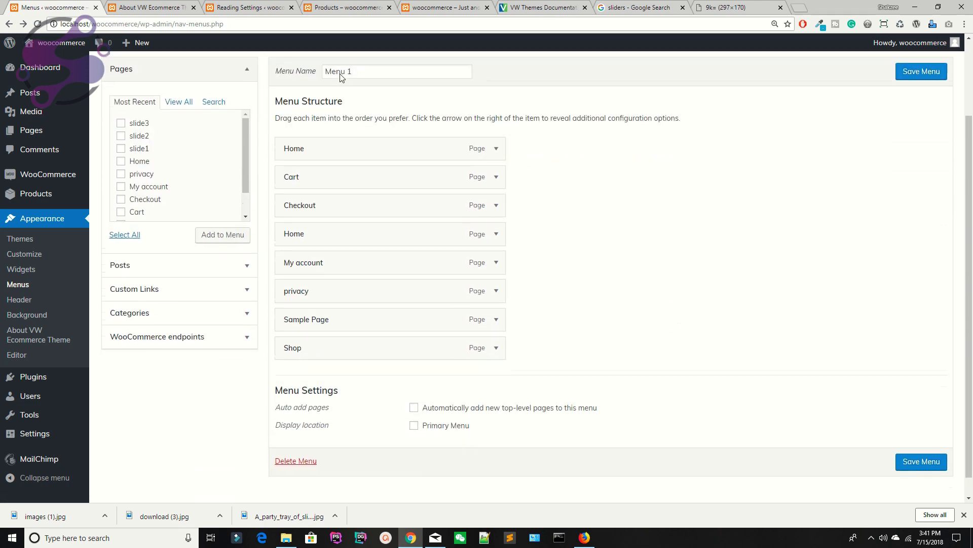
scroll(374, 171, up, 2)
scroll(535, 247, down, 2)
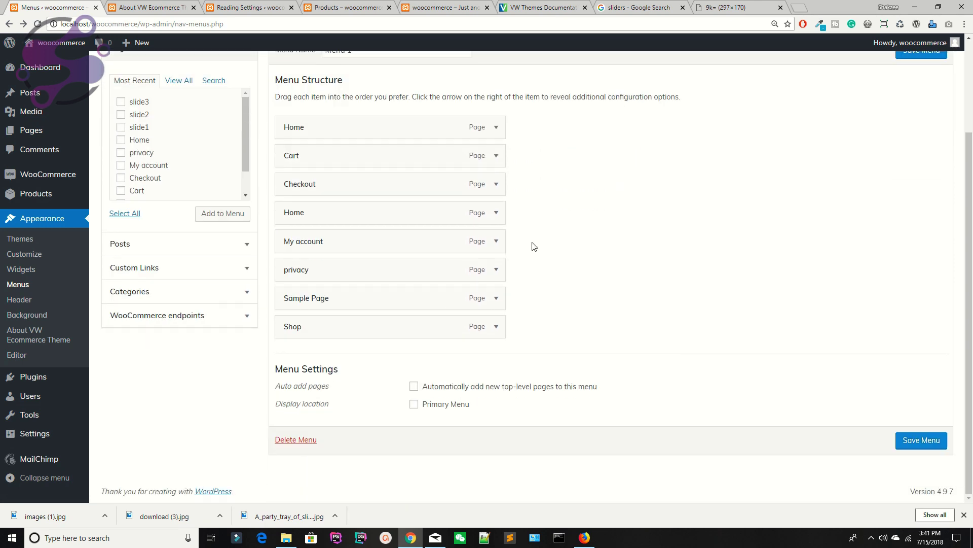
scroll(400, 385, up, 1)
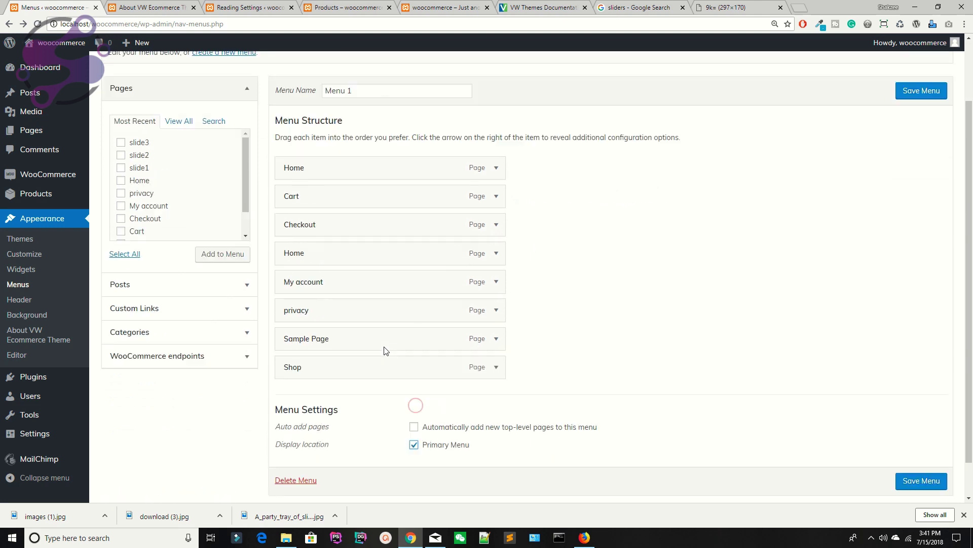
scroll(660, 385, down, 1)
click(918, 442)
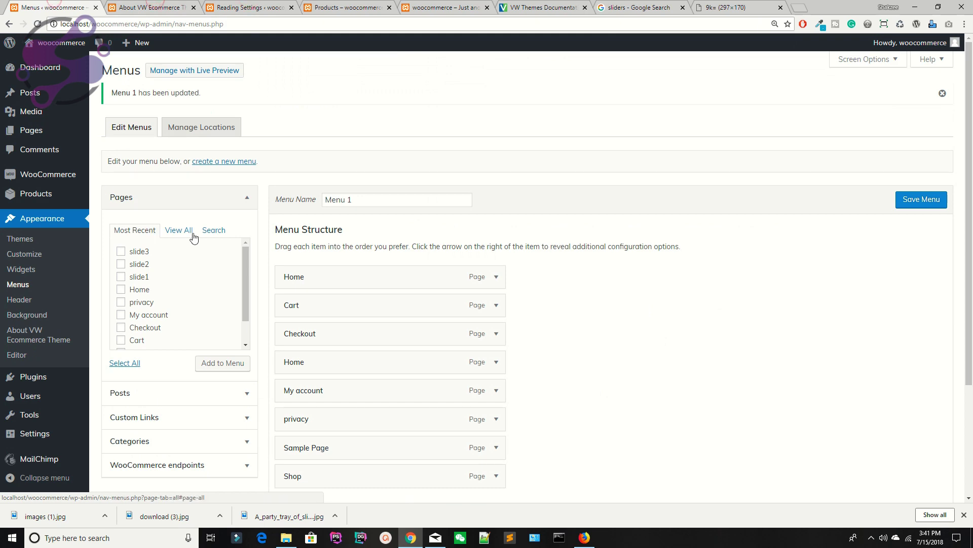
key(ctrl+Tab)
key(ctrl+Tab)
key(ctrl+Tab)
key(ctrl+Tab)
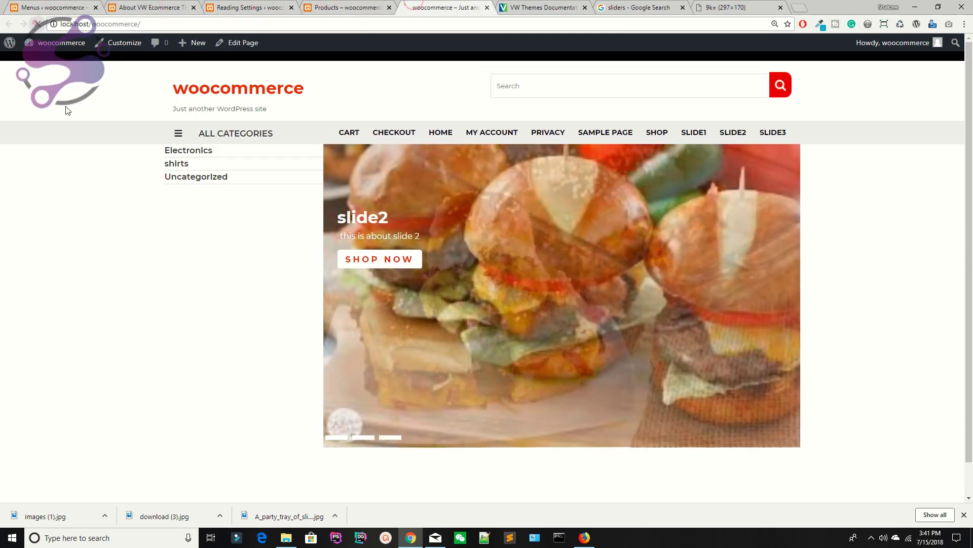
Reload the storefront to check the new menu, then scroll the docs to Setup Top Bar Section.
key(F5)
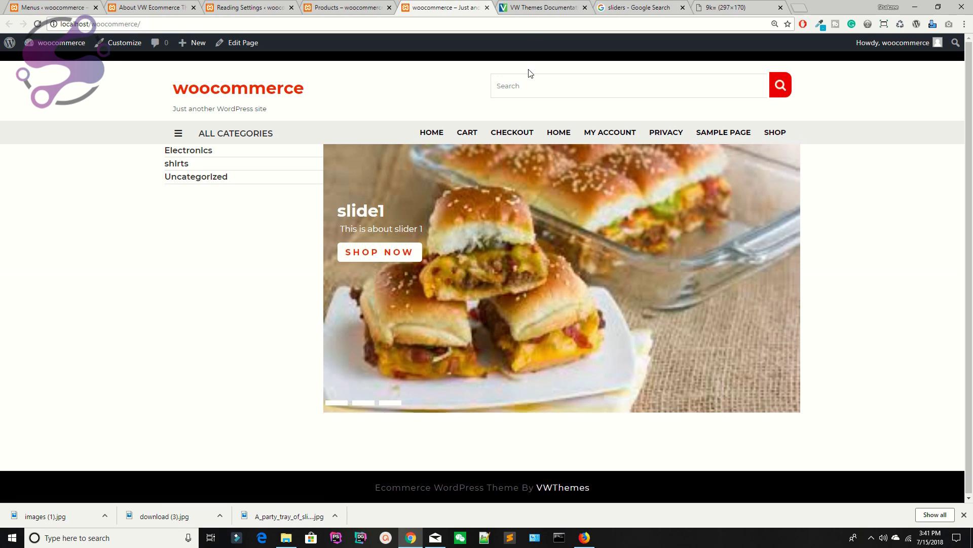
key(ctrl+Tab)
scroll(251, 227, down, 5)
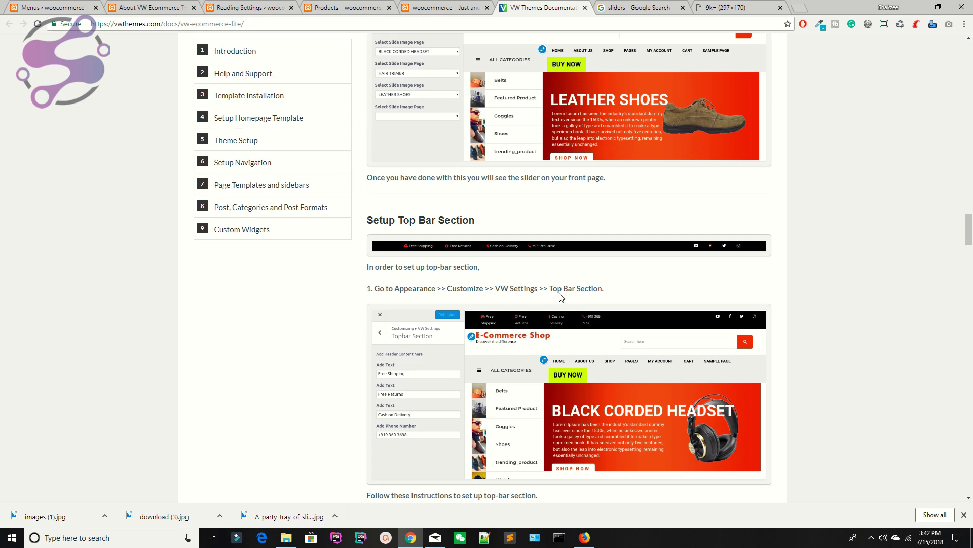
Close the Reading Settings tab and open VW Settings > Topbar Section in a fresh customizer.
click(420, 7)
click(355, 7)
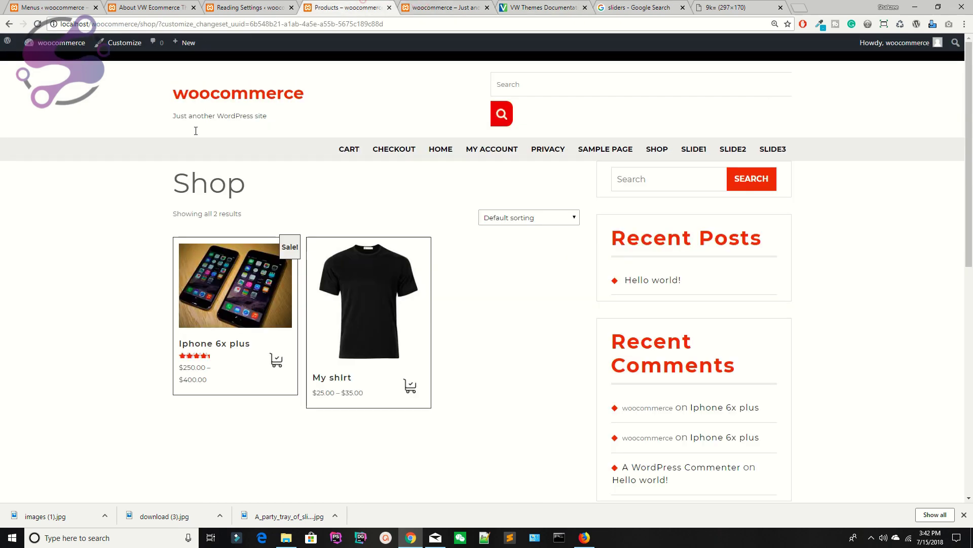
click(242, 7)
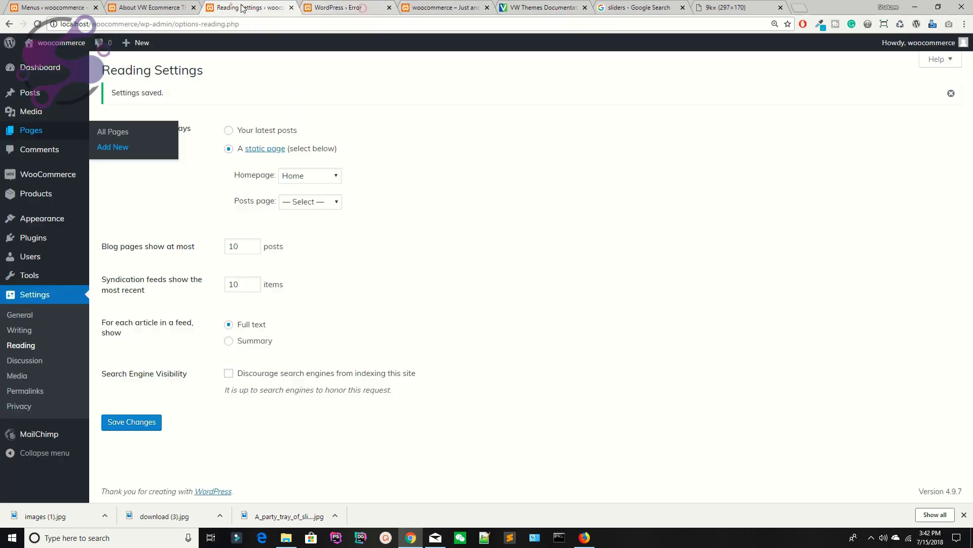
click(291, 7)
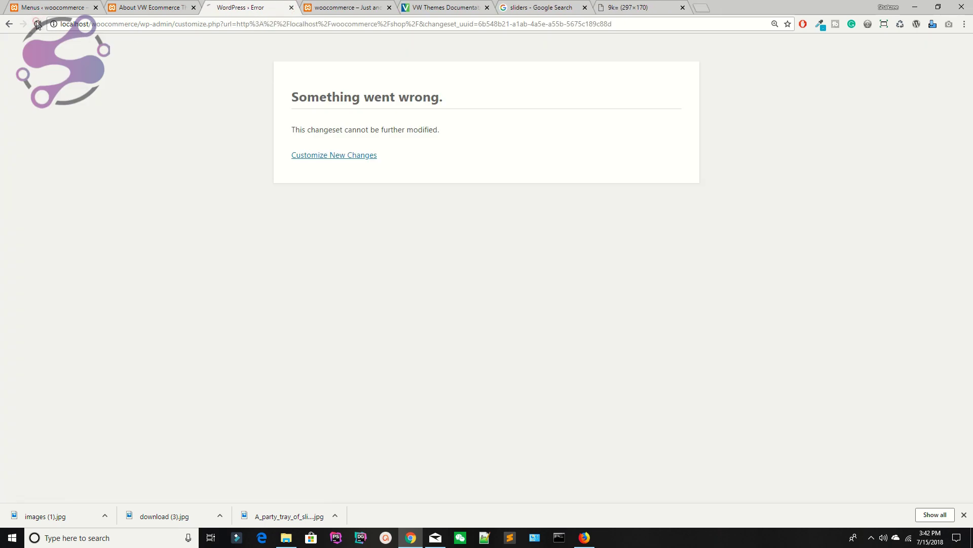
click(334, 154)
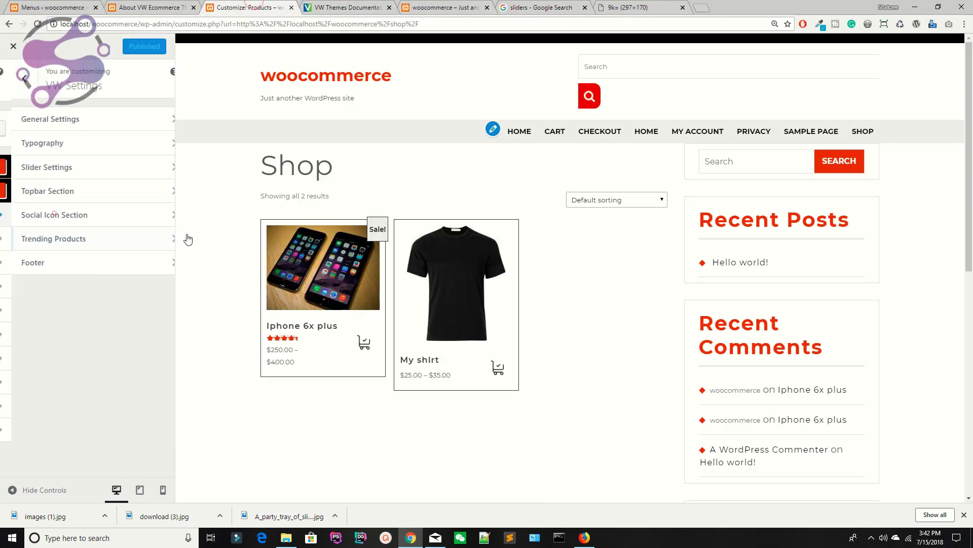
click(39, 191)
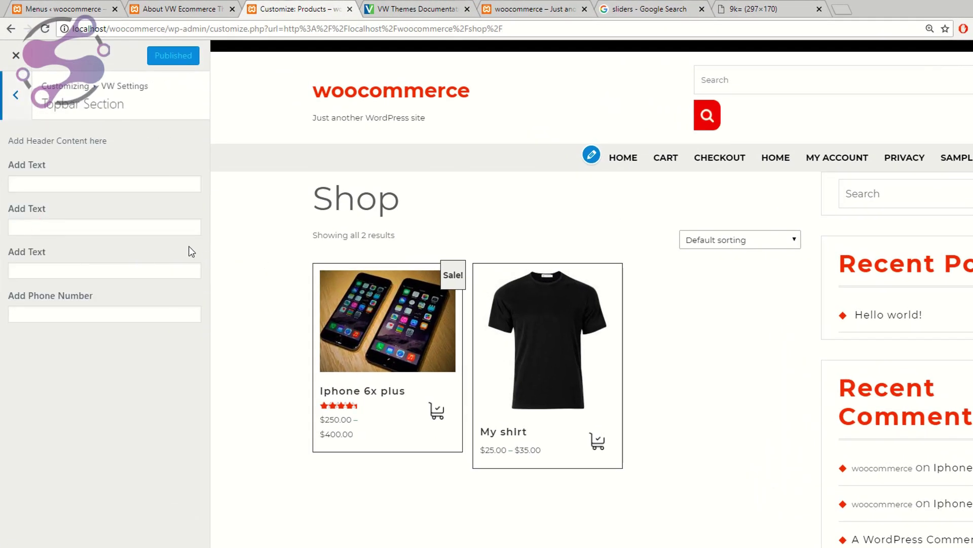
Enter test 1, test 2 and test 3 into the three top bar Add Text fields.
click(52, 185)
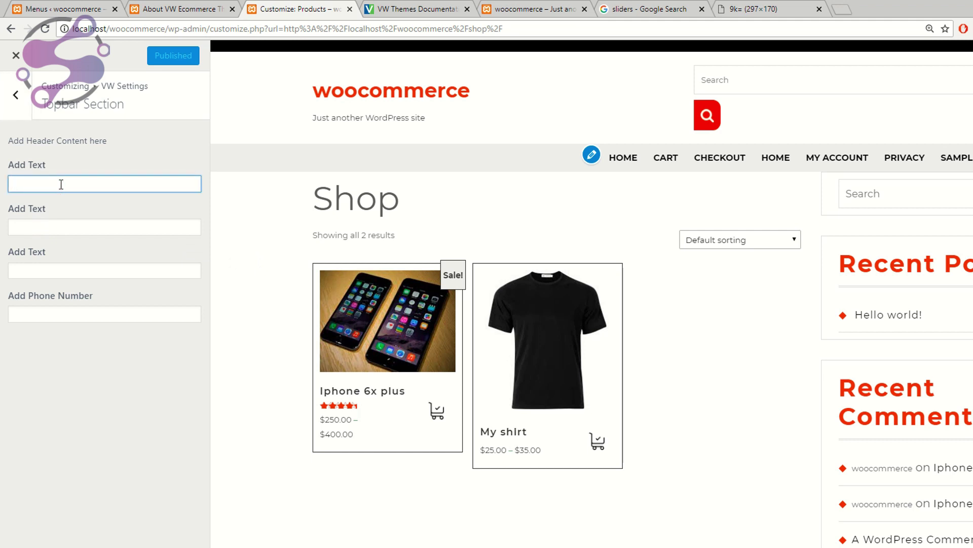
text(test 1)
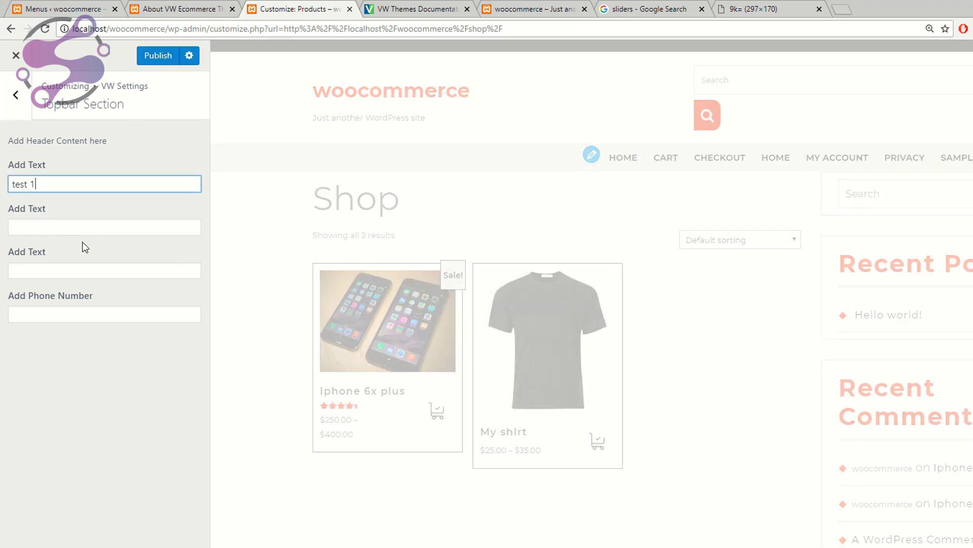
key(Tab)
text(tezsrt)
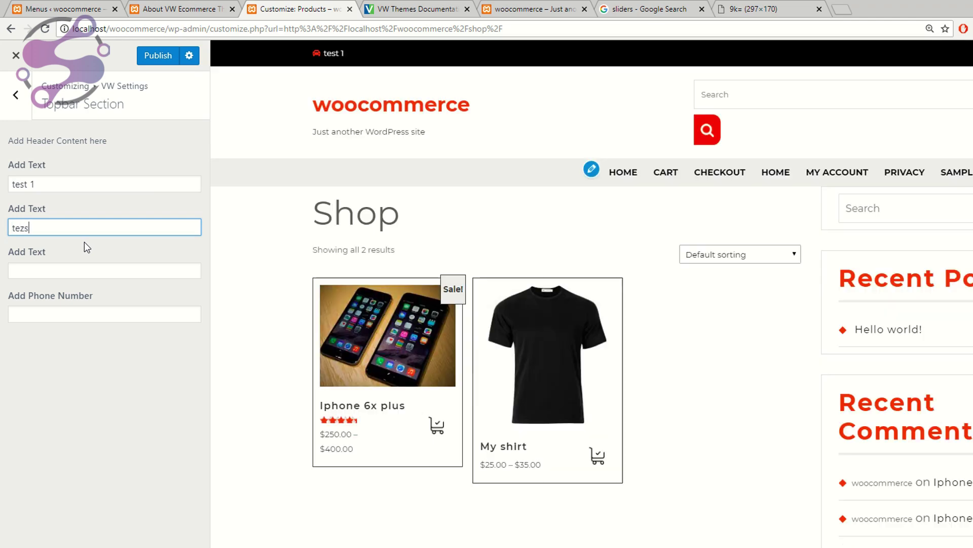
key(BackSpace)
key(BackSpace)
key(BackSpace)
key(BackSpace)
key(BackSpace)
key(BackSpace)
text(test 2)
key(Tab)
text(test 3)
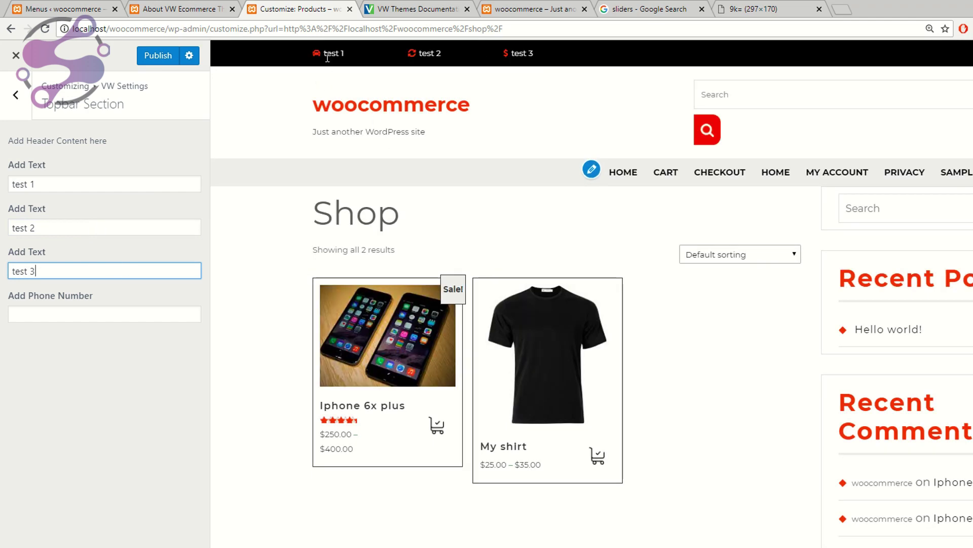
Add the phone number to the top bar and publish the changes.
click(68, 308)
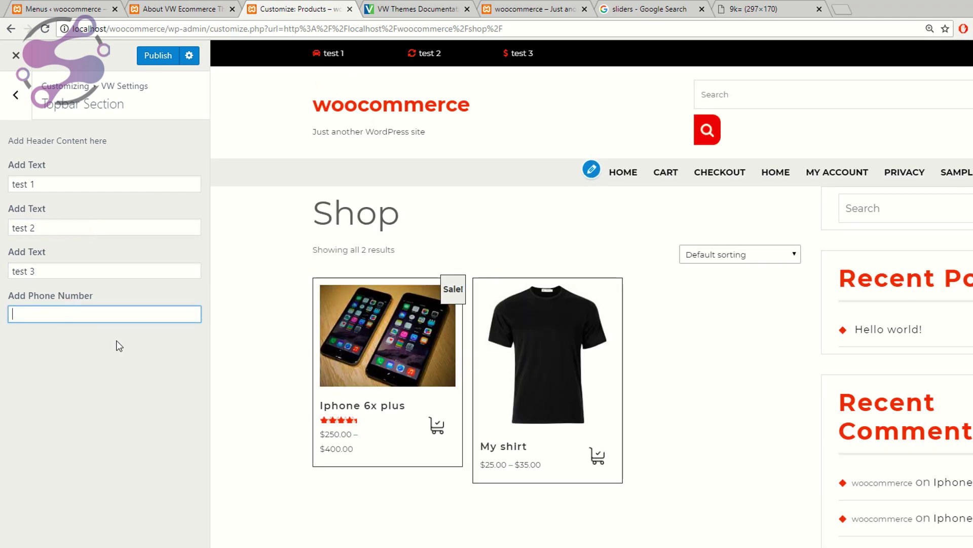
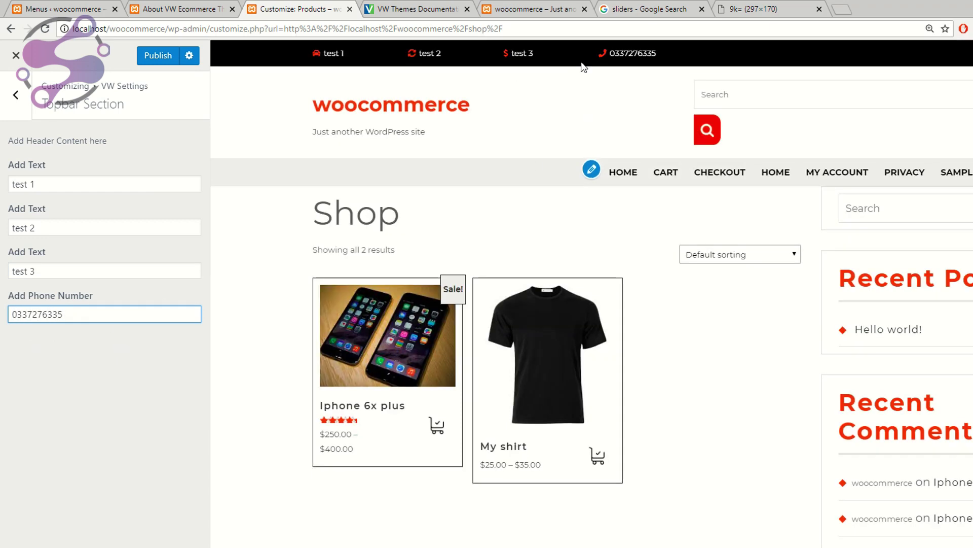
click(167, 57)
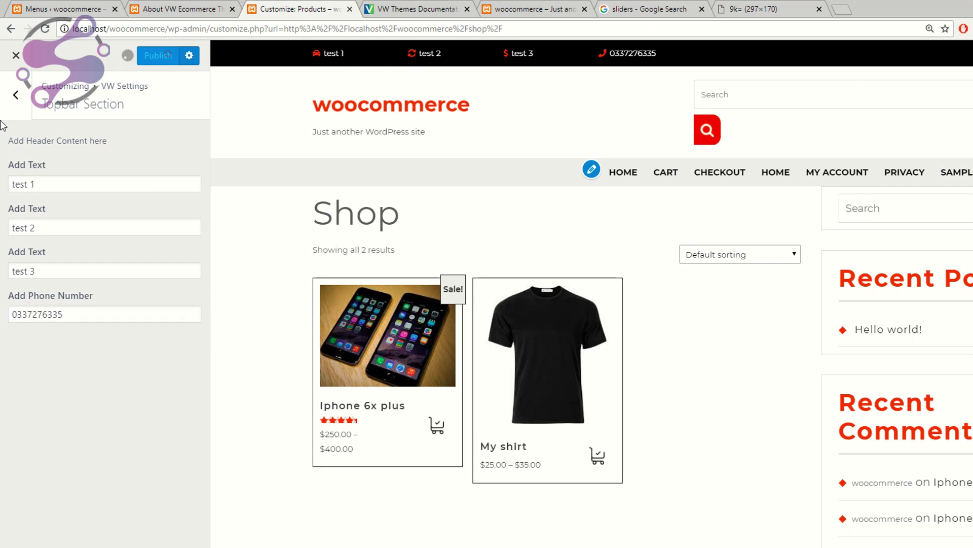
click(15, 97)
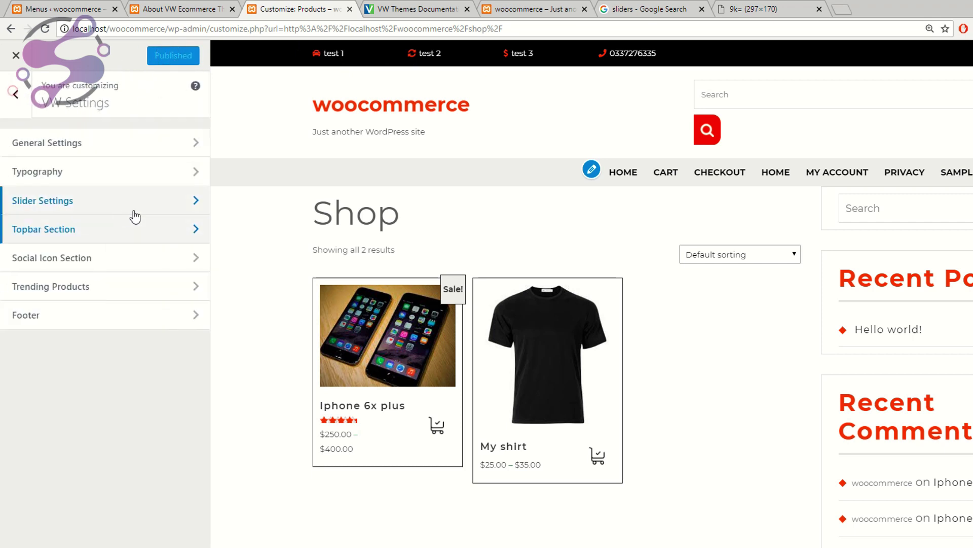
Open the theme's Social Icon Section settings under VW Settings.
click(22, 232)
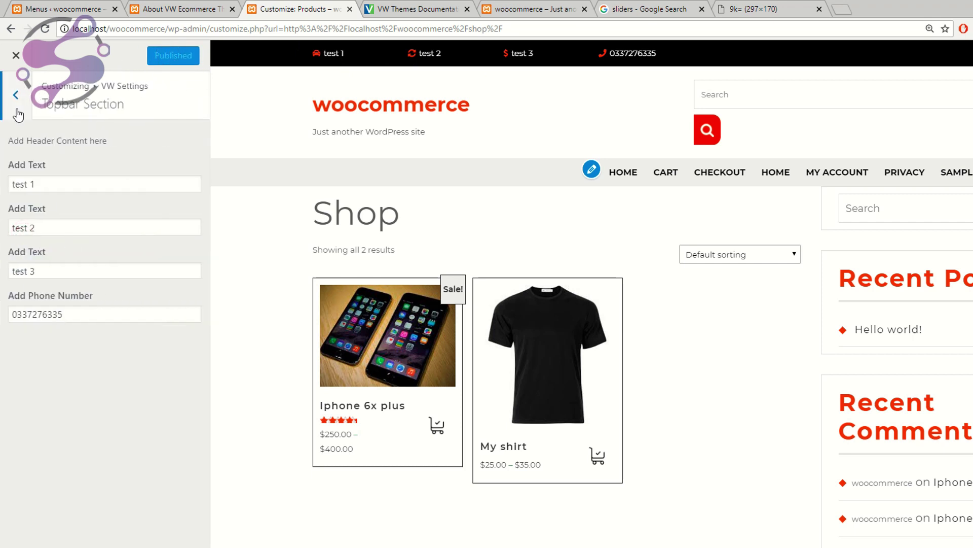
click(15, 95)
click(35, 258)
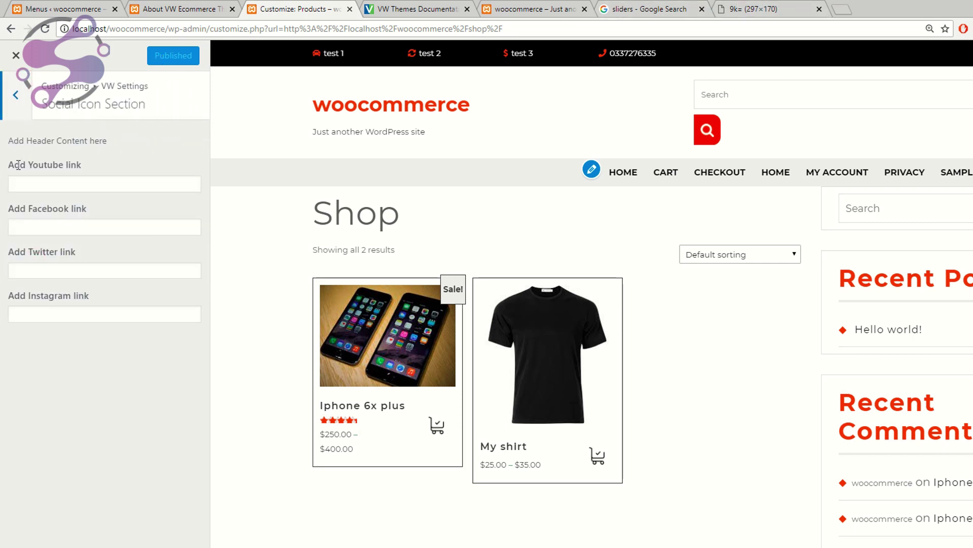
Load youtube.com in a new browser tab and start a video.
click(842, 10)
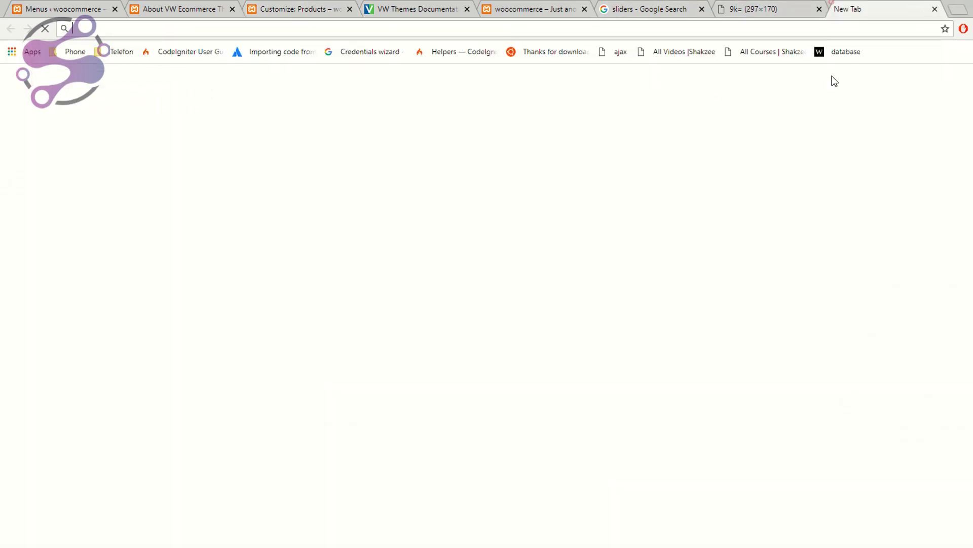
text(youtube.com)
key(Return)
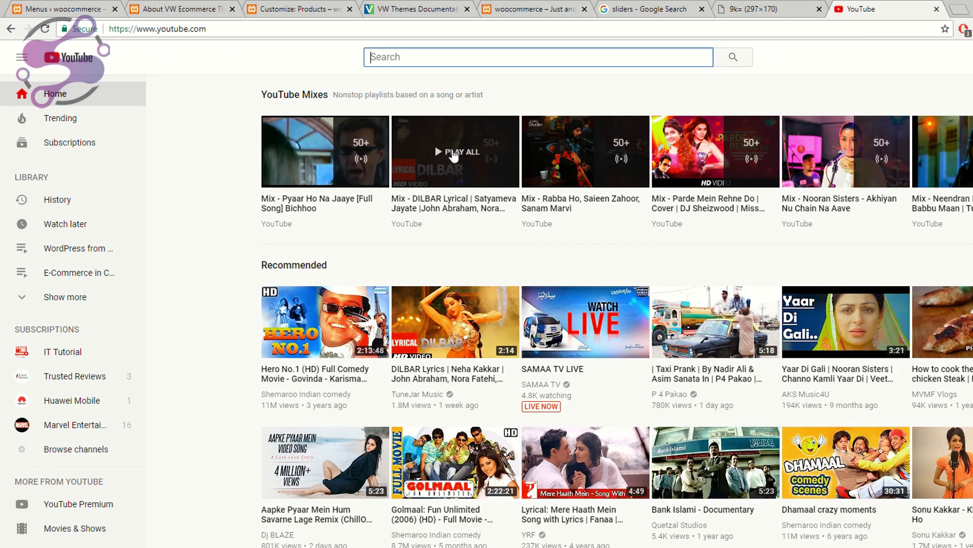
click(453, 154)
click(264, 25)
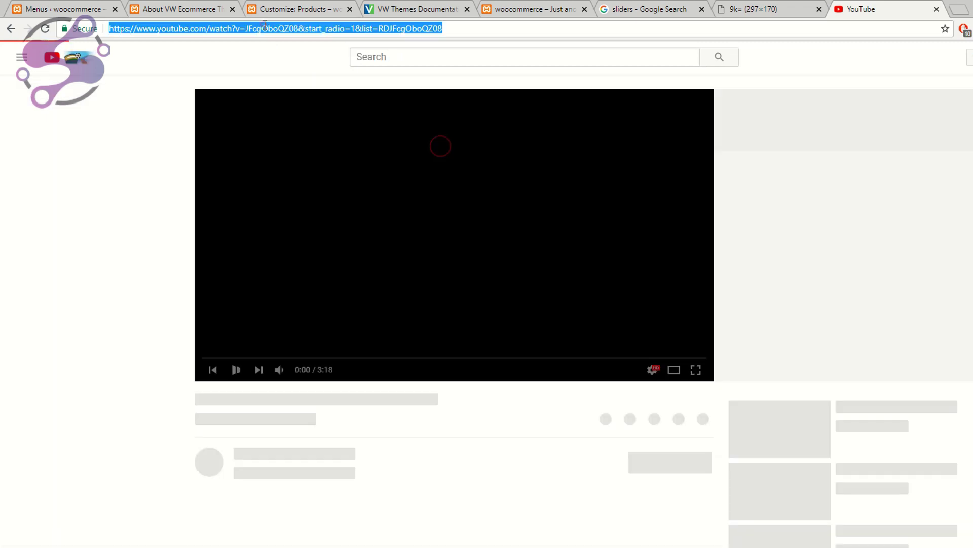
key(ctrl+3)
key(ctrl+8)
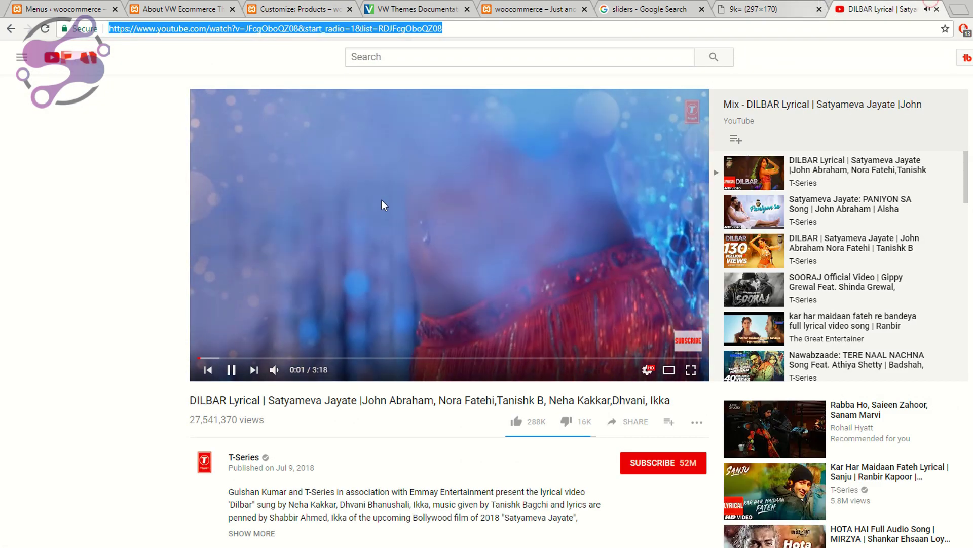
Open a 2018 FIFA World Cup video instead and return to the customizer.
click(375, 200)
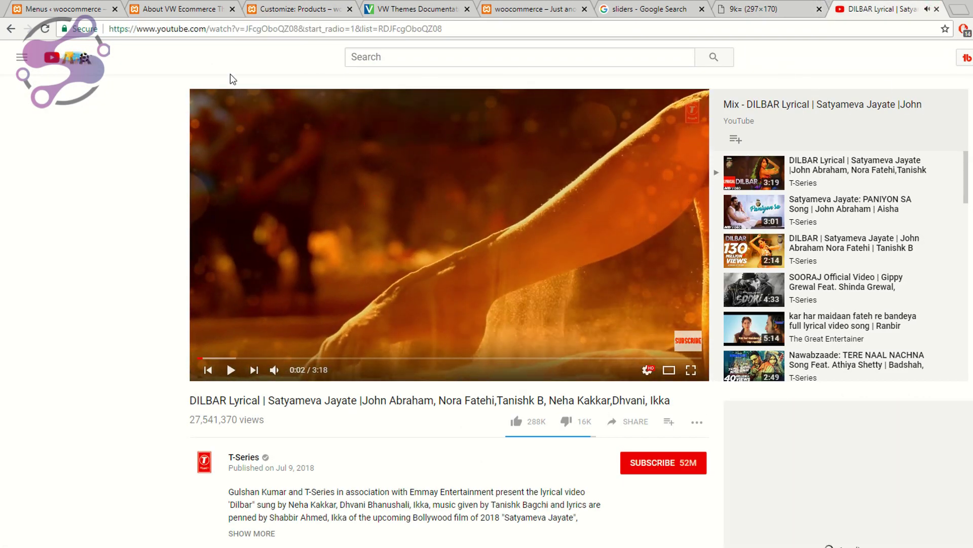
key(alt+Left)
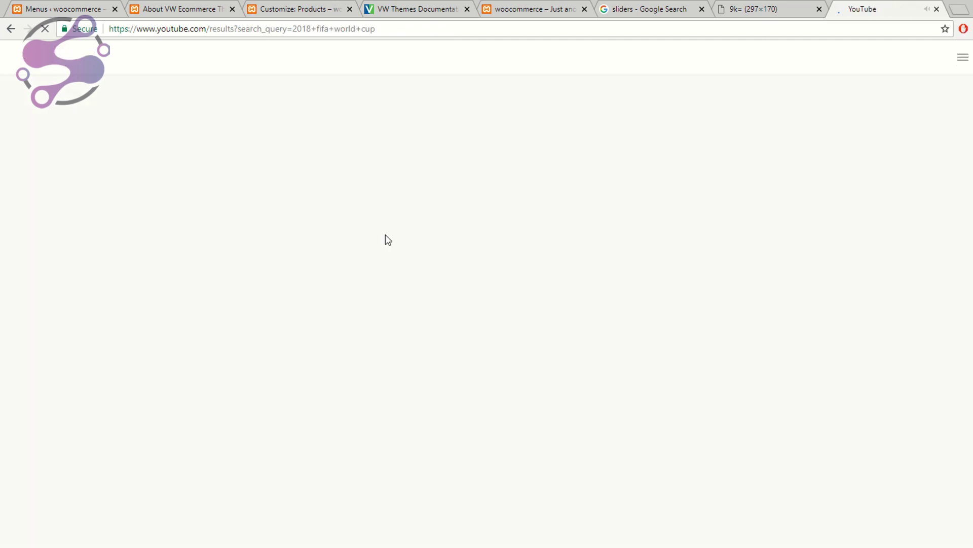
scroll(385, 235, down, 1)
click(355, 125)
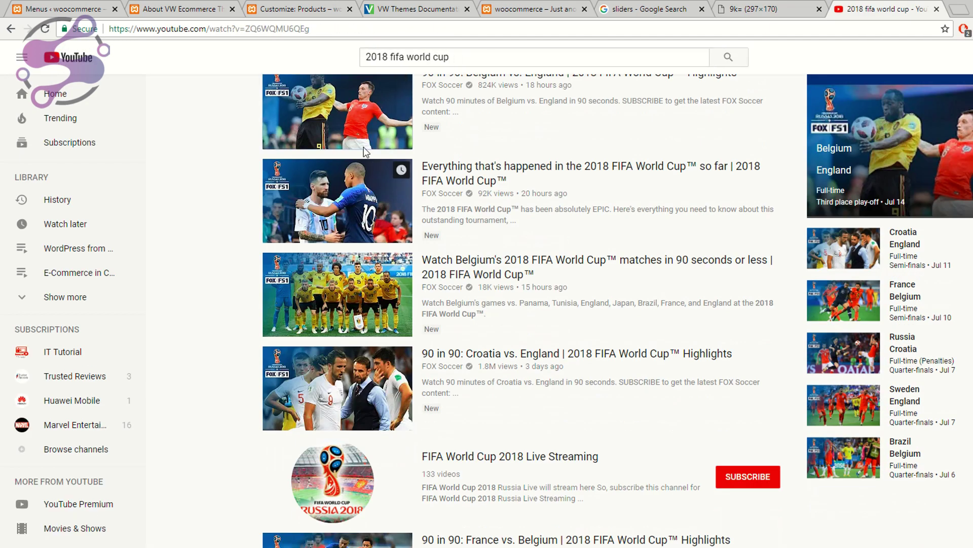
click(254, 29)
key(ctrl+c)
click(193, 7)
click(338, 6)
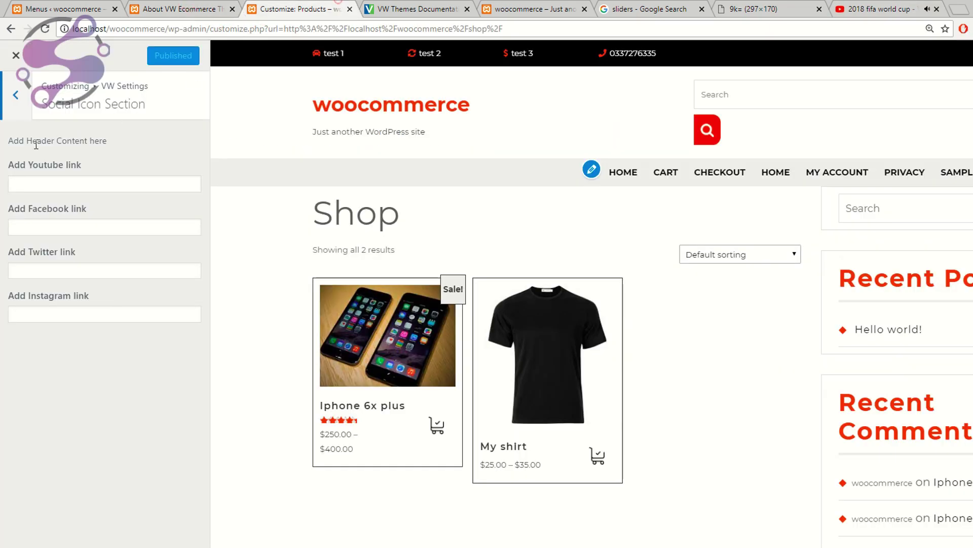
Paste the YouTube video and Facebook addresses into their social link fields.
click(28, 183)
key(ctrl+v)
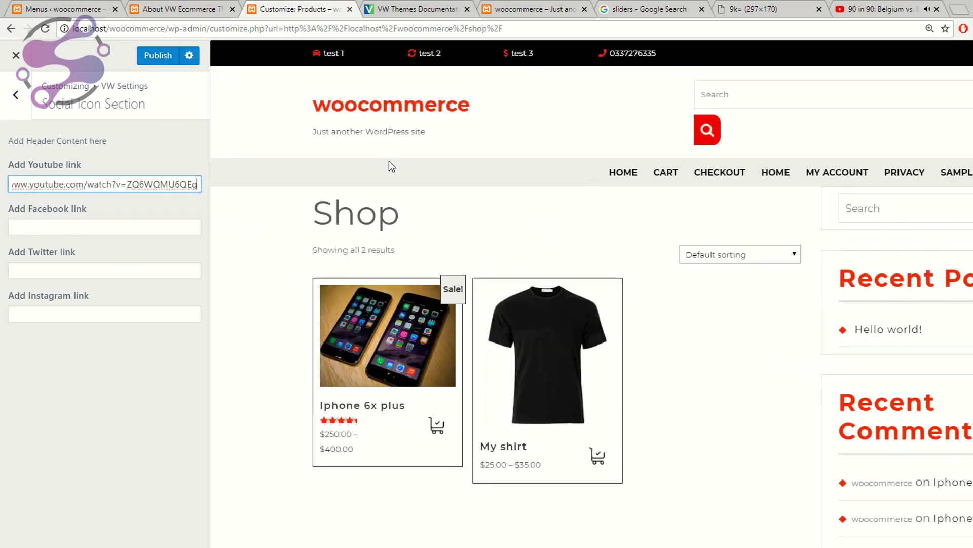
click(911, 6)
key(ctrl+l)
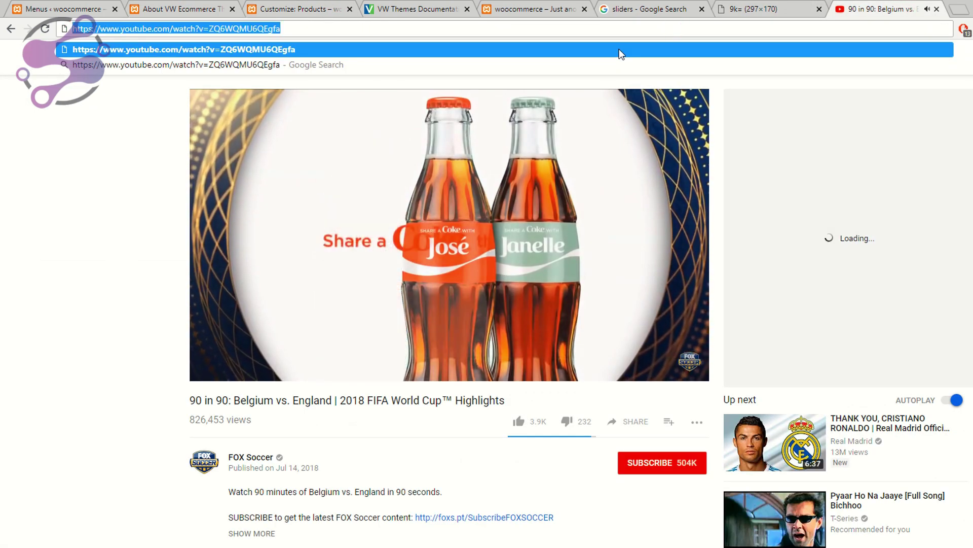
key(BackSpace)
text(facebook.com)
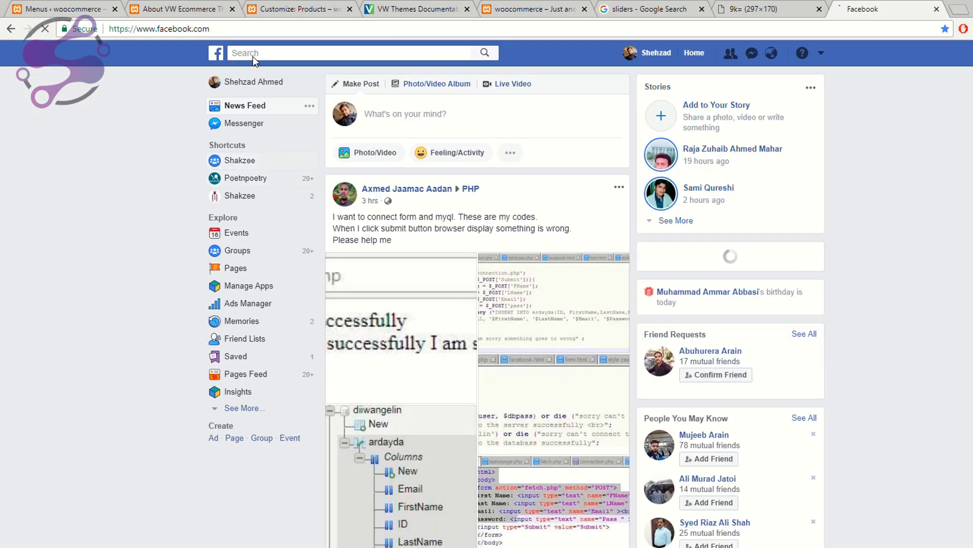
click(252, 6)
click(58, 228)
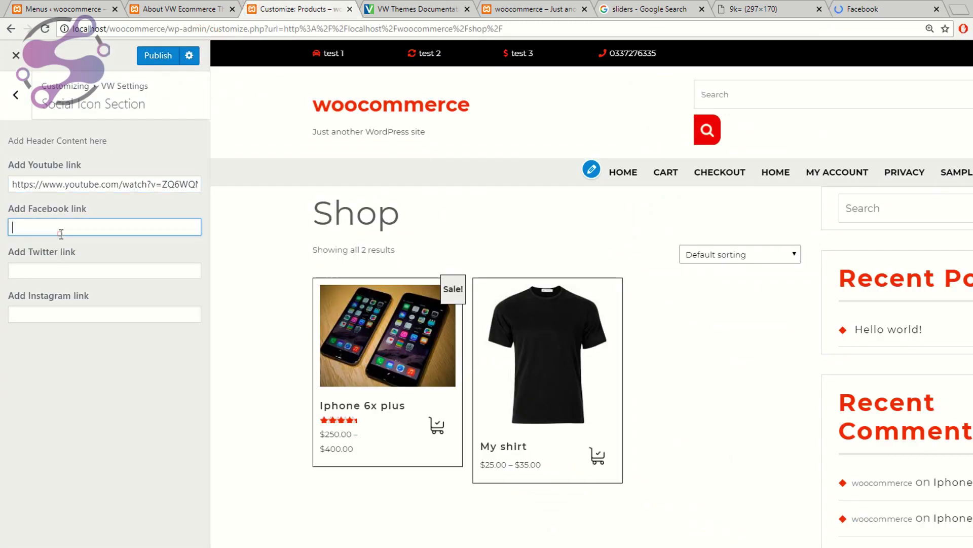
text(https://www.facebook.com)
Look up the Twitter page and paste its address into the Twitter link field.
click(862, 8)
click(383, 30)
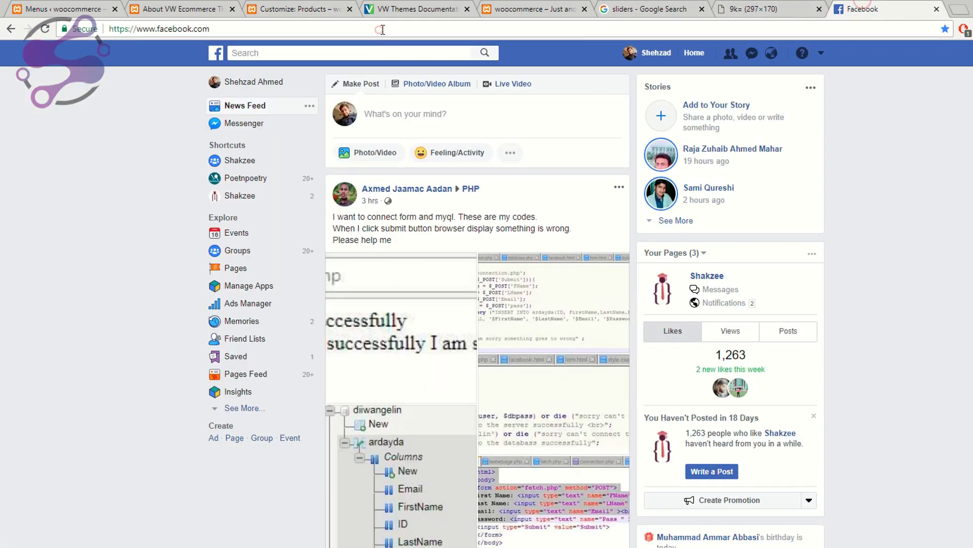
text(twi)
key(ctrl+a)
text(tw)
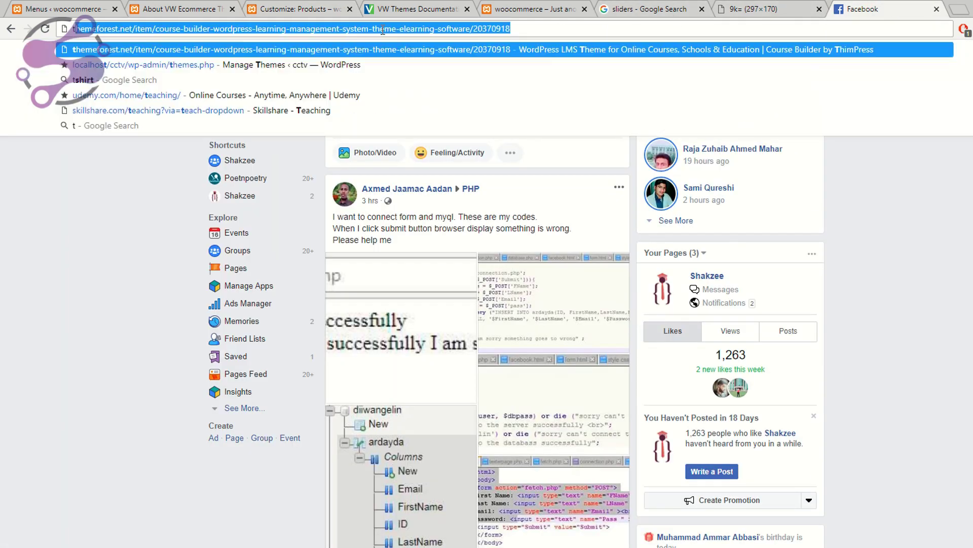
key(Return)
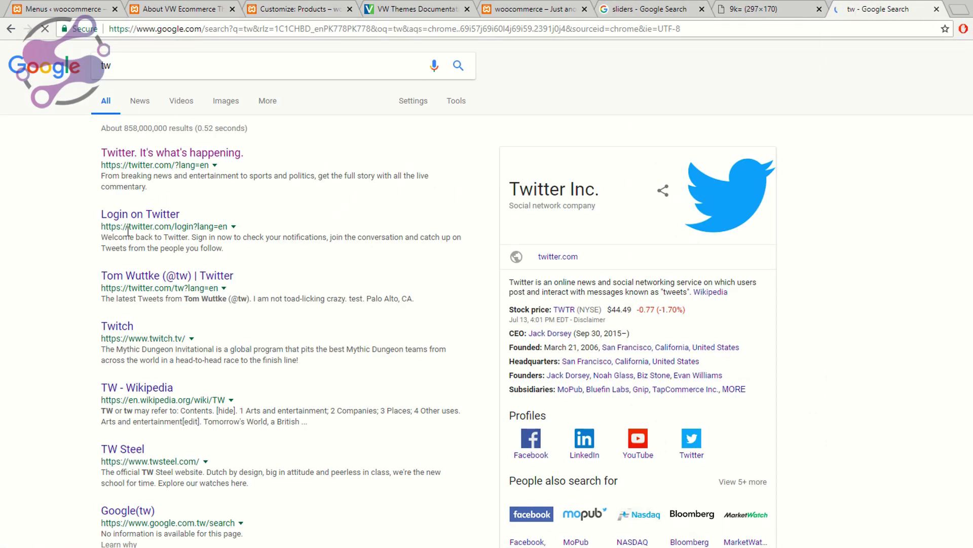
click(198, 29)
key(ctrl+c)
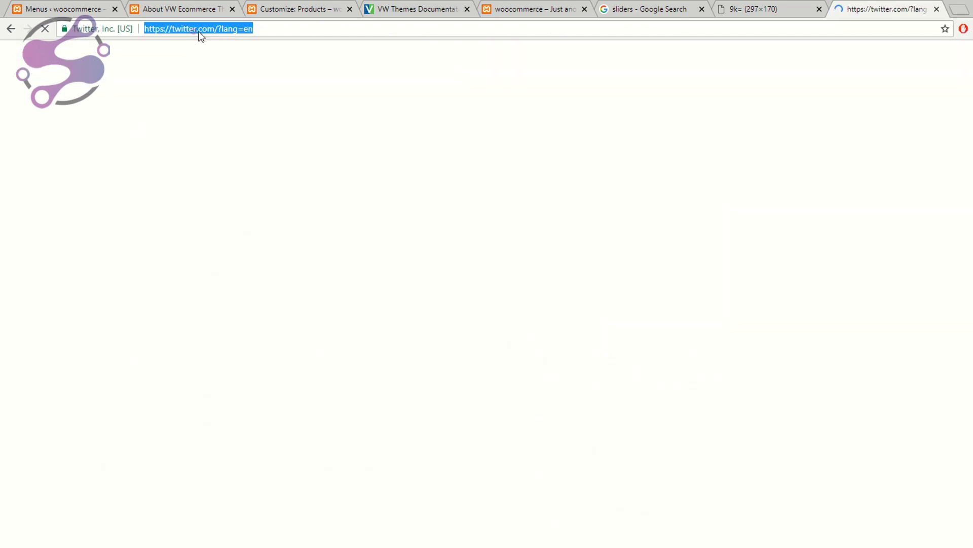
click(284, 8)
click(49, 269)
key(ctrl+v)
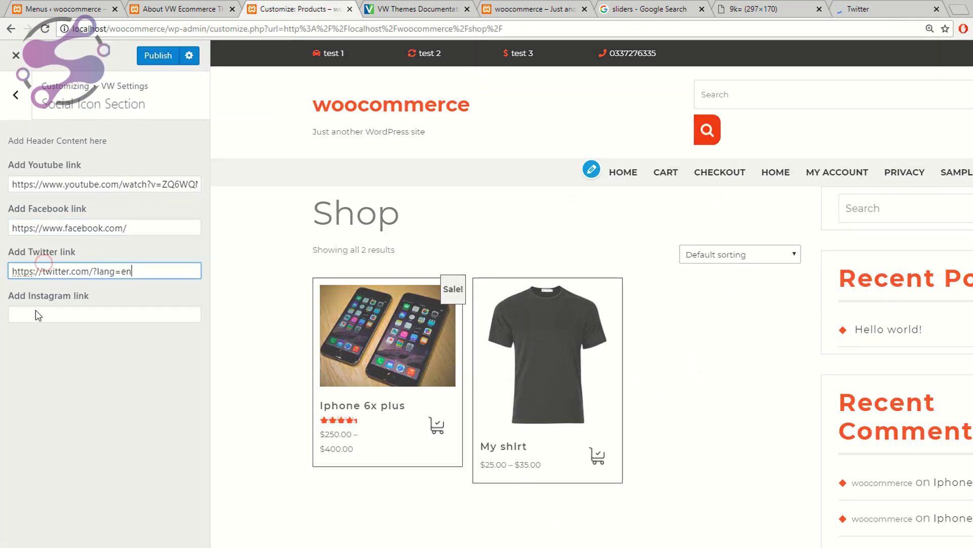
Paste the Instagram profile address into its field and publish the social links.
click(862, 9)
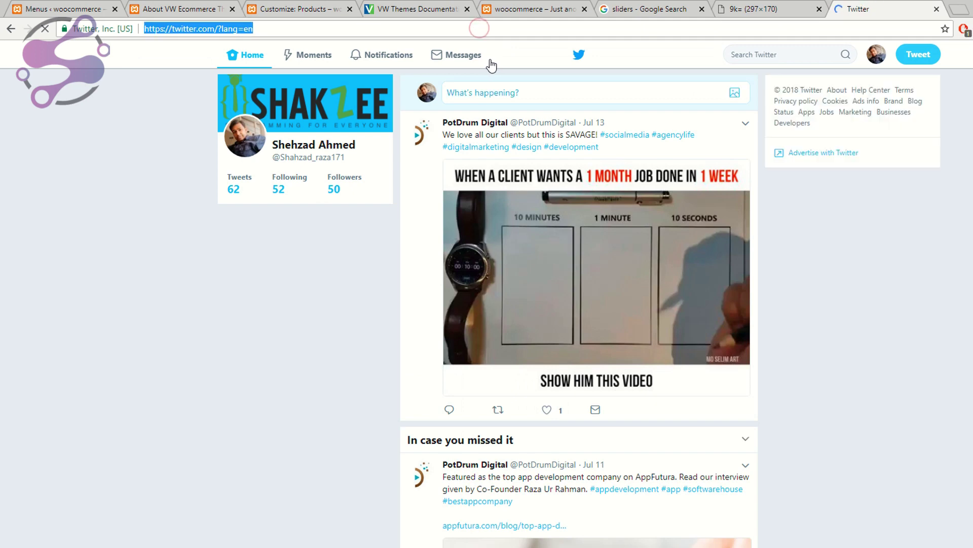
text(i)
key(Escape)
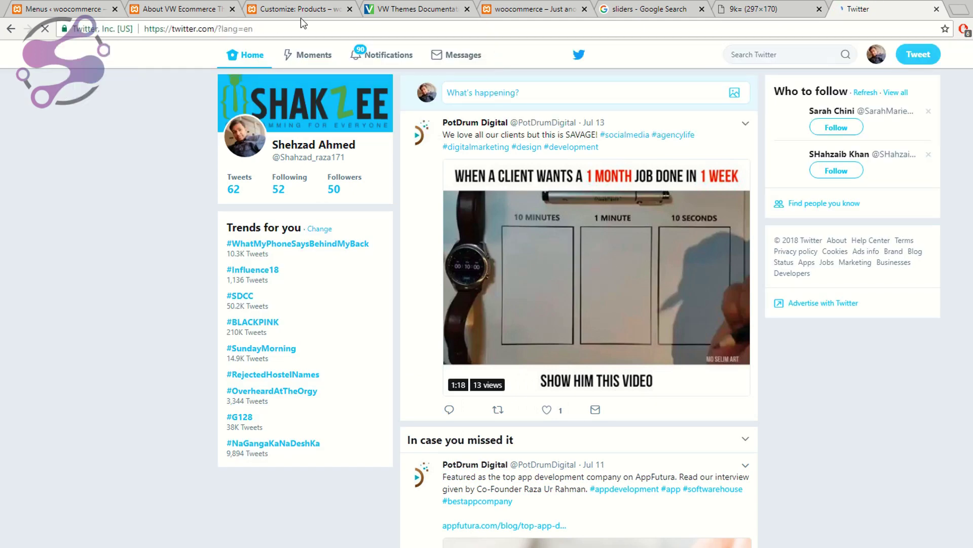
click(294, 9)
click(50, 314)
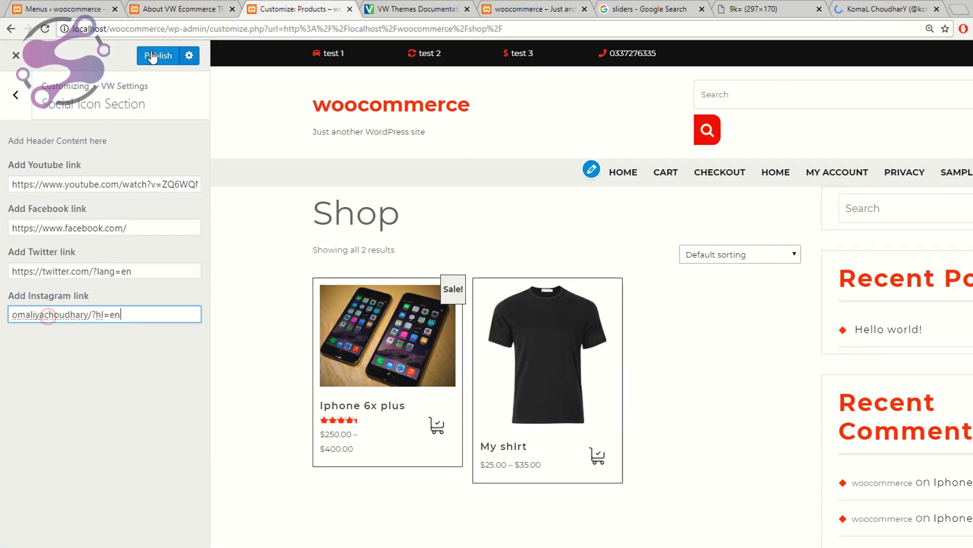
click(15, 94)
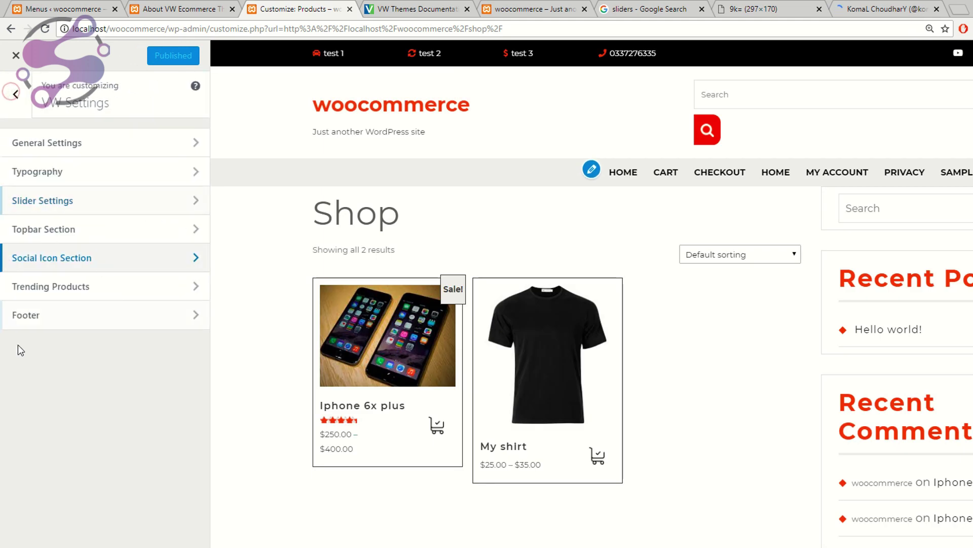
click(43, 287)
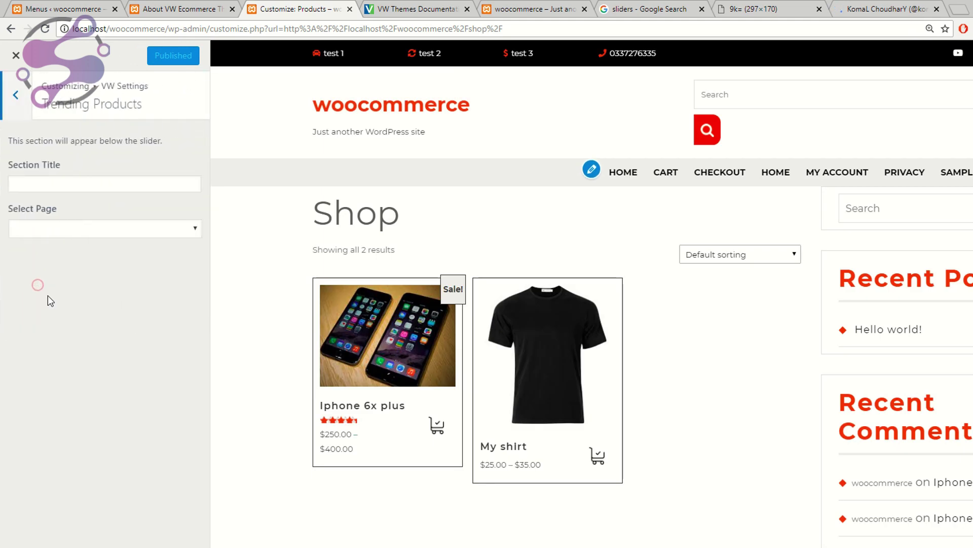
click(14, 104)
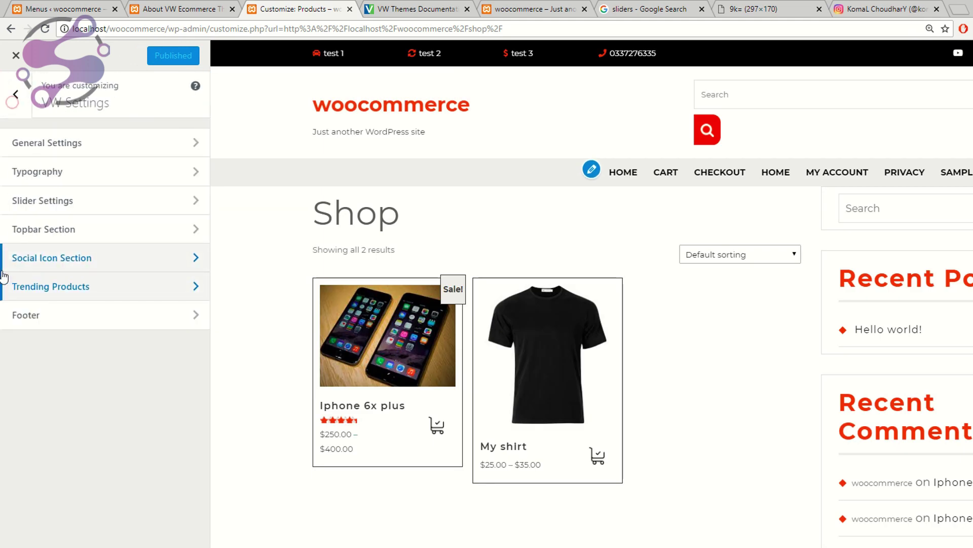
click(104, 287)
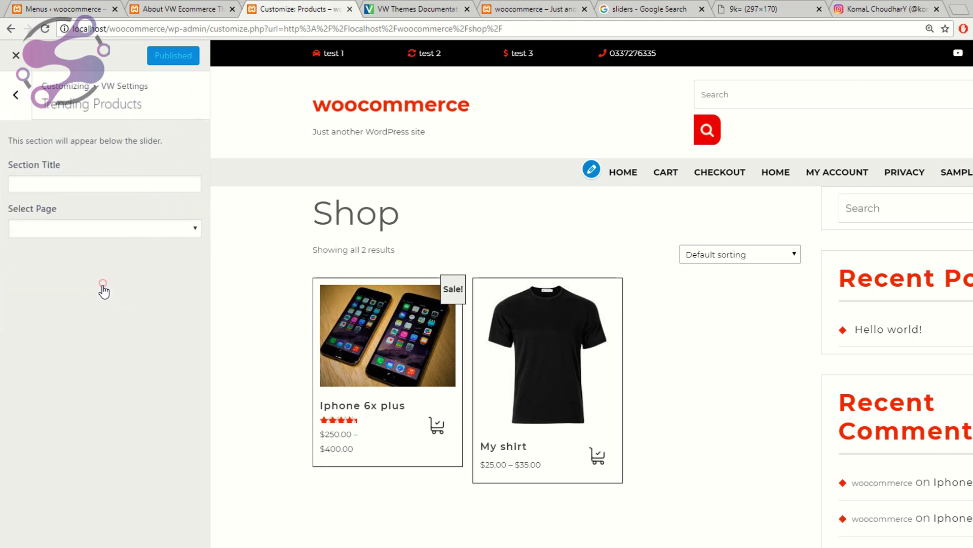
Title the Trending Products section 'Title here' and select the Shop page.
click(73, 182)
text(T)
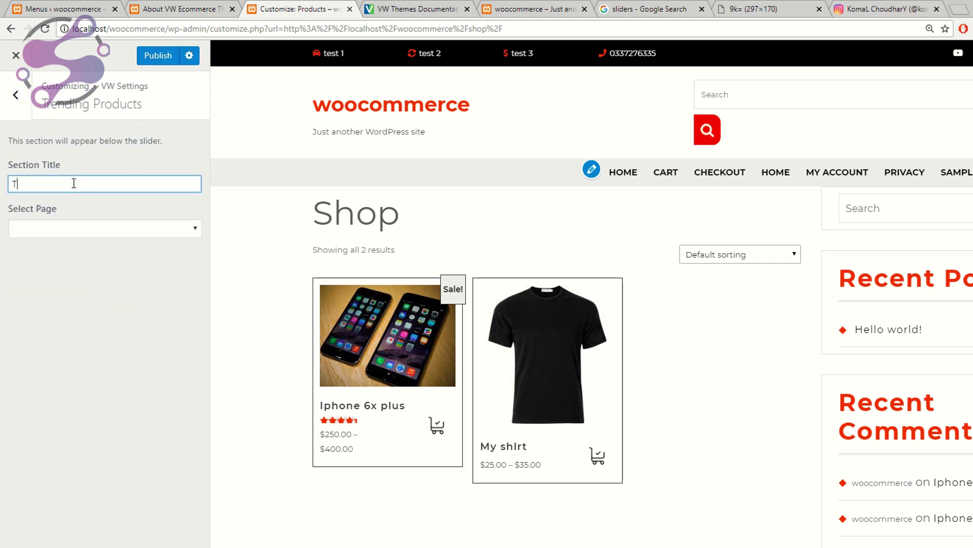
text(itle here)
click(100, 230)
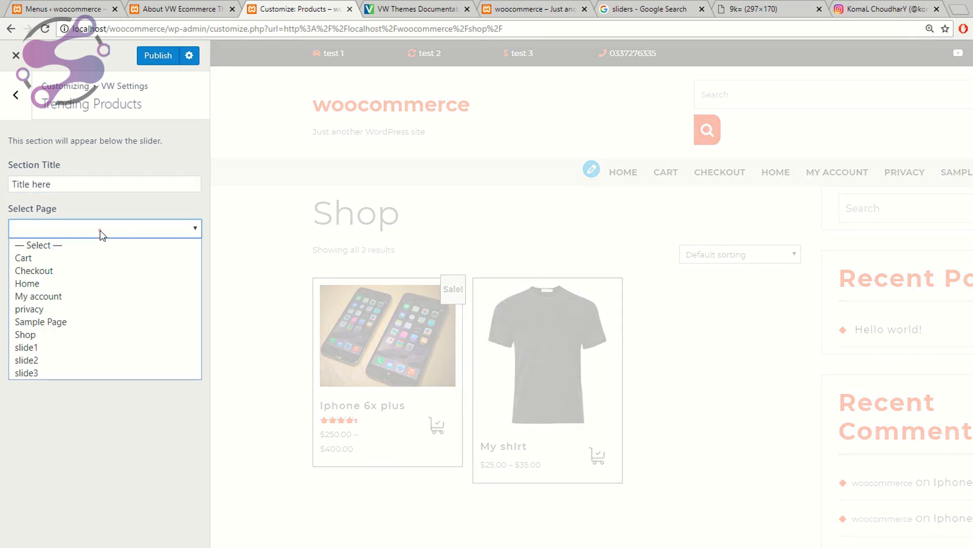
click(29, 332)
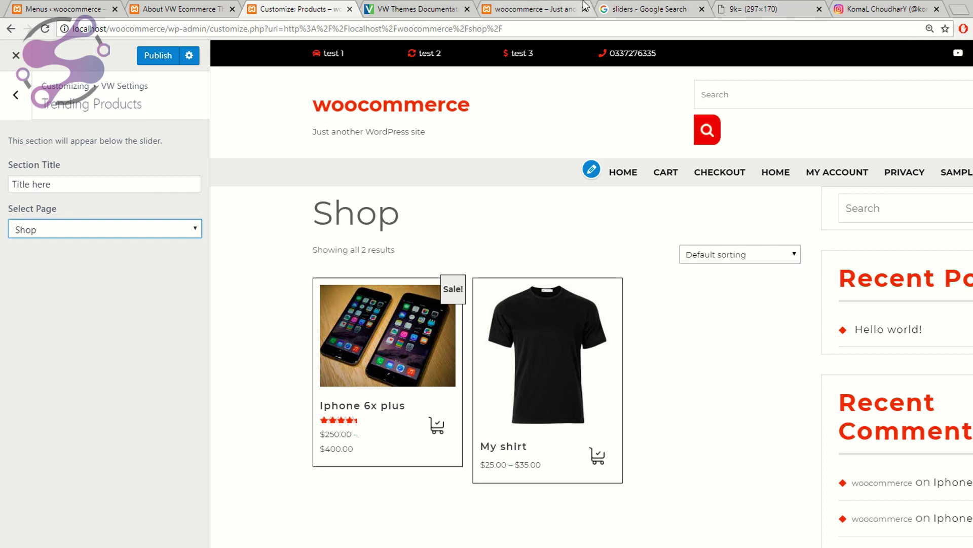
Consult the theme documentation, then reopen the Trending Products settings.
click(540, 8)
click(370, 9)
scroll(367, 228, down, 10)
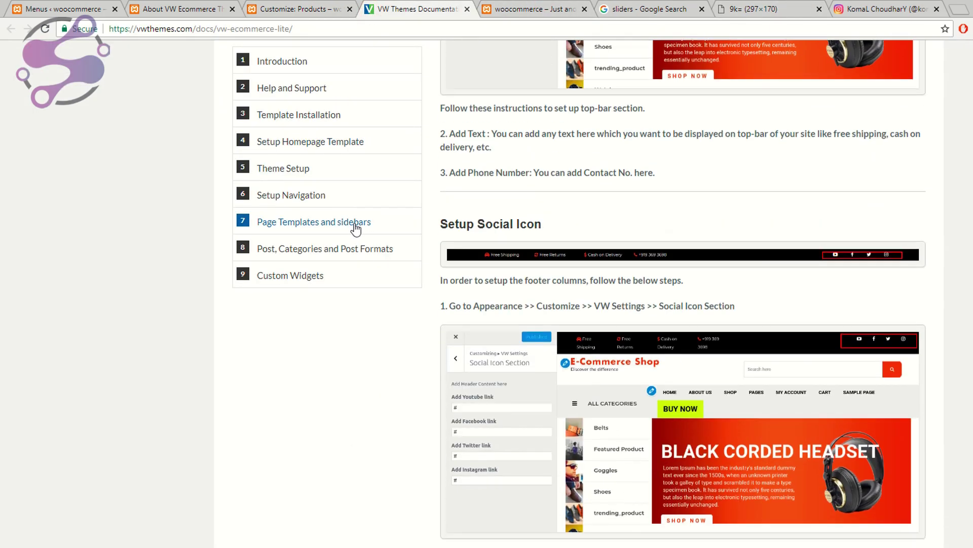
scroll(523, 249, down, 10)
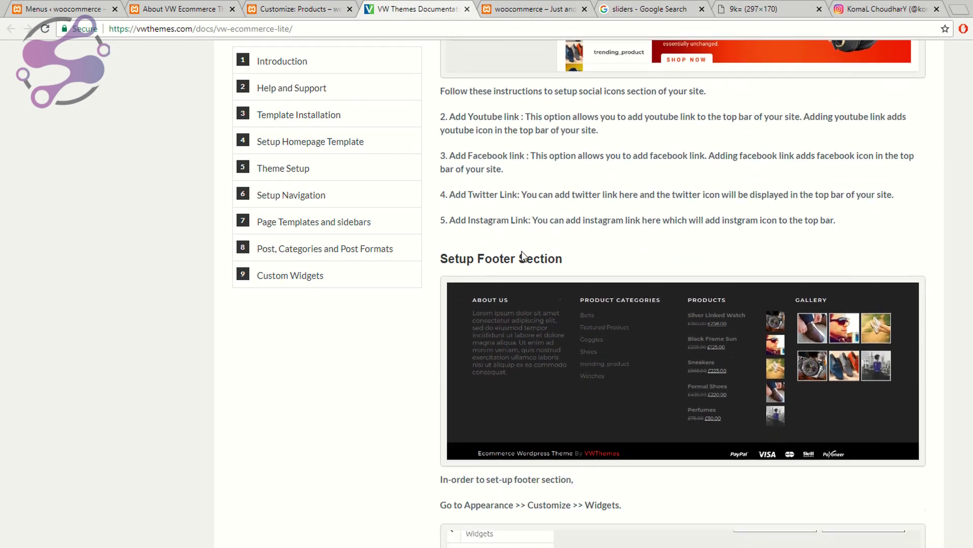
click(298, 8)
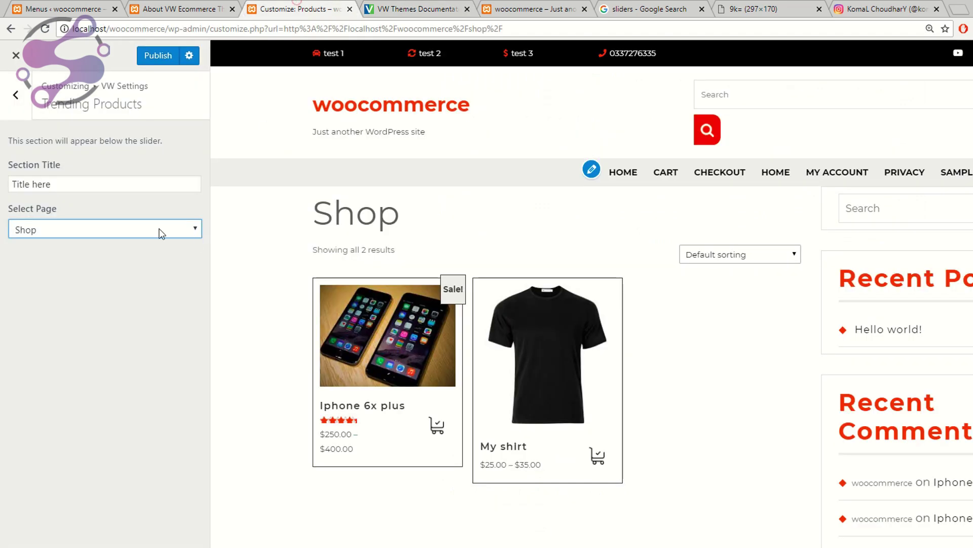
click(16, 95)
click(44, 295)
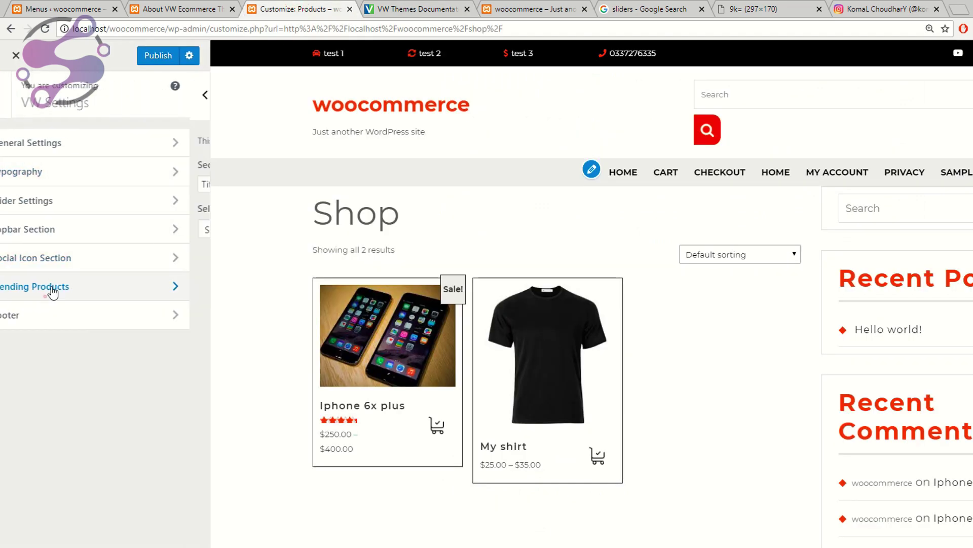
Clear the Trending Products title and reset Select Page to — Select —.
drag(74, 188, 2, 178)
key(BackSpace)
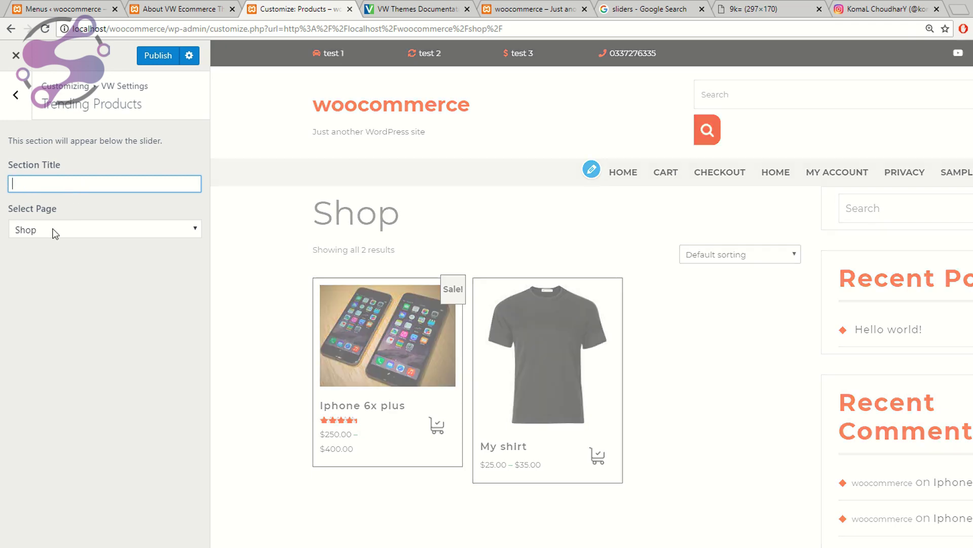
click(55, 229)
click(25, 257)
click(38, 231)
click(28, 245)
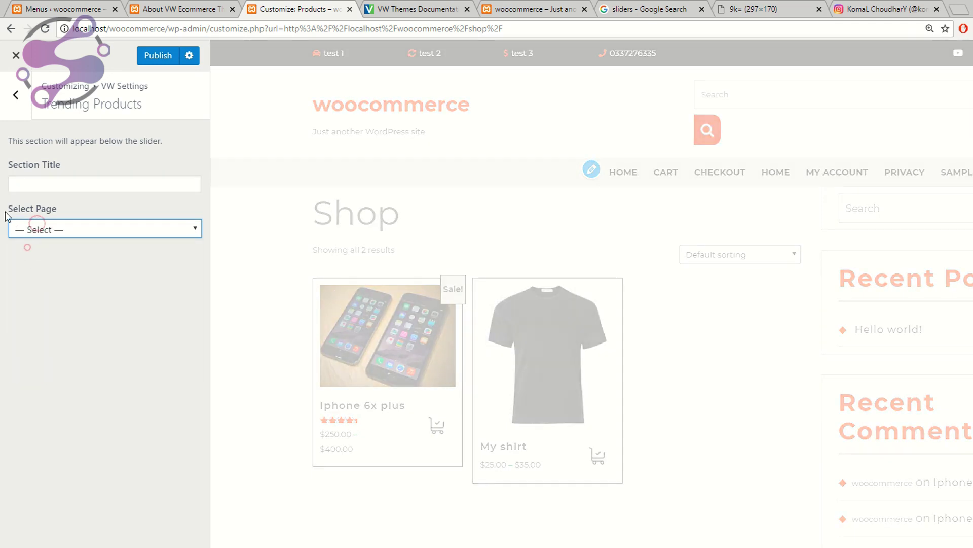
click(15, 95)
click(39, 315)
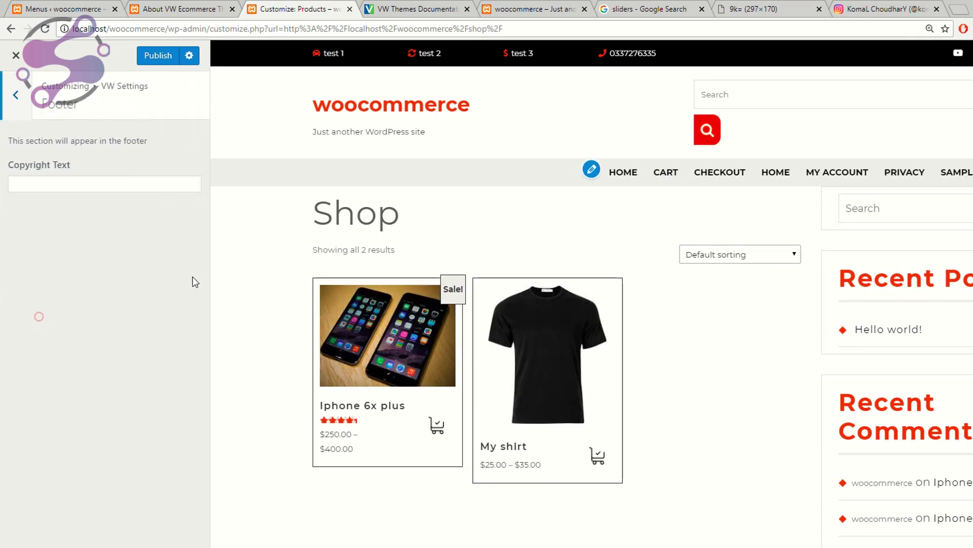
Check the docs' footer section, then enter Shakzee as the footer Copyright Text.
click(470, 6)
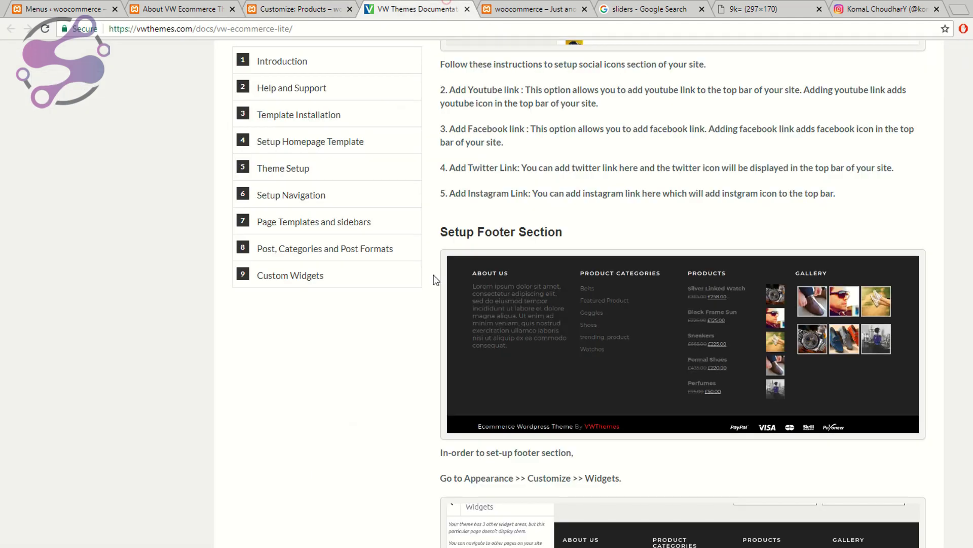
scroll(415, 306, down, 3)
drag(453, 114, 560, 111)
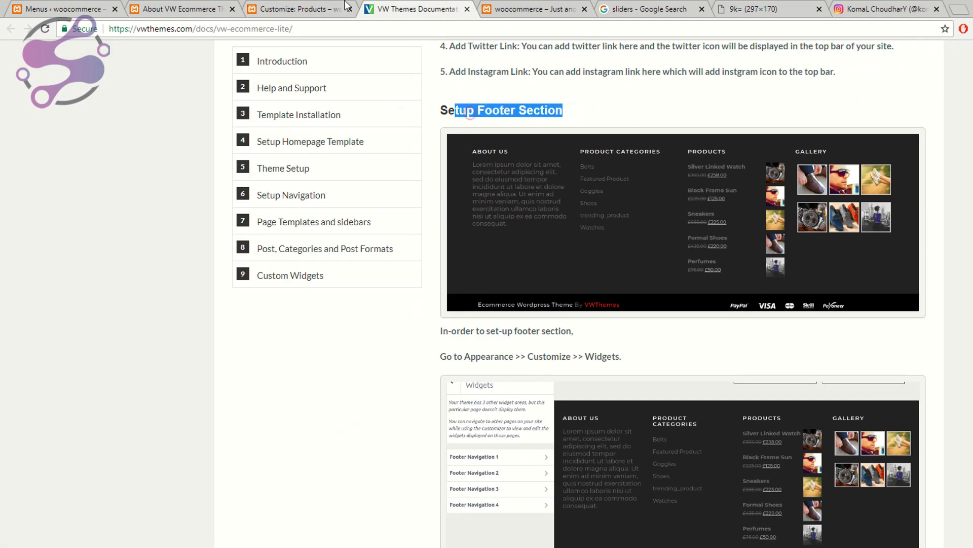
click(299, 9)
click(52, 192)
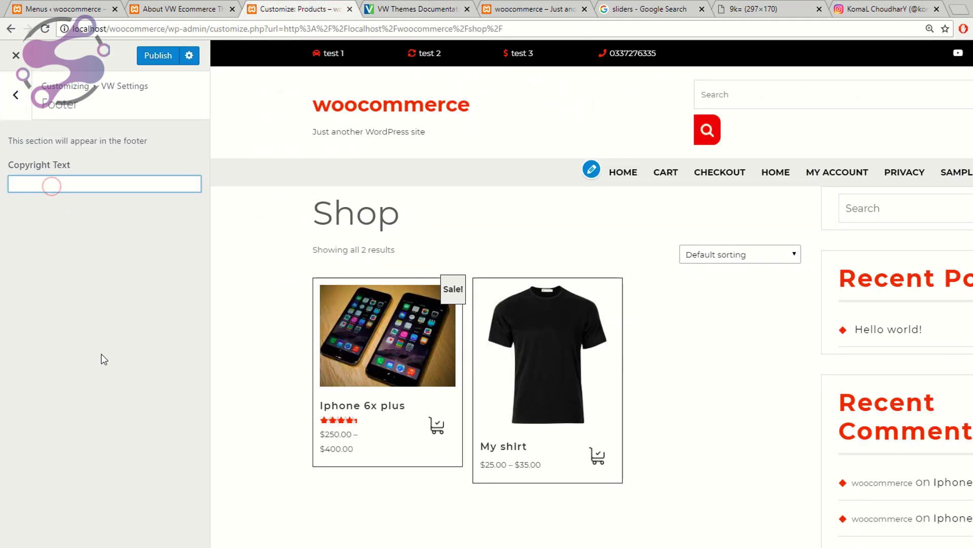
text(Shakzee)
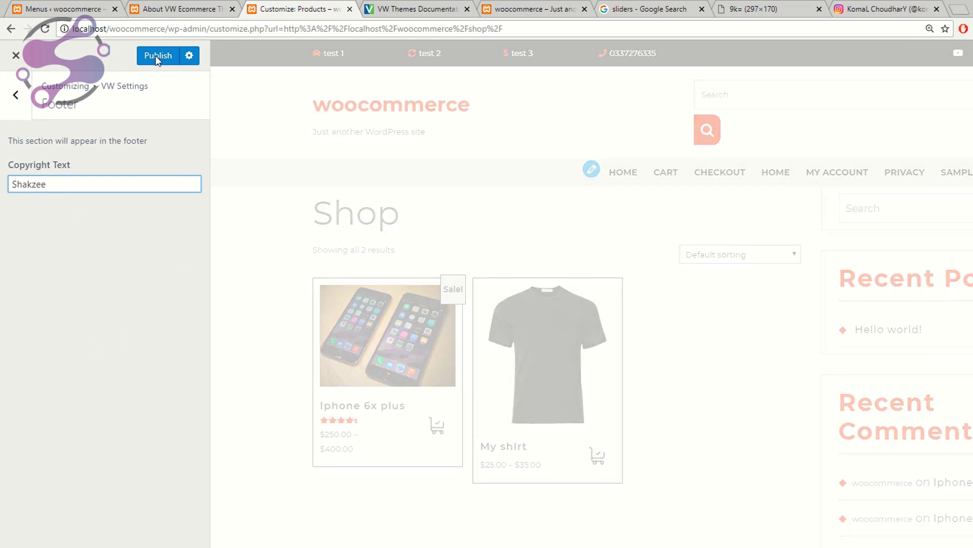
Publish the footer copyright text and return to the theme documentation.
click(156, 56)
scroll(262, 308, down, 6)
scroll(264, 317, down, 4)
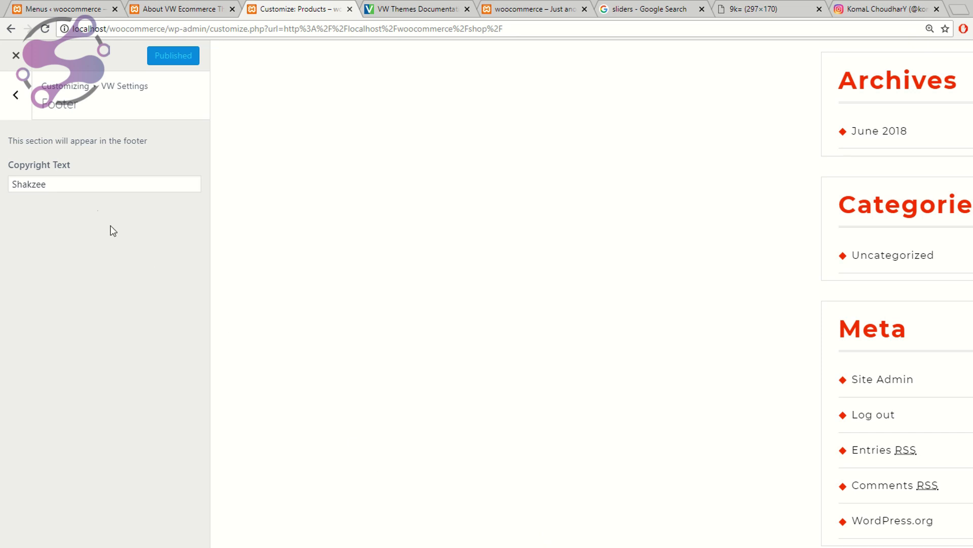
click(9, 101)
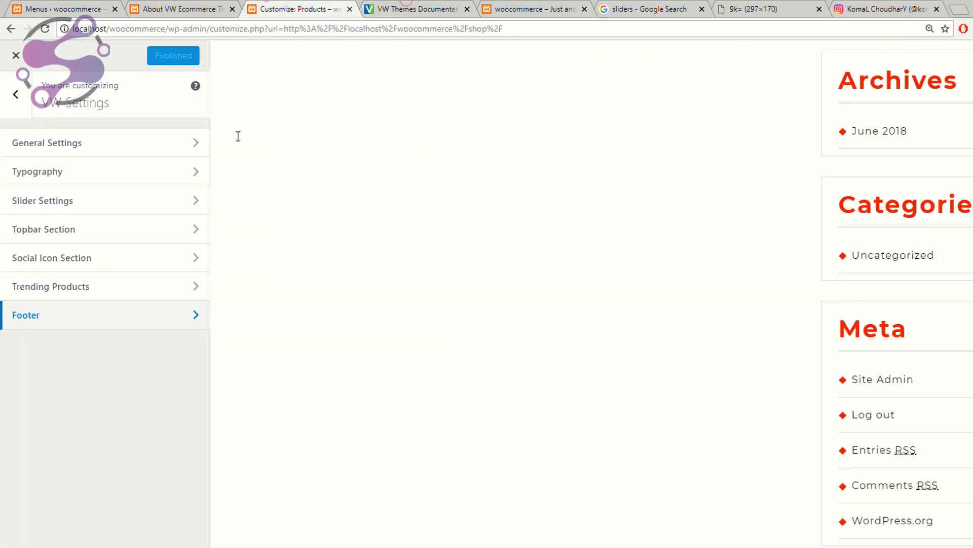
click(406, 8)
click(283, 251)
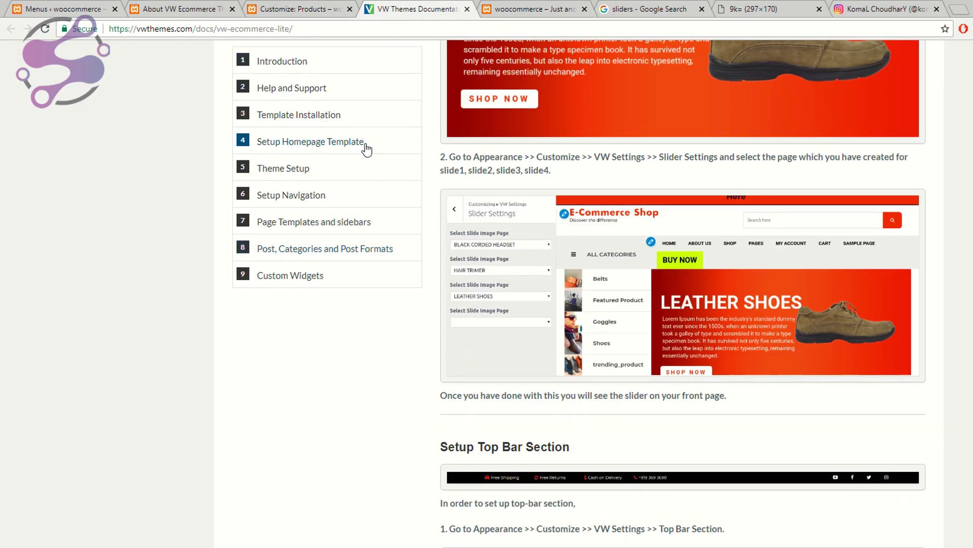
Browse the docs' Help and Support, Homepage Template, Theme Setup, Navigation and Page Templates sections.
click(289, 89)
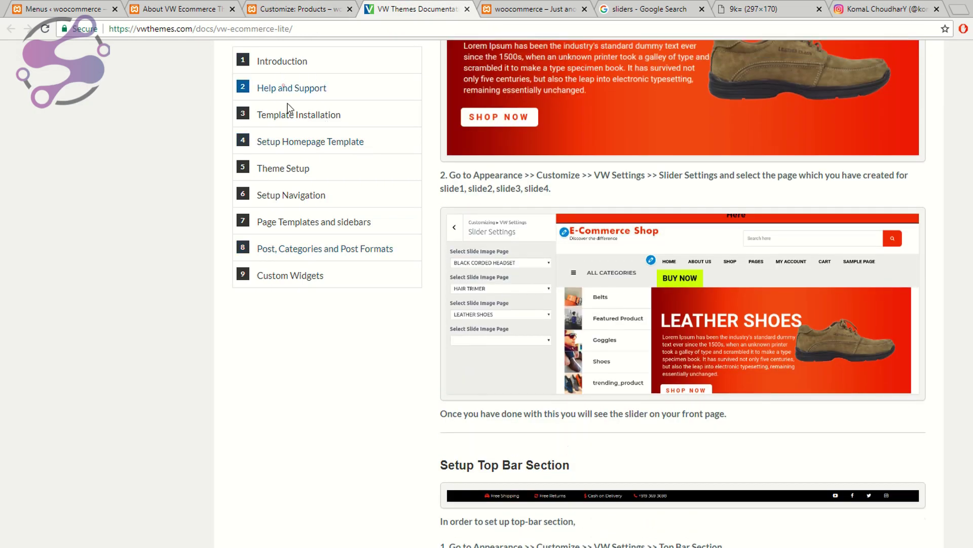
click(280, 139)
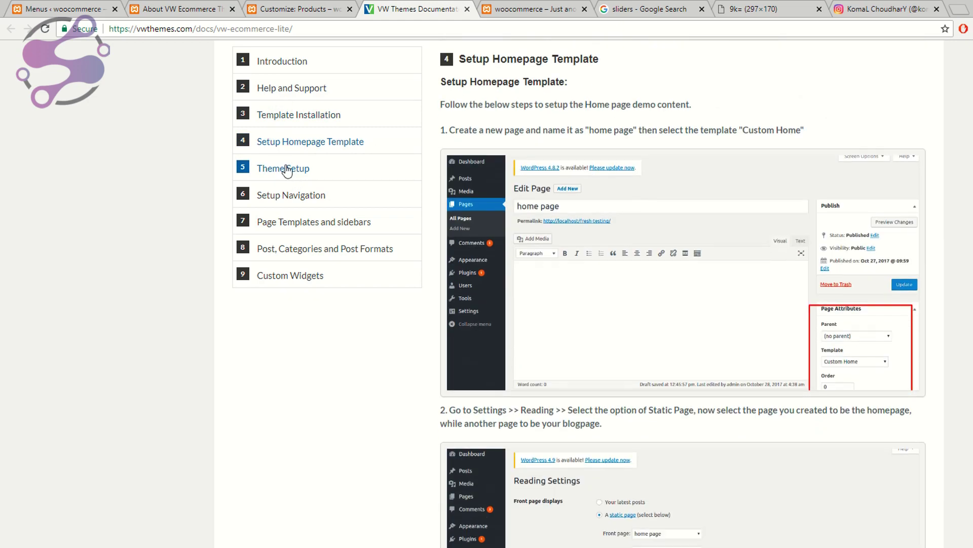
click(267, 172)
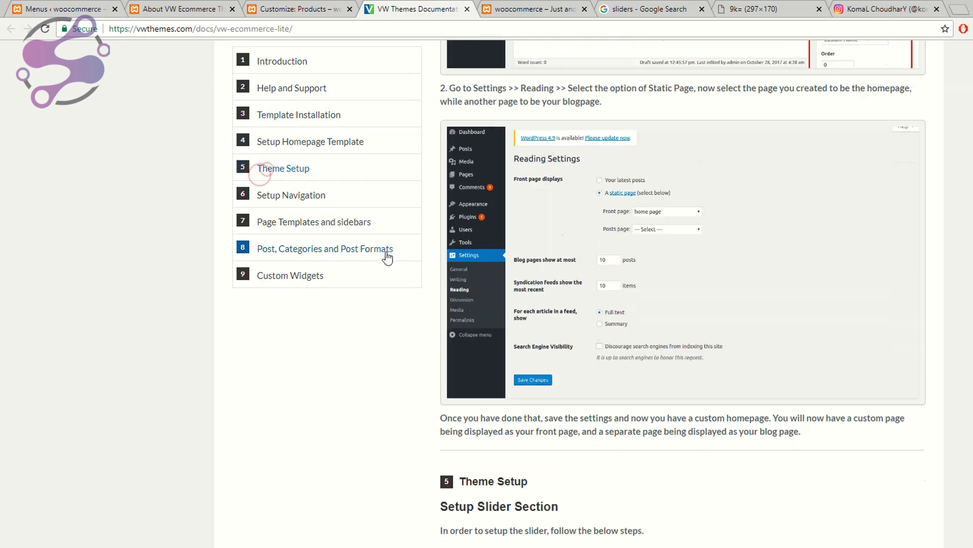
click(285, 202)
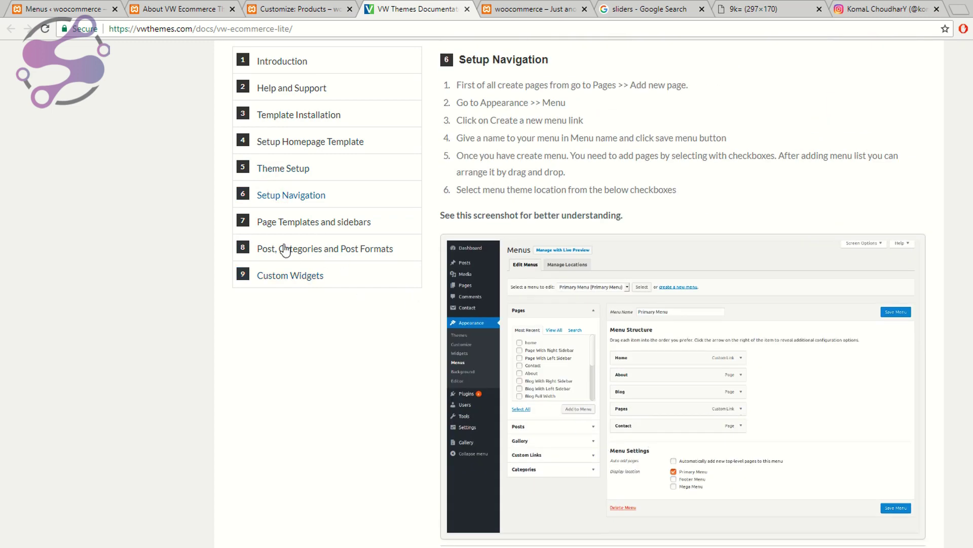
click(283, 225)
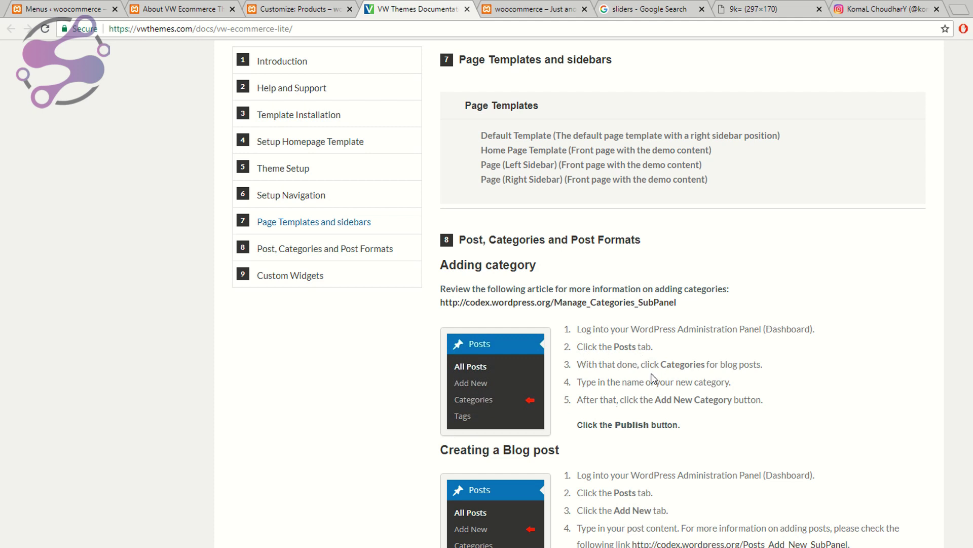
Highlight the add-category steps, scroll to Custom Widgets, then show the store front page.
drag(579, 400, 677, 400)
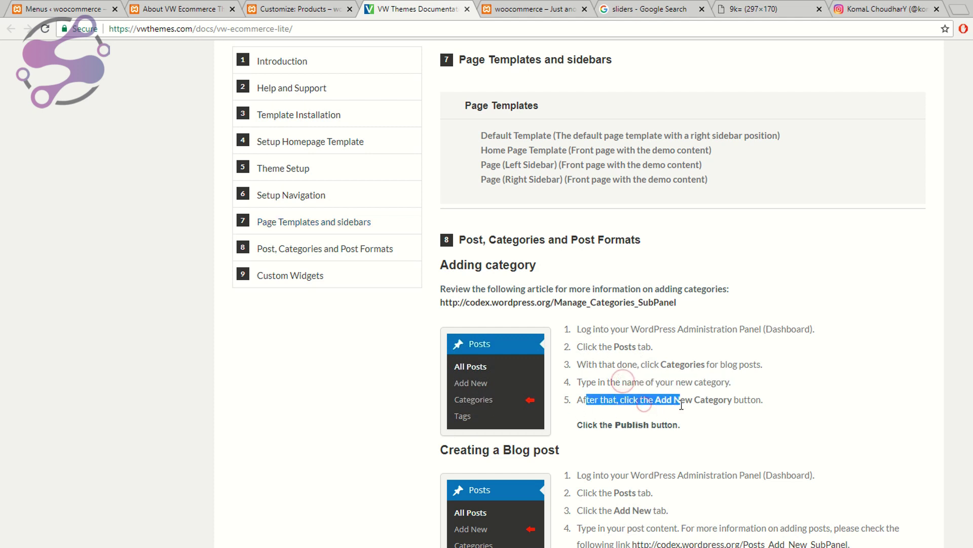
click(605, 417)
drag(577, 424, 700, 428)
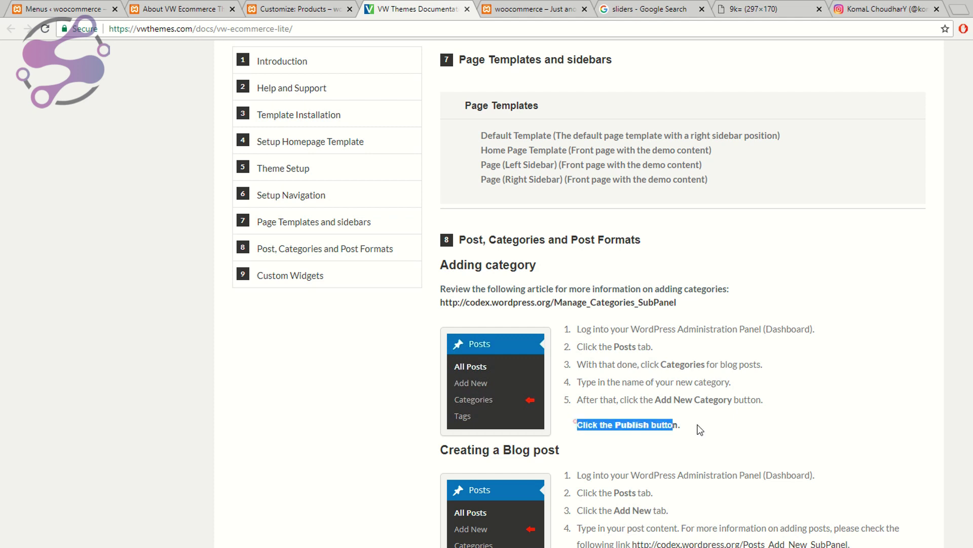
scroll(564, 439, down, 3)
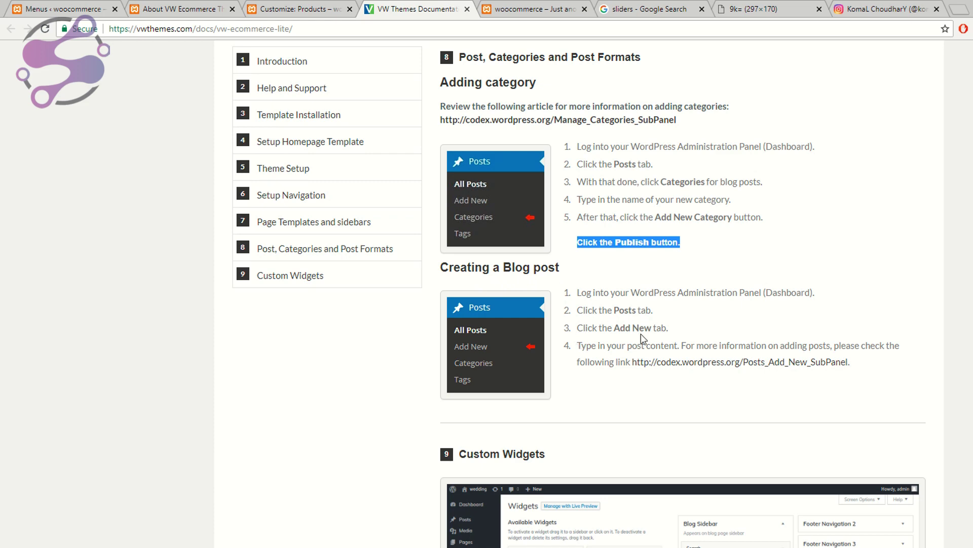
scroll(775, 358, down, 4)
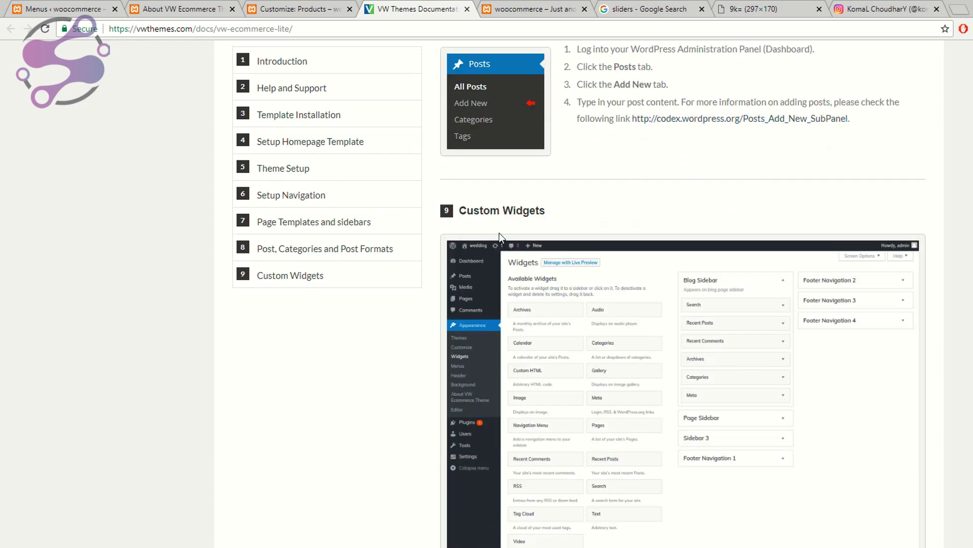
key(ctrl+Page_Up)
key(ctrl+Page_Down)
key(ctrl+Page_Down)
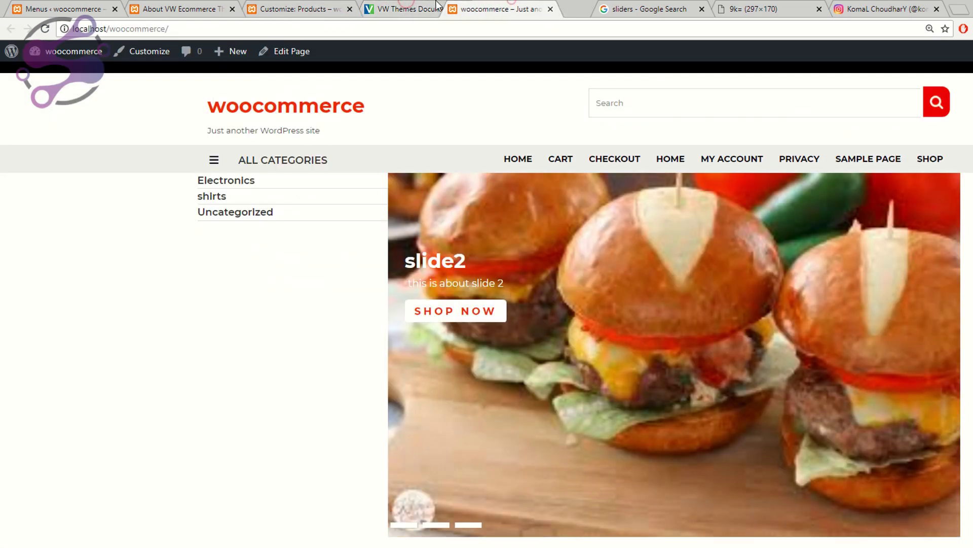
Reload the store front page to confirm the footer now shows Shakzee.
key(ctrl+shift+Page_Up)
key(F5)
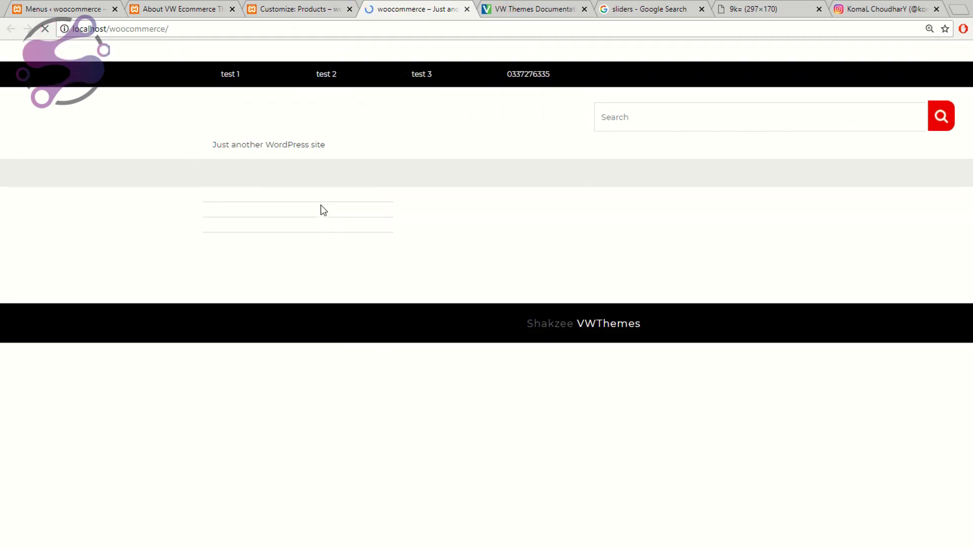
click(556, 12)
scroll(441, 121, up, 10)
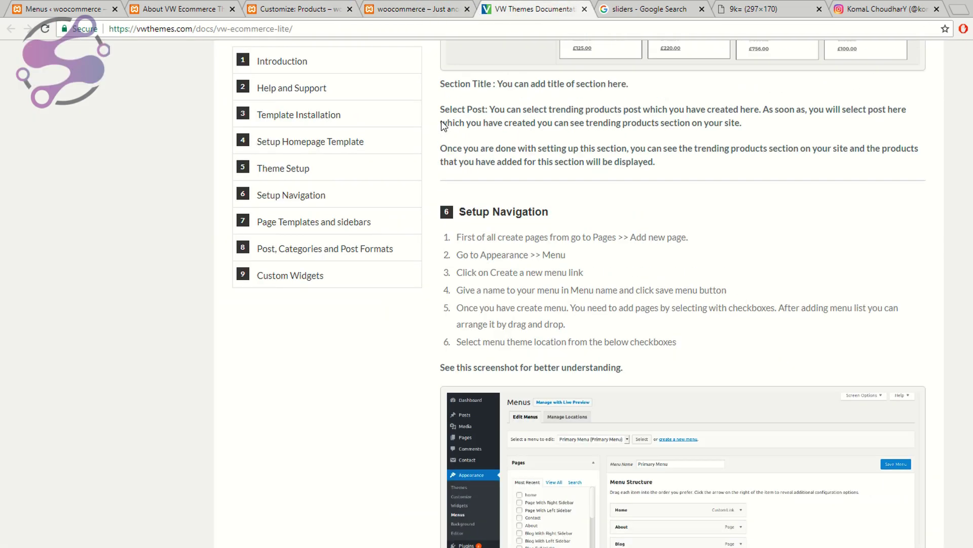
key(ctrl+Page_Up)
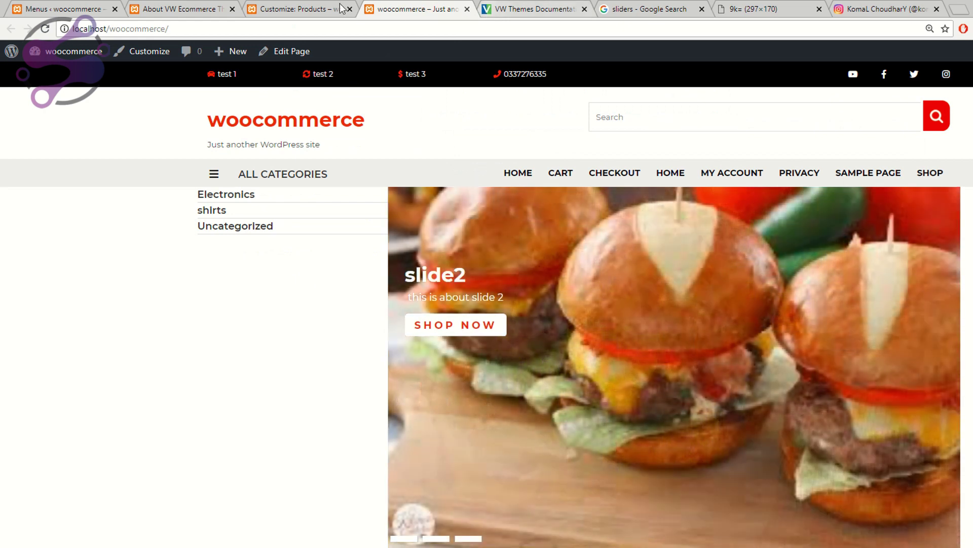
Close the extra About VW Ecommerce tab and bring up the admin bar site menu.
key(ctrl+Page_Up)
click(3, 57)
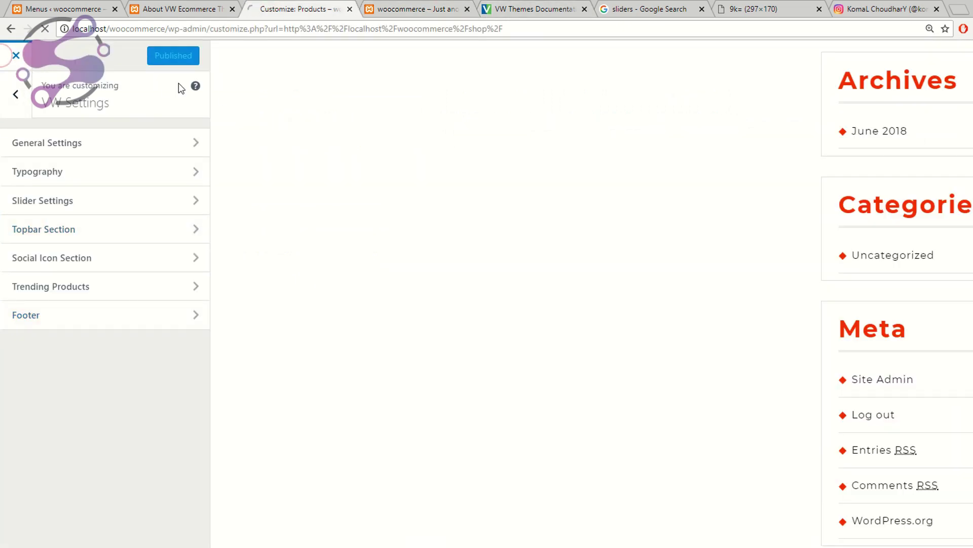
click(180, 8)
click(232, 9)
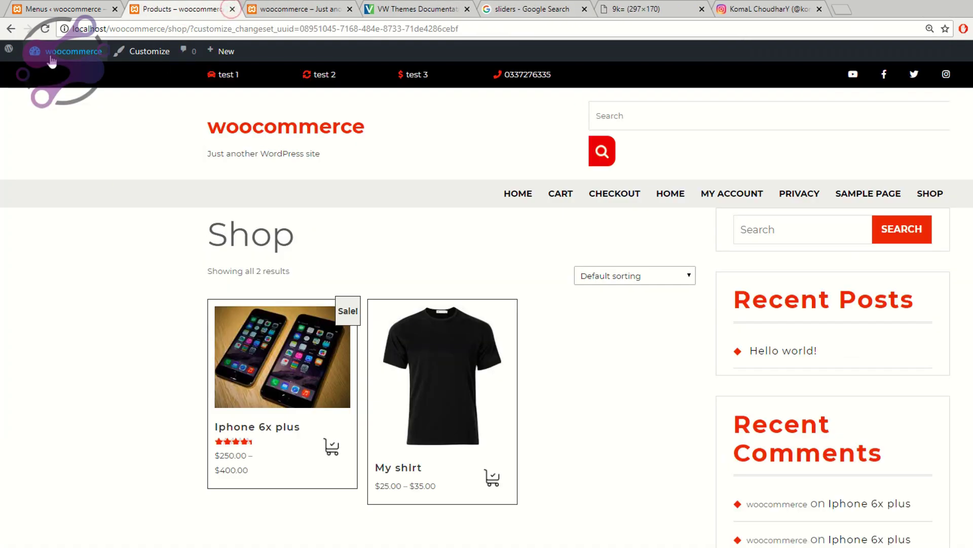
mouse_move(51, 56)
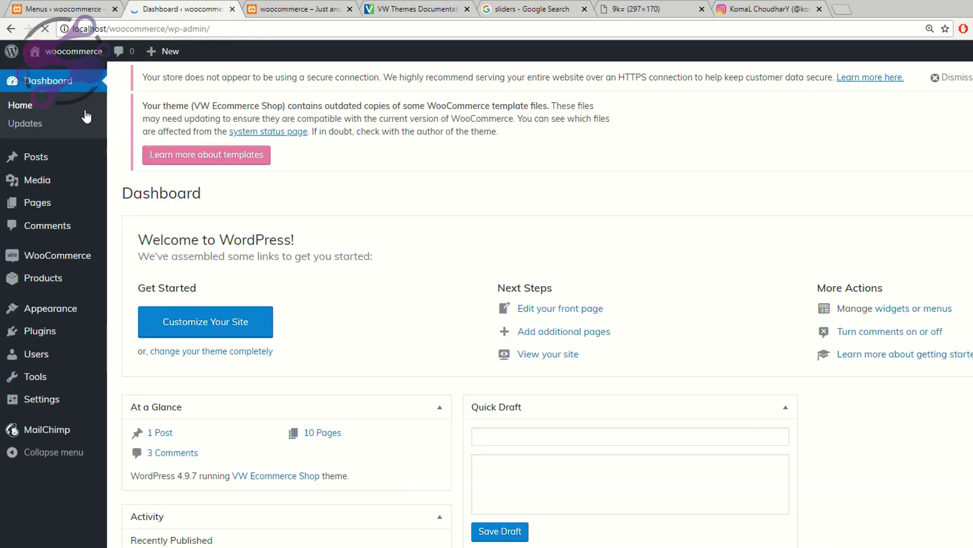
Go to Appearance > Widgets, collapse Blog Sidebar and expand Footer Navigation 1.
mouse_move(29, 281)
mouse_move(35, 312)
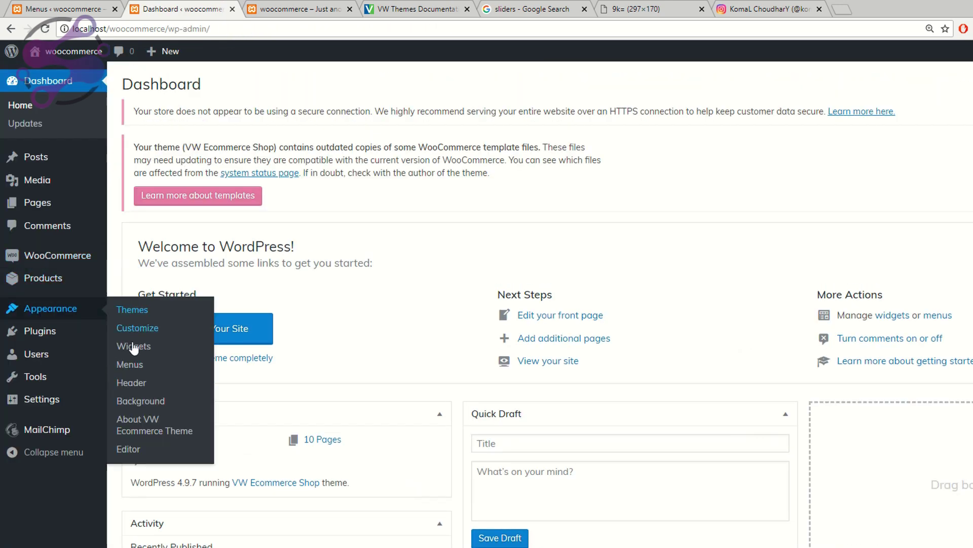
click(132, 348)
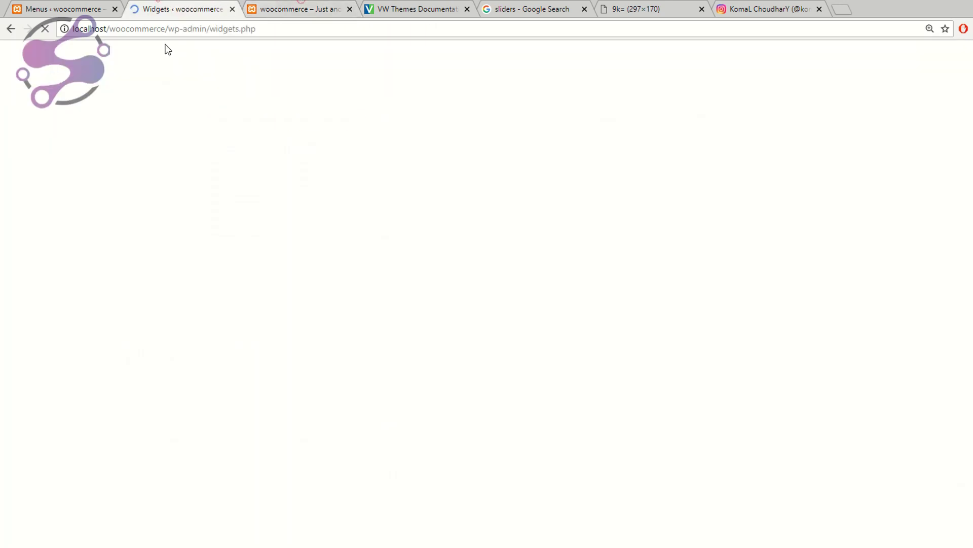
scroll(364, 254, down, 3)
scroll(363, 254, up, 3)
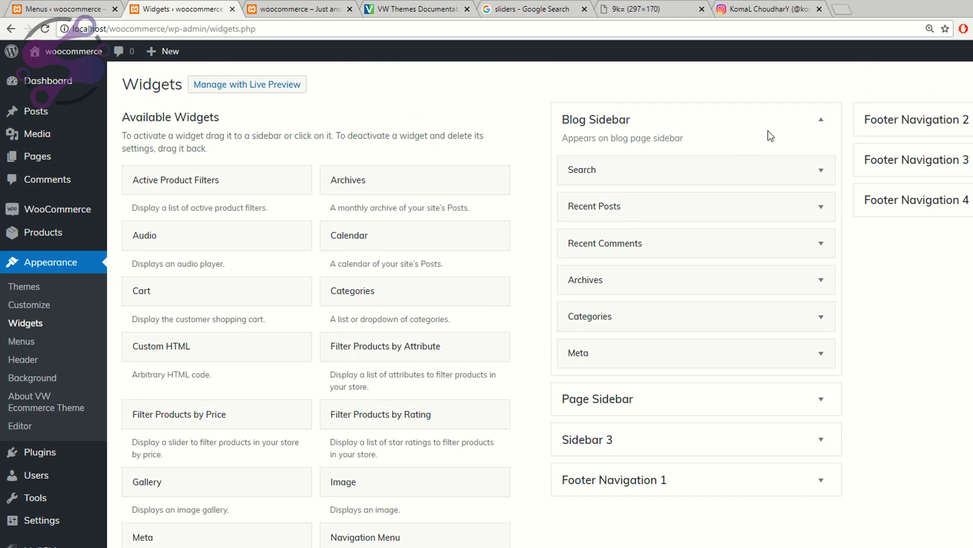
click(818, 117)
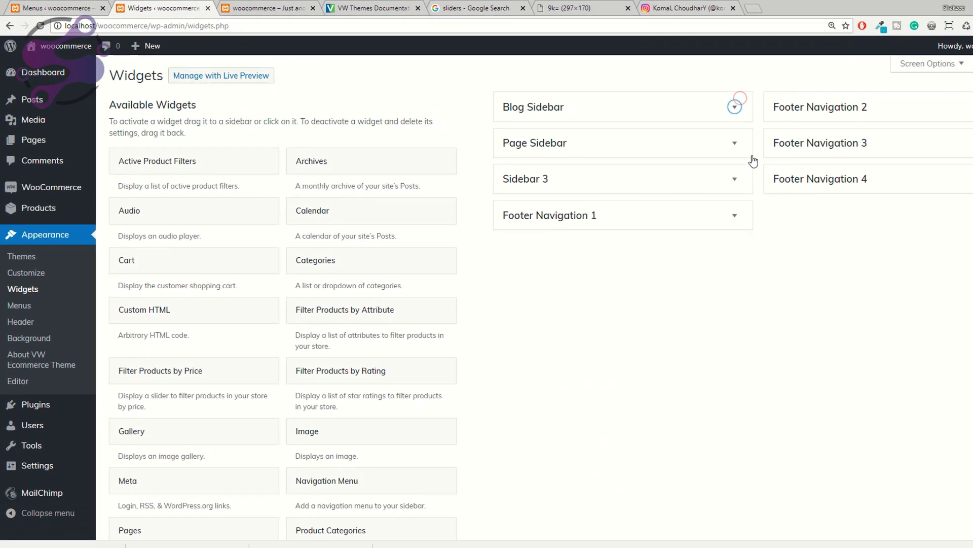
click(652, 209)
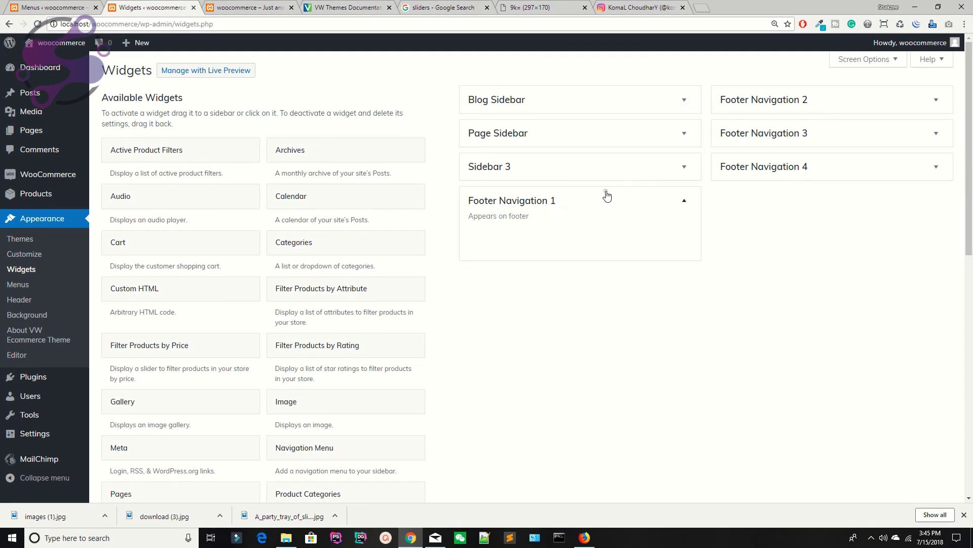
Drag Calendar widgets into Footer Navigation 1, 2 and 3.
click(843, 100)
click(843, 98)
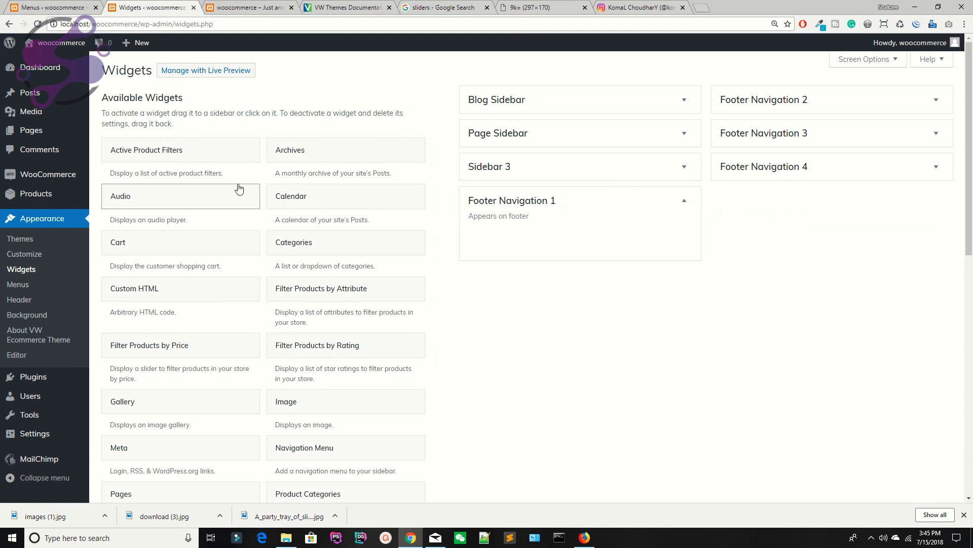
drag(360, 202, 482, 211)
drag(289, 201, 765, 107)
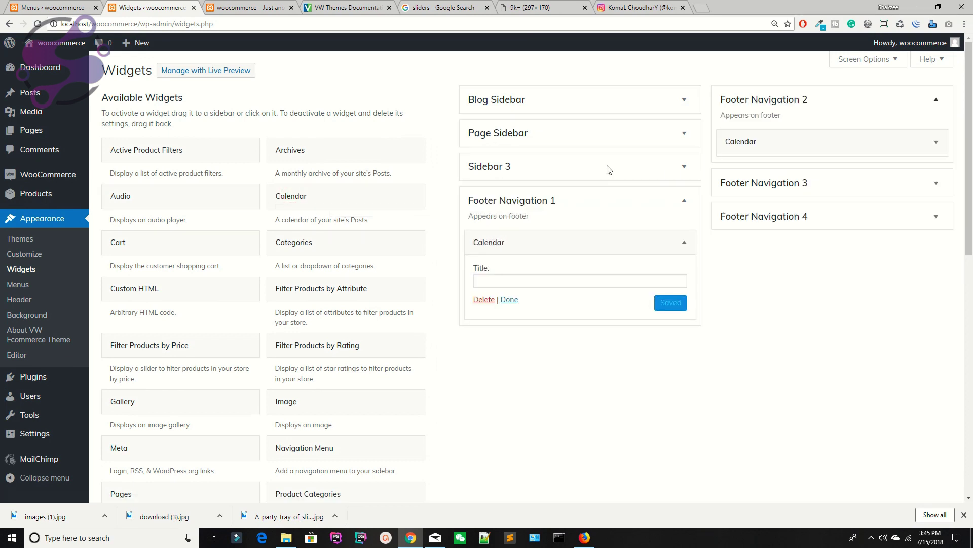
drag(310, 205, 801, 421)
Add a Calendar to Footer Navigation 4 and reload the storefront to see the footer calendars.
click(238, 7)
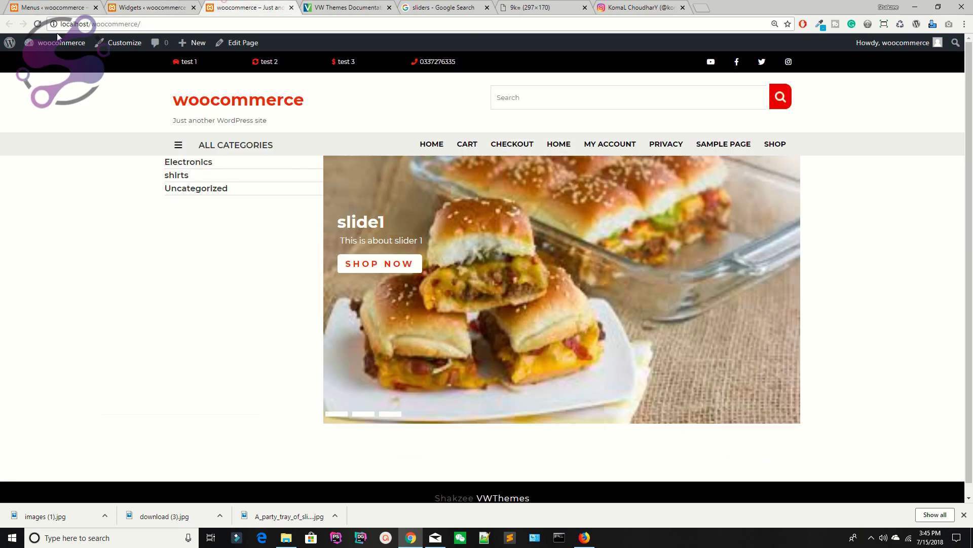
click(39, 27)
scroll(108, 227, down, 5)
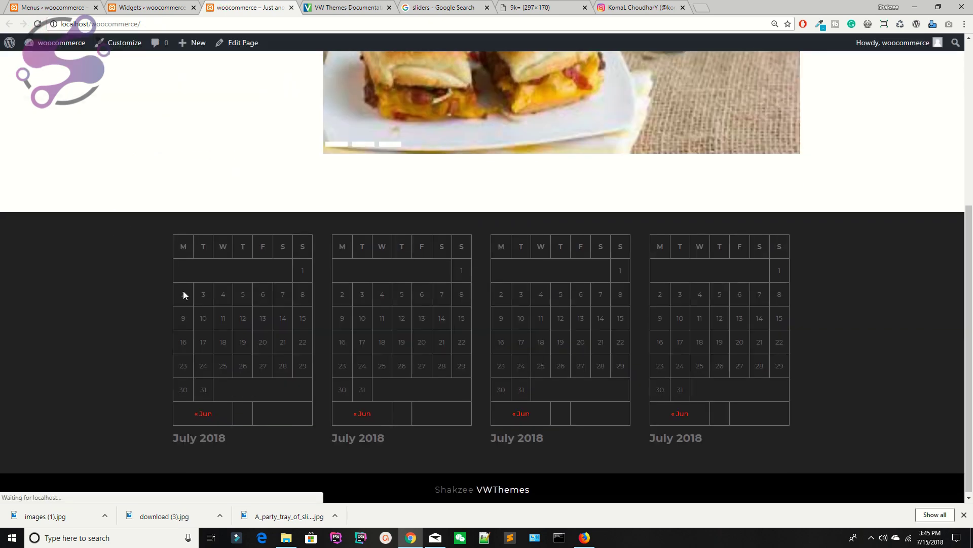
Drag the Calendar widget out of Footer Navigation 1 back to Available Widgets.
click(140, 7)
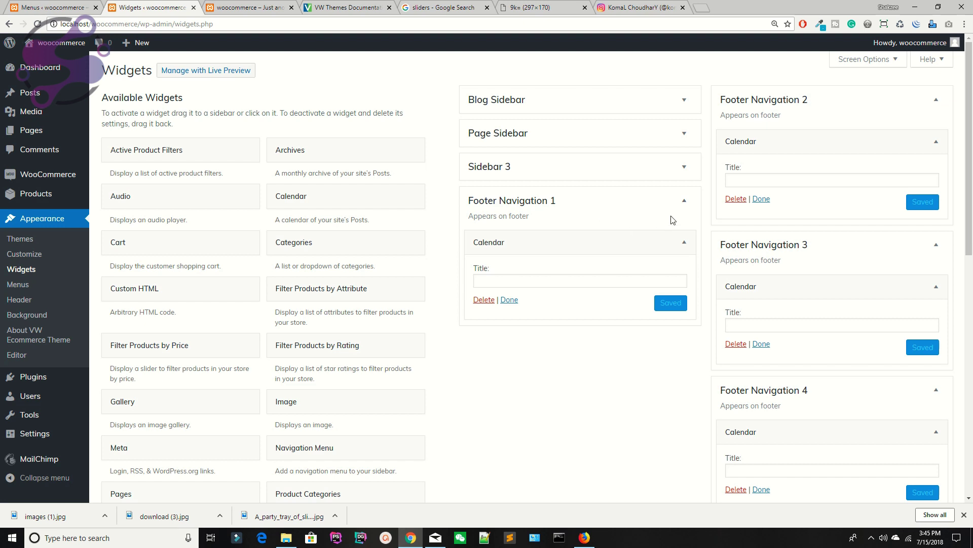
click(684, 201)
click(582, 207)
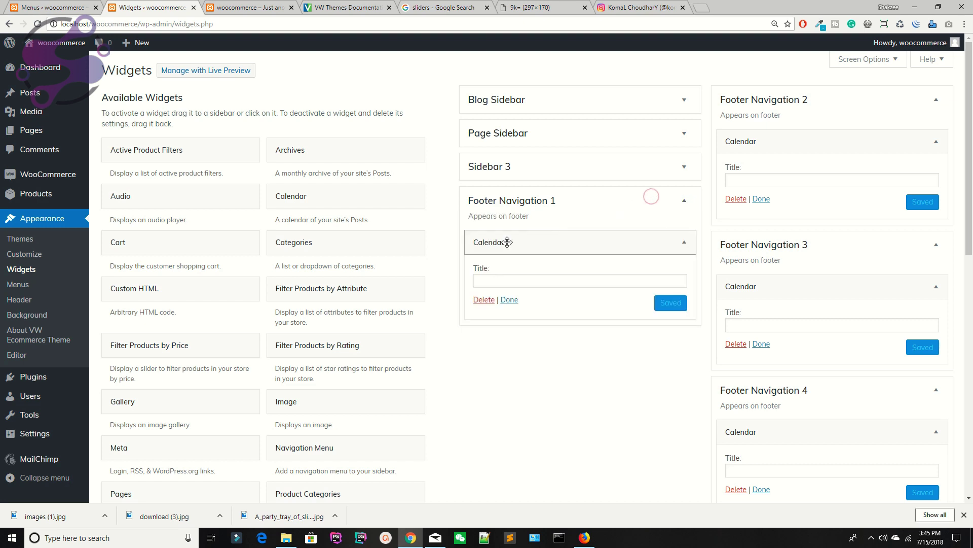
drag(504, 241, 332, 243)
Remove the Calendar widgets from Footer Navigation 2, 3 and 4.
drag(836, 144, 394, 154)
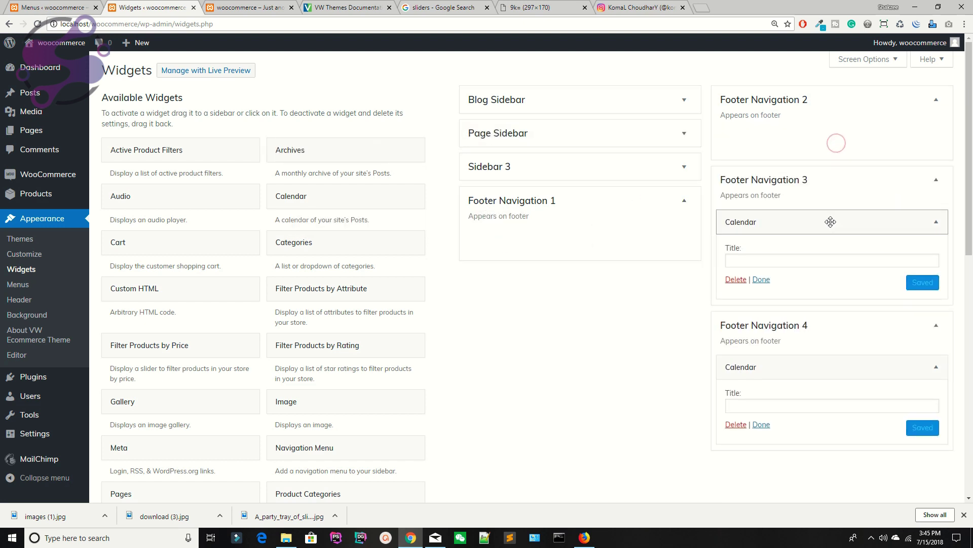
drag(830, 219, 361, 245)
drag(796, 300, 426, 241)
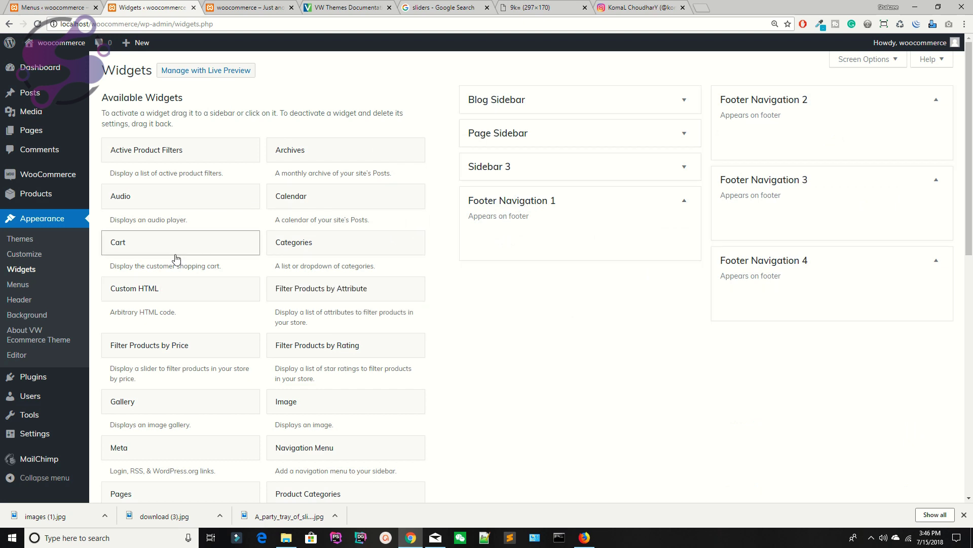
Add a Navigation Menu widget titled Site map showing Menu 1 to Footer Navigation 1 and save.
key(ctrl+f)
text(men)
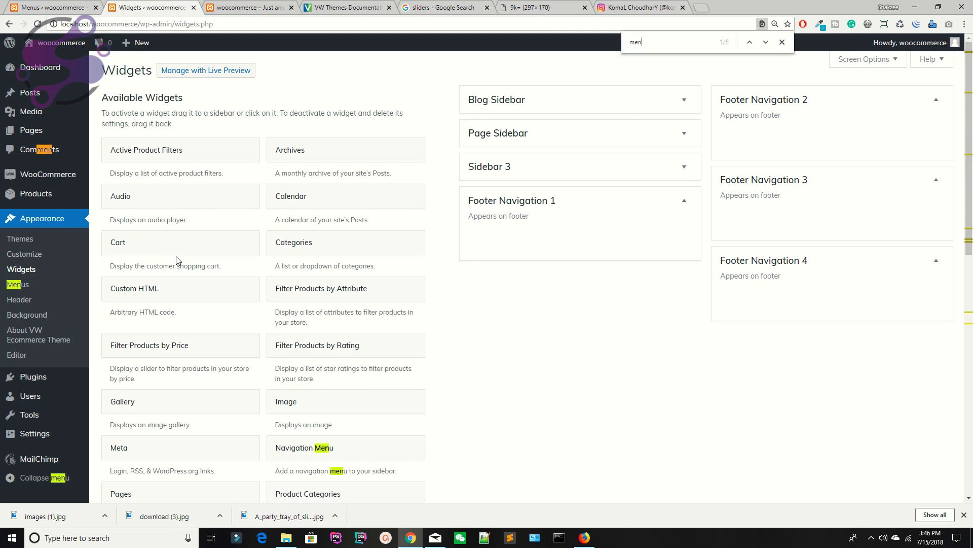
drag(289, 450, 493, 289)
click(495, 282)
text(Site map)
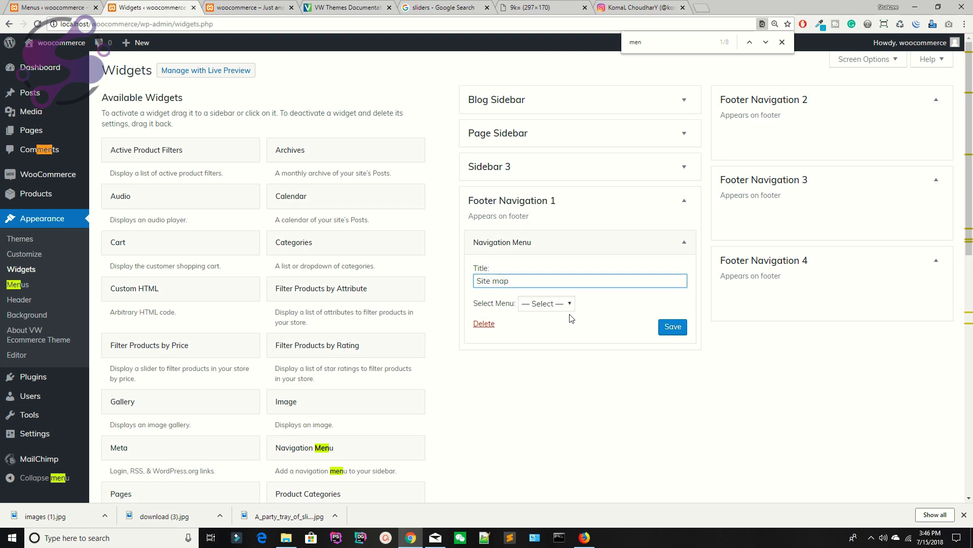
click(546, 303)
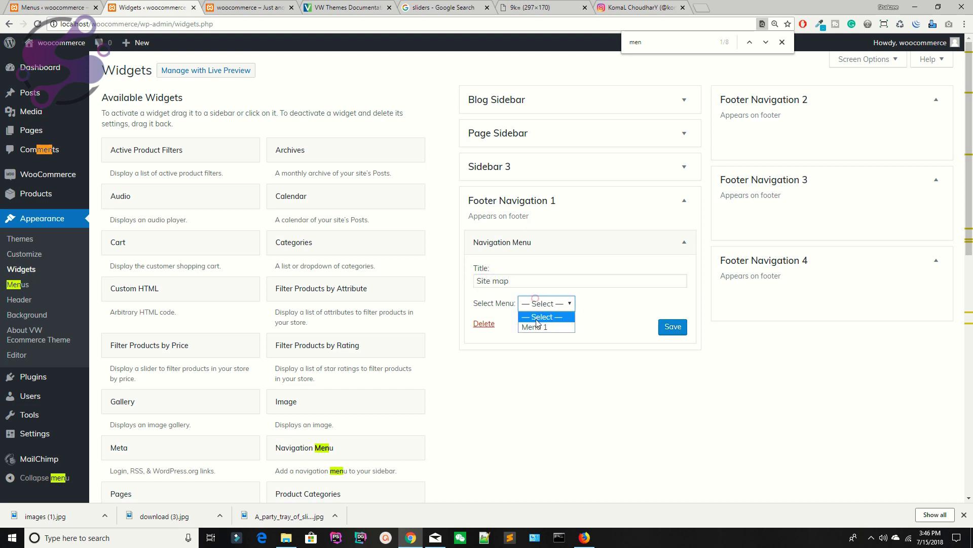
click(532, 323)
key(Return)
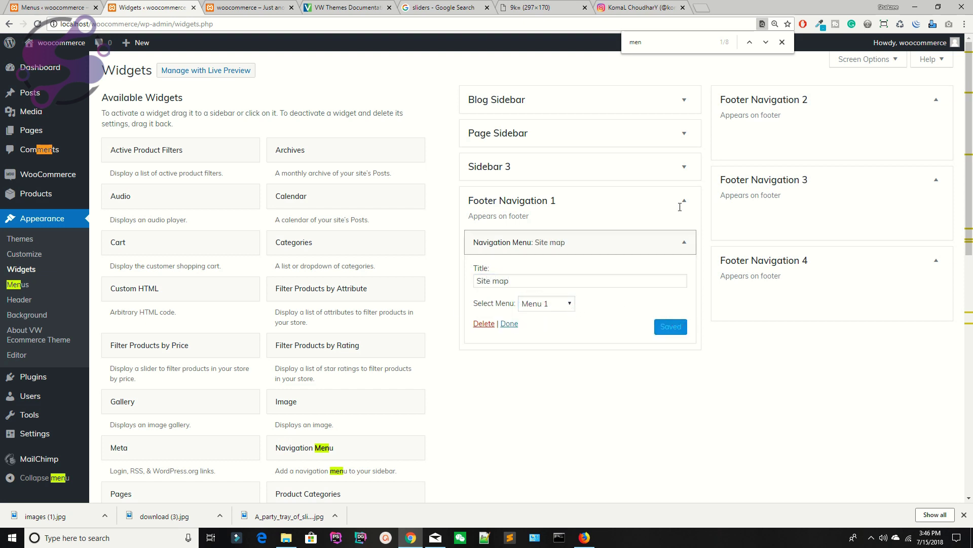
Reload the storefront to check the new Site map footer menu.
click(238, 7)
click(38, 26)
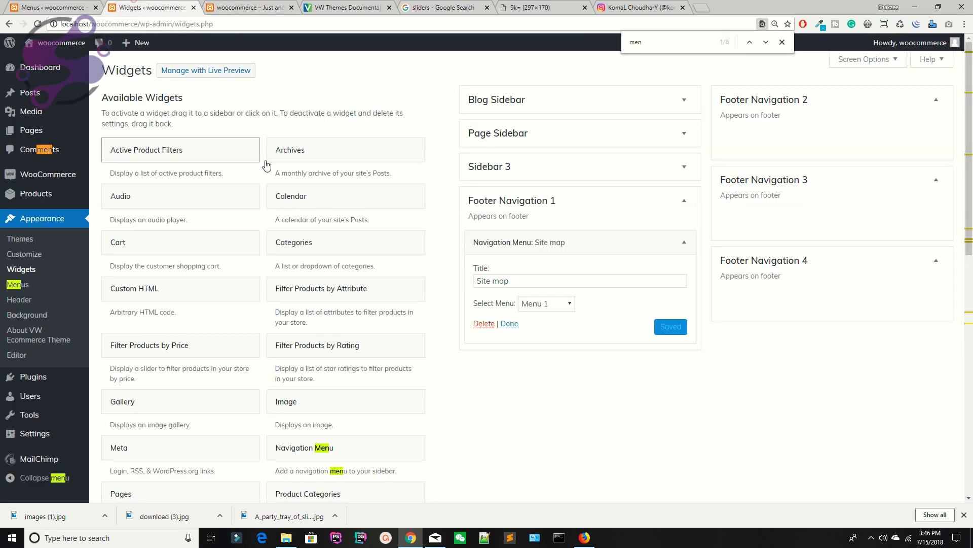
click(142, 7)
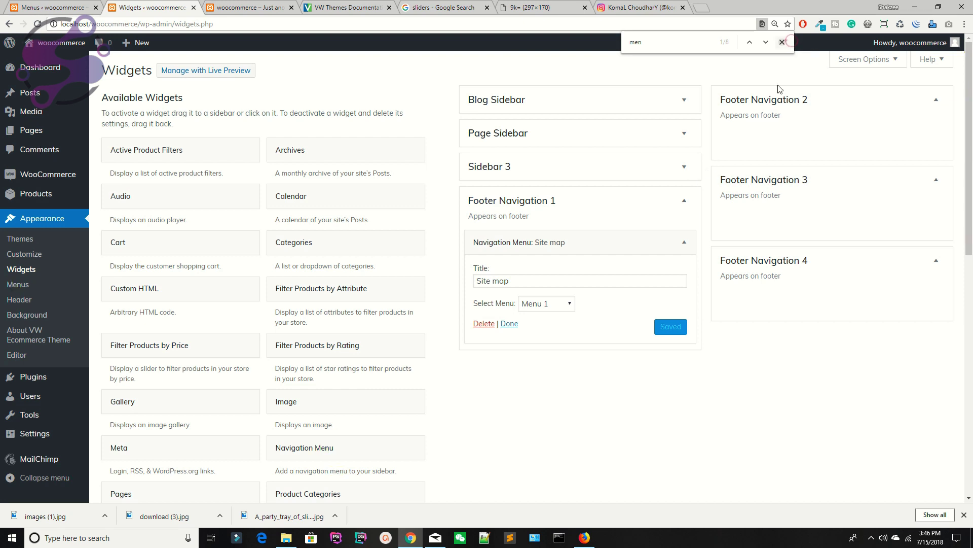
Search the widgets page for a social widget.
click(783, 42)
key(ctrl+f)
text(social)
key(Escape)
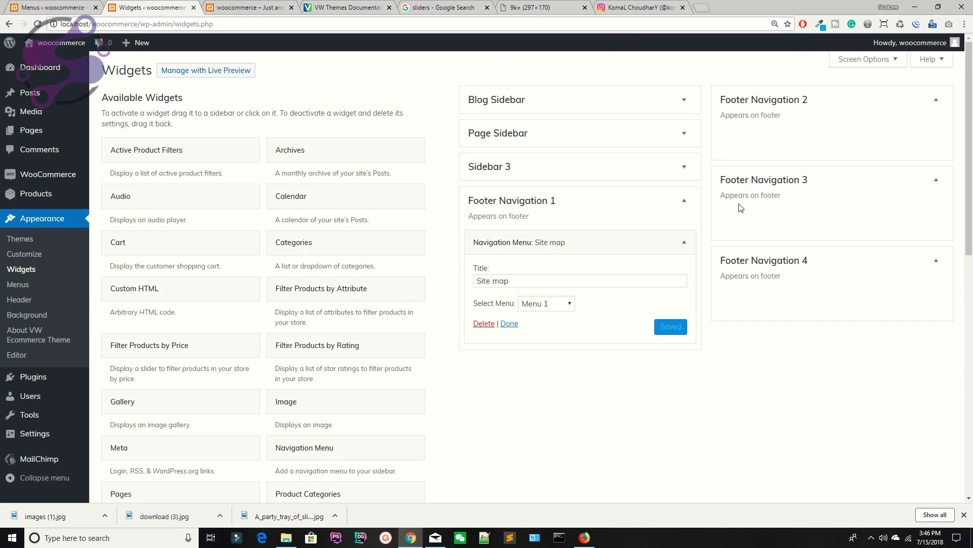
scroll(569, 287, down, 2)
scroll(282, 318, up, 2)
Add a Categories widget titled Categories to Footer Navigation 2 as a dropdown and save.
drag(284, 256, 779, 186)
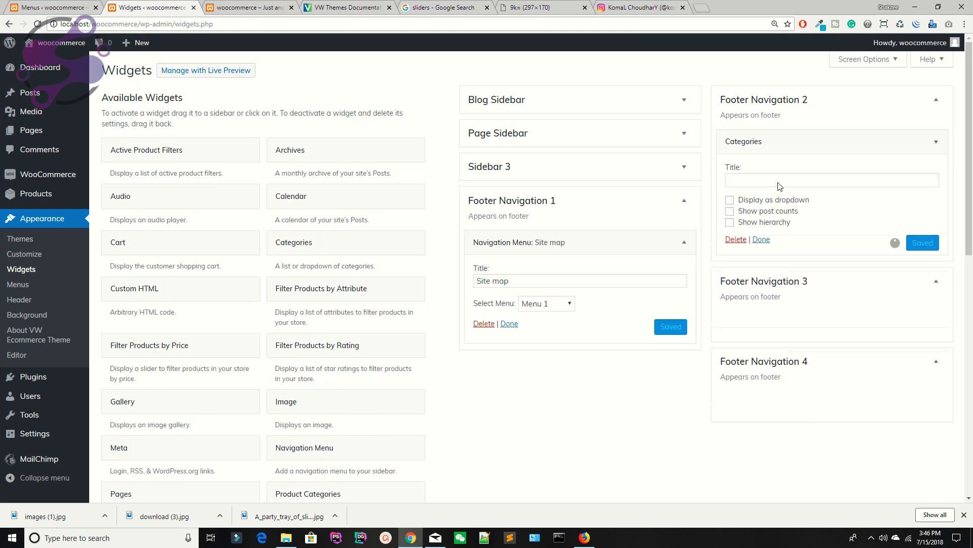
click(758, 148)
click(758, 149)
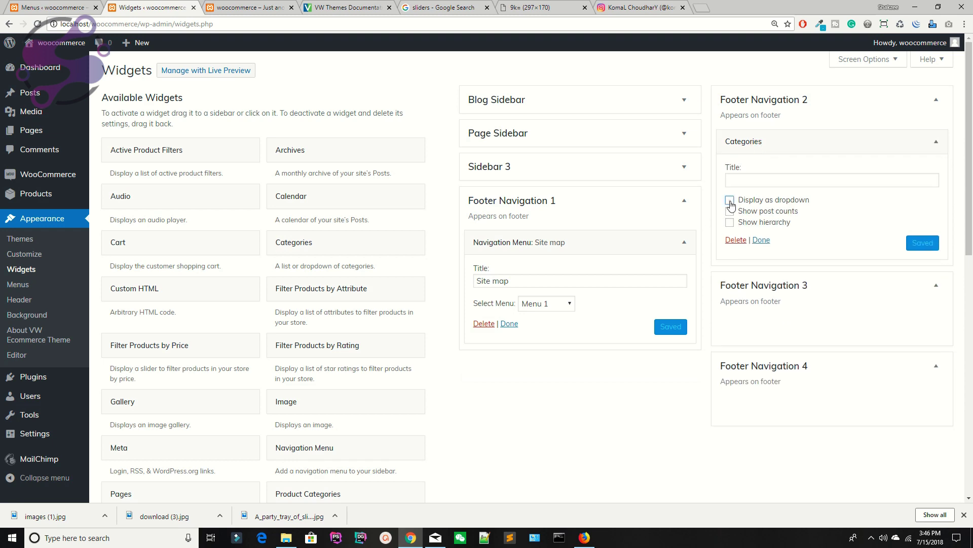
click(730, 200)
click(771, 180)
text(Categories)
click(923, 243)
Reload the storefront and test the footer's category dropdown.
click(243, 7)
key(F5)
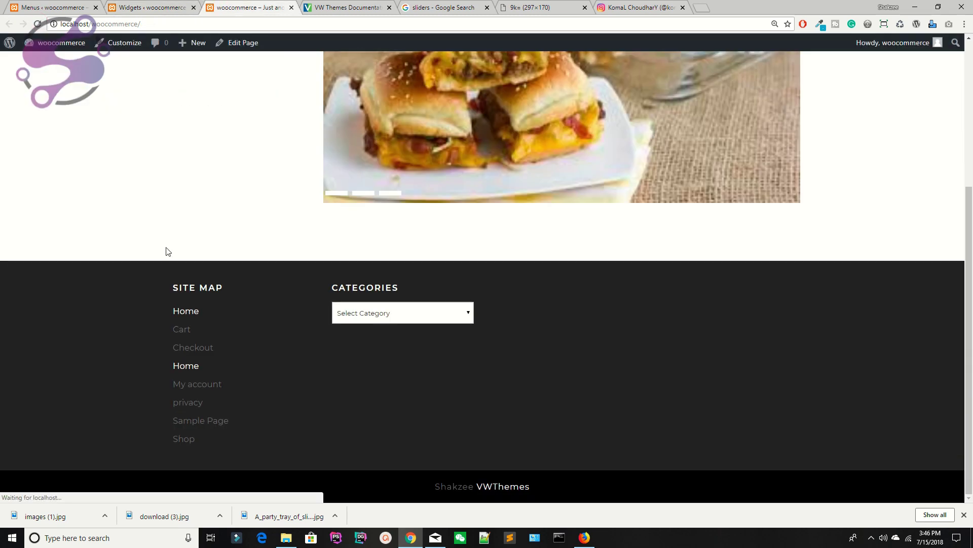
click(367, 320)
click(150, 7)
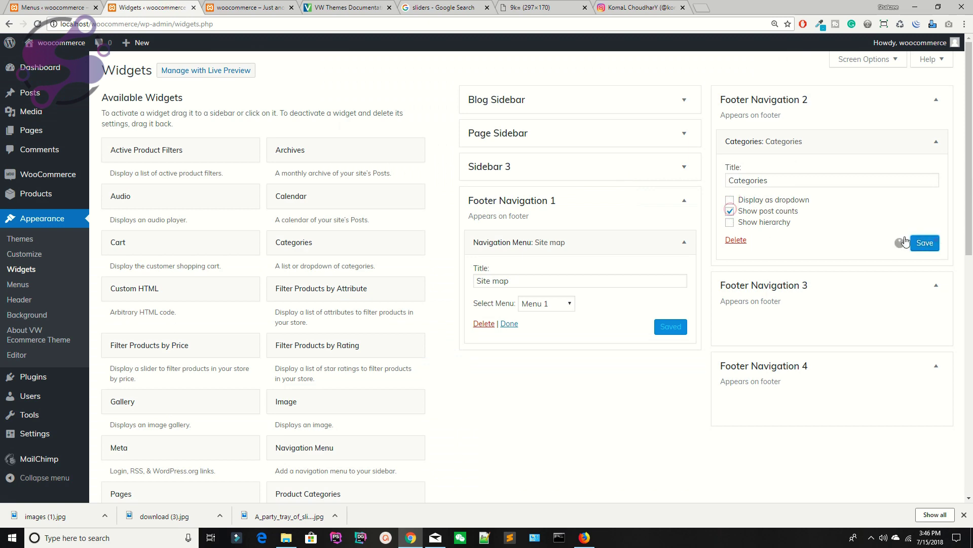
click(254, 5)
key(F5)
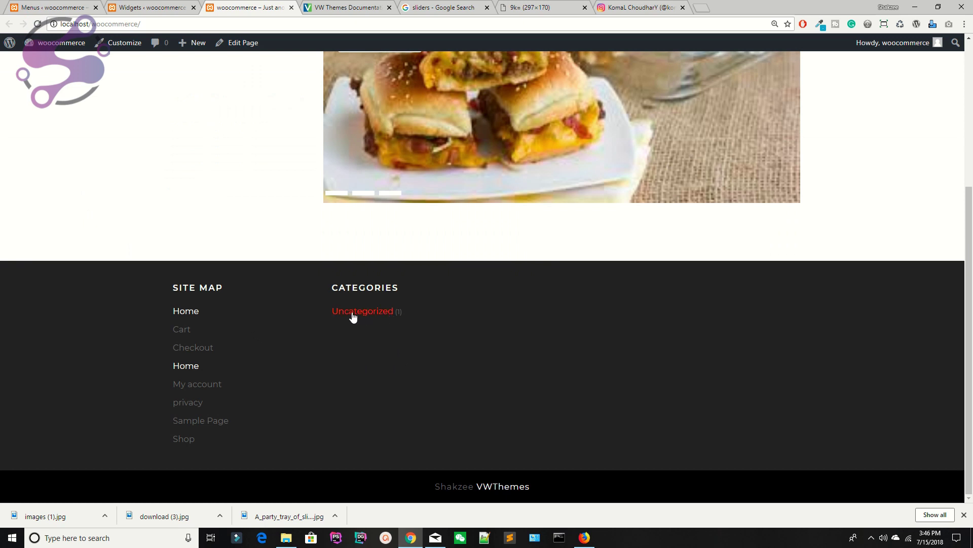
click(150, 7)
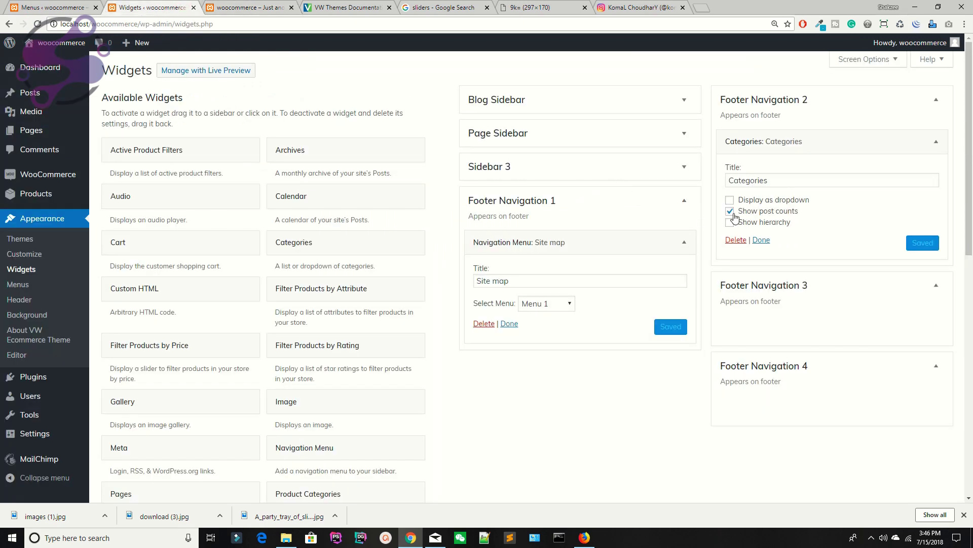
Switch the Categories widget to a hierarchical list and recheck the storefront footer.
click(924, 242)
click(251, 7)
key(F5)
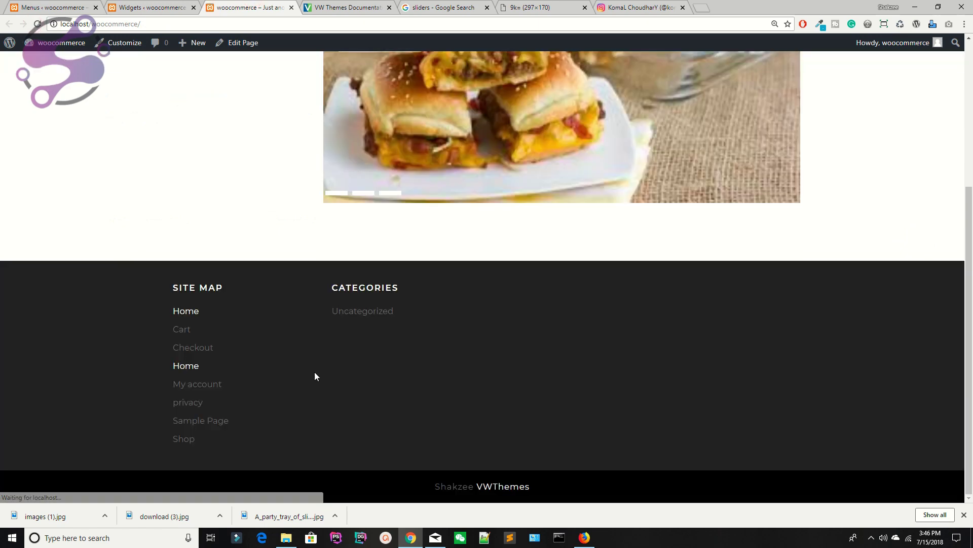
scroll(237, 258, up, 5)
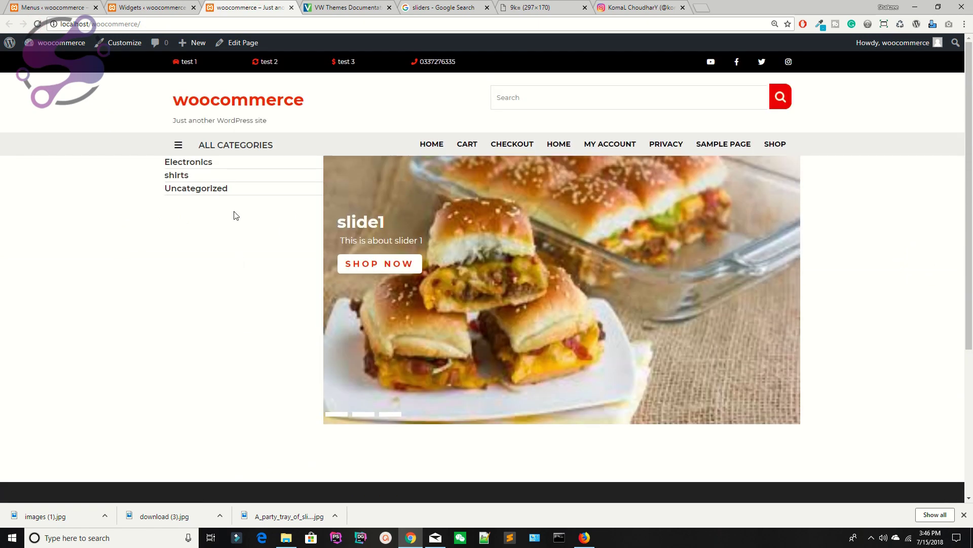
click(164, 6)
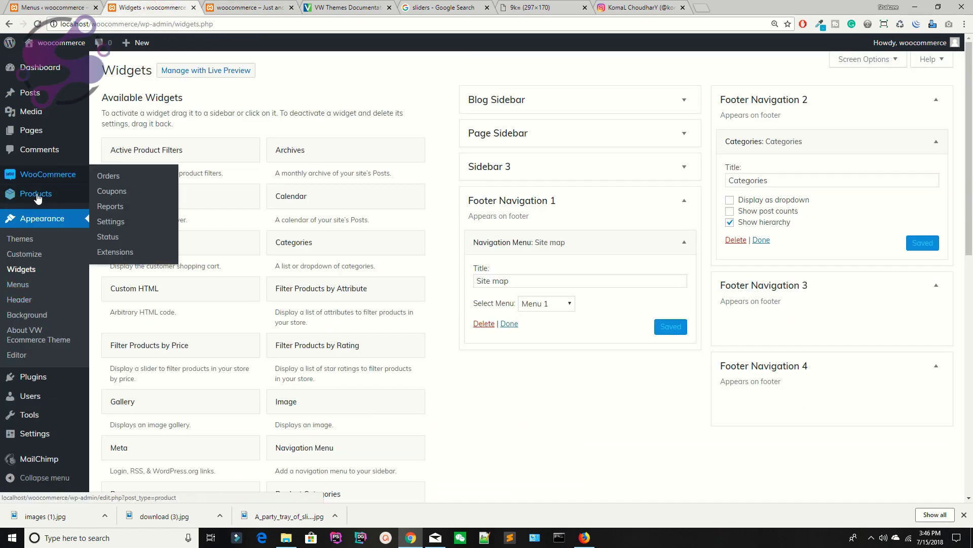
Check the categories of My shirt and Iphone 6x plus on their edit pages.
mouse_move(45, 197)
middle_click(123, 202)
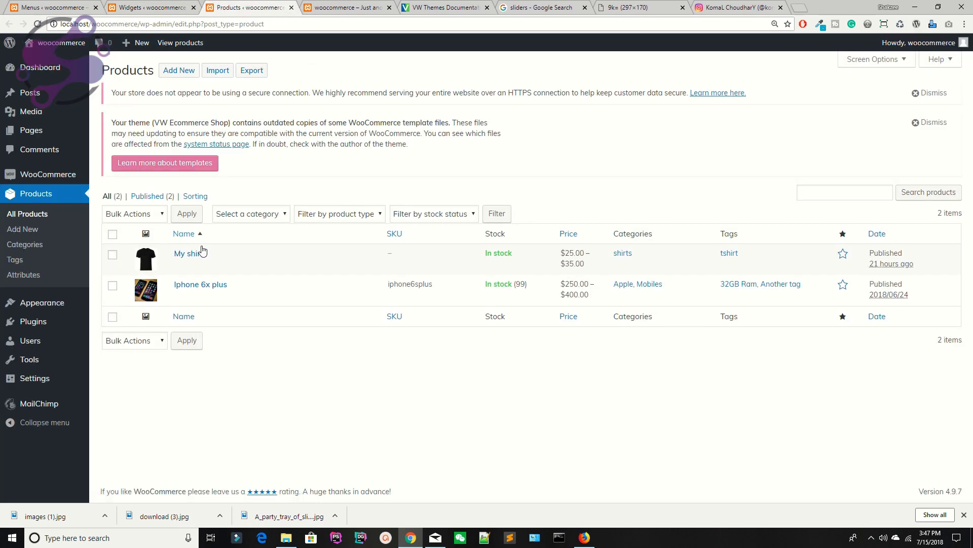
middle_click(204, 266)
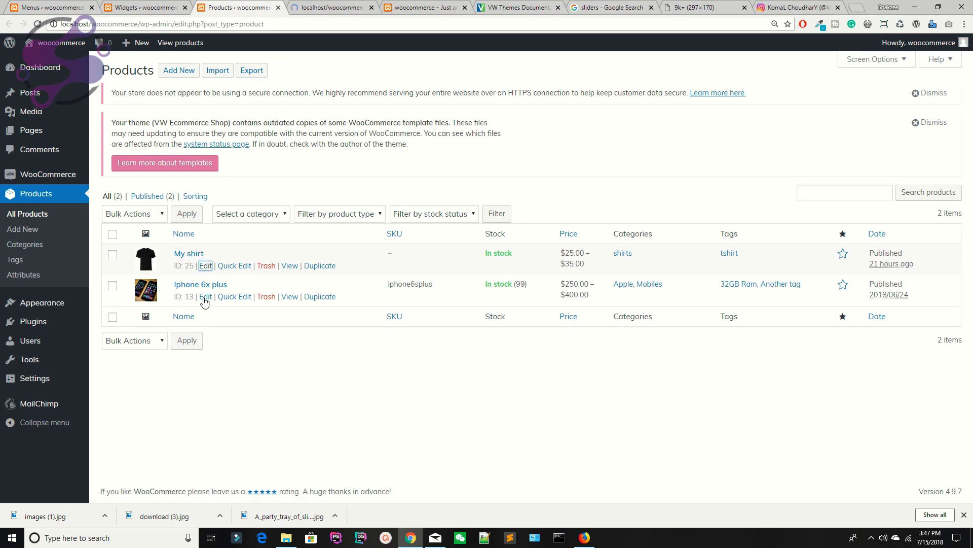
middle_click(203, 297)
key(ctrl+Tab)
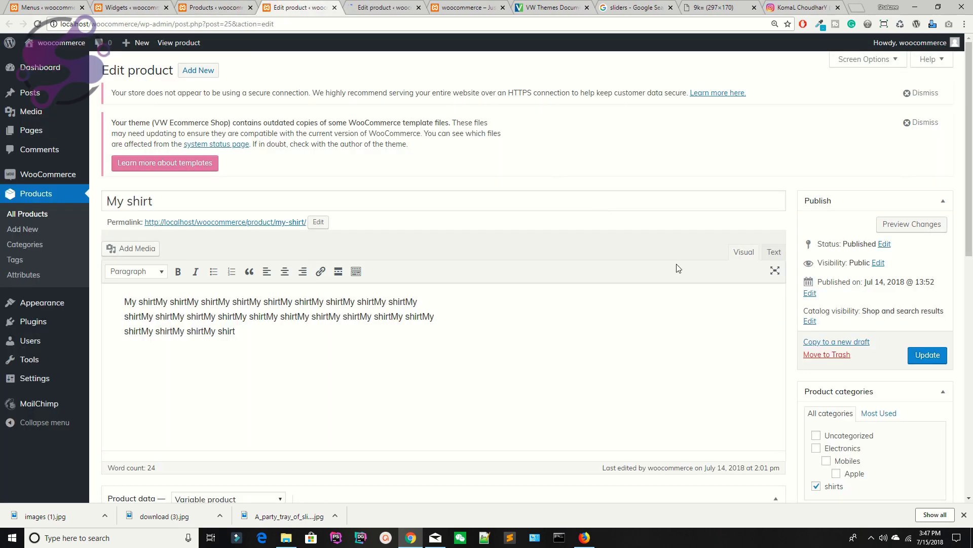
scroll(626, 232, down, 3)
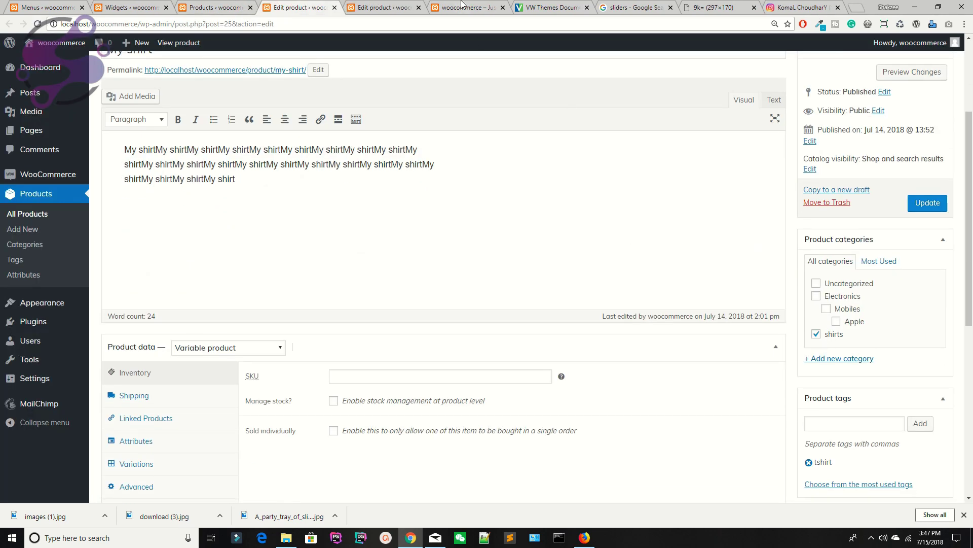
click(424, 6)
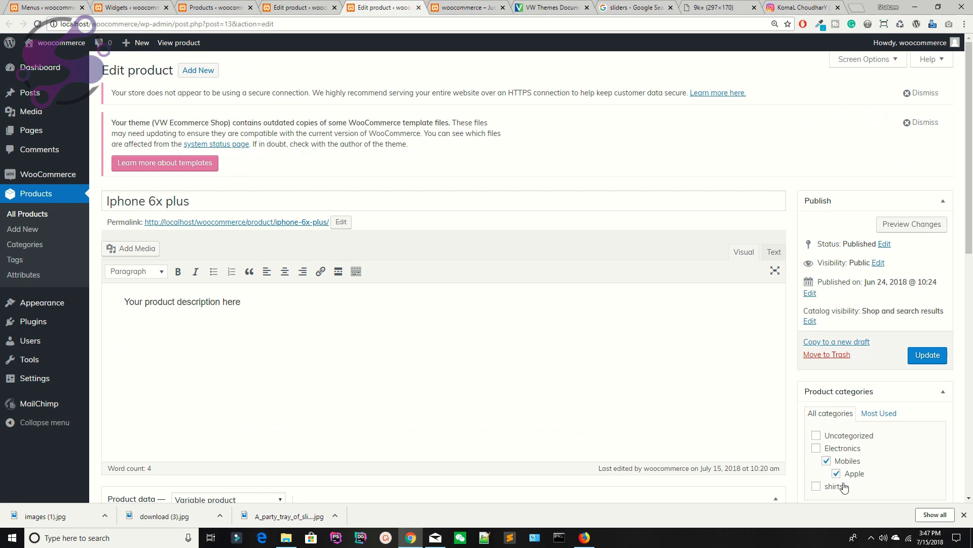
click(338, 5)
click(333, 7)
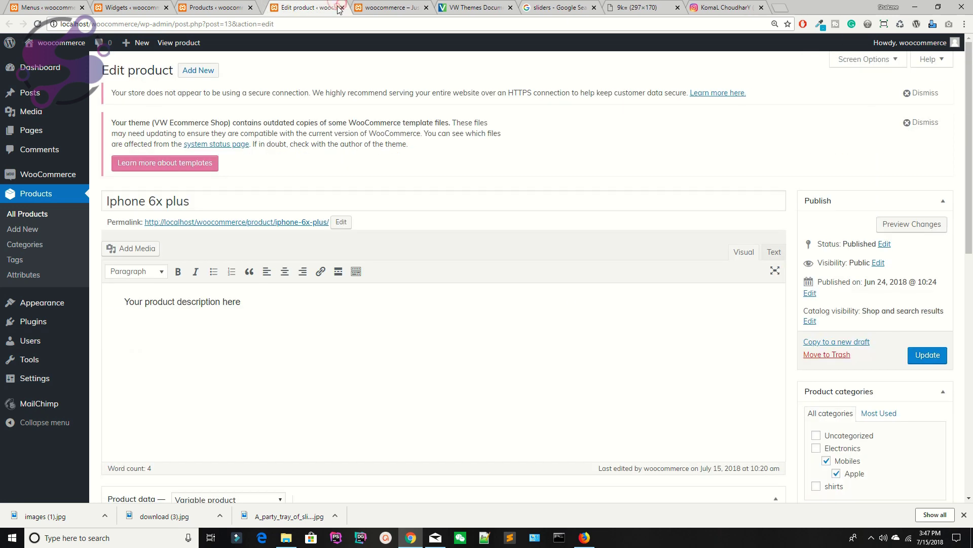
click(333, 7)
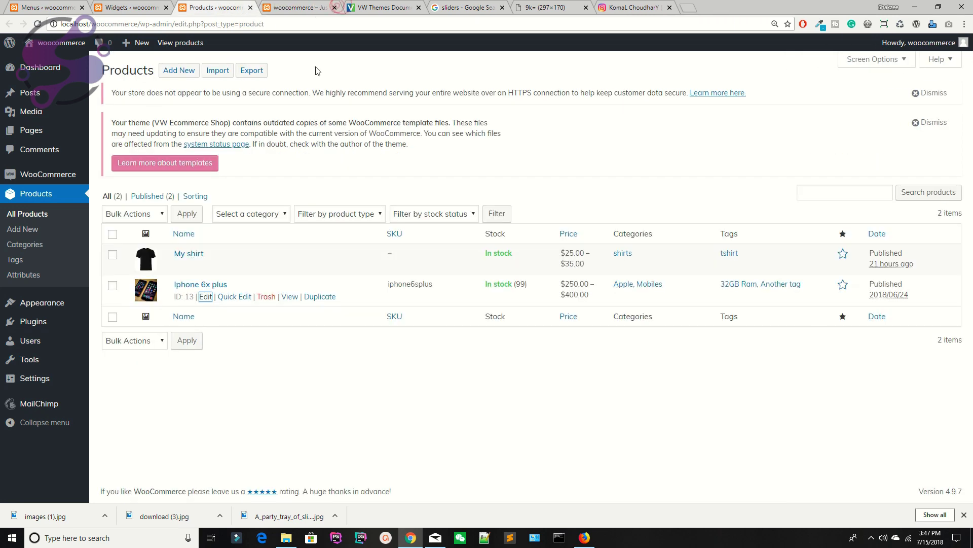
Review the Product categories list: Electronics with Mobiles and Apple, plus shirts.
click(24, 243)
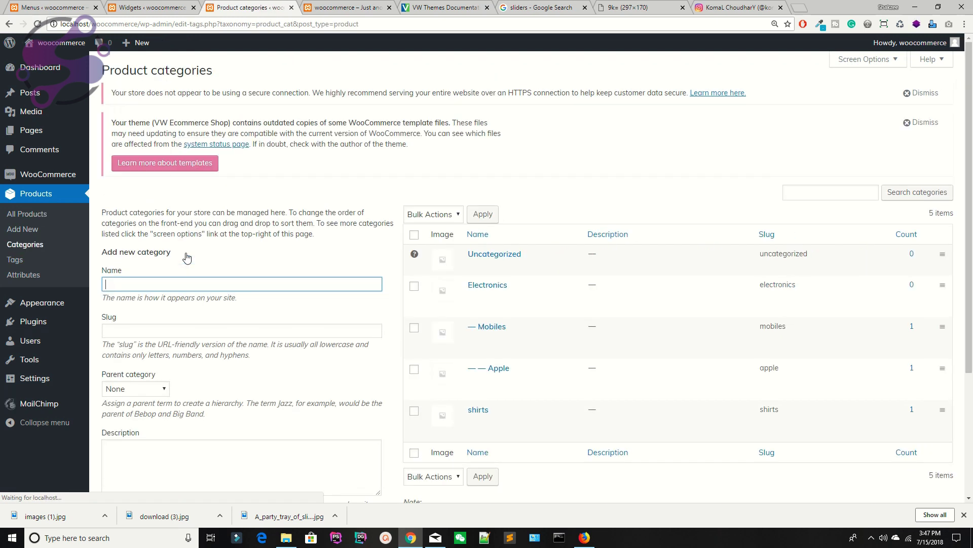
scroll(403, 297, down, 2)
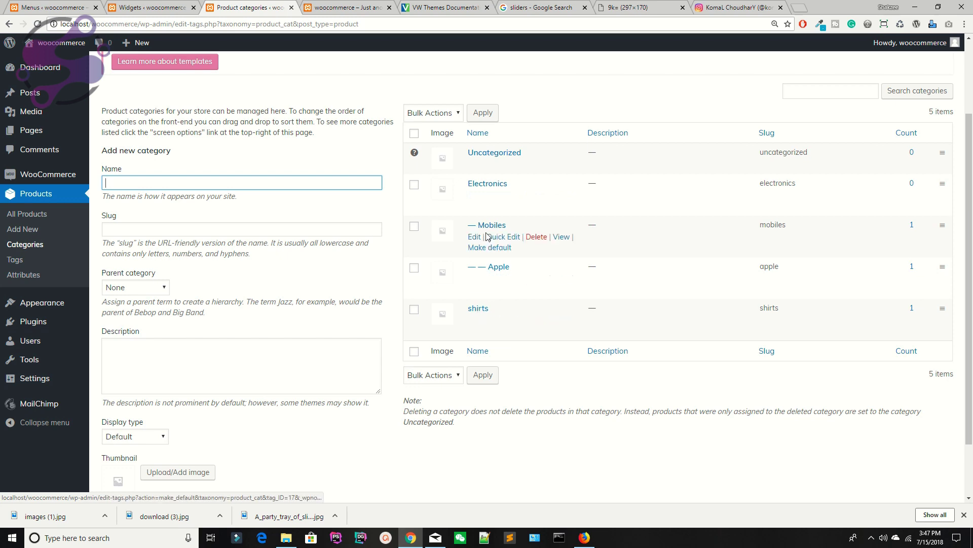
click(347, 7)
click(249, 7)
click(152, 6)
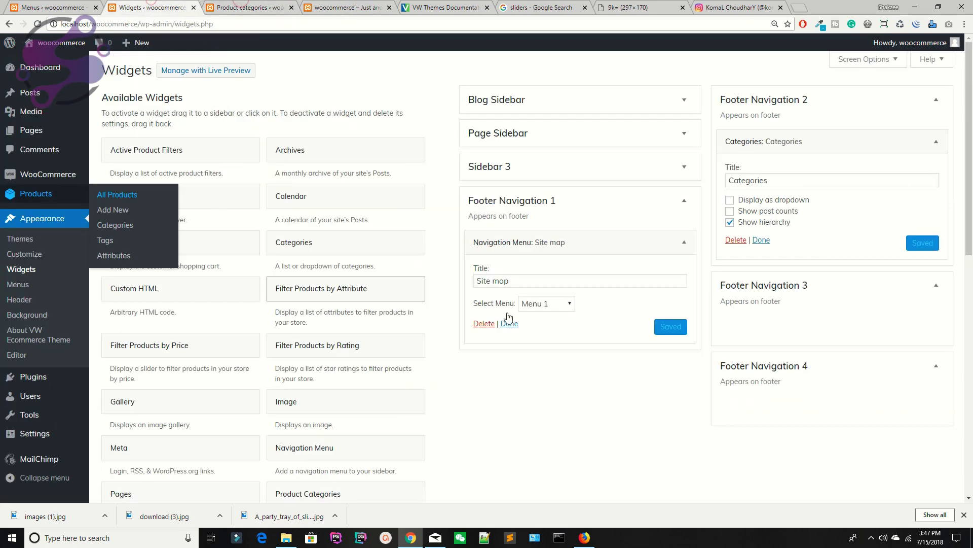
Turn off the category hierarchy, check the storefront footer, and close the Product categories tab.
click(731, 224)
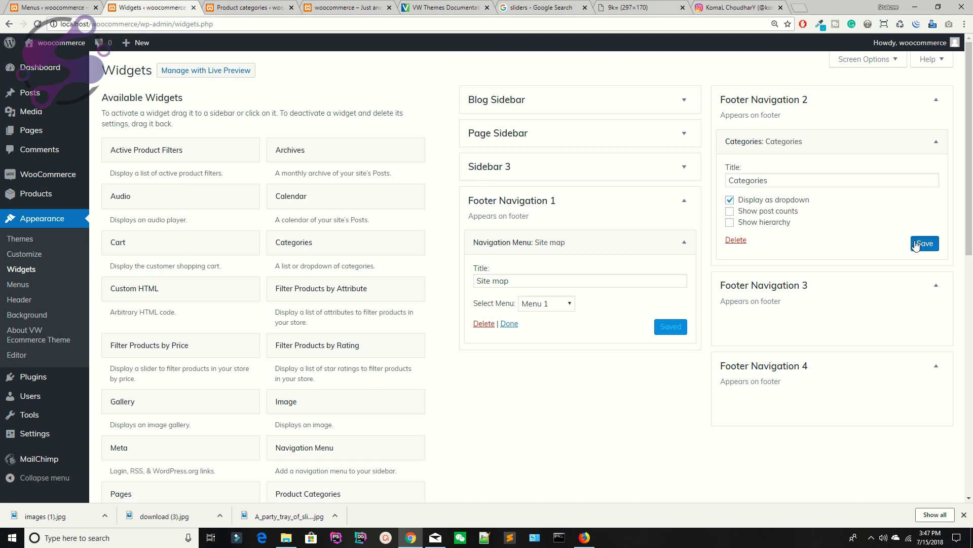
key(ctrl+4)
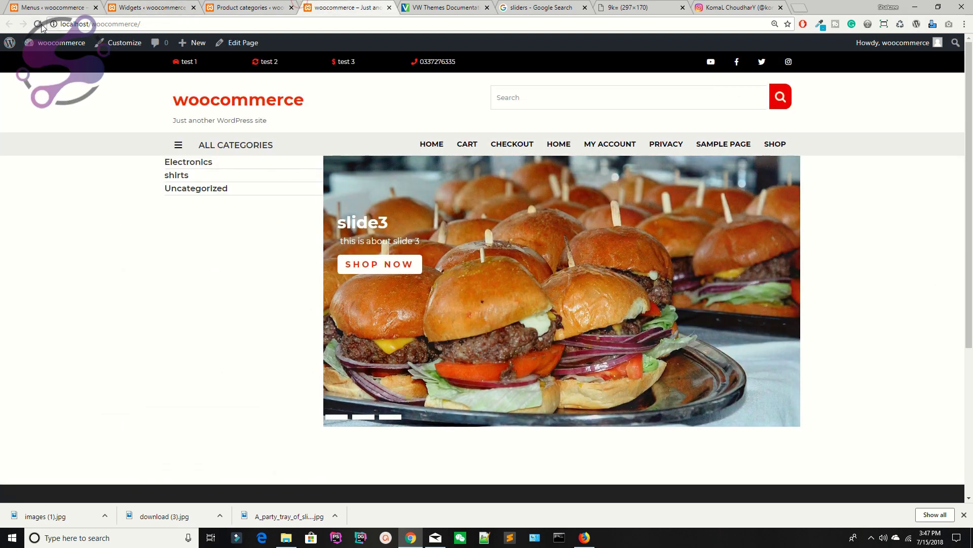
click(37, 24)
scroll(304, 336, down, 2)
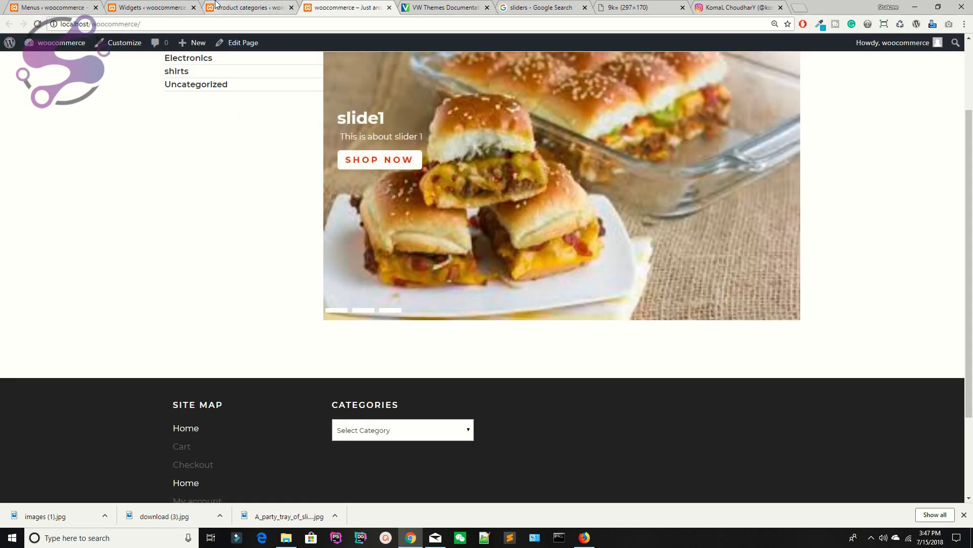
click(216, 5)
click(185, 6)
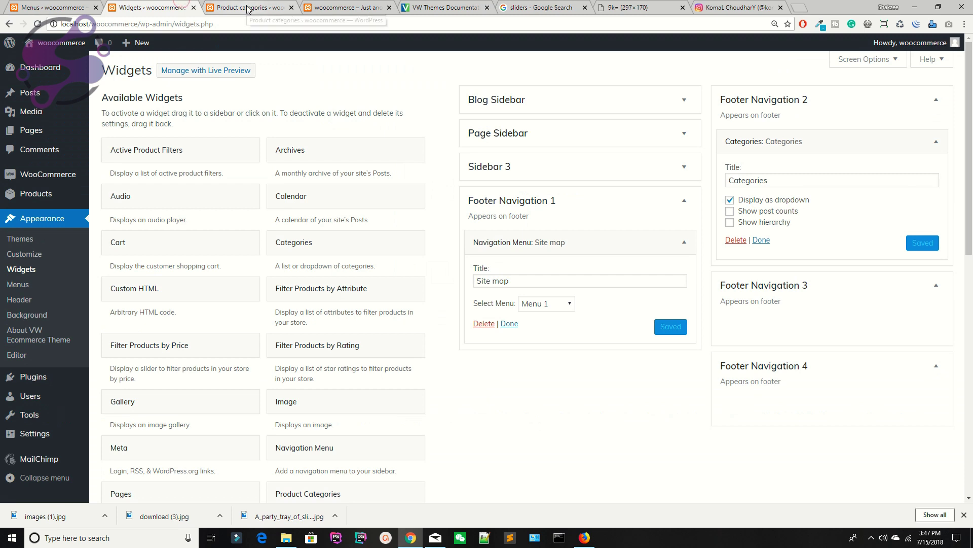
click(291, 7)
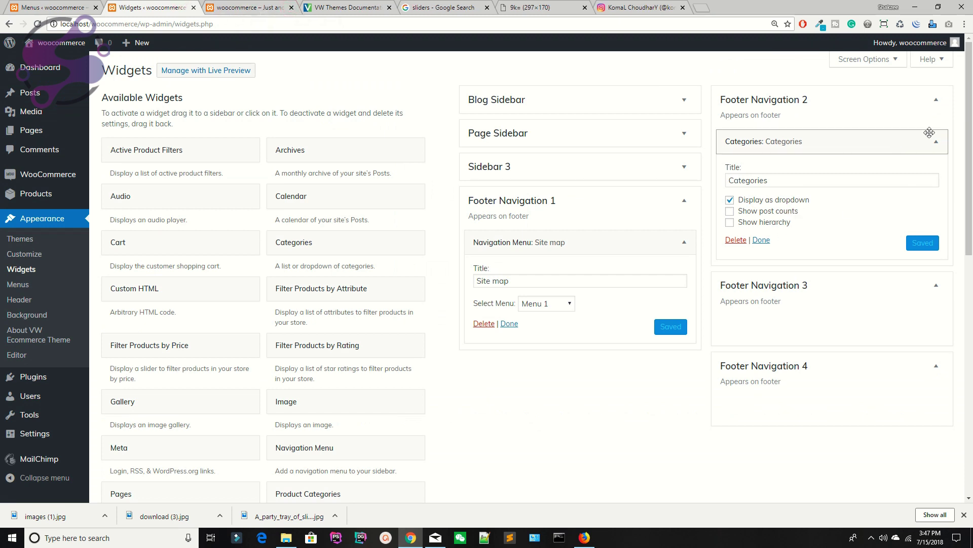
Replace Footer Navigation 2's Categories widget with Product Categories and reload the storefront.
click(936, 99)
scroll(207, 327, down, 3)
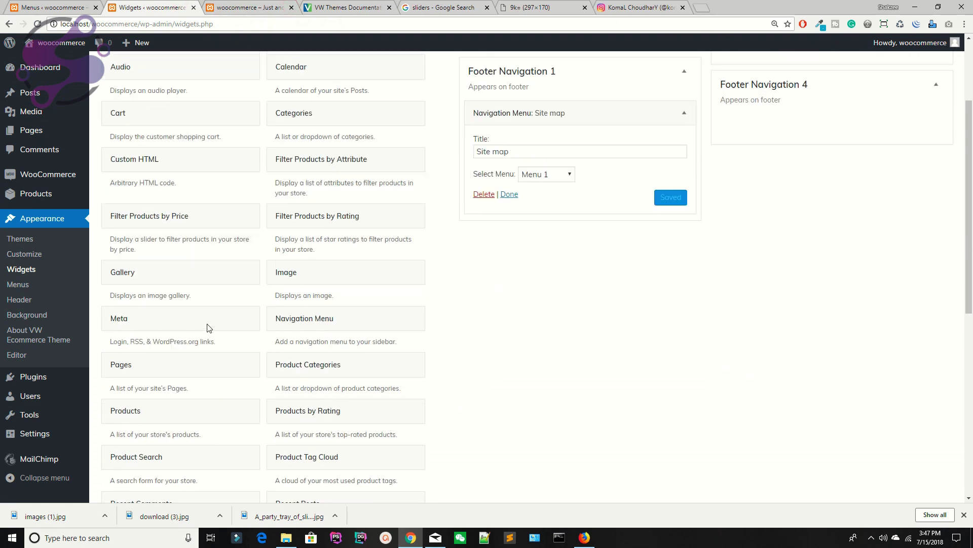
scroll(304, 314, down, 1)
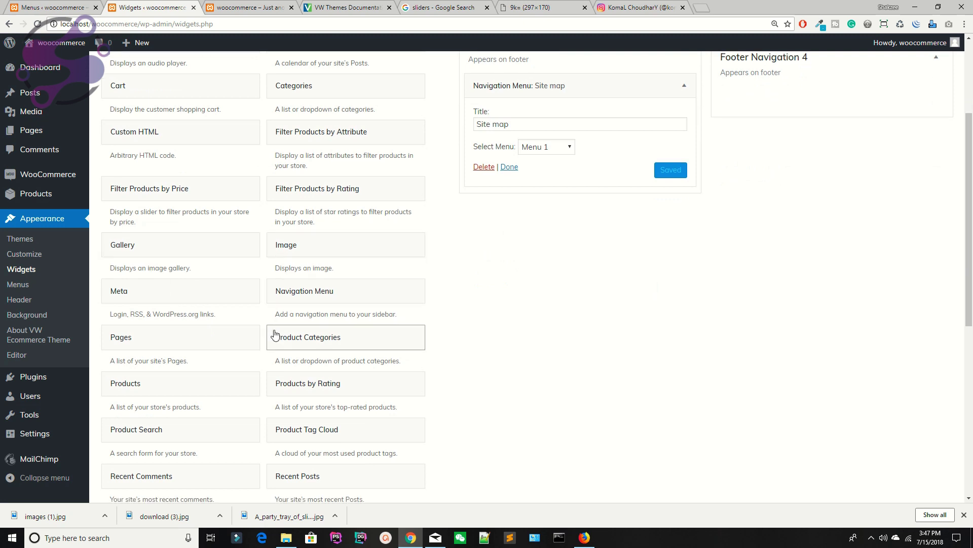
drag(320, 294, 392, 144)
click(937, 144)
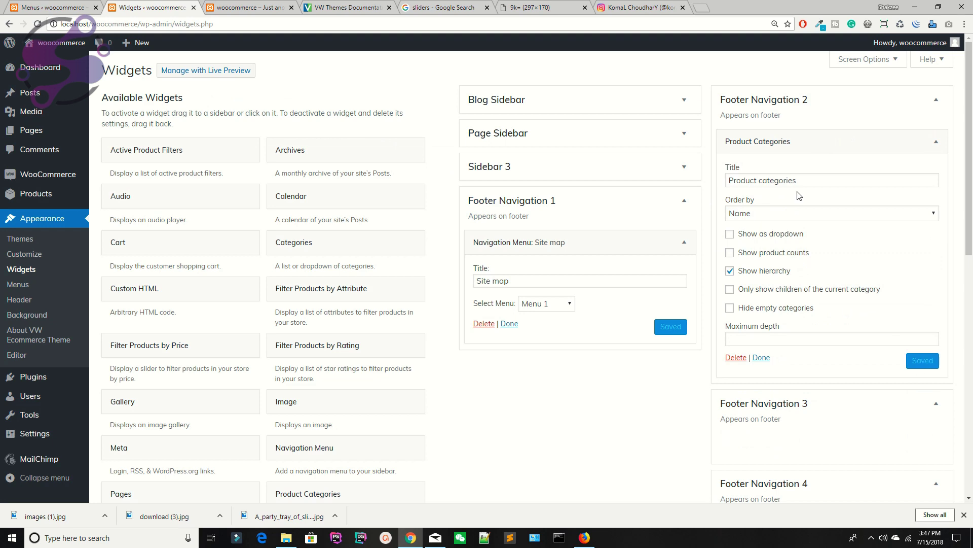
click(218, 5)
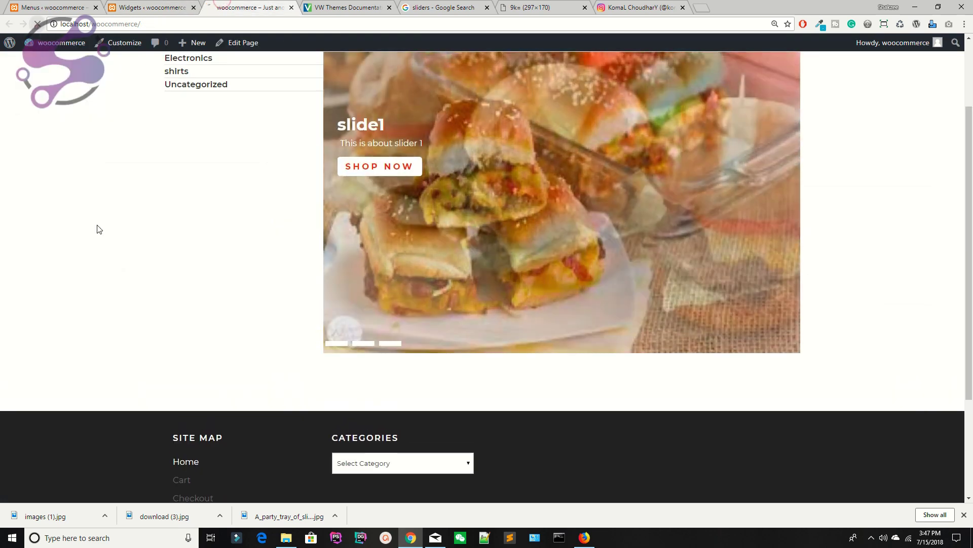
key(F5)
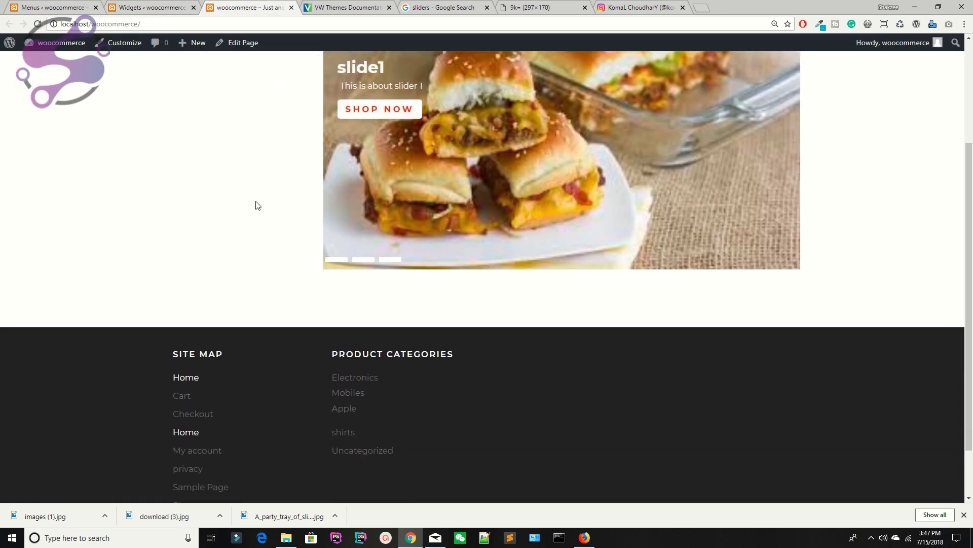
click(189, 6)
click(936, 141)
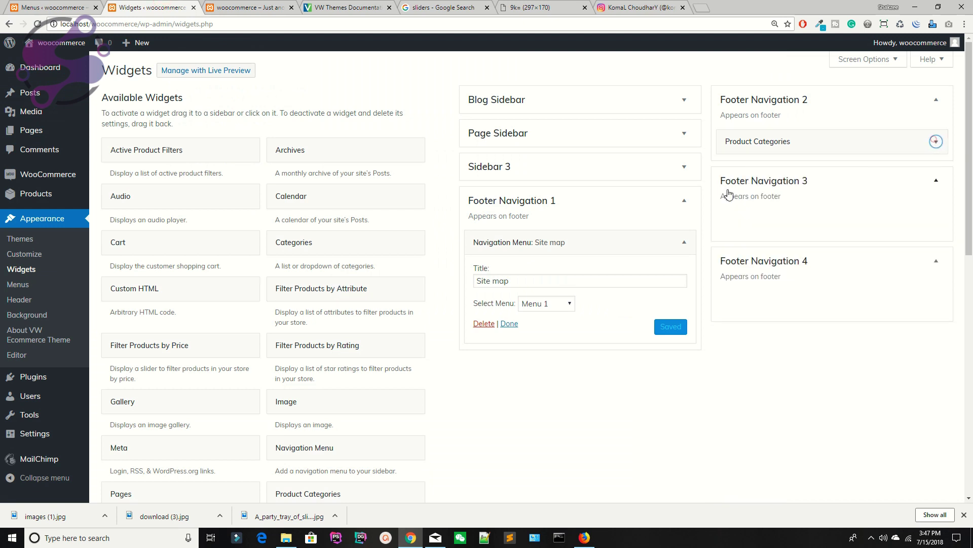
Add a Meta widget to Footer Navigation 3 and save it.
scroll(375, 336, down, 2)
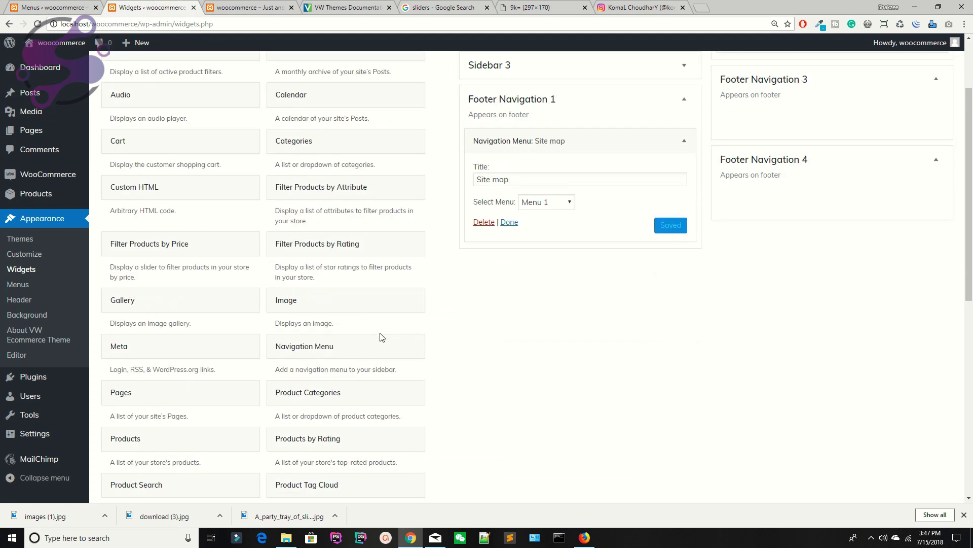
scroll(335, 344, down, 2)
drag(106, 227, 745, 223)
scroll(739, 304, up, 6)
click(736, 262)
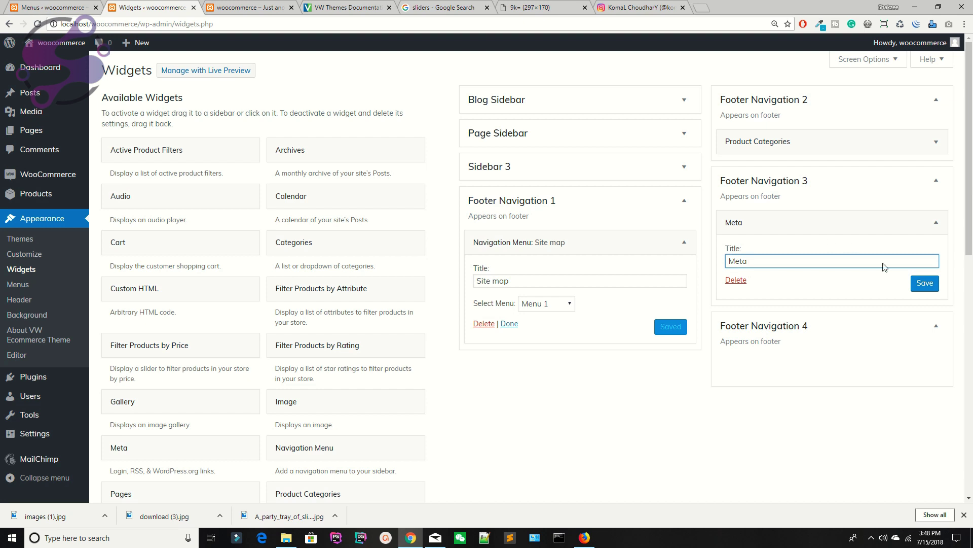
click(924, 283)
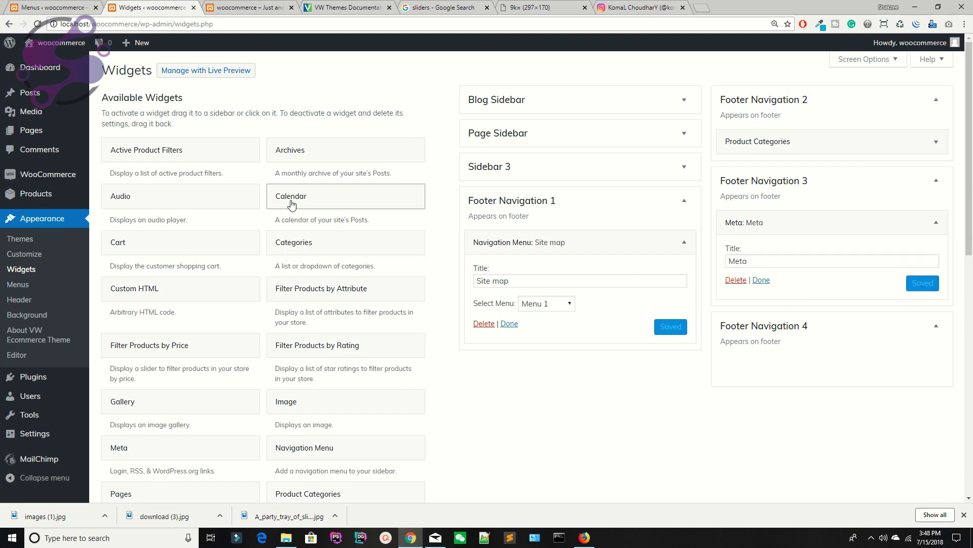
Add a Calendar widget to Footer Navigation 4 and reload the storefront.
drag(331, 216, 763, 350)
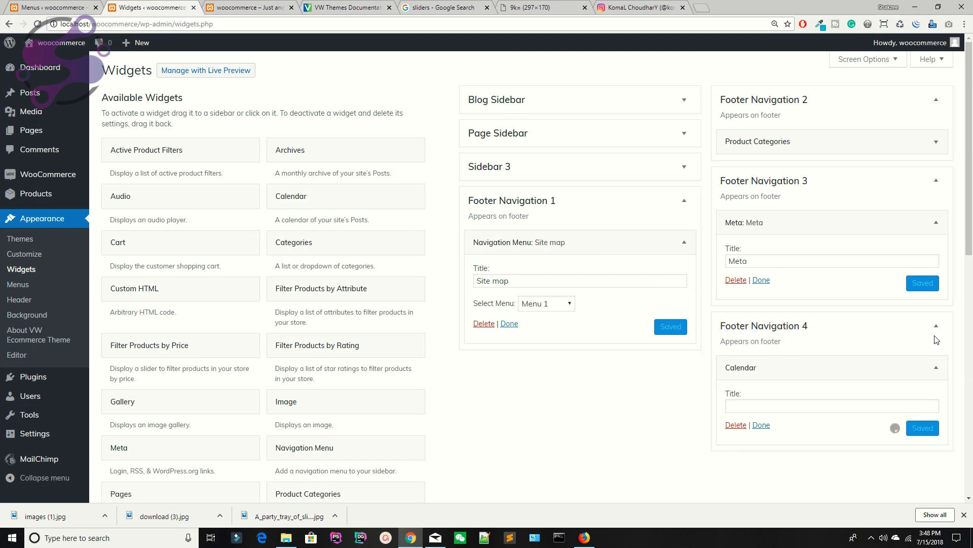
click(236, 4)
key(F5)
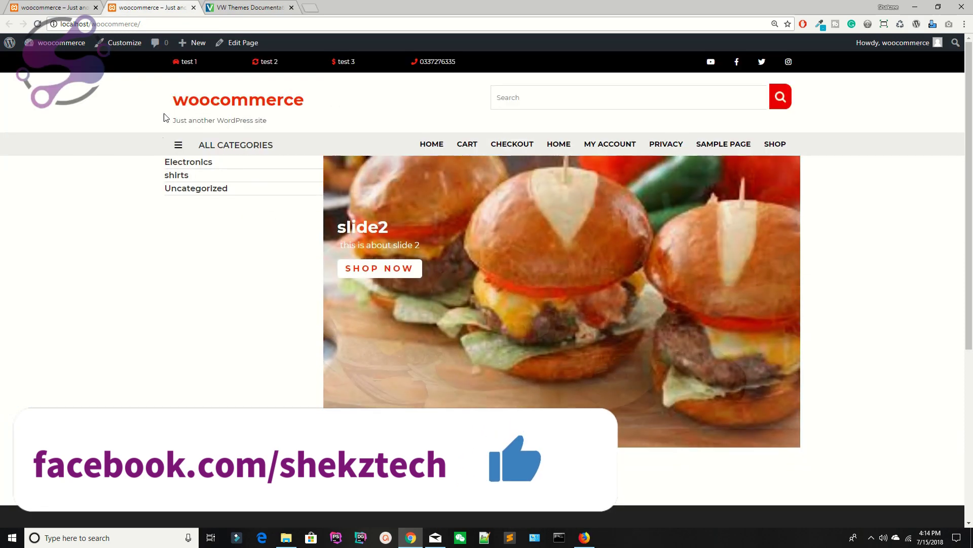
Open Appearance > About VW Ecommerce Theme and scroll to its Link to customizer section.
key(ctrl+shift+Tab)
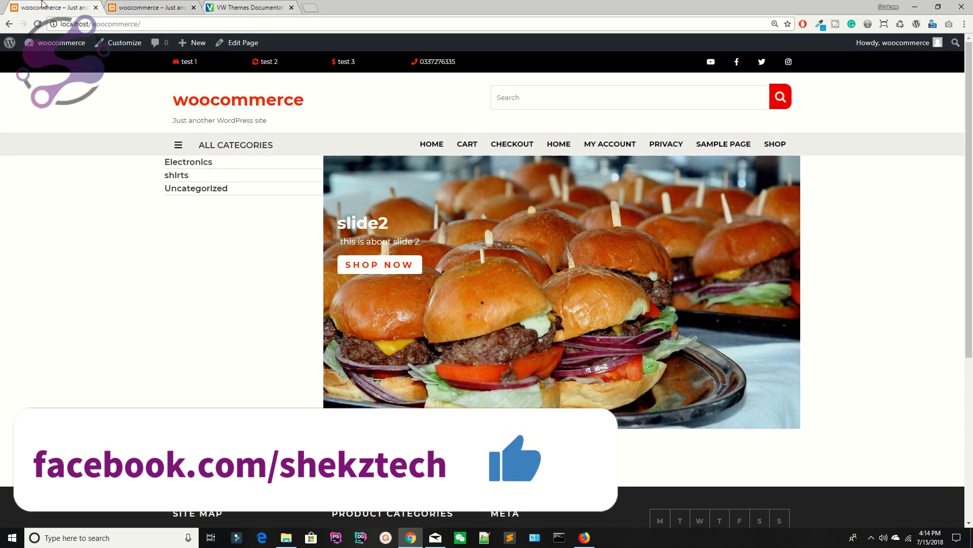
click(80, 51)
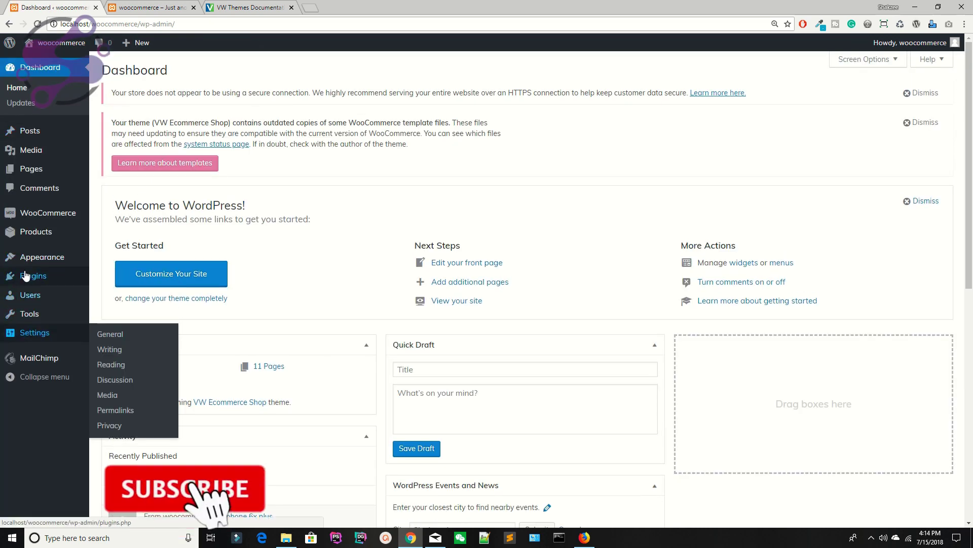
mouse_move(24, 261)
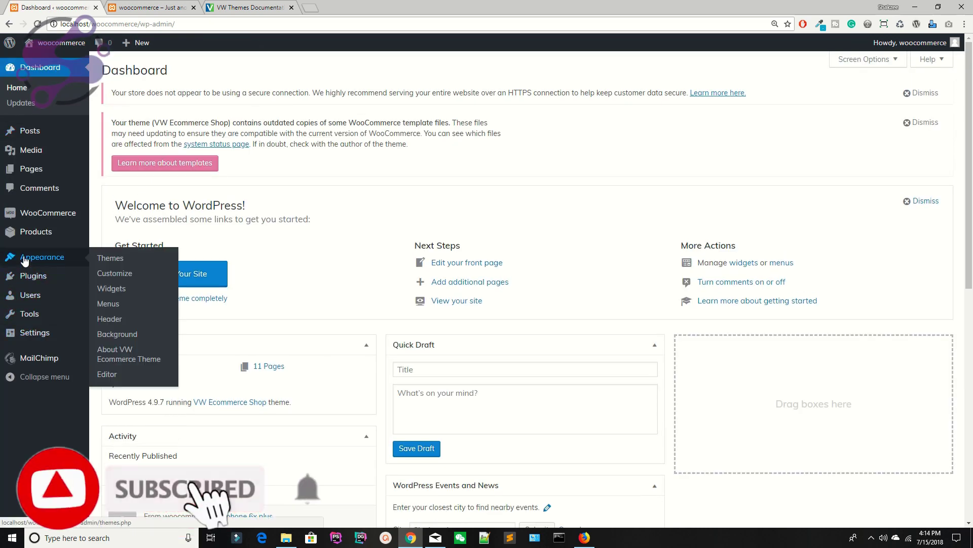
click(126, 361)
scroll(305, 275, down, 7)
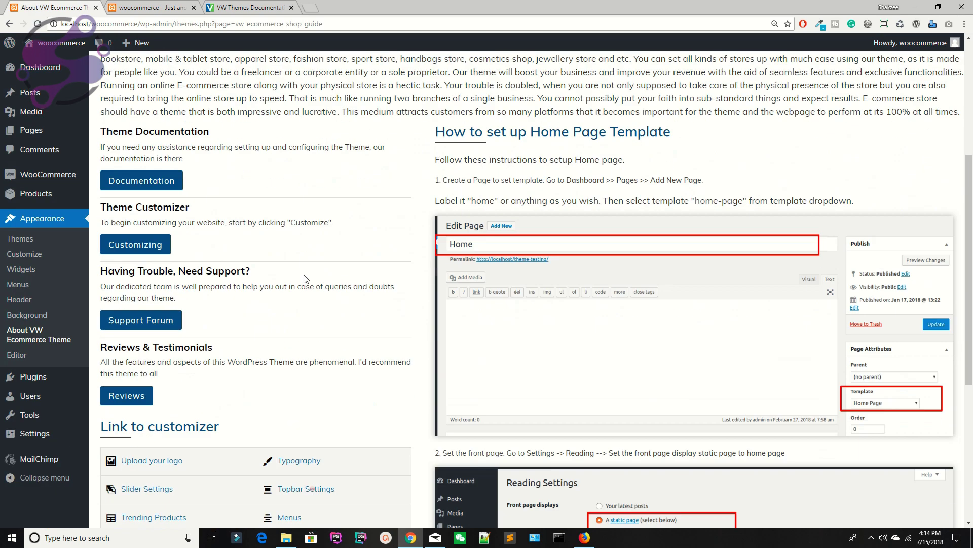
scroll(608, 200, down, 3)
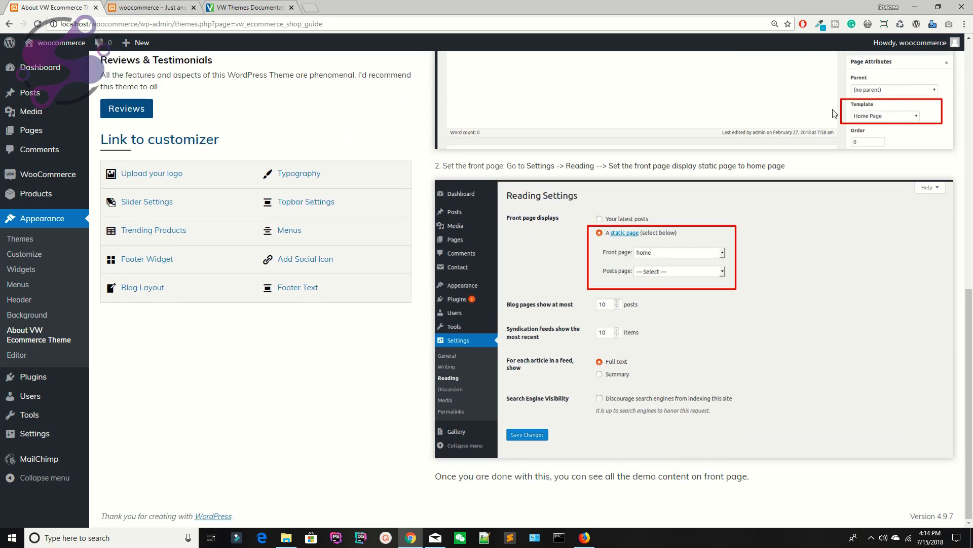
scroll(640, 260, up, 1)
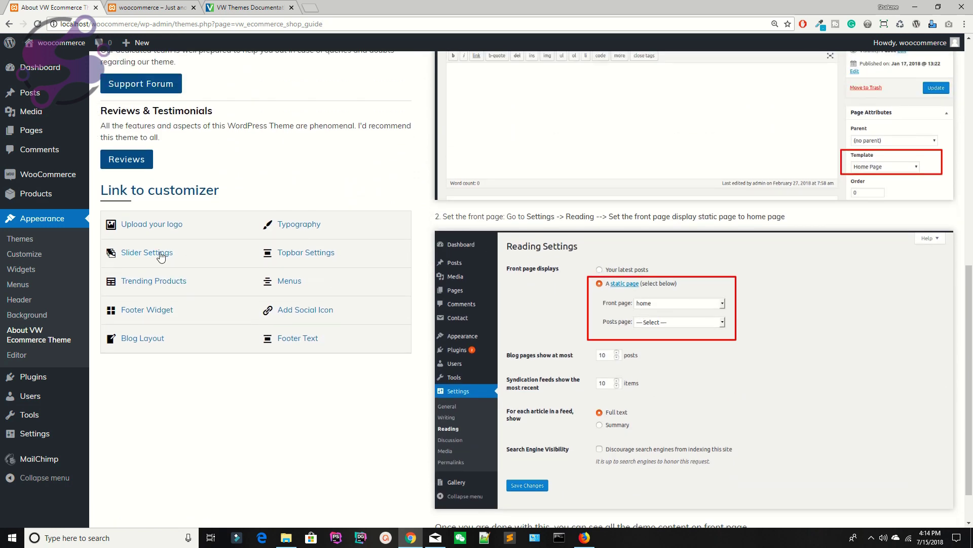
Inspect the logo settings' site title and tagline text, then close the Customizer.
click(132, 229)
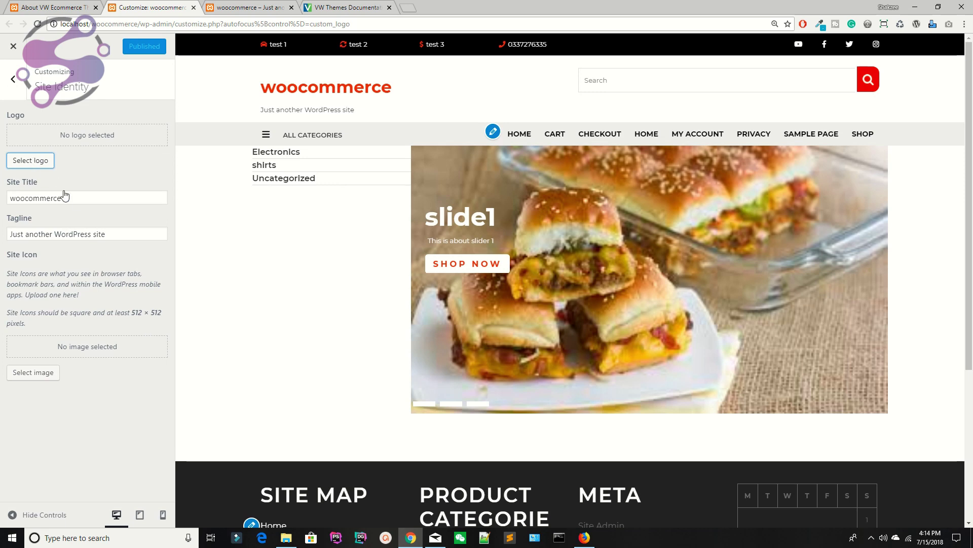
drag(75, 196, 1, 199)
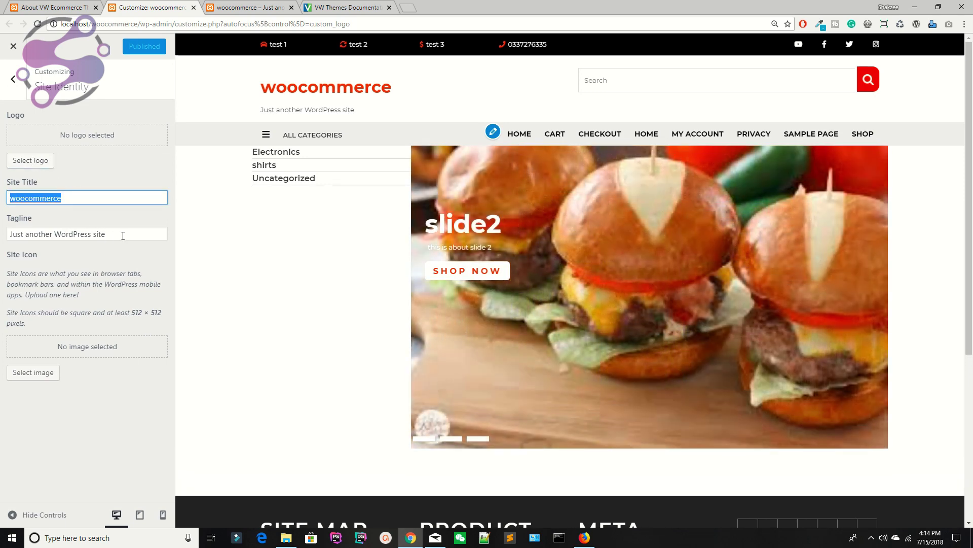
drag(106, 234, 2, 236)
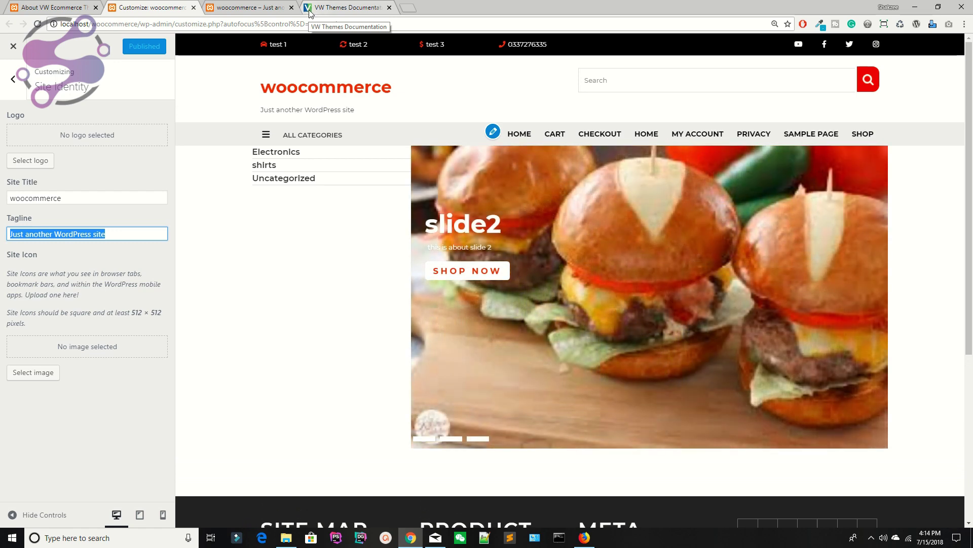
click(194, 8)
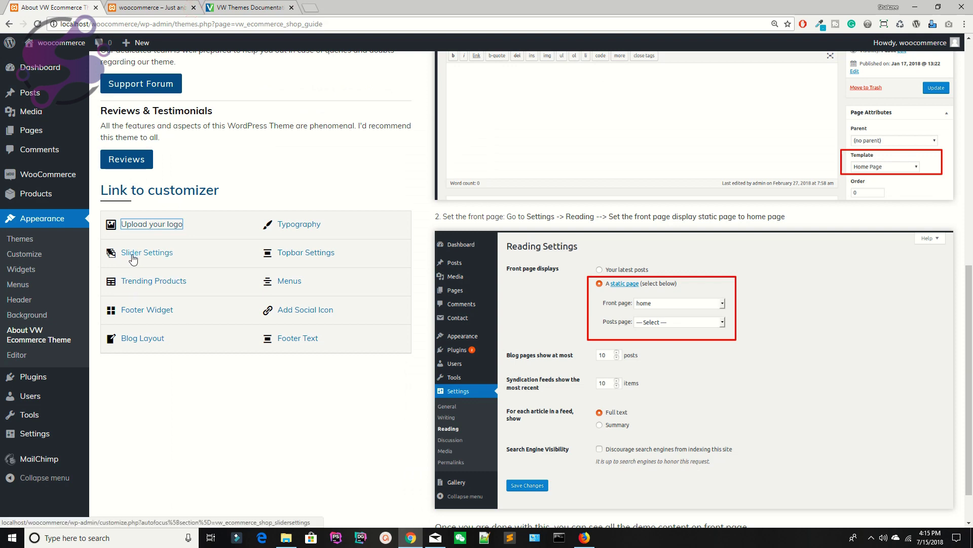
Review the slider settings, then open the Trending Products section from the theme guide.
click(133, 257)
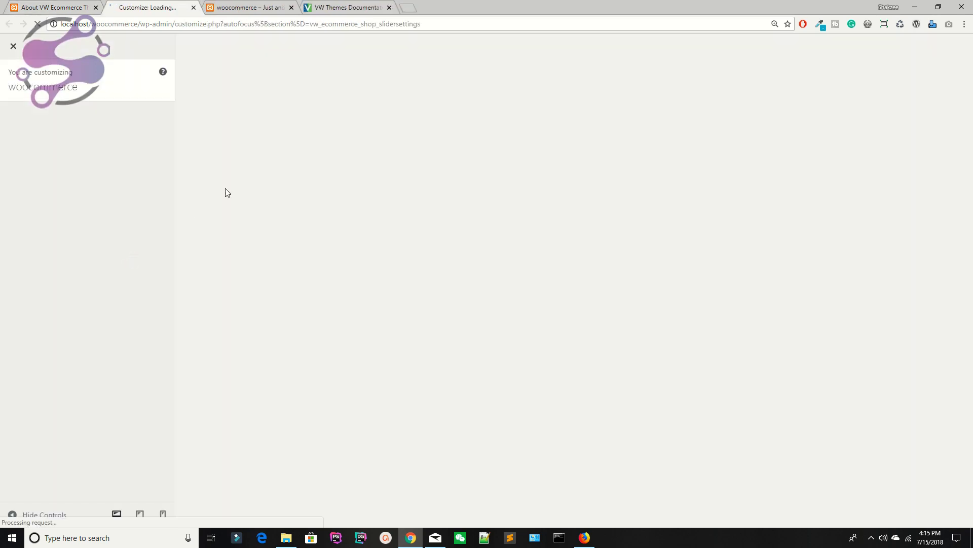
click(246, 6)
click(147, 7)
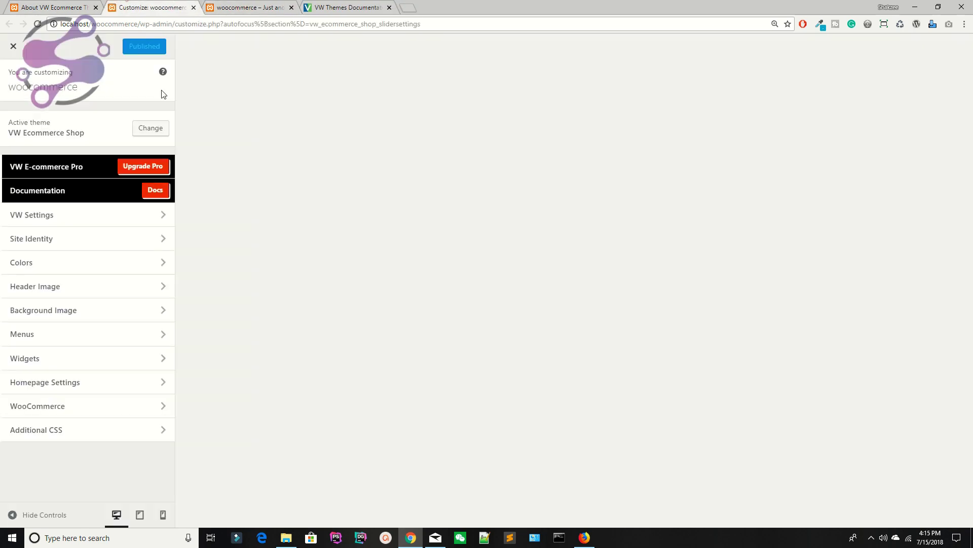
click(193, 7)
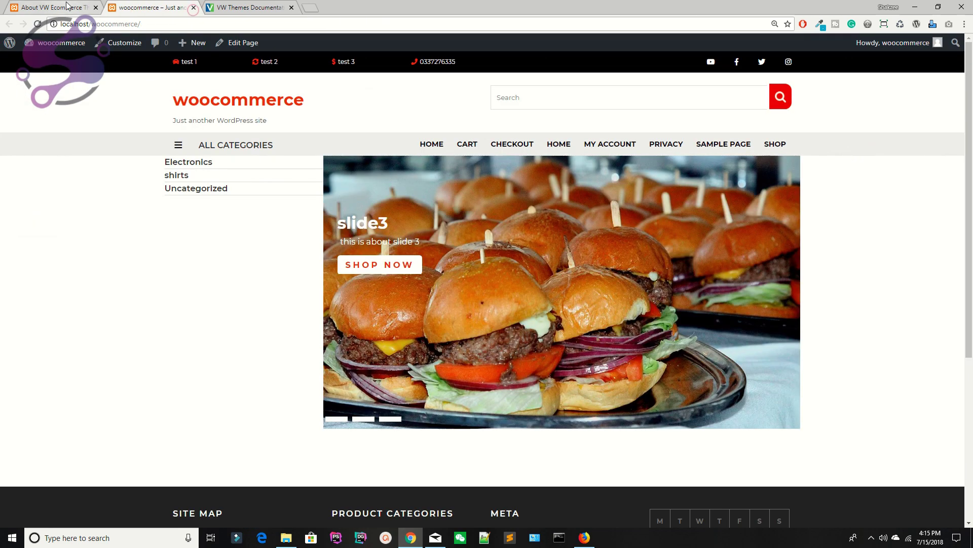
click(55, 7)
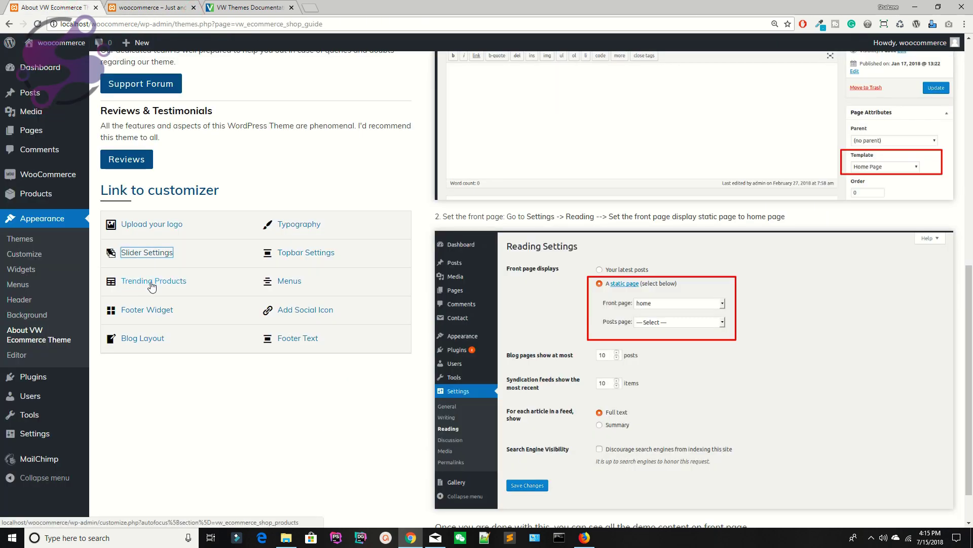
click(179, 281)
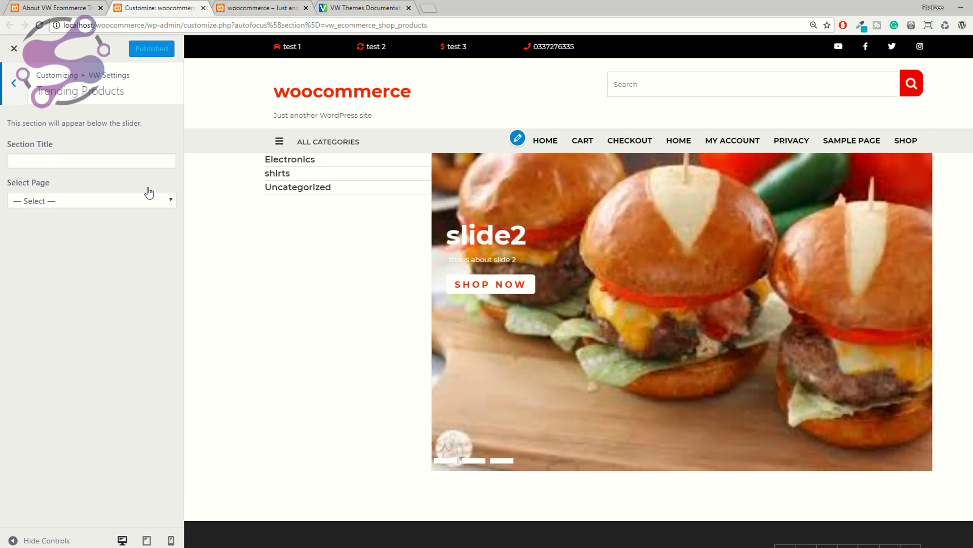
Point the section's Select Page to Trending and enter 'Trending Products' as its Section Title.
click(60, 202)
click(17, 337)
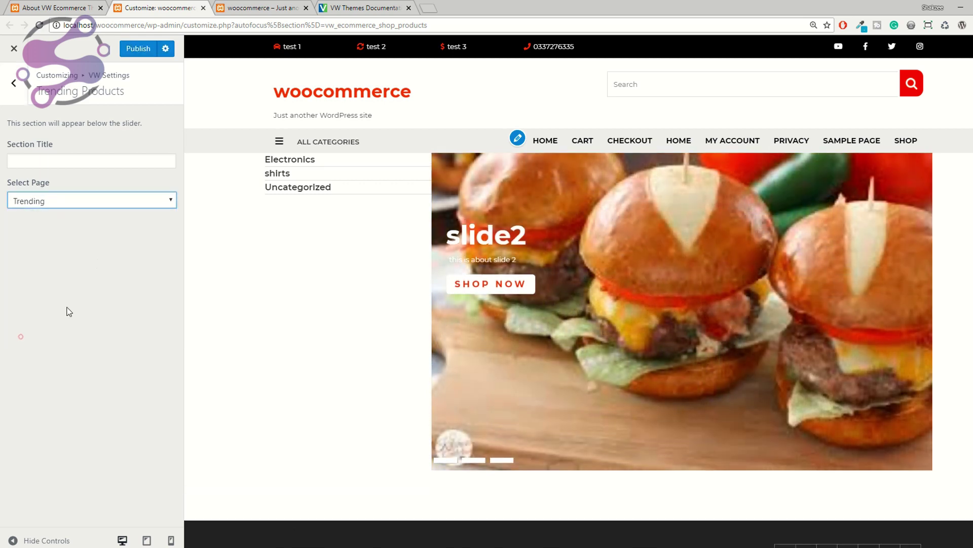
click(51, 164)
text(T)
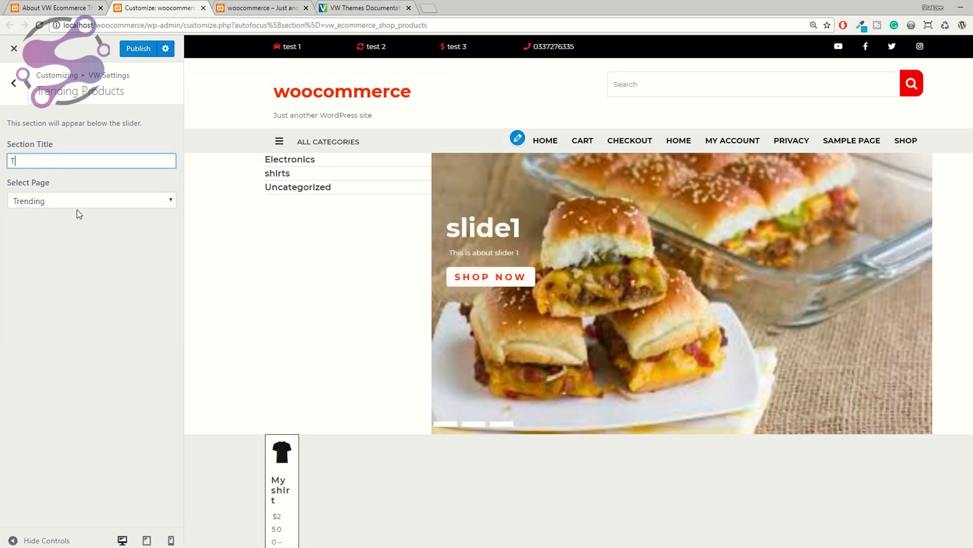
text(rending)
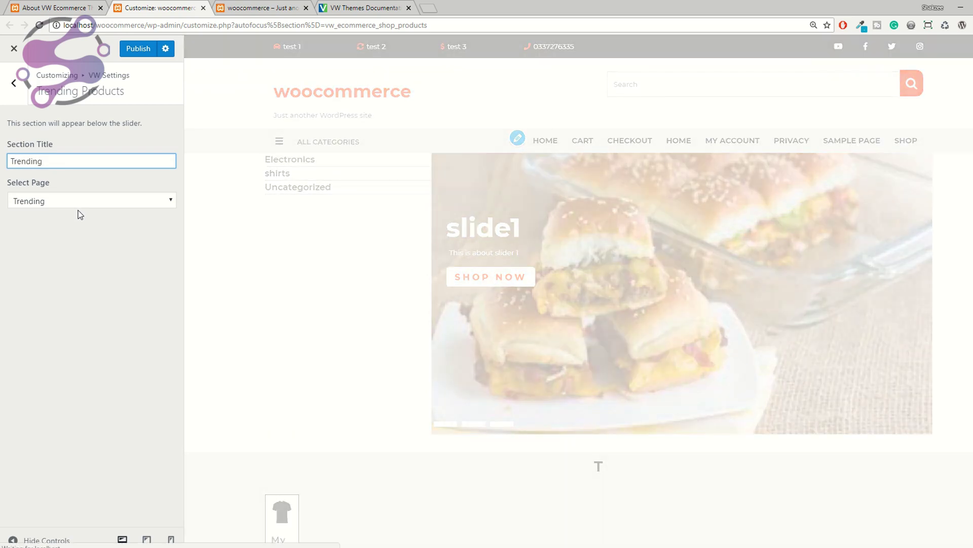
text( Products)
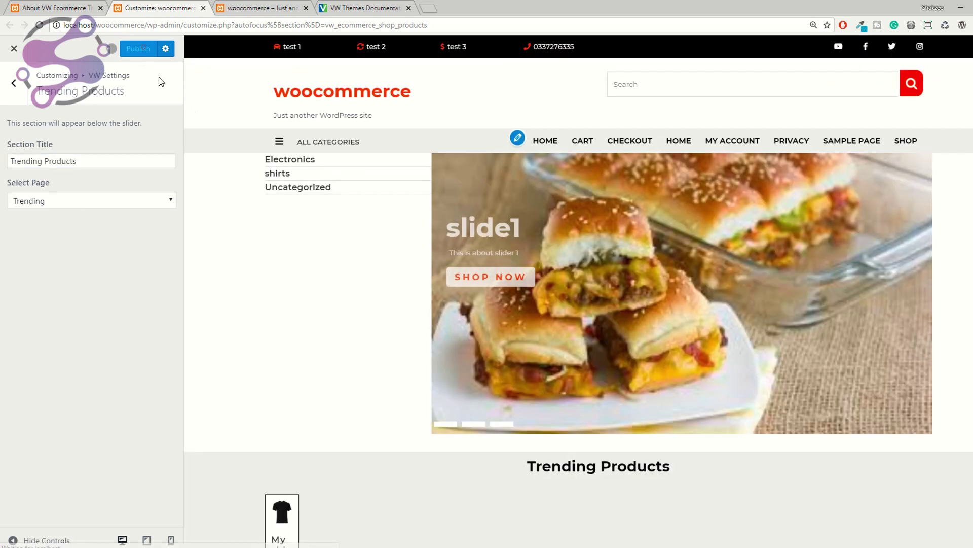
From the theme guide, open a new page editor in another tab, then close it unused.
click(53, 7)
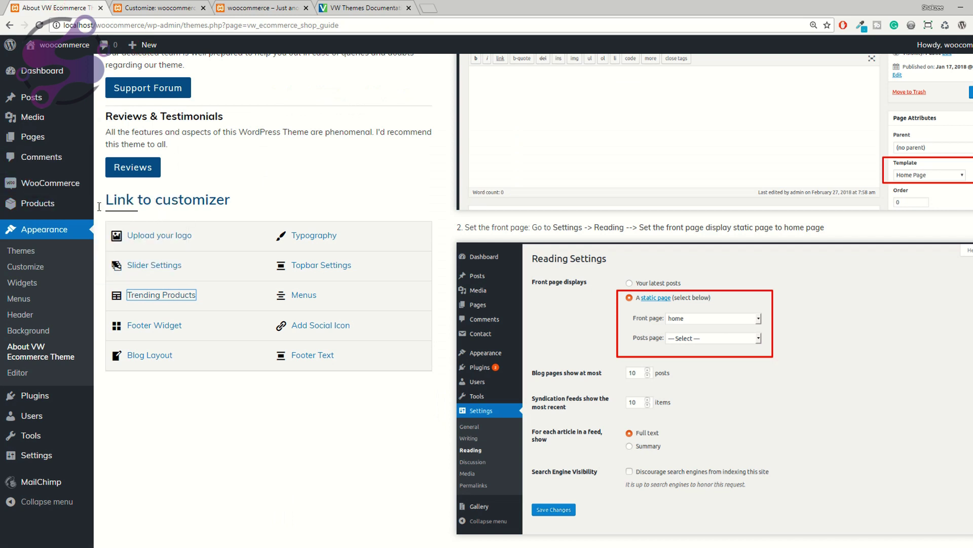
mouse_move(28, 143)
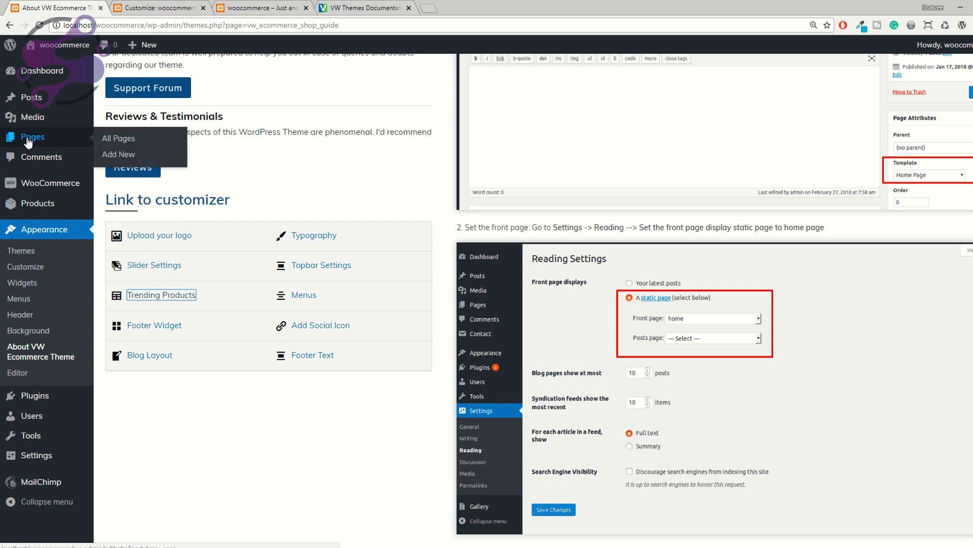
middle_click(115, 155)
click(168, 7)
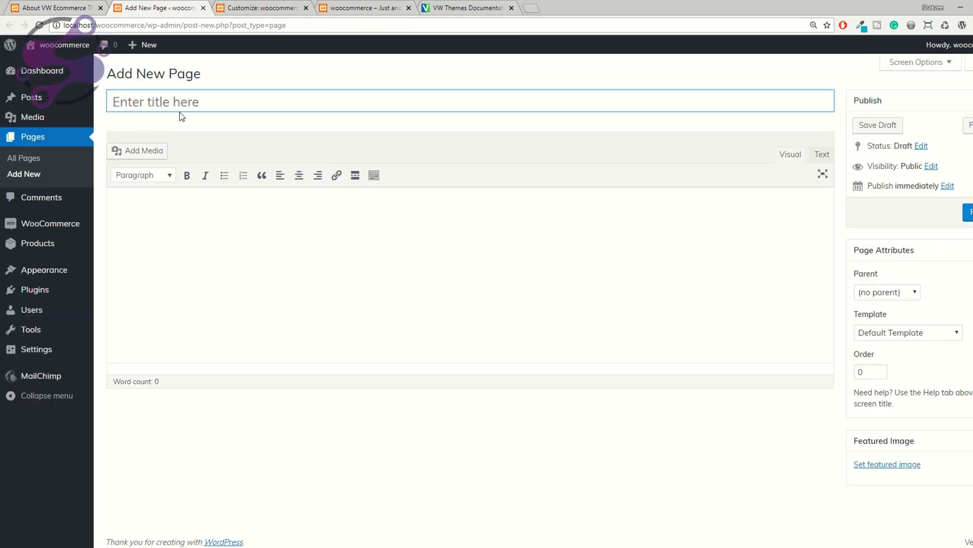
text(rer)
click(203, 7)
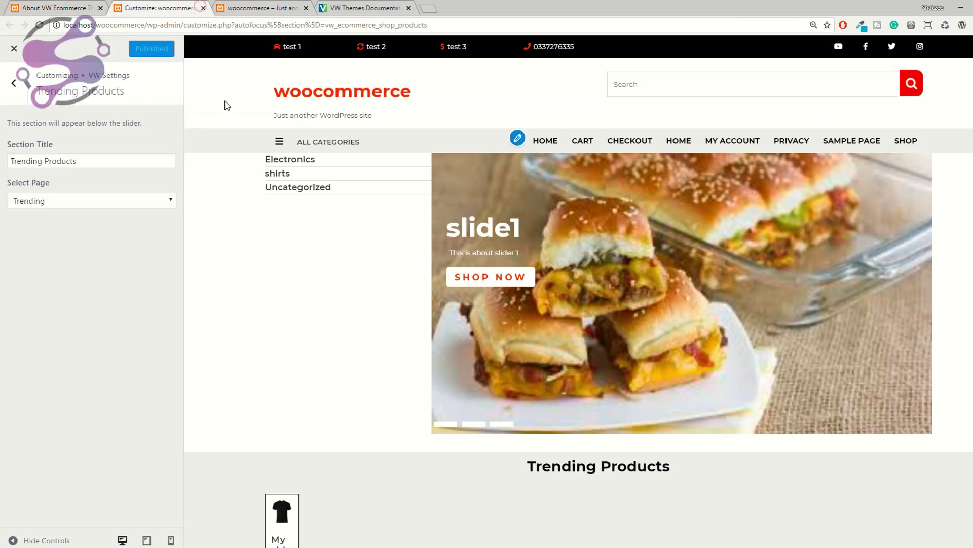
Check the live storefront for the Trending Products section, comparing it with the Customizer.
key(ctrl+Tab)
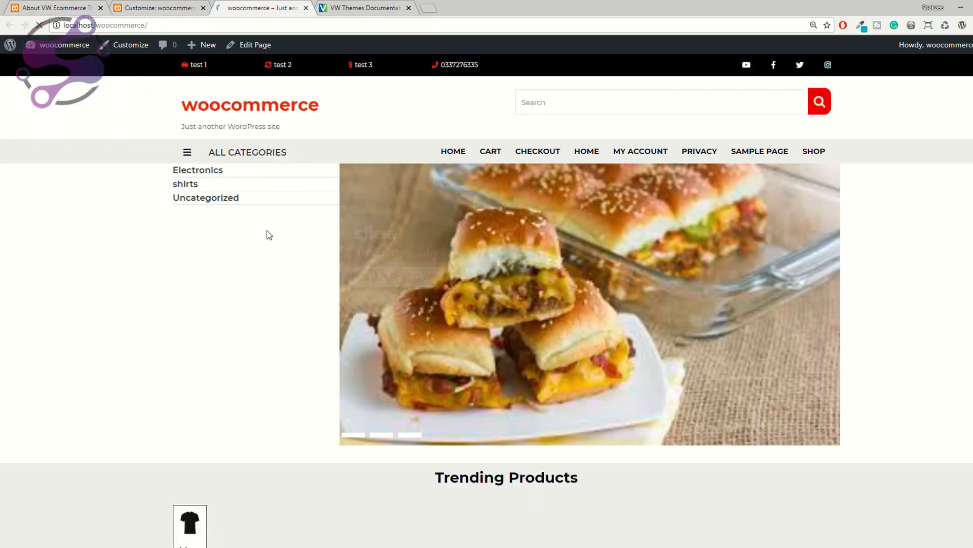
scroll(267, 235, down, 6)
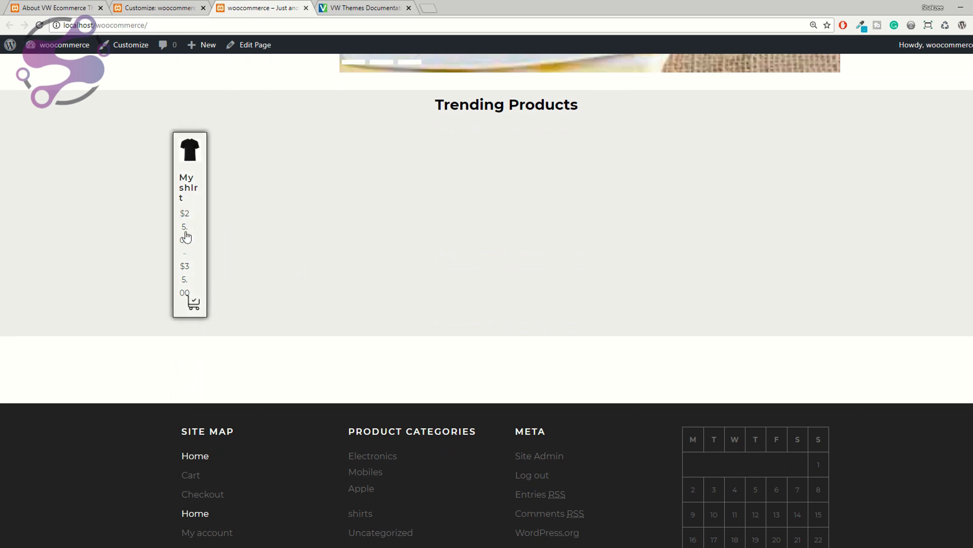
click(158, 6)
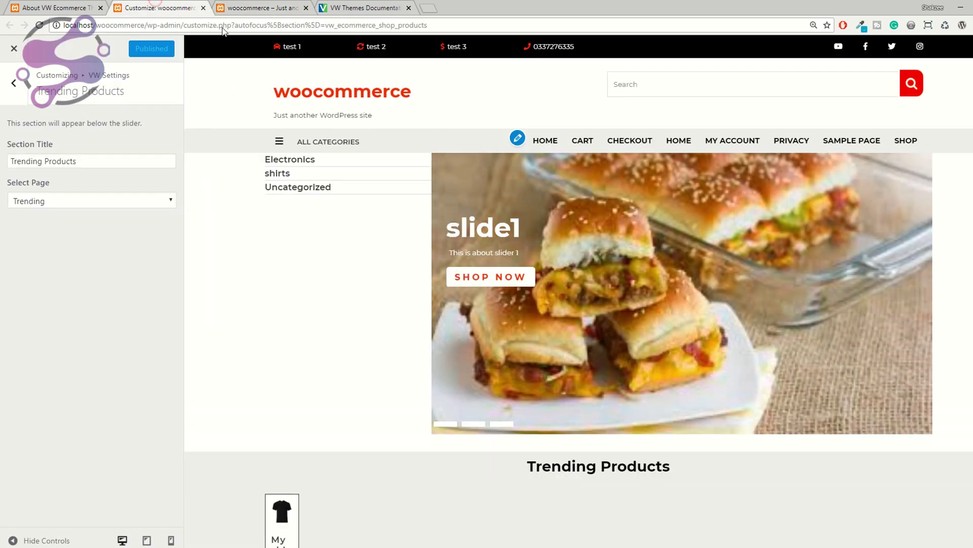
key(ctrl+Tab)
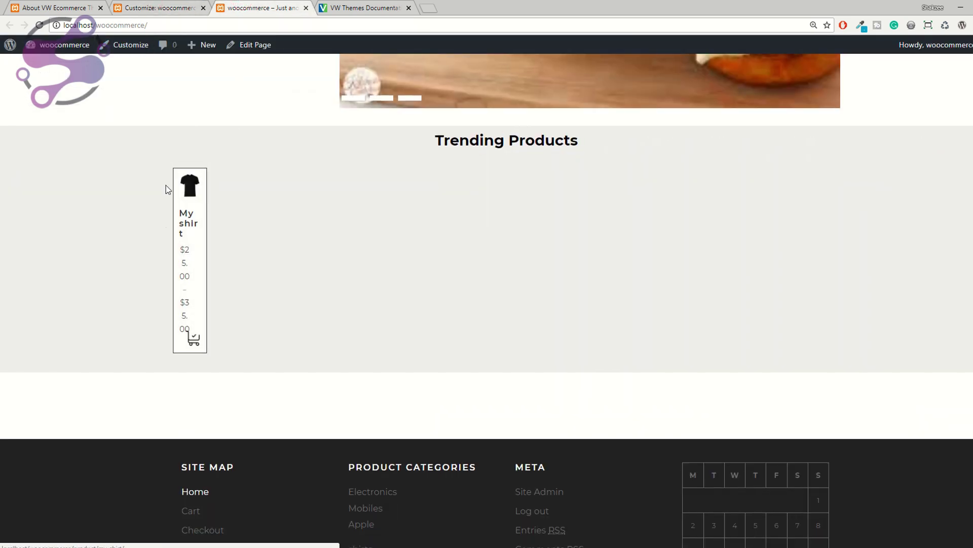
scroll(167, 187, down, 1)
key(ctrl+shift+Tab)
Go from the theme guide to the All Pages list in the dashboard.
click(42, 5)
mouse_move(34, 138)
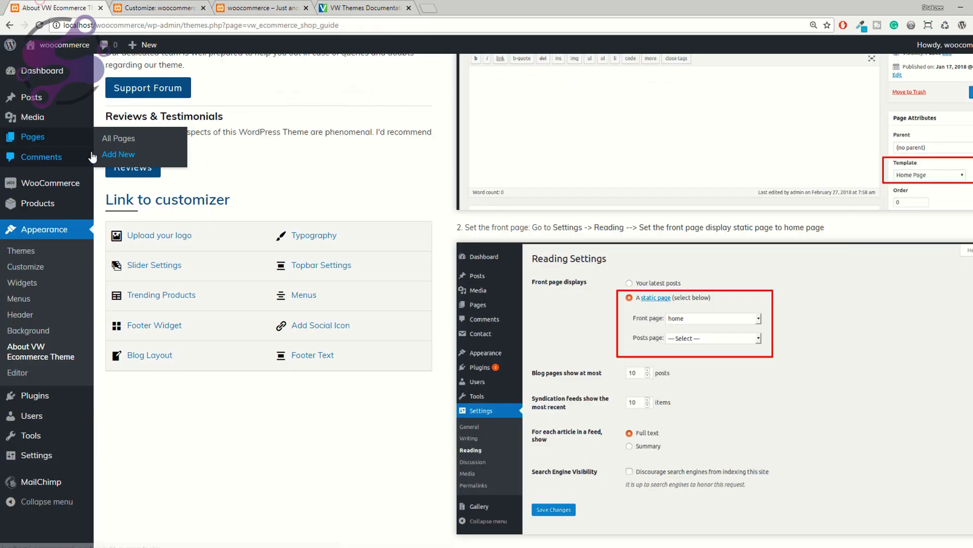
right_click(112, 155)
key(Escape)
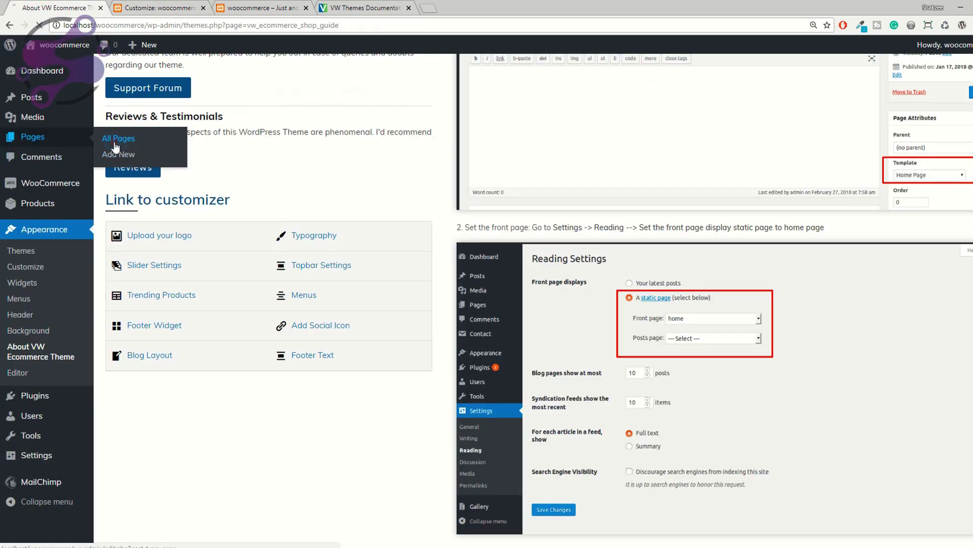
click(116, 140)
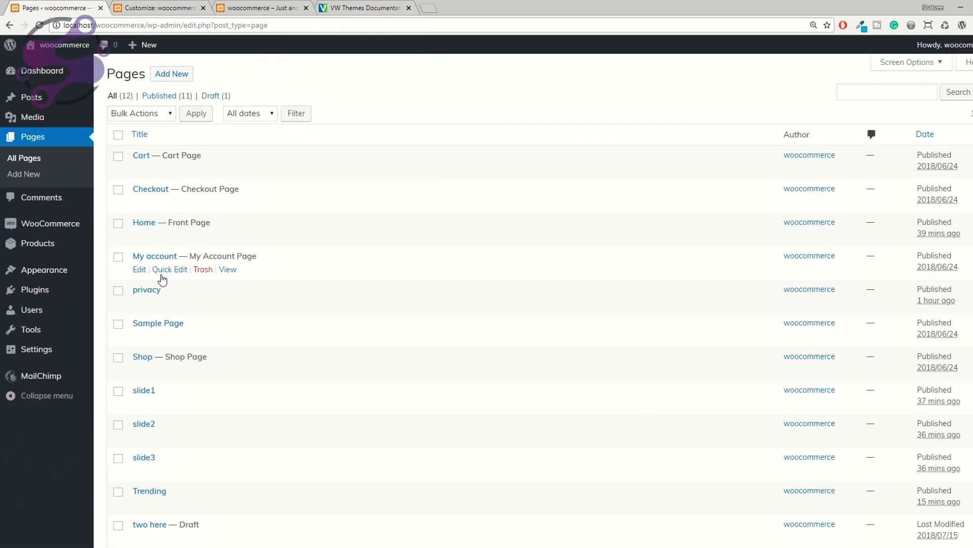
Open the Trending page editor and select its shortcode line for comparison with the docs.
scroll(152, 304, down, 3)
click(138, 416)
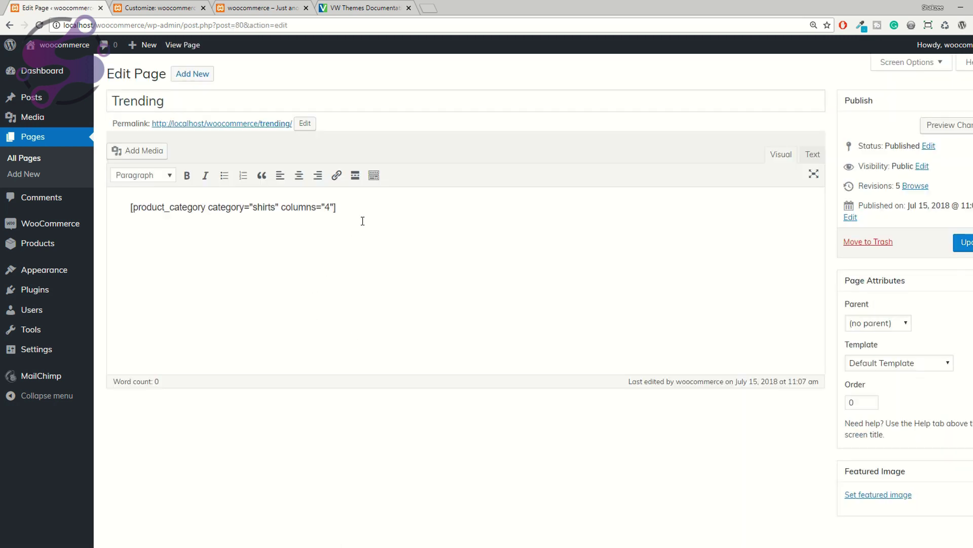
triple_click(361, 219)
key(ctrl+4)
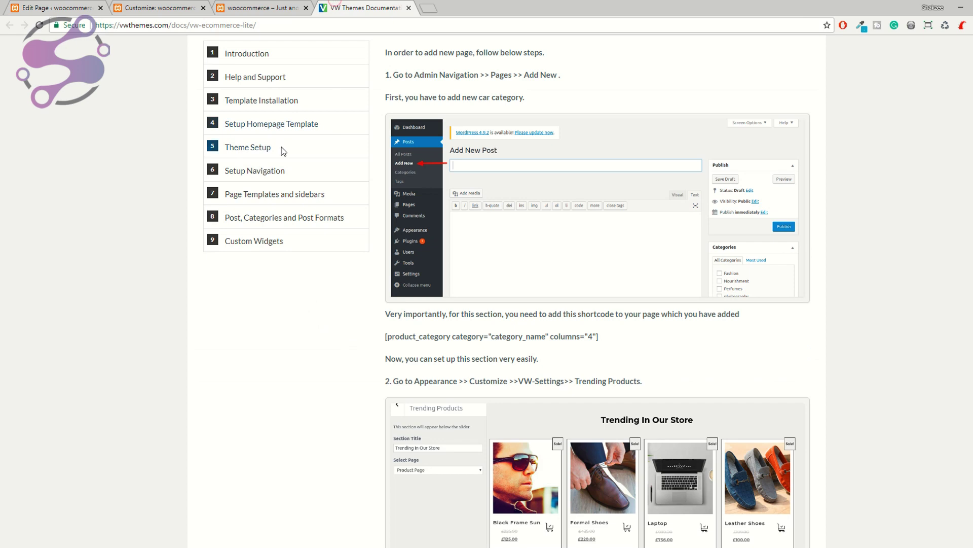
scroll(283, 146, up, 3)
scroll(283, 146, down, 7)
click(74, 6)
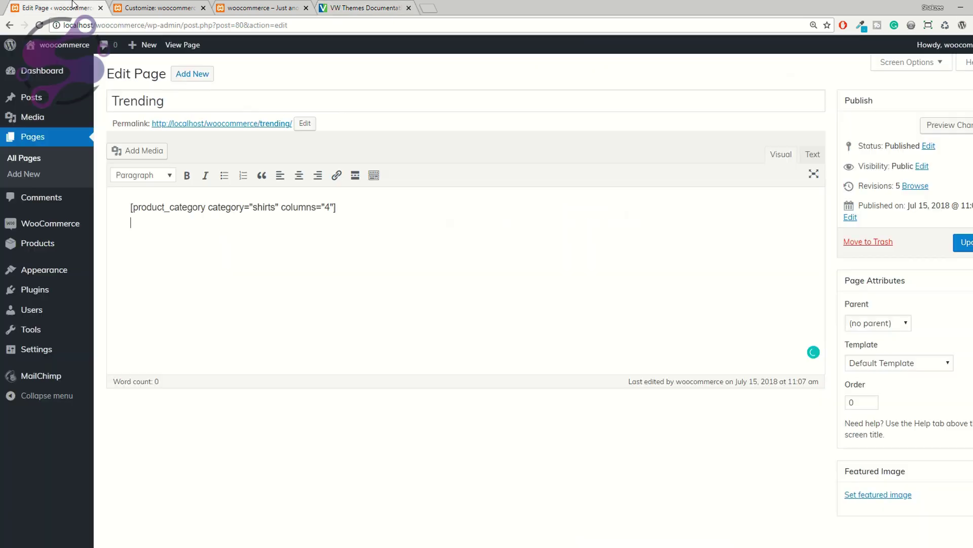
drag(132, 209, 278, 254)
click(260, 265)
Find the [product_category] example shortcode in the theme documentation.
key(ctrl+4)
scroll(431, 216, down, 3)
scroll(431, 216, down, 10)
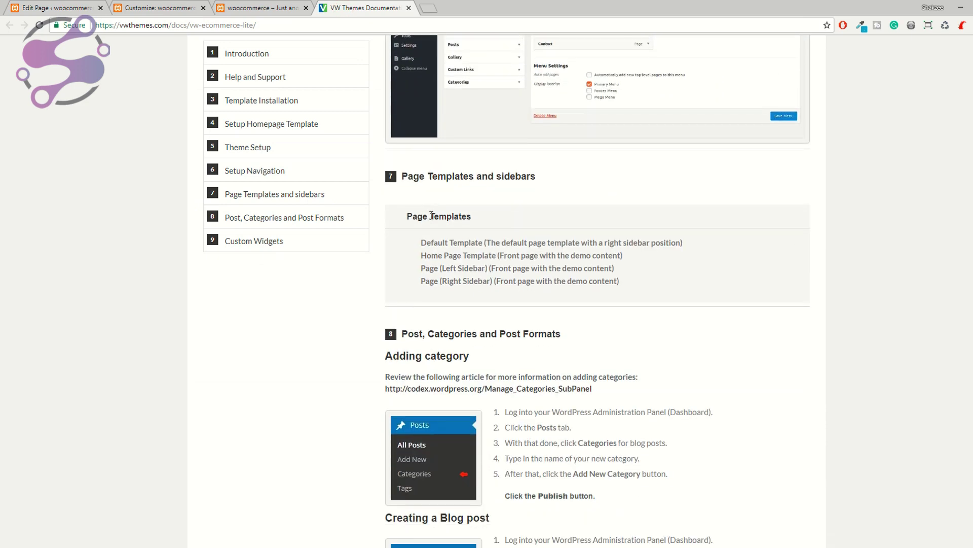
scroll(431, 215, up, 18)
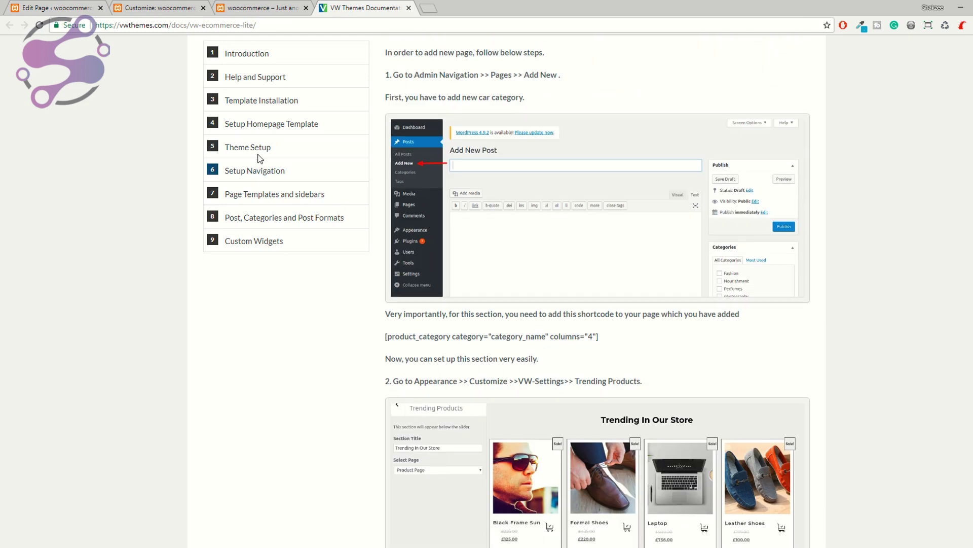
key(ctrl+f)
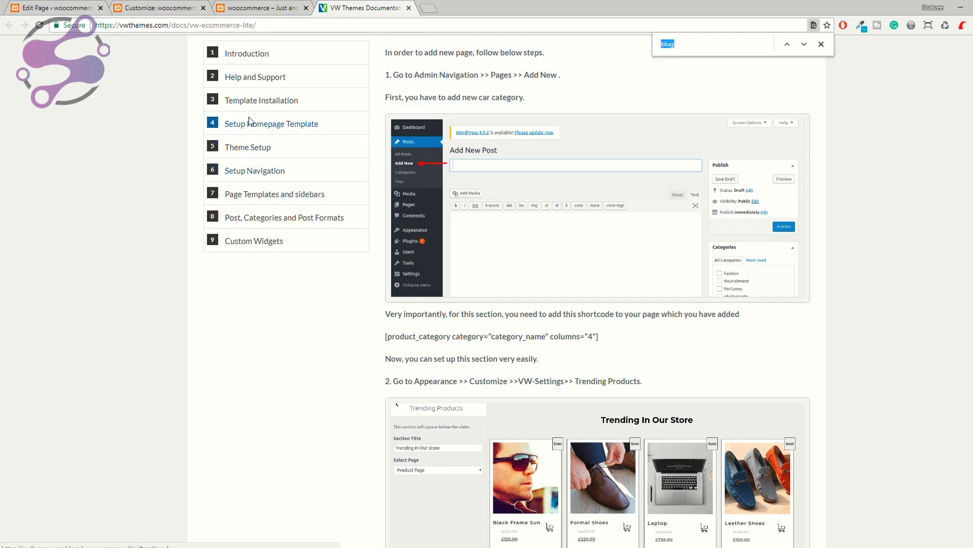
text(trend)
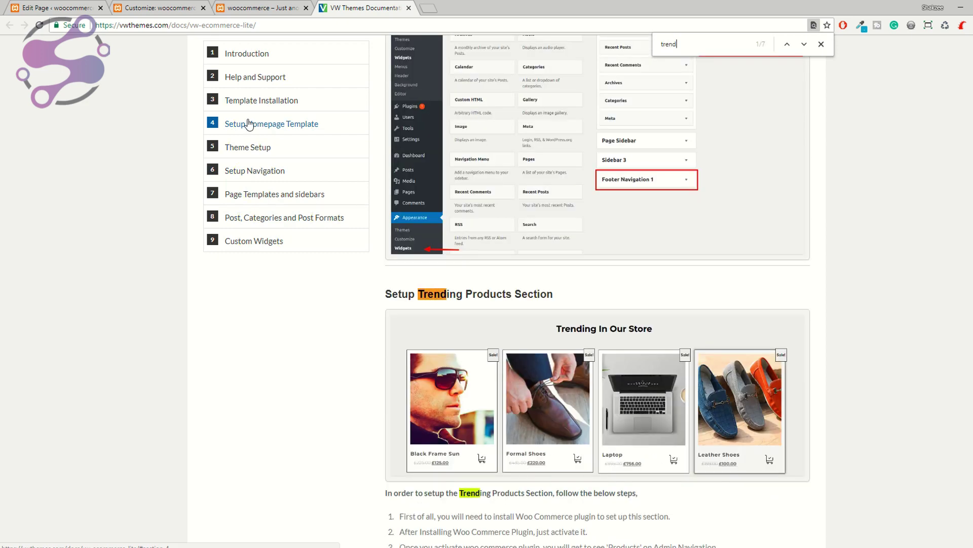
key(Escape)
scroll(593, 246, down, 7)
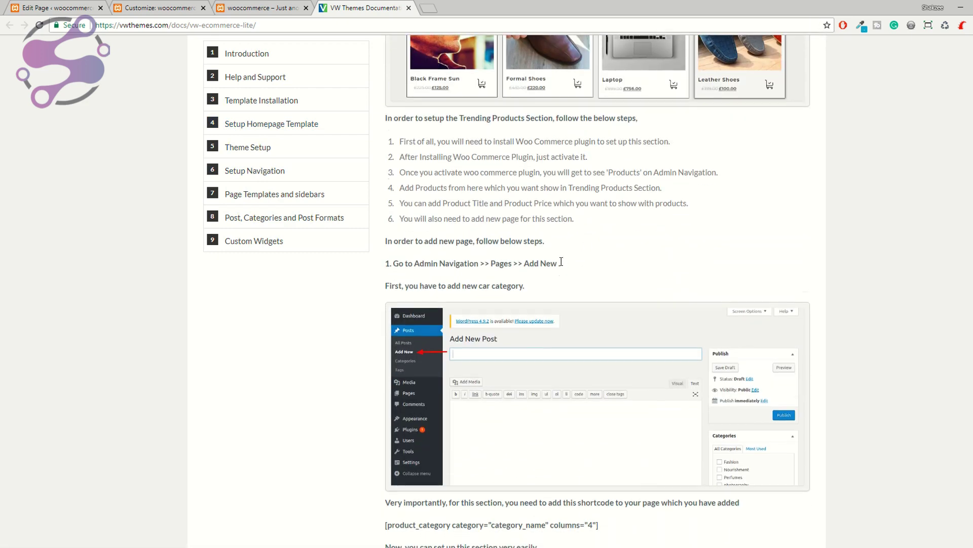
scroll(561, 261, down, 5)
drag(558, 254, 318, 257)
click(488, 278)
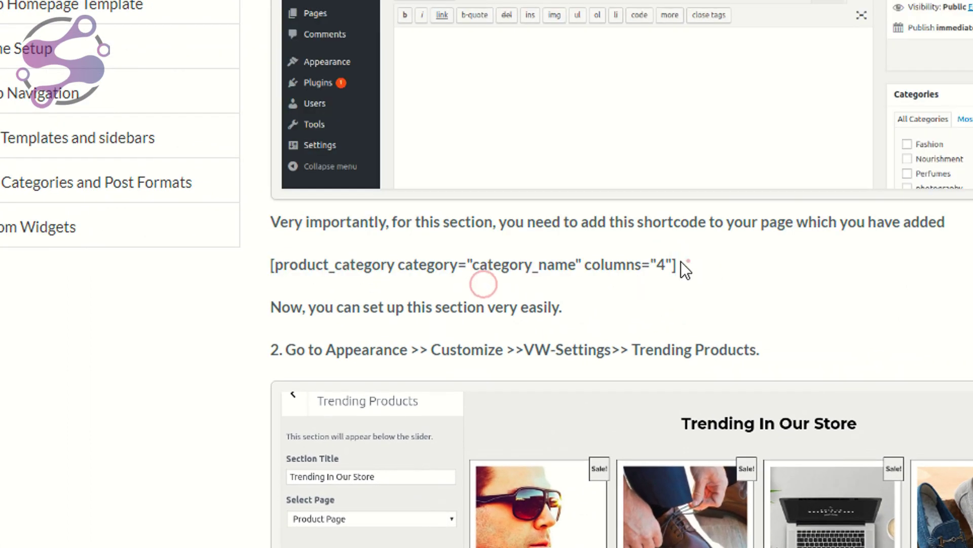
drag(680, 261, 271, 267)
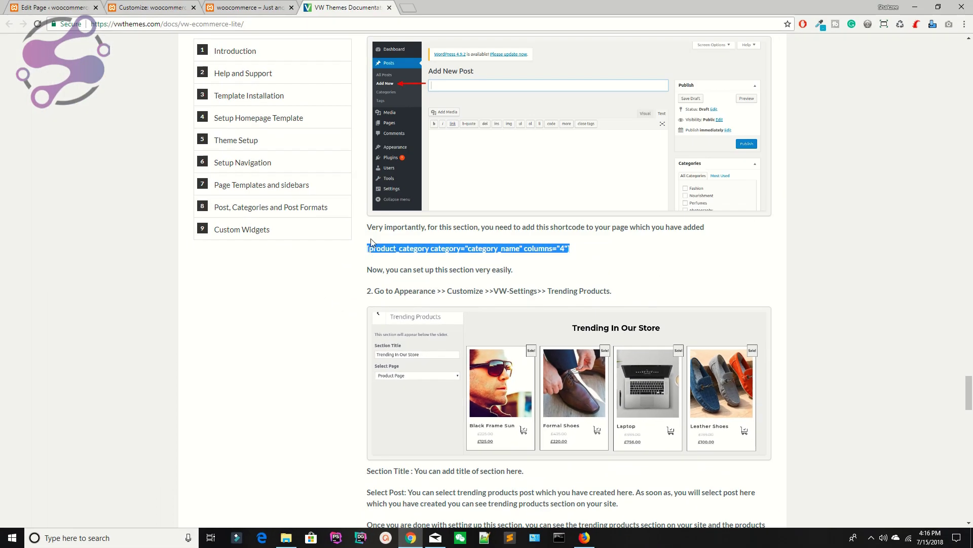
Confirm the shortcode uses category "shirts" with 4 columns and update the Trending page.
click(181, 4)
click(77, 6)
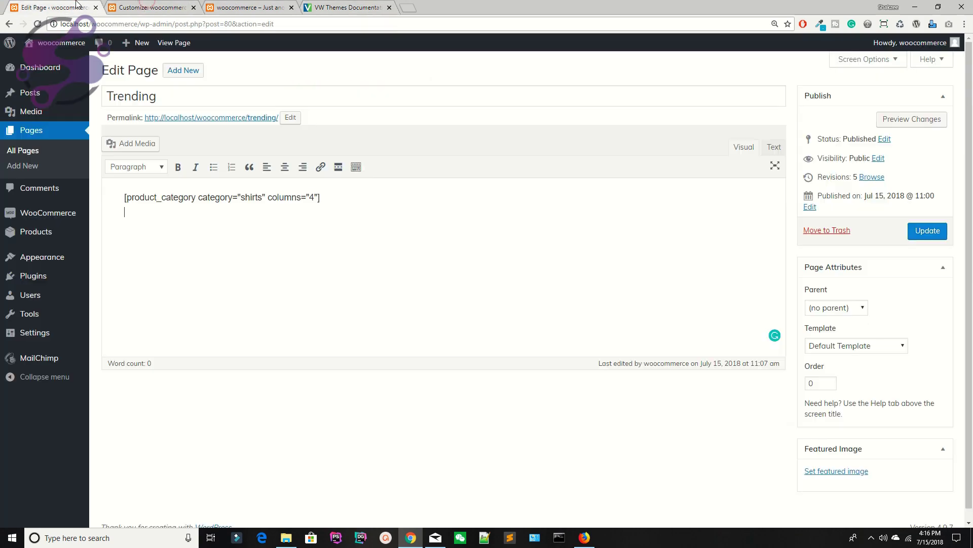
double_click(251, 197)
click(230, 248)
double_click(258, 198)
click(307, 208)
click(927, 230)
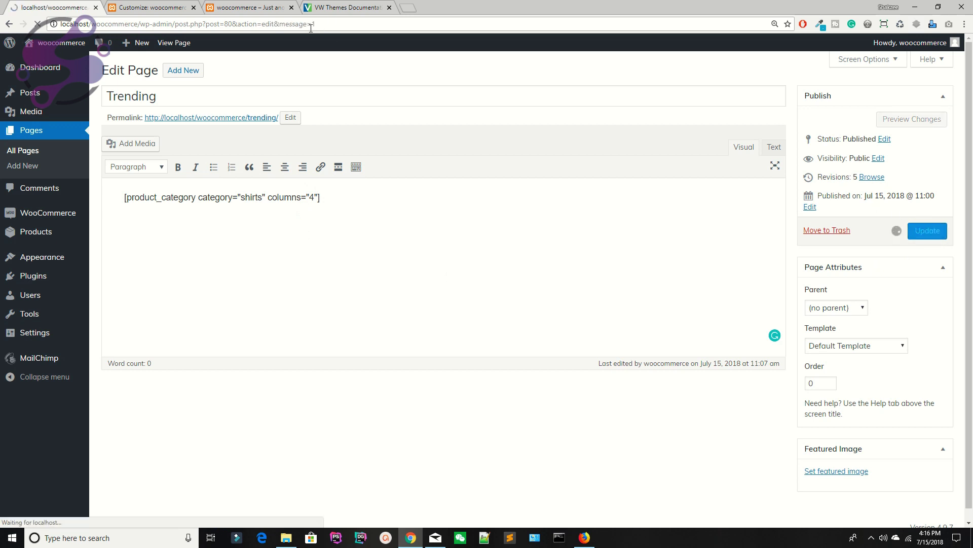
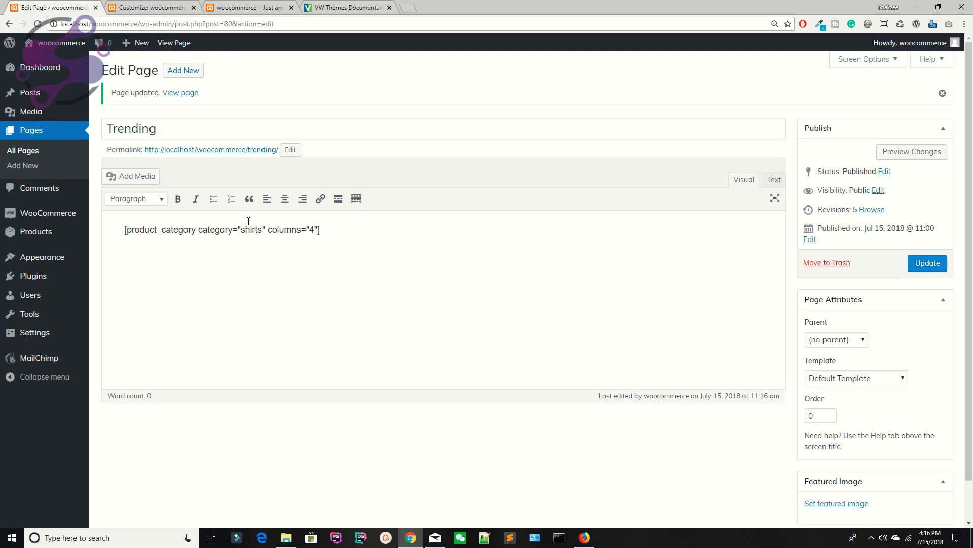
Review the product categories list: Electronics, Mobiles, Apple and shirts.
mouse_move(22, 233)
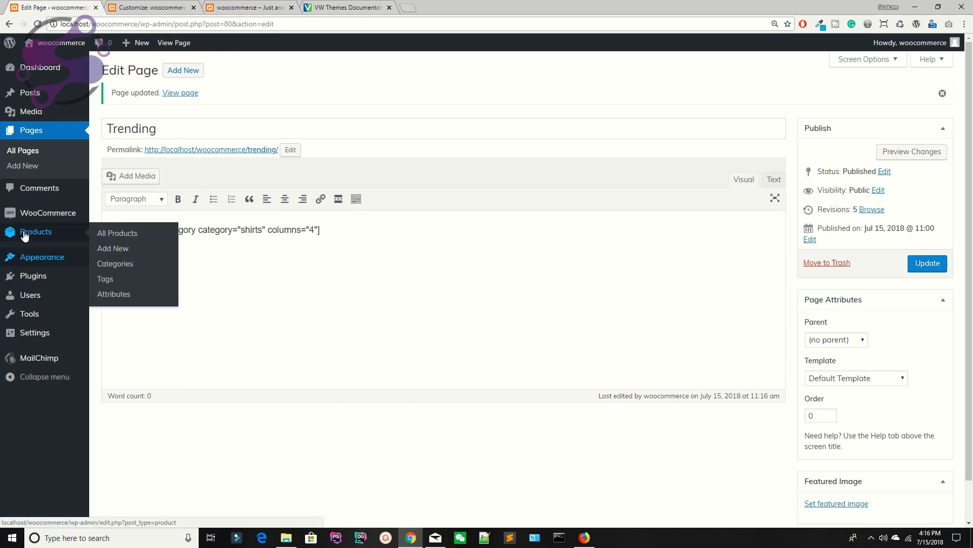
click(109, 269)
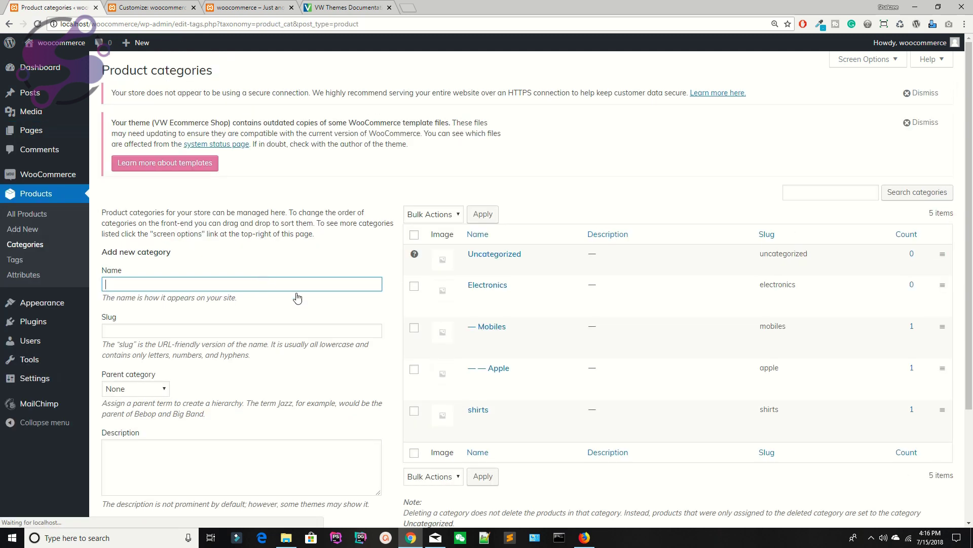
scroll(297, 298, down, 3)
mouse_move(480, 269)
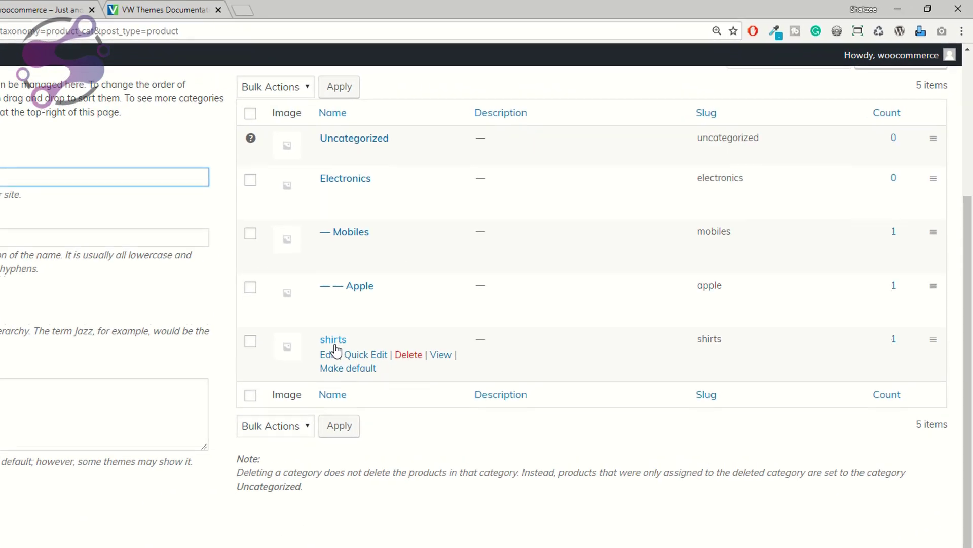
scroll(335, 349, up, 3)
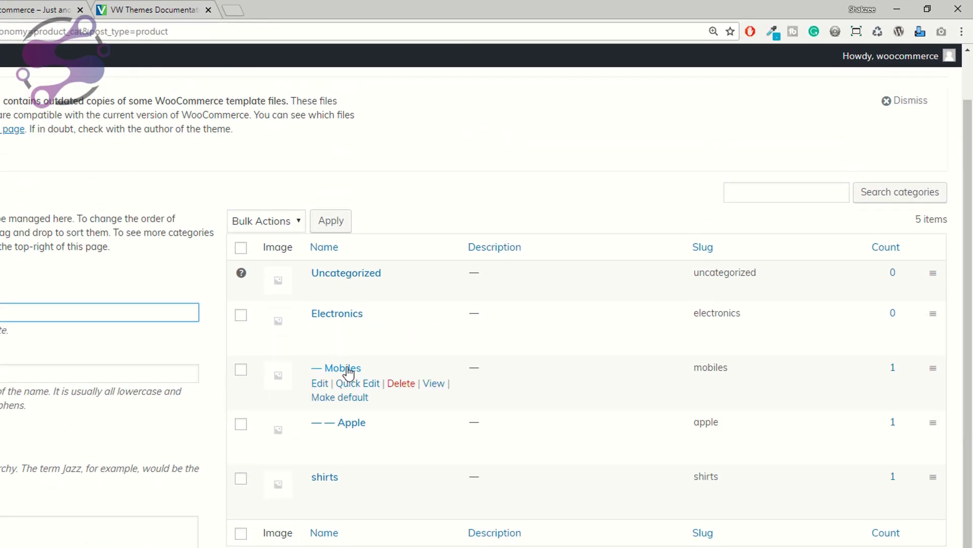
mouse_move(330, 322)
mouse_move(361, 500)
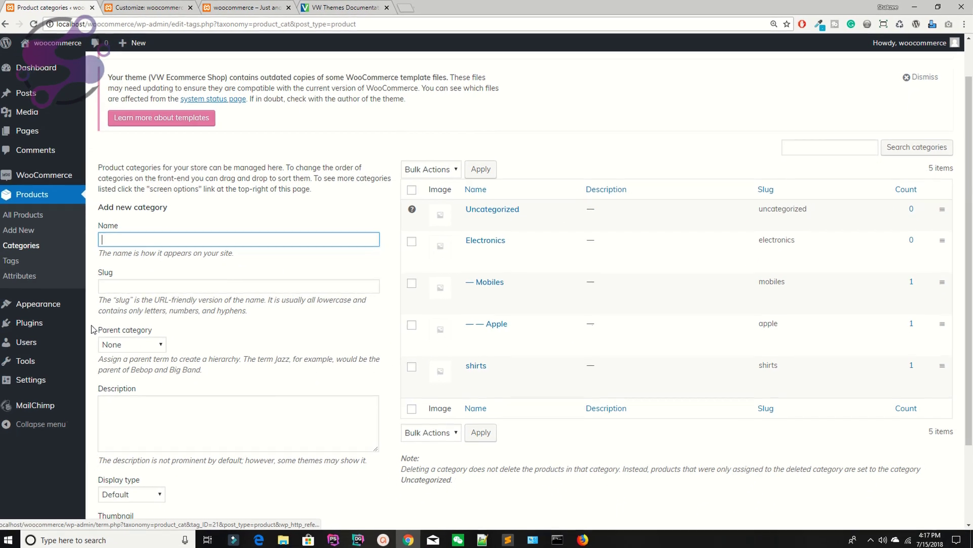
Bring up a blank Add new product form after glancing at the documentation and storefront tabs.
click(22, 229)
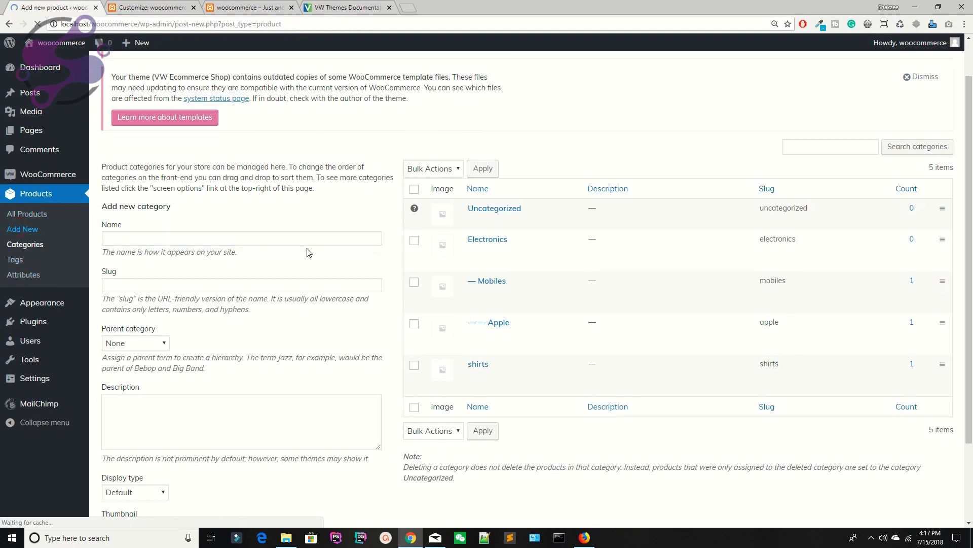
click(347, 7)
click(244, 5)
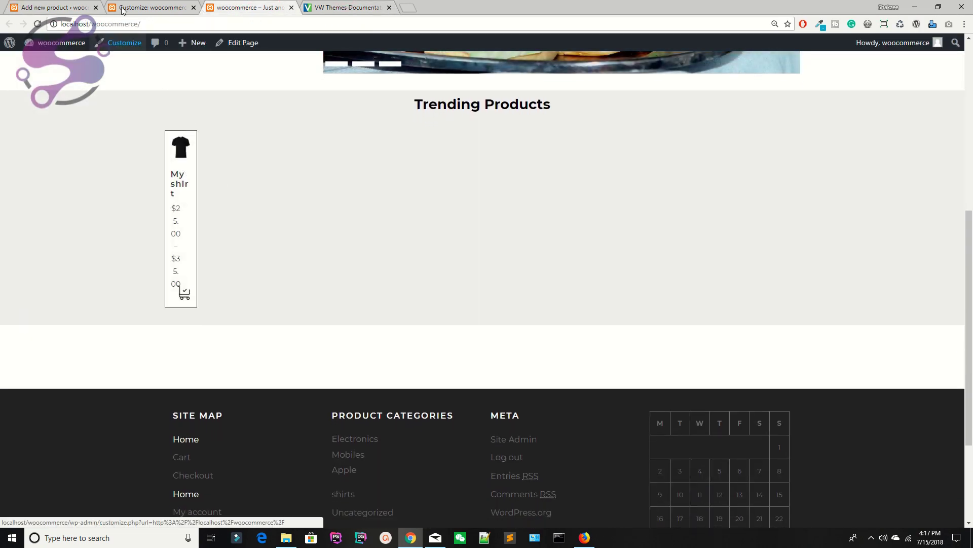
click(70, 4)
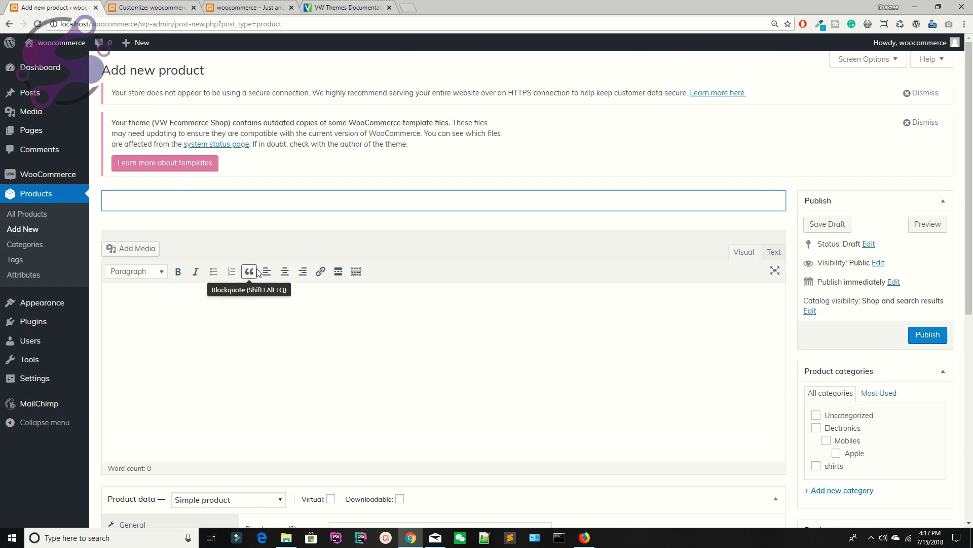
Title the product 'Second product here', reuse the title as its description, and file it under shirts.
text(Second )
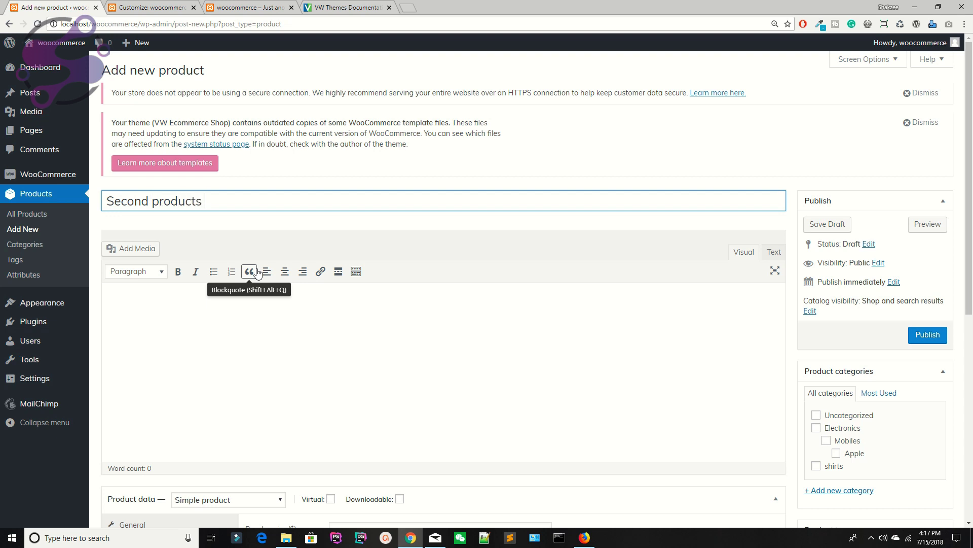
text(product here)
key(ctrl+a)
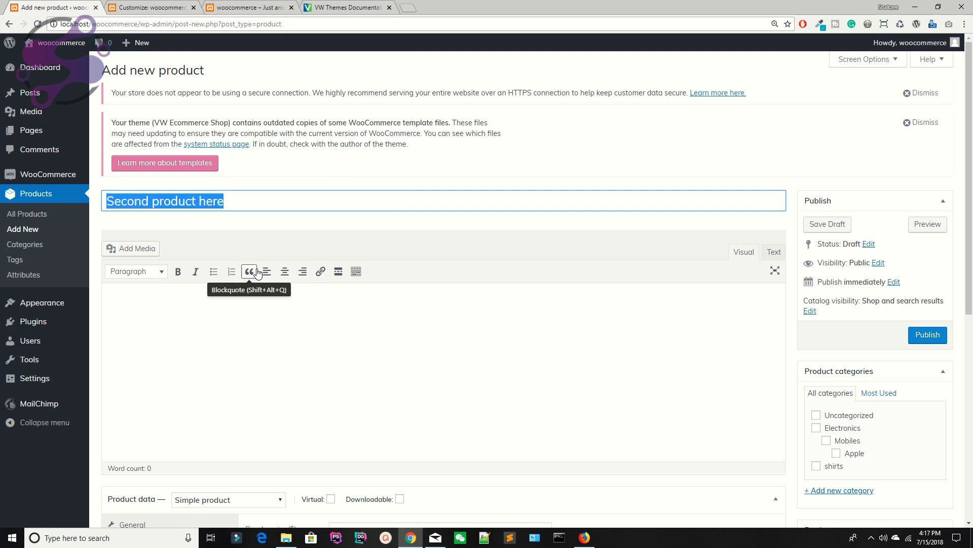
key(ctrl+c)
click(259, 331)
key(ctrl+v)
key(ctrl+v)
key(ctrl+v)
key(ctrl+v)
key(ctrl+v)
key(ctrl+v)
key(ctrl+v)
key(ctrl+v)
key(ctrl+v)
key(ctrl+v)
key(ctrl+v)
key(ctrl+v)
key(ctrl+v)
key(ctrl+v)
key(ctrl+v)
key(ctrl+v)
key(ctrl+v)
key(ctrl+v)
key(ctrl+v)
key(ctrl+v)
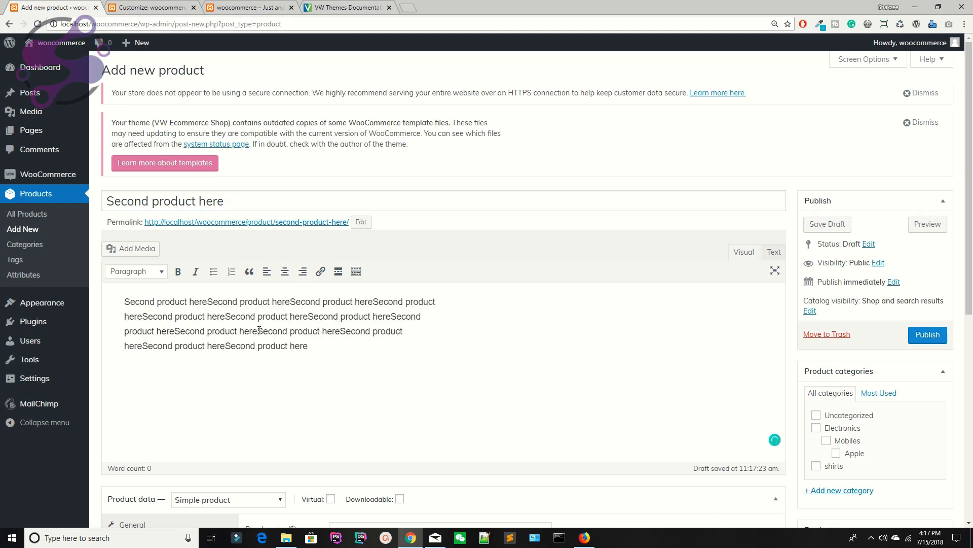
scroll(327, 302, down, 3)
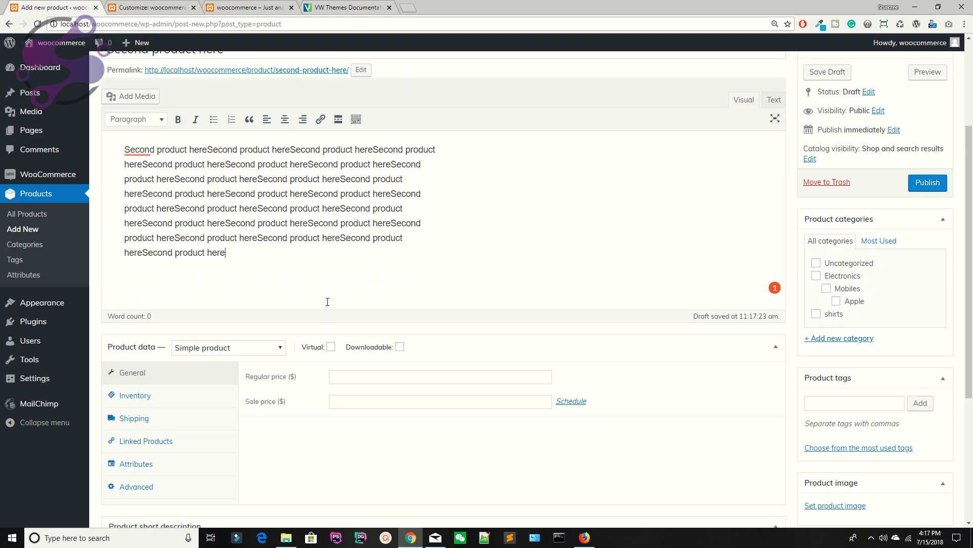
click(816, 314)
scroll(547, 277, down, 3)
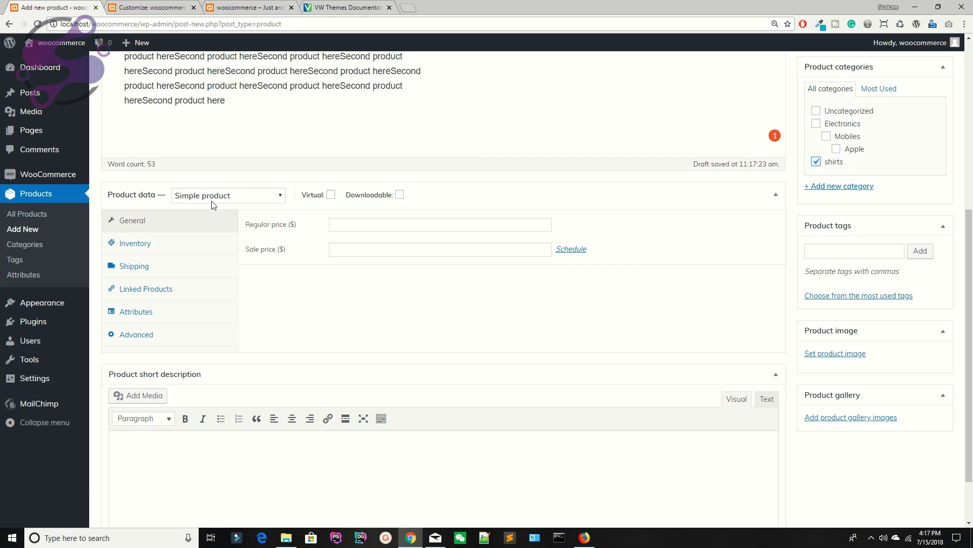
Keep it a Simple product with regular price 250 and sale price 200.
click(210, 197)
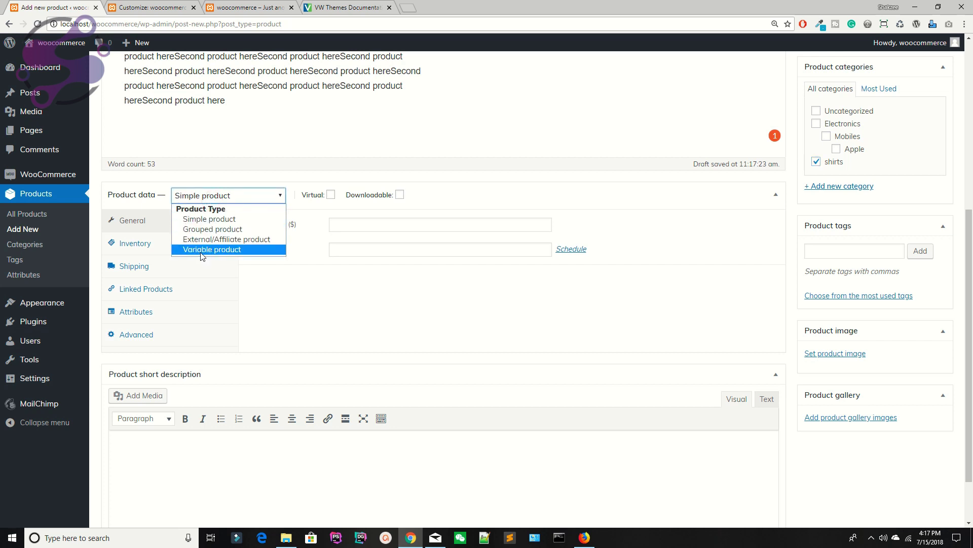
click(362, 293)
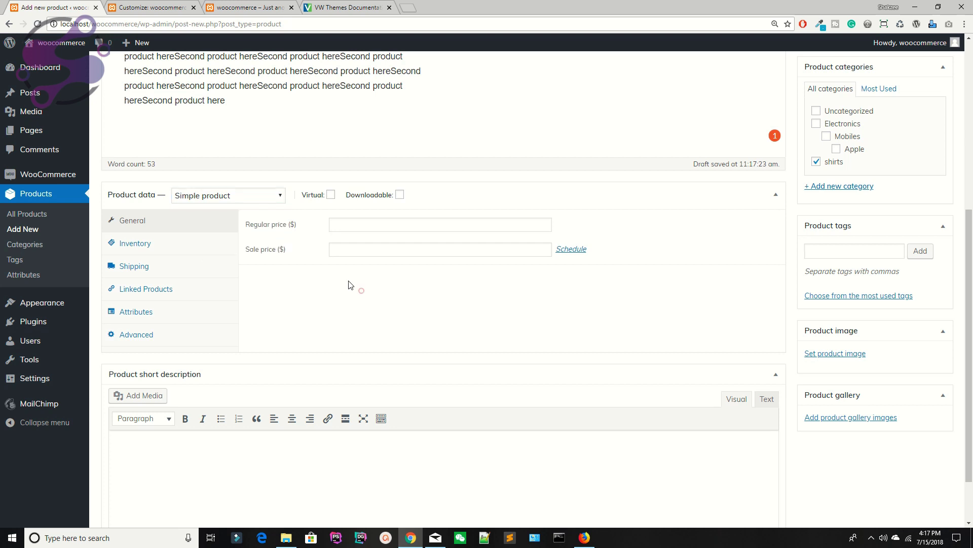
click(345, 224)
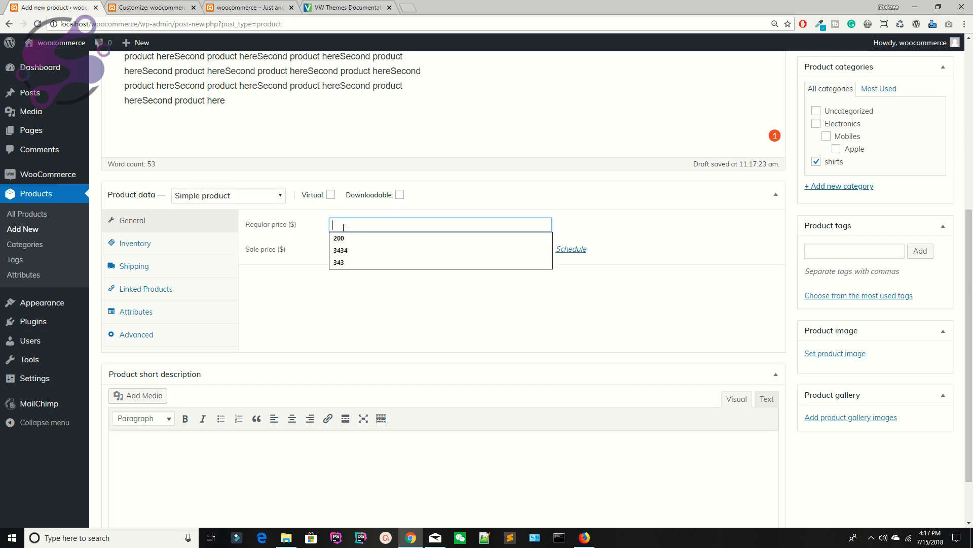
text(250)
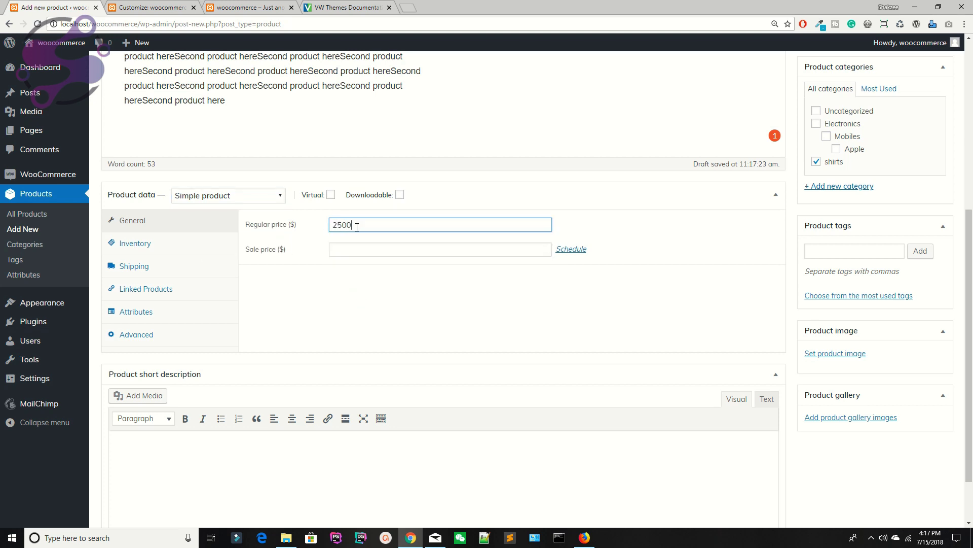
click(353, 249)
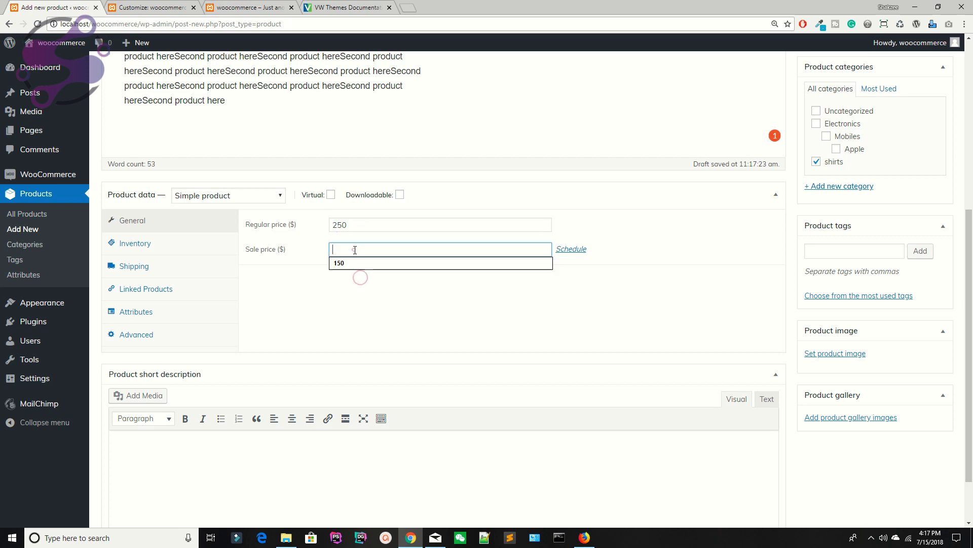
text(200)
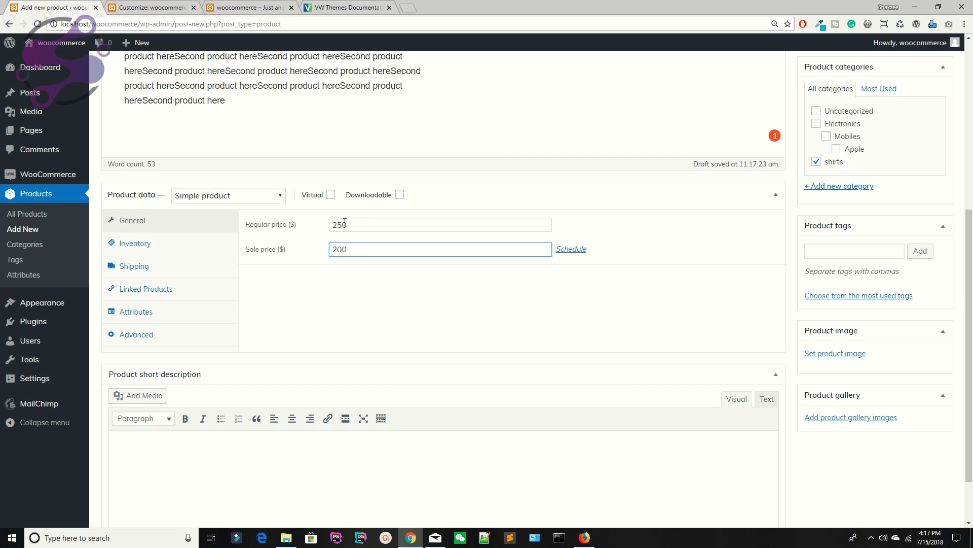
double_click(345, 222)
double_click(344, 249)
click(315, 276)
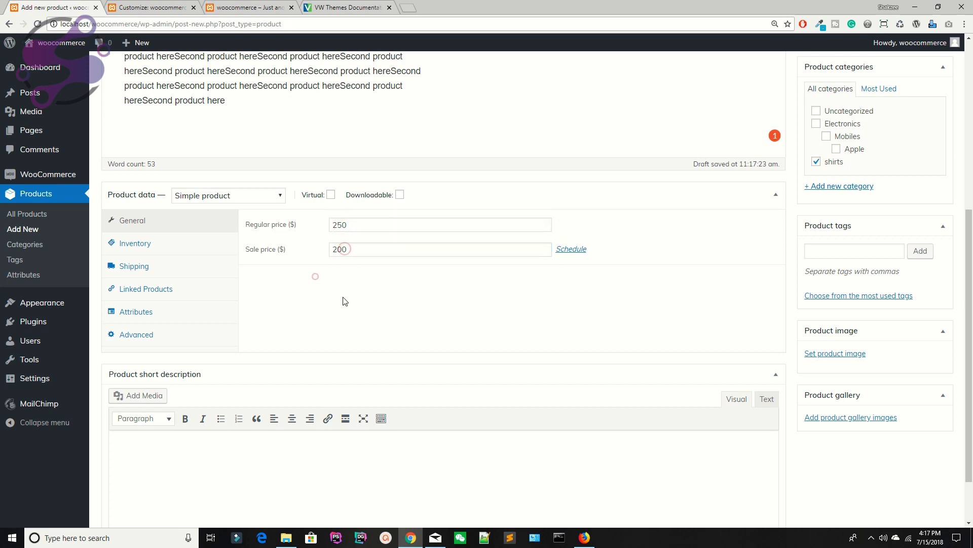
Set the red T-shirt as the product image.
click(814, 353)
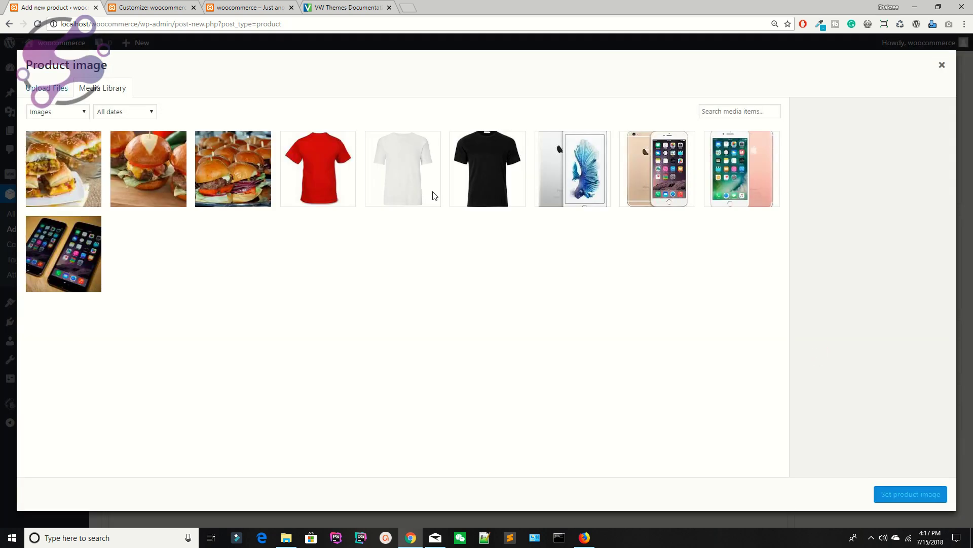
click(318, 184)
click(912, 495)
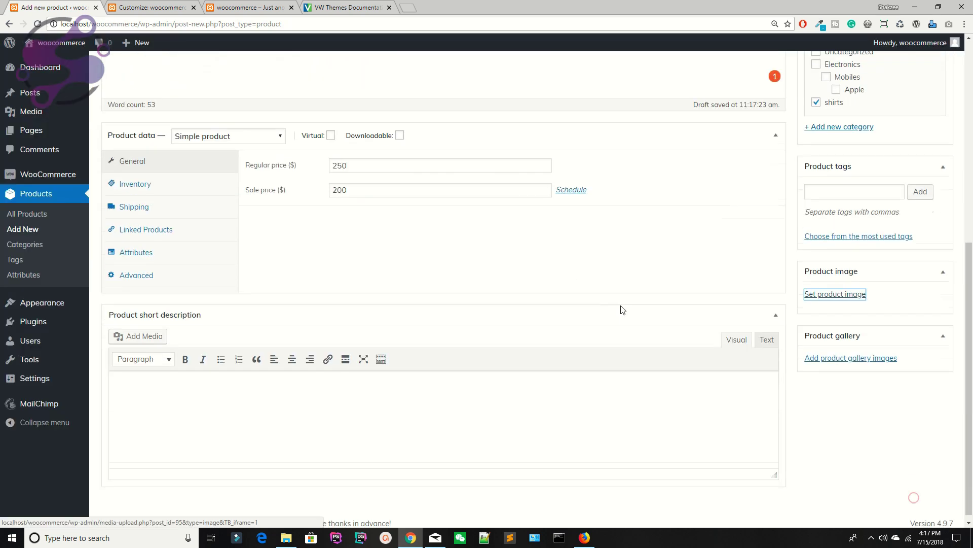
scroll(862, 380, down, 1)
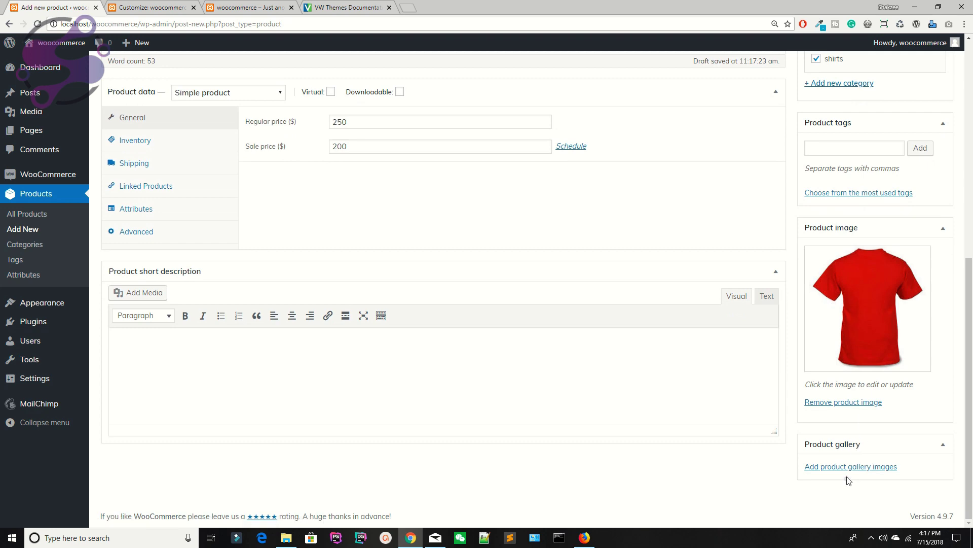
Add the black and white T-shirts to the gallery and publish the product.
click(850, 464)
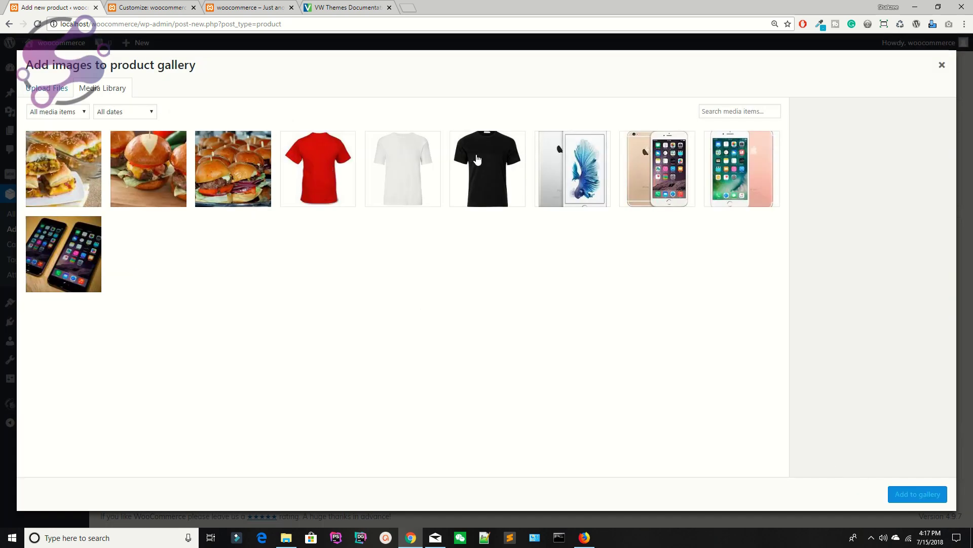
click(477, 160)
click(403, 167)
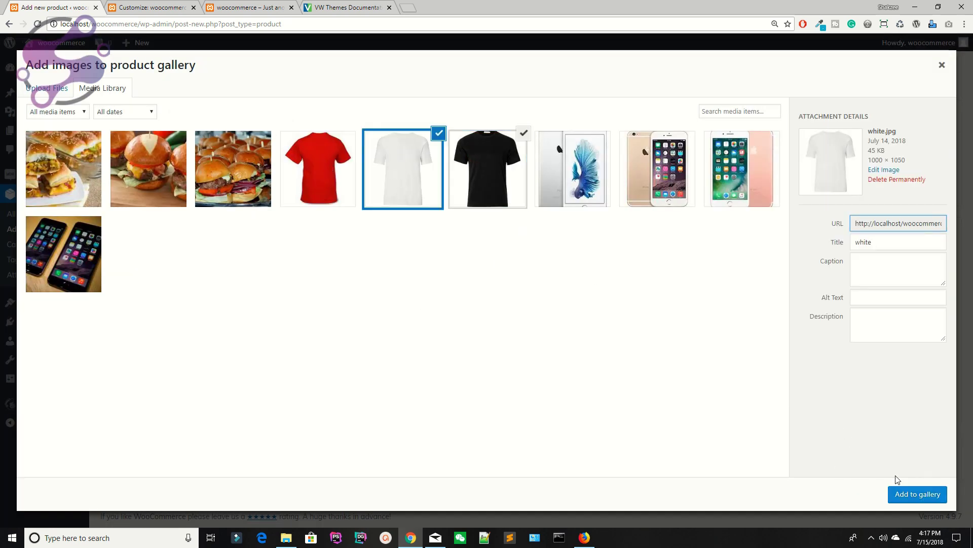
click(917, 494)
scroll(682, 373, up, 7)
click(928, 282)
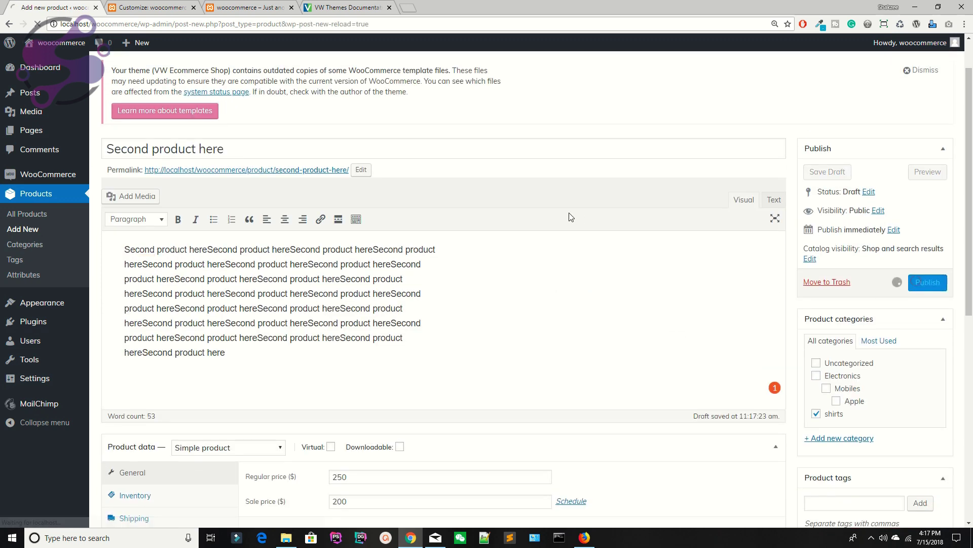
click(248, 7)
Reload the storefront to verify 'Second product here' at $200 in Trending Products, then begin another product.
key(F5)
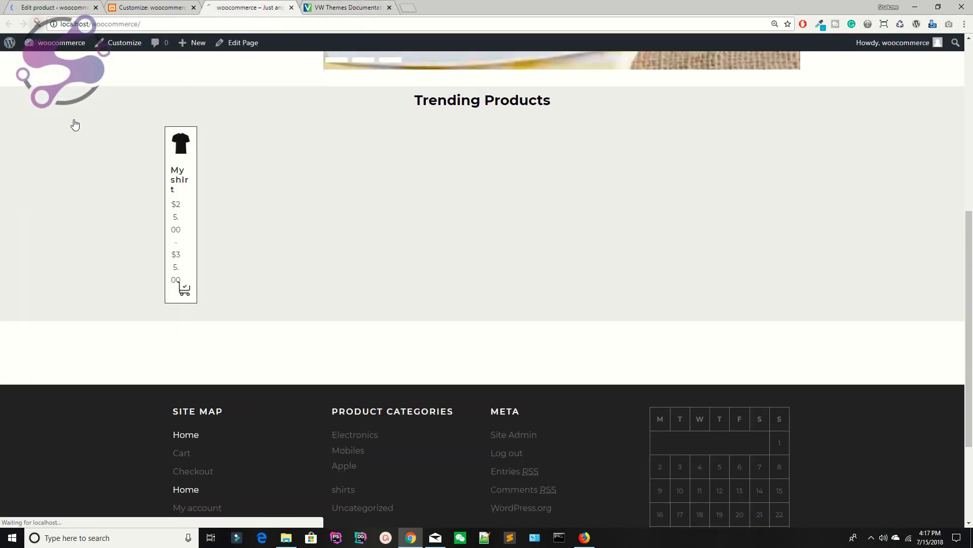
scroll(246, 222, down, 5)
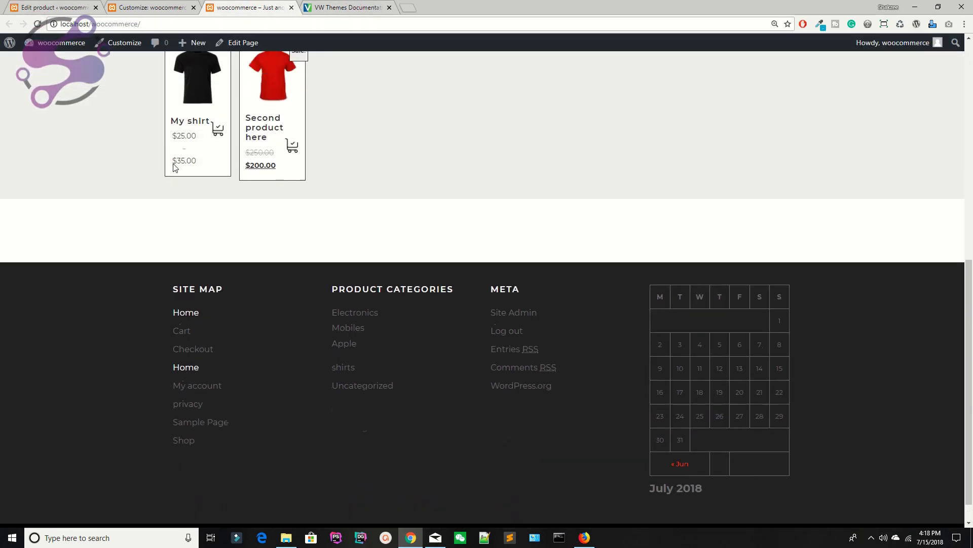
scroll(267, 246, up, 2)
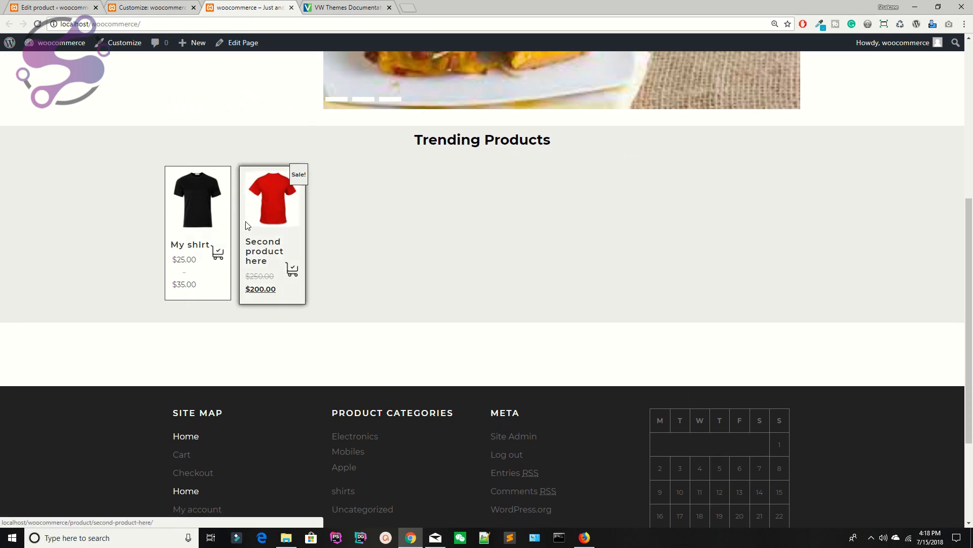
scroll(394, 158, up, 1)
key(ctrl+Page_Up)
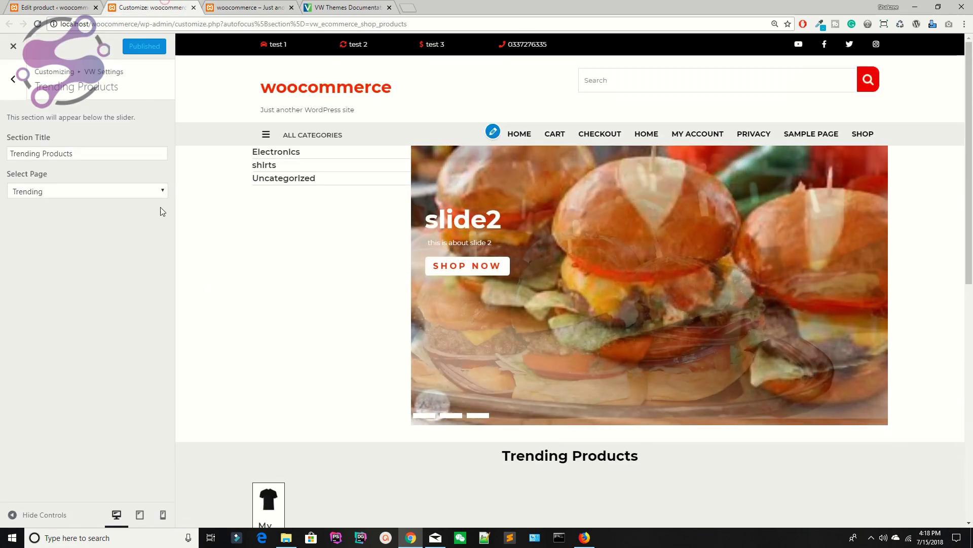
key(ctrl+Page_Up)
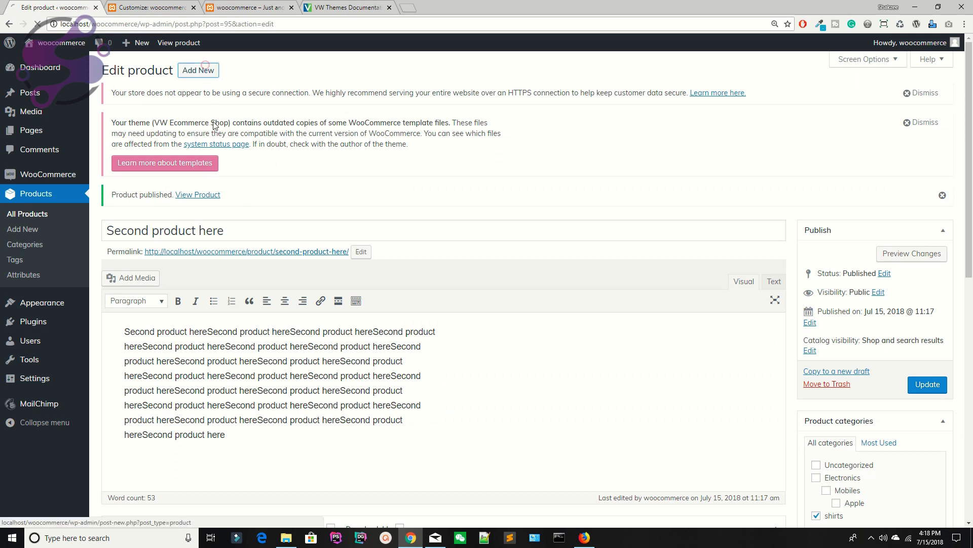
click(201, 71)
Retitle the product 'Third product here' and paste the title into the description.
text(Second product here)
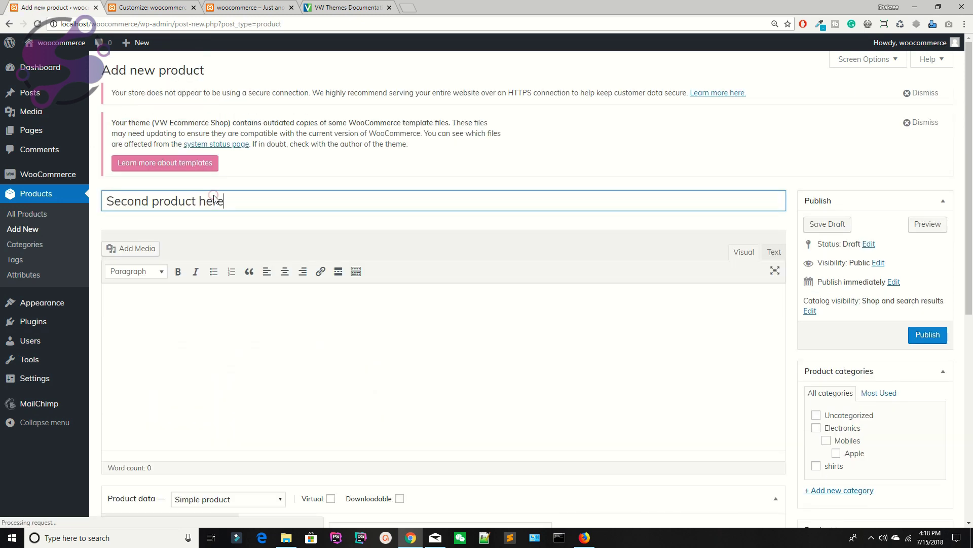
click(213, 195)
double_click(134, 202)
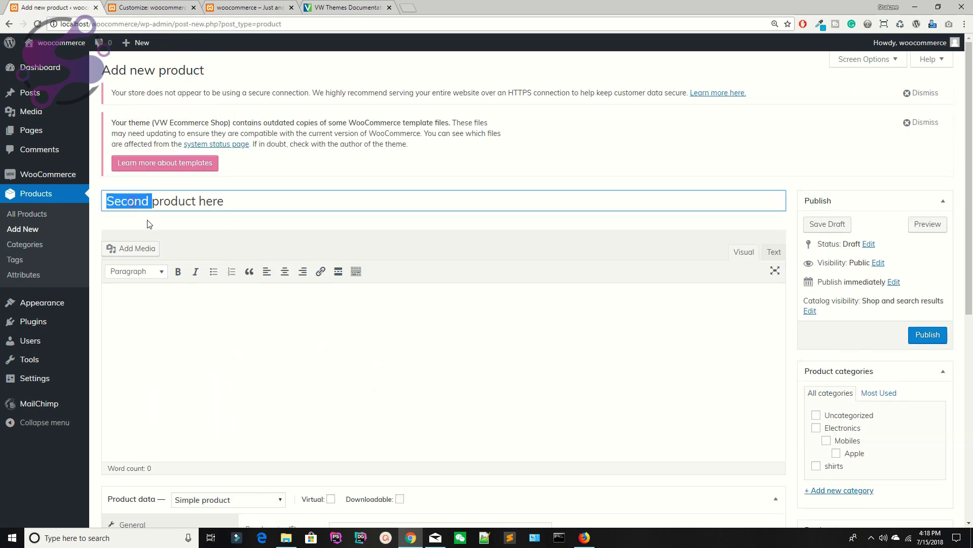
text(Third)
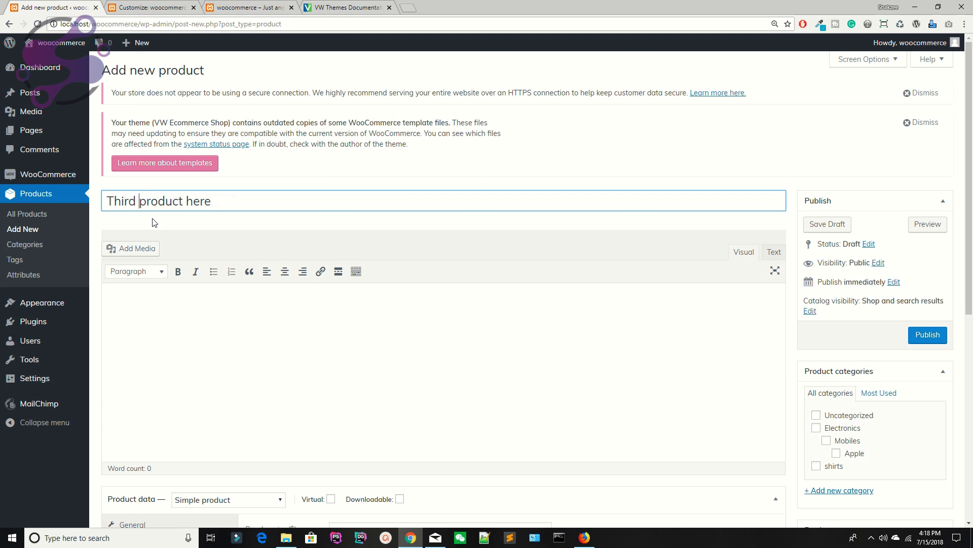
triple_click(248, 202)
key(ctrl+c)
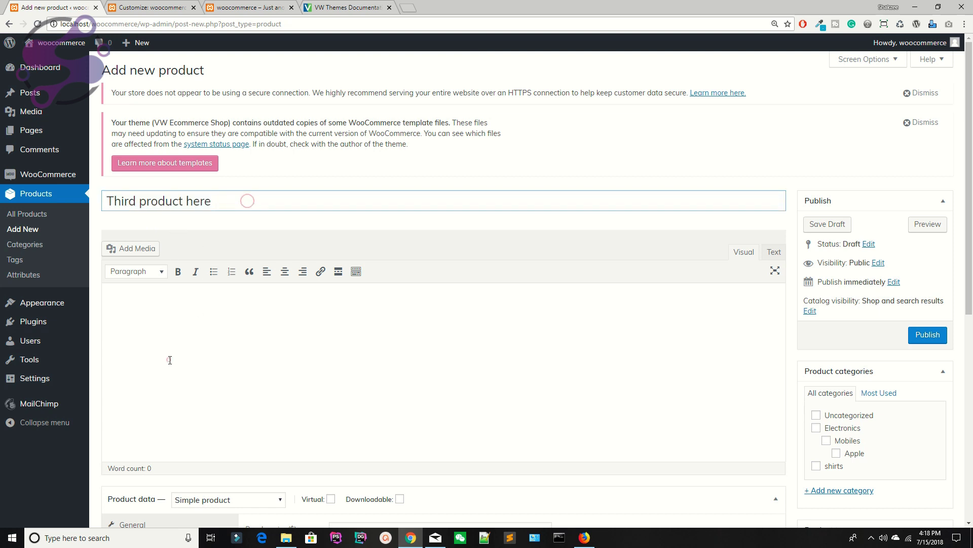
click(169, 359)
key(ctrl+v)
key(ctrl+v)
key(ctrl+v)
key(ctrl+v)
key(ctrl+v)
key(ctrl+v)
key(ctrl+v)
key(ctrl+v)
key(ctrl+v)
key(ctrl+v)
key(ctrl+v)
key(ctrl+v)
key(ctrl+v)
key(ctrl+v)
key(ctrl+v)
key(ctrl+v)
key(ctrl+v)
key(ctrl+v)
key(ctrl+v)
key(ctrl+v)
key(ctrl+v)
key(ctrl+v)
scroll(522, 303, down, 4)
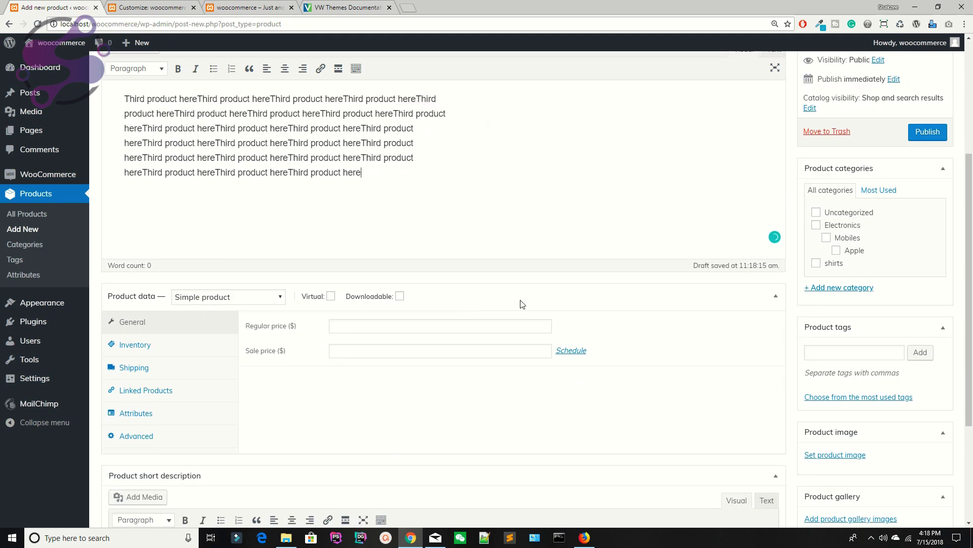
File it under shirts with regular price 300 and sale price 250.
click(816, 265)
scroll(413, 285, up, 4)
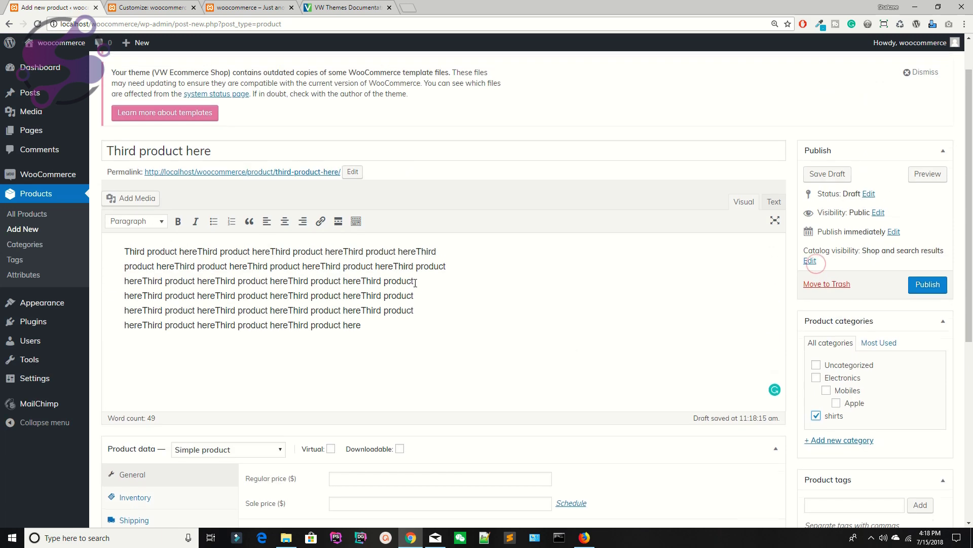
scroll(575, 279, down, 5)
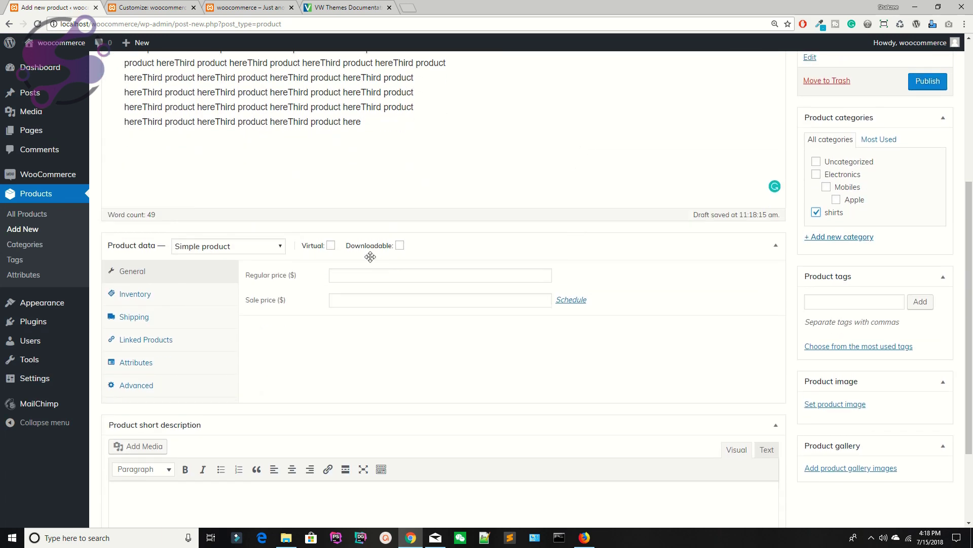
click(336, 276)
text(3)
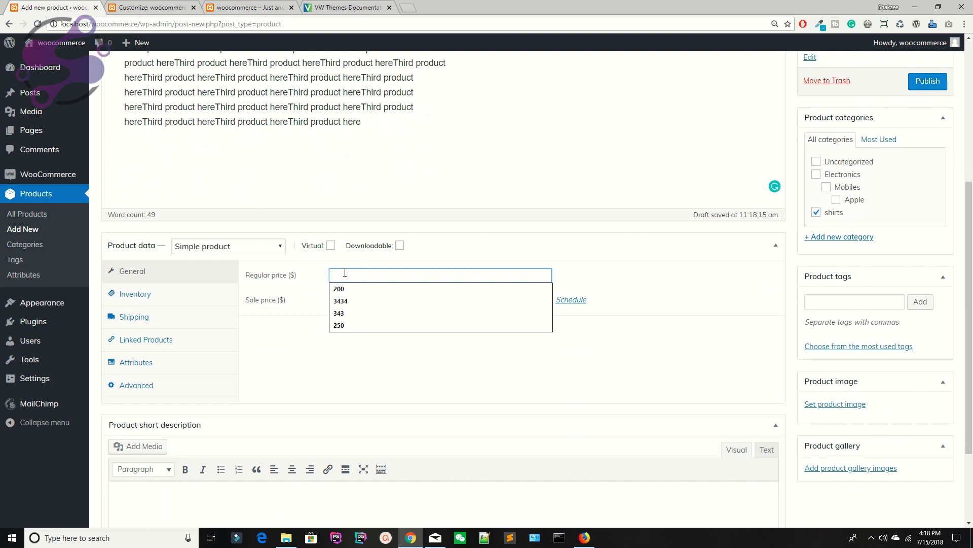
text(00)
click(350, 307)
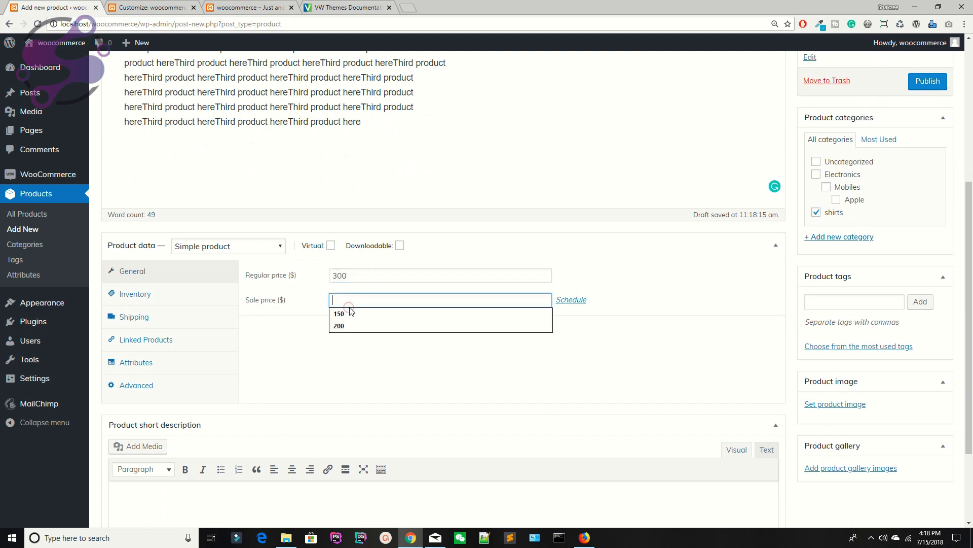
text(250)
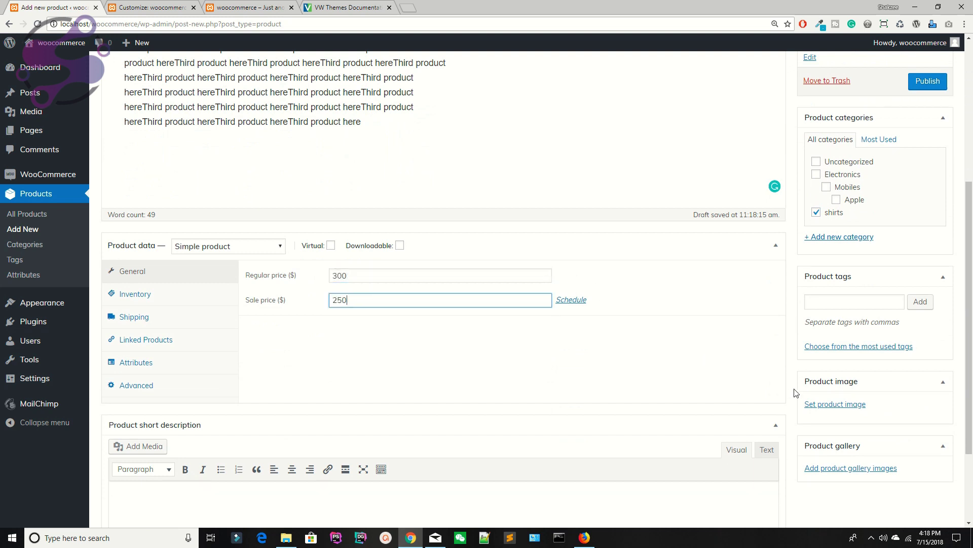
click(816, 301)
Use the white T-shirt as product image, add black and red T-shirts to the gallery, and publish.
click(836, 404)
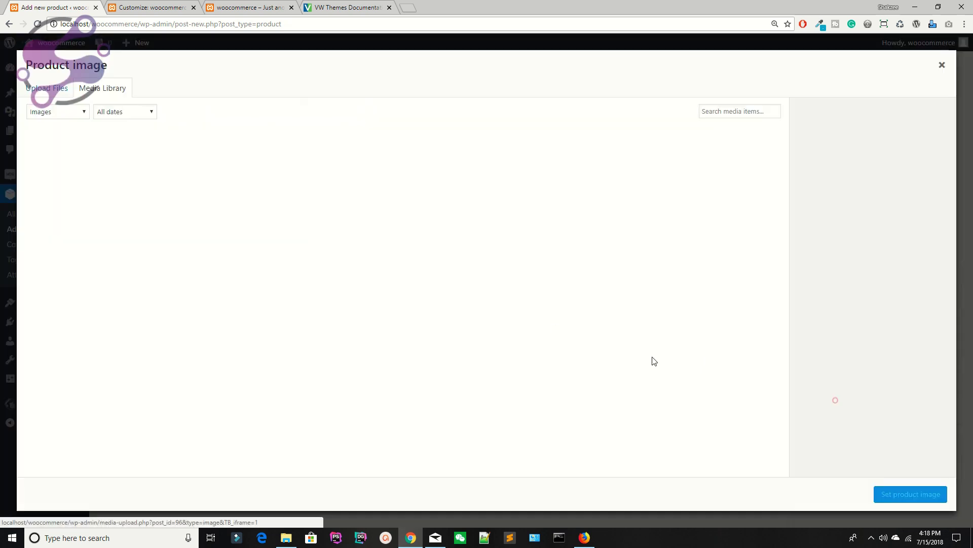
click(411, 175)
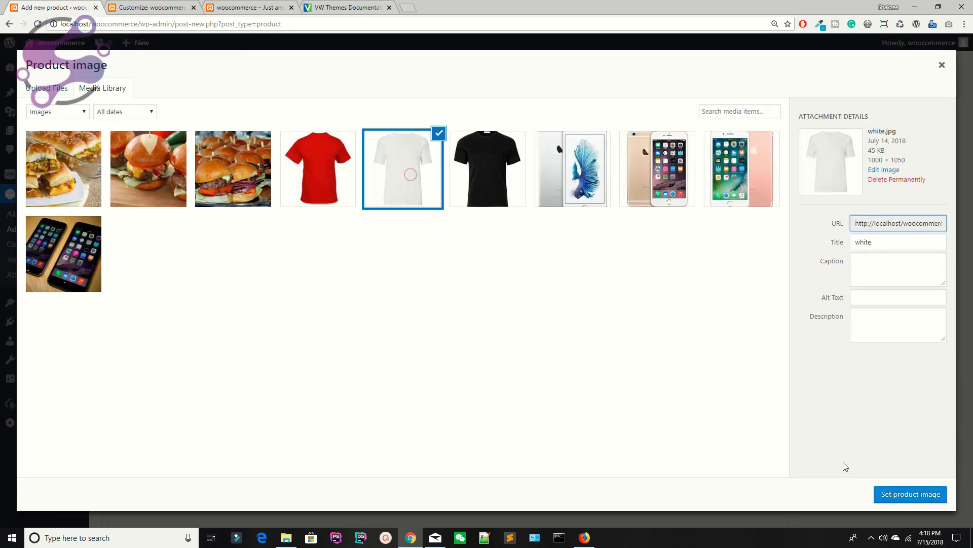
click(897, 493)
scroll(856, 446, down, 3)
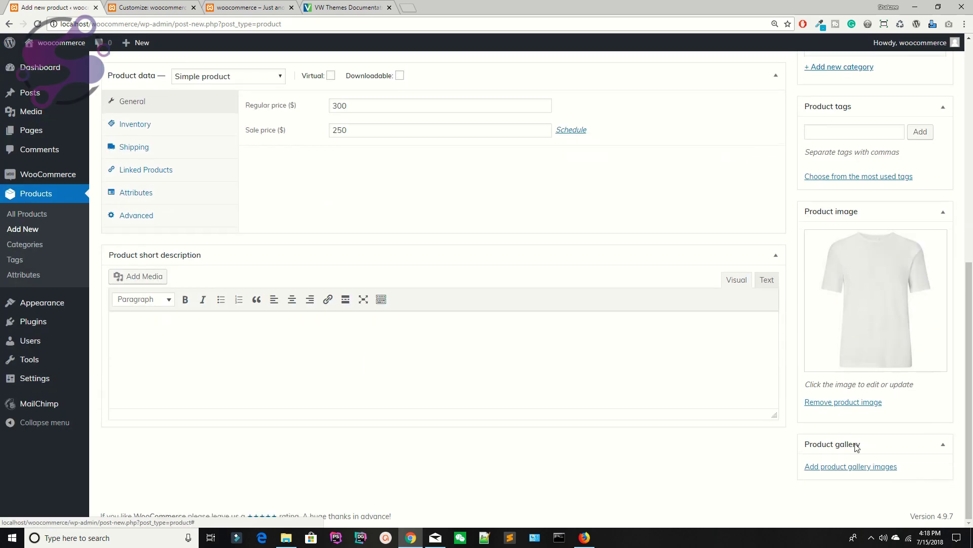
click(851, 466)
click(487, 169)
click(318, 169)
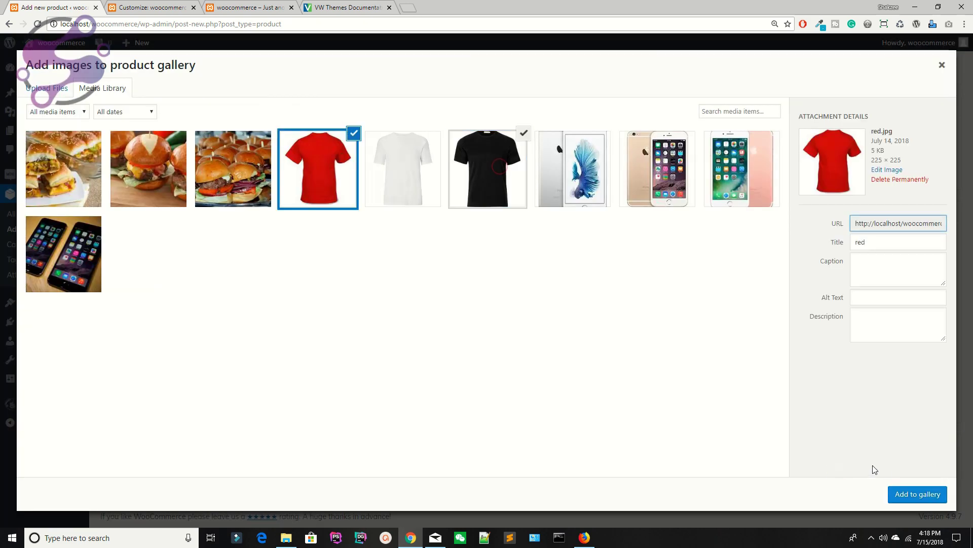
click(917, 494)
scroll(913, 502, up, 8)
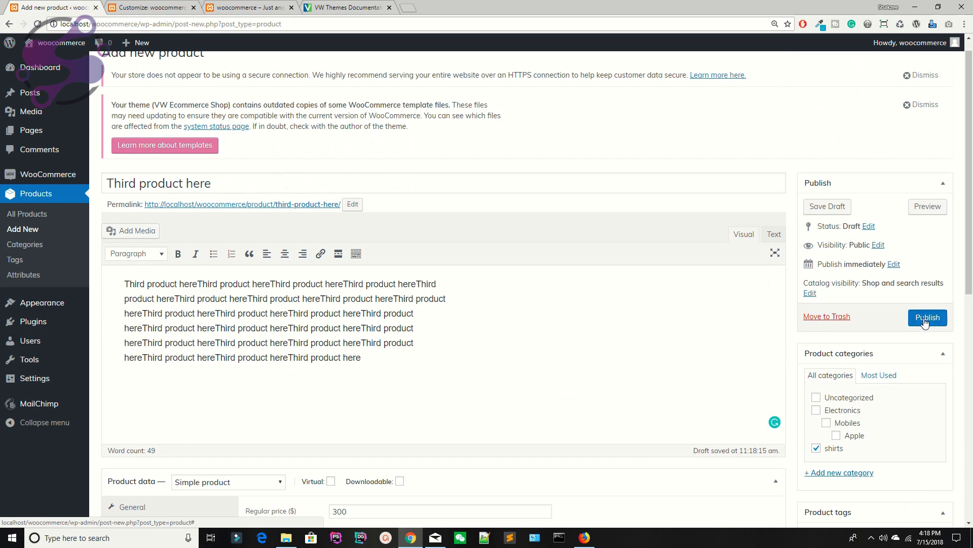
click(926, 318)
Glance at the WooCommerce template documentation, then start another new product.
scroll(181, 129, up, 1)
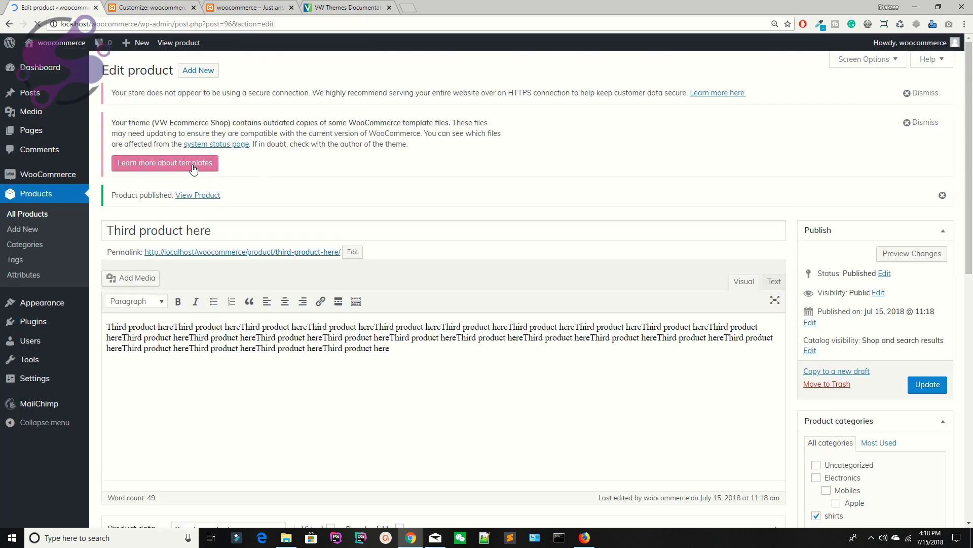
click(191, 163)
click(51, 7)
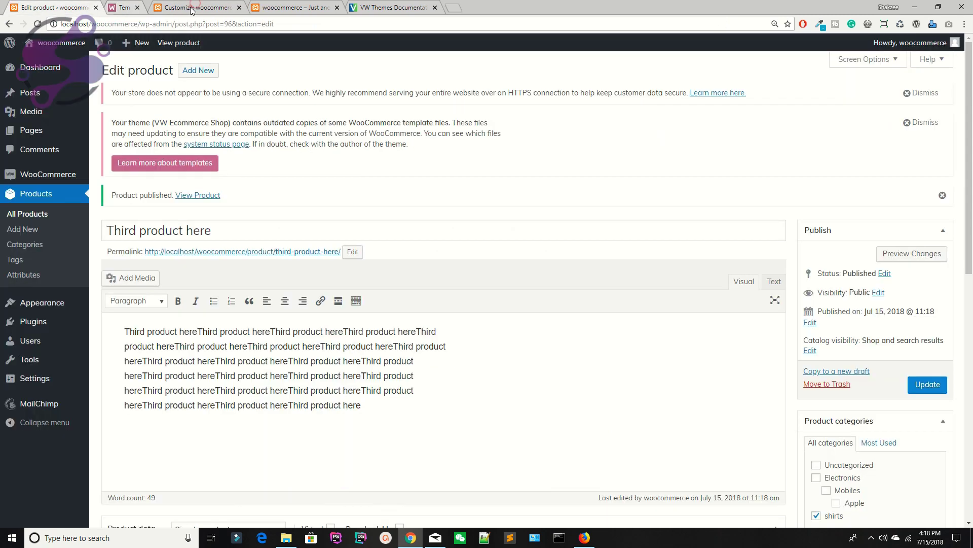
click(195, 7)
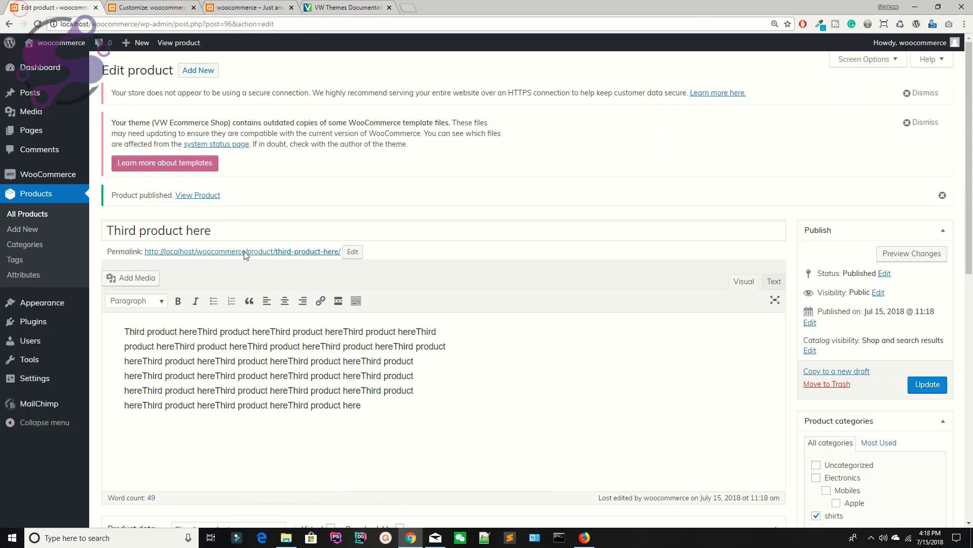
click(198, 71)
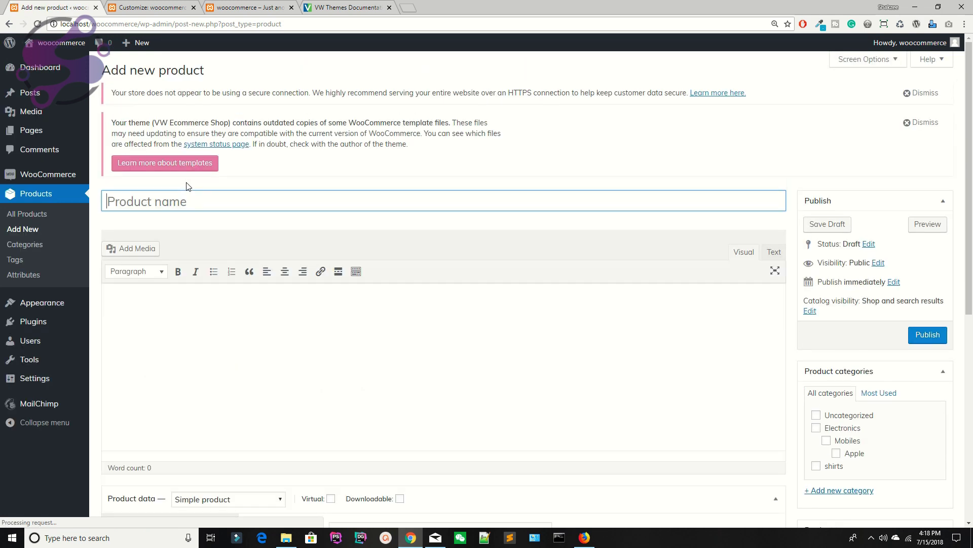
Title the product 'fourth product', paste the title into the description, and tick shirts.
text(fourth proe)
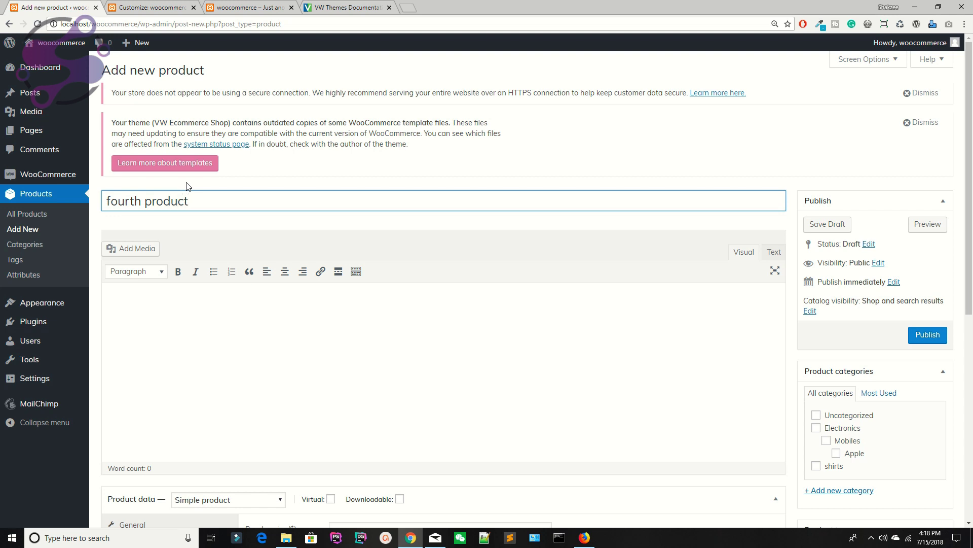
key(ctrl+a)
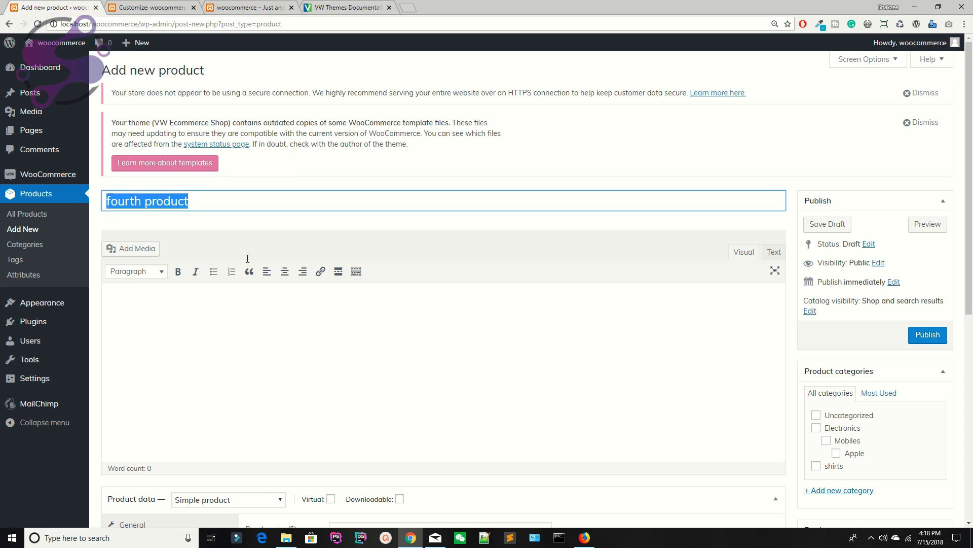
click(193, 332)
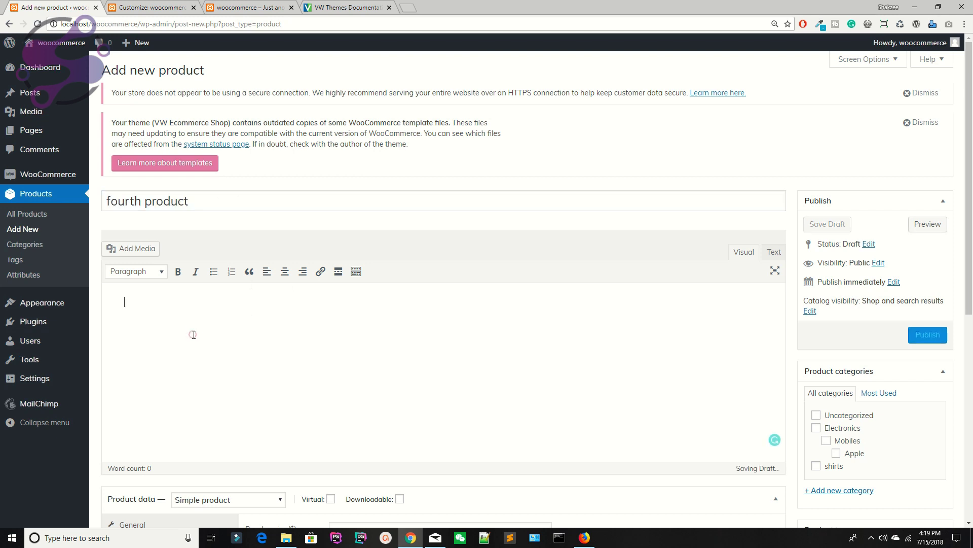
key(ctrl+v)
key(ctrl+v)
key(ctrl+v)
key(ctrl+v)
key(ctrl+v)
key(ctrl+v)
key(ctrl+v)
key(ctrl+v)
key(ctrl+v)
key(ctrl+v)
key(ctrl+v)
key(ctrl+v)
key(ctrl+v)
key(ctrl+v)
key(ctrl+v)
key(ctrl+v)
key(ctrl+v)
key(ctrl+v)
key(ctrl+v)
key(ctrl+v)
key(ctrl+v)
key(ctrl+v)
key(ctrl+v)
key(ctrl+v)
key(ctrl+v)
key(ctrl+v)
key(ctrl+v)
key(ctrl+v)
key(ctrl+v)
scroll(689, 312, down, 2)
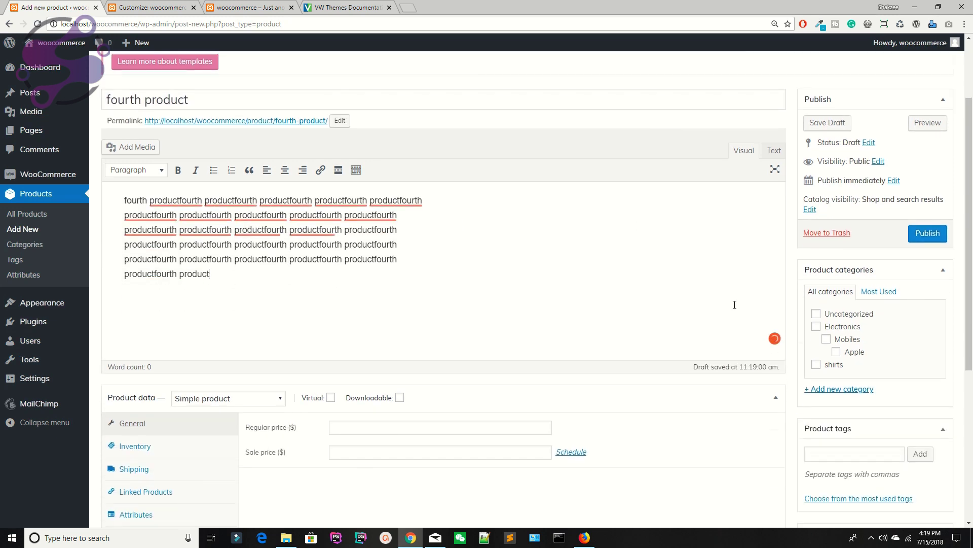
click(818, 362)
scroll(831, 304, down, 3)
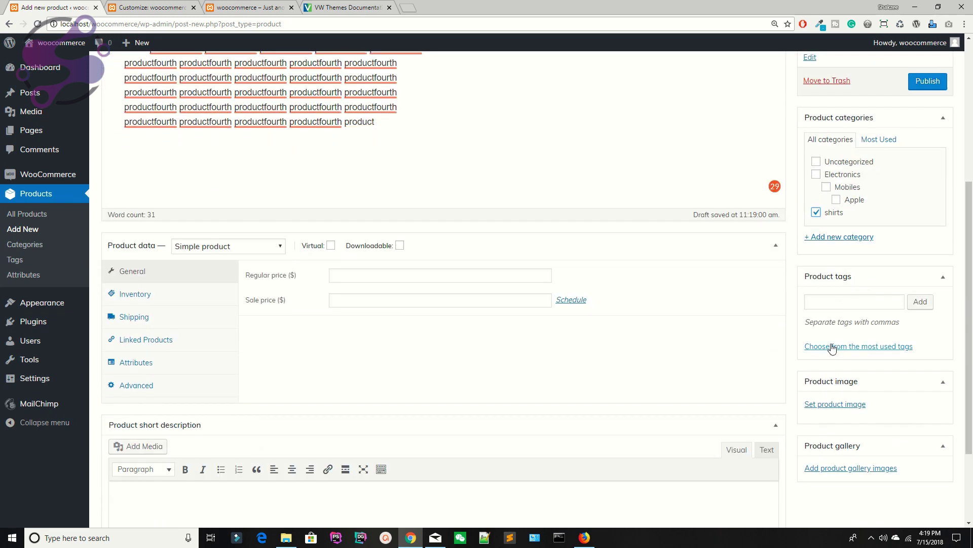
click(826, 298)
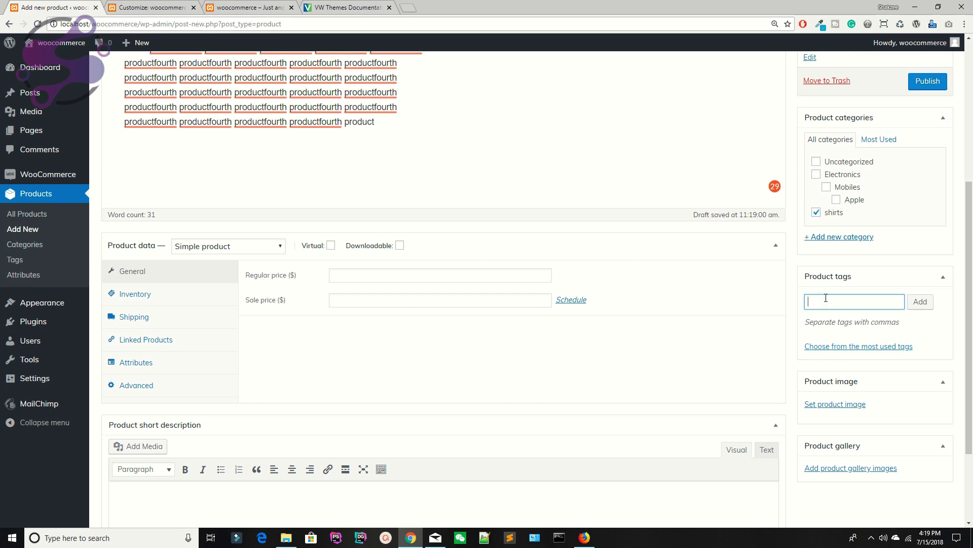
Set the red T-shirt as product image and add white and black T-shirts to the gallery.
click(855, 404)
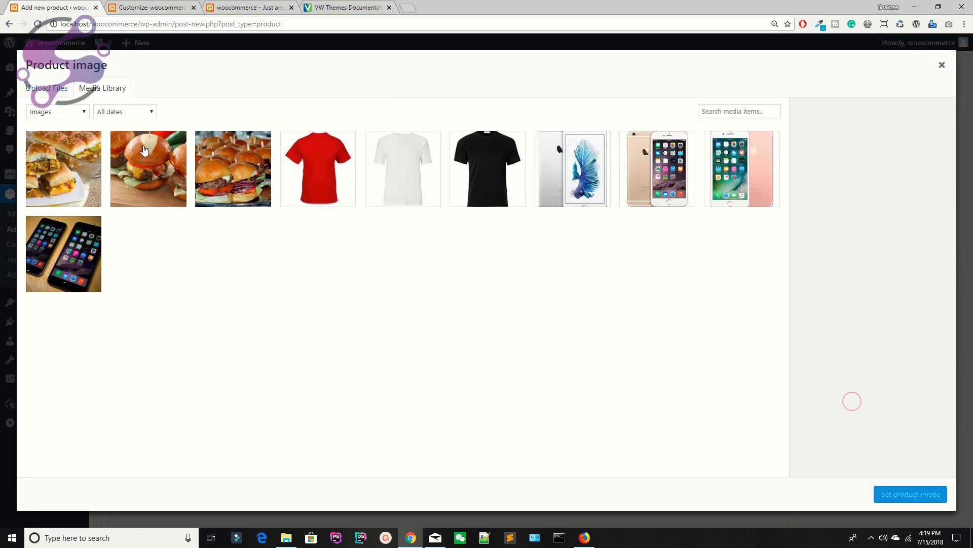
click(318, 169)
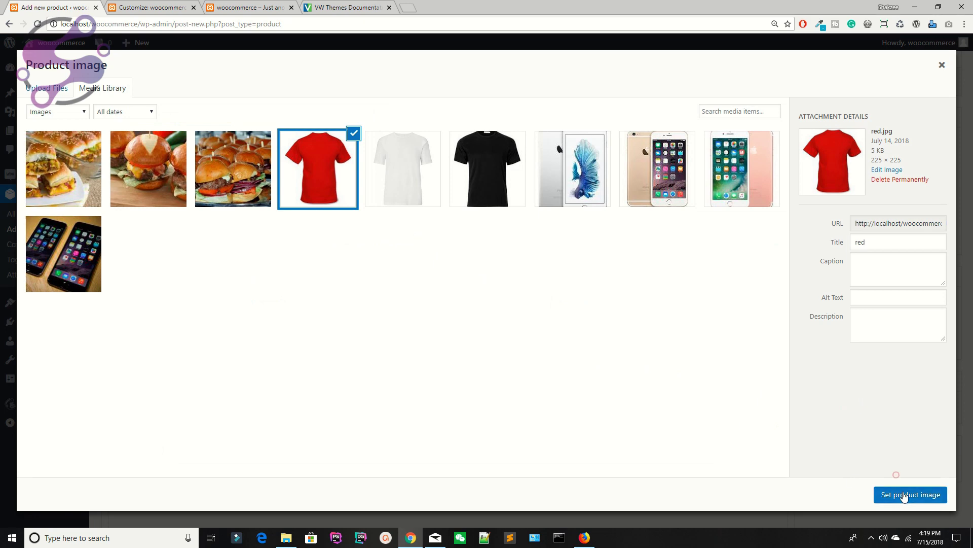
click(908, 495)
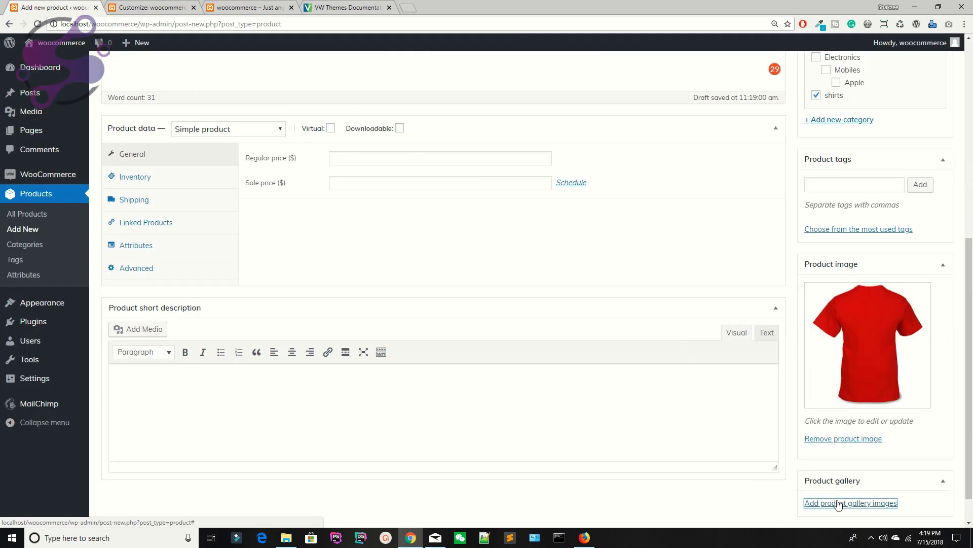
click(837, 504)
click(380, 163)
click(509, 160)
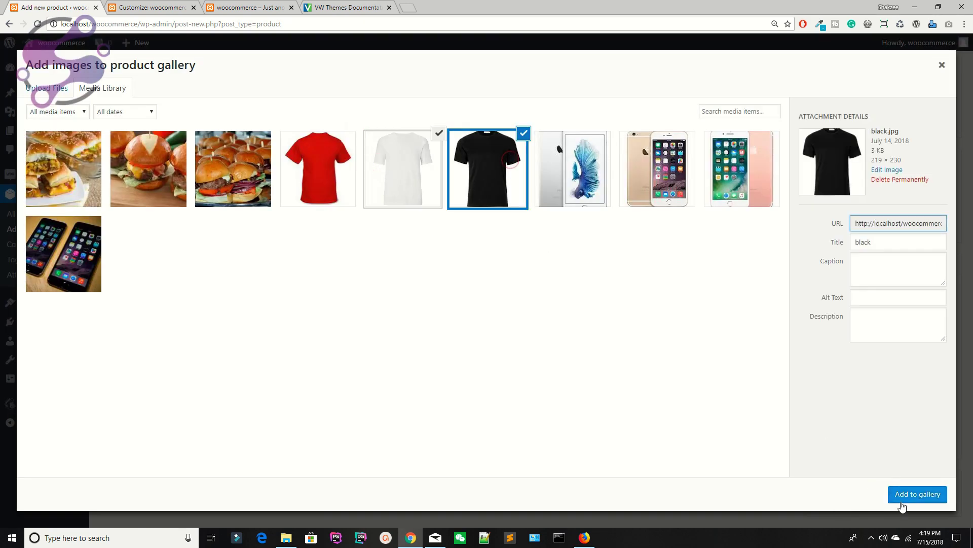
click(905, 498)
Enter regular price 500 and sale price 250, publish, and return to the storefront.
click(333, 152)
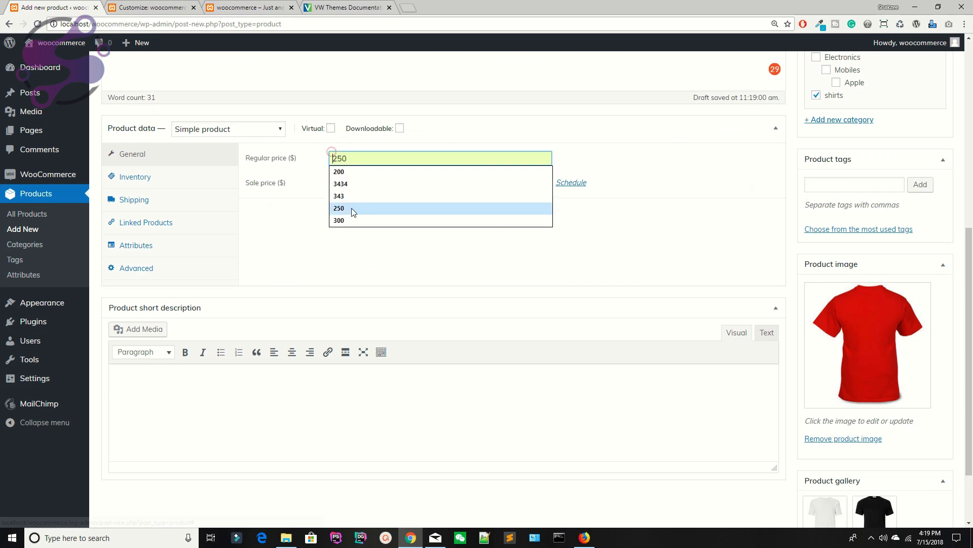
text(500)
click(362, 184)
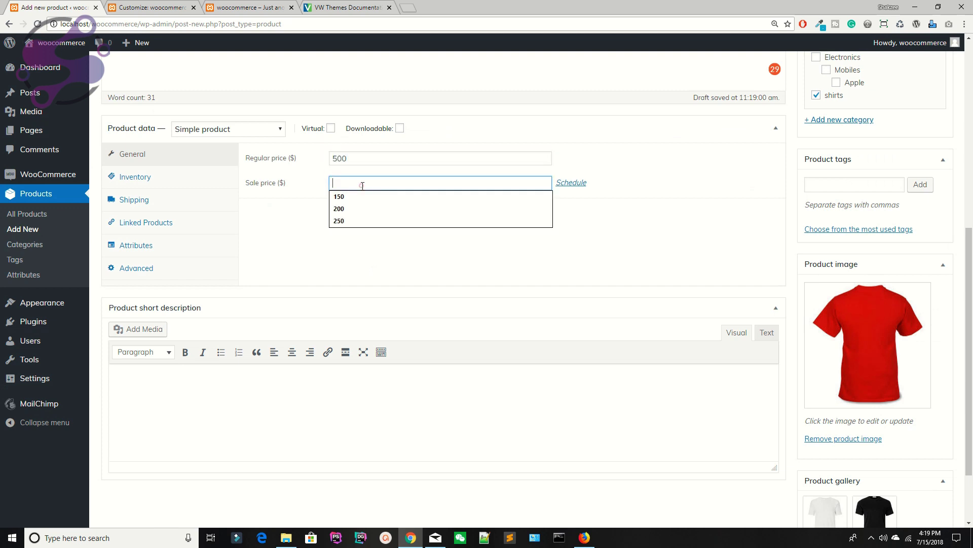
text(250)
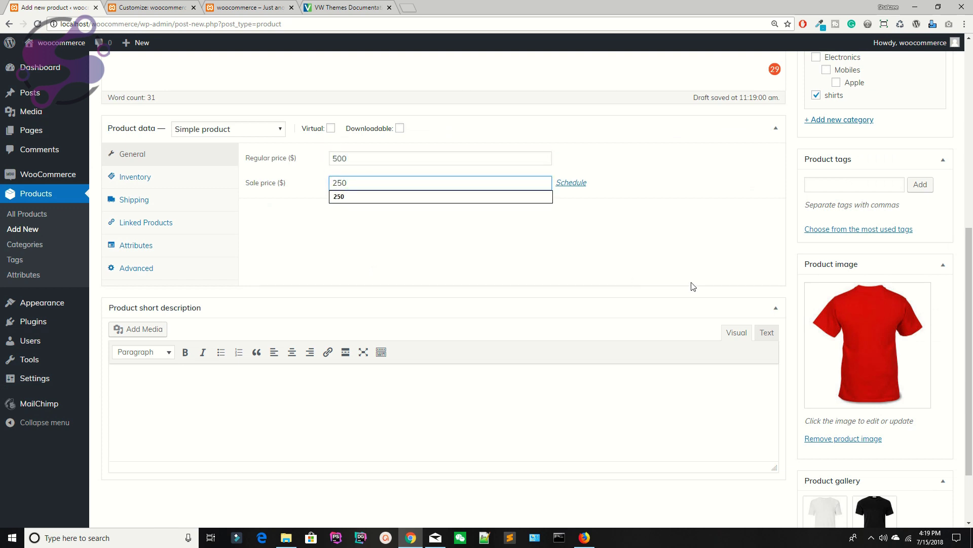
scroll(811, 304, up, 7)
click(926, 321)
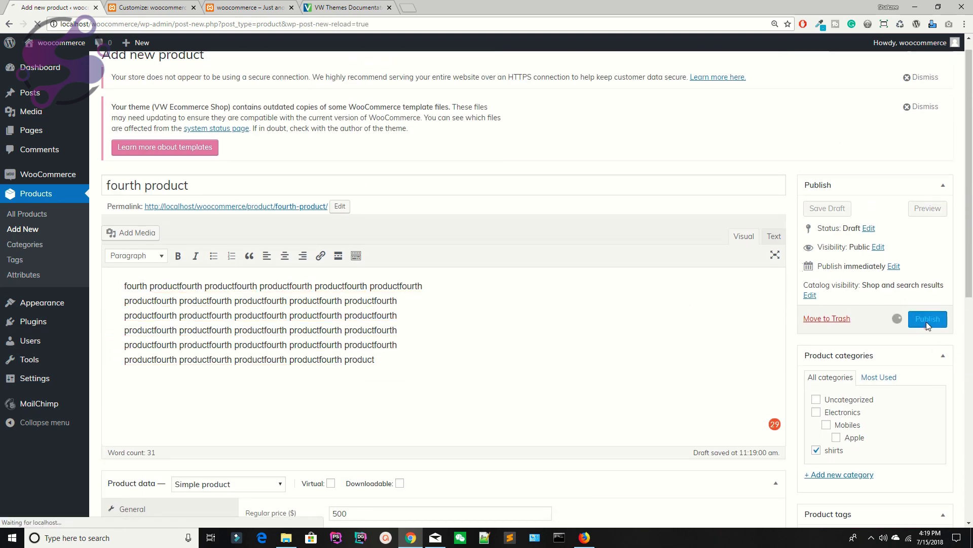
click(347, 7)
click(248, 7)
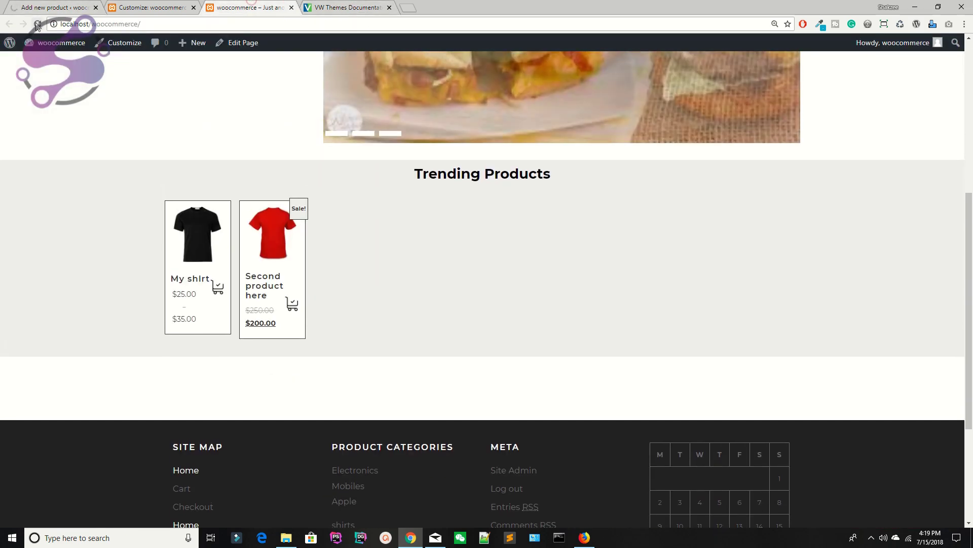
Reload the storefront to check 'fourth product' at $250 in Trending Products, then start a new product.
click(37, 24)
scroll(398, 257, down, 1)
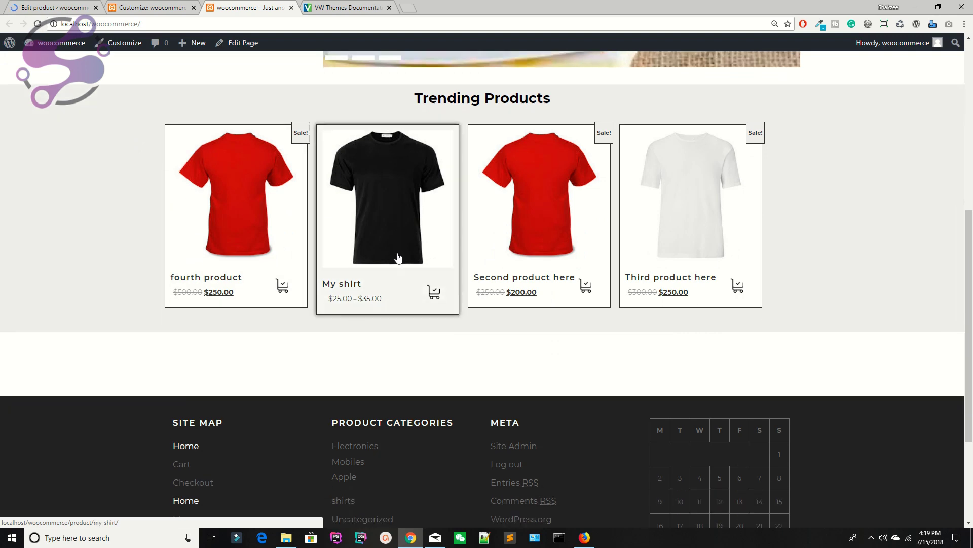
scroll(398, 257, up, 3)
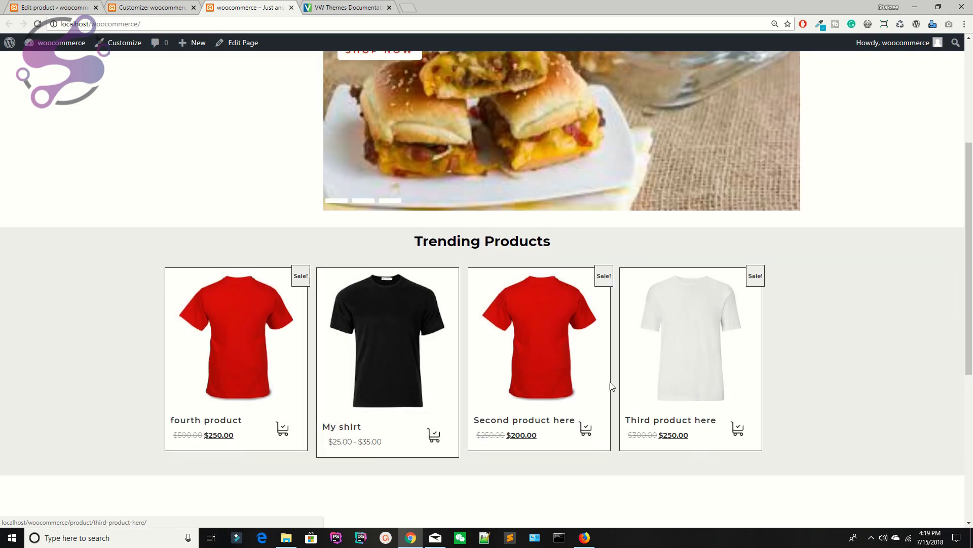
drag(422, 245, 671, 257)
click(670, 253)
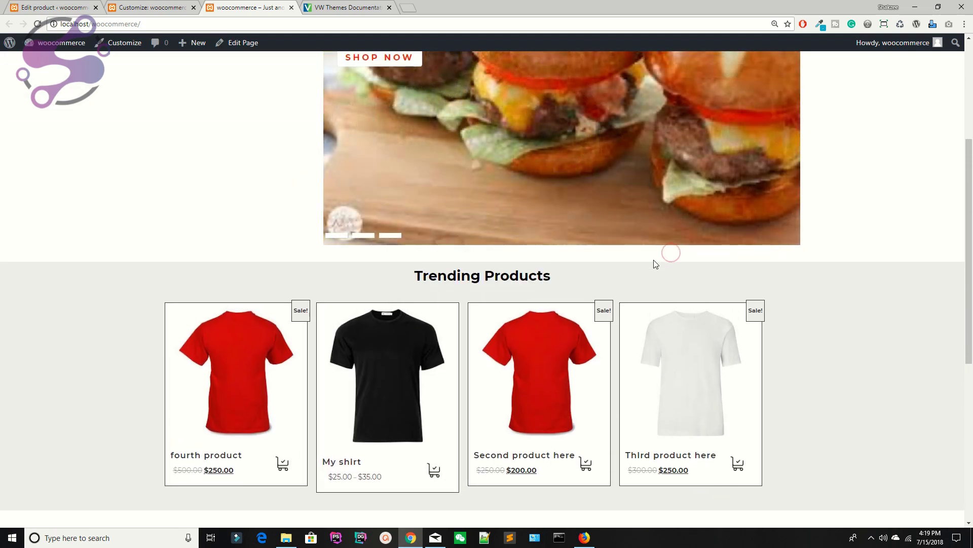
click(158, 7)
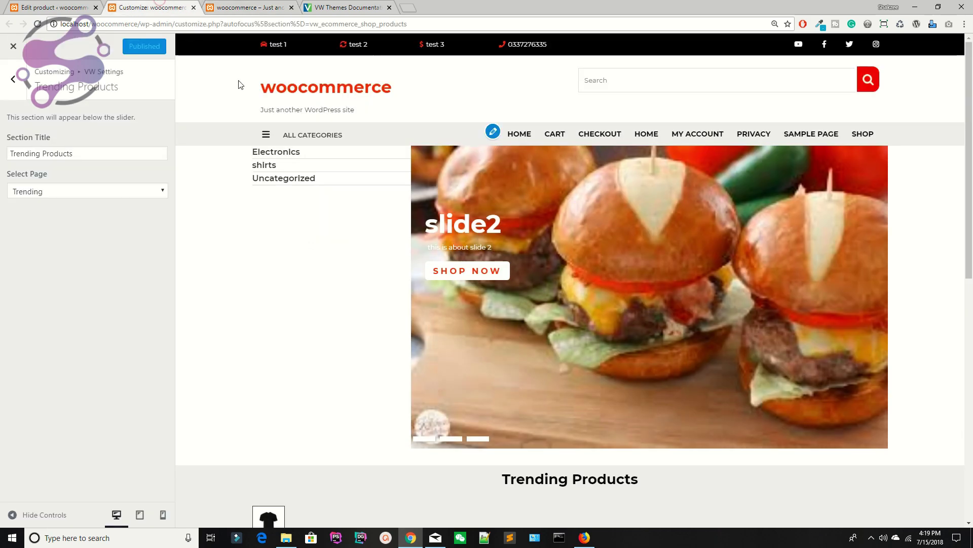
click(43, 5)
click(195, 71)
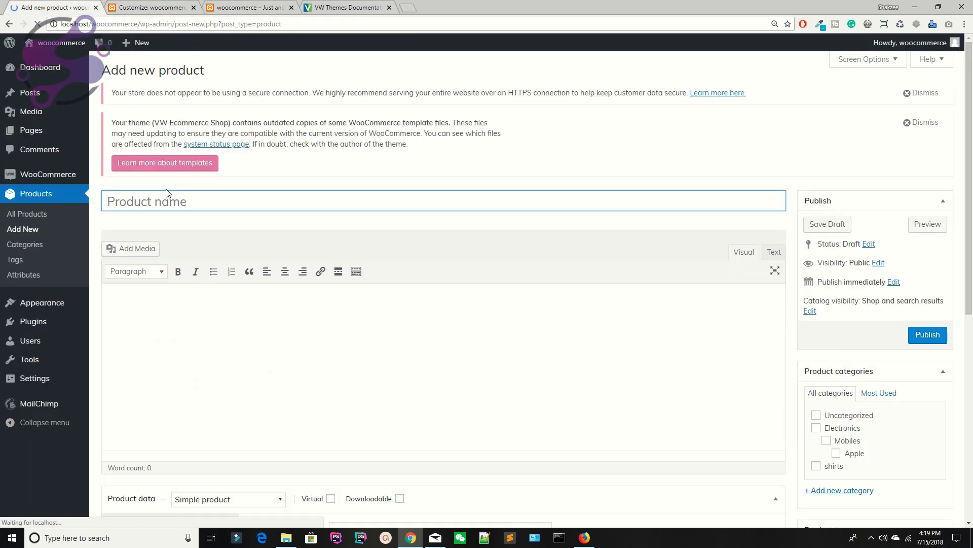
Title the product 'Fifth product' and paste the title into the description.
text(Frit)
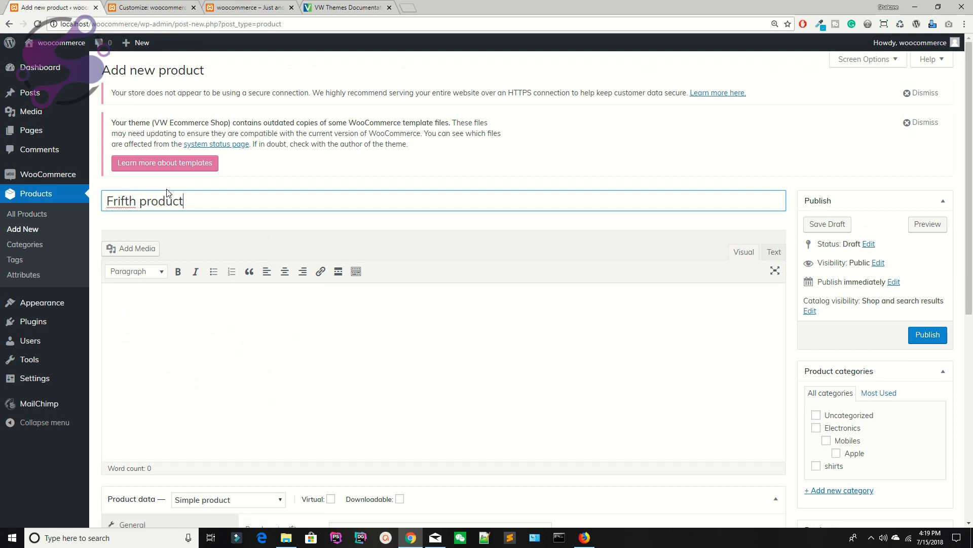
key(Delete)
key(ctrl+a)
key(ctrl+c)
click(185, 336)
key(ctrl+v)
key(ctrl+v)
key(ctrl+v)
key(ctrl+v)
key(ctrl+v)
key(ctrl+v)
key(ctrl+v)
key(ctrl+v)
key(ctrl+v)
key(ctrl+v)
key(ctrl+v)
key(ctrl+v)
key(ctrl+v)
key(ctrl+v)
key(ctrl+v)
key(ctrl+v)
key(ctrl+v)
key(ctrl+v)
key(ctrl+v)
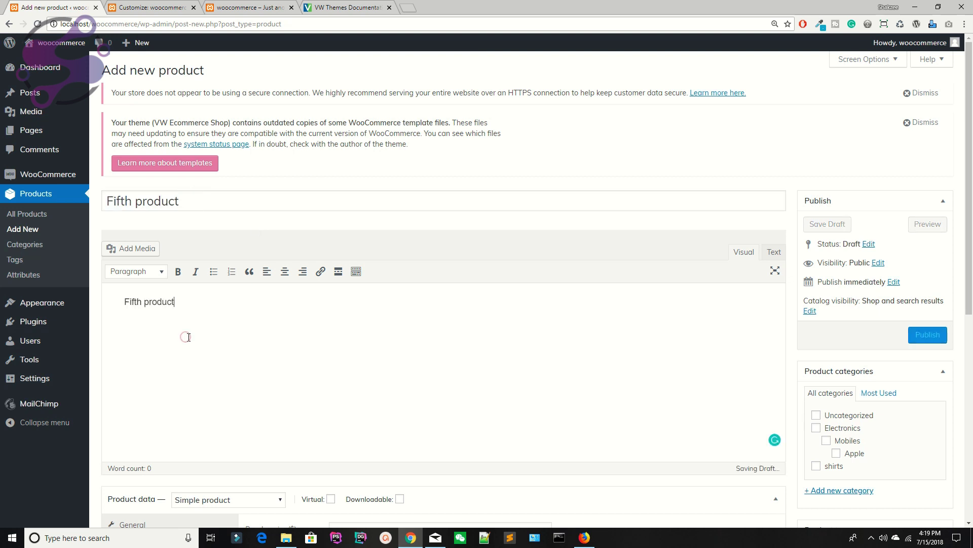
scroll(690, 304, down, 3)
key(ctrl+minus)
key(ctrl+minus)
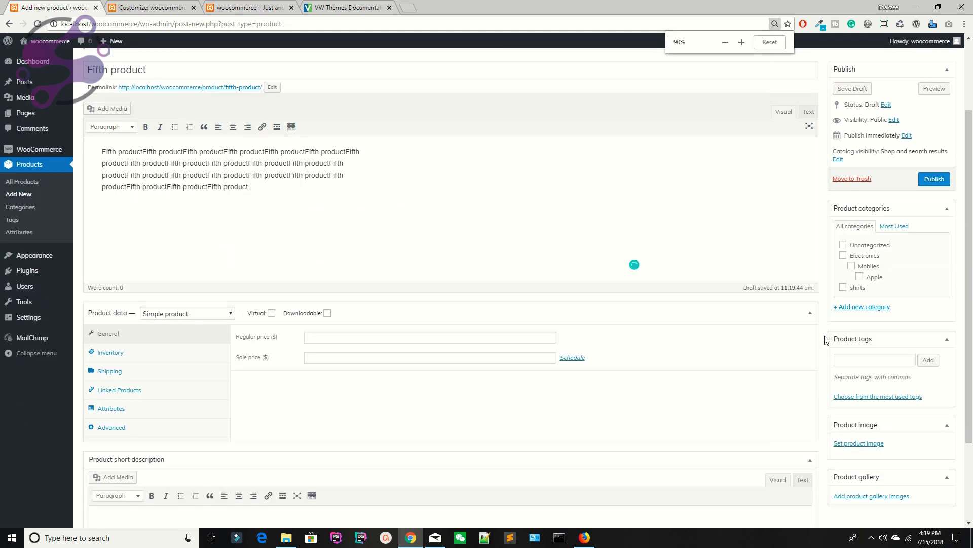
File it under shirts with regular price 400 and sale price 150.
click(843, 288)
scroll(320, 281, down, 1)
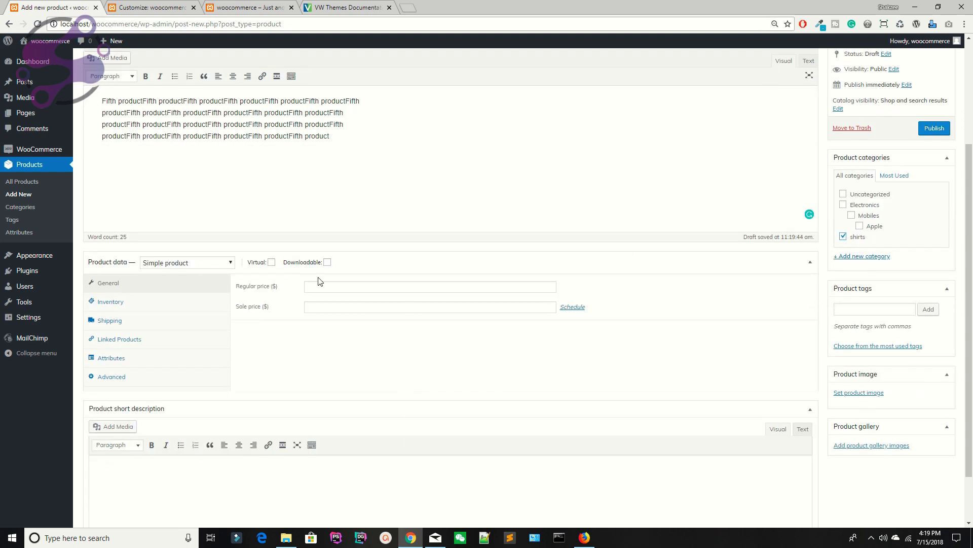
click(331, 288)
text(400)
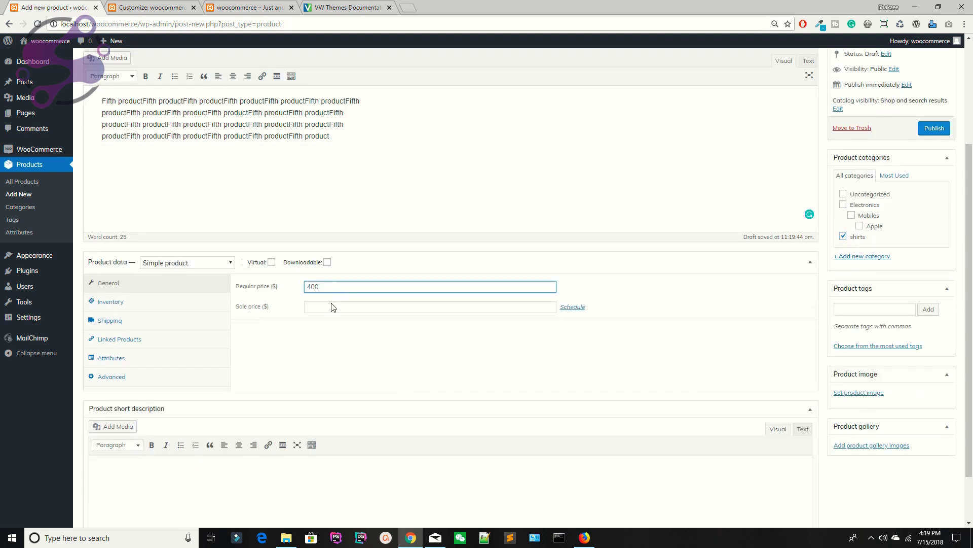
click(332, 306)
text(150)
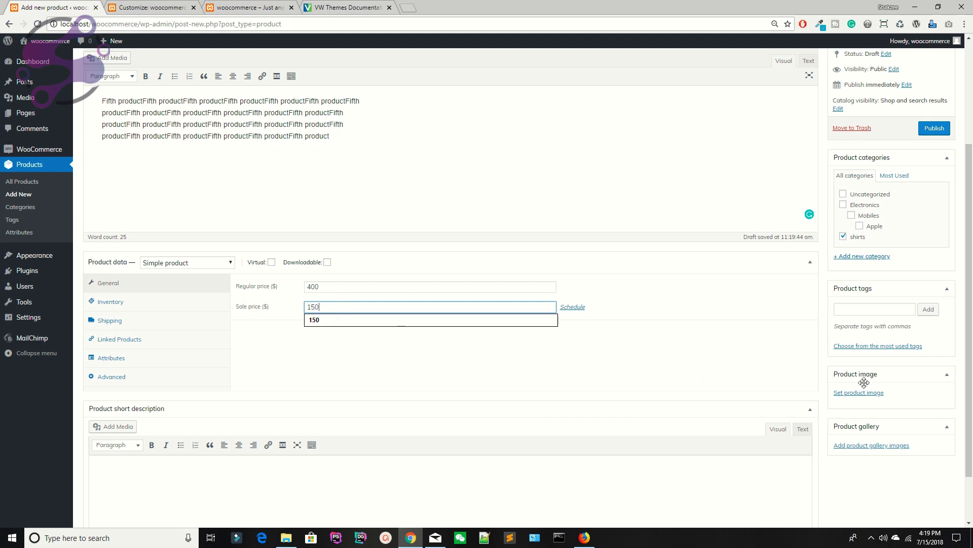
Use the black T-shirt as product image, add white and red gallery shirts, and publish.
click(860, 392)
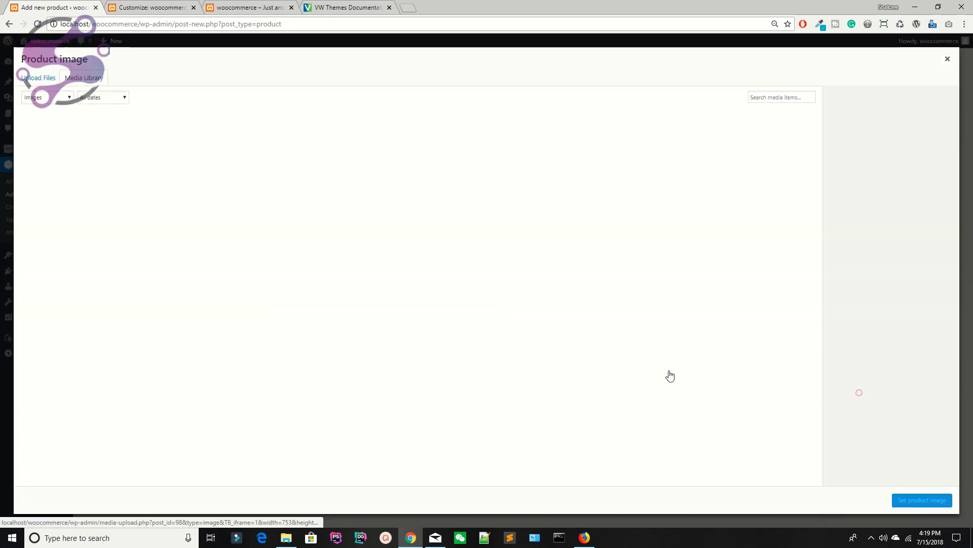
click(394, 160)
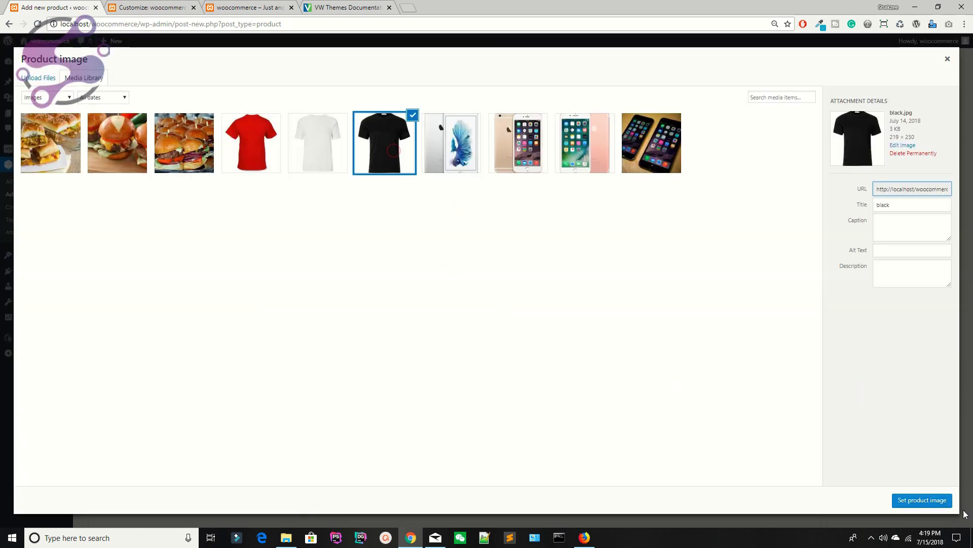
click(922, 500)
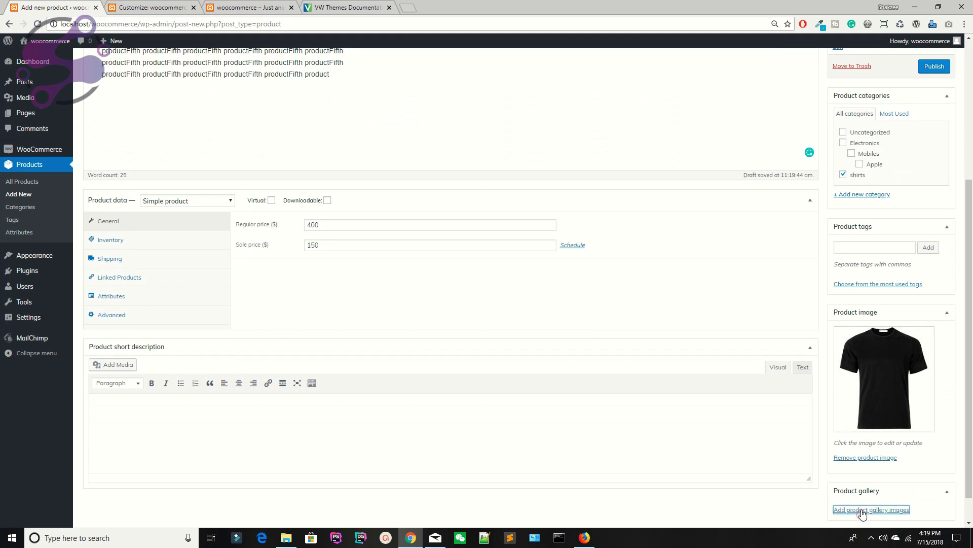
click(862, 510)
click(312, 141)
click(256, 147)
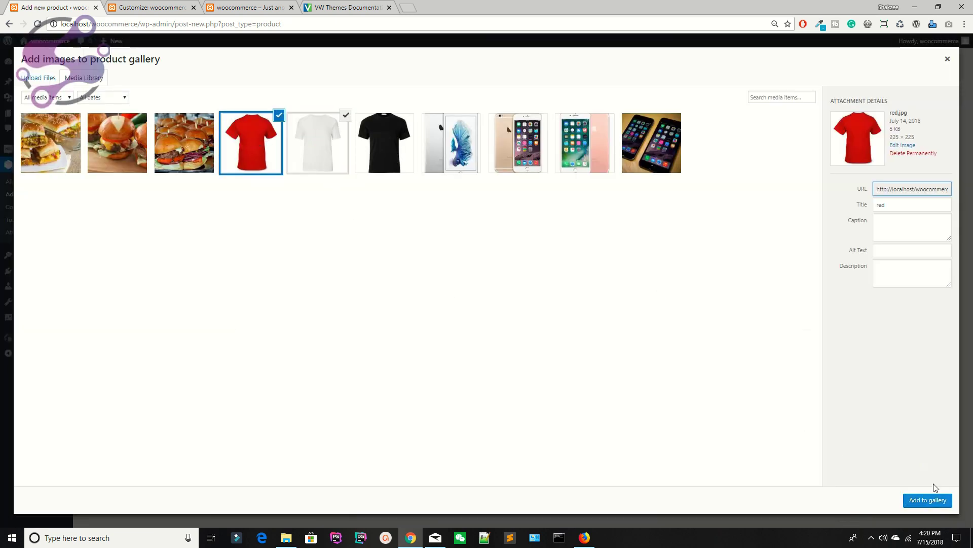
click(928, 500)
scroll(929, 112, up, 2)
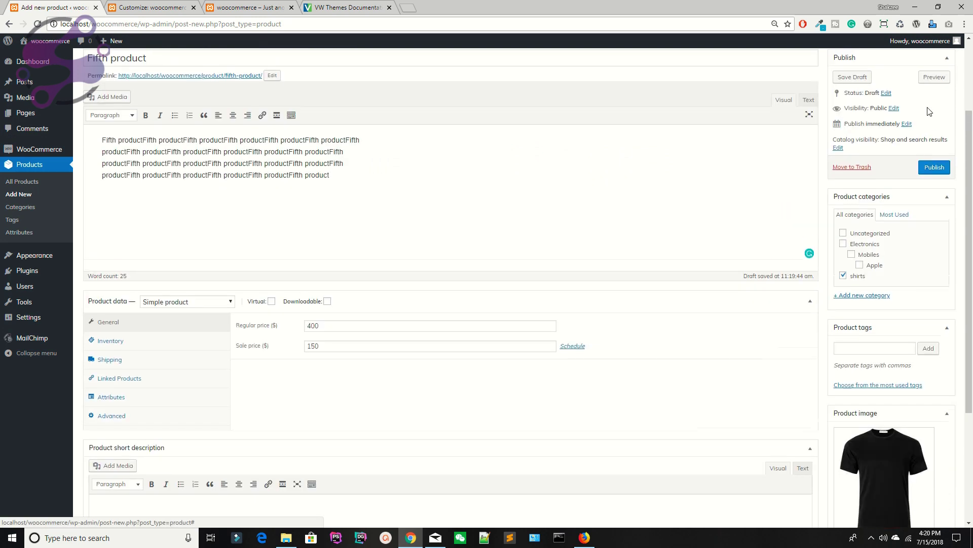
click(933, 167)
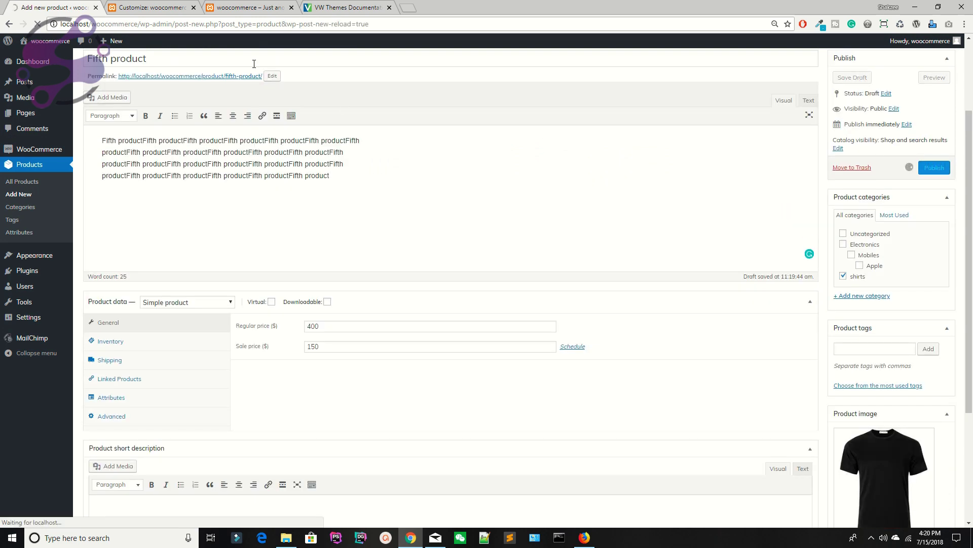
click(152, 7)
click(249, 7)
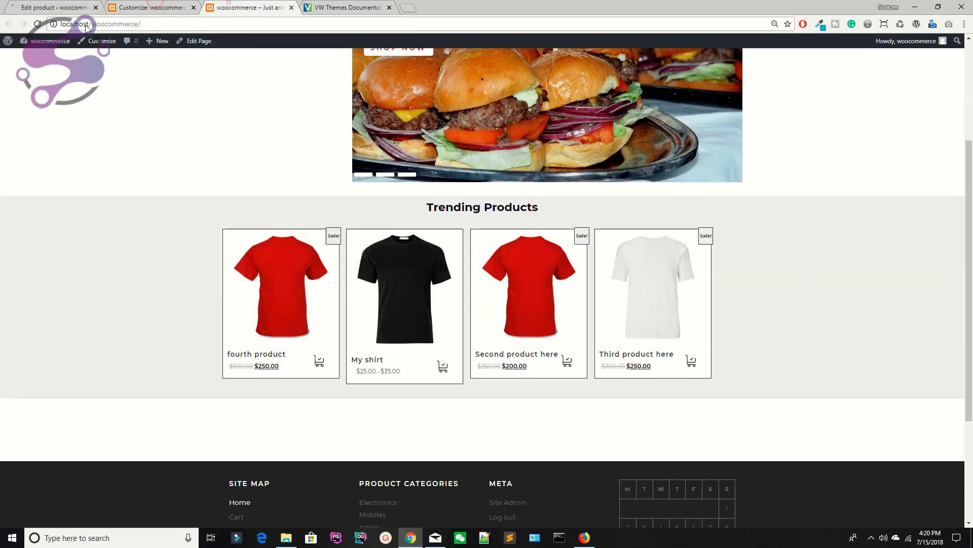
Reload the storefront to see 'Fifth product' at $150 leading Trending Products, then return to its edit page.
click(38, 24)
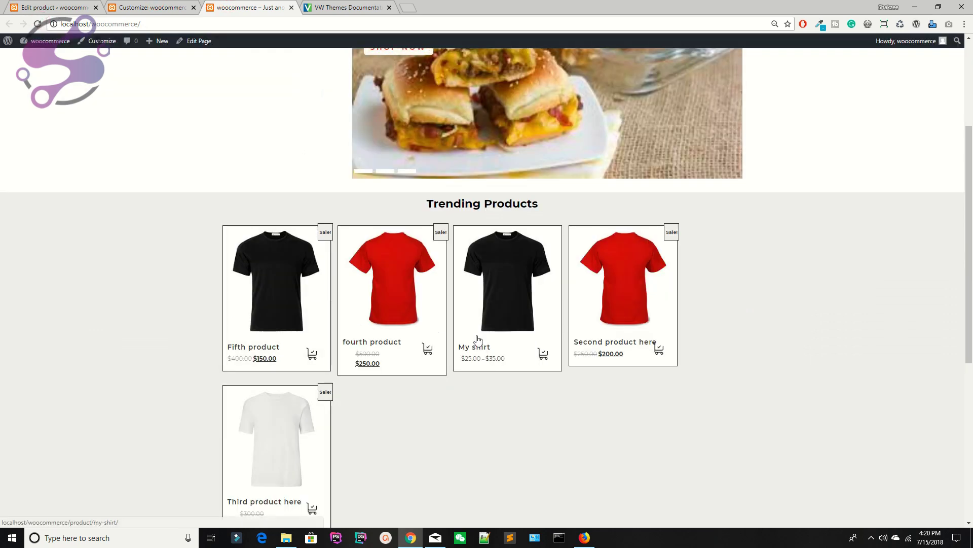
scroll(295, 288, down, 1)
scroll(295, 288, down, 1)
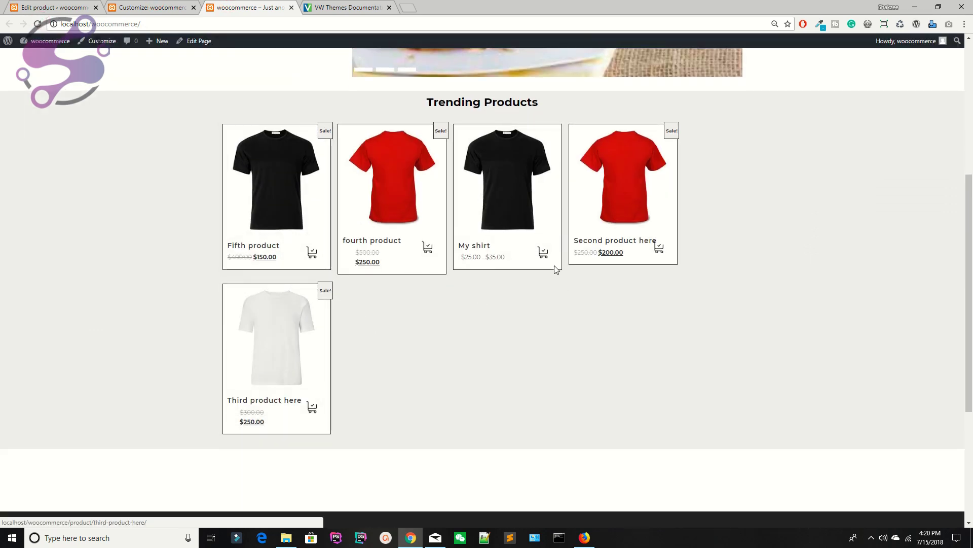
scroll(356, 333, up, 1)
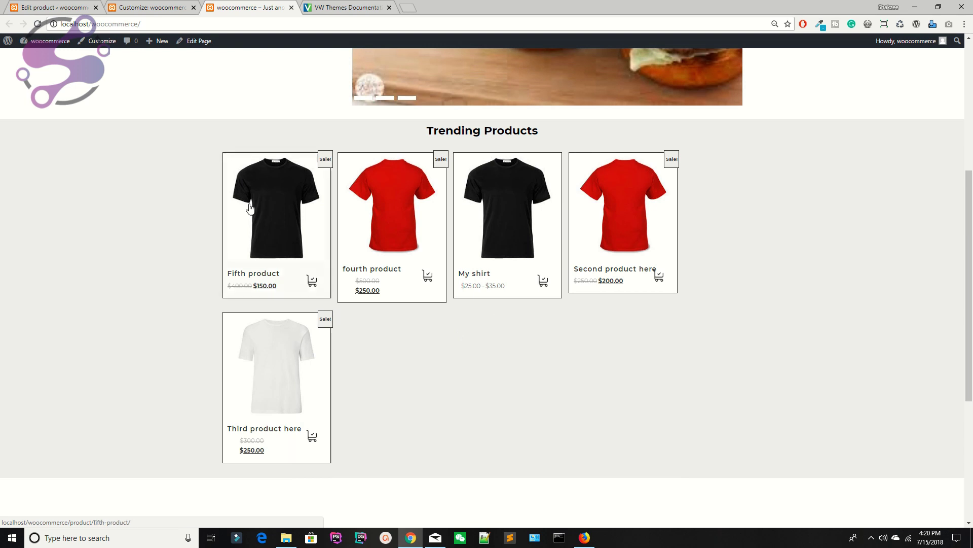
click(127, 7)
click(53, 8)
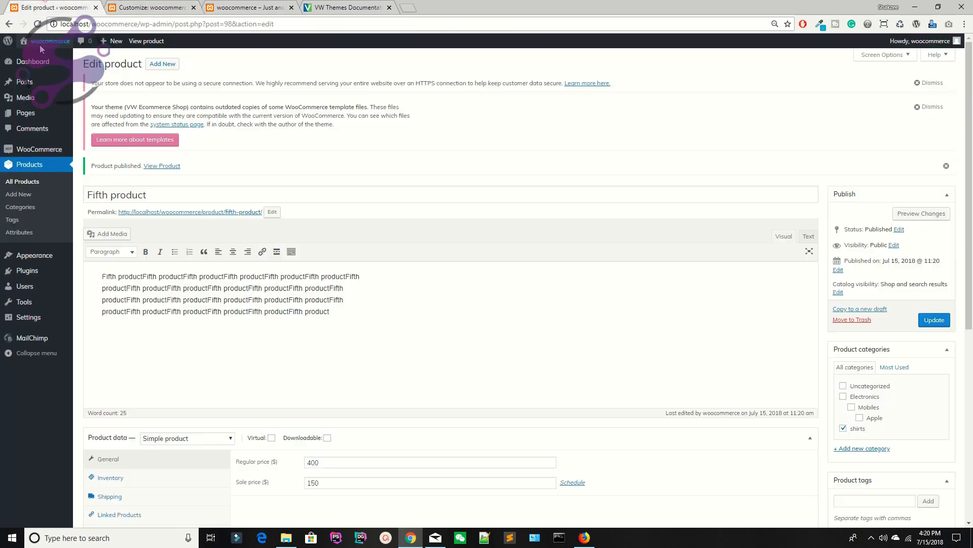
Change the Trending page shortcode to columns="5", update it, and reload the storefront to compare.
mouse_move(36, 113)
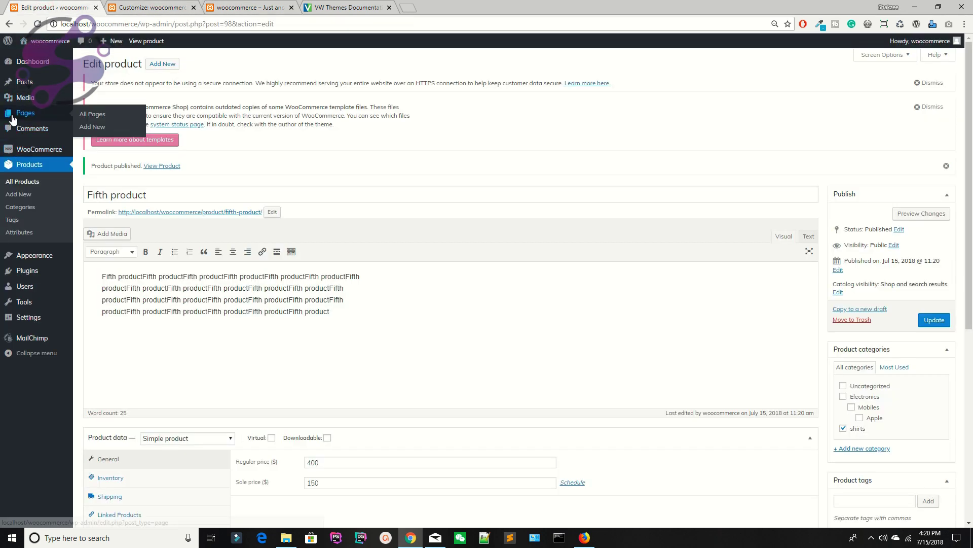
click(91, 116)
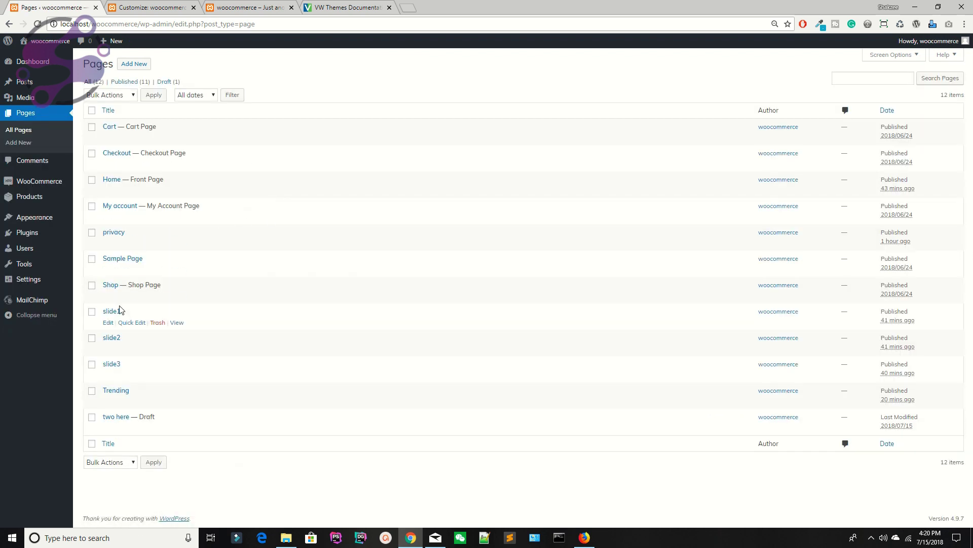
click(108, 399)
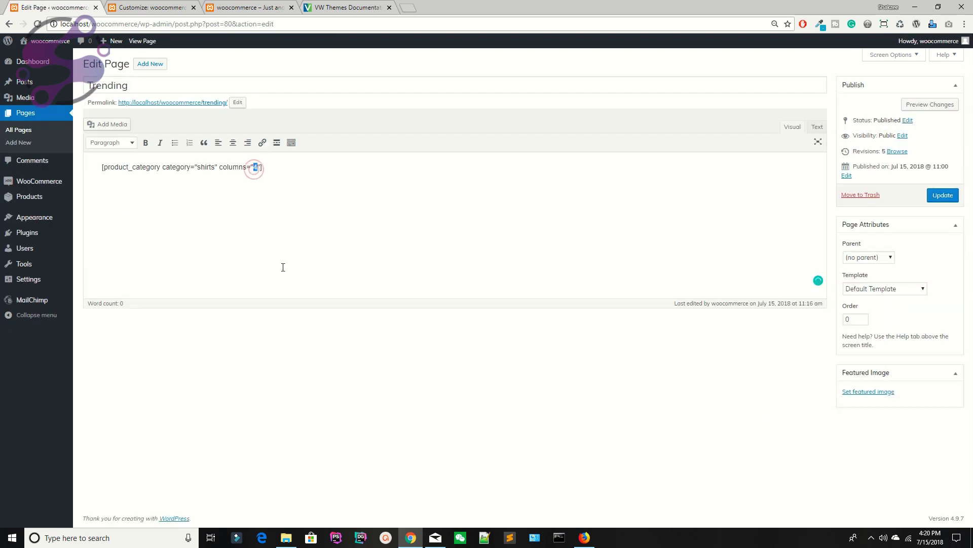
click(943, 195)
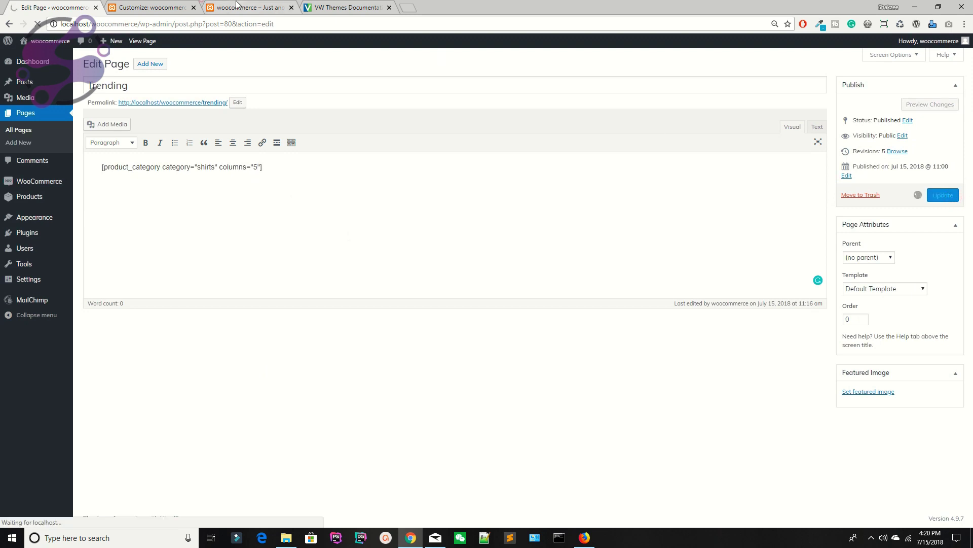
click(249, 7)
click(37, 24)
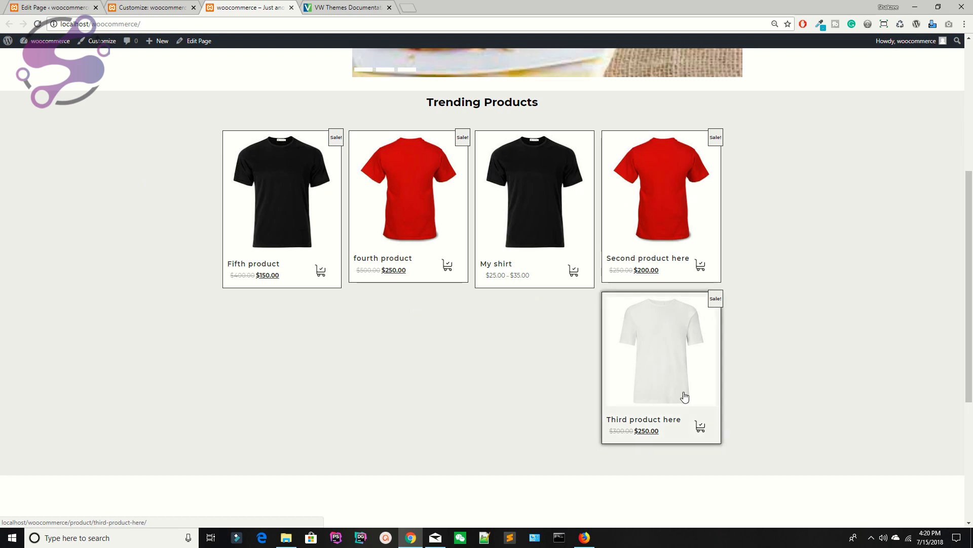
Restore the Trending page to columns="4" and reload the storefront to show four shirts per row.
click(82, 9)
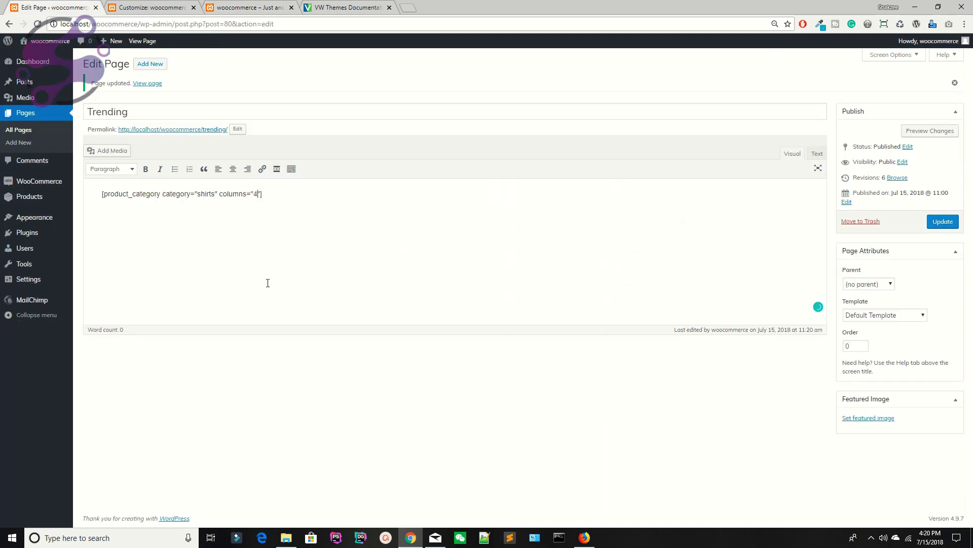
click(944, 221)
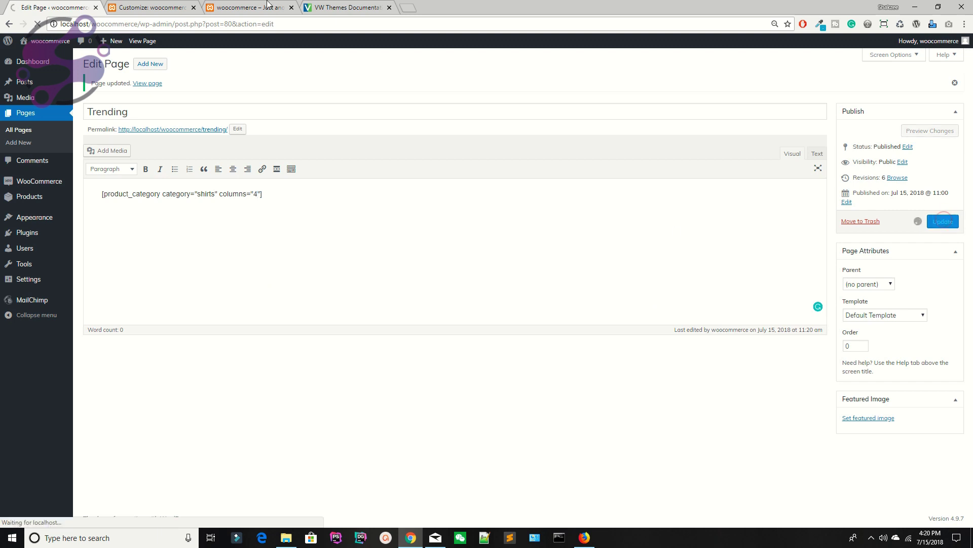
click(248, 7)
click(37, 24)
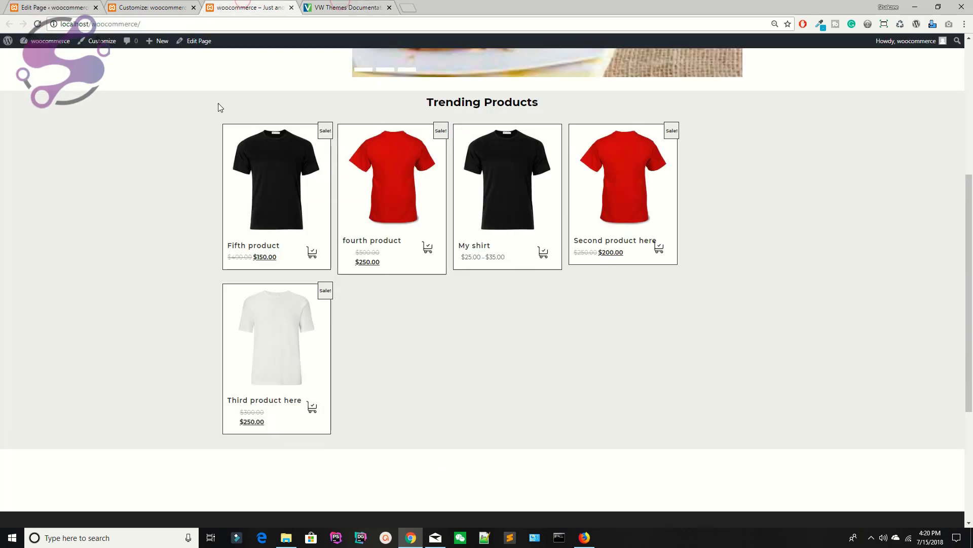
scroll(224, 105, up, 6)
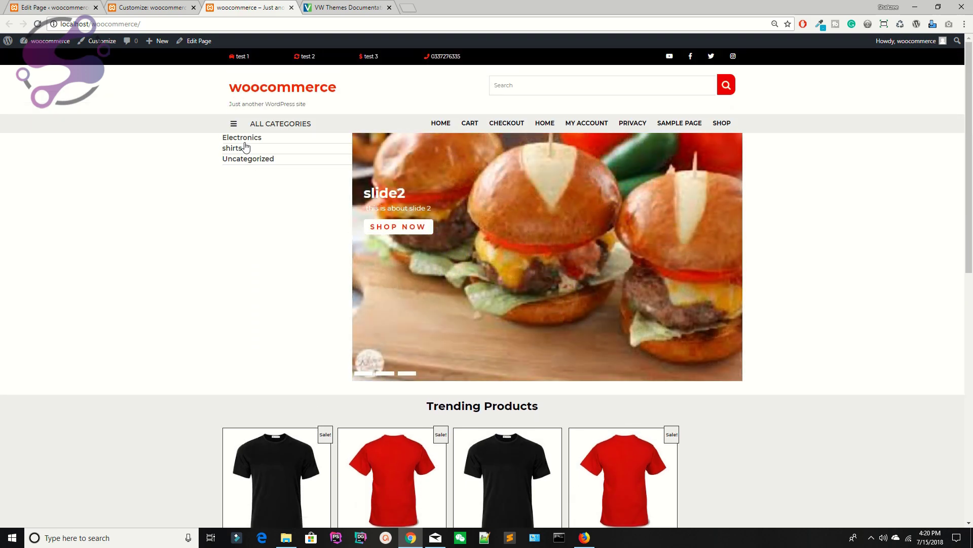
Give the shirts category the black t-shirt image as its thumbnail and update it.
key(ctrl+shift+Tab)
key(ctrl+shift+Tab)
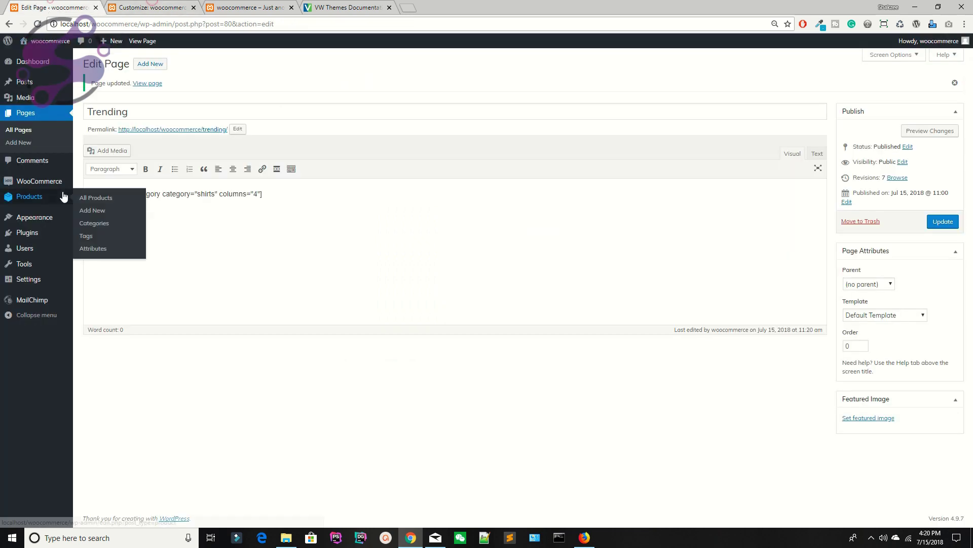
mouse_move(17, 203)
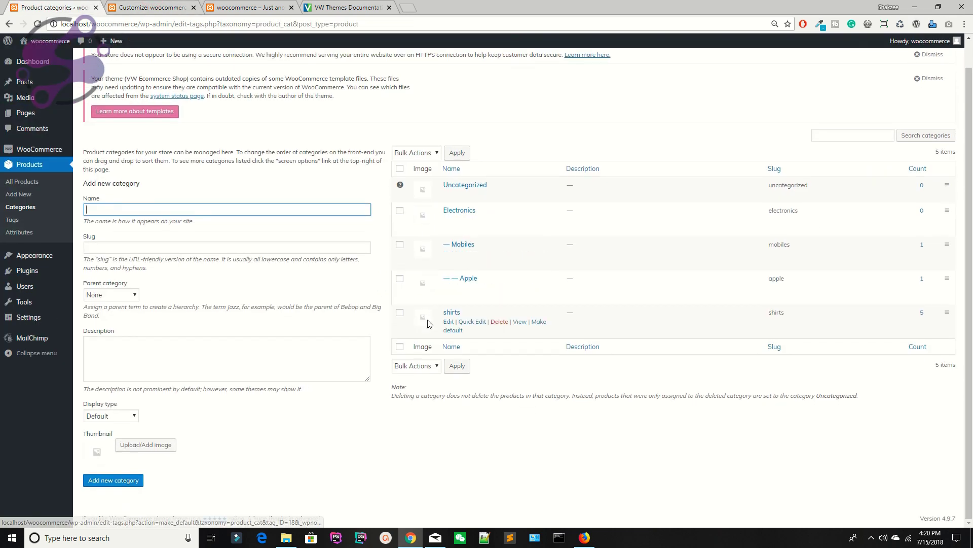
click(449, 322)
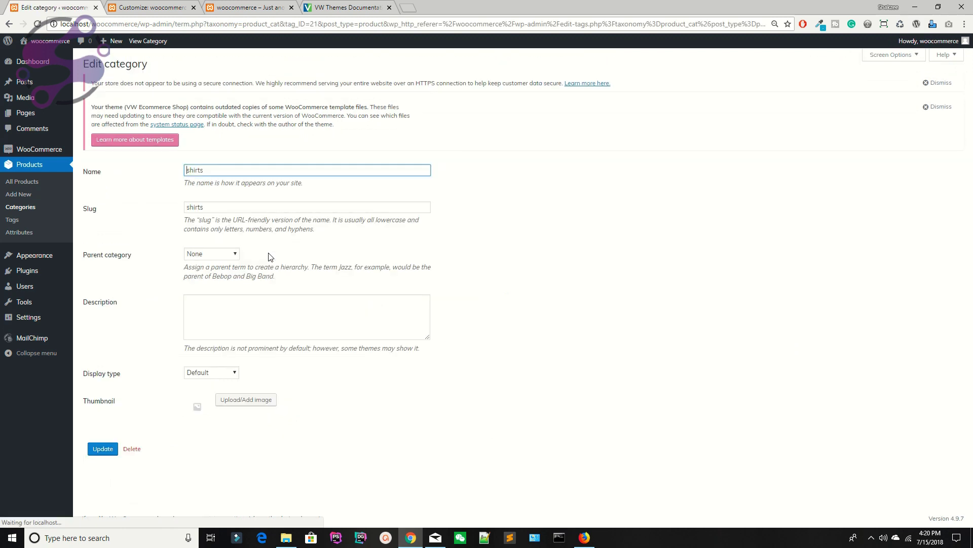
click(245, 400)
click(291, 149)
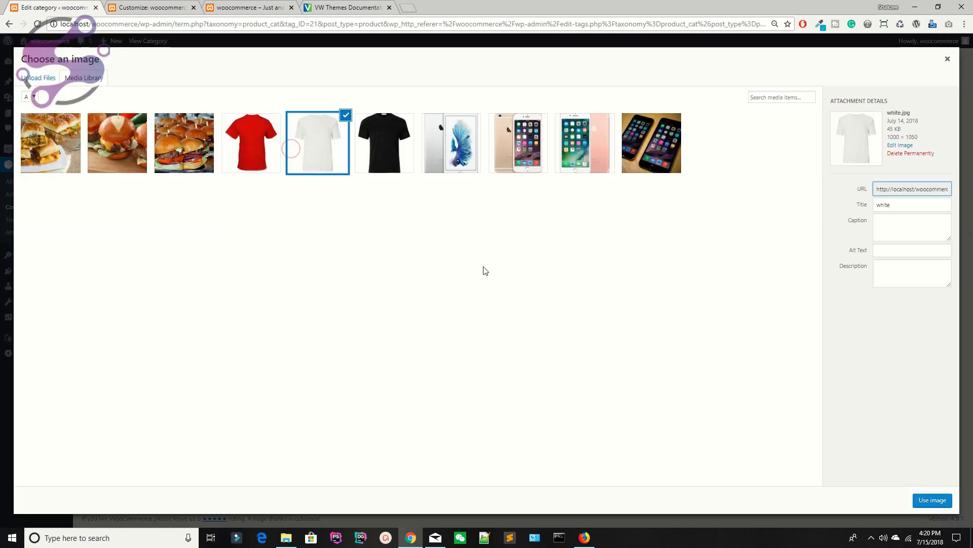
click(372, 133)
click(925, 501)
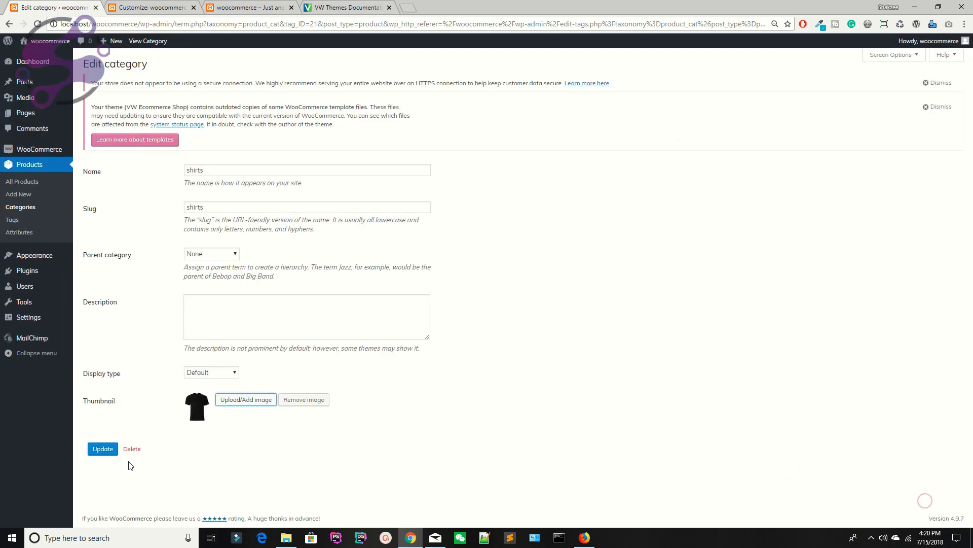
click(102, 449)
Reload the storefront to see the new shirts thumbnail, then return to the product categories list.
click(257, 9)
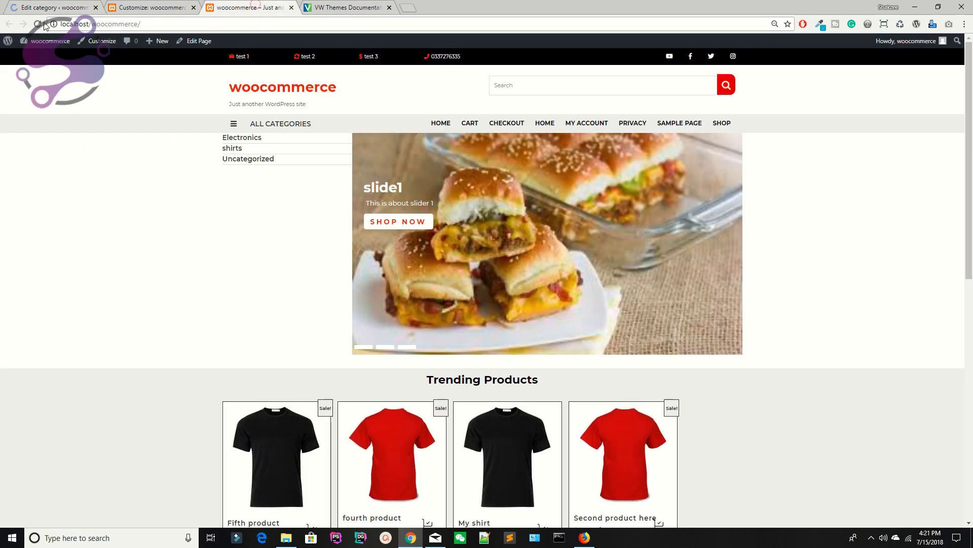
key(F5)
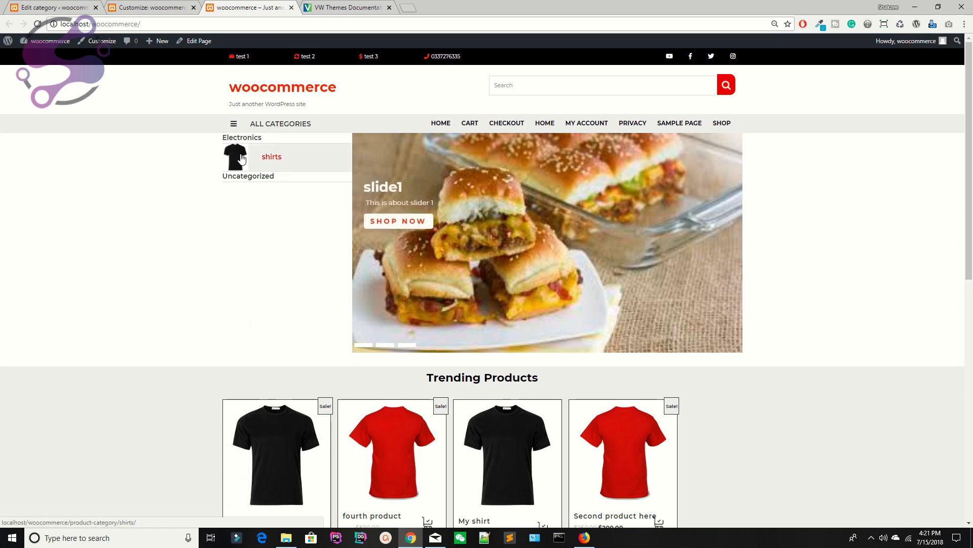
click(122, 5)
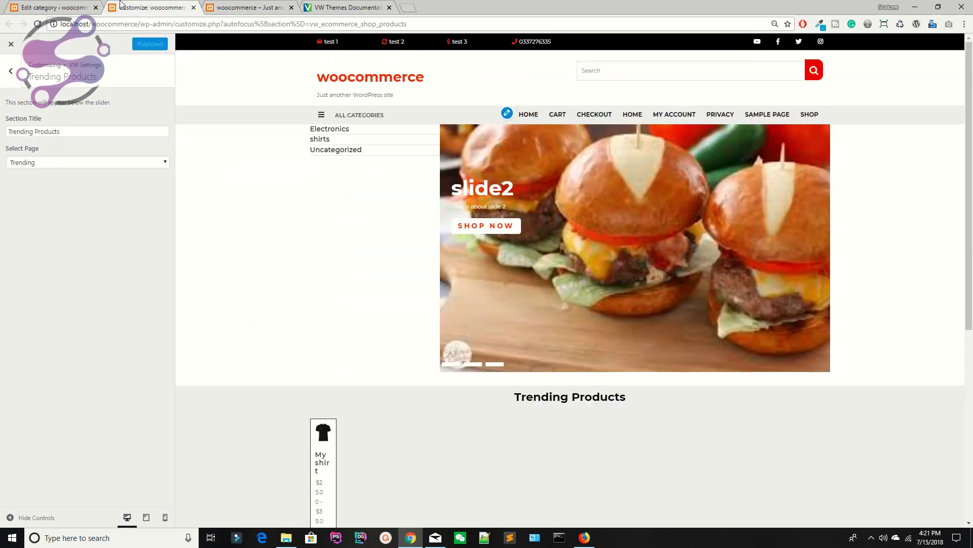
click(51, 7)
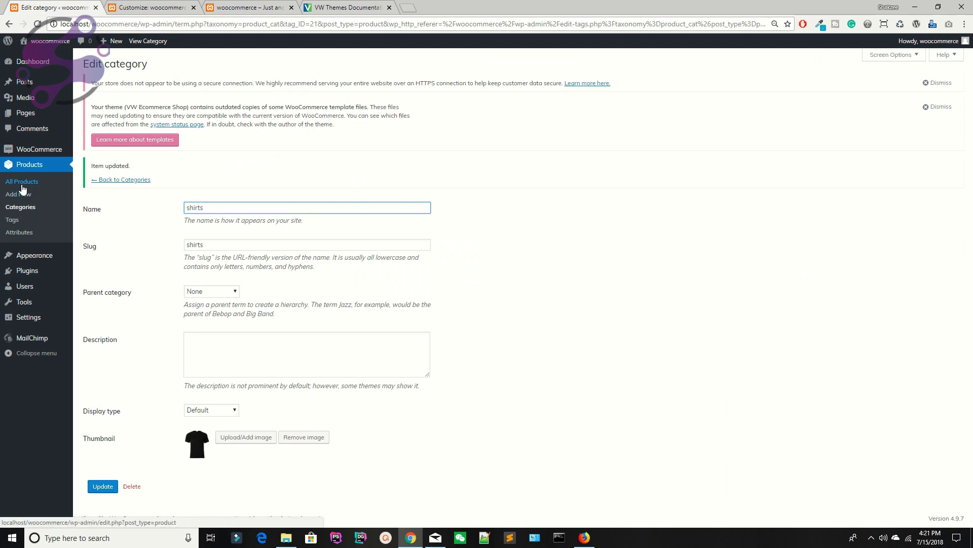
click(21, 207)
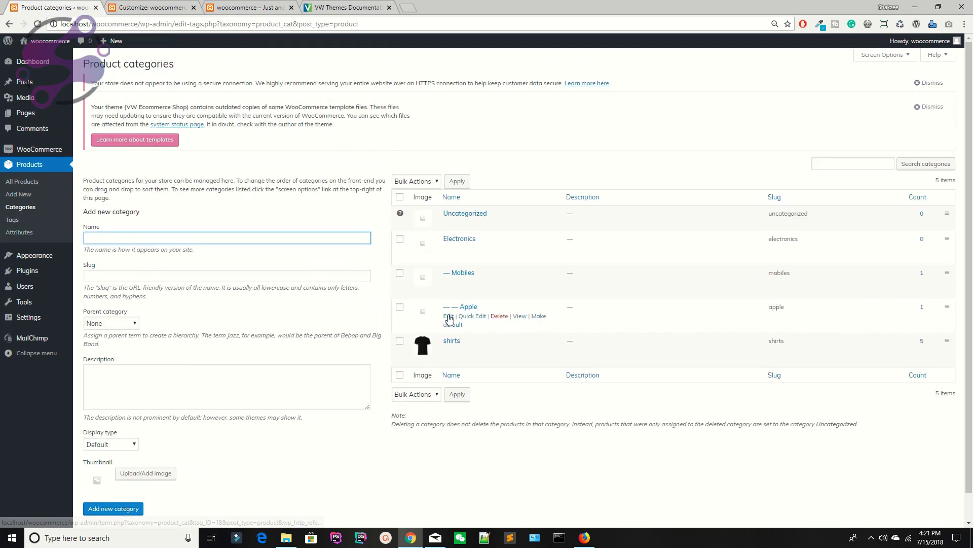
Set the gold iPhone image as the Mobiles category thumbnail and update the category.
click(448, 316)
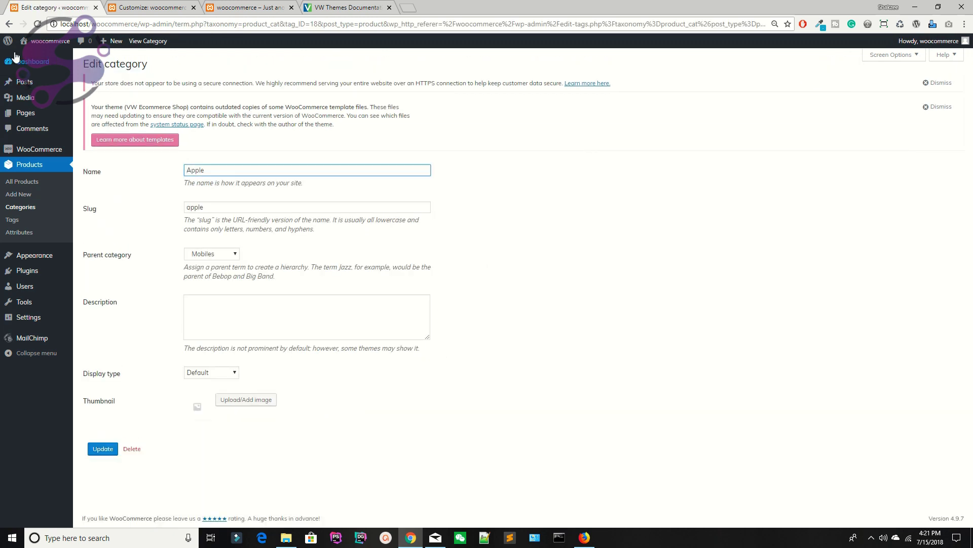
key(alt+Left)
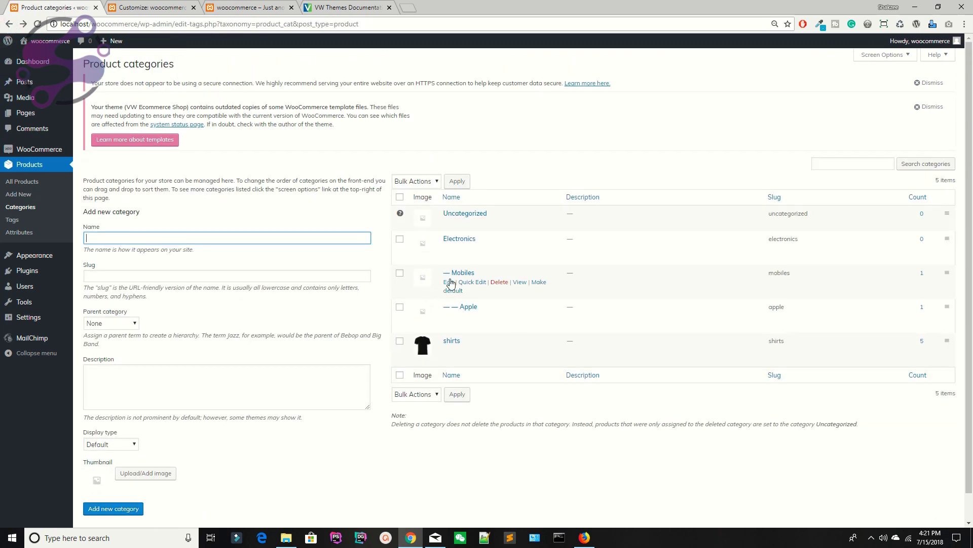
click(449, 282)
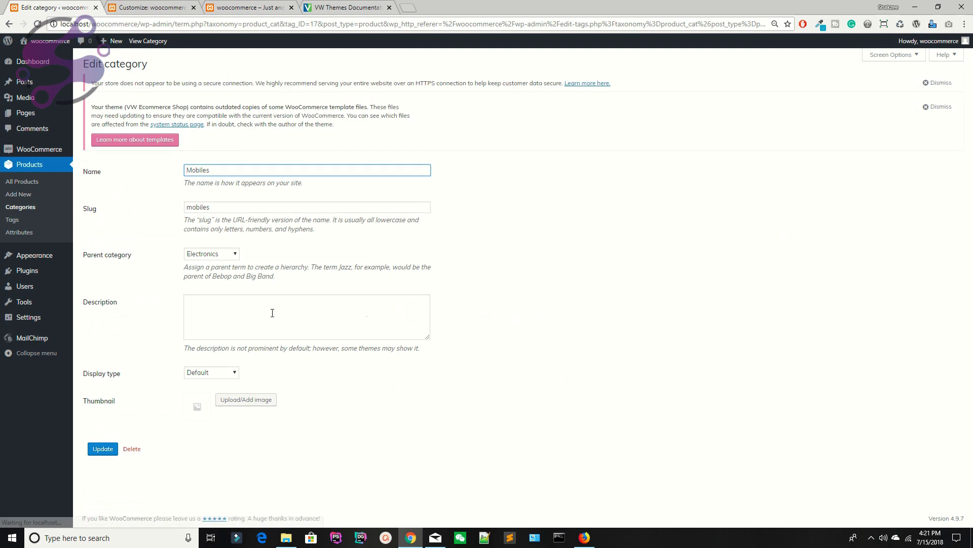
click(241, 403)
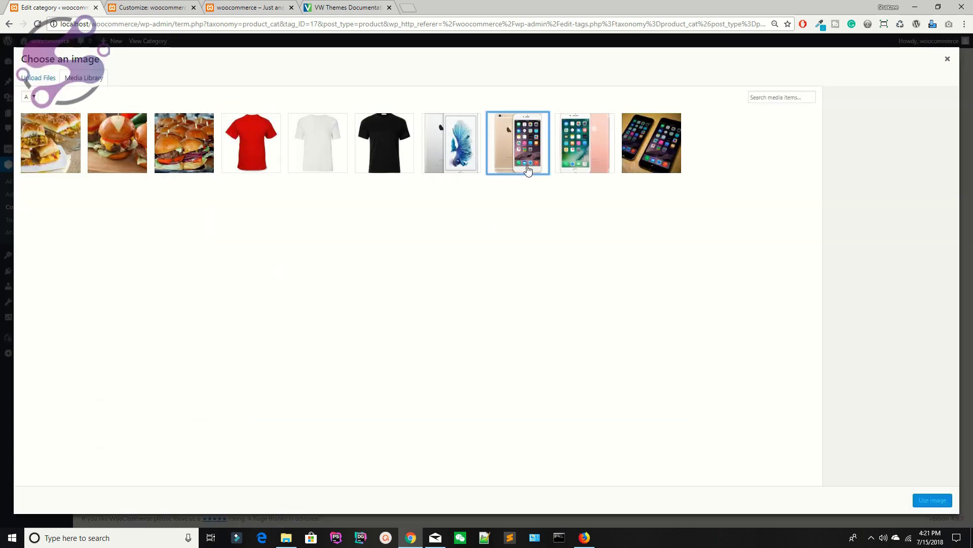
click(528, 169)
click(931, 501)
click(101, 448)
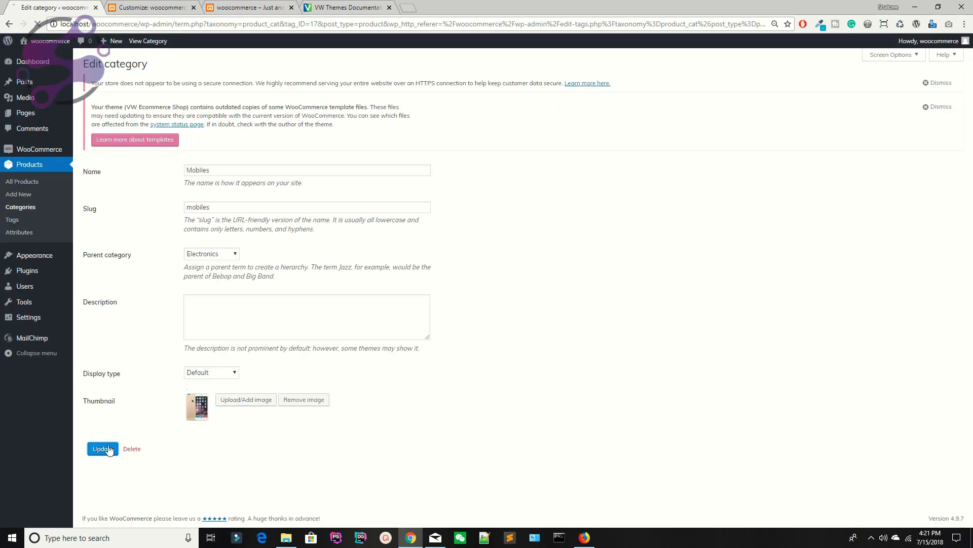
Check the storefront home page for the new Mobiles category thumbnail.
key(ctrl+3)
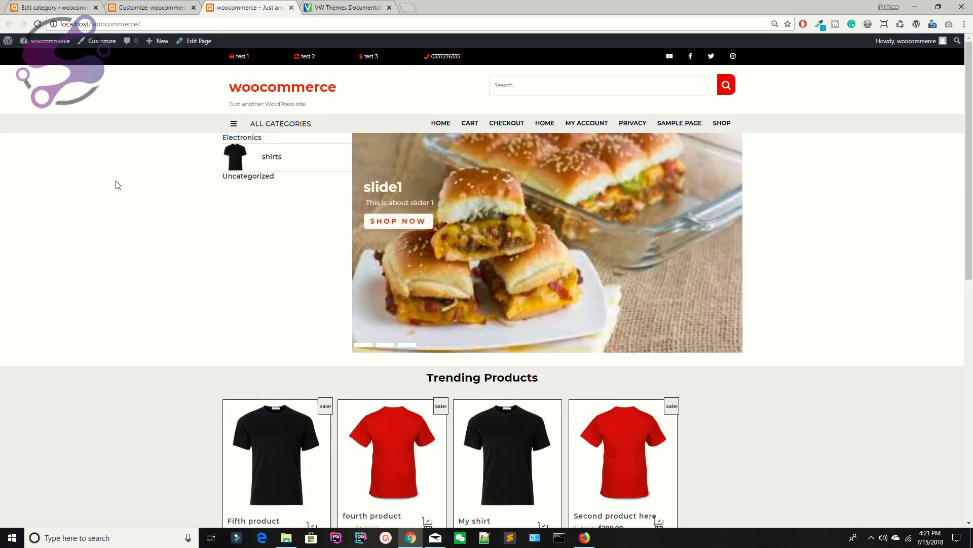
key(ctrl+1)
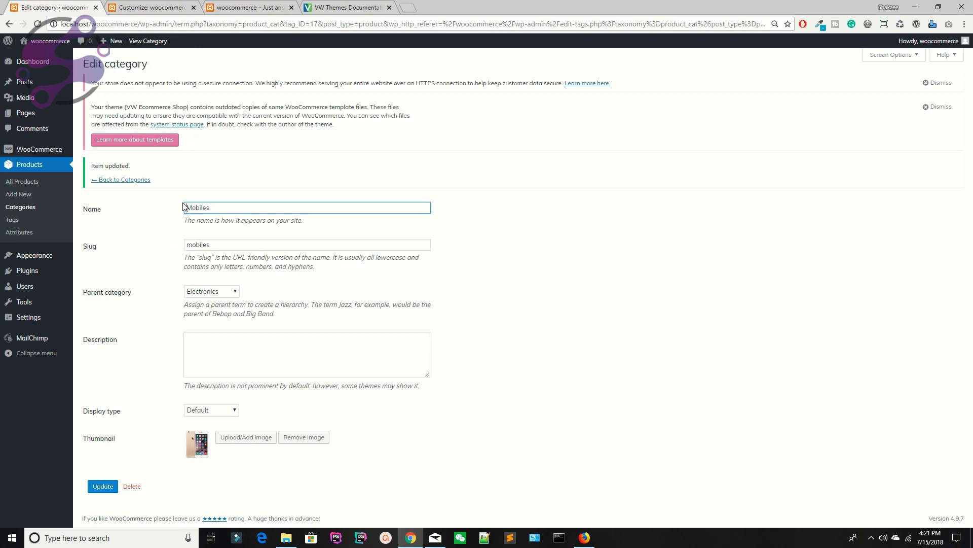
key(ctrl+4)
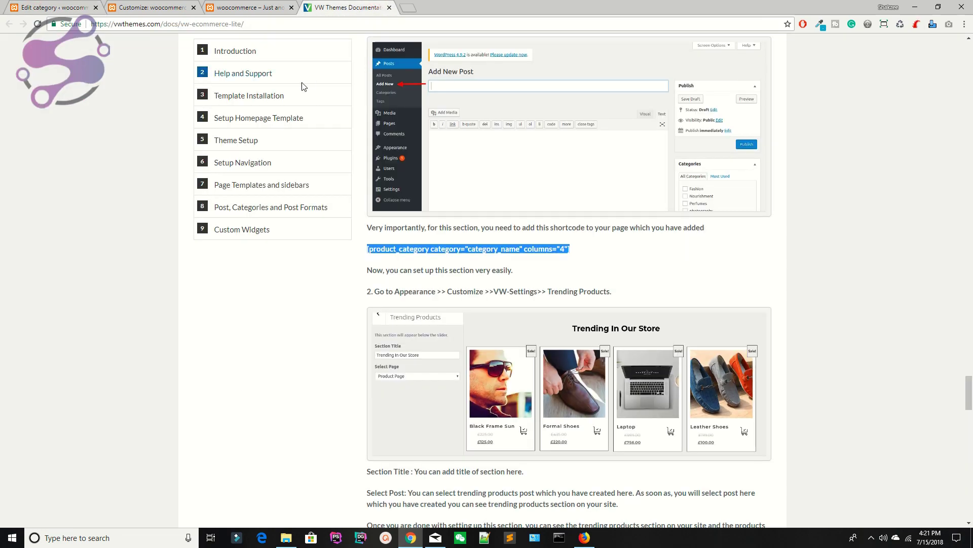
scroll(301, 86, up, 20)
key(ctrl+3)
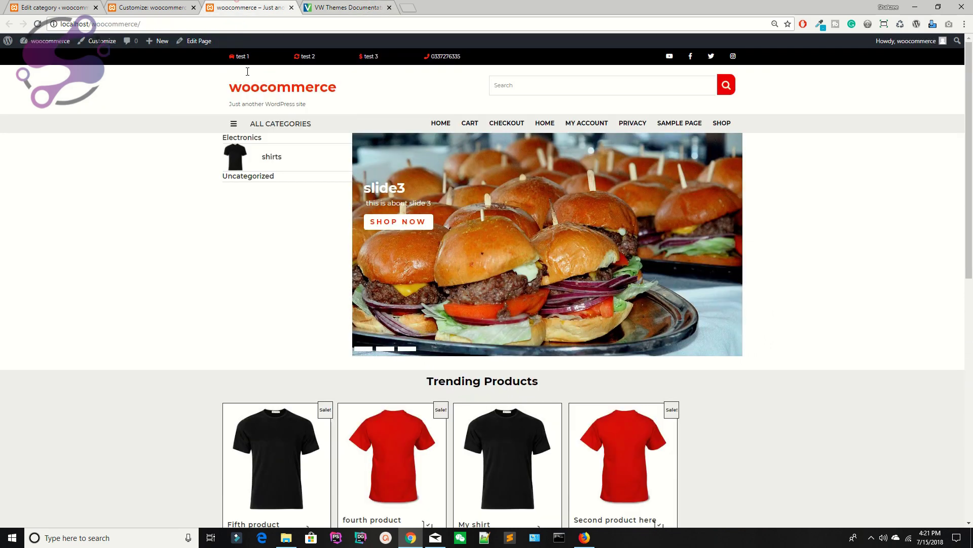
scroll(274, 126, down, 5)
scroll(381, 128, up, 5)
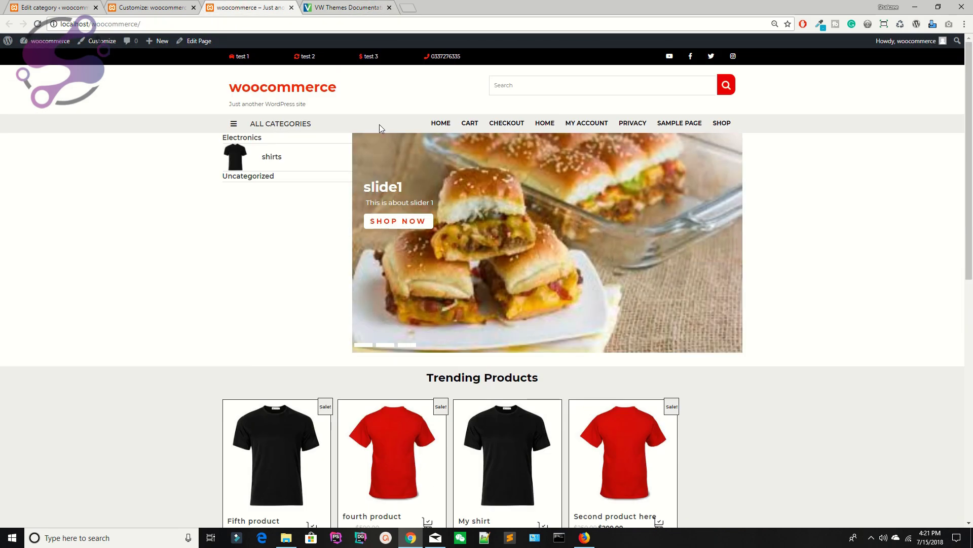
click(440, 123)
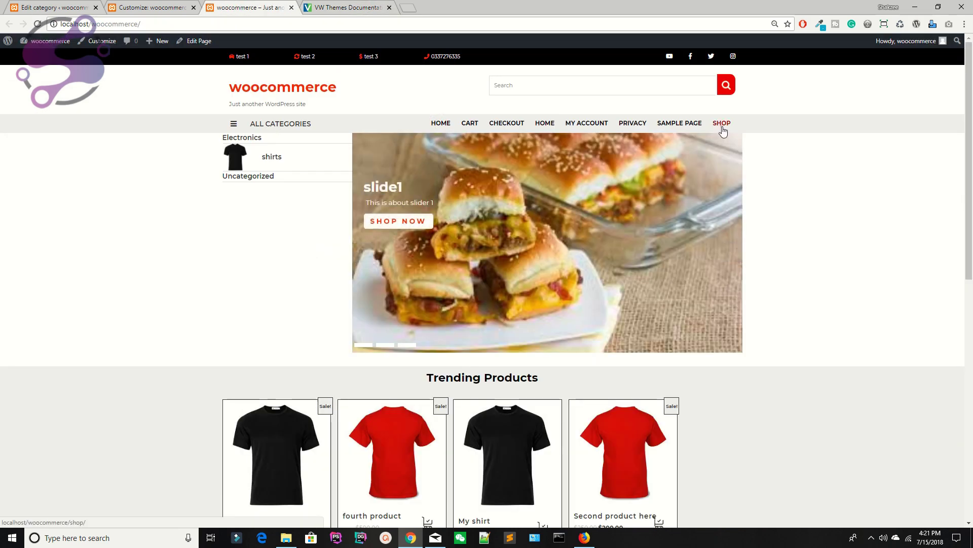
Browse the Shop page and its sidebar widgets such as Archives, then return to the category editor.
click(721, 123)
scroll(321, 201, down, 4)
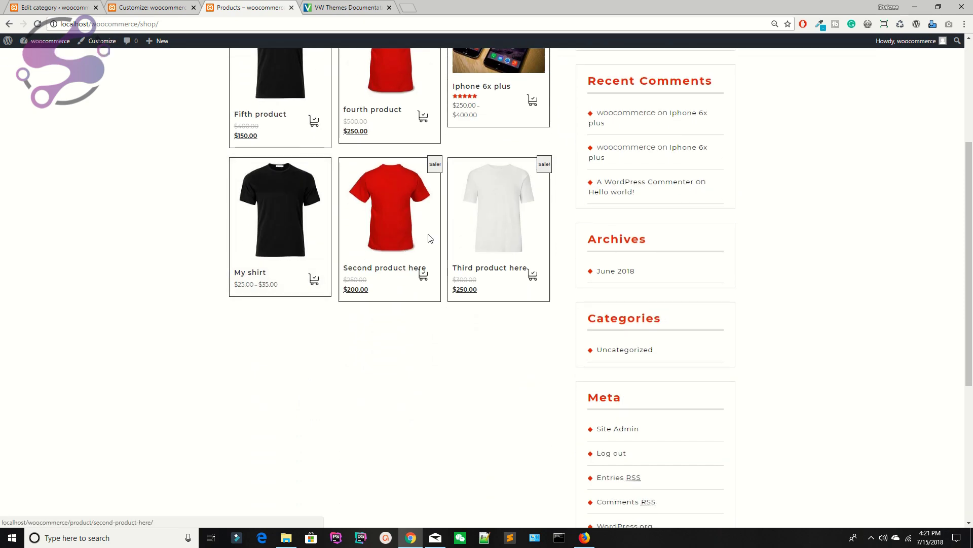
scroll(504, 282, up, 4)
scroll(626, 301, down, 4)
drag(597, 256, 730, 261)
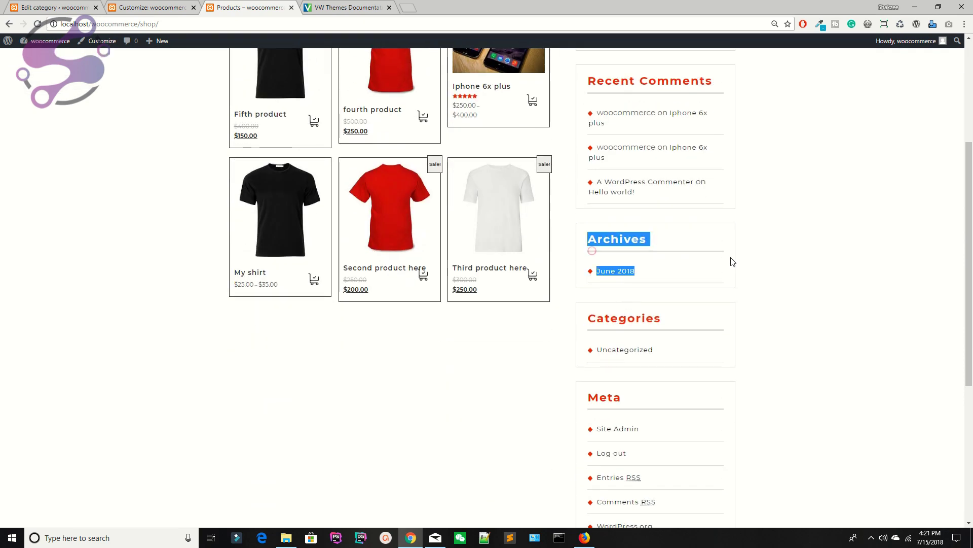
click(730, 259)
scroll(730, 256, up, 4)
scroll(627, 219, up, 1)
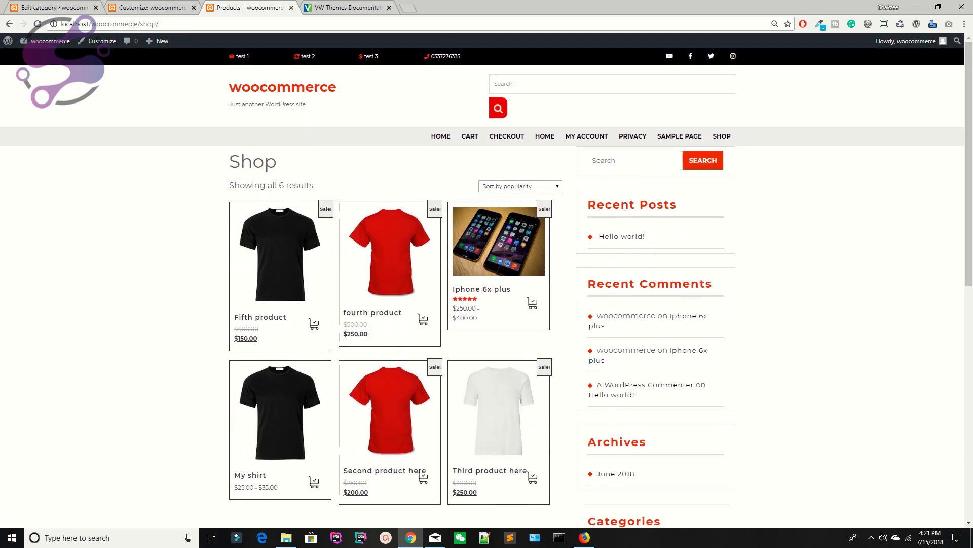
scroll(633, 262, down, 9)
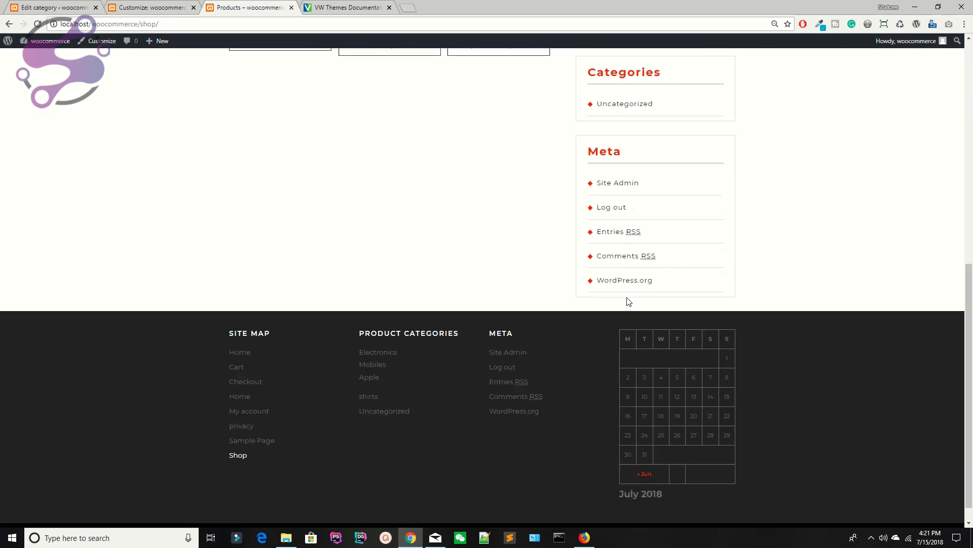
scroll(604, 251, up, 5)
click(53, 7)
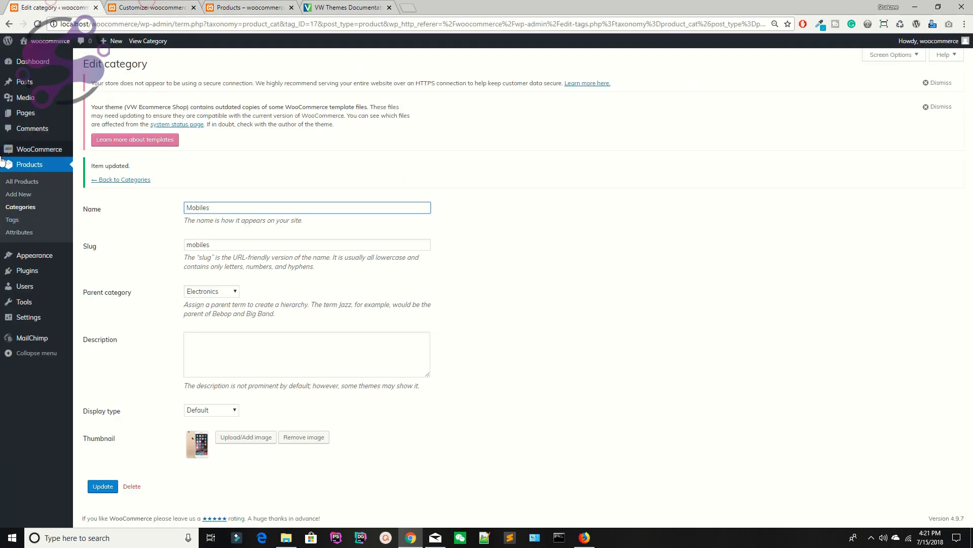
Open the Widgets screen and expand the Blog Sidebar, Page Sidebar and Sidebar 3 areas.
mouse_move(31, 255)
click(85, 281)
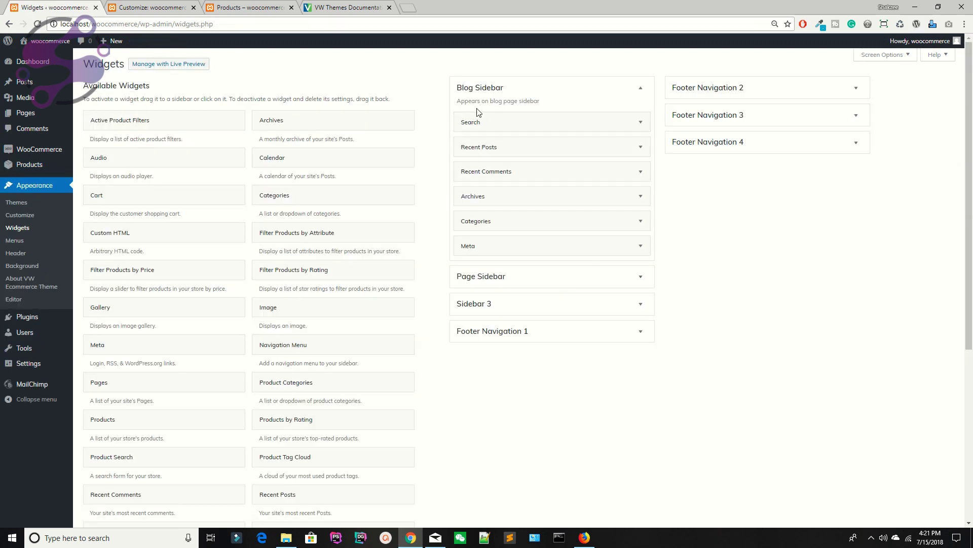
click(575, 87)
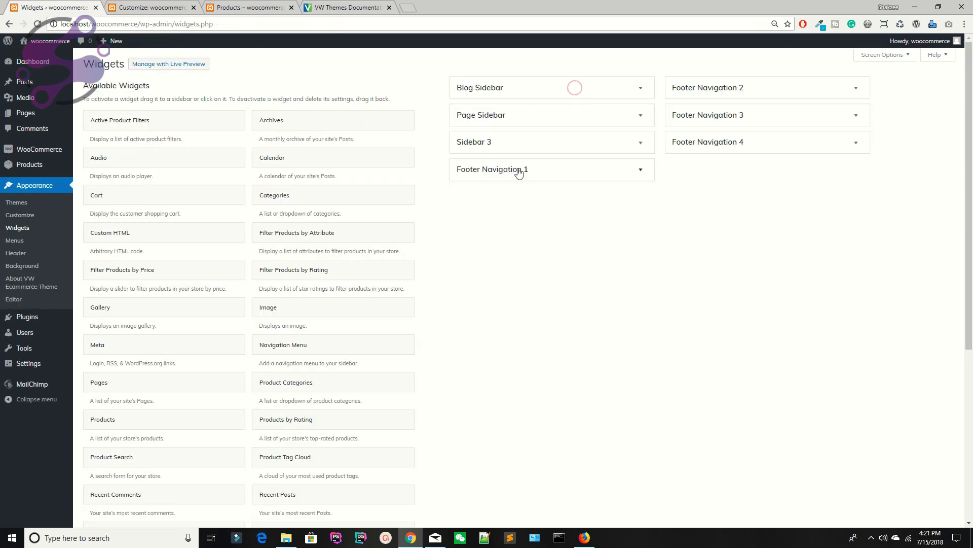
click(514, 151)
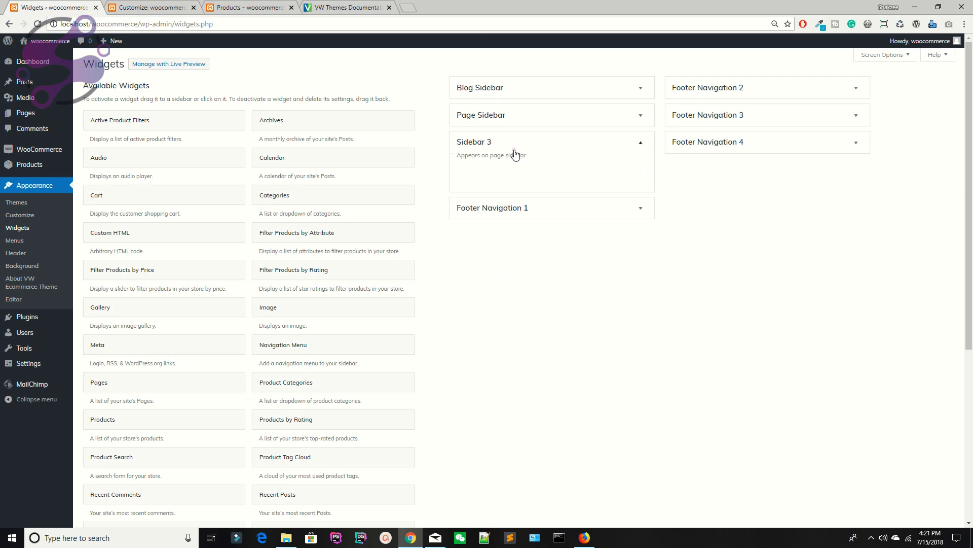
click(501, 125)
click(560, 97)
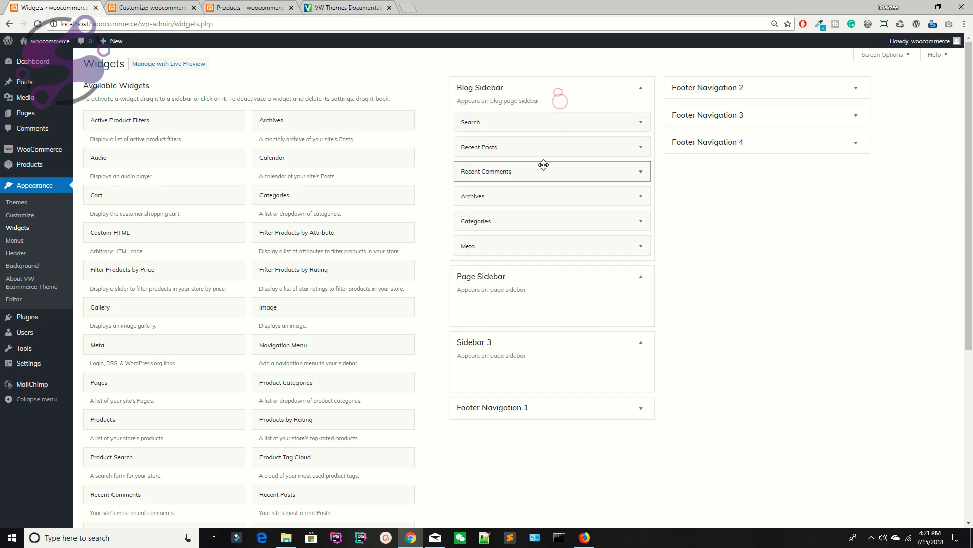
Drag the Search and Recent Posts widgets out of the Blog Sidebar, reloading the shop page to confirm.
drag(538, 124, 370, 123)
click(233, 7)
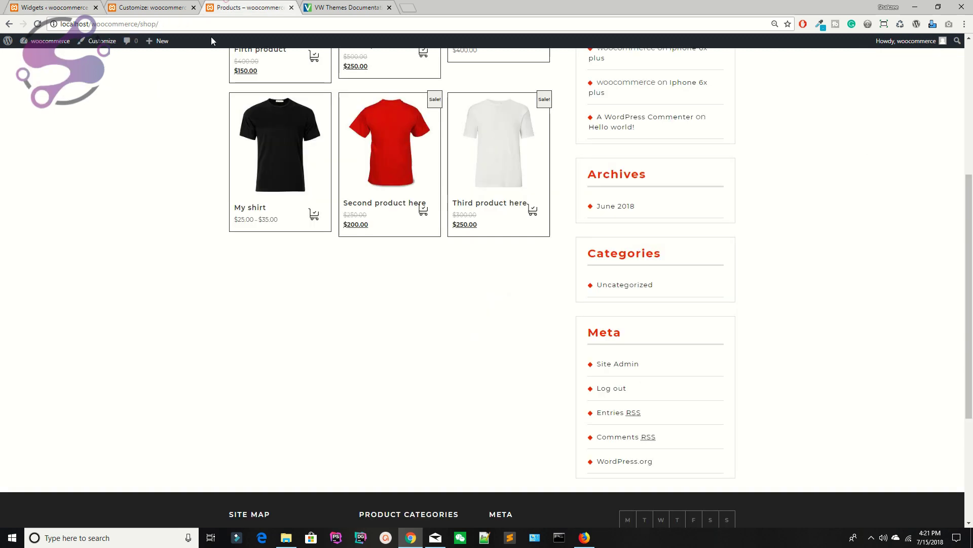
click(36, 24)
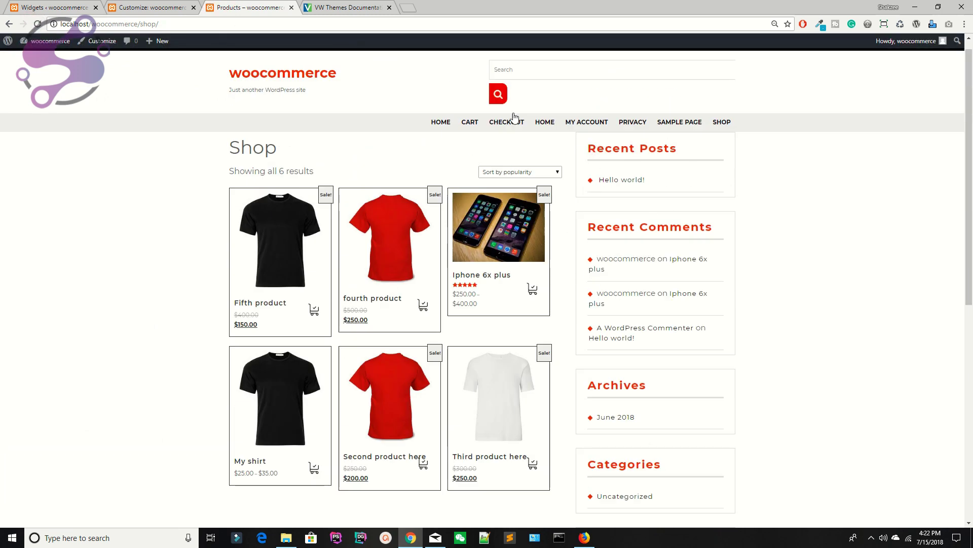
click(53, 7)
drag(501, 136, 370, 114)
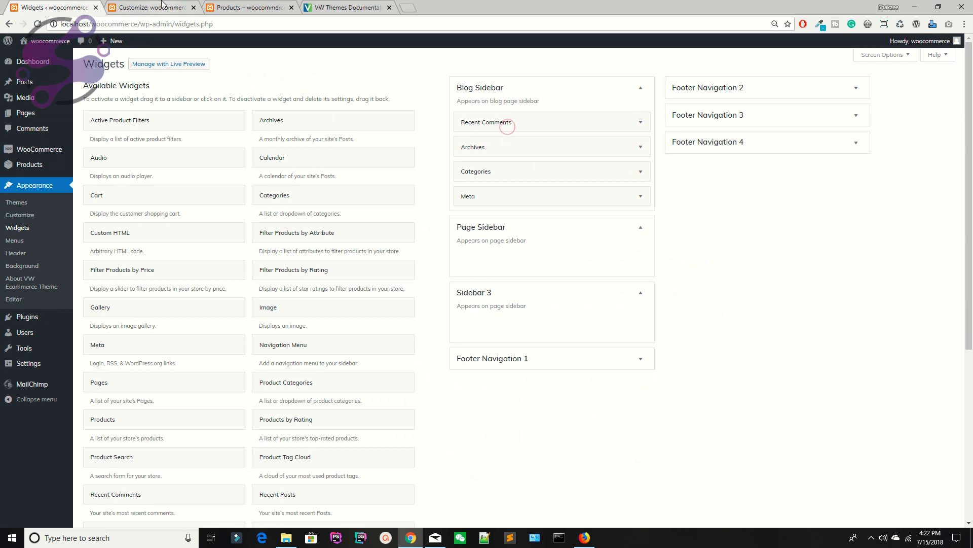
click(249, 7)
click(38, 24)
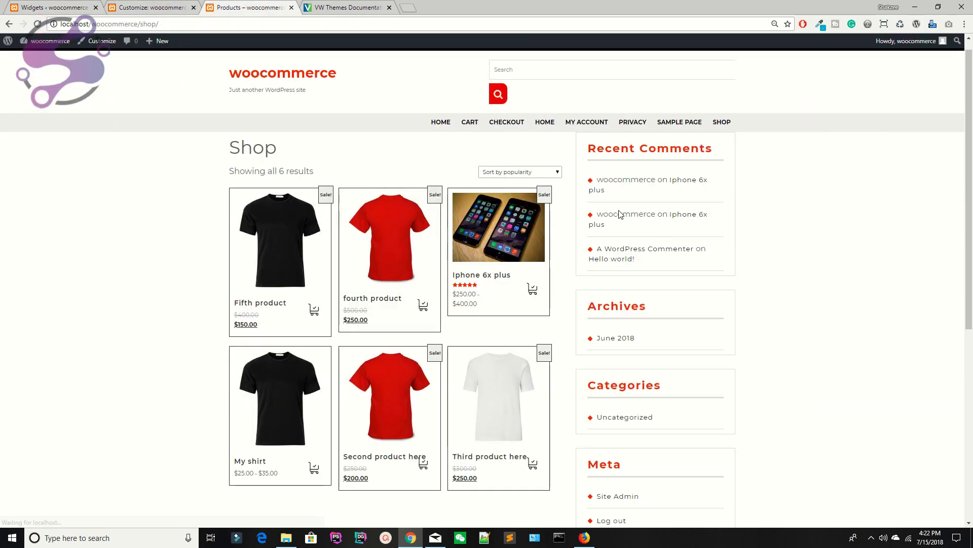
key(ctrl+shift+Tab)
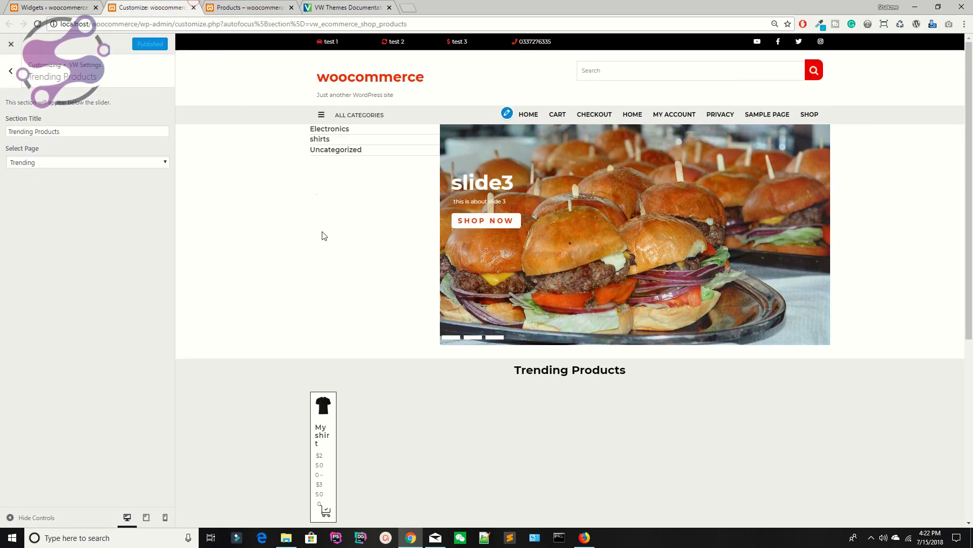
key(ctrl+shift+Tab)
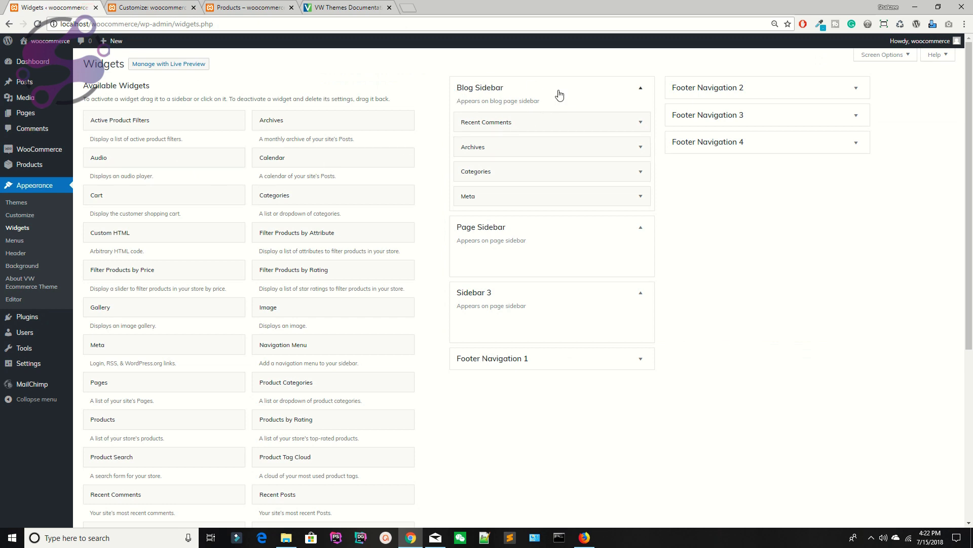
Collapse the Blog Sidebar, Page Sidebar and Sidebar 3 panels.
click(578, 91)
click(580, 117)
click(537, 152)
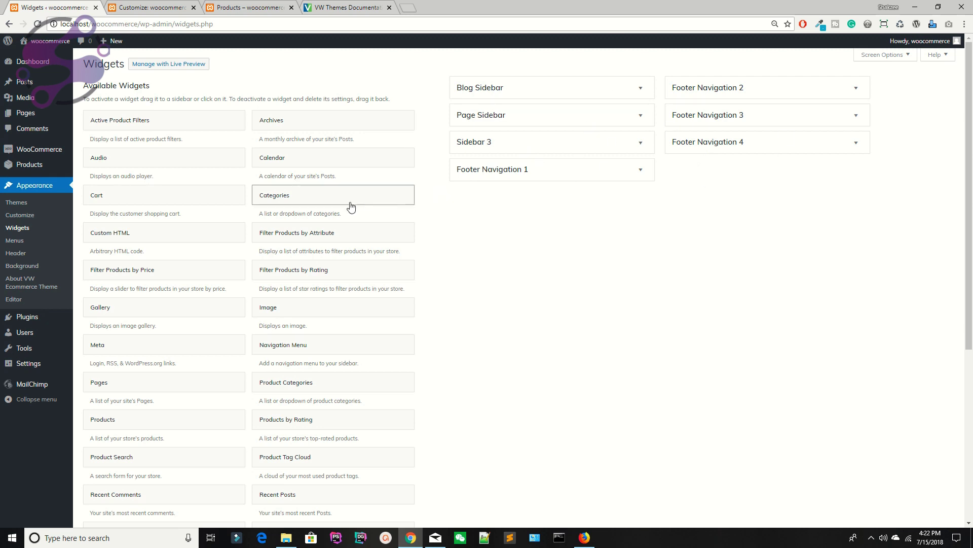
mouse_move(269, 130)
mouse_down()
mouse_move(336, 123)
mouse_move(272, 128)
mouse_up()
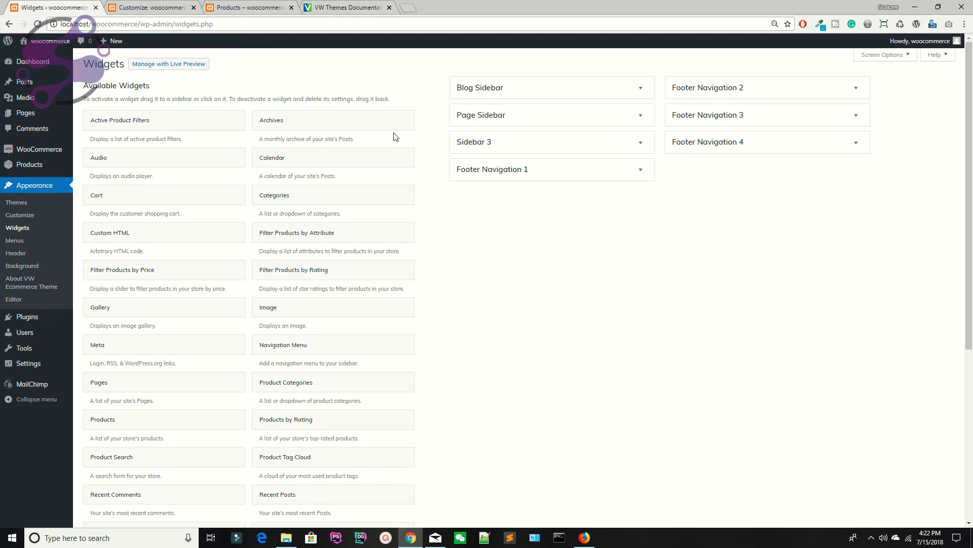
Open the Iphone 6x plus product page from the shop and view its silver gallery image.
key(ctrl+Tab)
key(ctrl+Tab)
key(ctrl+Tab)
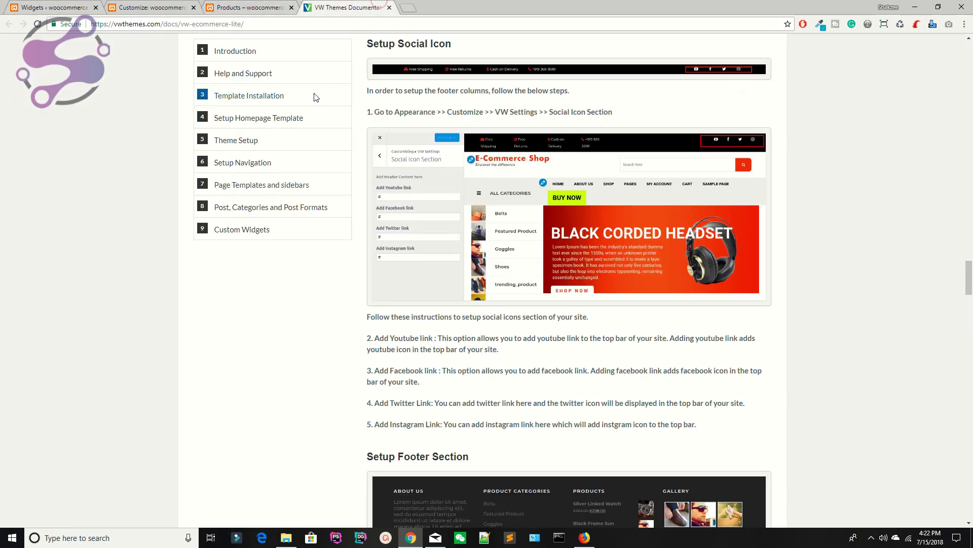
scroll(315, 96, up, 8)
key(ctrl+shift+Tab)
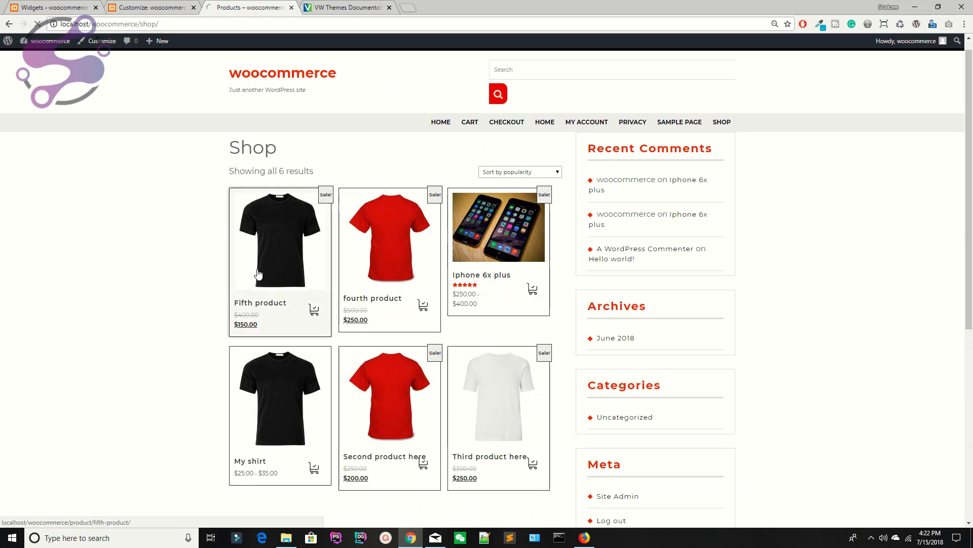
click(479, 248)
scroll(327, 228, down, 3)
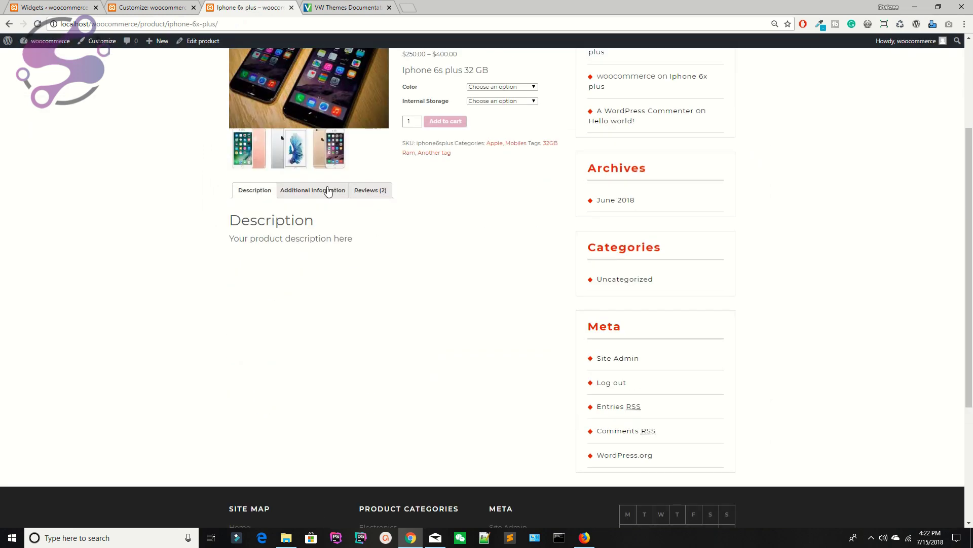
click(290, 159)
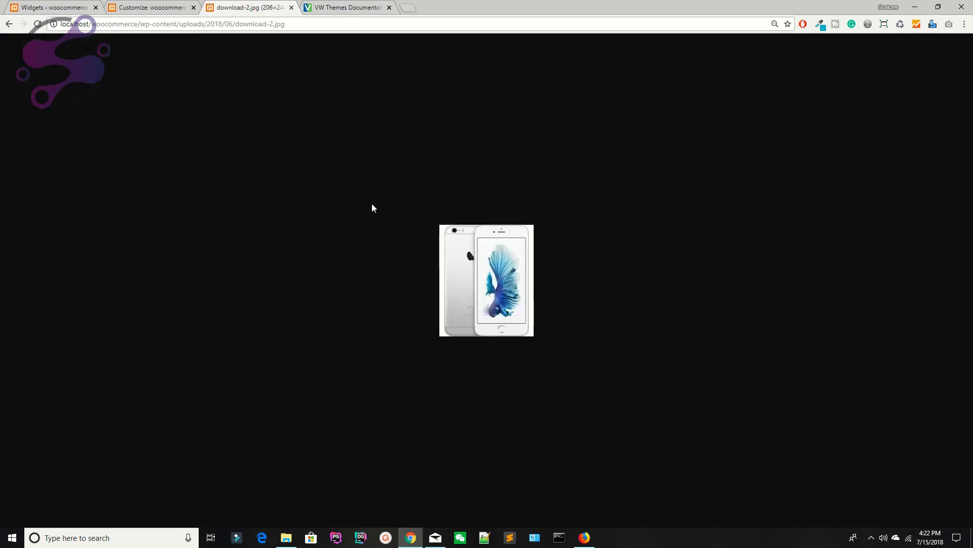
click(10, 24)
scroll(326, 211, up, 2)
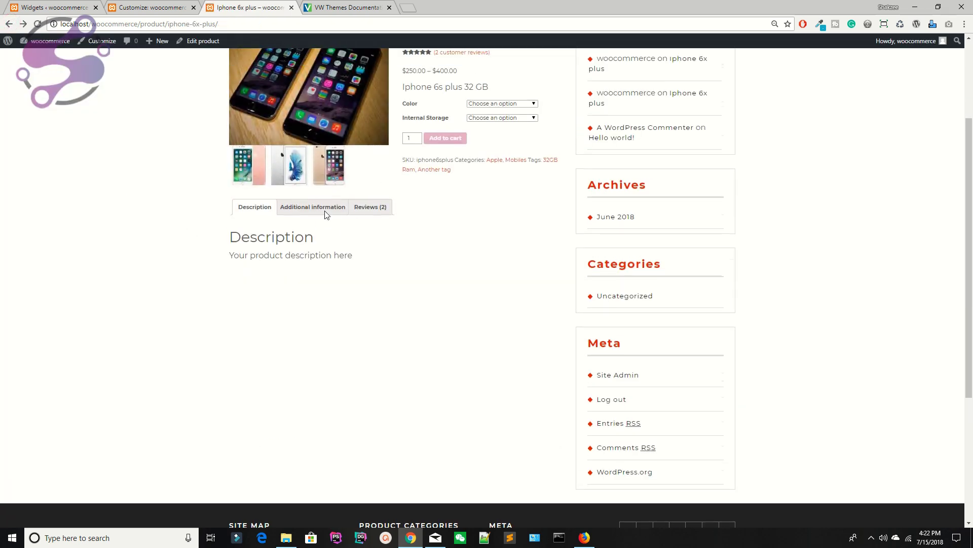
Choose gold colour and 64GB storage, then add the $350 phone to the cart.
click(513, 190)
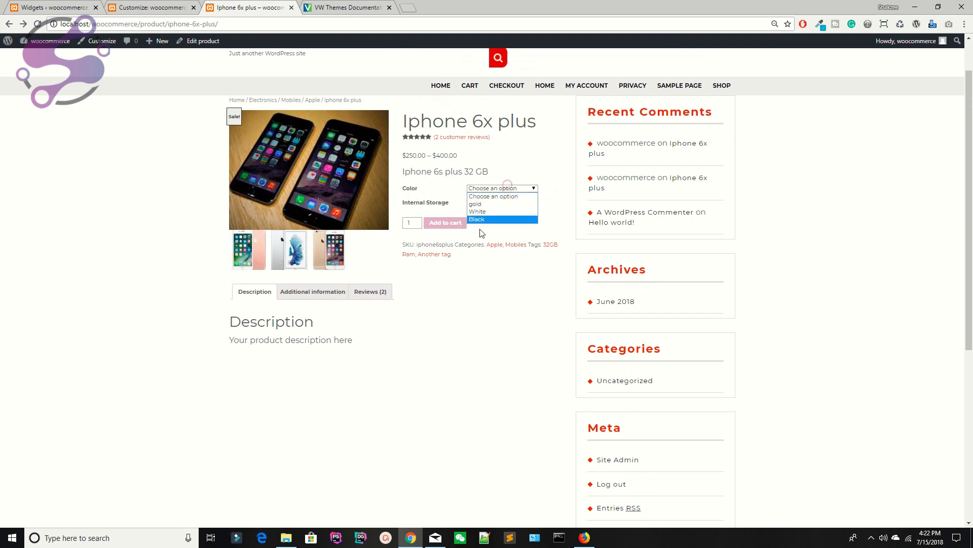
click(466, 281)
click(492, 189)
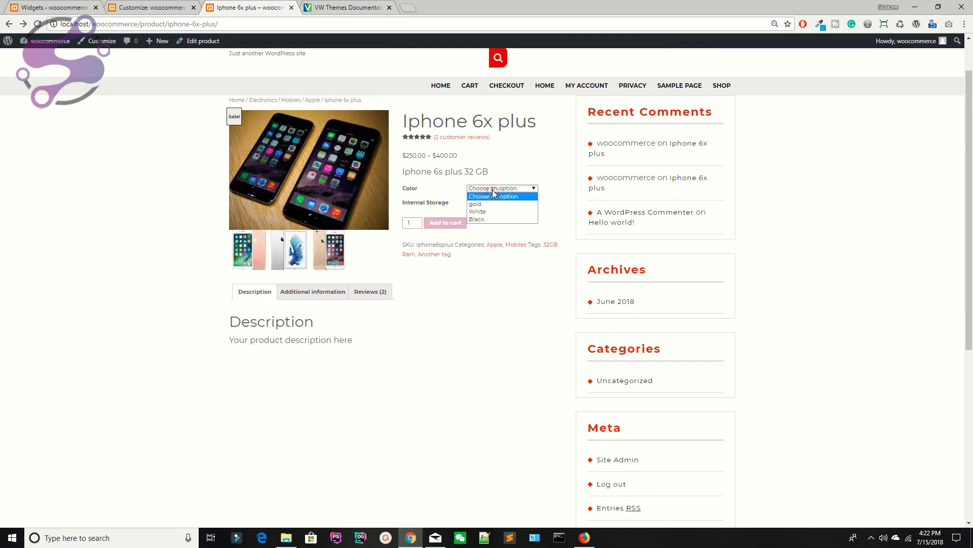
click(485, 205)
click(484, 201)
click(478, 227)
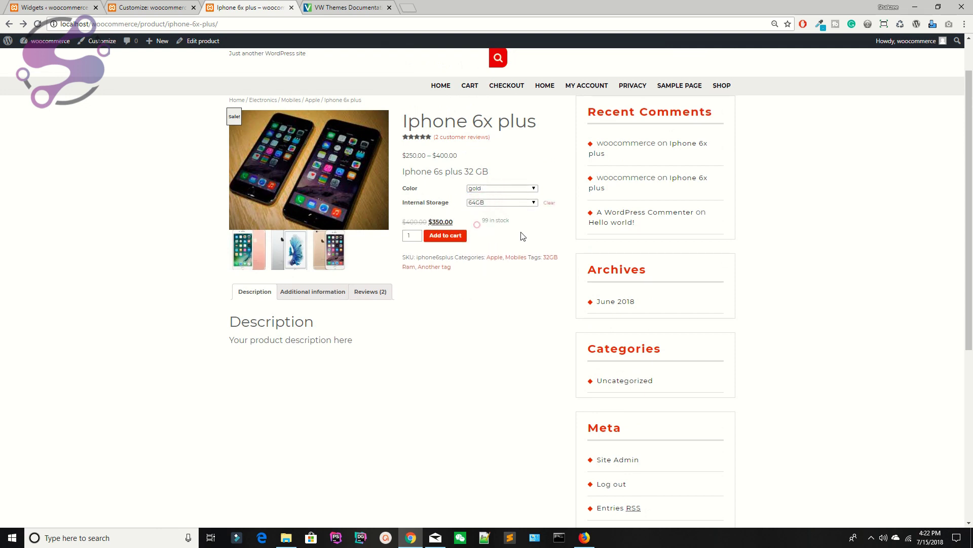
click(454, 236)
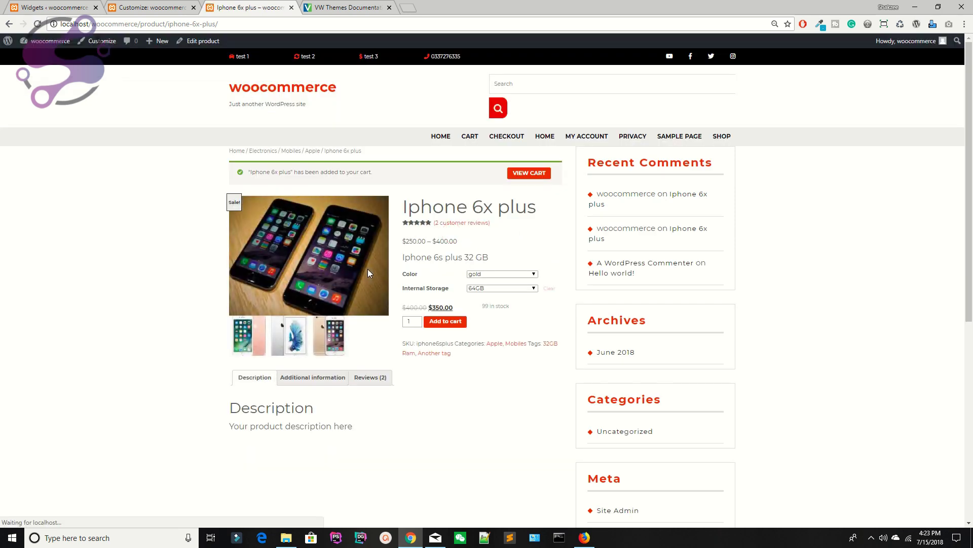
scroll(285, 265, down, 2)
scroll(550, 211, up, 2)
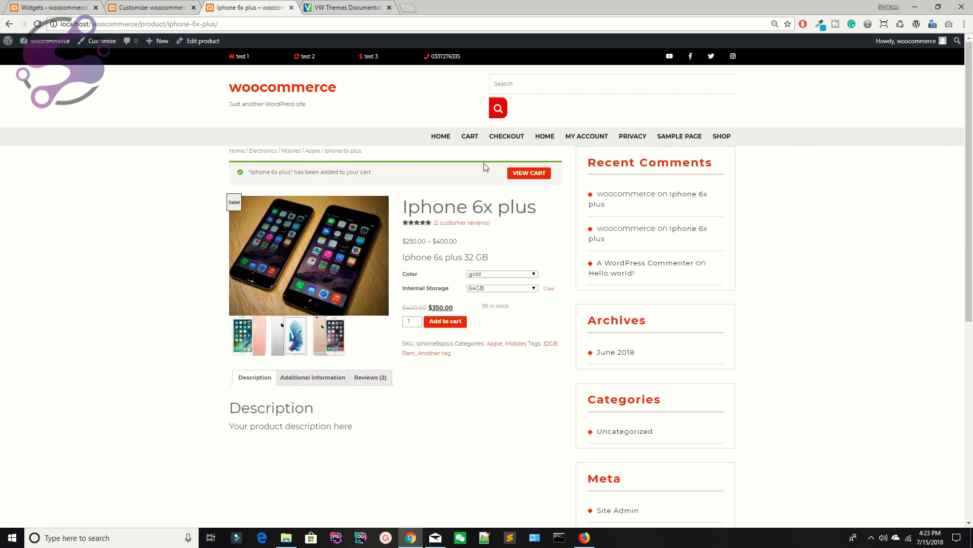
scroll(485, 169, down, 7)
scroll(482, 165, up, 2)
scroll(482, 166, down, 3)
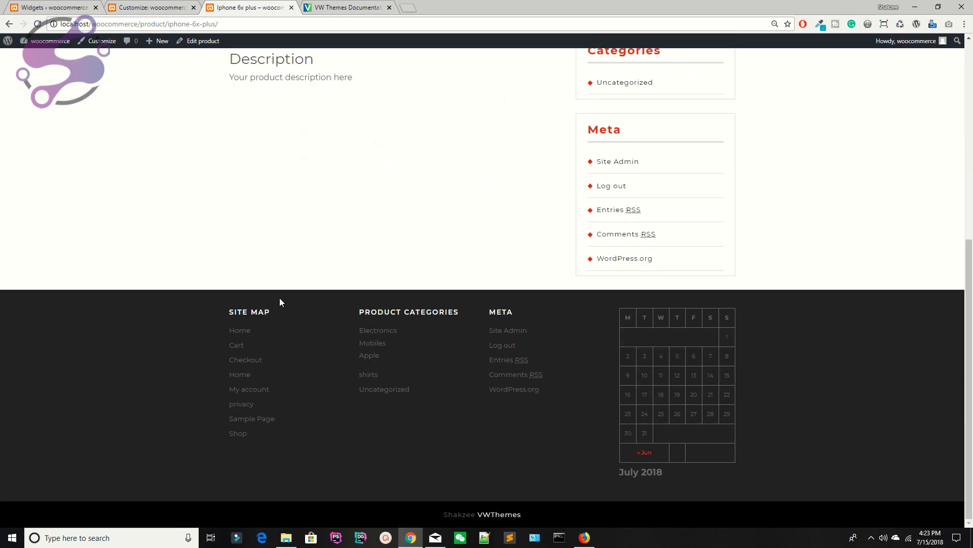
Go to the checkout page and review the $350 order summary.
click(247, 360)
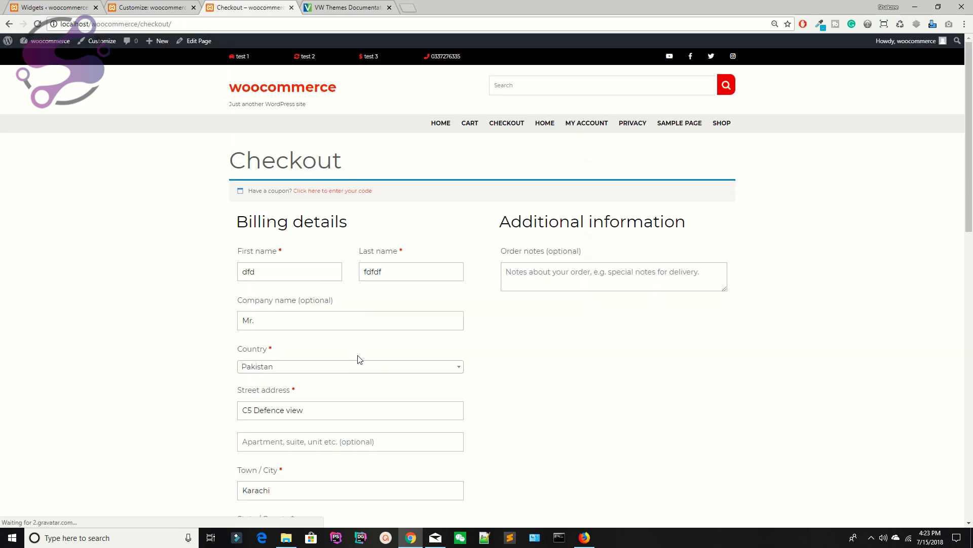
scroll(428, 310, down, 6)
scroll(427, 311, down, 8)
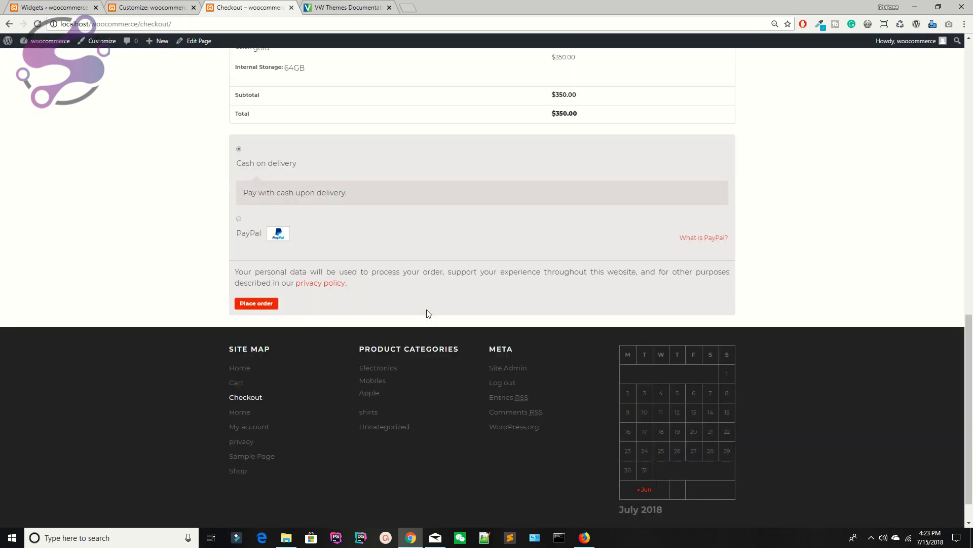
scroll(427, 310, up, 3)
drag(550, 247, 575, 247)
click(644, 246)
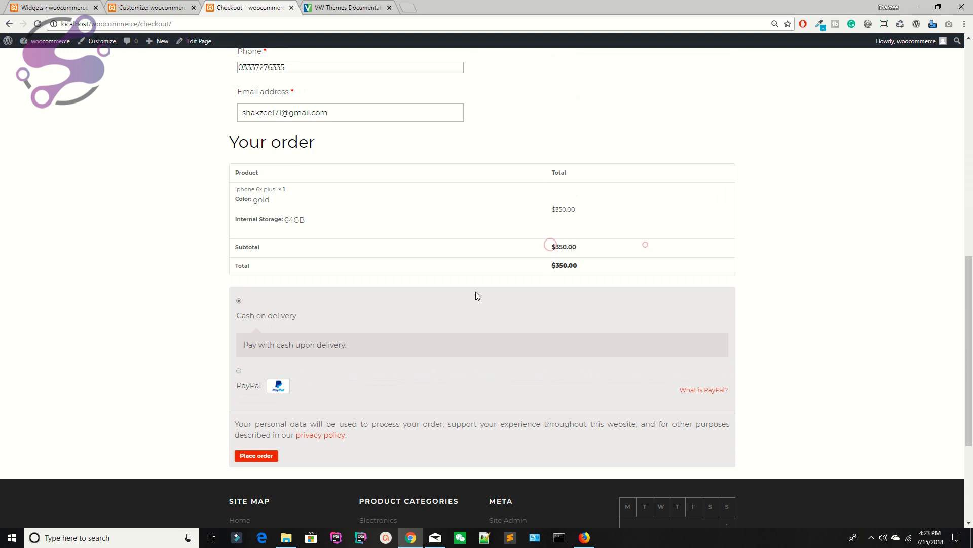
scroll(475, 291, down, 2)
Select PayPal as the payment method and submit the order to PayPal.
click(239, 269)
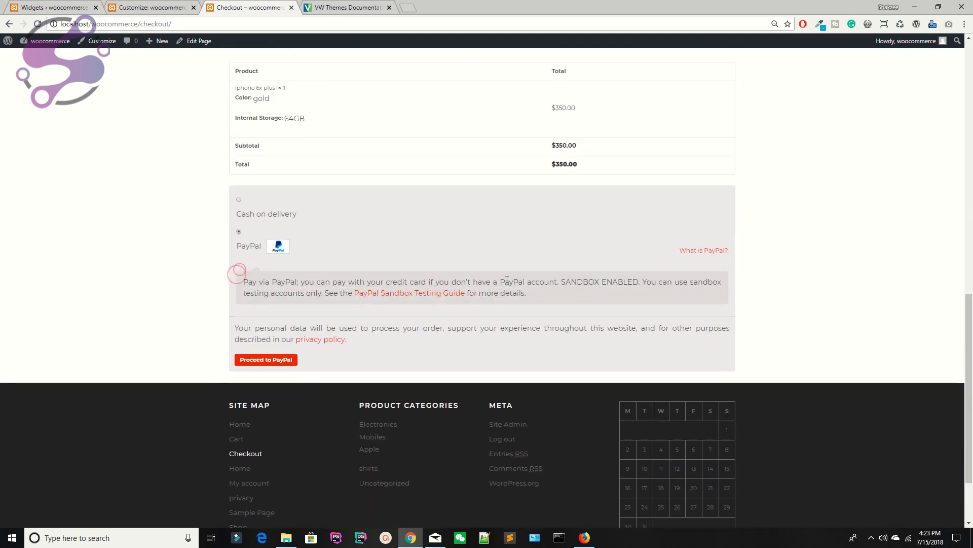
scroll(507, 280, up, 15)
scroll(354, 308, down, 15)
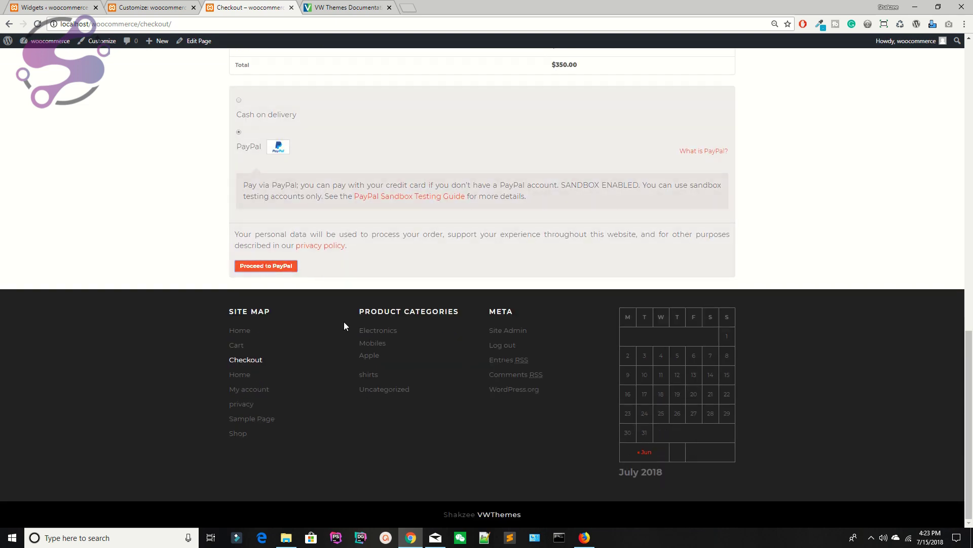
click(266, 266)
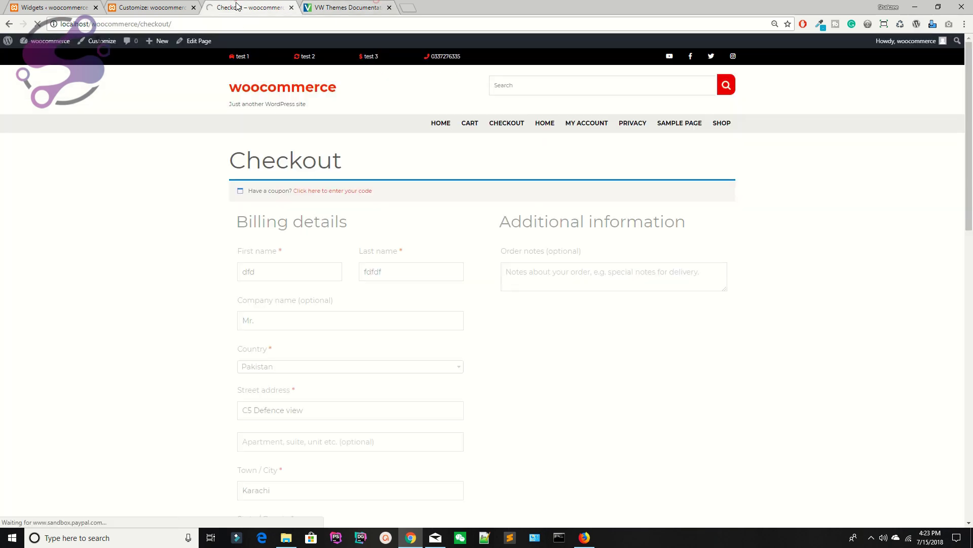
Check the other open tabs, then return to the Widgets admin page.
click(142, 7)
click(263, 7)
click(345, 7)
click(153, 7)
click(53, 7)
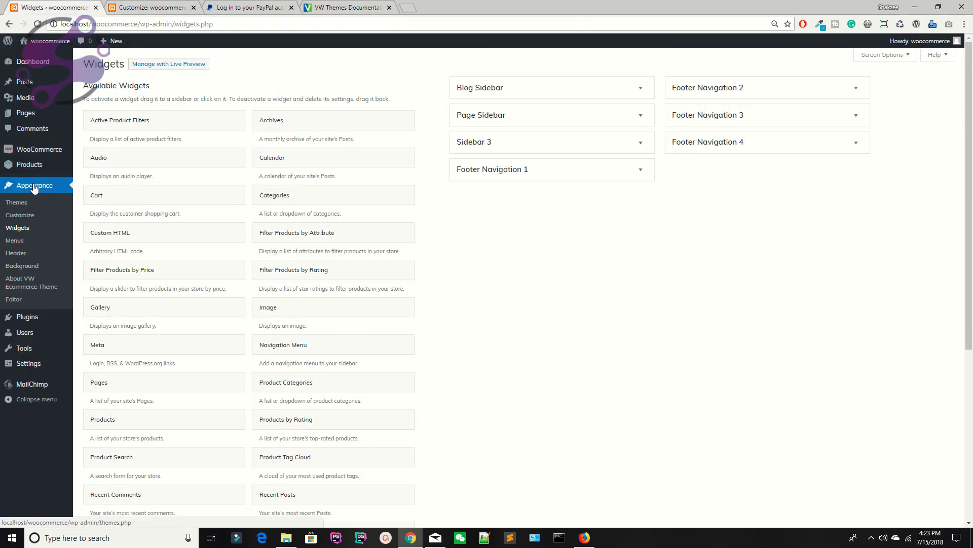
Go to Add Themes and search the theme directory for 'ecomme'.
click(6, 204)
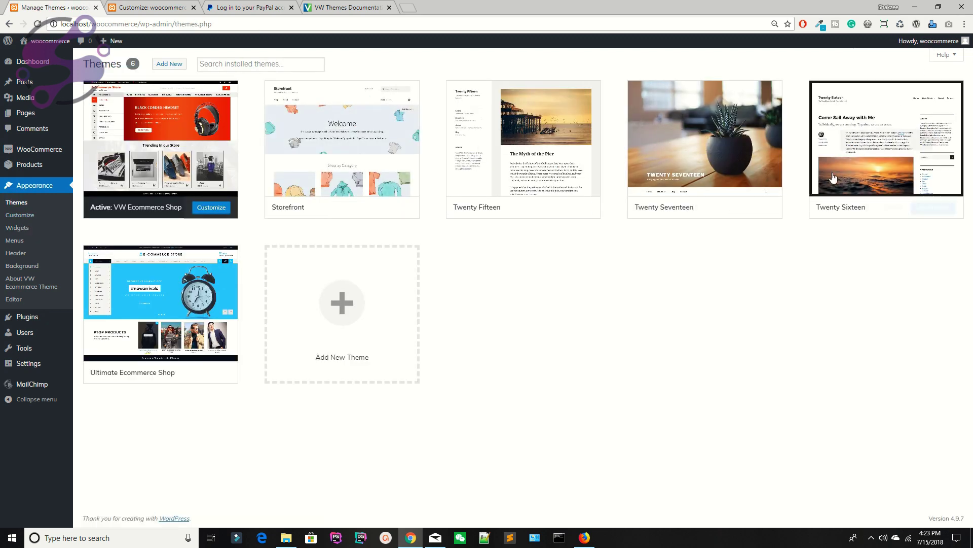
click(169, 63)
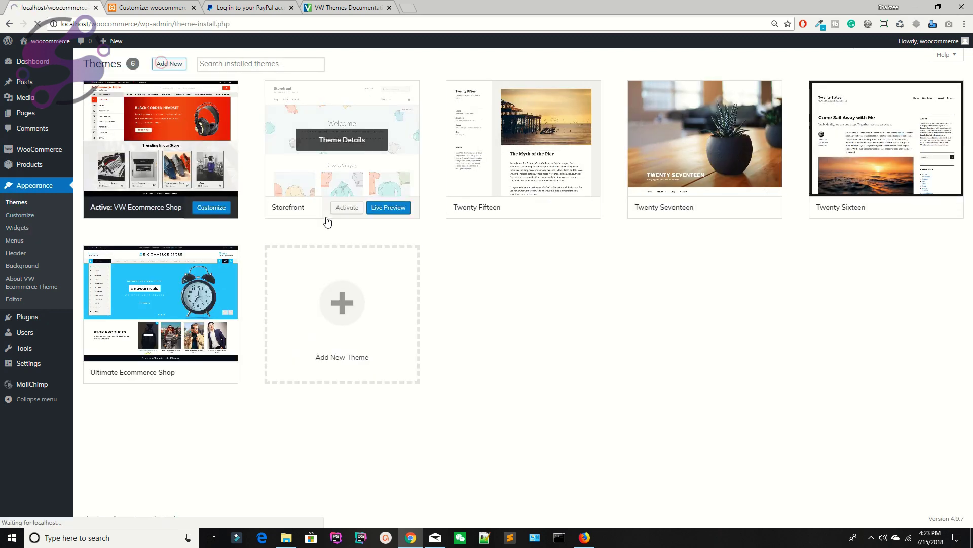
click(852, 89)
text(ecomm)
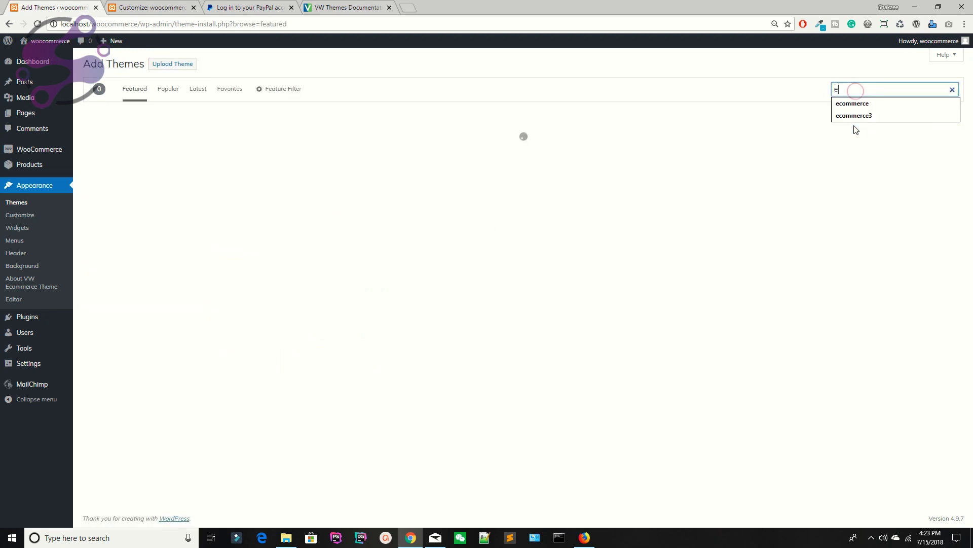
text(erce)
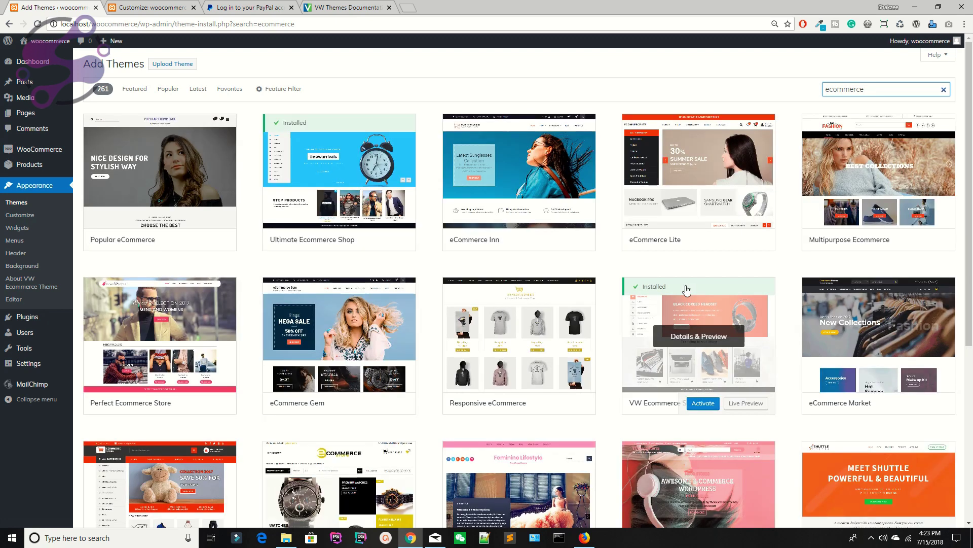
Find the Baltic theme in the results, install it and activate it.
scroll(686, 289, down, 11)
scroll(547, 349, down, 5)
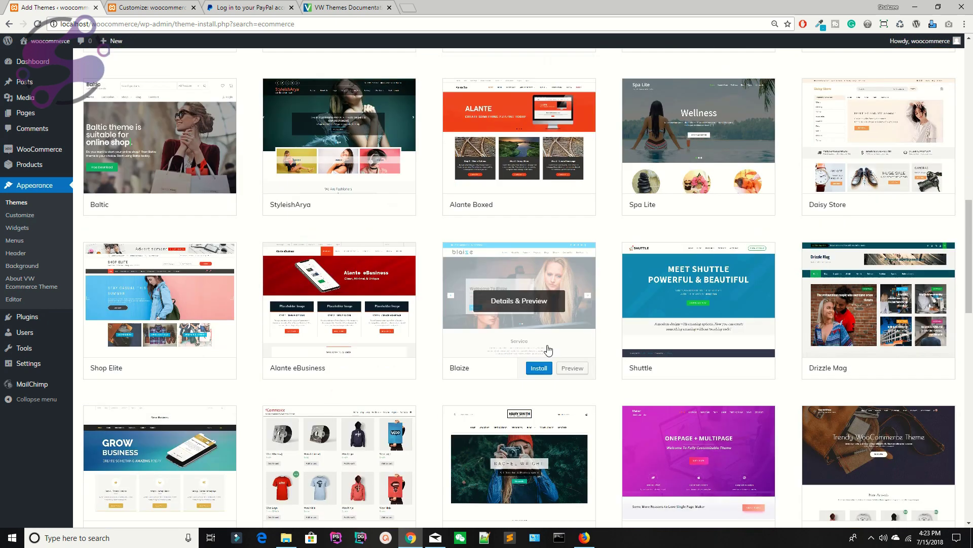
scroll(547, 349, up, 5)
scroll(545, 347, up, 2)
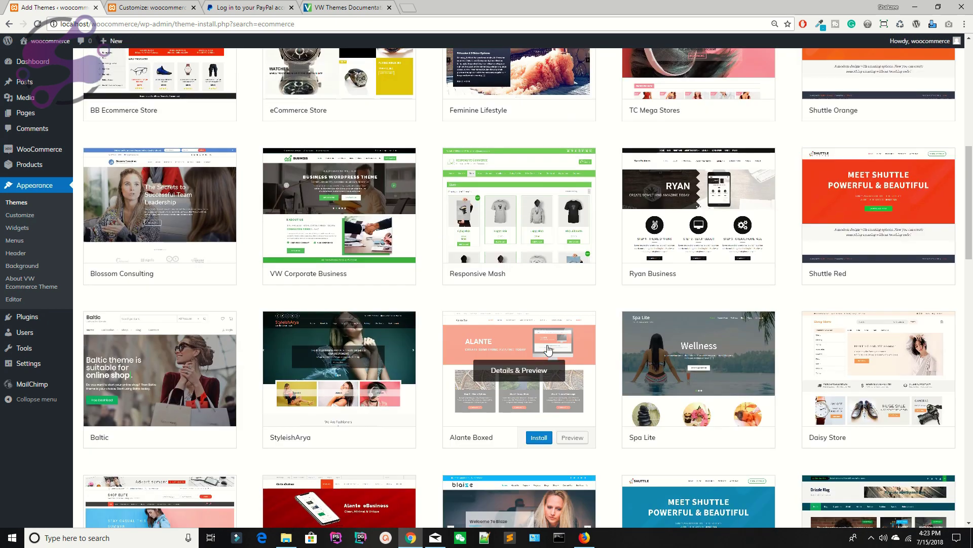
scroll(539, 344, down, 1)
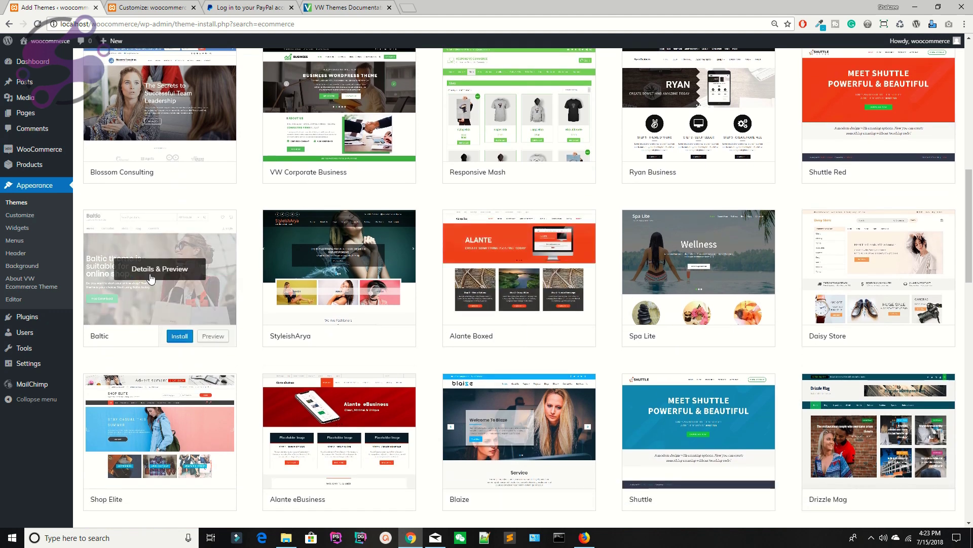
click(177, 340)
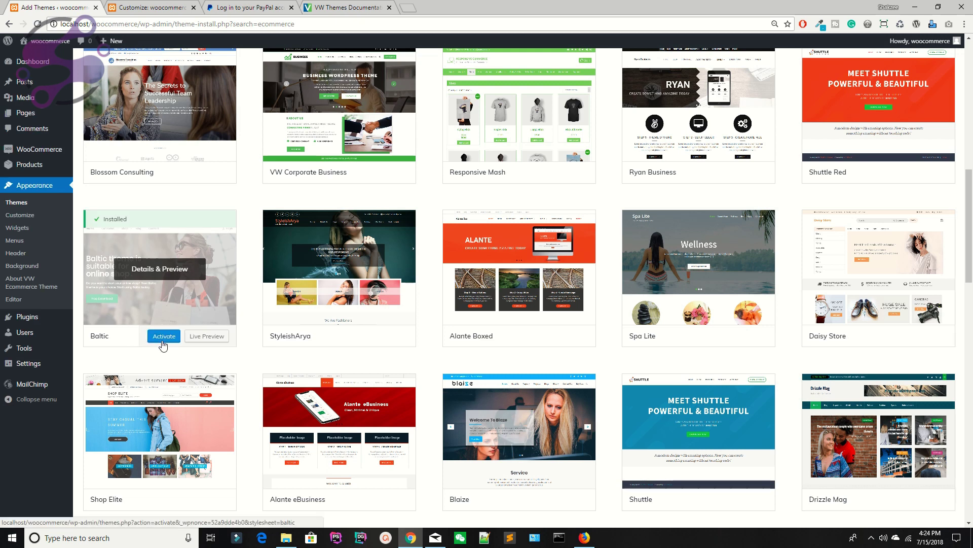
click(161, 336)
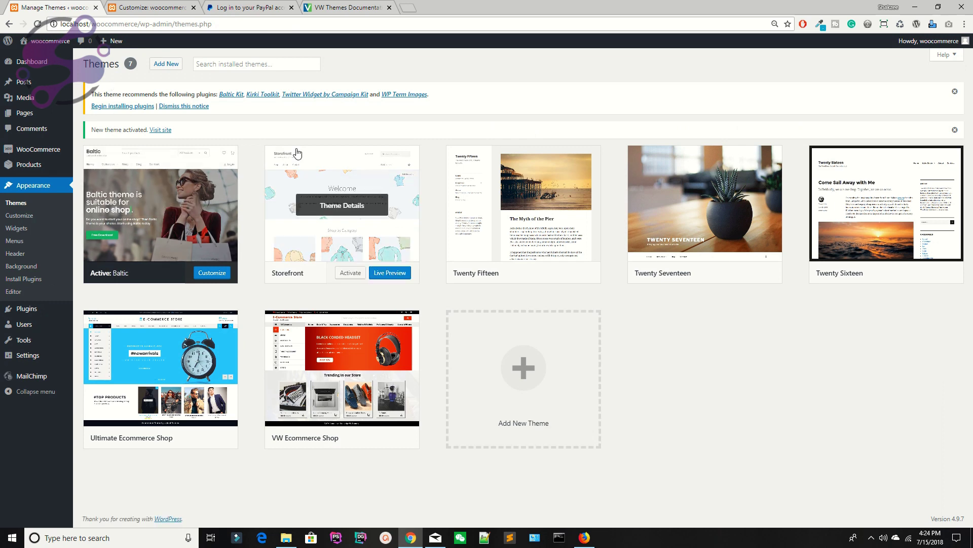
Bulk-install the four plugins Baltic recommends.
click(112, 105)
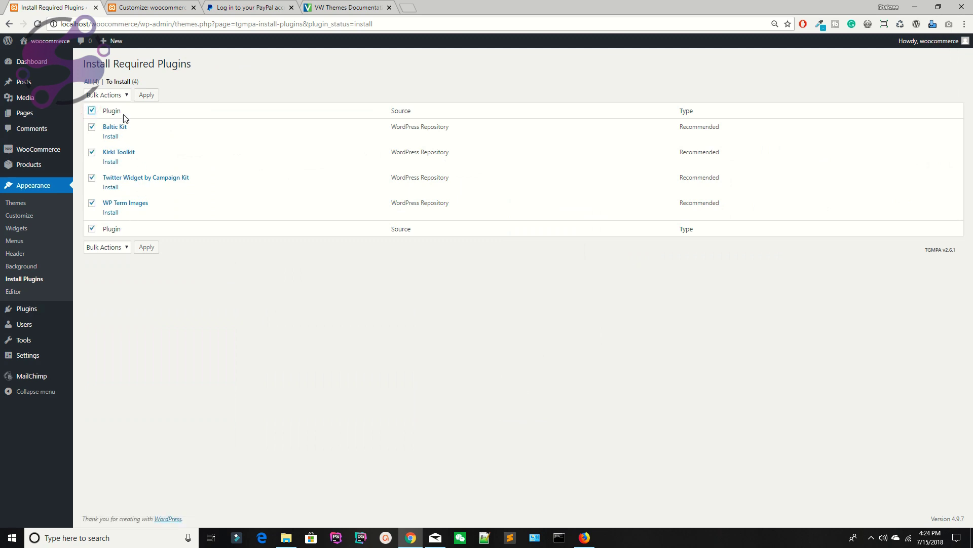
click(111, 96)
click(104, 113)
click(148, 94)
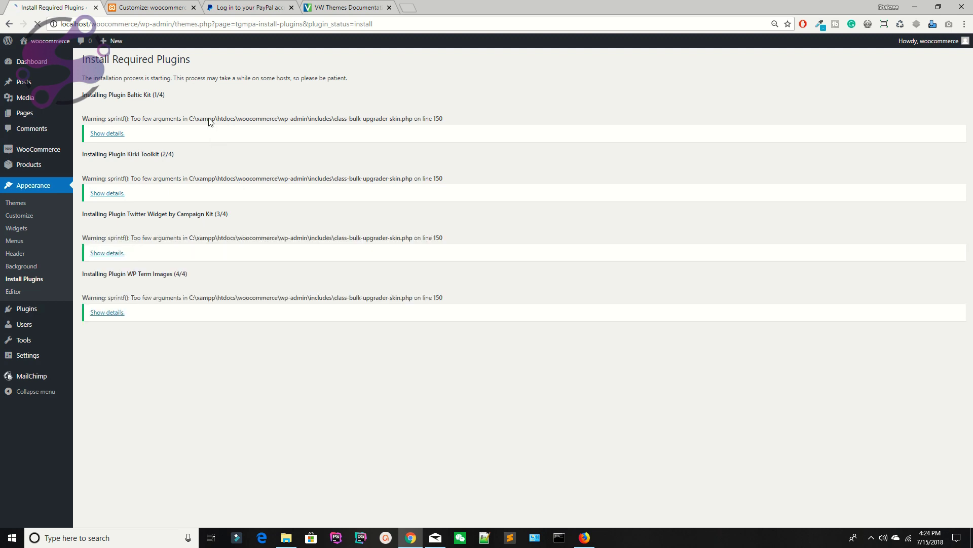
Open the storefront home page in a new tab and close the Customize tab.
key(ctrl+Tab)
click(55, 7)
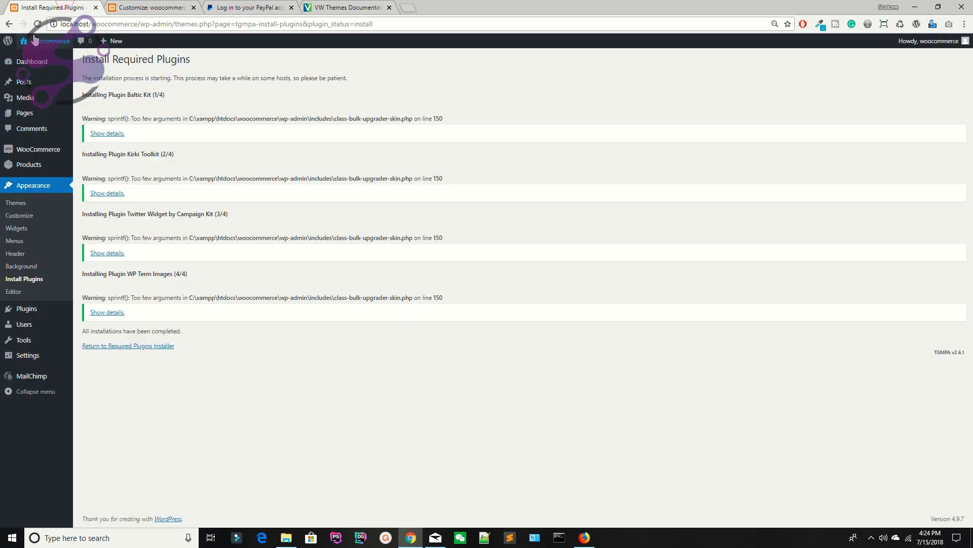
mouse_move(36, 43)
right_click(32, 59)
click(56, 68)
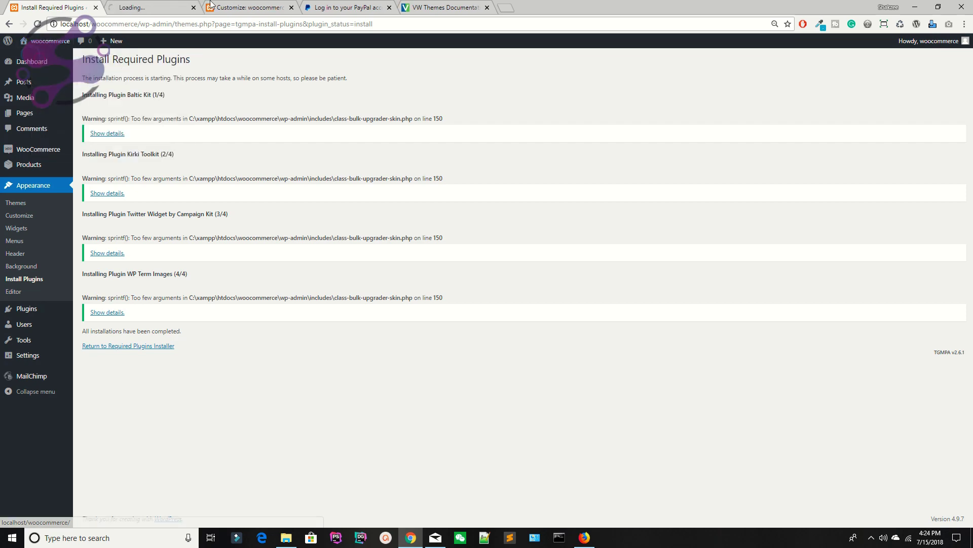
click(265, 8)
click(291, 8)
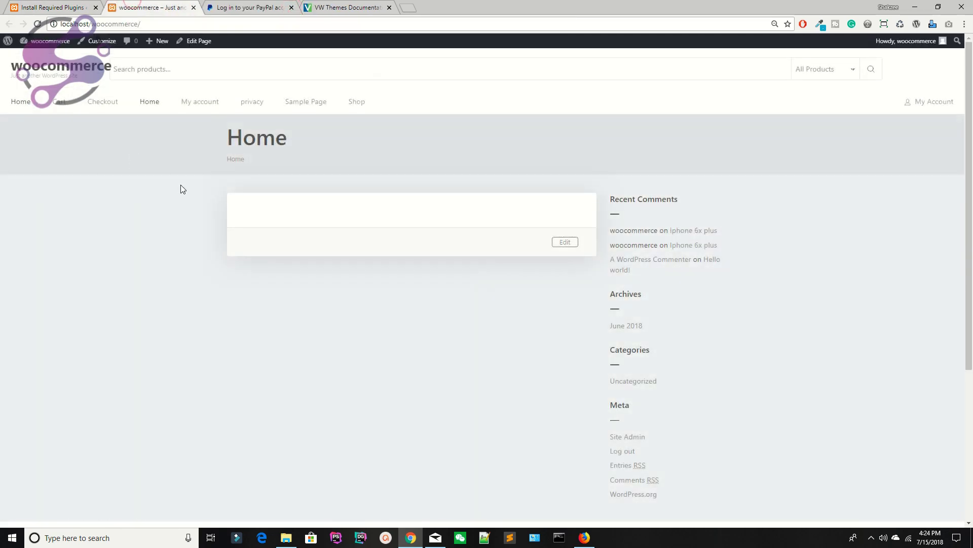
Return to the plugin tab, visit the Widgets page and collapse the Sidebar area.
scroll(215, 231, down, 5)
scroll(236, 258, up, 5)
scroll(201, 265, down, 8)
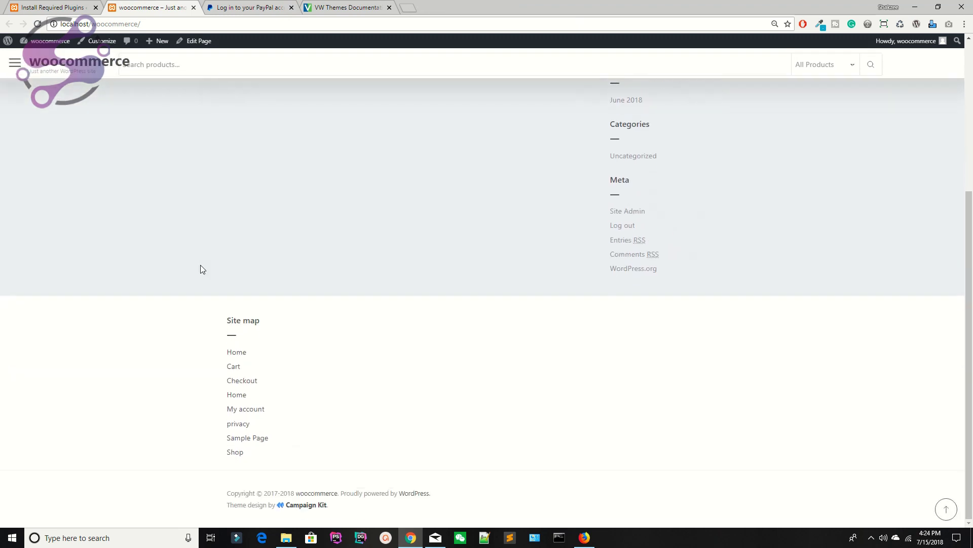
scroll(200, 265, up, 10)
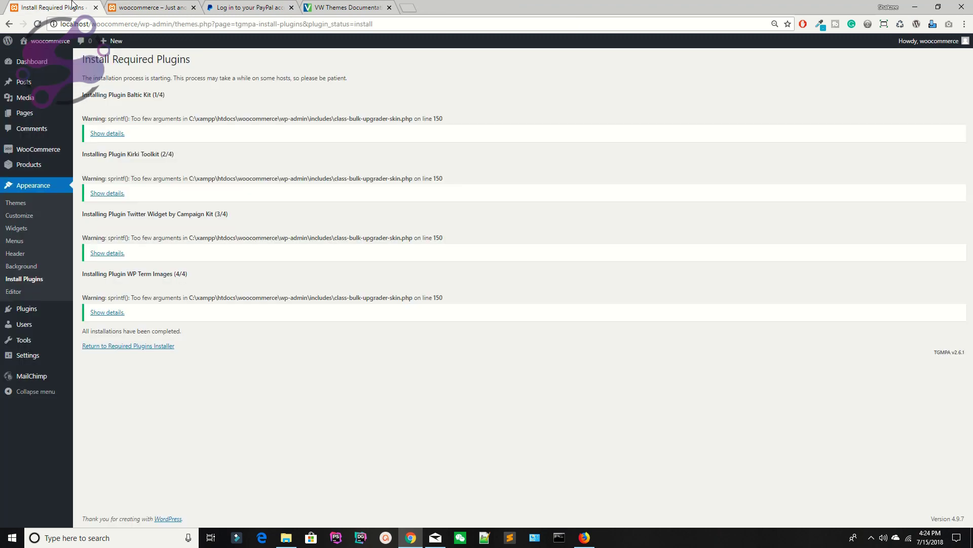
click(71, 6)
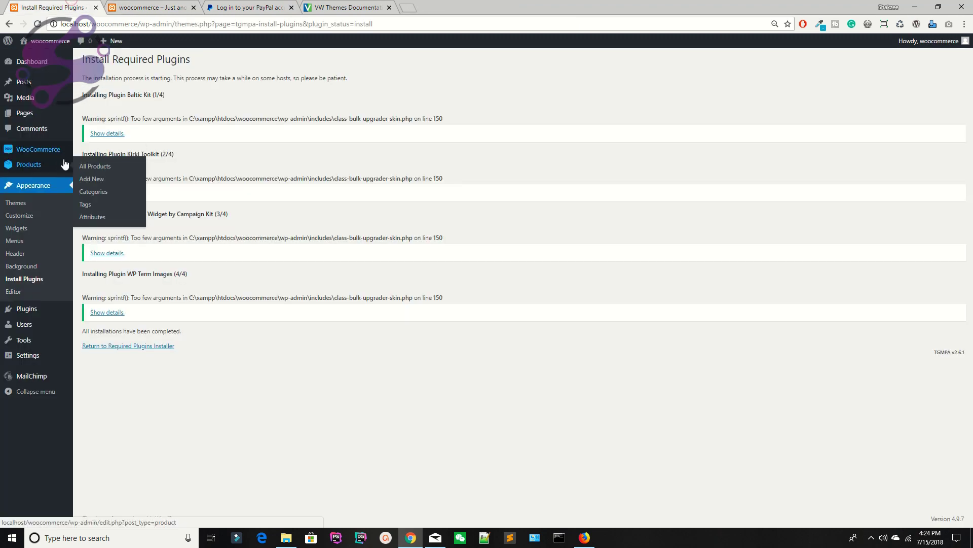
click(16, 229)
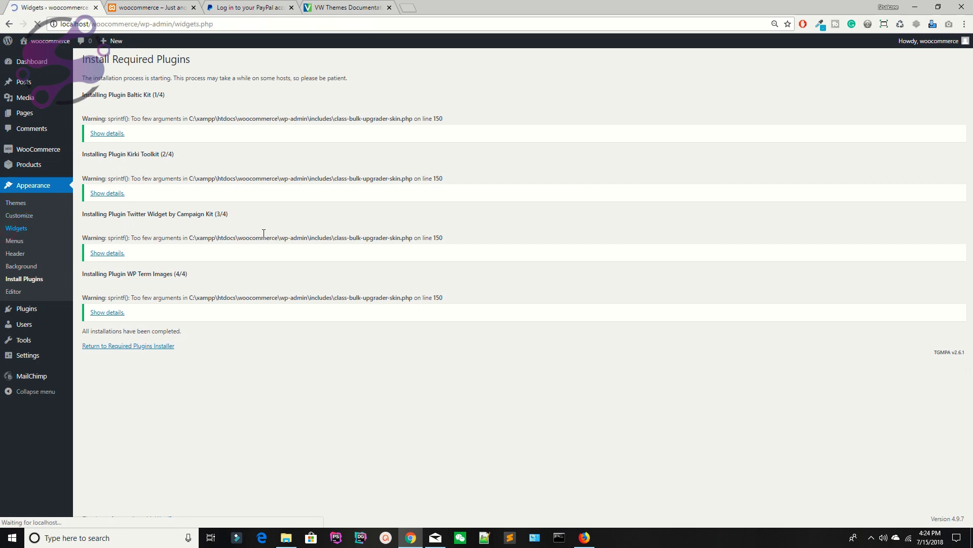
click(642, 131)
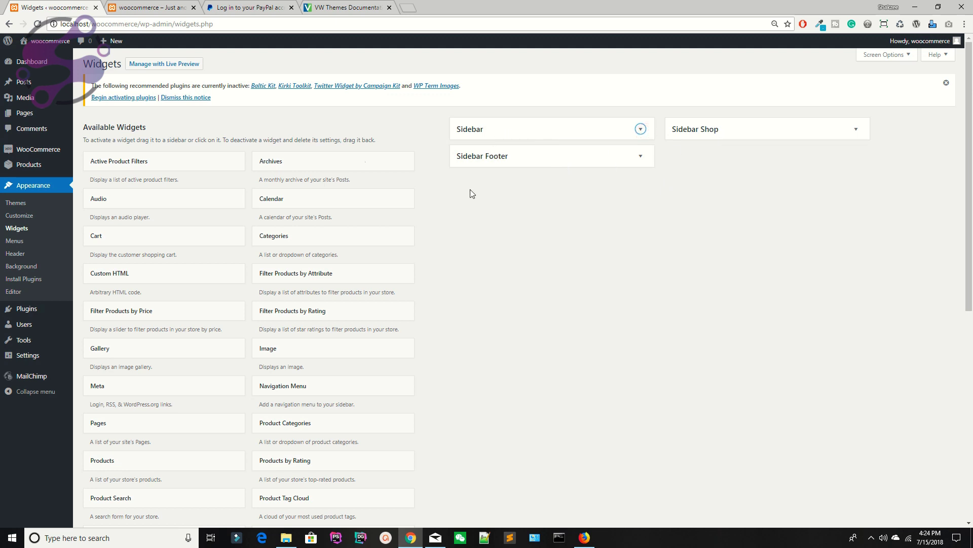
Bulk-activate Baltic Kit, Kirki Toolkit, Twitter Widget and WP Term Images, then view the storefront.
click(94, 97)
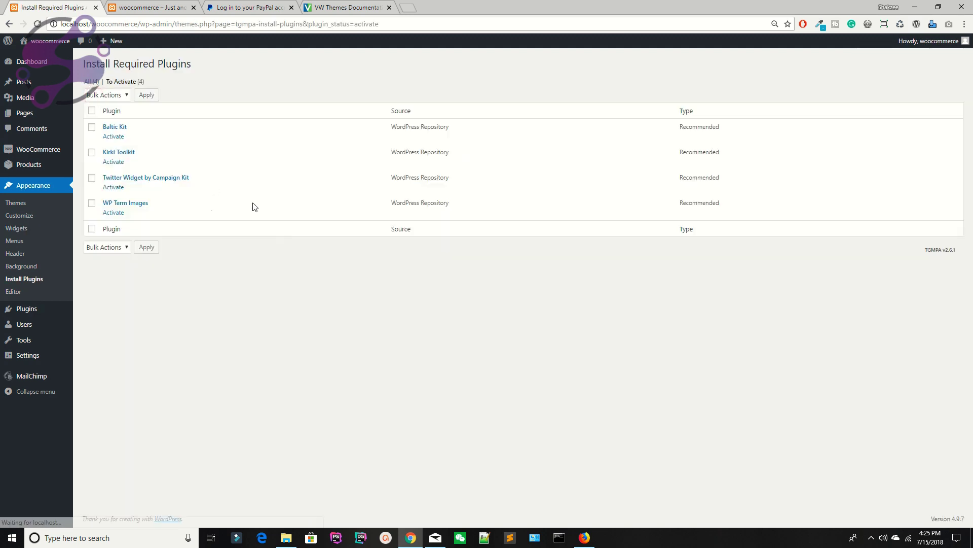
click(103, 96)
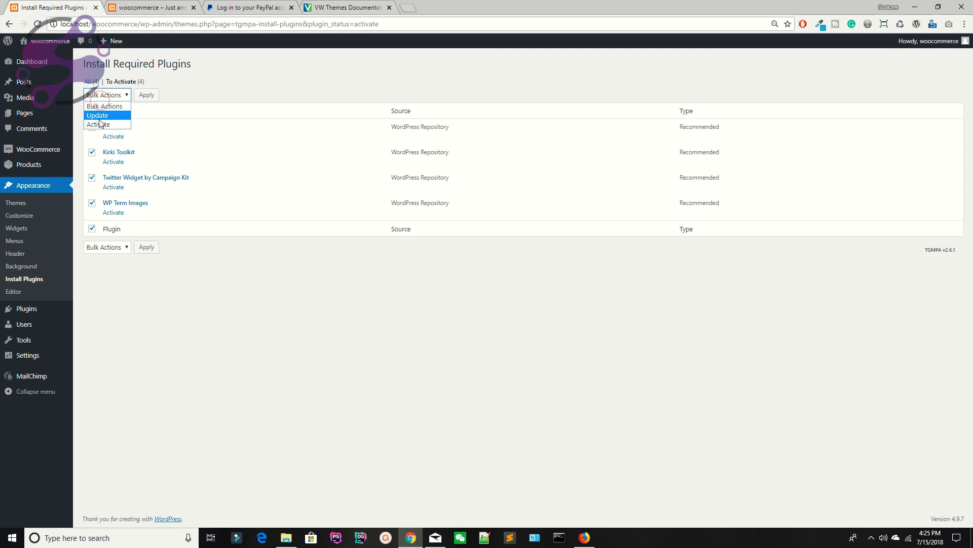
click(99, 122)
click(141, 99)
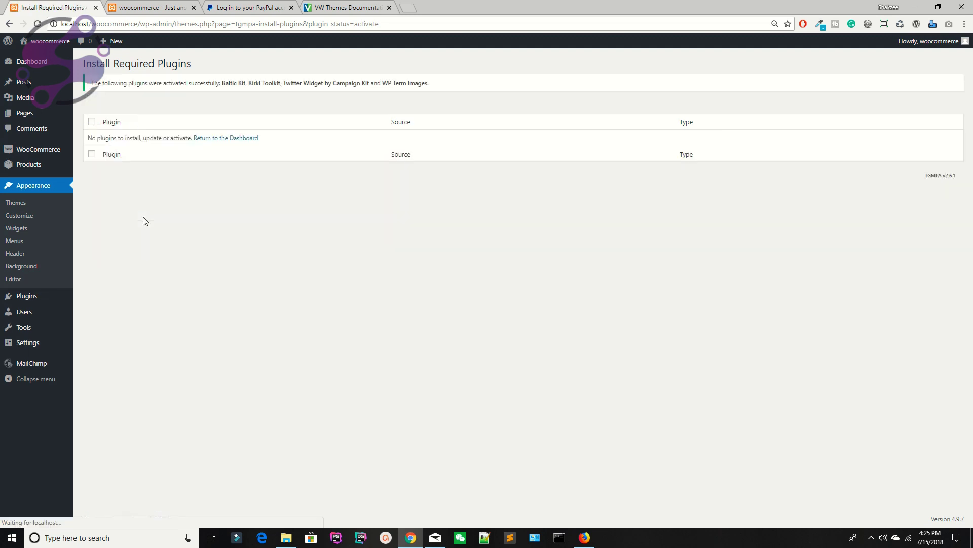
click(163, 7)
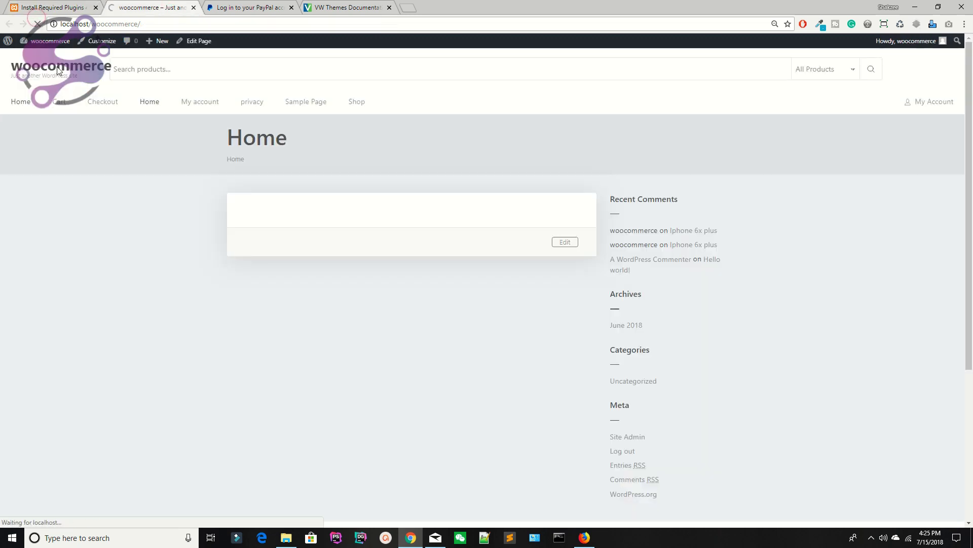
Reload the store home page, then expand and collapse the Sidebar, Sidebar Shop and Sidebar Footer widget areas.
click(38, 24)
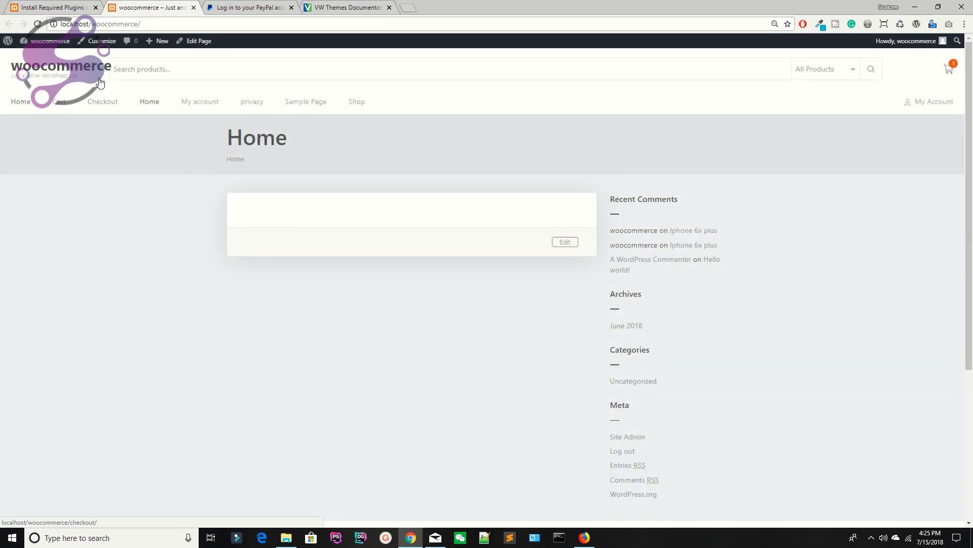
key(ctrl+1)
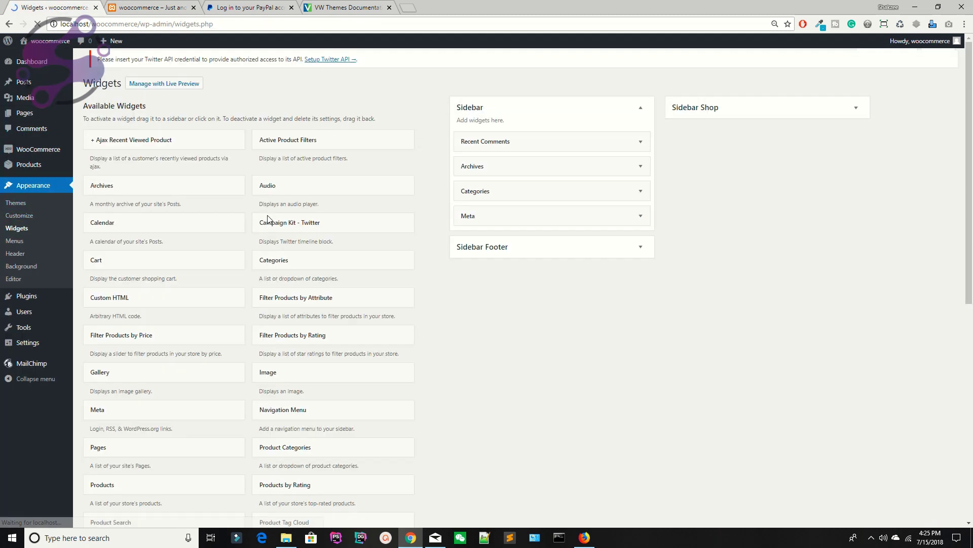
click(573, 122)
click(753, 106)
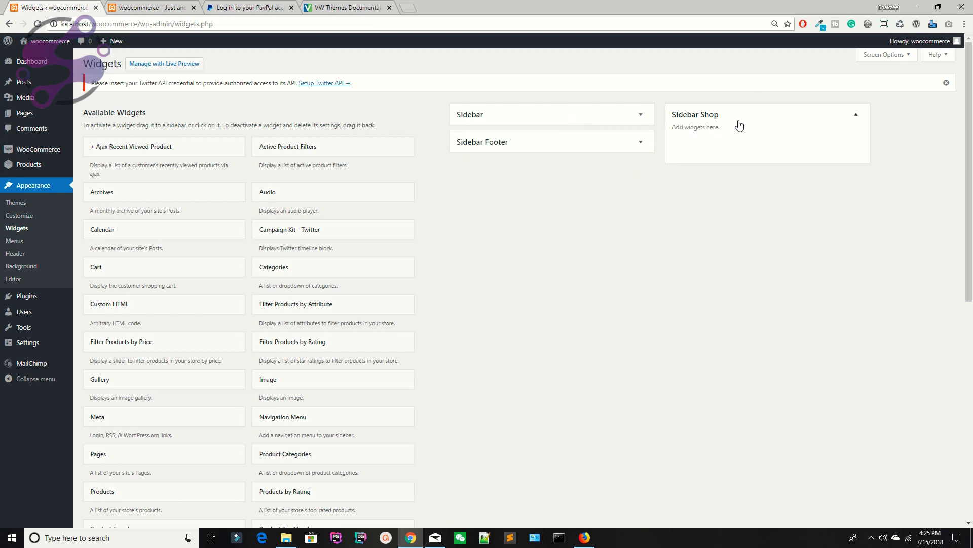
click(541, 122)
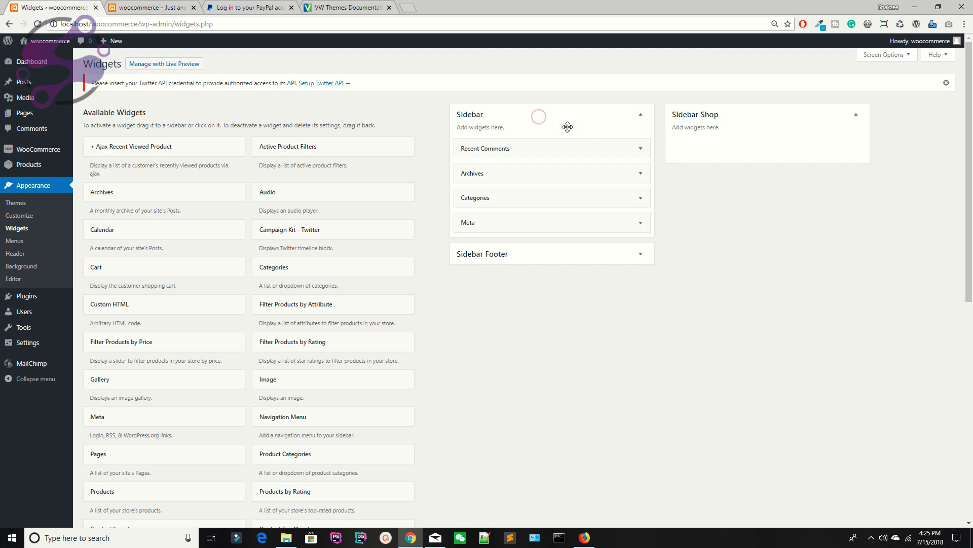
click(559, 118)
click(527, 148)
click(537, 151)
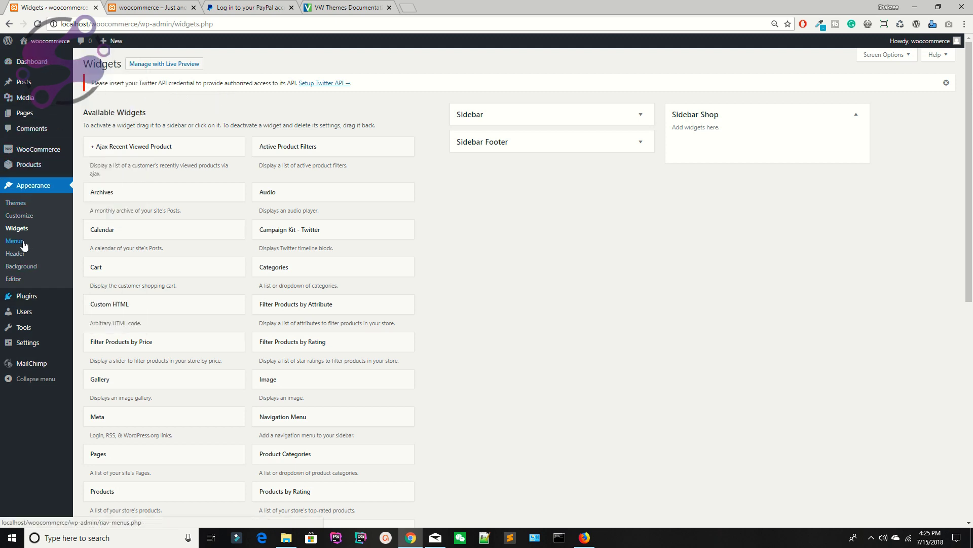
Open the Visit Site link in the second browser tab.
mouse_move(24, 159)
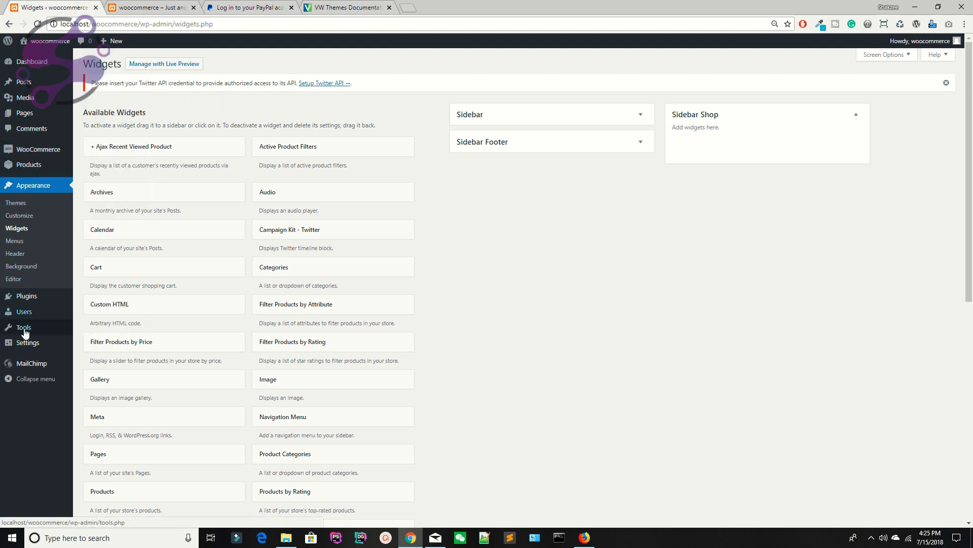
mouse_move(23, 343)
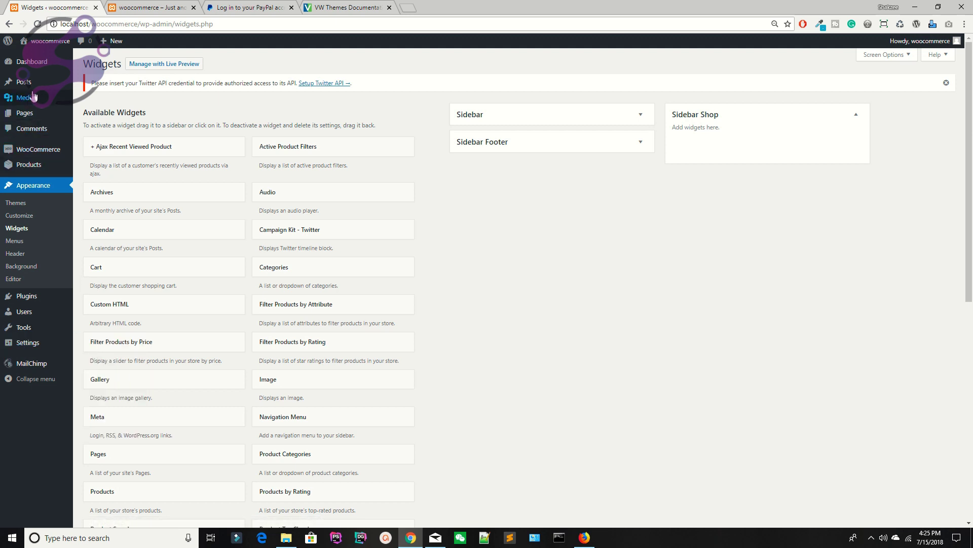
right_click(37, 57)
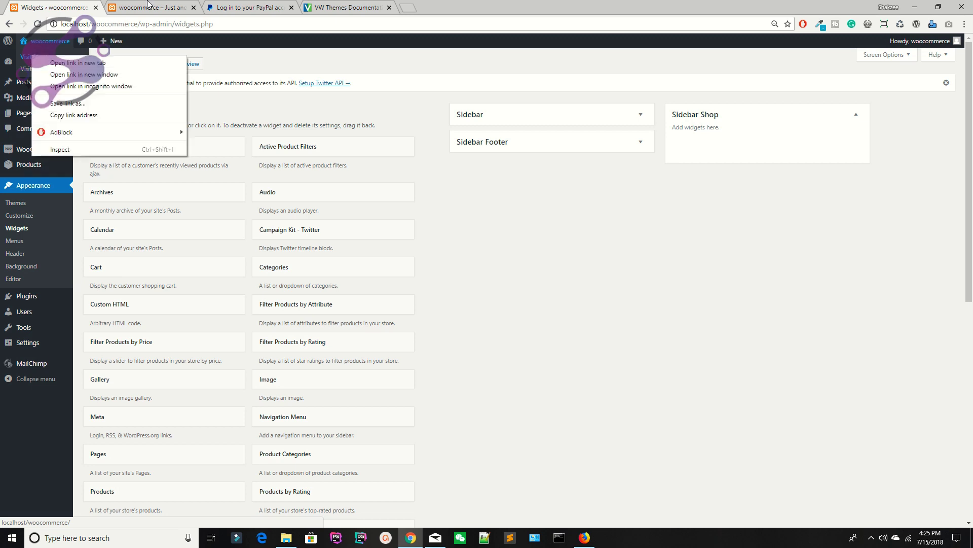
click(61, 64)
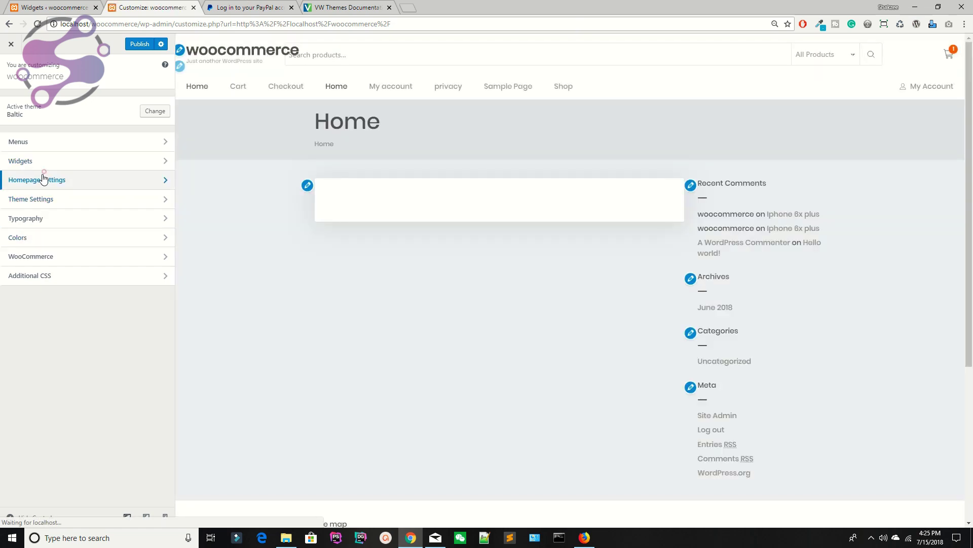
In Homepage Settings, confirm the Homepage dropdown still has Home selected.
click(41, 178)
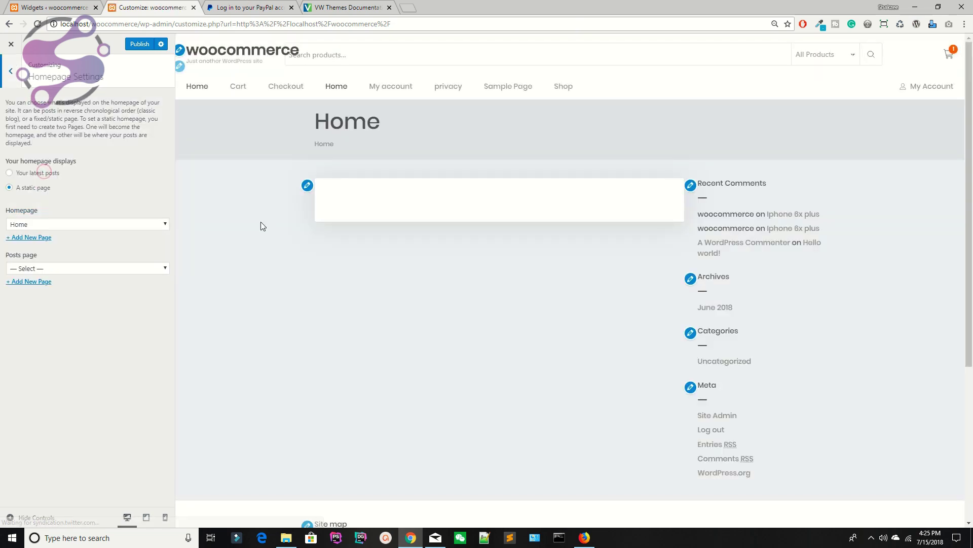
click(31, 224)
click(31, 225)
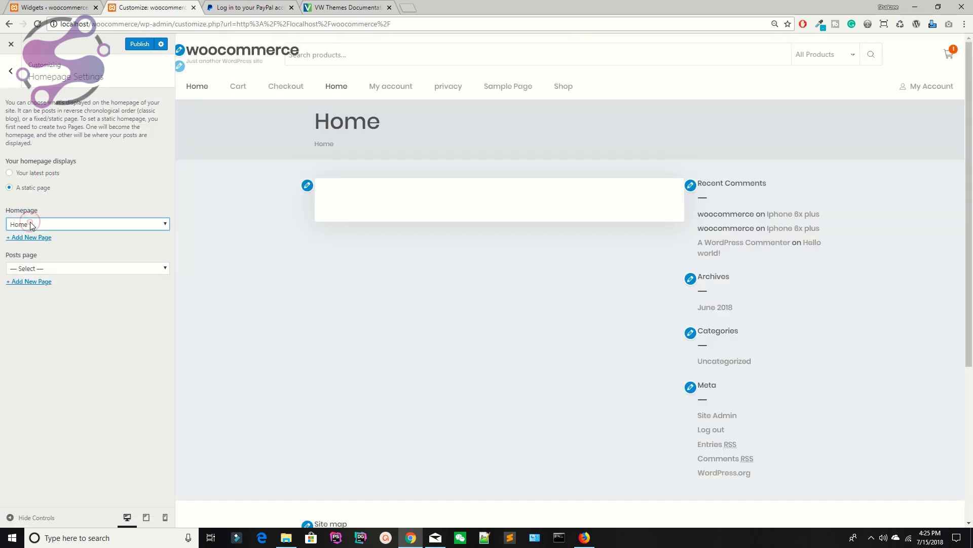
click(31, 224)
click(31, 225)
Back in the admin tab, show the active Baltic theme's details on the Themes page.
key(ctrl+Tab)
key(ctrl+shift+Tab)
click(46, 6)
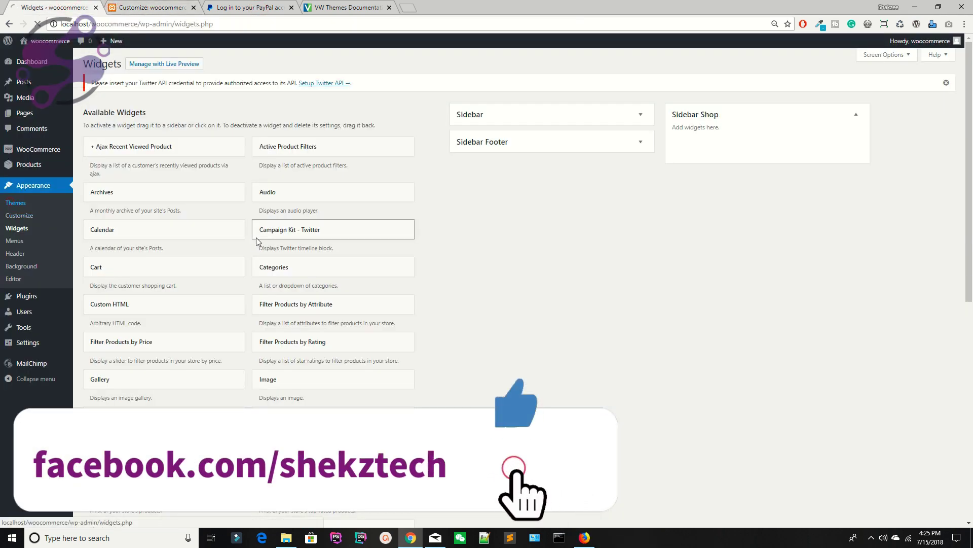
key(alt+Left)
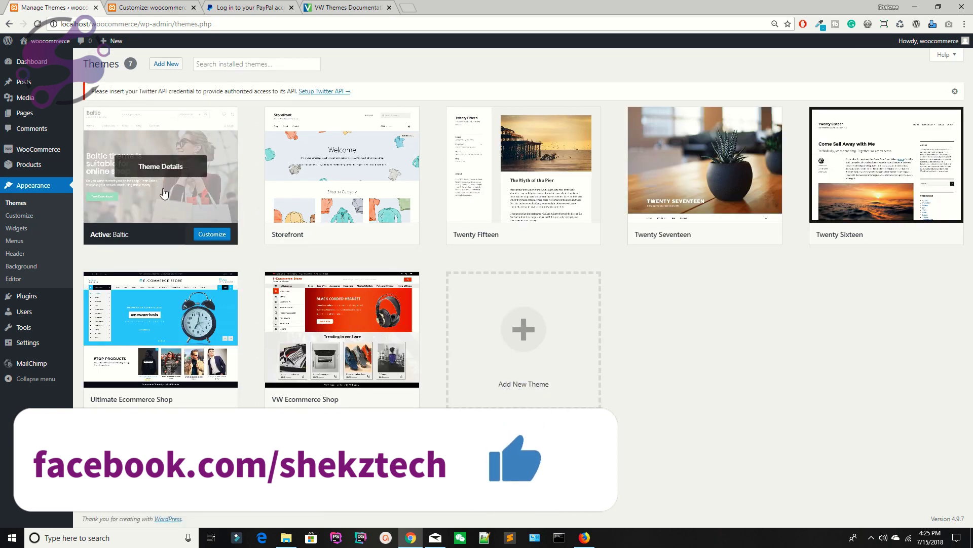
click(162, 172)
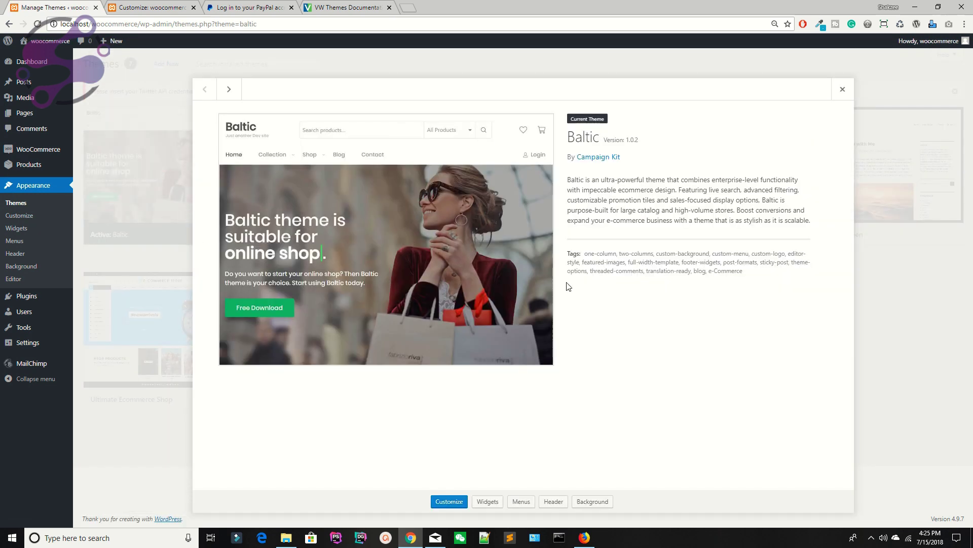